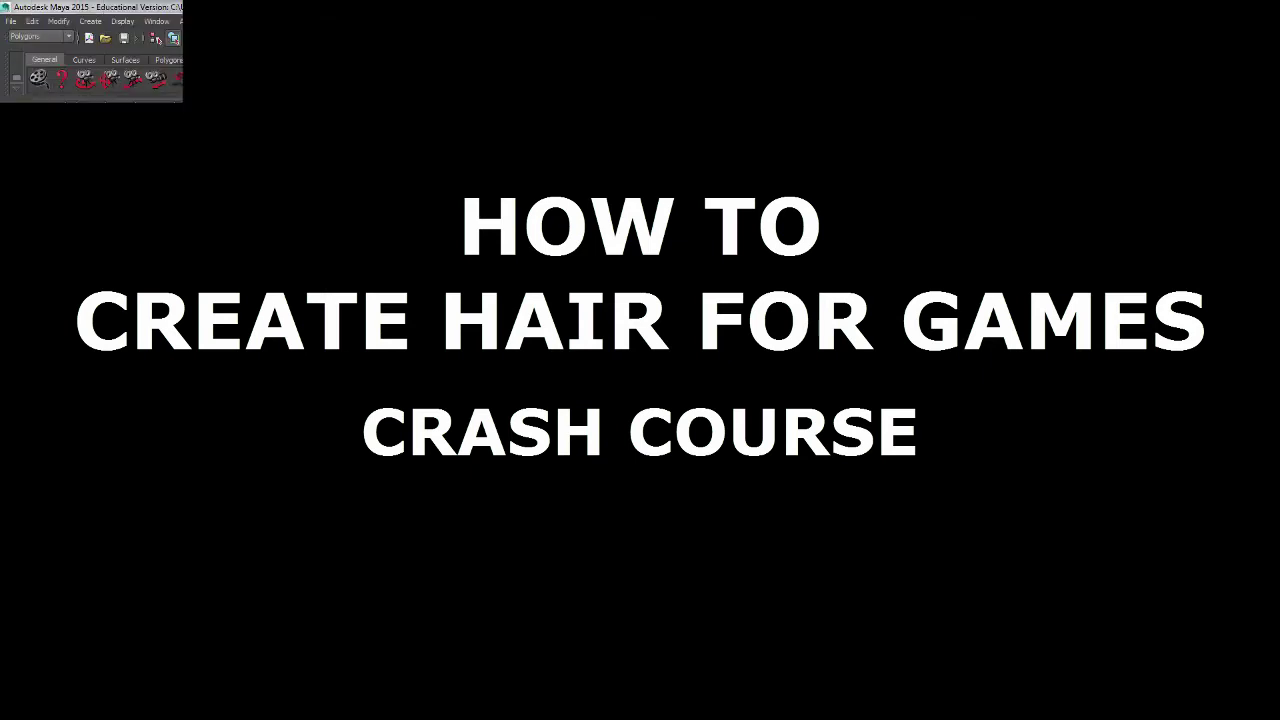
- Examine the finished side-parted hairstyle on the male character's head from several angles
alt+drag(741, 428, 727, 436)
alt+middle_drag(626, 375, 738, 418)
alt+right_drag(620, 366, 718, 402)
alt+drag(718, 402, 697, 403)
alt+right_drag(594, 366, 662, 392)
alt+drag(626, 404, 675, 426)
alt+right_drag(677, 409, 667, 414)
alt+drag(667, 414, 584, 408)
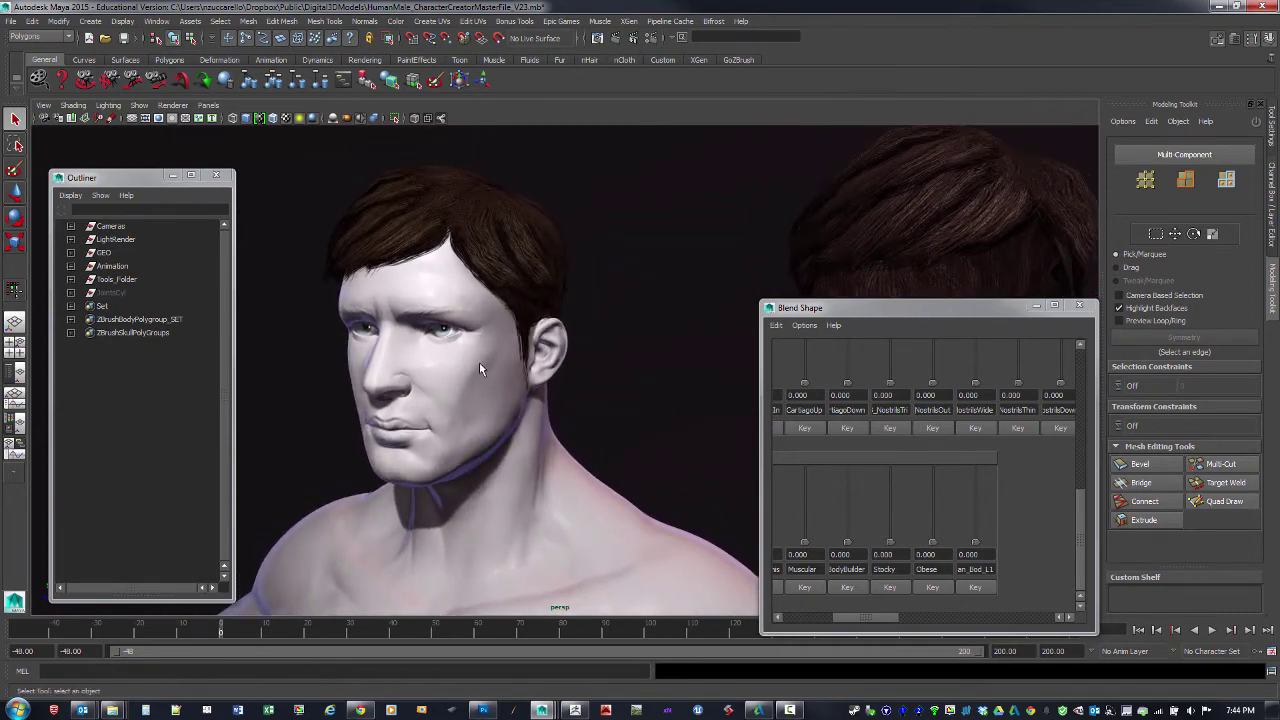
- Inspect the wireframes of the hair cap, individual front hair strips and body mesh by selecting them in turn
click(557, 245)
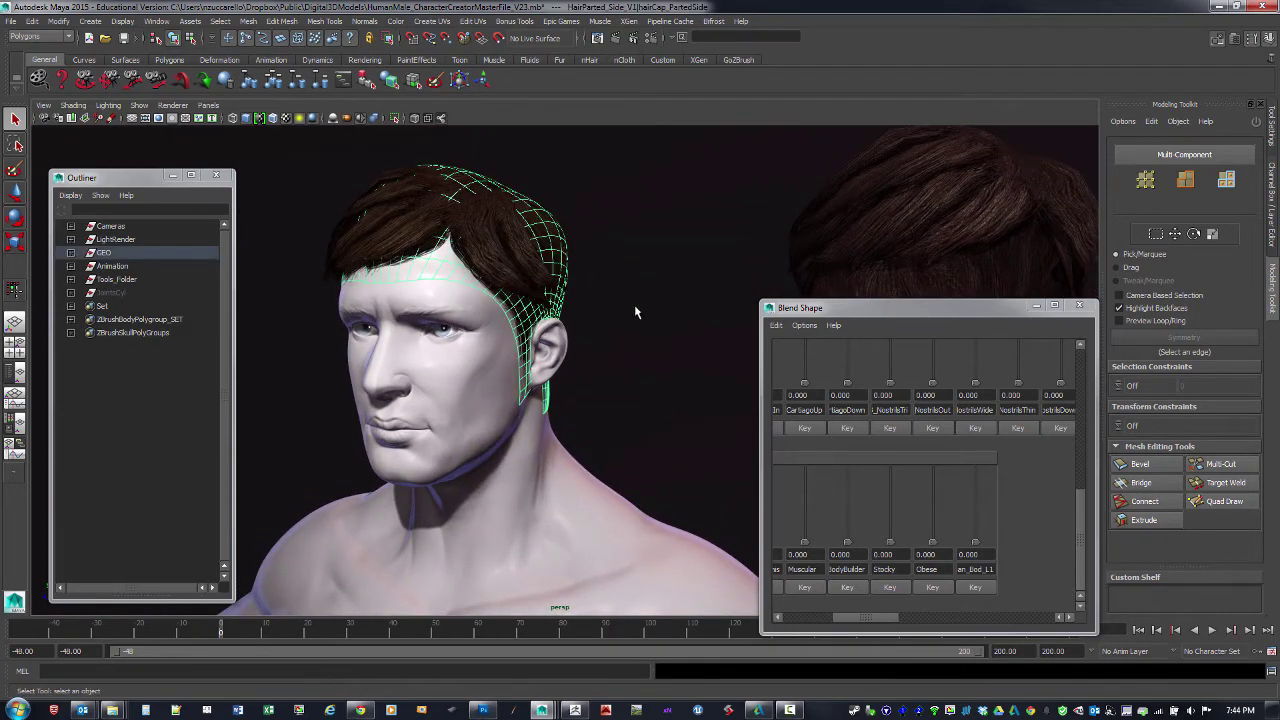
scroll(635, 308, up, 2)
click(495, 265)
click(458, 289)
click(341, 238)
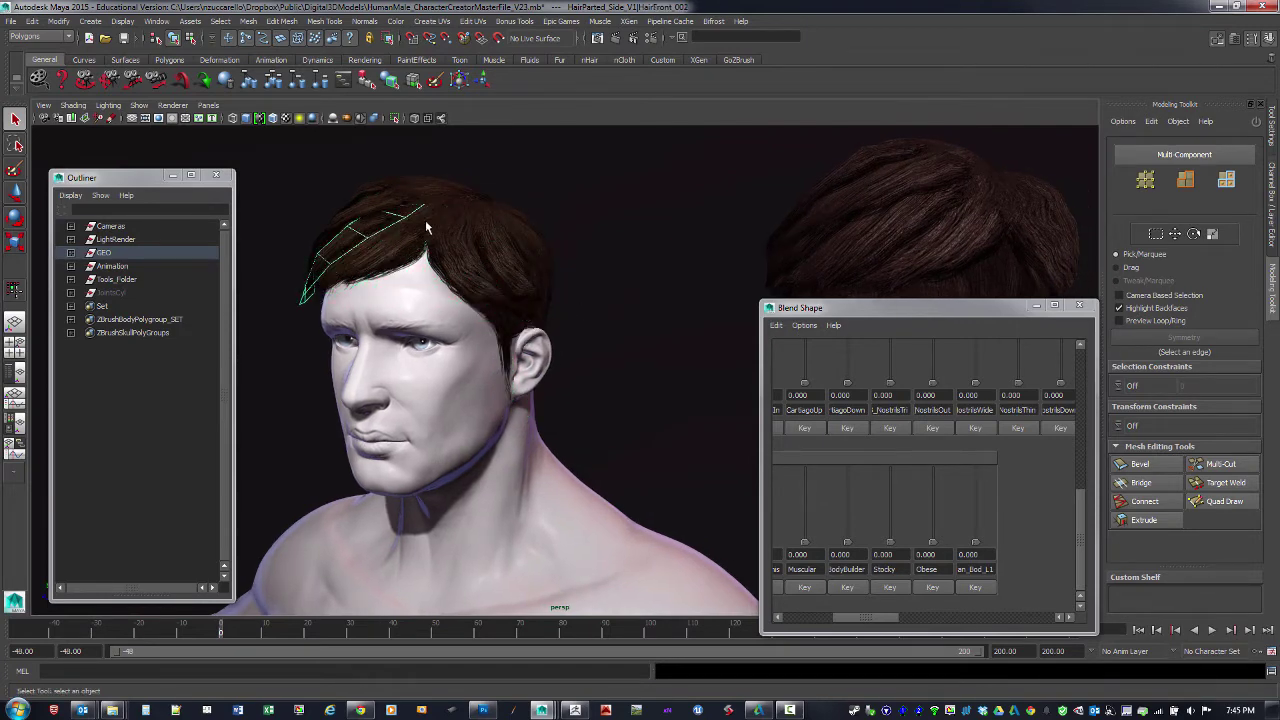
click(532, 234)
alt+drag(592, 320, 526, 296)
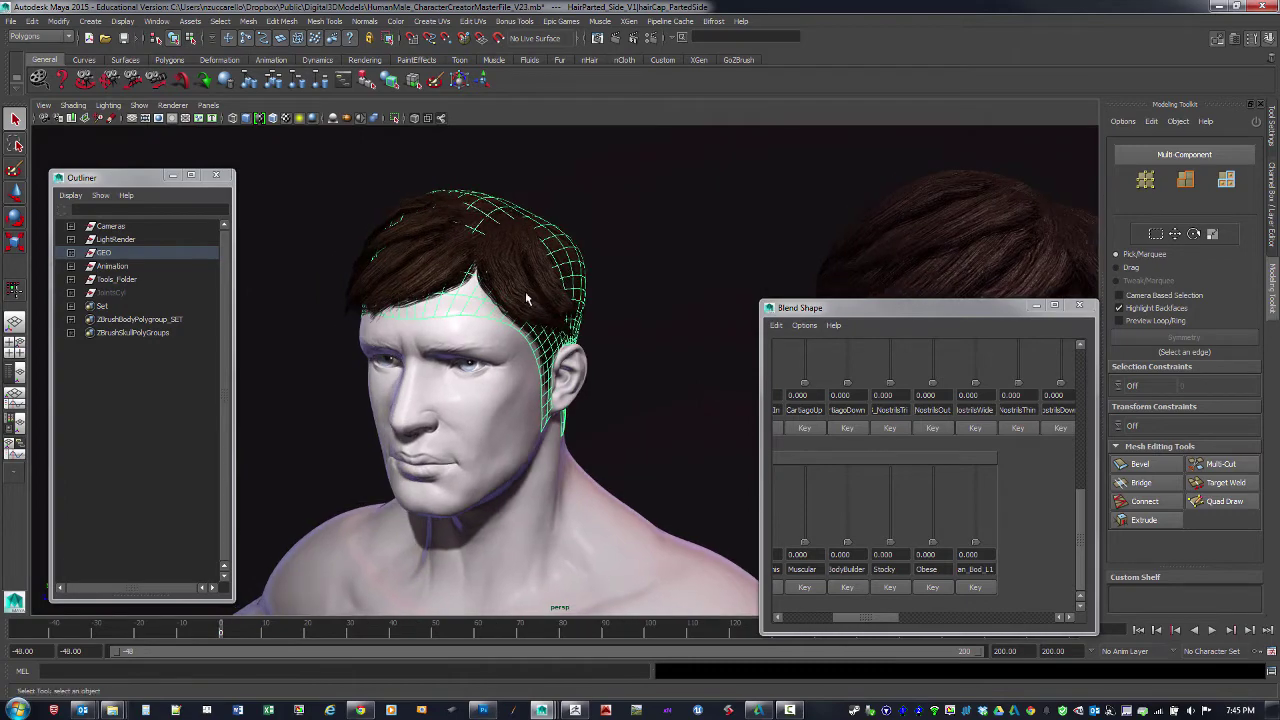
alt+right_drag(526, 296, 579, 325)
alt+drag(580, 325, 646, 377)
click(613, 376)
alt+right_drag(649, 378, 560, 337)
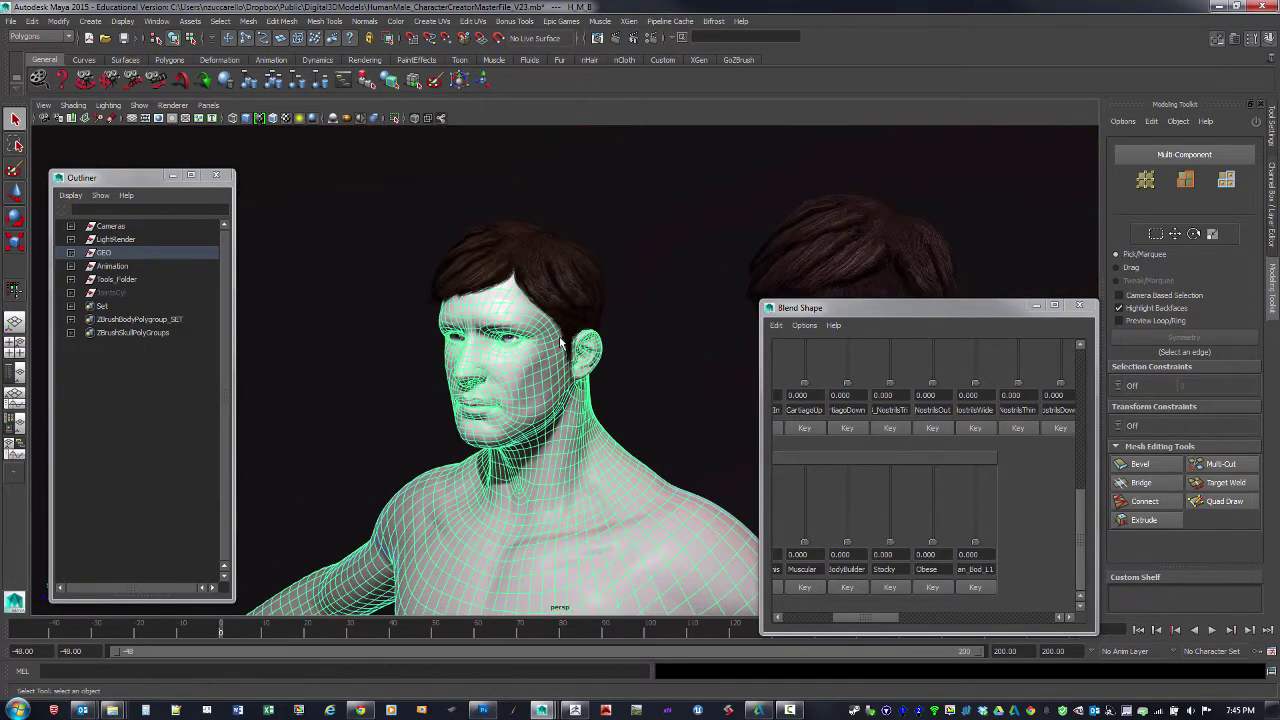
- Select the HairParted_Side_V1 group inside GEO > Hair and move it off the character's head to one side
click(72, 253)
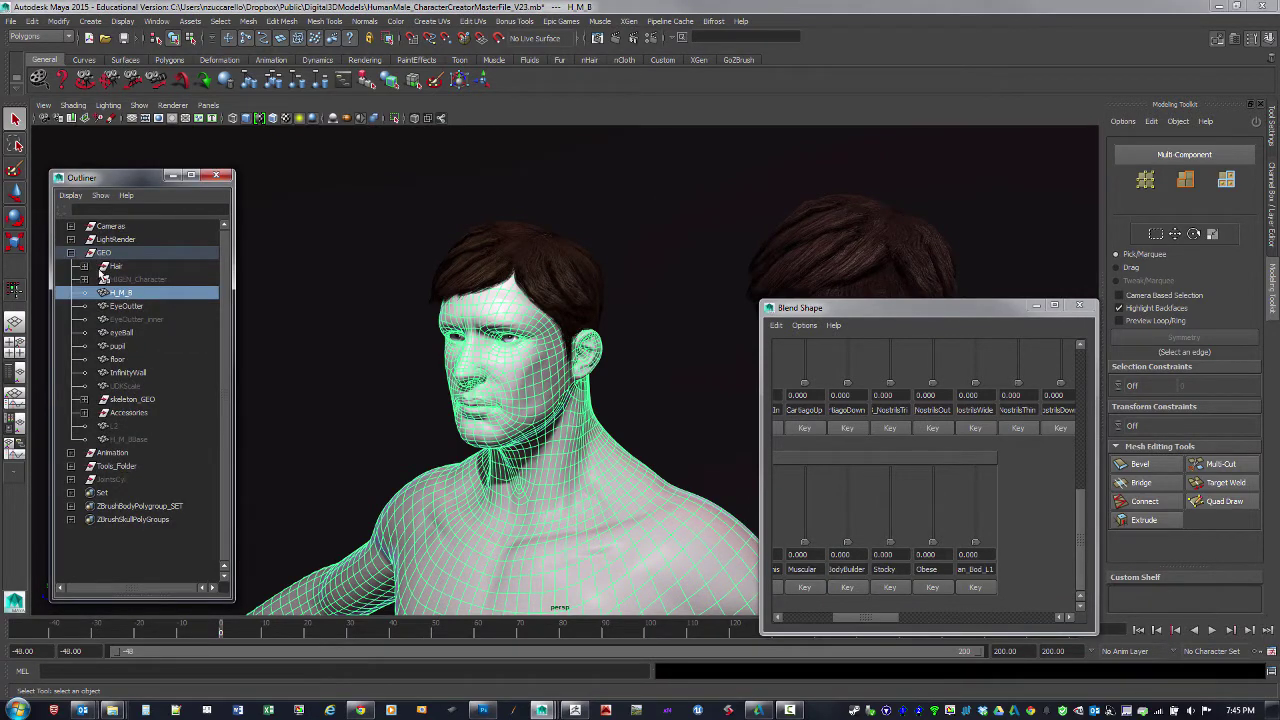
click(85, 267)
click(154, 320)
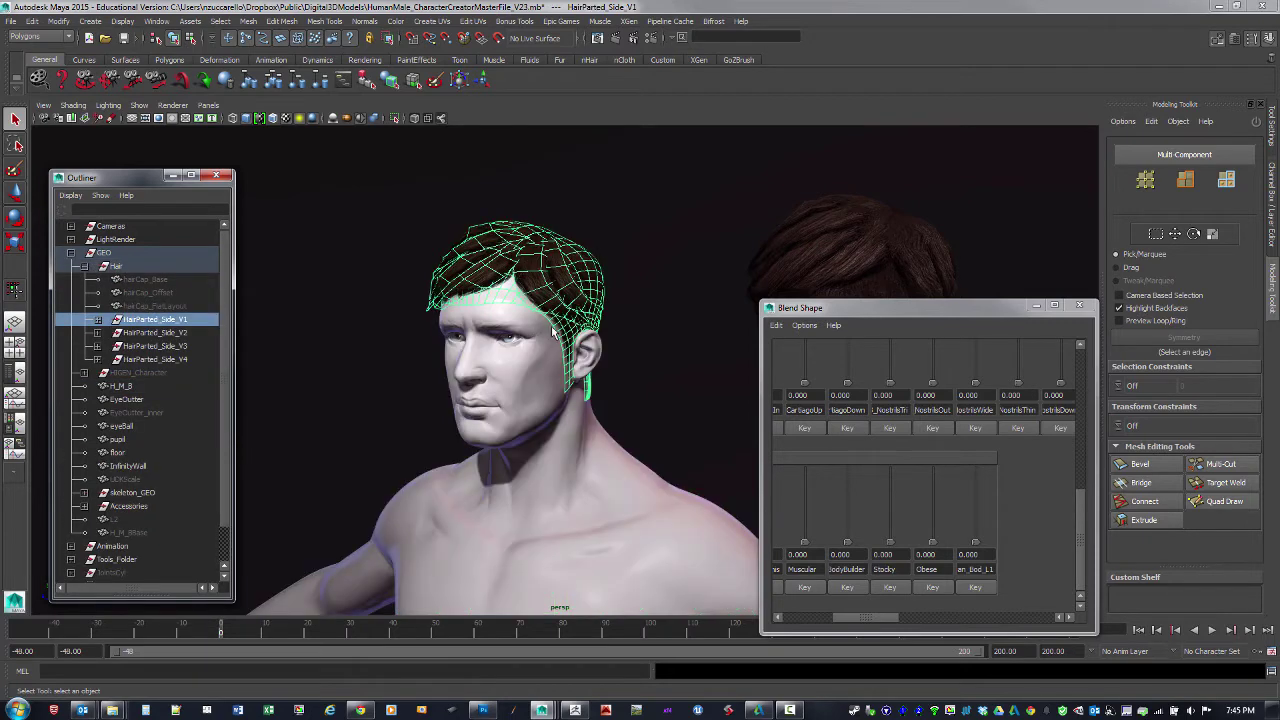
middle_click(640, 232)
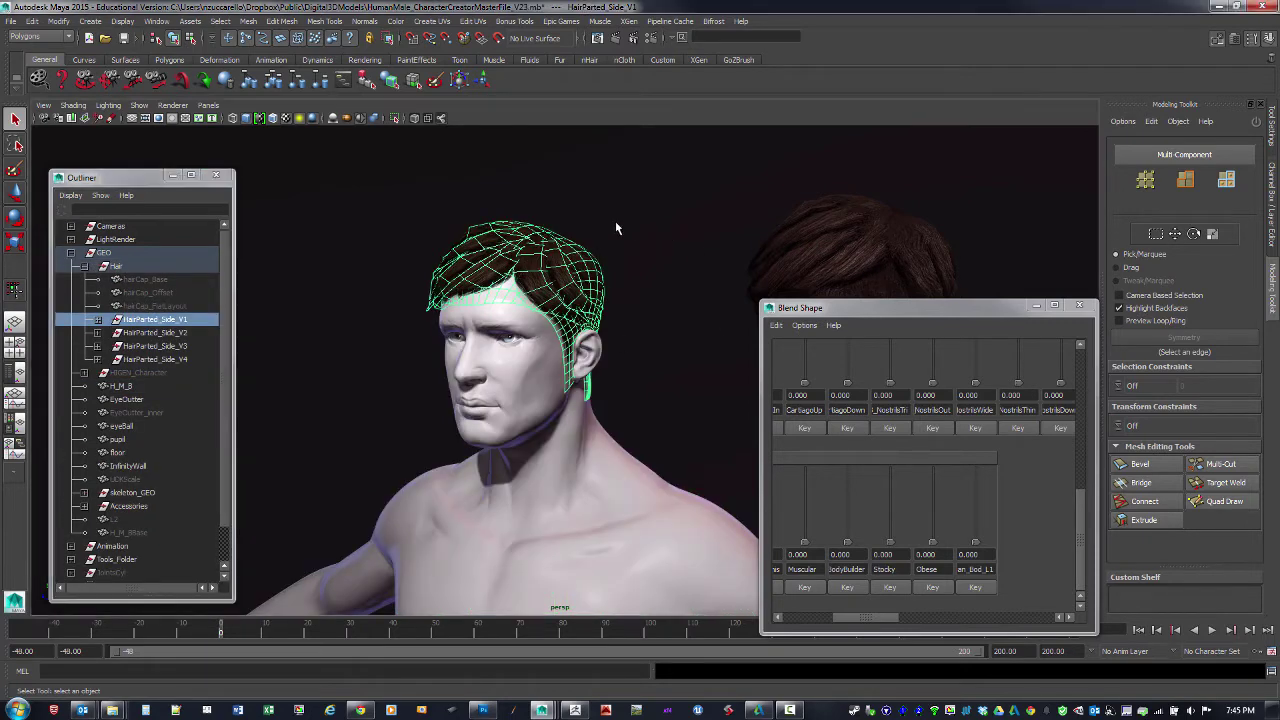
key(w)
middle_drag(566, 218, 588, 275)
- Compare the bare H_M_B head mesh with the separated hair cap by selecting each and viewing its wireframe
click(562, 280)
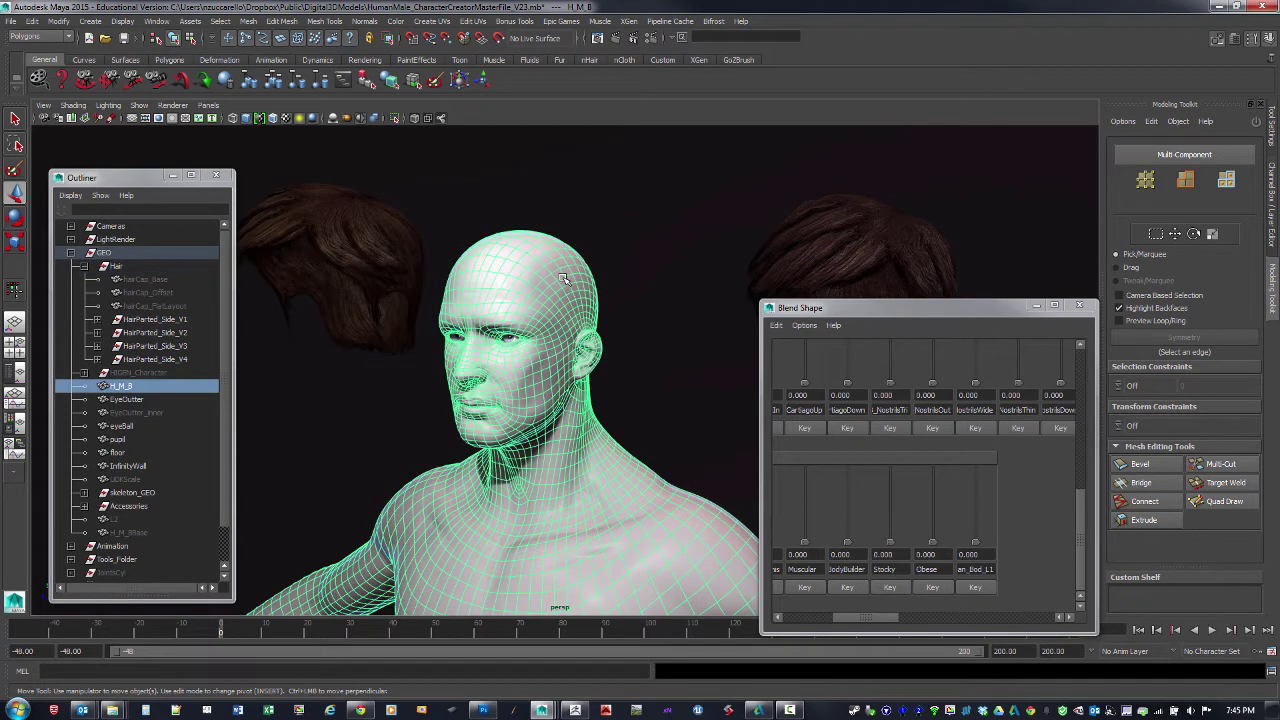
mouse_move(625, 296)
alt+mouse_down()
mouse_move(637, 283)
mouse_move(711, 299)
mouse_move(640, 290)
alt+mouse_up()
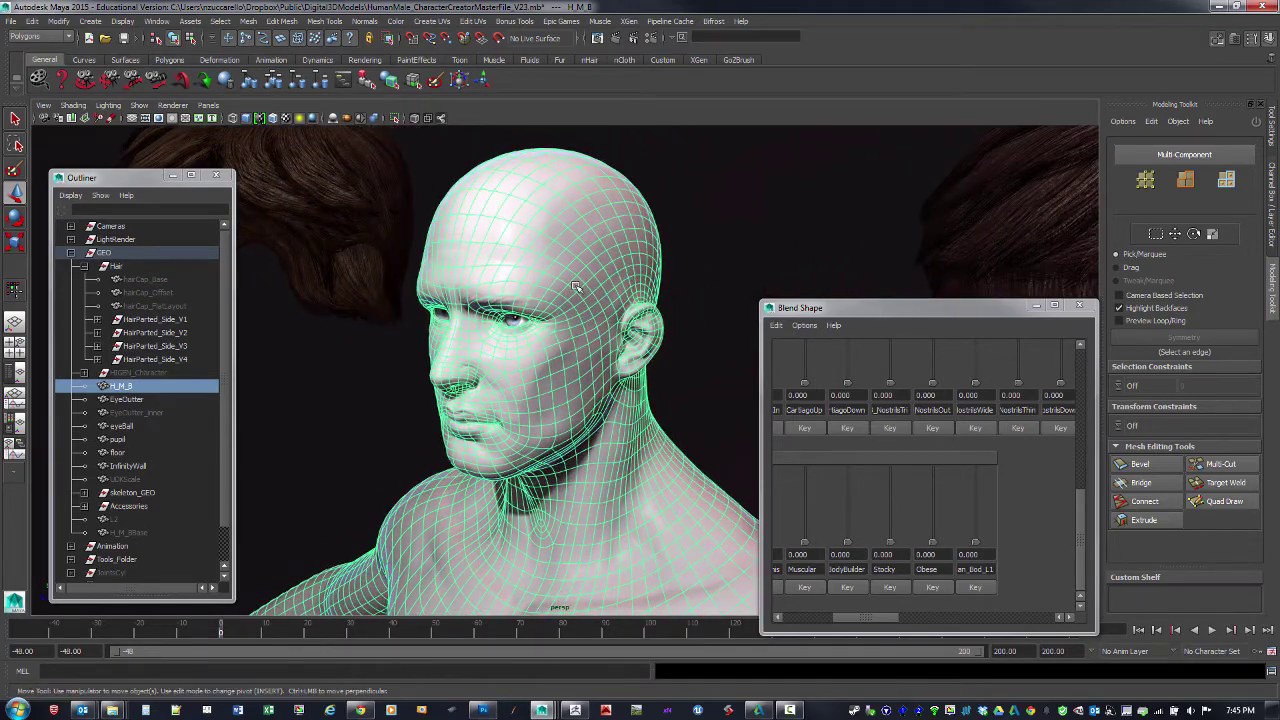
alt+drag(390, 242, 366, 309)
click(402, 315)
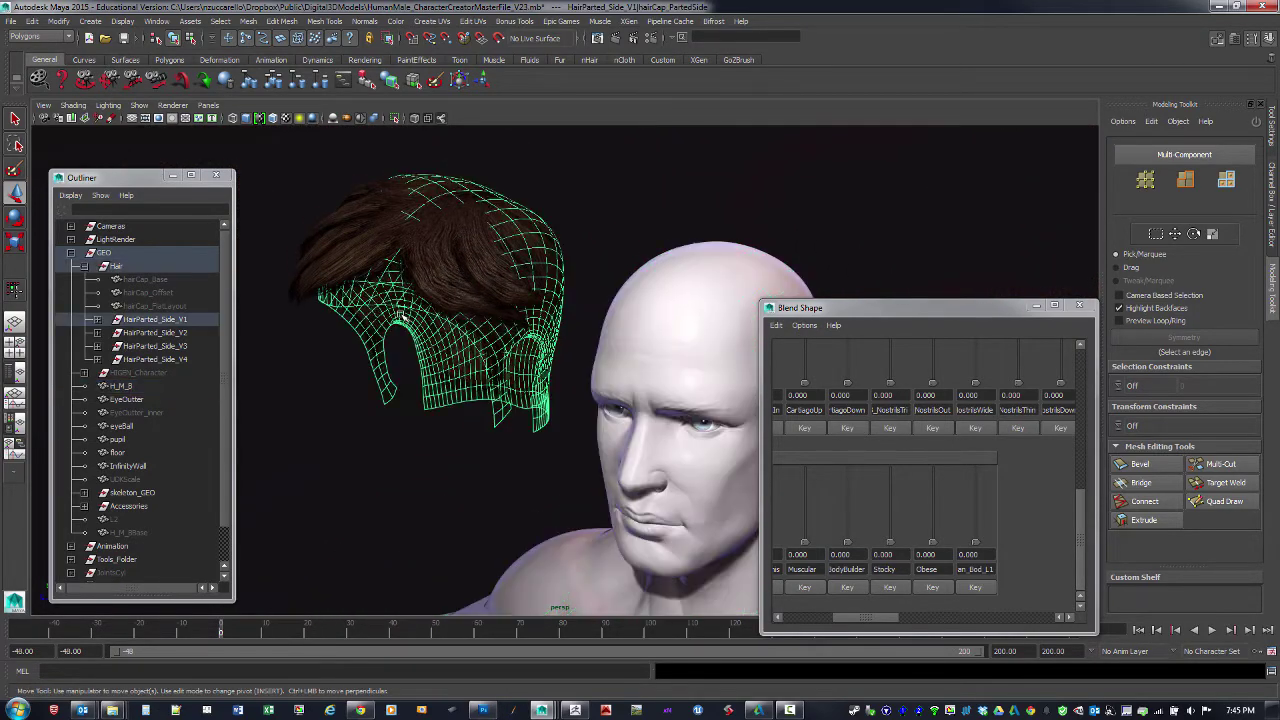
- Hide the hair strips HairFront_001 through HairSide_002 and select the remaining hairCap_PartedSide mesh
click(98, 320)
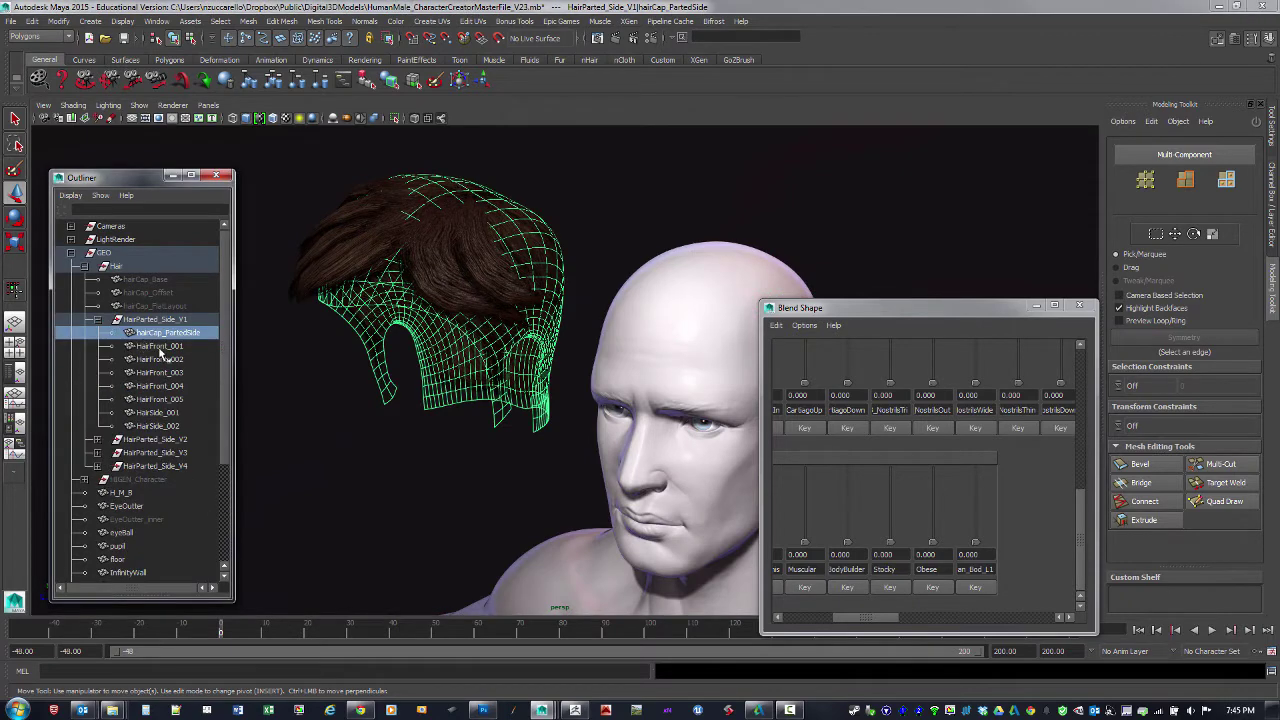
click(161, 348)
shift+click(170, 427)
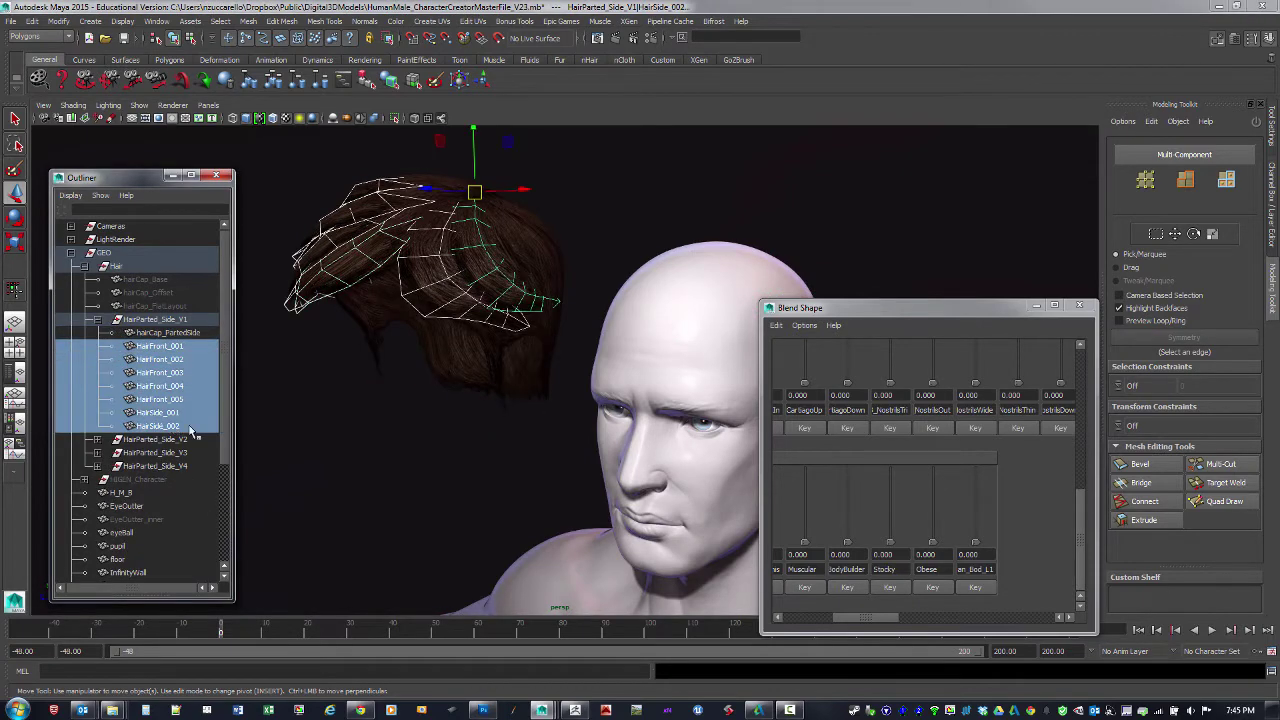
key(ctrl+h)
click(501, 299)
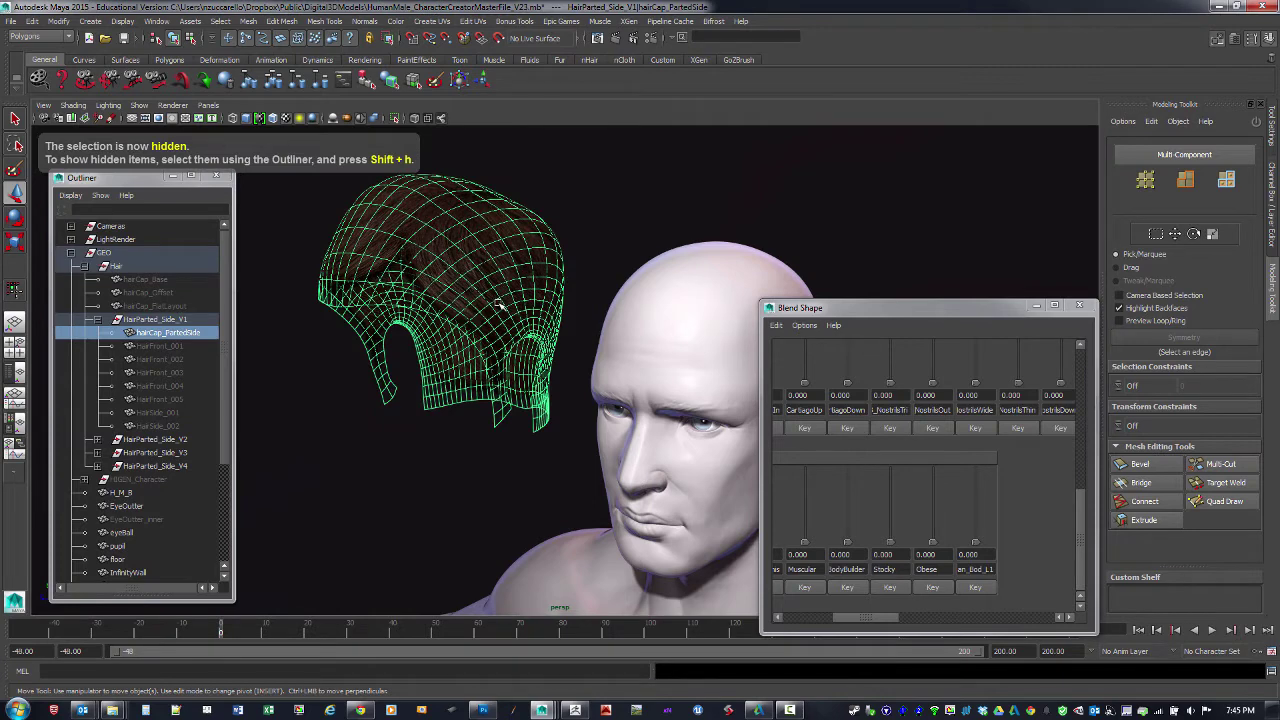
- Compare the hair cap's topology with the head mesh in untextured shading from all sides, and return to textured display
key(5)
scroll(519, 350, up, 4)
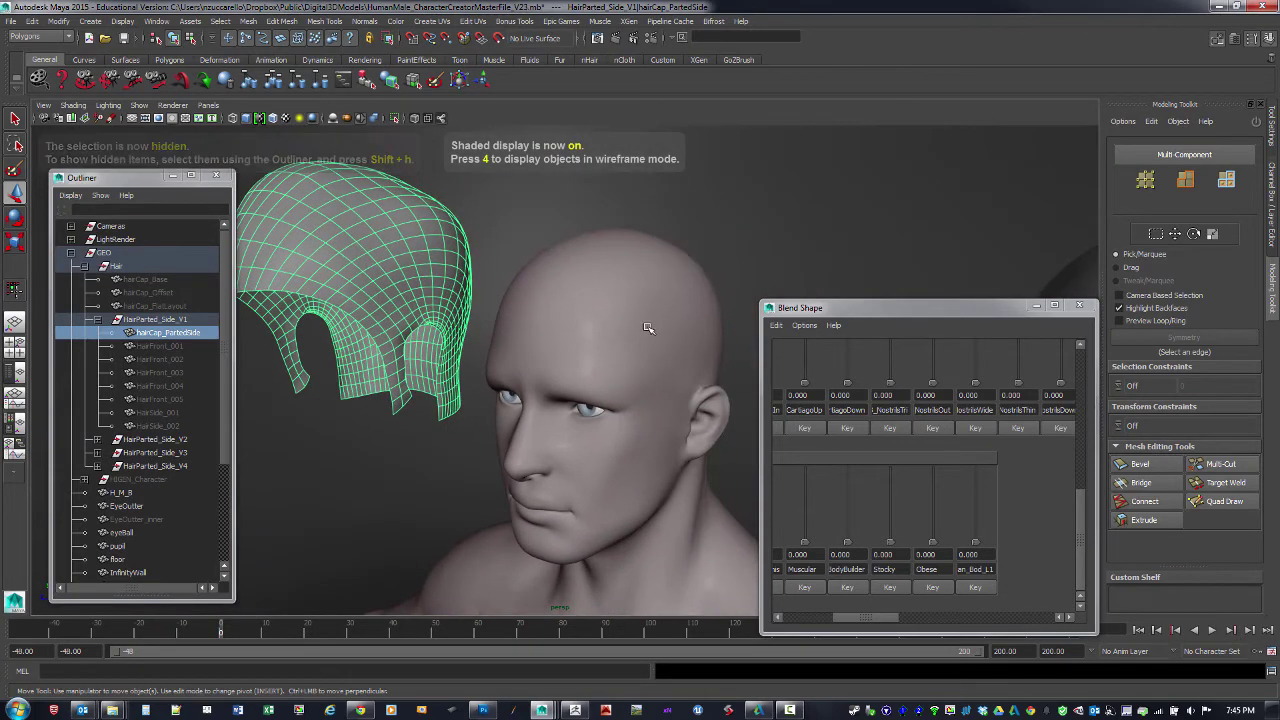
click(647, 327)
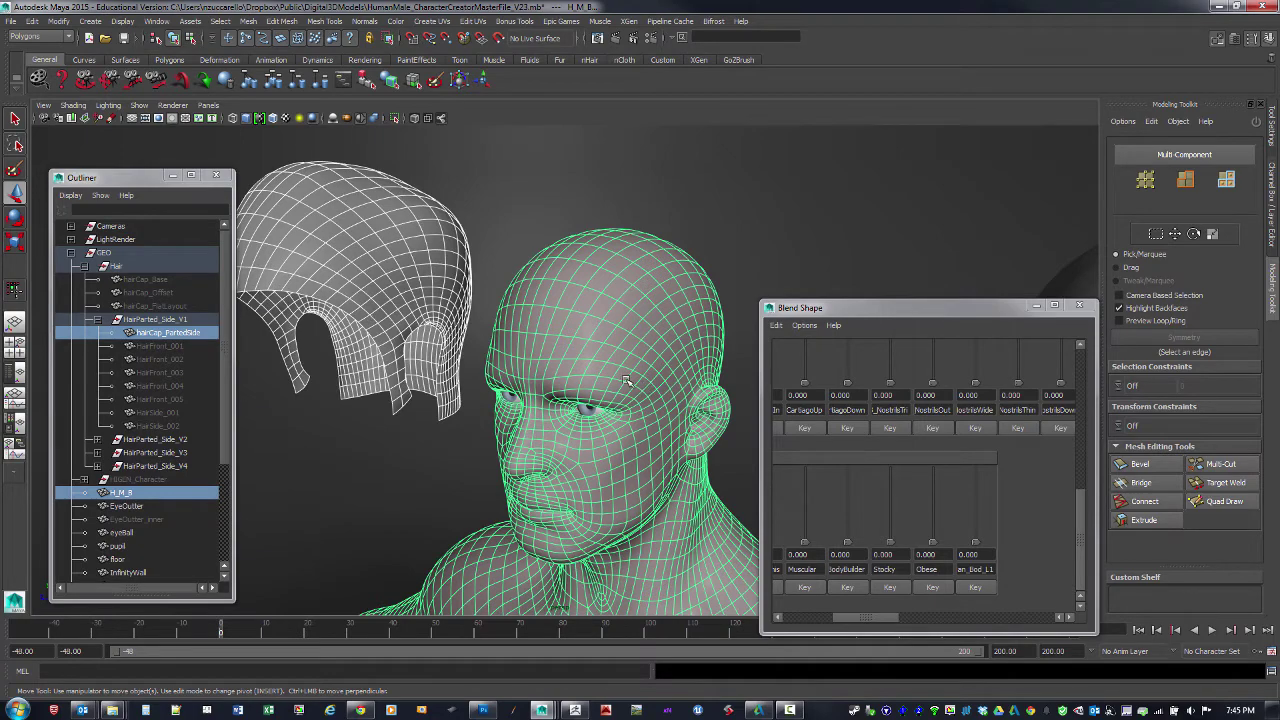
alt+drag(660, 400, 640, 405)
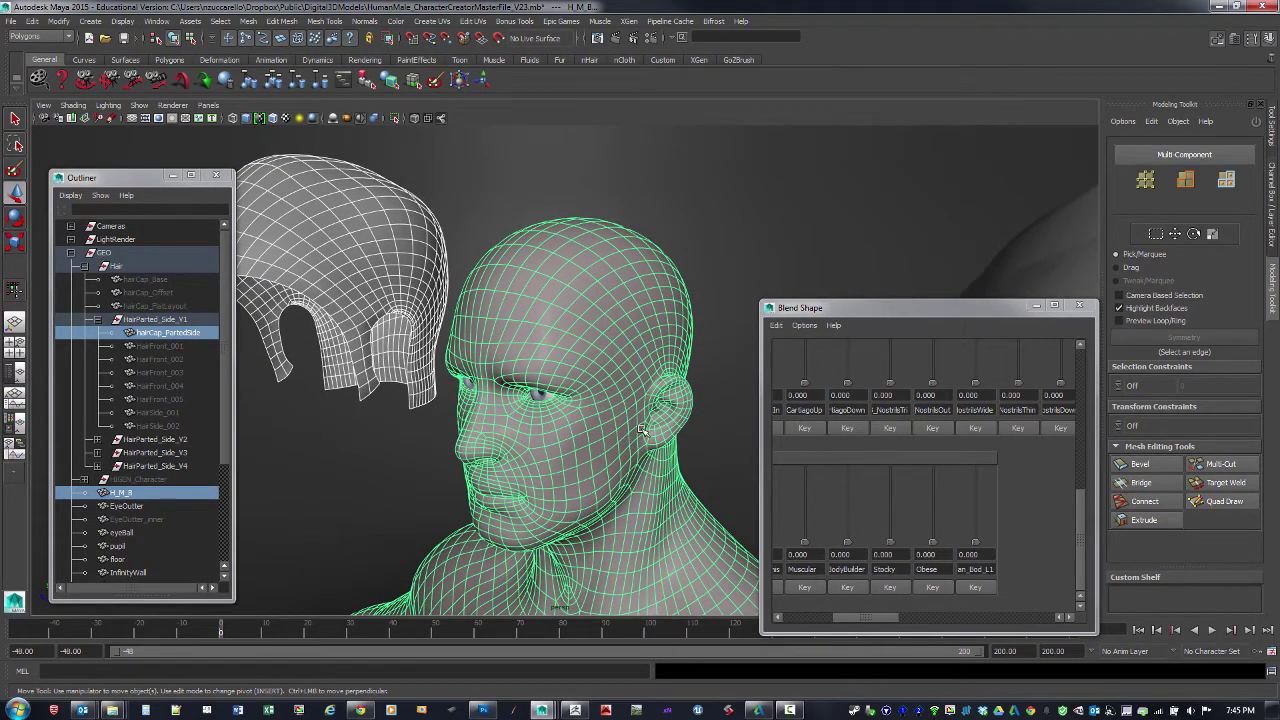
alt+drag(640, 433, 548, 401)
alt+drag(620, 425, 512, 444)
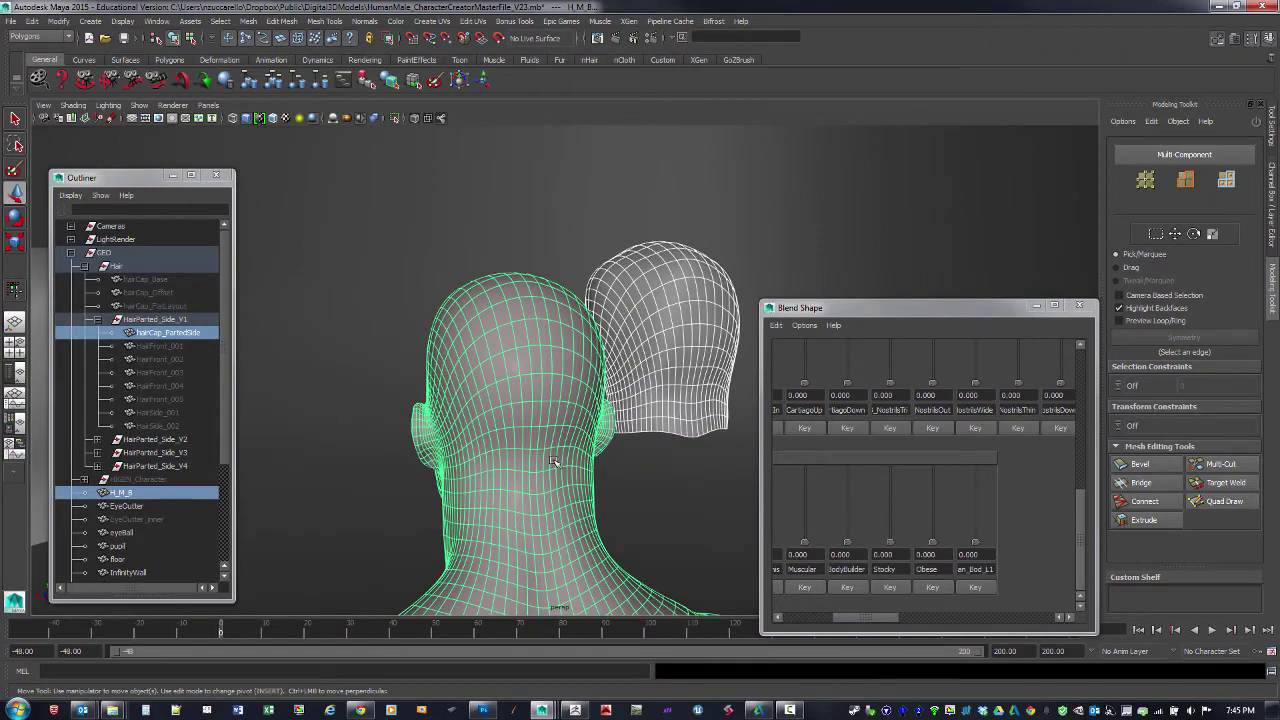
alt+drag(491, 508, 514, 434)
alt+right_drag(514, 434, 500, 434)
alt+drag(500, 434, 400, 388)
alt+drag(311, 334, 424, 340)
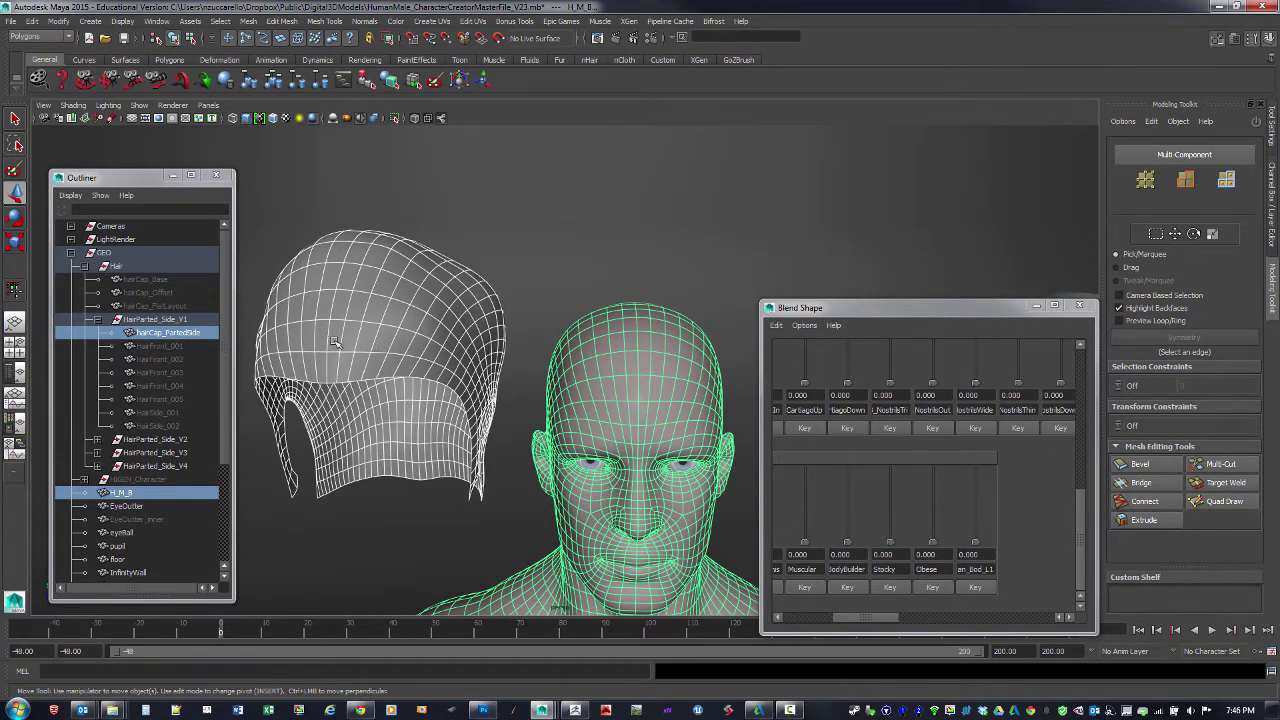
alt+drag(593, 412, 470, 458)
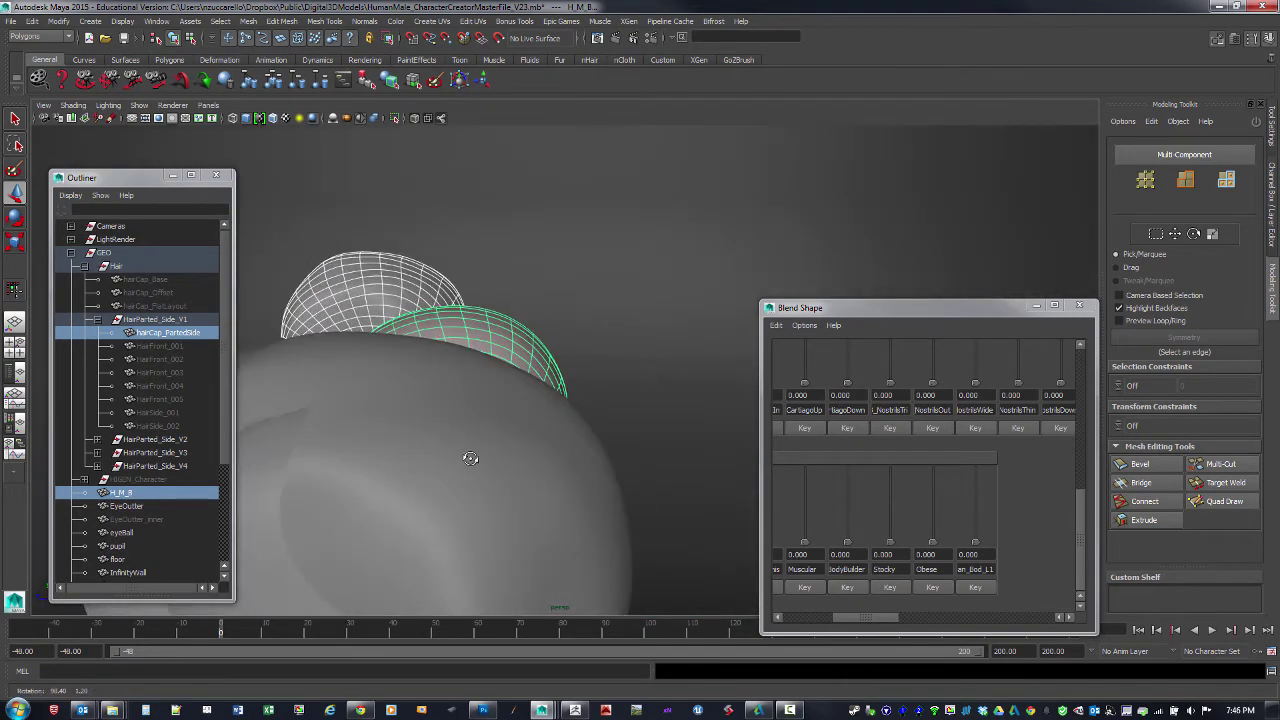
alt+right_drag(470, 458, 363, 457)
alt+drag(363, 457, 520, 395)
key(6)
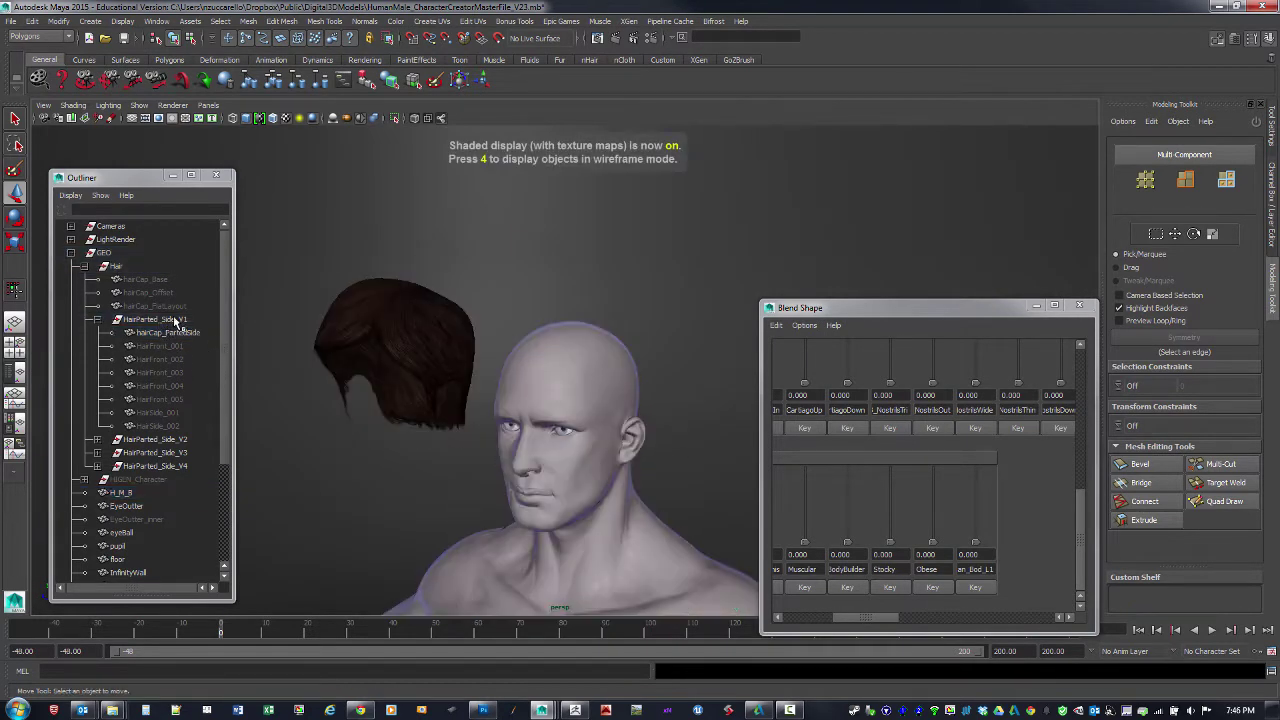
- Set Translate X, Y and Z of the HairParted_Side_V1 group to 0 to place it back on the head
click(171, 322)
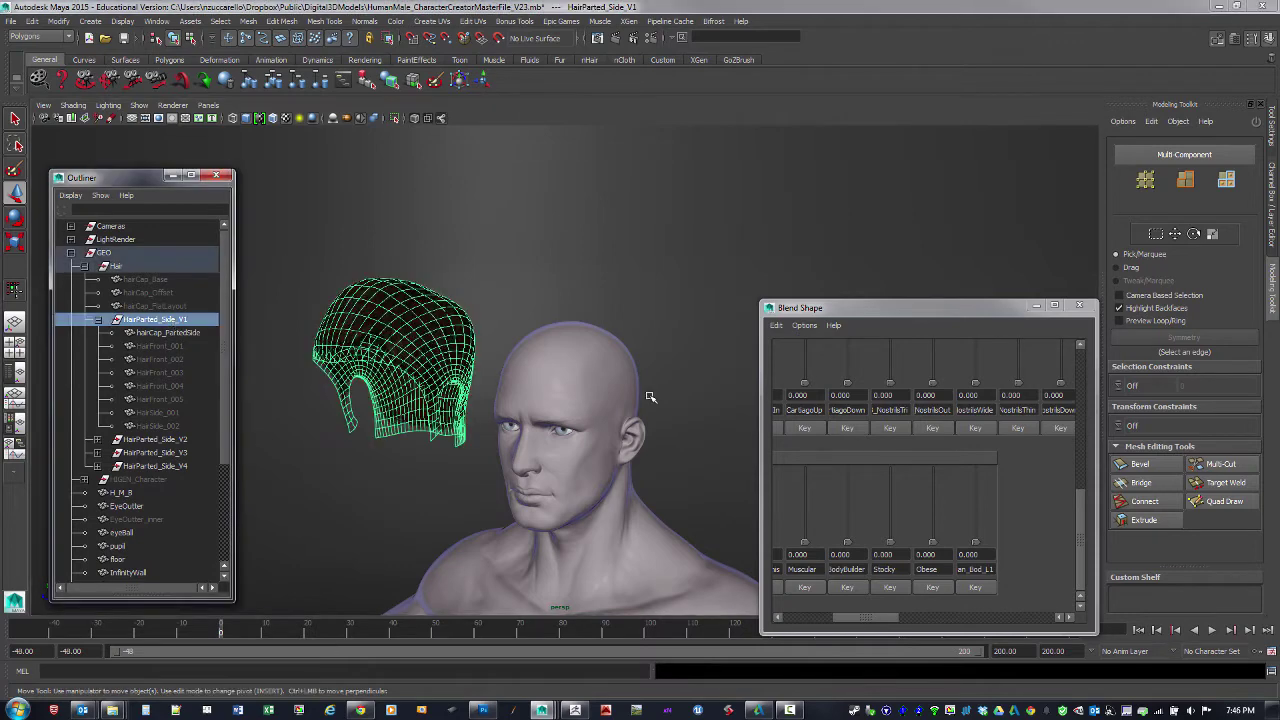
click(1273, 182)
drag(1245, 158, 1250, 178)
text(0)
key(Return)
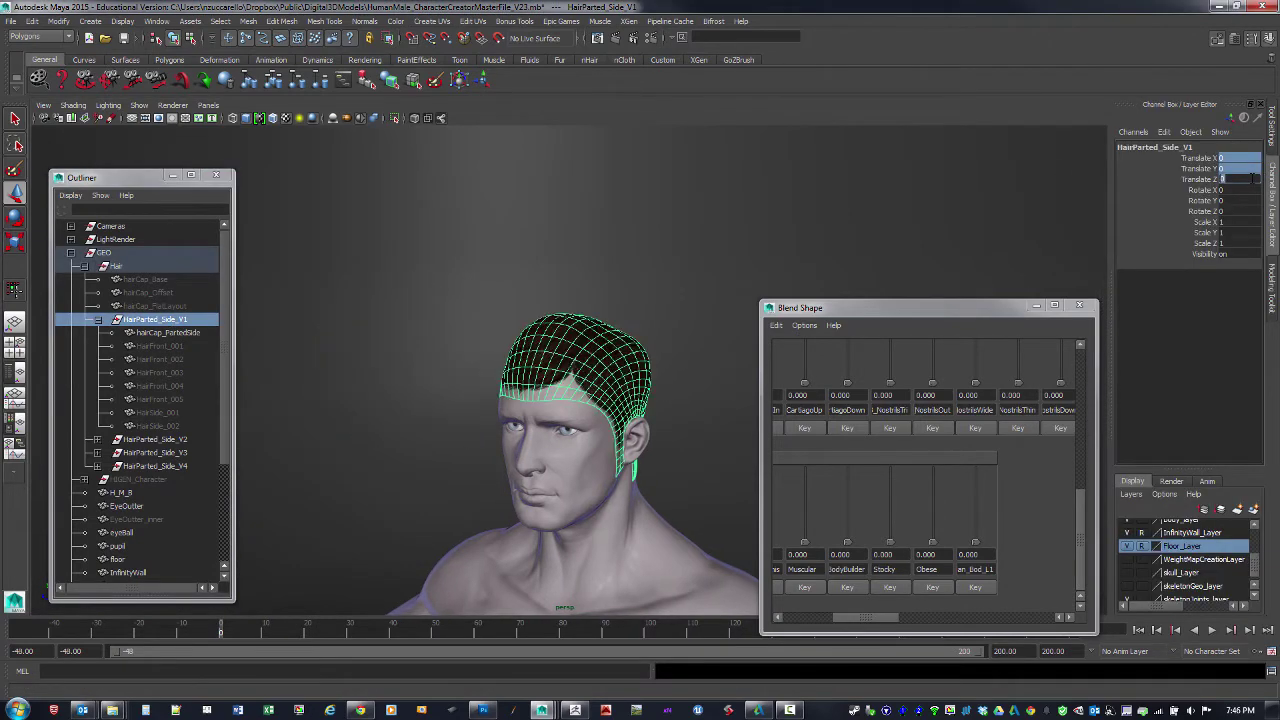
- Unhide the hair strips HairFront_001 through HairSide_002 and display the viewport with scene lighting
drag(181, 347, 180, 427)
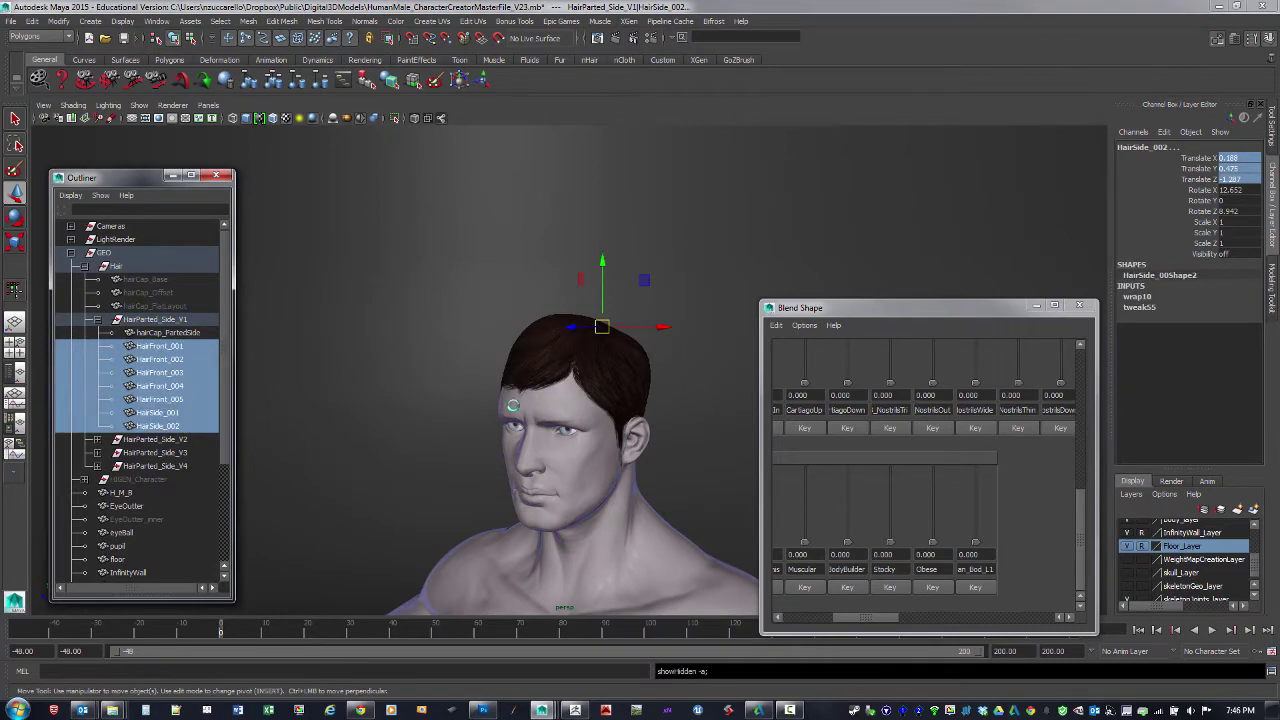
click(509, 277)
alt+drag(509, 277, 562, 295)
key(7)
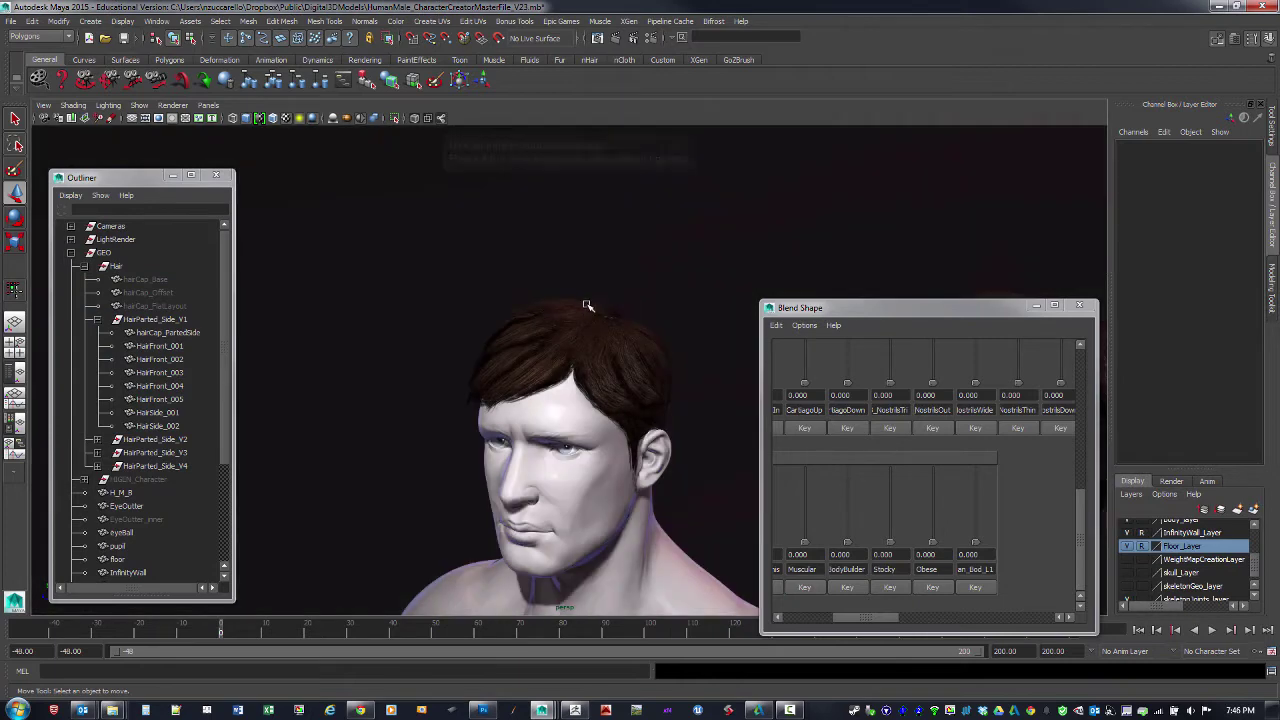
- Inspect the hair cap on the head beside the neighbouring hair variation, and clear the selection
mouse_move(671, 349)
alt+mouse_down()
mouse_move(515, 292)
mouse_move(586, 296)
mouse_move(634, 317)
mouse_move(526, 324)
mouse_move(515, 305)
mouse_move(426, 328)
alt+mouse_up()
click(468, 300)
alt+drag(640, 326, 453, 347)
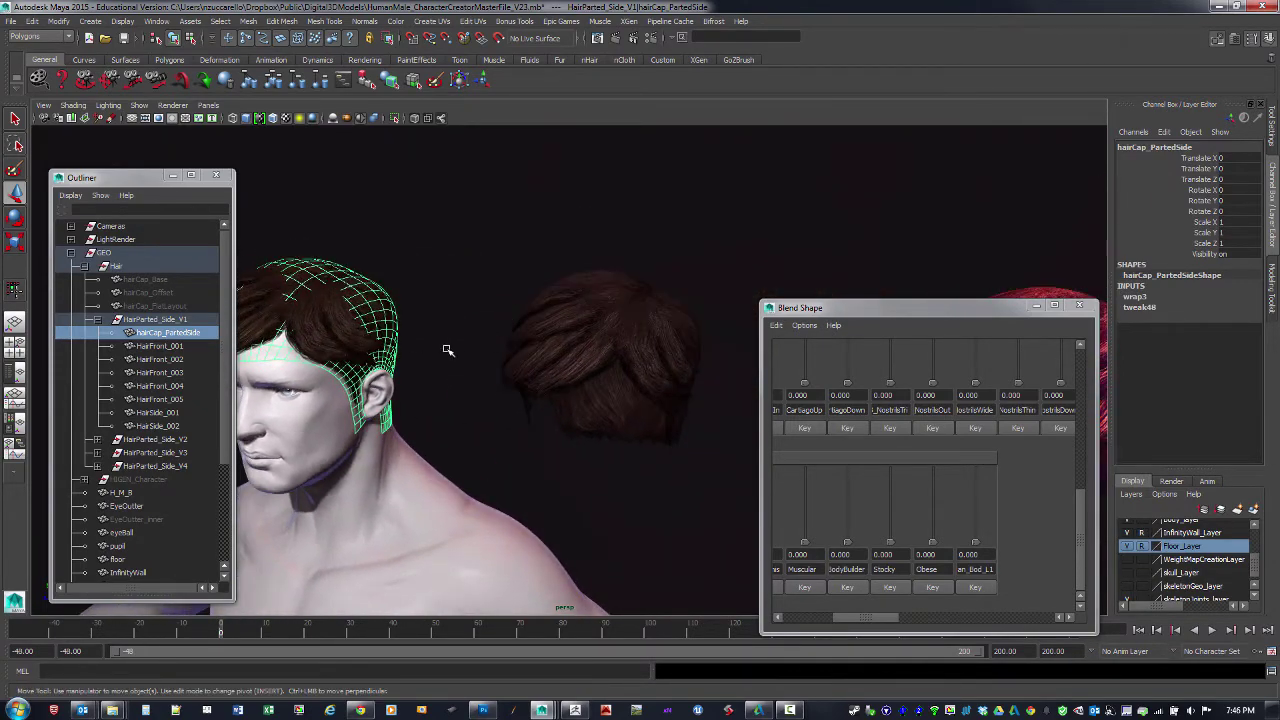
alt+drag(617, 300, 489, 264)
click(371, 245)
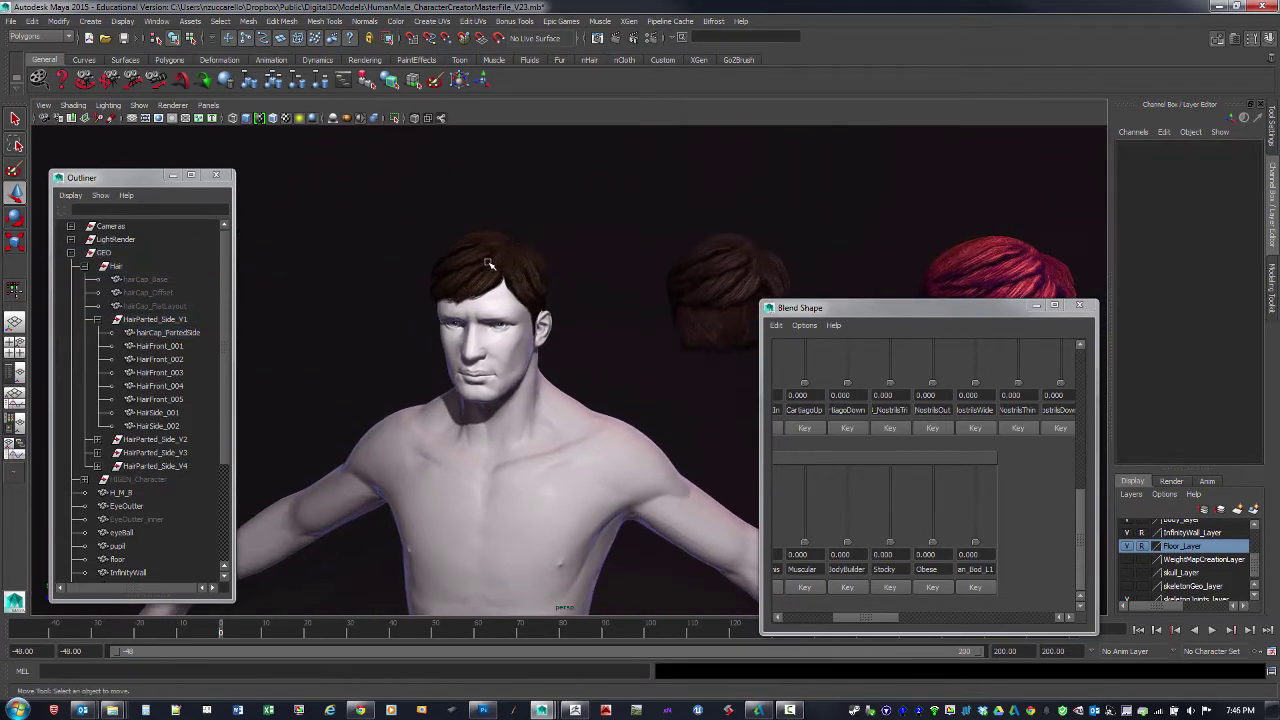
- Examine the brown, red and purple hair variations next to the character from several angles
alt+middle_drag(611, 285, 451, 264)
mouse_move(451, 264)
alt+mouse_down()
mouse_move(448, 280)
mouse_move(463, 282)
alt+mouse_up()
alt+right_drag(463, 282, 574, 270)
alt+middle_drag(574, 270, 580, 295)
alt+drag(579, 294, 498, 304)
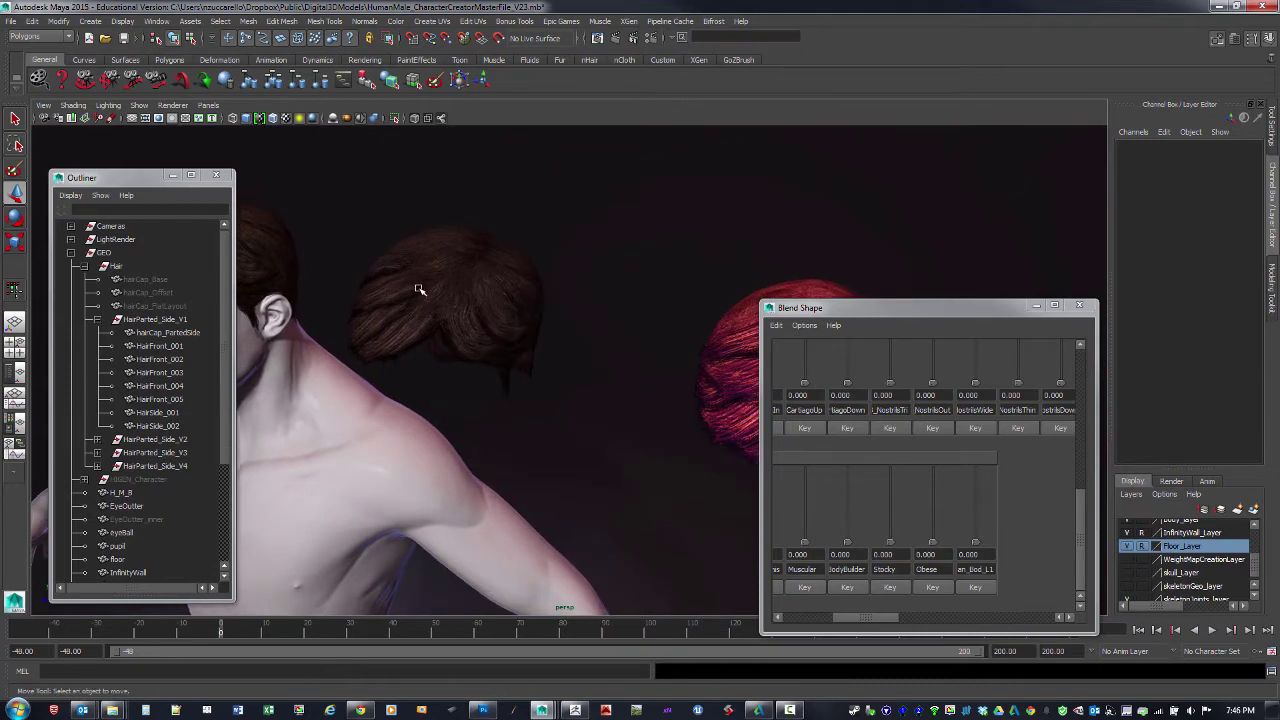
alt+drag(449, 305, 595, 325)
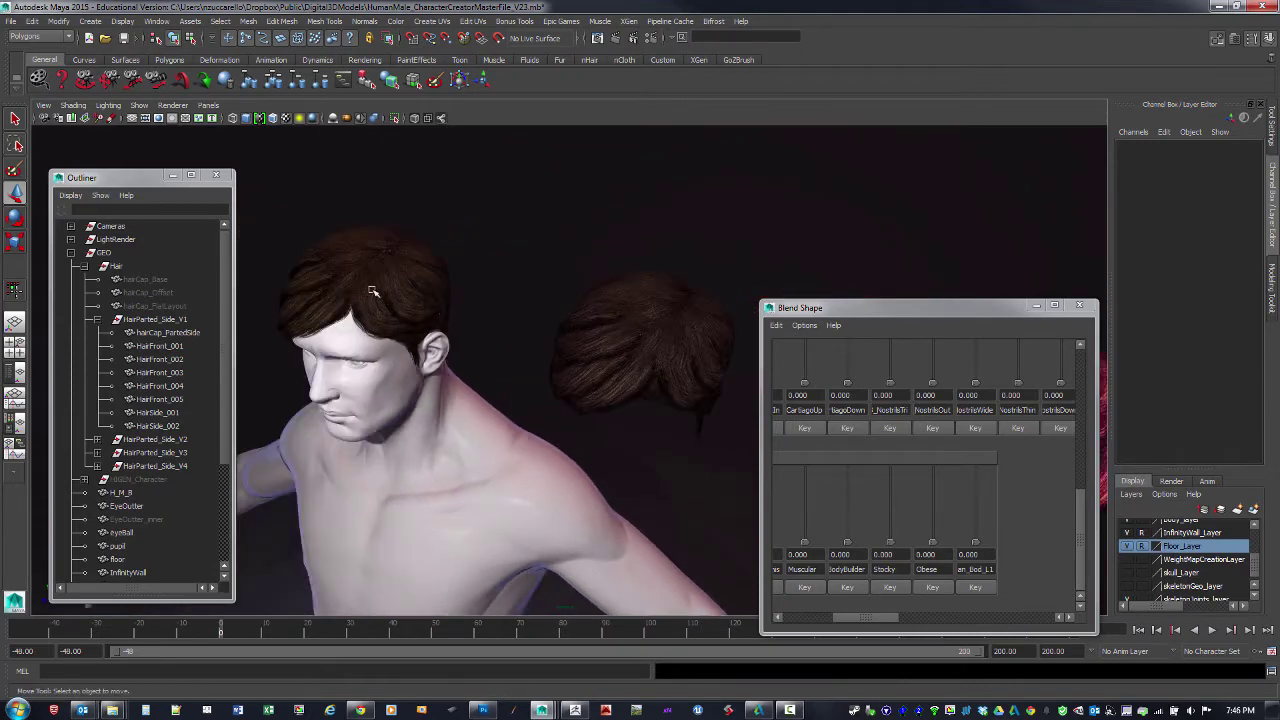
alt+drag(395, 314, 465, 271)
alt+drag(623, 290, 507, 290)
alt+right_drag(507, 290, 564, 268)
alt+drag(626, 272, 580, 274)
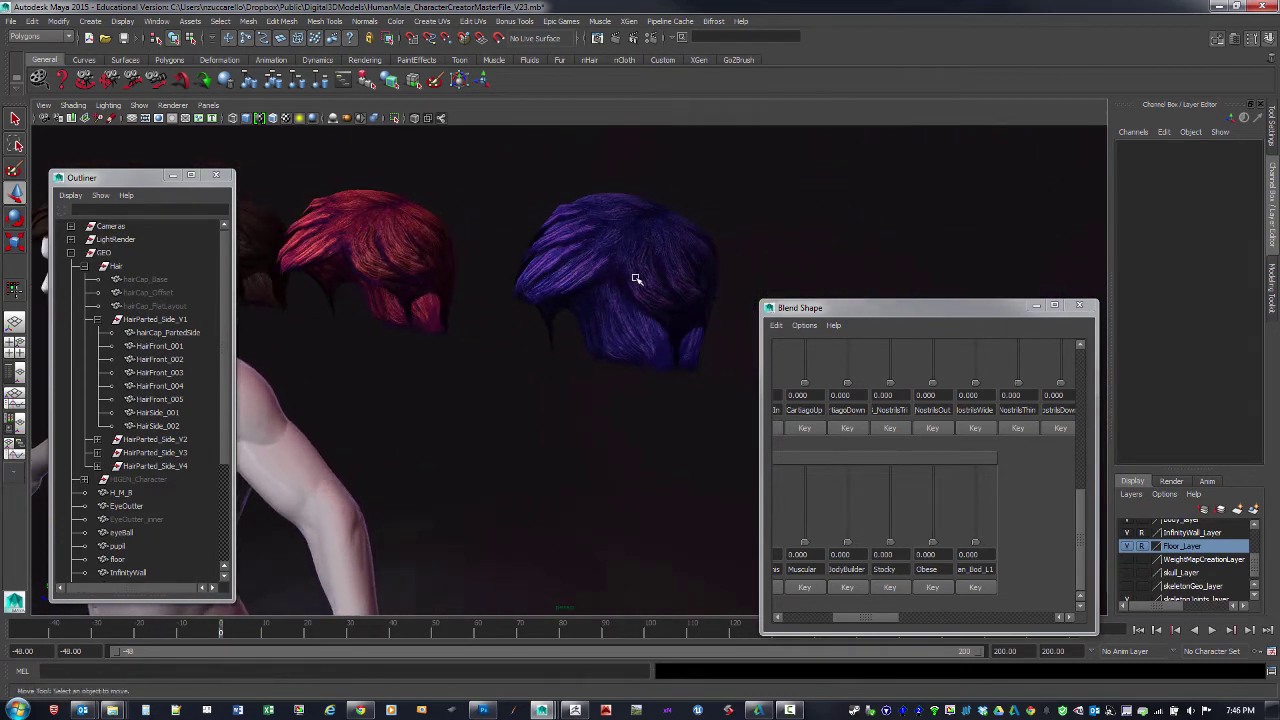
alt+drag(616, 326, 654, 323)
alt+right_drag(645, 318, 505, 284)
alt+middle_drag(544, 294, 545, 297)
alt+drag(544, 296, 602, 277)
alt+middle_drag(602, 277, 613, 279)
alt+right_drag(608, 298, 660, 302)
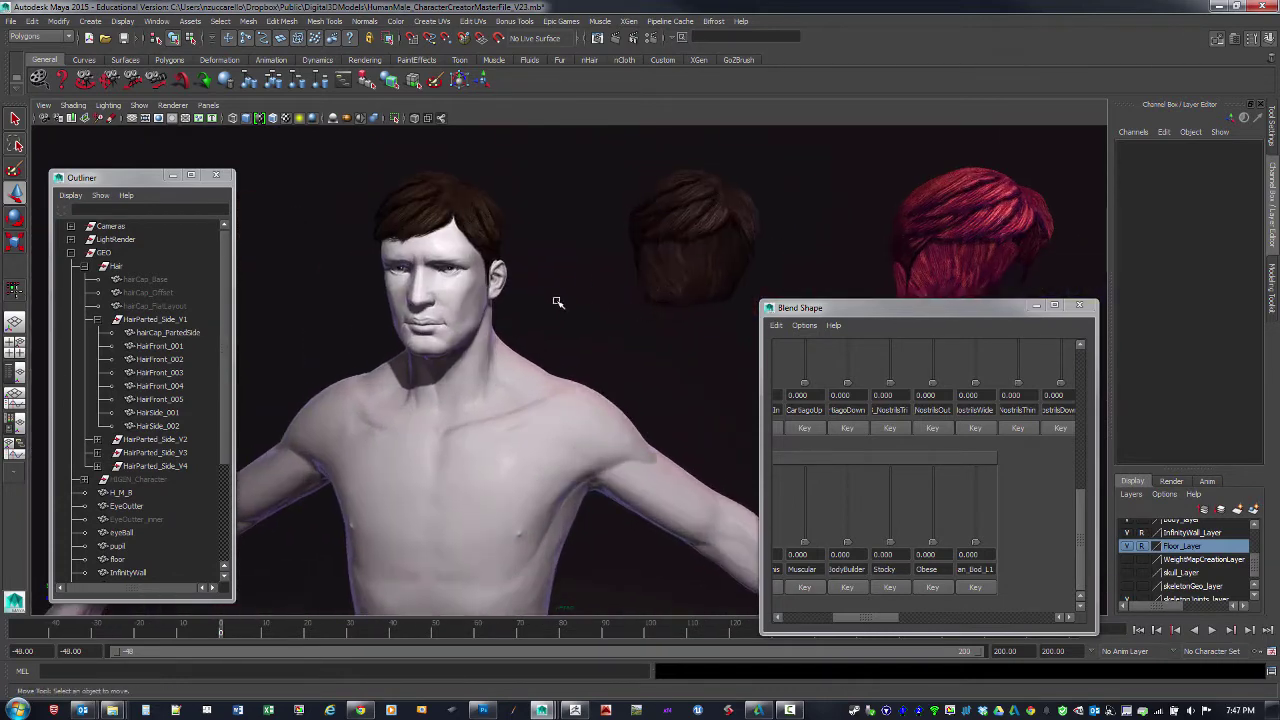
- Switch through the open Maya scenes to AverageHeadMale_HairExampleFile_DX11.mb and examine the hair cap around its head
mouse_move(540, 708)
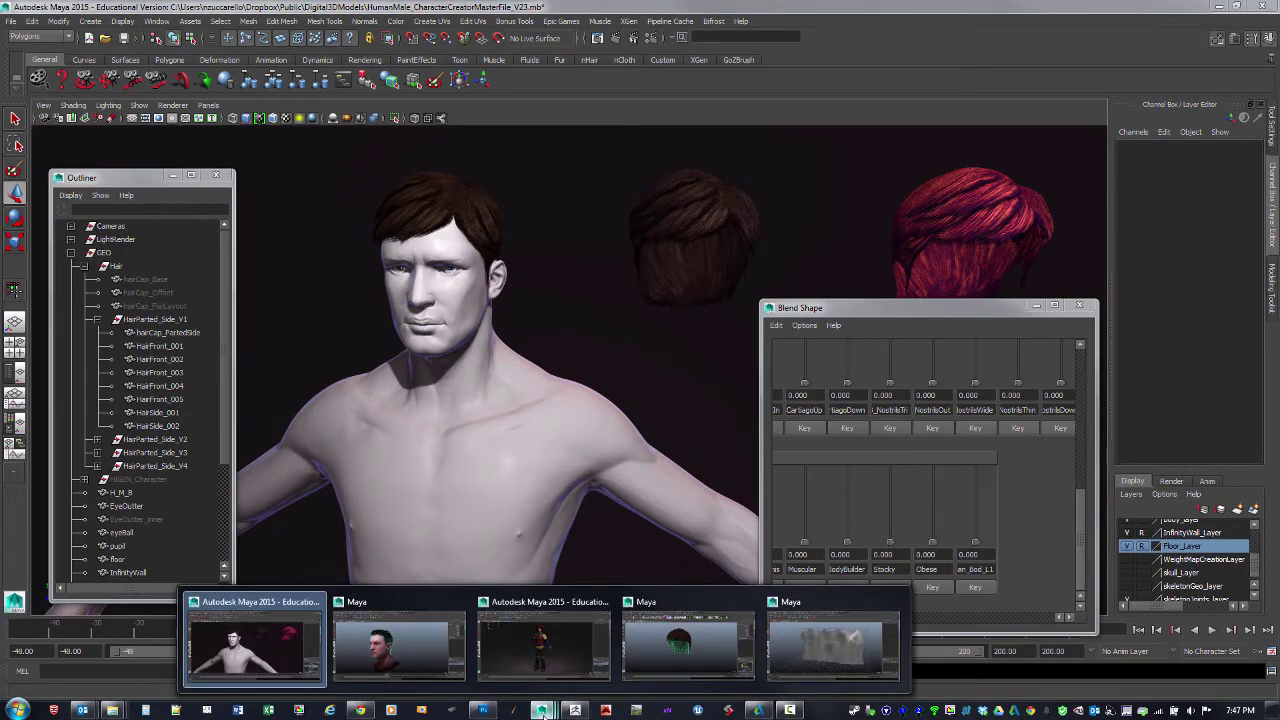
click(686, 664)
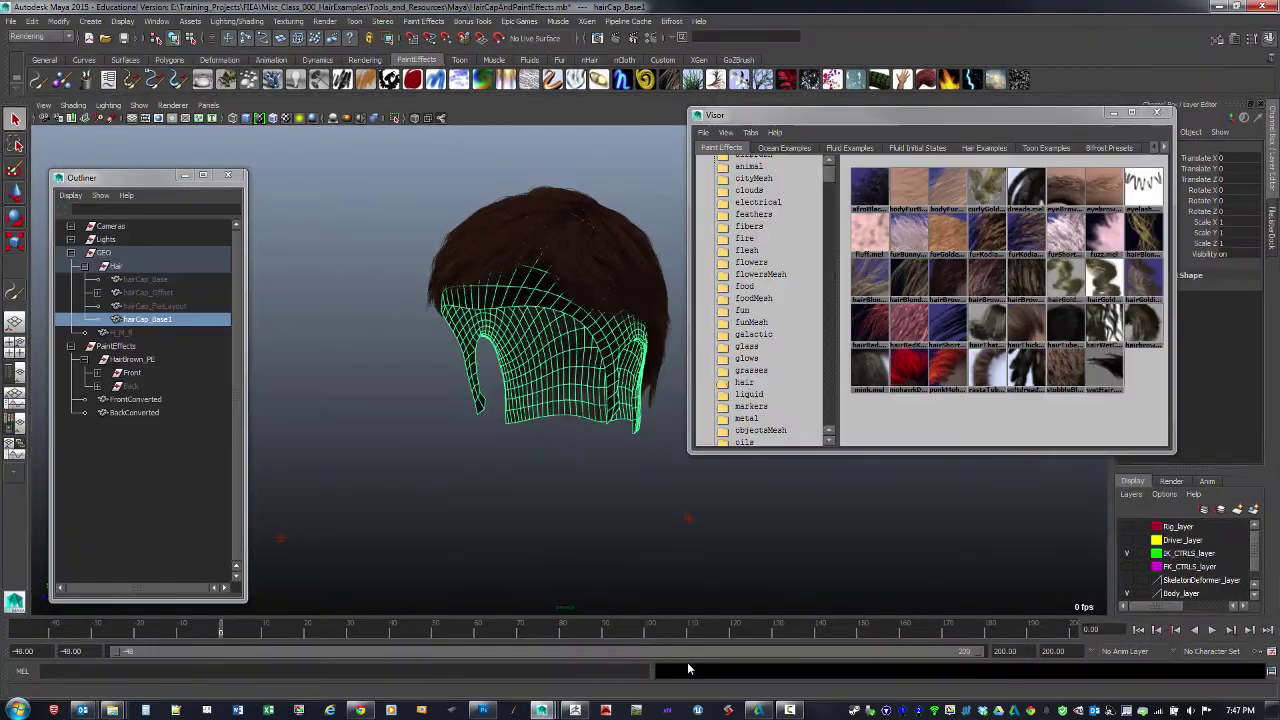
mouse_move(540, 708)
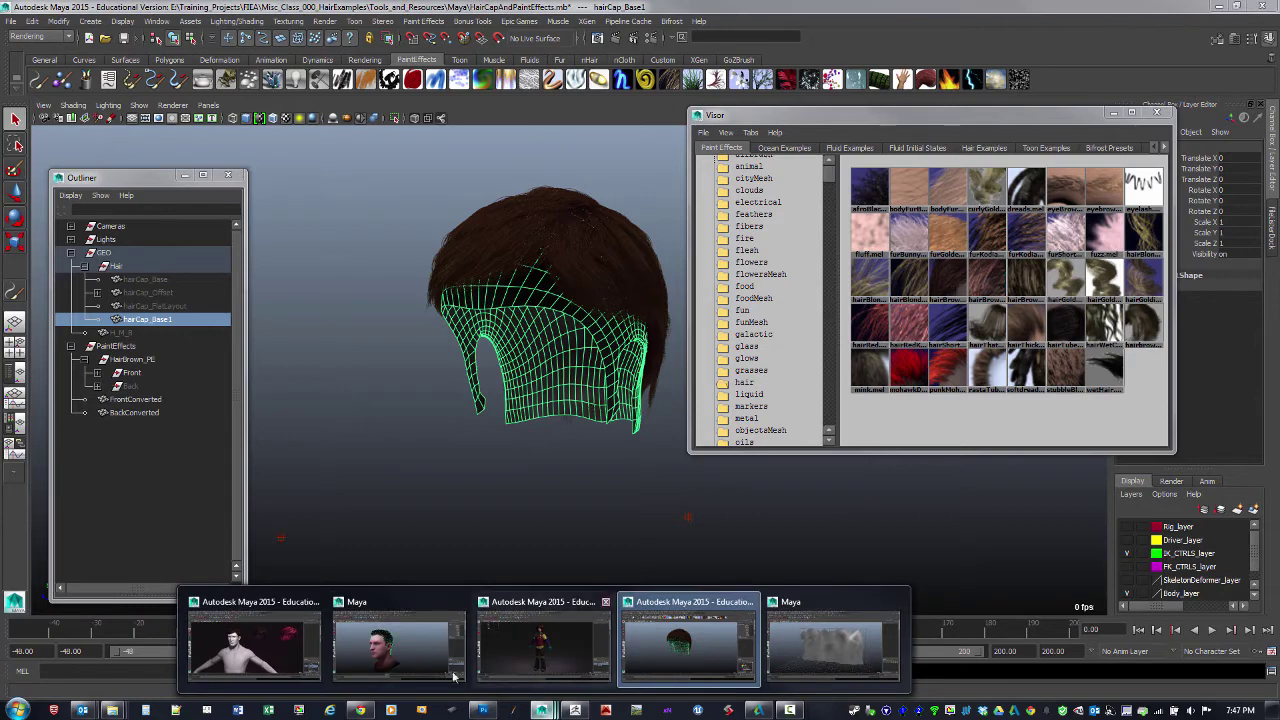
click(467, 641)
alt+drag(491, 463, 400, 355)
alt+drag(317, 312, 456, 326)
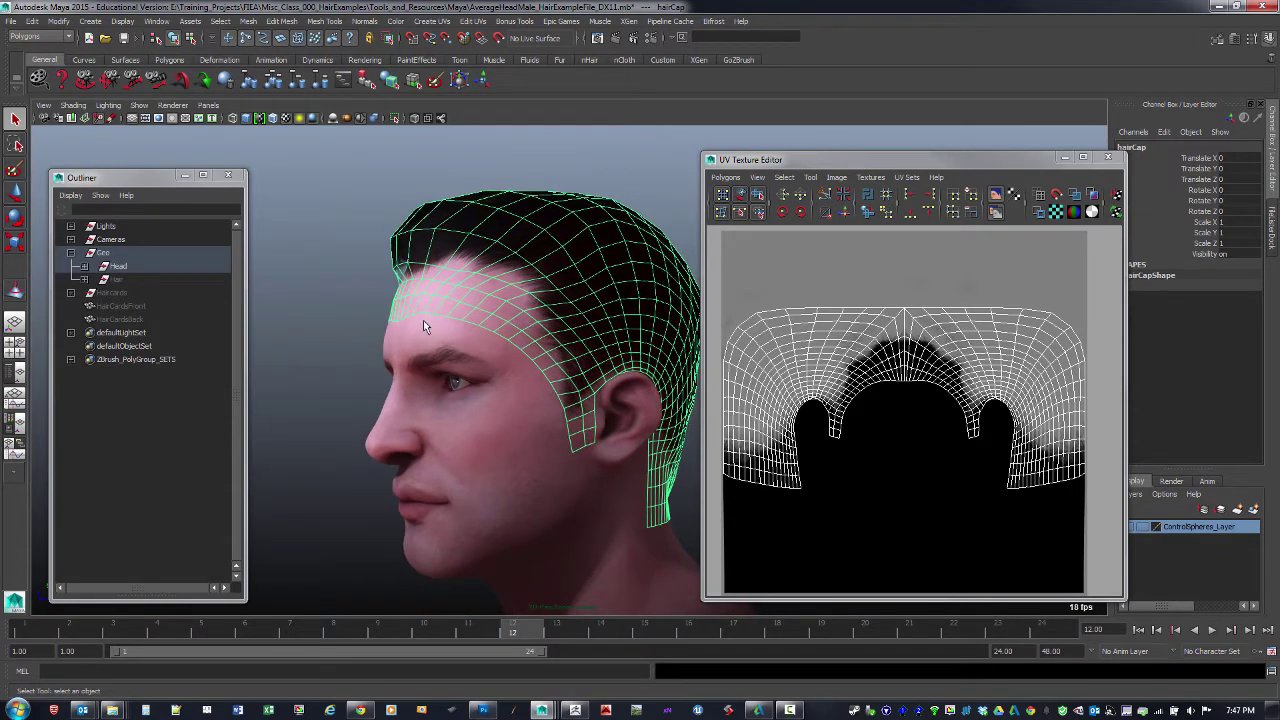
- Slide the hair cap off the head to about -5.191 in Translate X and examine the head and cap separately
alt+middle_drag(423, 321, 383, 331)
alt+right_drag(383, 331, 451, 348)
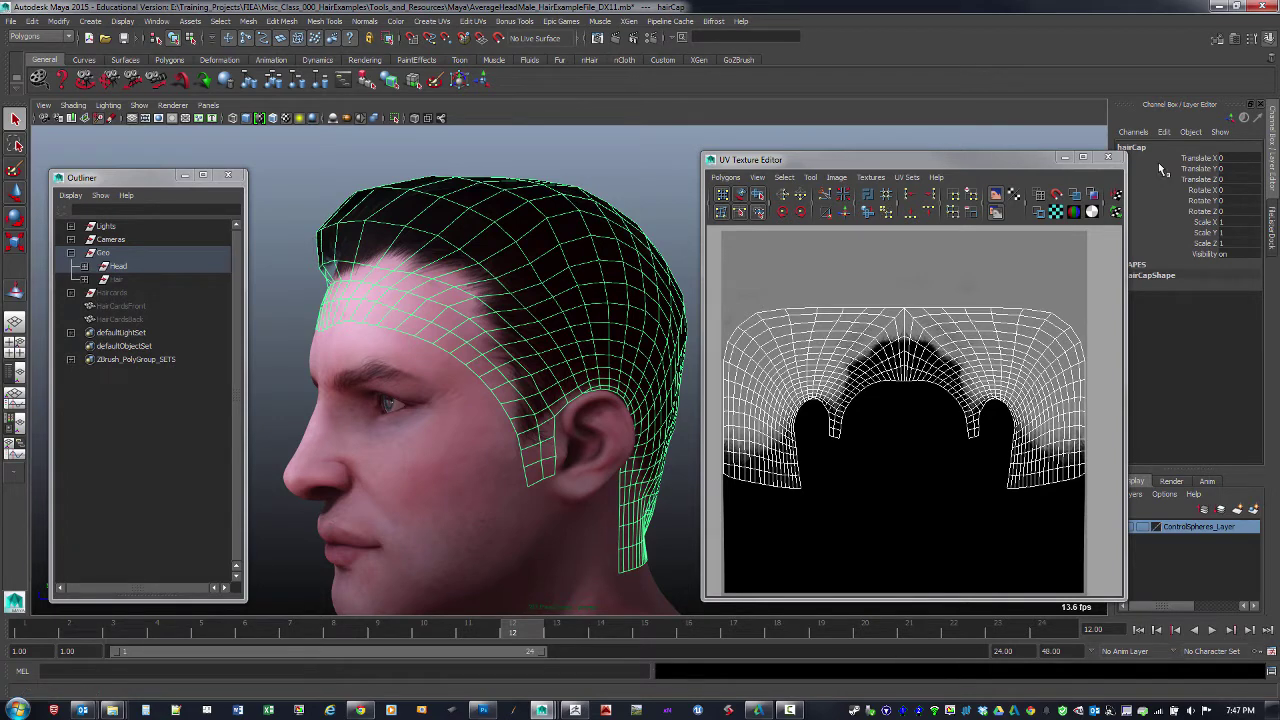
click(1201, 158)
middle_drag(665, 186, 551, 182)
alt+drag(551, 182, 619, 262)
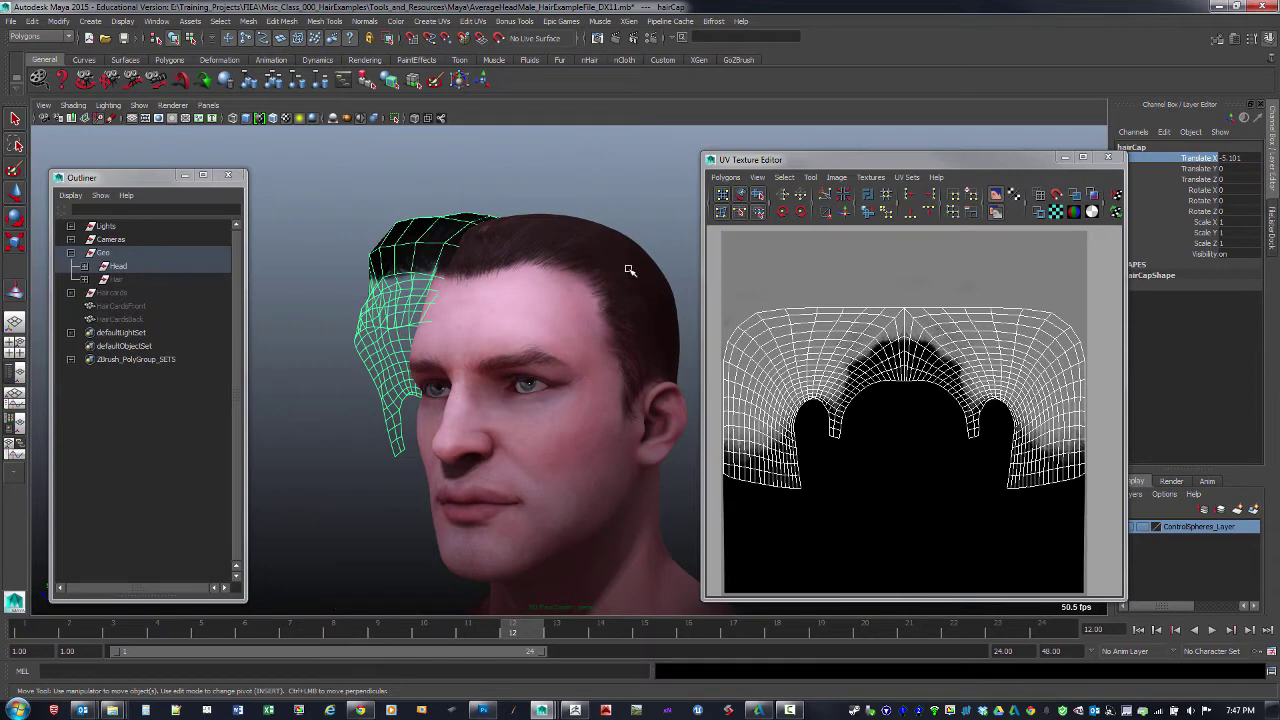
key(q)
click(628, 270)
alt+drag(662, 222, 637, 243)
click(662, 272)
alt+drag(650, 317, 521, 310)
alt+drag(567, 393, 640, 310)
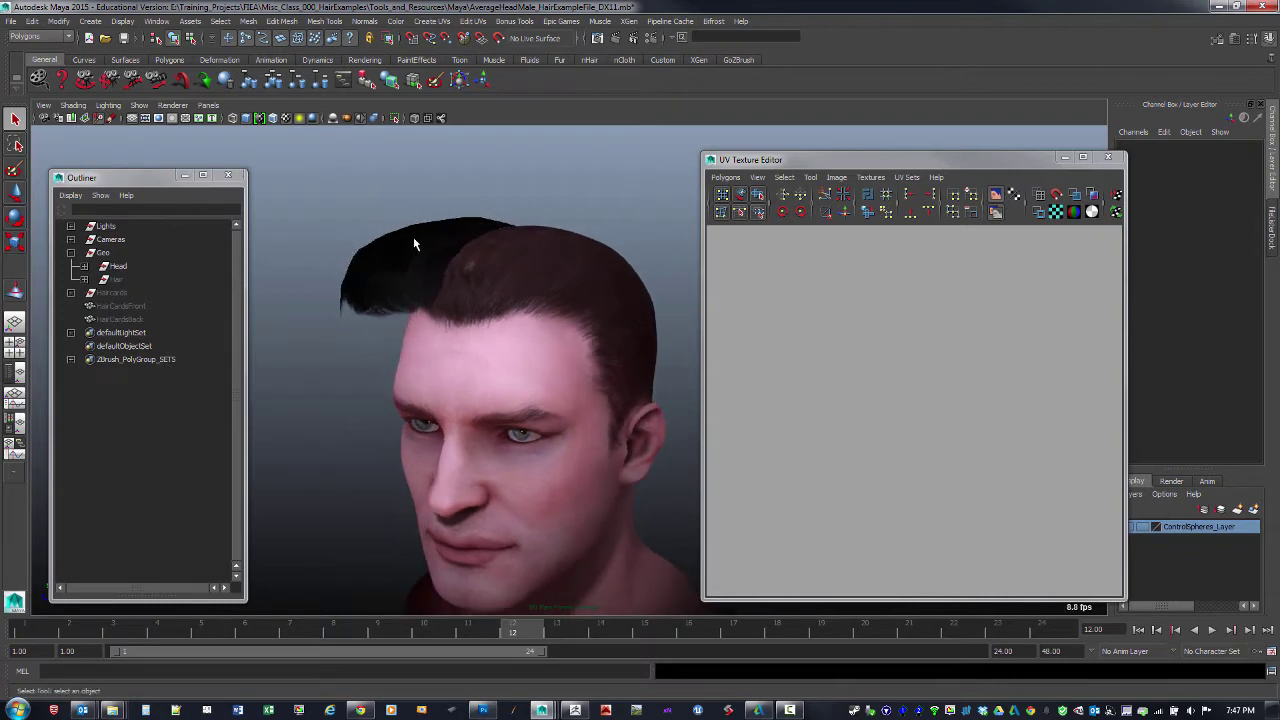
- Reset the hair cap's Translate X to 0 so it sits on the head
click(387, 246)
click(1244, 160)
text(0)
key(Return)
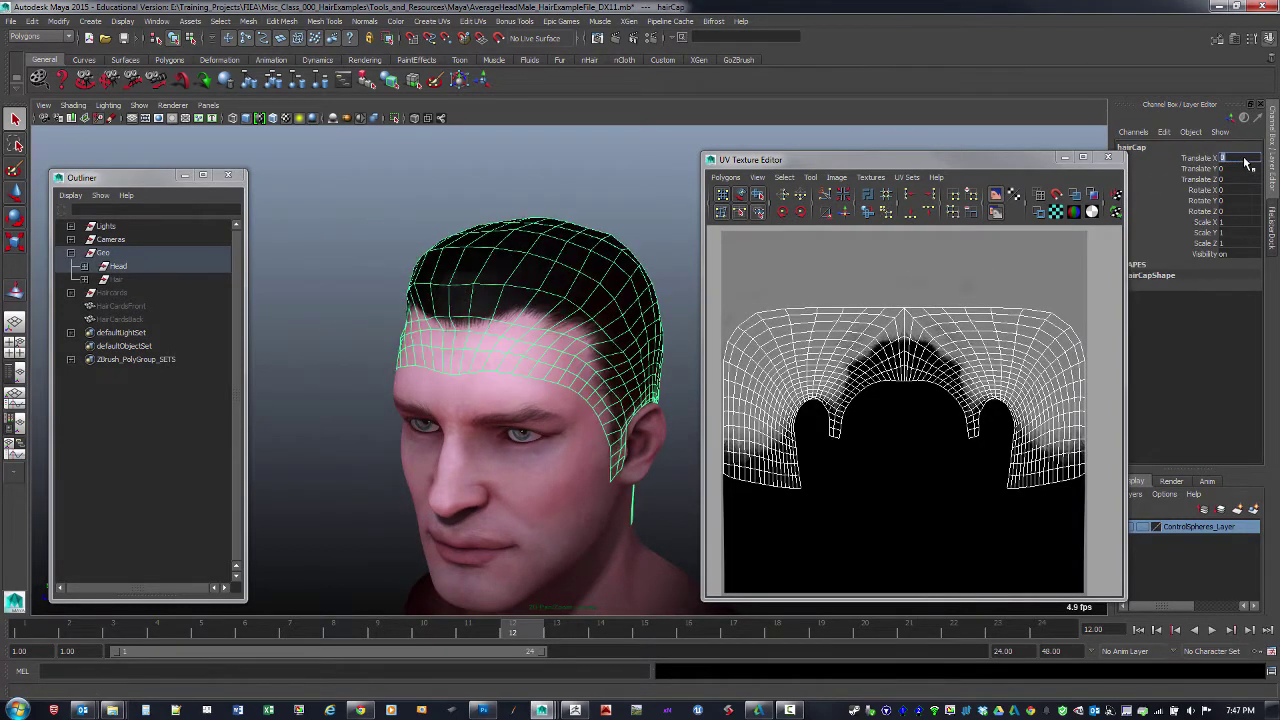
- Clear the selection and examine how the hair cap fits the head from several angles
click(583, 194)
alt+drag(583, 194, 610, 305)
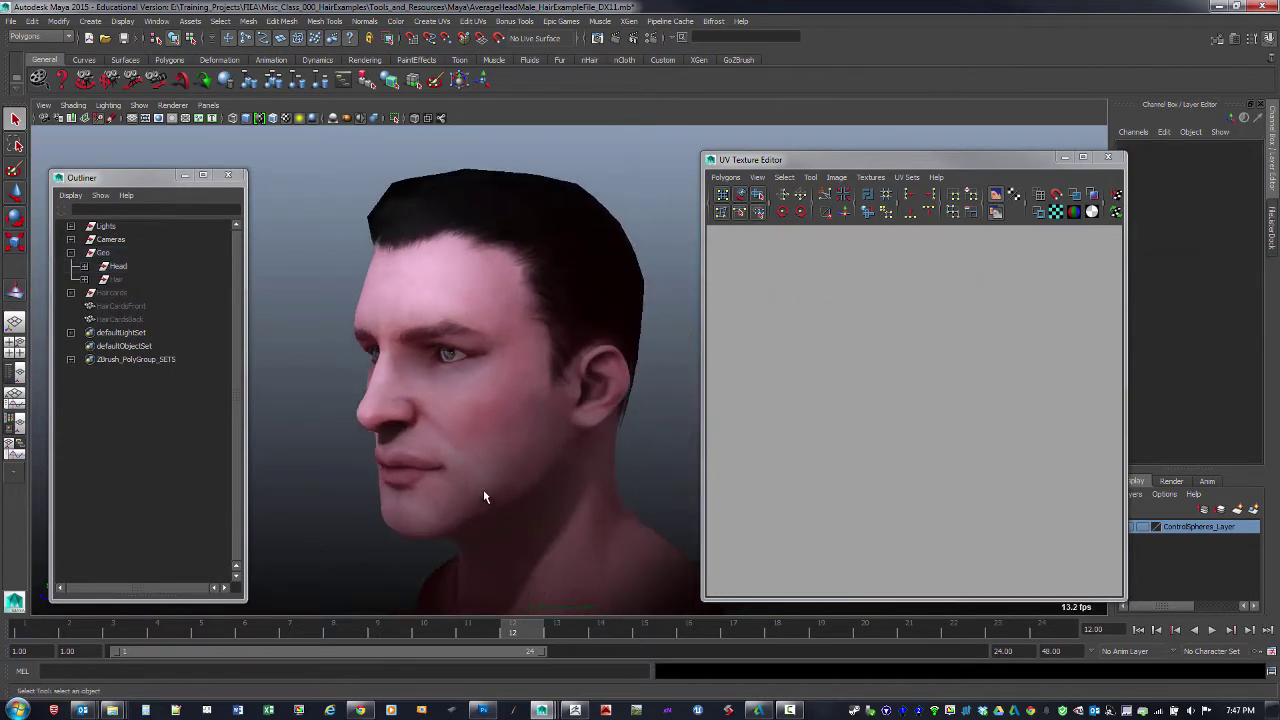
click(484, 489)
click(354, 443)
alt+drag(354, 443, 605, 338)
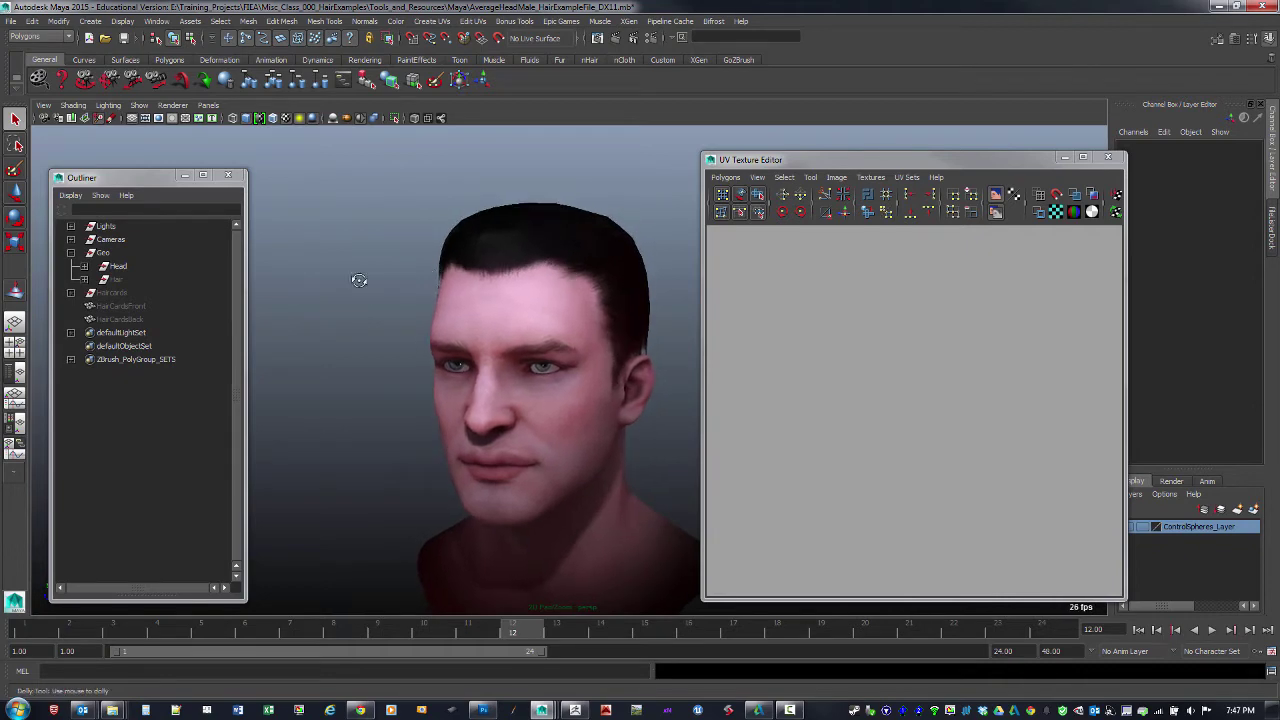
- Select the hair cap and turn off Dim Image for its texture in the UV Texture Editor
alt+right_drag(359, 280, 581, 210)
click(585, 199)
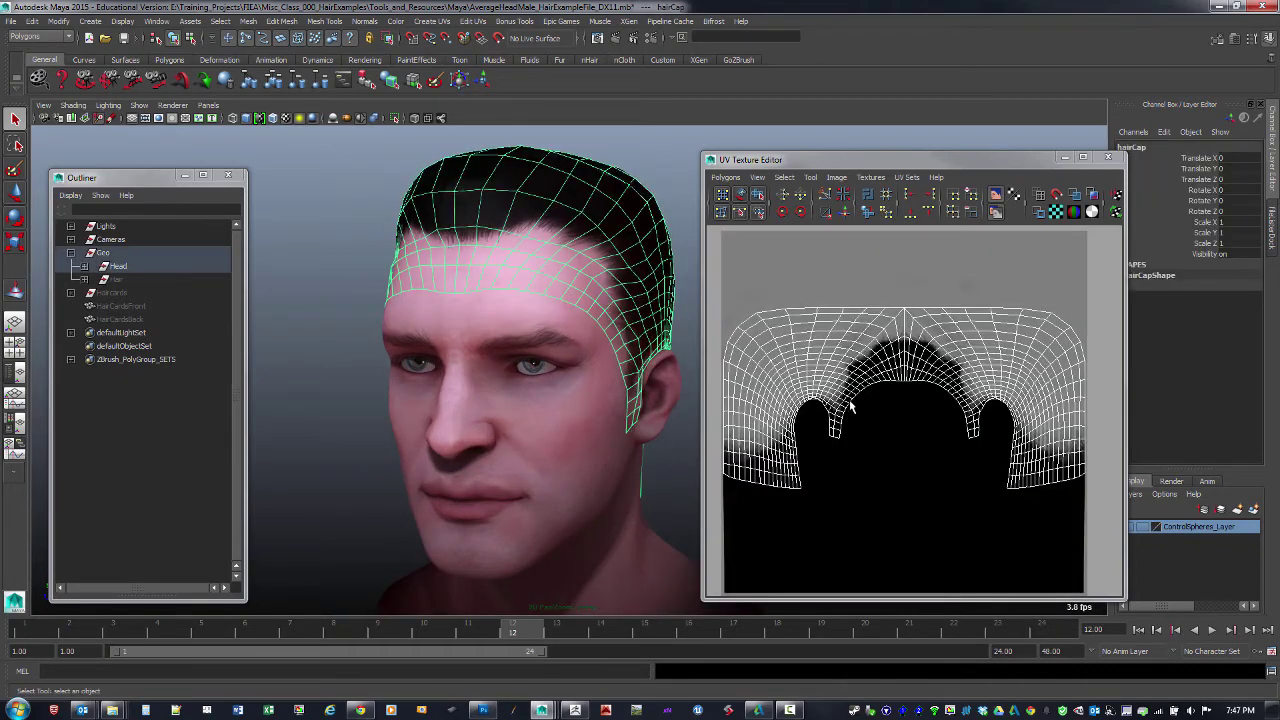
click(836, 177)
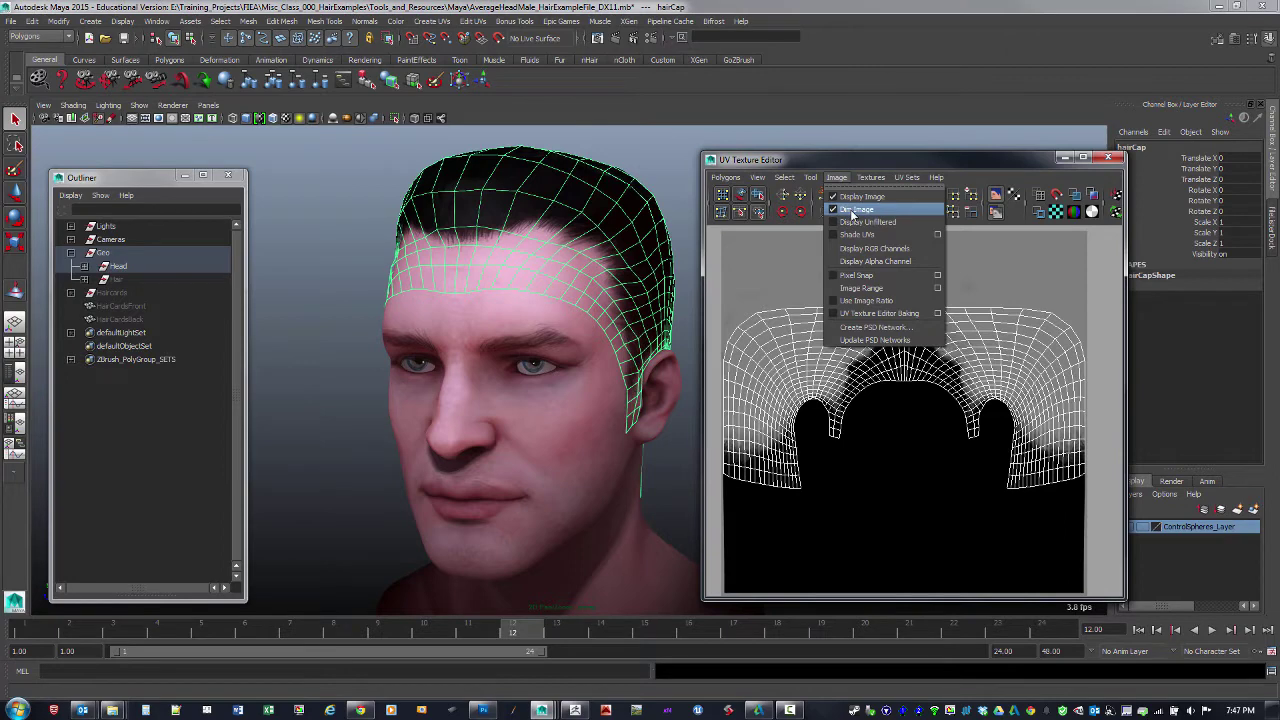
click(850, 210)
- Examine the hair cap texture's hairline strands along the forehead, sideburns and ears in its UV layout
alt+right_drag(840, 404, 937, 427)
alt+middle_drag(933, 423, 1008, 445)
alt+right_drag(1008, 445, 928, 422)
scroll(928, 422, down, 1)
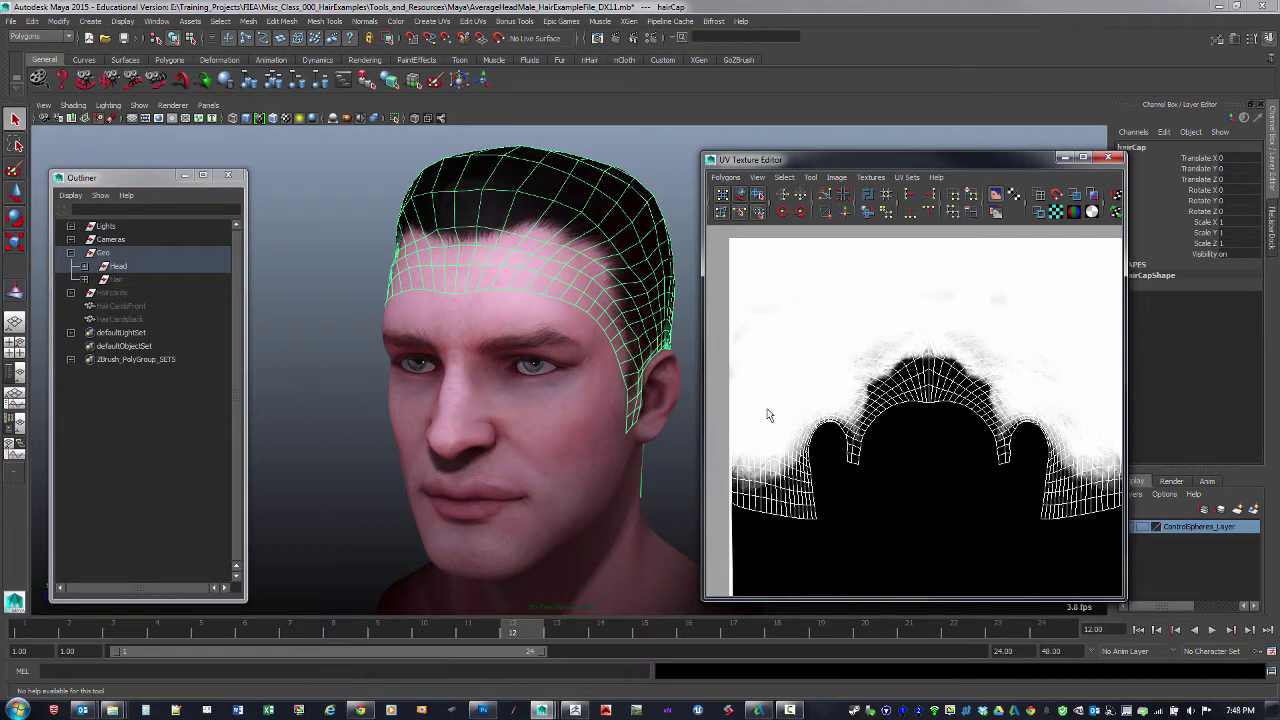
alt+right_drag(771, 472, 1071, 490)
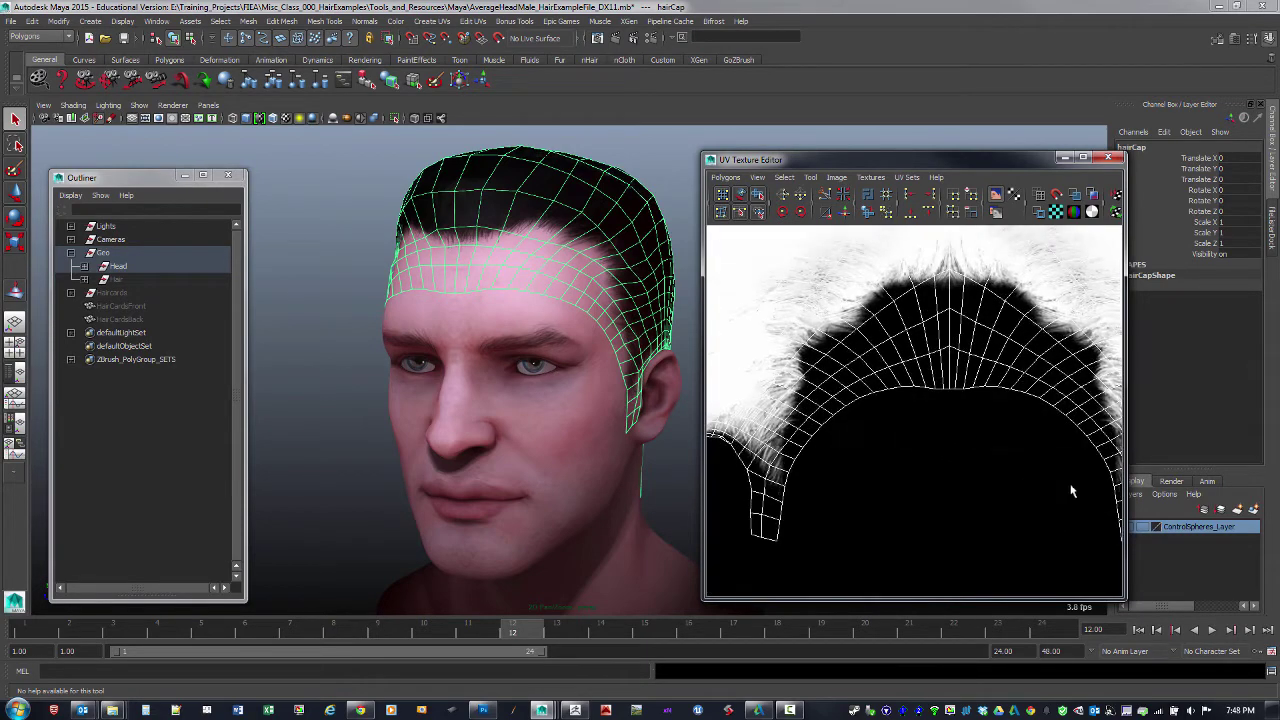
alt+middle_drag(890, 391, 798, 422)
alt+middle_drag(983, 423, 816, 408)
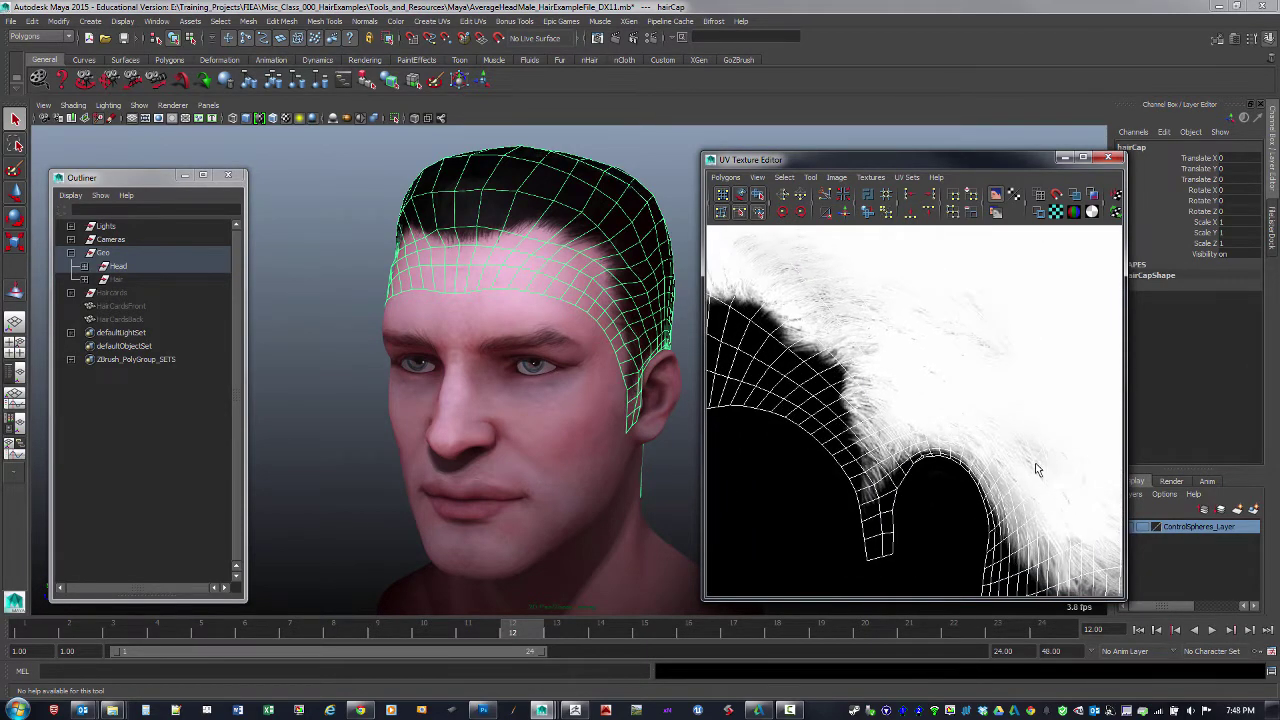
alt+middle_drag(860, 371, 1080, 439)
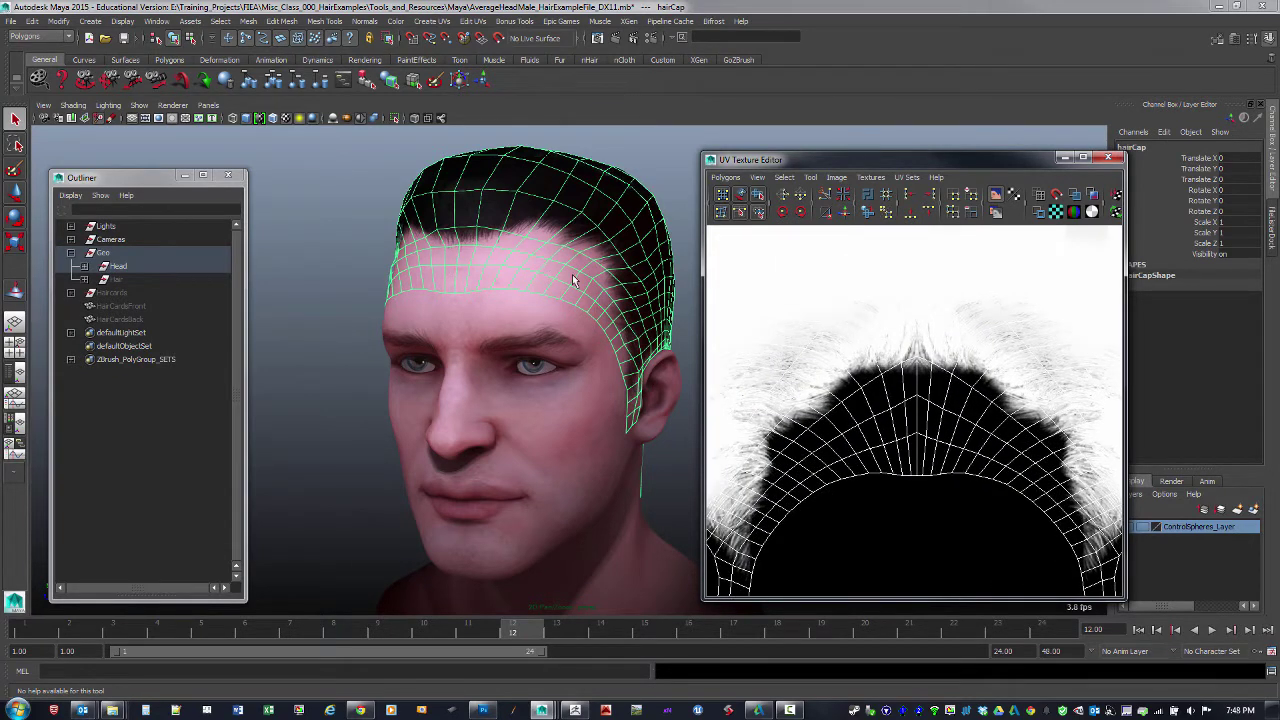
- Clear the selection and examine the hairline where the cap blends into the head, from both sides and the front
alt+drag(381, 274, 296, 282)
click(293, 279)
scroll(413, 304, up, 6)
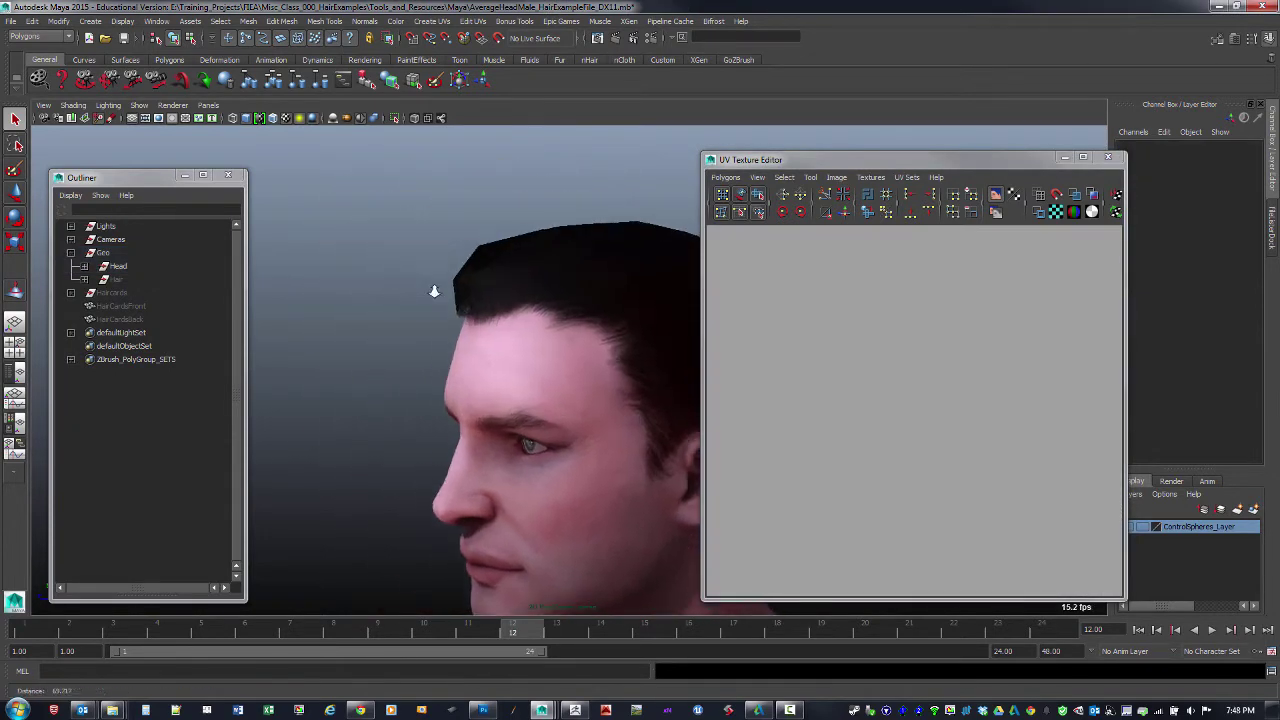
alt+drag(423, 289, 559, 413)
alt+right_drag(576, 382, 537, 358)
alt+middle_drag(537, 358, 553, 374)
alt+right_drag(553, 374, 471, 366)
alt+drag(471, 366, 441, 316)
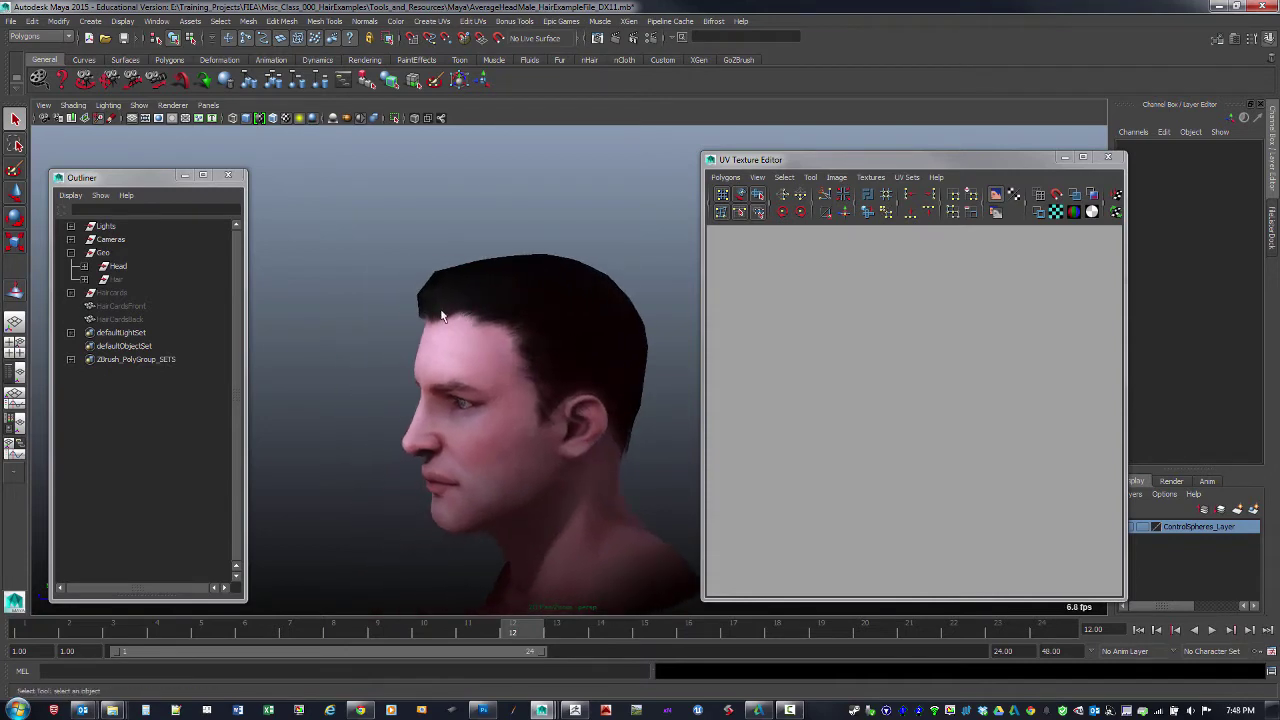
alt+drag(618, 382, 629, 391)
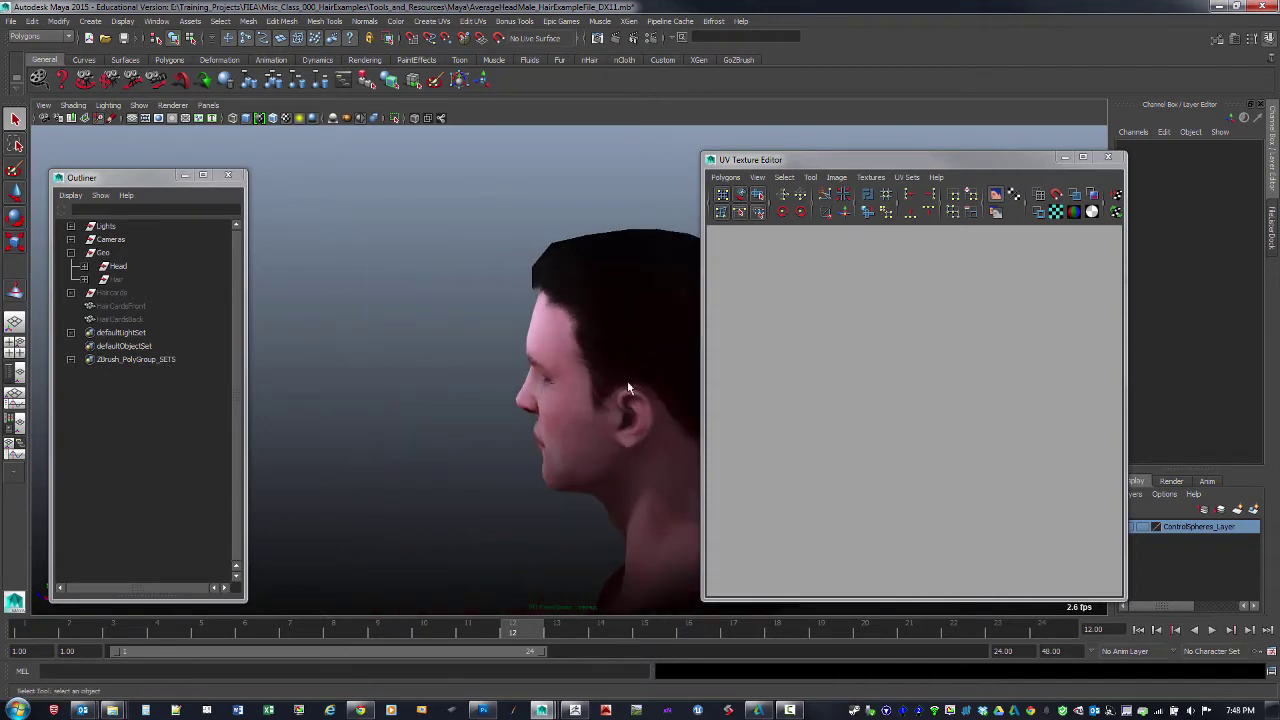
alt+middle_drag(629, 391, 557, 406)
alt+drag(557, 406, 378, 393)
alt+drag(475, 348, 493, 320)
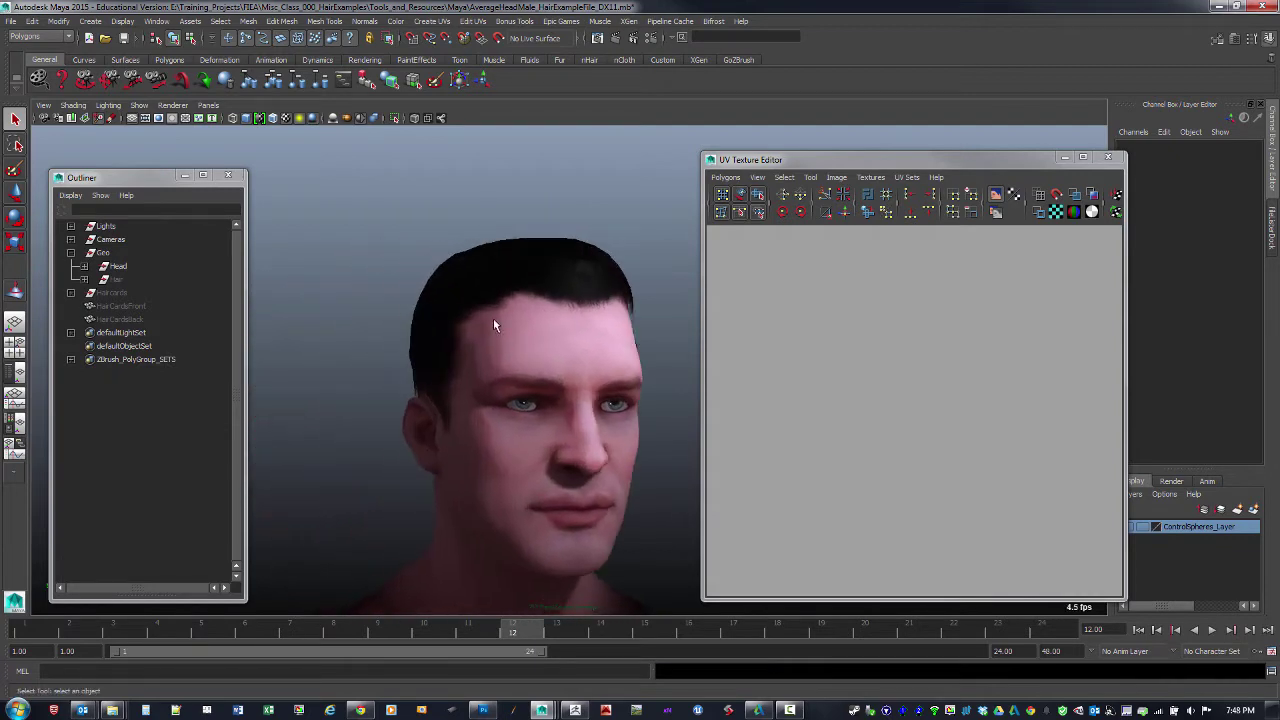
- Select the hair cap and the head mesh together and compare their wireframes around the forehead and ears
click(553, 277)
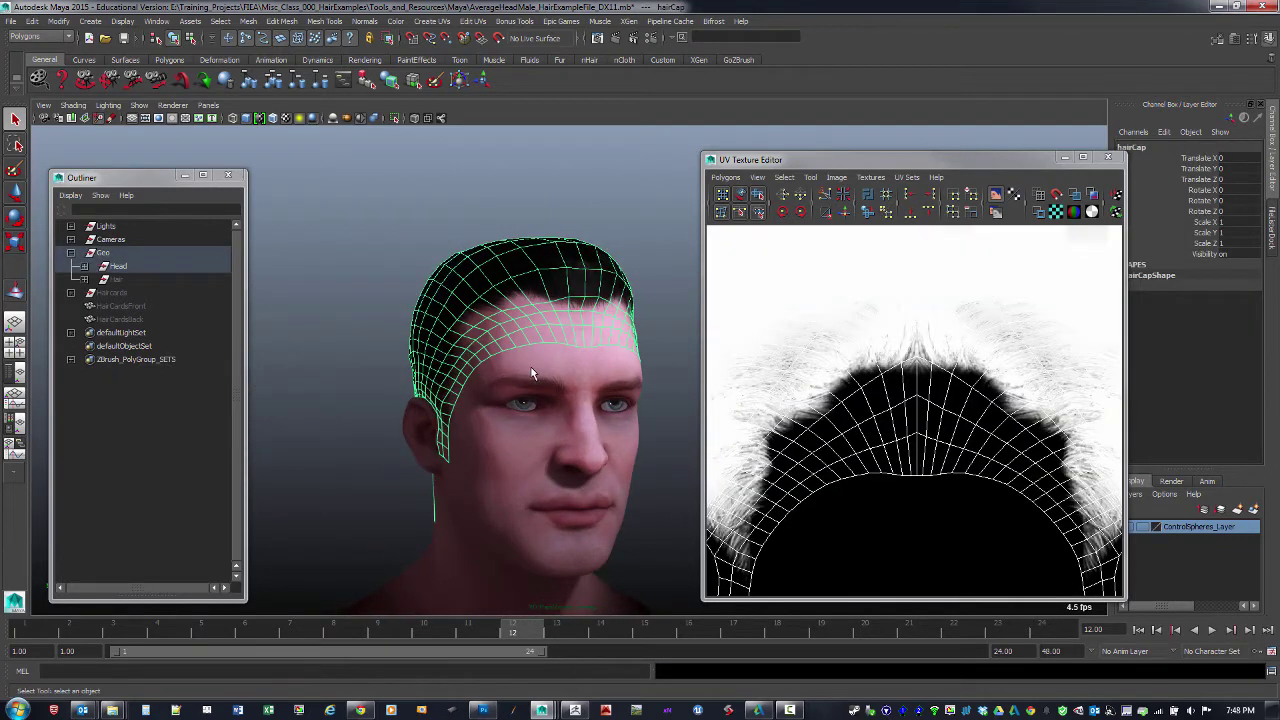
click(531, 367)
click(348, 304)
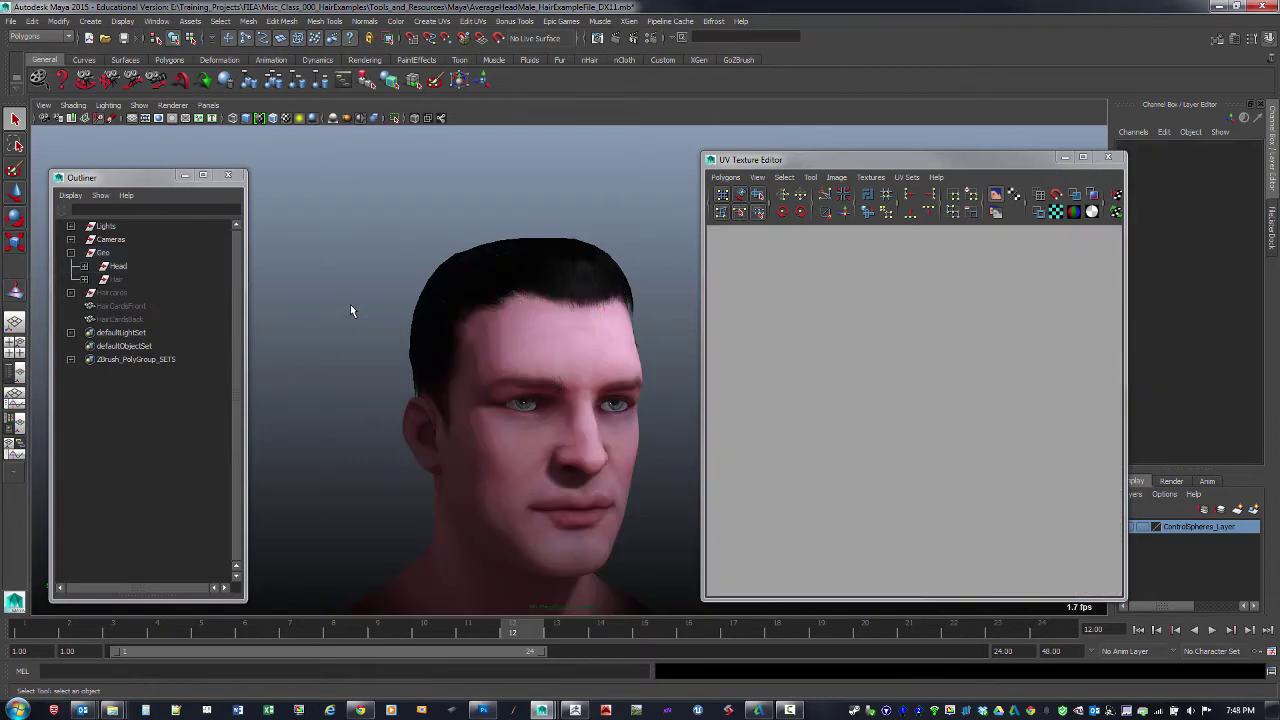
click(481, 292)
scroll(535, 362, up, 3)
shift+click(535, 362)
alt+drag(646, 332, 580, 316)
alt+drag(412, 453, 462, 455)
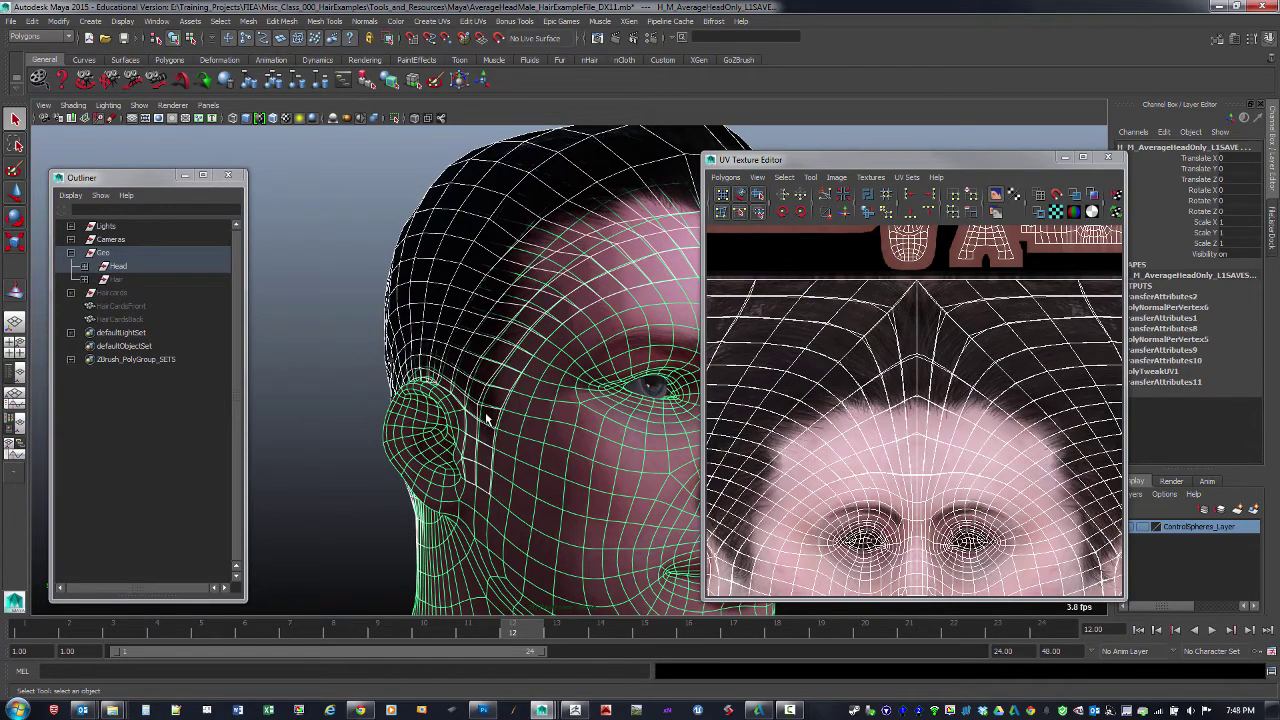
alt+drag(495, 383, 452, 457)
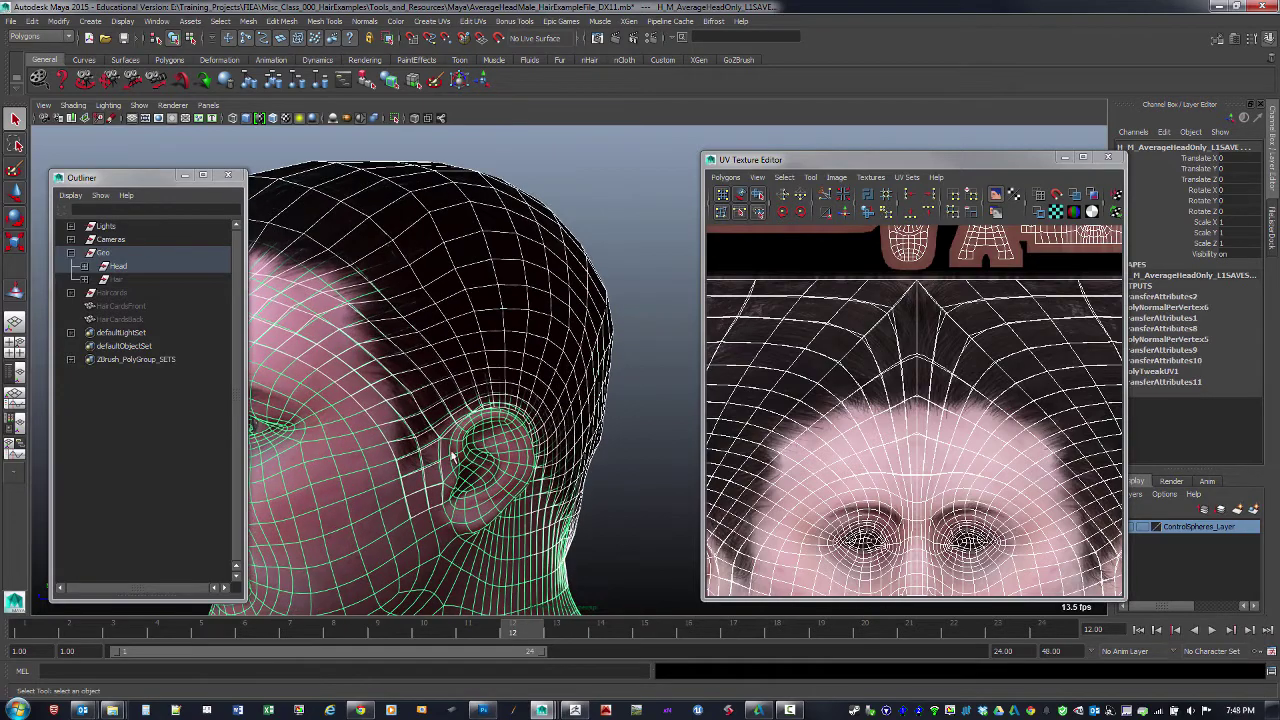
alt+drag(557, 510, 617, 398)
- Inspect the head mesh and the hair cap by selecting each in turn, then view the whole head unselected
click(610, 432)
alt+drag(631, 466, 574, 418)
alt+drag(480, 400, 509, 374)
click(558, 393)
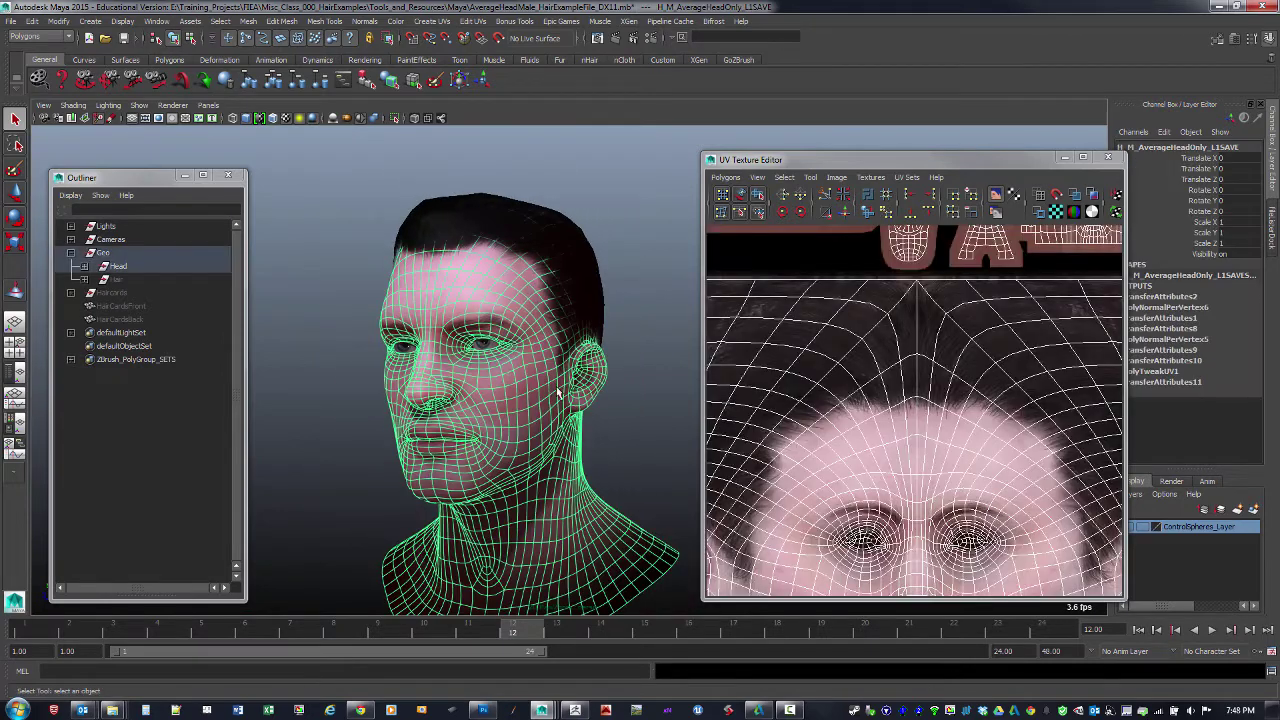
click(463, 206)
alt+drag(528, 254, 470, 273)
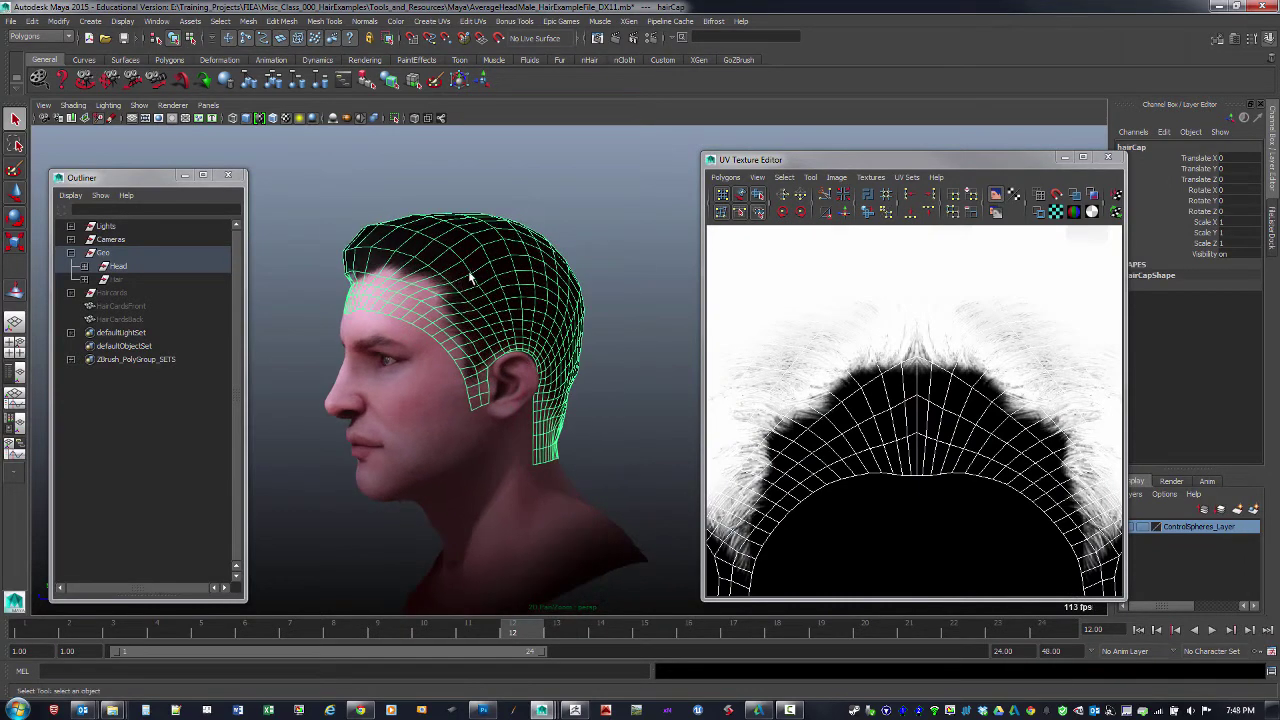
click(436, 409)
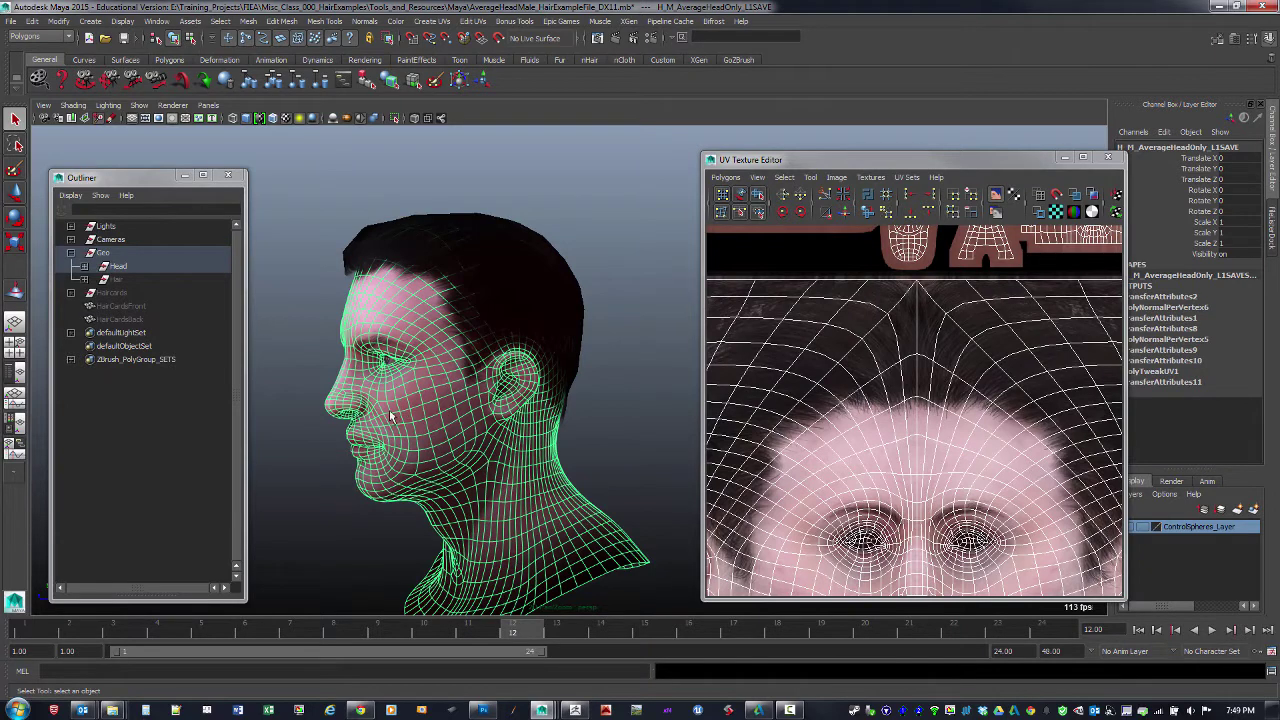
click(358, 252)
alt+drag(358, 252, 385, 264)
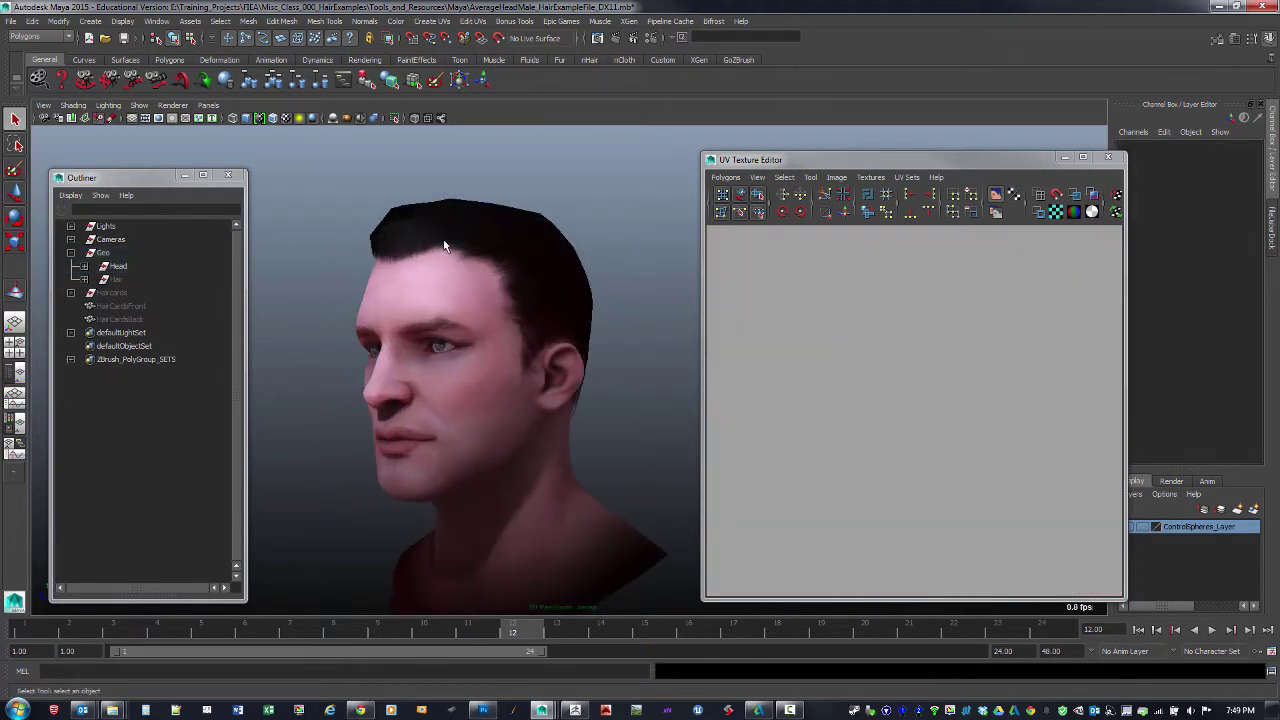
alt+drag(453, 366, 512, 411)
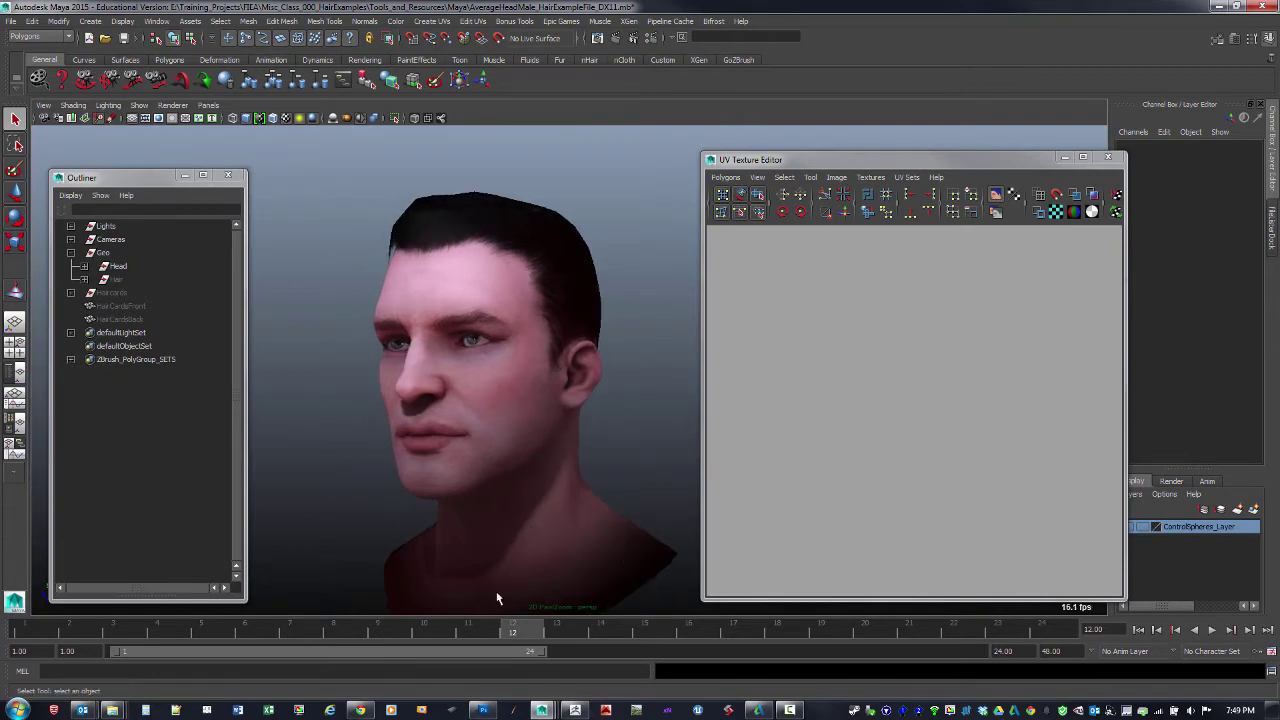
- Switch to the HairCapAndPaintEffects.mb scene and examine the hair cap beneath the brown Paint Effects hair
mouse_move(543, 711)
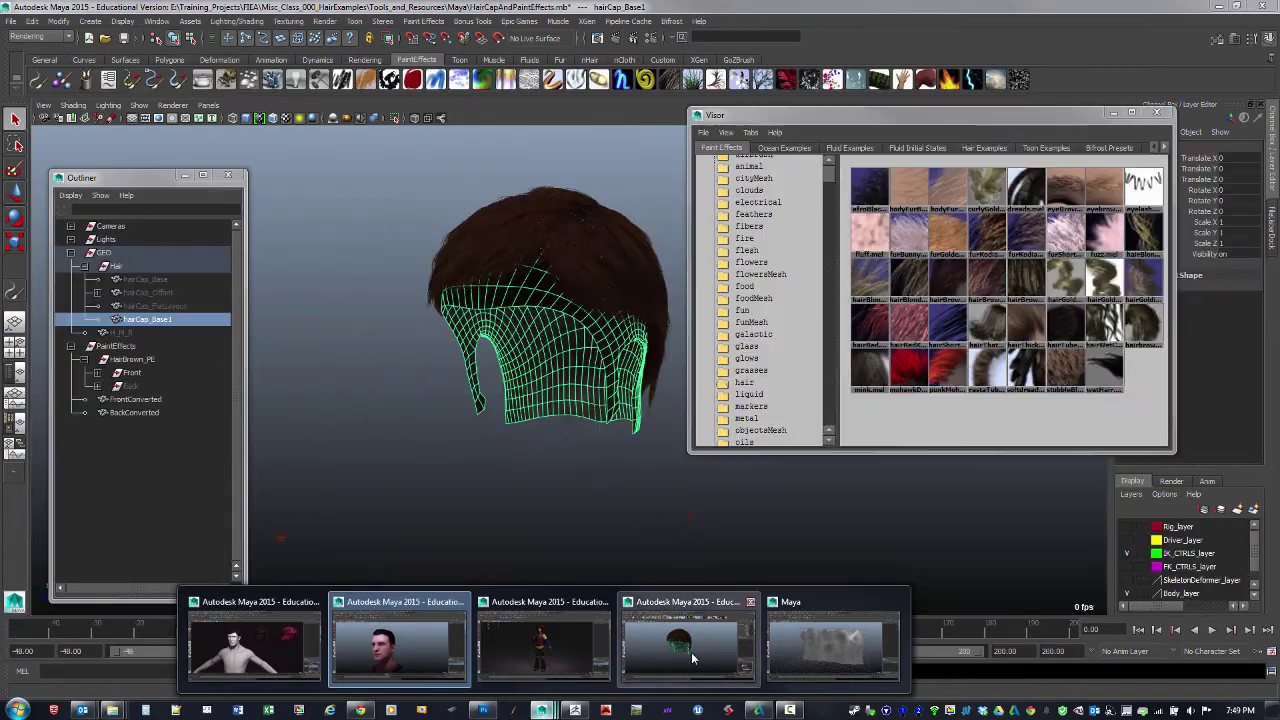
click(692, 655)
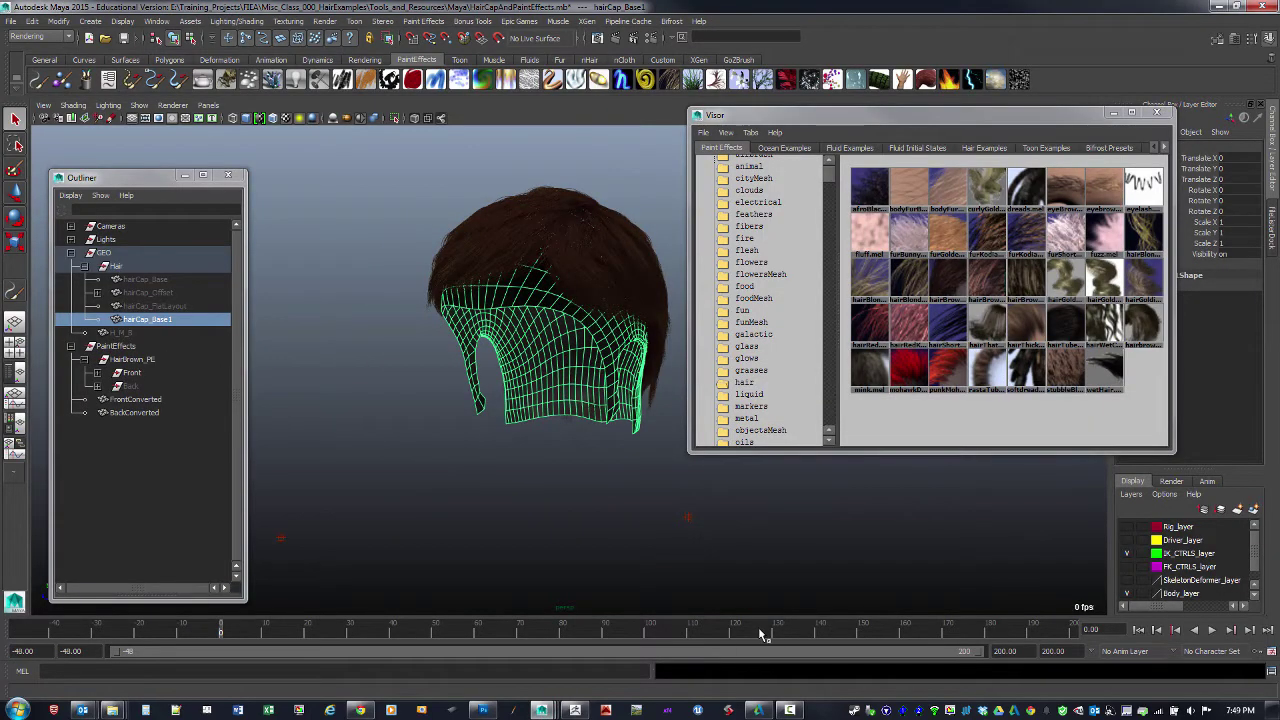
click(576, 479)
alt+drag(632, 434, 600, 423)
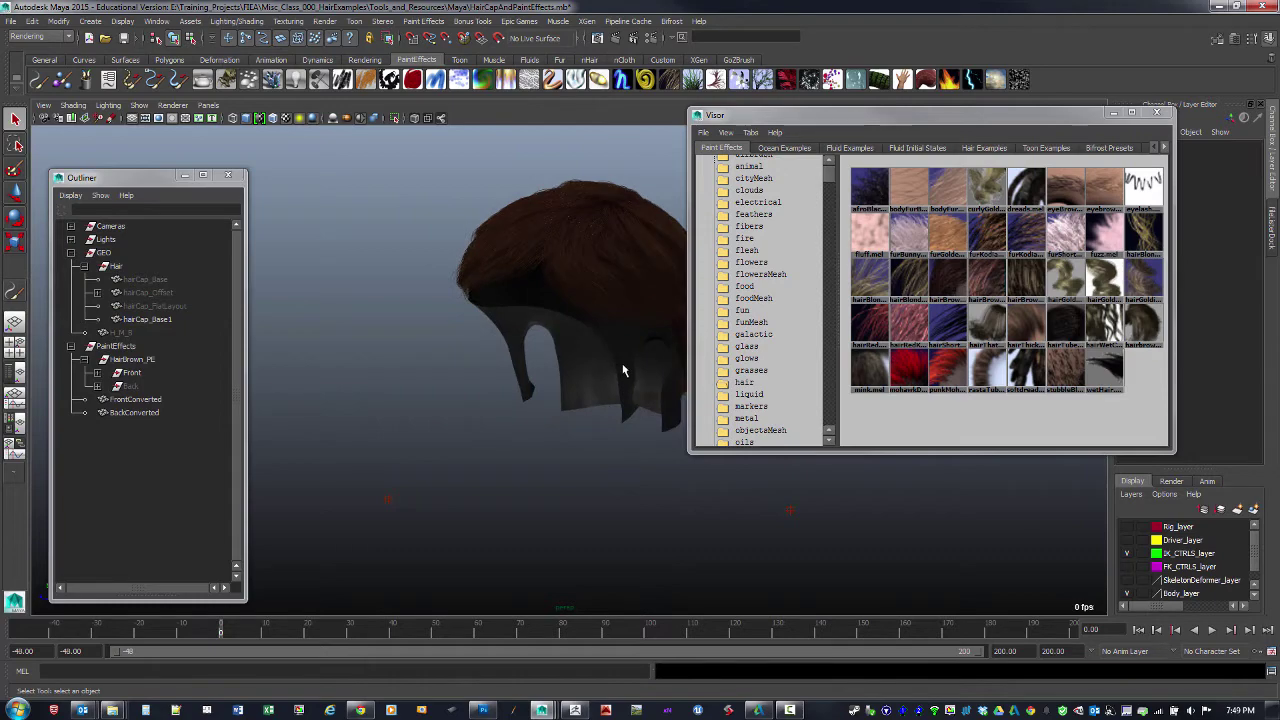
click(532, 484)
alt+right_drag(459, 443, 565, 483)
alt+drag(565, 483, 420, 428)
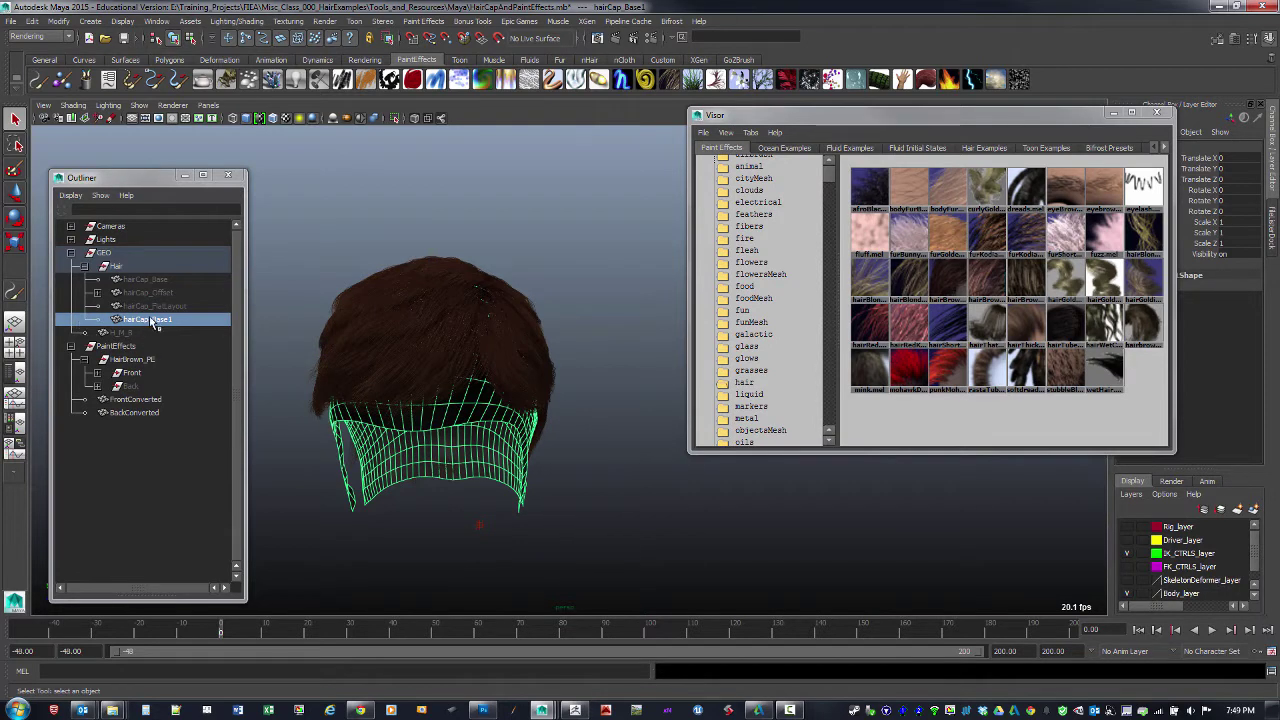
- Hide the PaintEffects group and select the hairCap_Base1 mesh
click(120, 347)
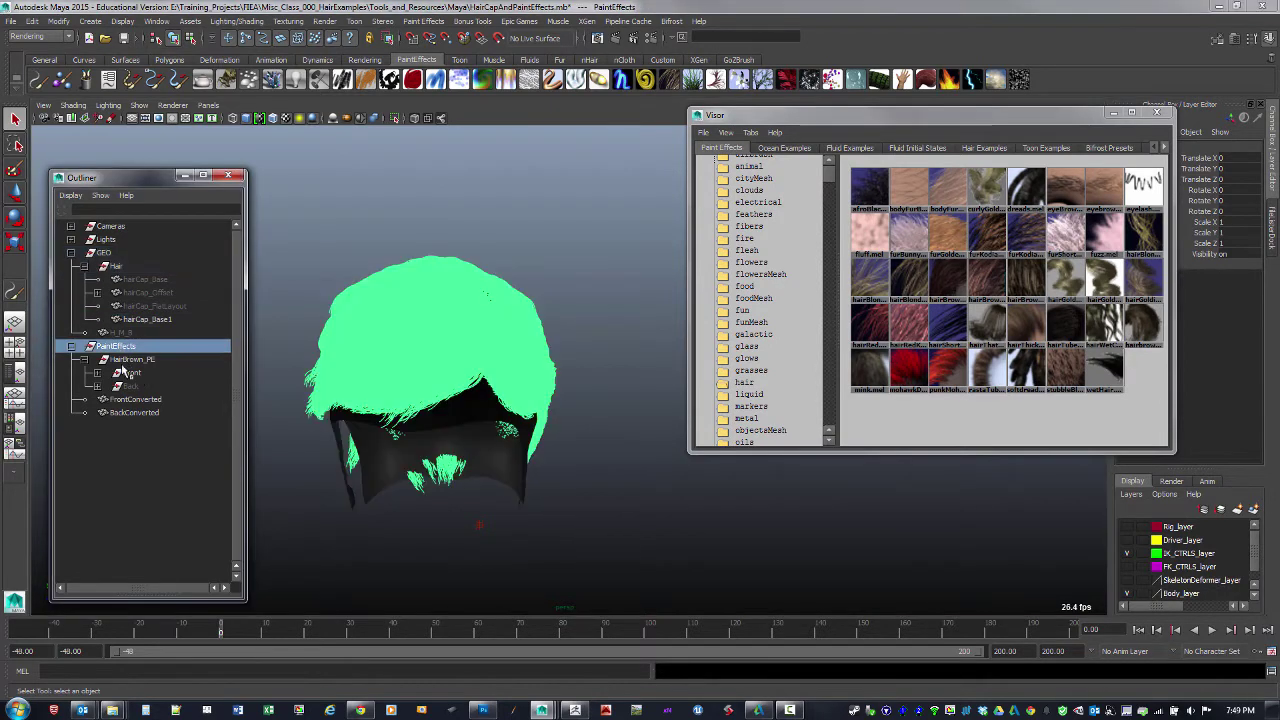
key(ctrl+h)
mouse_move(586, 386)
alt+mouse_down()
mouse_move(523, 380)
mouse_move(603, 364)
mouse_move(611, 391)
mouse_move(531, 400)
mouse_move(604, 388)
alt+mouse_up()
click(594, 398)
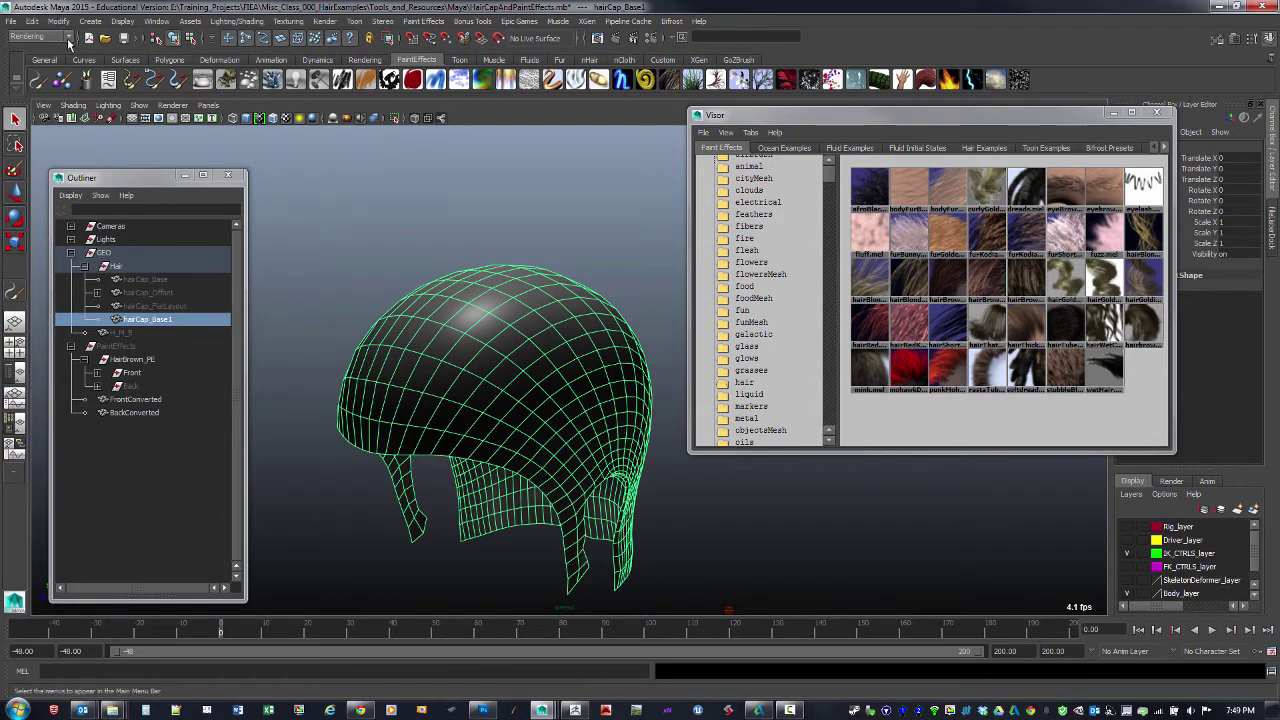
- Make the selected hair cap paintable for Paint Effects, using the Rendering menu set
click(38, 37)
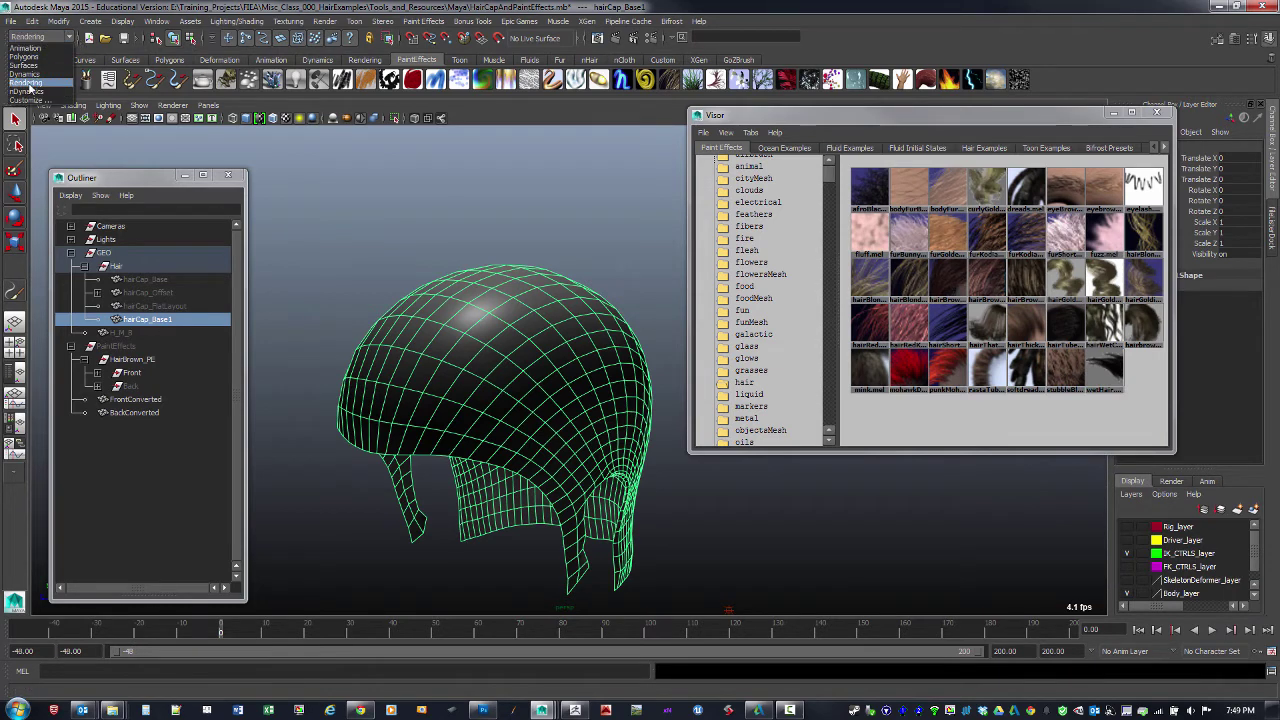
click(30, 84)
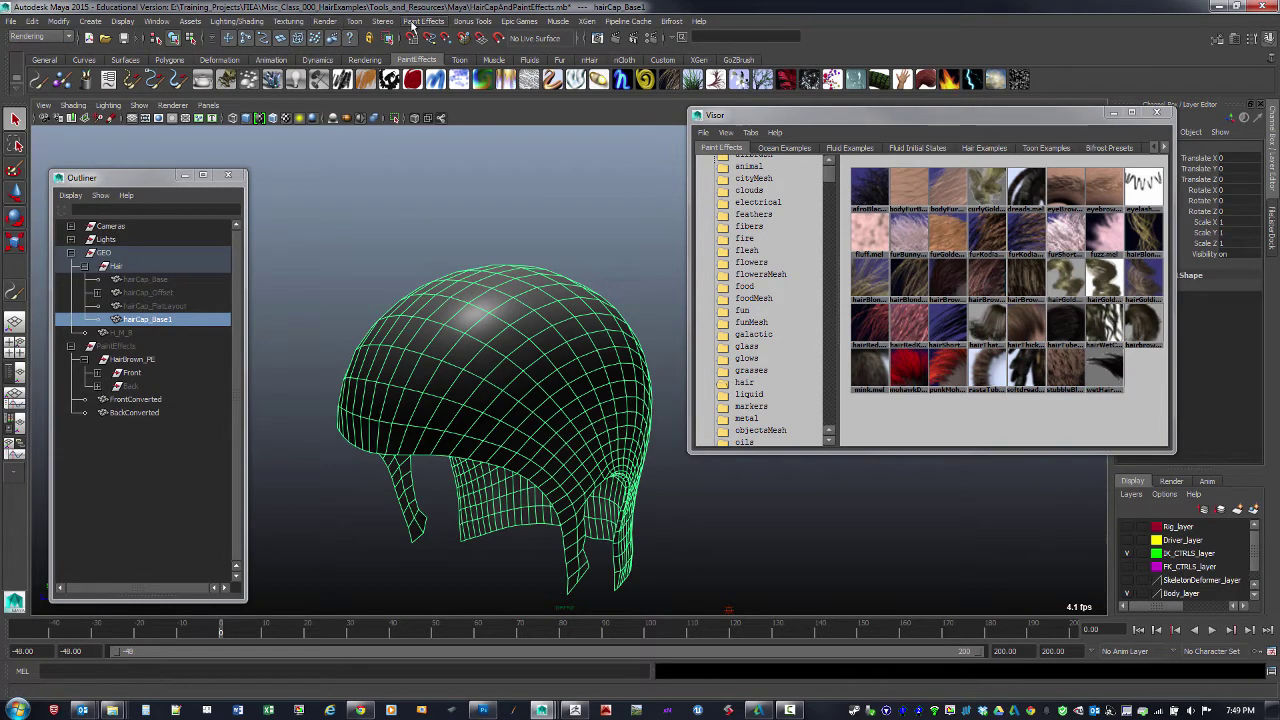
click(423, 21)
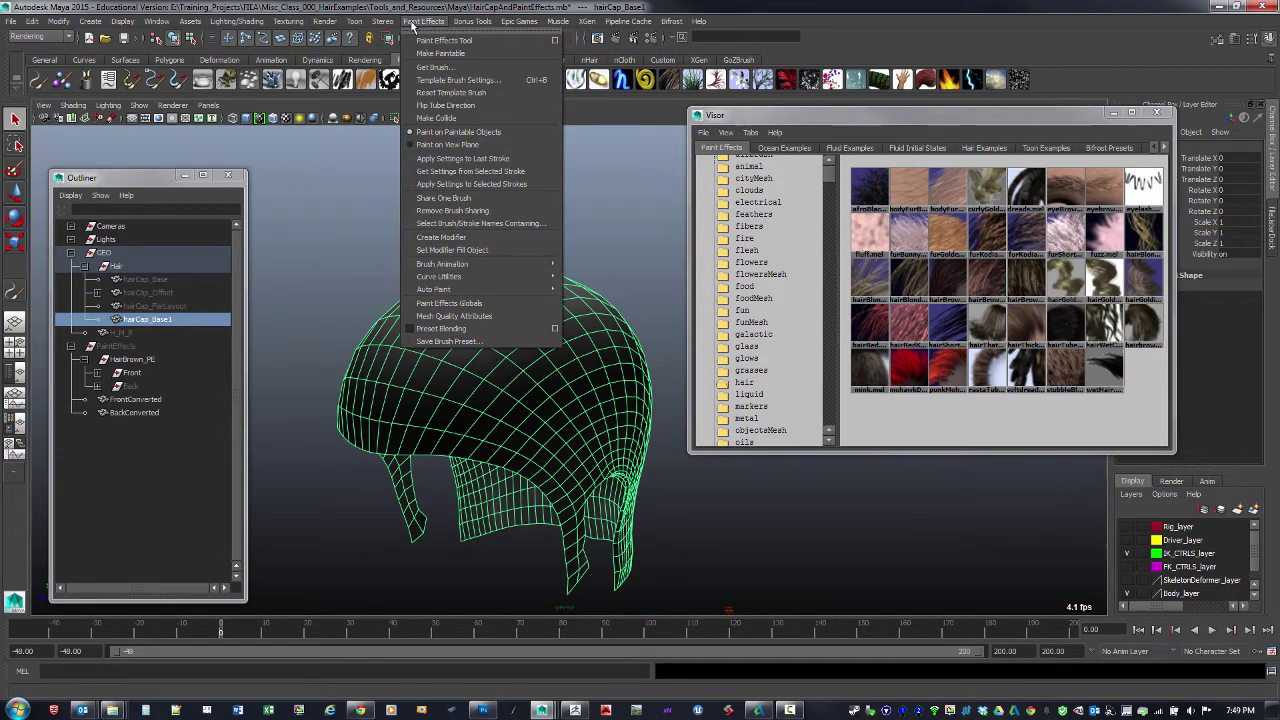
click(449, 54)
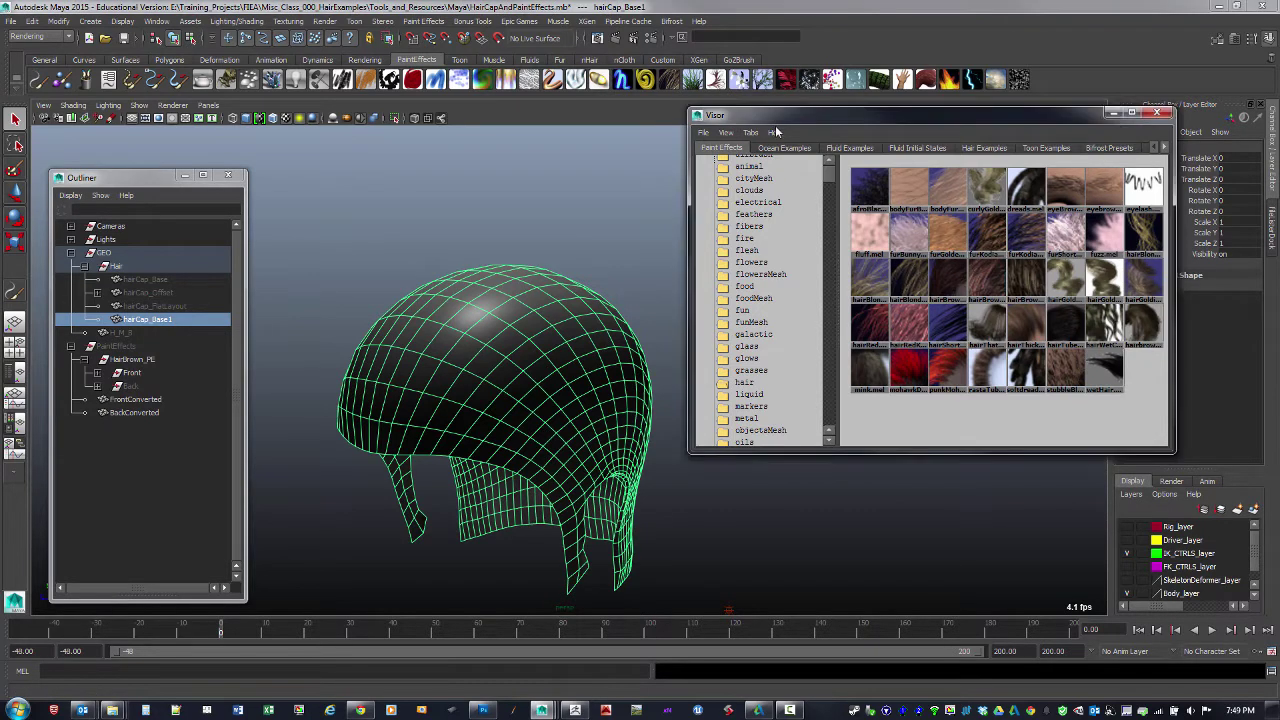
- Select the hairBrown brush from the hair folder of the Paint Effects presets in the Visor
drag(772, 117, 776, 128)
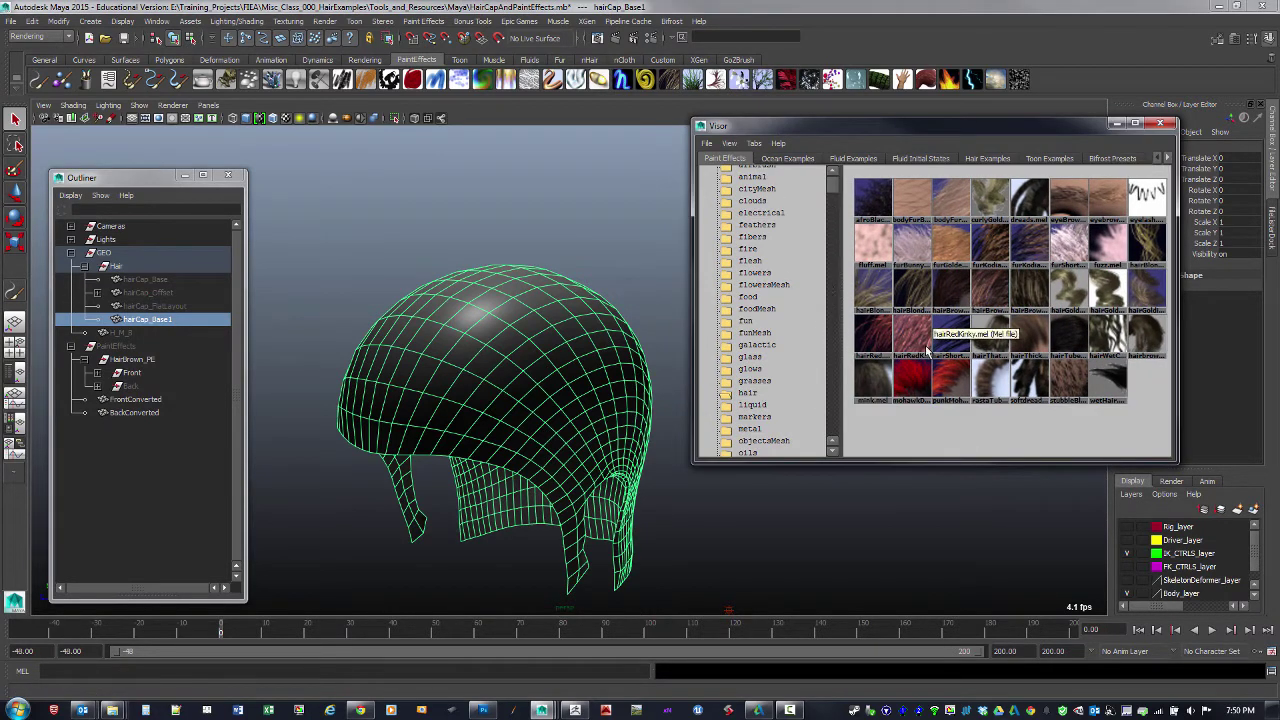
drag(832, 185, 838, 209)
click(749, 368)
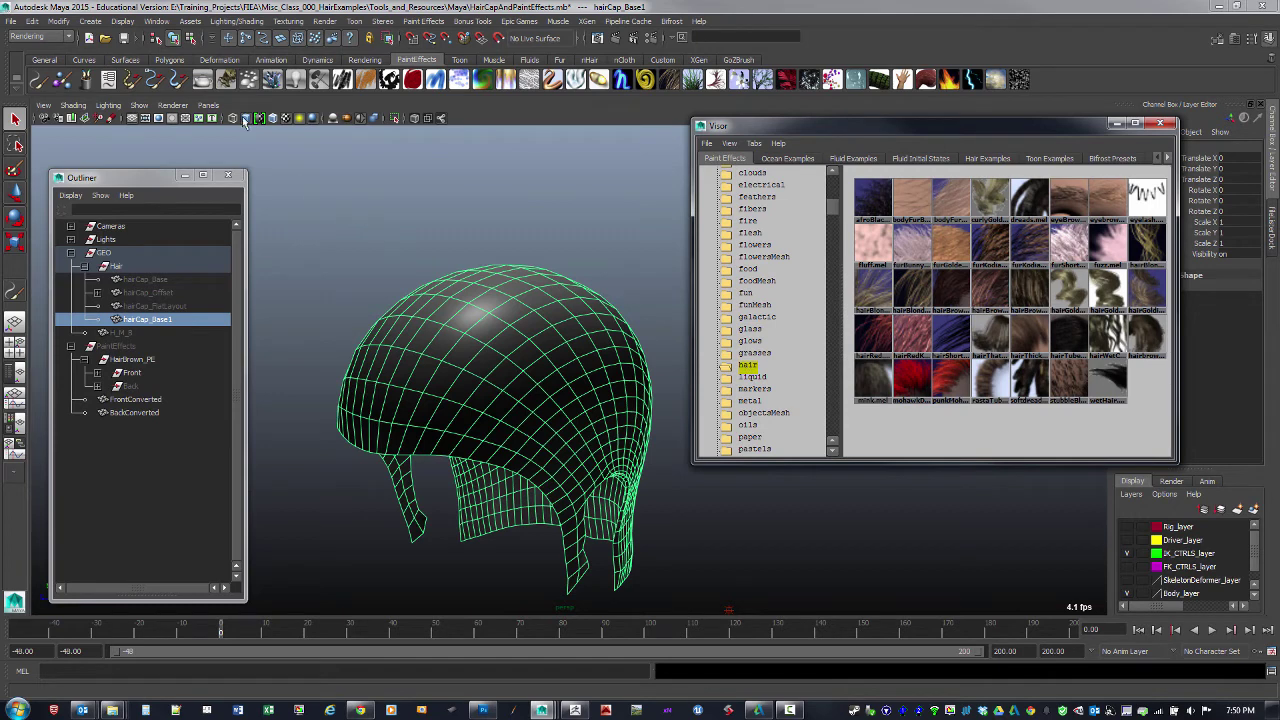
click(157, 24)
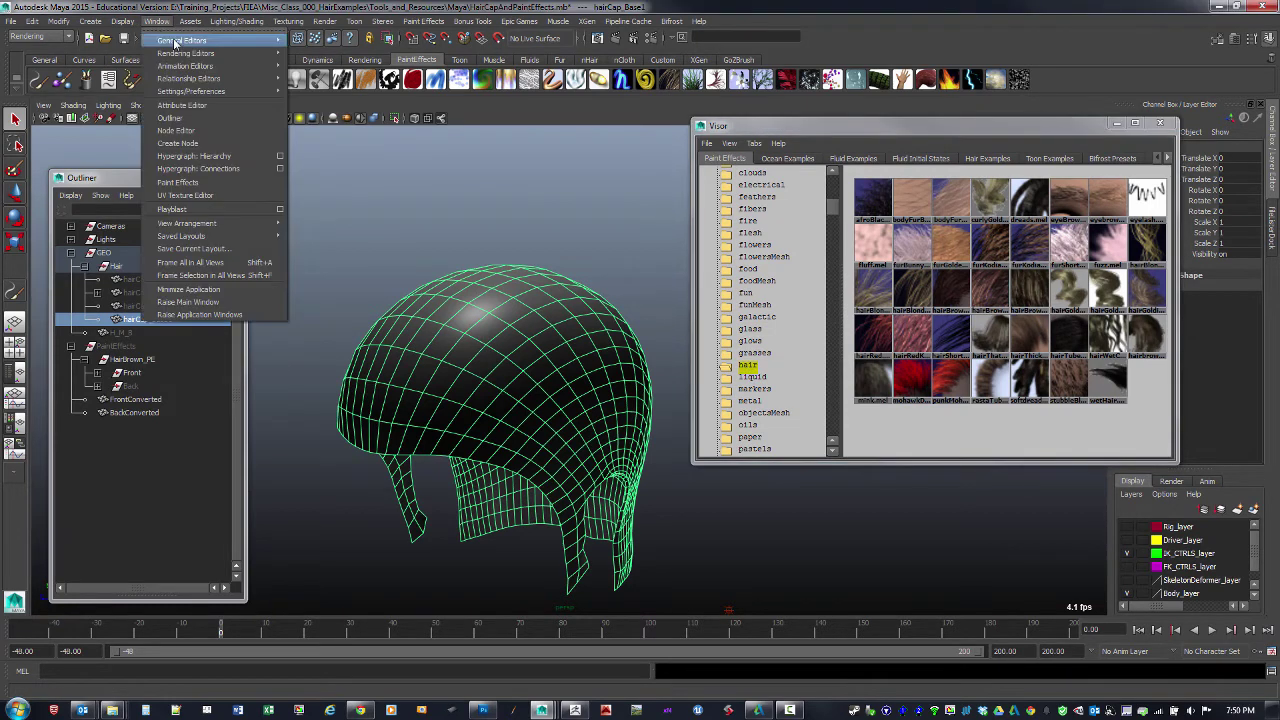
mouse_move(179, 42)
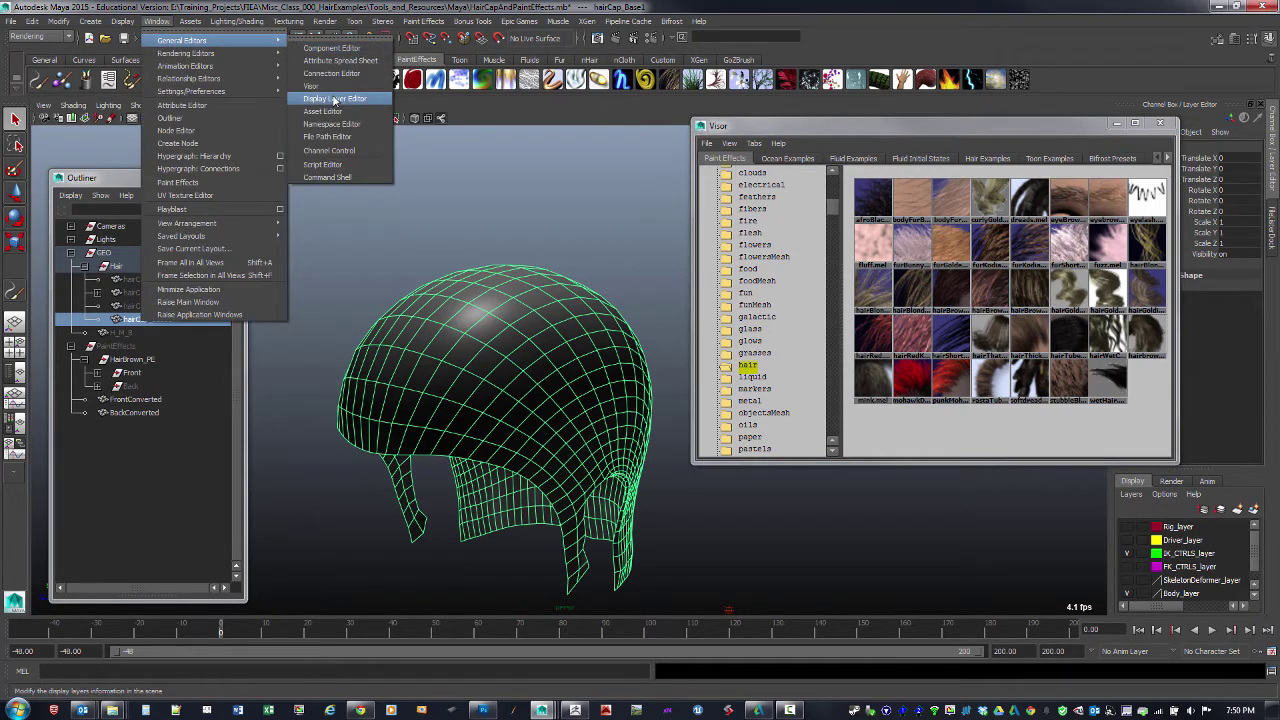
click(874, 124)
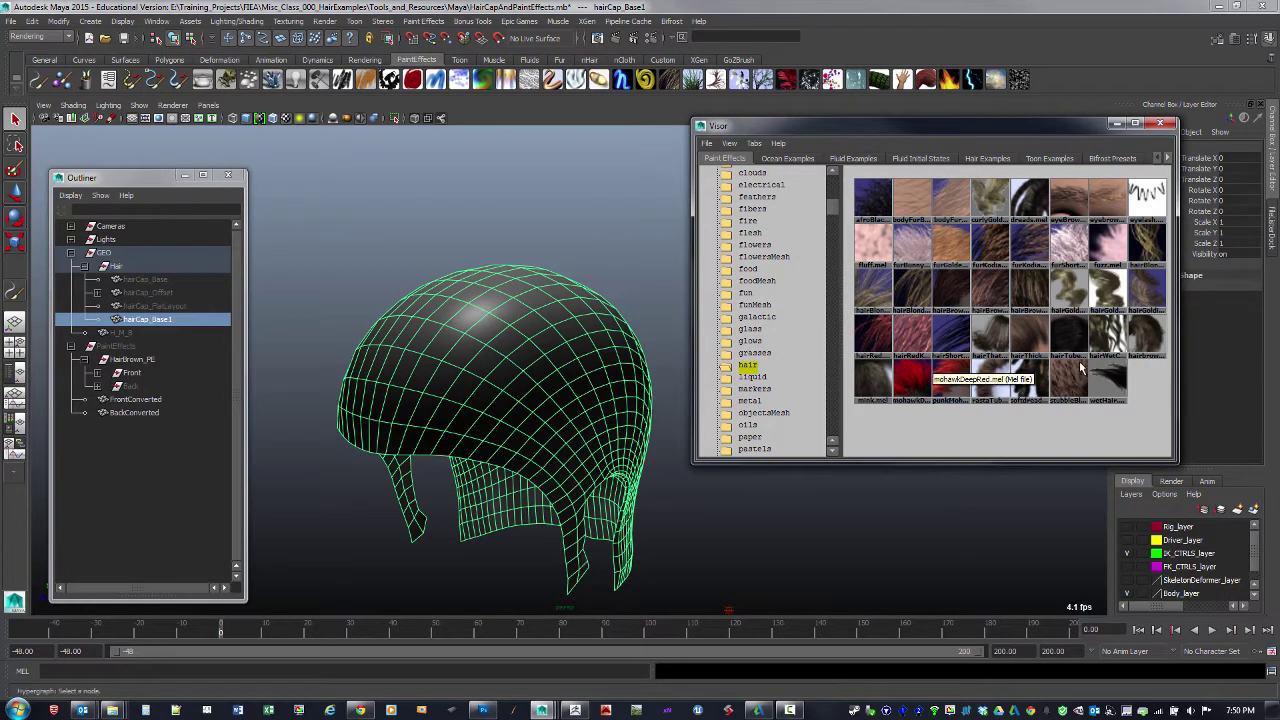
alt+drag(791, 478, 555, 476)
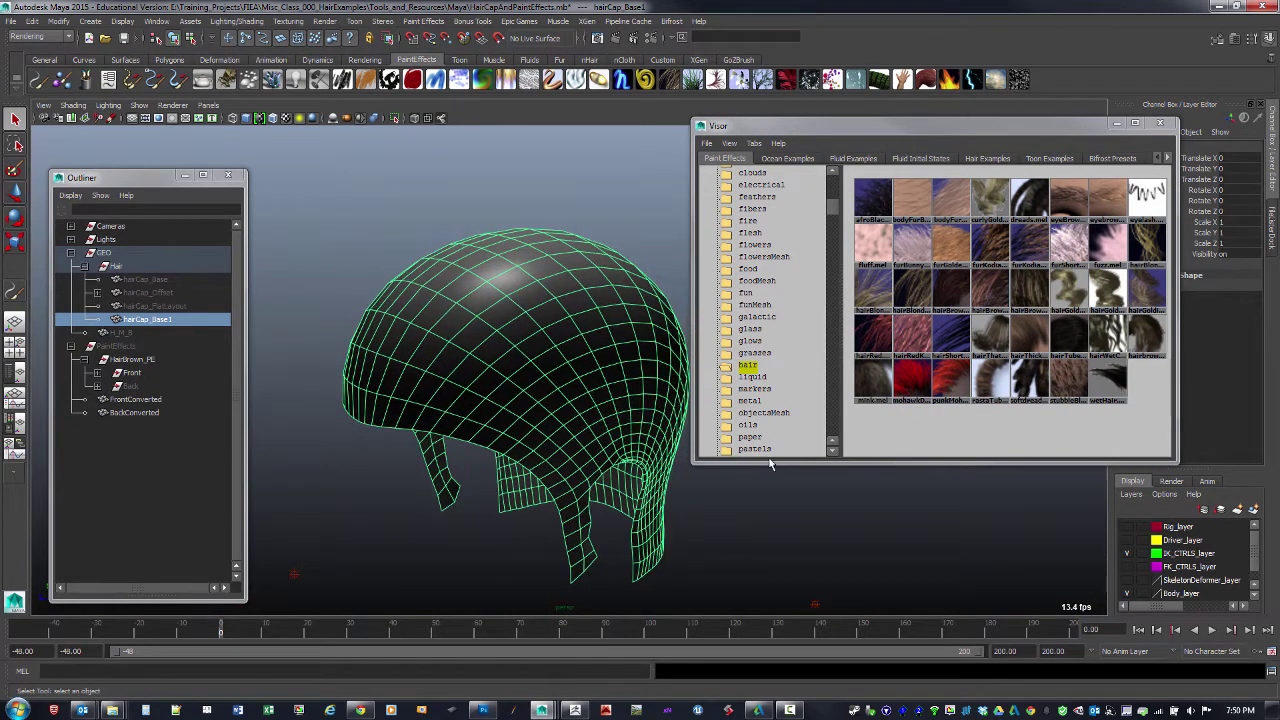
click(958, 298)
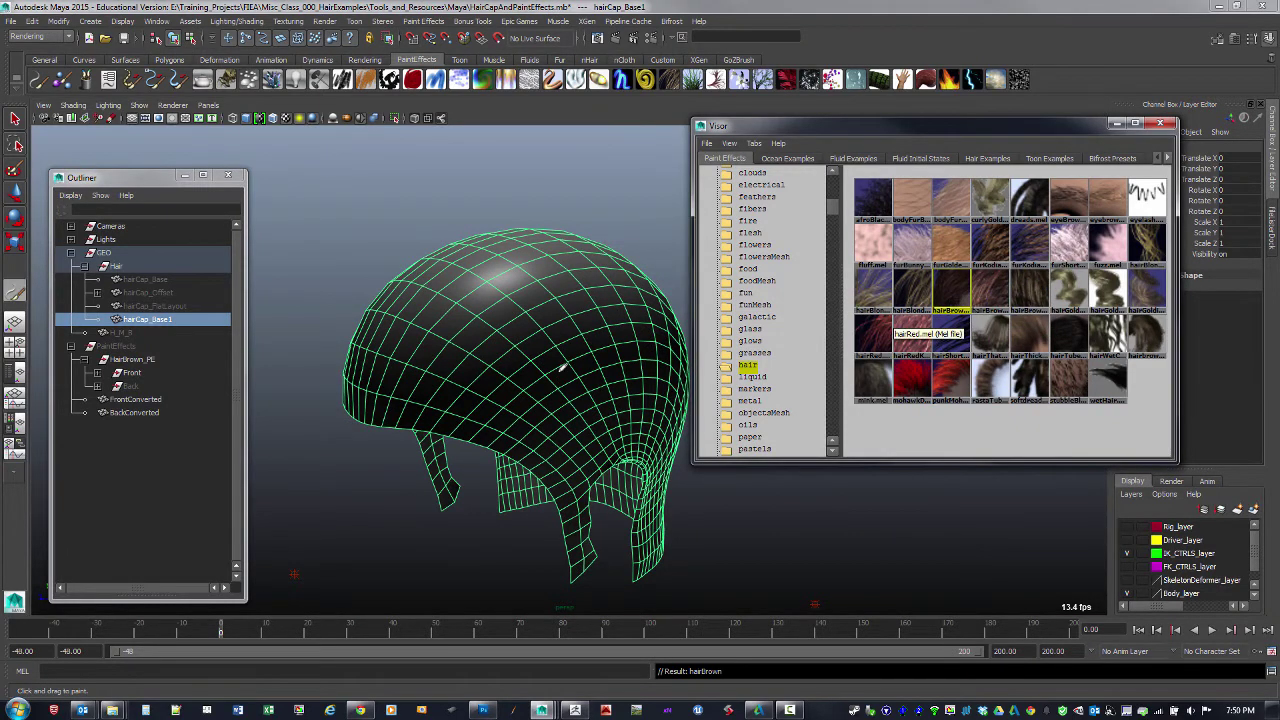
- Try individual brown hair strokes across the side of the hair cap, undoing each one
mouse_move(508, 349)
alt+mouse_down()
mouse_move(522, 340)
mouse_move(502, 300)
mouse_move(491, 331)
mouse_move(530, 321)
alt+mouse_up()
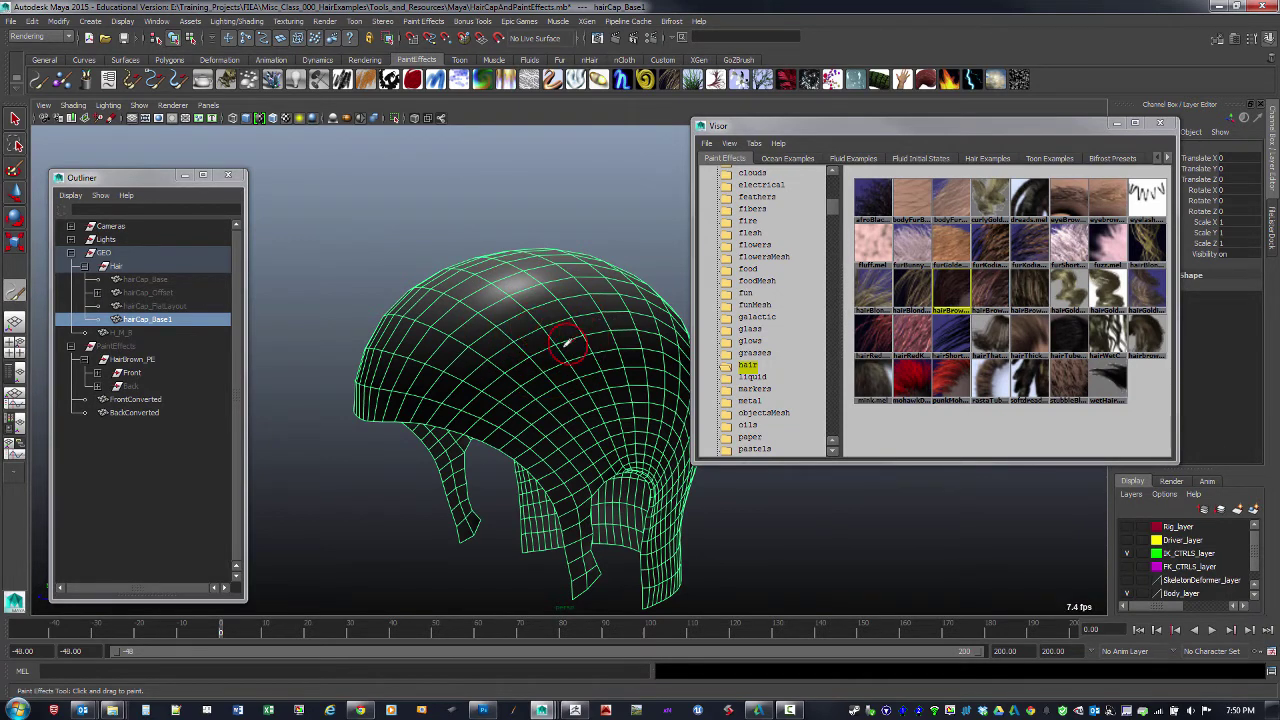
mouse_move(543, 334)
alt+mouse_down()
mouse_move(571, 366)
mouse_move(523, 351)
mouse_move(523, 378)
mouse_move(470, 370)
alt+mouse_up()
mouse_move(468, 275)
mouse_down()
mouse_move(420, 350)
mouse_move(615, 425)
mouse_up()
key(ctrl+z)
mouse_move(524, 330)
alt+mouse_down()
mouse_move(528, 343)
mouse_move(487, 327)
alt+mouse_up()
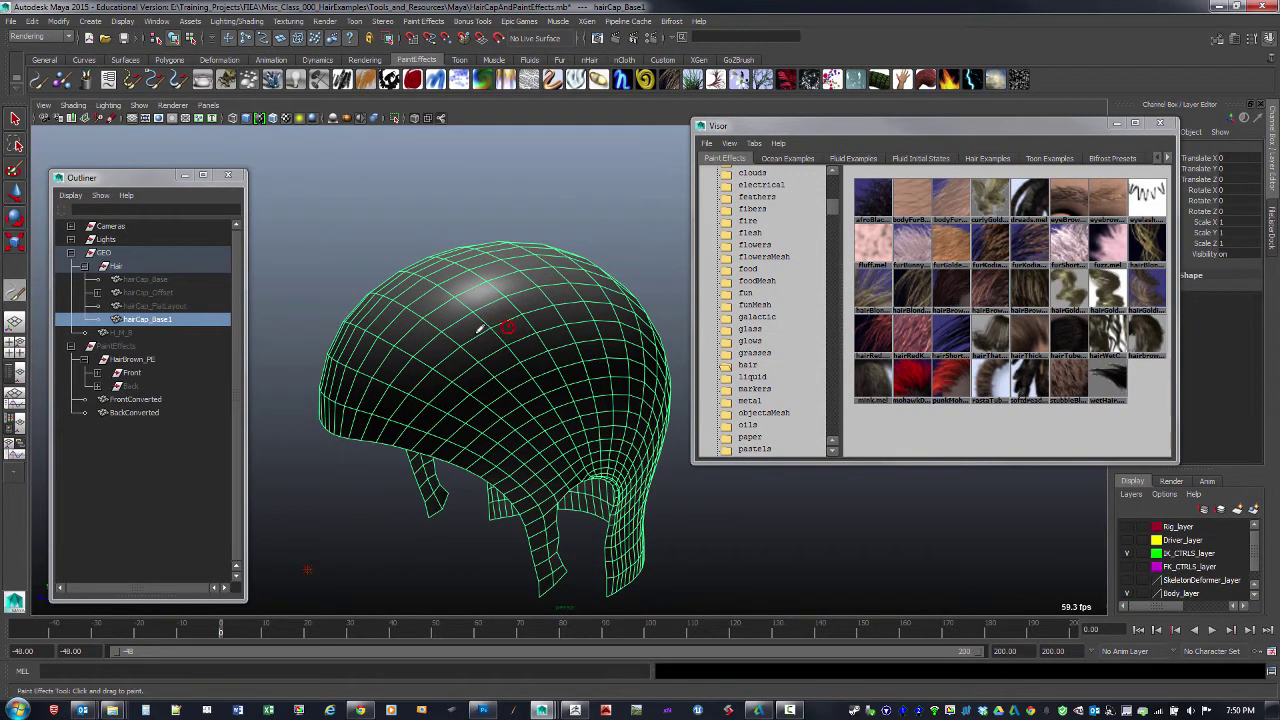
mouse_move(487, 280)
mouse_down()
mouse_move(464, 318)
mouse_move(563, 375)
mouse_move(530, 356)
mouse_up()
key(ctrl+z)
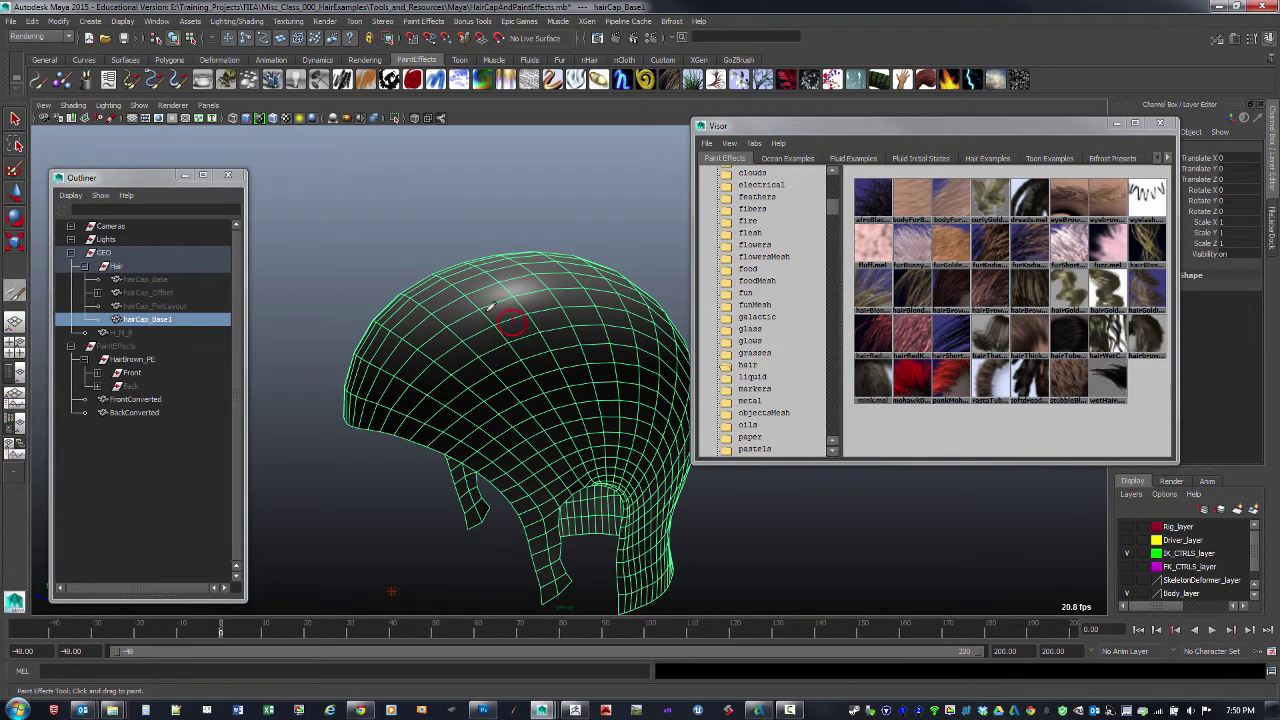
mouse_move(497, 287)
mouse_down()
mouse_move(560, 366)
mouse_move(669, 354)
mouse_move(611, 411)
mouse_move(626, 374)
mouse_up()
key(ctrl+z)
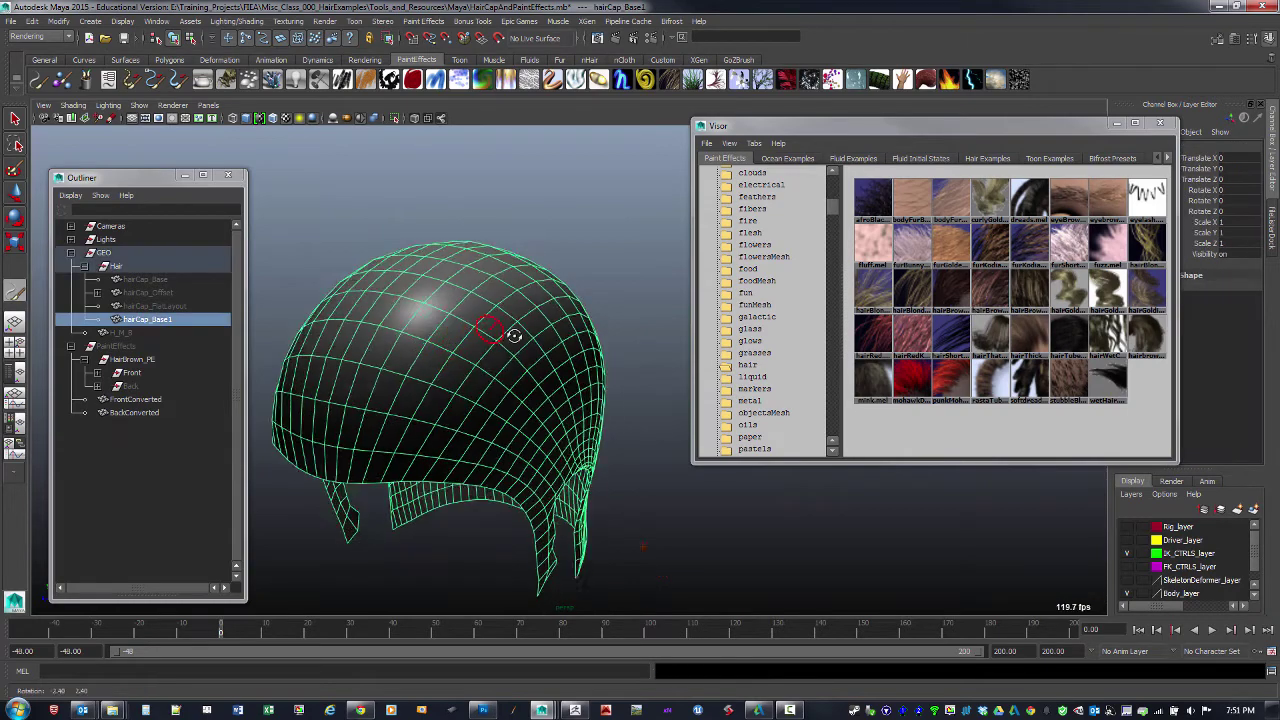
- Paint the first overlapping brown hair strokes from the crown over the front and side of the hair cap
alt+middle_drag(492, 323, 568, 281)
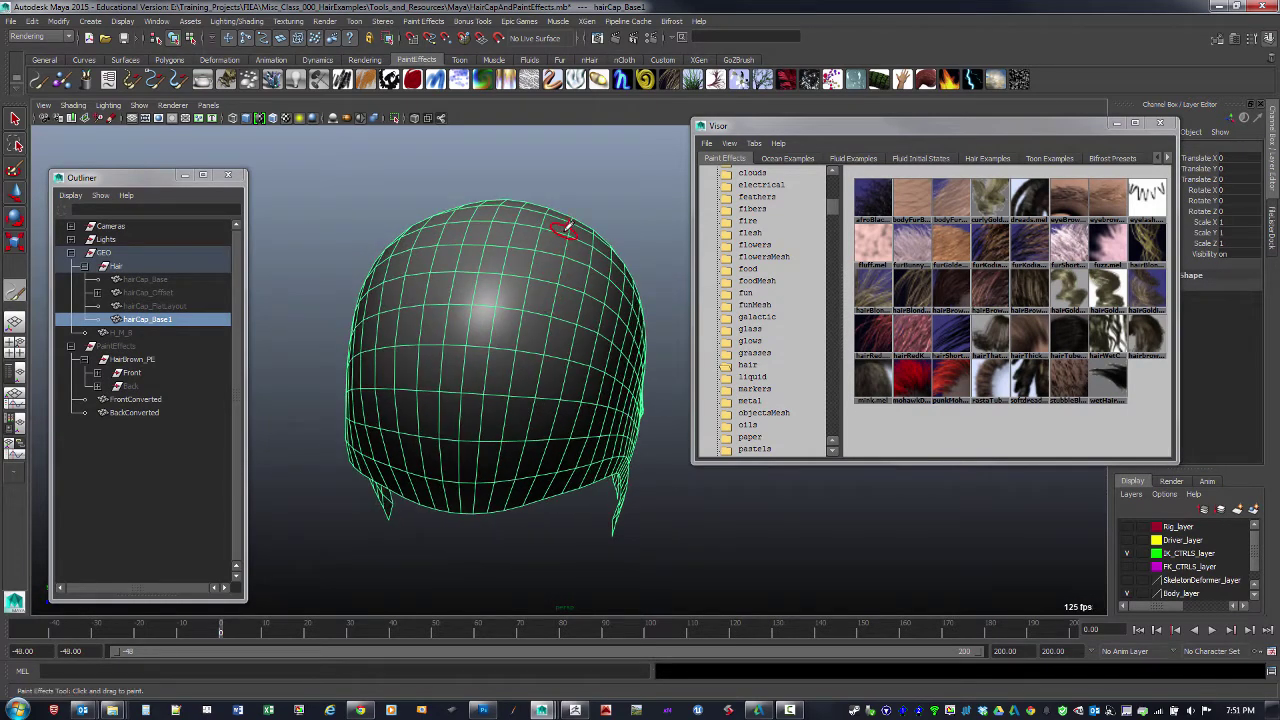
drag(570, 226, 552, 291)
mouse_move(443, 382)
mouse_down()
mouse_move(350, 394)
mouse_move(552, 394)
mouse_up()
mouse_move(529, 248)
mouse_down()
mouse_move(546, 352)
mouse_move(432, 408)
mouse_up()
mouse_move(586, 322)
alt+mouse_down()
mouse_move(570, 352)
mouse_move(528, 307)
alt+mouse_up()
drag(500, 370, 392, 400)
alt+drag(515, 338, 572, 376)
drag(484, 289, 541, 320)
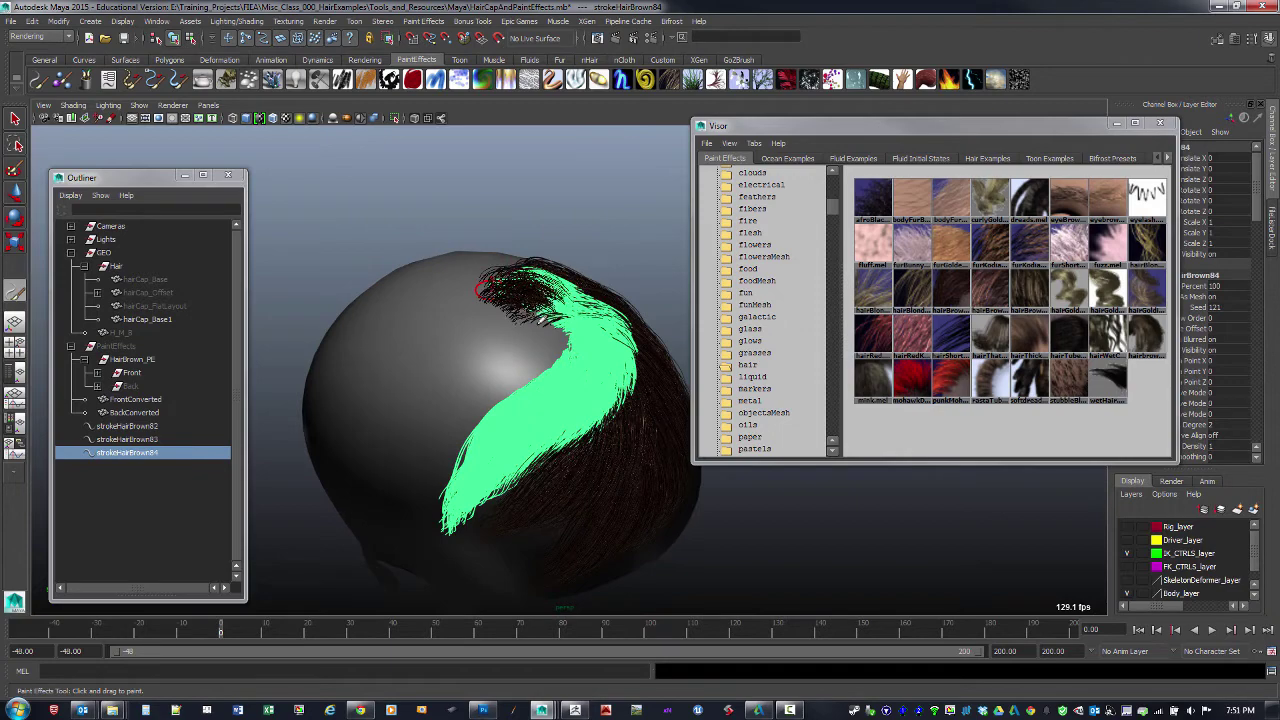
drag(447, 400, 415, 484)
drag(517, 383, 432, 494)
mouse_move(553, 432)
alt+mouse_down()
mouse_move(565, 403)
mouse_move(530, 327)
alt+mouse_up()
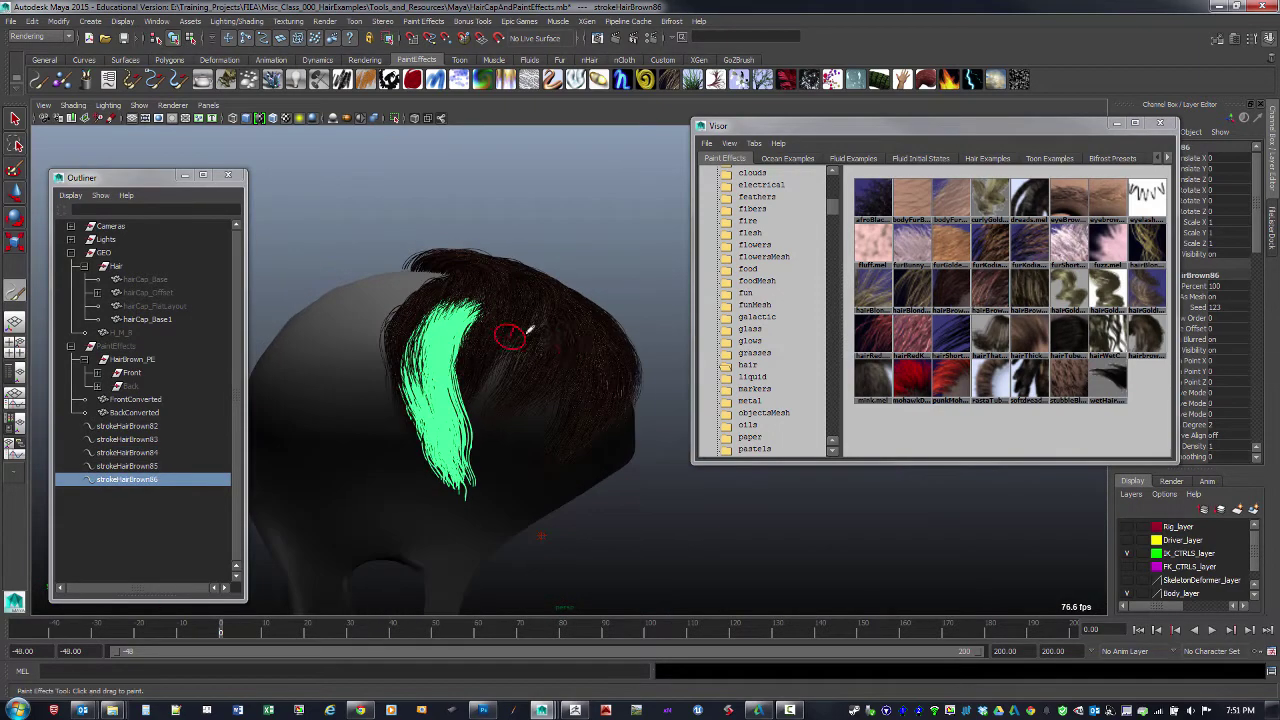
- Paint further hair strokes down the side of the cap, then undo the last two across the back of the crown
drag(520, 370, 442, 500)
drag(442, 348, 415, 440)
alt+drag(440, 390, 600, 368)
alt+middle_drag(600, 368, 370, 360)
alt+right_drag(310, 330, 289, 327)
mouse_move(289, 327)
alt+mouse_down()
mouse_move(457, 271)
mouse_move(405, 405)
mouse_move(612, 412)
alt+mouse_up()
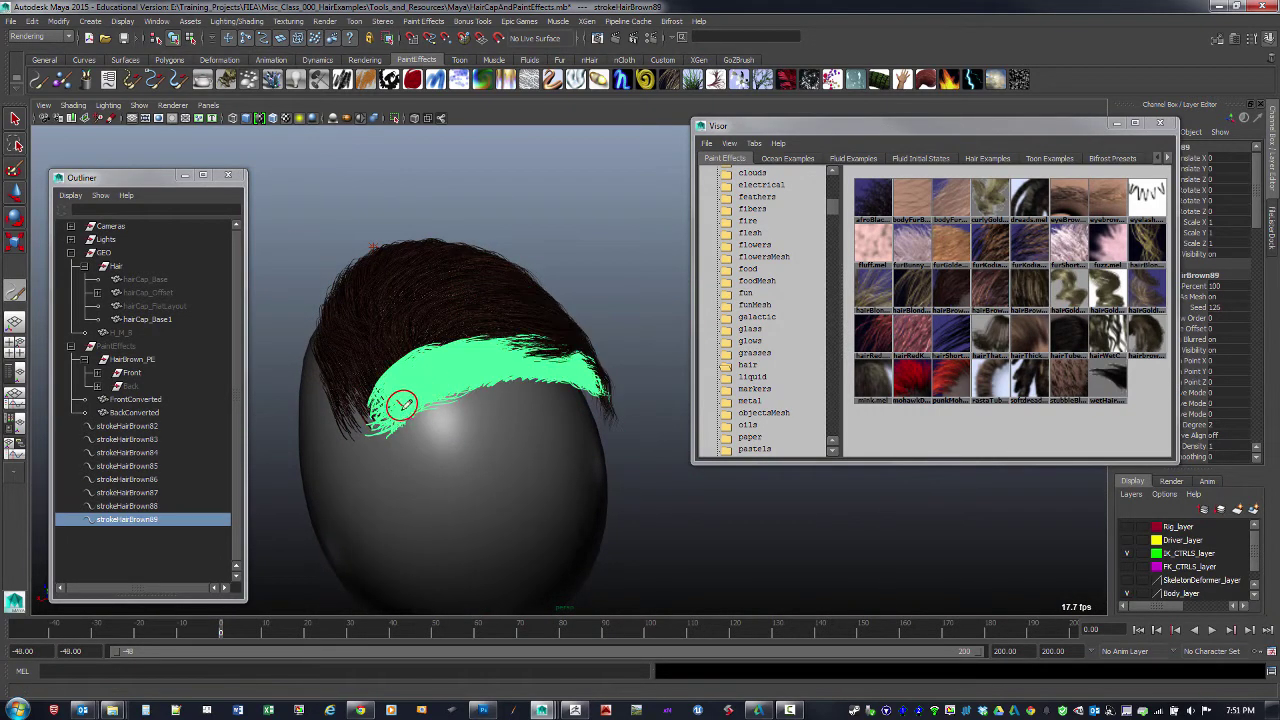
alt+drag(464, 410, 460, 335)
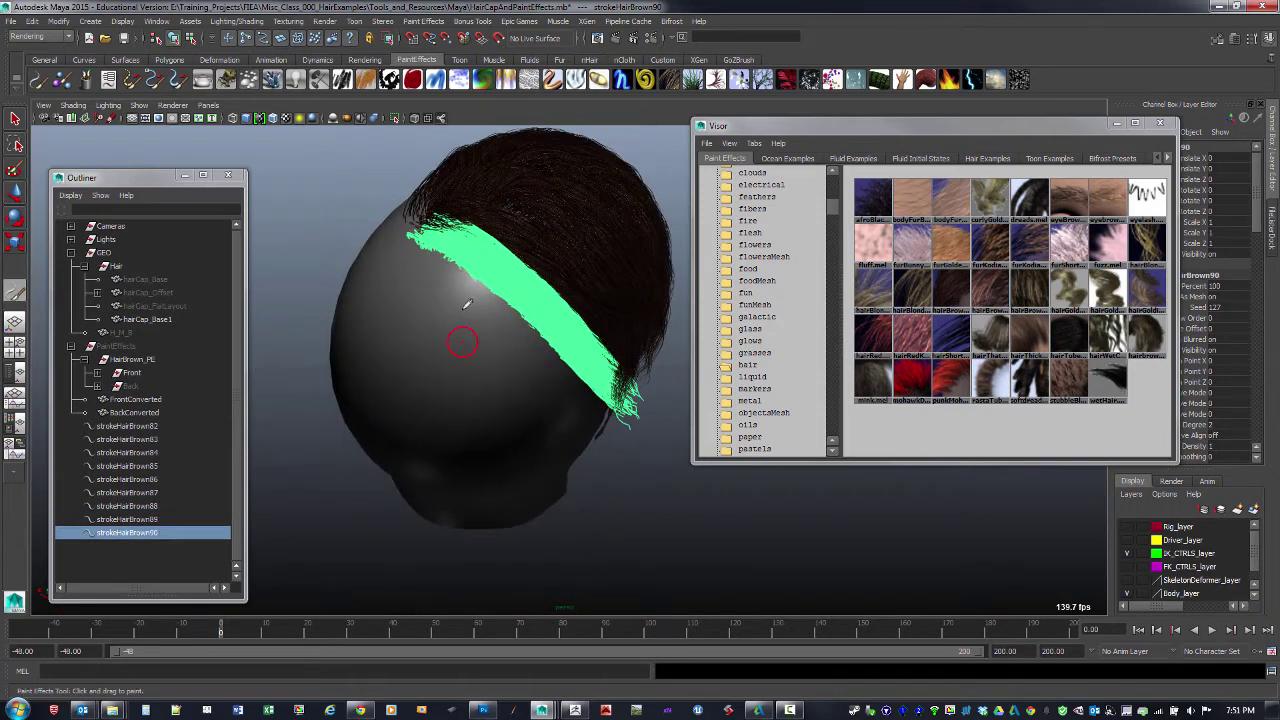
key(ctrl+z)
key(ctrl+z)
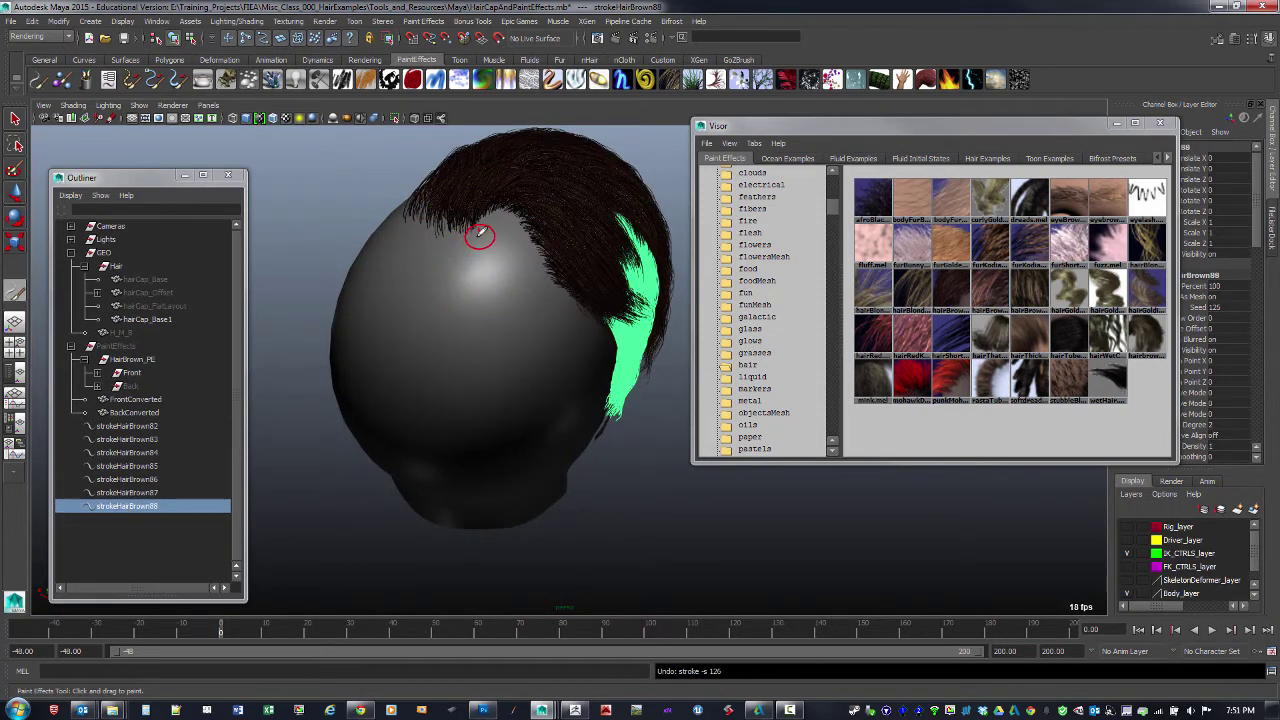
- Paint overlapping brown hair strokes across the back of the crown and onto the upper side of the cap
mouse_move(415, 240)
mouse_down()
mouse_move(574, 280)
mouse_move(568, 402)
mouse_up()
mouse_move(408, 259)
mouse_down()
mouse_move(561, 332)
mouse_move(536, 428)
mouse_move(436, 277)
mouse_move(516, 440)
mouse_up()
mouse_move(388, 285)
mouse_down()
mouse_move(479, 394)
mouse_move(470, 430)
mouse_up()
alt+drag(471, 377, 484, 345)
mouse_move(405, 320)
mouse_down()
mouse_move(440, 330)
mouse_move(494, 380)
mouse_move(409, 374)
mouse_move(523, 326)
mouse_move(489, 294)
mouse_move(469, 343)
mouse_move(497, 328)
mouse_up()
mouse_move(544, 218)
mouse_down()
mouse_move(557, 243)
mouse_move(477, 290)
mouse_move(608, 303)
mouse_move(535, 345)
mouse_up()
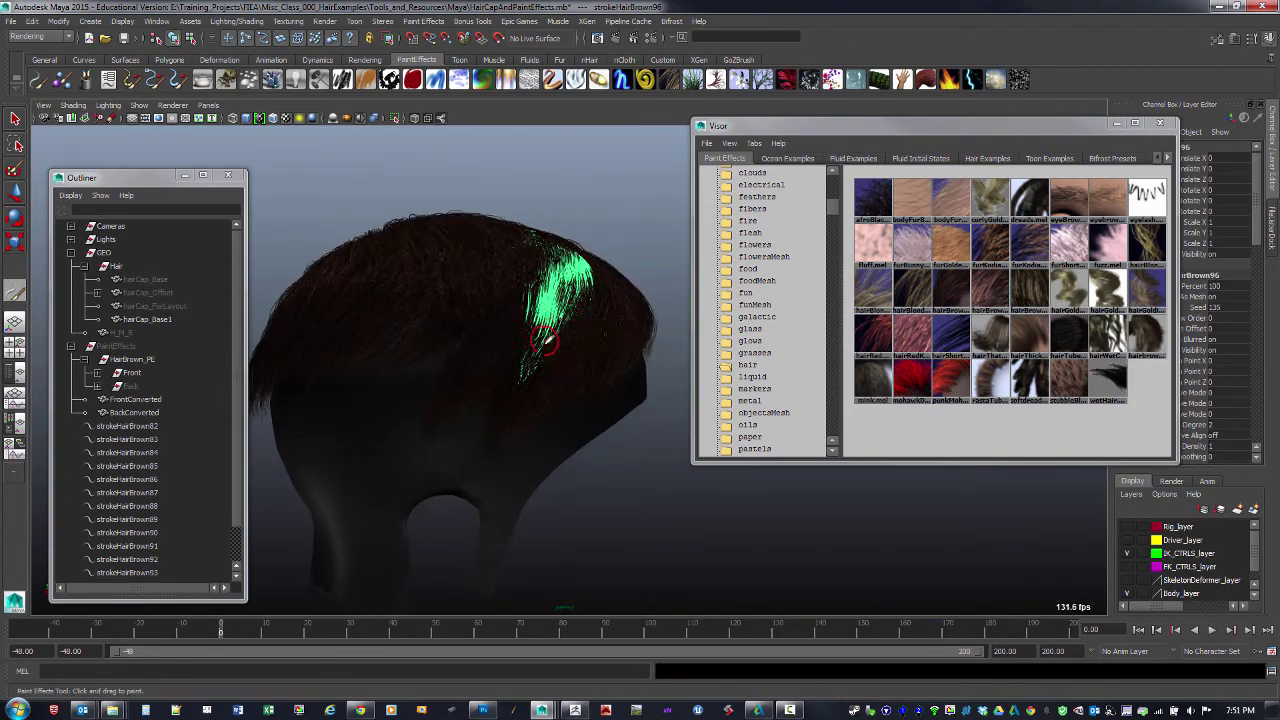
- Fill the side of the cap above the ear opening with hair strokes sweeping backward, undoing a misplaced stroke
alt+drag(486, 386, 480, 365)
mouse_move(588, 329)
alt+mouse_down()
mouse_move(530, 332)
mouse_move(485, 368)
alt+mouse_up()
alt+drag(575, 387, 608, 348)
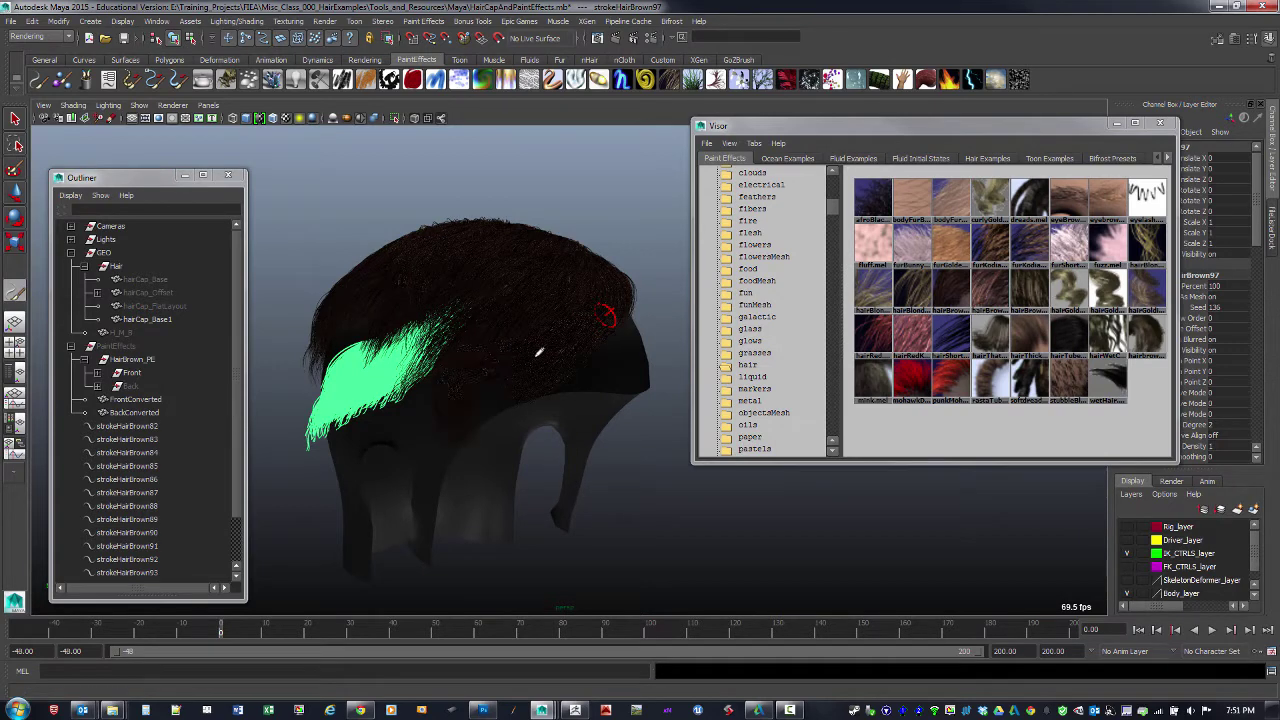
mouse_move(586, 343)
alt+mouse_down()
mouse_move(591, 357)
mouse_move(628, 328)
alt+mouse_up()
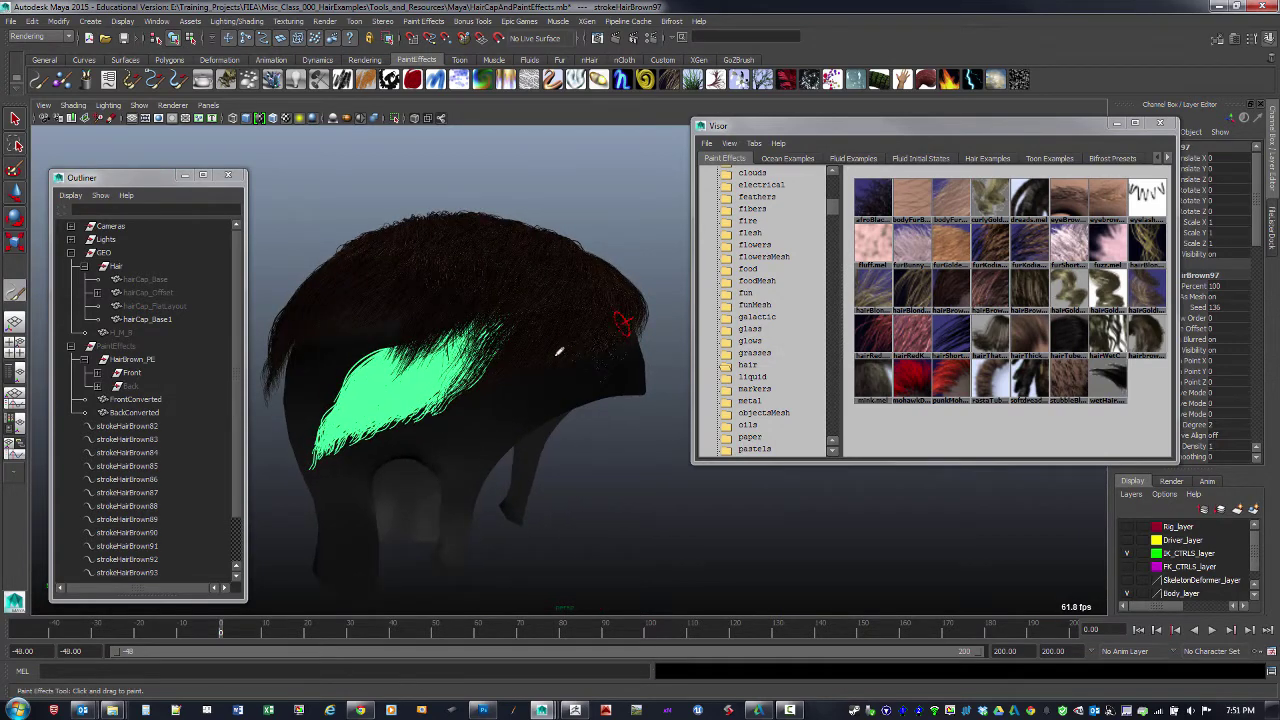
mouse_move(496, 363)
mouse_down()
mouse_move(448, 406)
mouse_move(534, 369)
mouse_move(546, 373)
mouse_move(540, 394)
mouse_move(438, 488)
mouse_up()
key(ctrl+z)
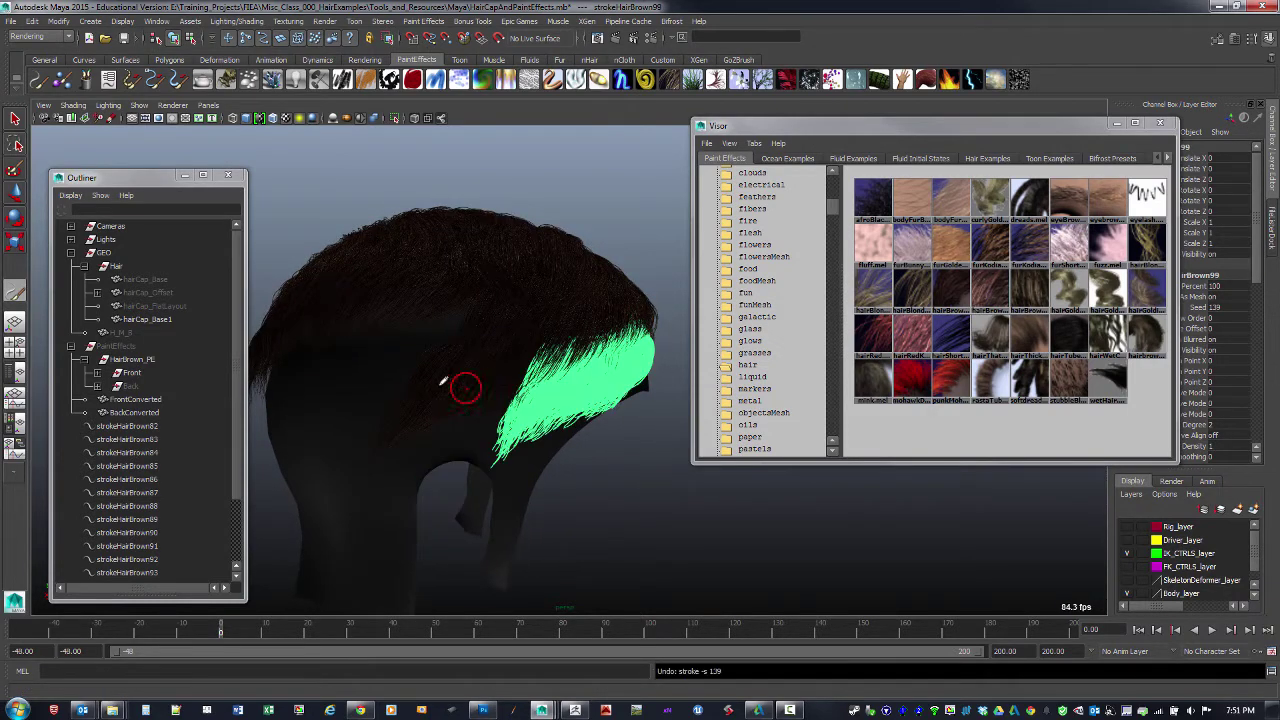
alt+drag(458, 391, 508, 393)
drag(580, 302, 460, 330)
mouse_move(451, 320)
mouse_down()
mouse_move(394, 354)
mouse_move(528, 357)
mouse_up()
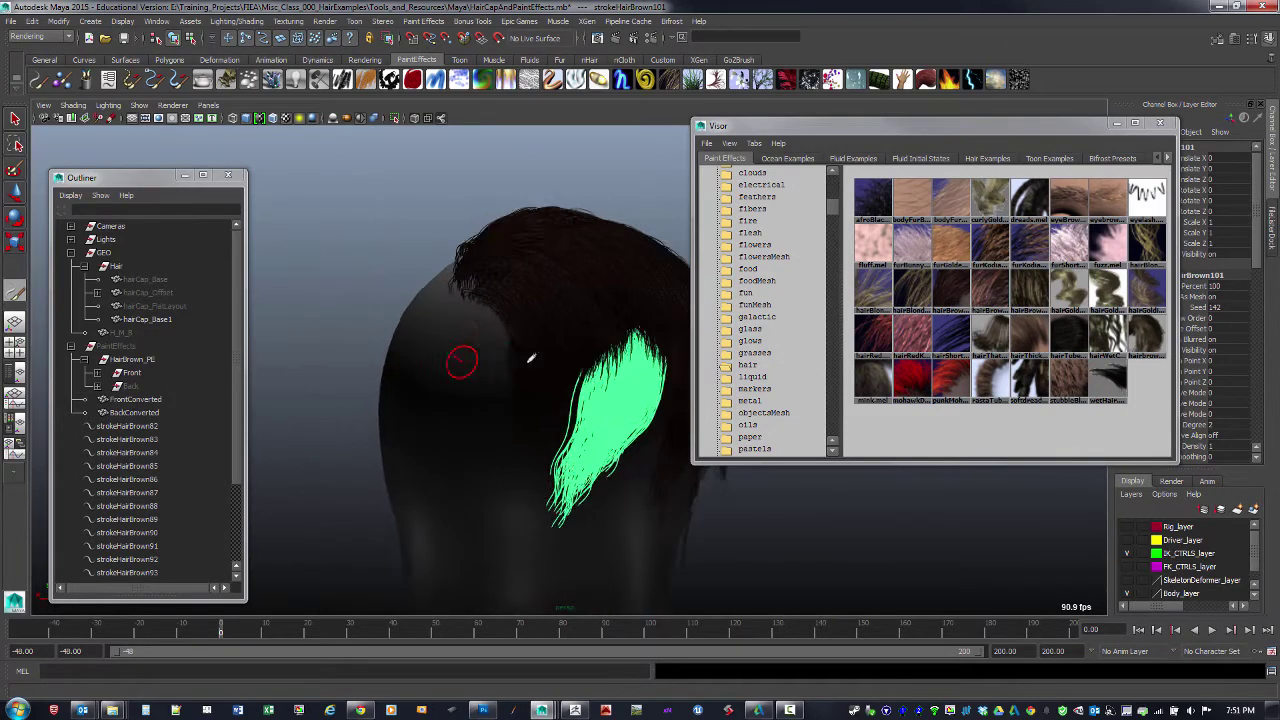
- Cover the opposite side of the cap with brown hair strokes running from the forehead toward the back
alt+middle_drag(505, 330, 405, 293)
mouse_move(405, 292)
alt+mouse_down()
mouse_move(509, 297)
mouse_move(417, 294)
mouse_move(584, 258)
mouse_move(343, 286)
mouse_move(449, 283)
mouse_move(551, 318)
mouse_move(566, 288)
mouse_move(523, 310)
mouse_move(541, 310)
mouse_move(535, 292)
mouse_move(500, 343)
mouse_move(429, 349)
mouse_move(405, 368)
alt+mouse_up()
mouse_move(503, 349)
alt+mouse_down()
mouse_move(534, 340)
mouse_move(471, 357)
alt+mouse_up()
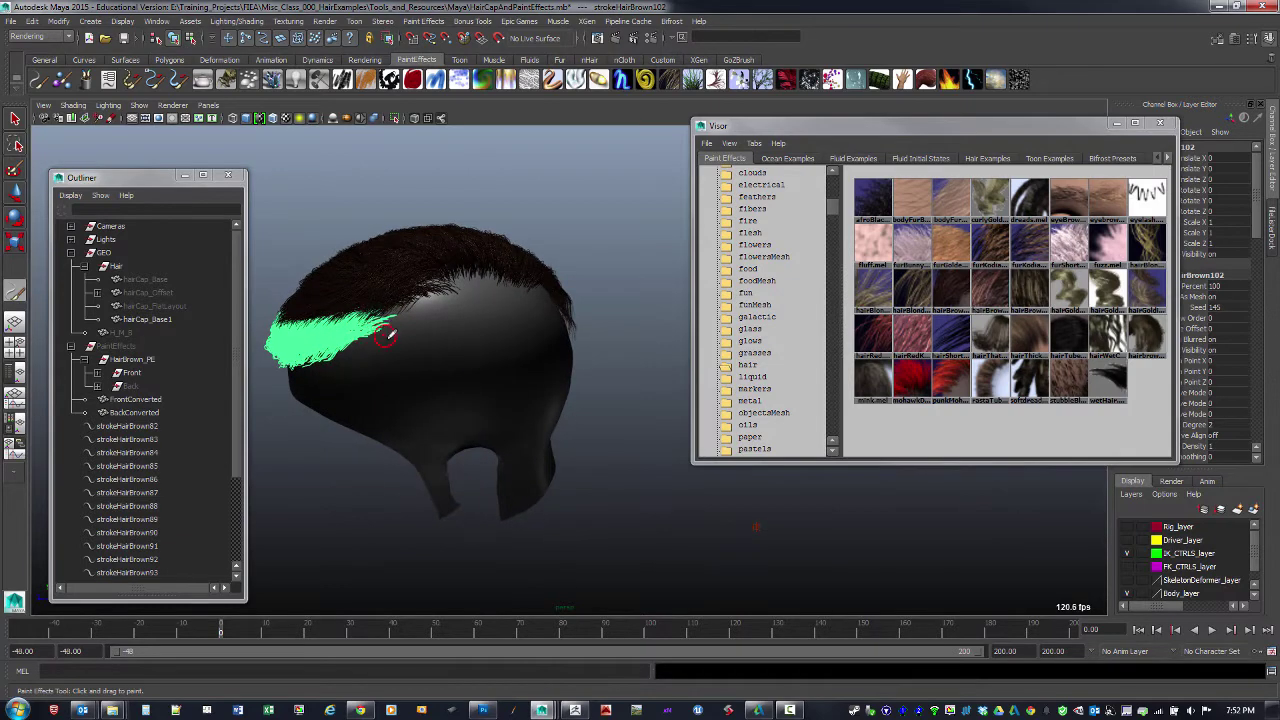
mouse_move(388, 320)
mouse_down()
mouse_move(410, 360)
mouse_move(520, 405)
mouse_up()
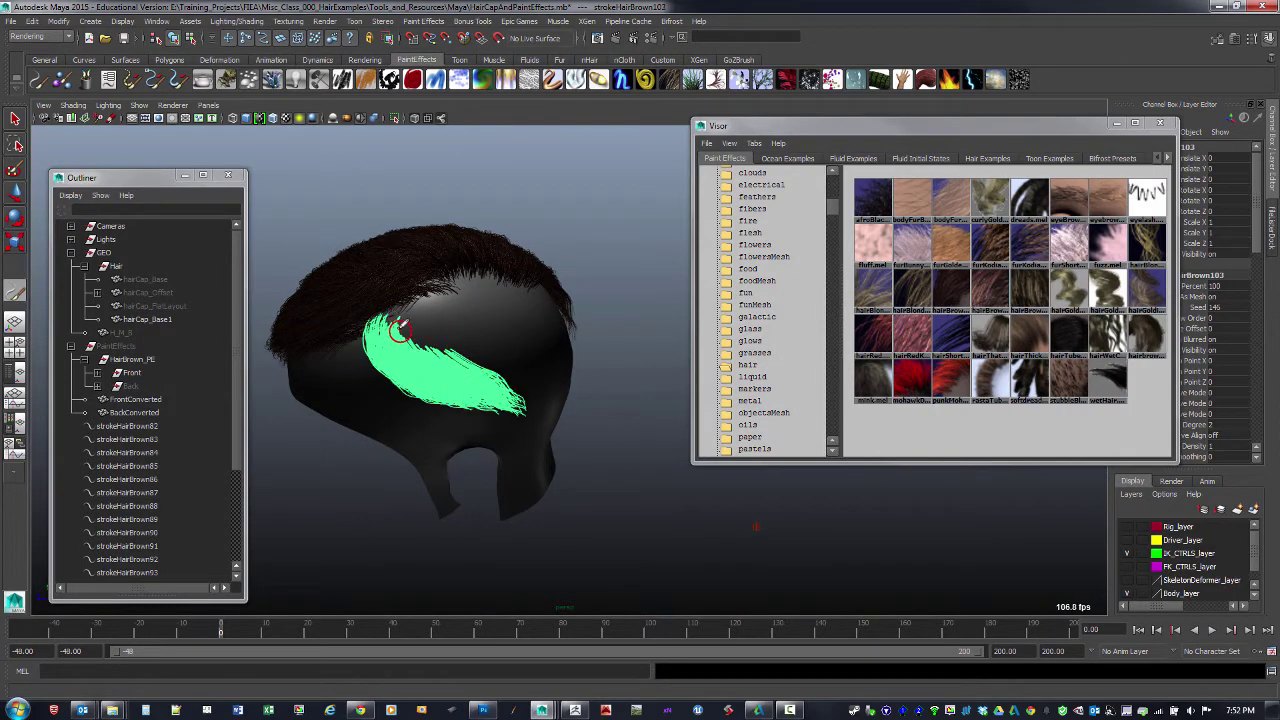
drag(402, 318, 530, 346)
mouse_move(398, 312)
mouse_down()
mouse_move(548, 330)
mouse_move(477, 339)
mouse_move(469, 317)
mouse_up()
mouse_move(464, 260)
mouse_down()
mouse_move(571, 283)
mouse_move(622, 345)
mouse_up()
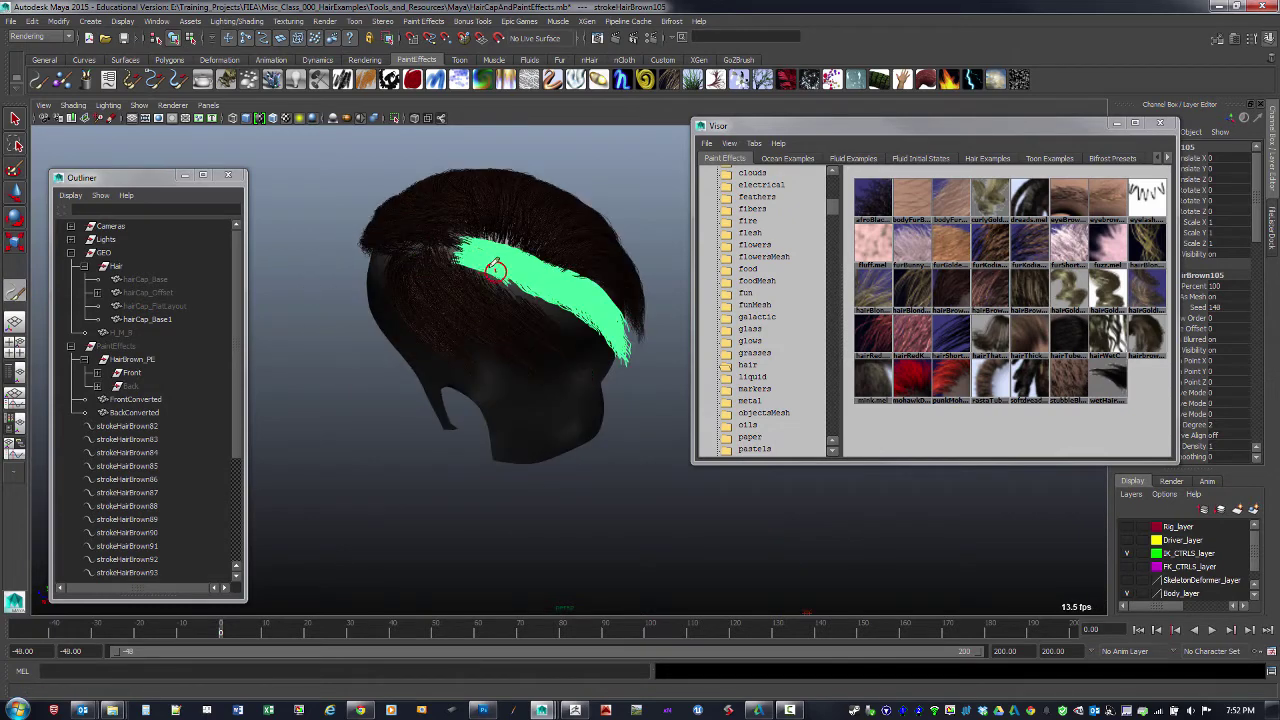
drag(481, 267, 600, 340)
- Add hair strokes running down from the crown over the rear side of the cap
mouse_move(530, 300)
alt+mouse_down()
mouse_move(486, 309)
mouse_move(536, 352)
alt+mouse_up()
mouse_move(534, 320)
alt+mouse_down()
mouse_move(497, 333)
mouse_move(474, 320)
alt+mouse_up()
drag(489, 262, 573, 350)
alt+middle_drag(492, 285, 408, 320)
mouse_move(408, 320)
alt+mouse_down()
mouse_move(518, 315)
mouse_move(564, 370)
alt+mouse_up()
mouse_move(472, 310)
mouse_down()
mouse_move(491, 366)
mouse_move(472, 386)
mouse_up()
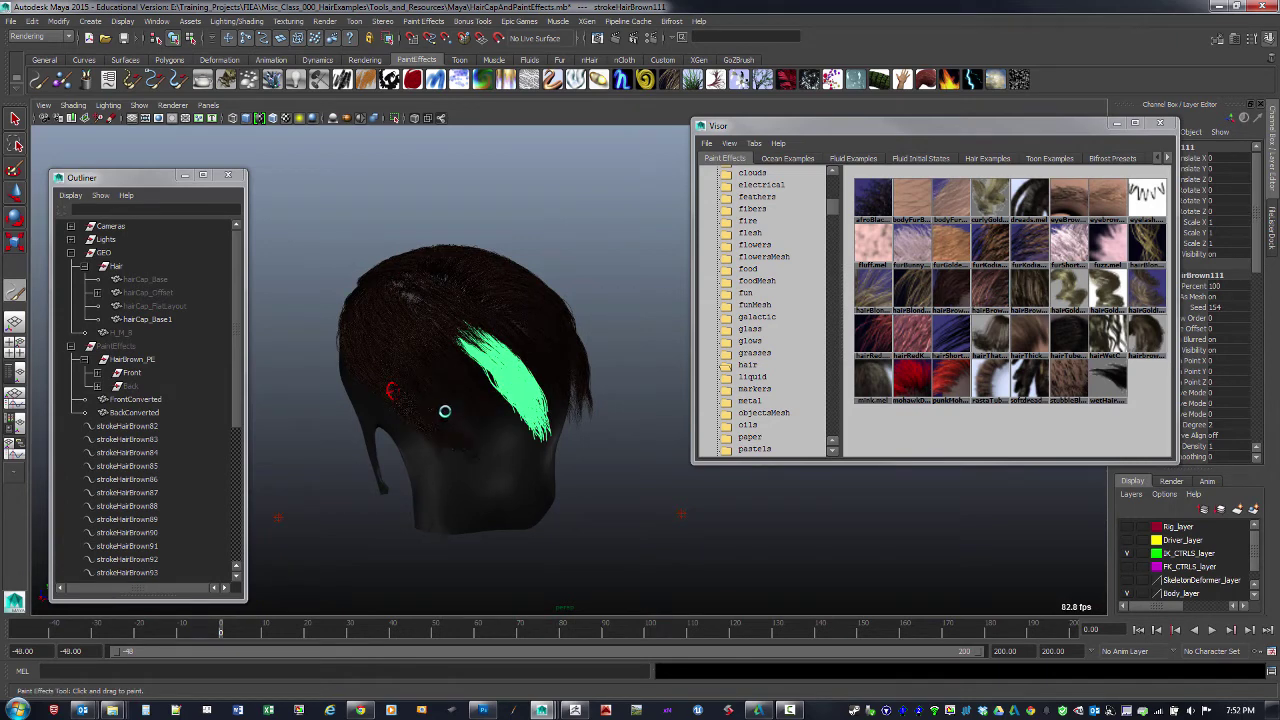
- Paint downward hair strokes over the lower back of the cap toward the nape
mouse_move(492, 405)
alt+mouse_down()
mouse_move(511, 417)
mouse_move(510, 457)
alt+mouse_up()
drag(481, 380, 515, 455)
mouse_move(524, 411)
alt+mouse_down()
mouse_move(554, 406)
mouse_move(540, 480)
alt+mouse_up()
mouse_move(471, 363)
alt+mouse_down()
mouse_move(584, 391)
mouse_move(557, 399)
mouse_move(543, 434)
alt+mouse_up()
drag(562, 380, 516, 438)
mouse_move(521, 385)
mouse_down()
mouse_move(500, 442)
mouse_move(470, 438)
mouse_move(608, 403)
mouse_up()
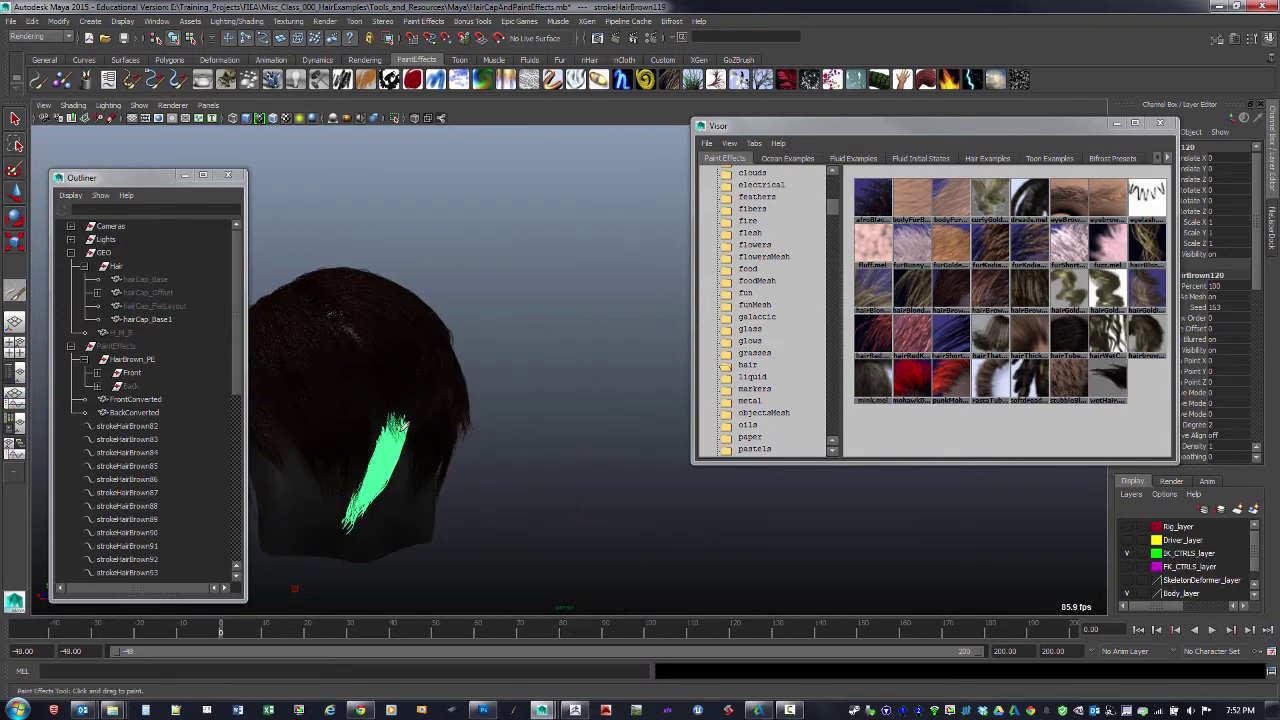
- Select all the newly painted strokes from strokeHairBrown82 through strokeHairBrown120 and delete them
drag(231, 358, 237, 407)
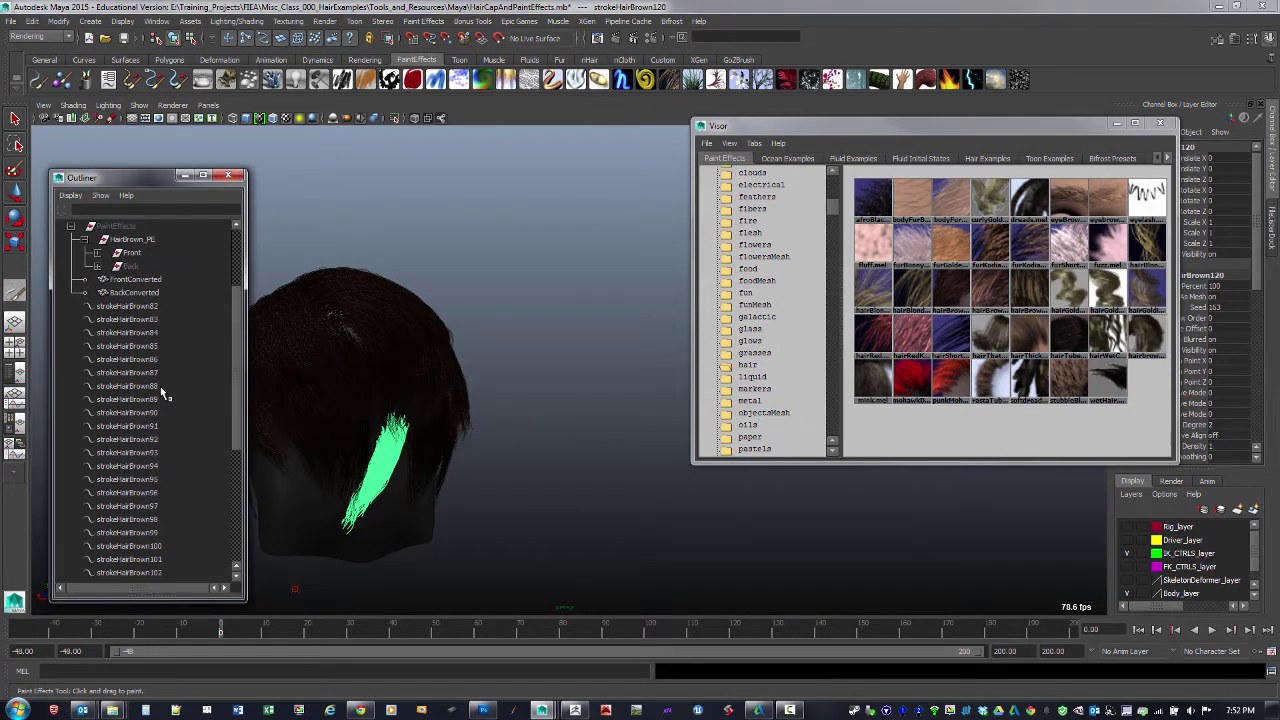
click(113, 308)
drag(237, 300, 210, 503)
shift+click(143, 571)
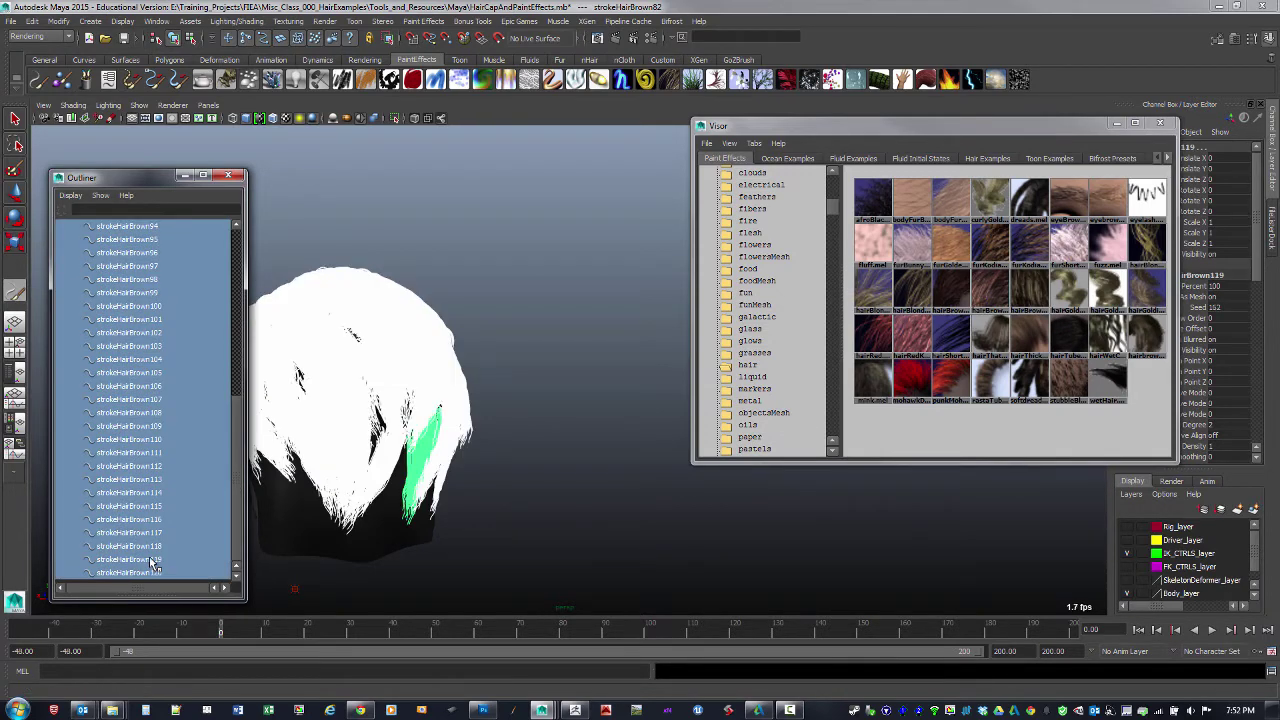
key(Delete)
- Unhide the hairCap_Base mesh and delete the hairCap_Base1 mesh
click(148, 279)
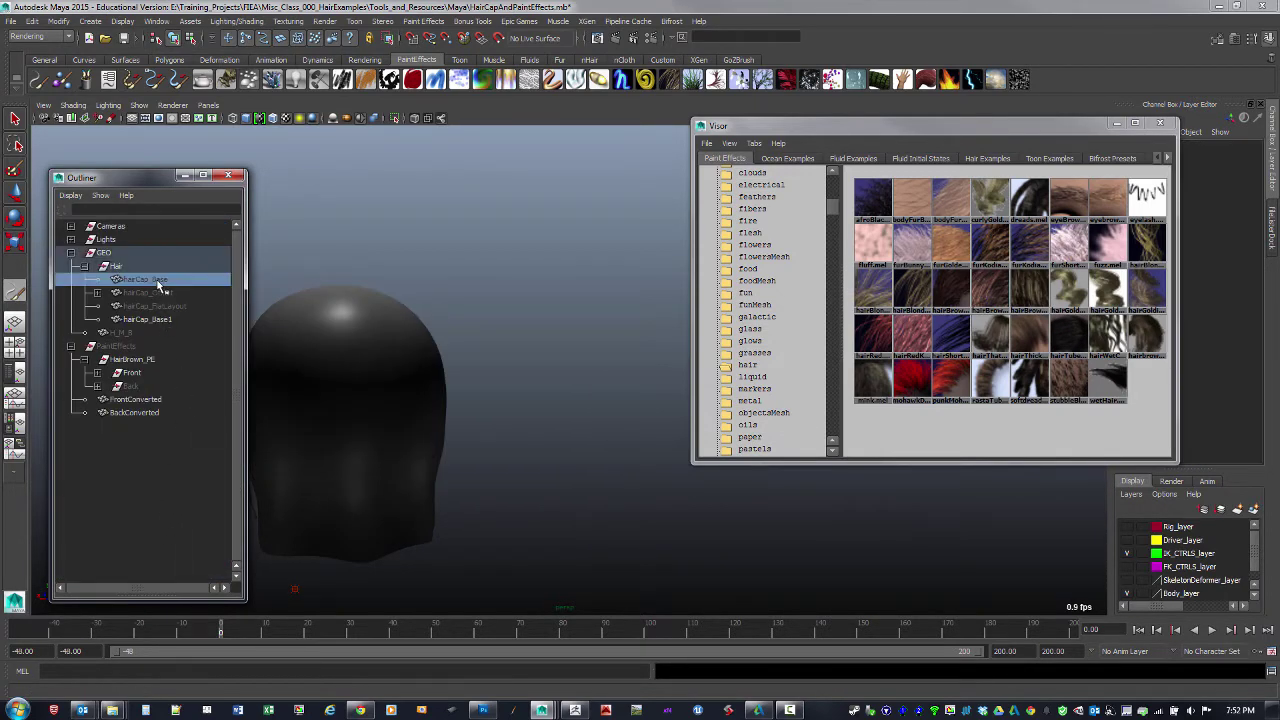
key(shift+h)
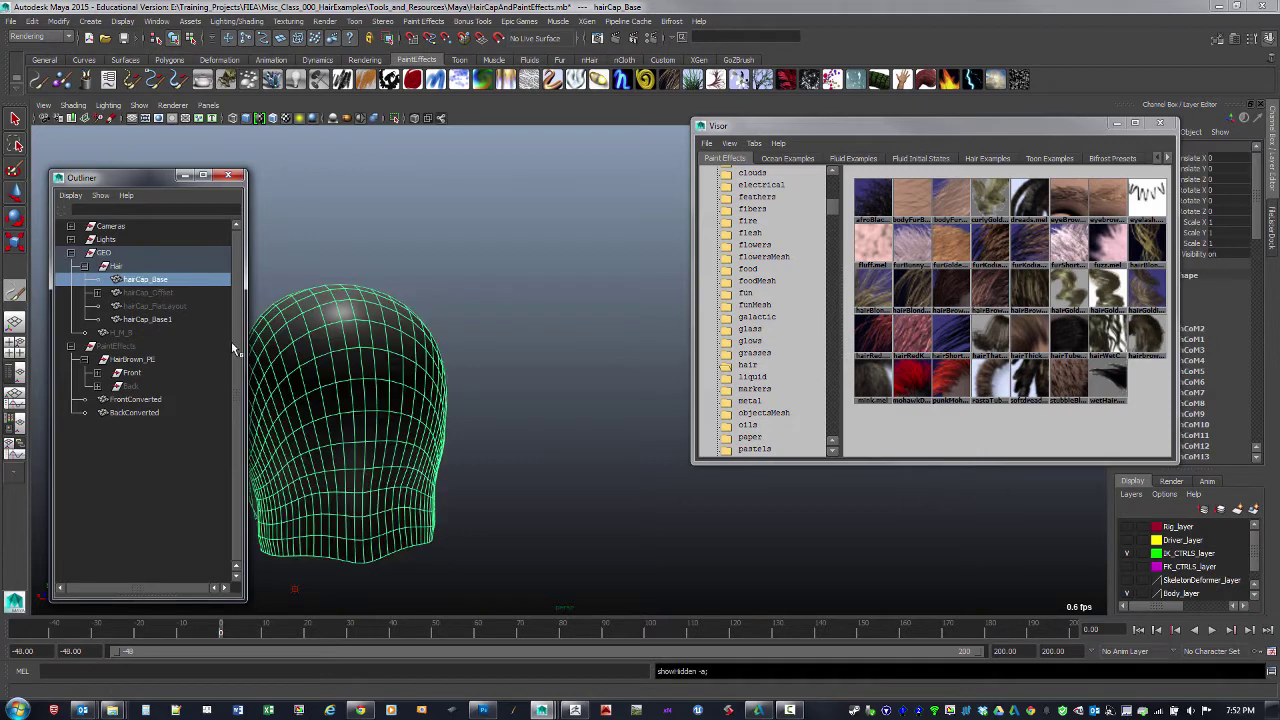
click(150, 319)
key(Delete)
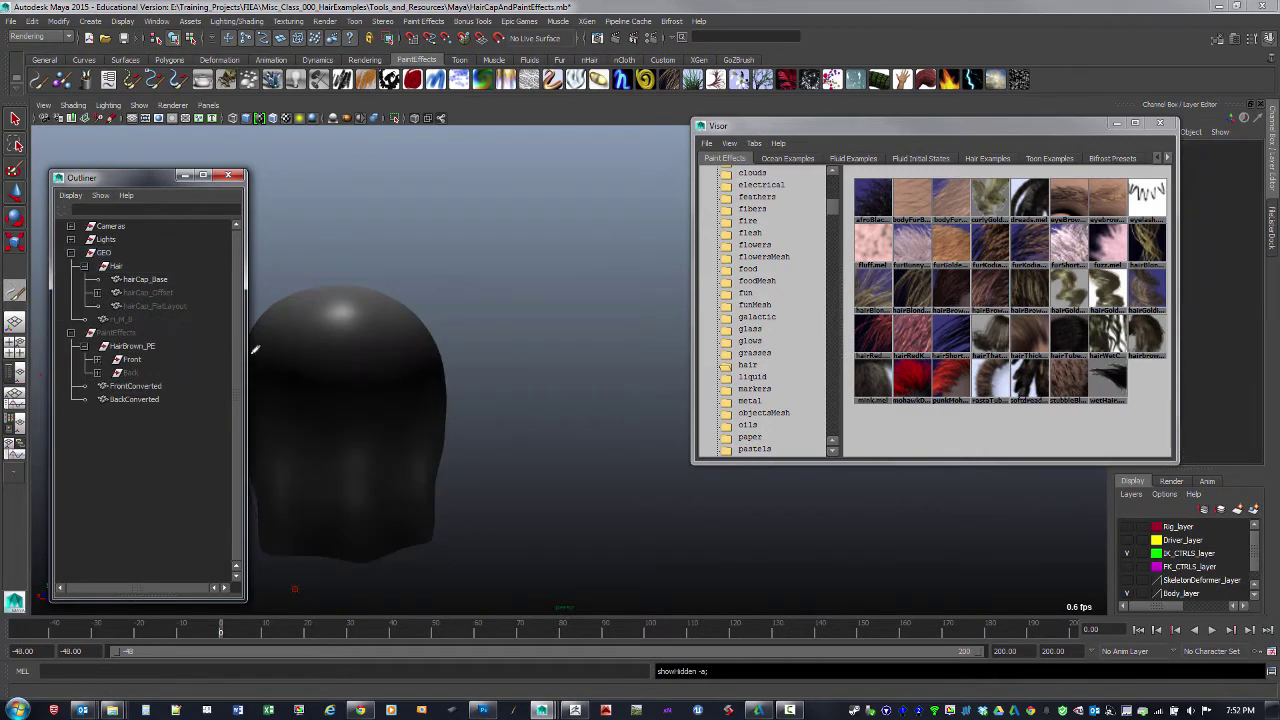
- Unhide the PaintEffects group, return to the Select tool and select the FrontConverted and BackConverted meshes
click(120, 333)
key(shift+h)
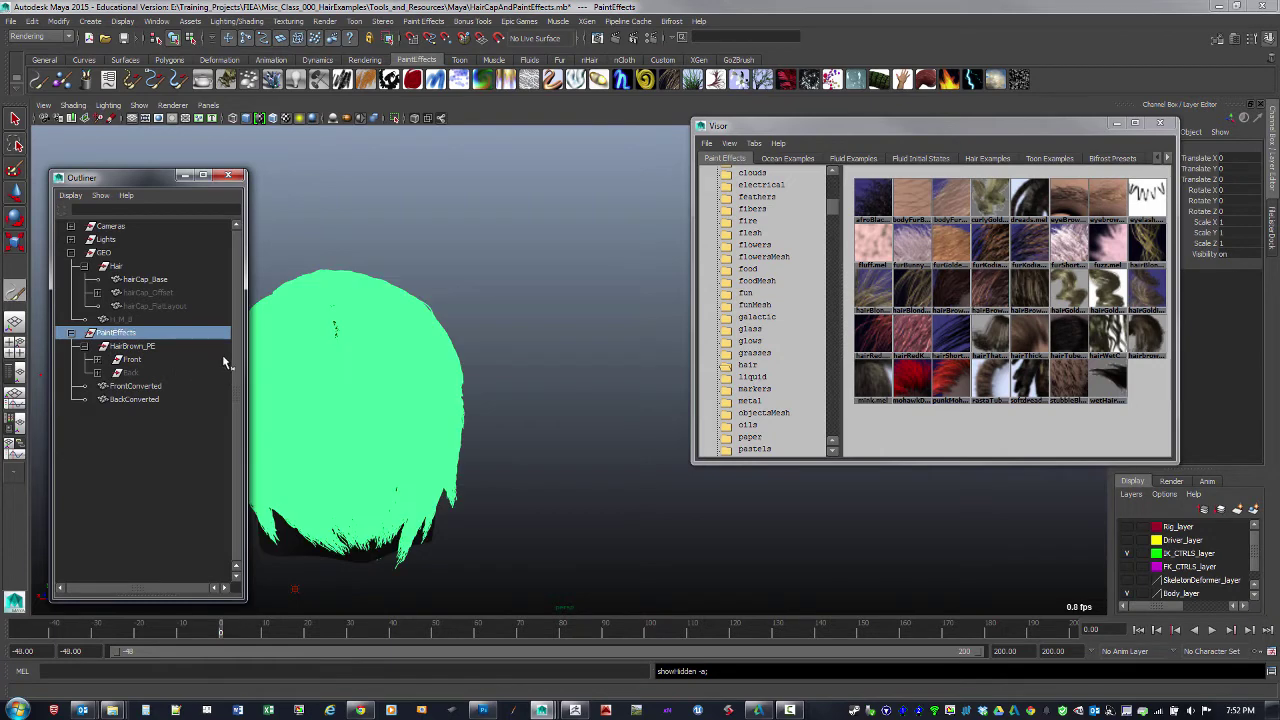
click(17, 120)
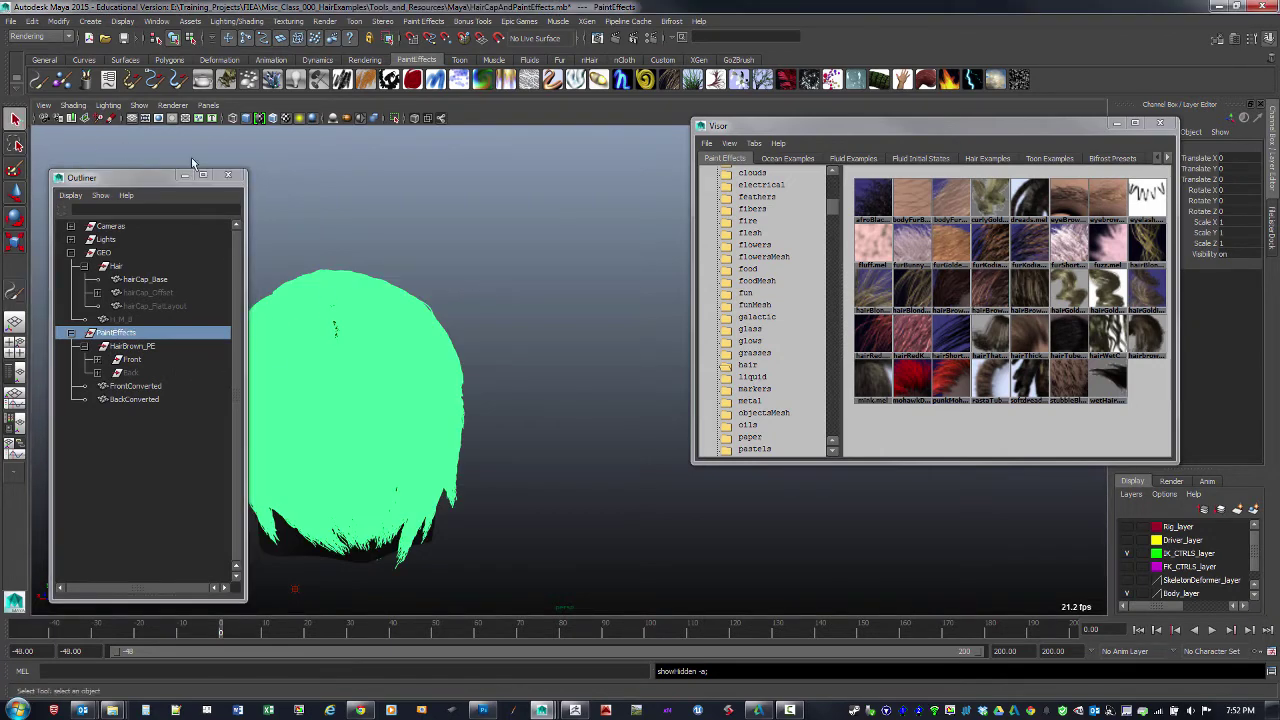
alt+drag(543, 263, 400, 275)
drag(150, 386, 157, 400)
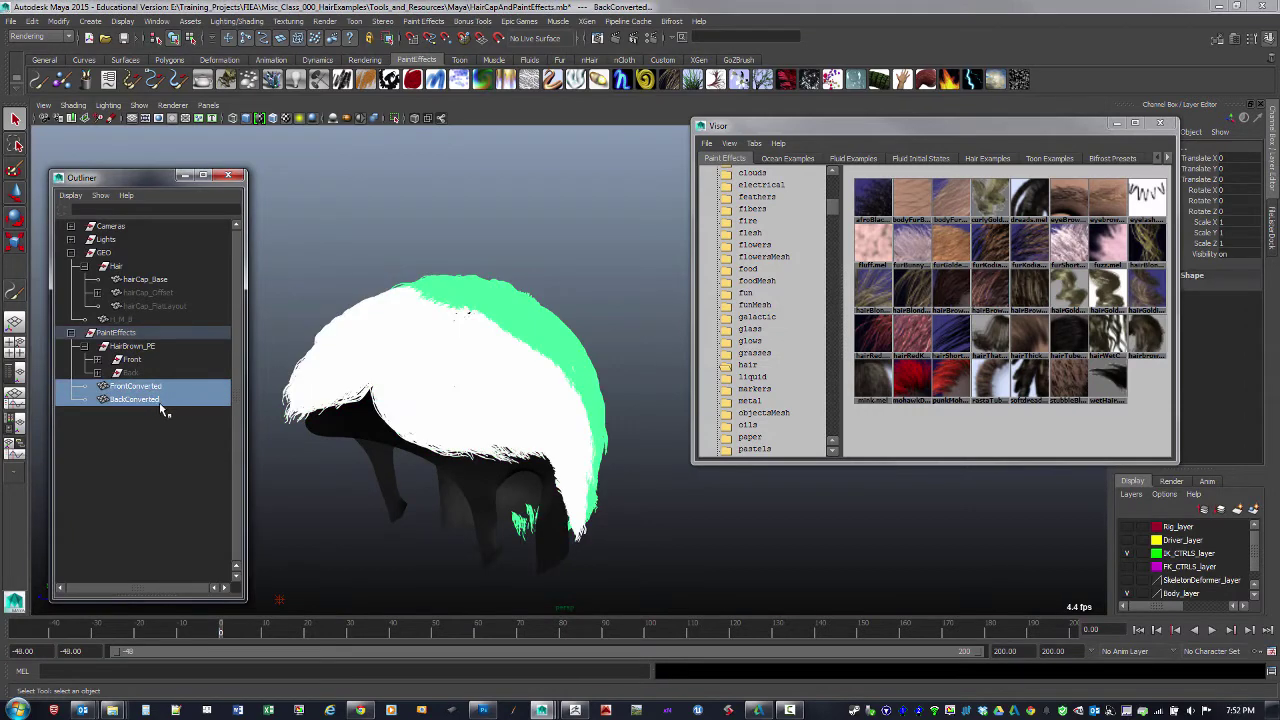
- Hide the FrontConverted and BackConverted meshes, then unhide the Back stroke group and expand the Front group
key(ctrl+h)
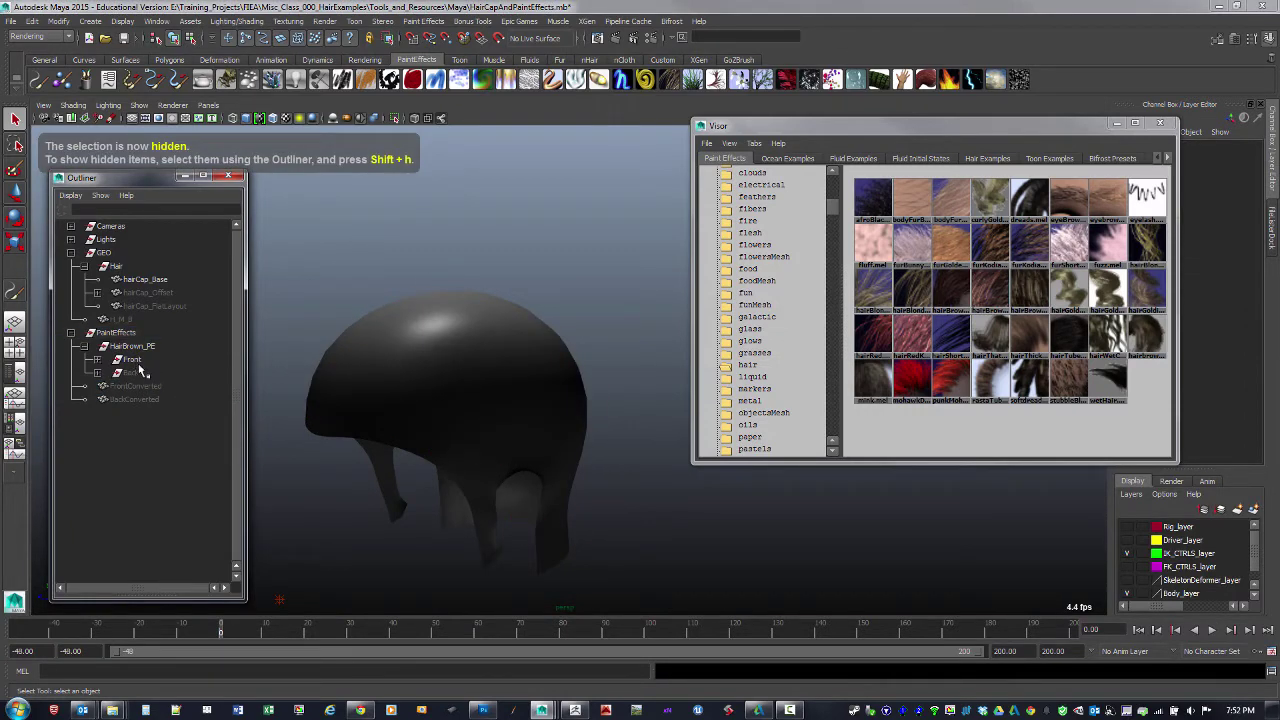
click(133, 374)
key(shift+h)
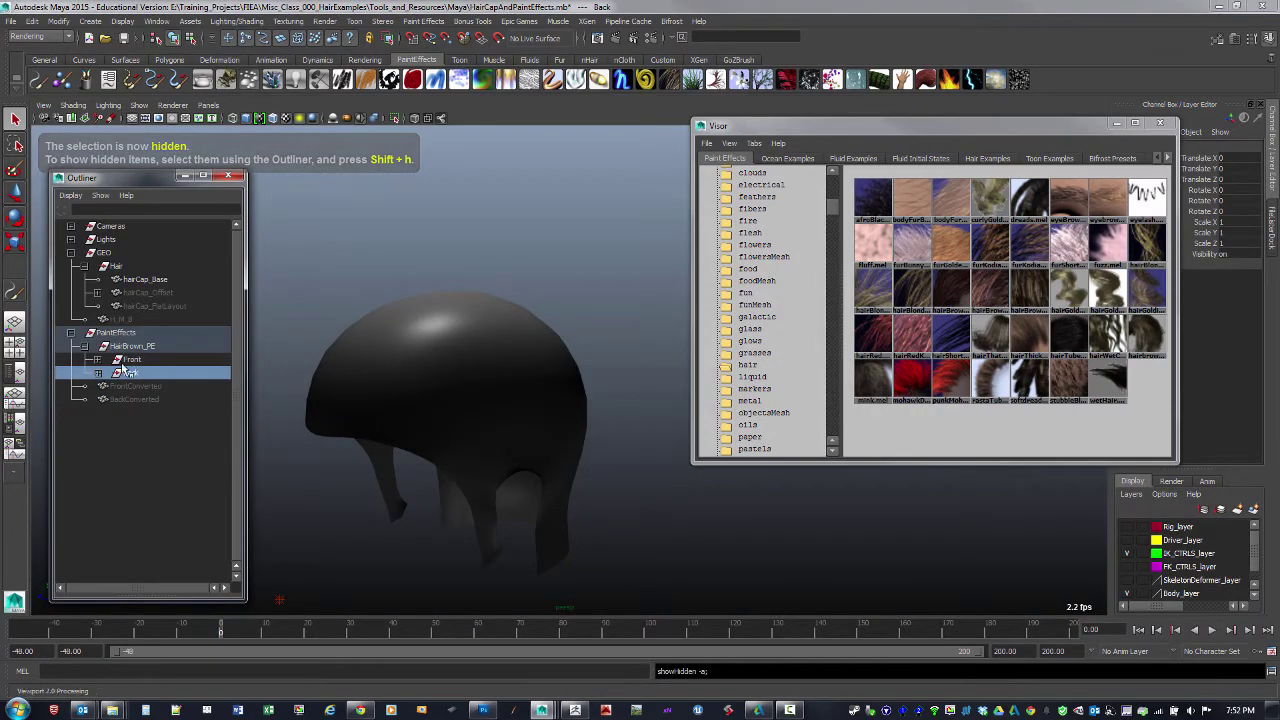
click(99, 360)
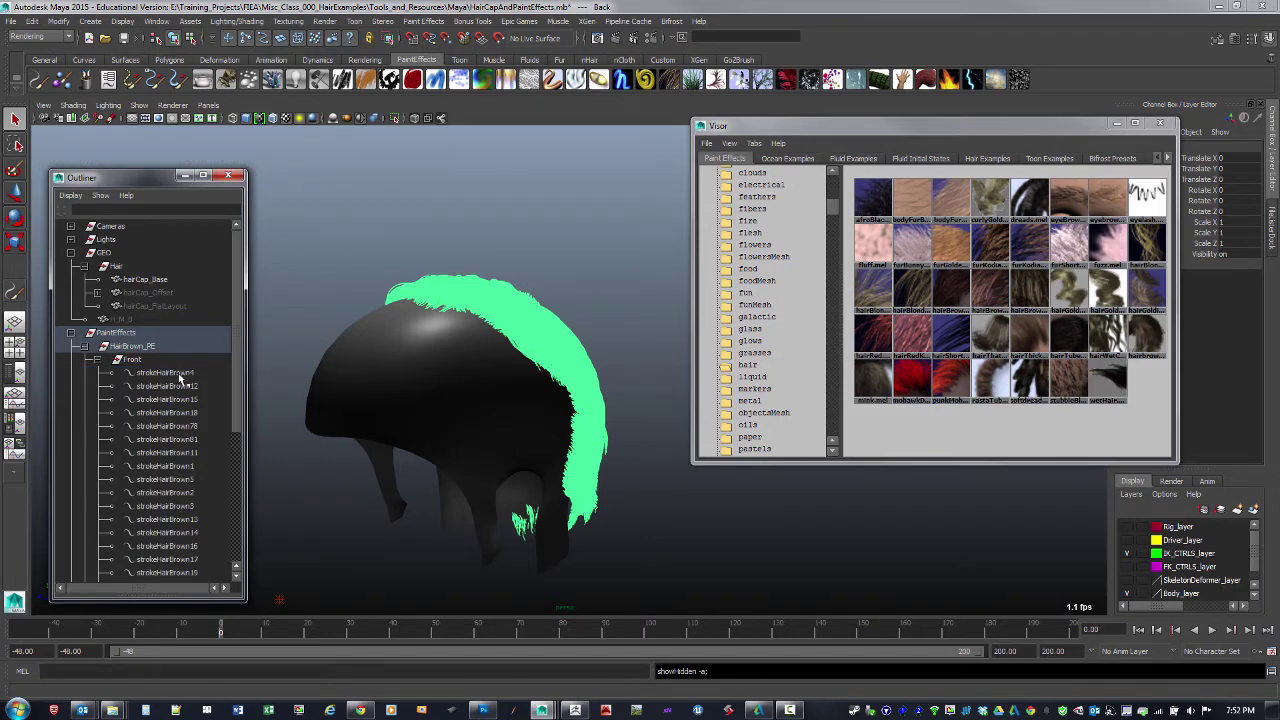
click(180, 374)
drag(239, 318, 252, 458)
shift+click(166, 532)
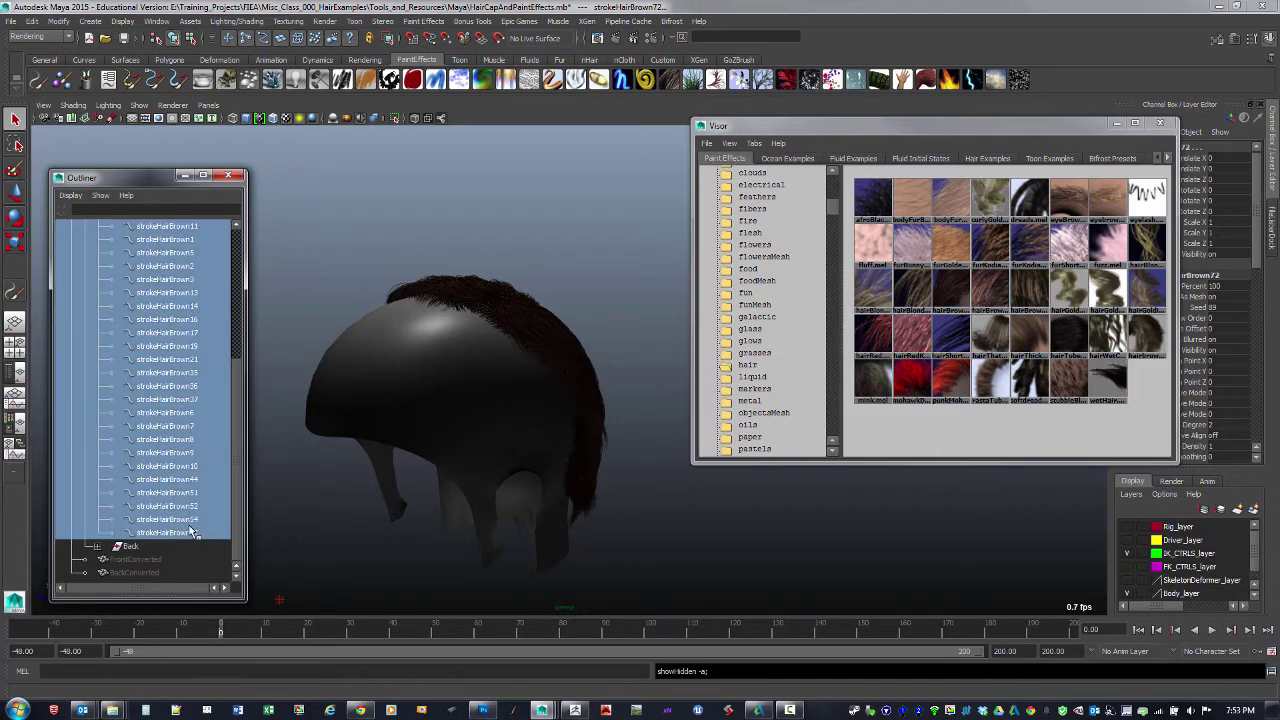
click(606, 290)
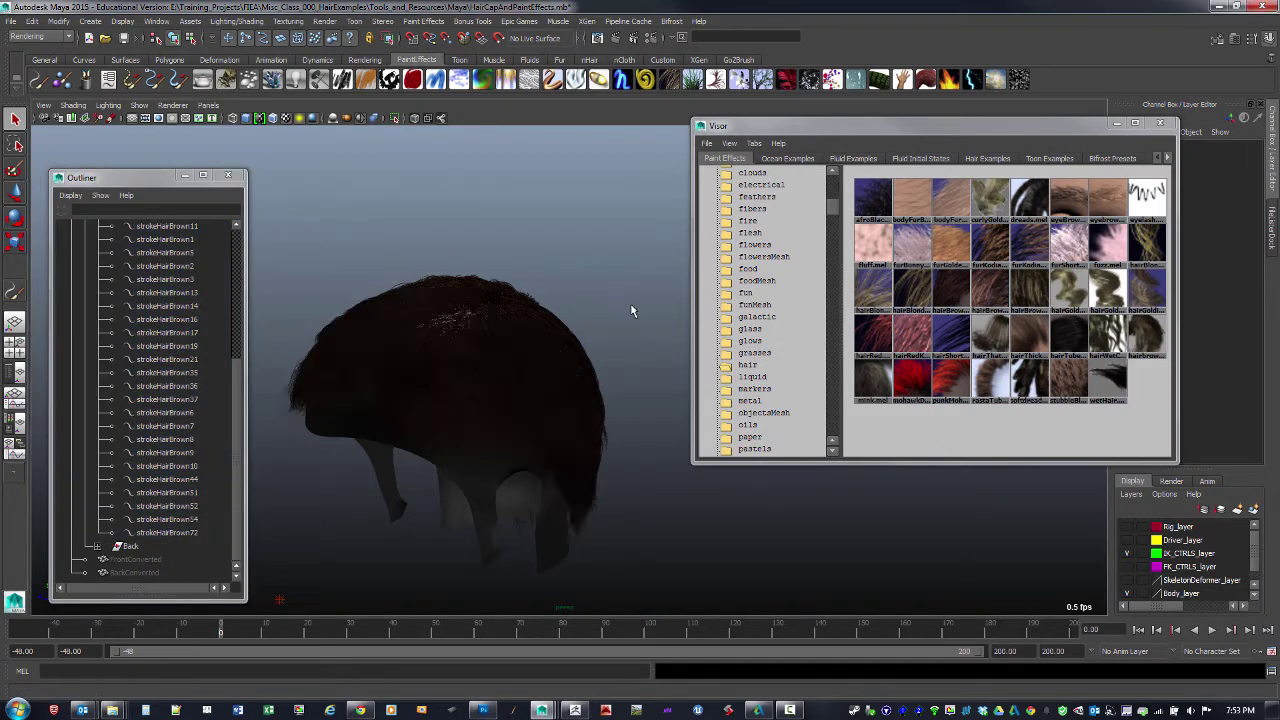
alt+drag(628, 287, 529, 337)
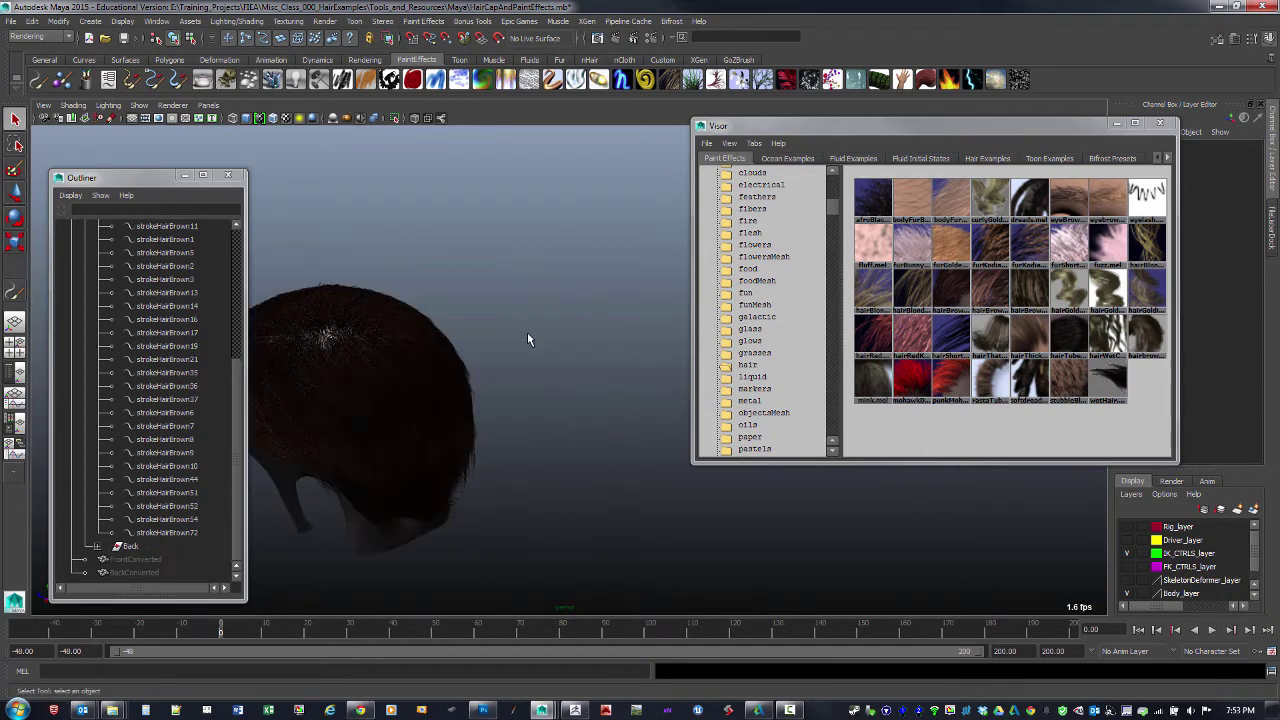
alt+drag(642, 333, 467, 297)
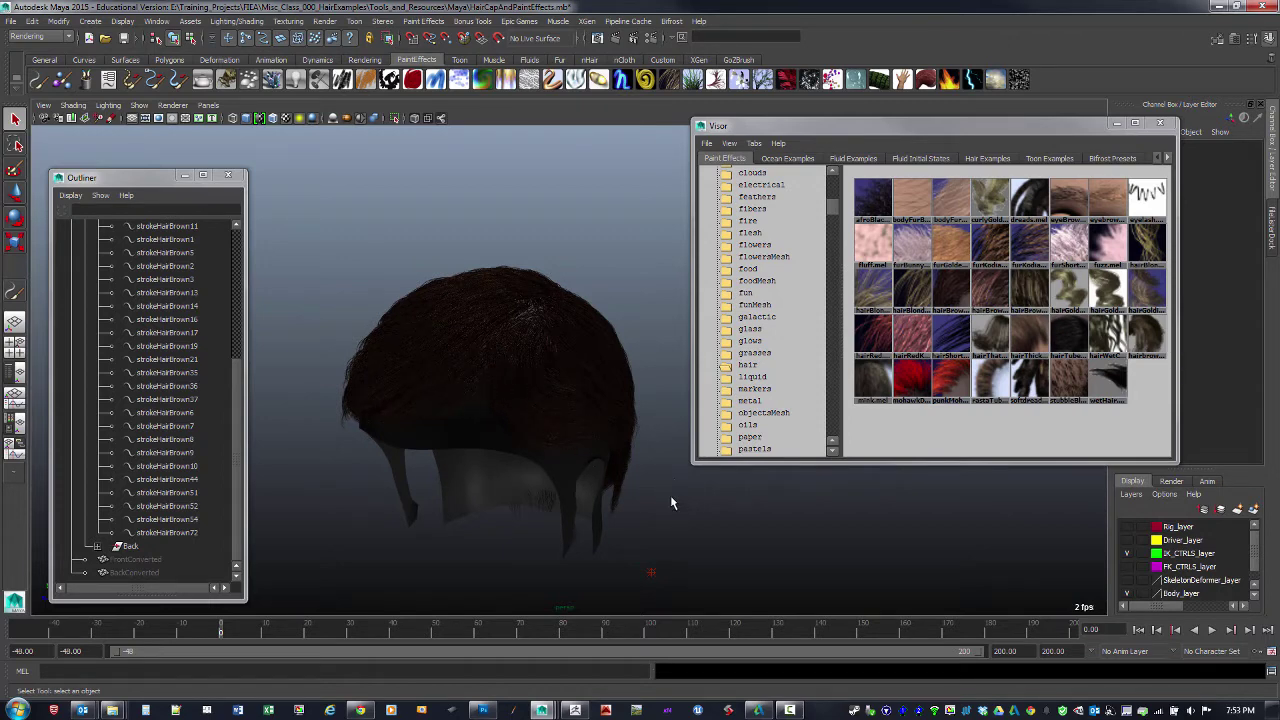
alt+drag(674, 493, 582, 465)
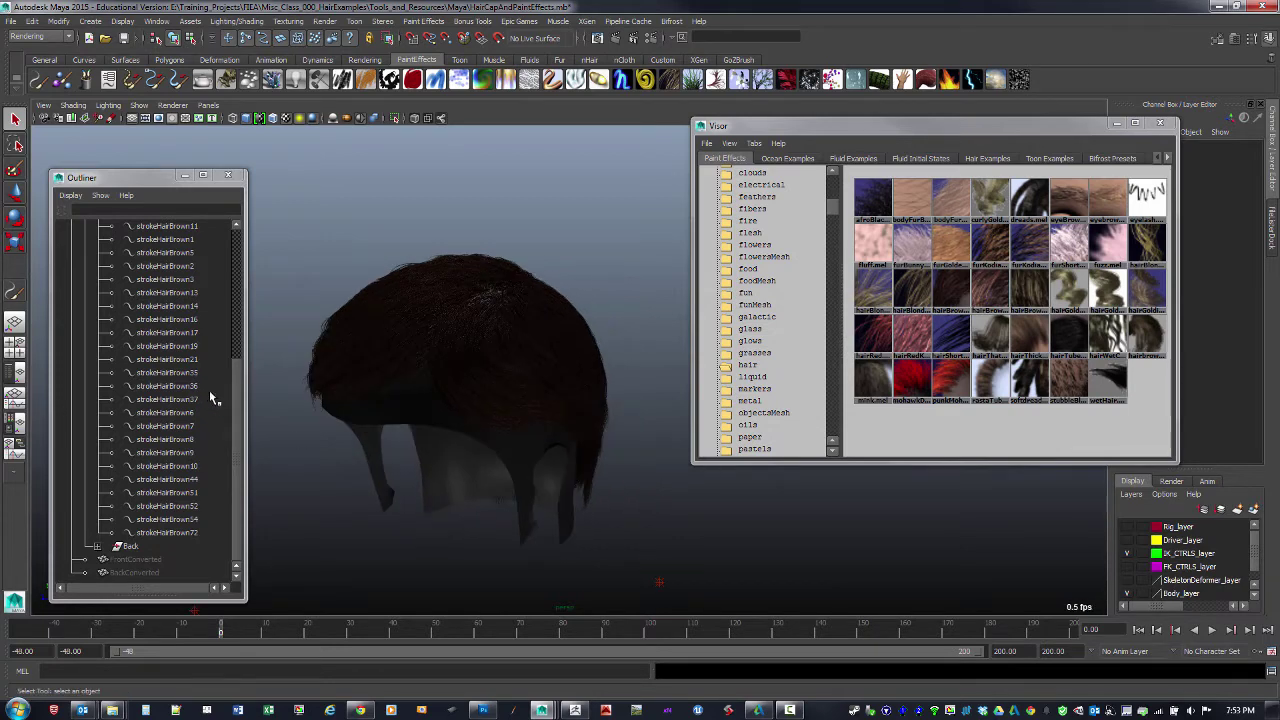
drag(238, 398, 230, 303)
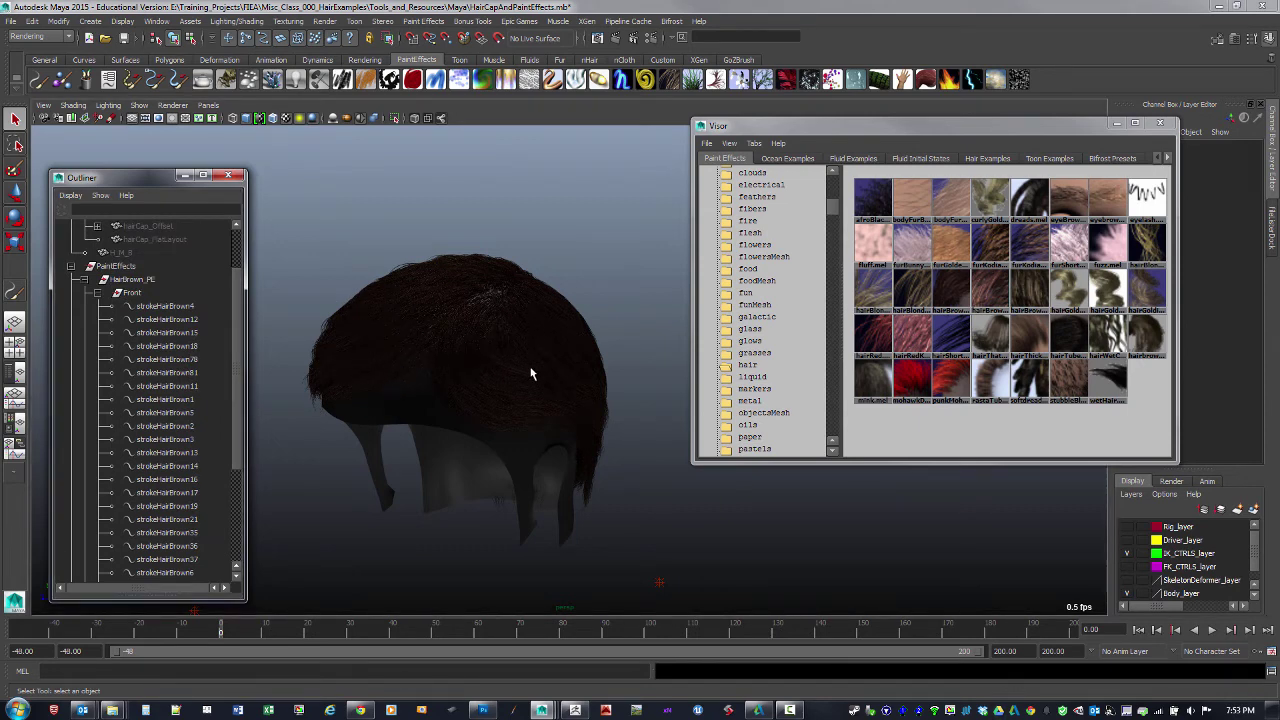
click(515, 457)
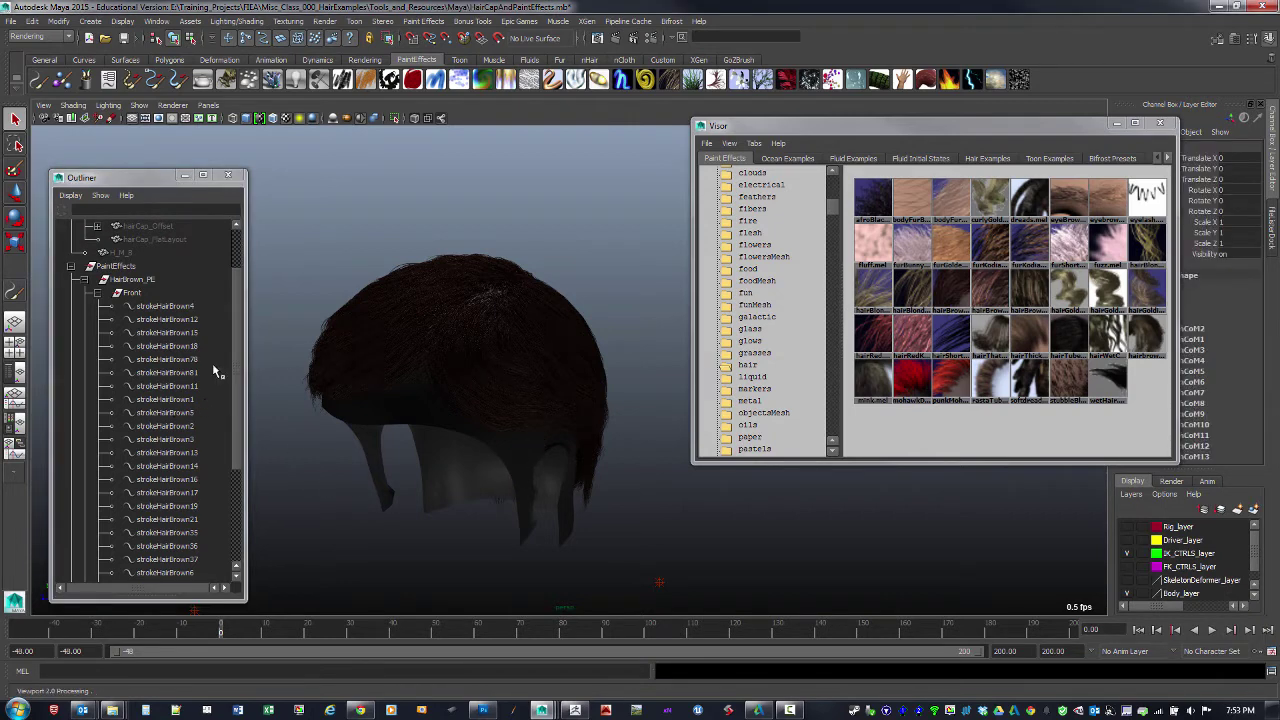
- Convert all Front strokes, strokeHairBrown4 through strokeHairBrown72, to polygons with Hide strokes on and a poly limit of 680000
click(240, 343)
scroll(236, 359, down, 1)
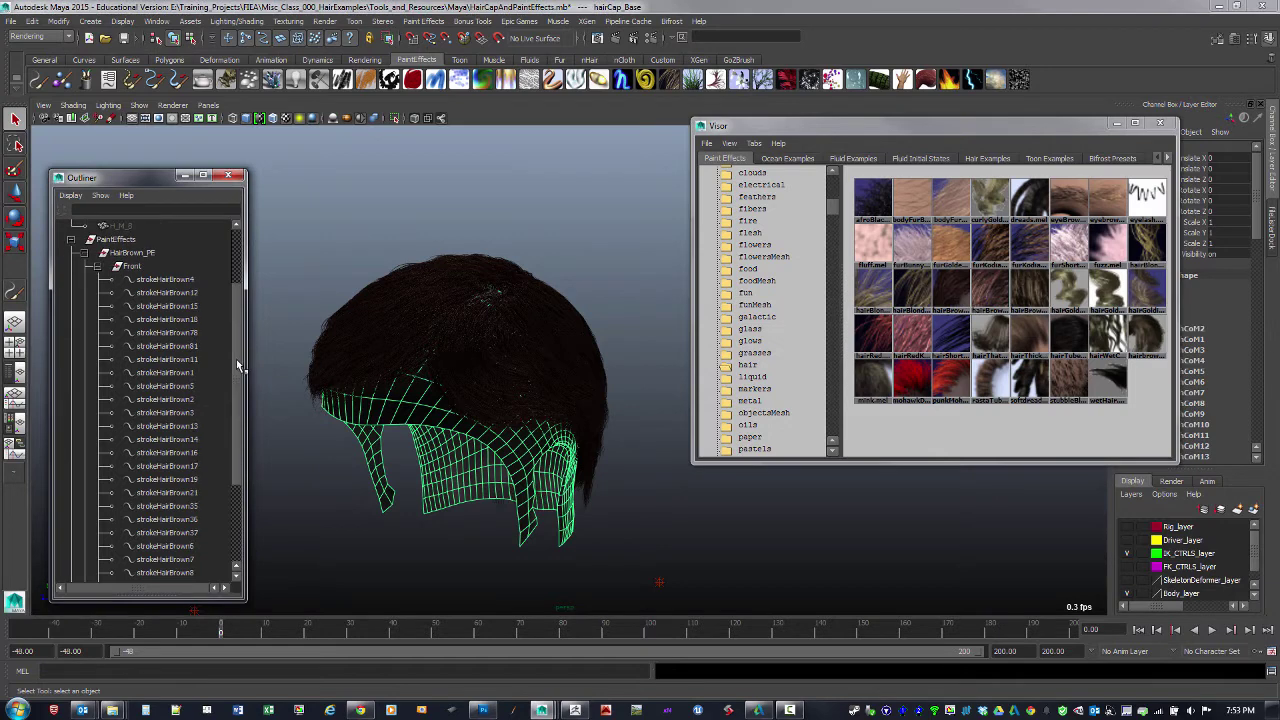
click(168, 282)
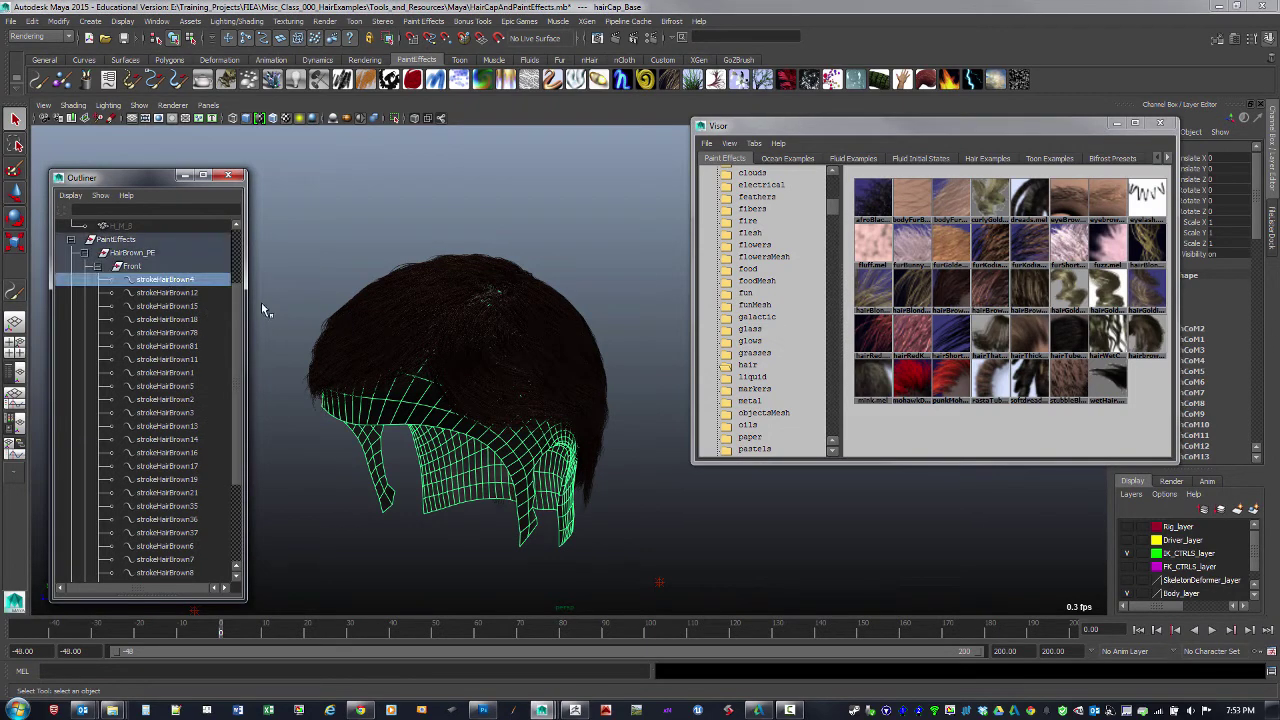
scroll(230, 385, down, 3)
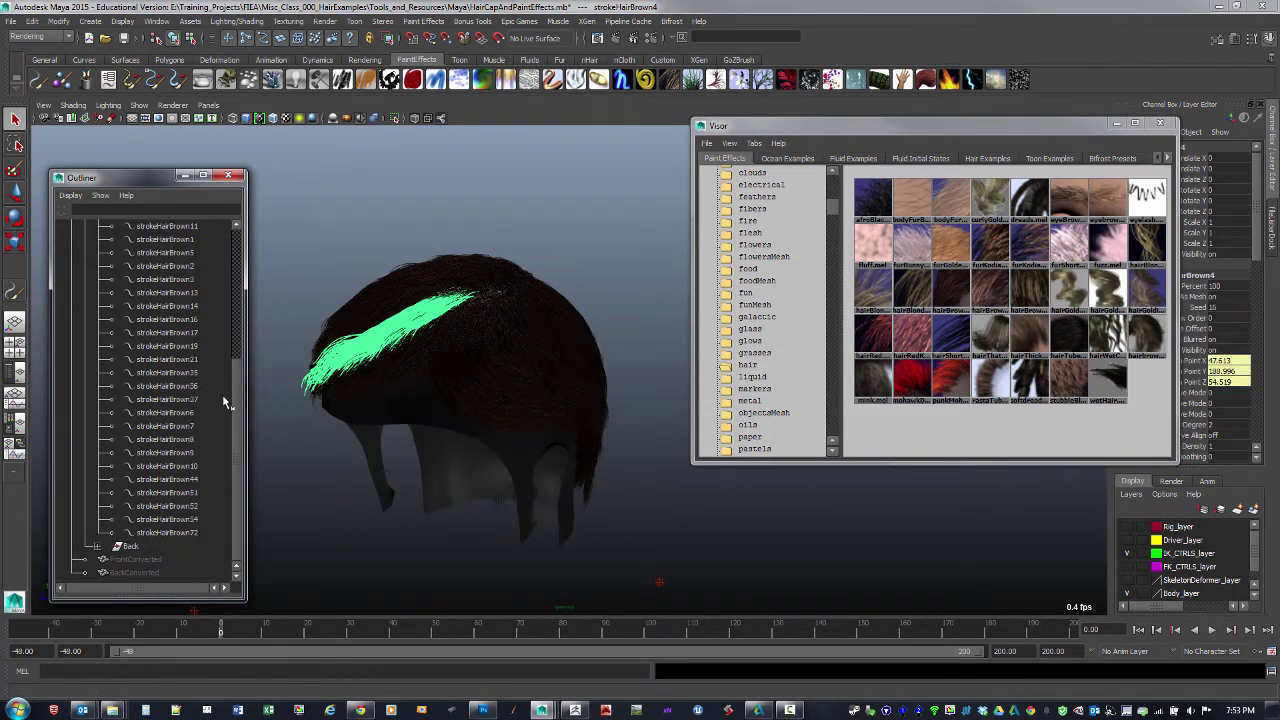
shift+click(175, 533)
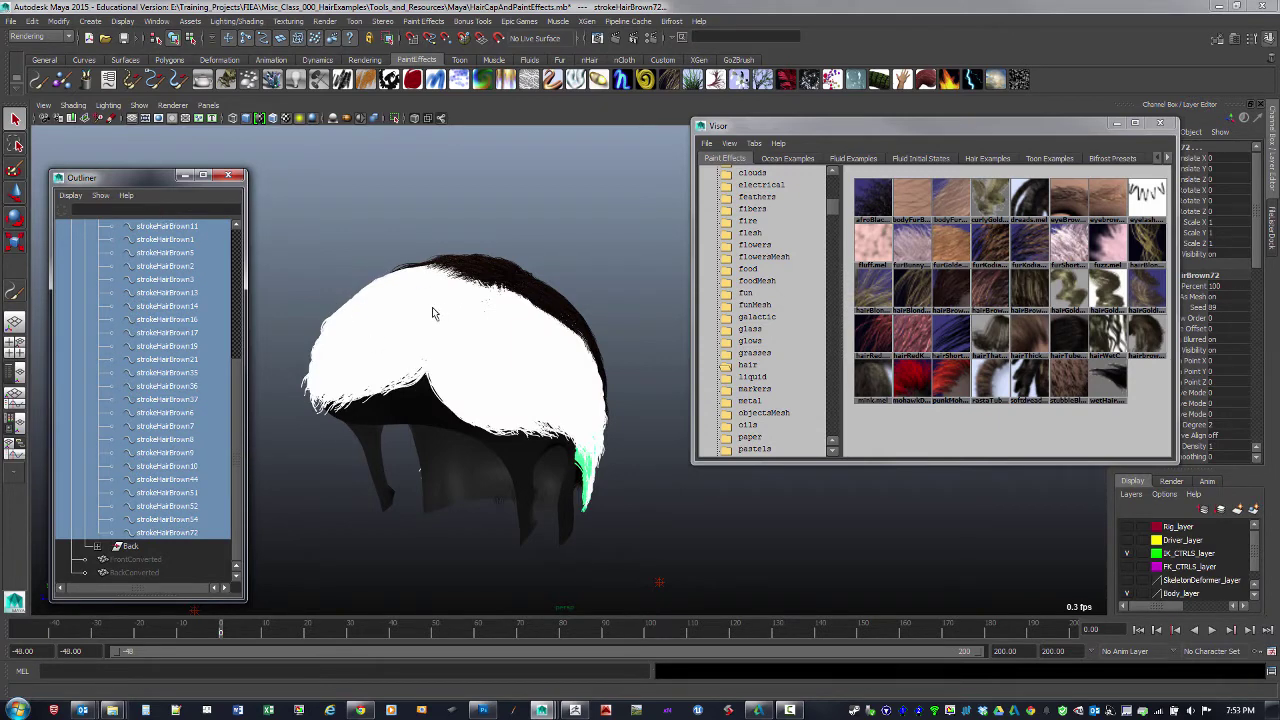
click(59, 21)
mouse_move(147, 223)
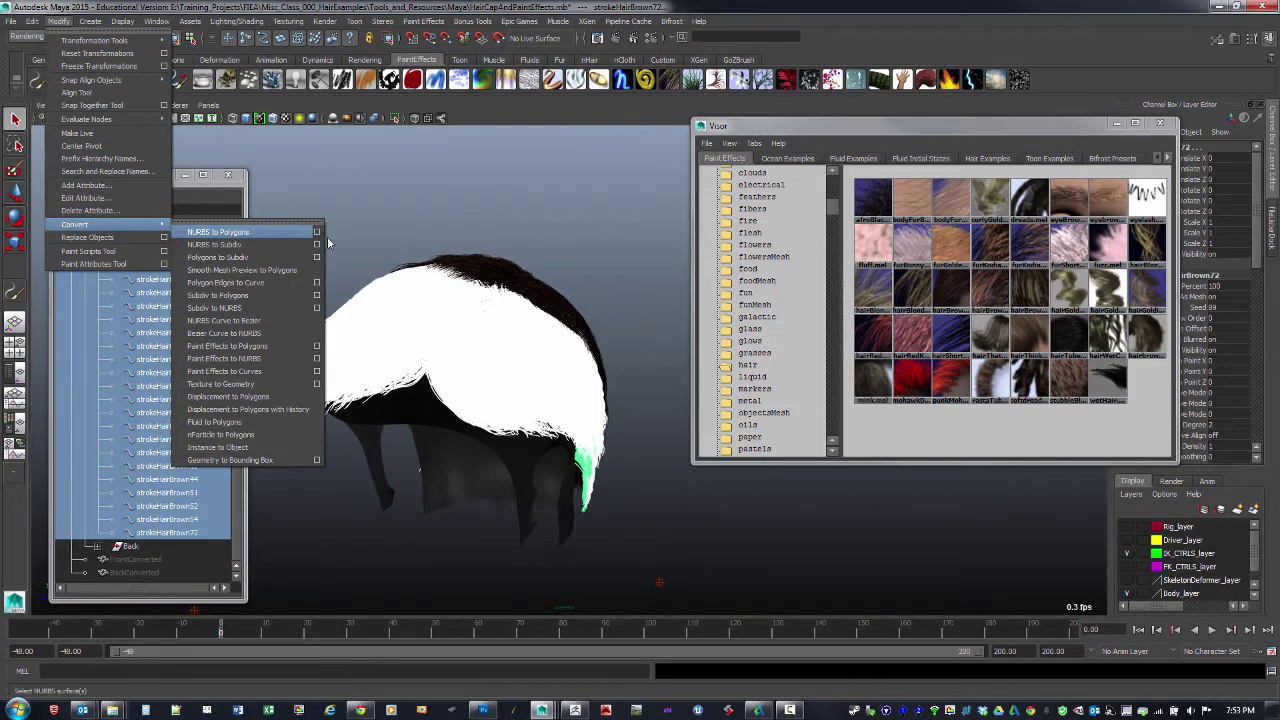
click(317, 347)
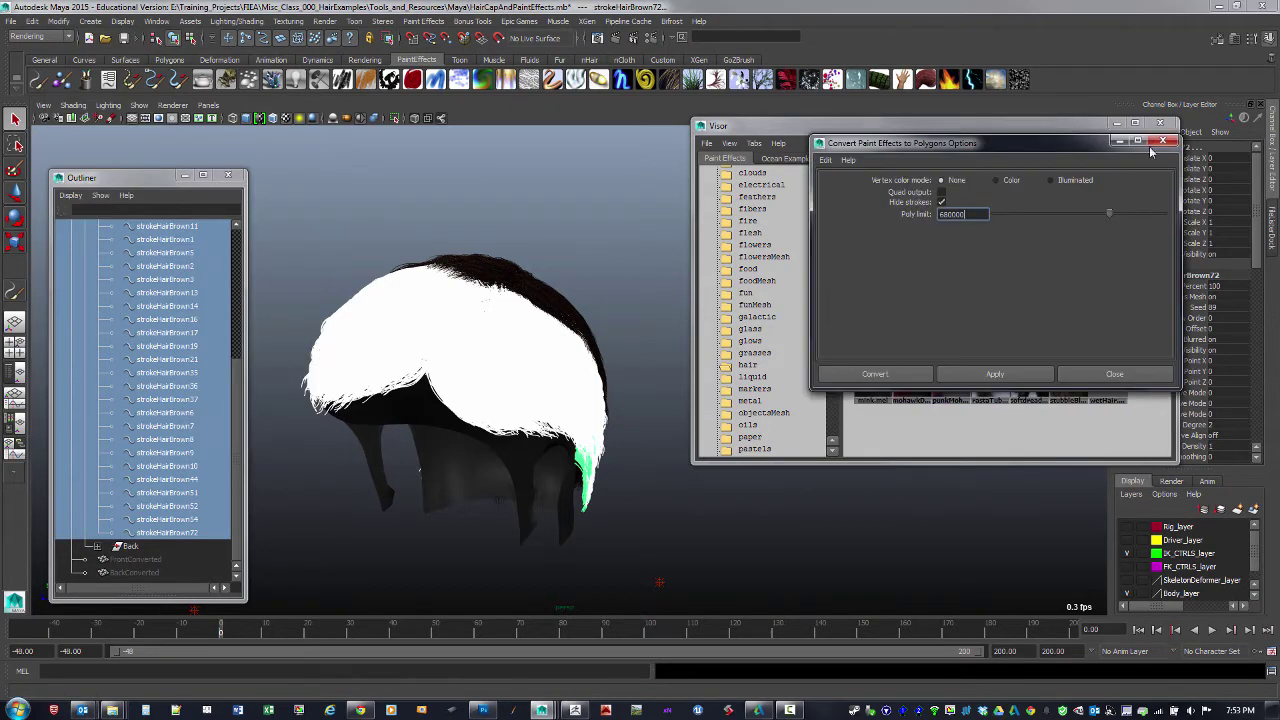
mouse_move(1060, 146)
mouse_down()
mouse_move(764, 293)
mouse_move(841, 310)
mouse_up()
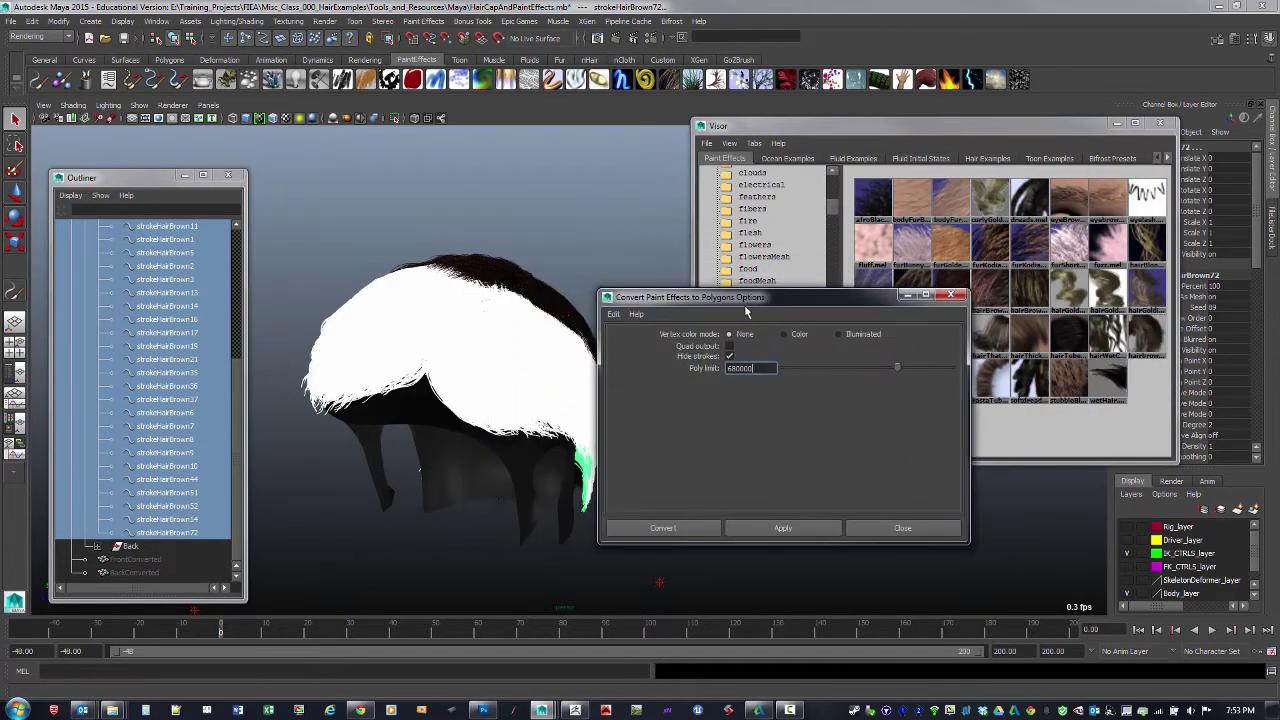
drag(744, 308, 800, 324)
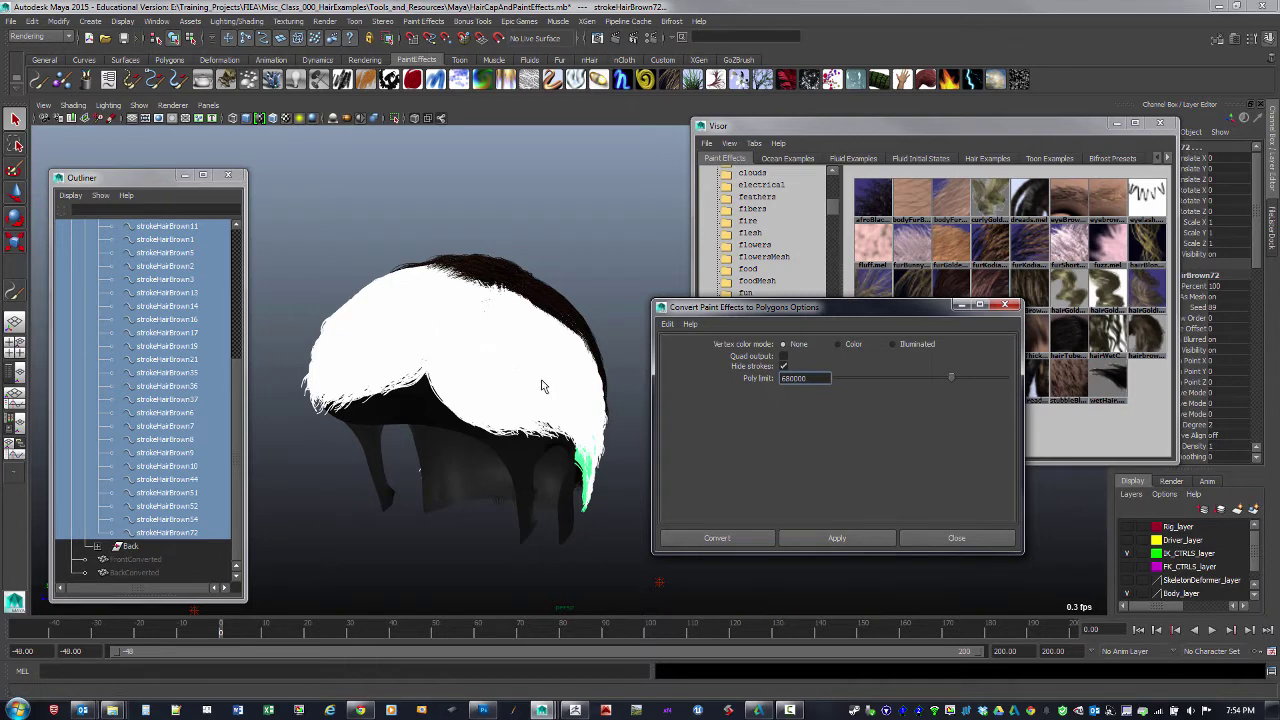
click(765, 540)
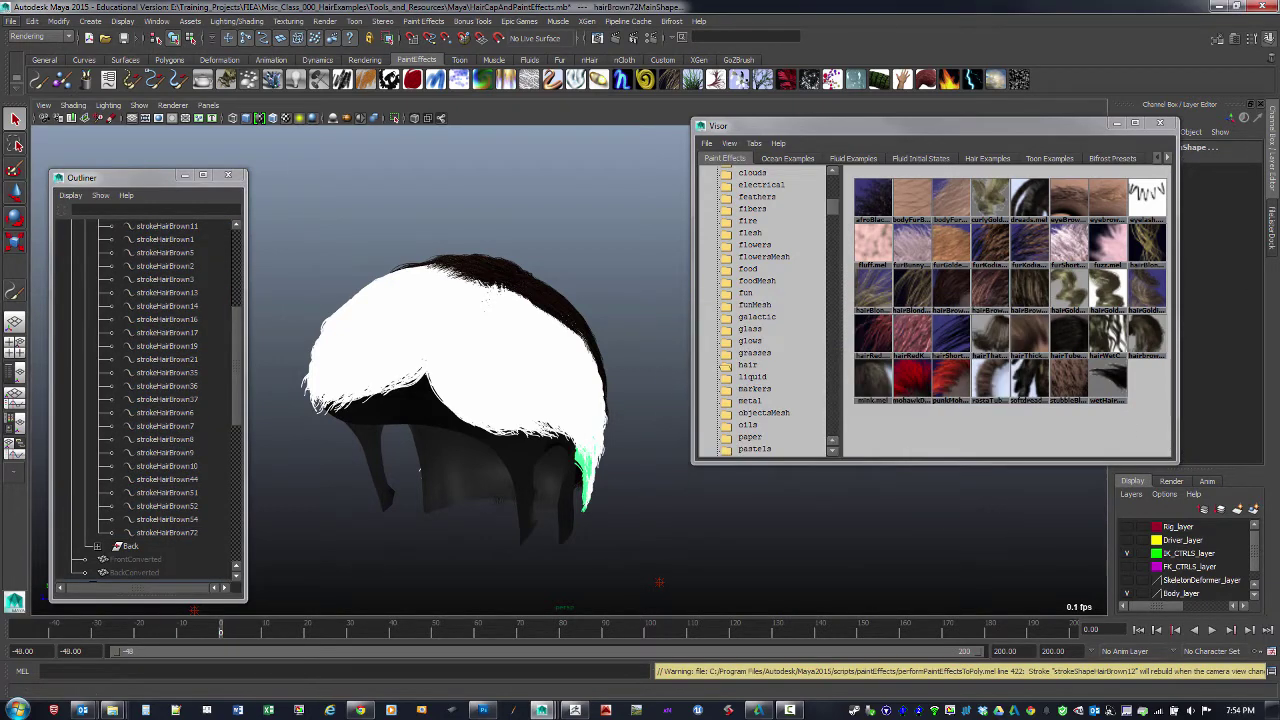
- Examine the converted hair by selecting hairBrown18MeshGroup and the source strokes strokeHairBrown4 through strokeHairBrown3
alt+drag(543, 438, 484, 449)
mouse_move(234, 387)
mouse_down()
mouse_move(250, 440)
mouse_move(250, 537)
mouse_up()
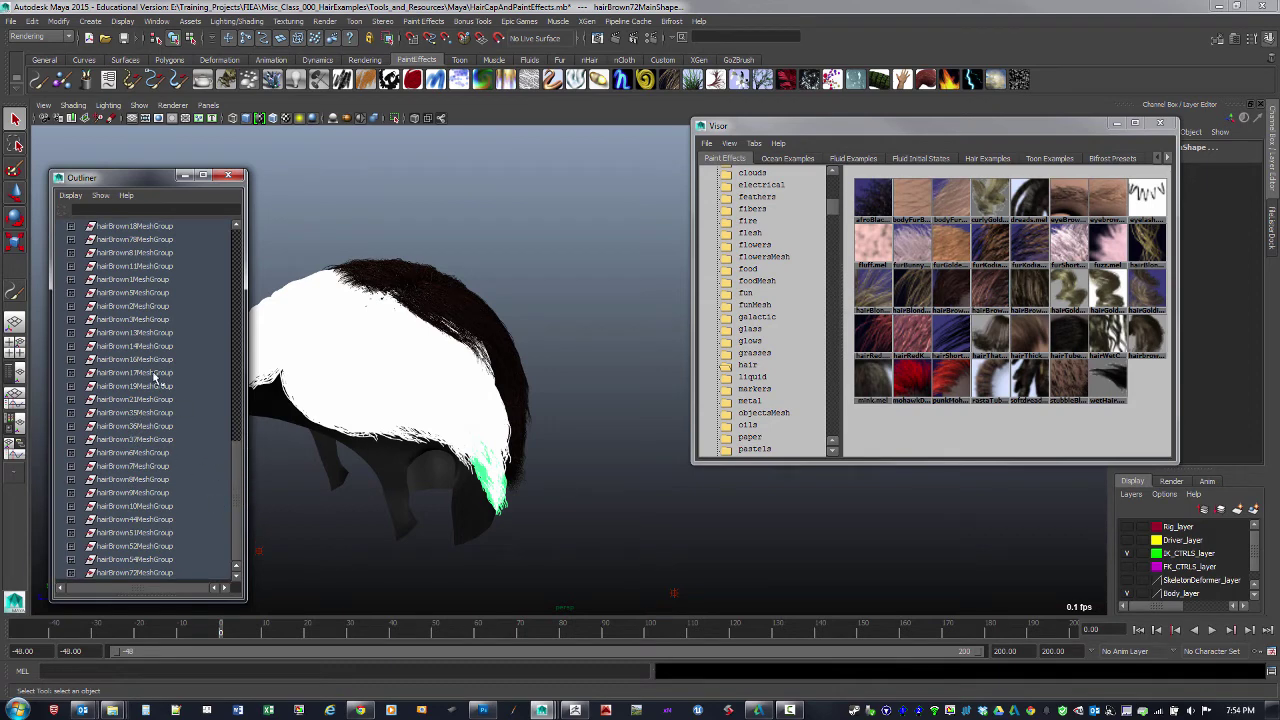
click(155, 228)
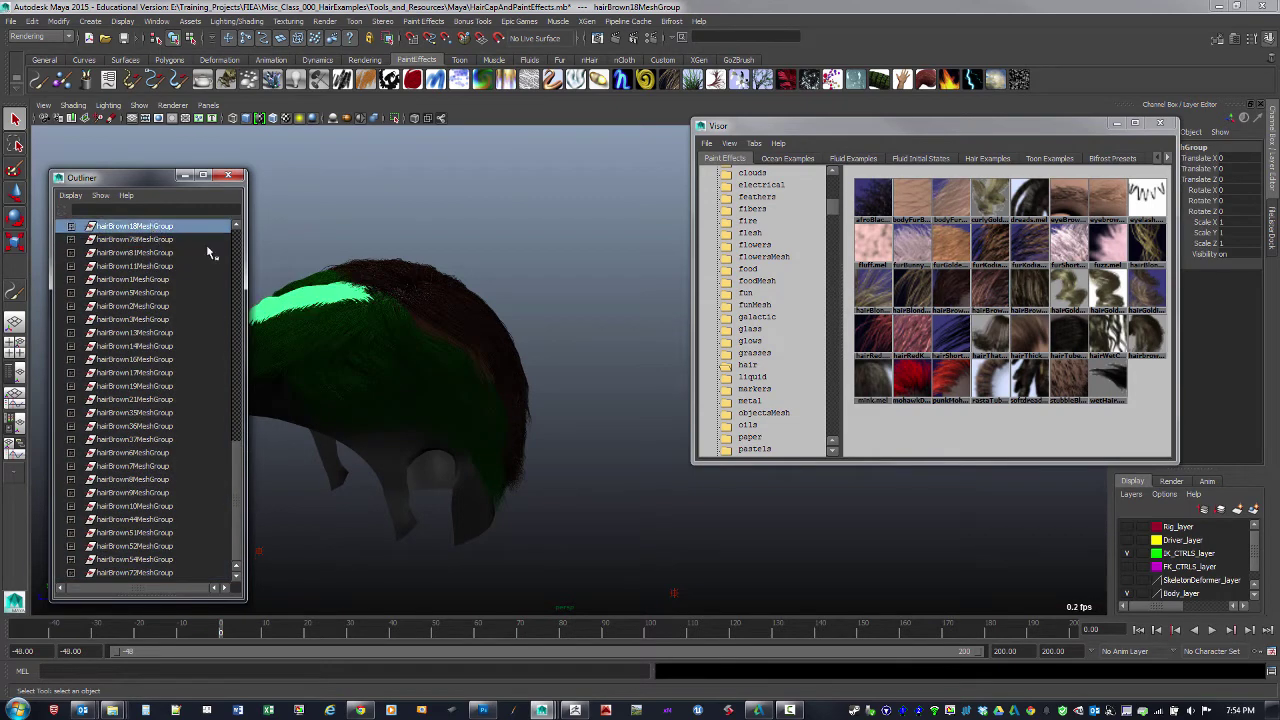
mouse_move(471, 346)
alt+mouse_down()
mouse_move(426, 346)
mouse_move(365, 375)
alt+mouse_up()
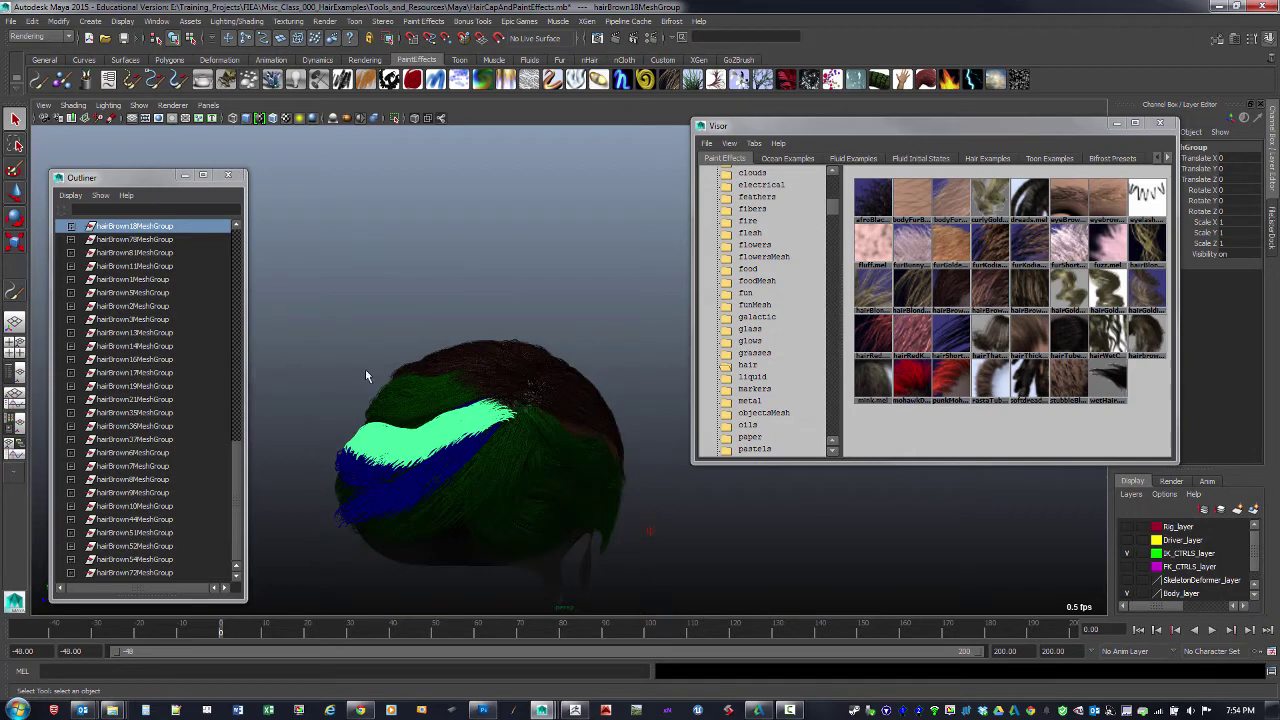
scroll(235, 420, up, 5)
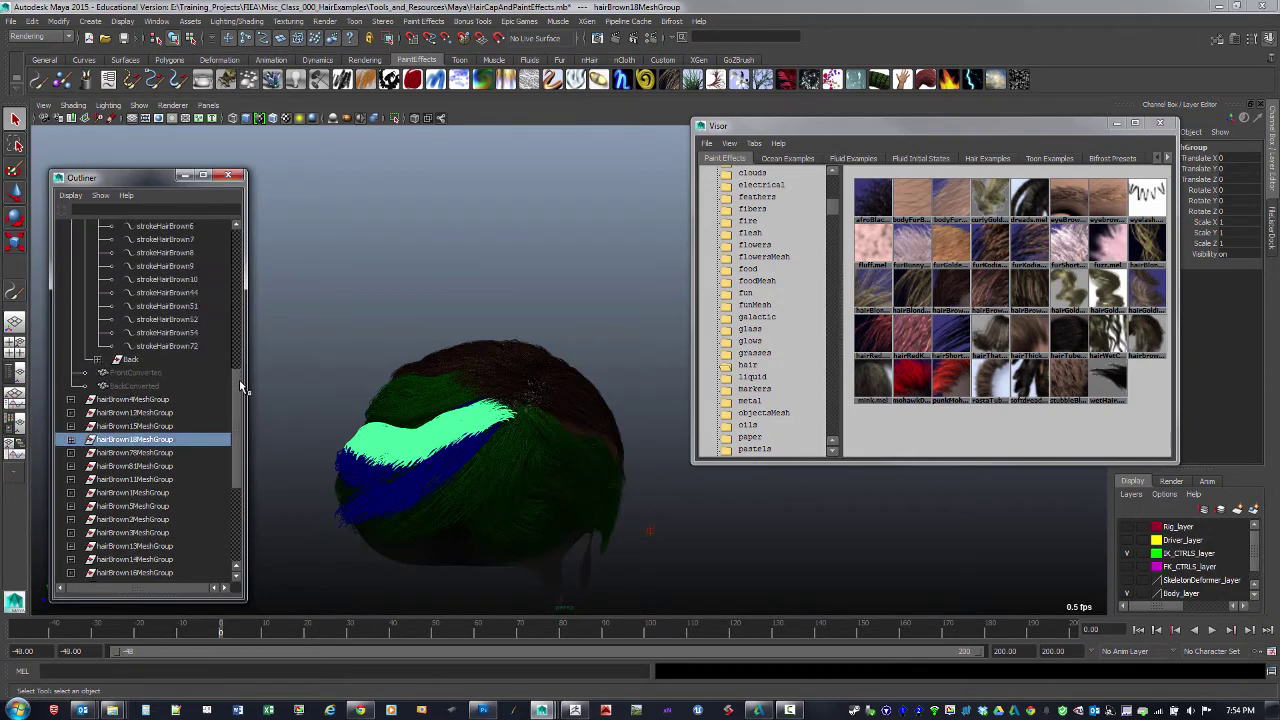
drag(237, 391, 216, 252)
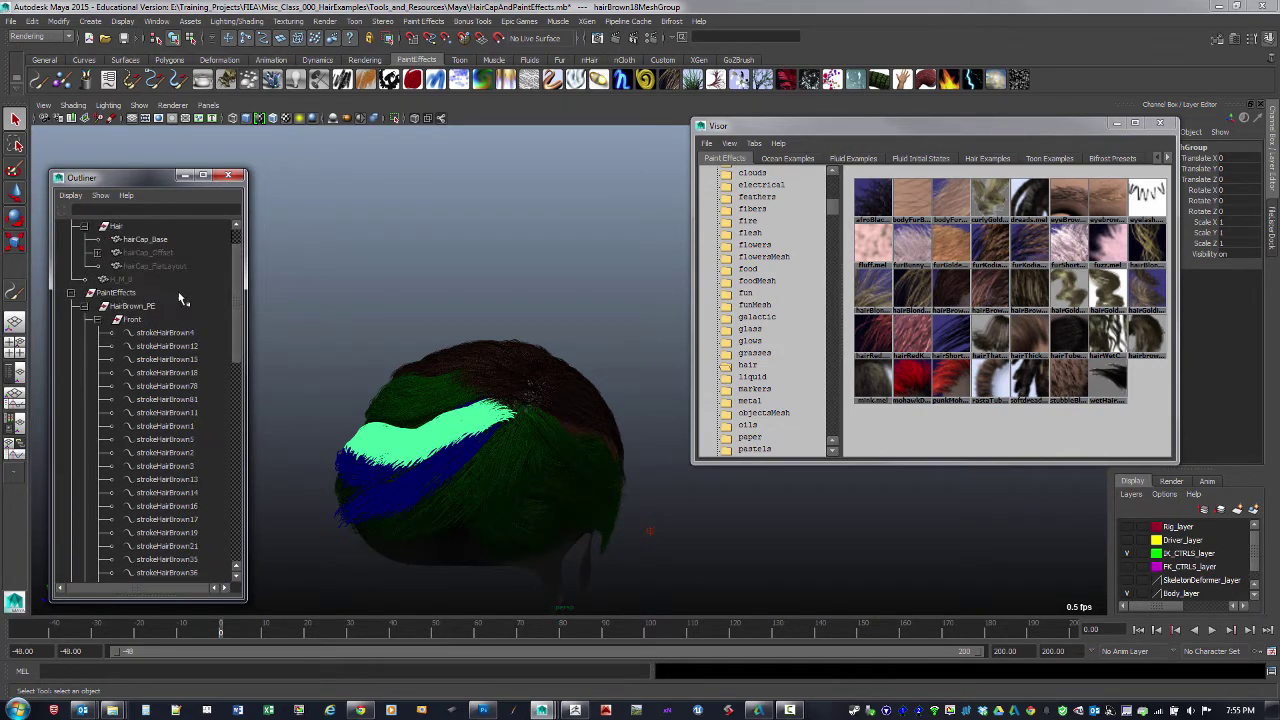
click(145, 333)
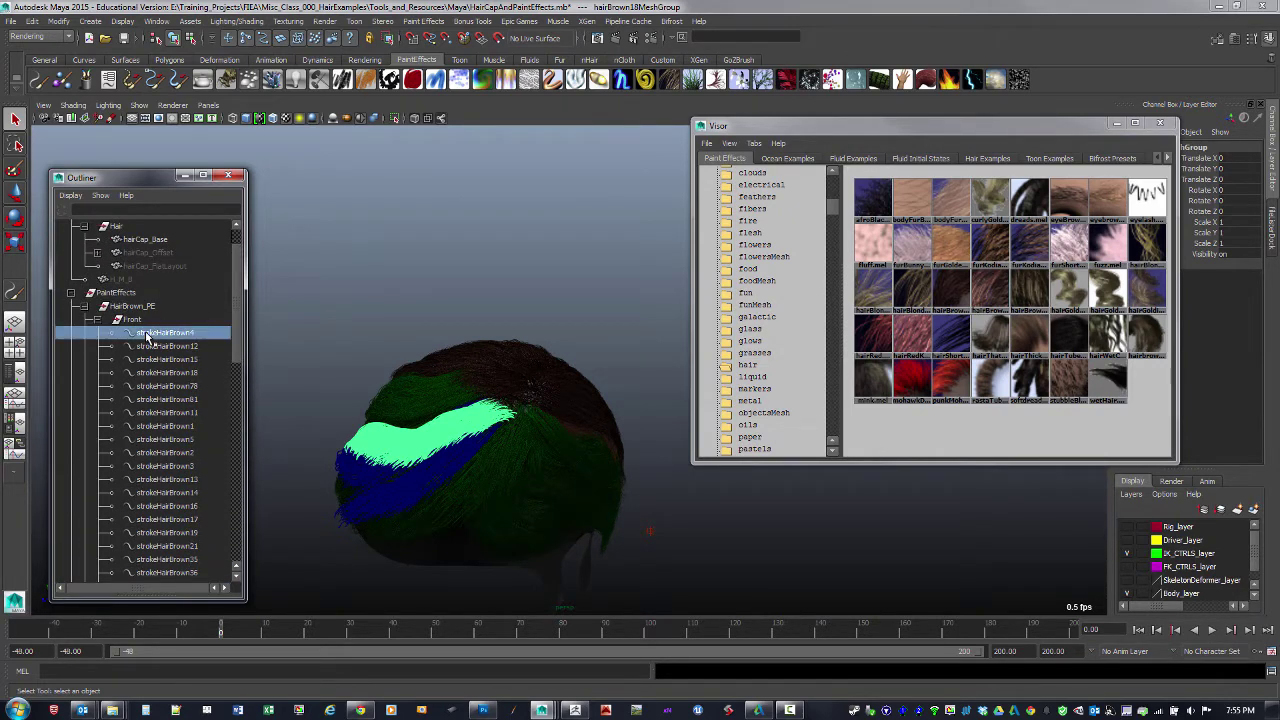
shift+click(177, 466)
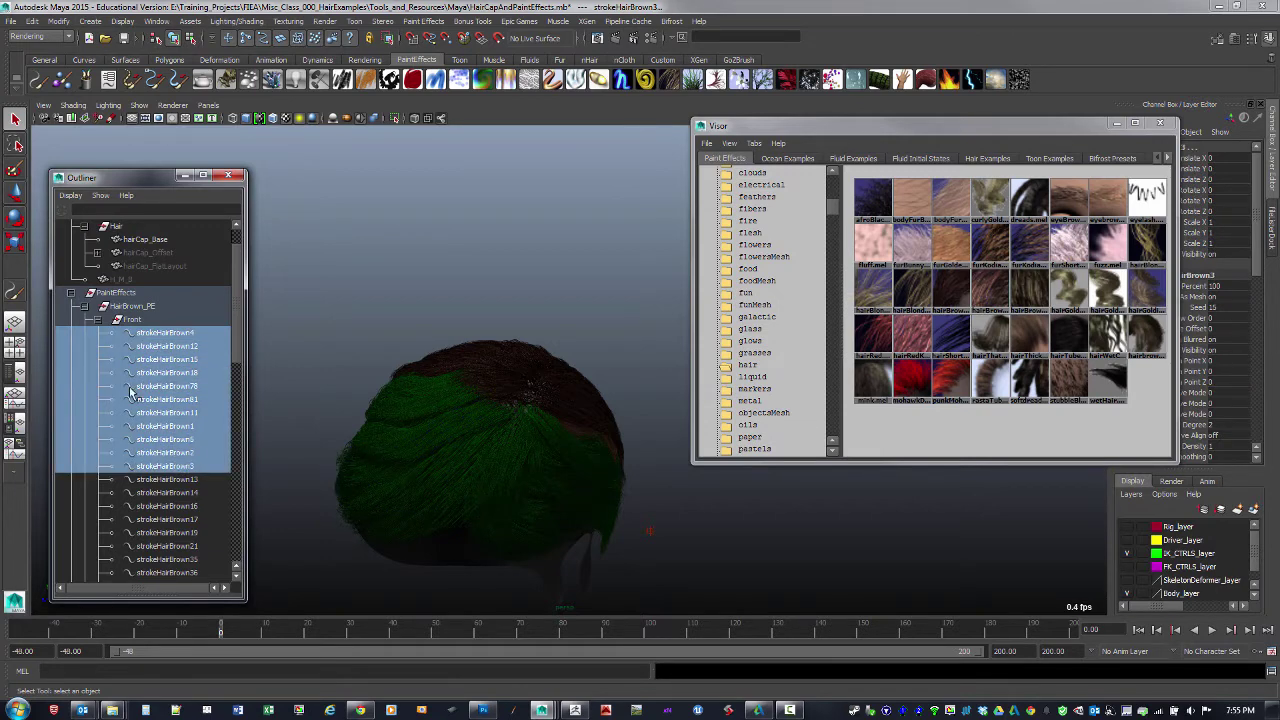
- Collapse the Front group and convert all Back strokes, strokeHairBrown80 through strokeHairBrown20, to polygons
click(97, 319)
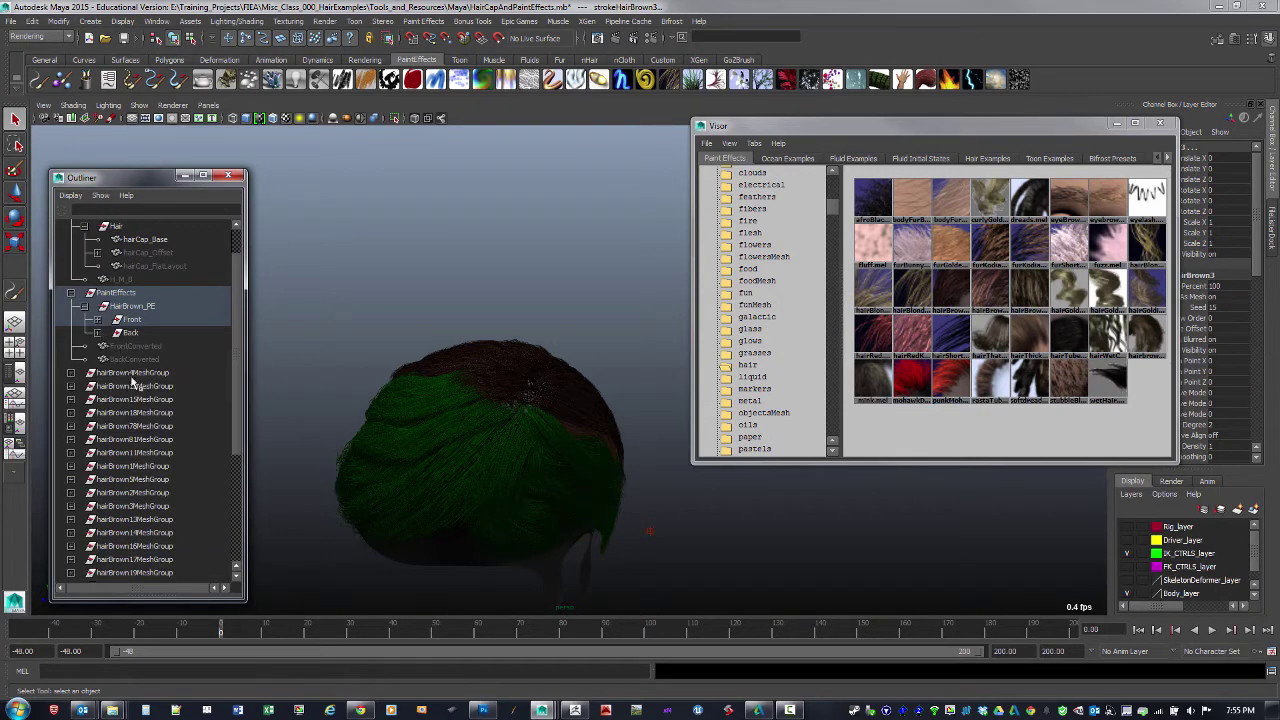
click(97, 332)
click(160, 346)
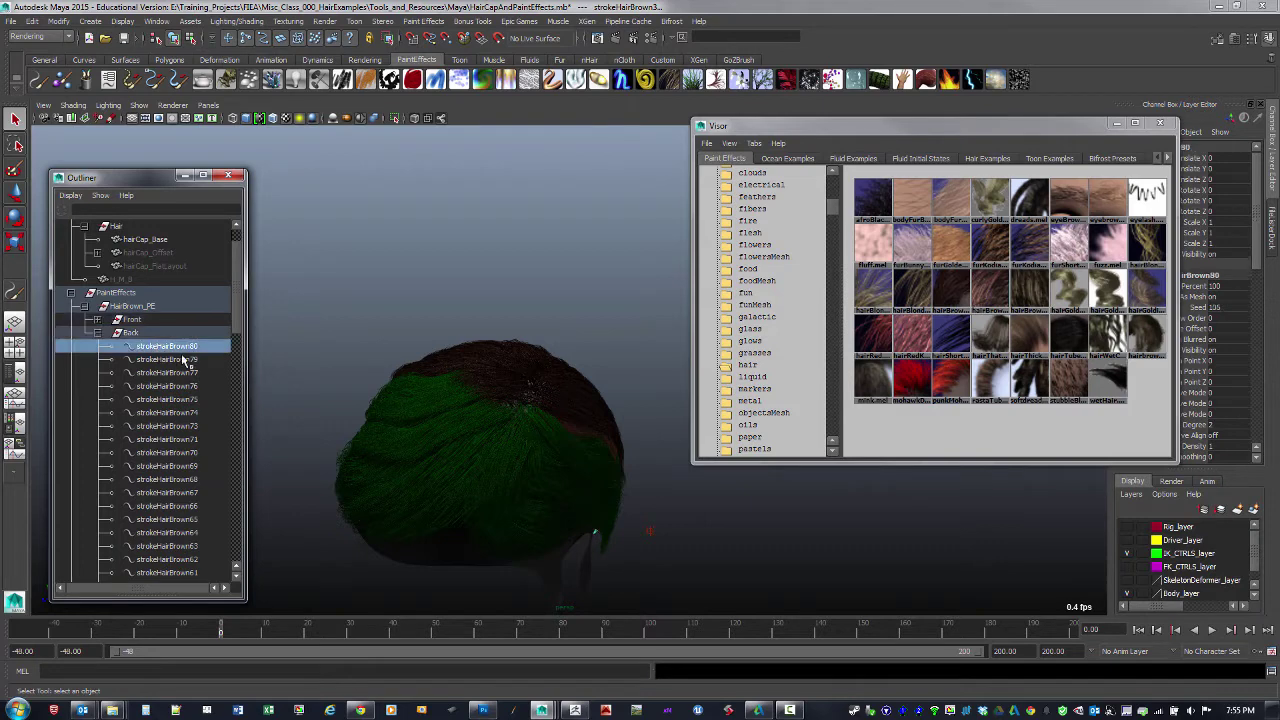
scroll(170, 380, down, 15)
shift+click(186, 360)
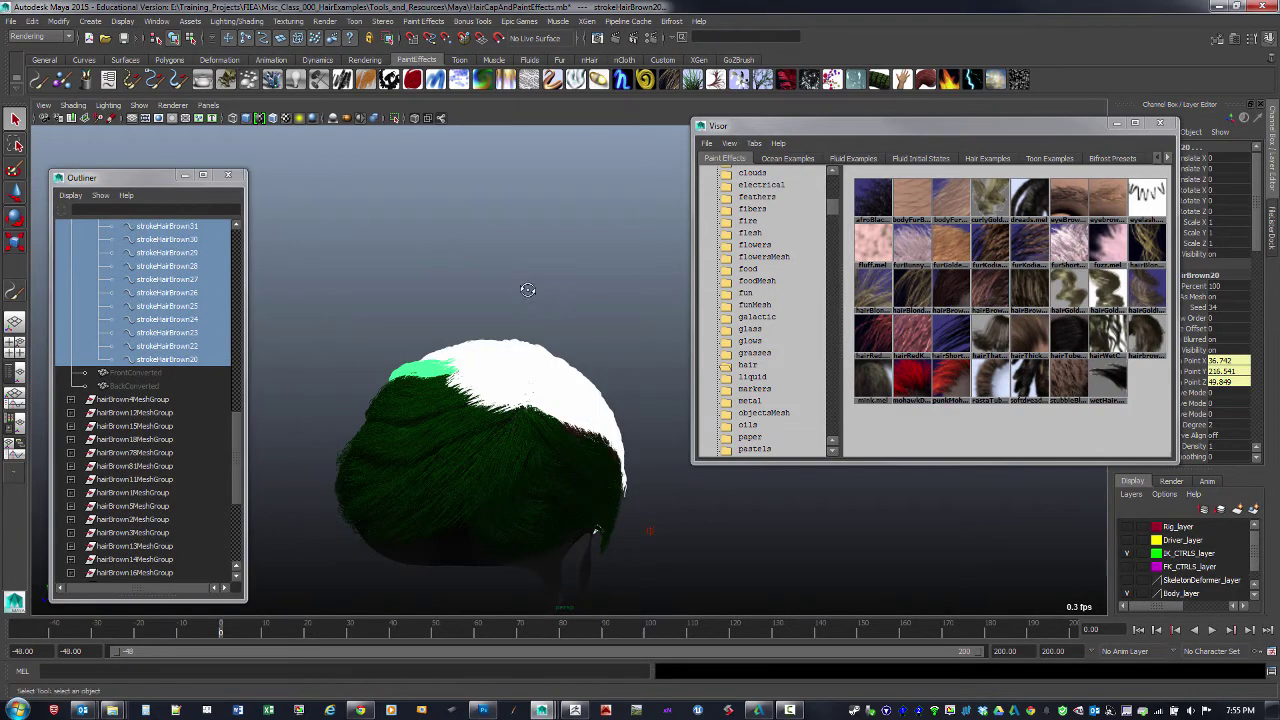
alt+drag(435, 285, 490, 286)
click(58, 21)
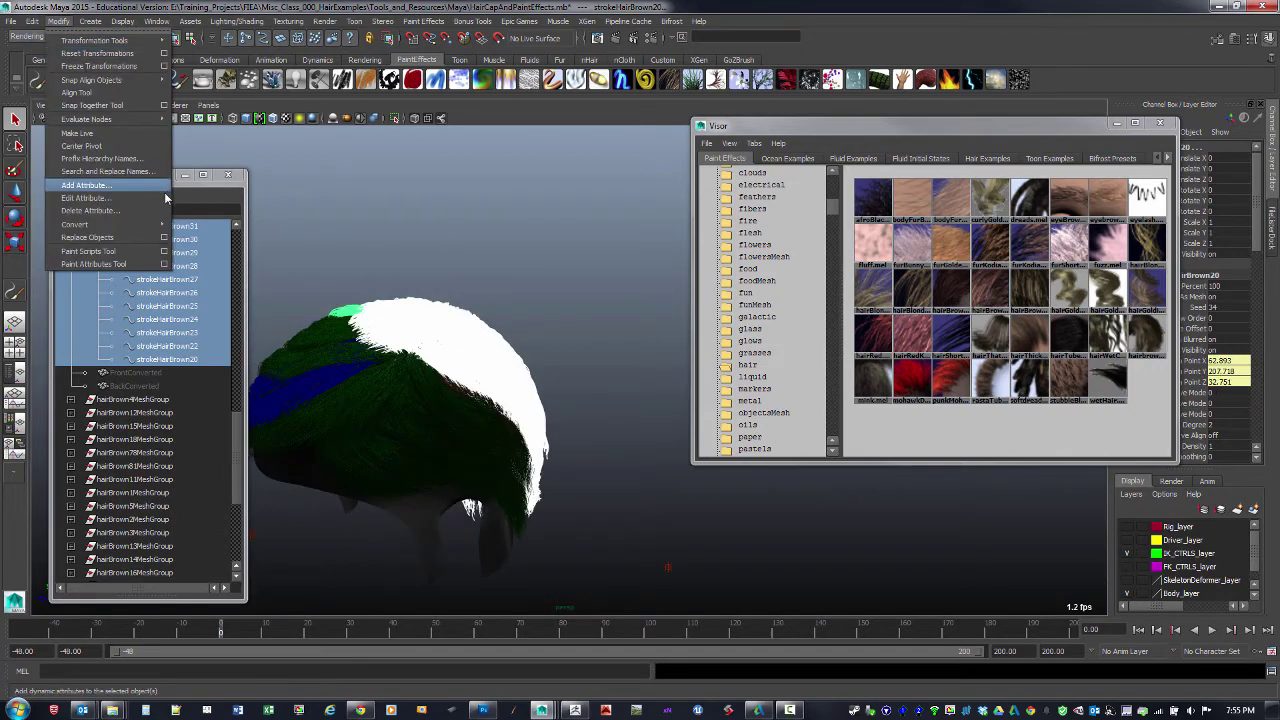
mouse_move(148, 231)
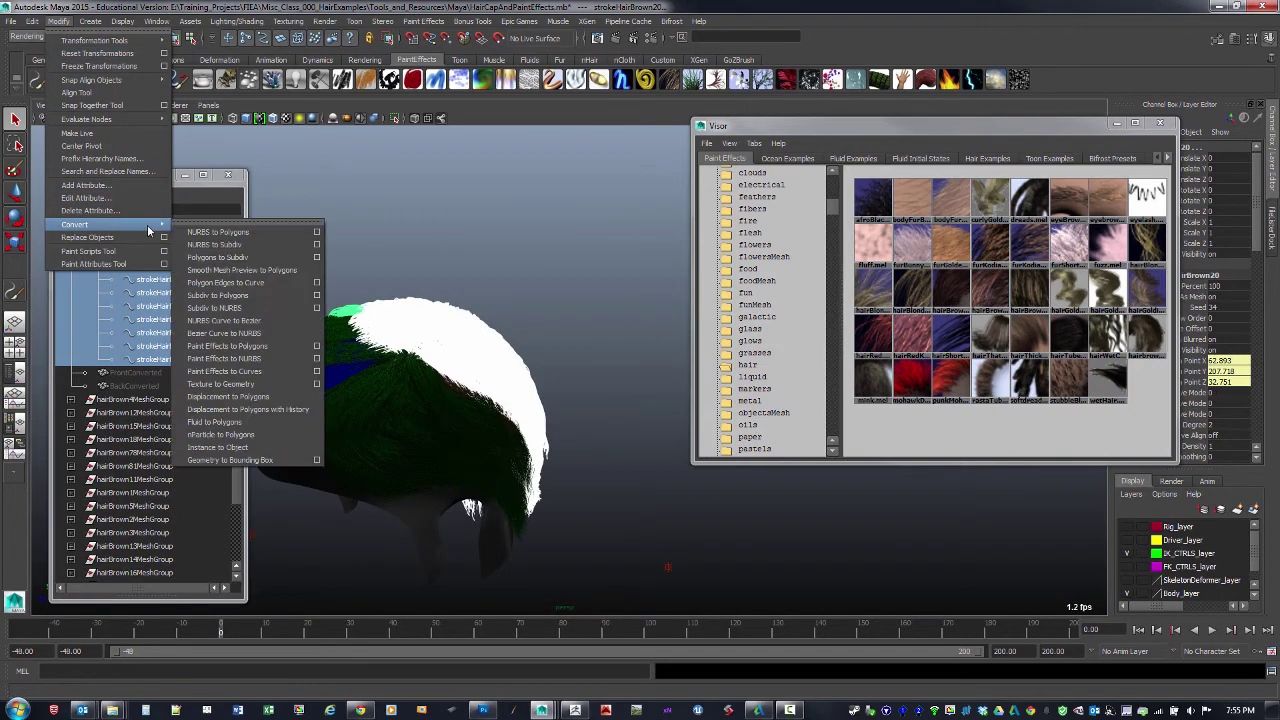
click(270, 346)
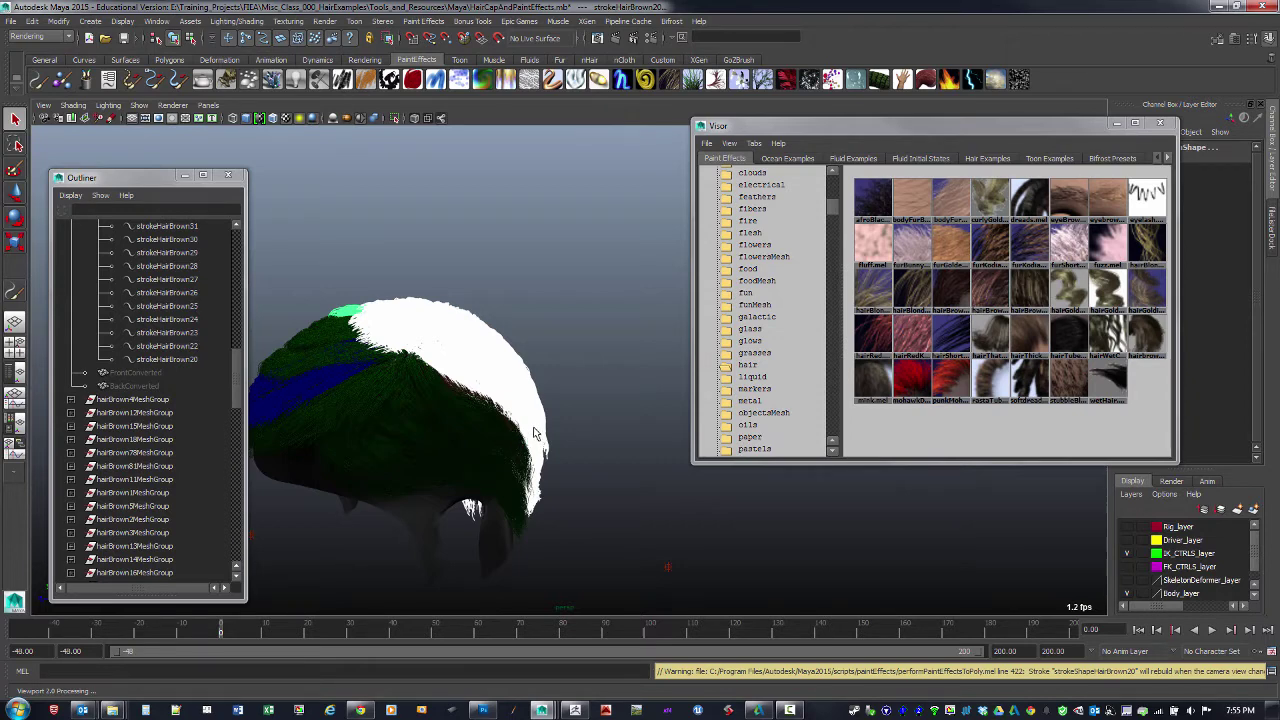
- Collapse the Back group and hide both the Front and Back stroke groups
drag(237, 367, 226, 250)
click(98, 359)
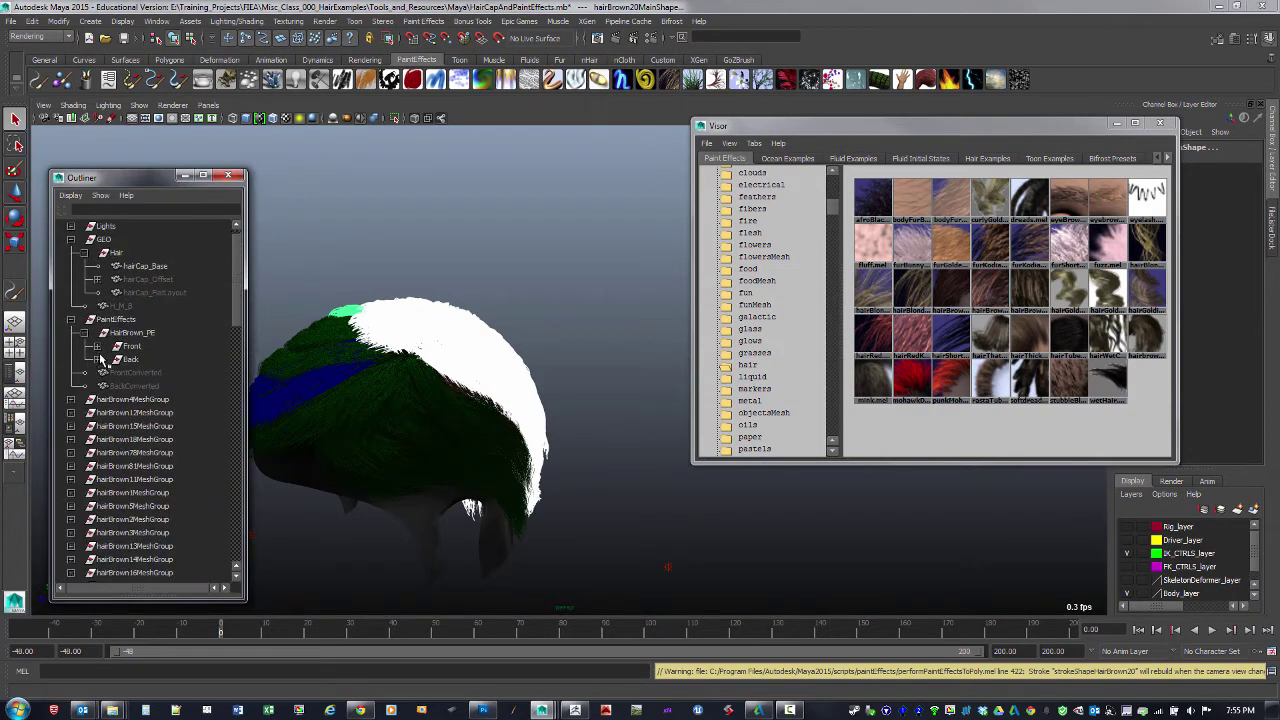
click(131, 346)
ctrl+click(131, 359)
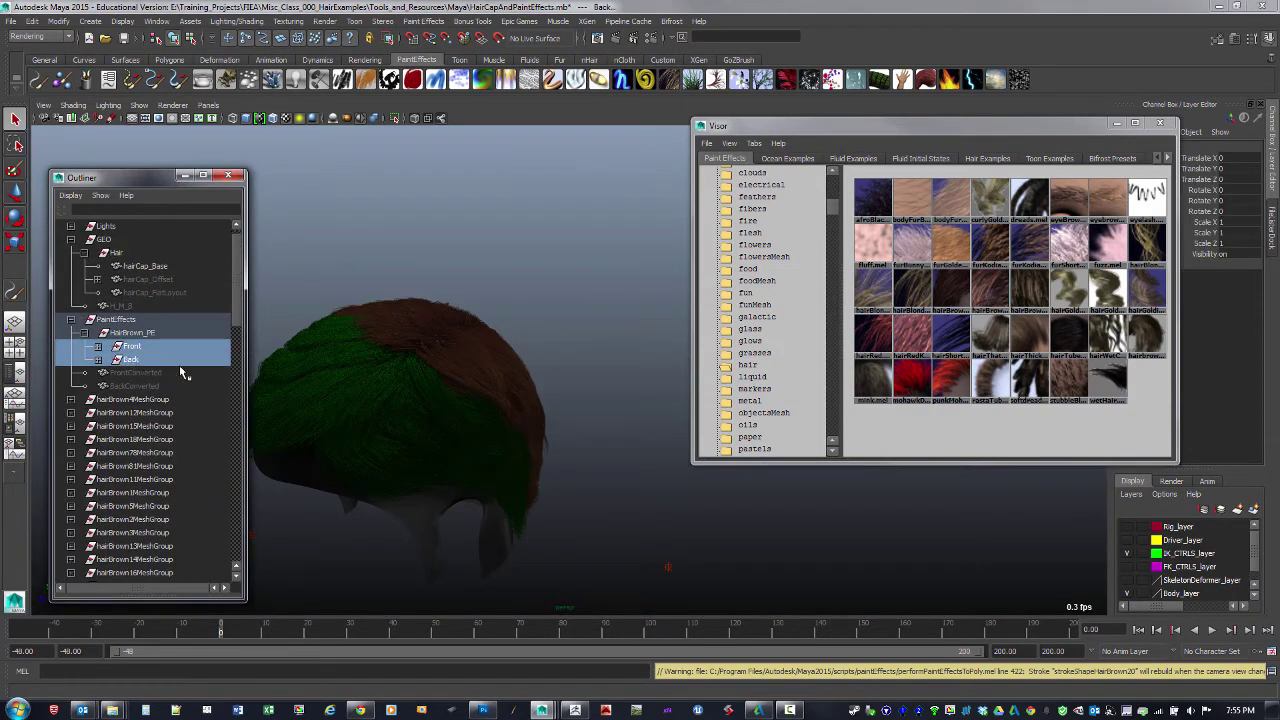
key(ctrl+h)
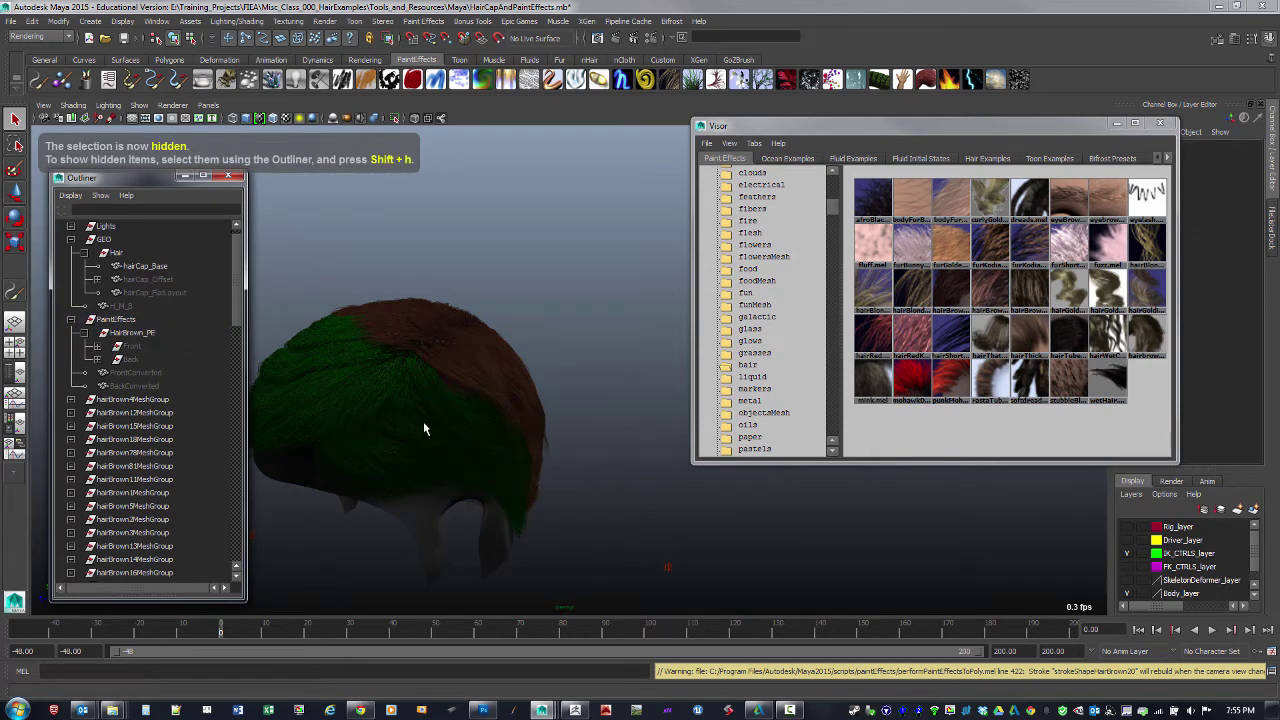
- Assign the existing hairBrown10Shader material to all converted mesh groups, from hairBrown4MeshGroup through hairBrown20MeshGroup
alt+drag(451, 429, 344, 432)
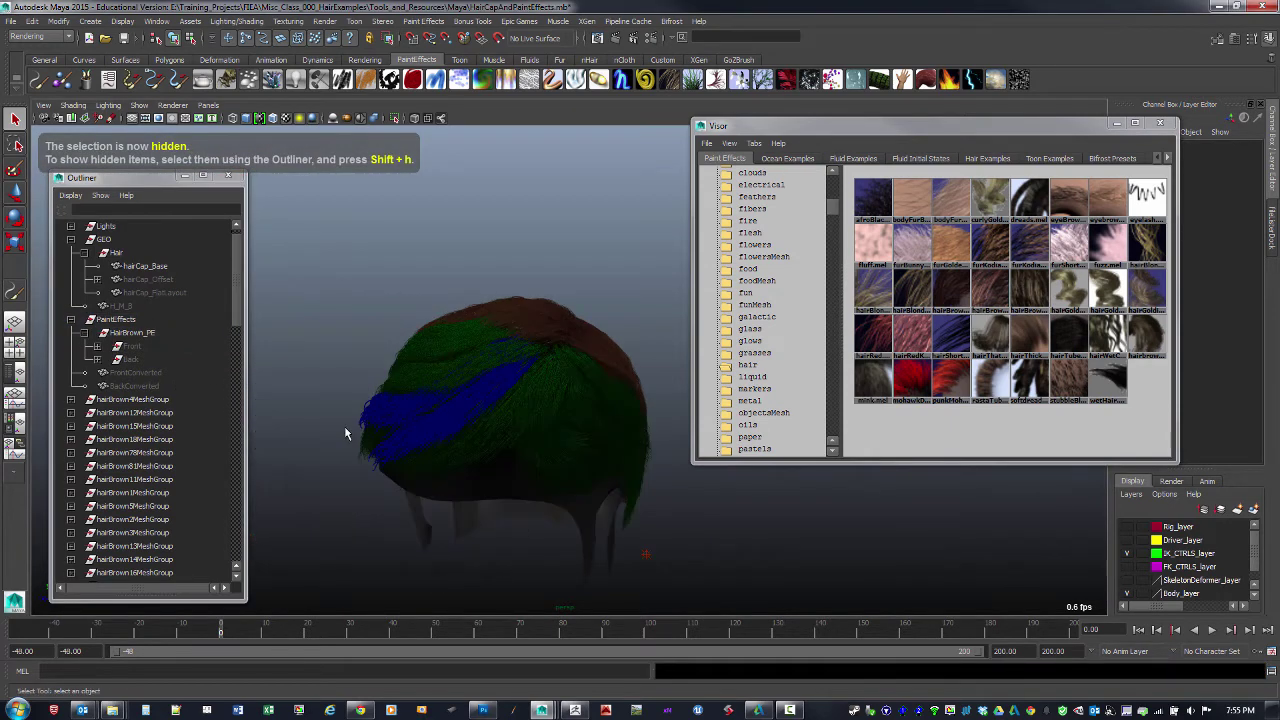
click(160, 401)
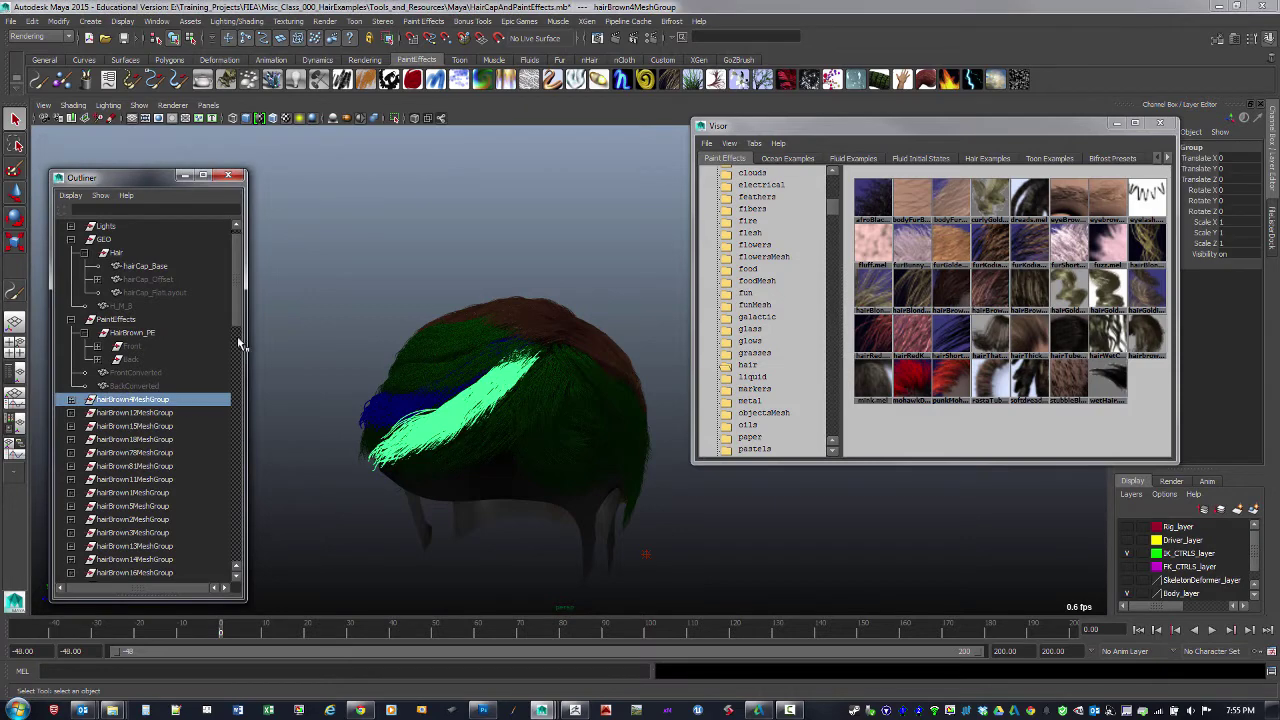
drag(236, 305, 248, 557)
shift+click(157, 576)
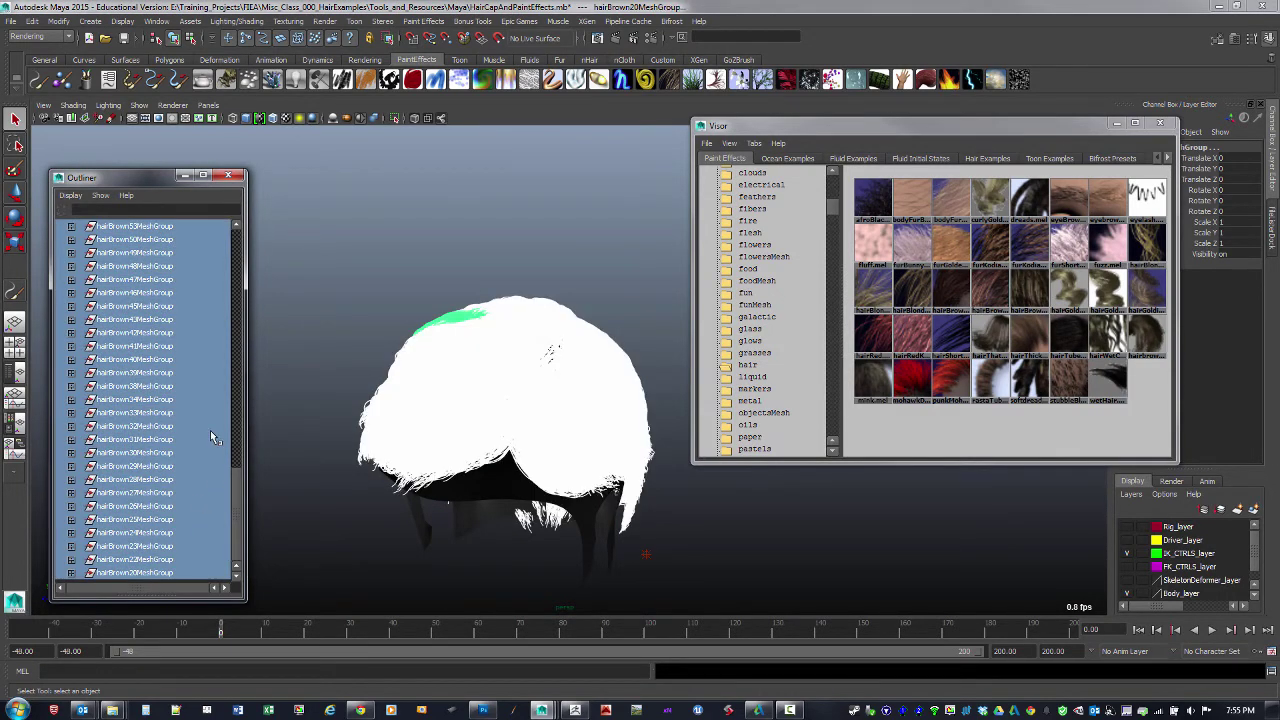
click(157, 21)
mouse_move(230, 55)
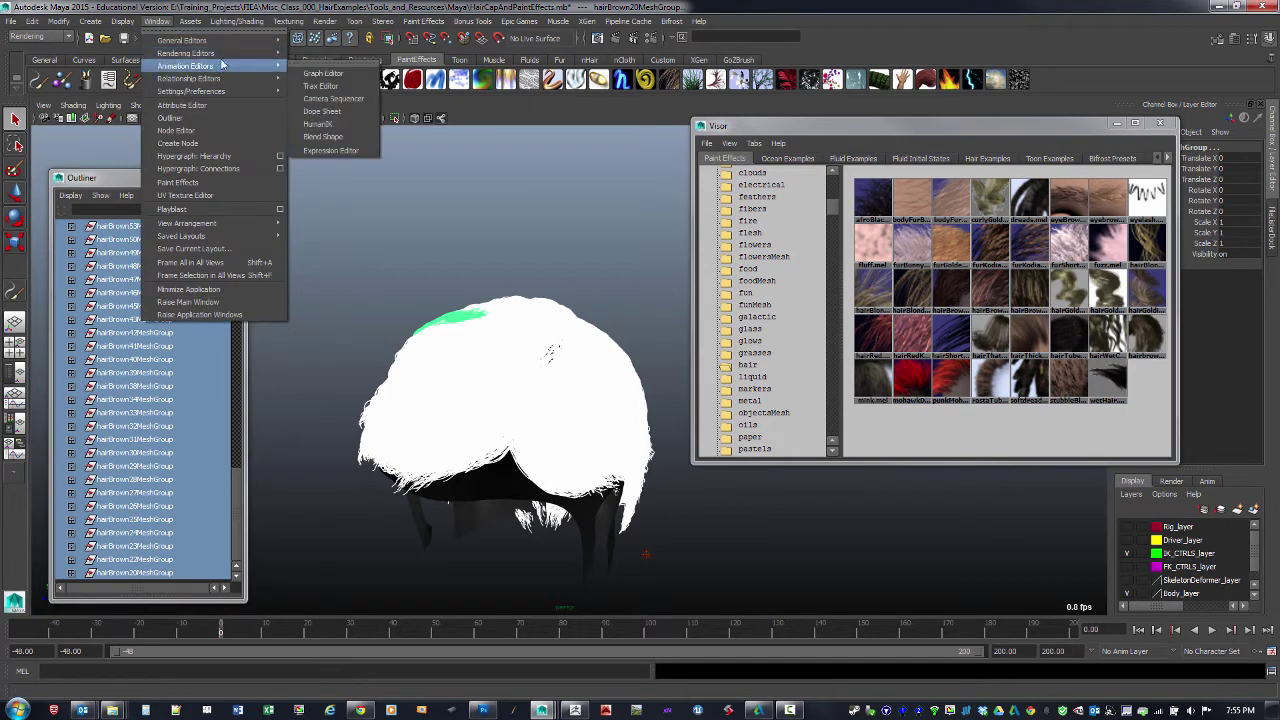
click(361, 88)
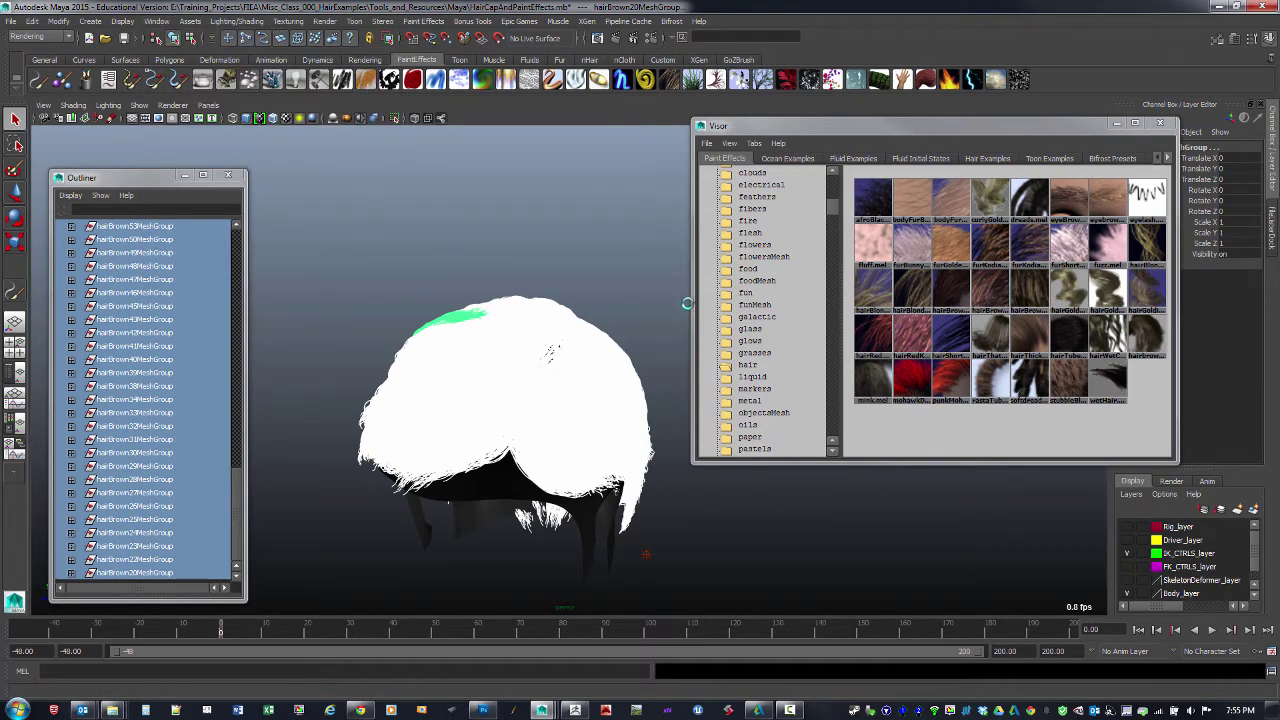
drag(633, 352, 762, 164)
mouse_move(904, 254)
mouse_down()
mouse_move(906, 342)
mouse_move(907, 246)
mouse_up()
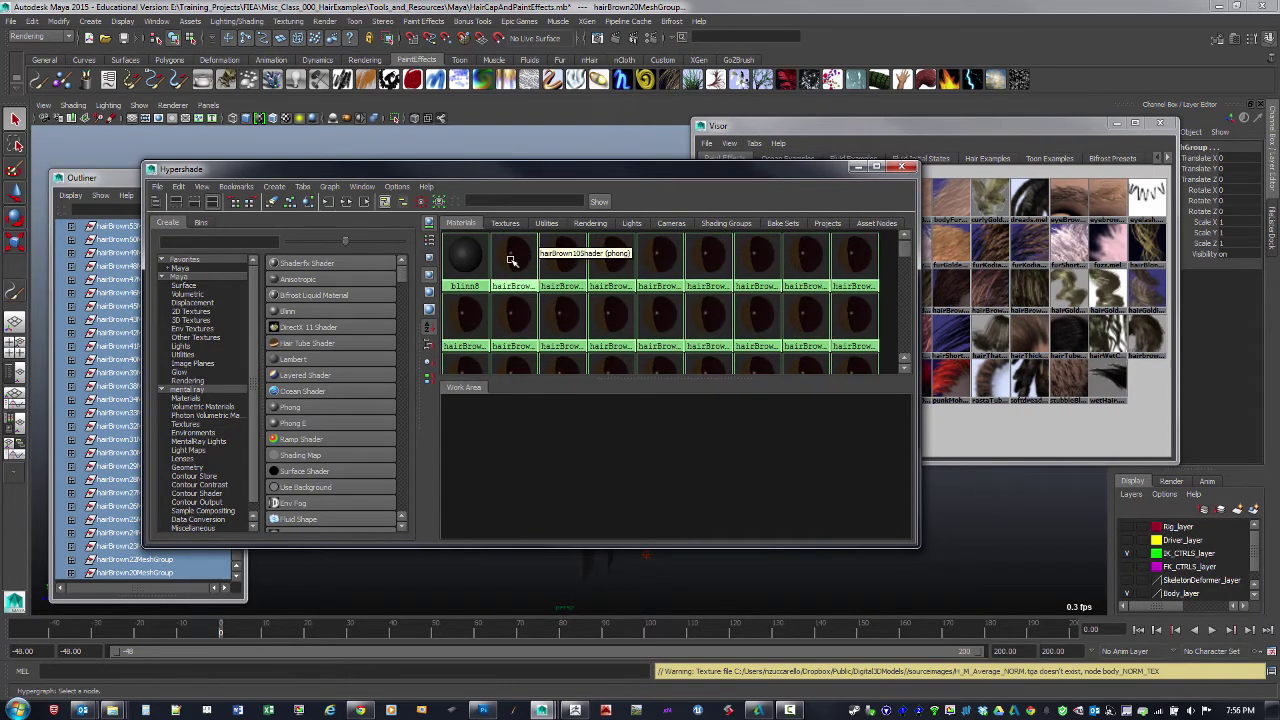
right_drag(511, 262, 514, 207)
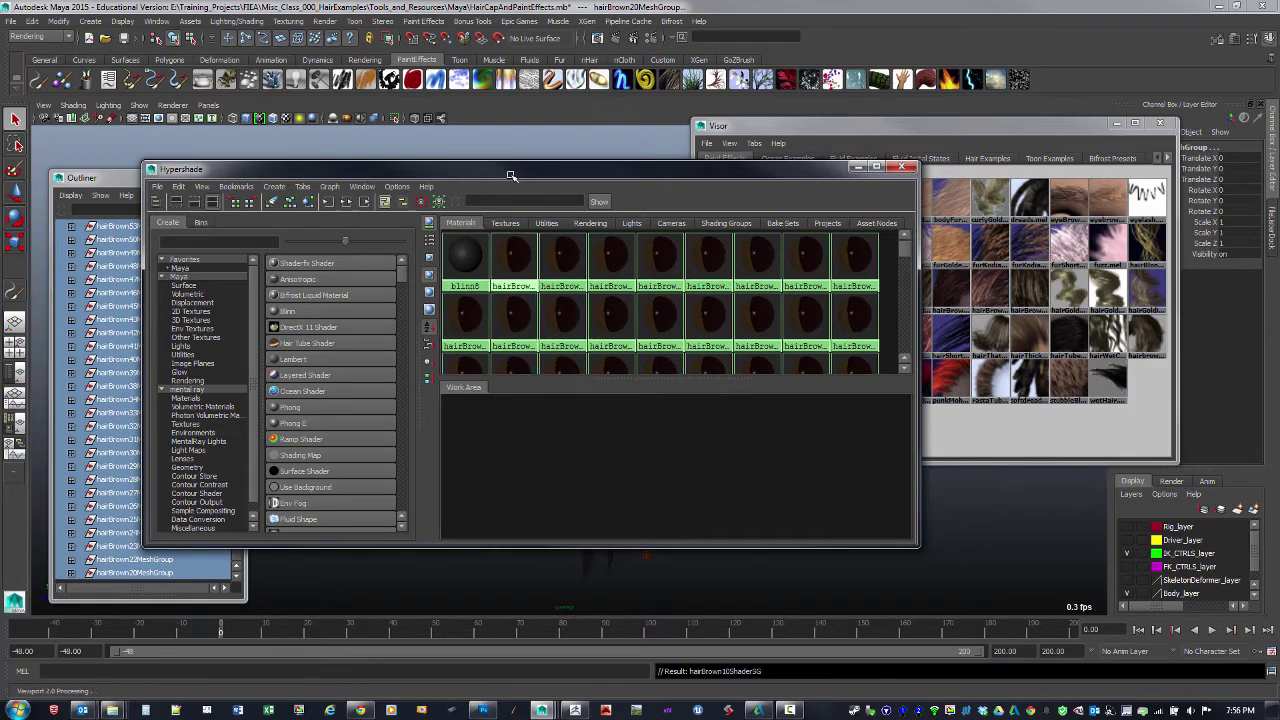
drag(502, 171, 657, 427)
click(545, 264)
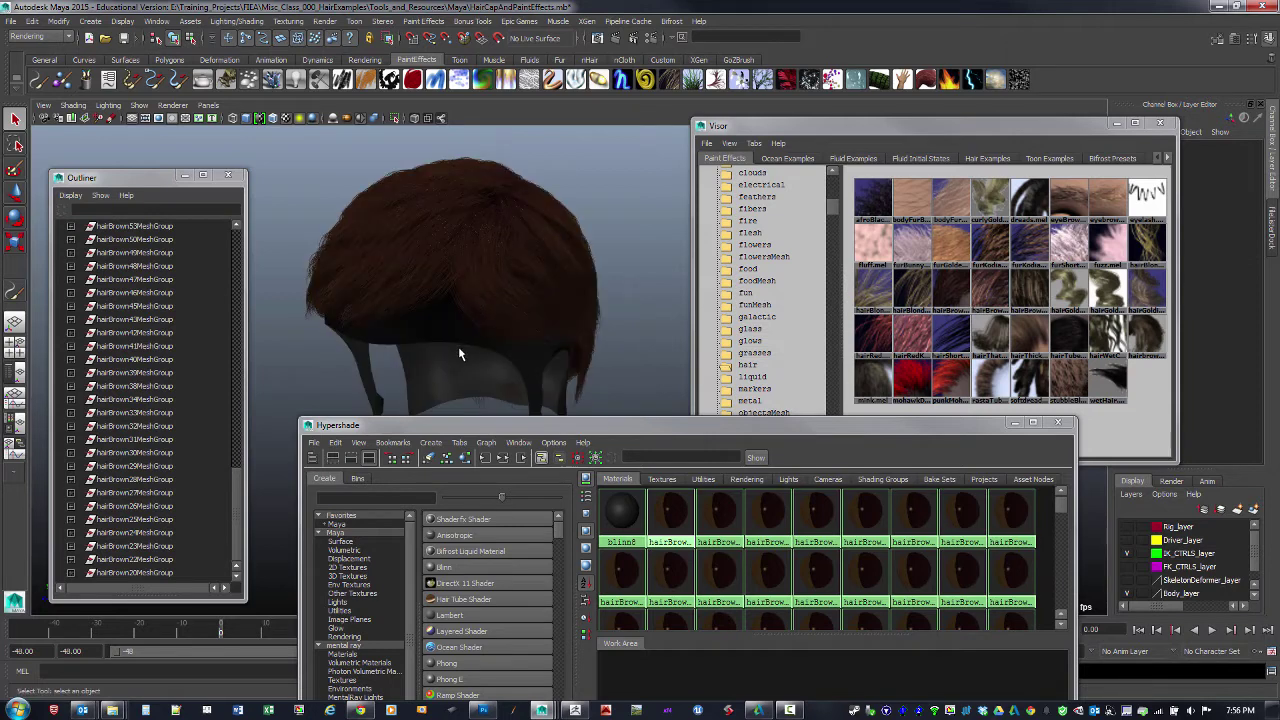
- Delete all the redundant hairBrown shaders from the Hypershade, keeping only hairBrown10Shader
alt+drag(543, 363, 466, 357)
drag(738, 430, 722, 290)
drag(1012, 418, 686, 498)
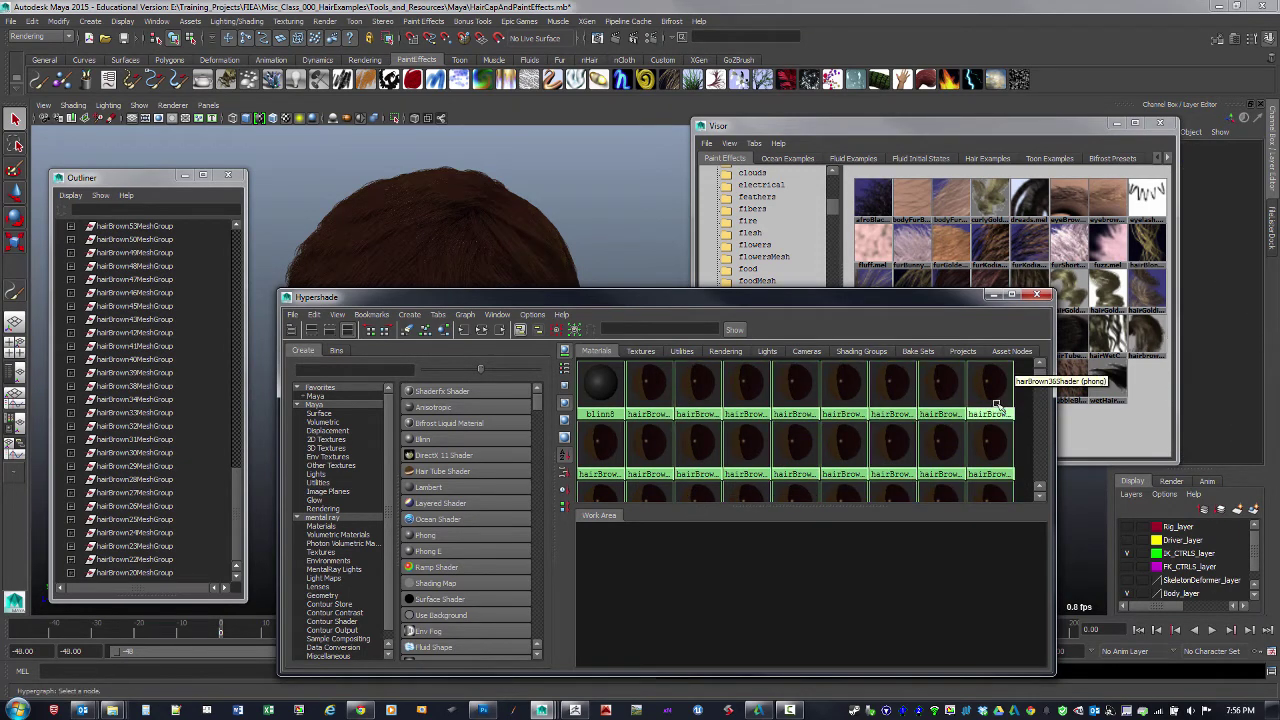
drag(1025, 387, 695, 502)
key(Delete)
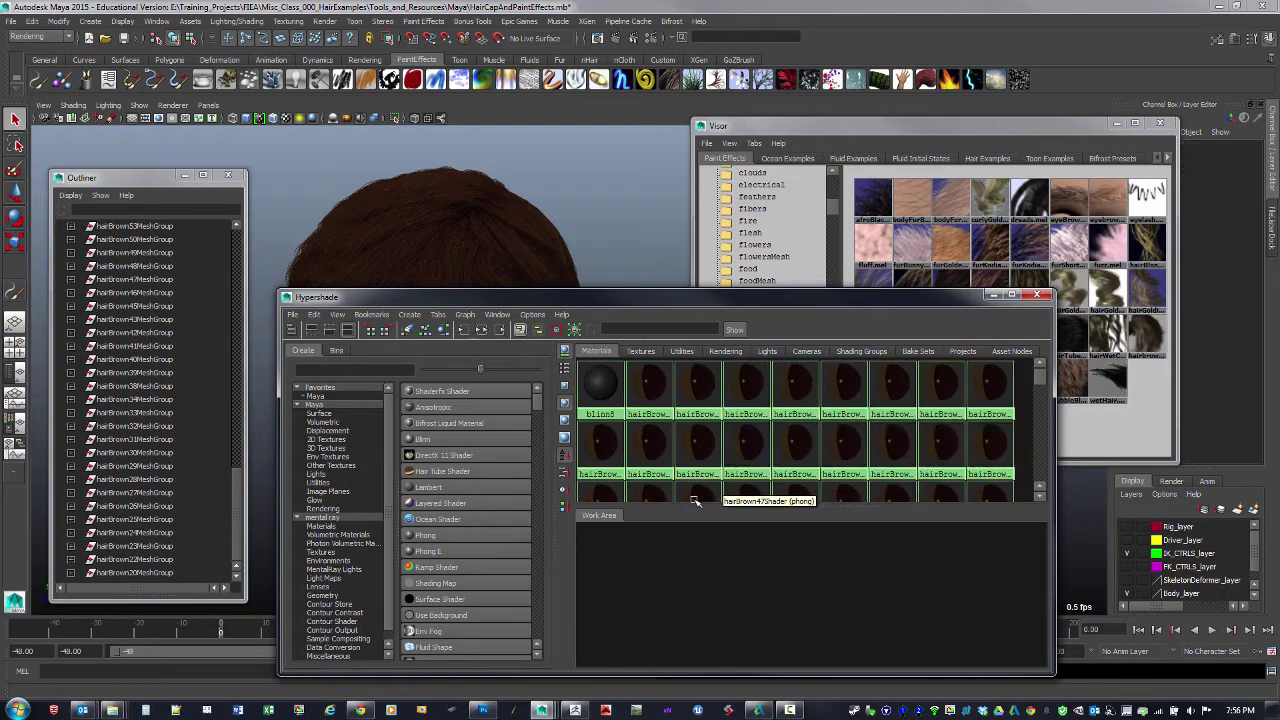
drag(727, 484, 685, 495)
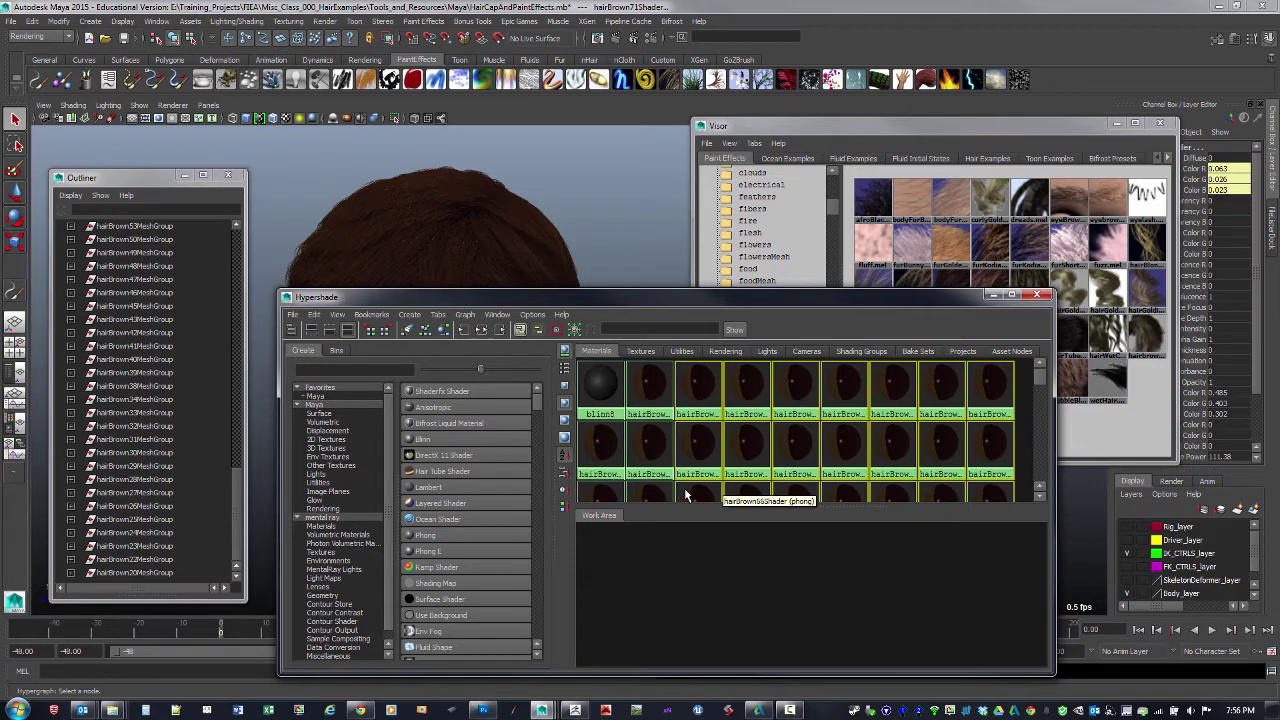
key(Delete)
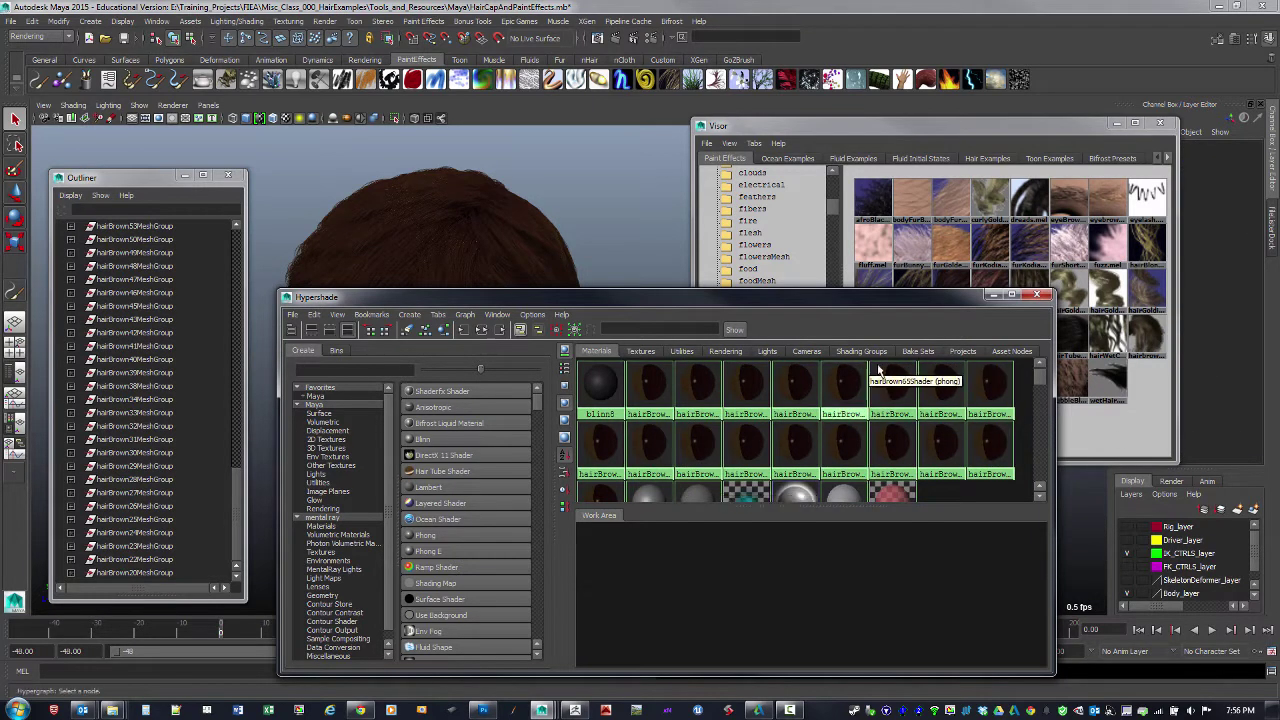
drag(1026, 393, 697, 458)
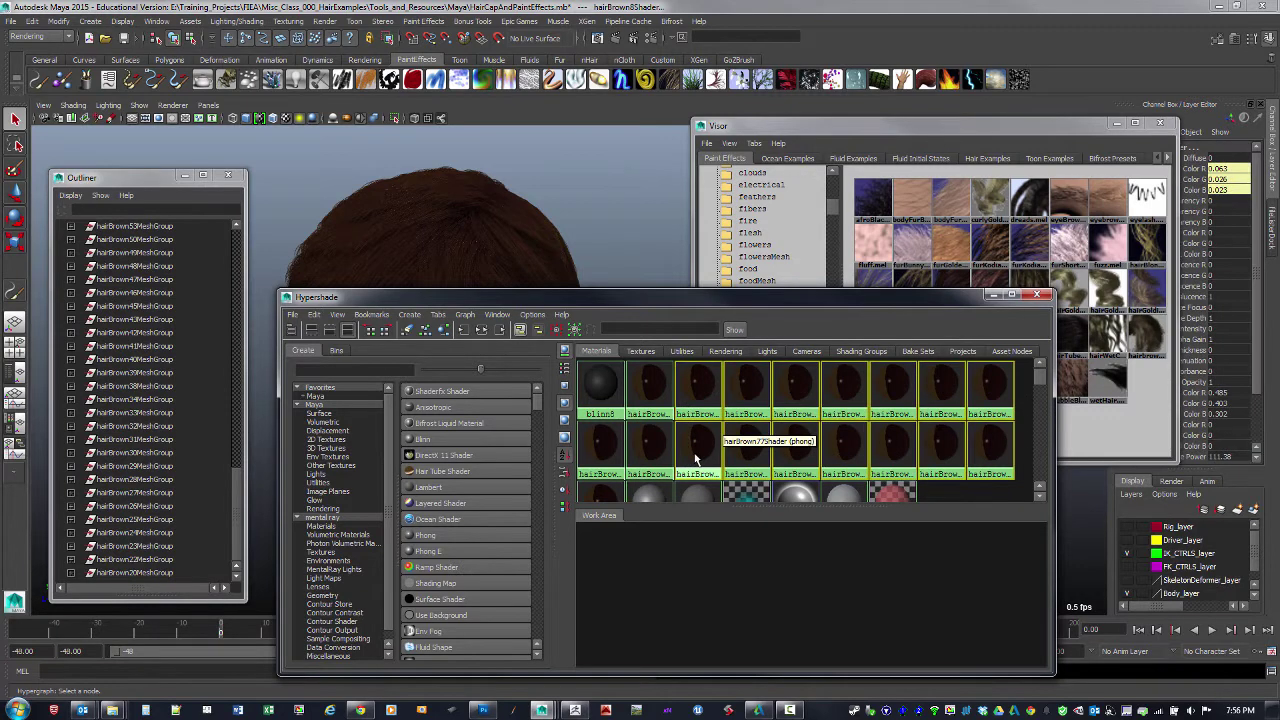
key(Delete)
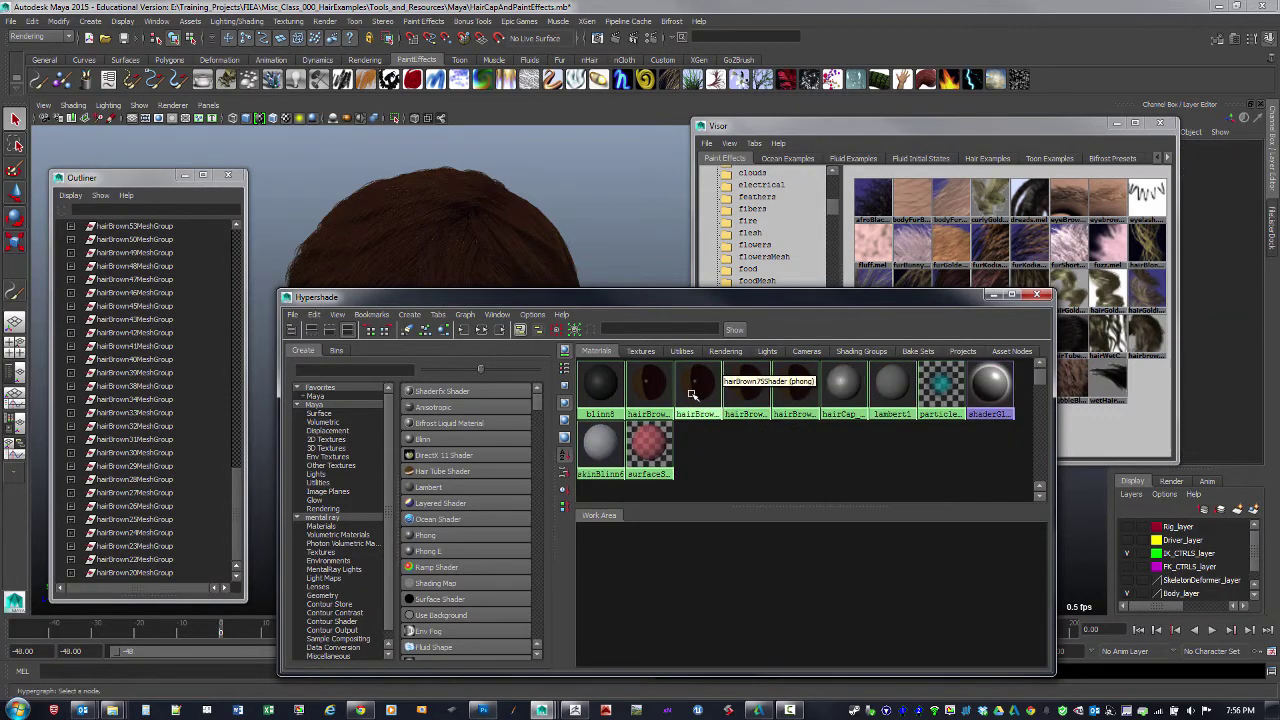
drag(694, 430, 800, 392)
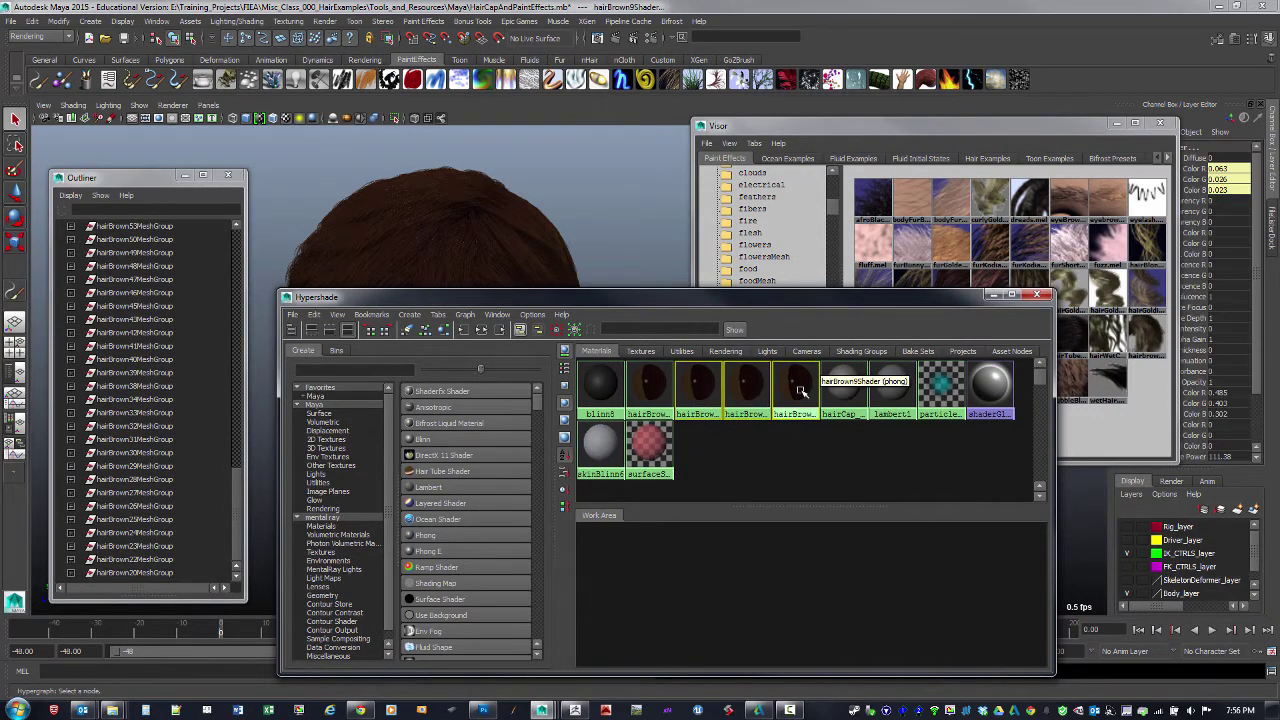
key(Delete)
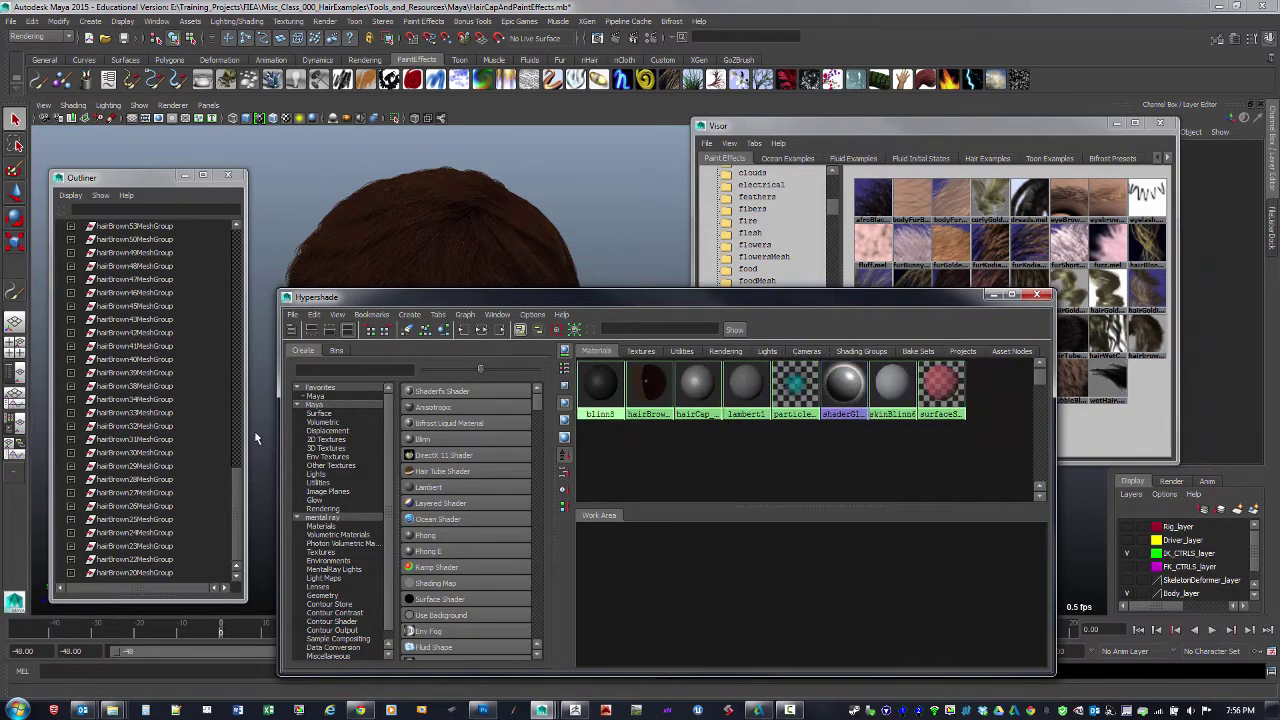
- Combine all hair mesh groups, hairBrown4MeshGroup through hairBrown20MeshGroup, into a single polygon mesh
drag(240, 471, 226, 253)
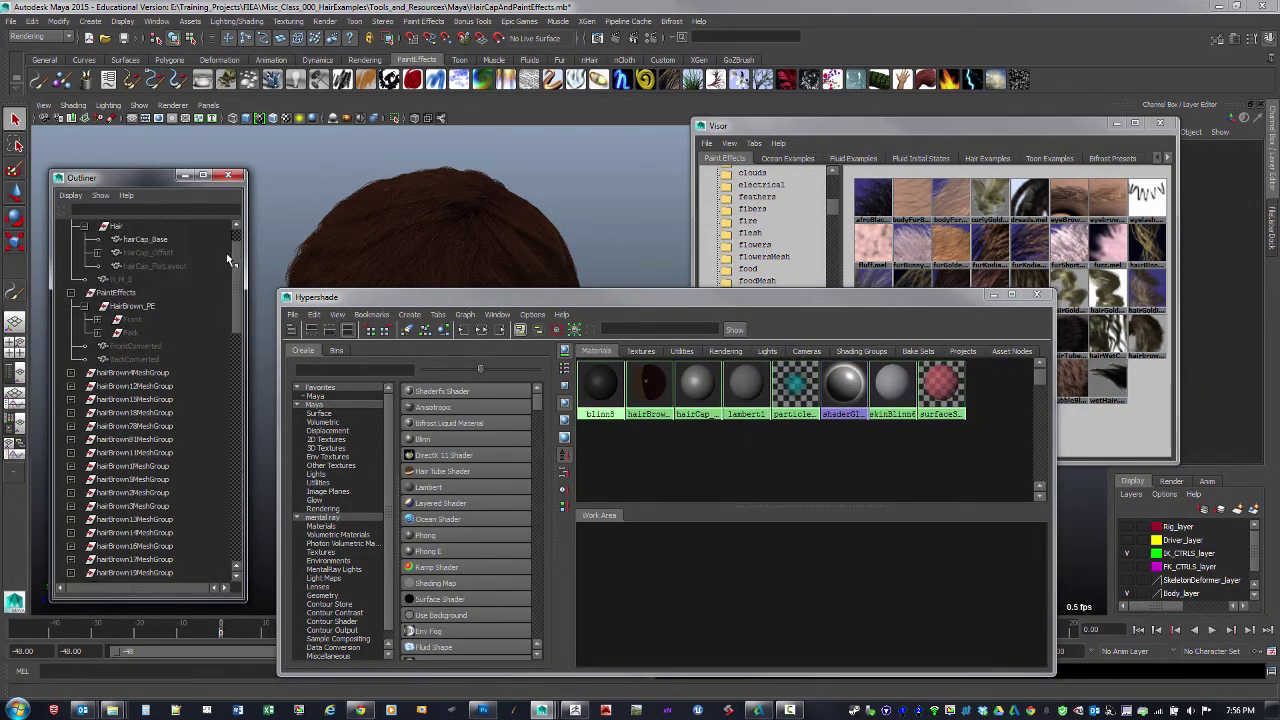
click(150, 374)
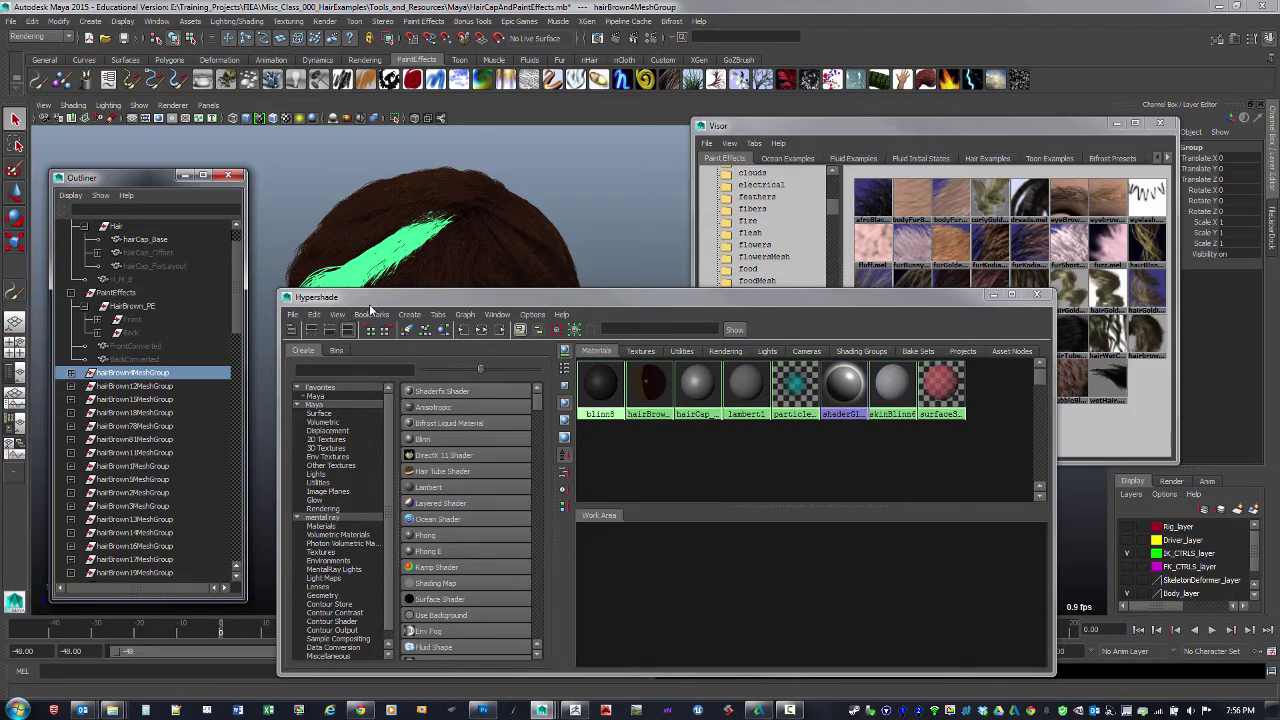
drag(369, 302, 540, 289)
drag(240, 327, 242, 573)
shift+click(167, 572)
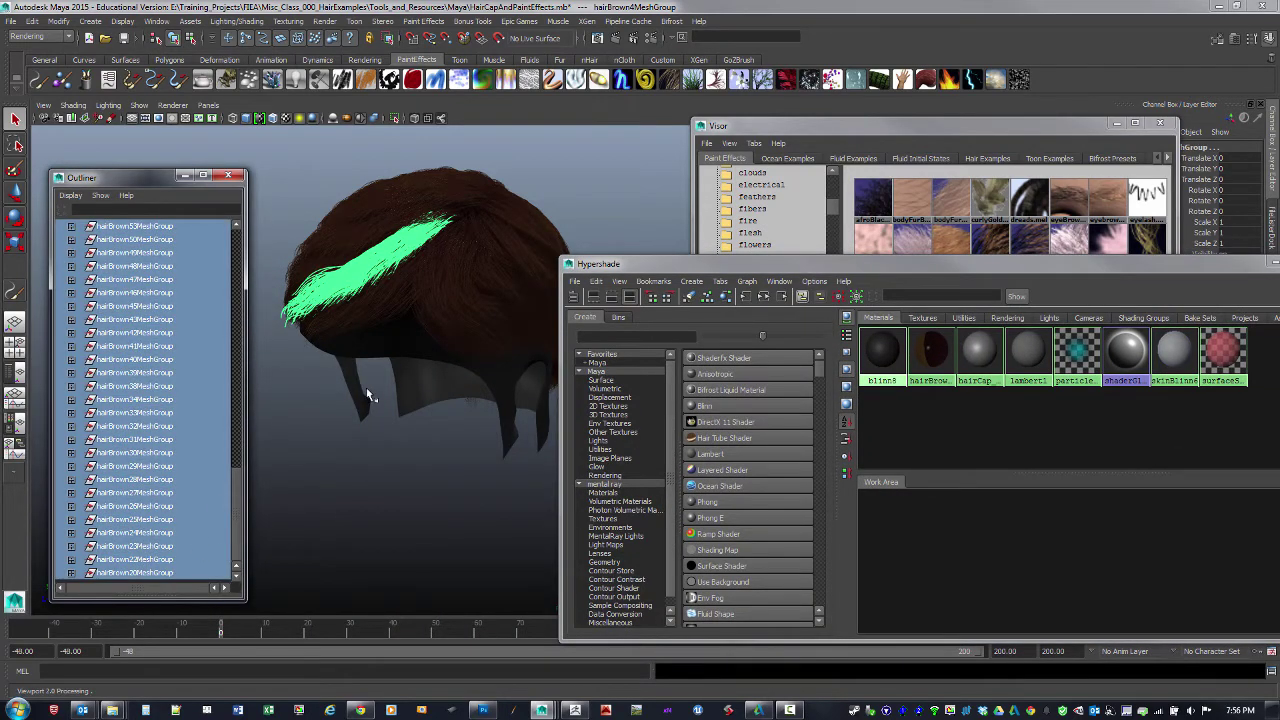
click(40, 37)
click(48, 49)
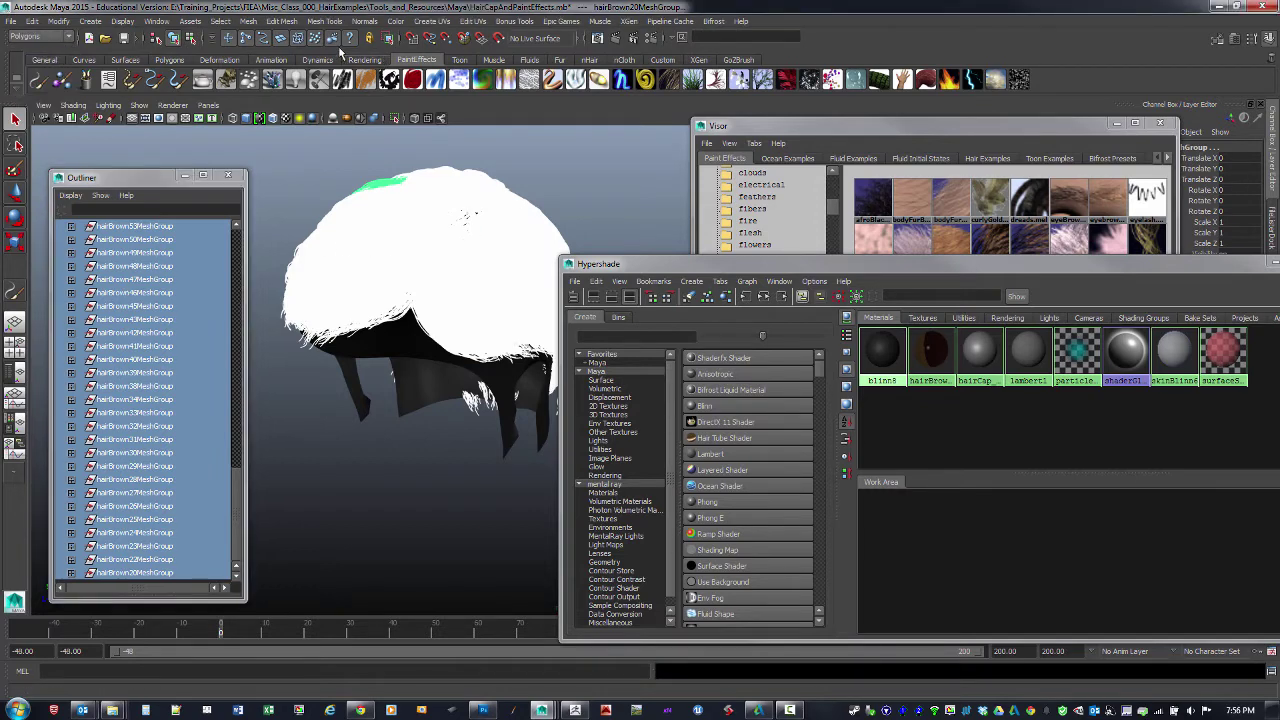
click(289, 22)
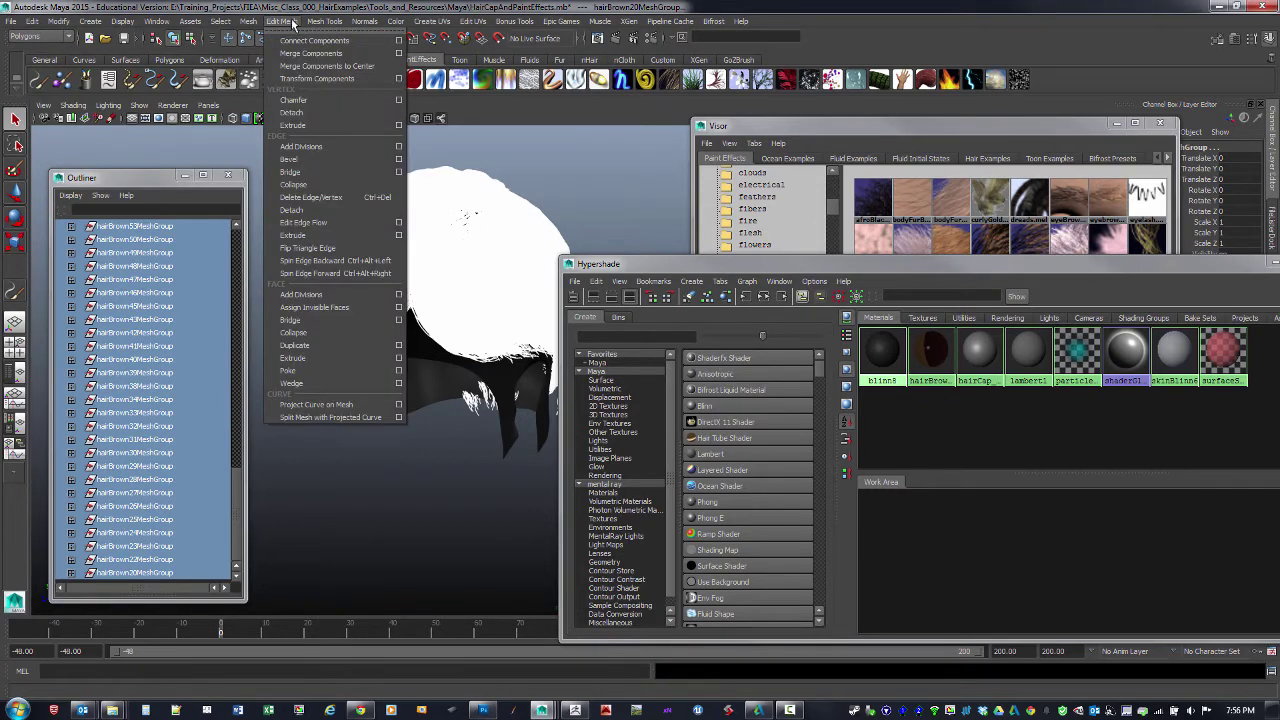
click(250, 22)
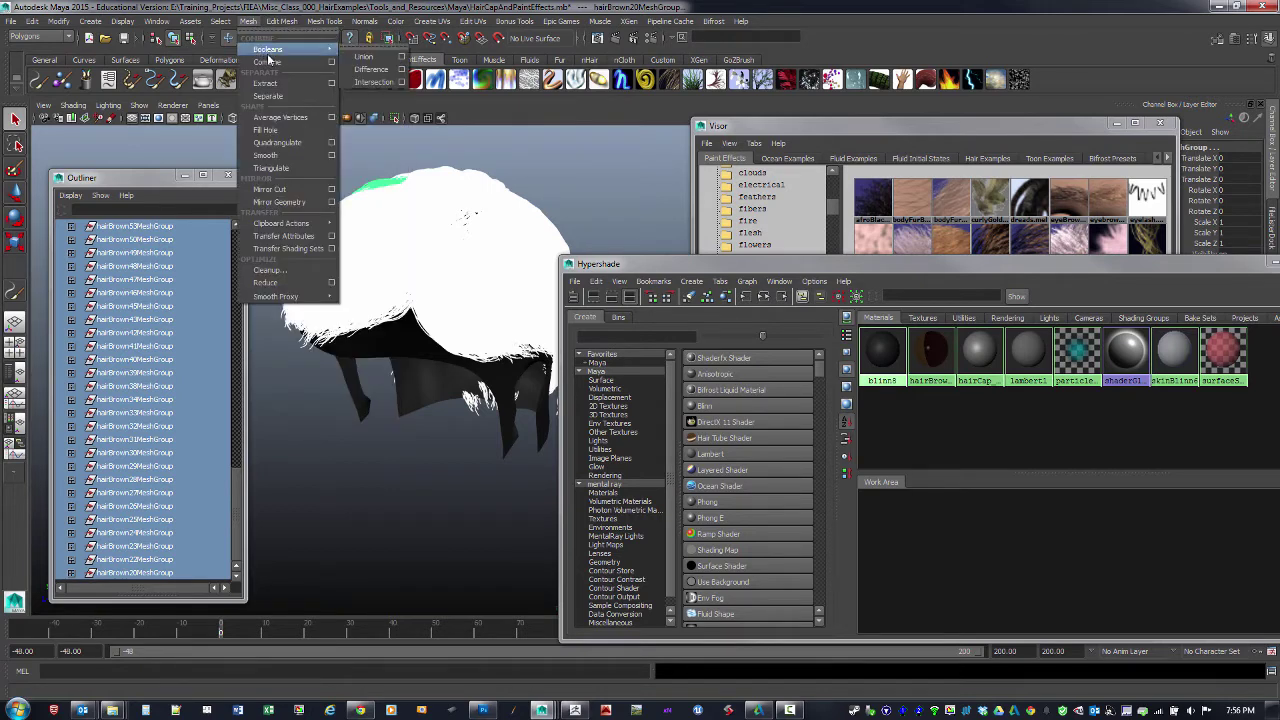
click(285, 63)
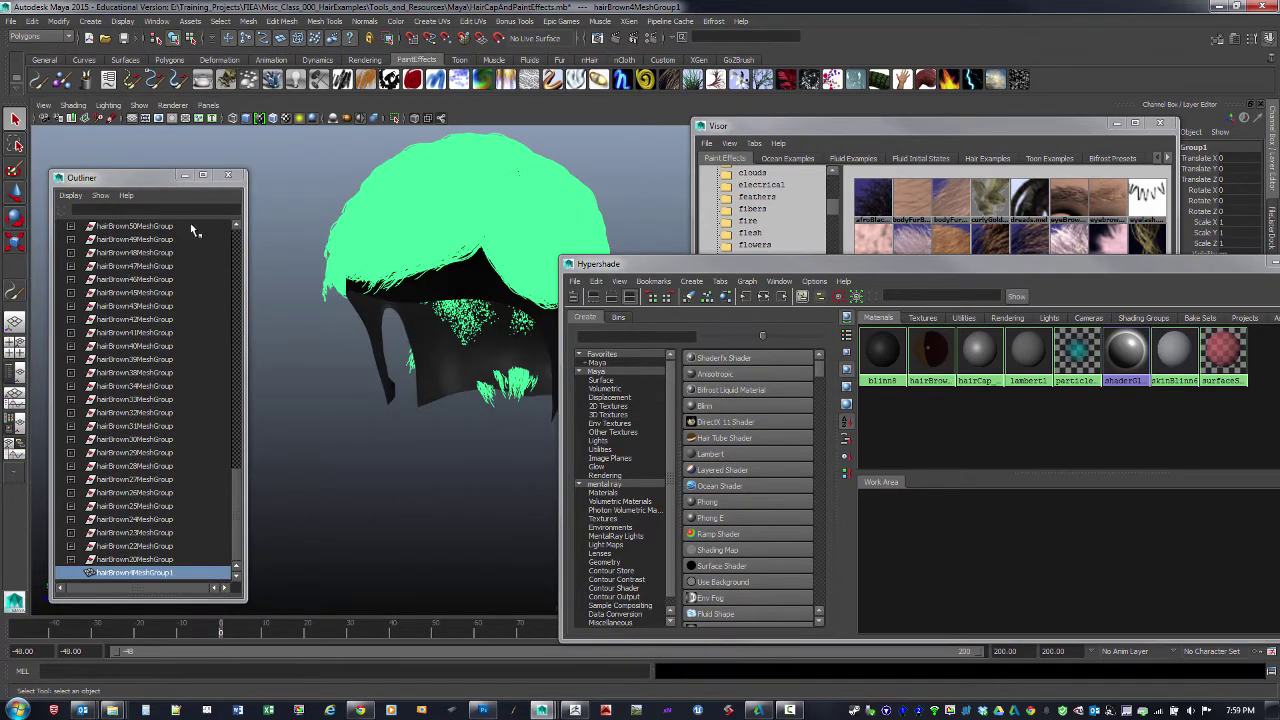
- Delete the history of the combined hair mesh and deselect it
click(32, 21)
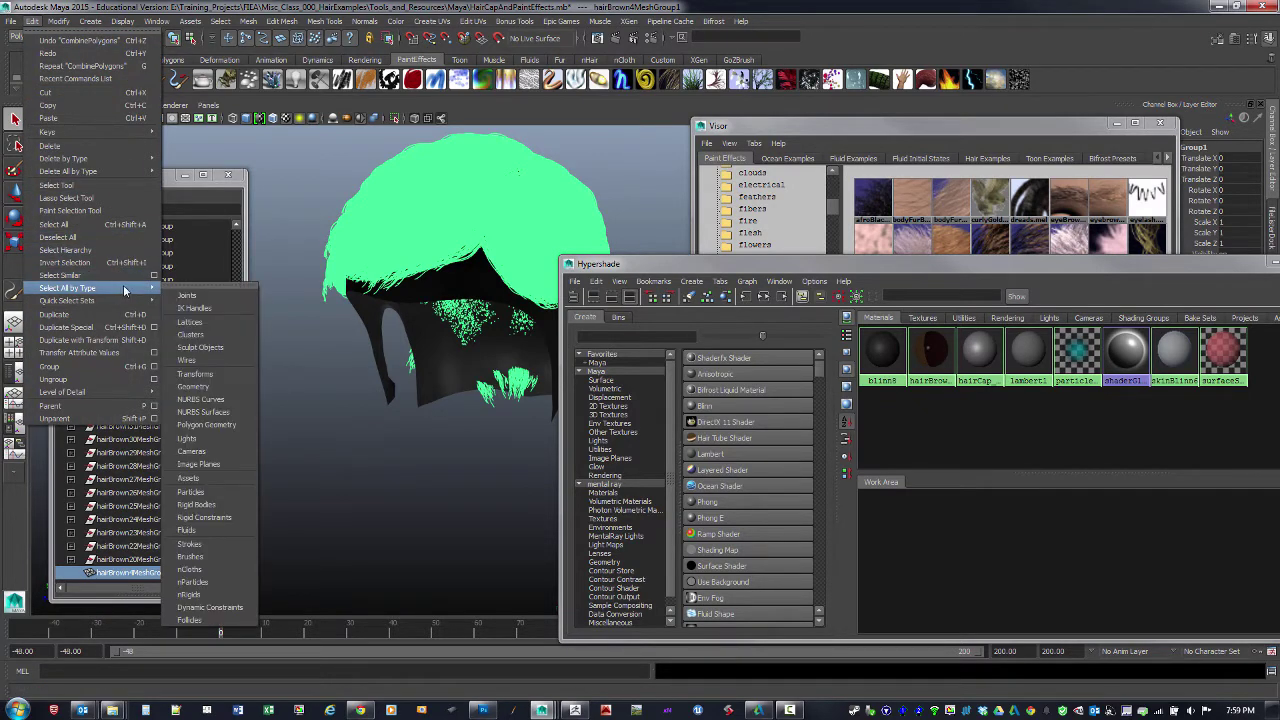
mouse_move(120, 172)
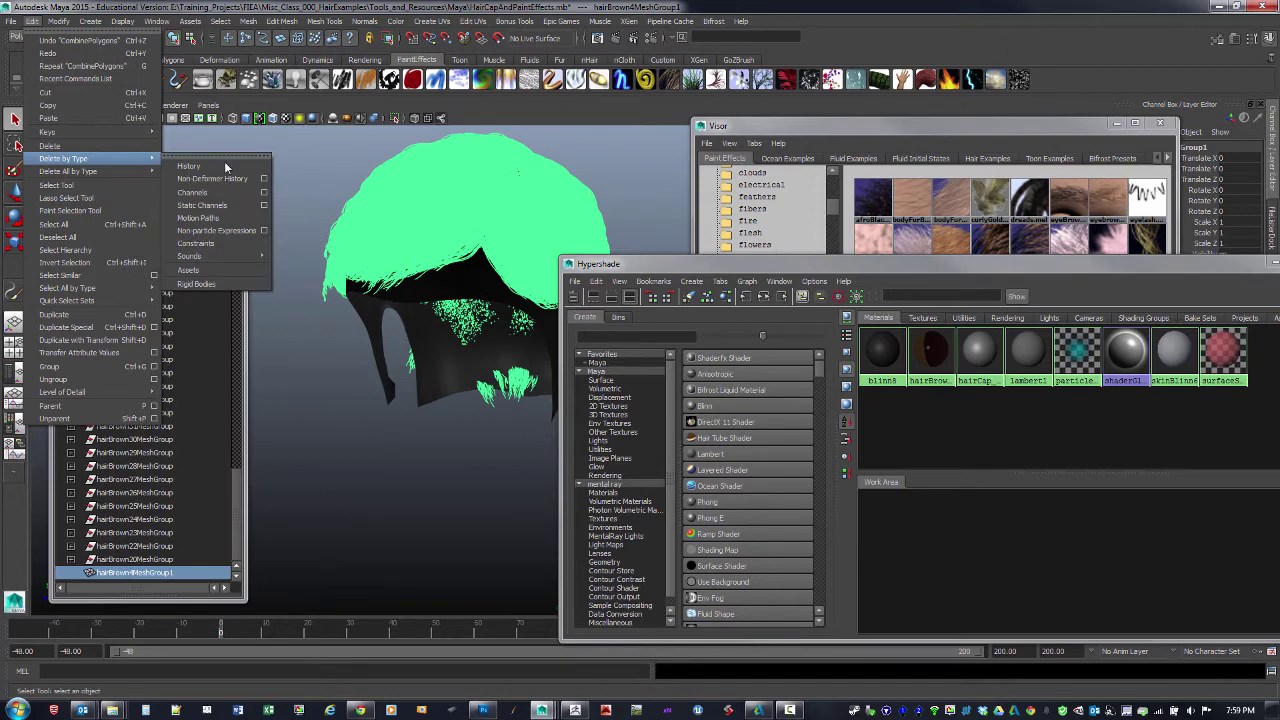
click(222, 177)
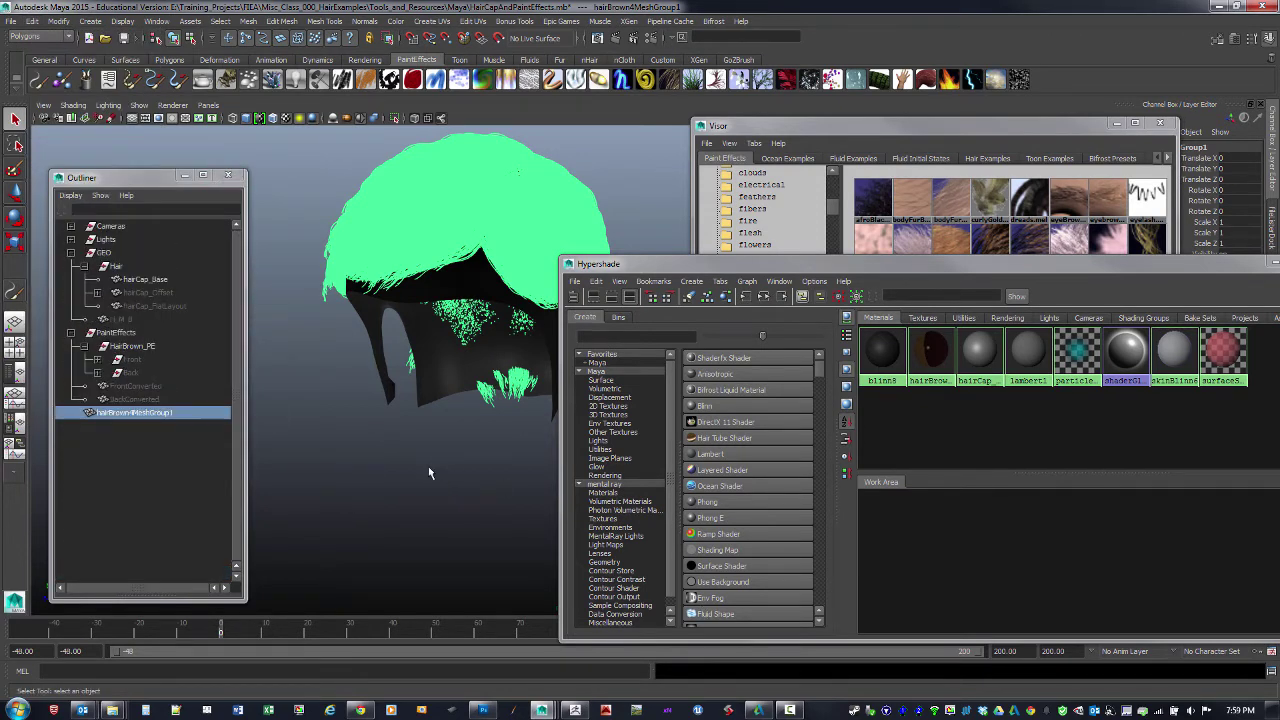
mouse_move(366, 477)
alt+mouse_down()
mouse_move(386, 477)
mouse_move(343, 477)
alt+mouse_up()
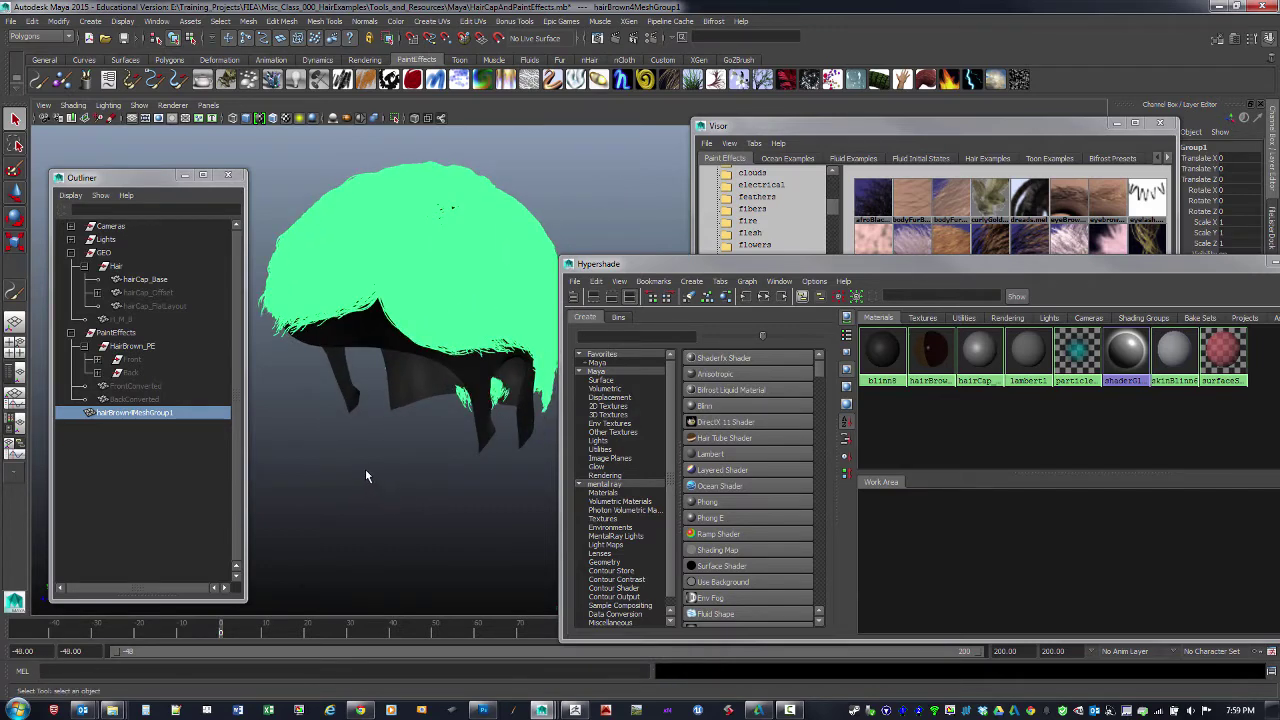
click(366, 475)
alt+drag(364, 478, 408, 521)
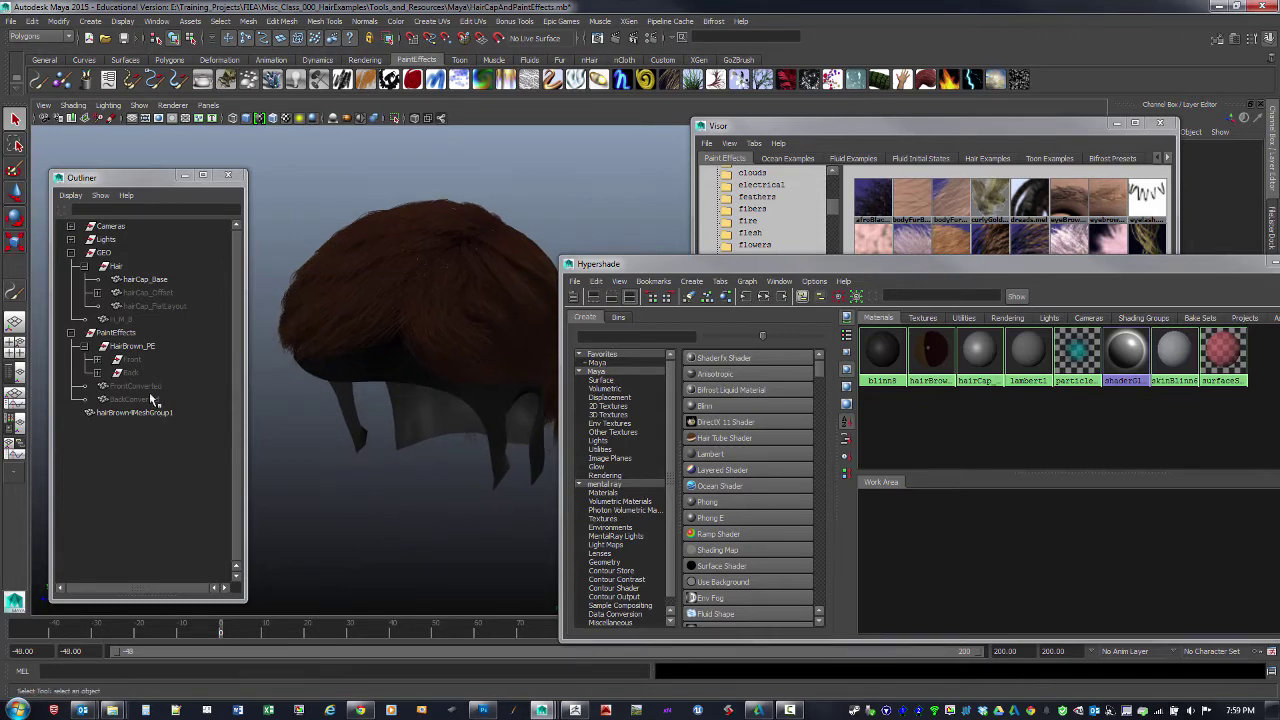
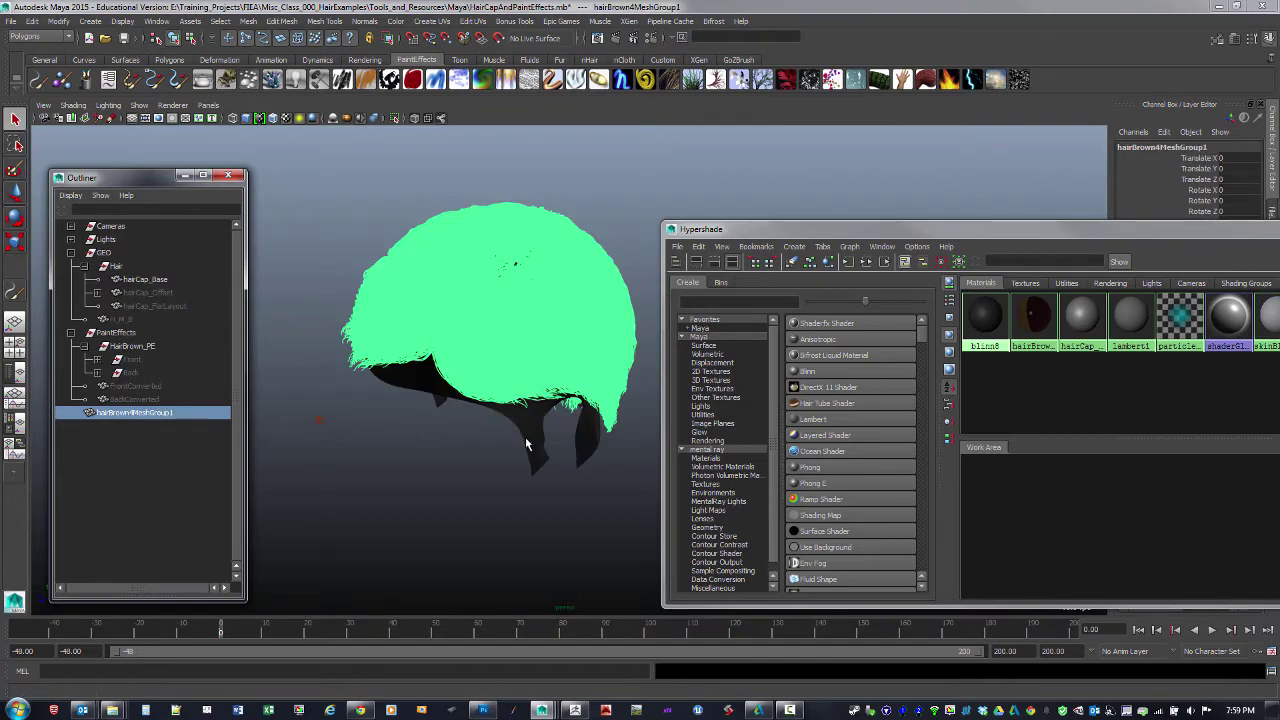
- Examine the attributes of the point light pointLight5 beside the hair and the spotlight spotLight1 above it
alt+middle_drag(524, 438, 450, 495)
click(634, 490)
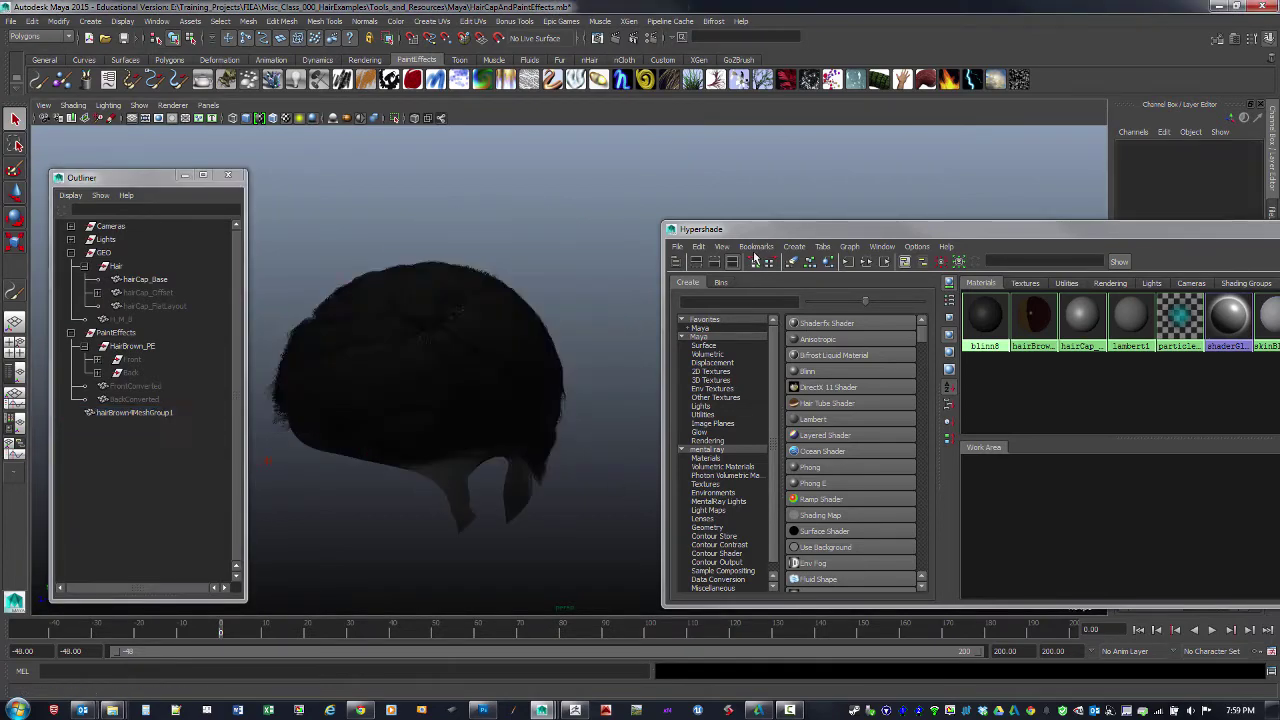
drag(748, 234, 838, 220)
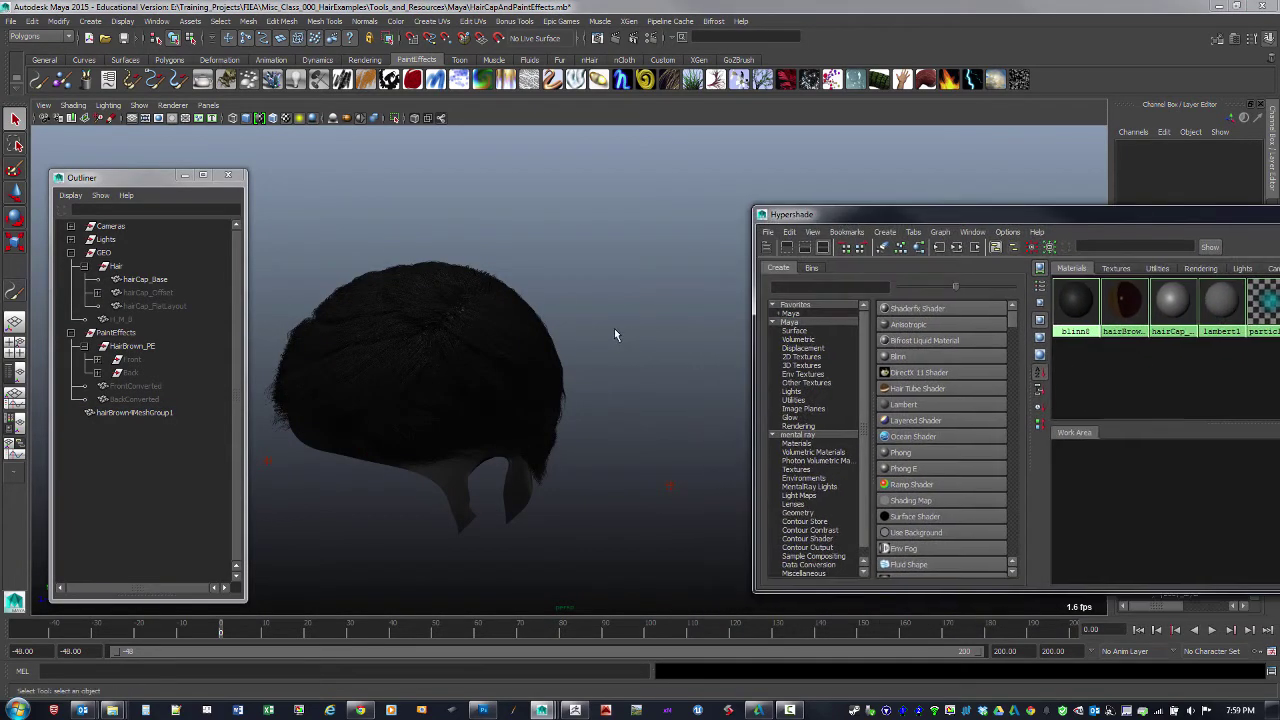
alt+drag(576, 438, 605, 412)
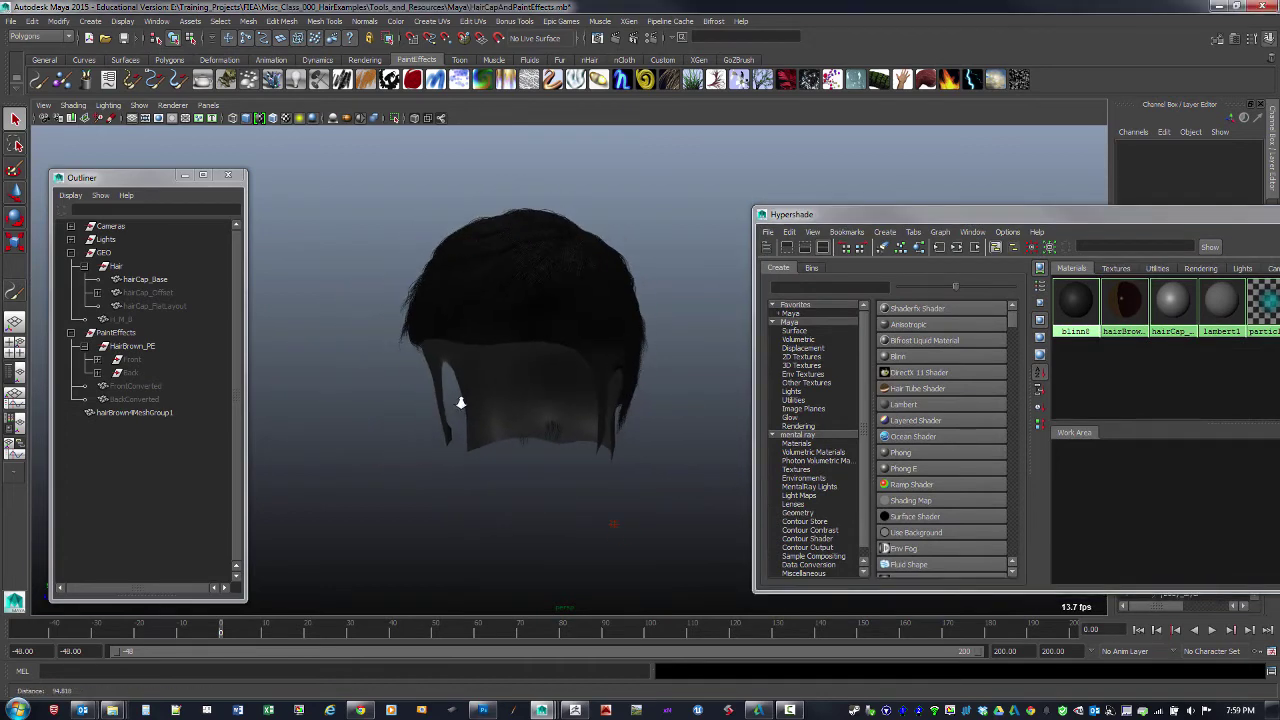
alt+right_drag(460, 403, 400, 400)
alt+middle_drag(532, 386, 598, 278)
alt+right_drag(636, 355, 632, 355)
alt+drag(632, 355, 625, 404)
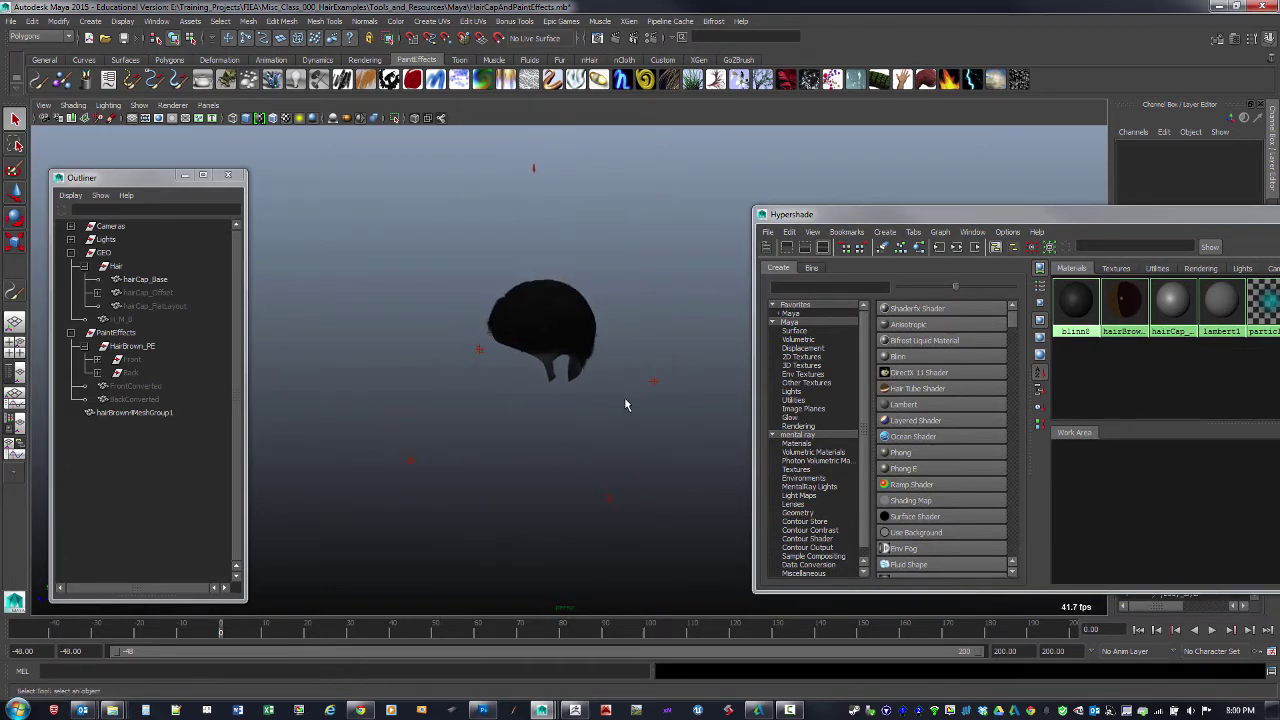
click(651, 379)
key(ctrl+a)
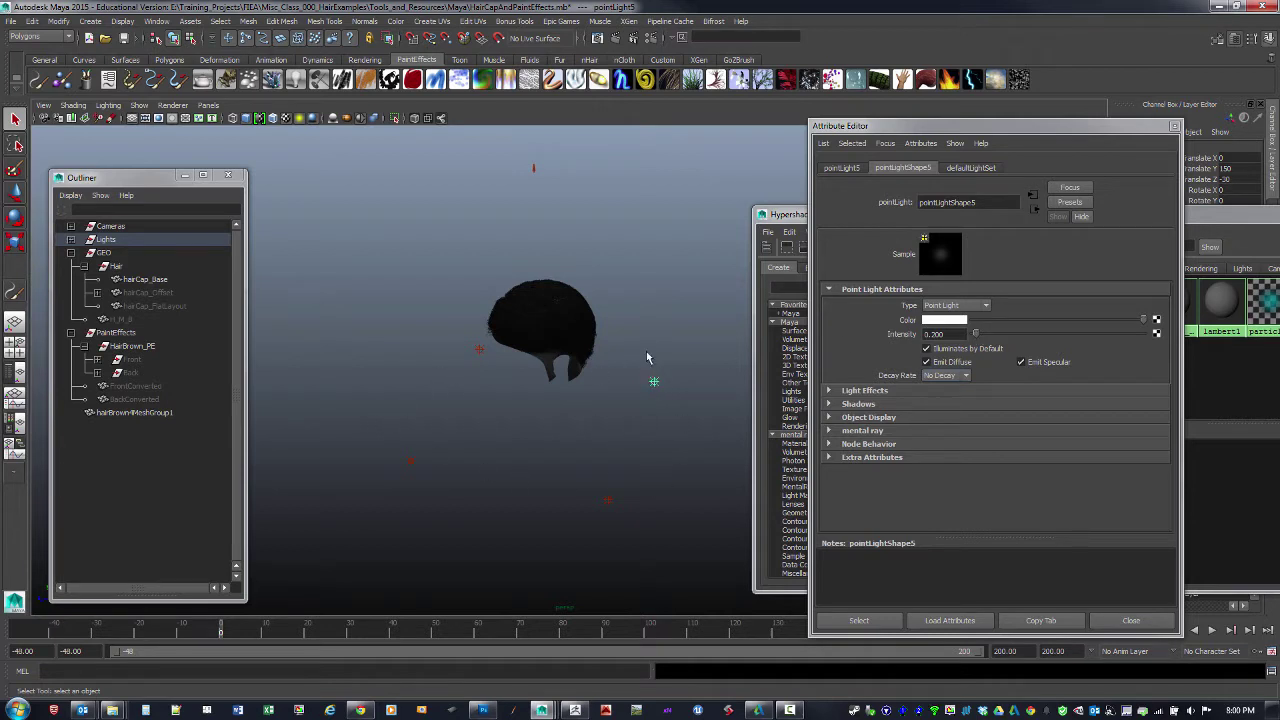
drag(504, 160, 577, 191)
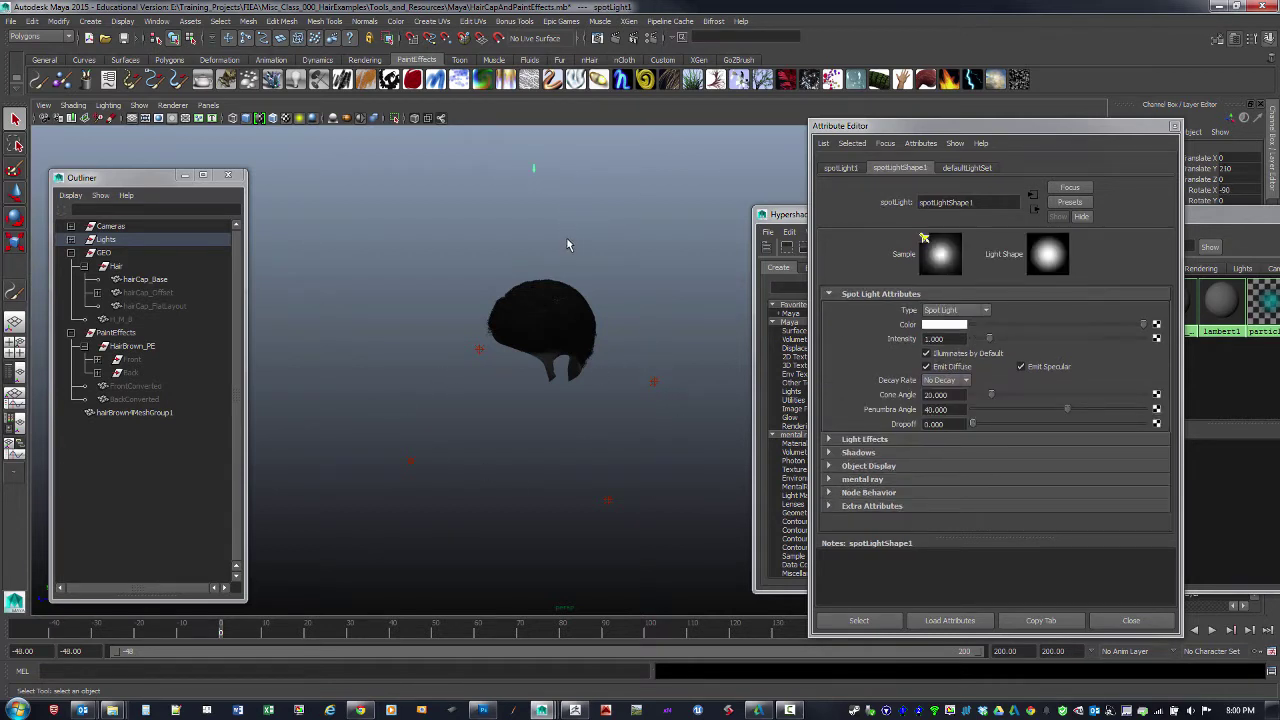
- Examine the depth map shadow settings of spotLight1 and inspect the lit hair from above and from the front
click(829, 453)
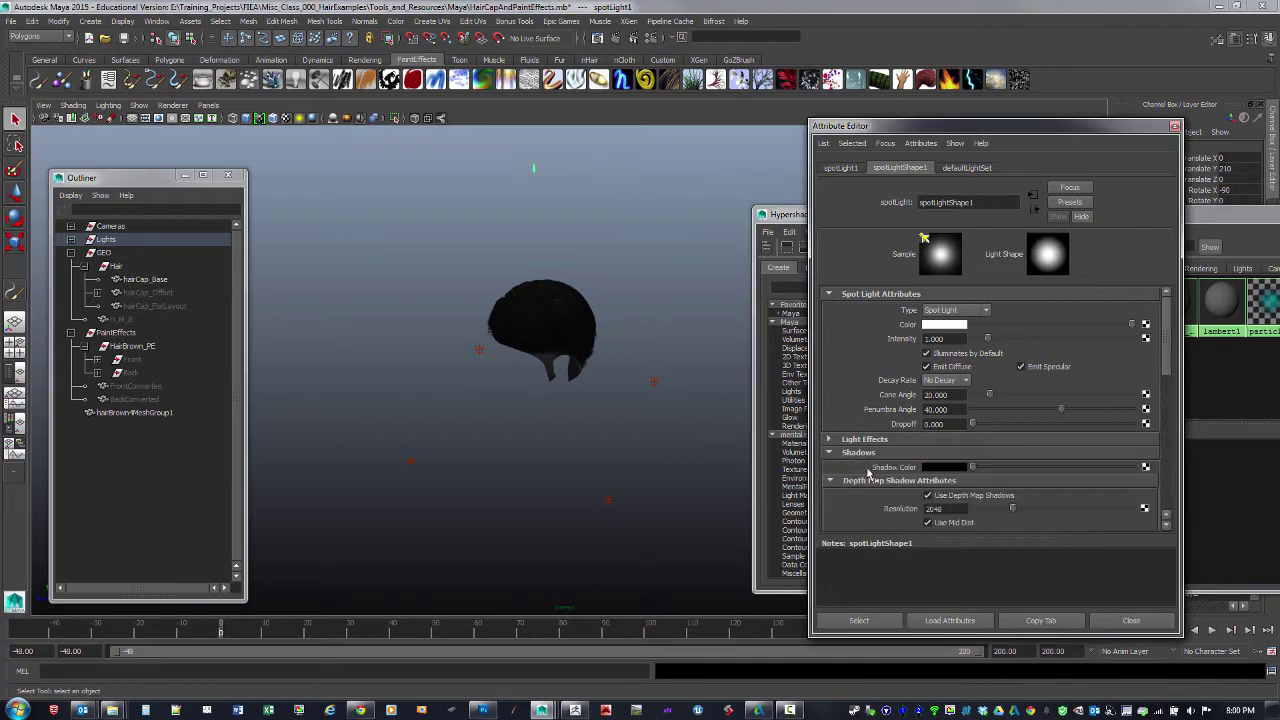
scroll(1169, 395, down, 4)
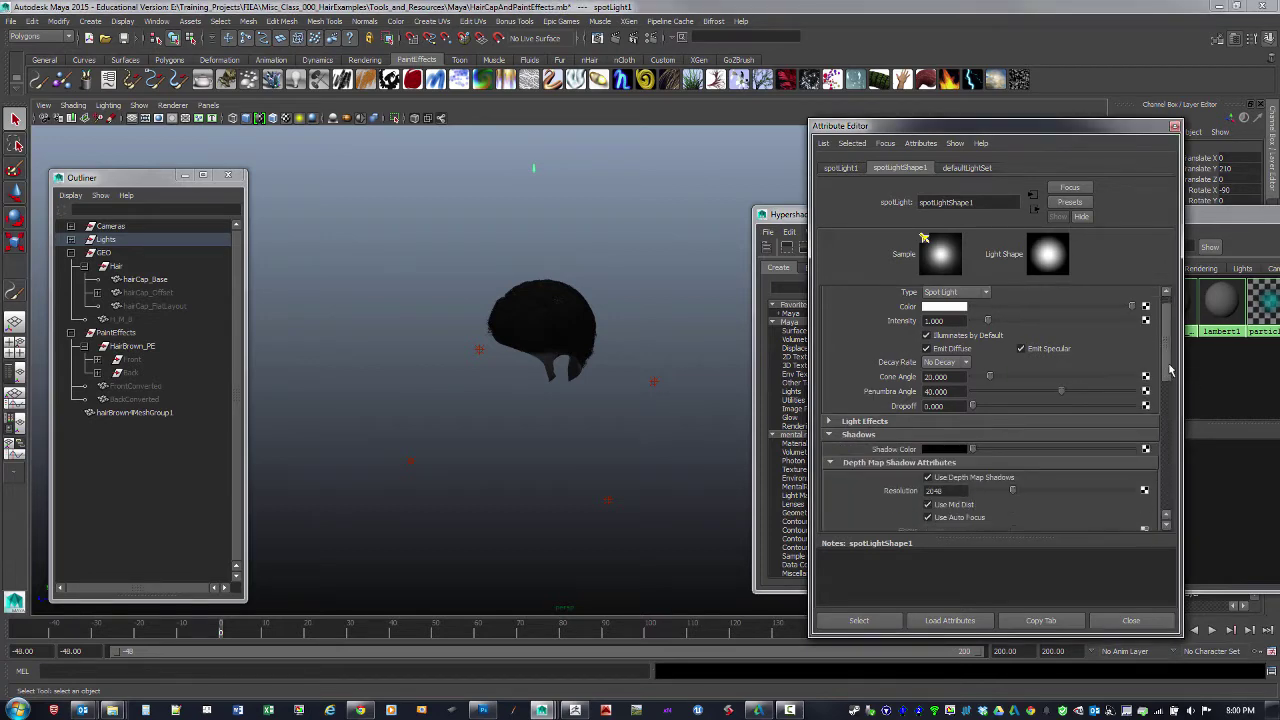
scroll(1169, 398, up, 1)
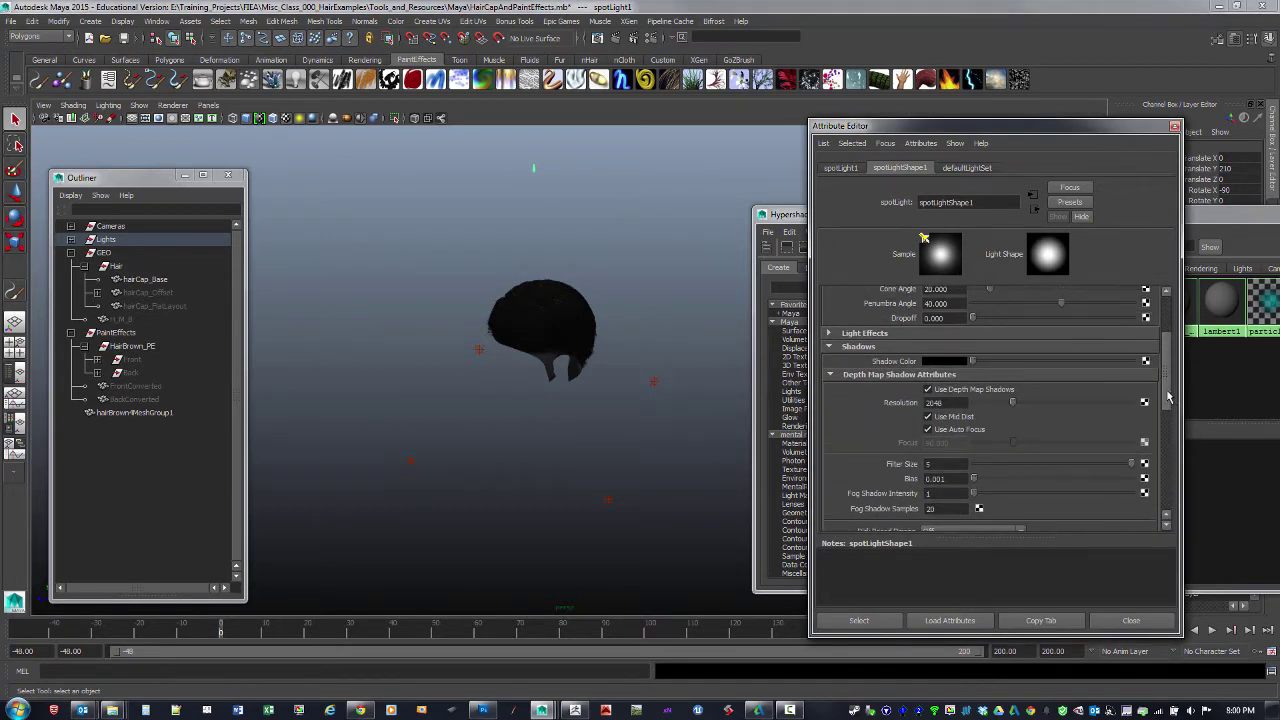
scroll(1174, 400, up, 4)
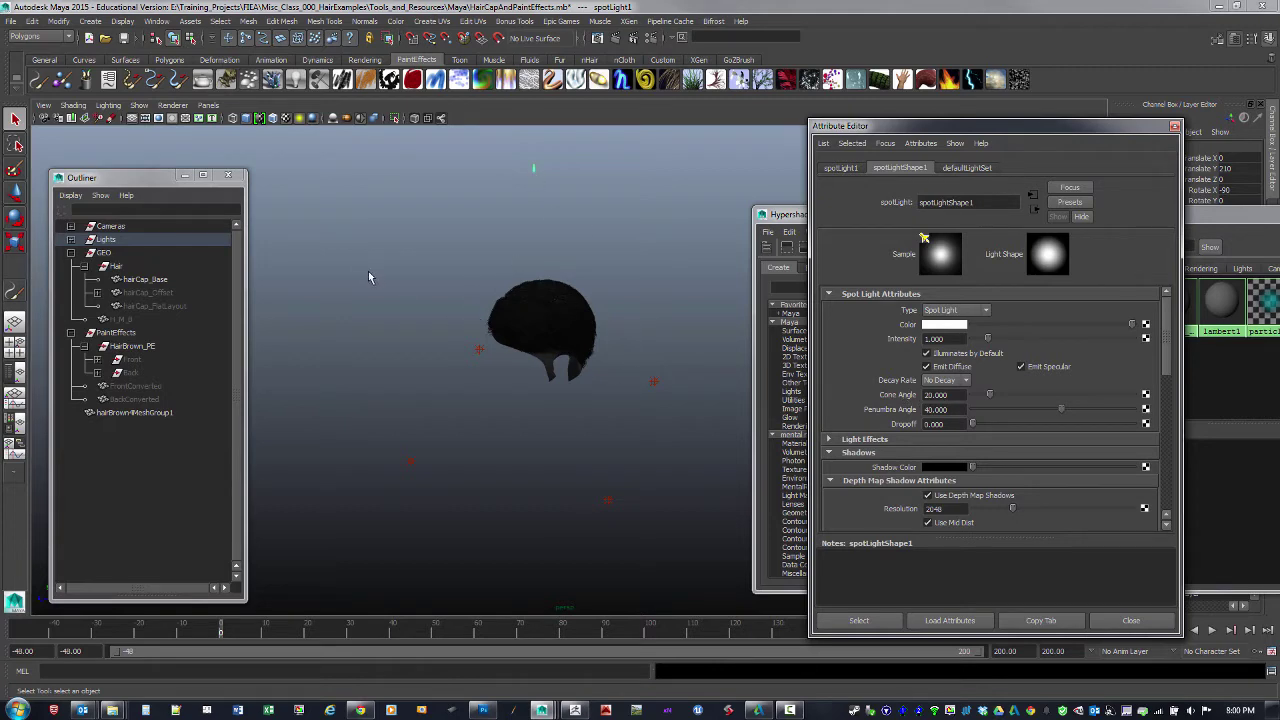
alt+drag(487, 430, 577, 368)
alt+right_drag(577, 368, 592, 373)
alt+middle_drag(540, 338, 388, 322)
alt+right_drag(475, 334, 512, 346)
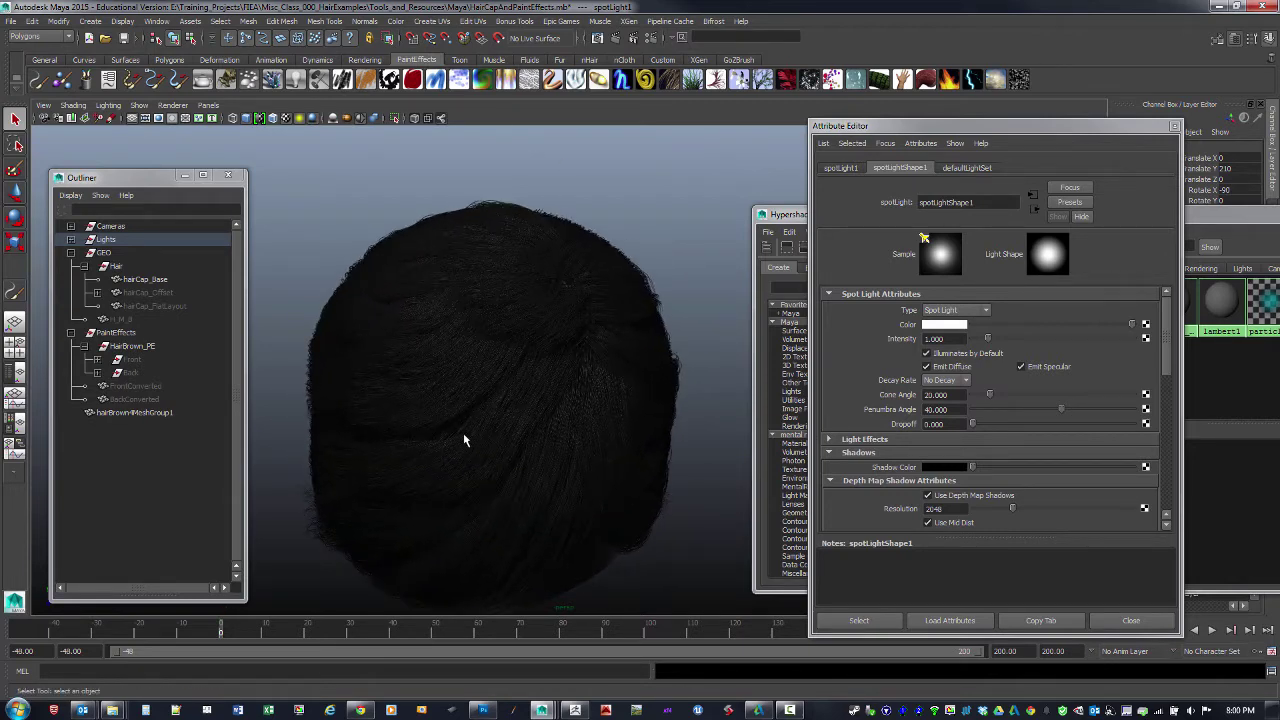
alt+drag(548, 393, 596, 375)
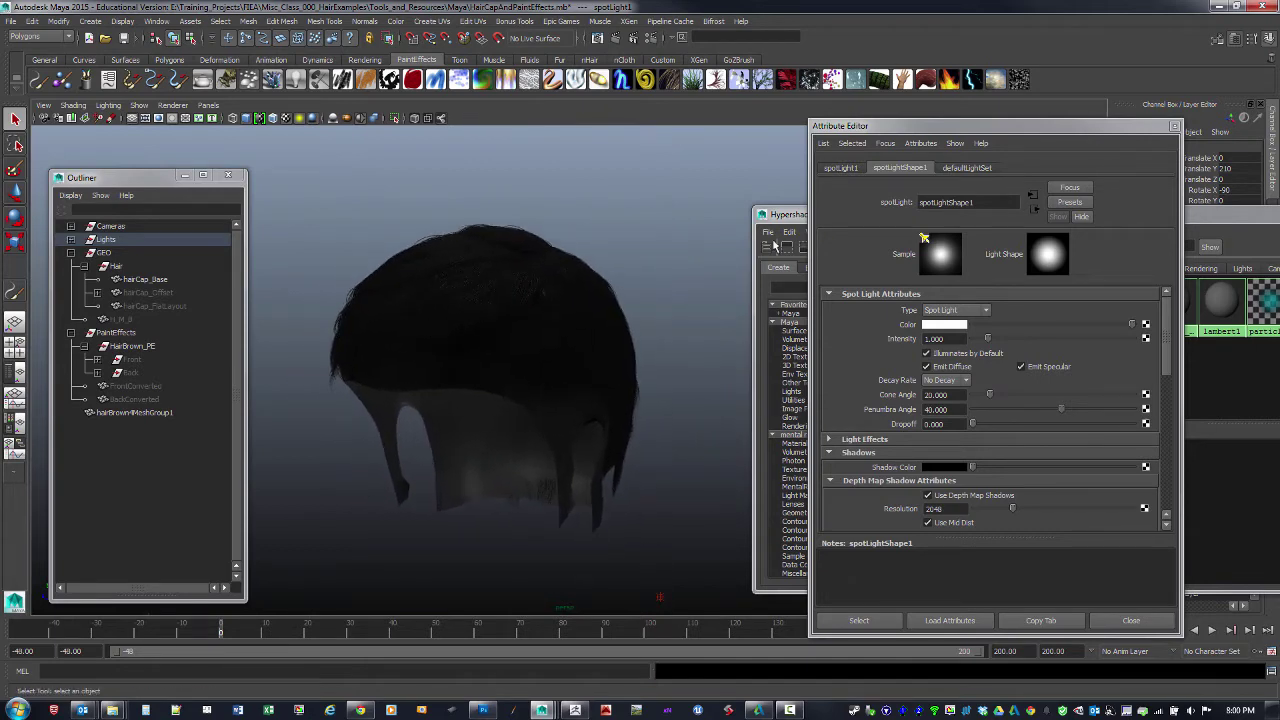
- Close the light's attributes, switch to the Rendering menu set and open Transfer Maps beside the hair
click(1175, 126)
drag(1015, 217, 988, 215)
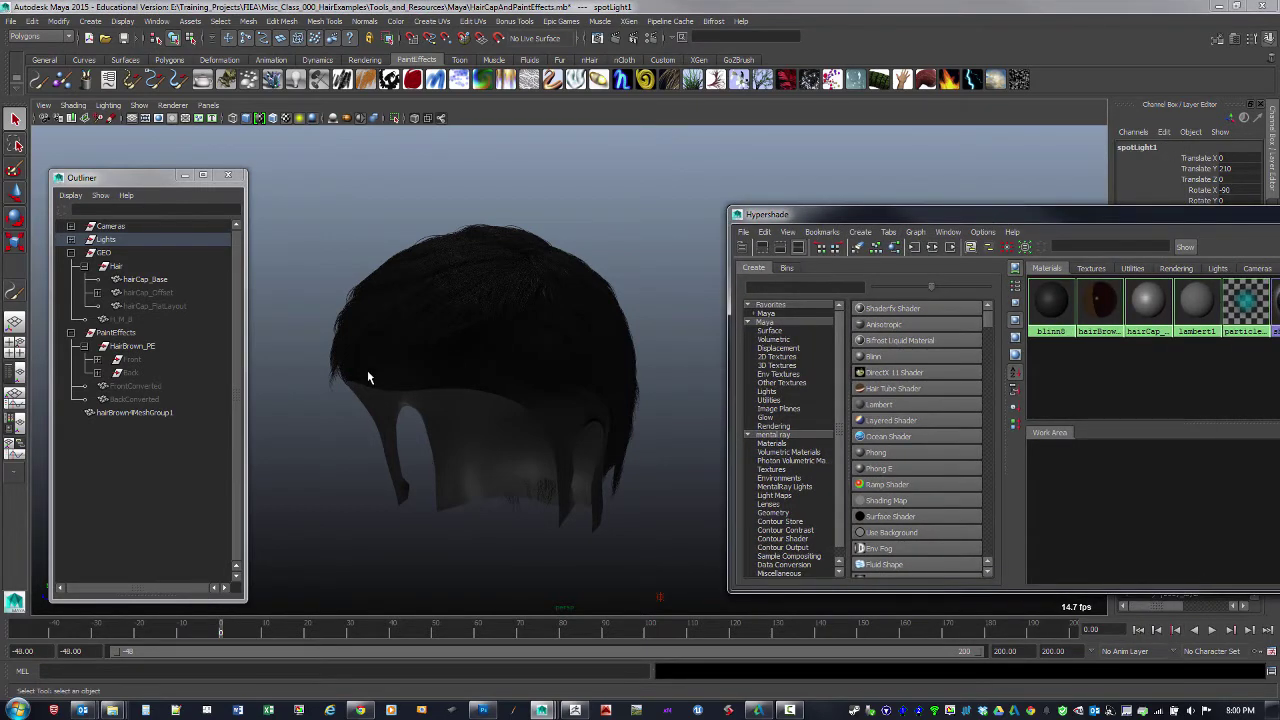
click(60, 37)
click(40, 84)
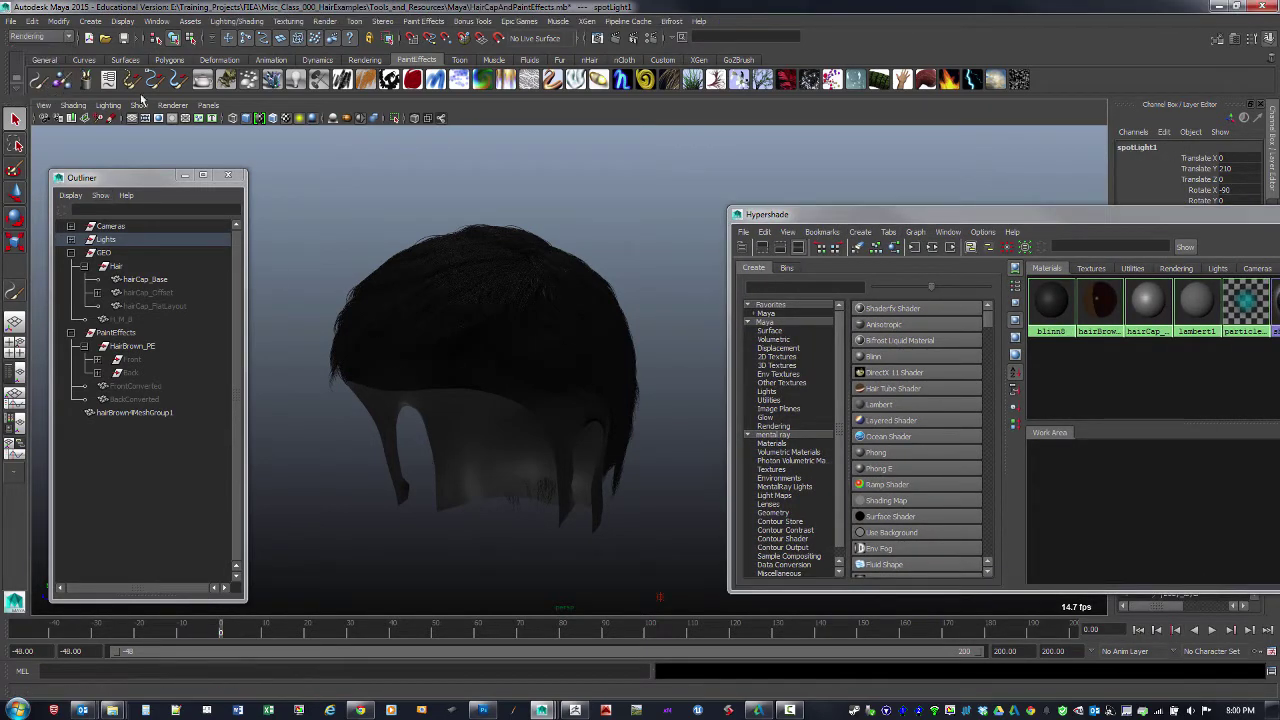
click(242, 22)
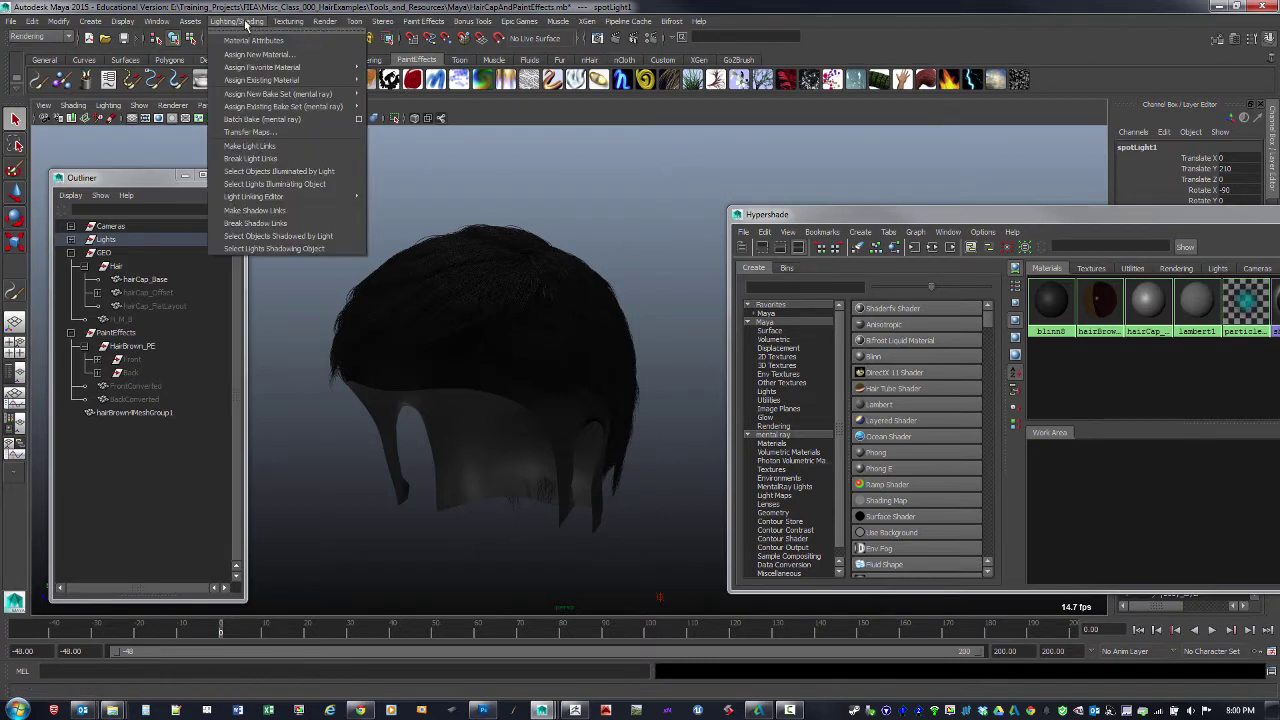
click(290, 132)
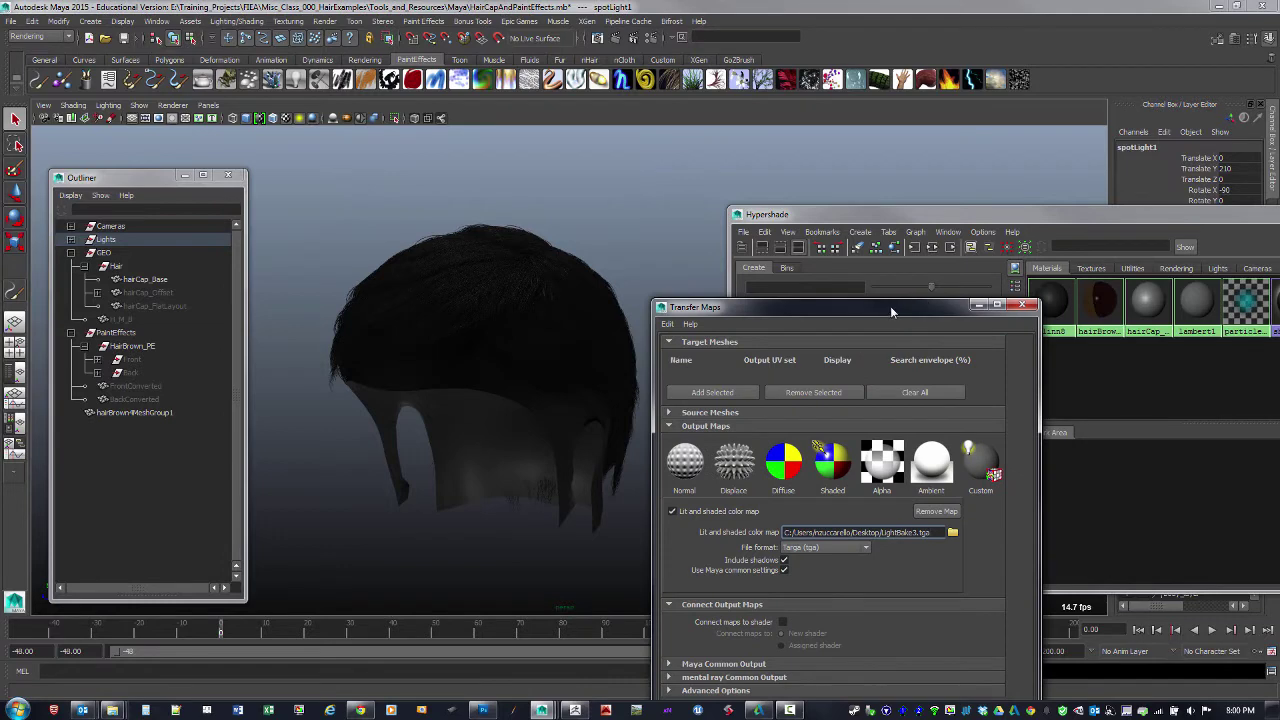
drag(890, 306, 945, 153)
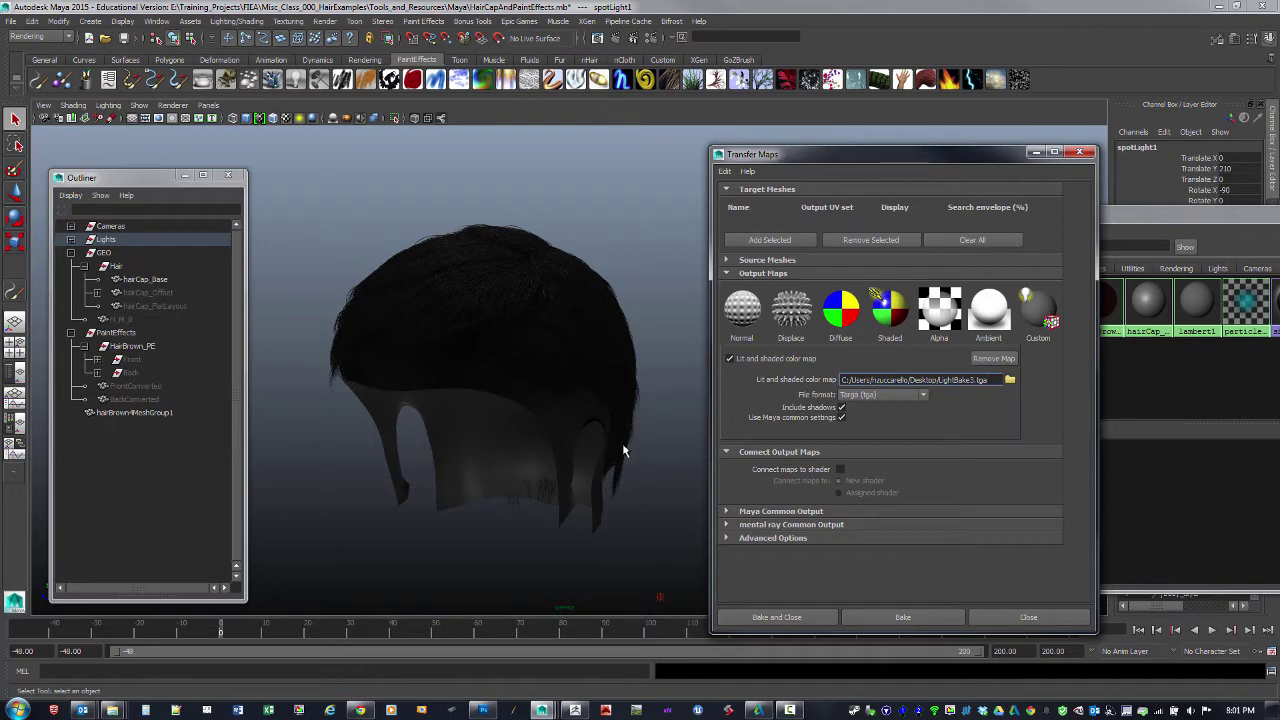
alt+drag(622, 443, 362, 380)
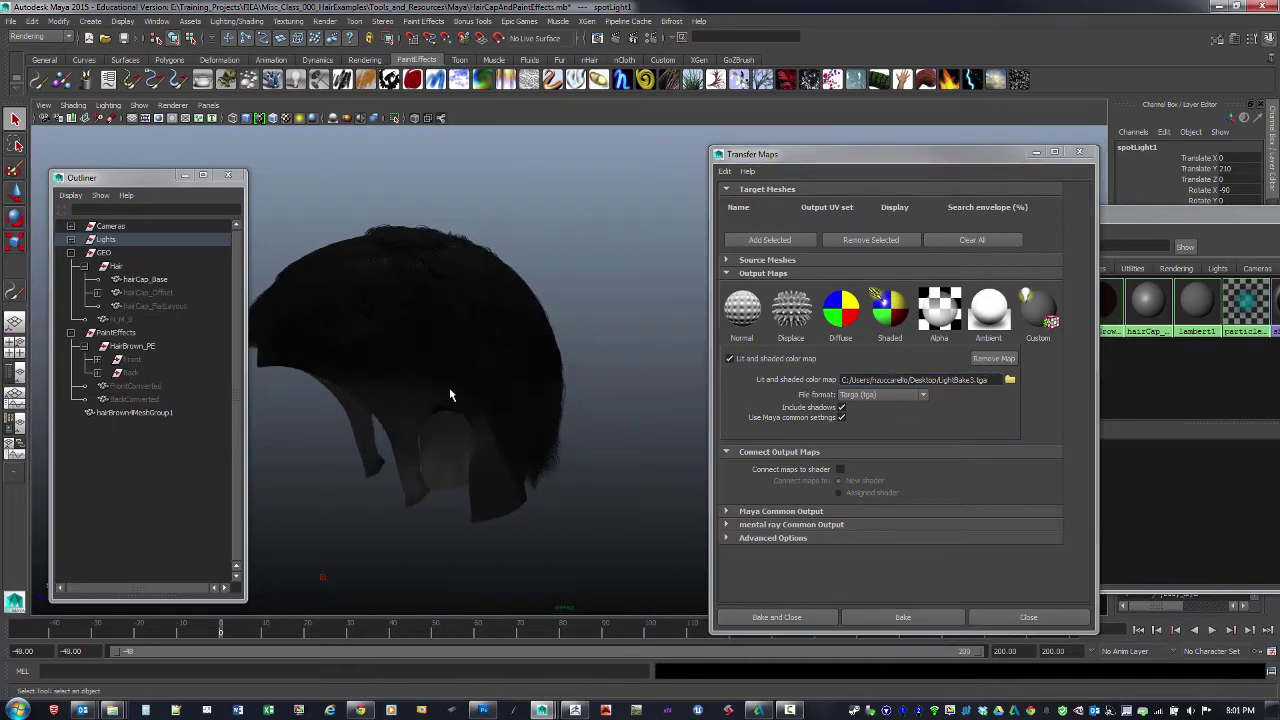
alt+drag(565, 461, 413, 446)
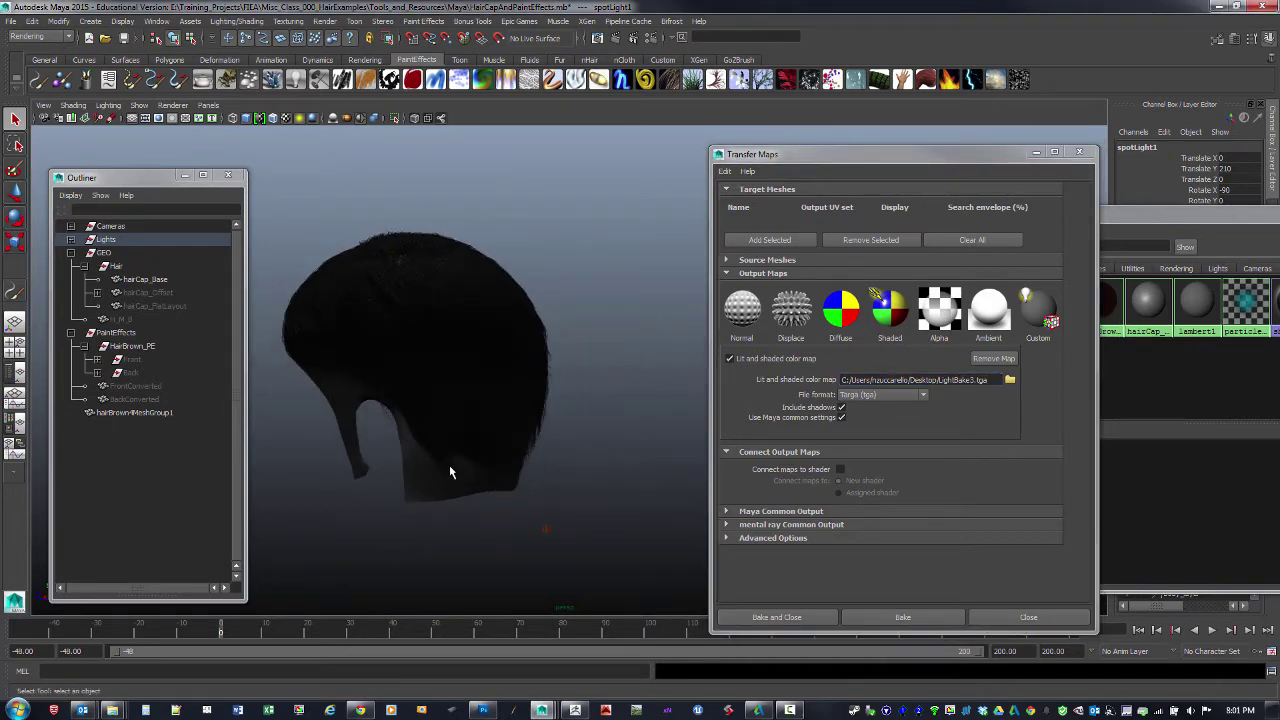
alt+drag(587, 472, 537, 414)
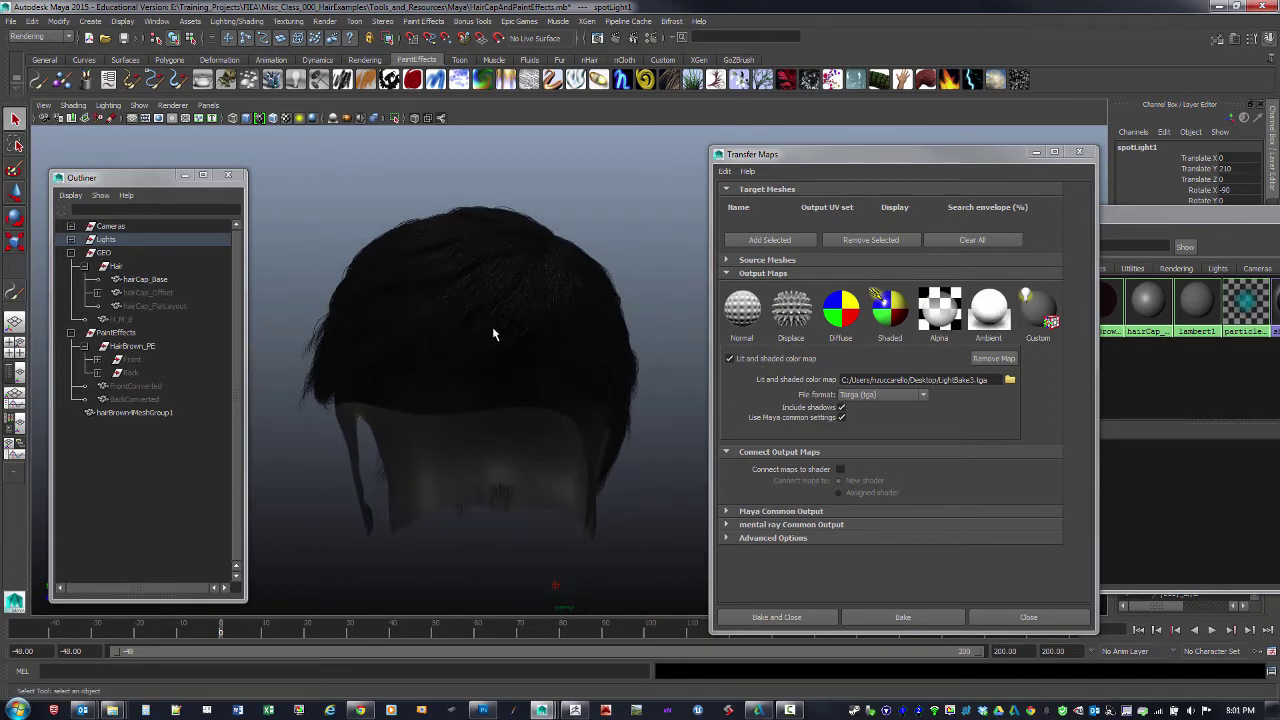
alt+drag(492, 330, 610, 395)
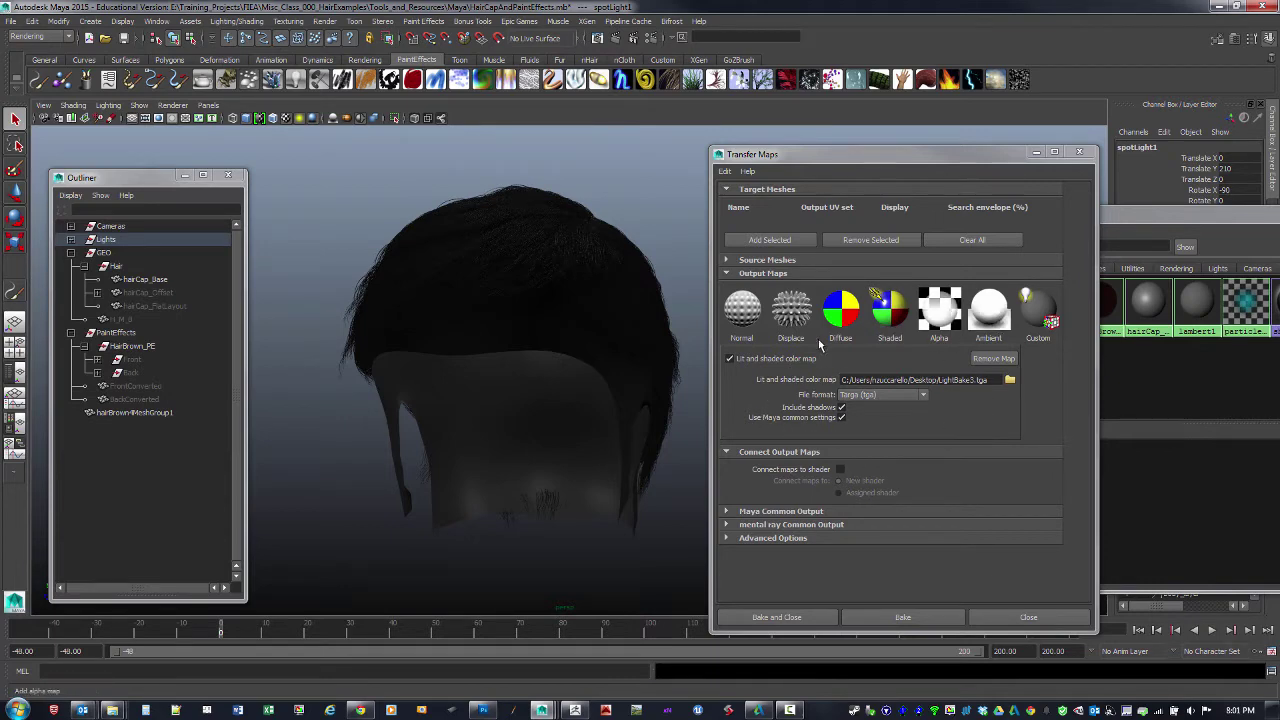
- Add a normal map to the Transfer Maps outputs and set its file format to Targa (tga)
click(743, 318)
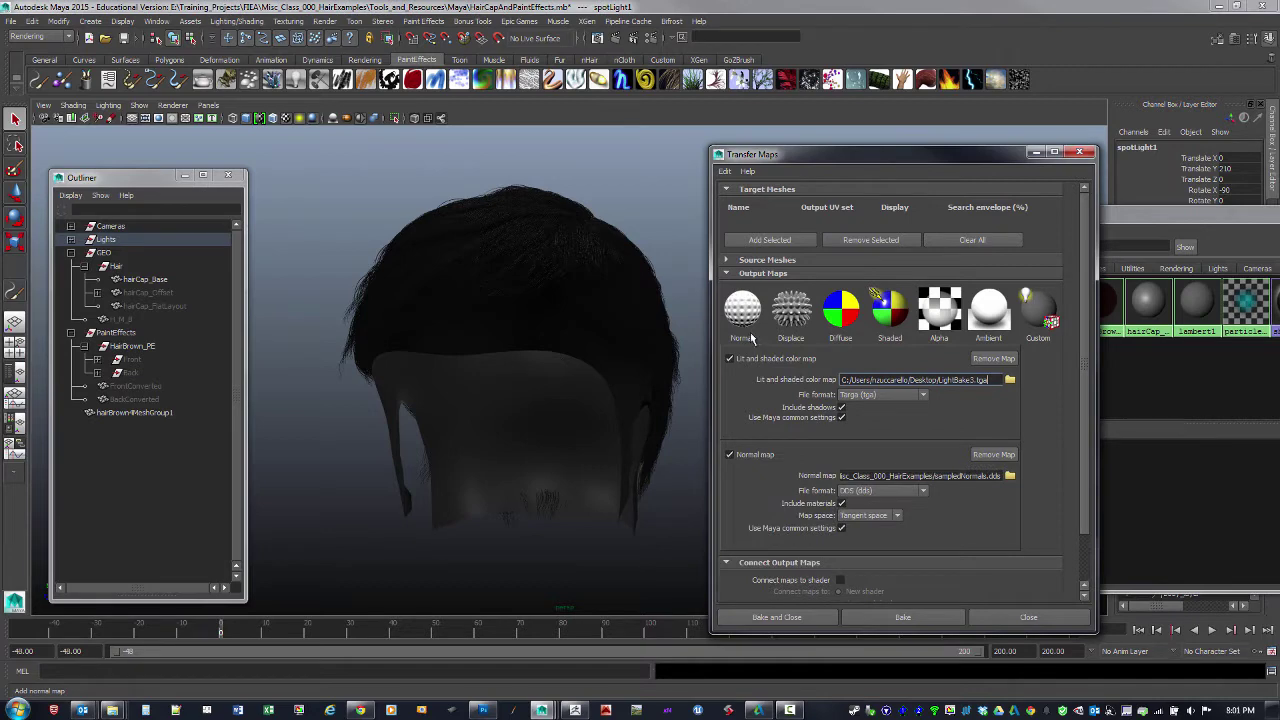
click(916, 492)
drag(926, 530, 921, 552)
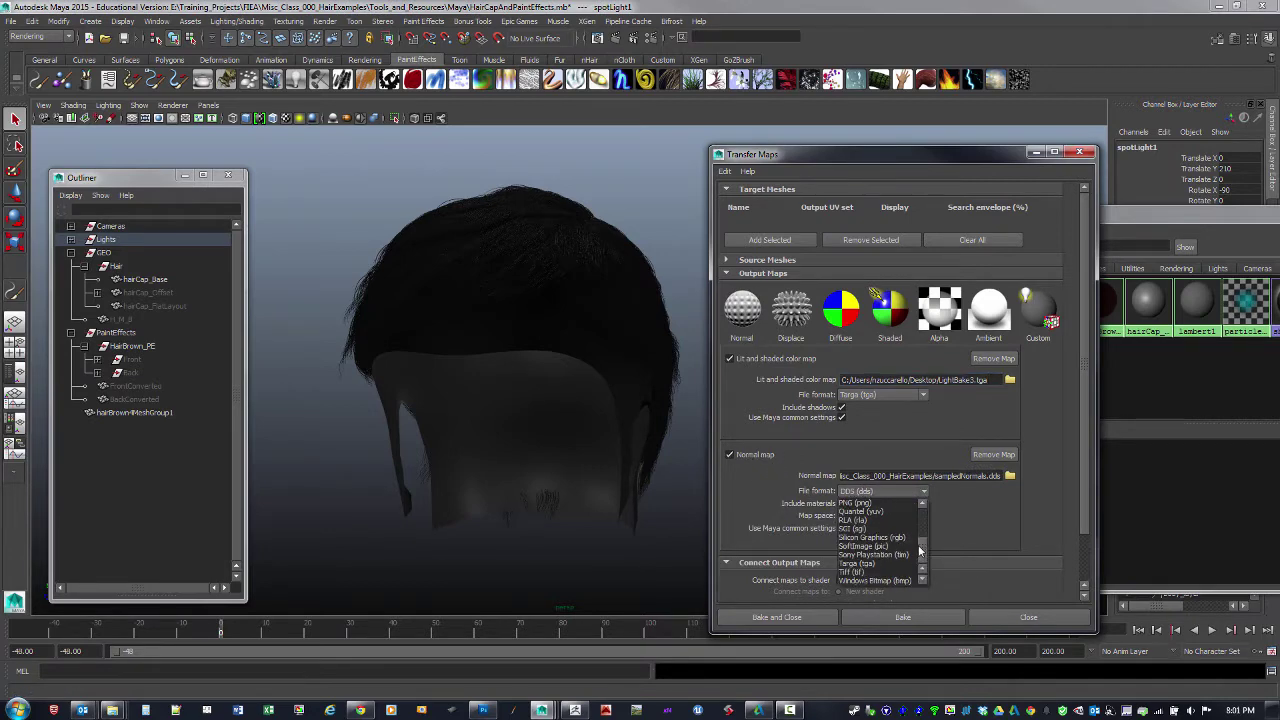
click(888, 564)
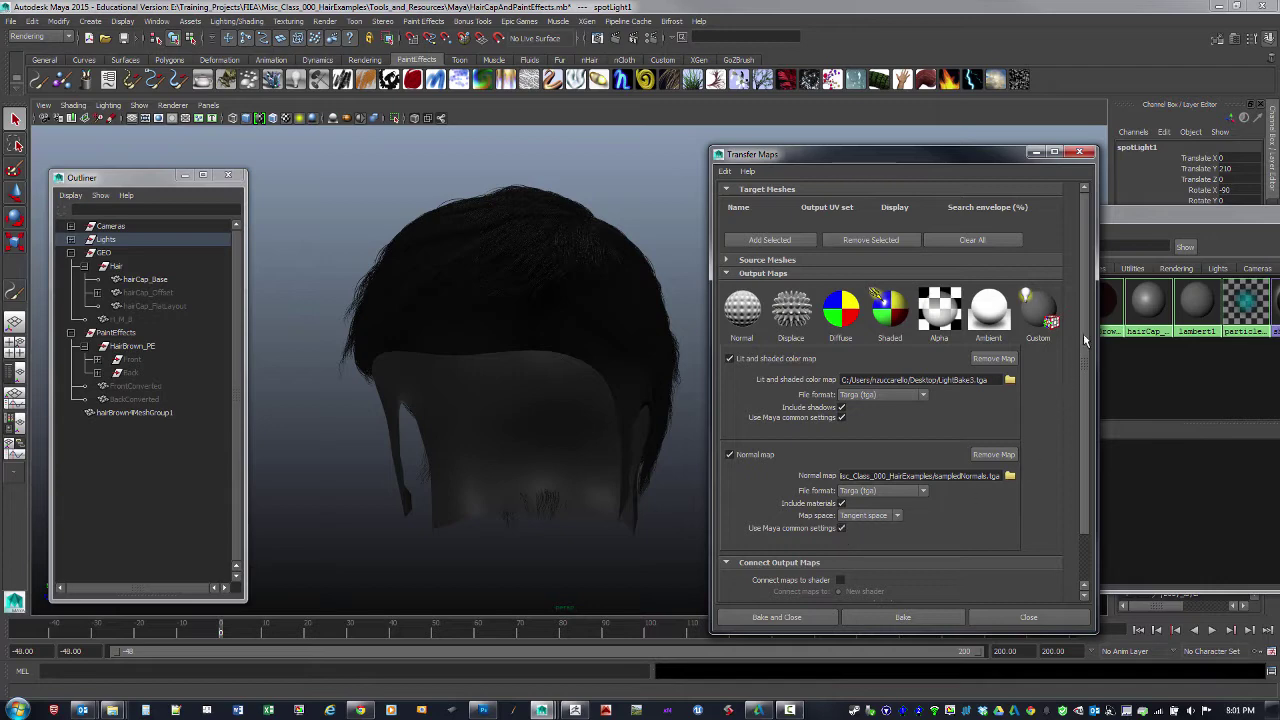
- Set the map width and height in the Maya common output settings to 2048
drag(1084, 337, 1098, 428)
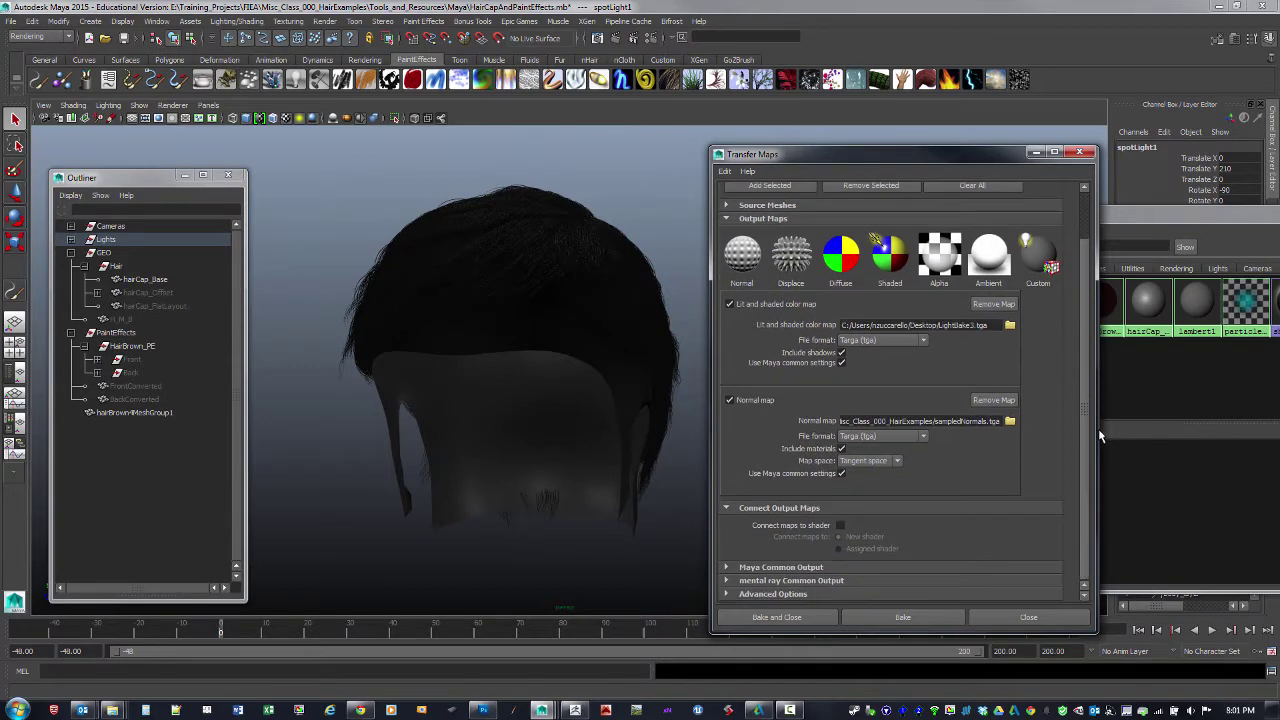
click(726, 567)
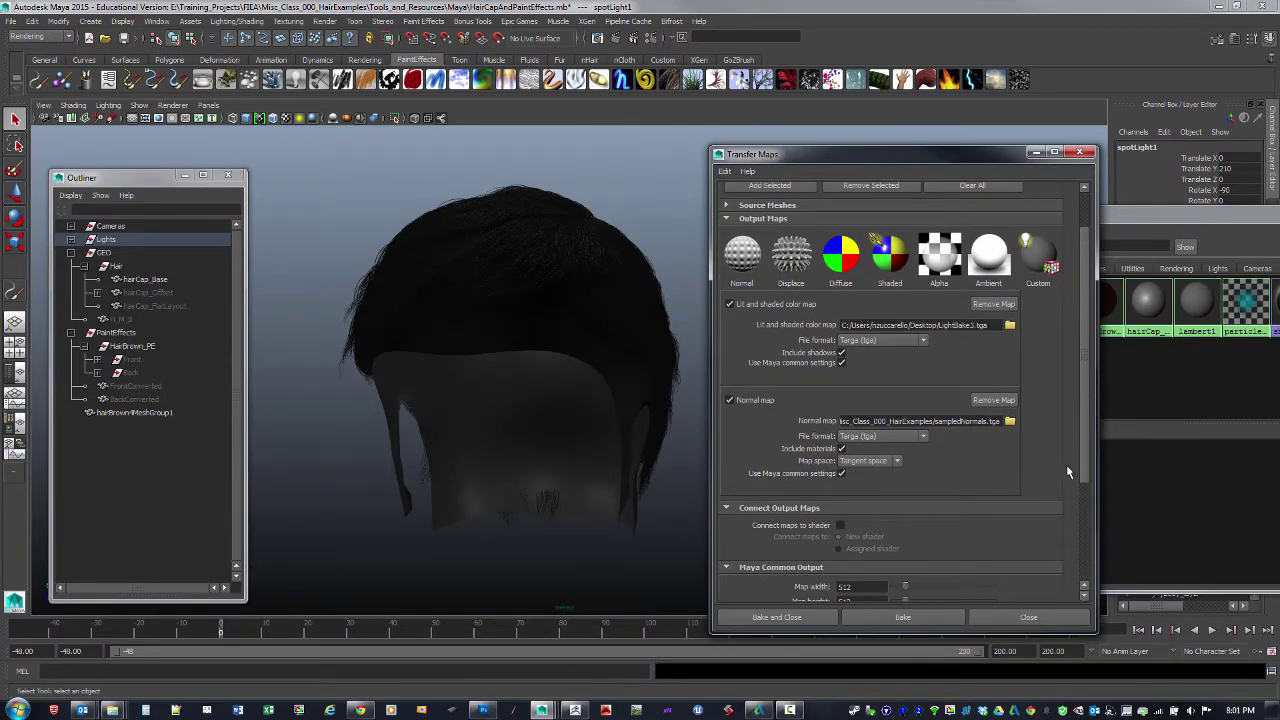
scroll(1066, 472, down, 5)
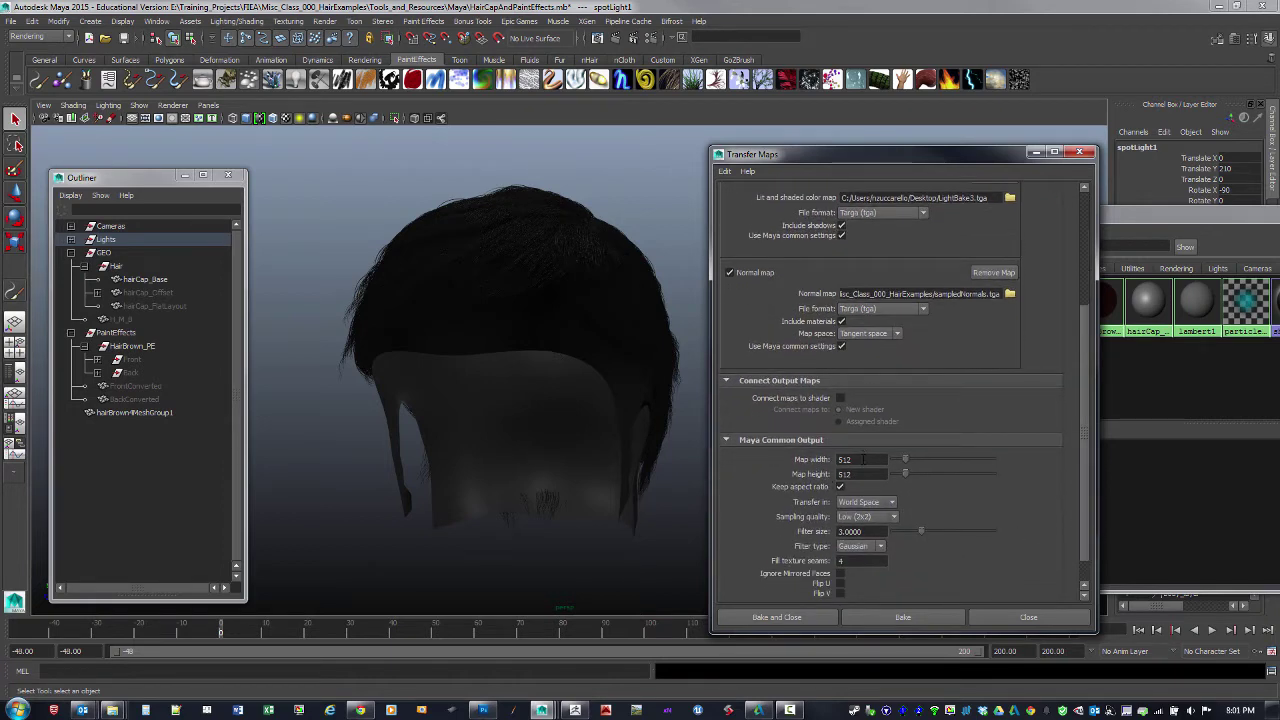
click(864, 459)
text(2048)
key(Tab)
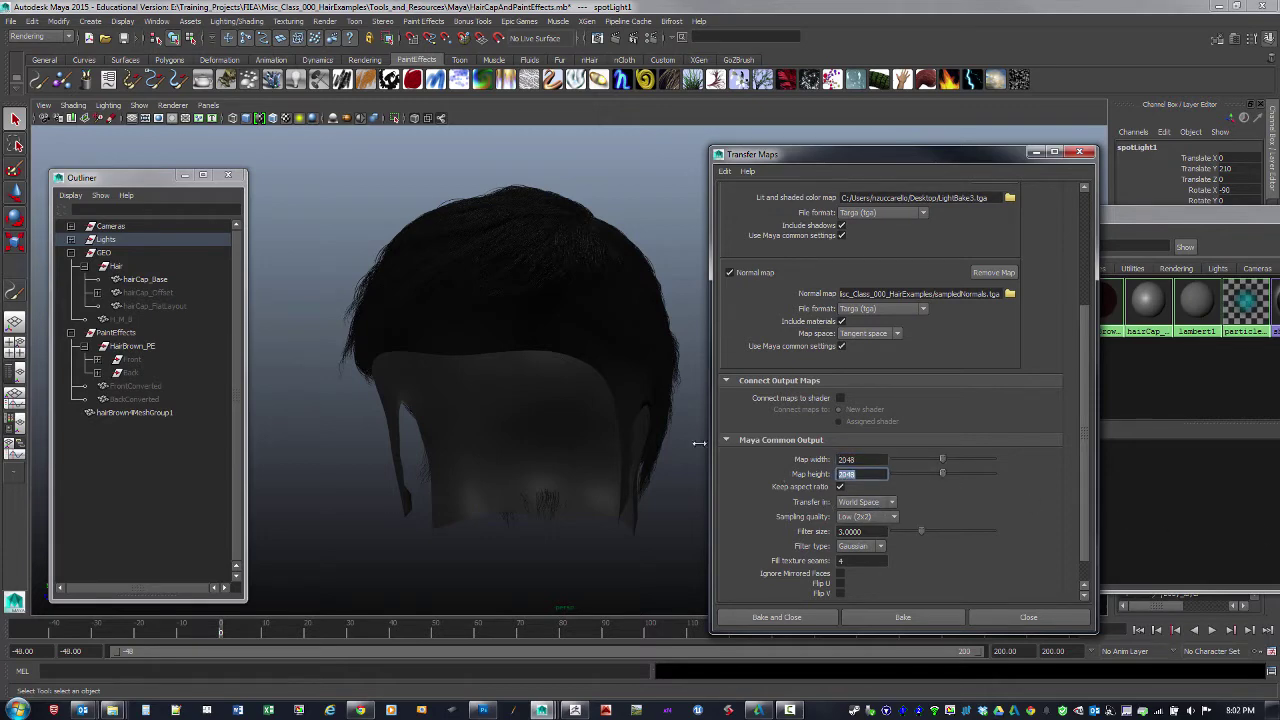
- Select the hairCap_Base mesh and show its UV layout in the UV Texture Editor, keeping Transfer Maps accessible
click(557, 338)
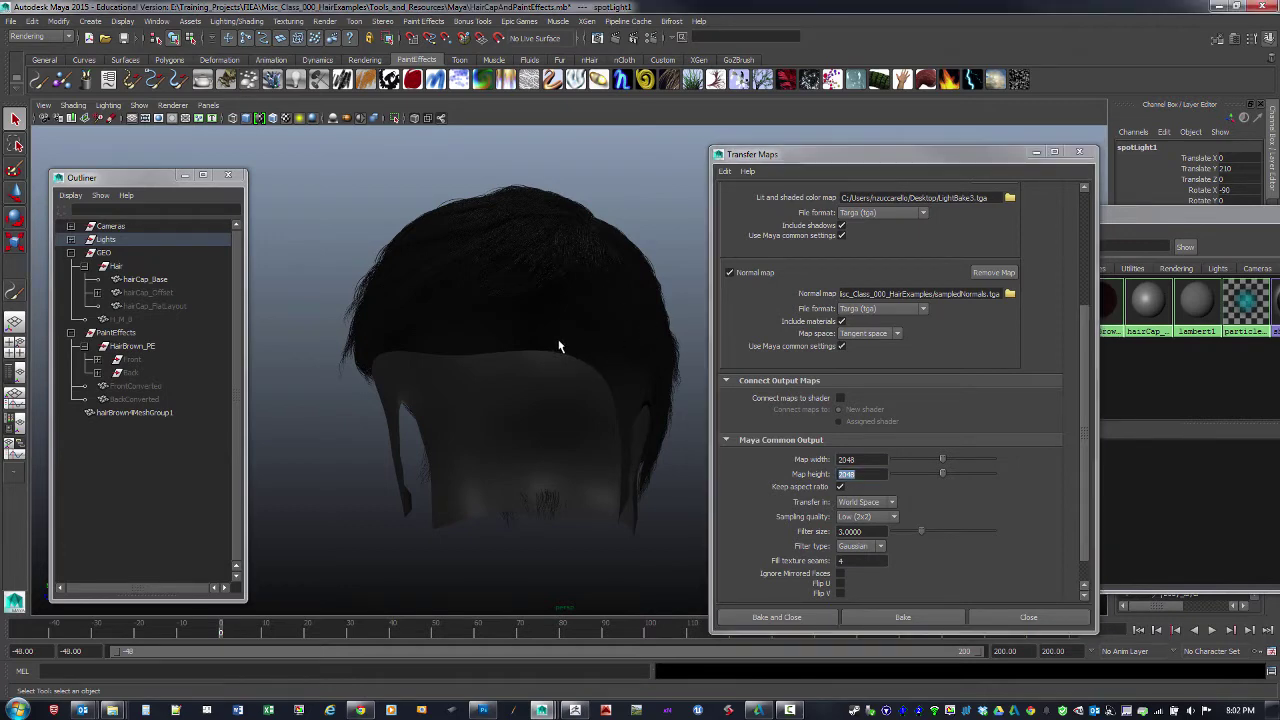
click(620, 373)
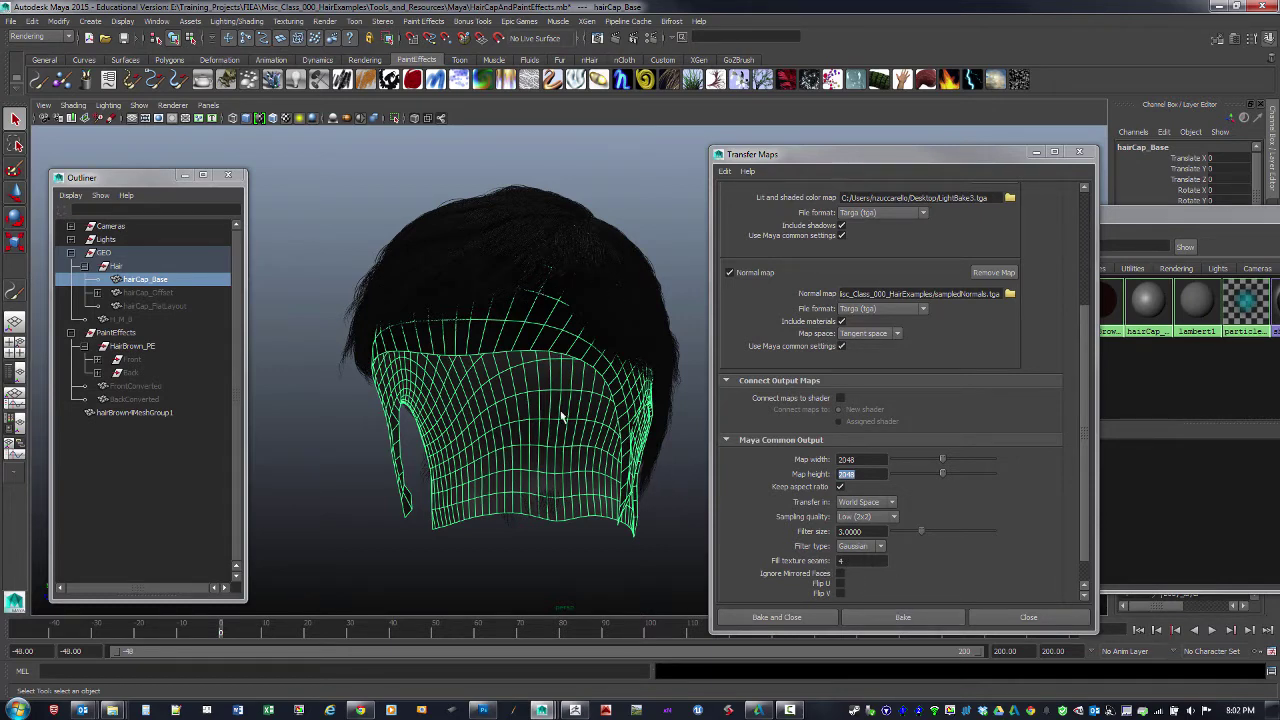
click(157, 21)
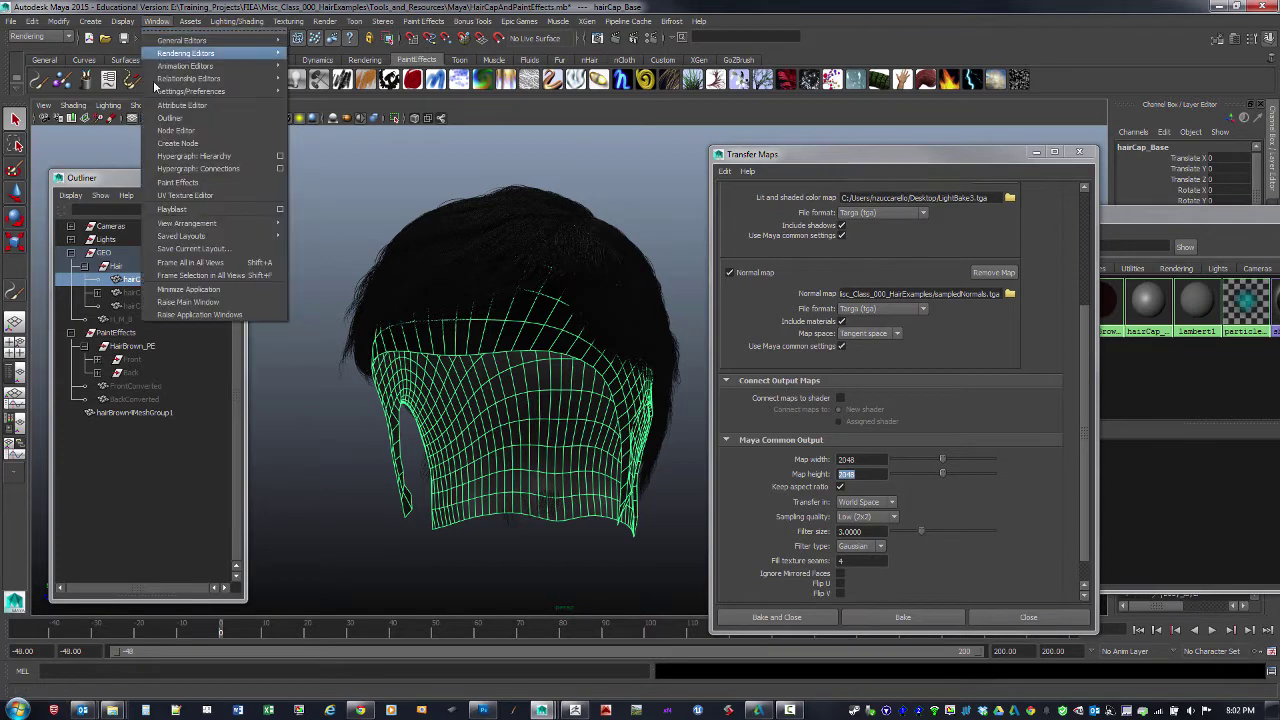
click(214, 197)
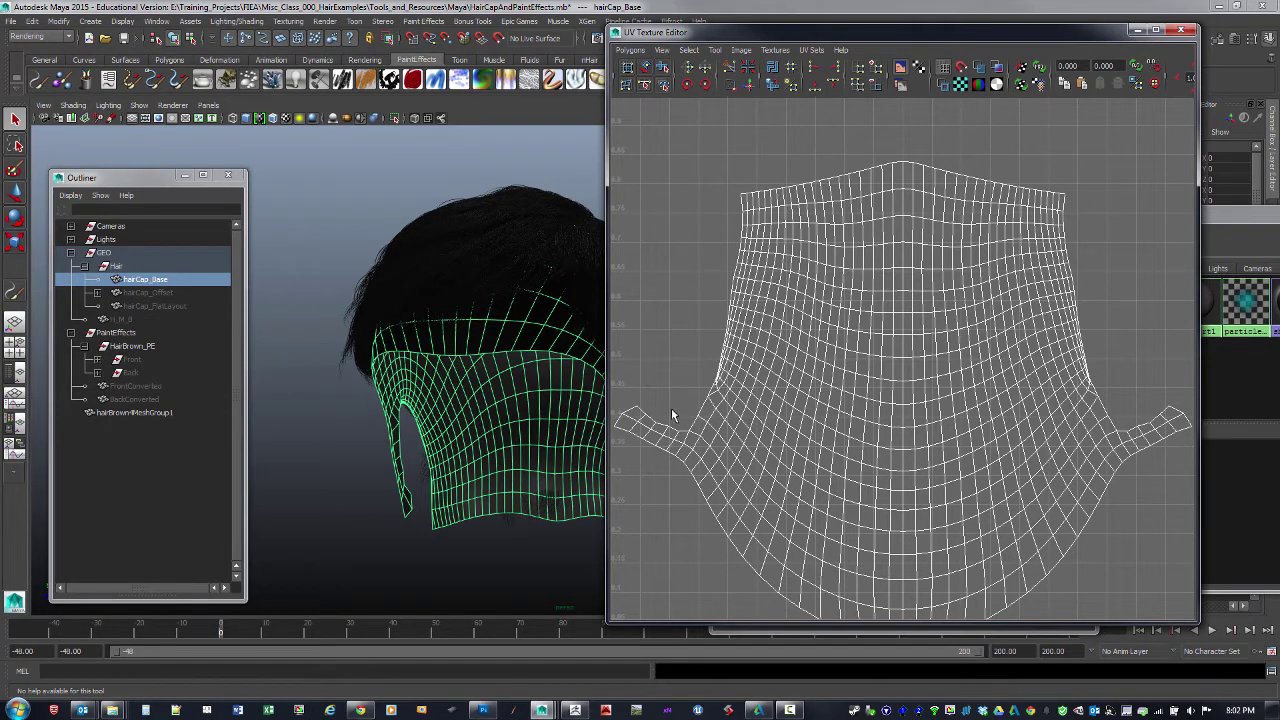
drag(1099, 36, 1145, 335)
drag(966, 153, 962, 121)
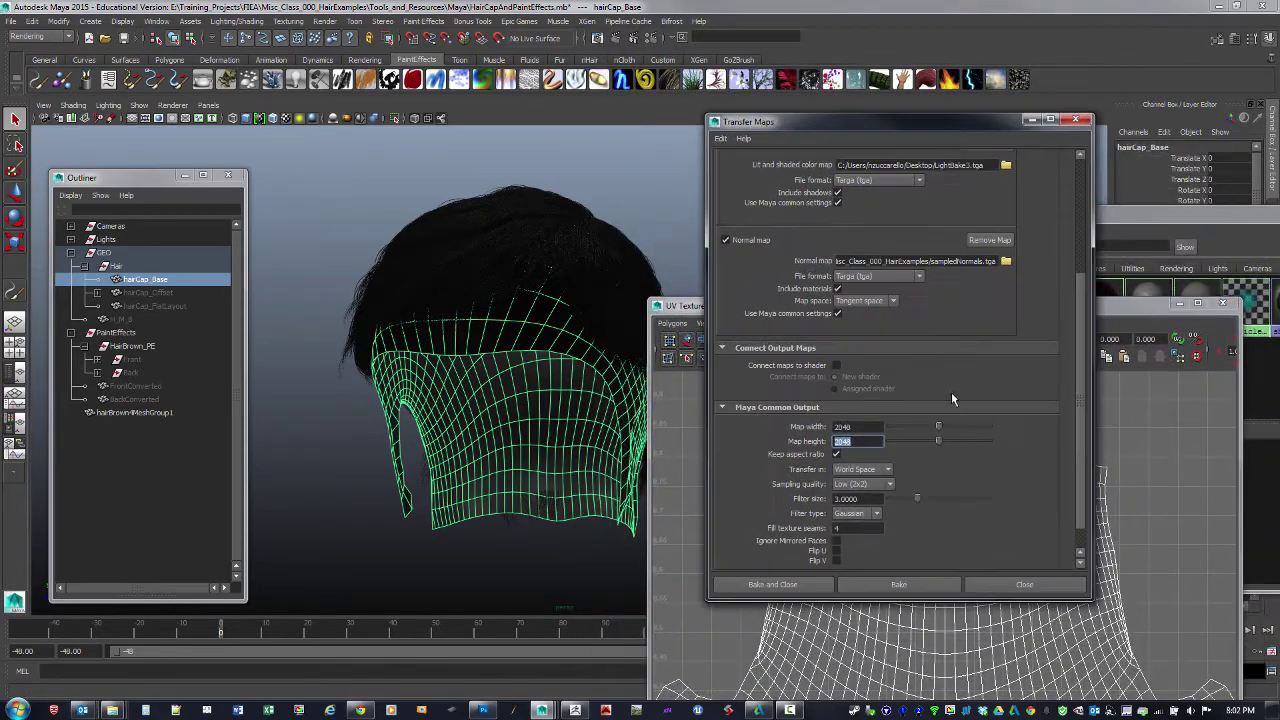
- Set Fill texture seams to 16 and add hairCap_Base to the target meshes of the transfer
click(853, 527)
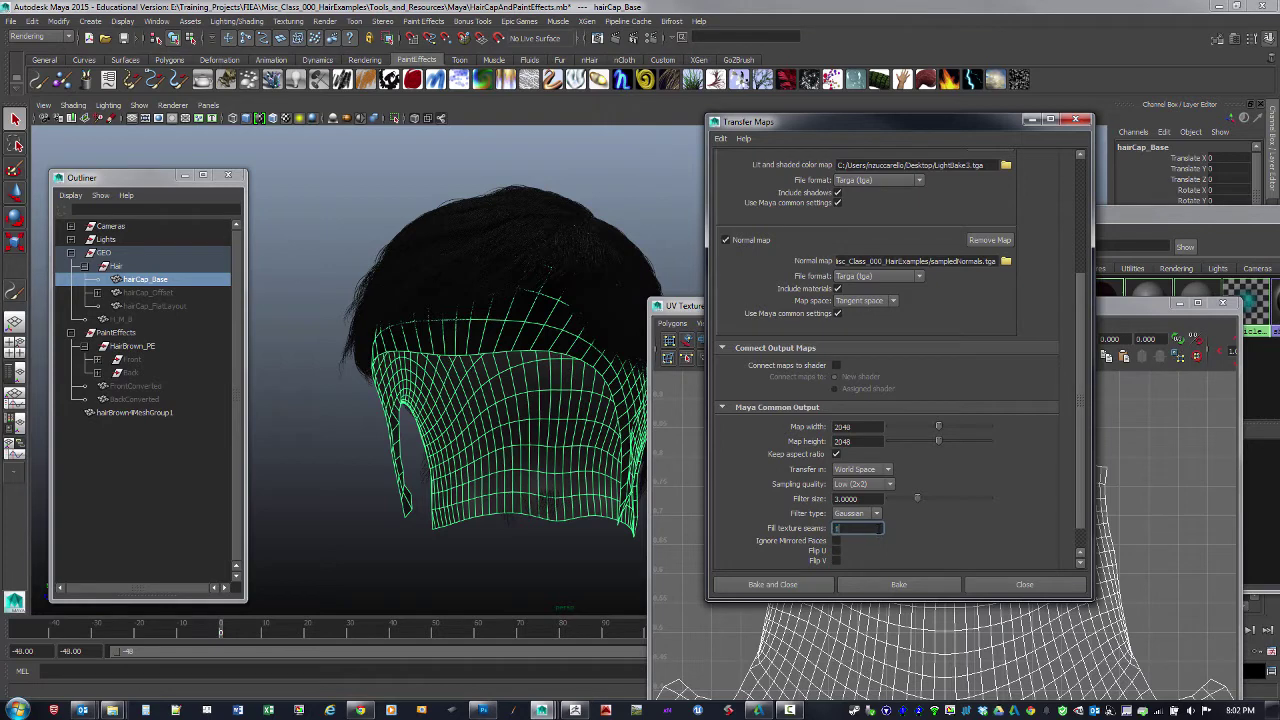
key(Tab)
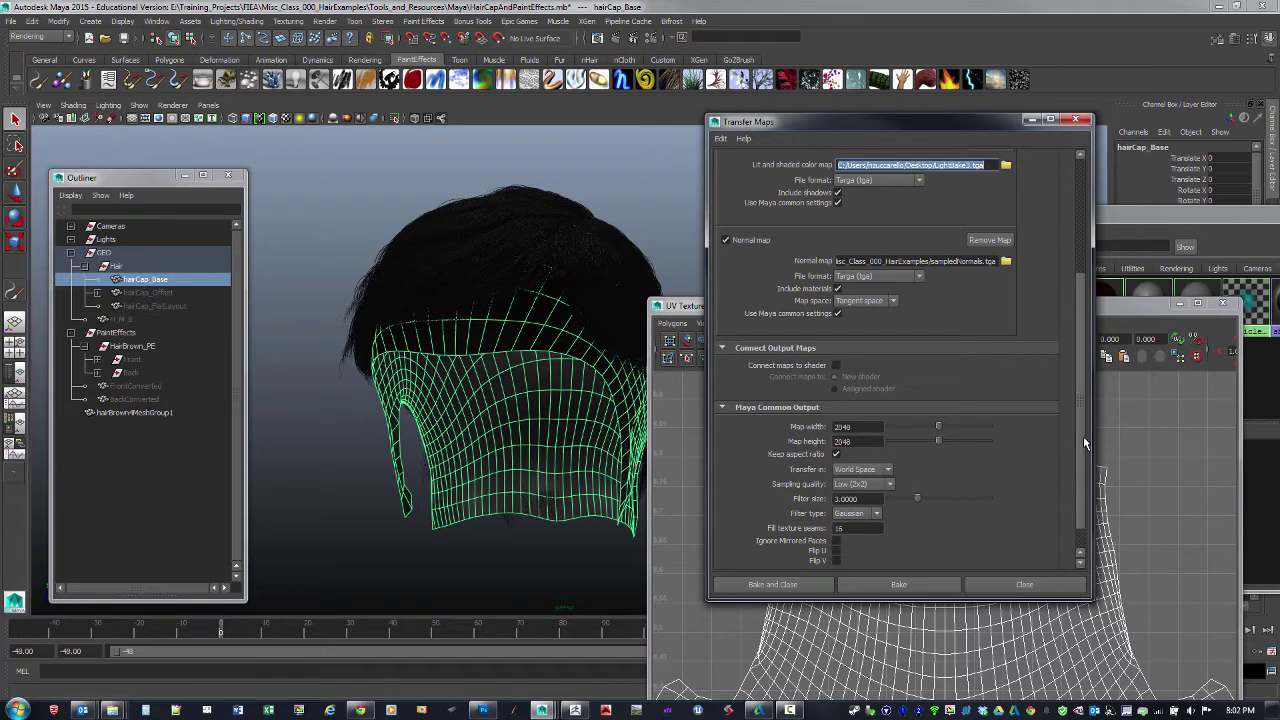
scroll(1083, 436, down, 1)
scroll(1081, 401, up, 6)
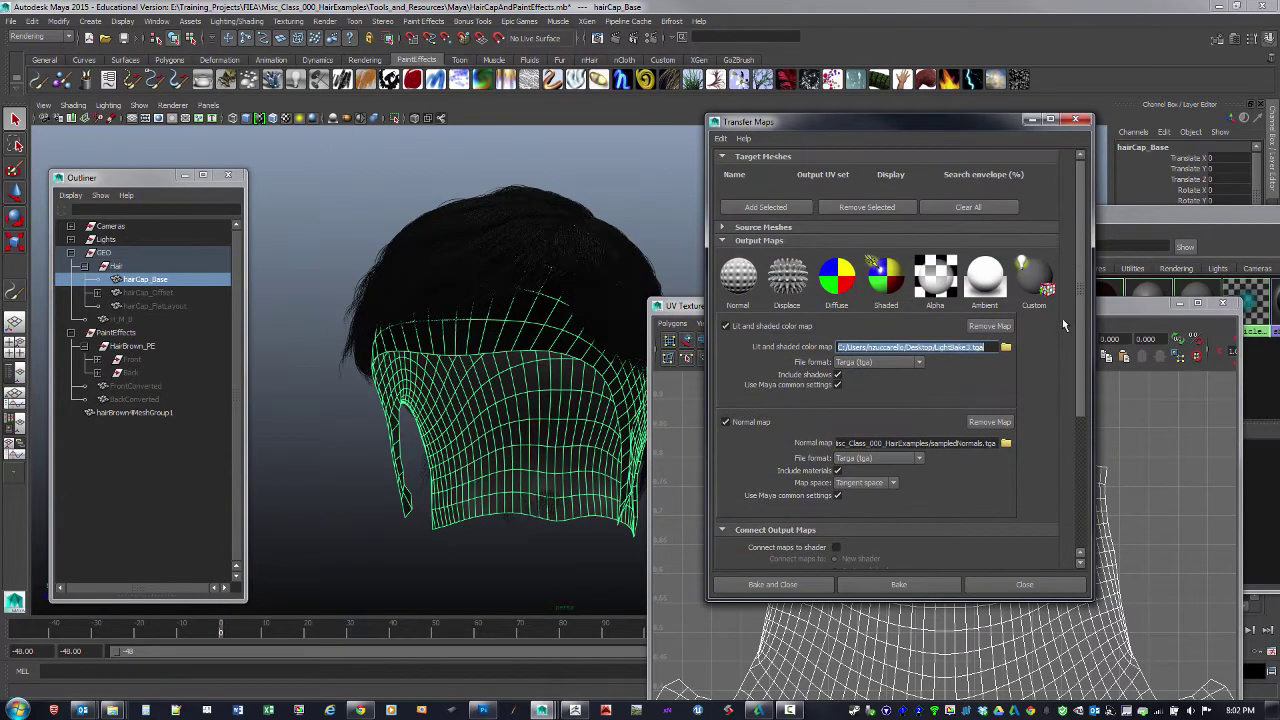
scroll(1063, 324, down, 5)
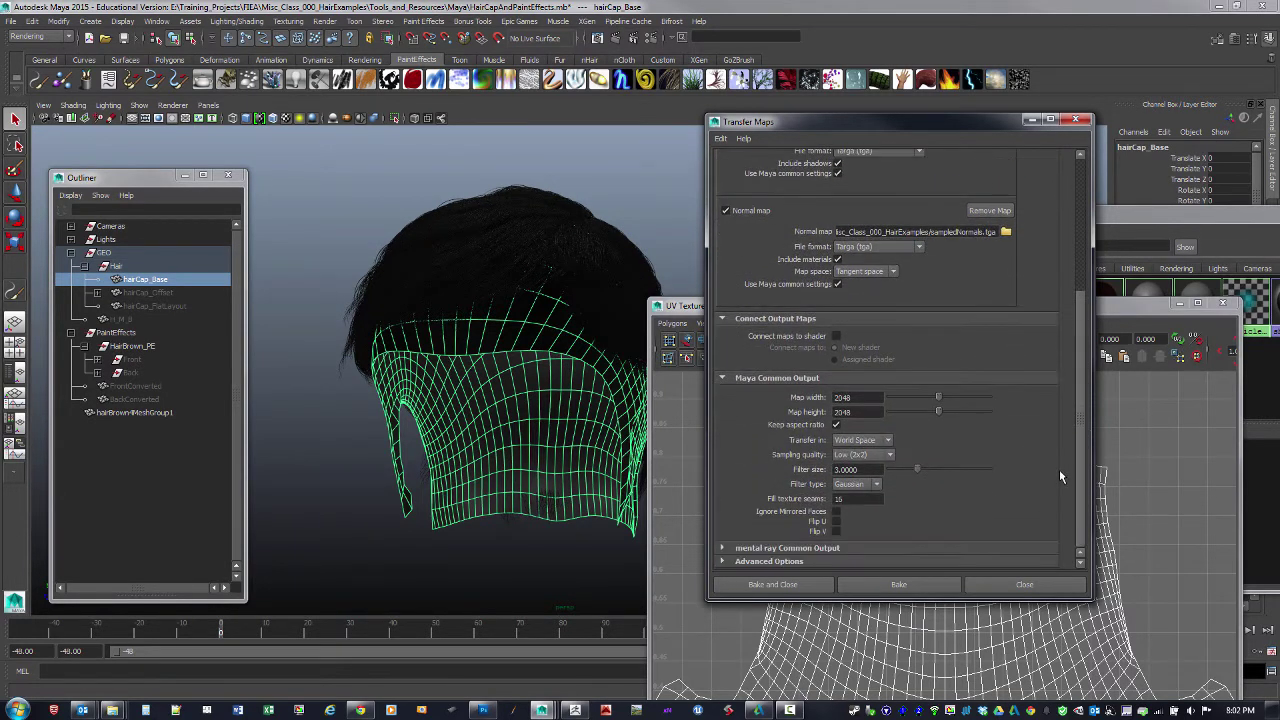
scroll(1060, 453, up, 6)
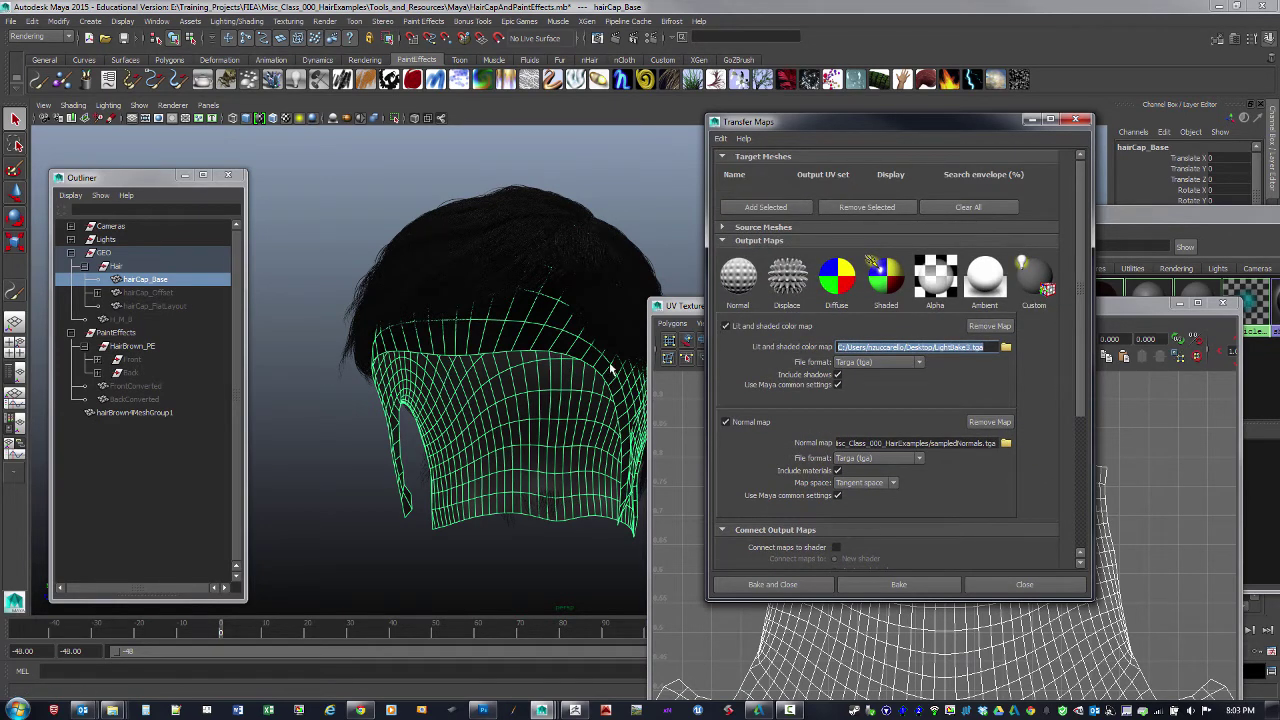
click(772, 206)
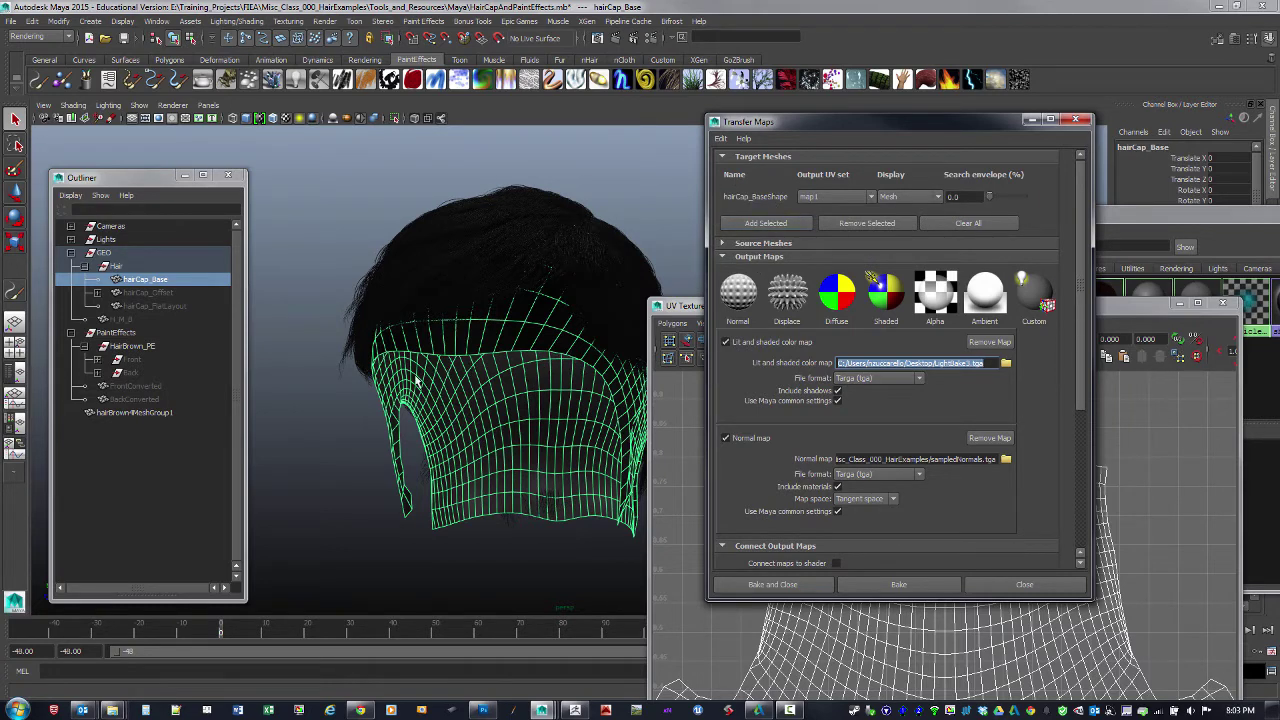
- Add the hairBrown4MeshGroup1 hair mesh to the source meshes of the transfer
click(722, 246)
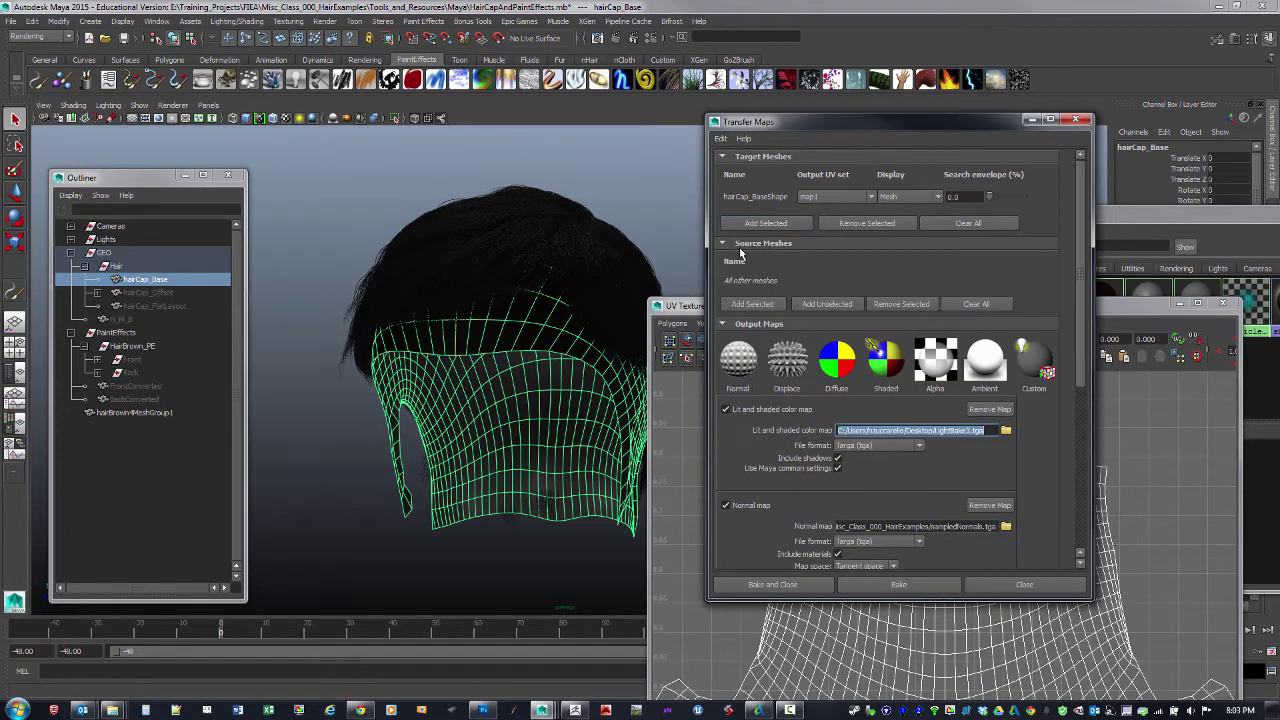
click(160, 418)
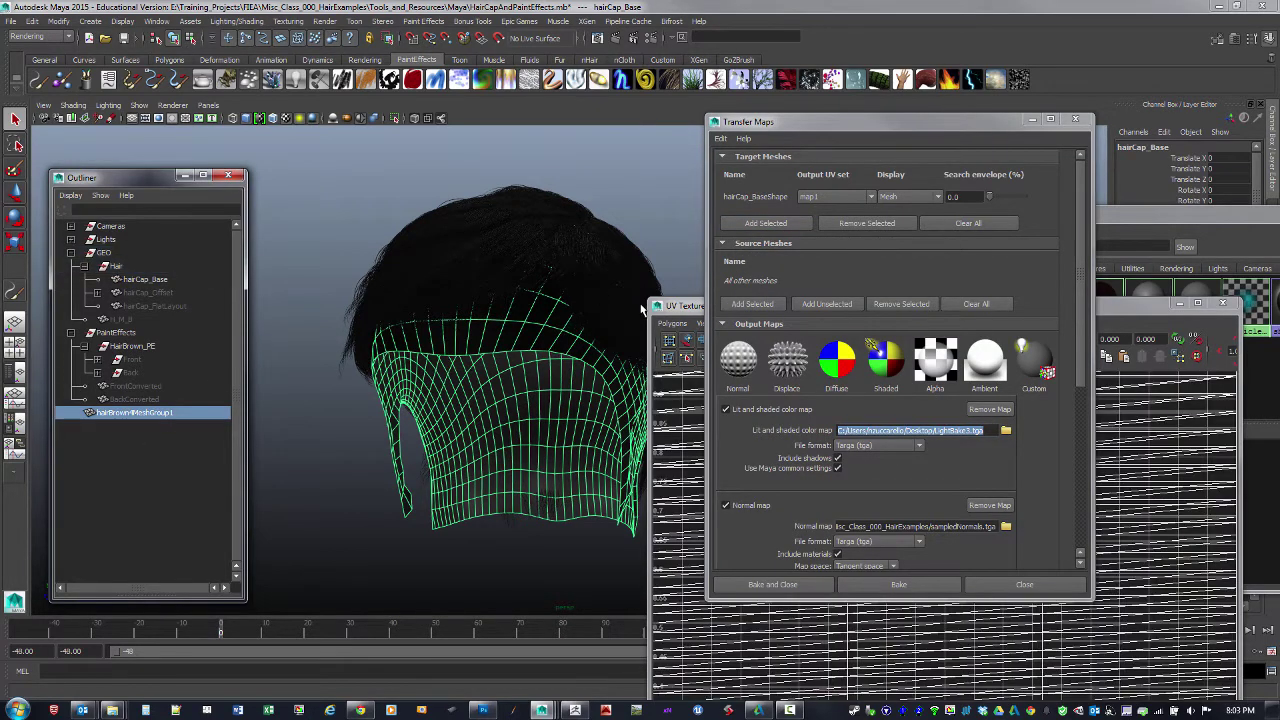
click(763, 305)
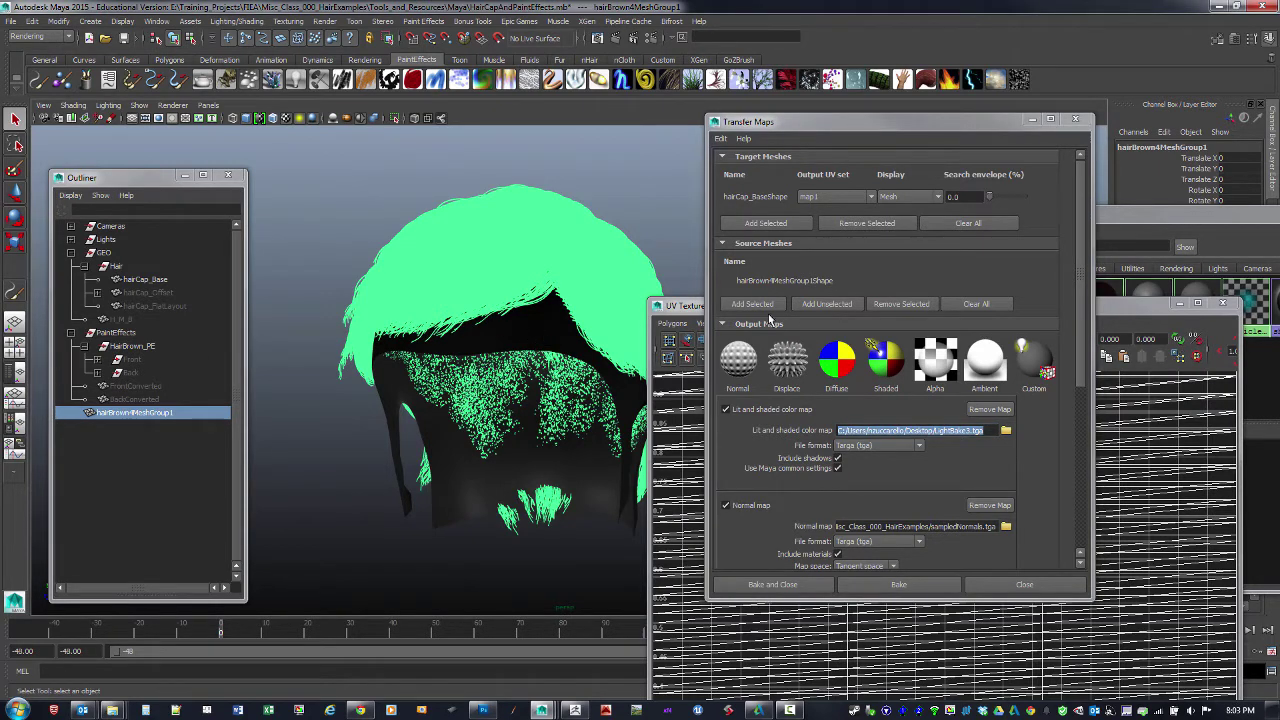
- Display the envelope of the hairCap_Base target mesh and enlarge its search envelope around the hair
click(145, 279)
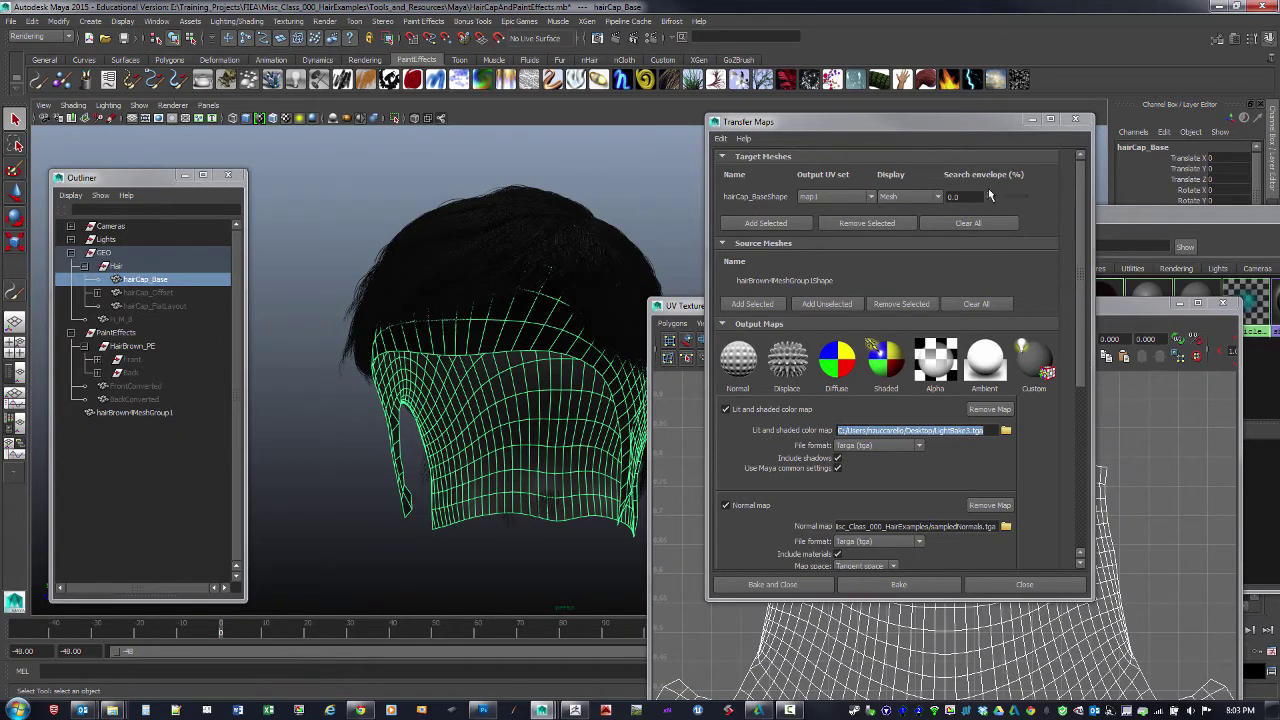
click(937, 197)
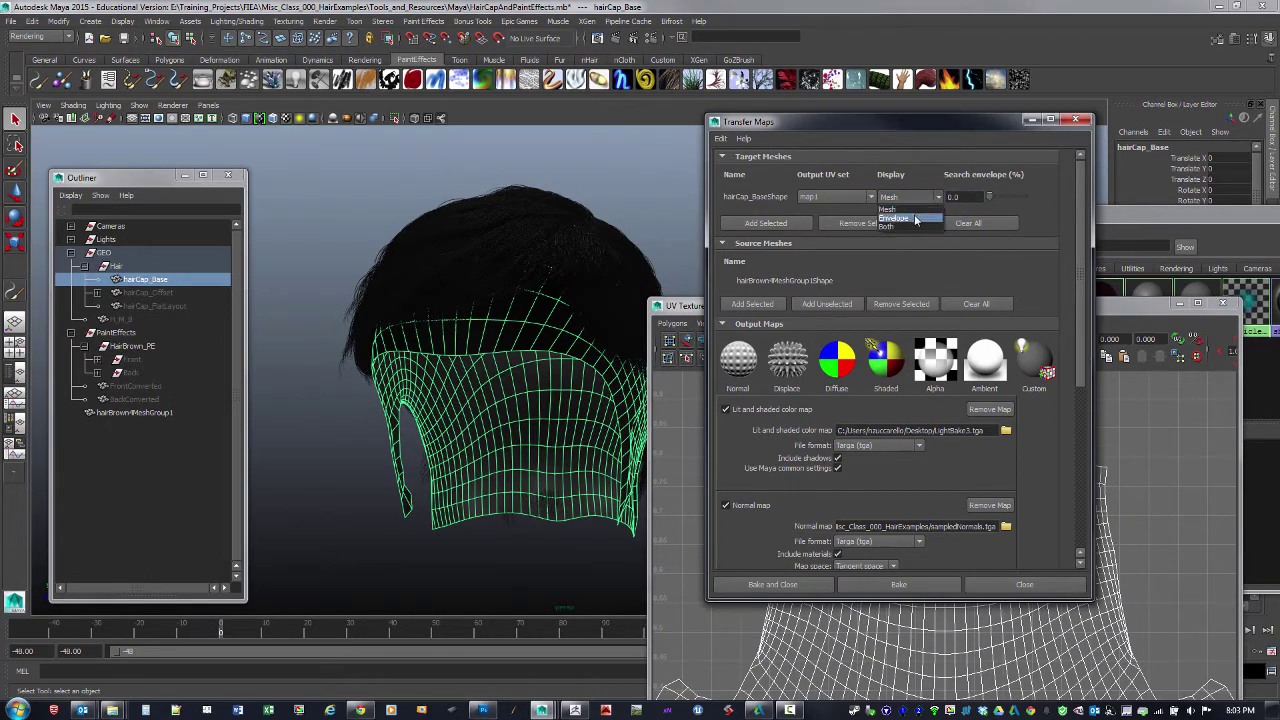
click(912, 216)
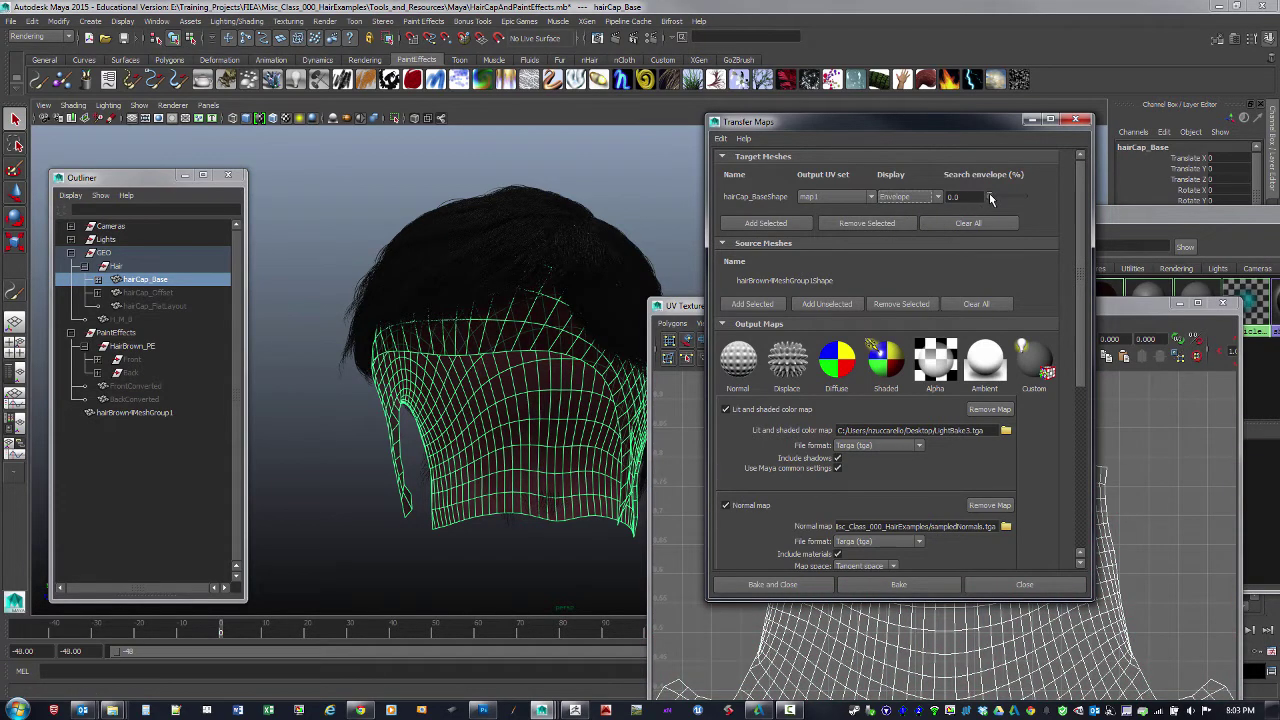
drag(998, 194, 991, 202)
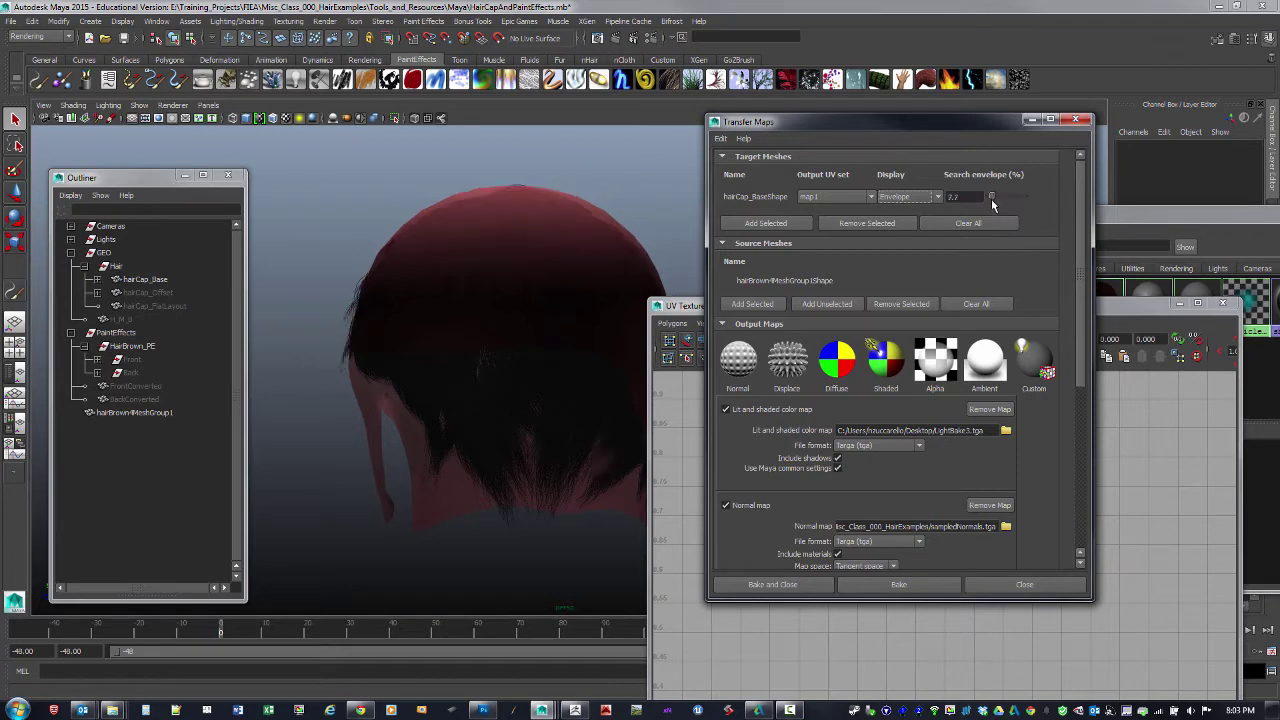
alt+drag(432, 351, 421, 397)
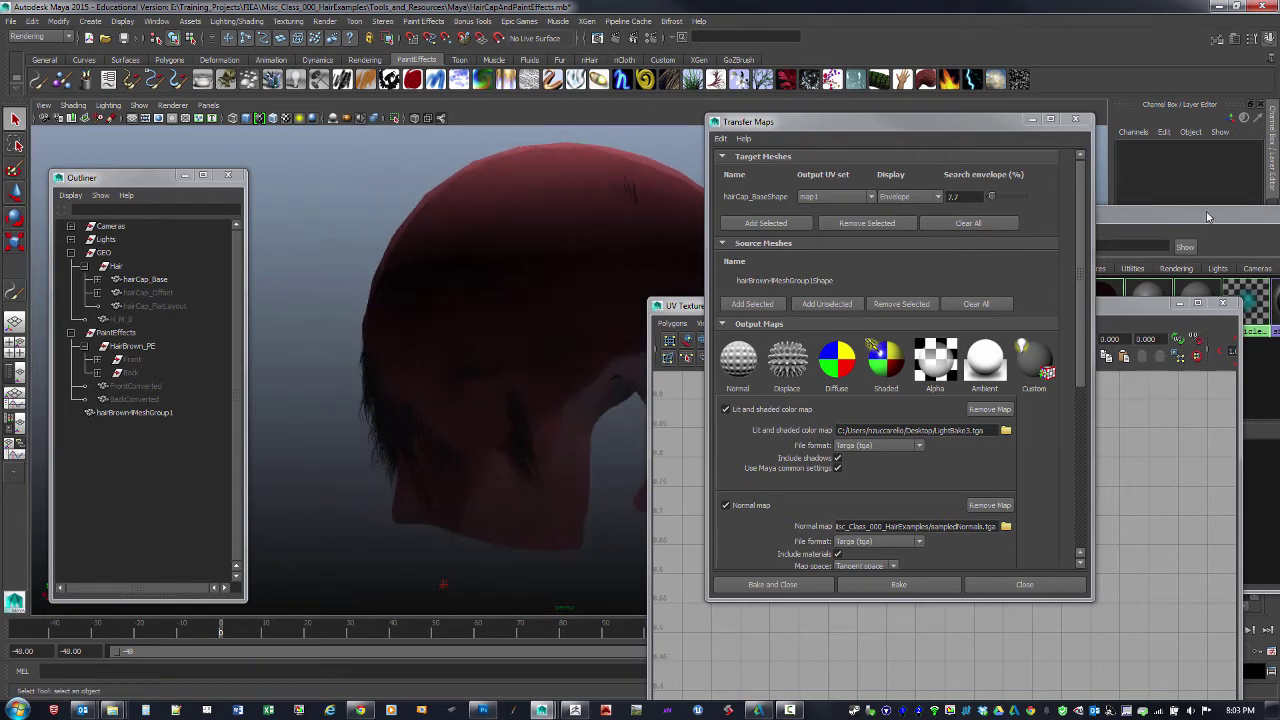
- Try a search envelope of 12%, raise it to 16%, and check from several angles how it covers the hair
double_click(953, 197)
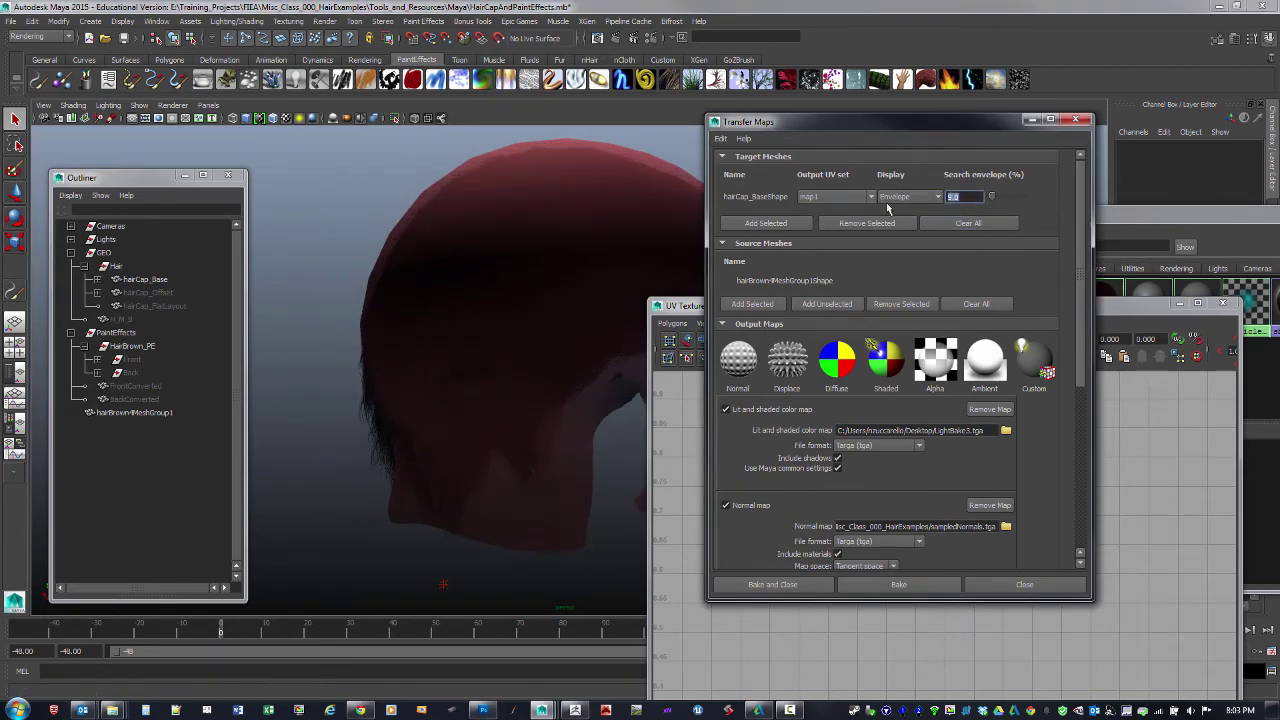
text(12)
key(Return)
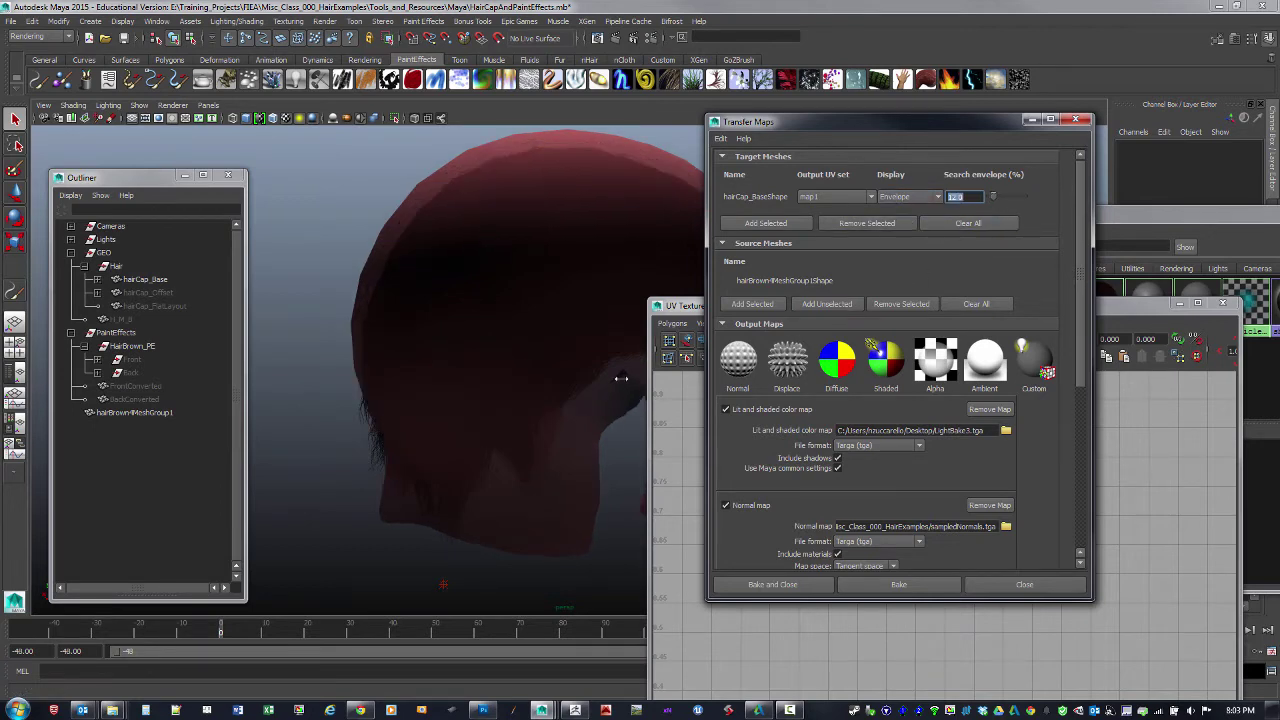
alt+drag(580, 394, 440, 408)
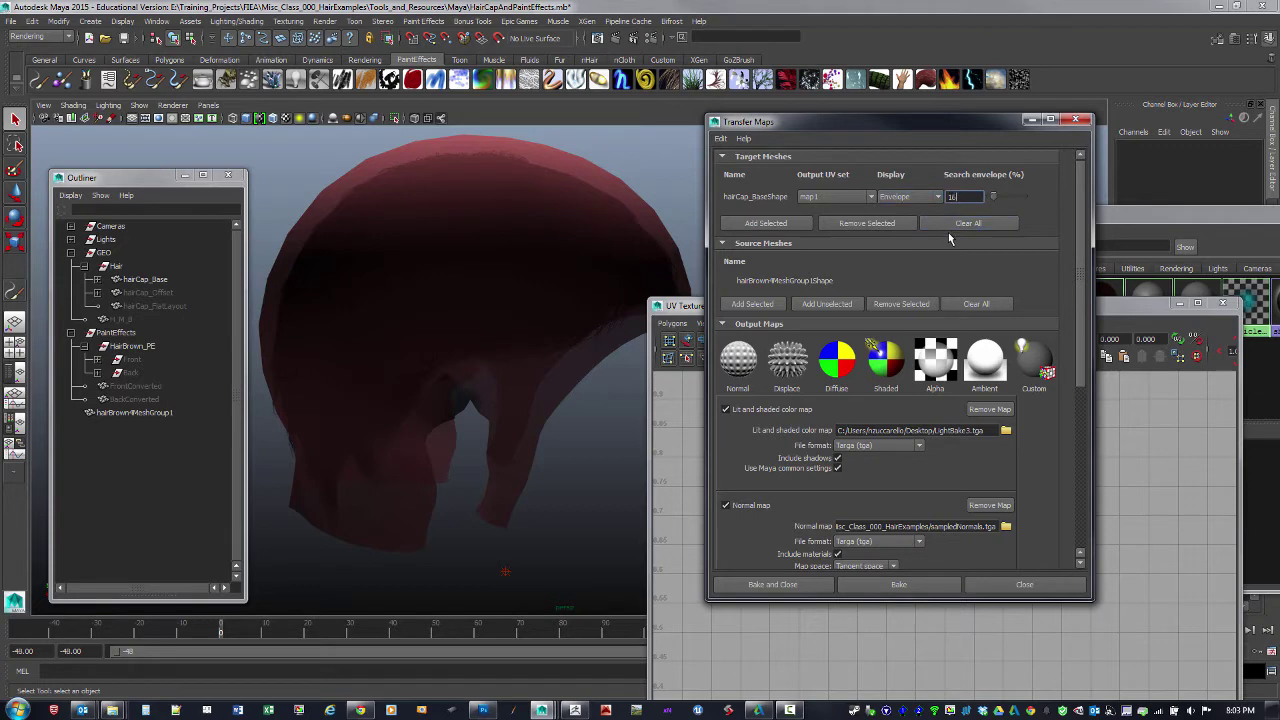
key(Return)
alt+drag(540, 402, 572, 486)
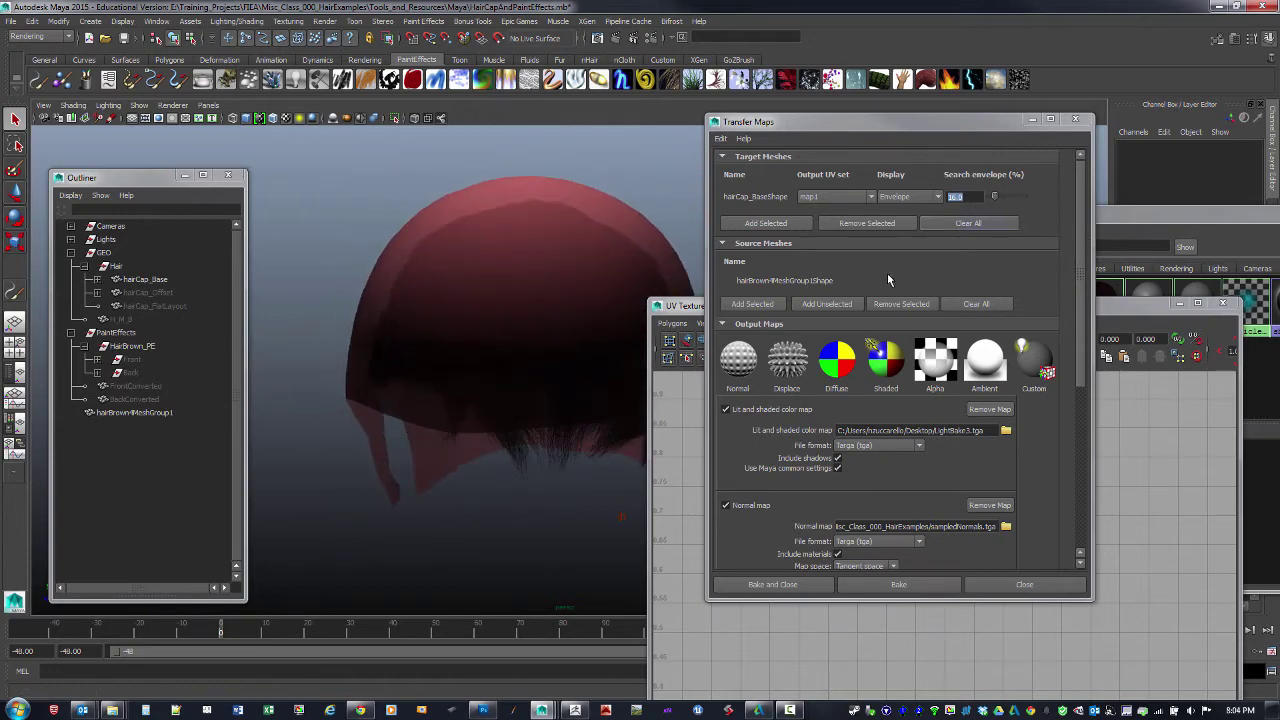
- Preview the target mesh and its envelope together, and return the target display to Mesh
click(938, 197)
click(901, 221)
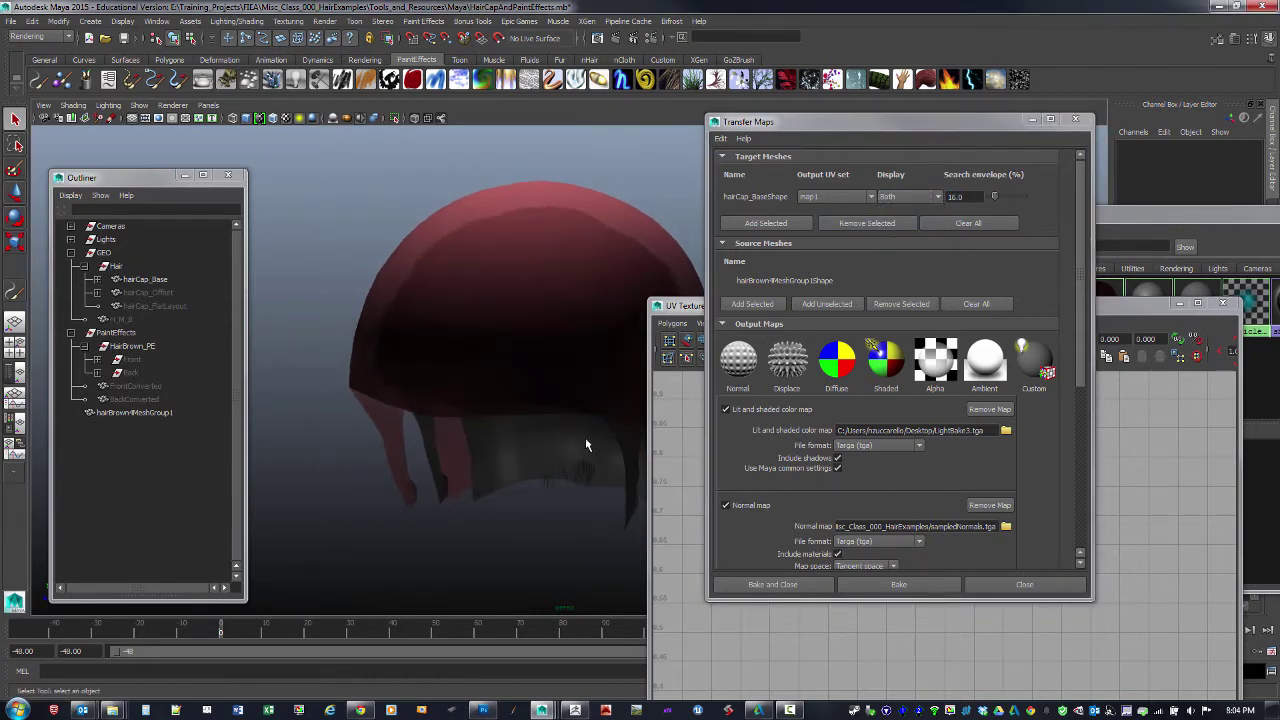
click(938, 197)
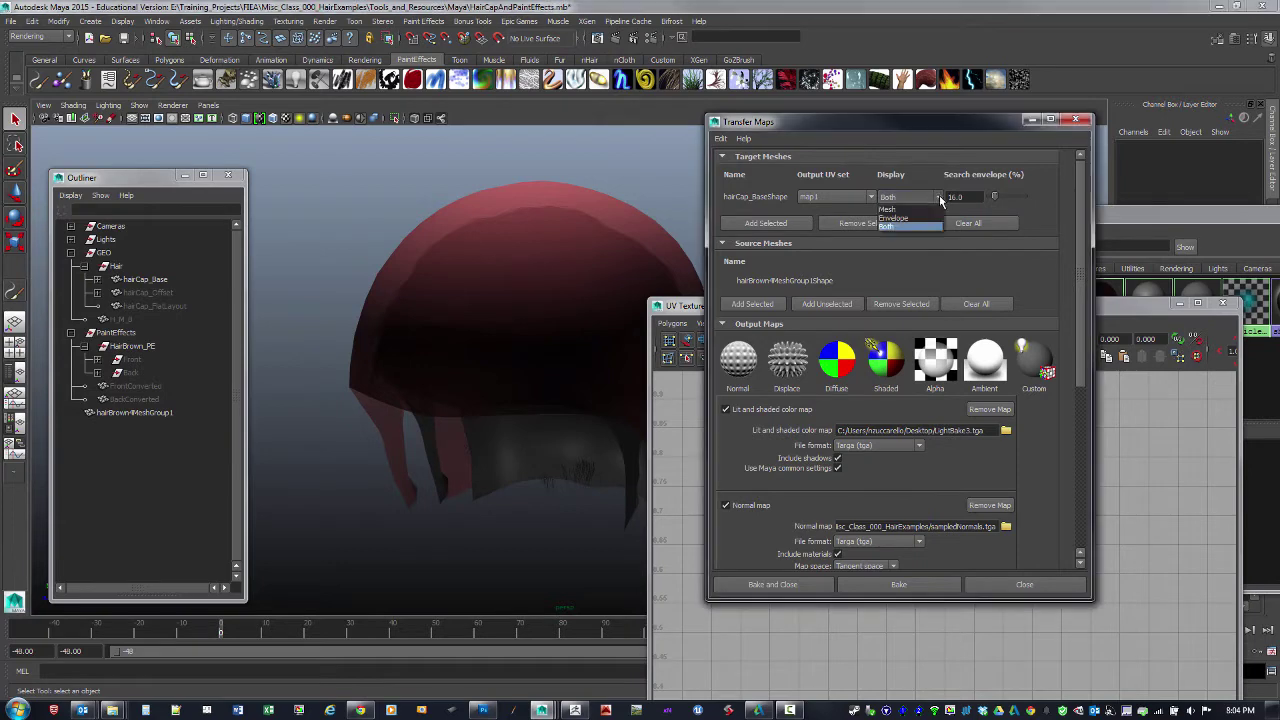
click(921, 210)
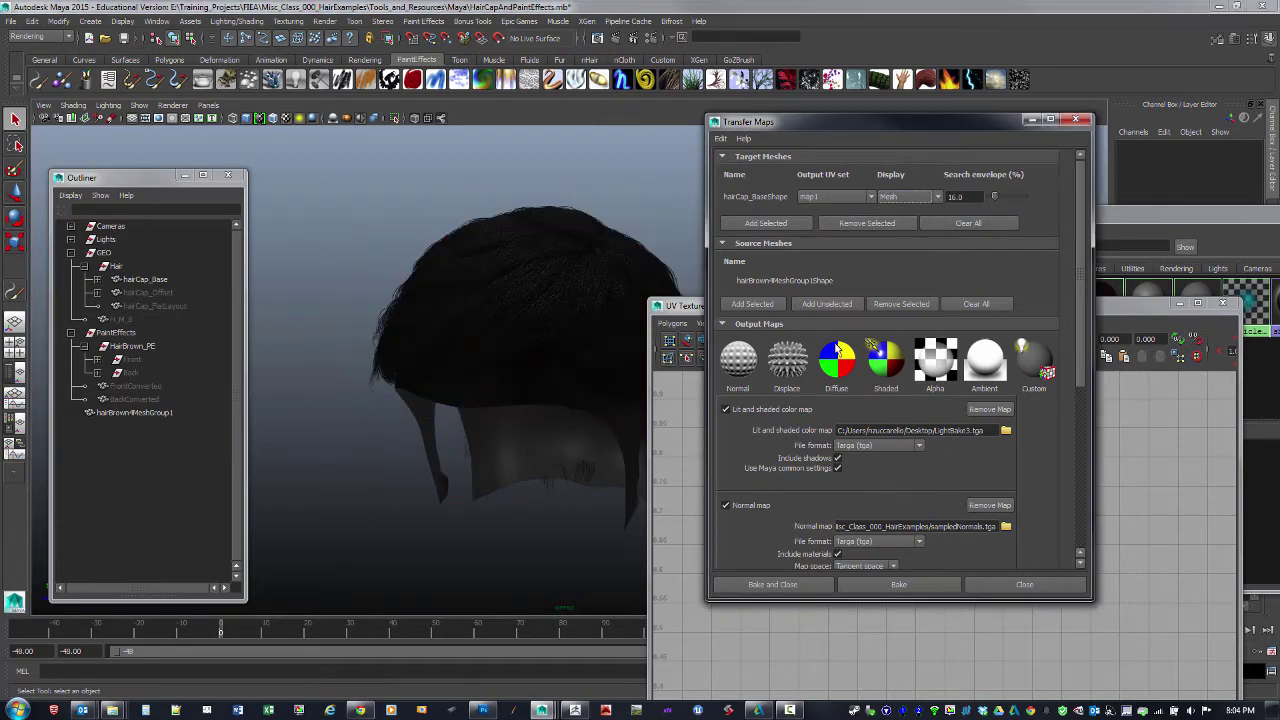
- Expand the Advanced Options of the transfer, review the search methods against the hair, and choose Closest to Envelope
drag(1087, 265, 1082, 475)
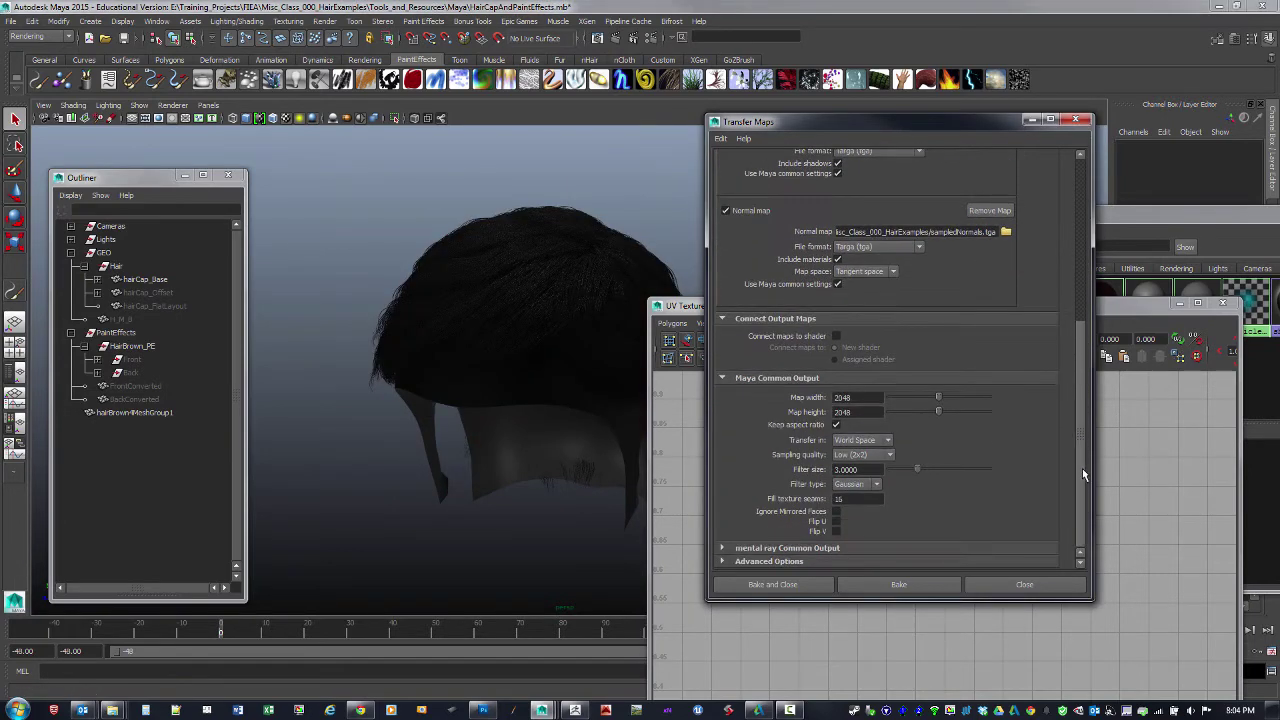
click(723, 561)
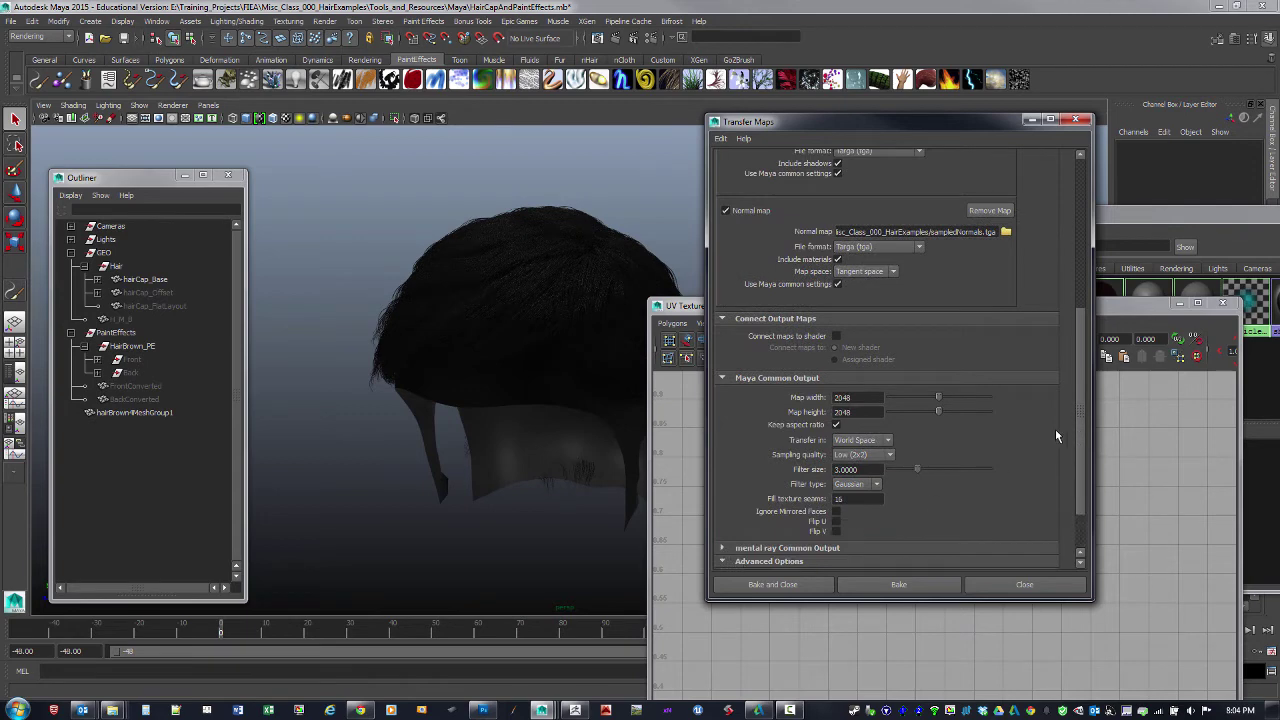
drag(1080, 401, 1084, 484)
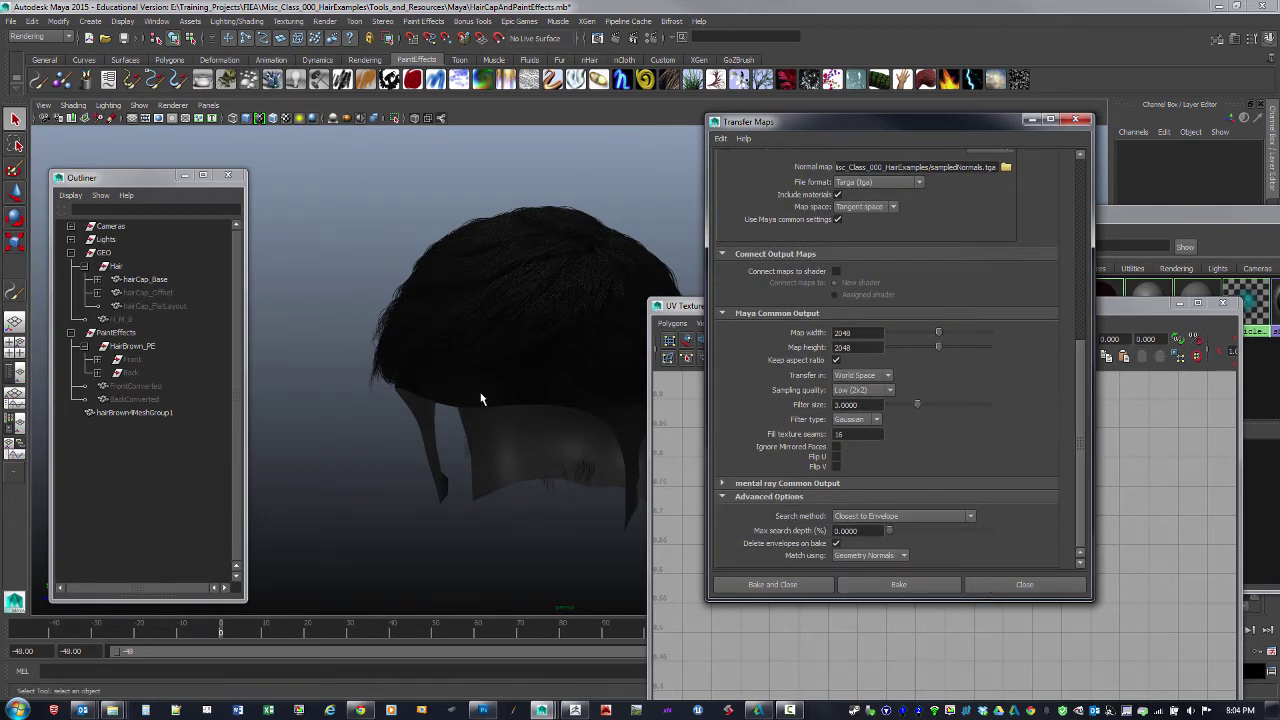
alt+drag(480, 398, 480, 396)
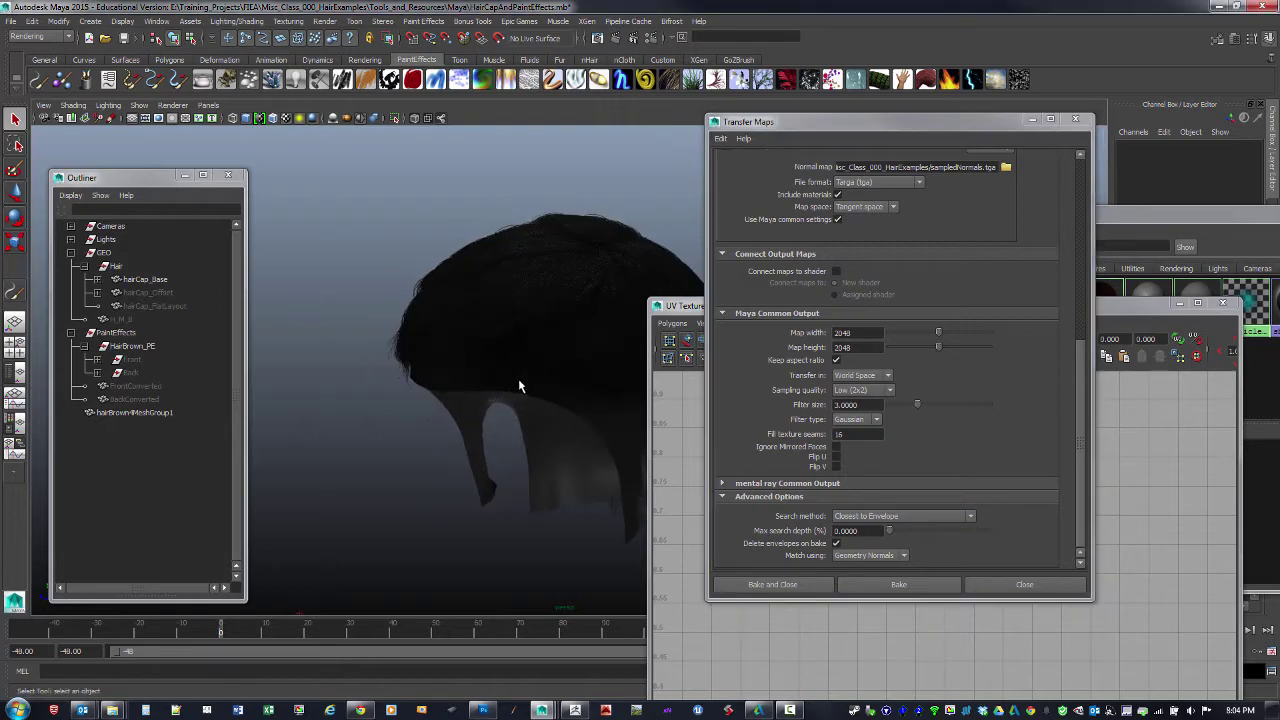
click(893, 518)
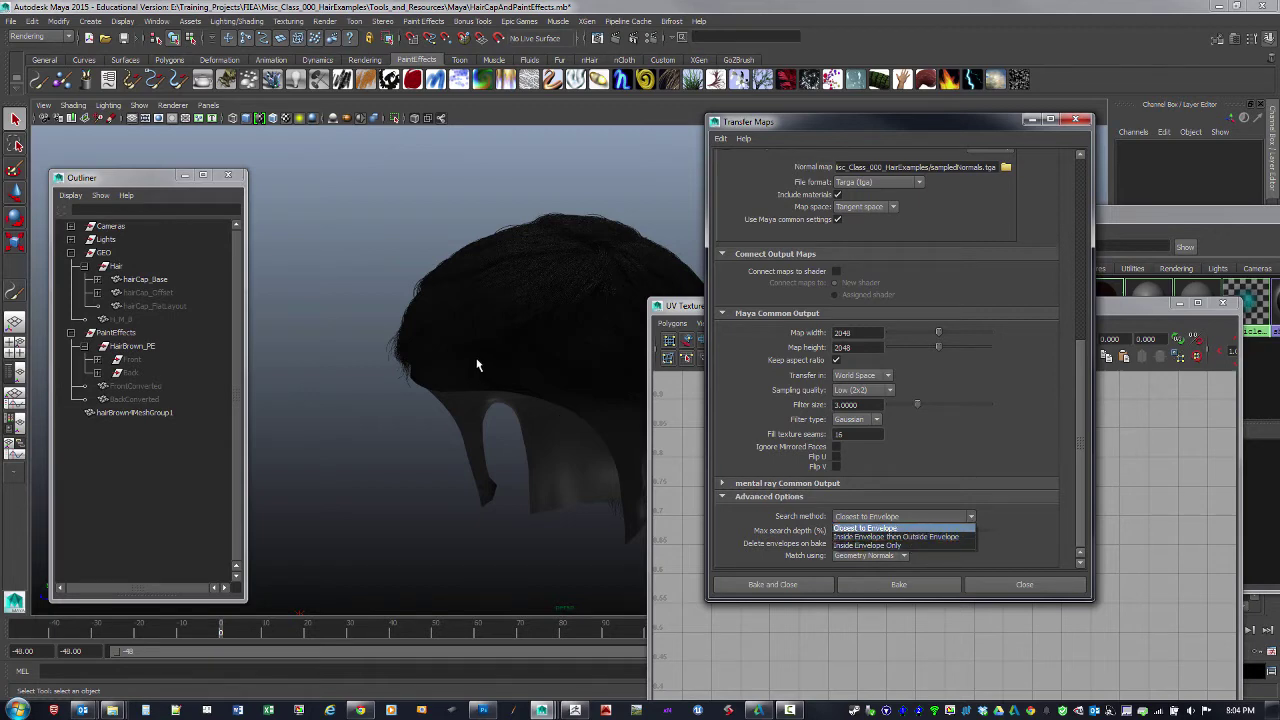
click(590, 491)
alt+drag(590, 491, 509, 462)
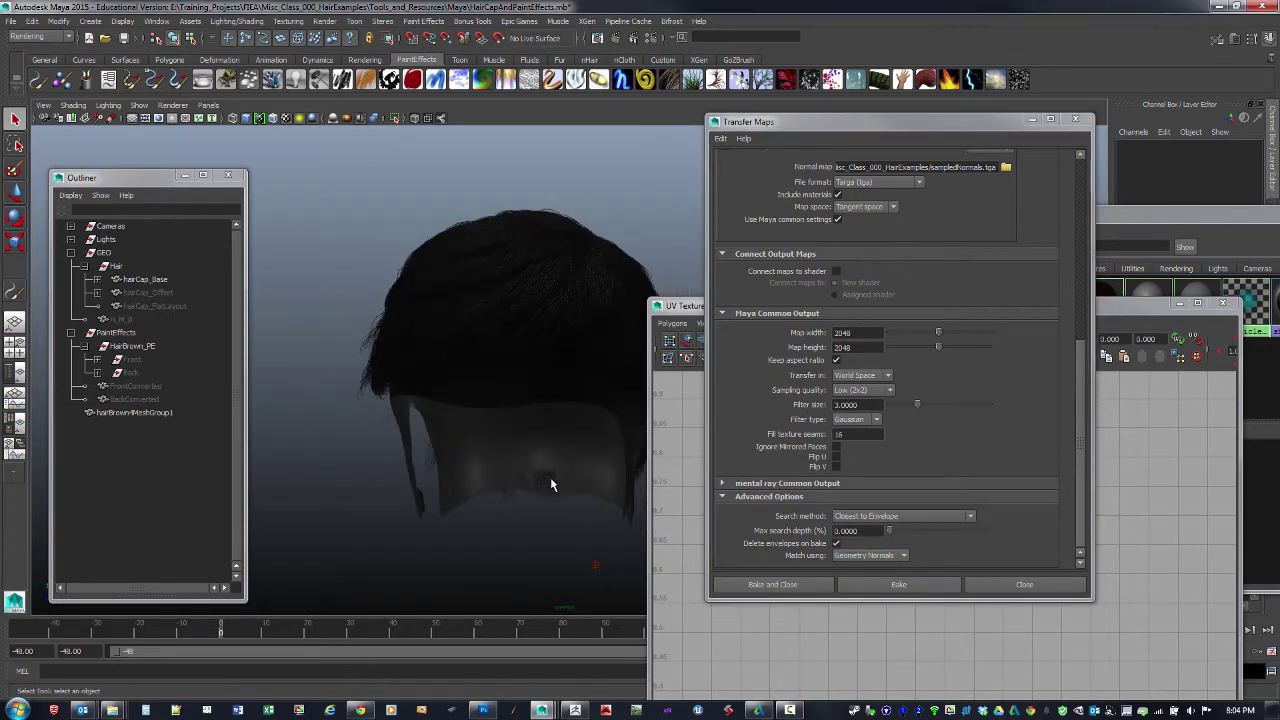
click(922, 519)
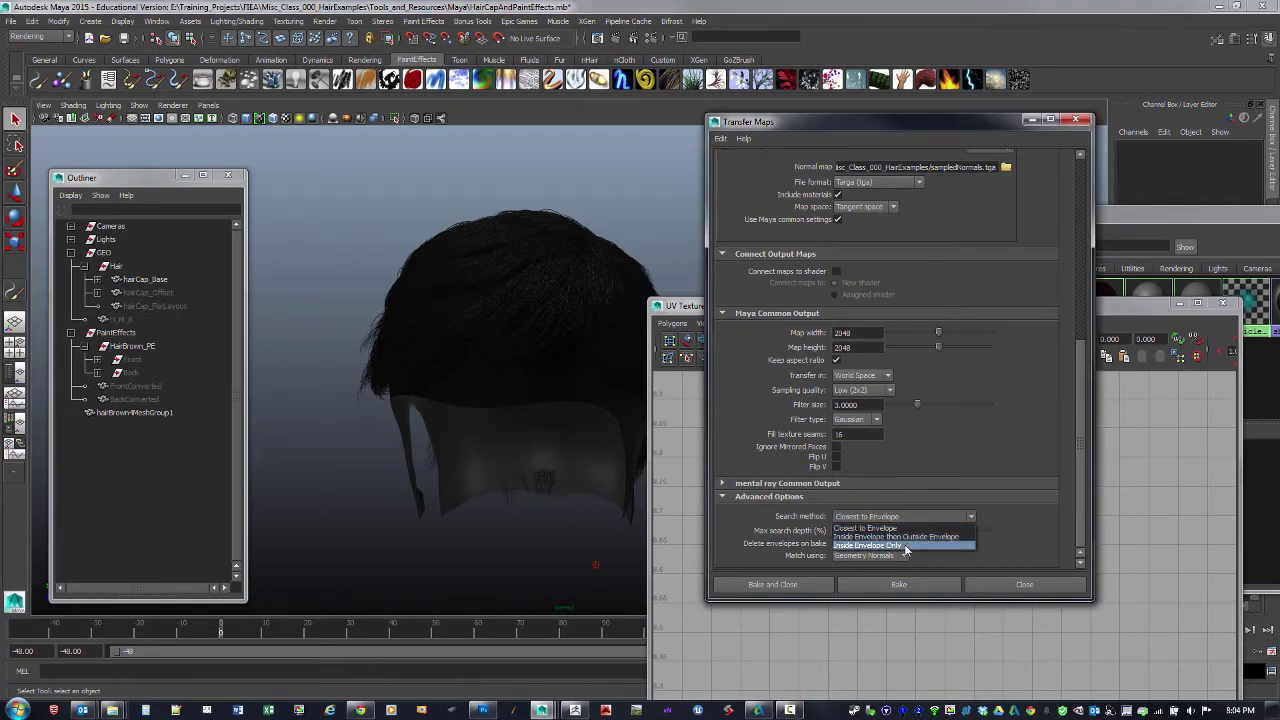
click(880, 528)
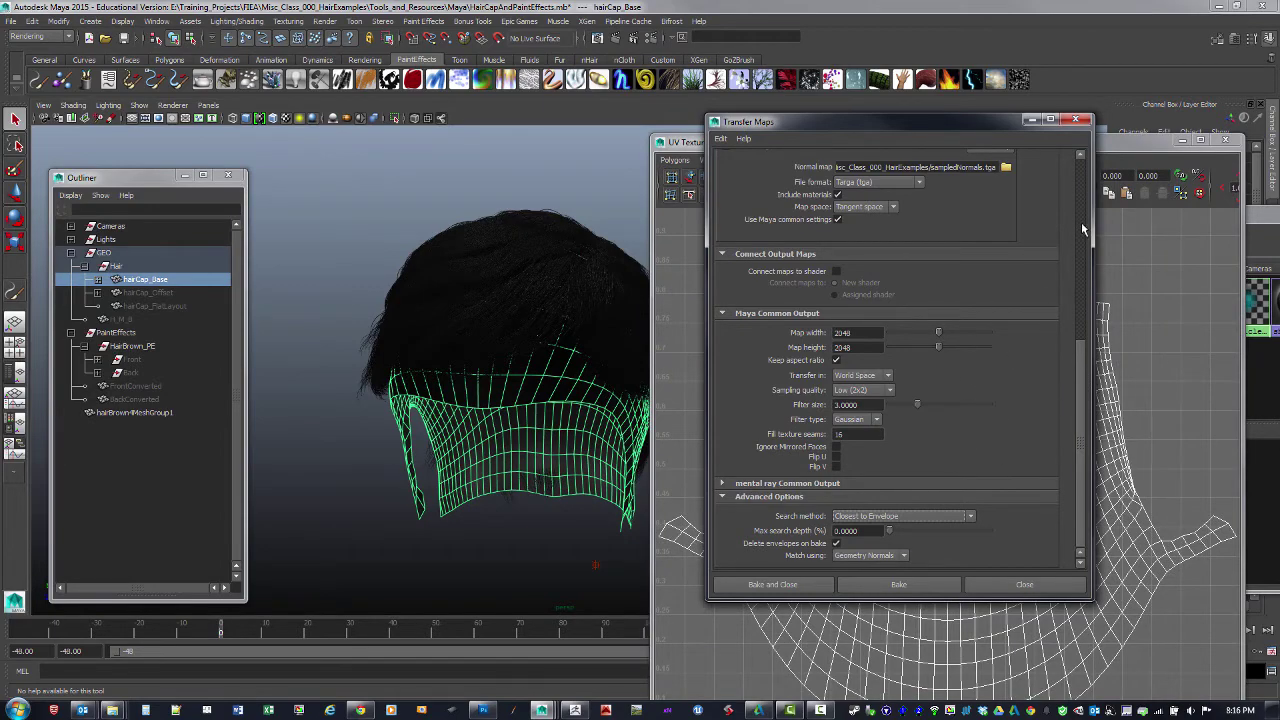
- Examine the complete UV layout of hairCap_Base in the UV Texture Editor and compare it with the cap's shape in the viewport
click(1097, 148)
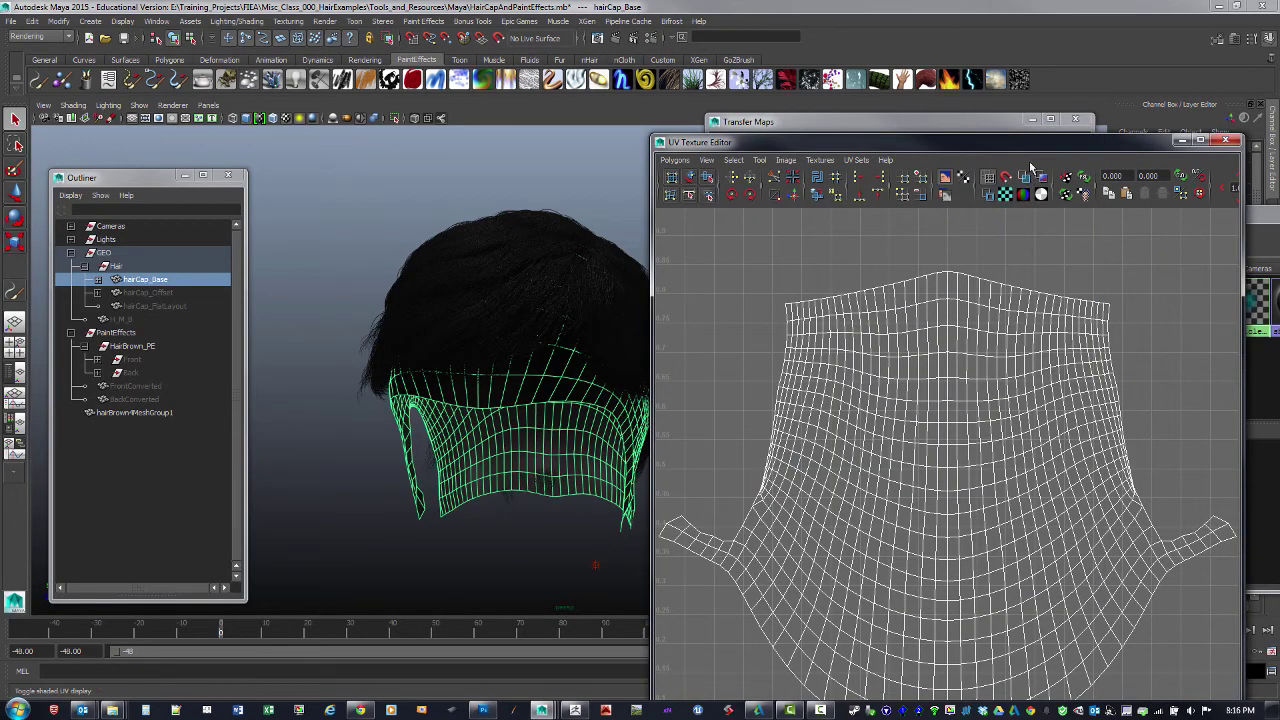
drag(1035, 147, 1014, 56)
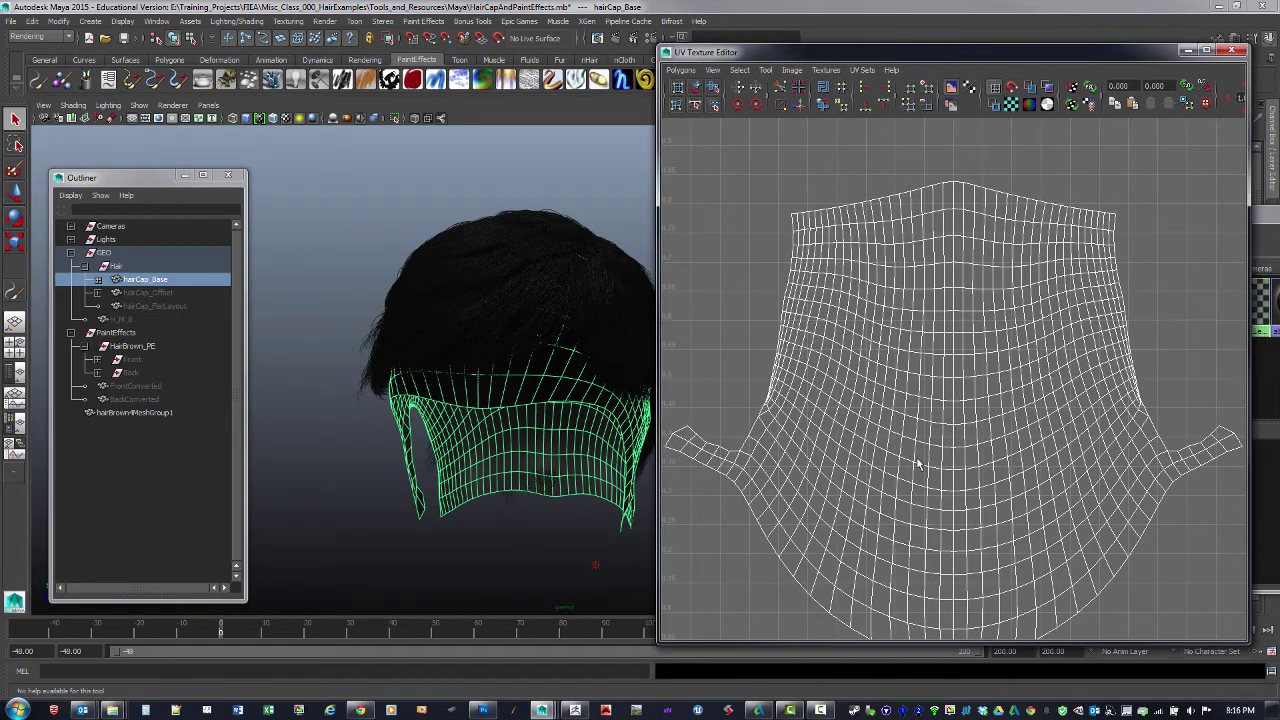
alt+middle_drag(960, 434, 1003, 331)
alt+right_drag(1003, 331, 965, 325)
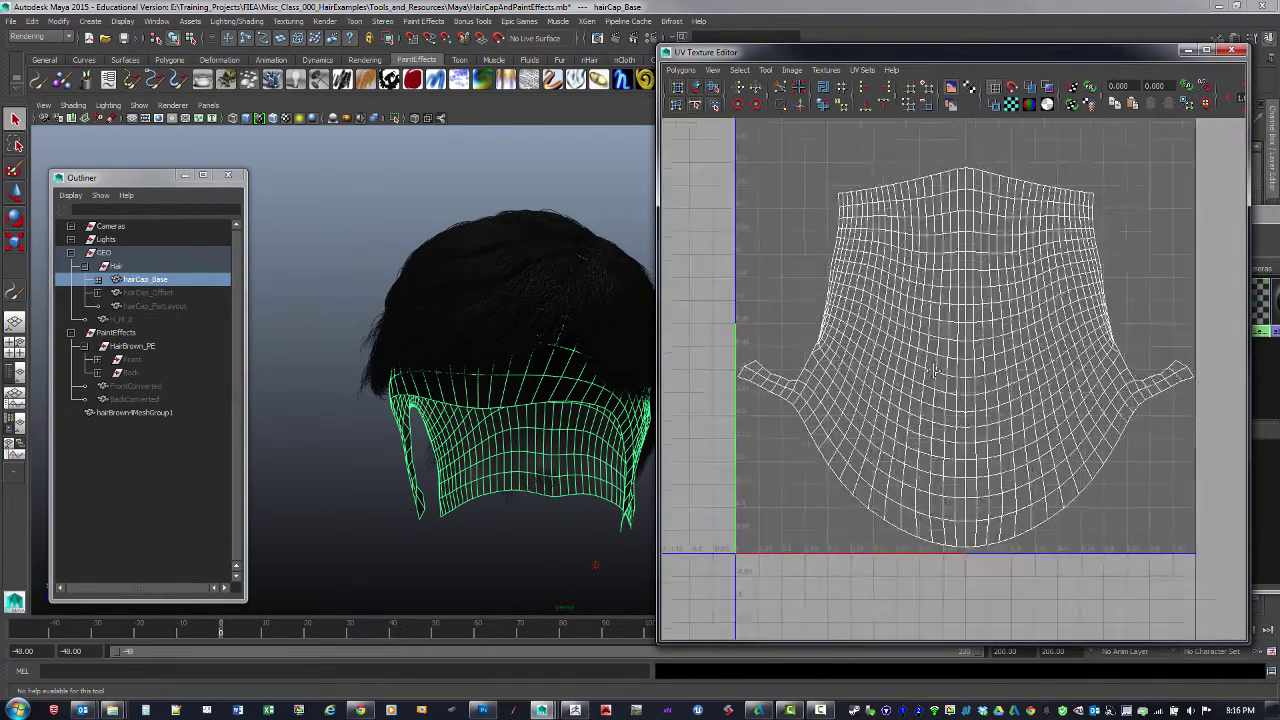
alt+middle_drag(968, 328, 936, 372)
scroll(936, 372, up, 1)
click(461, 505)
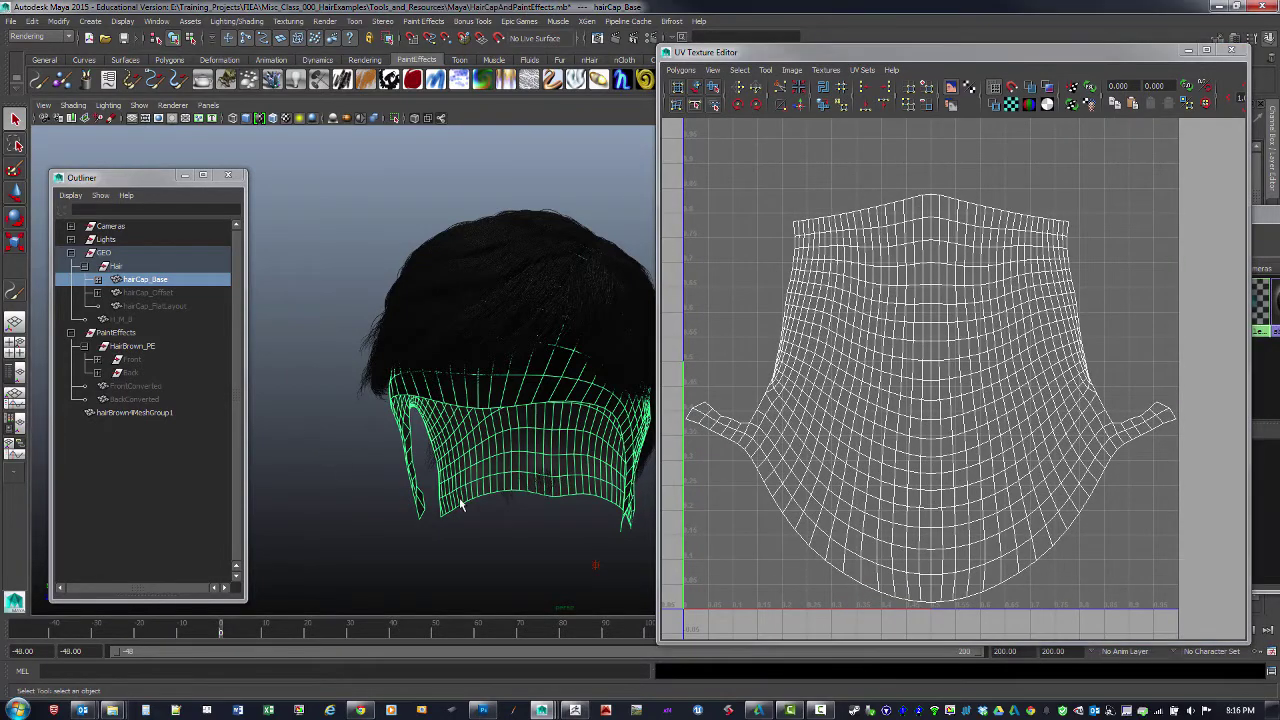
click(498, 507)
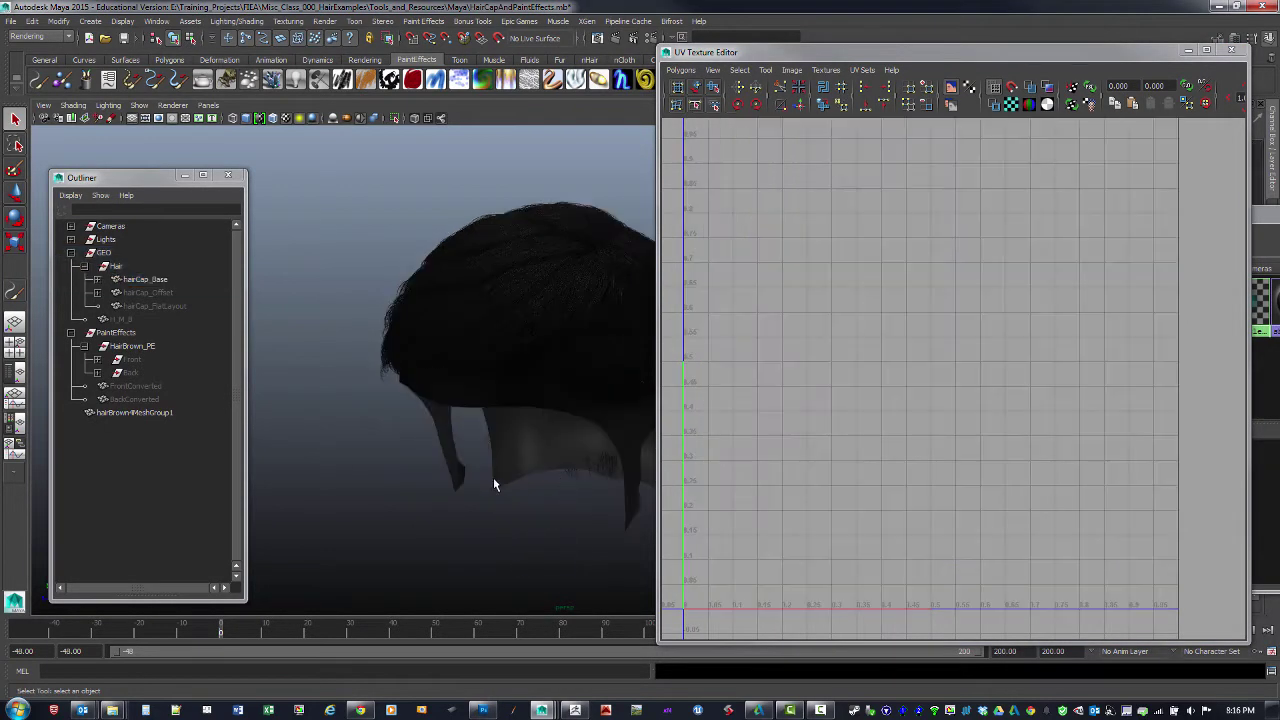
alt+drag(493, 477, 586, 491)
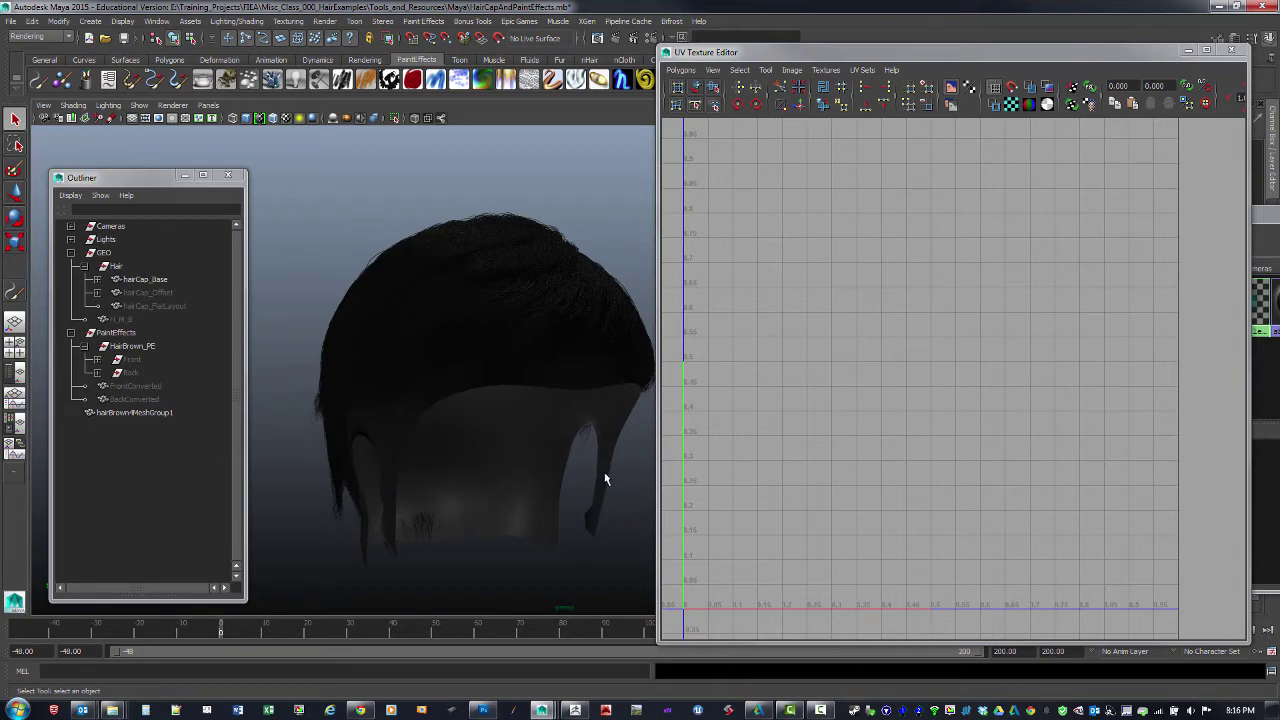
click(605, 479)
- Switch to the Maya scene HumanMale_CharacterCreatorMasterFile_V23, select the H_M_B body mesh, and show its UVs in the UV Texture Editor
mouse_move(541, 710)
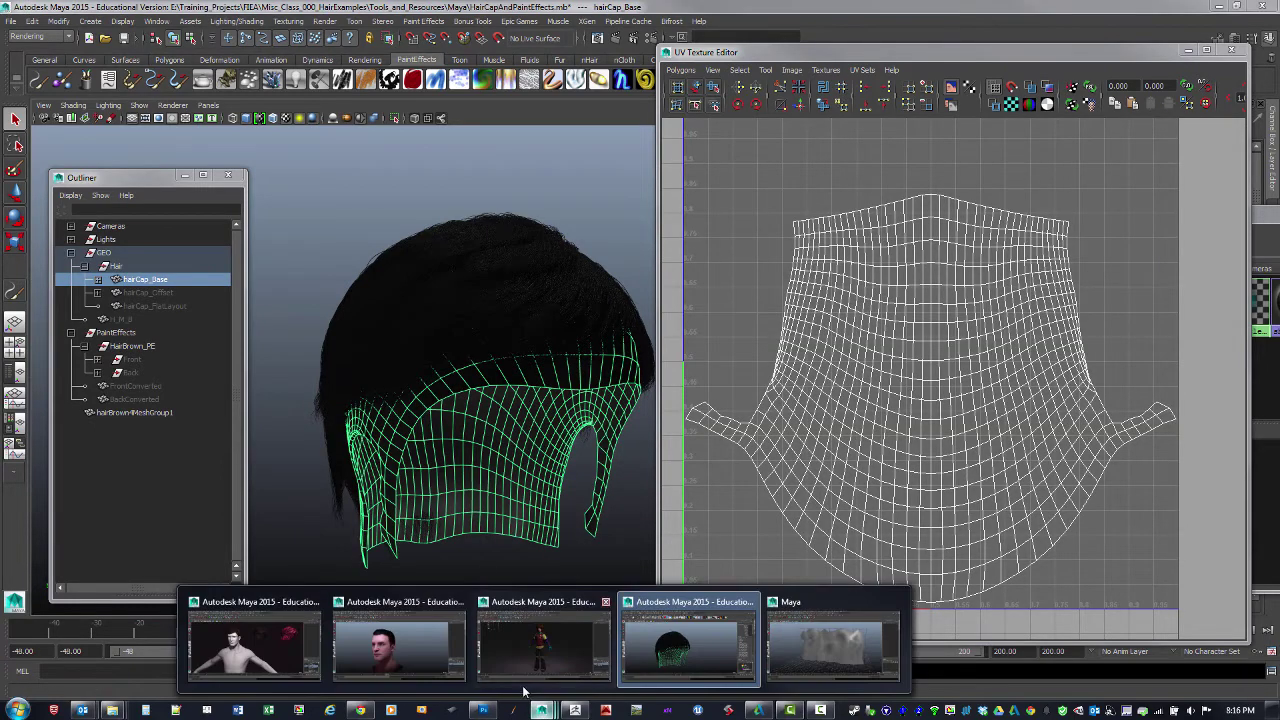
click(250, 640)
click(463, 347)
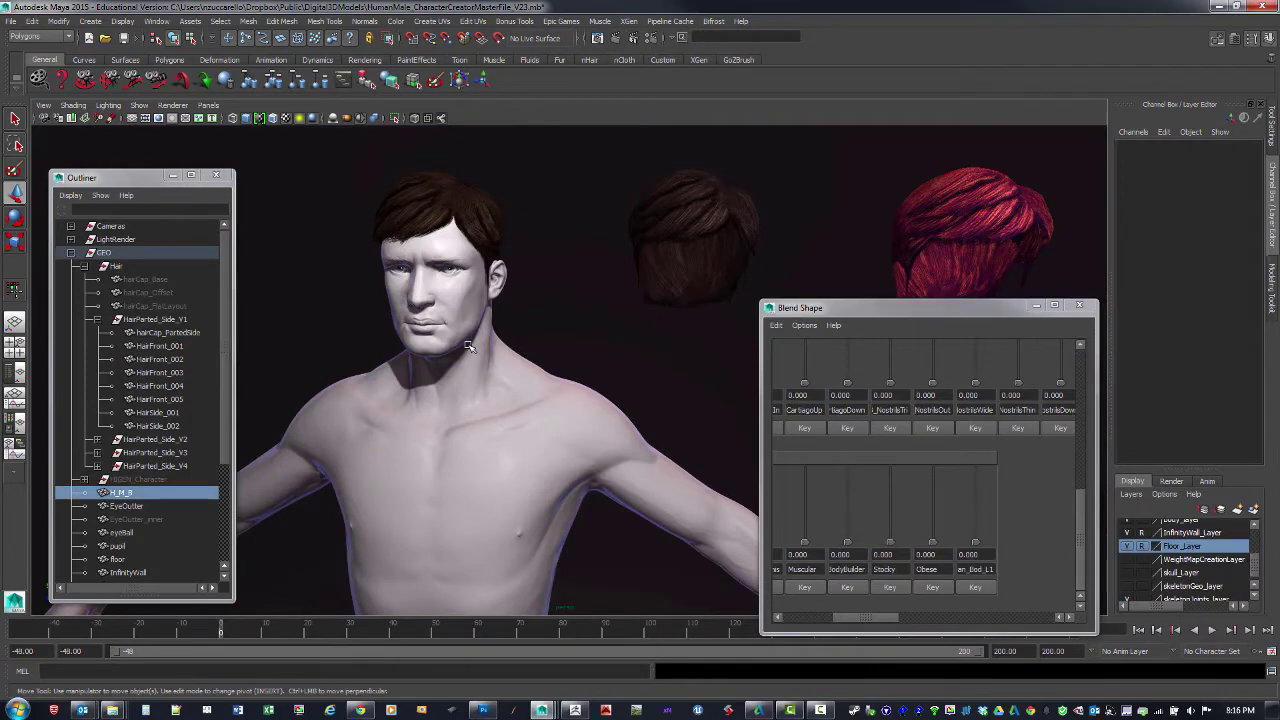
click(157, 21)
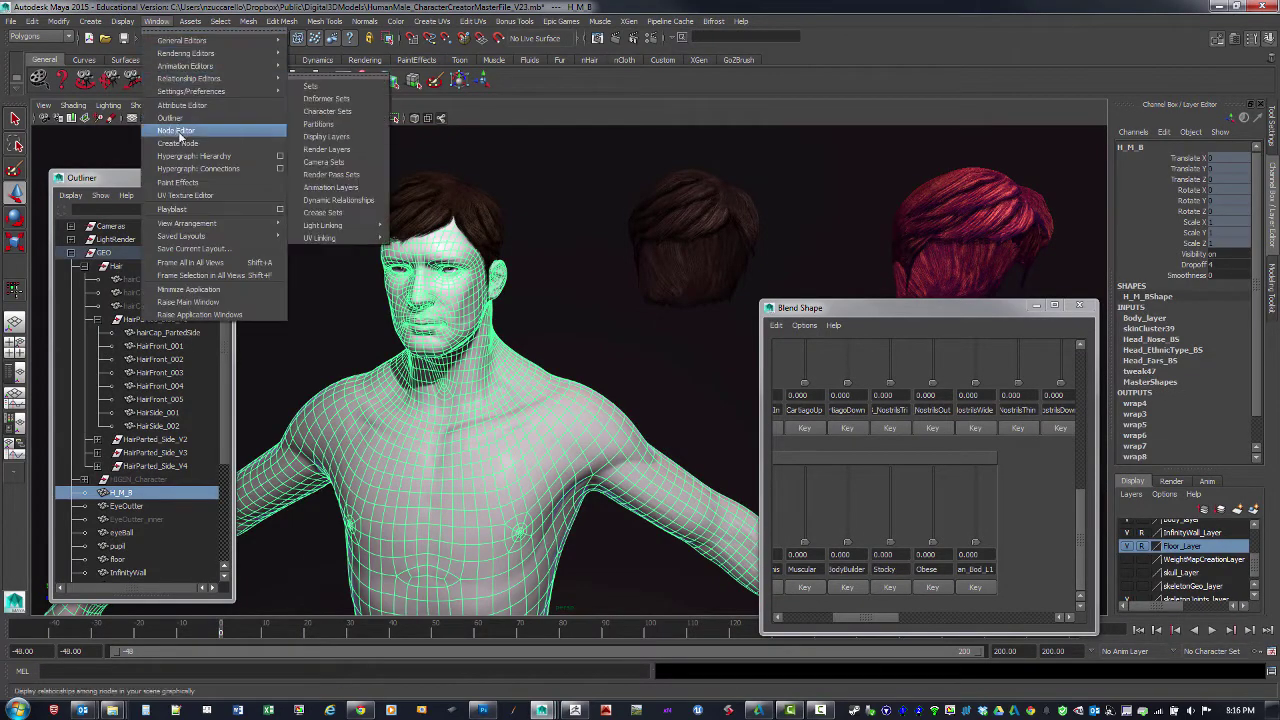
click(280, 193)
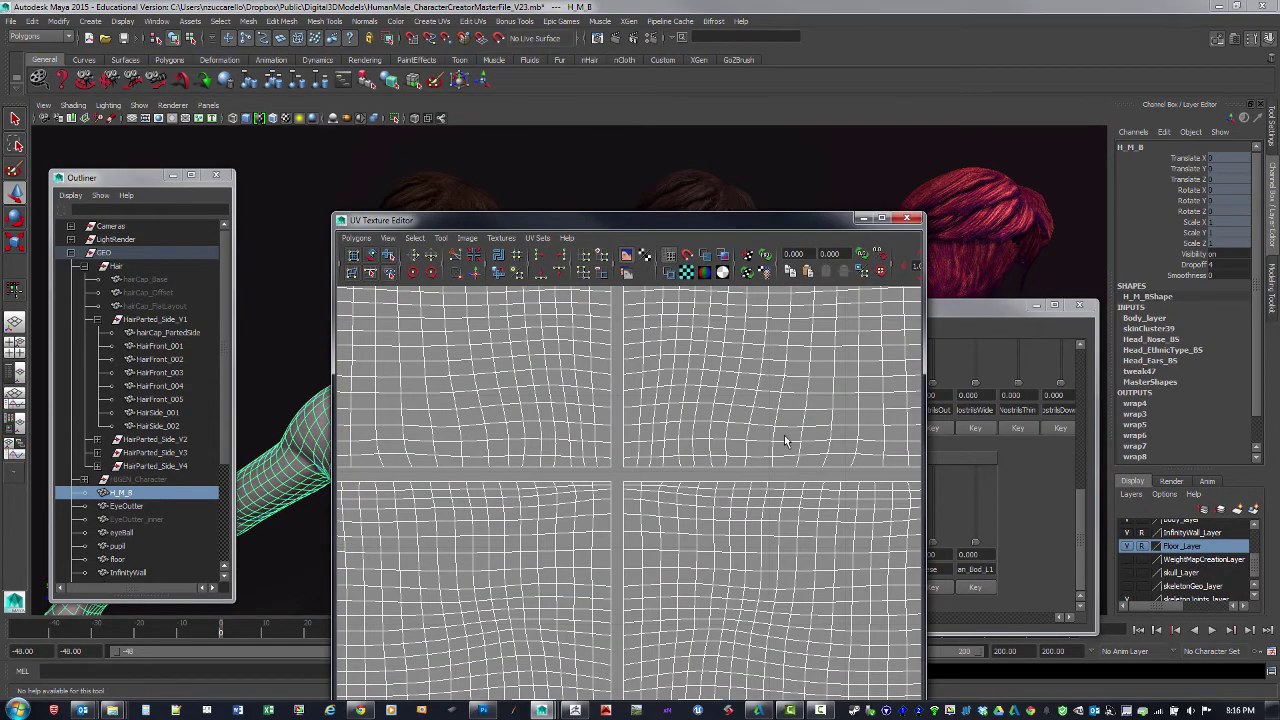
- Frame the body mesh's UV layout and examine the head and face UV shell
key(f)
alt+right_drag(697, 448, 870, 474)
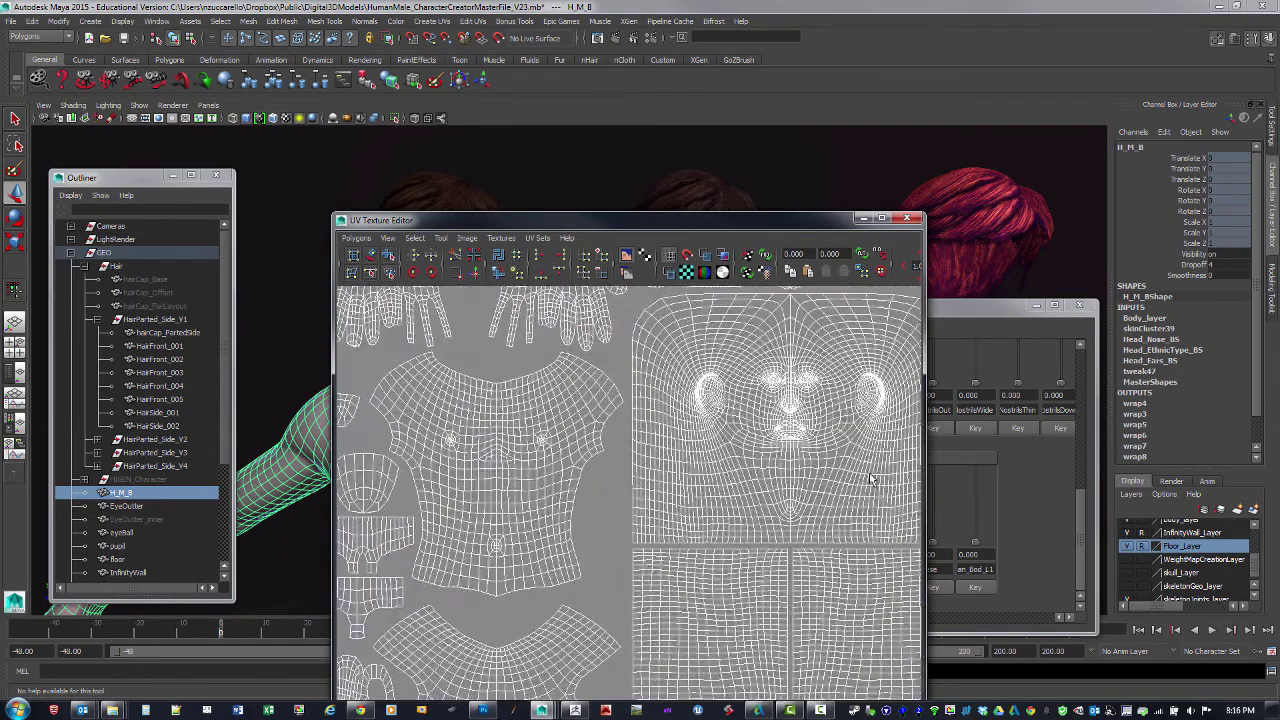
alt+middle_drag(870, 478, 689, 526)
alt+right_drag(689, 526, 780, 510)
alt+middle_drag(645, 312, 693, 355)
alt+right_drag(693, 355, 659, 309)
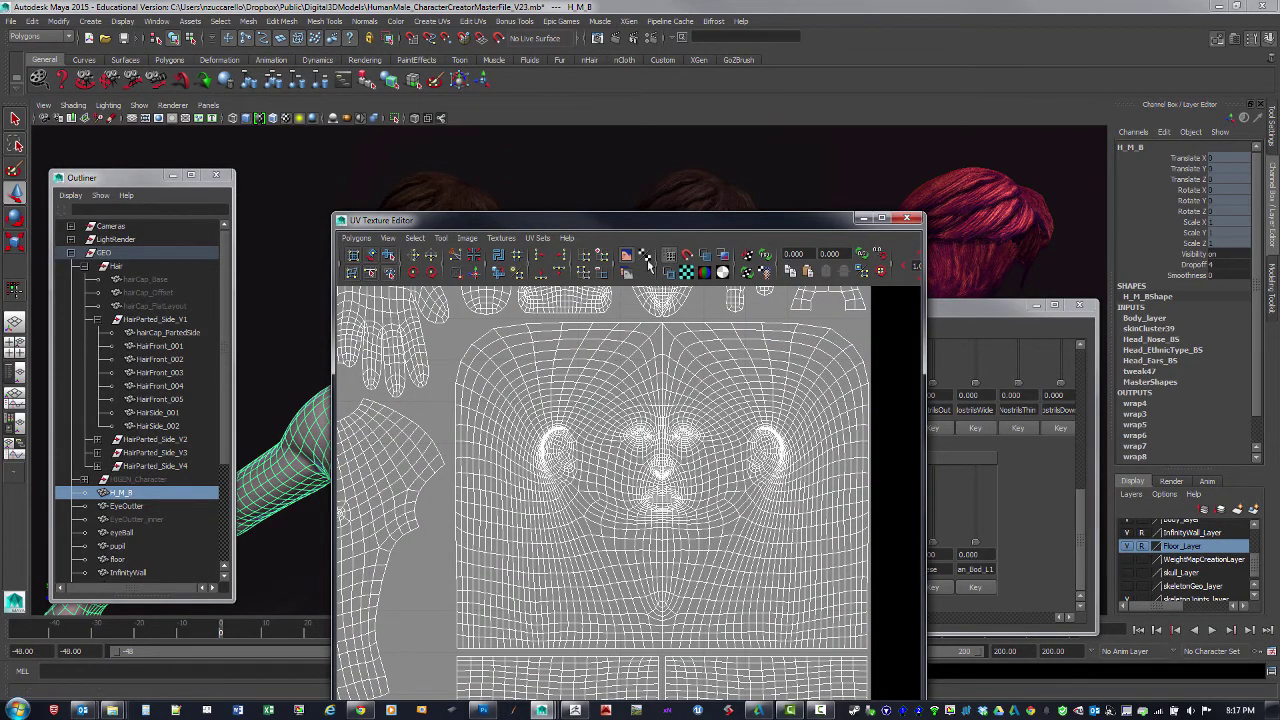
- Select the hairCap_PartedSide mesh on the head so its UVs show, keeping both the head and the UV Texture Editor in view
drag(709, 224, 972, 191)
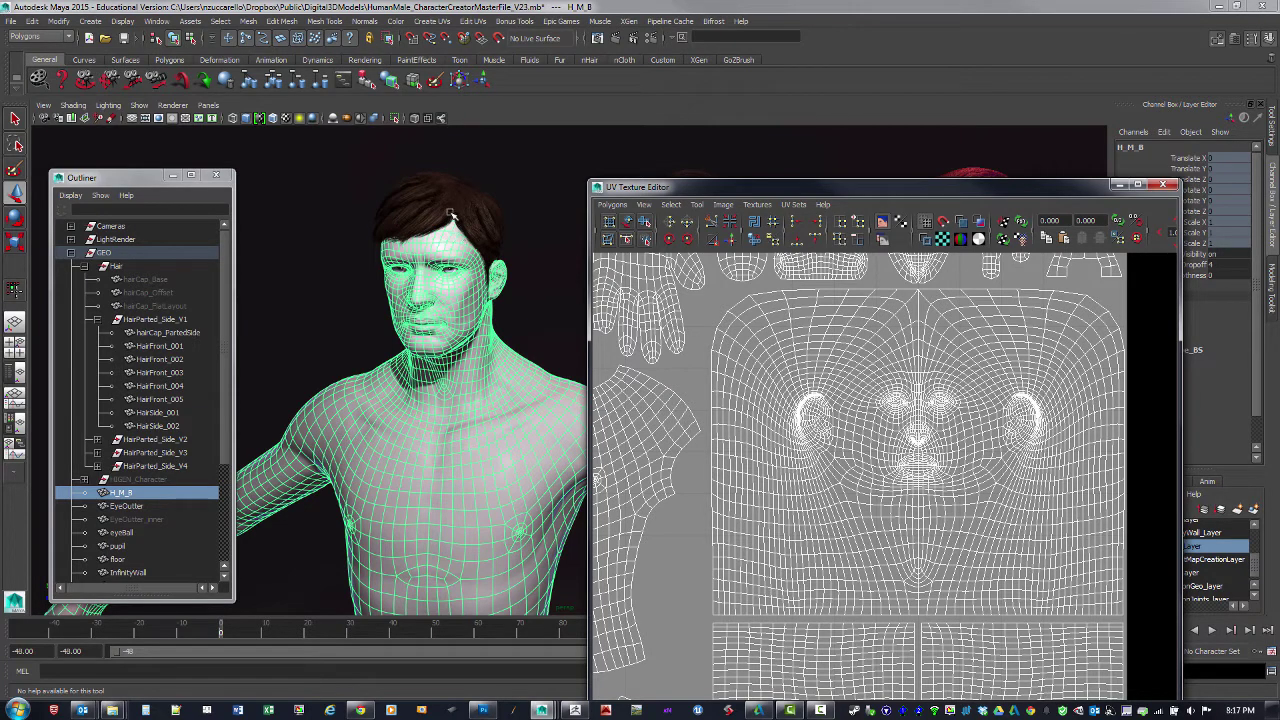
alt+drag(470, 207, 418, 393)
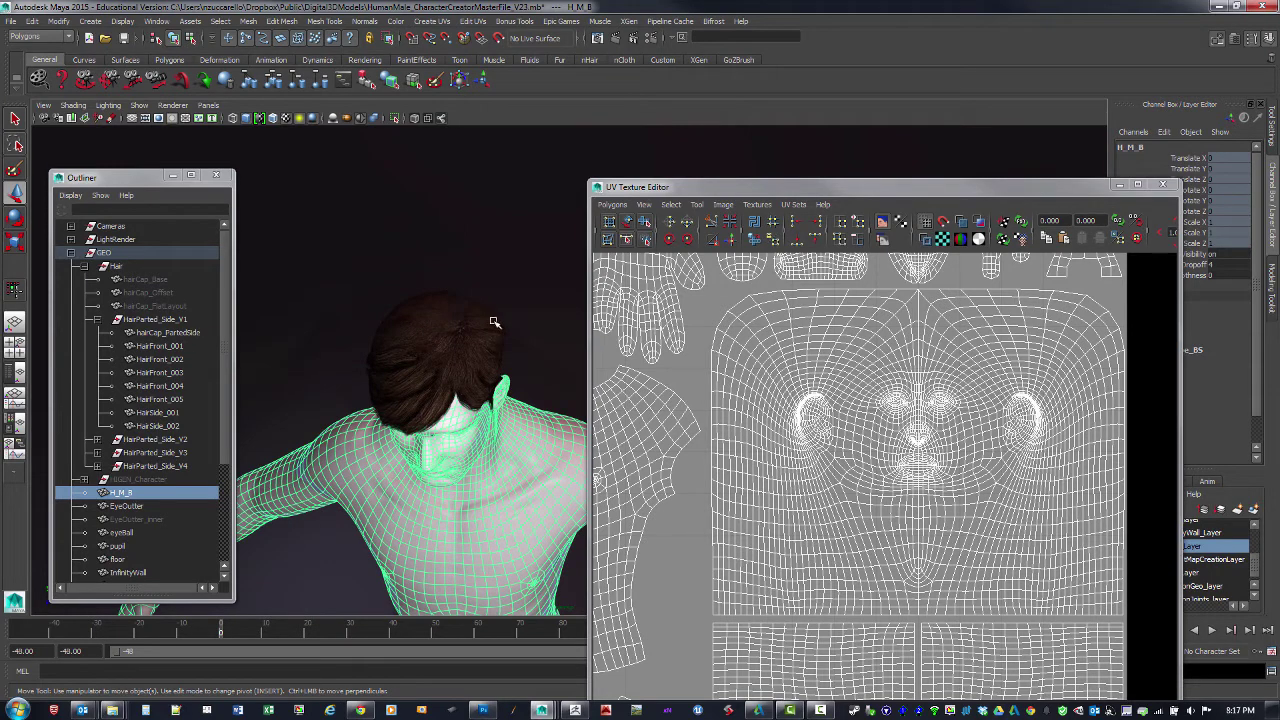
alt+drag(494, 322, 545, 296)
click(546, 314)
alt+middle_drag(572, 322, 510, 388)
alt+right_drag(510, 388, 550, 393)
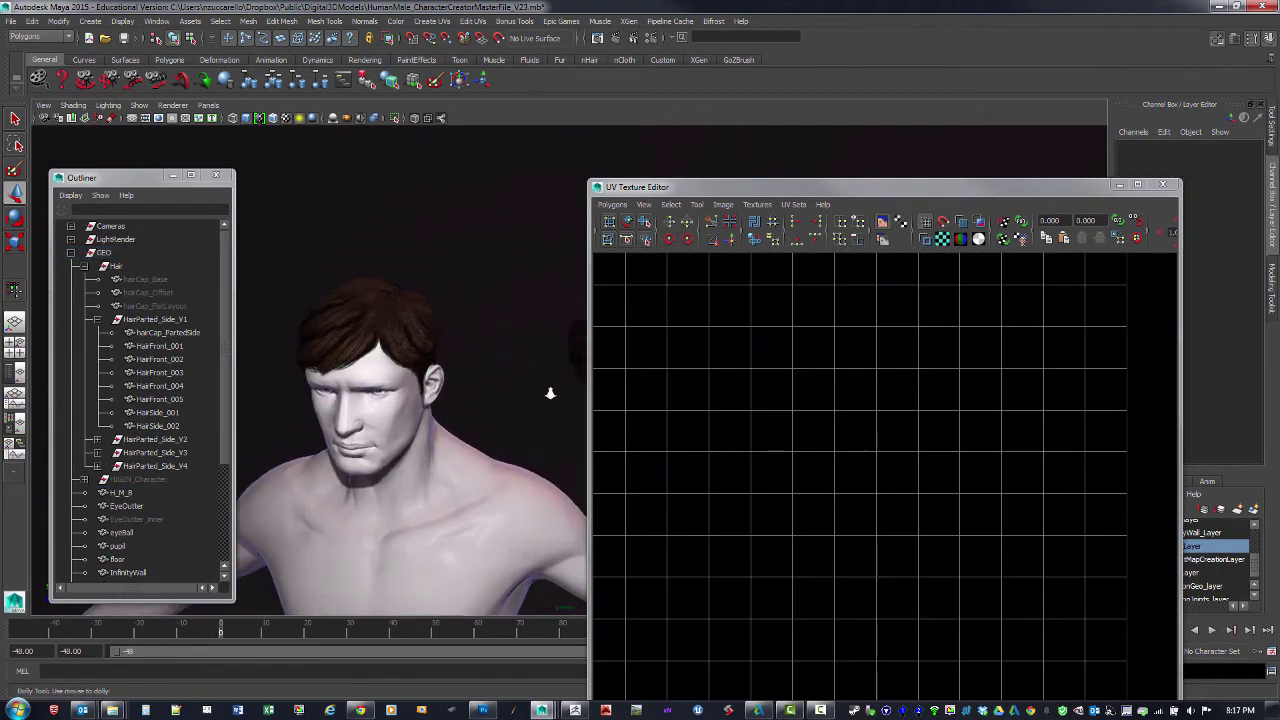
alt+drag(550, 393, 380, 357)
click(401, 366)
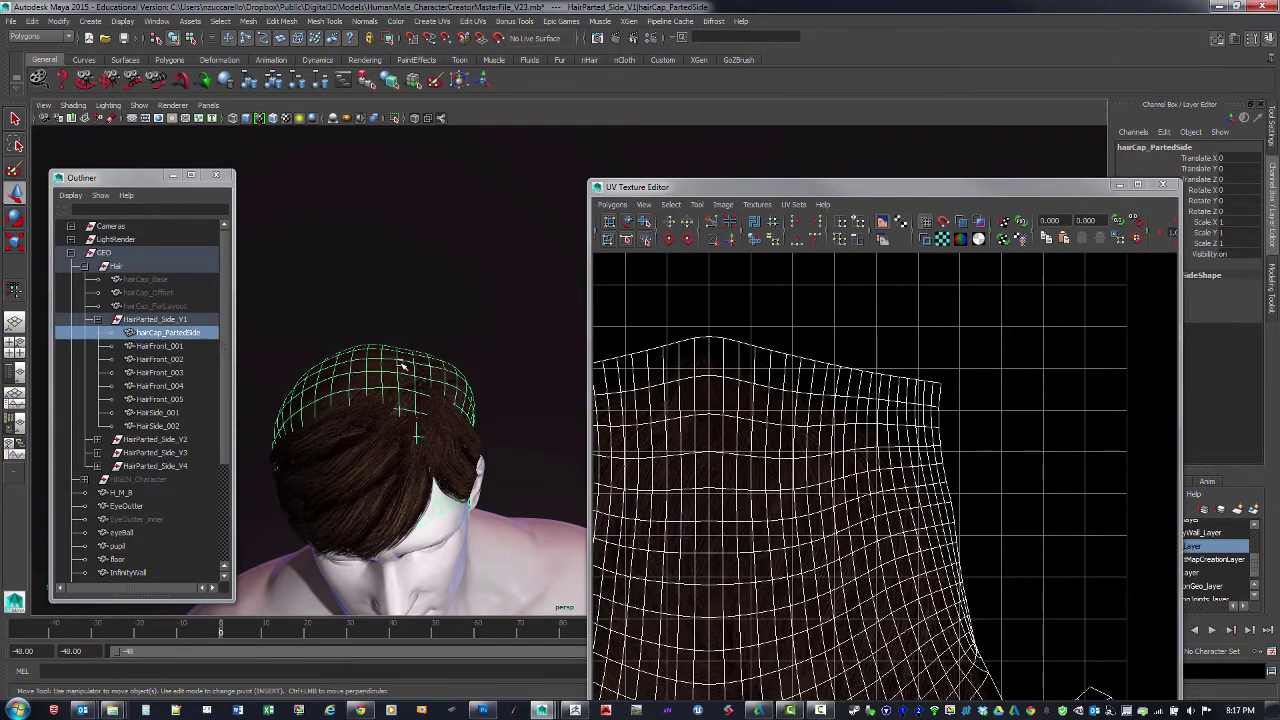
alt+drag(520, 400, 500, 362)
drag(796, 192, 898, 189)
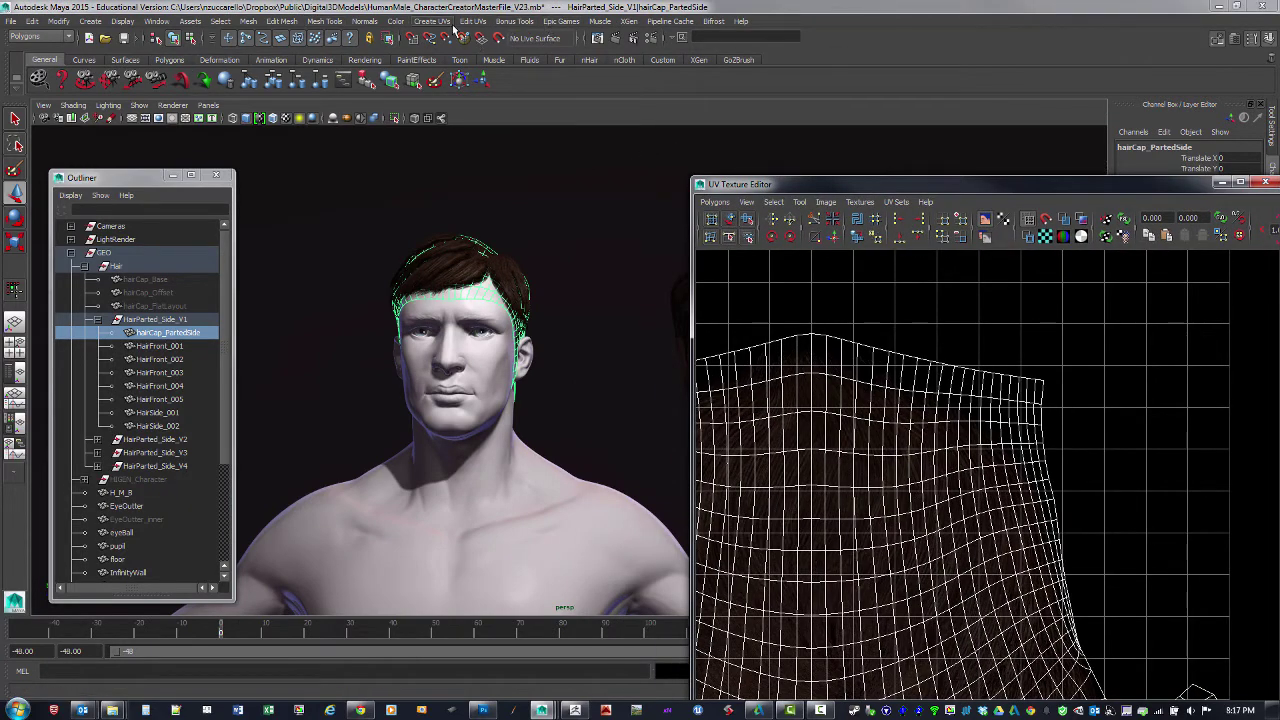
- Review the planar mapping options for the hair cap with projection from the Y axis, and close them without projecting
click(432, 21)
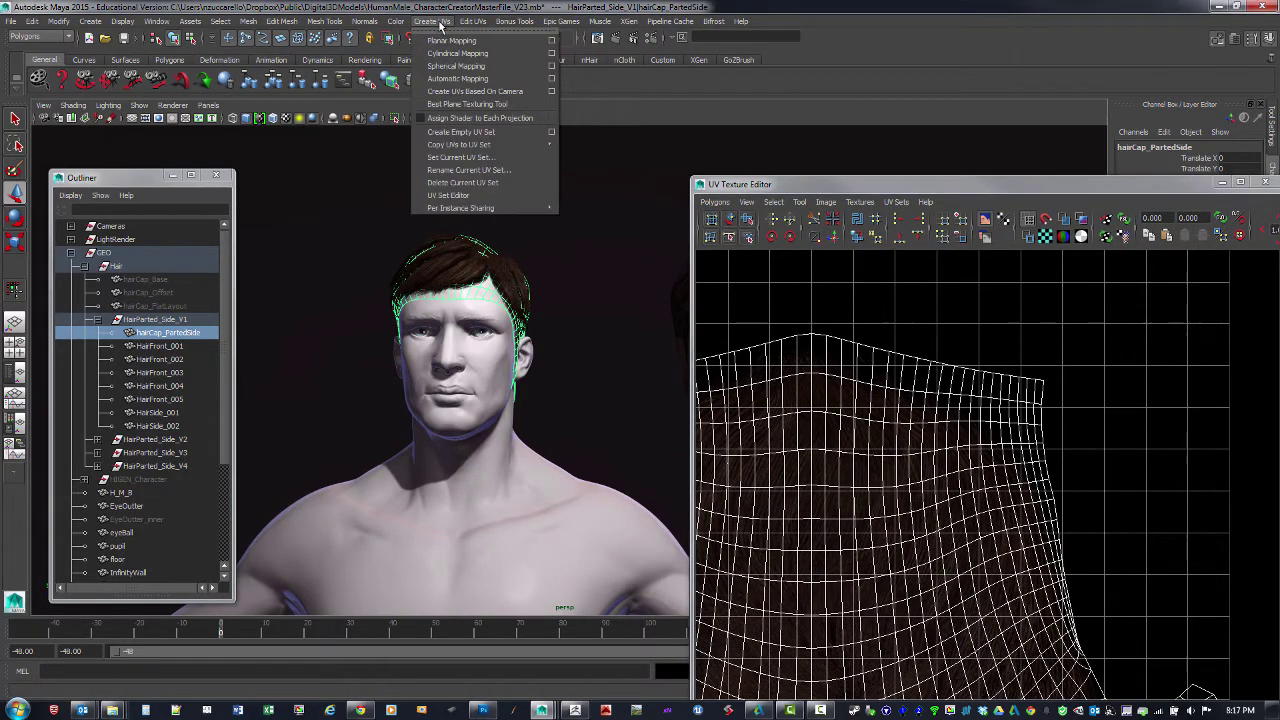
click(551, 40)
click(645, 278)
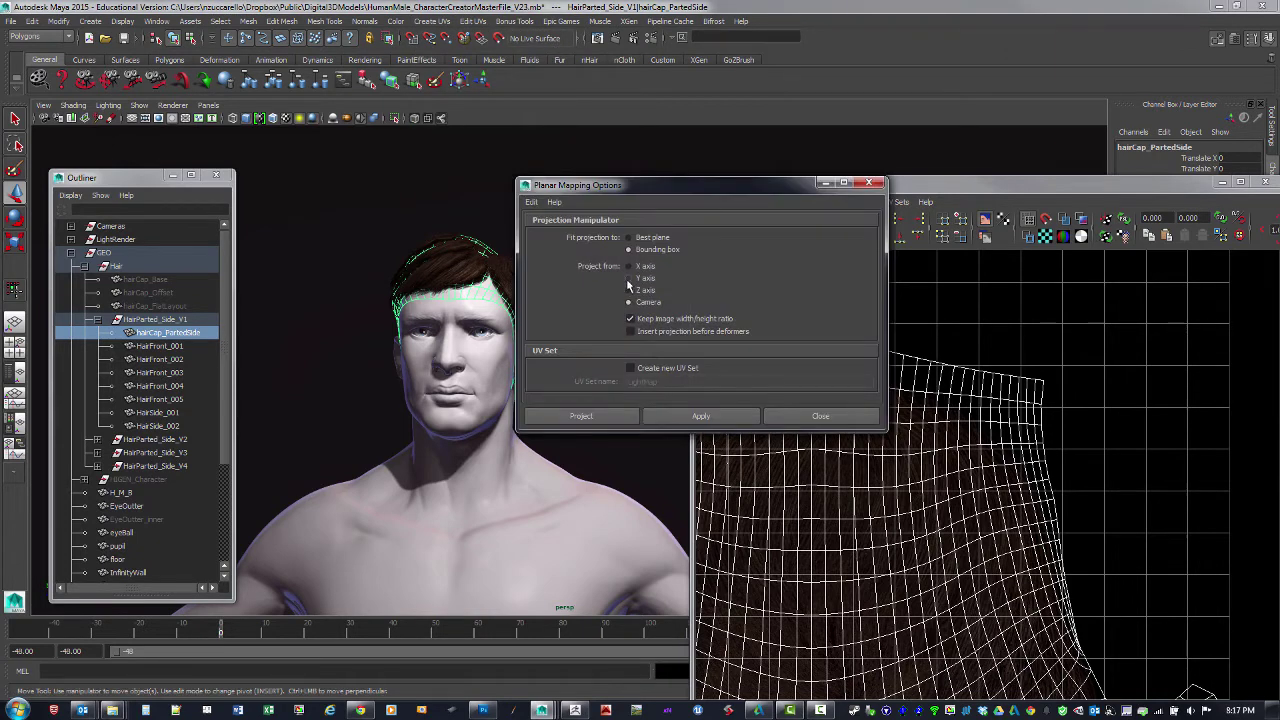
drag(654, 195, 761, 167)
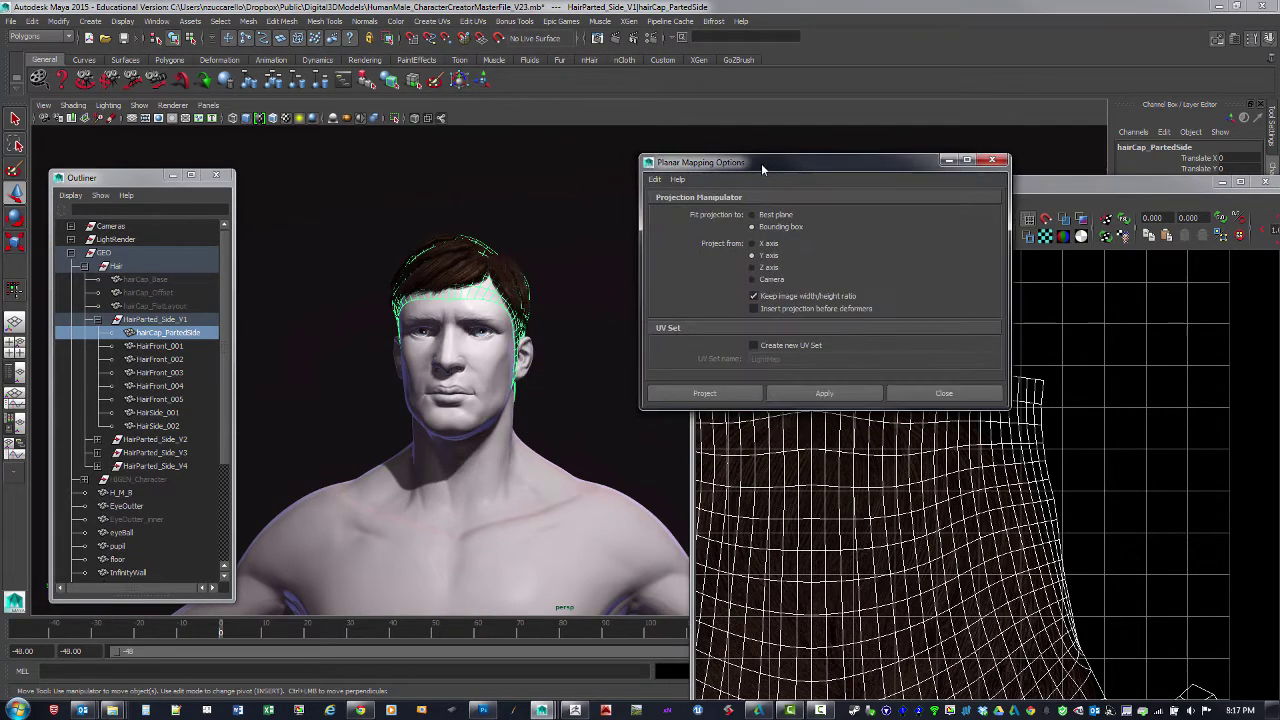
alt+drag(509, 177, 451, 171)
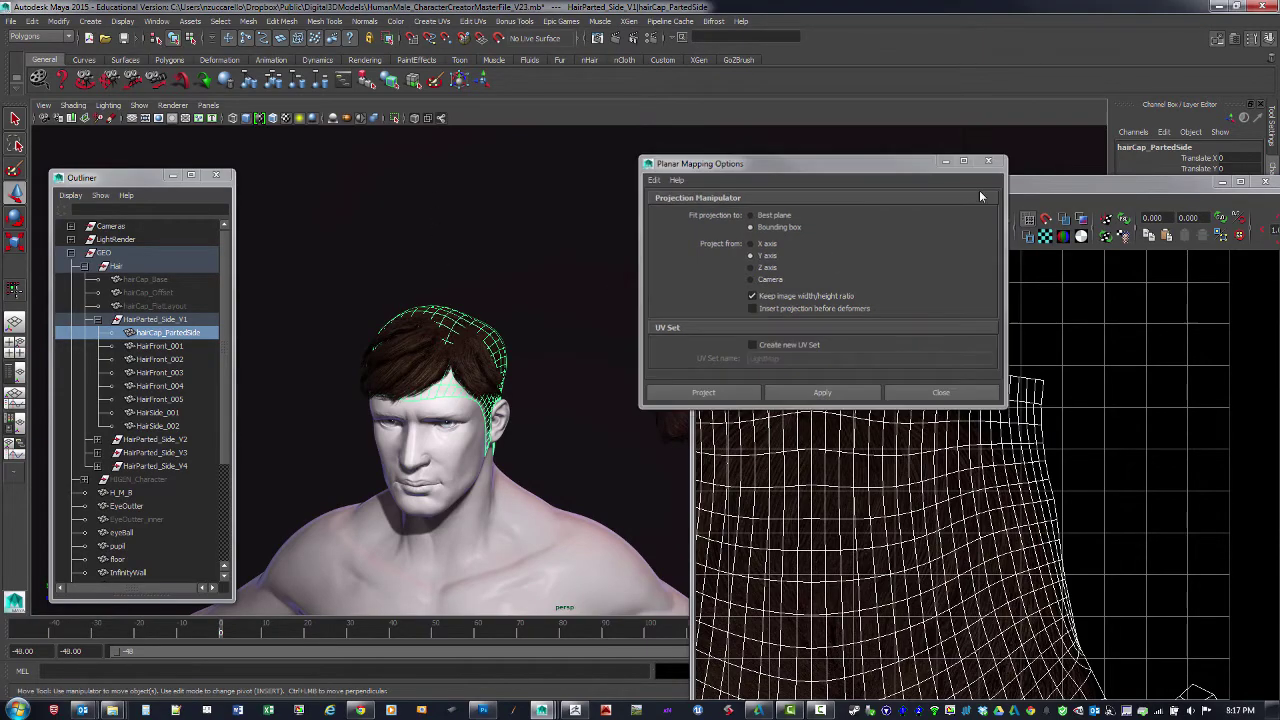
click(990, 160)
- Select all UVs of hairCap_PartedSide, activate the Smooth UV Tool with its Unfold and Relax controls, and close the UV Texture Editor
drag(1007, 183, 958, 103)
alt+middle_drag(830, 254, 1004, 233)
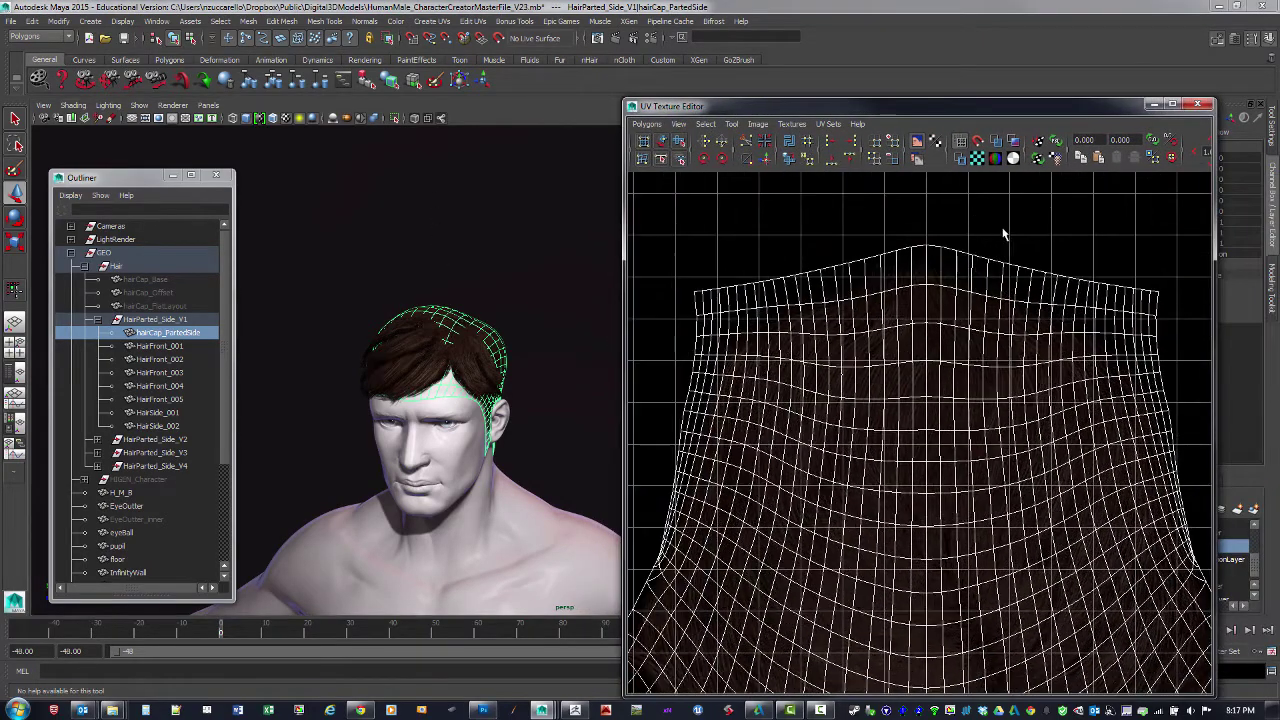
alt+right_drag(1004, 233, 851, 247)
alt+middle_drag(949, 328, 927, 273)
scroll(913, 273, down, 2)
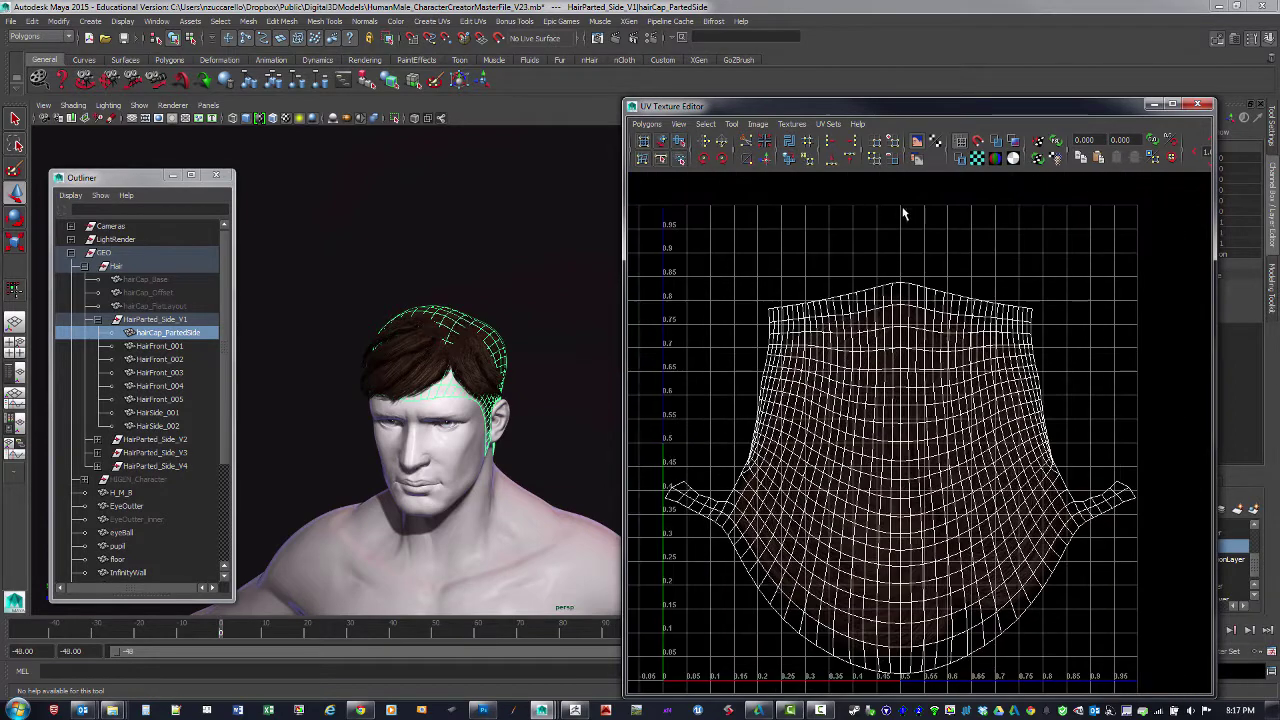
click(788, 160)
right_drag(824, 345, 872, 355)
drag(640, 269, 1147, 668)
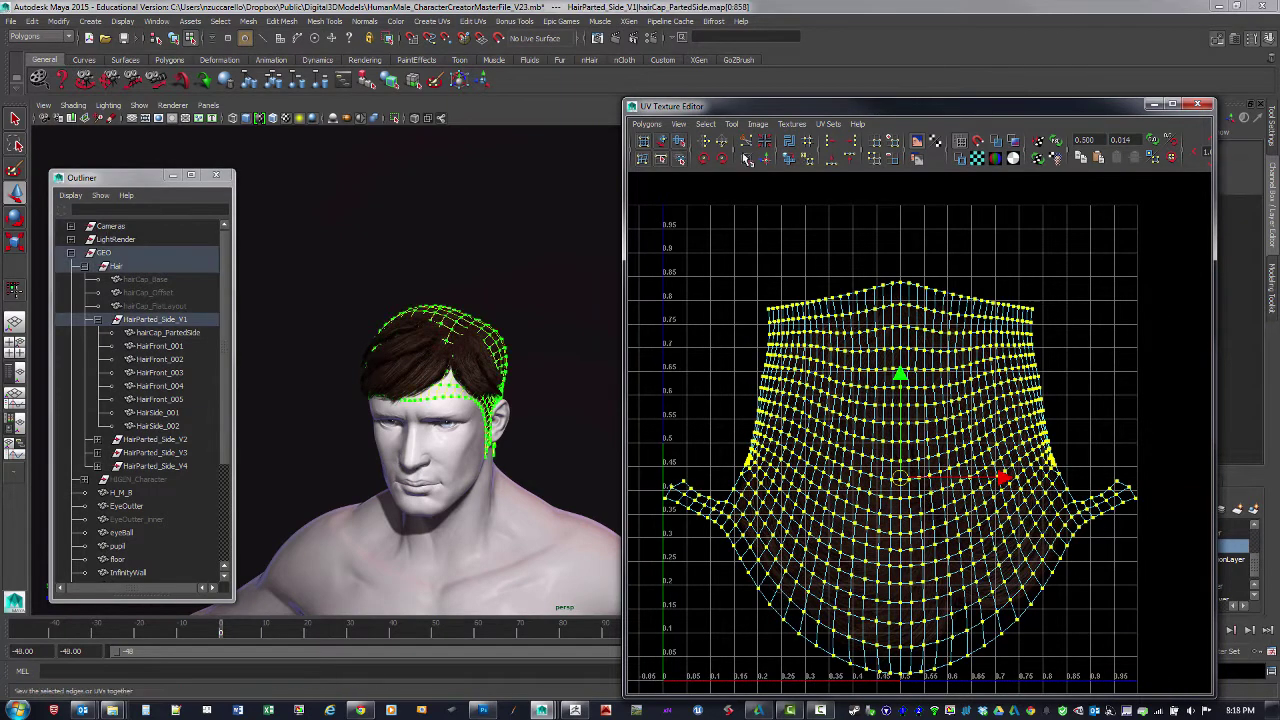
click(679, 141)
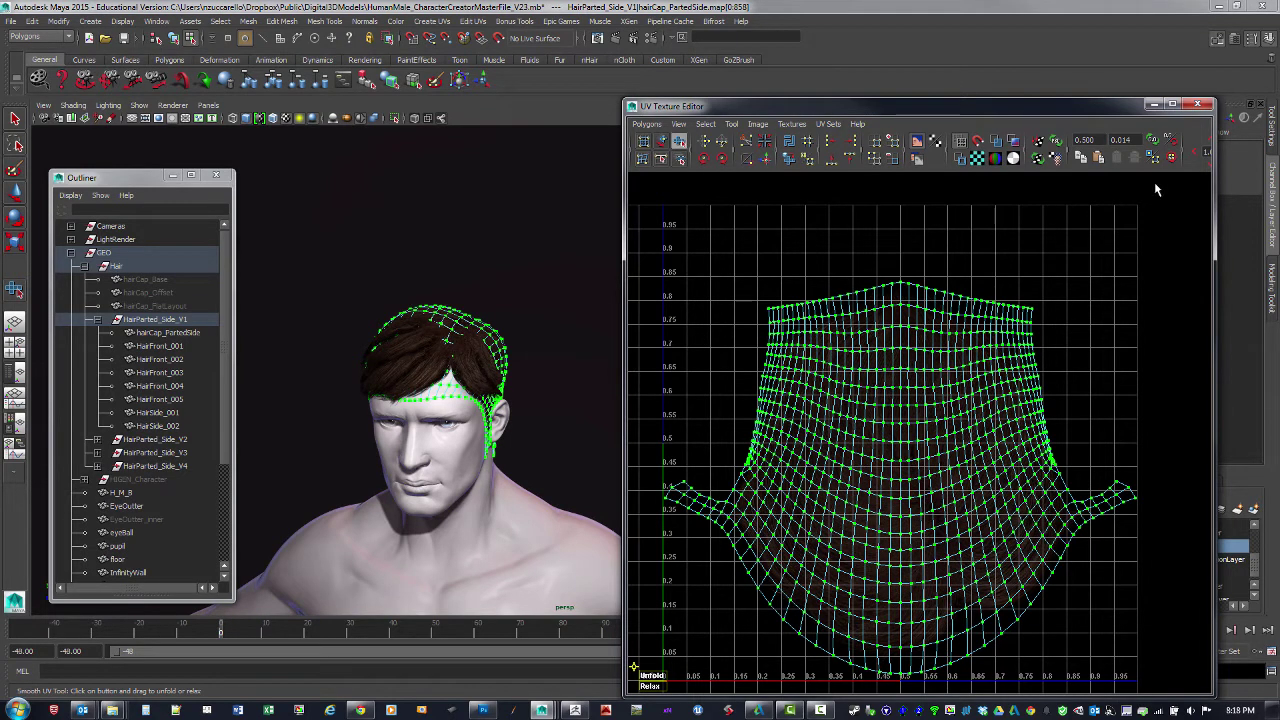
click(1197, 104)
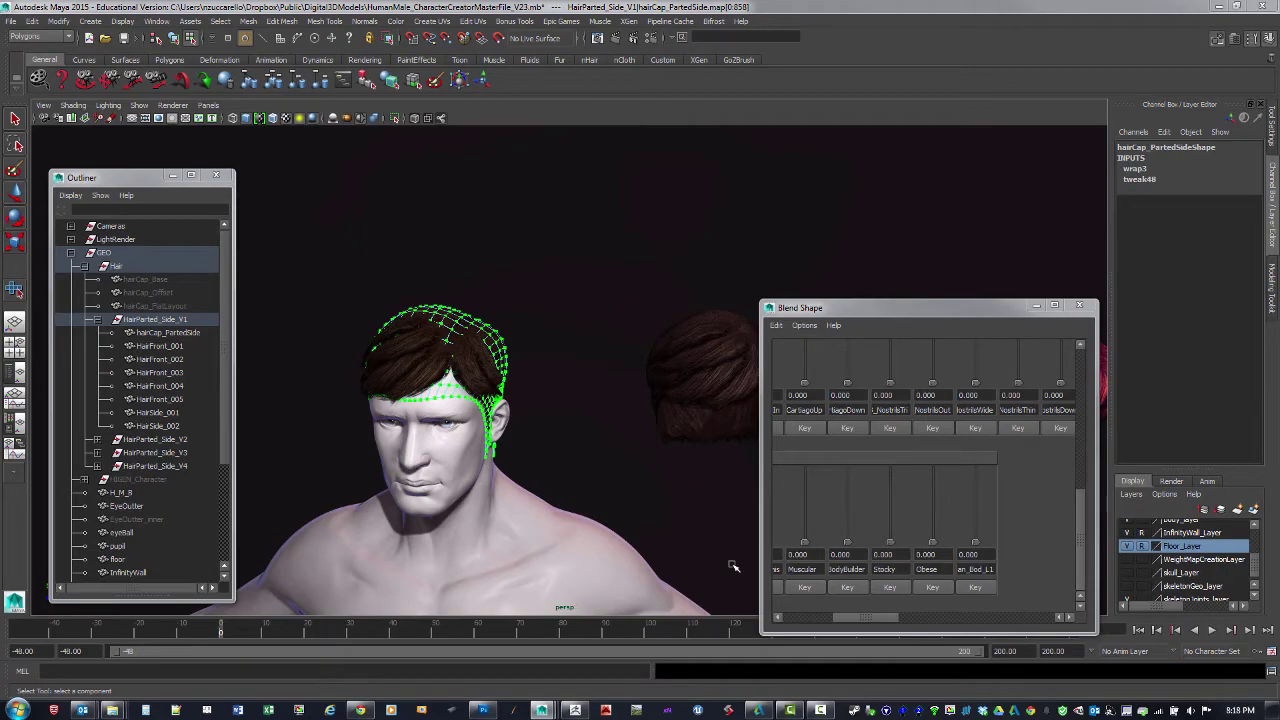
- Switch to Photoshop, bring up the layers of HairShort_Cap.psd, and compare the texture with and without the WIRE group
key(alt+Tab)
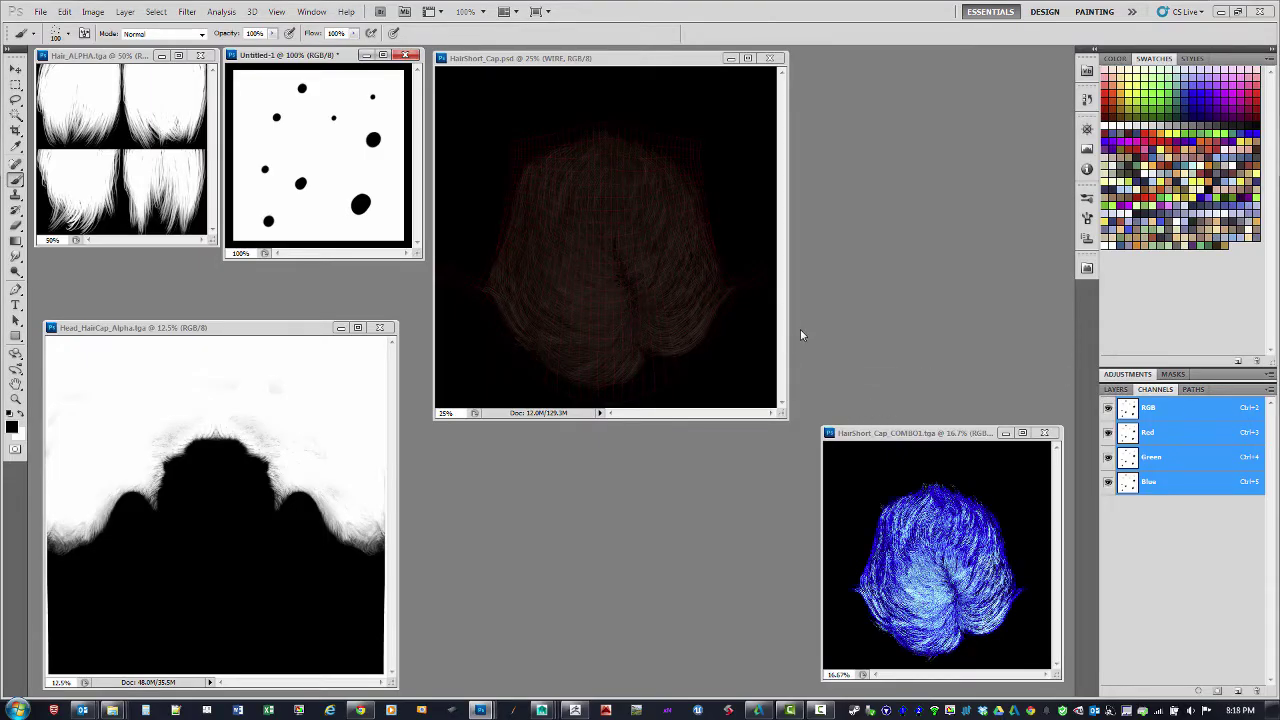
click(700, 60)
click(1115, 389)
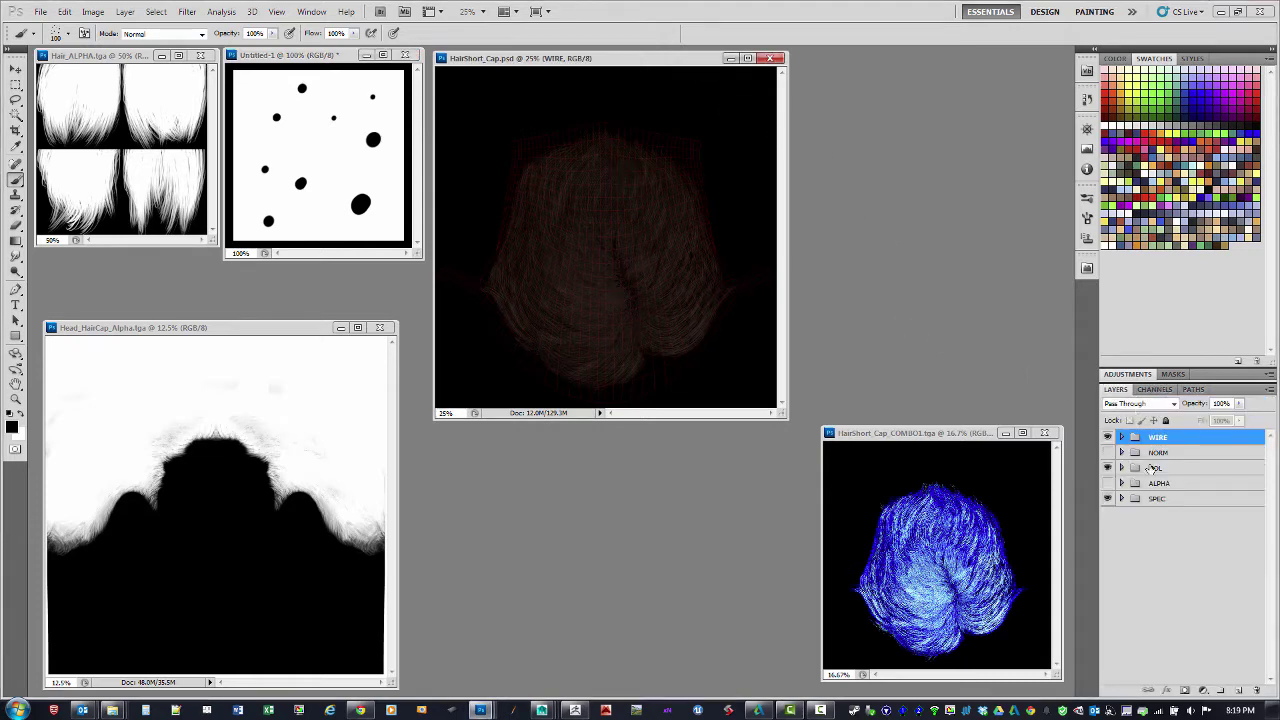
click(1108, 440)
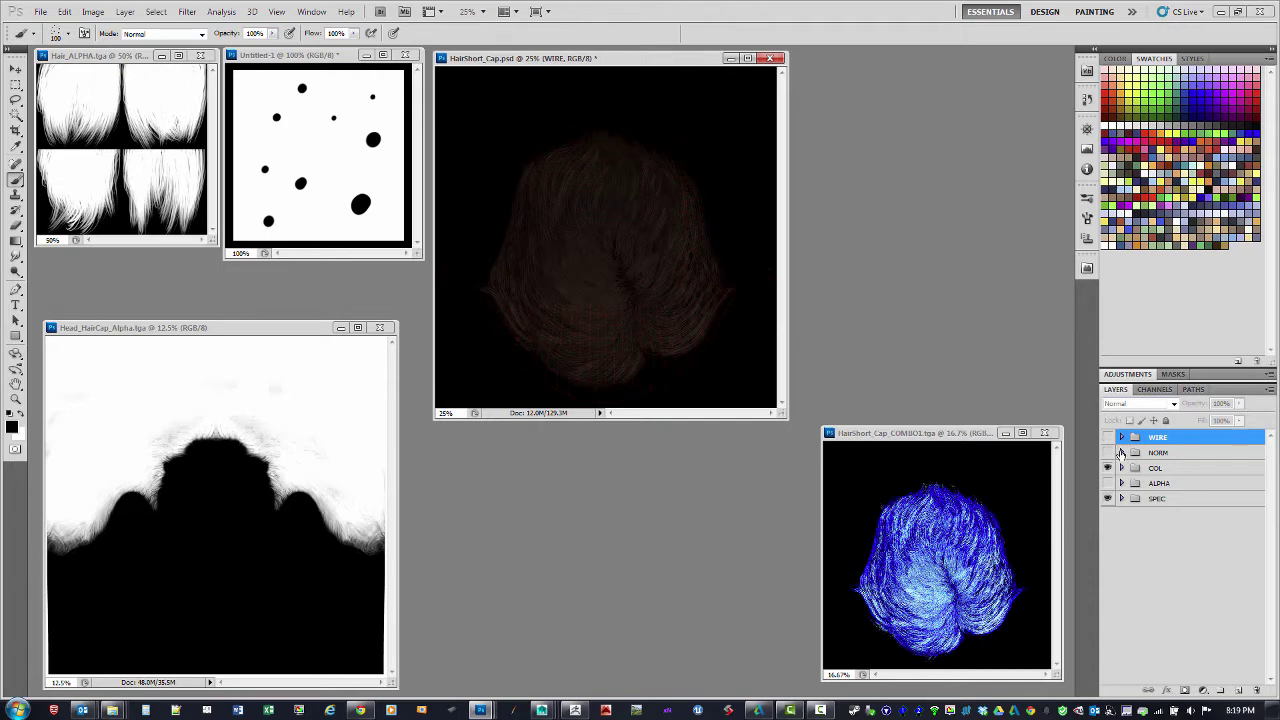
click(1108, 440)
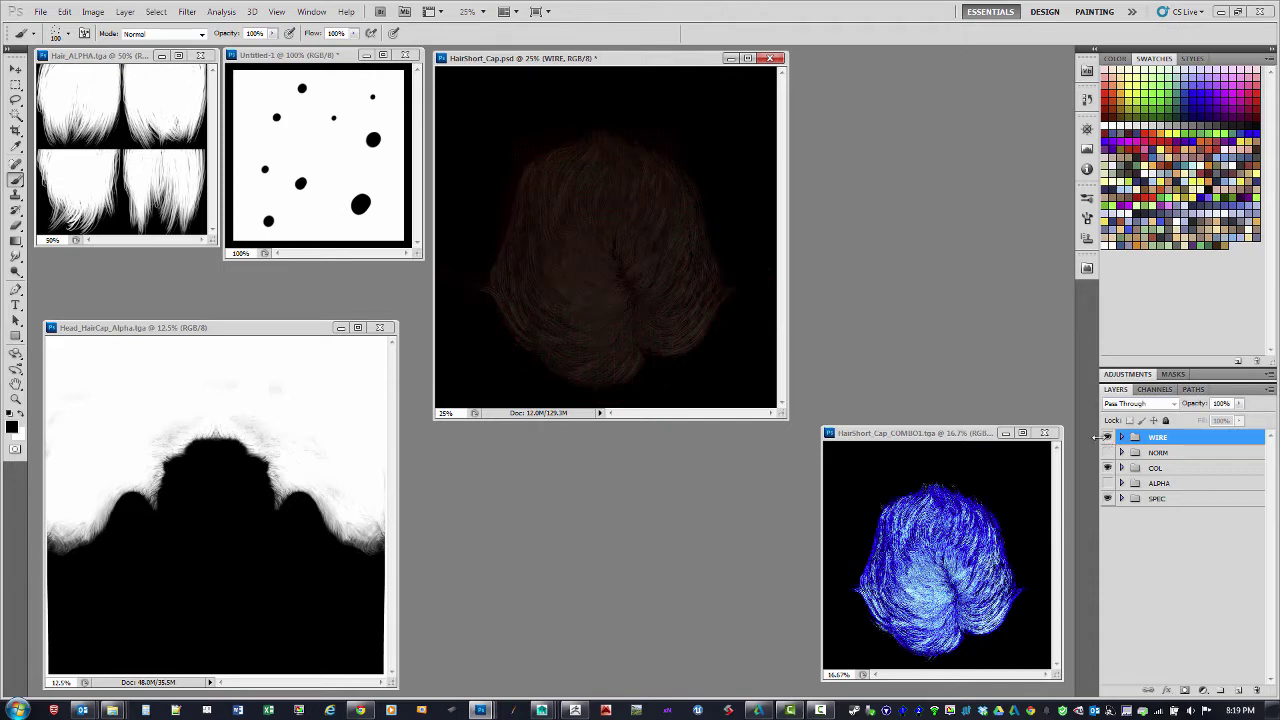
- Show the hair cap texture in full-screen mode and expand the COL and HairBuilder layer groups
key(f)
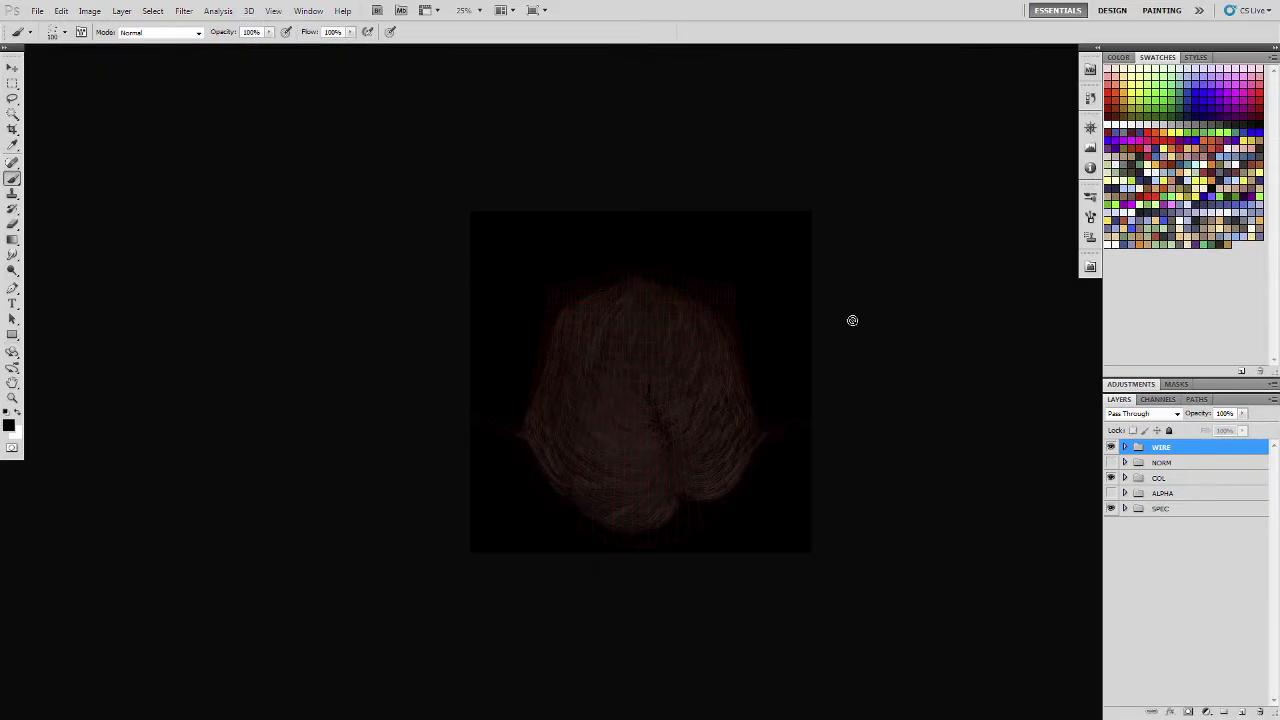
key(ctrl+plus)
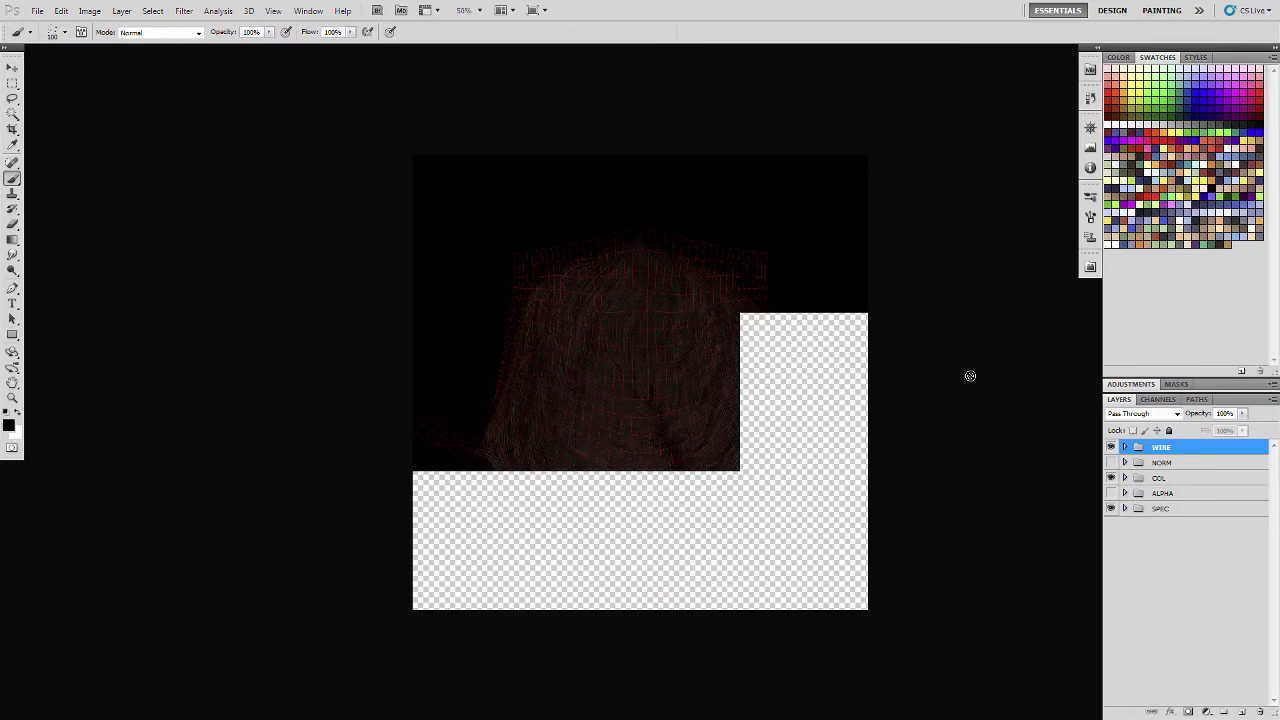
key(ctrl+plus)
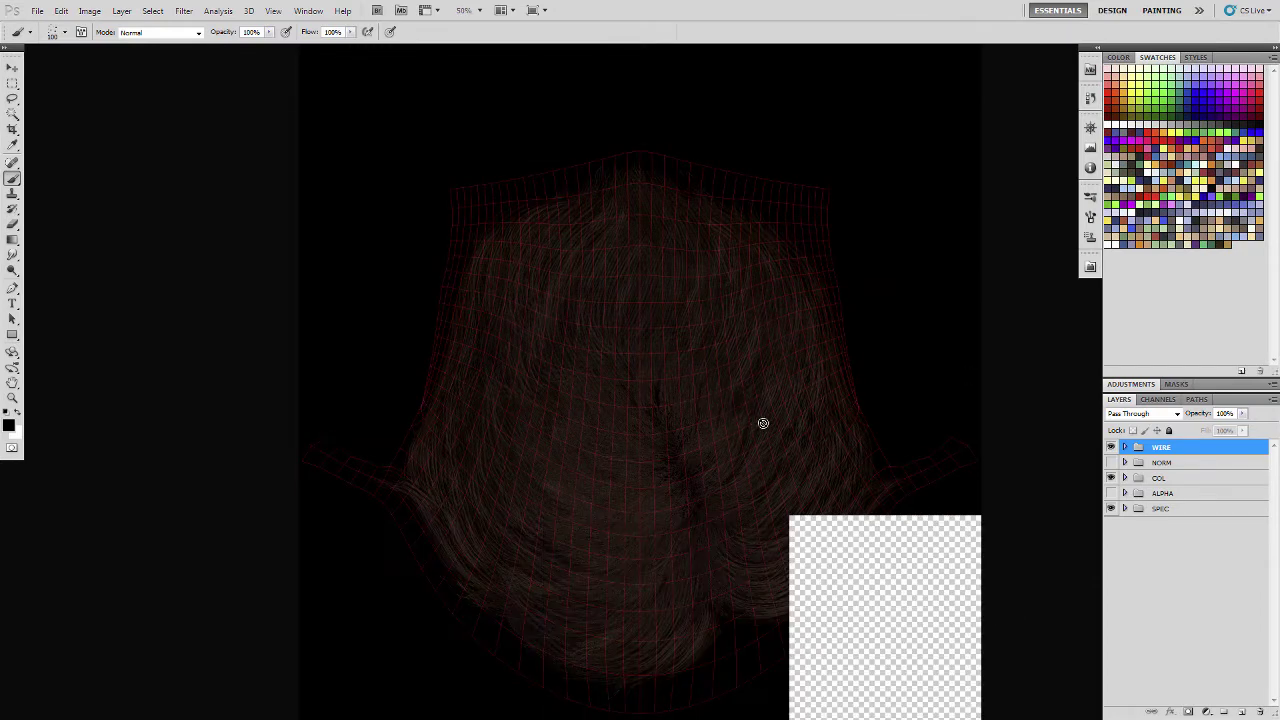
drag(851, 471, 749, 443)
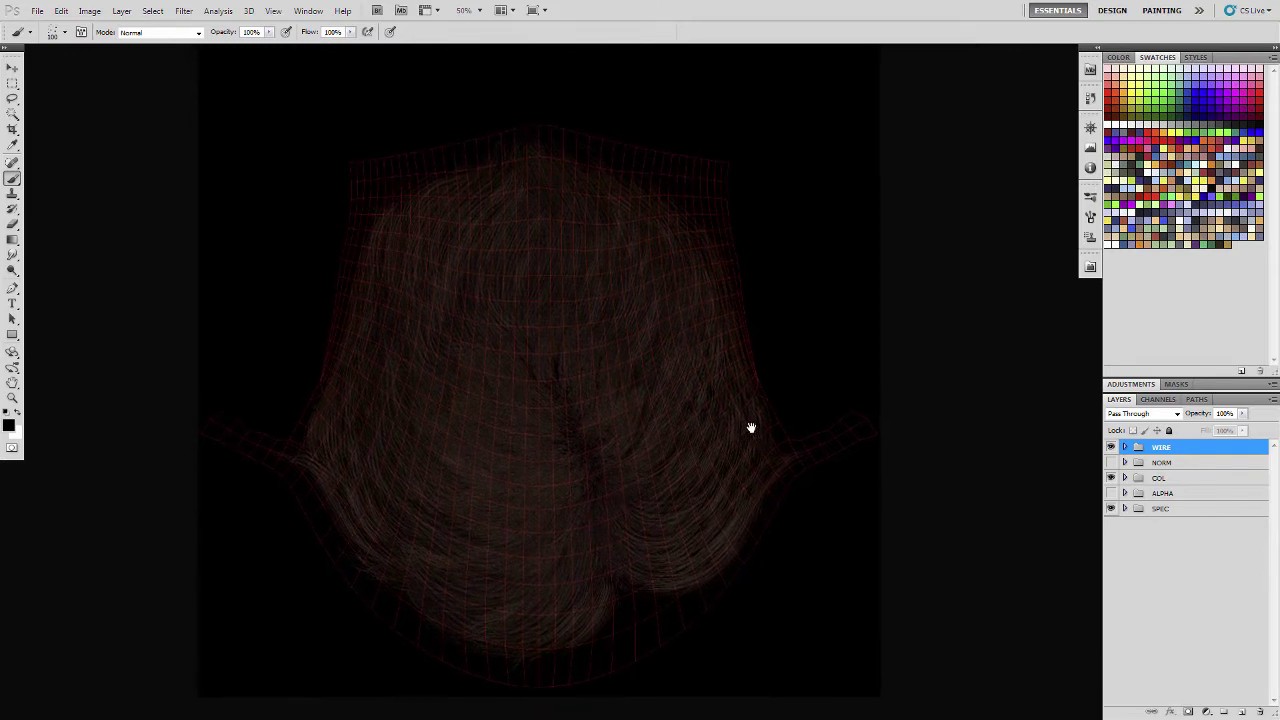
click(1125, 478)
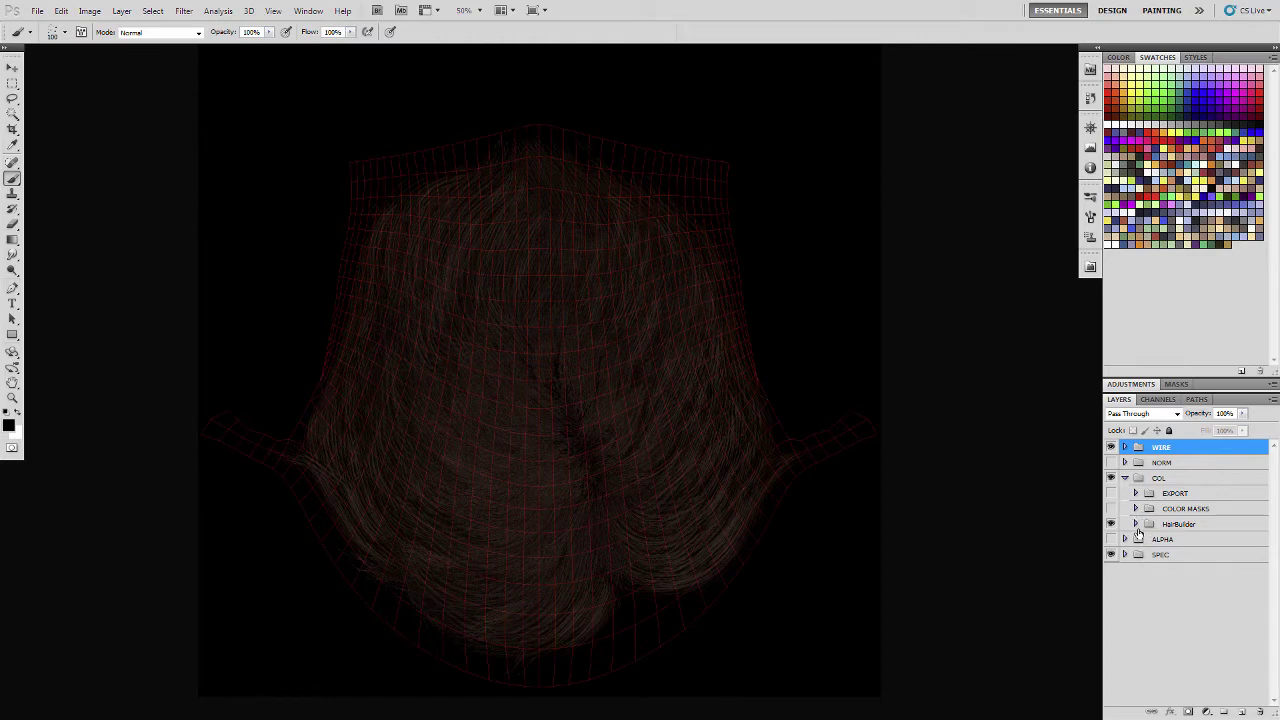
click(1137, 524)
scroll(1150, 560, down, 5)
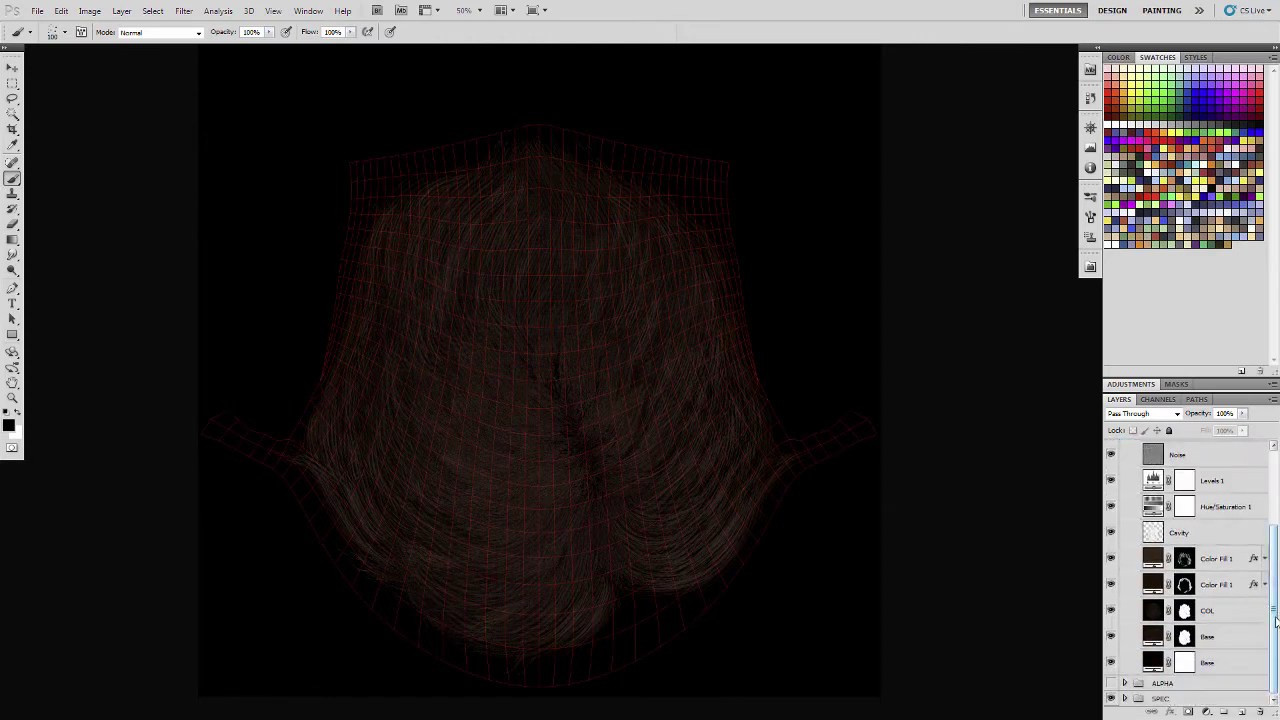
drag(1276, 622, 1276, 598)
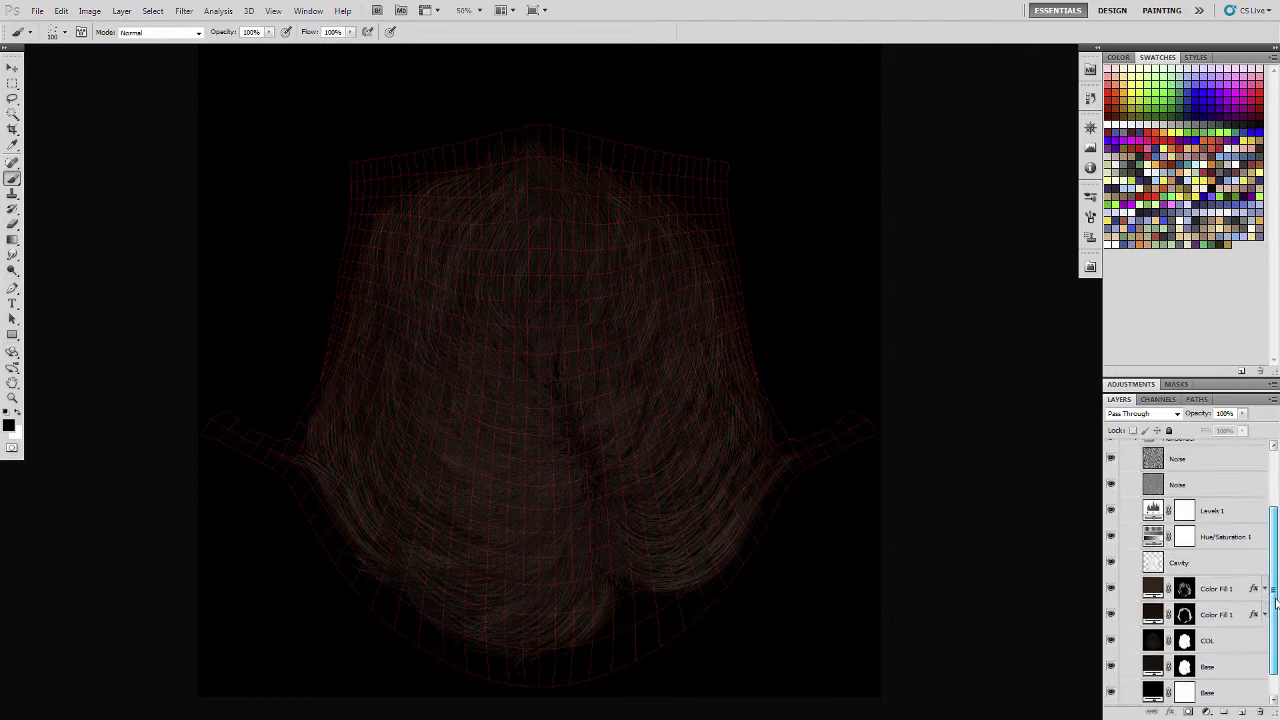
- Hide all HairBuilder layers above the COL layer, compare the baked hair with the wireframe, and hide the WIRE group
drag(1110, 614, 1110, 460)
mouse_move(1273, 535)
mouse_down()
mouse_move(1265, 482)
mouse_move(1263, 556)
mouse_up()
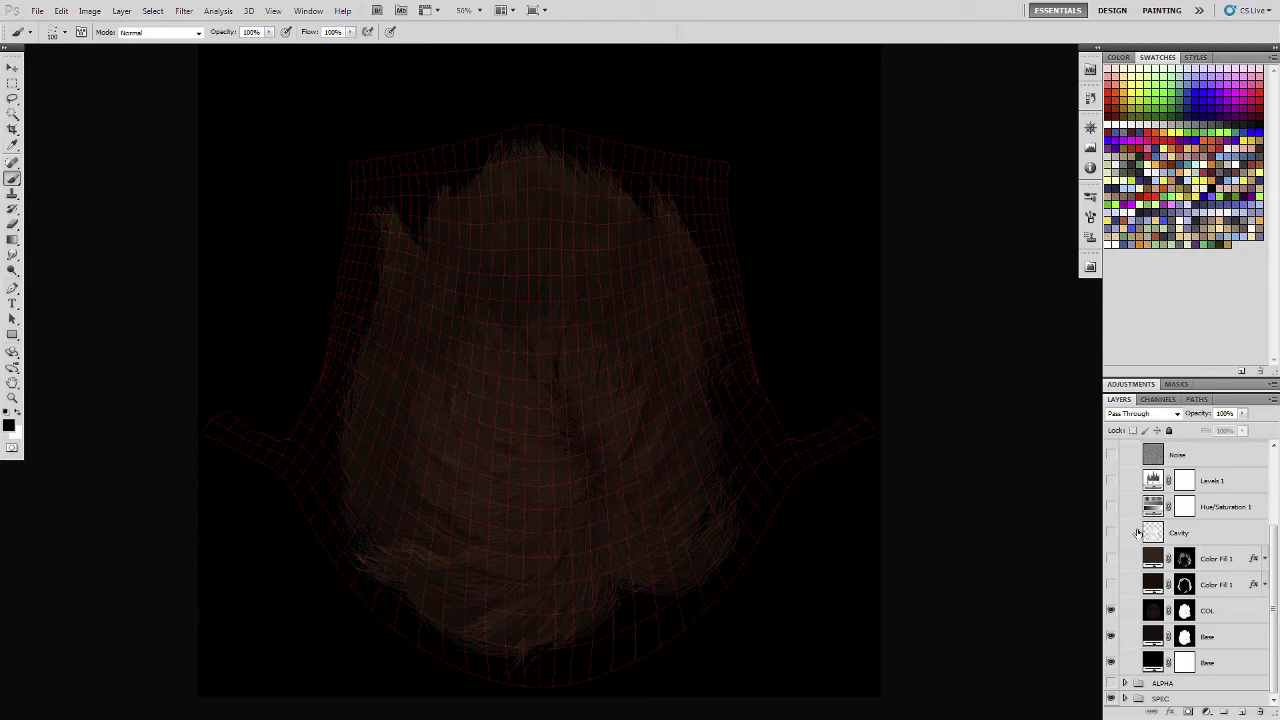
drag(1274, 618, 1268, 538)
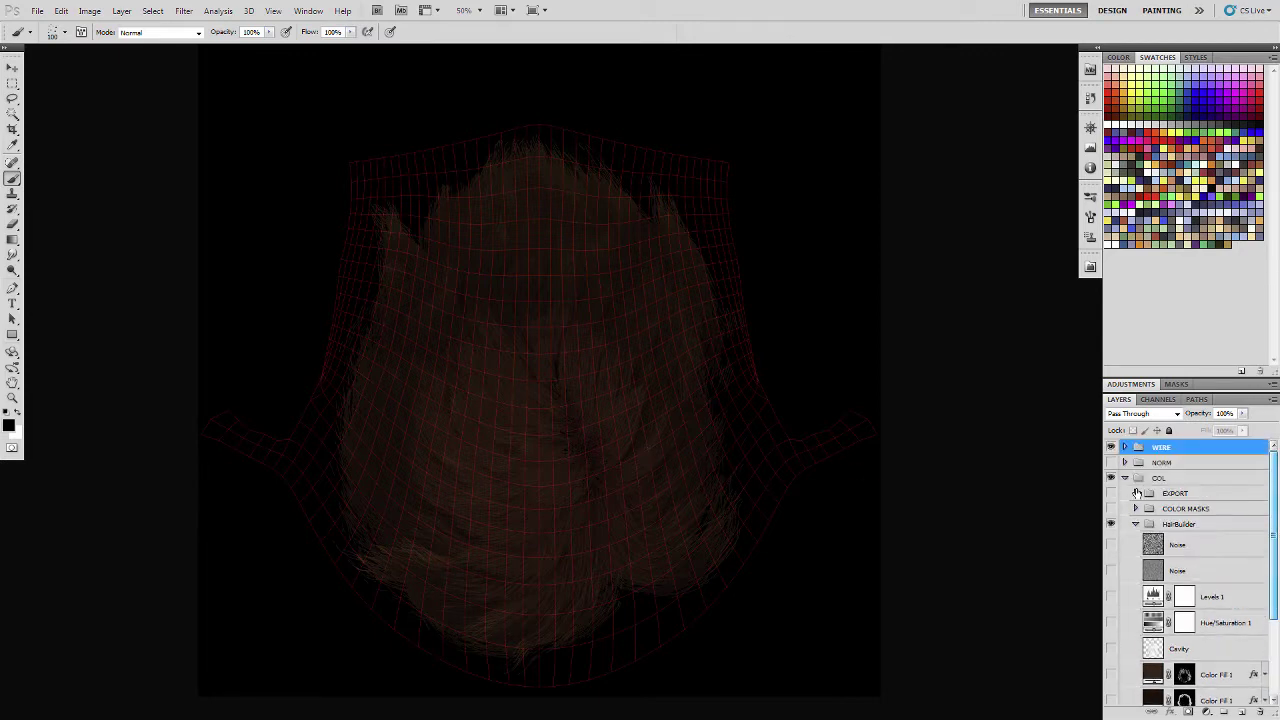
click(1110, 447)
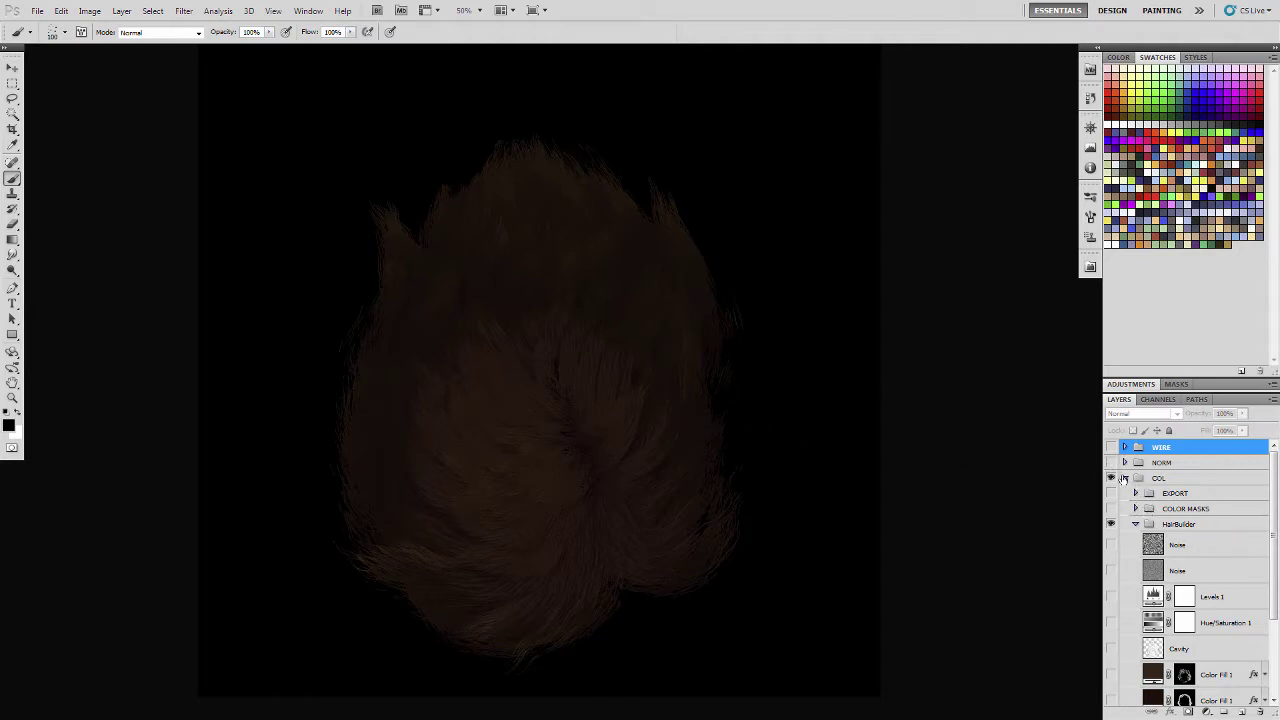
click(1110, 447)
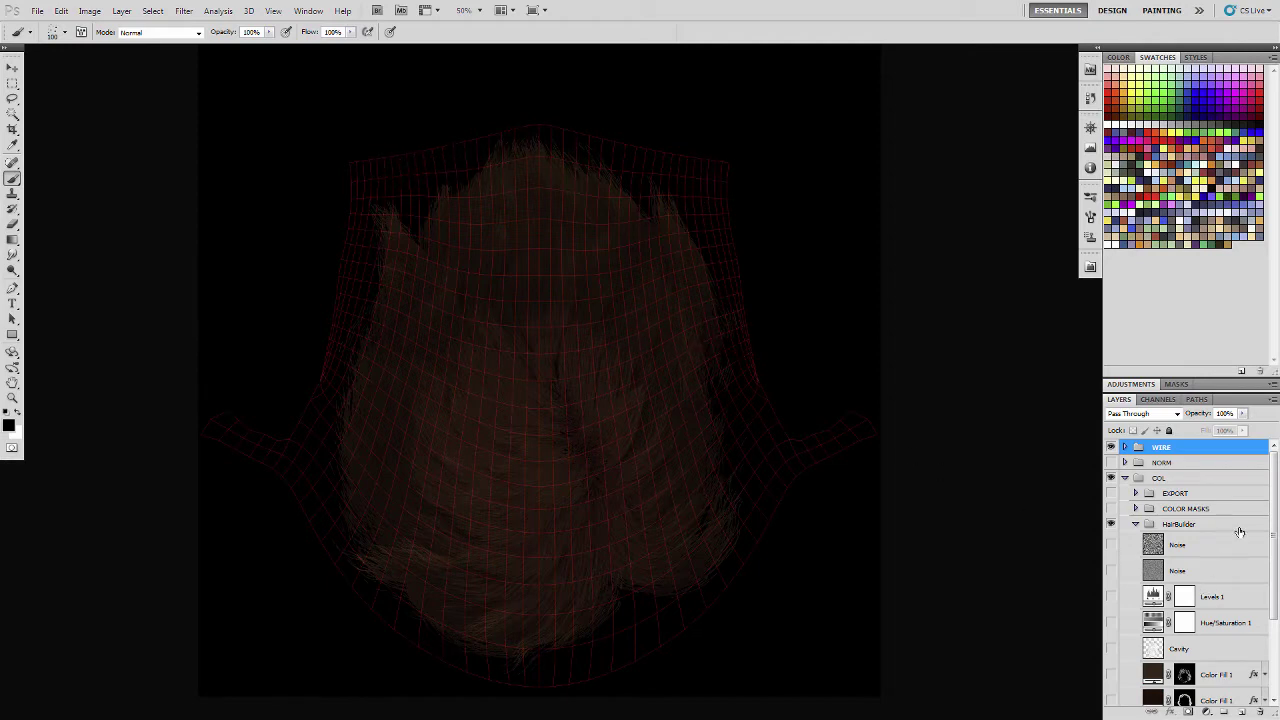
click(1110, 447)
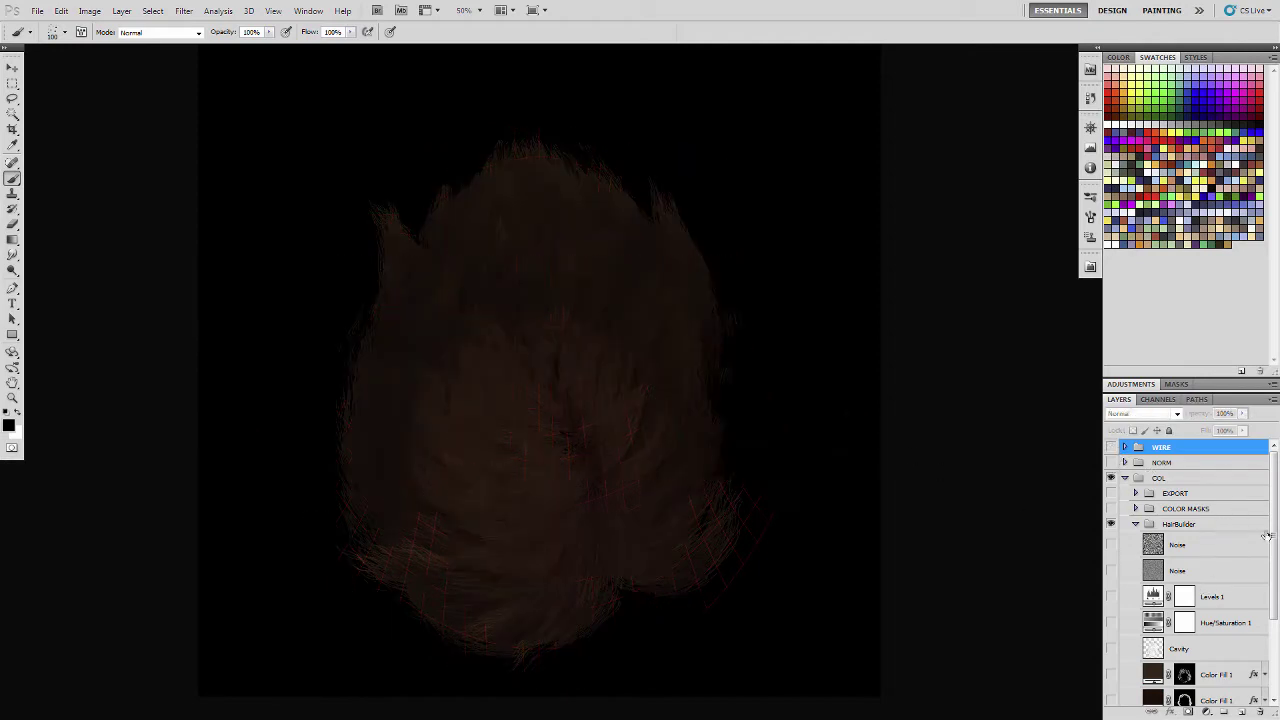
- Show the lower Color Fill 1 layer, and briefly preview the upper Color Fill 1 layer before hiding it again
scroll(1271, 533, down, 3)
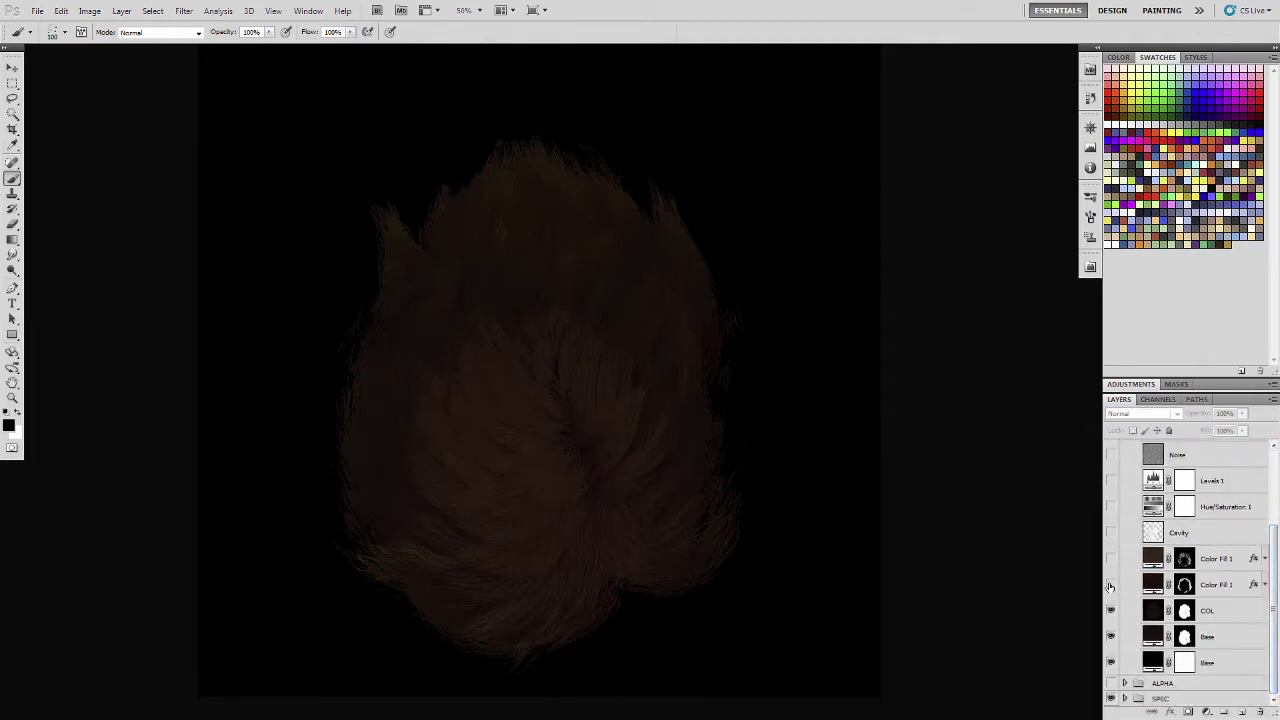
click(1110, 584)
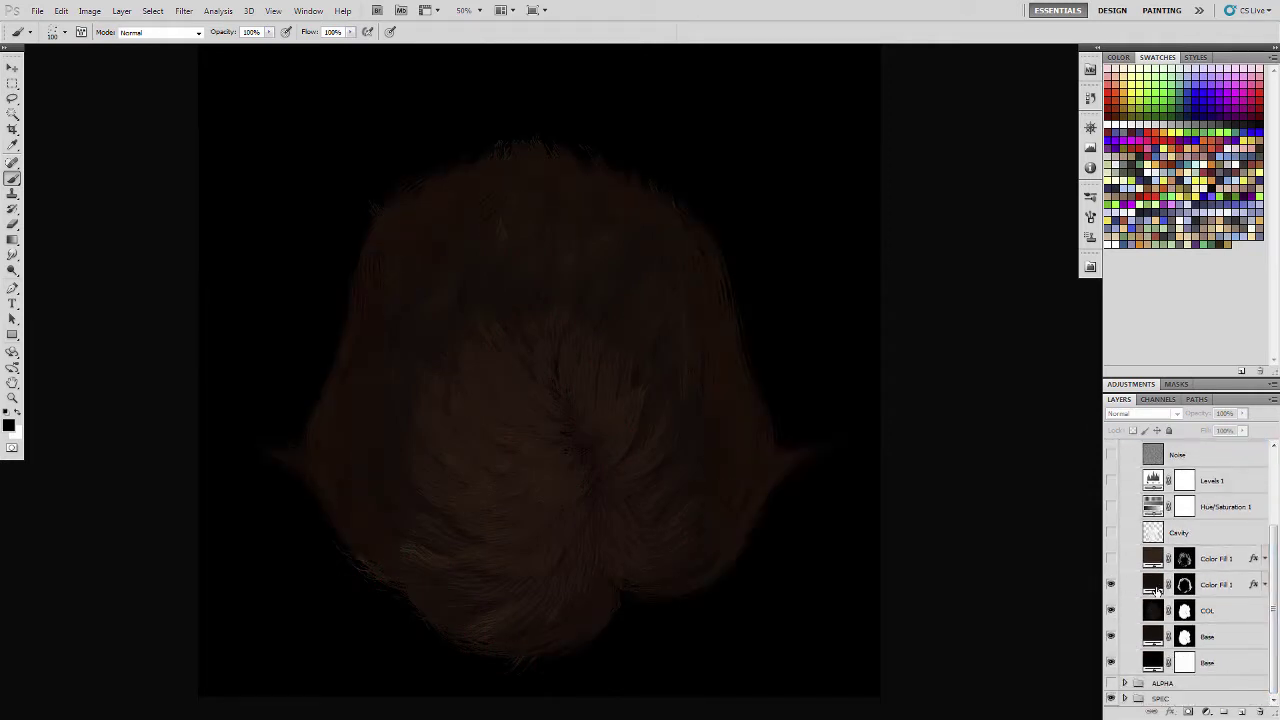
click(1110, 559)
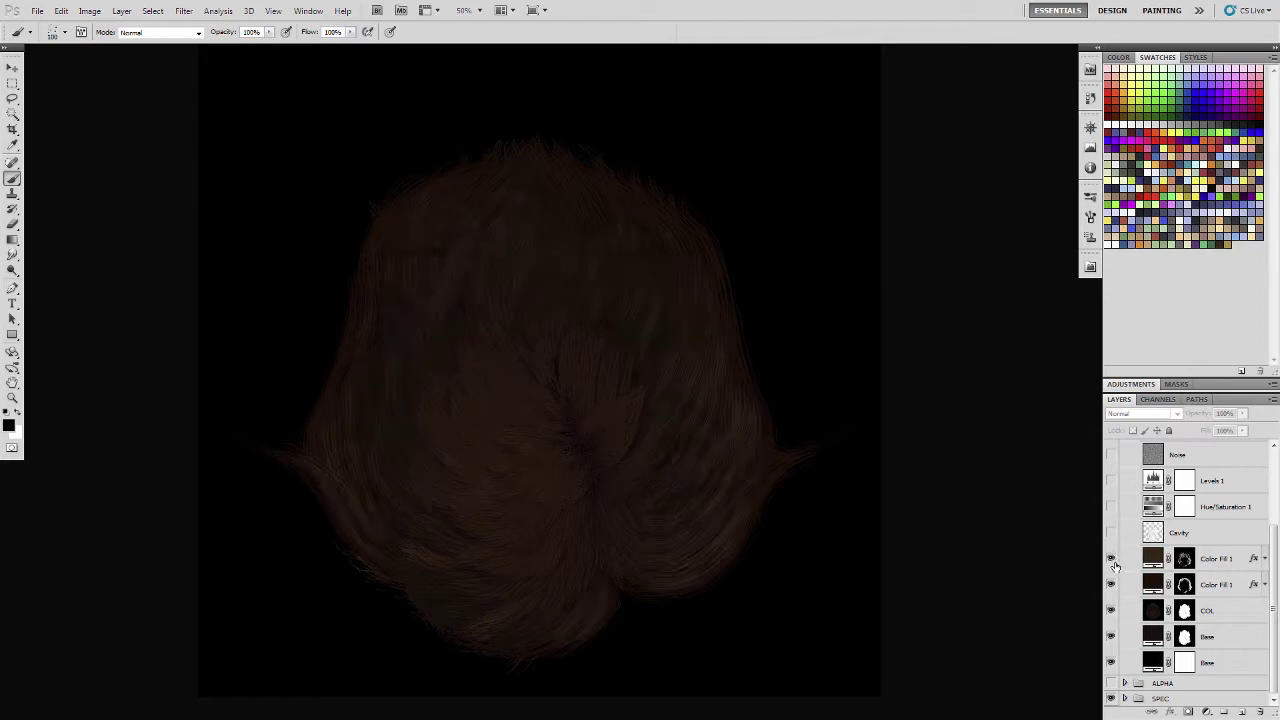
click(1110, 559)
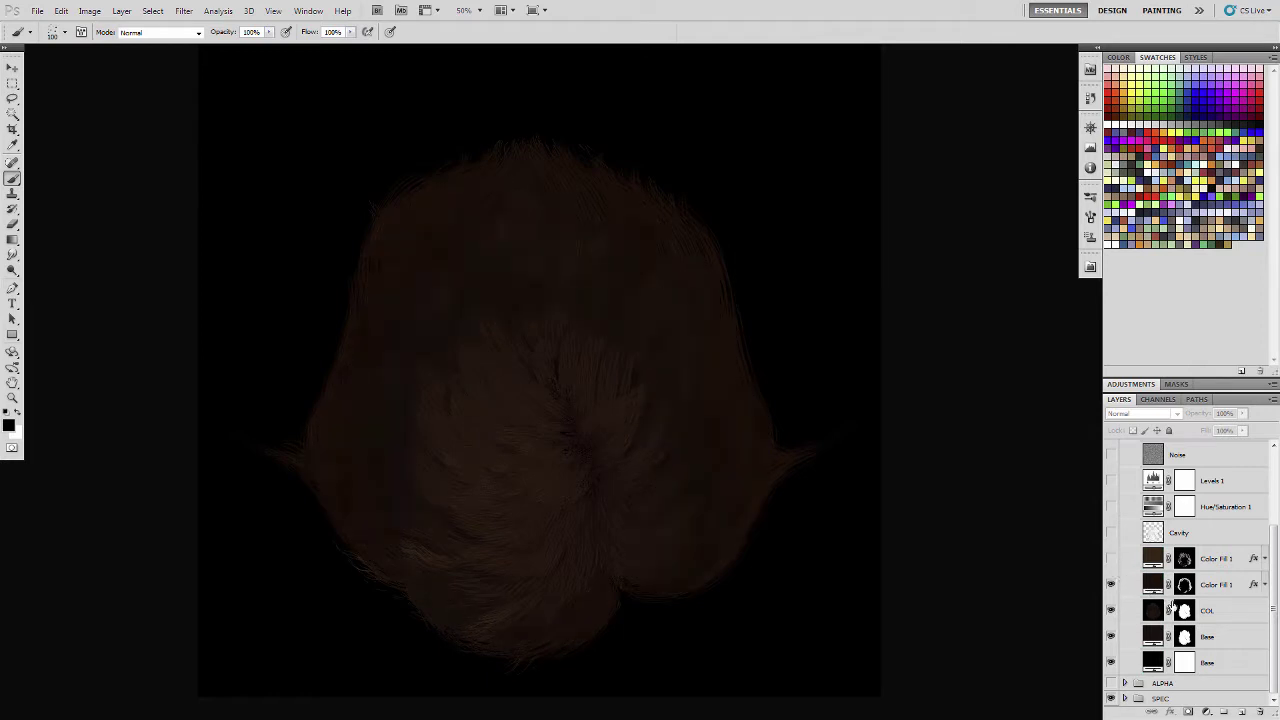
click(1207, 713)
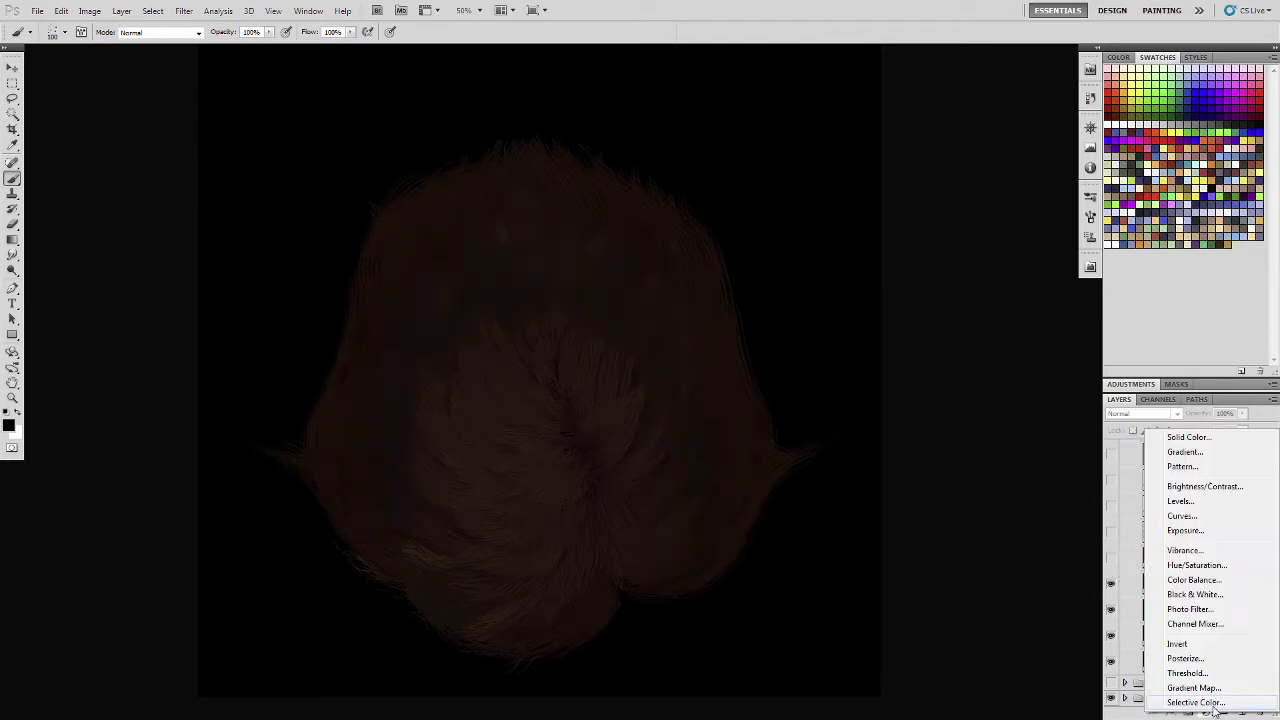
click(1137, 592)
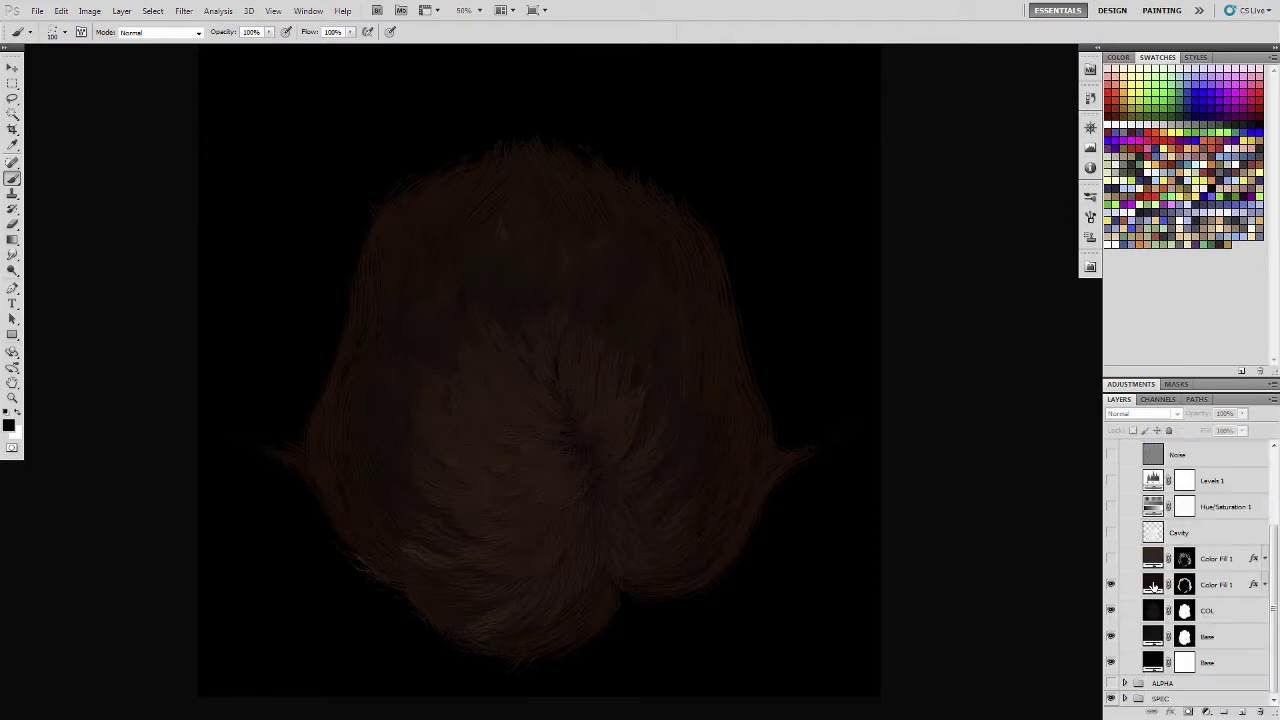
- Try the red-orange a71f00 as the solid color of the lower Color Fill 1 layer
double_click(1153, 588)
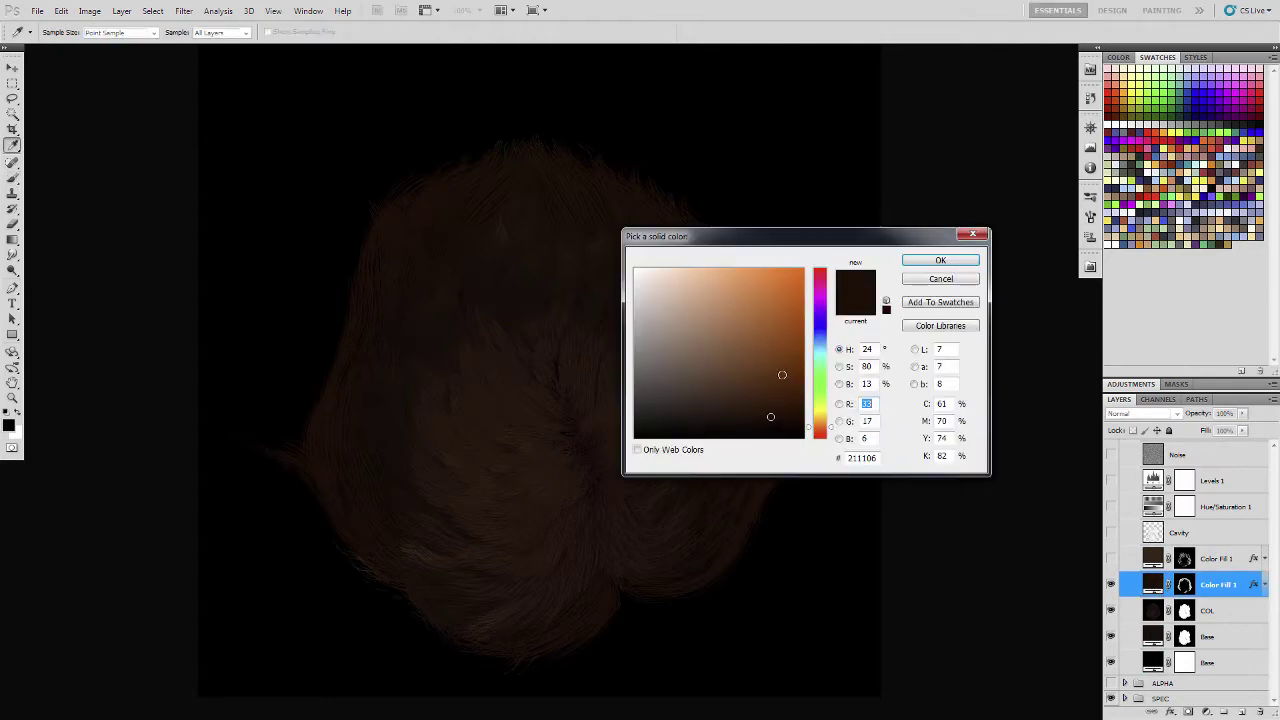
drag(770, 416, 804, 327)
drag(826, 430, 826, 435)
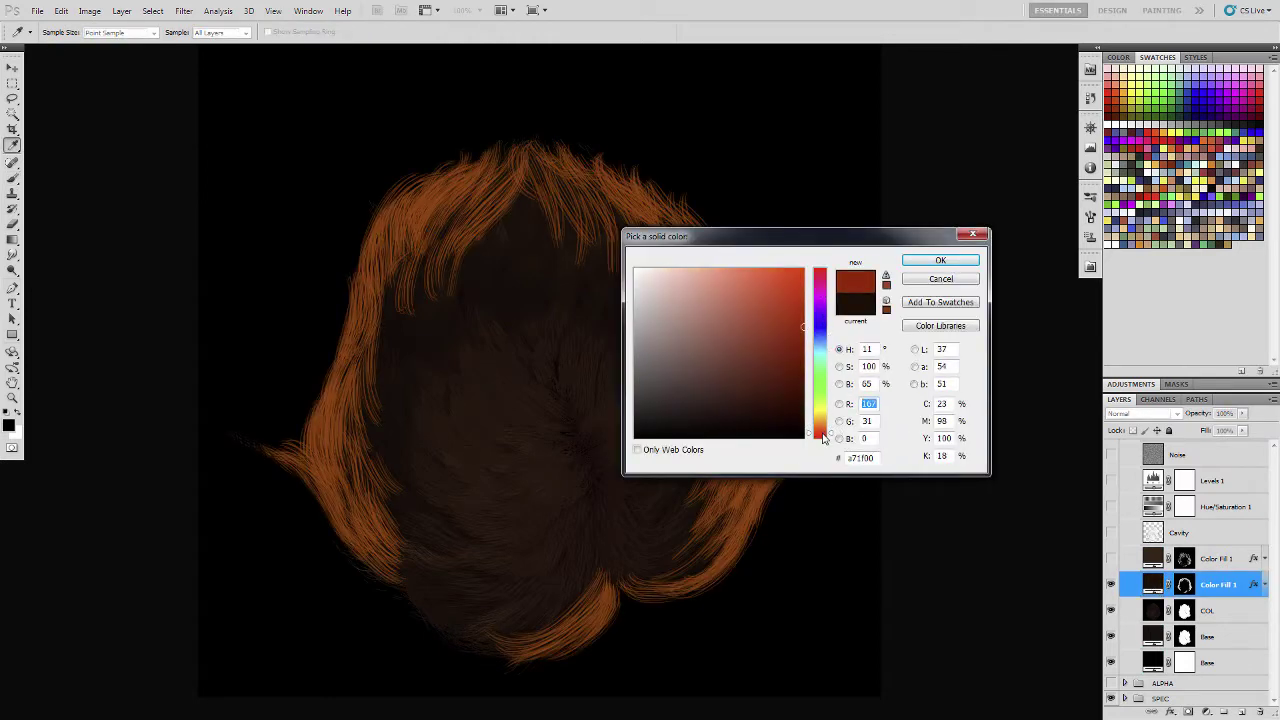
- Try the red fill colour a71f00 on the selected Color Fill 1 layer and undo it
click(940, 260)
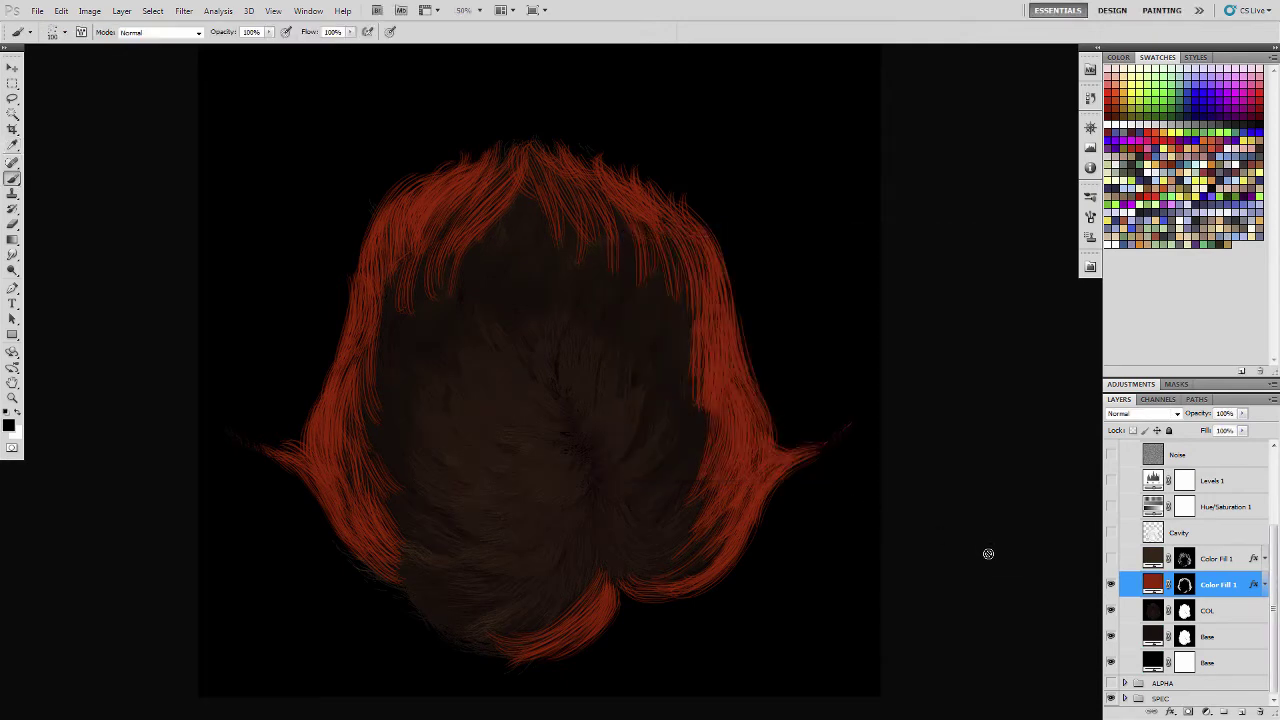
key(ctrl+z)
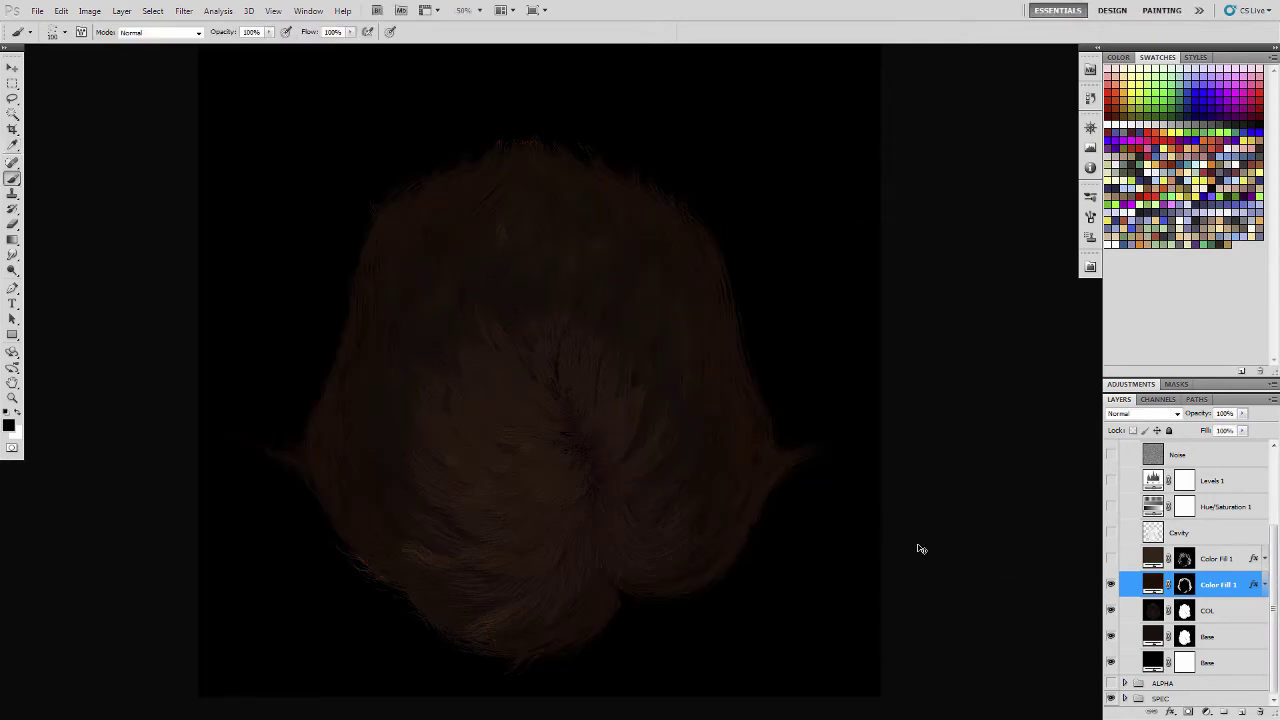
- Show the upper Color Fill 1 layer and return the screen mode to floating document windows
click(1110, 562)
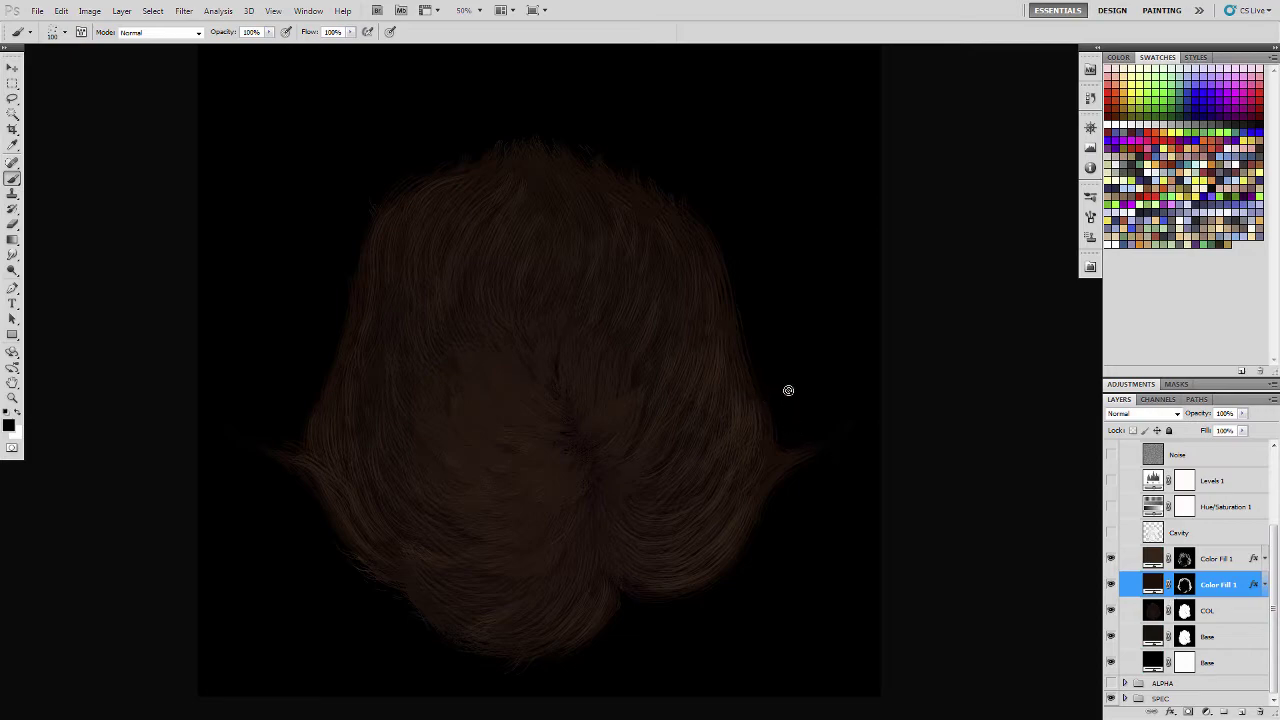
key(f)
key(f)
key(f)
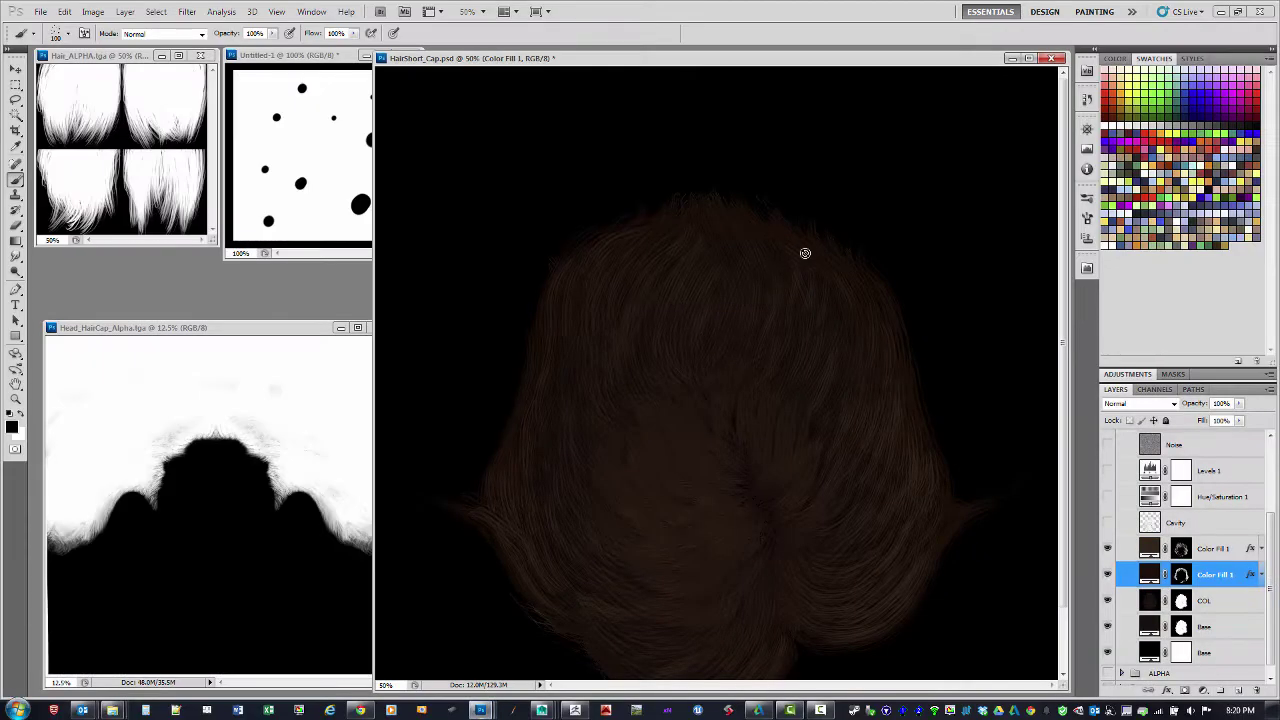
- Select the mask of the lower Color Fill 1 layer and toggle it off and on to inspect its effect
click(1183, 576)
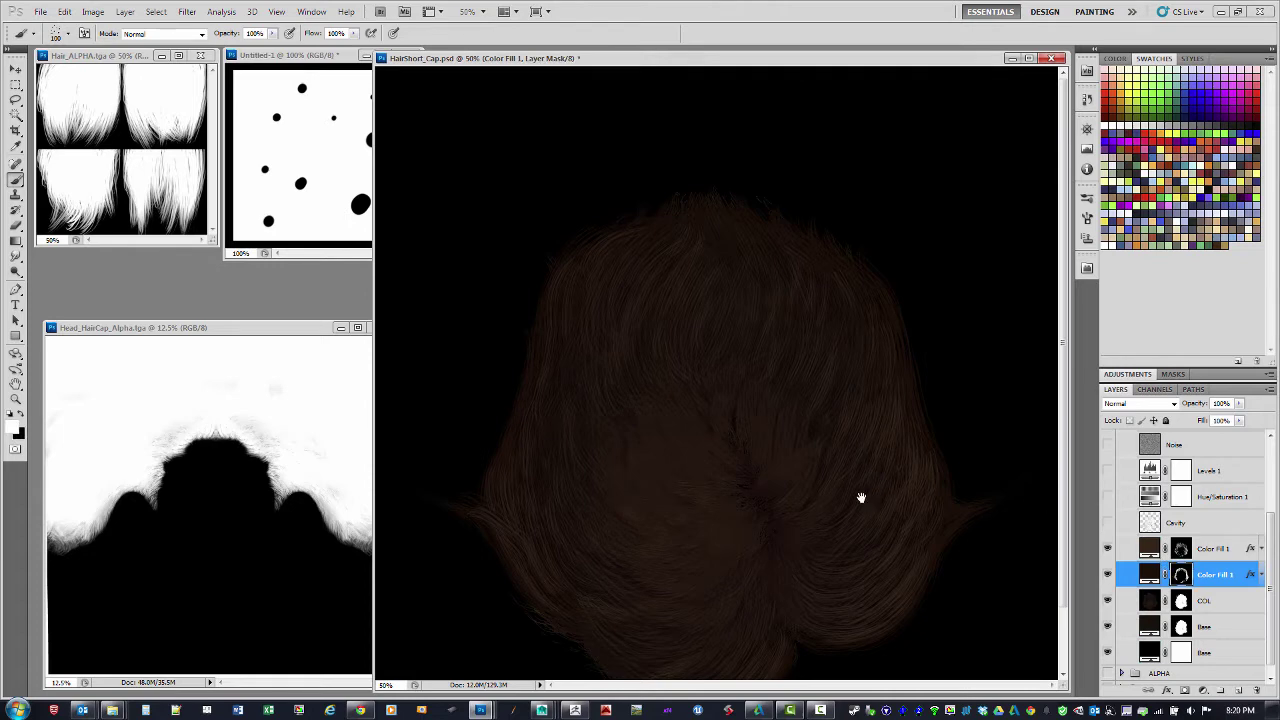
drag(861, 497, 934, 431)
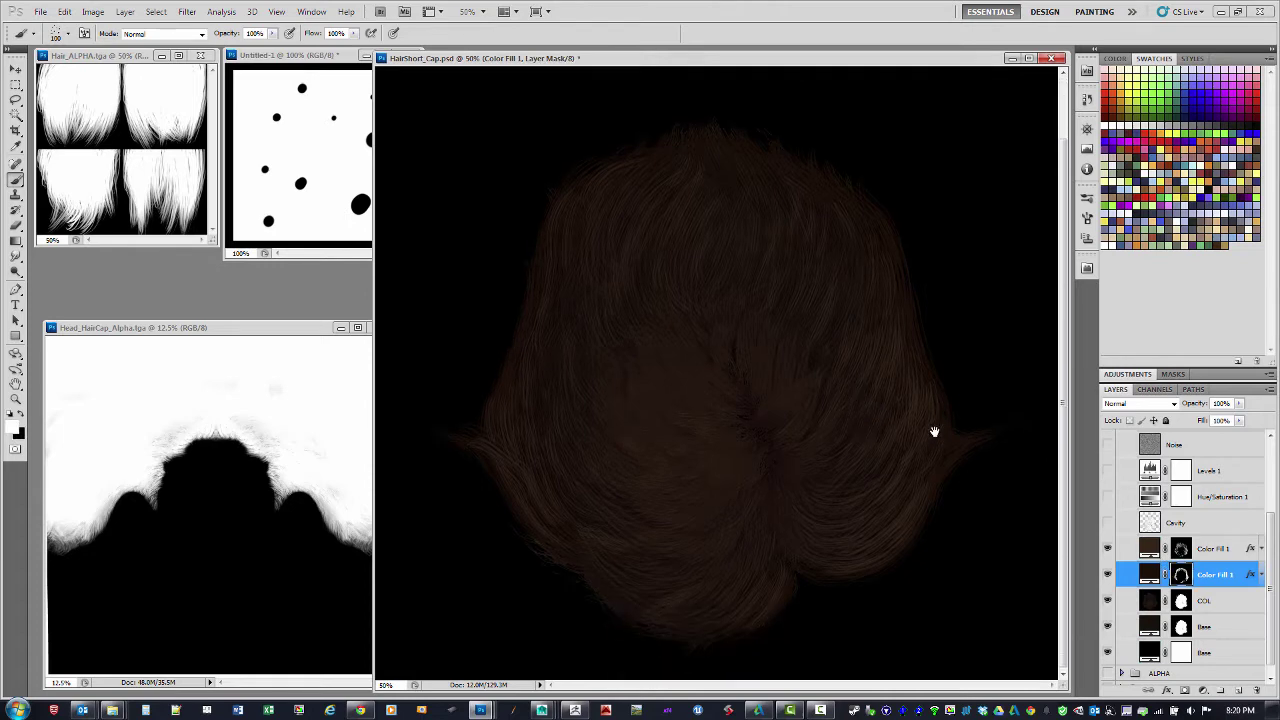
shift+click(1182, 577)
shift+click(1183, 577)
- Create a new 256 by 256 pixel document and place its window over the hair cap image
drag(308, 56, 295, 106)
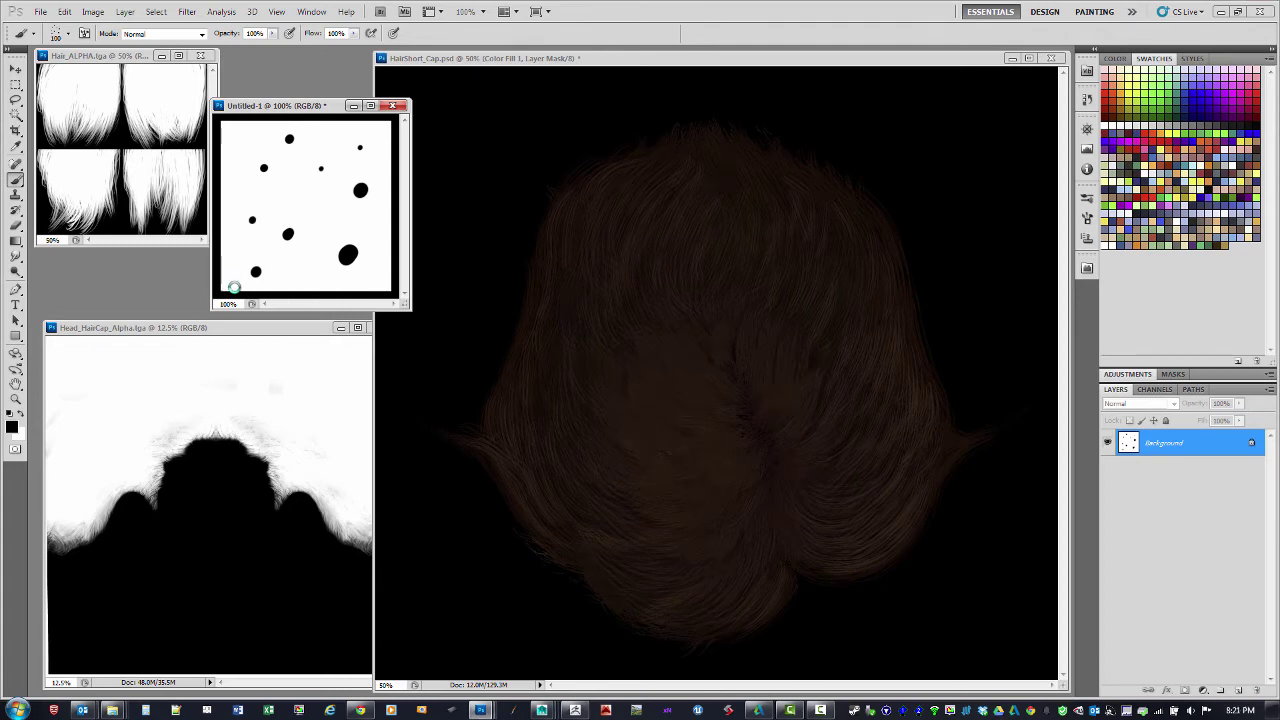
key(ctrl+n)
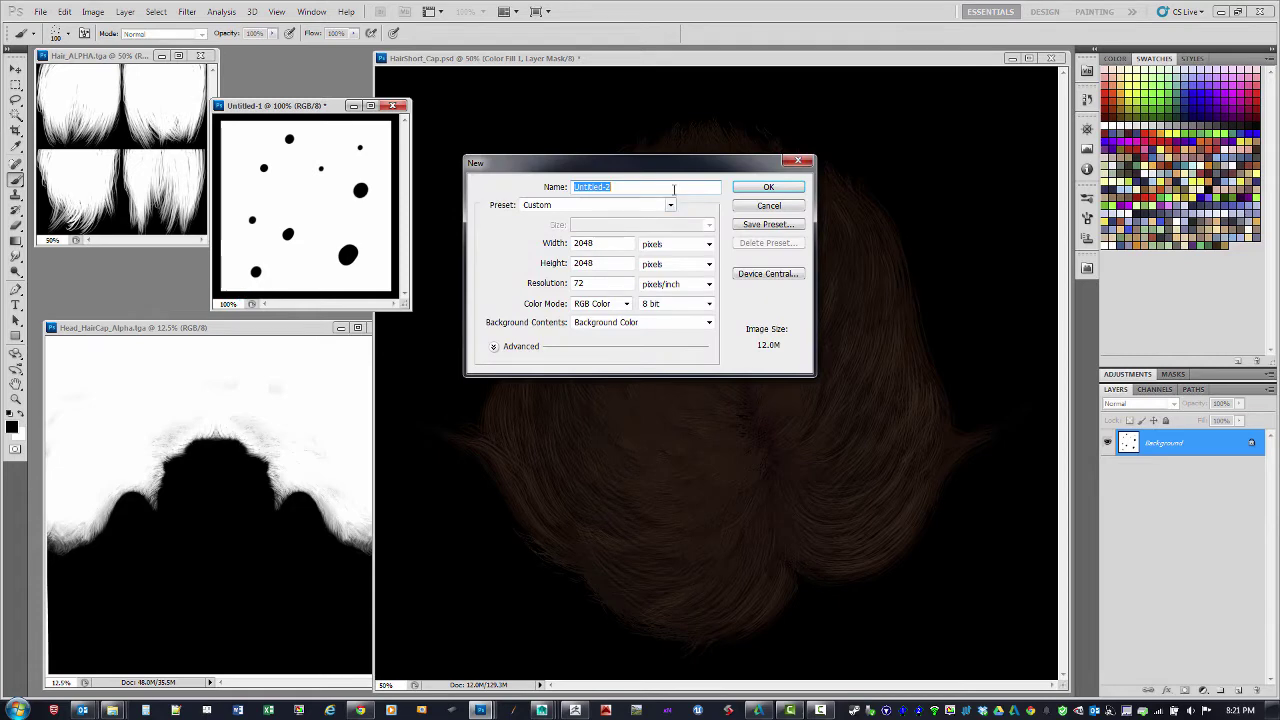
key(Tab)
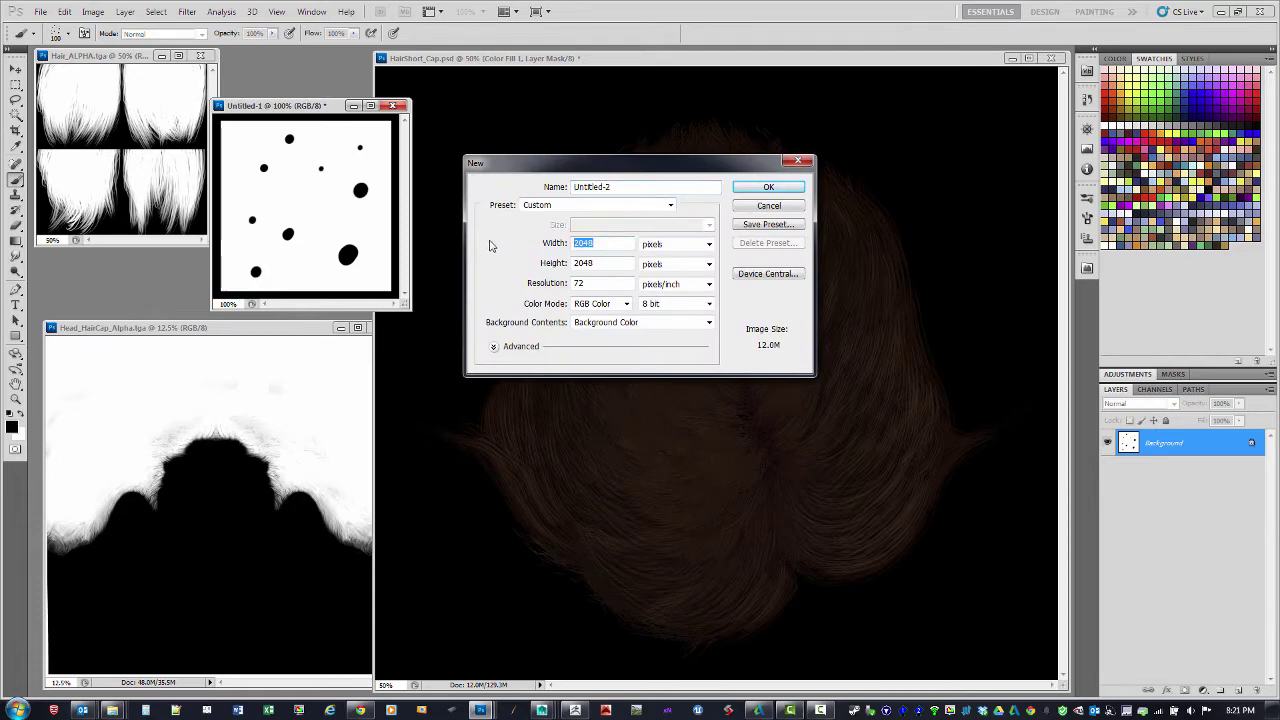
text(256)
key(Tab)
key(Tab)
text(256)
key(Return)
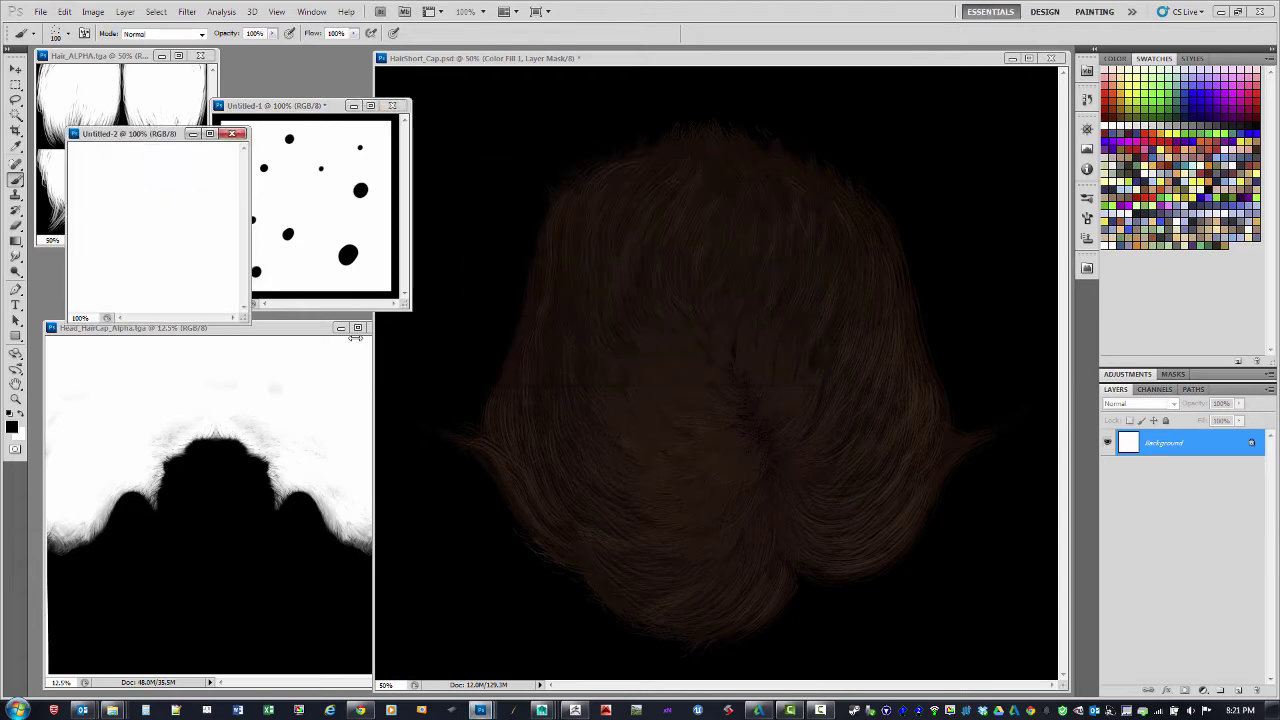
drag(145, 134, 730, 201)
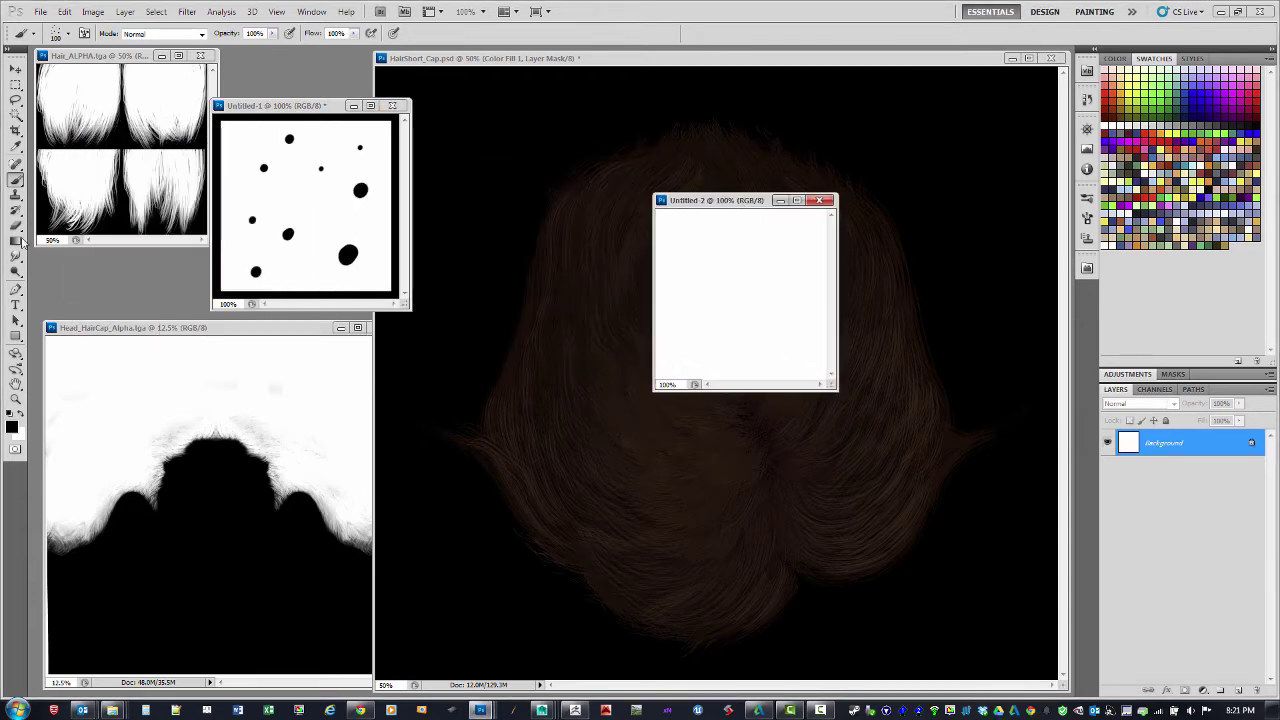
- Choose the ComicBook_Nib_20 brush preset and try a curved test stroke on the blank canvas, undoing it
click(32, 36)
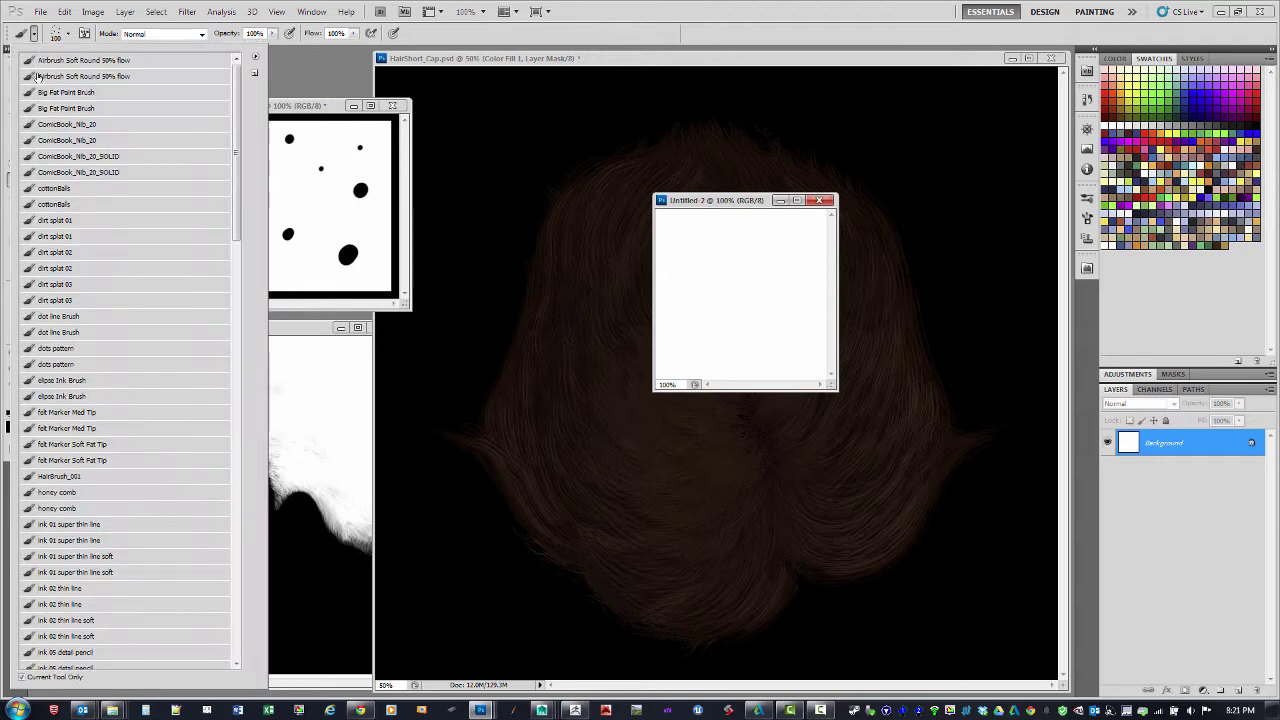
click(92, 126)
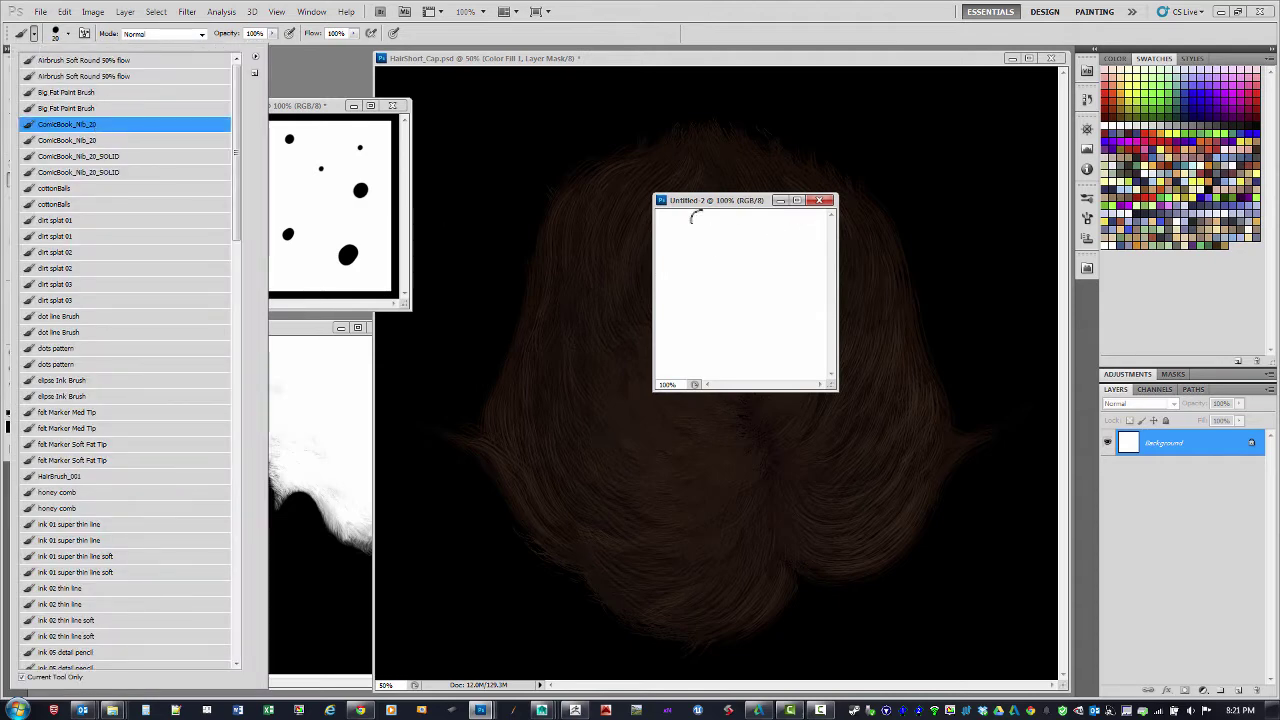
click(701, 204)
mouse_move(717, 240)
mouse_down()
mouse_move(766, 309)
mouse_move(700, 315)
mouse_move(735, 305)
mouse_up()
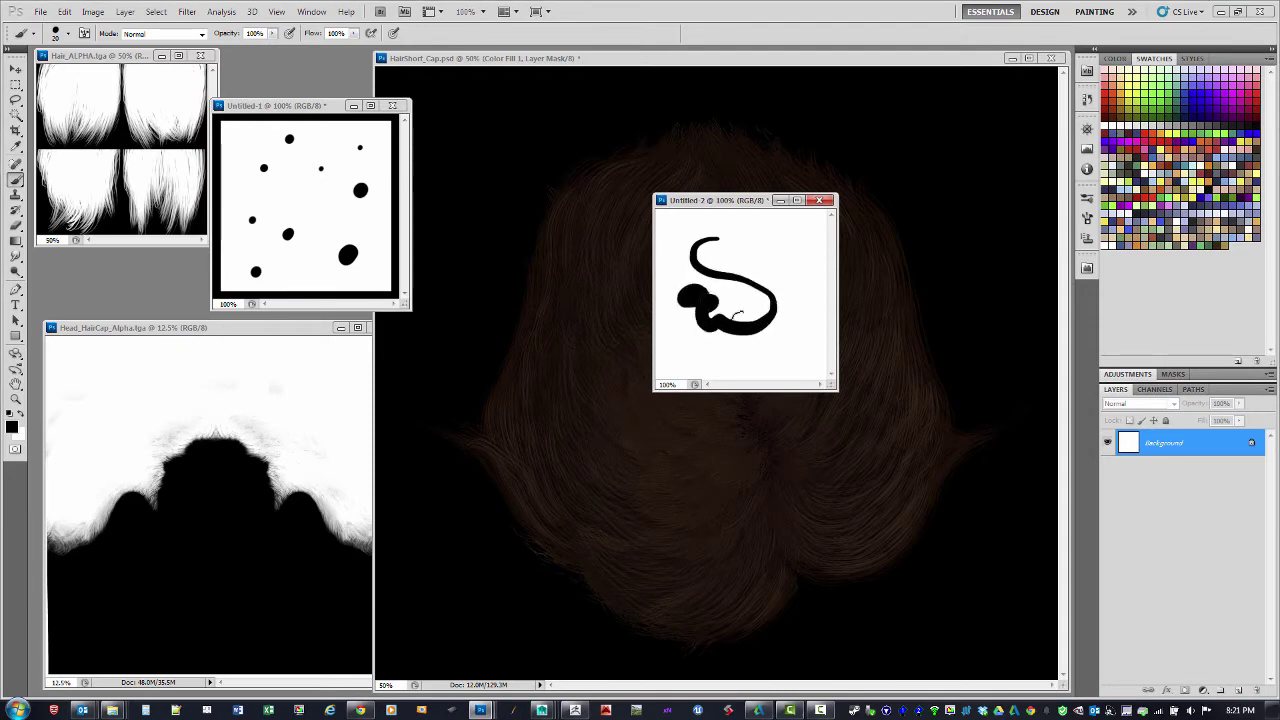
key(ctrl+z)
- Paint ten separate black dots of varying sizes scattered across the white Untitled-2 canvas
click(692, 255)
click(788, 246)
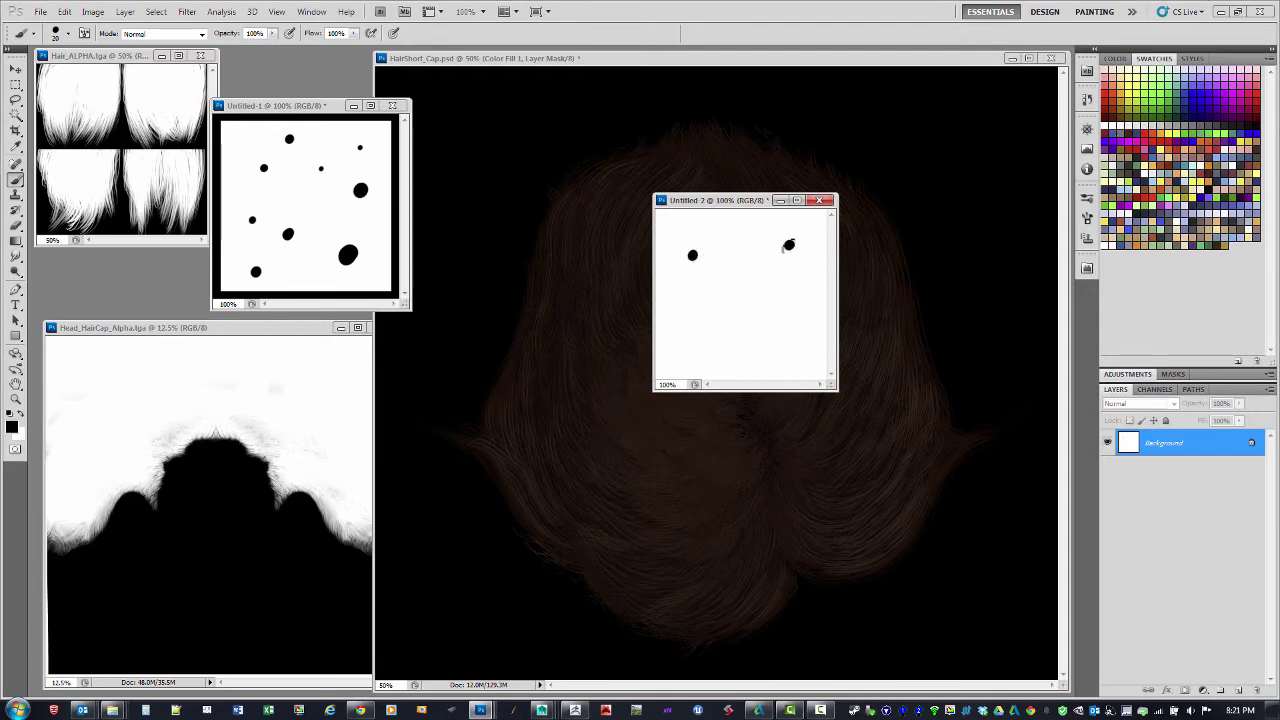
click(737, 301)
click(781, 339)
click(690, 310)
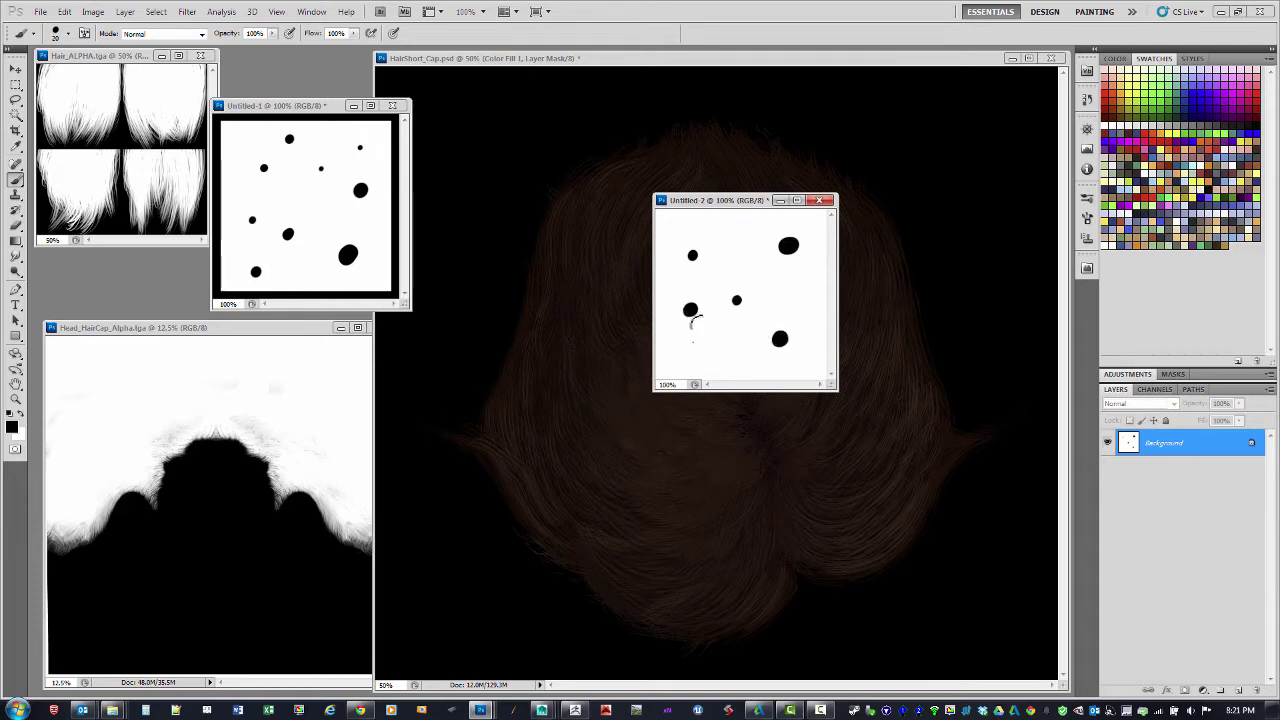
click(693, 341)
click(735, 361)
click(805, 299)
click(734, 249)
click(707, 220)
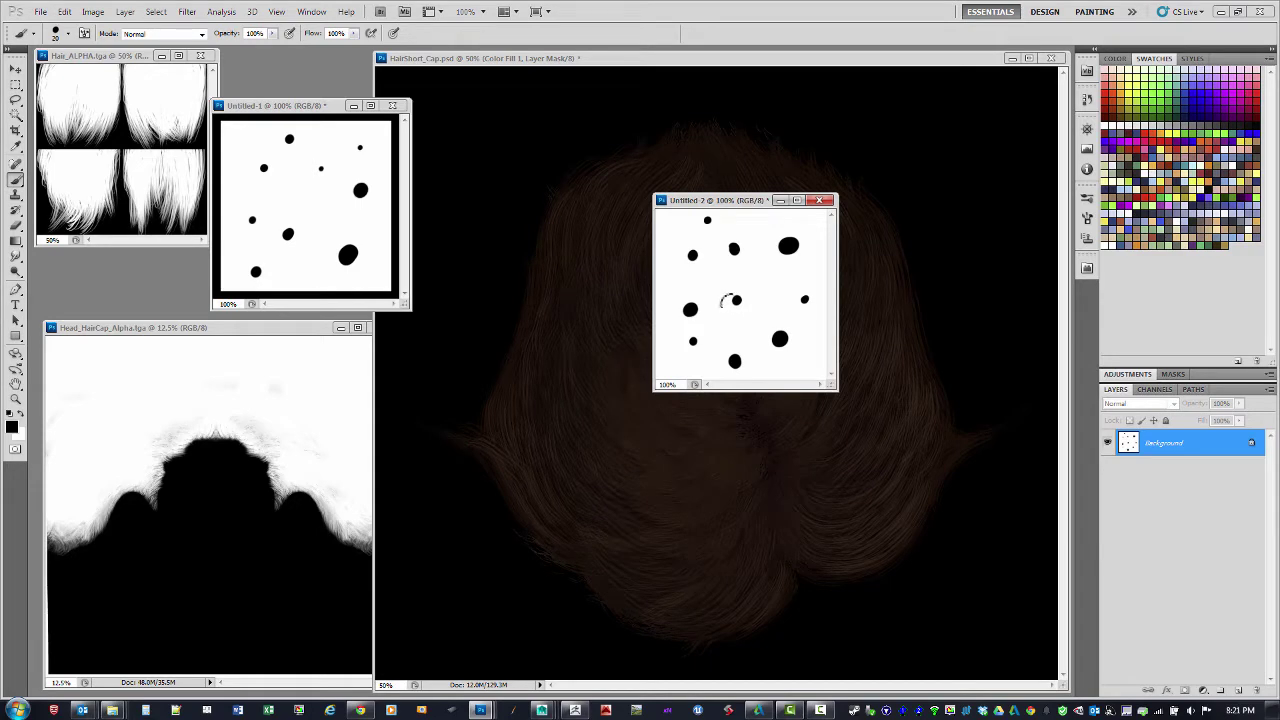
- Select the whole dot canvas and define it as a brush preset, keeping the suggested name
key(ctrl+a)
click(64, 12)
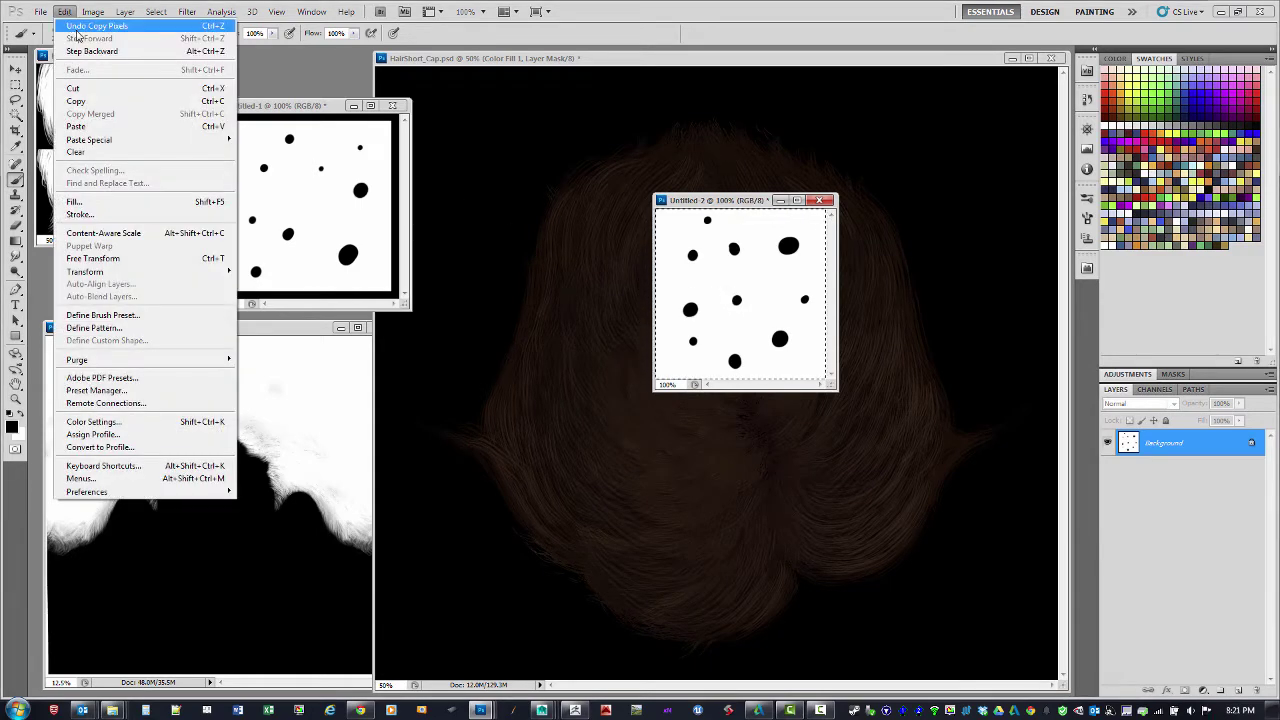
click(148, 315)
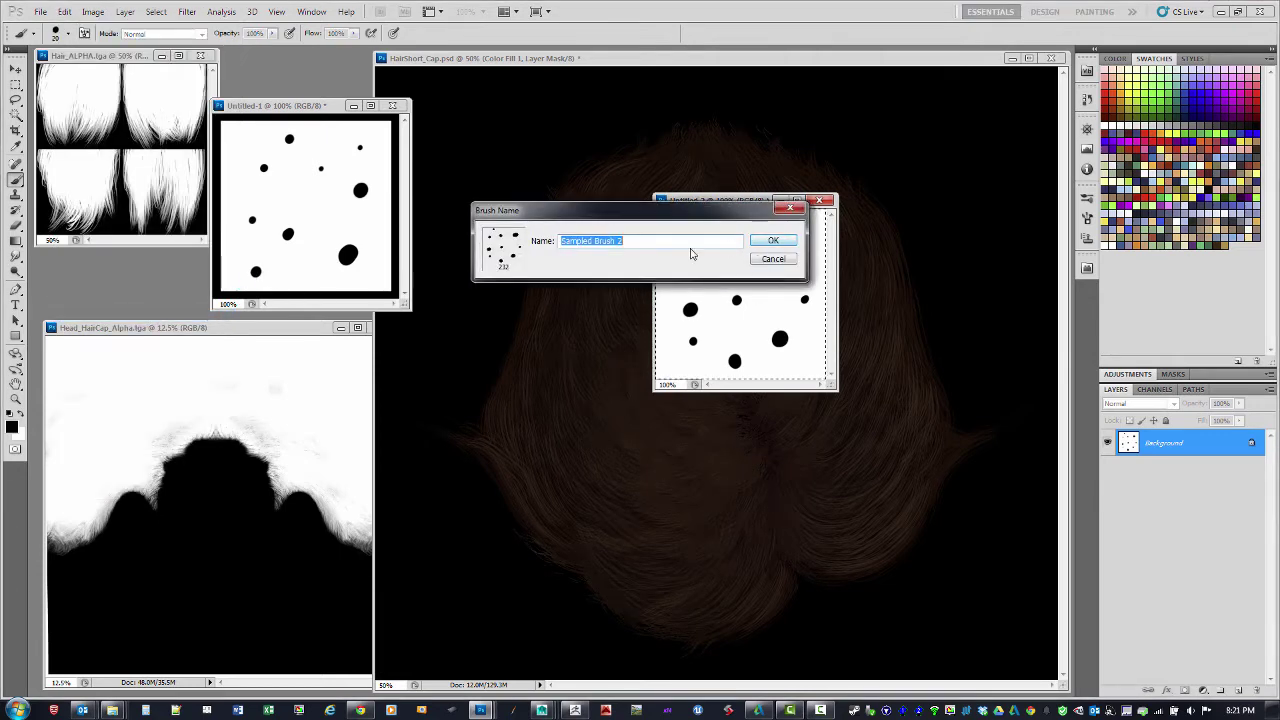
click(771, 243)
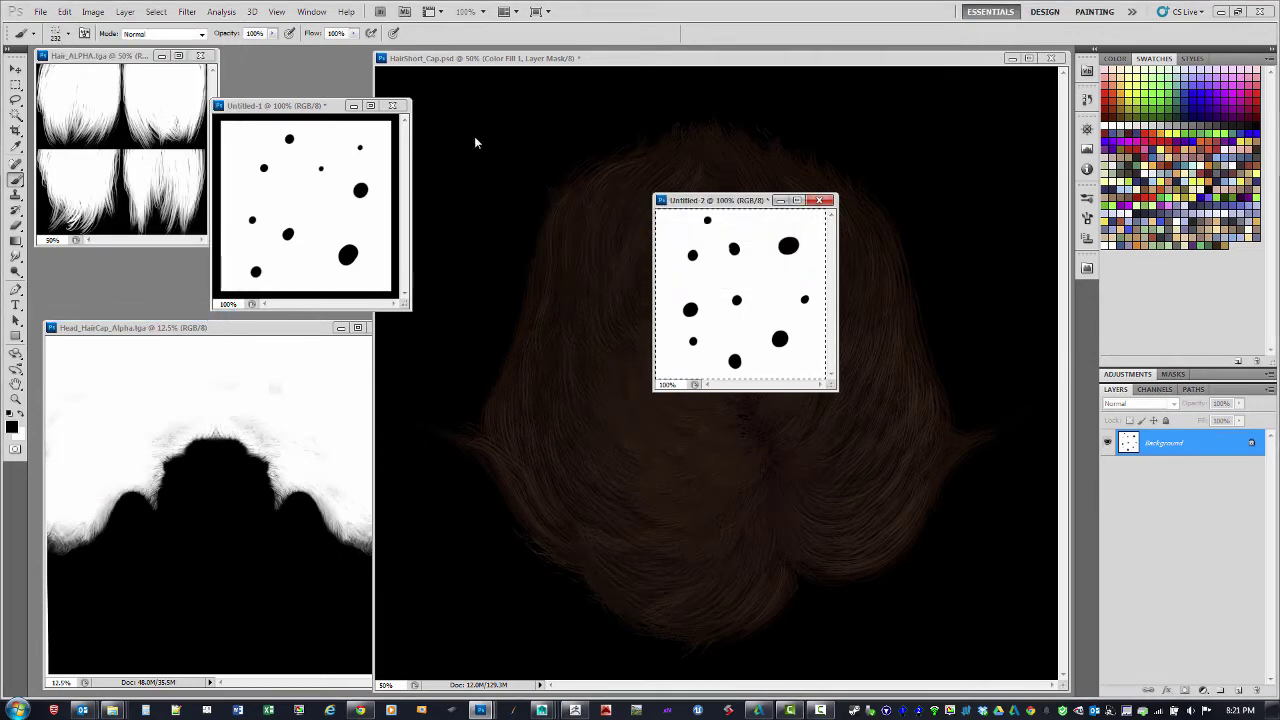
- Open the brush settings and reduce the dotted brush tip's spacing to 3%
click(311, 12)
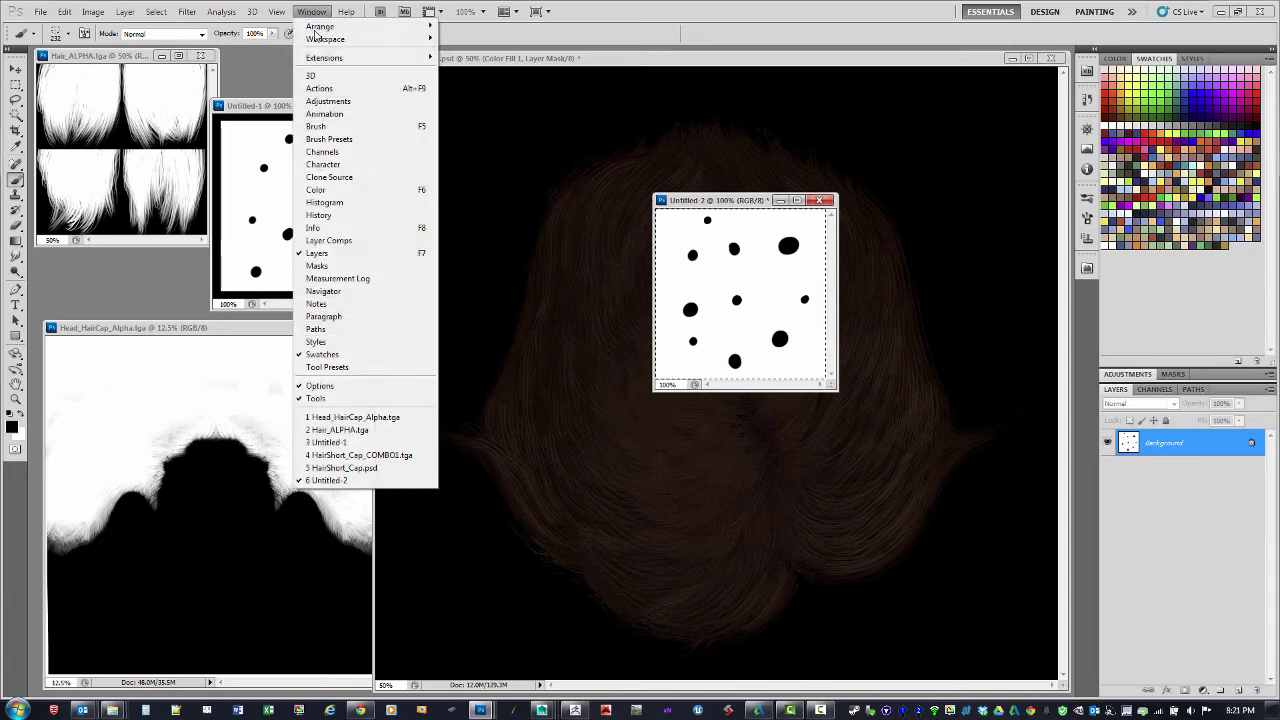
click(318, 126)
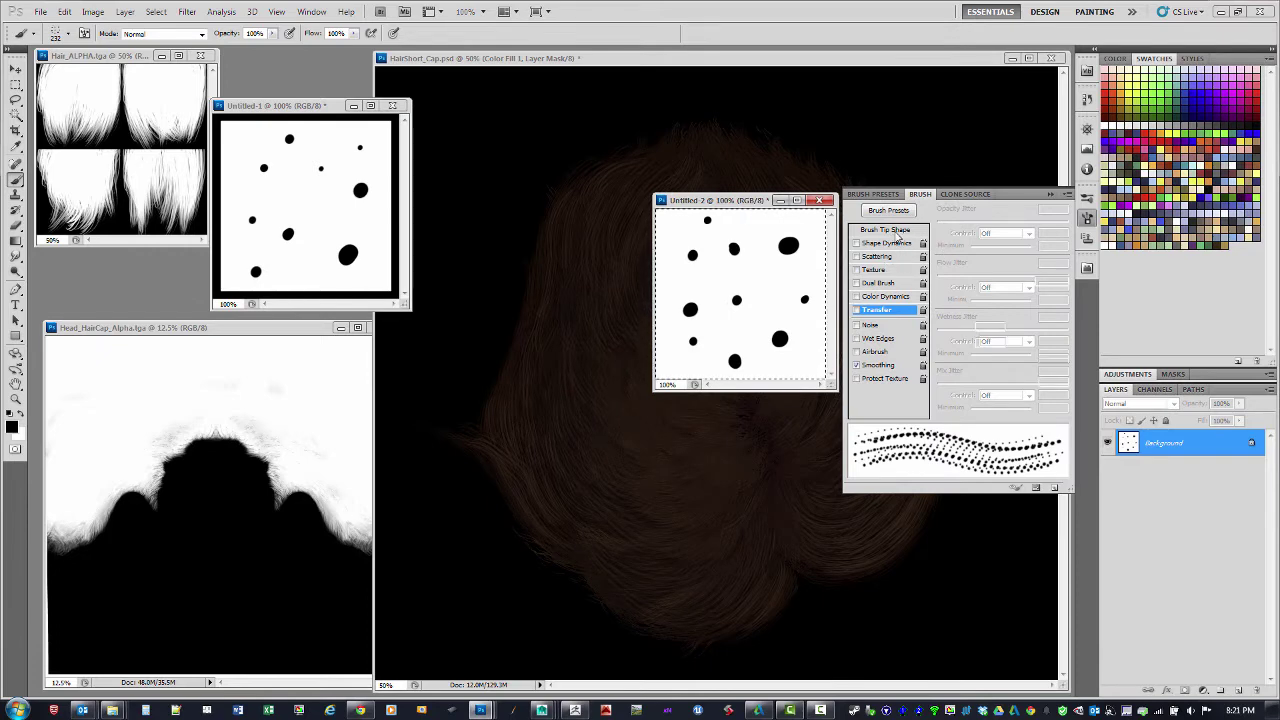
click(893, 229)
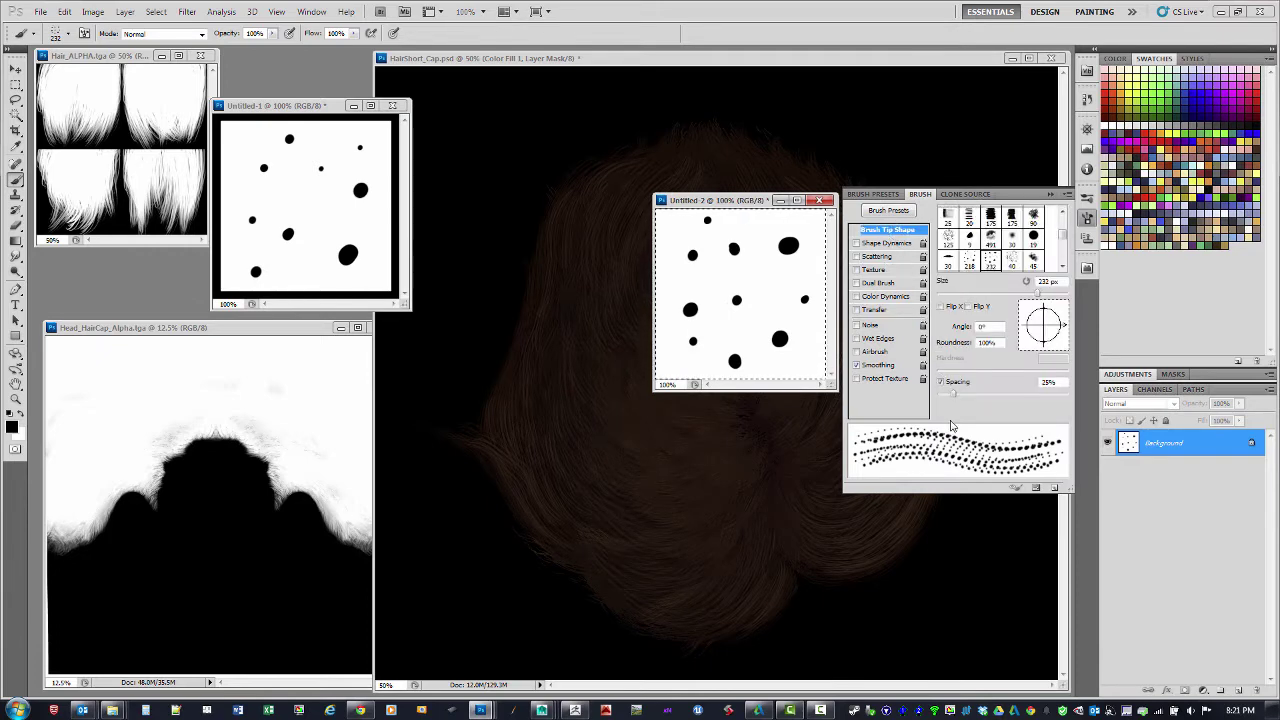
drag(958, 398, 941, 398)
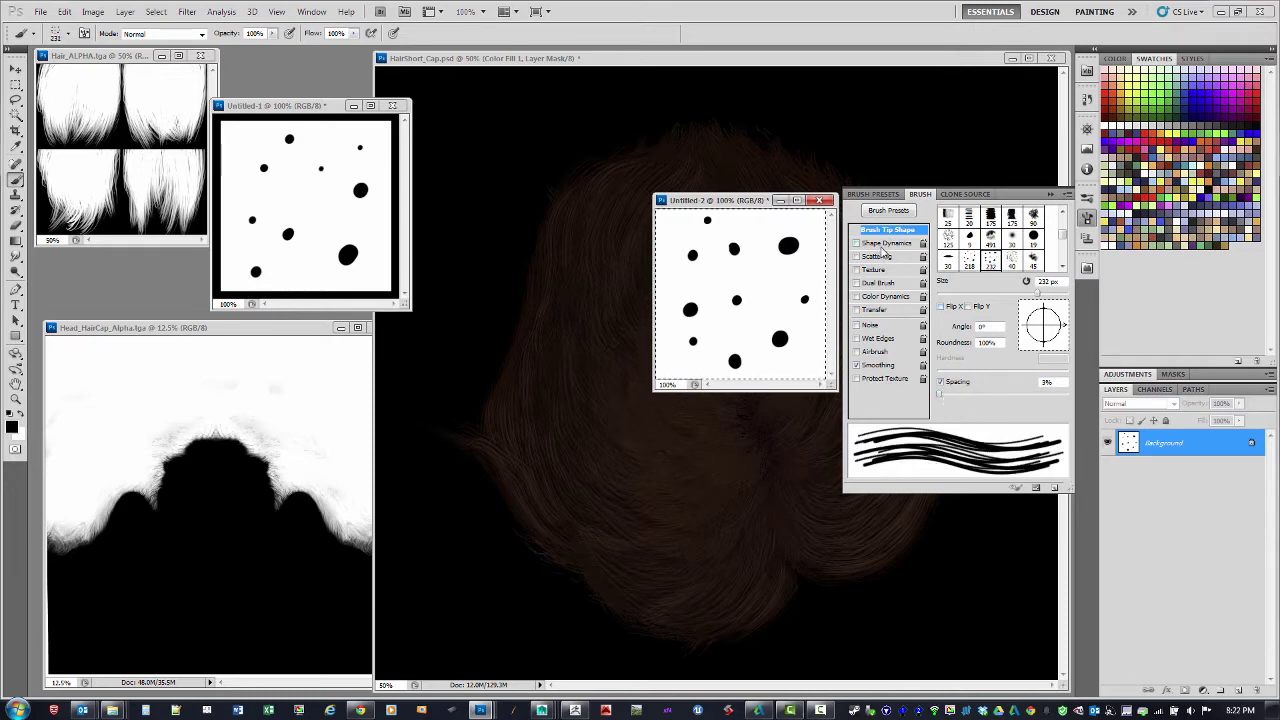
- Enable Shape Dynamics for the brush and raise its minimum diameter to about 53%
click(857, 243)
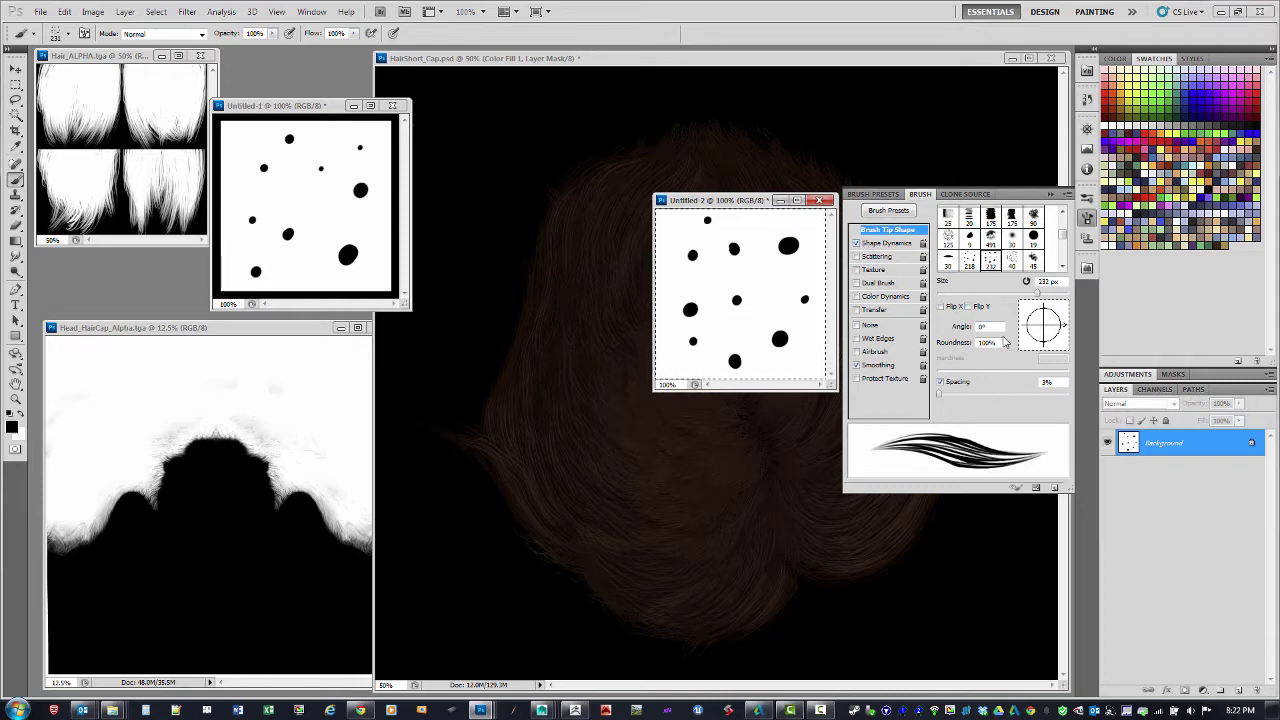
click(899, 246)
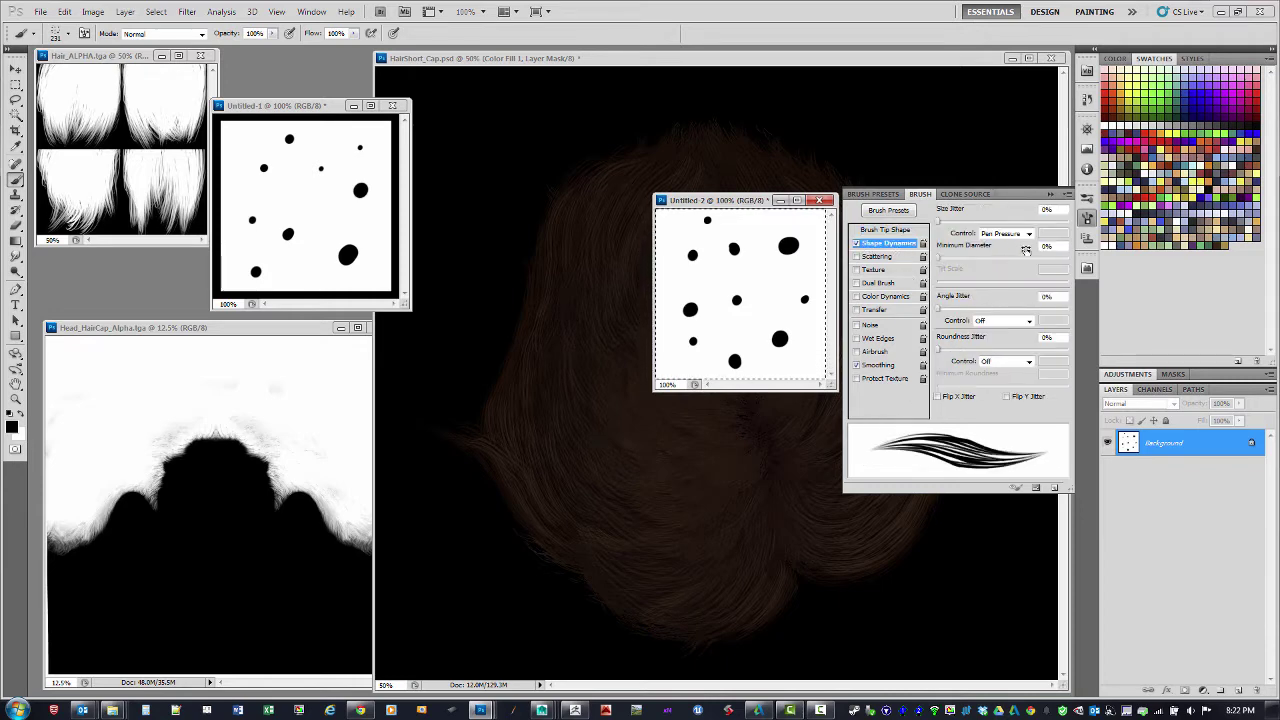
drag(941, 262, 1007, 266)
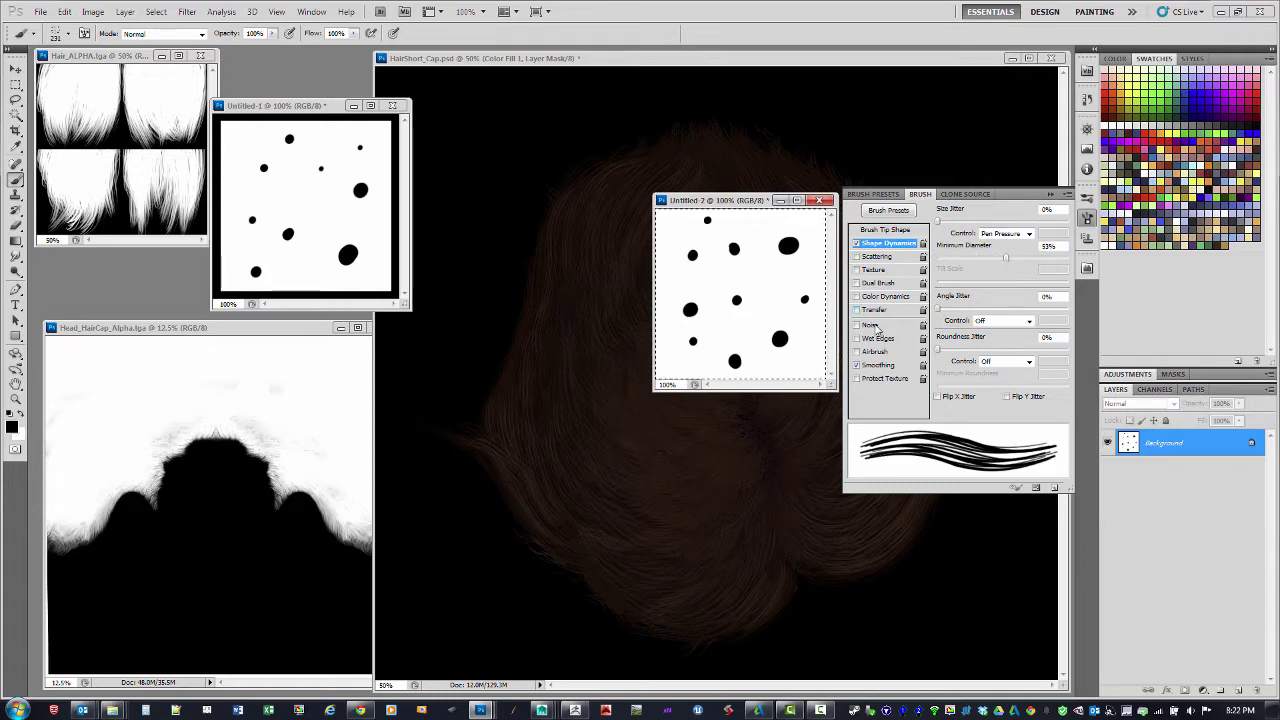
- Enable Transfer with Pen Pressure controlling opacity (minimum 73%) and flow (minimum 57%), and move the dot canvas window off the hair image
click(878, 310)
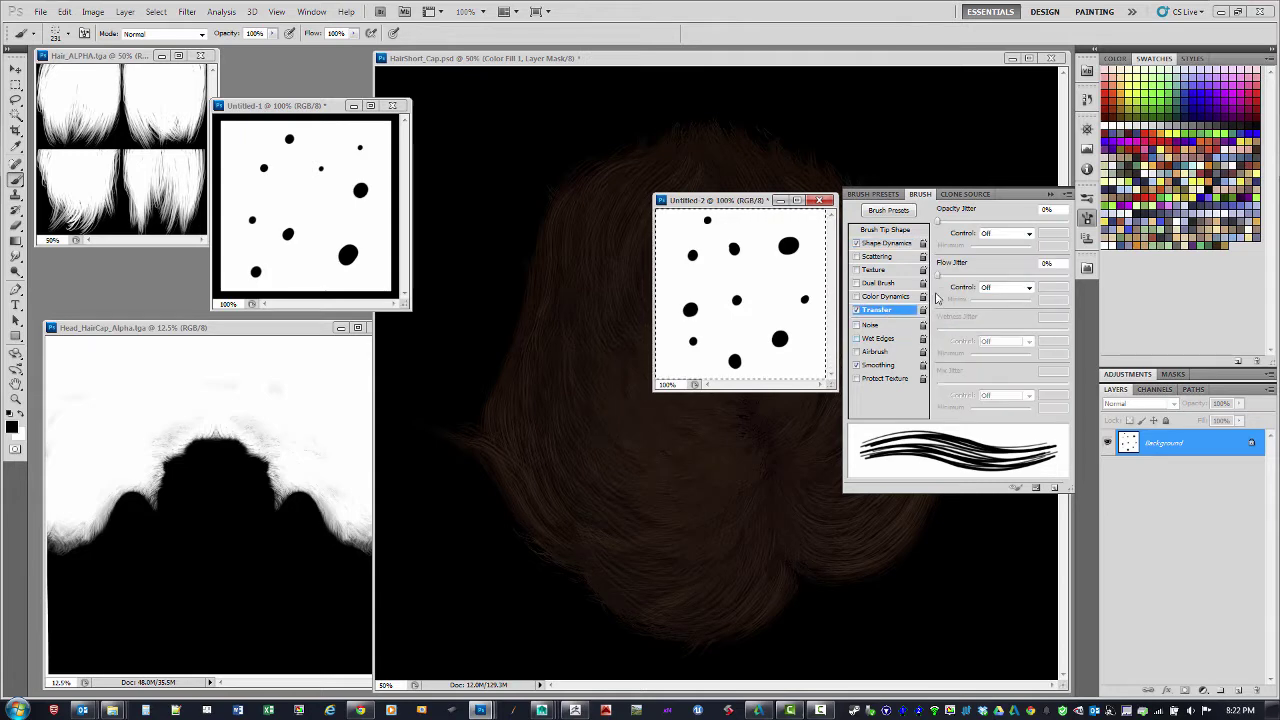
click(1026, 236)
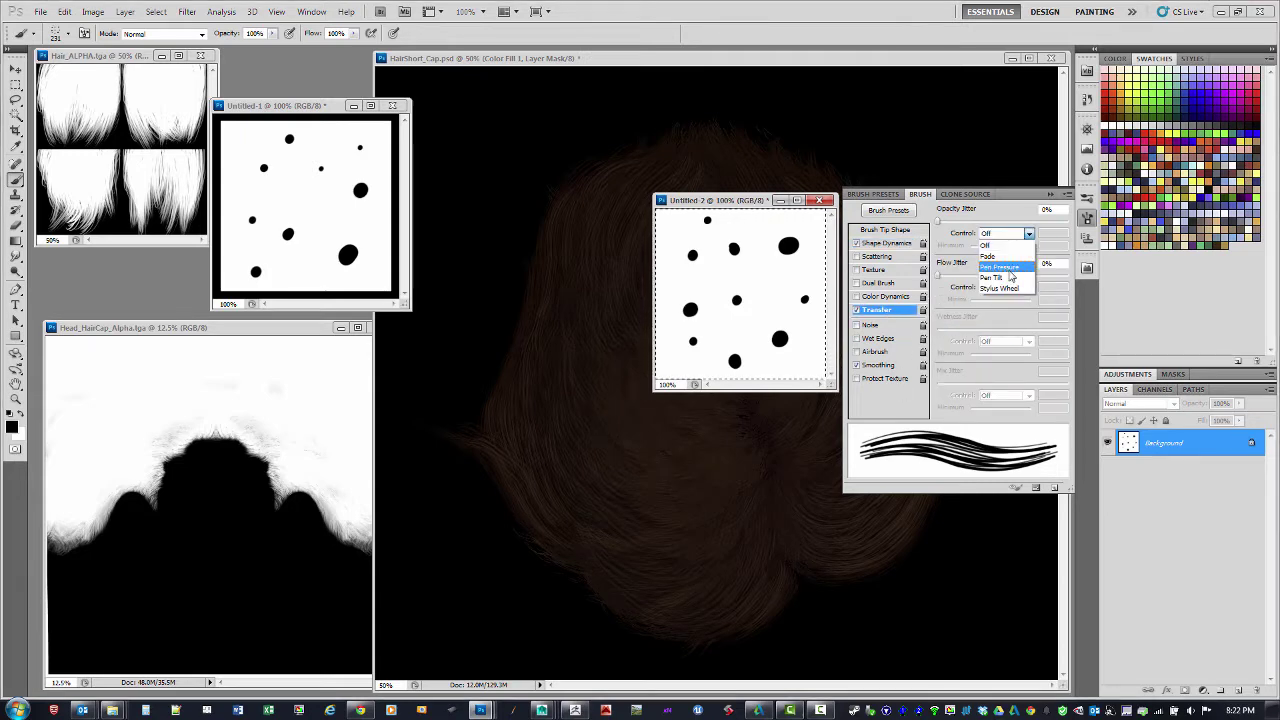
click(1020, 269)
click(1010, 288)
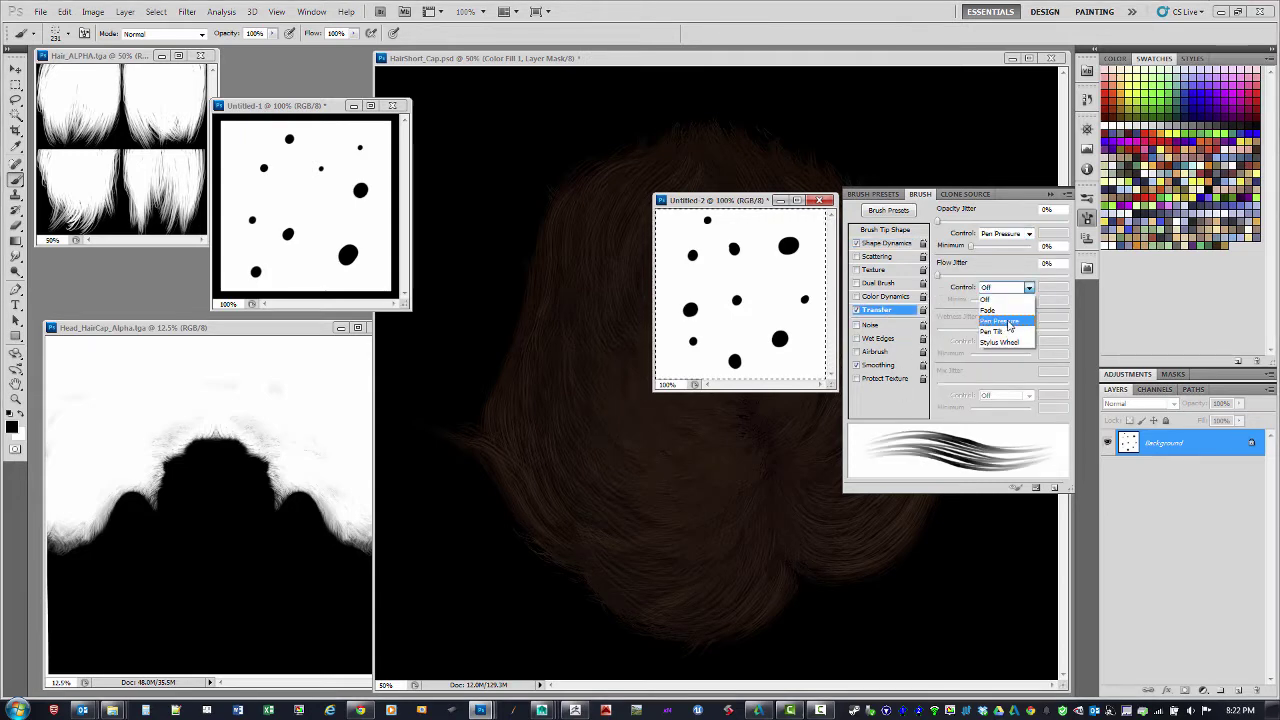
click(1010, 323)
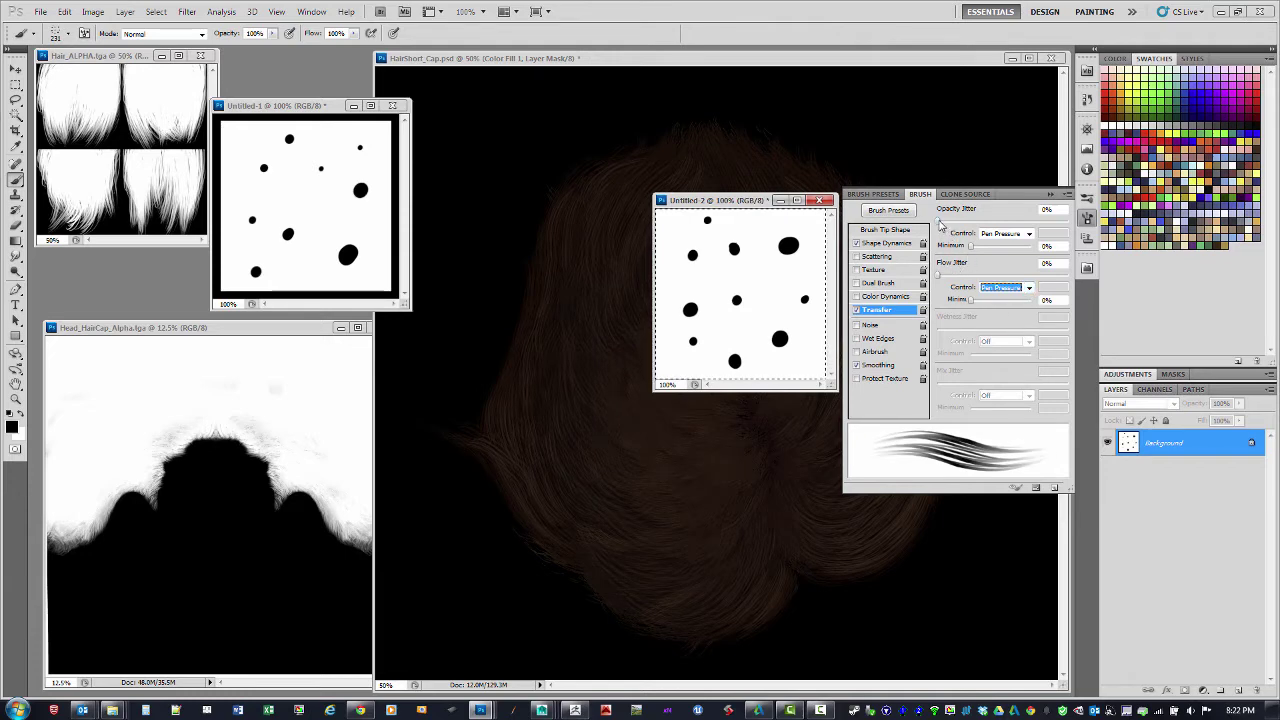
drag(971, 246, 1015, 248)
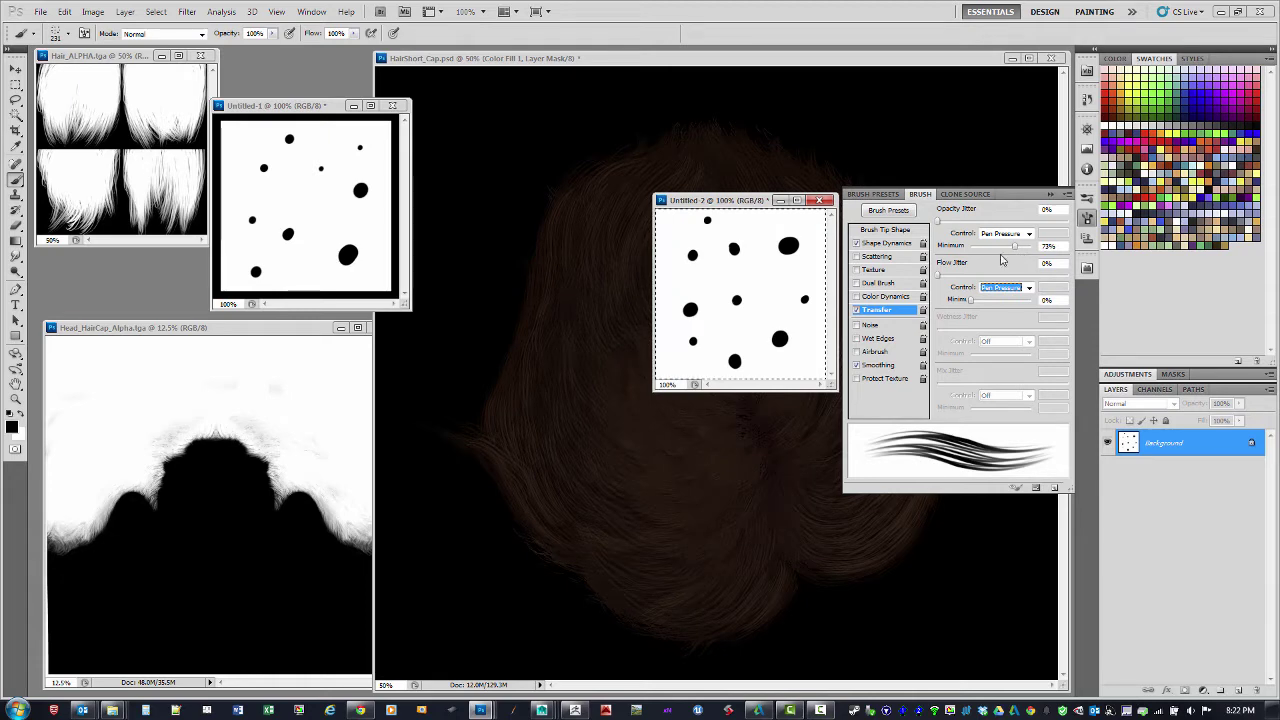
mouse_move(942, 276)
mouse_down()
mouse_move(1028, 289)
mouse_move(900, 293)
mouse_up()
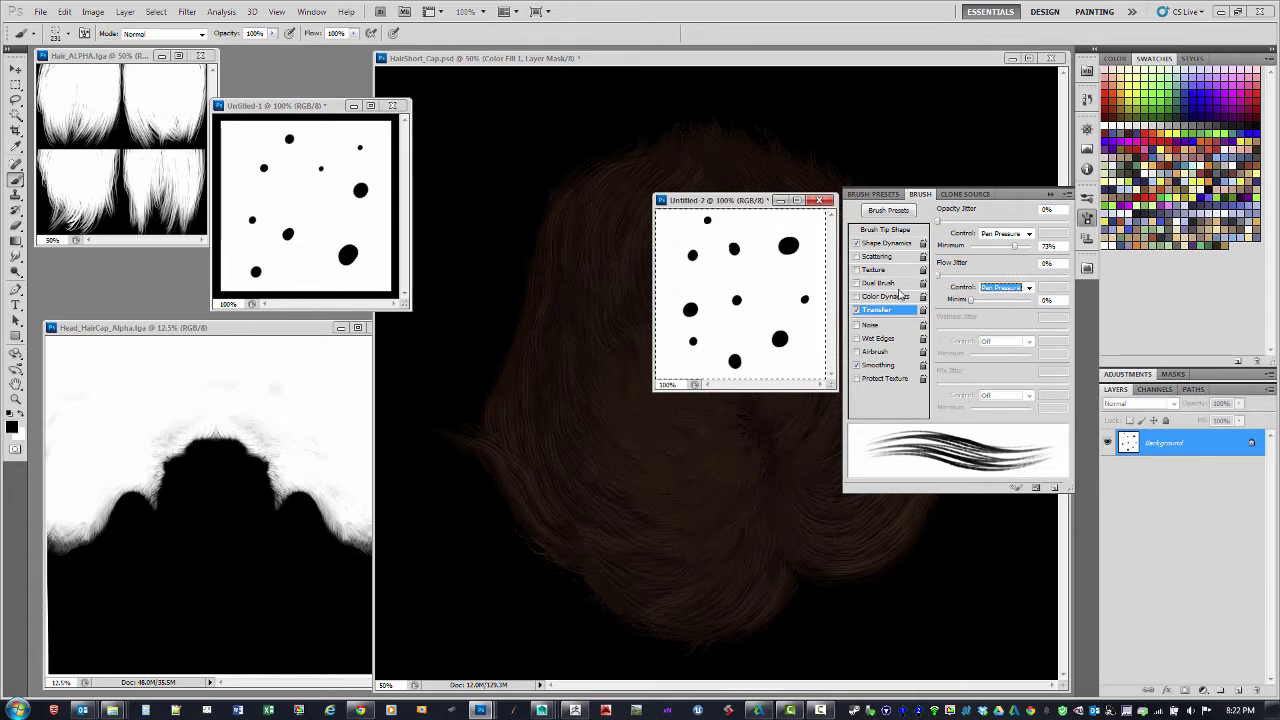
mouse_move(985, 305)
mouse_down()
mouse_move(1016, 305)
mouse_move(1004, 305)
mouse_up()
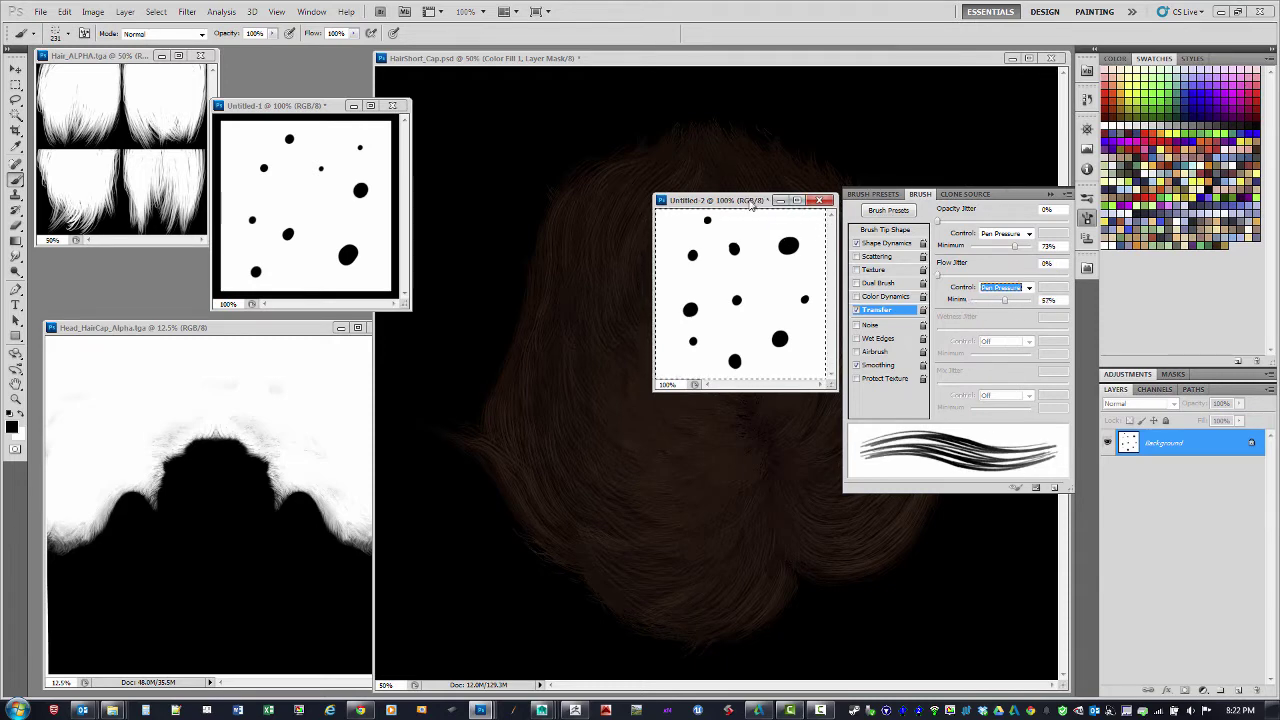
drag(686, 204, 331, 412)
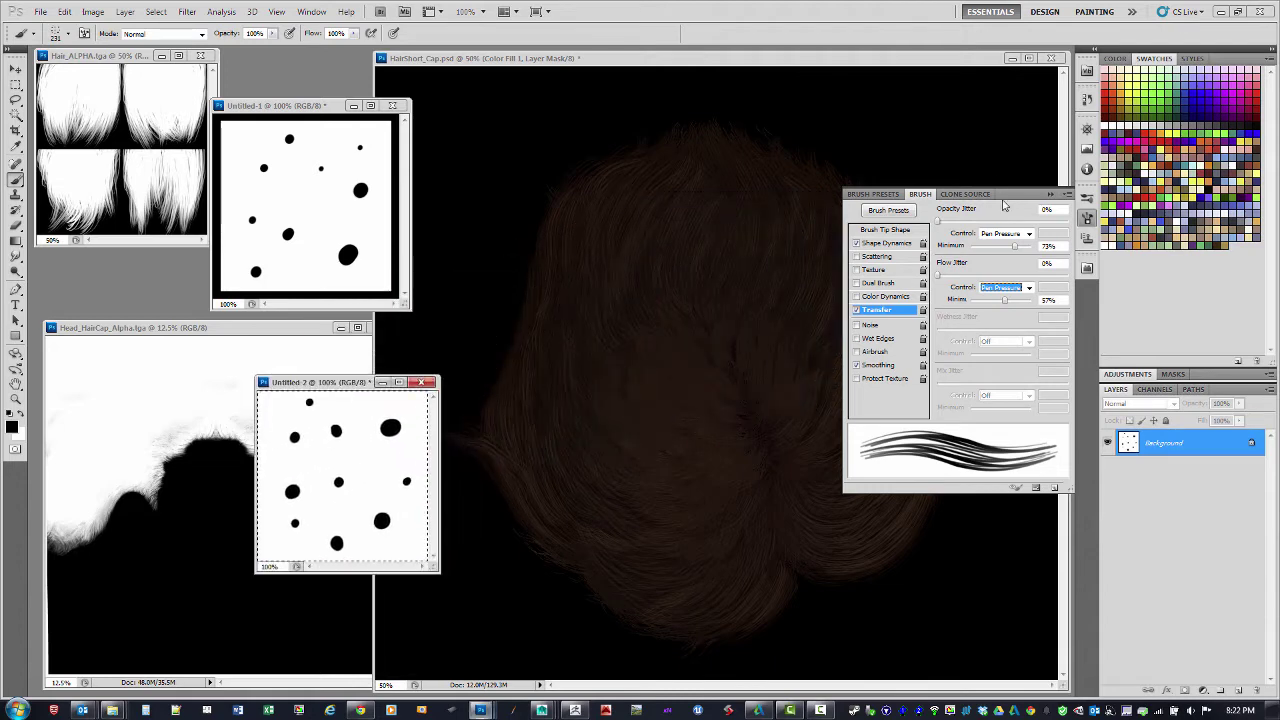
- Paint a sample lock of strands on the lower Color Fill 1 mask, in the empty area right of the hair cap, reducing the brush size to 60
click(963, 59)
click(1049, 195)
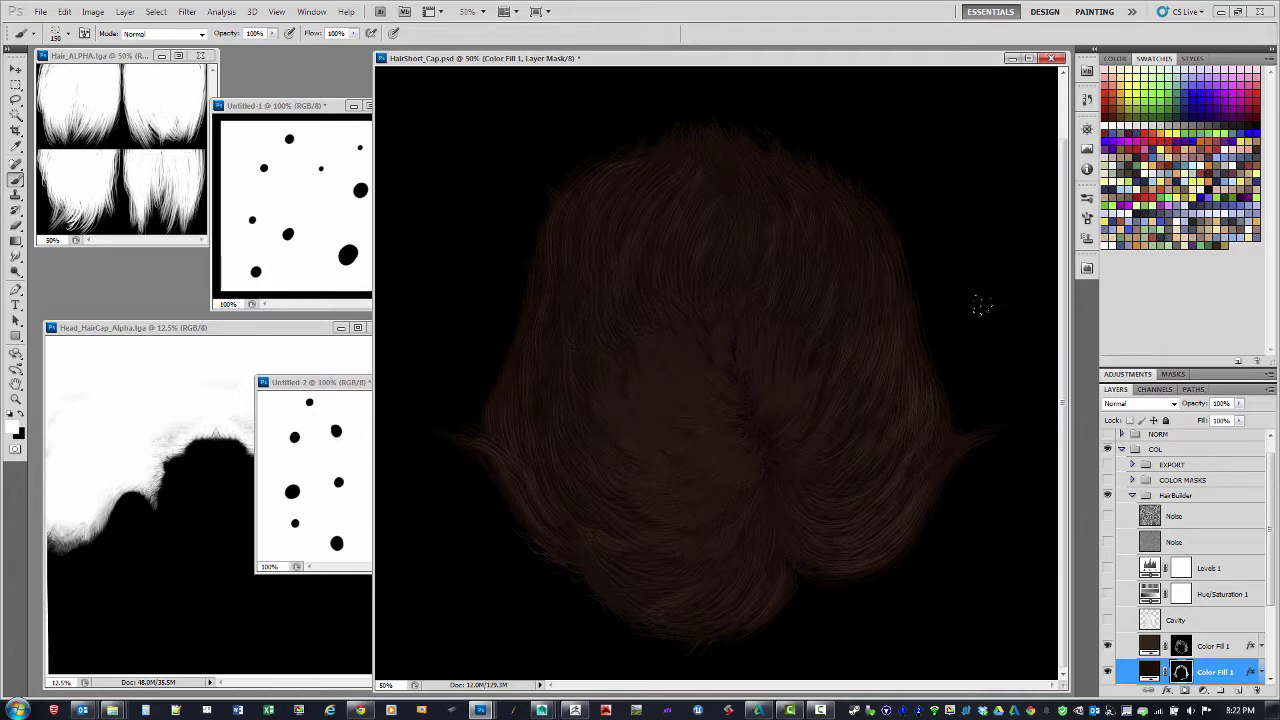
drag(998, 336, 1015, 202)
mouse_move(1003, 330)
mouse_down()
mouse_move(966, 109)
mouse_move(1000, 343)
mouse_move(926, 129)
mouse_move(987, 302)
mouse_up()
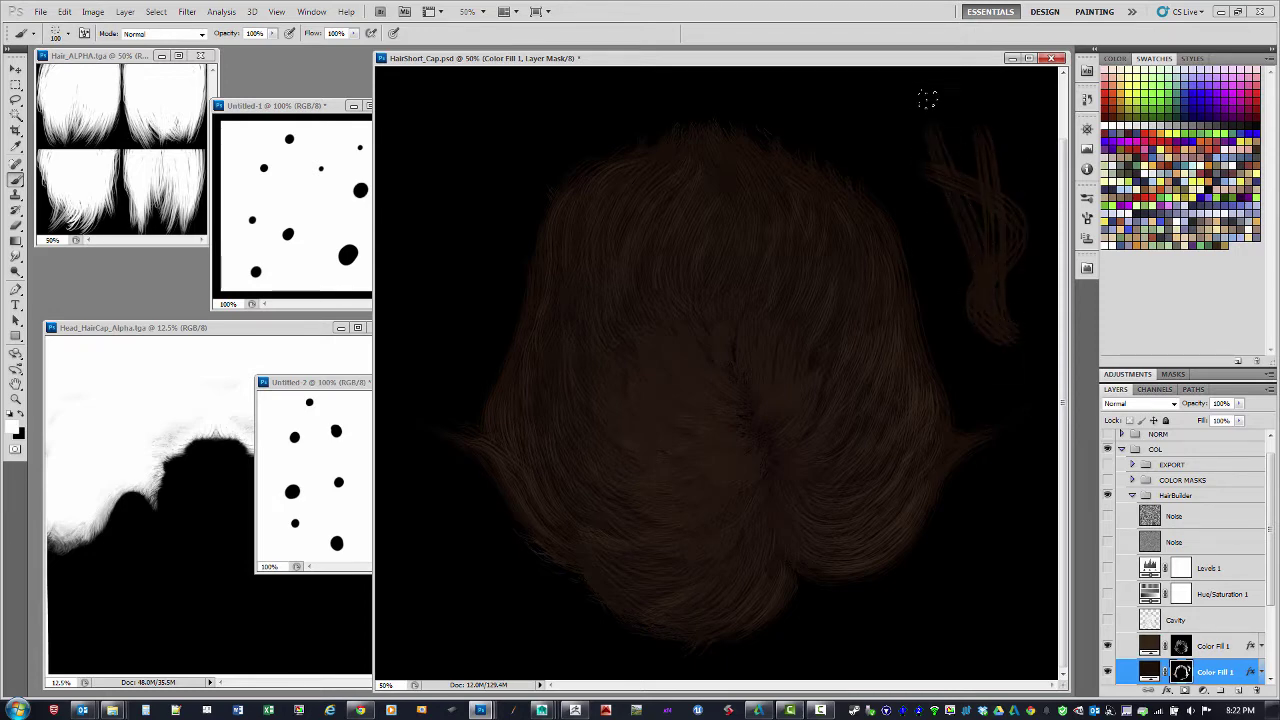
drag(927, 99, 997, 314)
drag(897, 119, 984, 283)
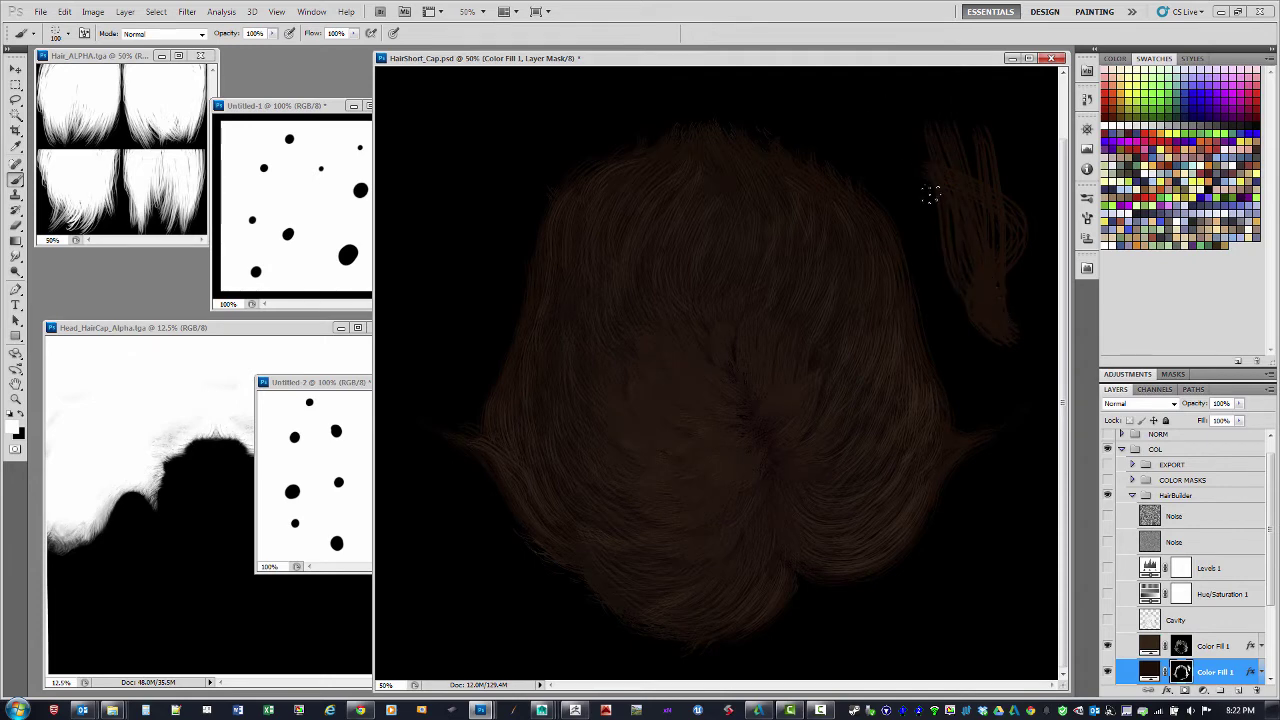
drag(930, 195, 939, 243)
drag(1039, 139, 1006, 334)
drag(1005, 128, 981, 196)
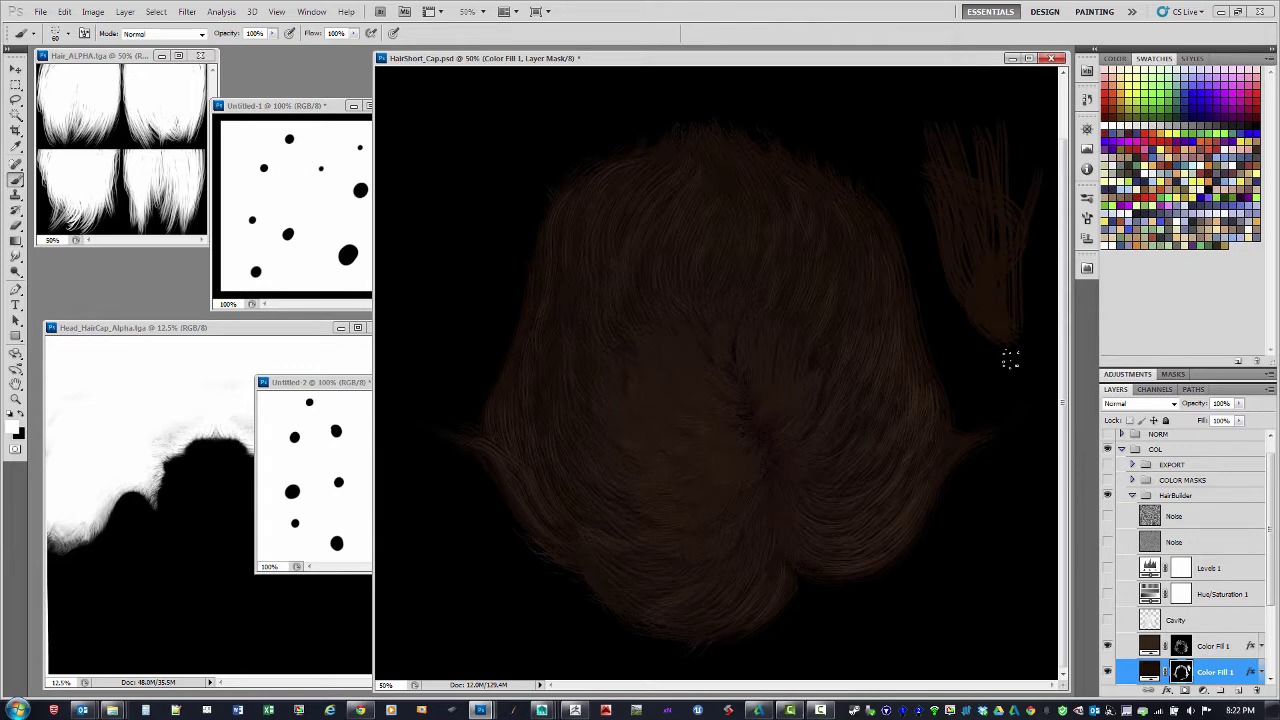
drag(923, 231, 1007, 353)
drag(908, 180, 996, 318)
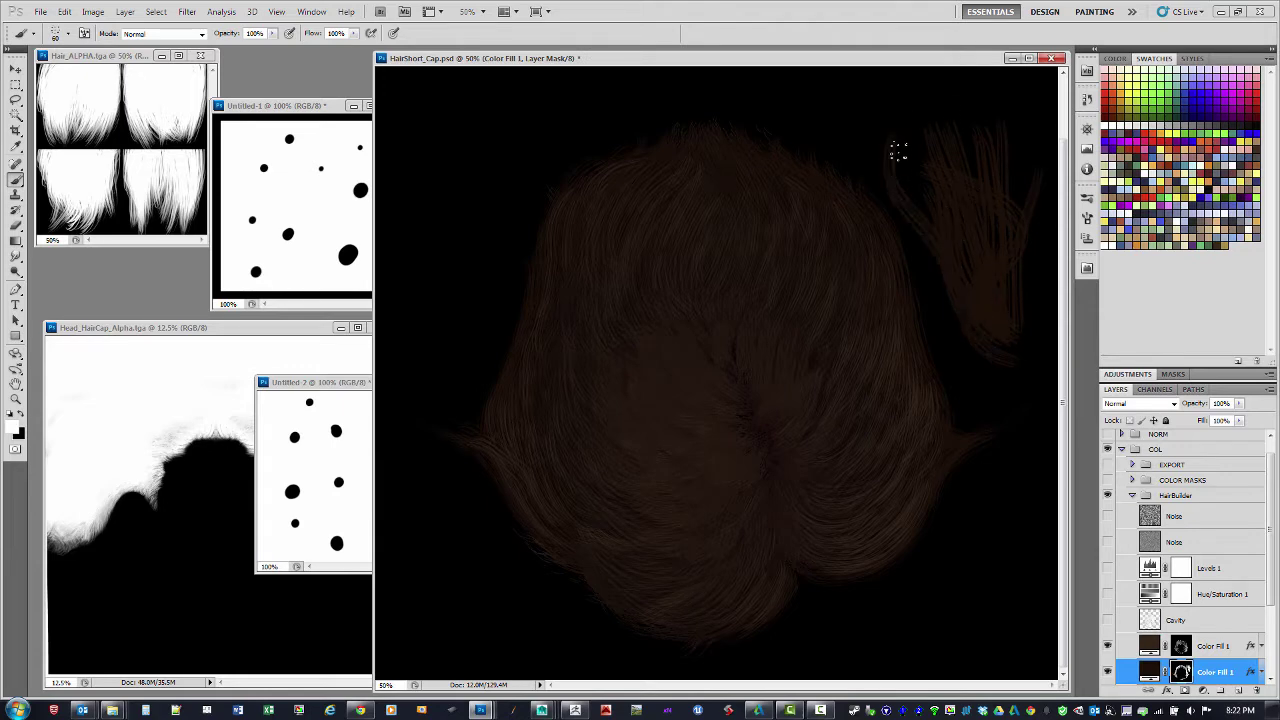
drag(898, 151, 910, 200)
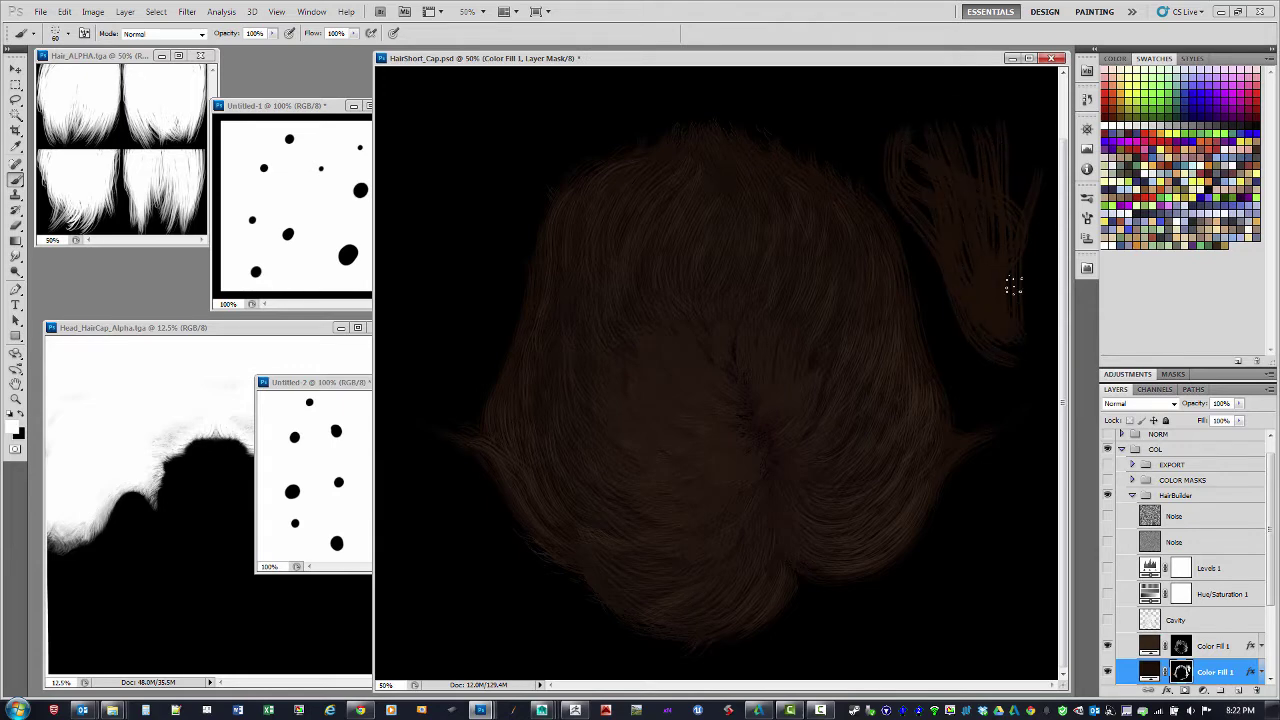
drag(1011, 172, 1035, 324)
- Paint lighter strands over the sample lock on the layer mask of the upper Color Fill 1 layer
click(1149, 647)
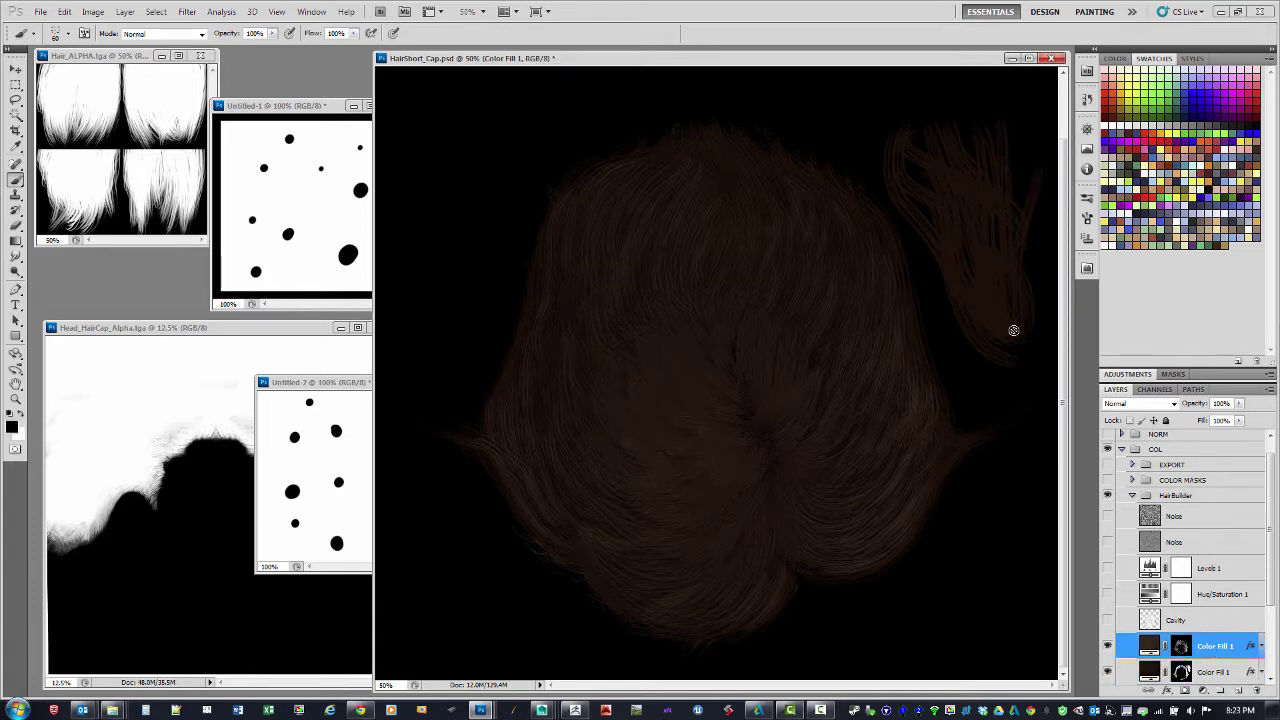
click(1186, 645)
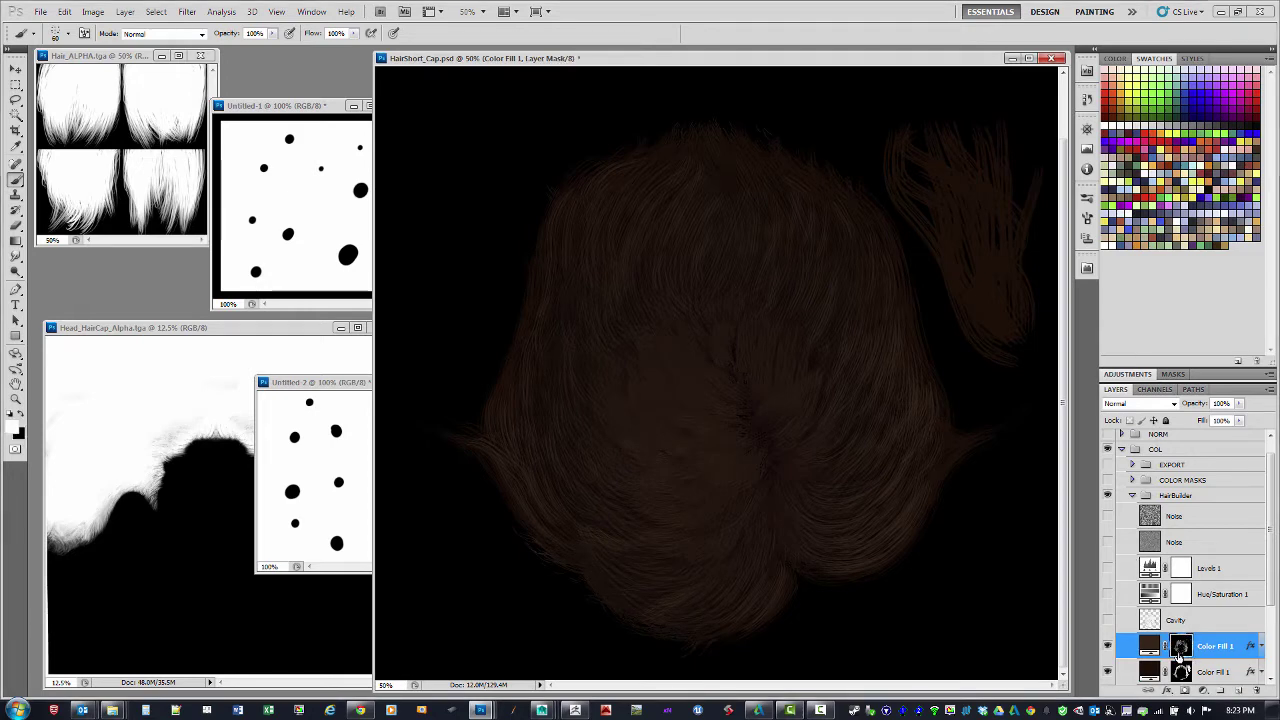
drag(960, 209, 1027, 340)
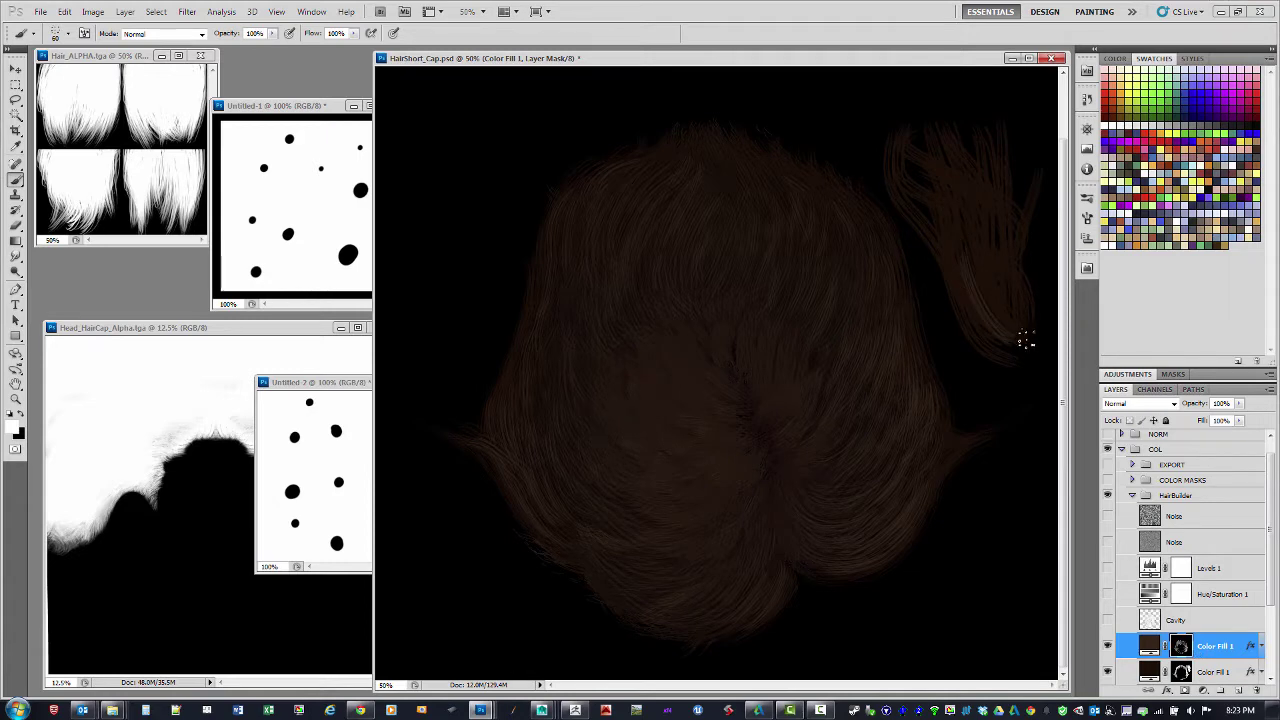
drag(983, 268, 1002, 325)
drag(955, 180, 985, 319)
drag(951, 270, 971, 248)
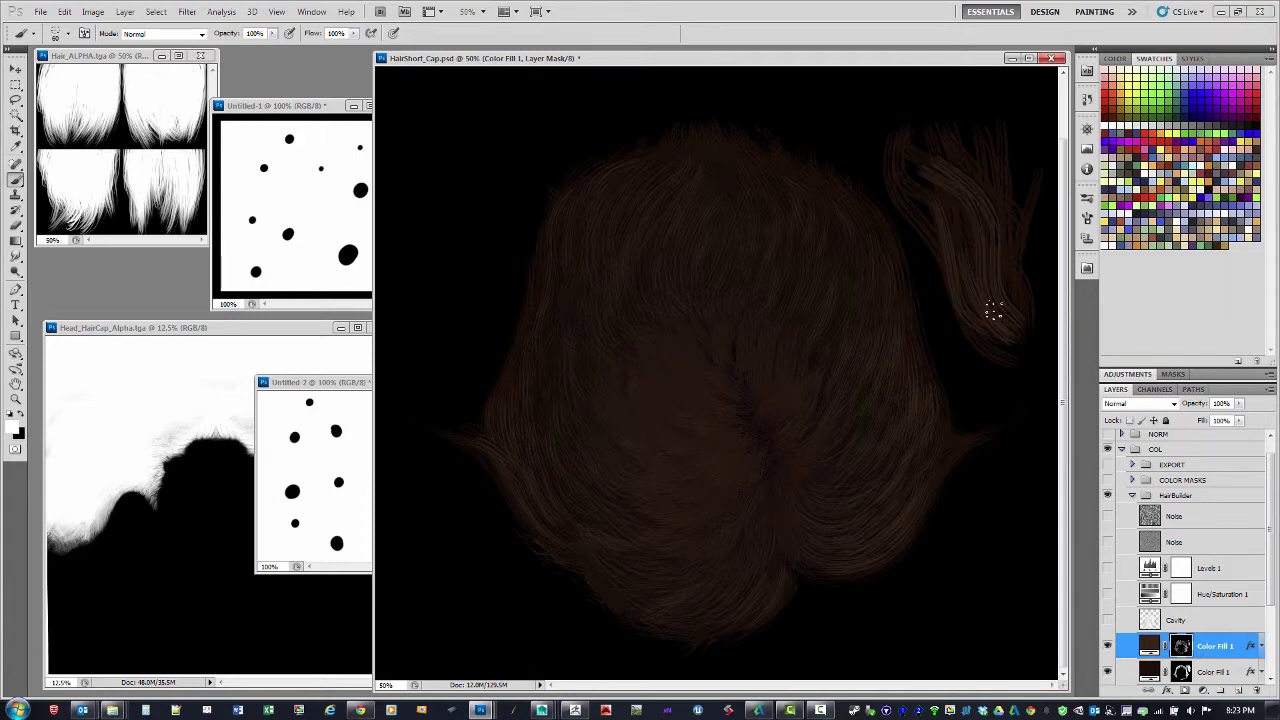
drag(952, 165, 1018, 303)
drag(979, 172, 985, 165)
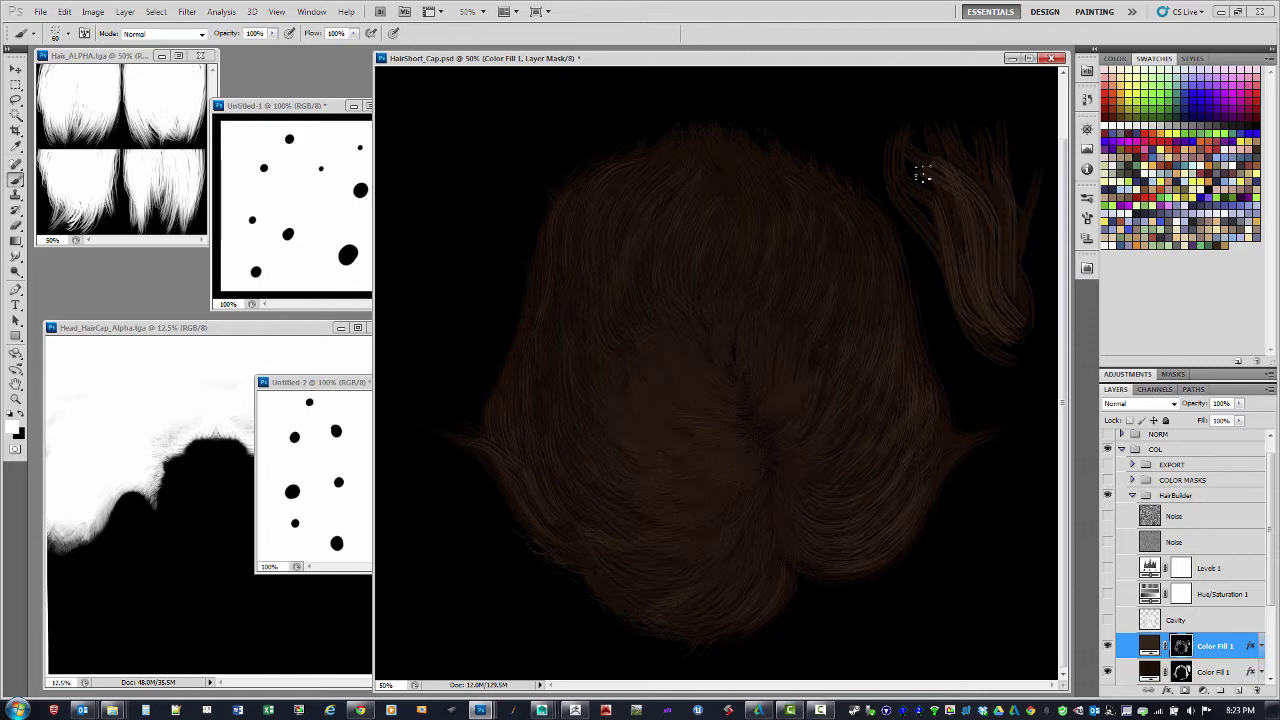
- Review the Drop Shadow settings in the upper Color Fill 1 layer's style
right_click(1220, 648)
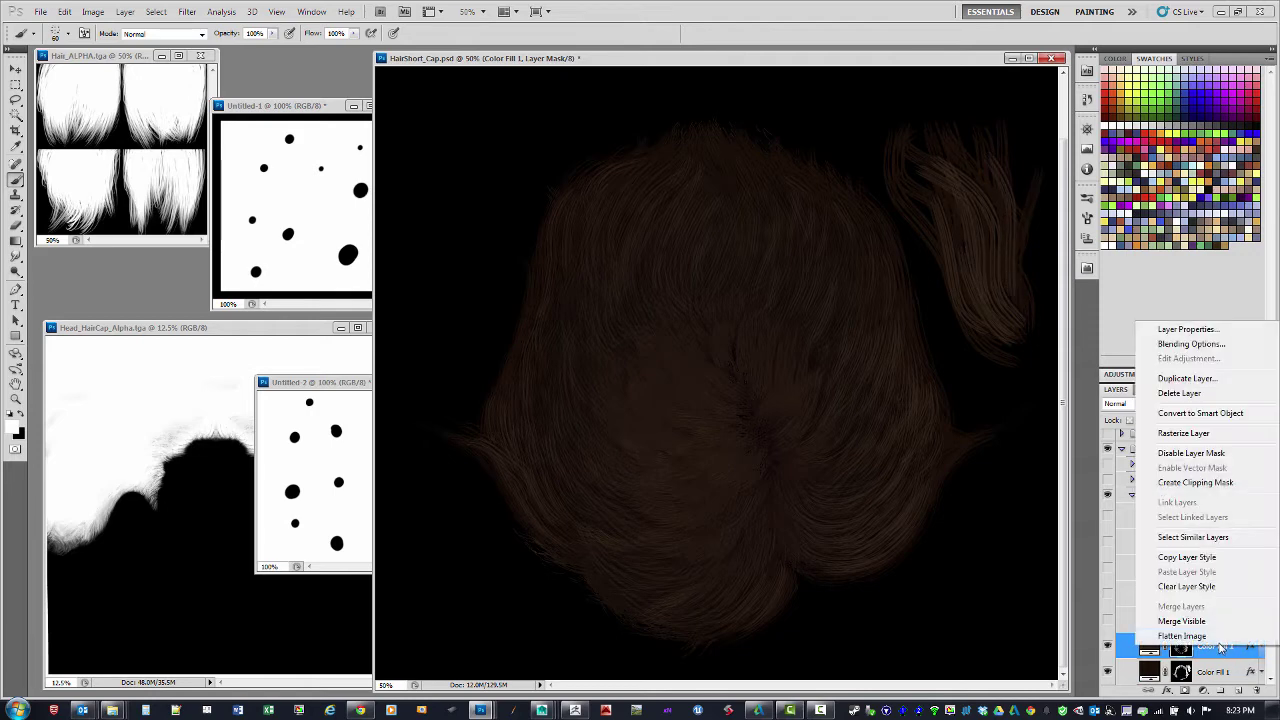
click(1215, 345)
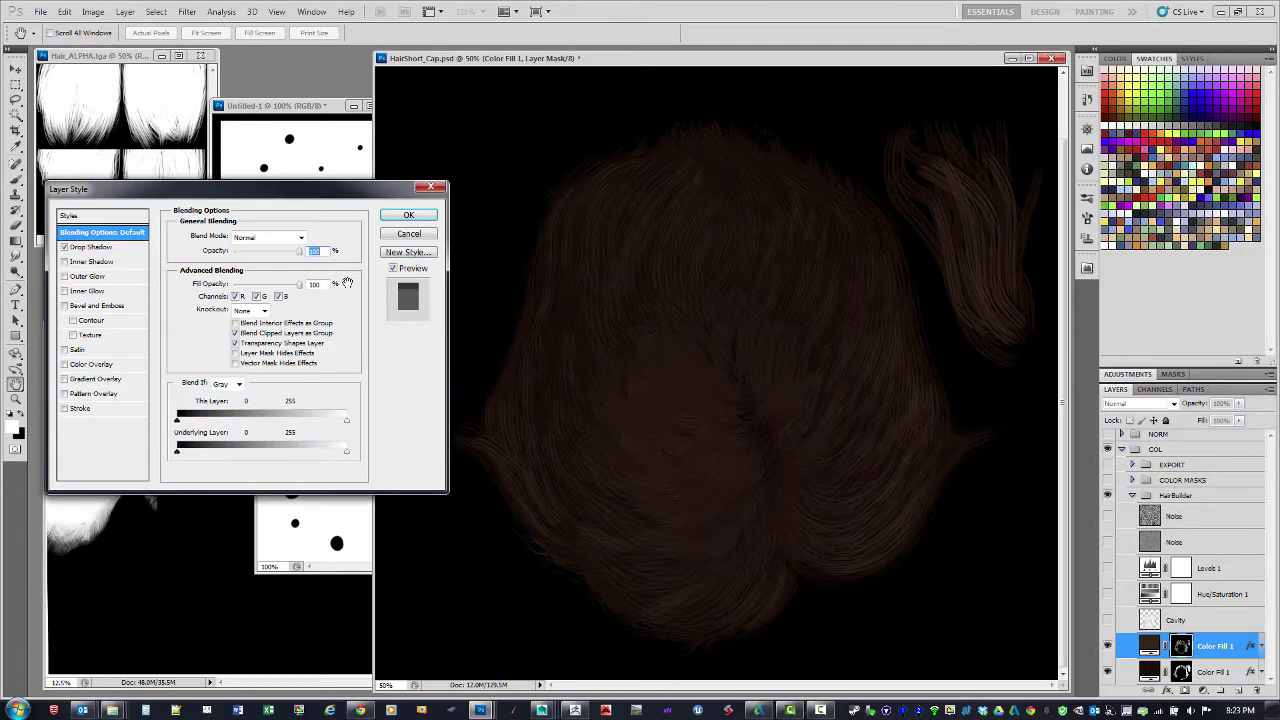
drag(283, 190, 336, 205)
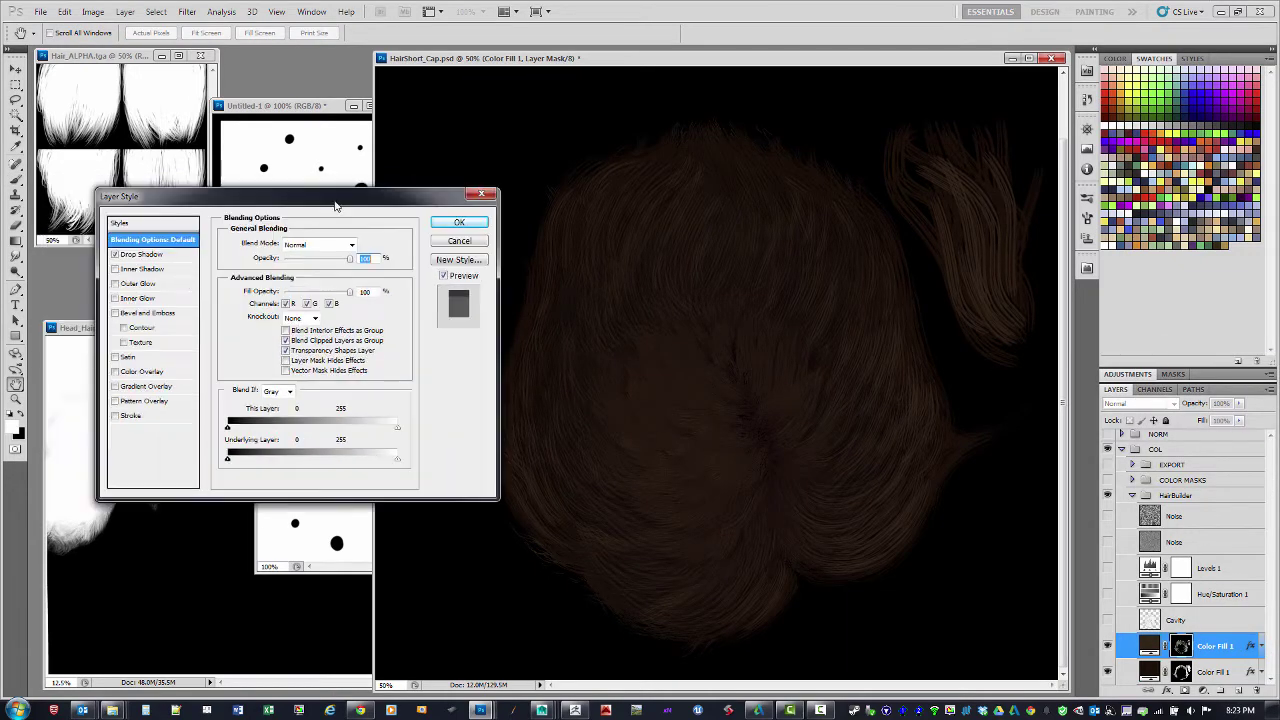
click(155, 258)
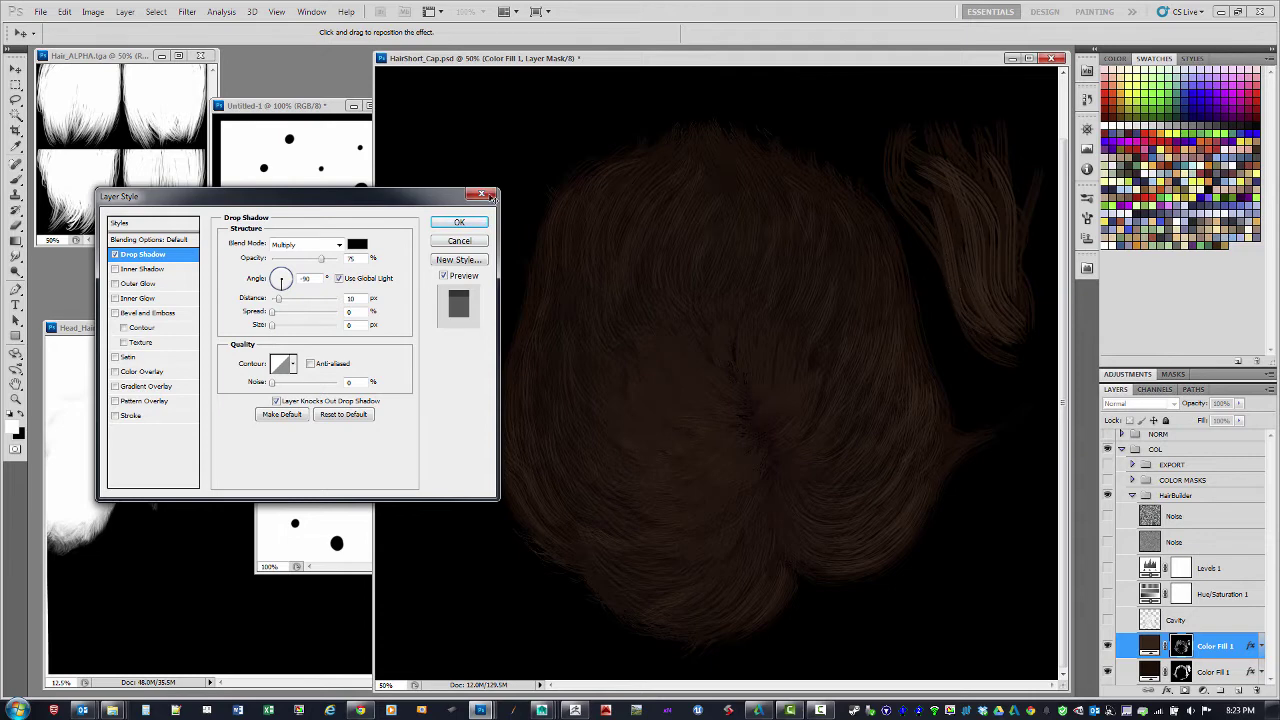
click(458, 225)
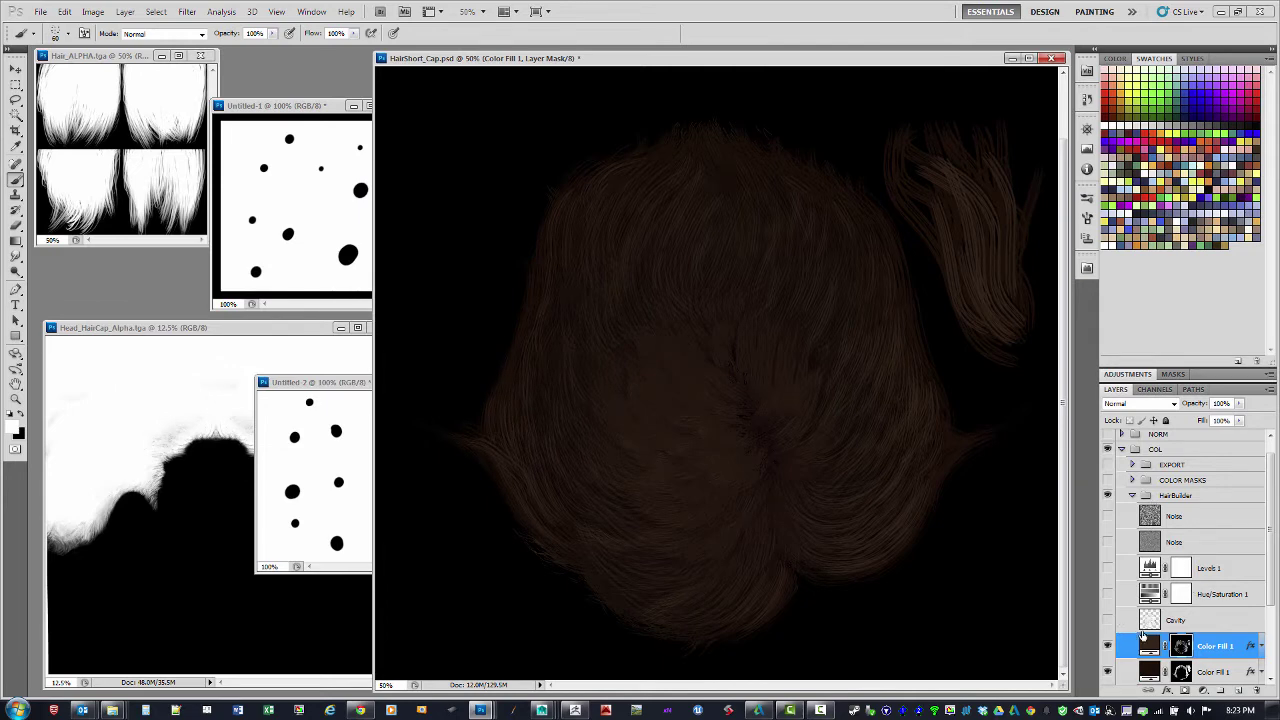
- Show the Cavity layer in the HairBuilder group, then hide the collapsed COL group and show the NORM group
click(1108, 620)
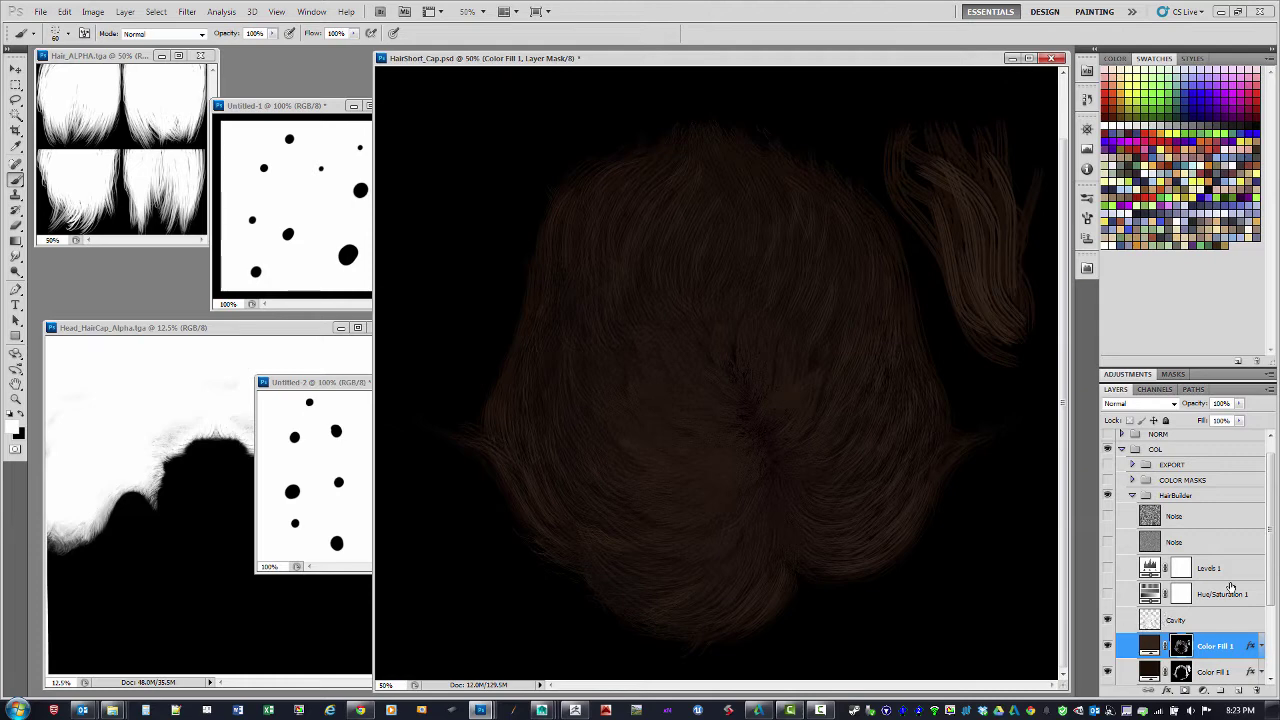
drag(1274, 544, 1274, 526)
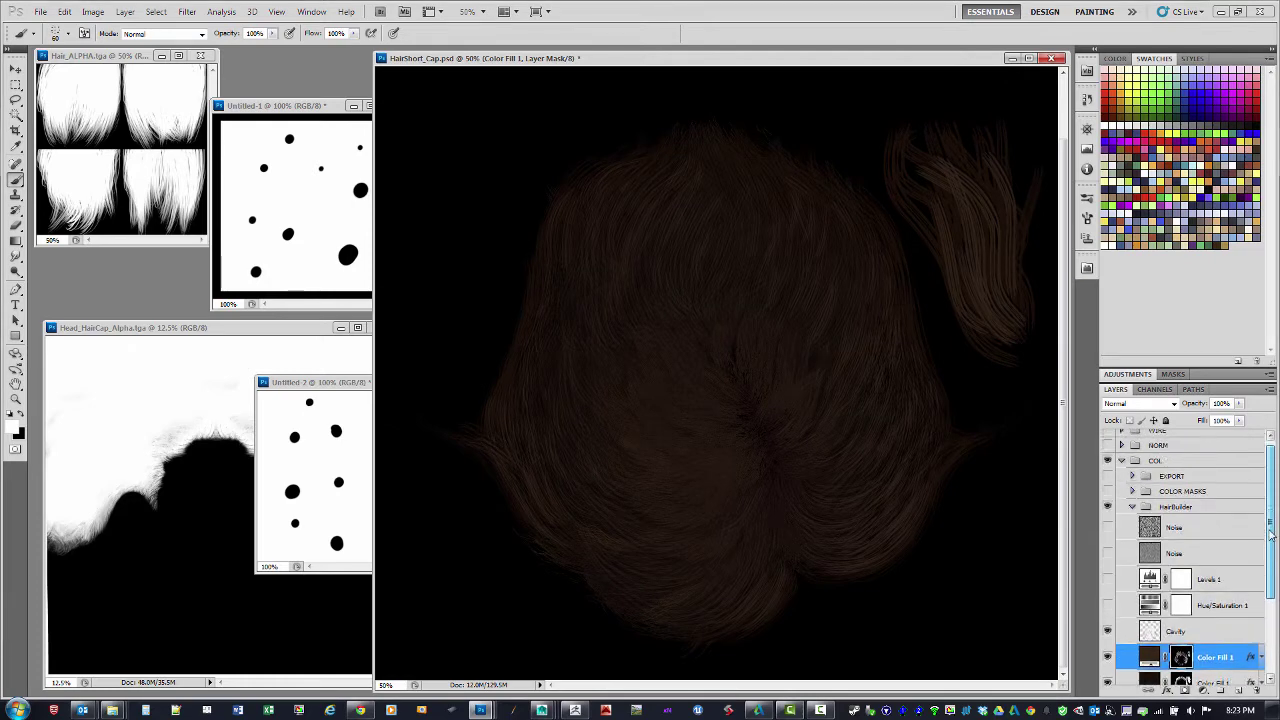
click(1121, 468)
click(1108, 468)
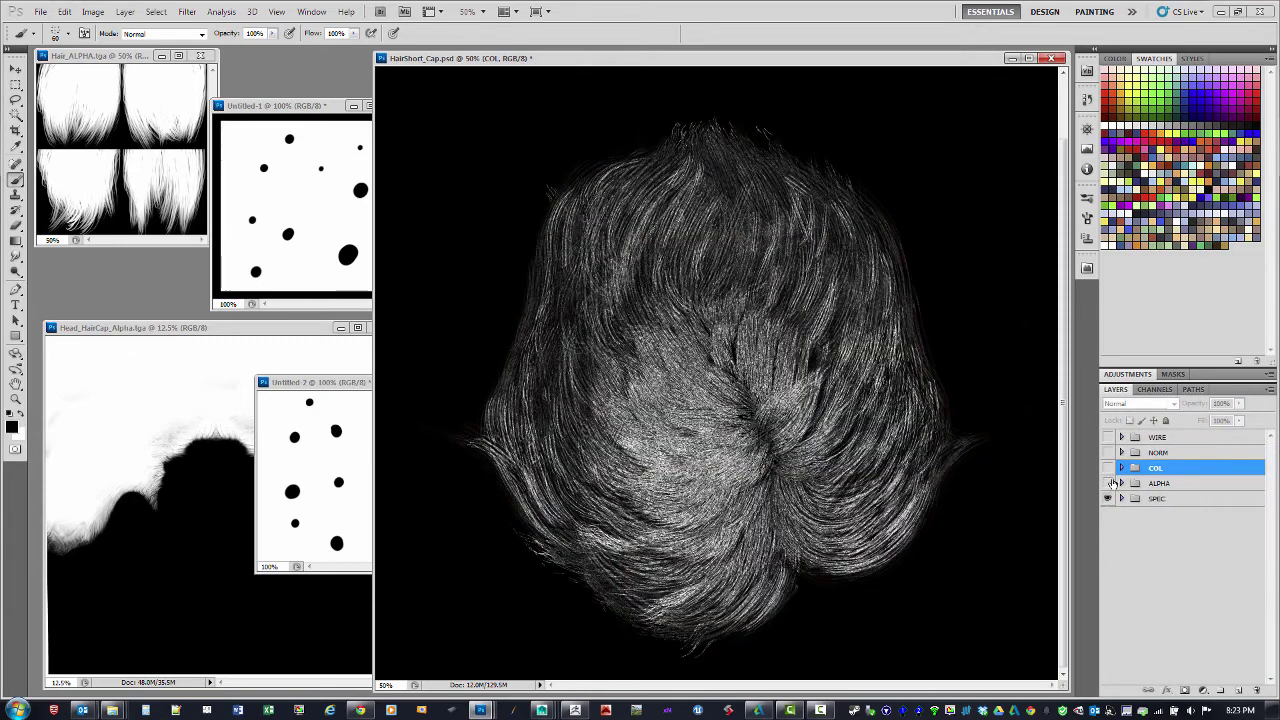
click(1107, 452)
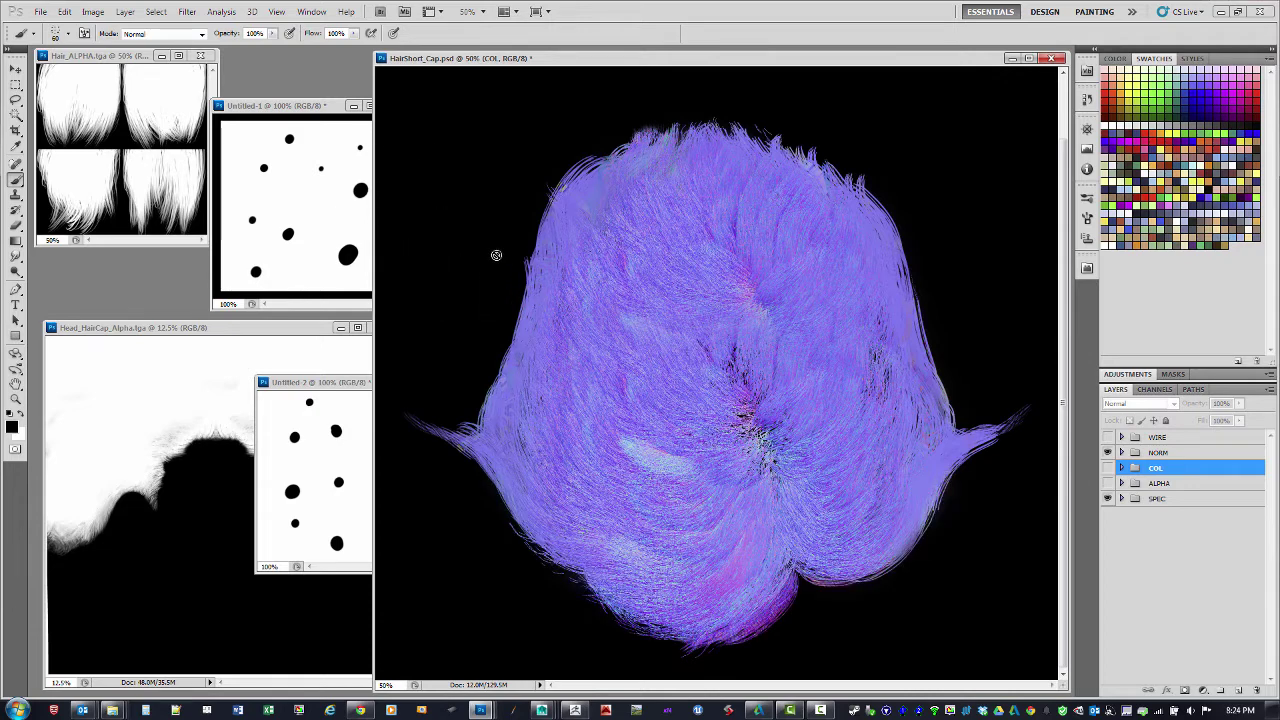
- Copy the whole visible normal map from the NORM group and paste it into a new document
click(1195, 454)
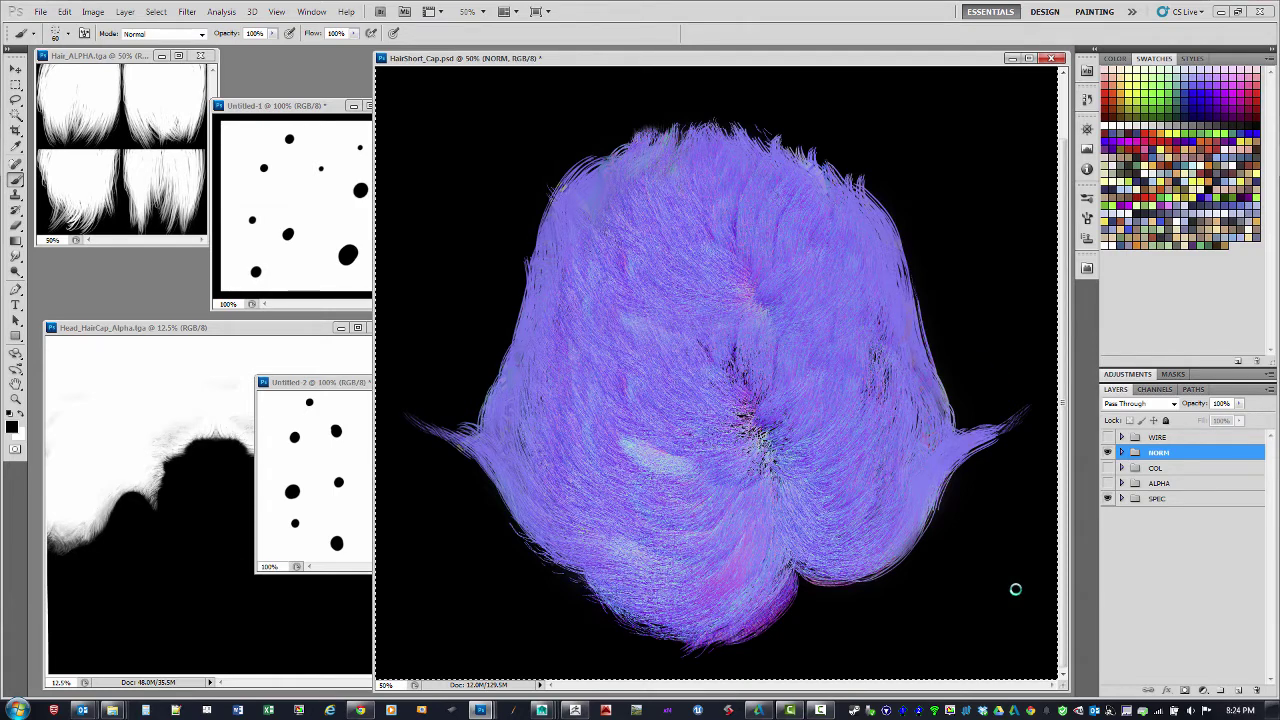
key(ctrl+n)
click(769, 191)
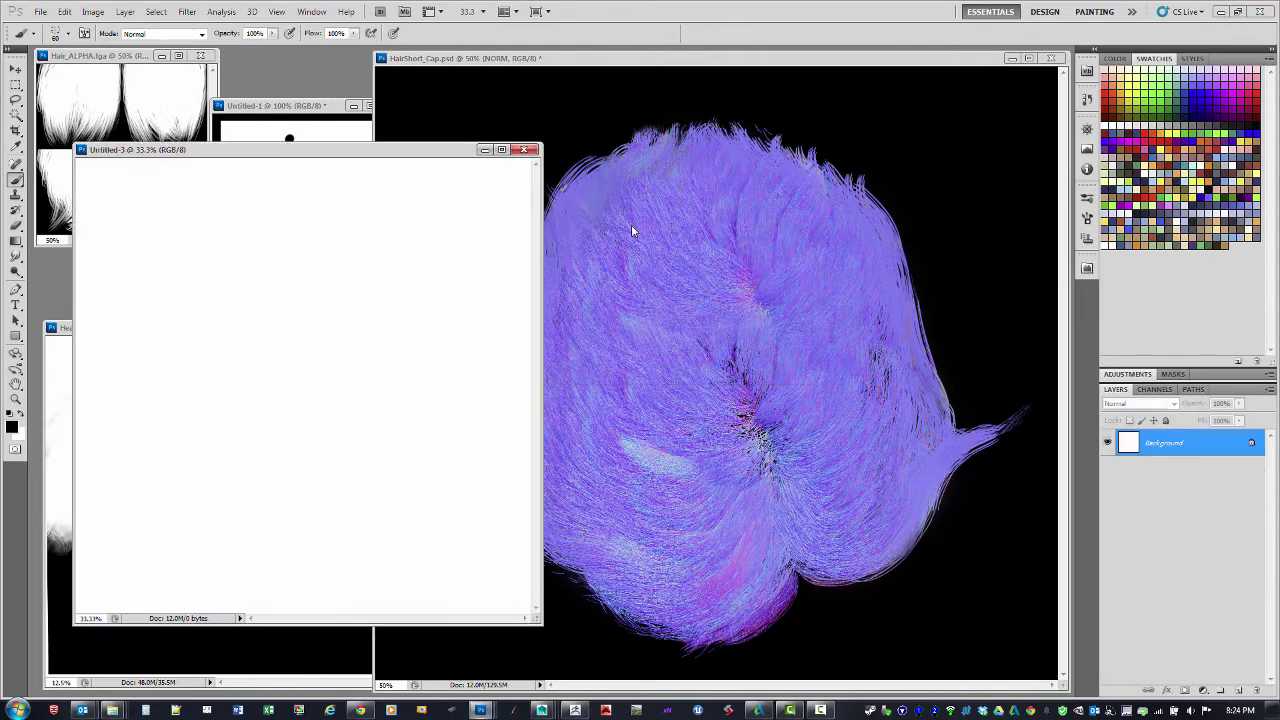
key(ctrl+v)
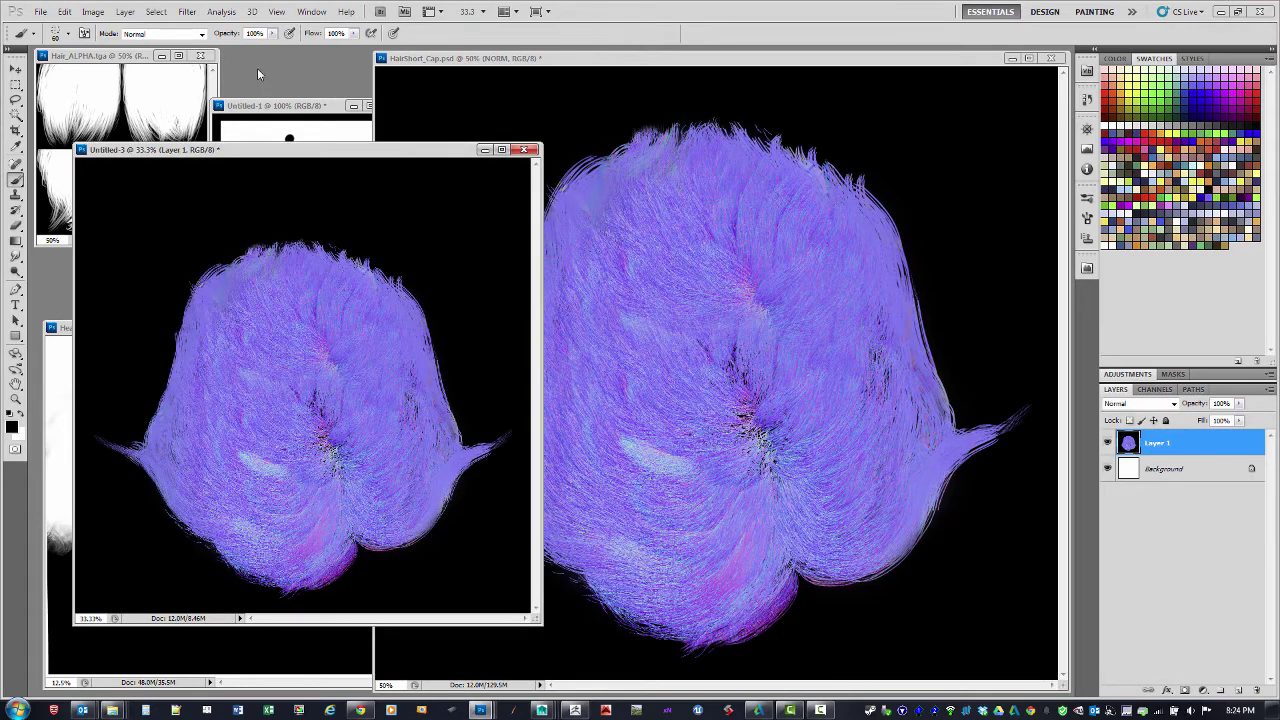
- Convert the pasted normal map to a cavity map with xNormal's Normals2Cavity filter, using the EDT method, brightness 0 and contrast 1
click(188, 12)
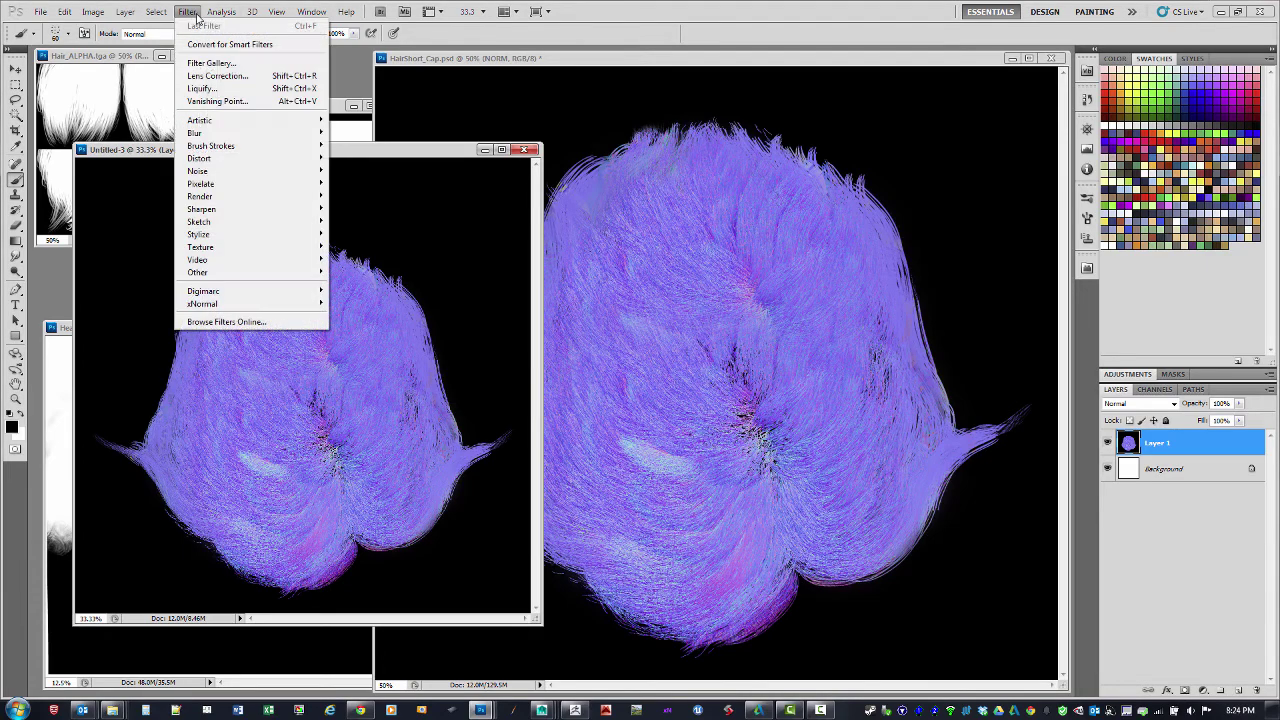
mouse_move(294, 308)
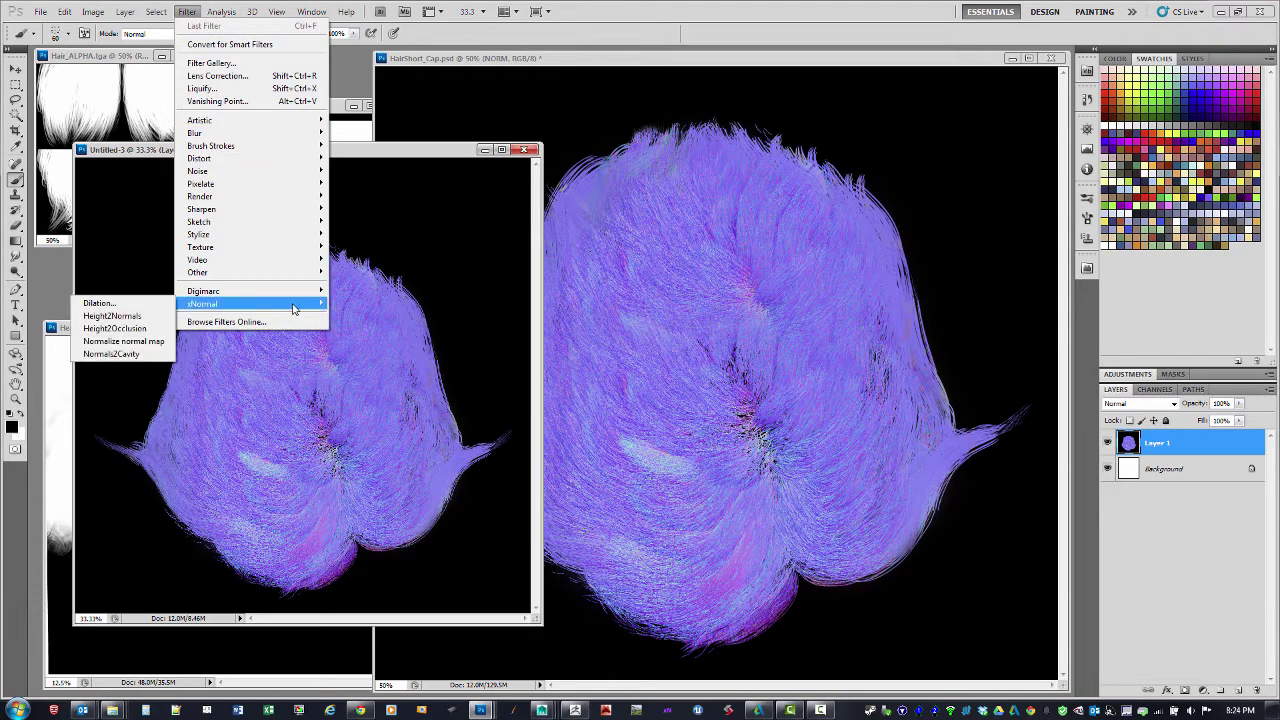
click(144, 355)
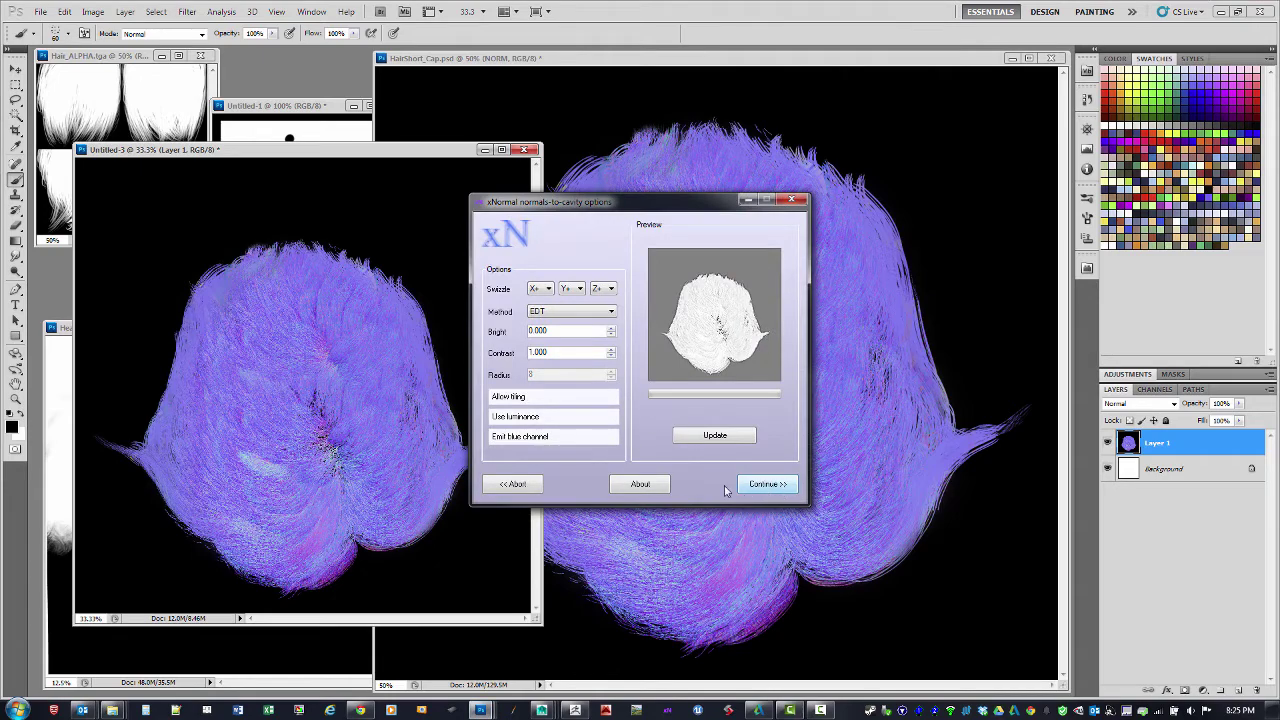
click(767, 484)
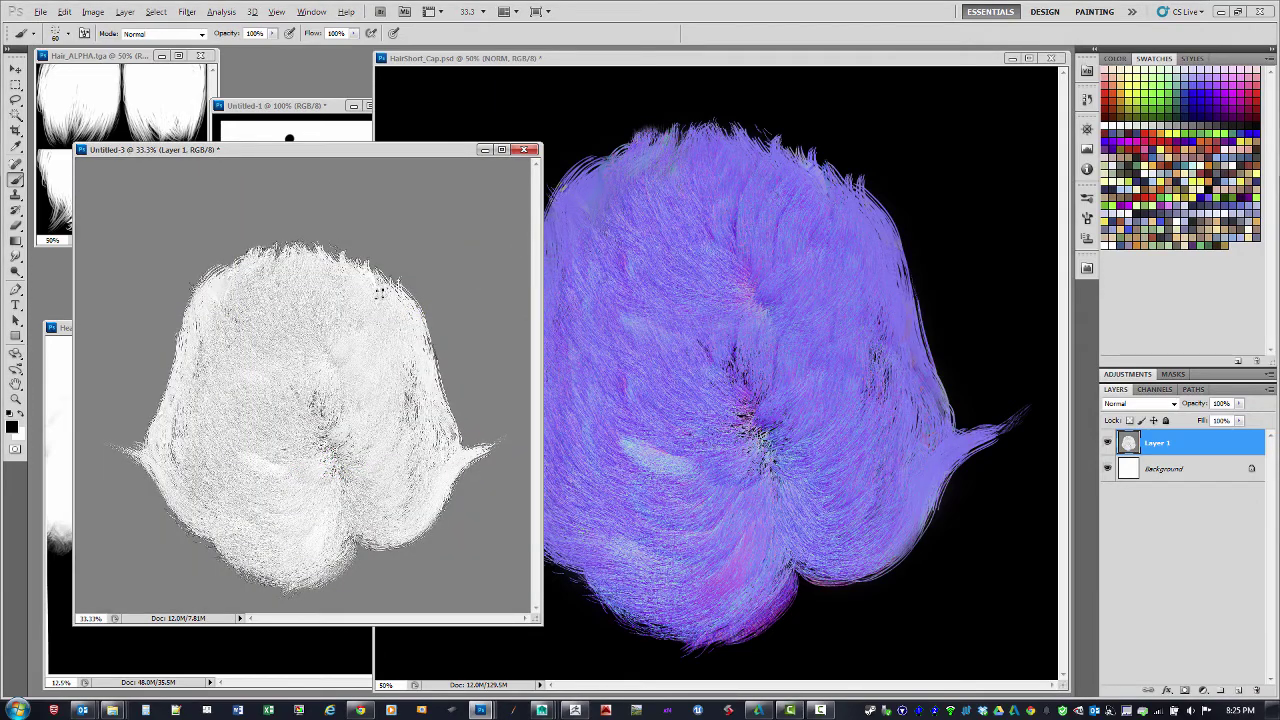
- Increase the cavity map's contrast with Levels, lowering the white input to about 212 and adjusting the remaining input sliders
alt+scroll(380, 292, up, 3)
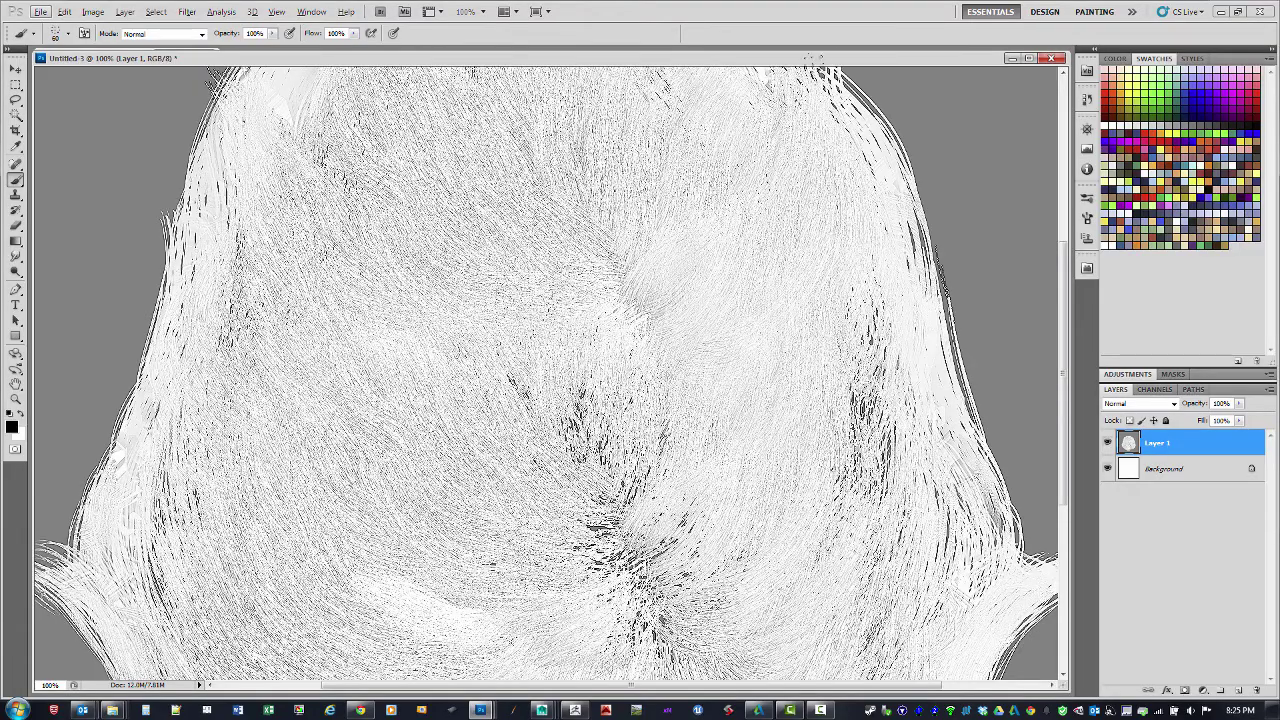
drag(858, 62, 880, 78)
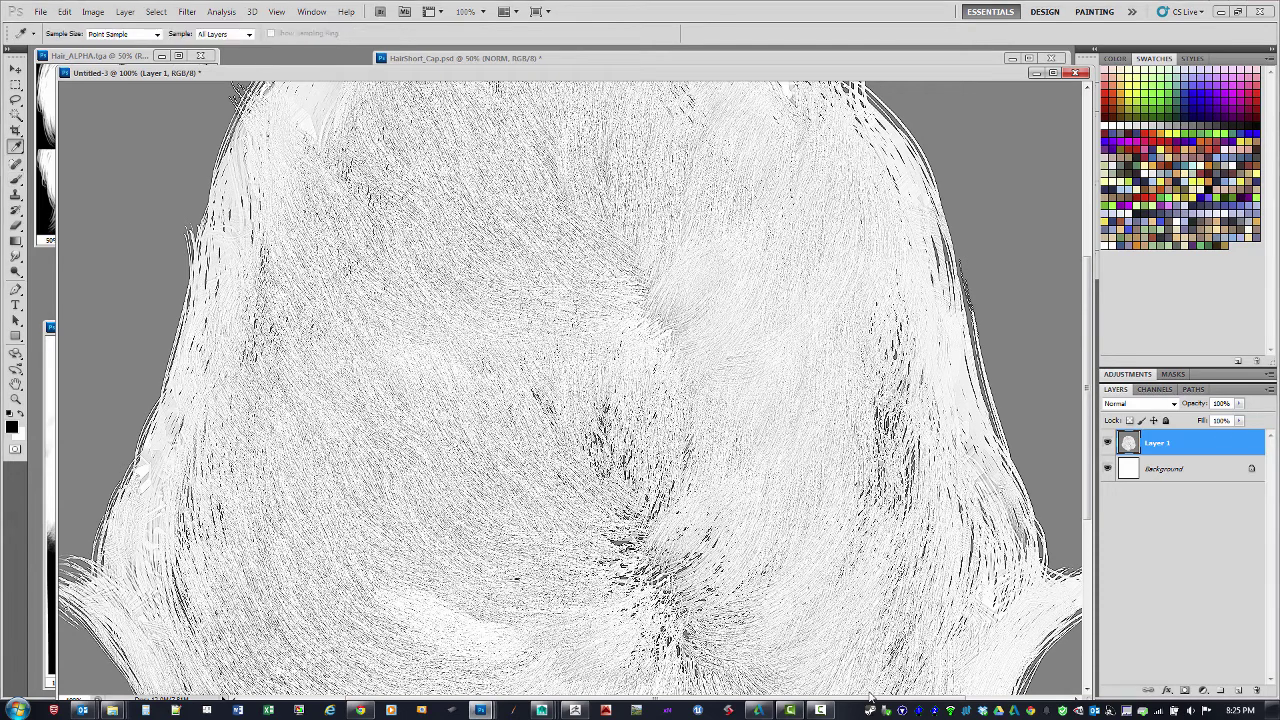
key(ctrl+l)
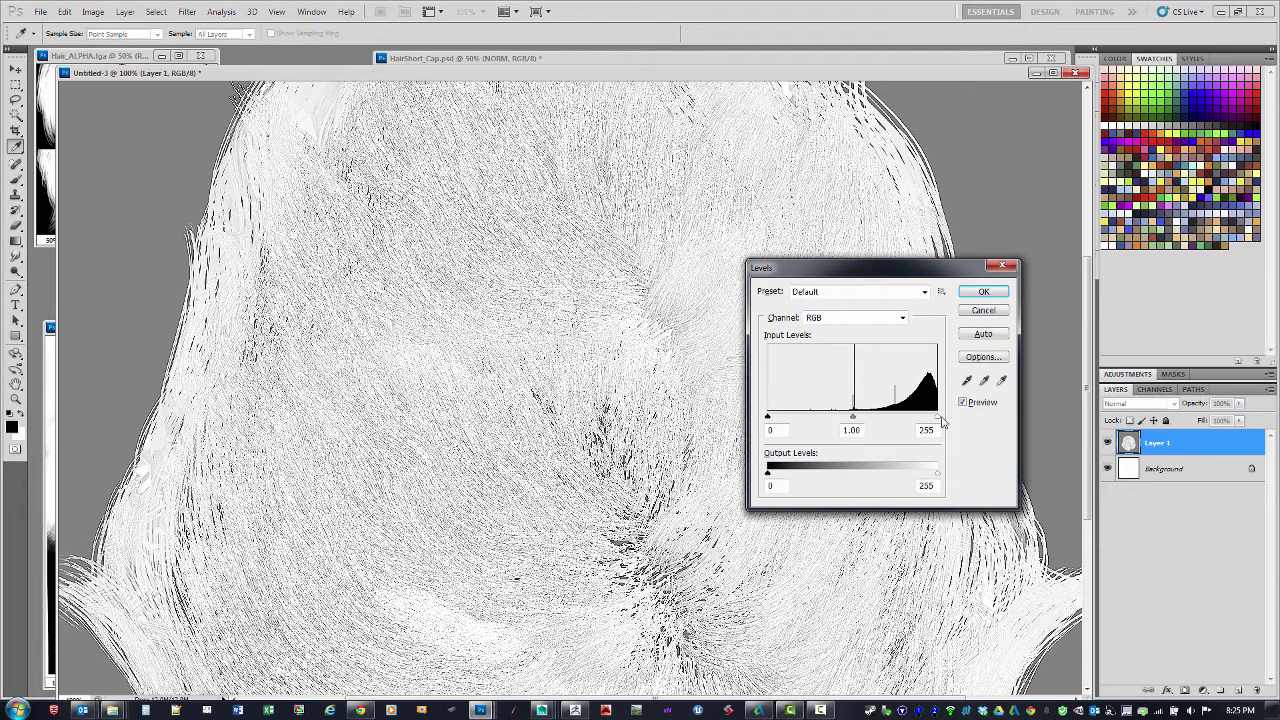
drag(940, 418, 911, 420)
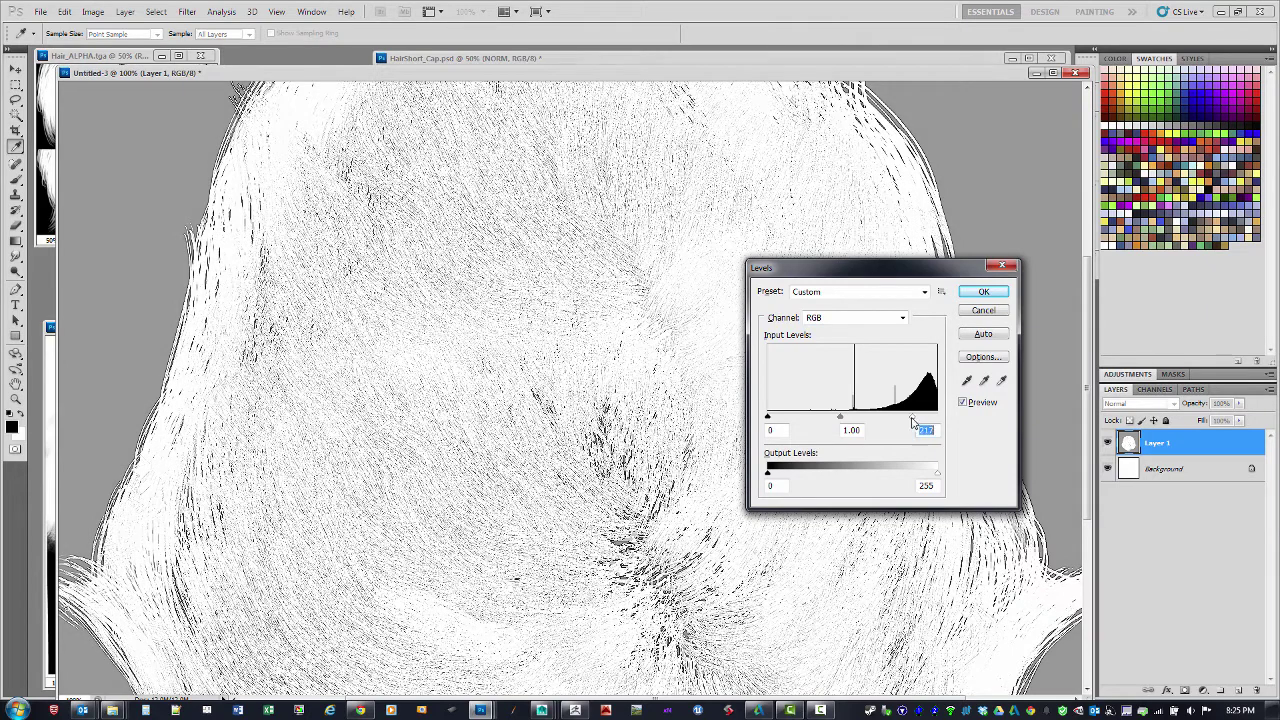
drag(768, 418, 861, 420)
drag(857, 417, 830, 419)
click(1005, 291)
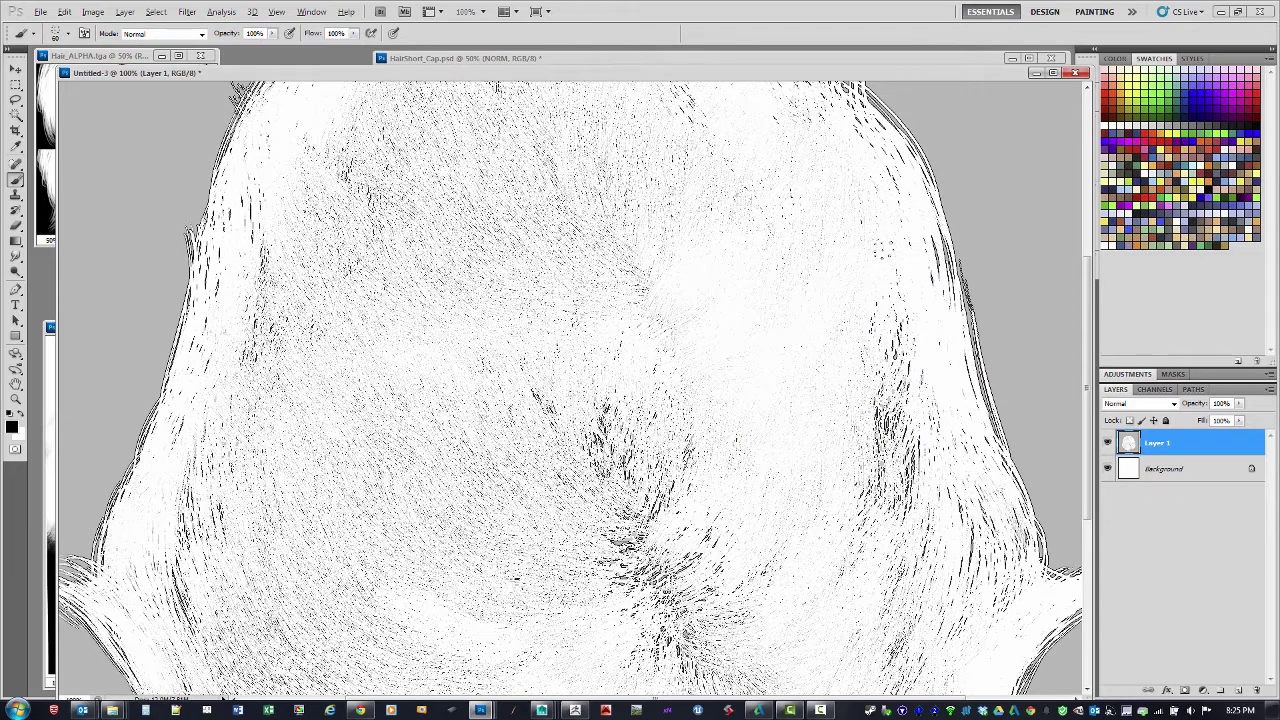
- Close the untitled cavity map document without saving it, returning to HairShort_Cap.psd
alt+scroll(505, 241, down, 4)
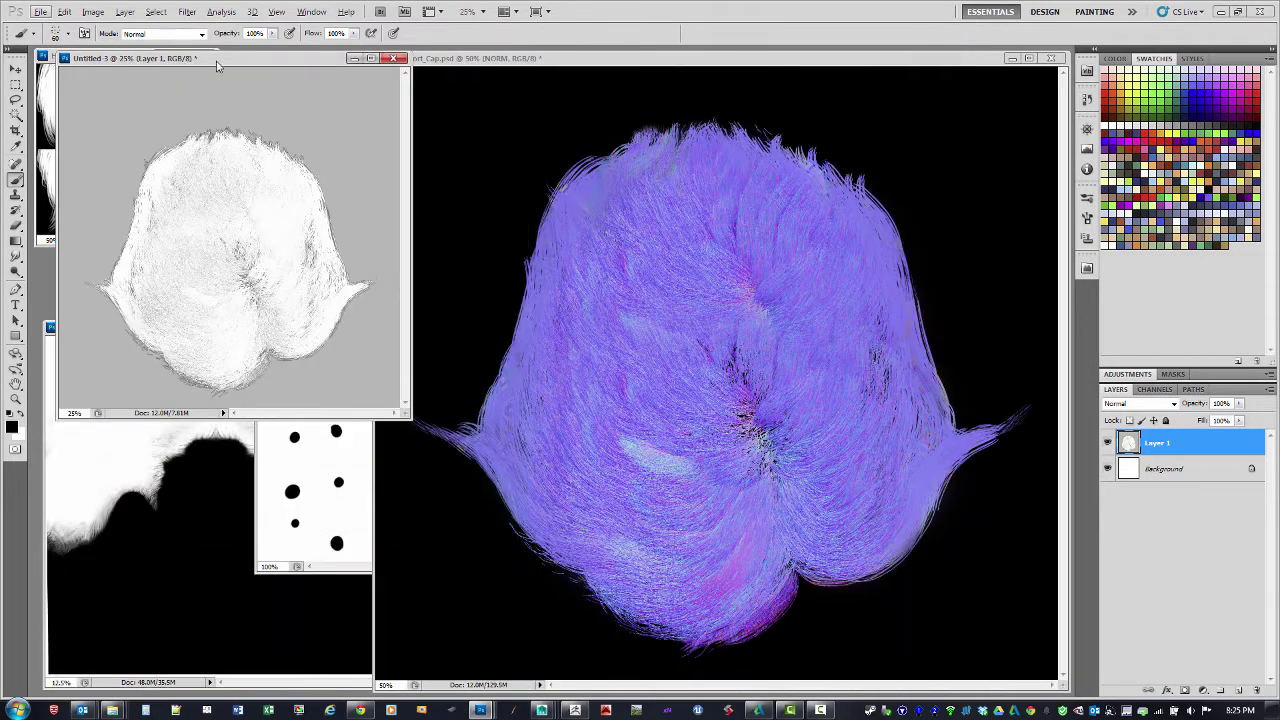
key(v)
click(276, 11)
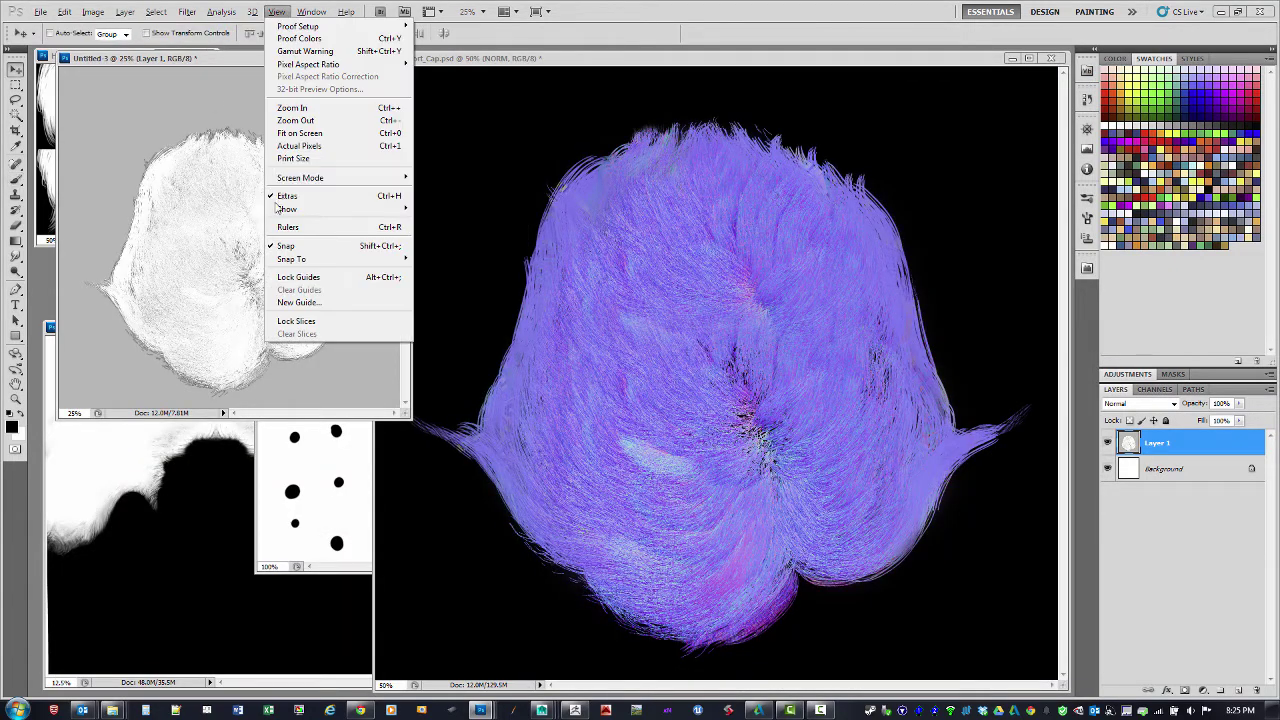
click(186, 63)
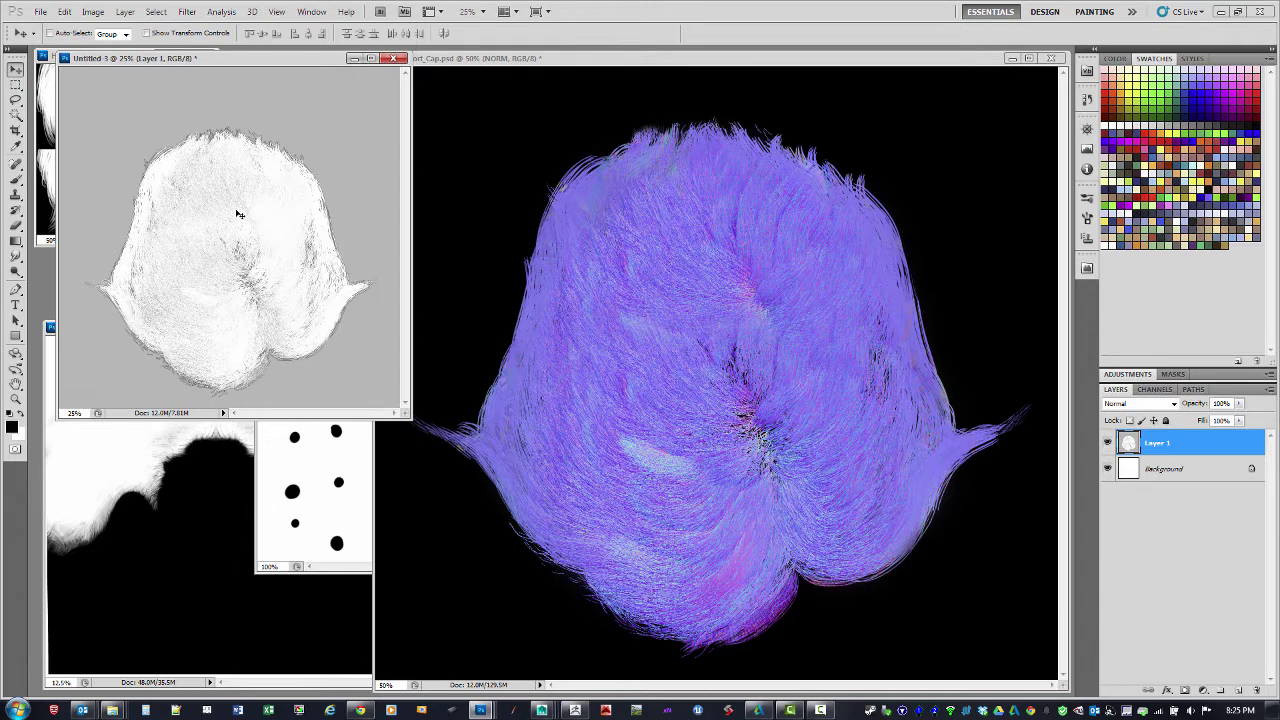
click(397, 60)
click(640, 266)
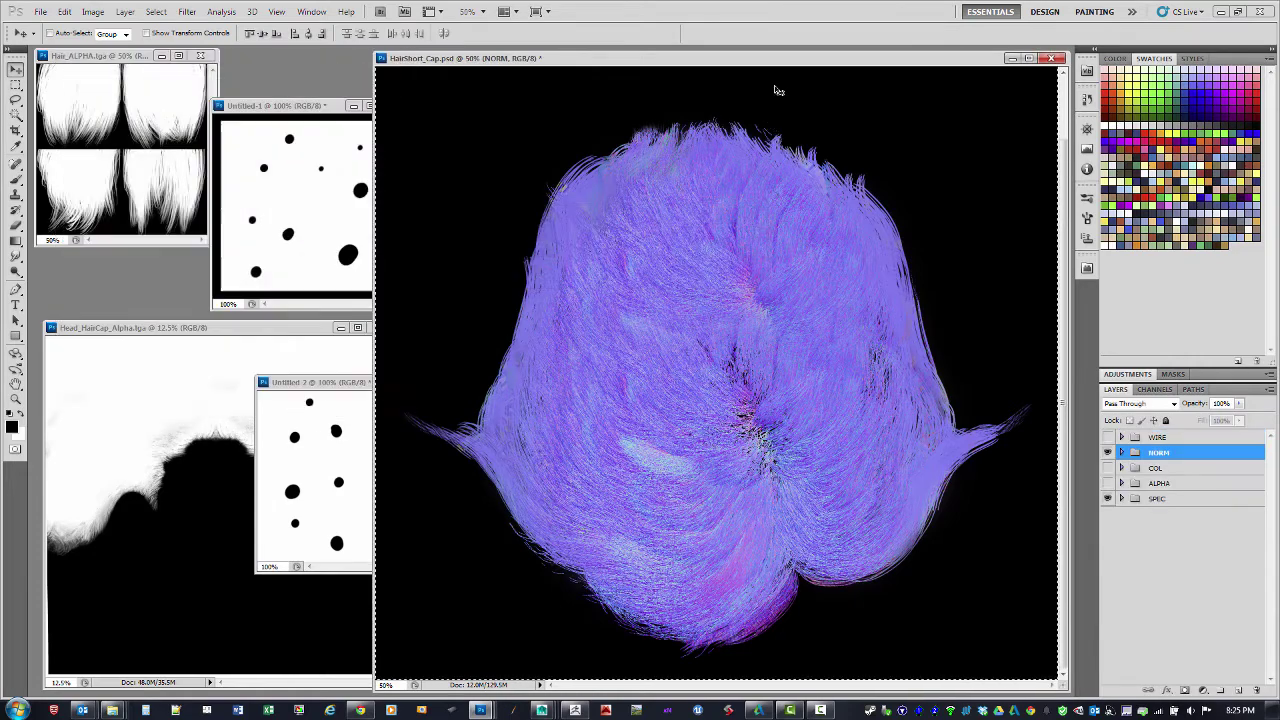
- Hide the NORM group, show and expand the COL group, and select the Cavity layer in HairBuilder
click(1107, 452)
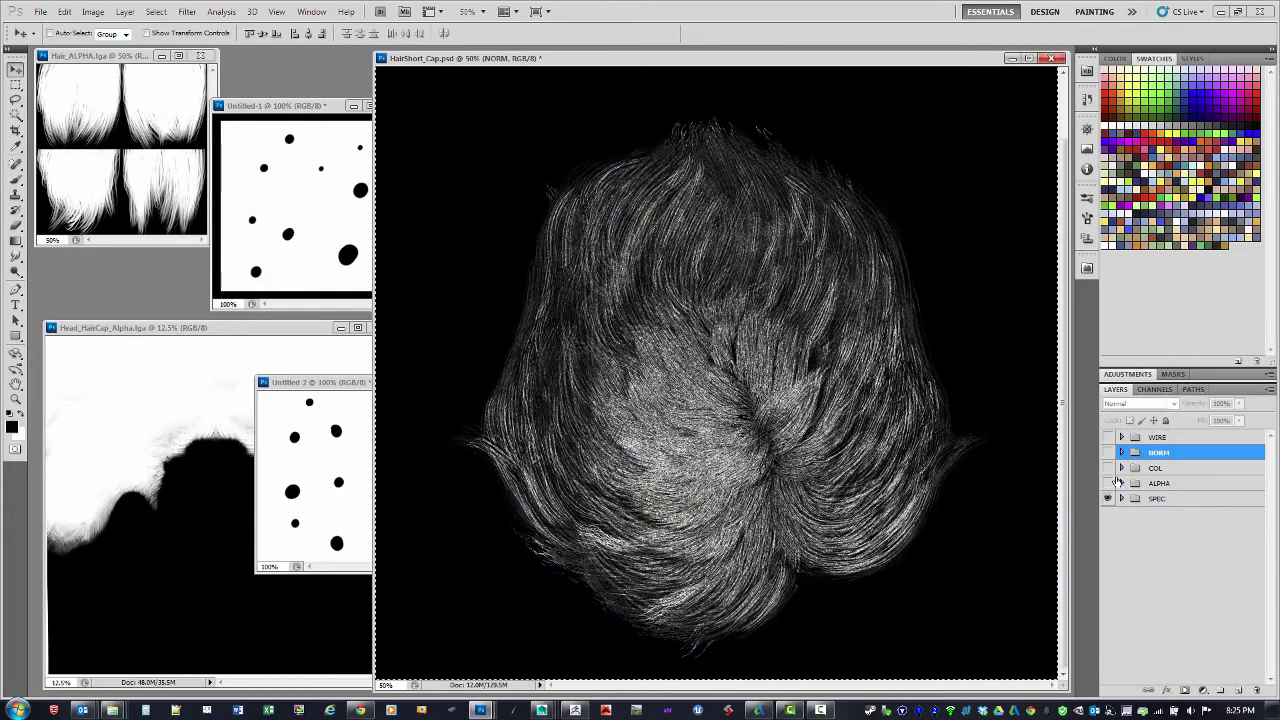
click(1107, 467)
click(1121, 467)
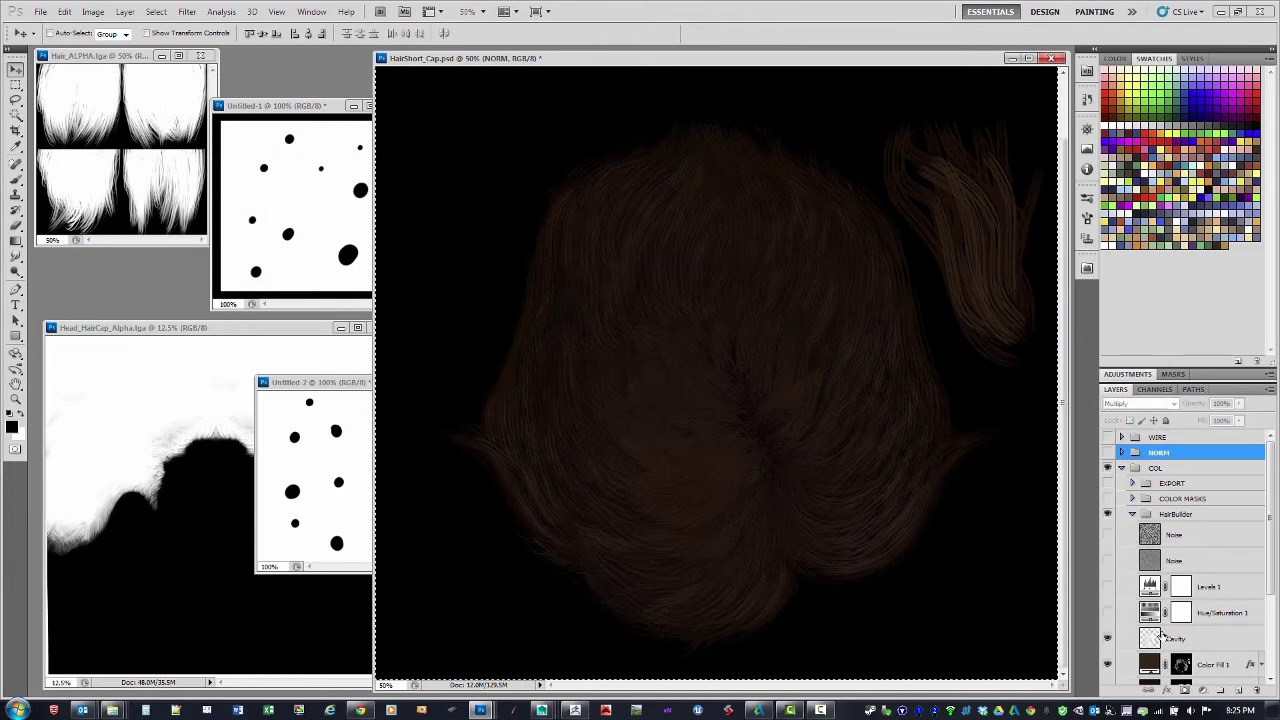
click(1163, 637)
scroll(1170, 500, down, 3)
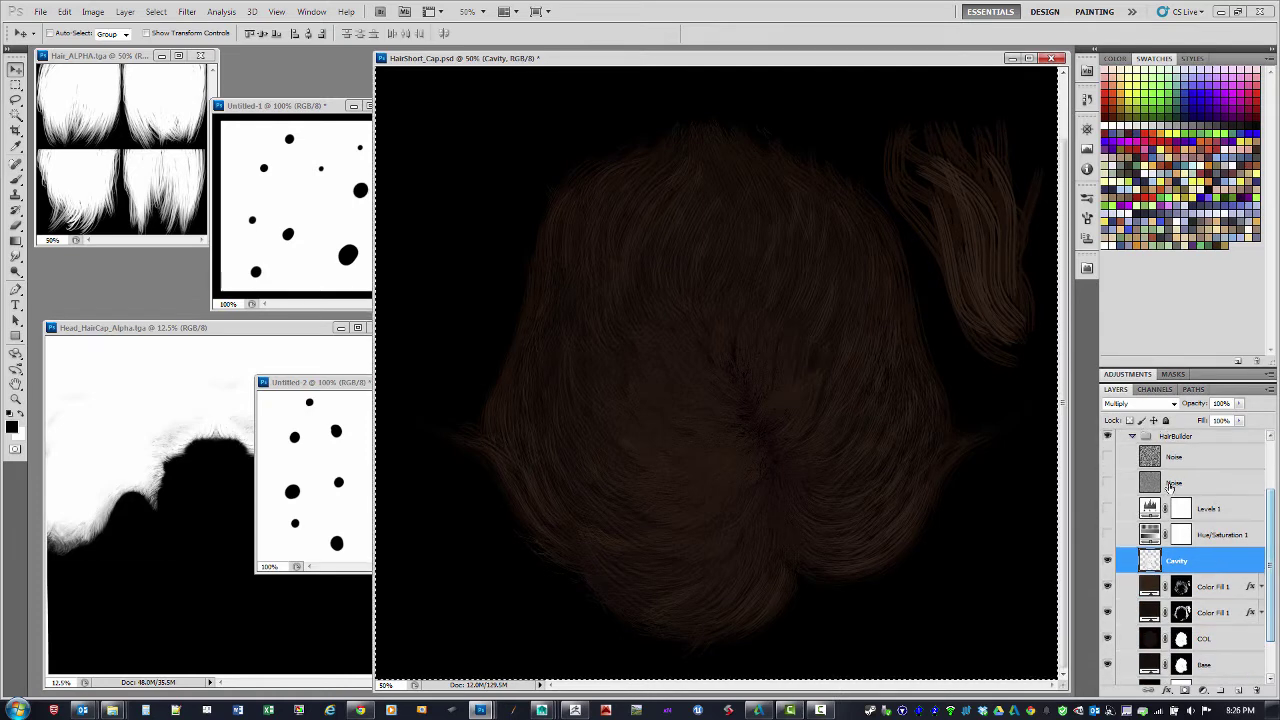
- Compare the hair color with the Cavity layer switched off and on several times
click(1107, 561)
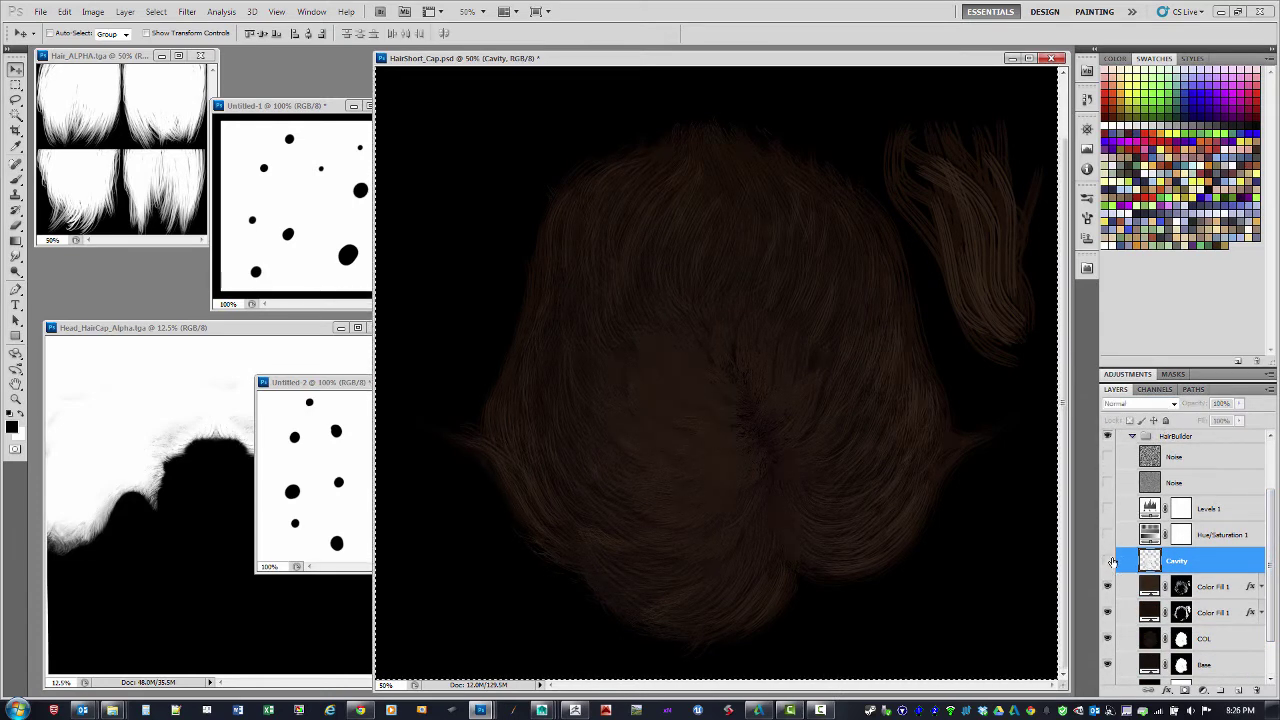
click(1107, 561)
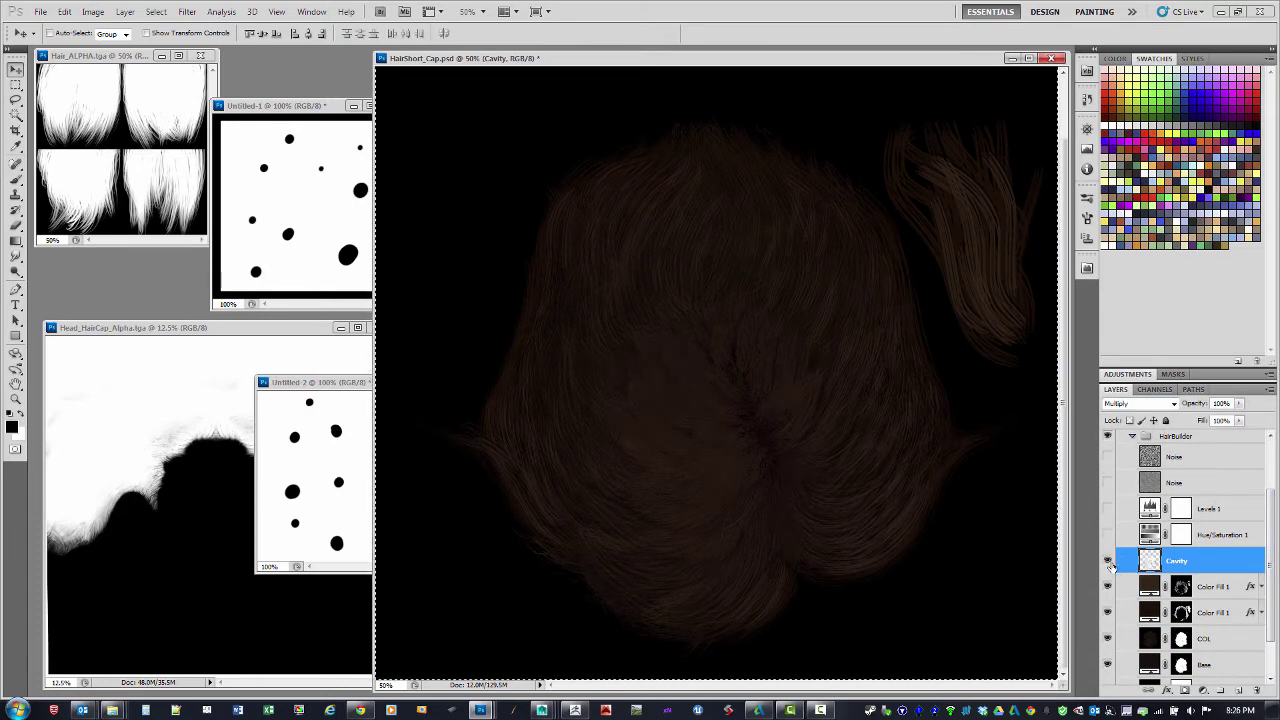
click(1109, 563)
click(1109, 562)
click(1109, 561)
click(1110, 560)
- Show the Hue/Saturation 1 adjustment layer, open its settings, and enlarge the layer list area
click(1107, 536)
click(1205, 693)
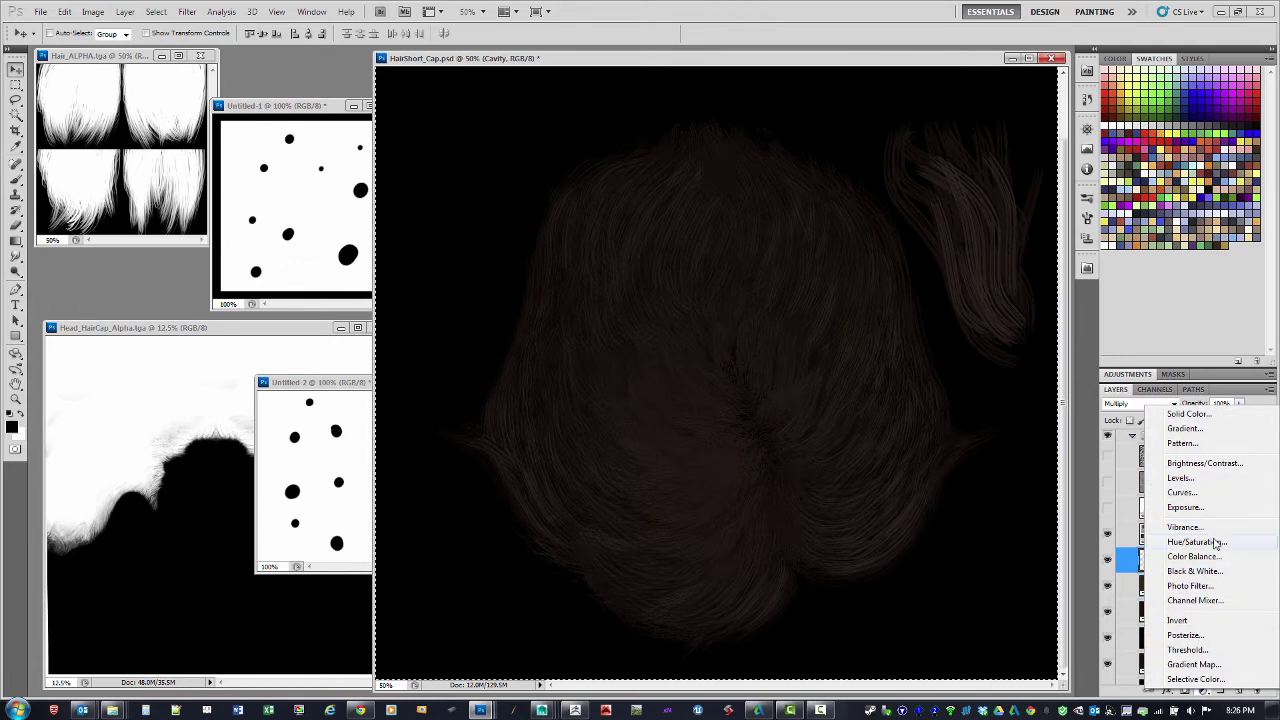
click(1135, 532)
double_click(1213, 537)
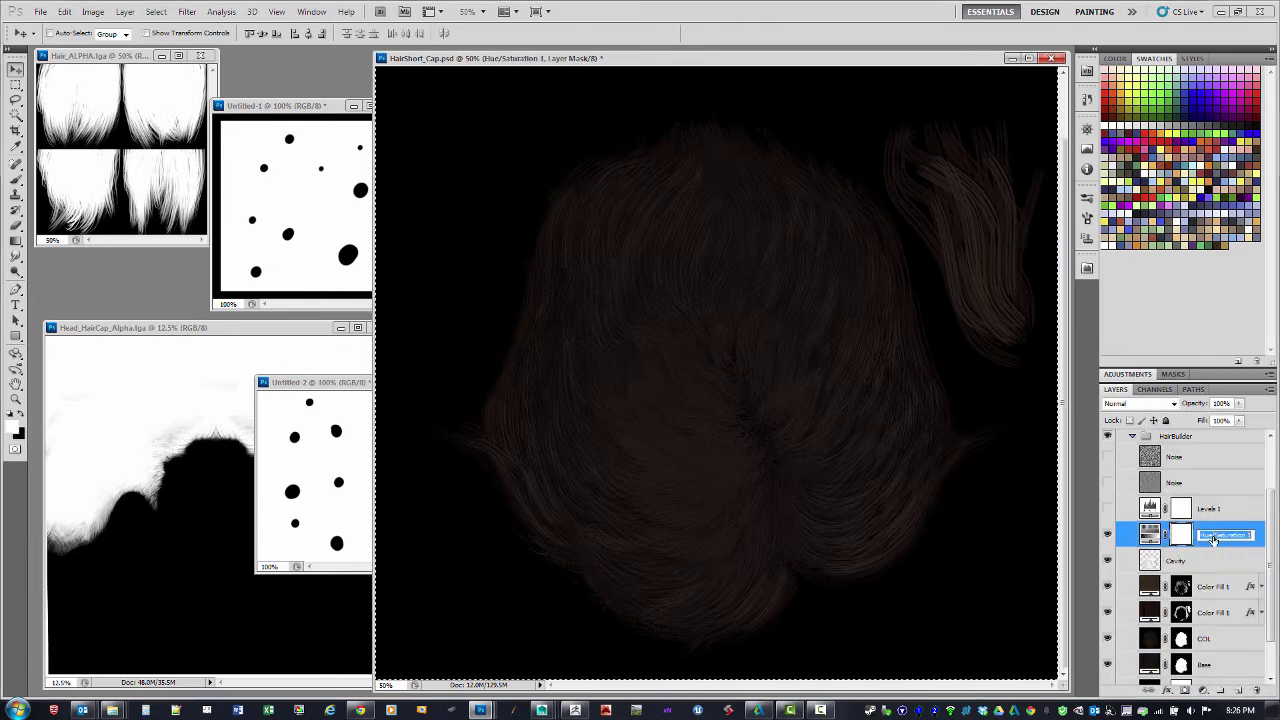
click(1152, 535)
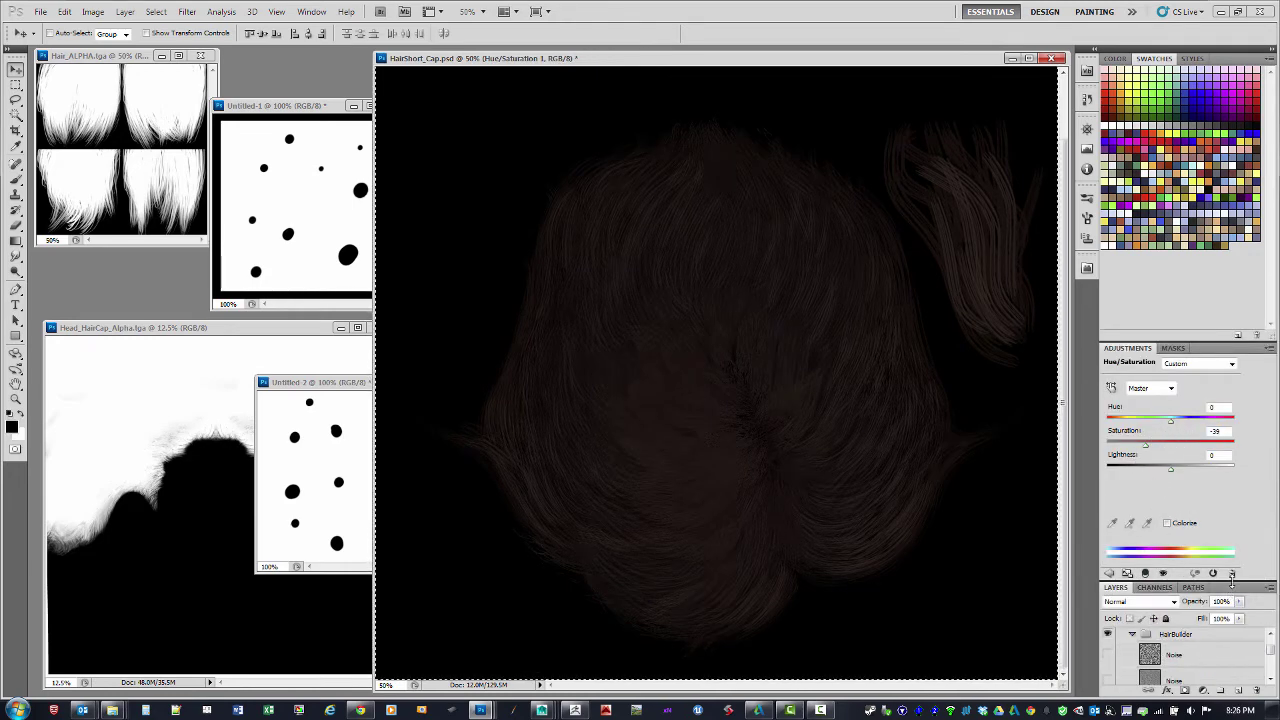
drag(1232, 580, 1232, 441)
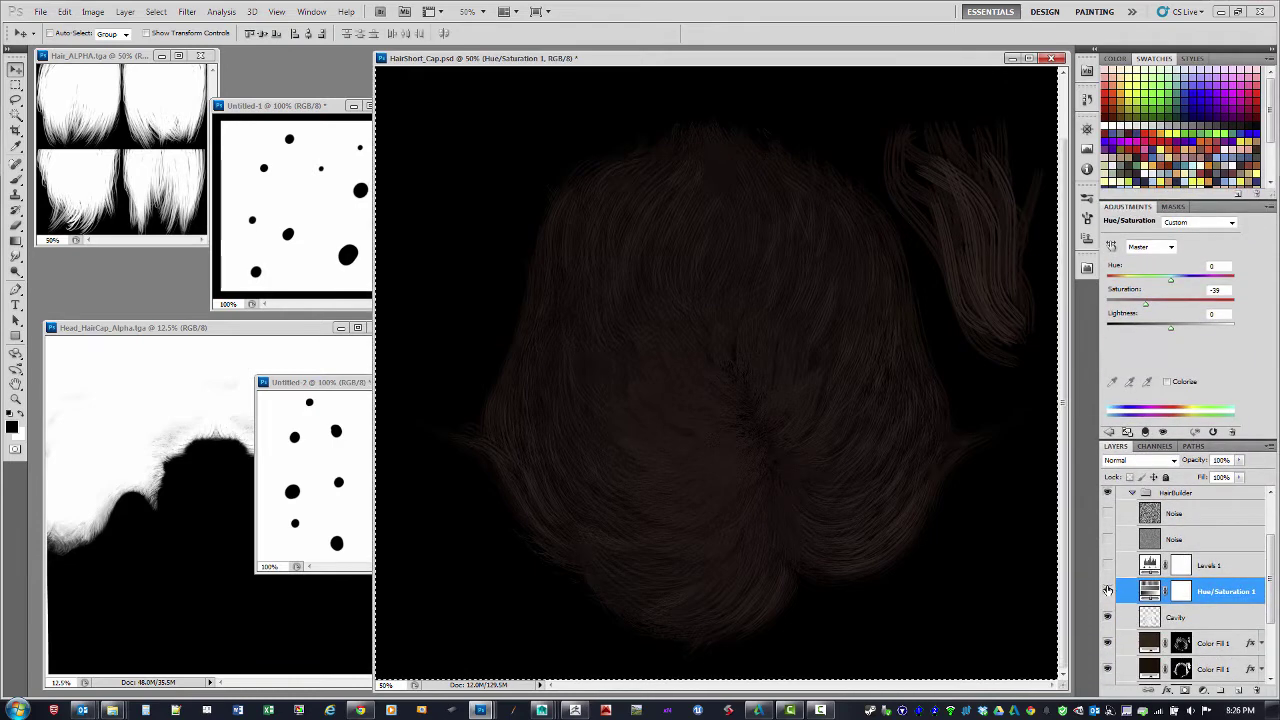
- Compare the hair with Hue/Saturation 1 off and on, and show the Levels 1 adjustment layer with its settings open
click(1108, 591)
click(1108, 591)
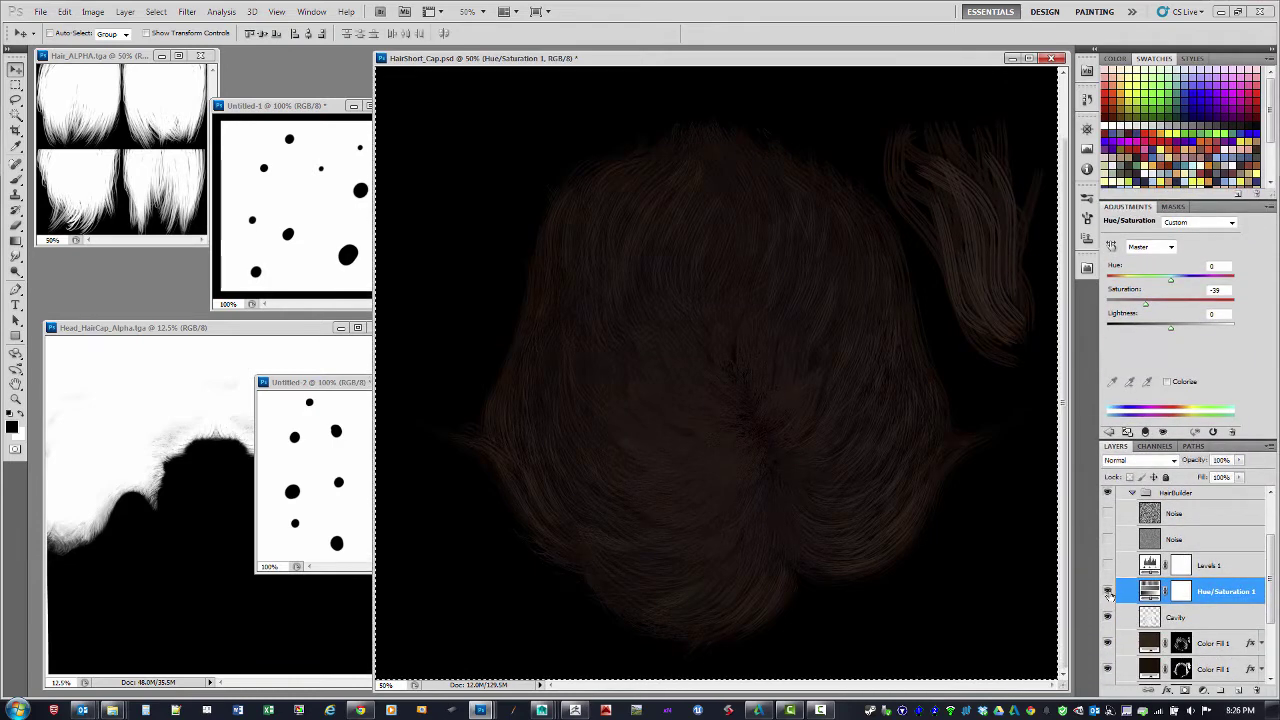
click(1108, 591)
click(1108, 591)
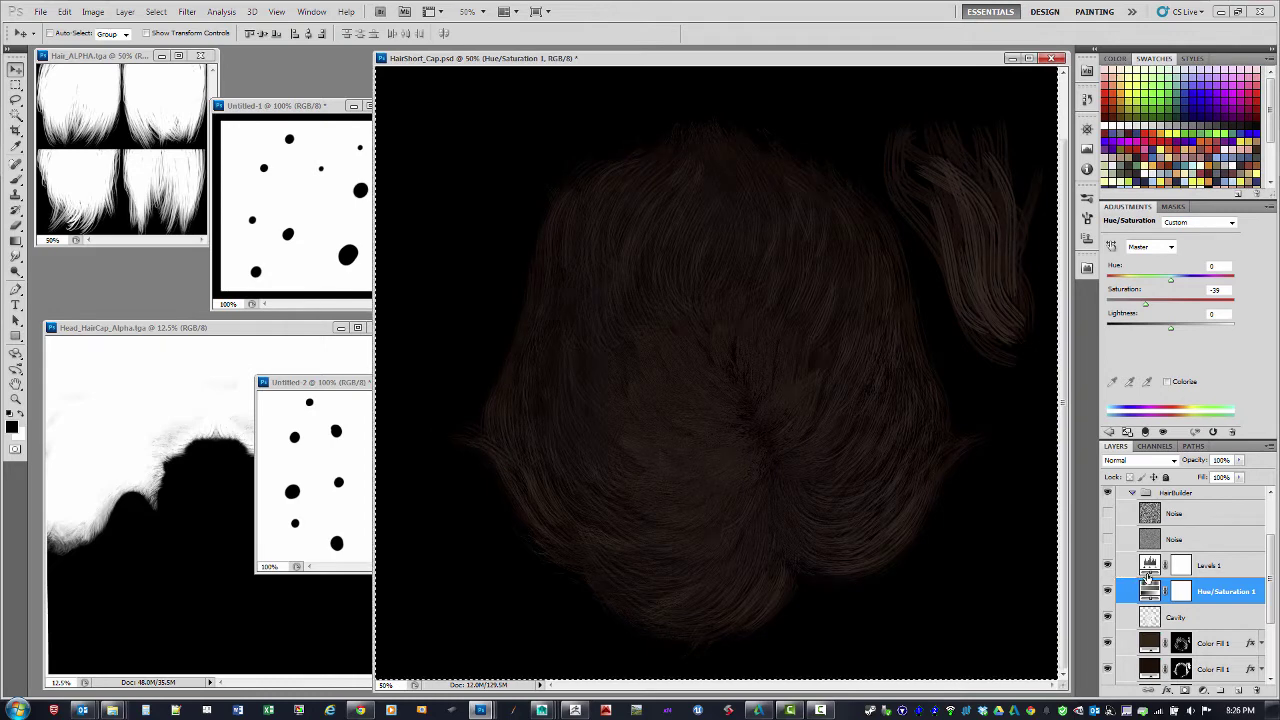
click(1149, 566)
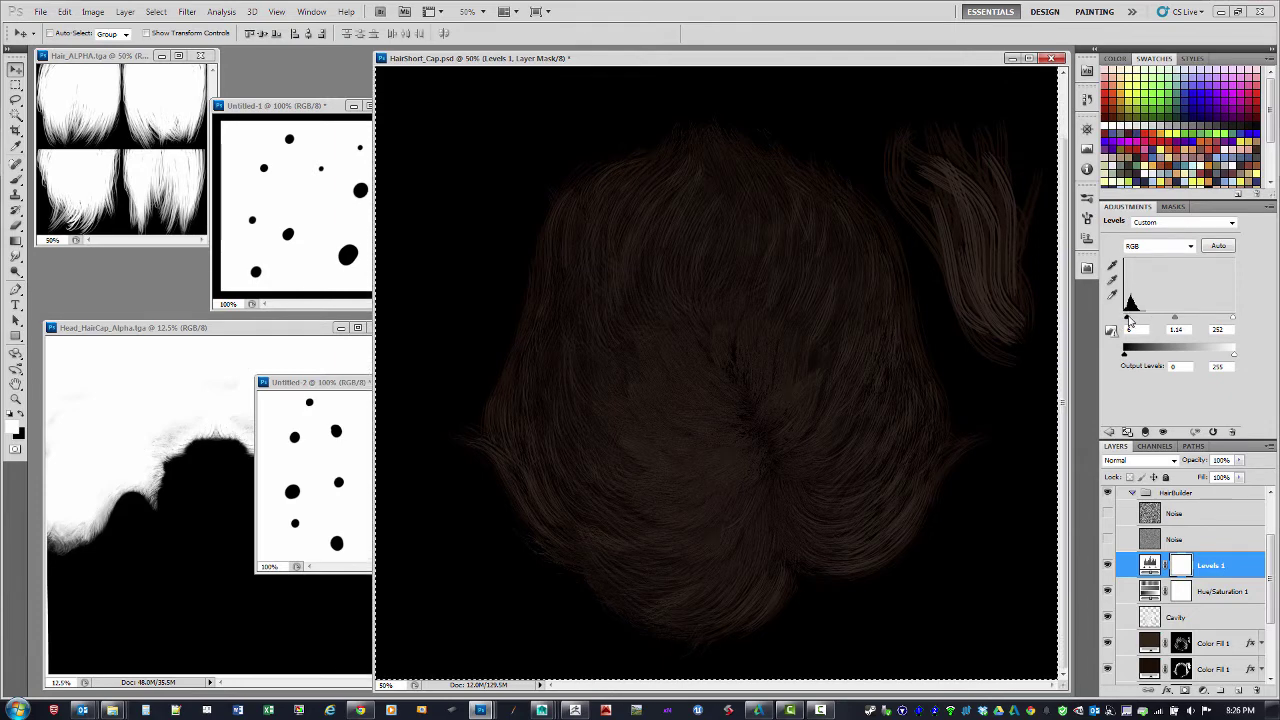
drag(1178, 321, 1175, 320)
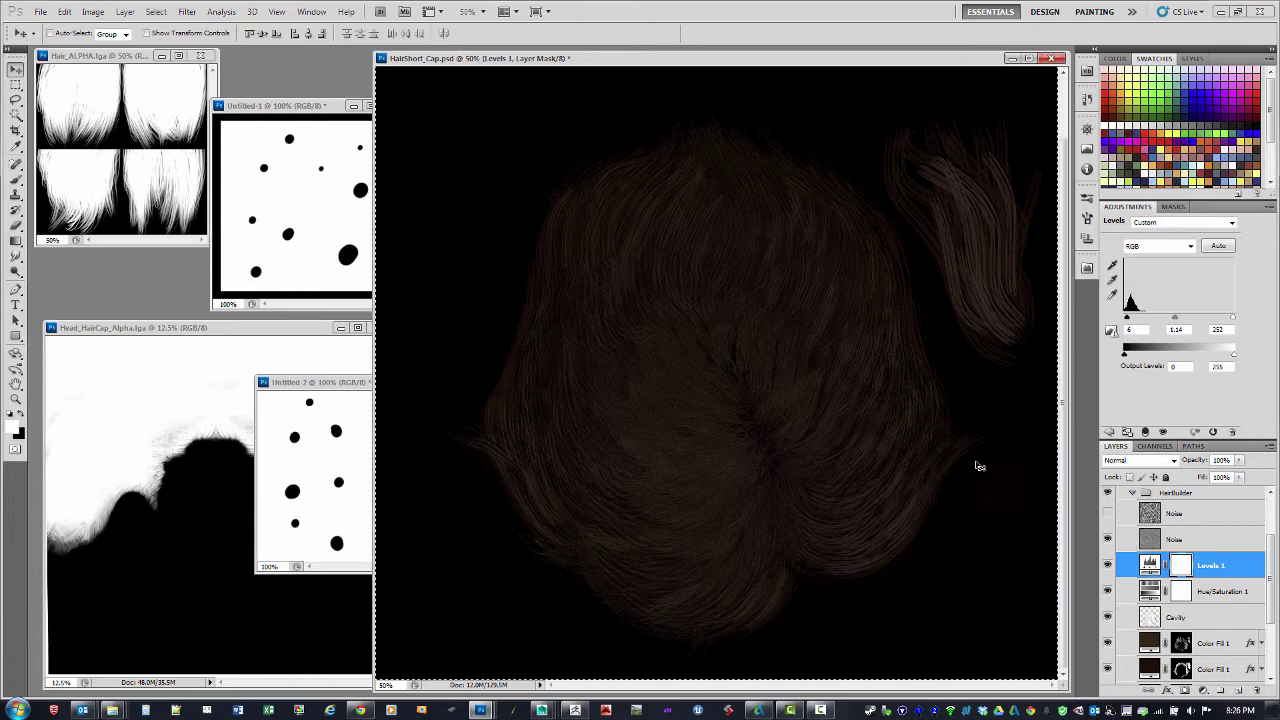
- Show the lower Noise layer above Levels 1, try it at 100% opacity, and set its opacity back to 20%
click(1170, 540)
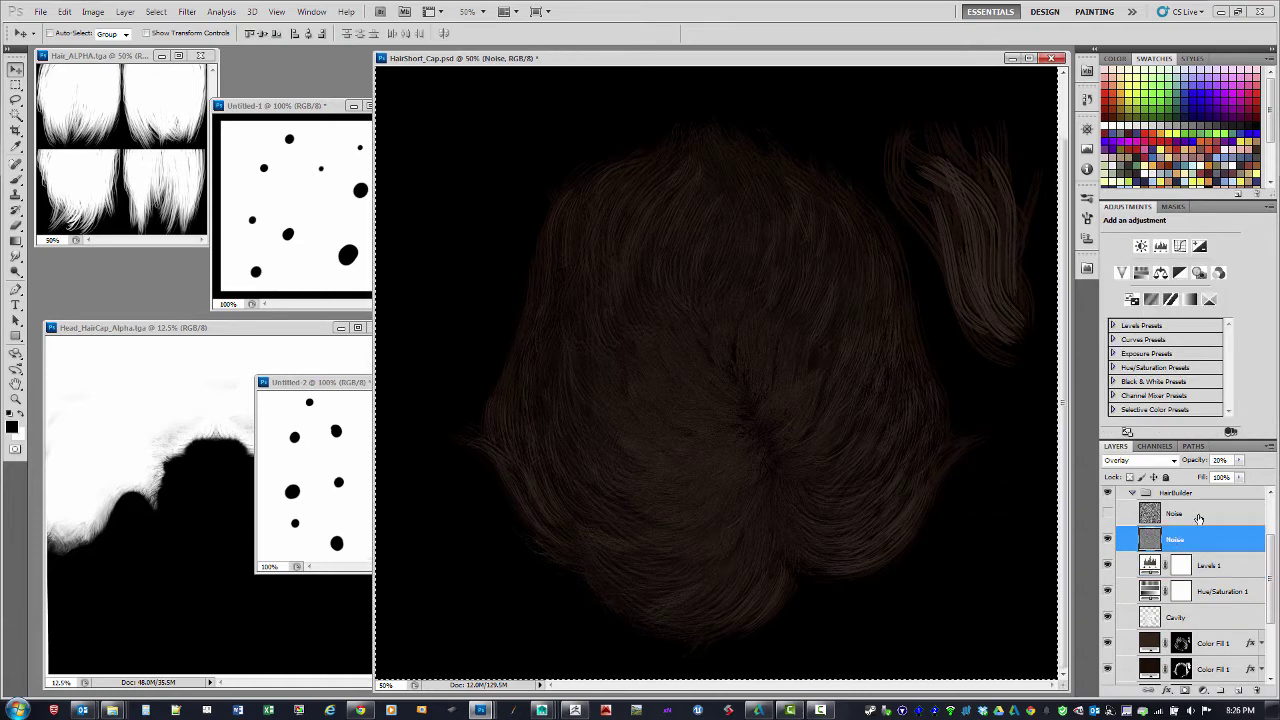
ctrl+click(828, 486)
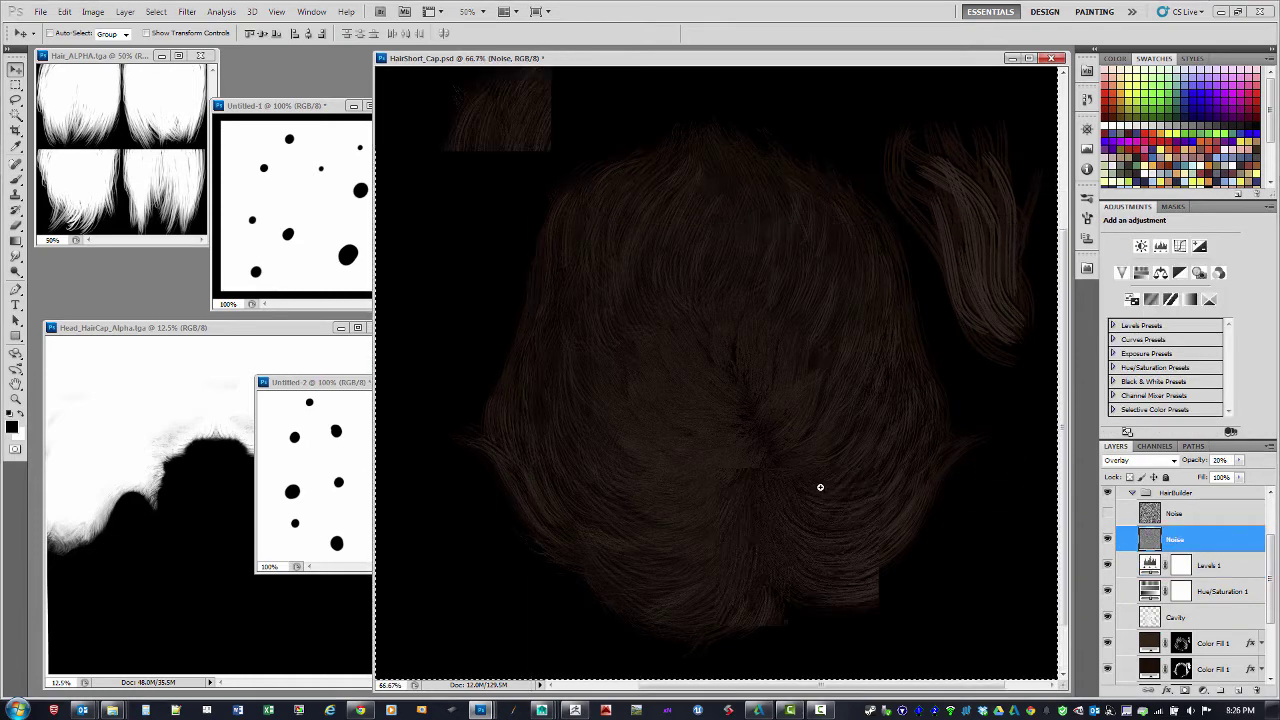
key(b)
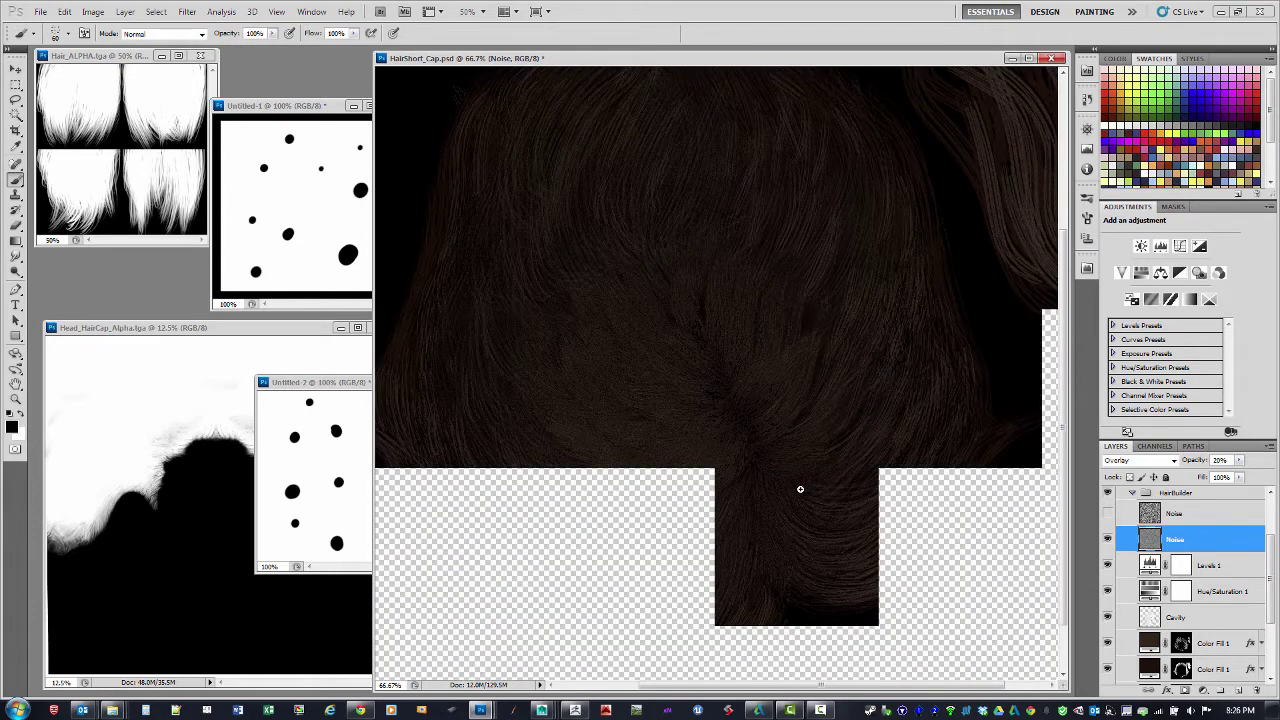
key(ctrl+plus)
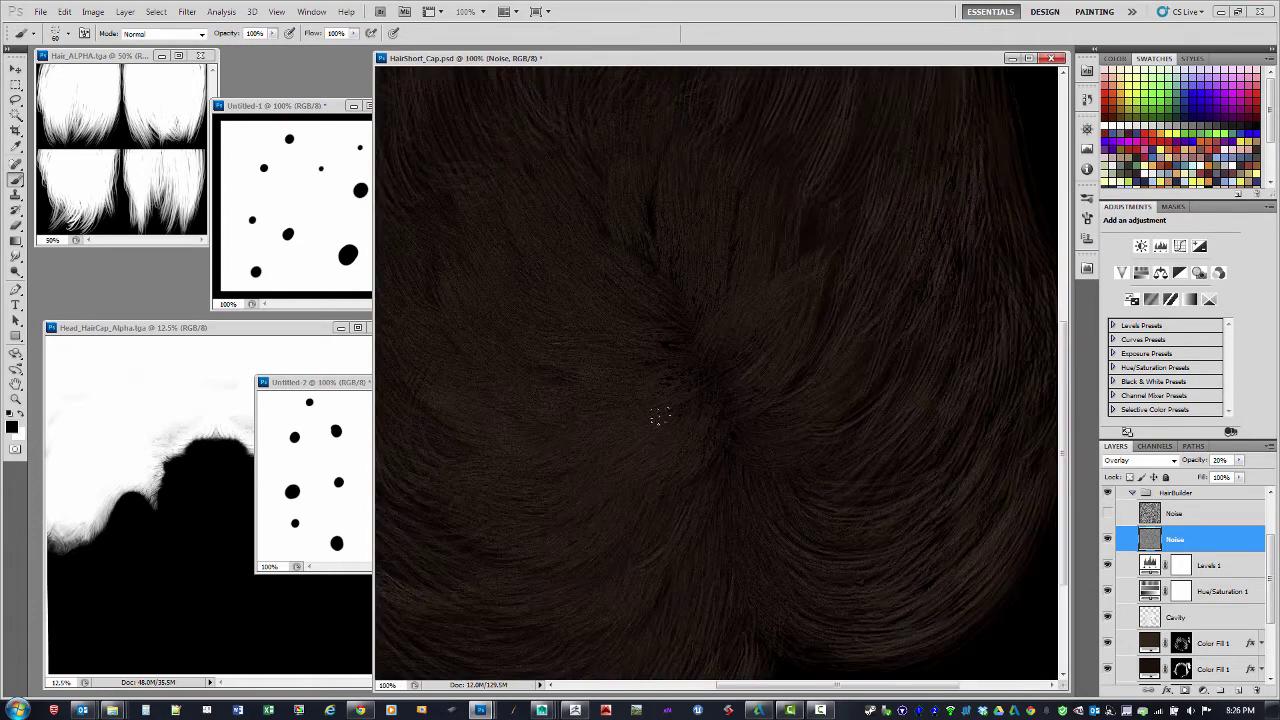
mouse_move(1239, 460)
mouse_down()
mouse_move(1268, 480)
mouse_move(1248, 482)
mouse_up()
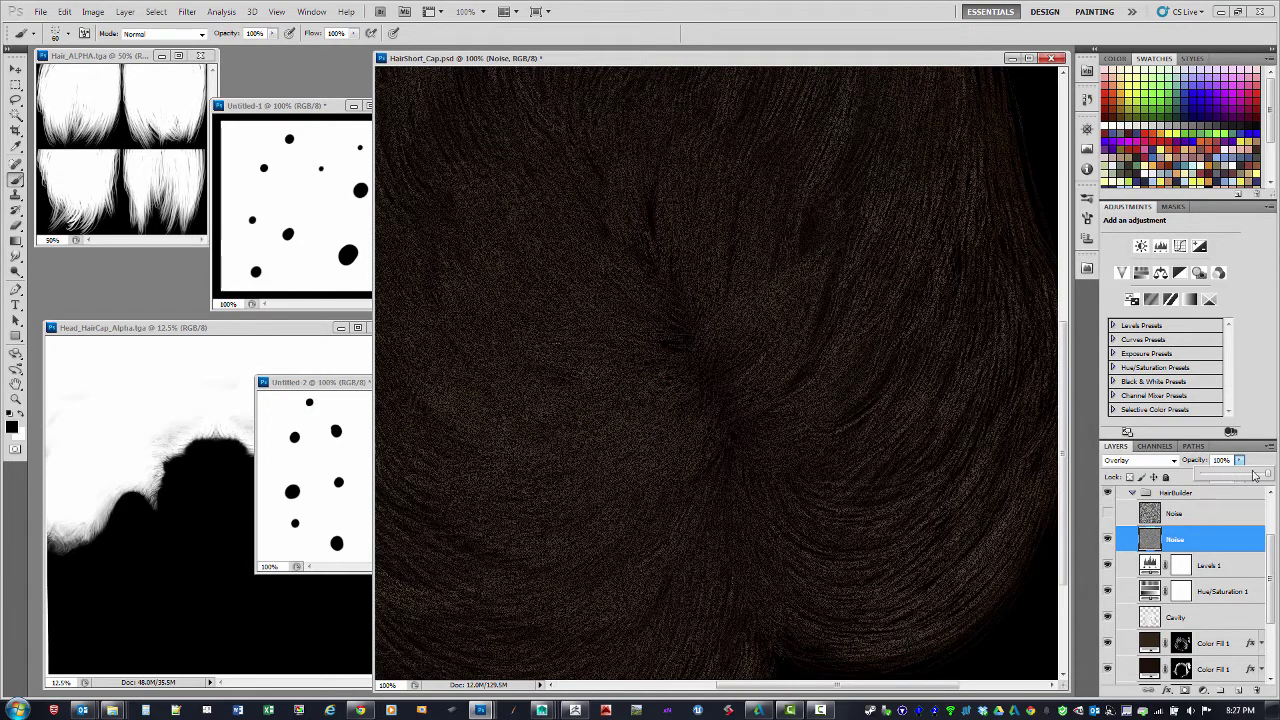
drag(1255, 475, 1238, 468)
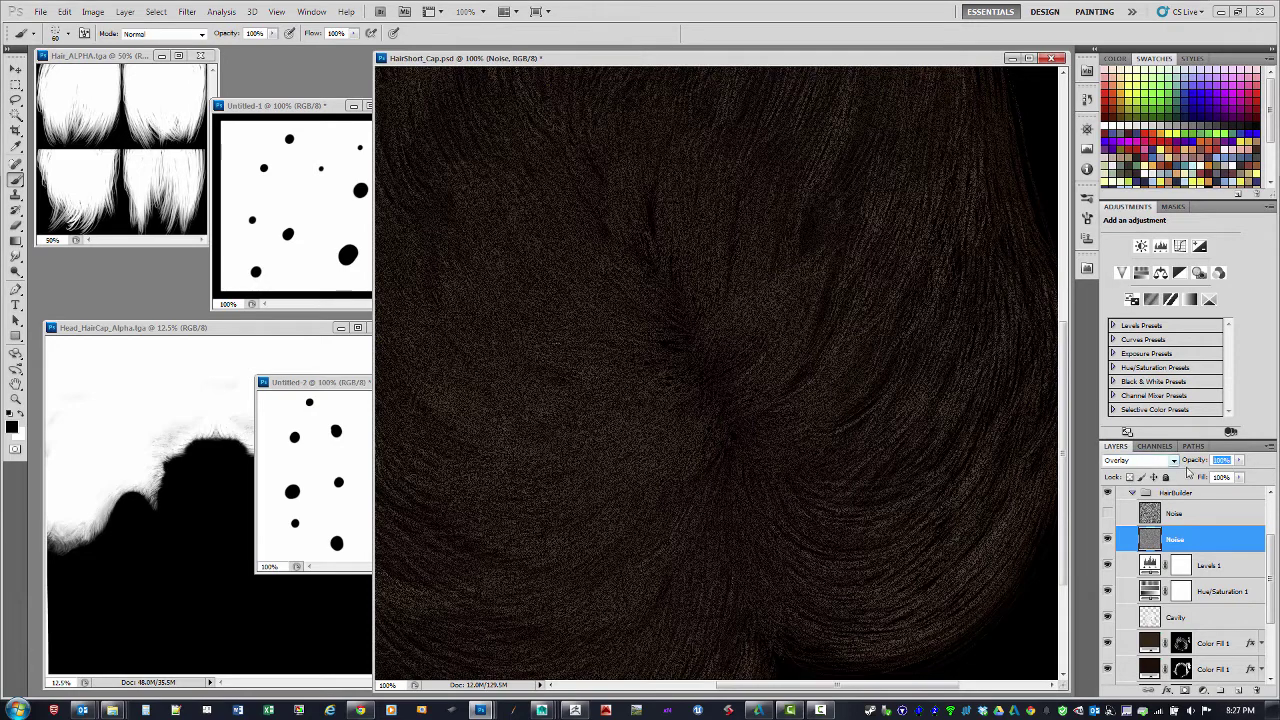
text(20)
key(Return)
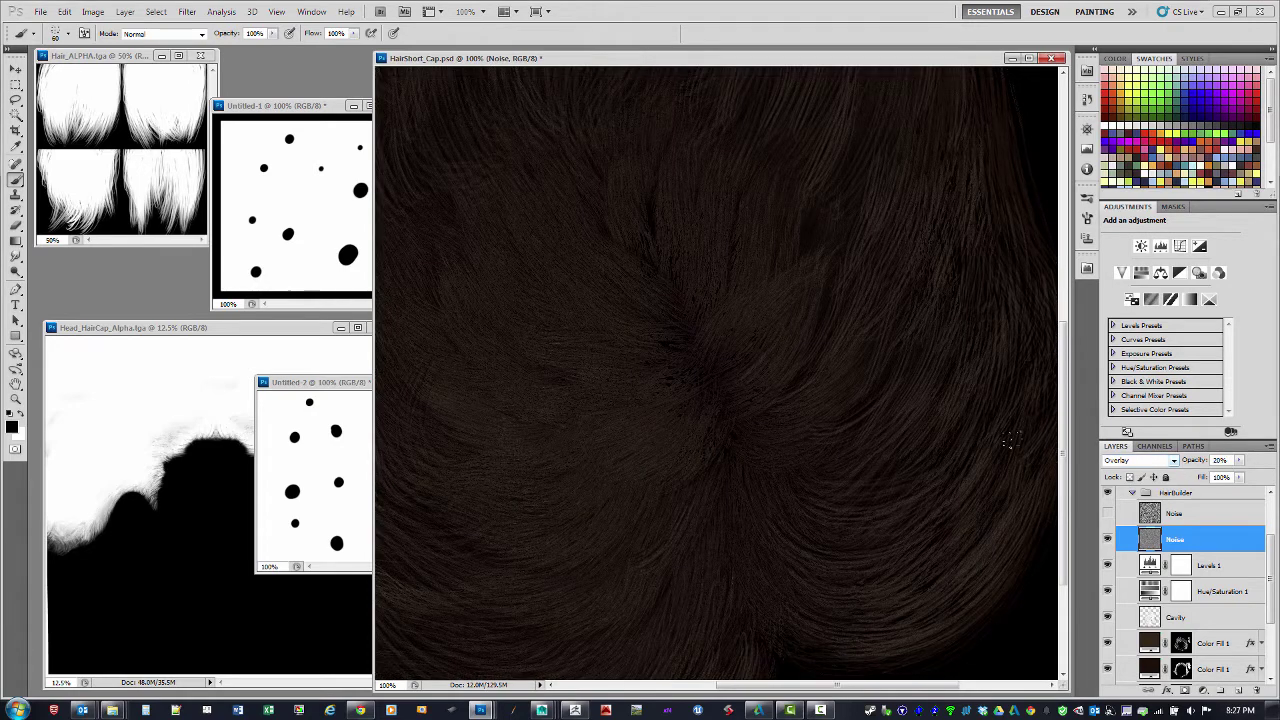
- Create a new 2048 x 2048 pixel RGB document at 72 pixels/inch
click(270, 338)
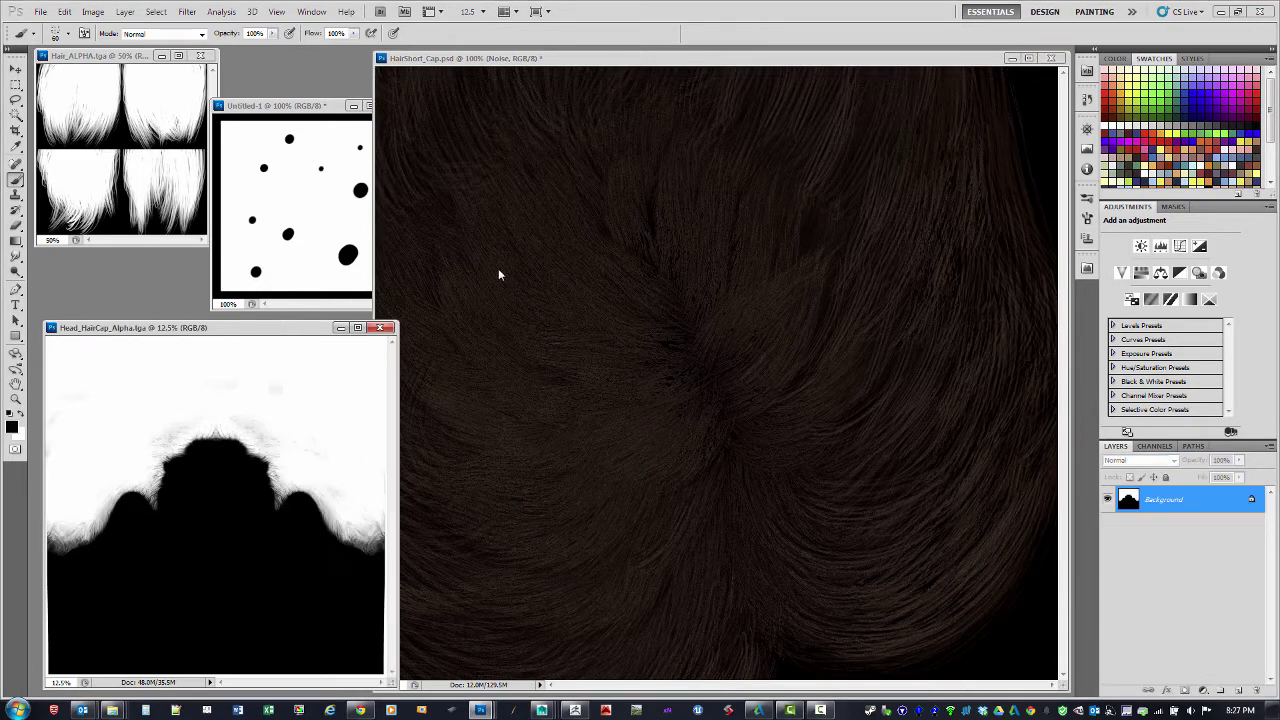
key(ctrl+n)
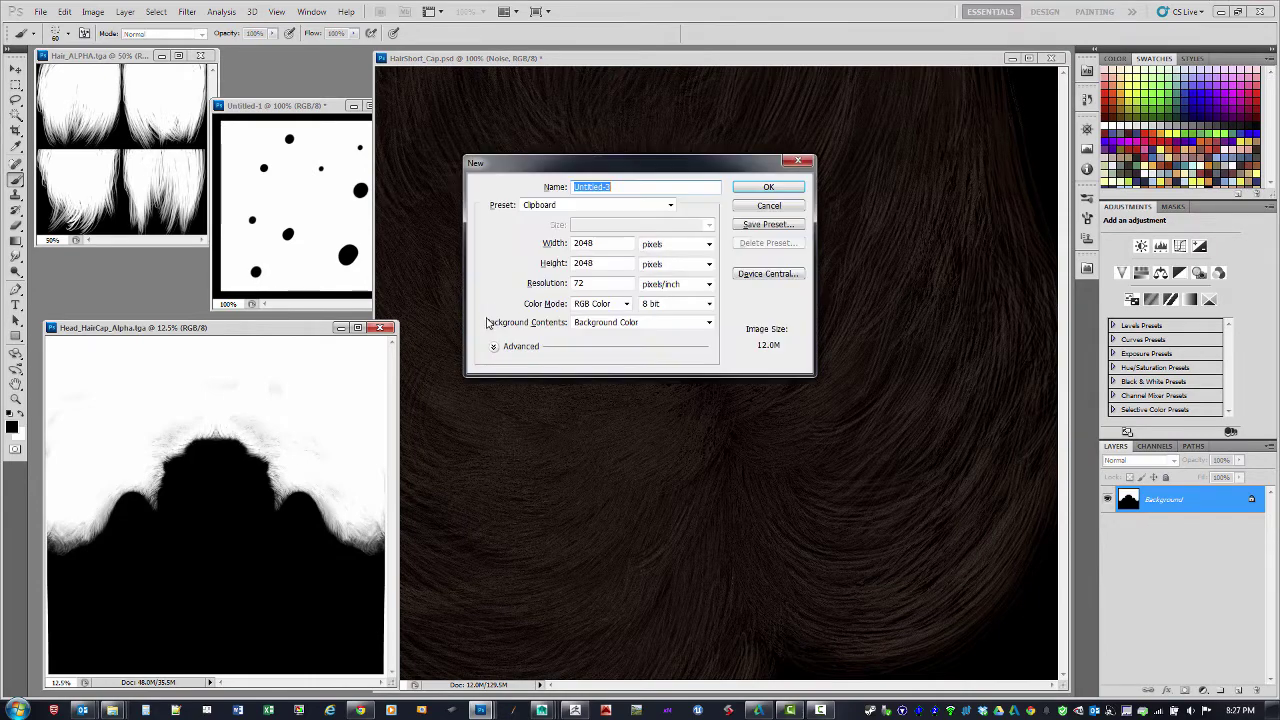
click(752, 190)
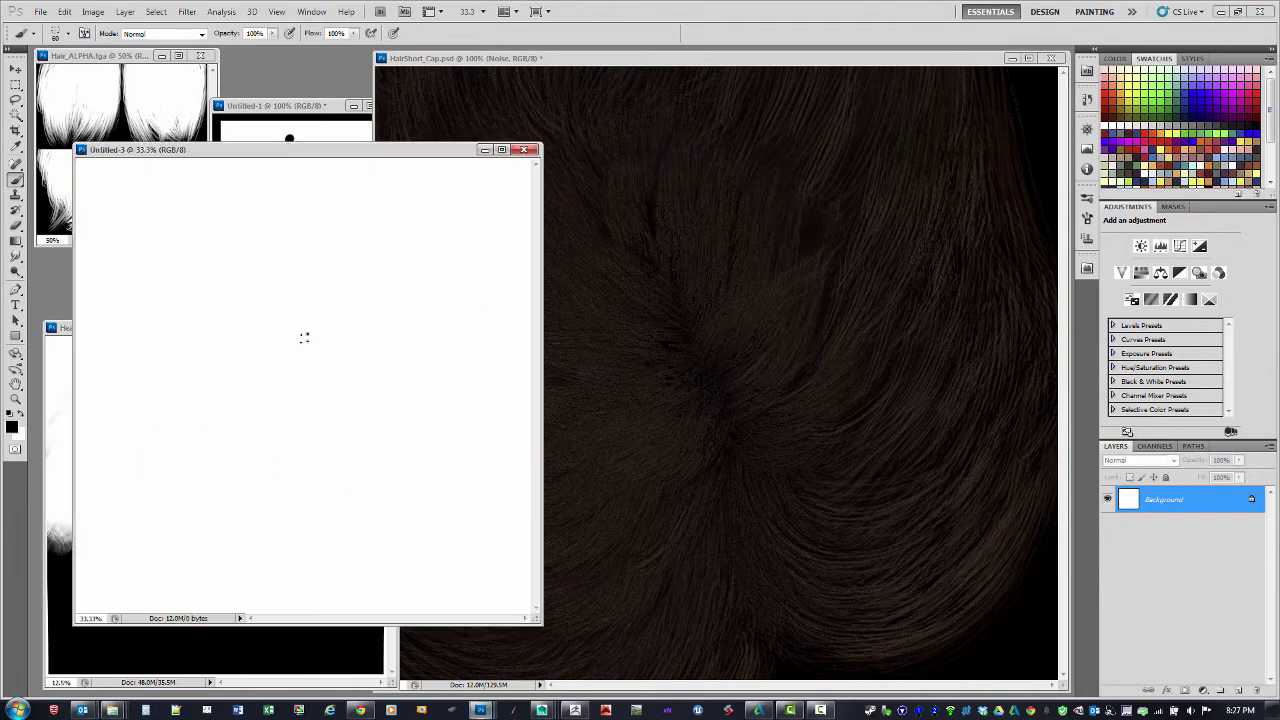
- Set the foreground color to a neutral mid-gray and fill the new document's background with it
click(12, 427)
drag(646, 380, 608, 357)
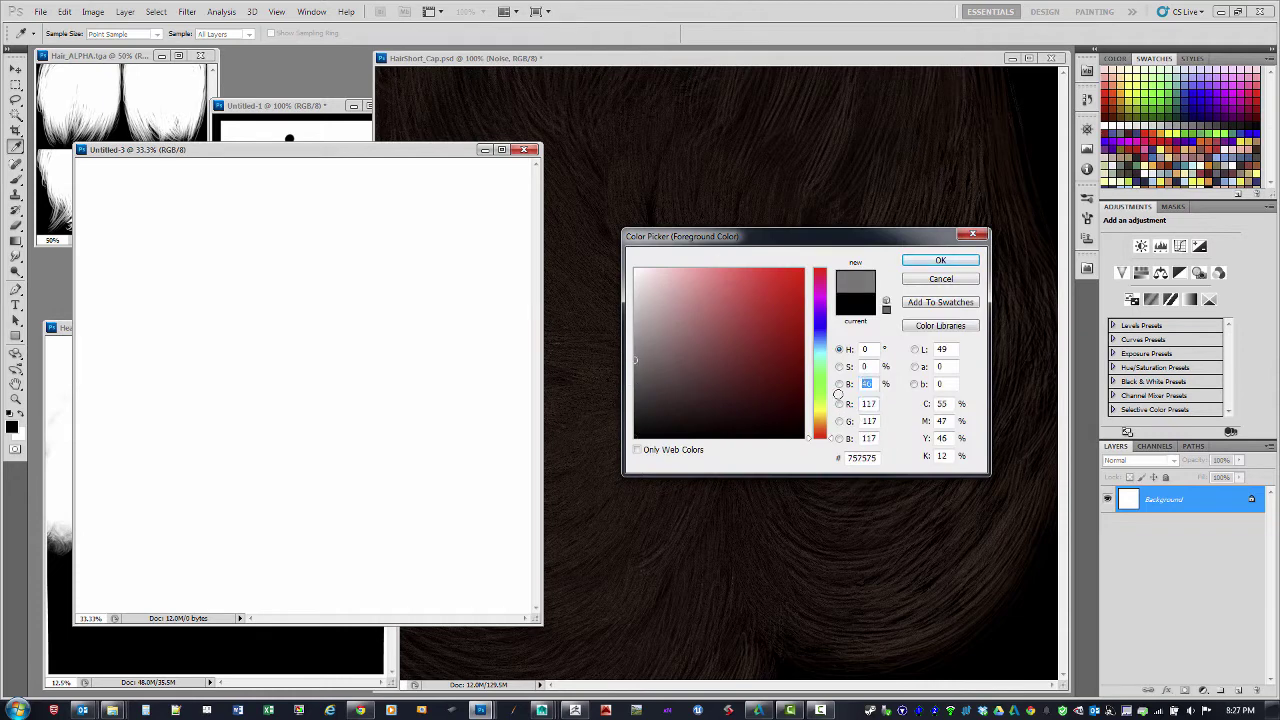
key(Return)
key(b)
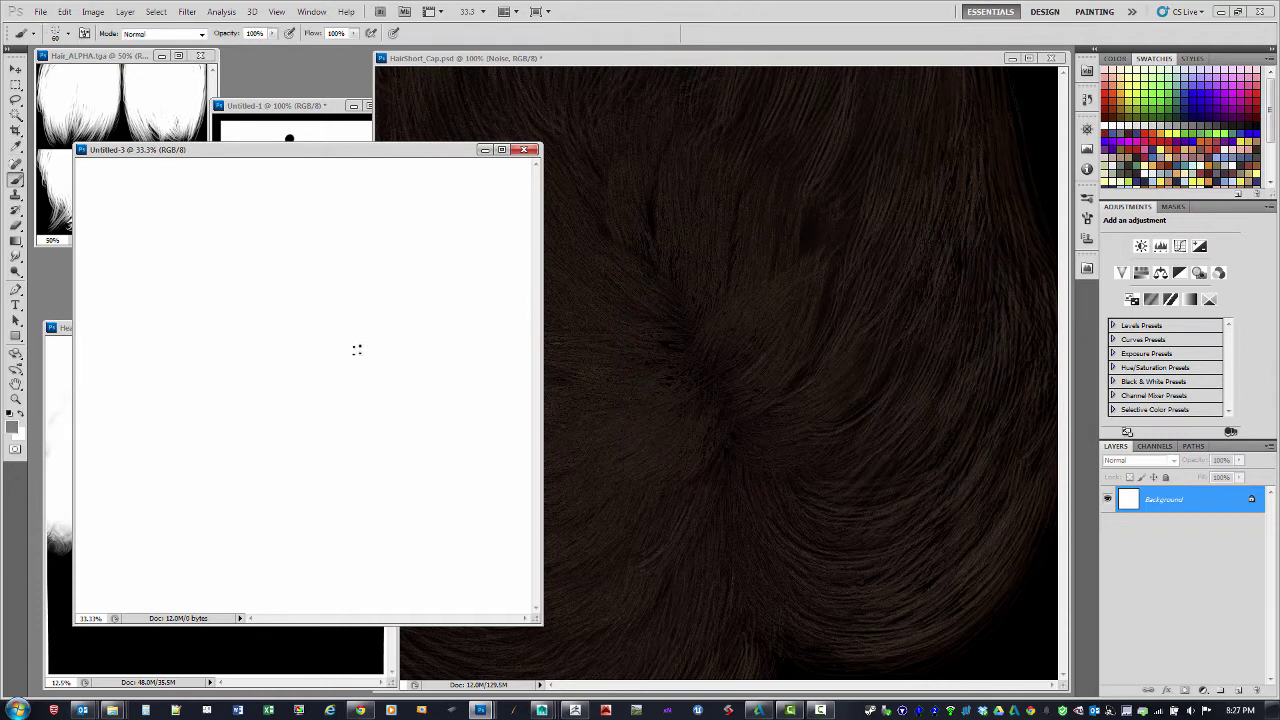
key(alt+BackSpace)
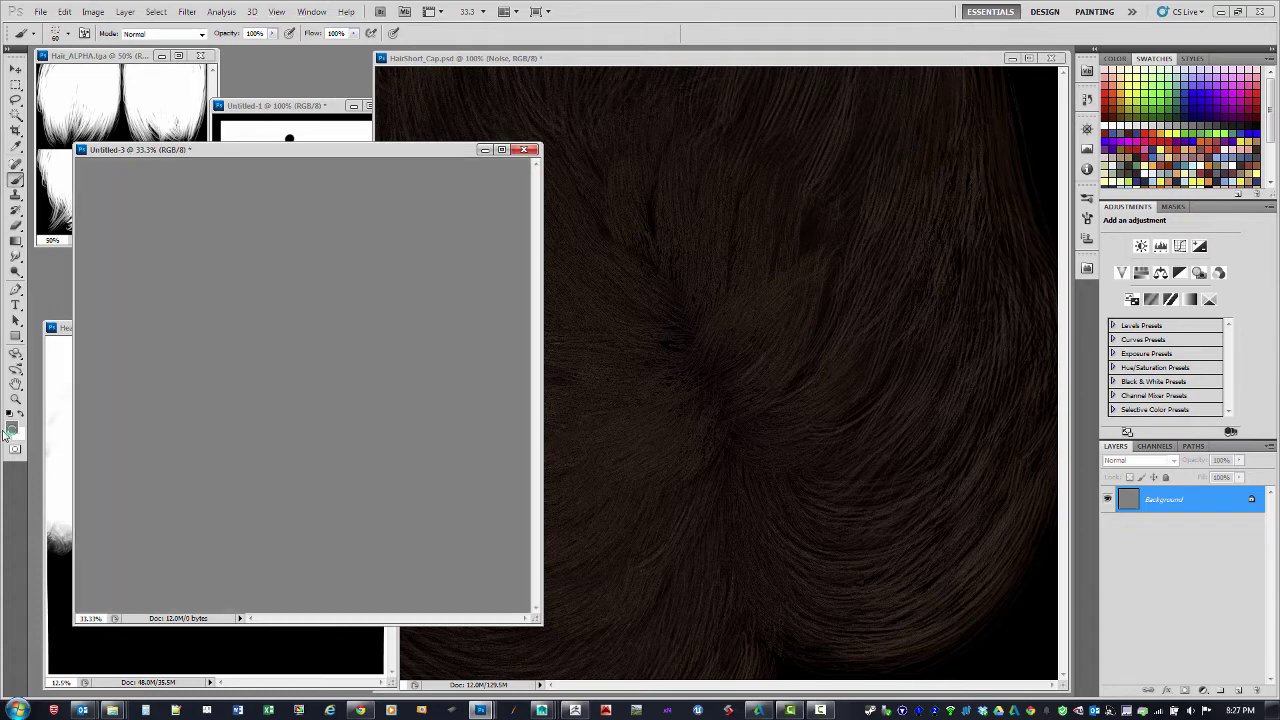
- Add monochromatic Gaussian noise with an amount of 17% to the gray background
click(187, 11)
mouse_move(243, 175)
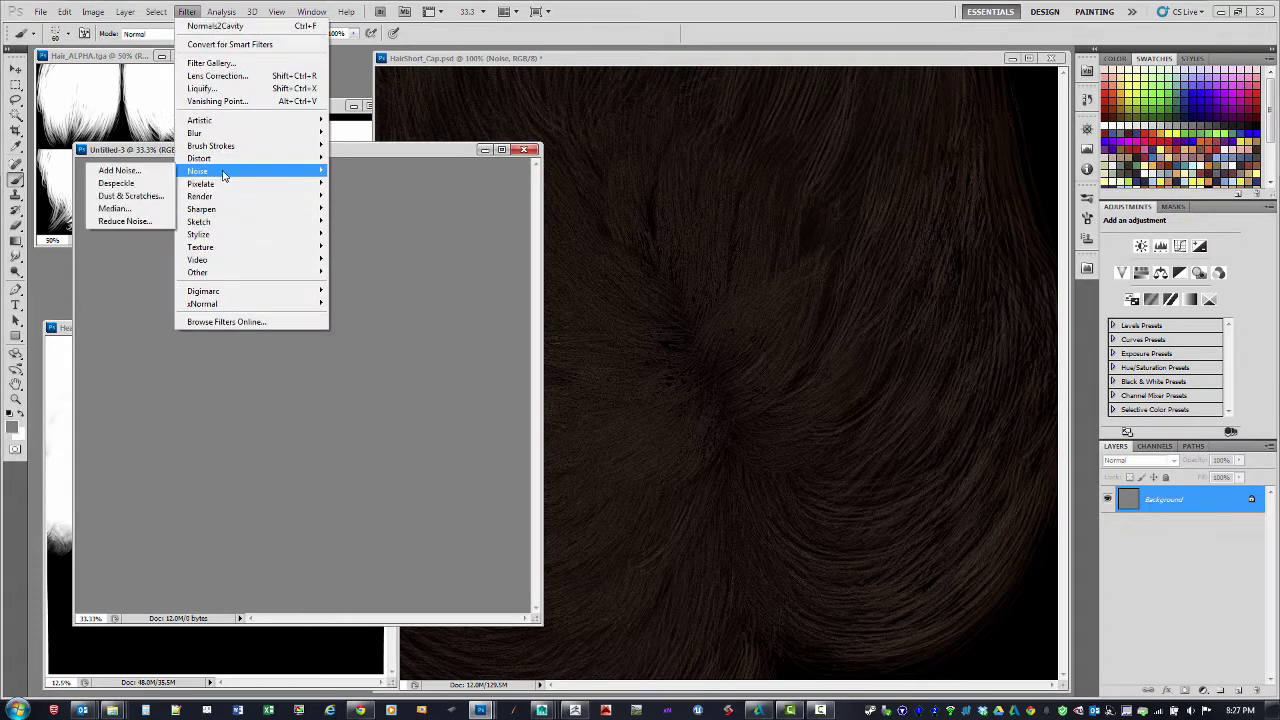
click(118, 171)
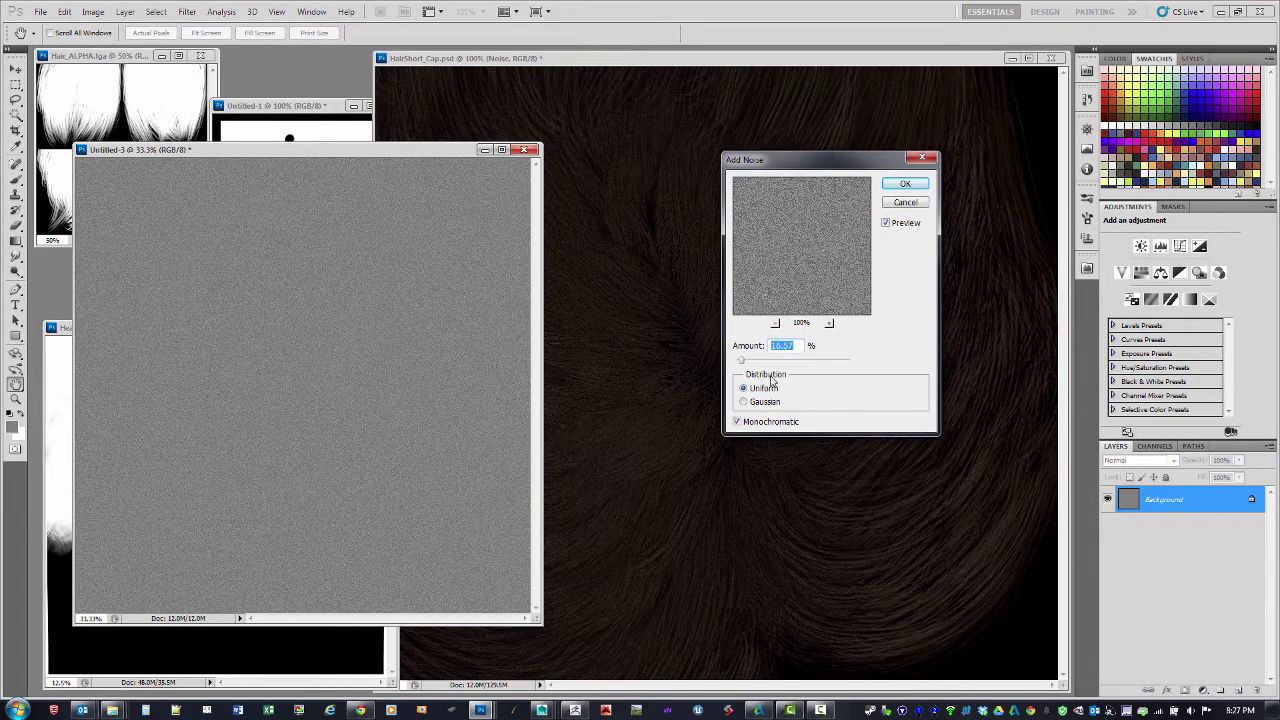
text(17)
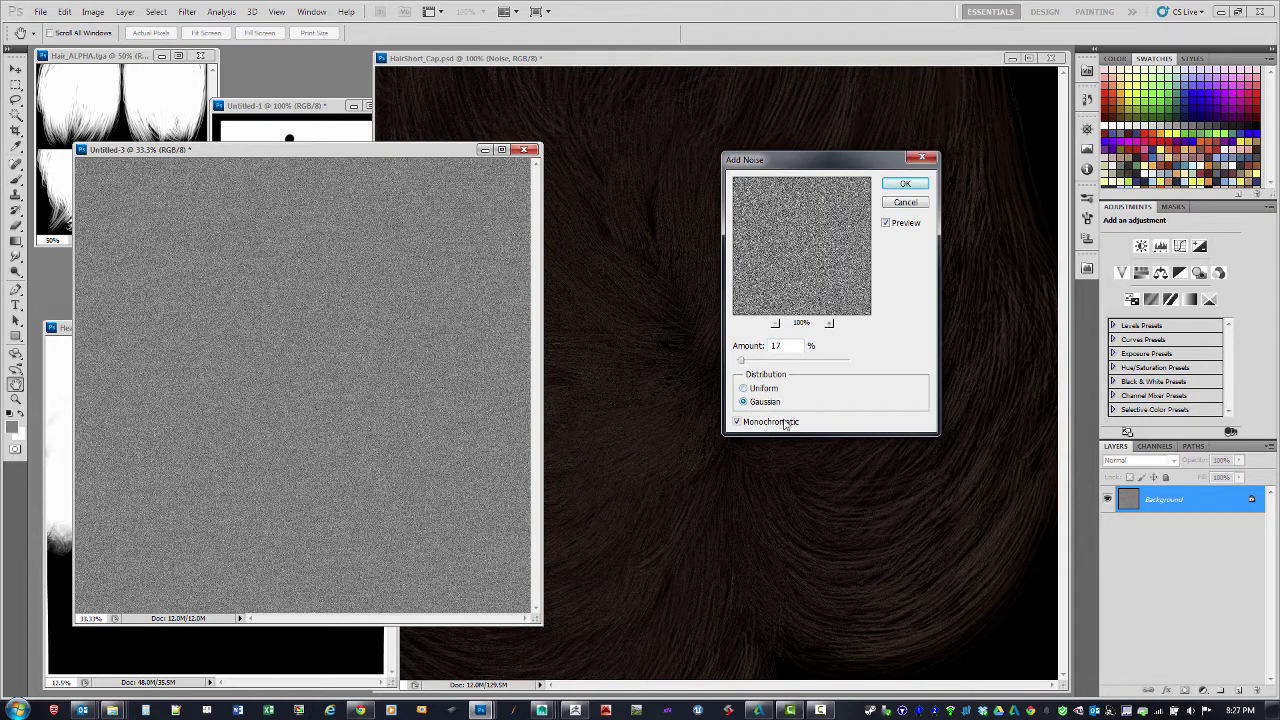
click(906, 186)
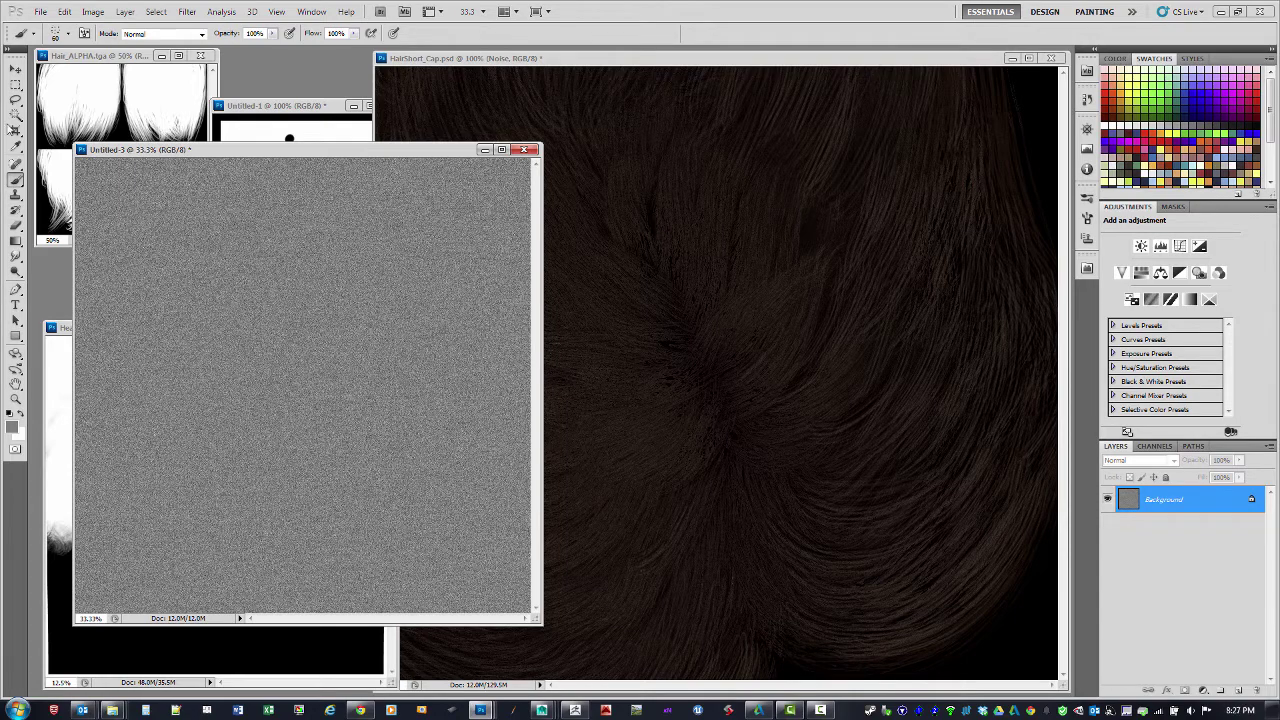
key(v)
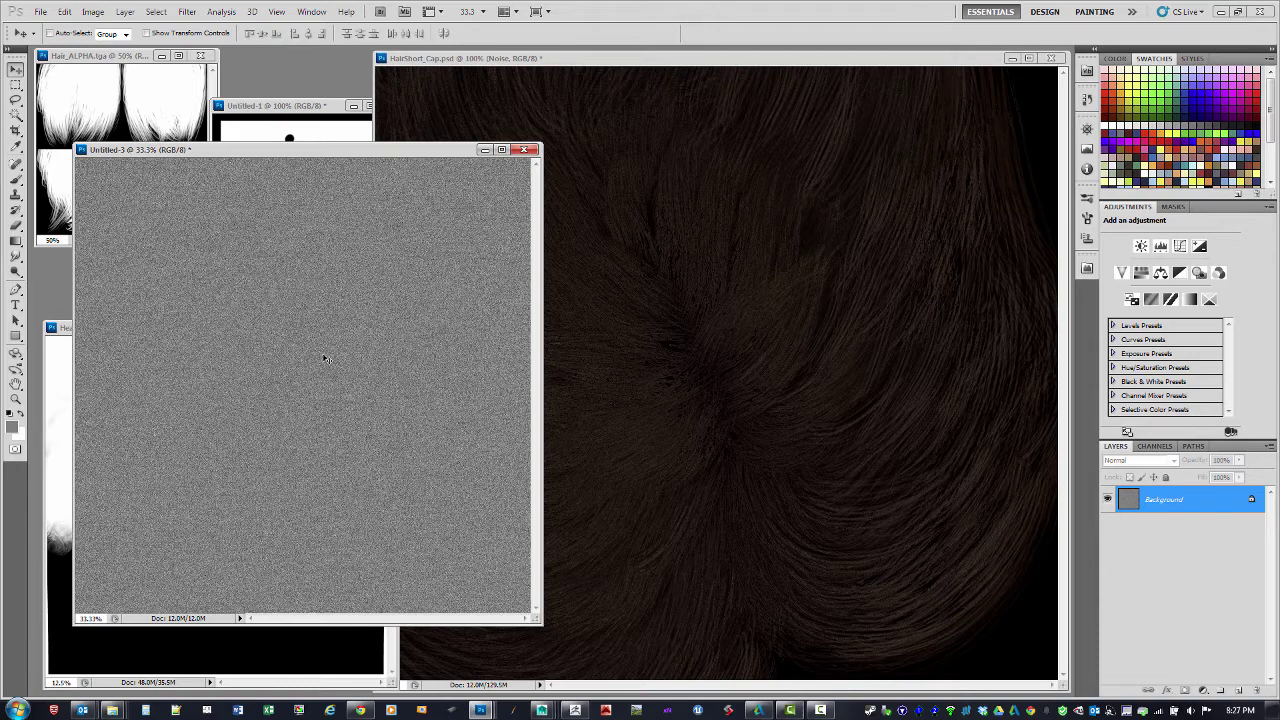
- Close the gray noise test document without saving it and return to HairShort_Cap.psd
click(522, 150)
click(641, 268)
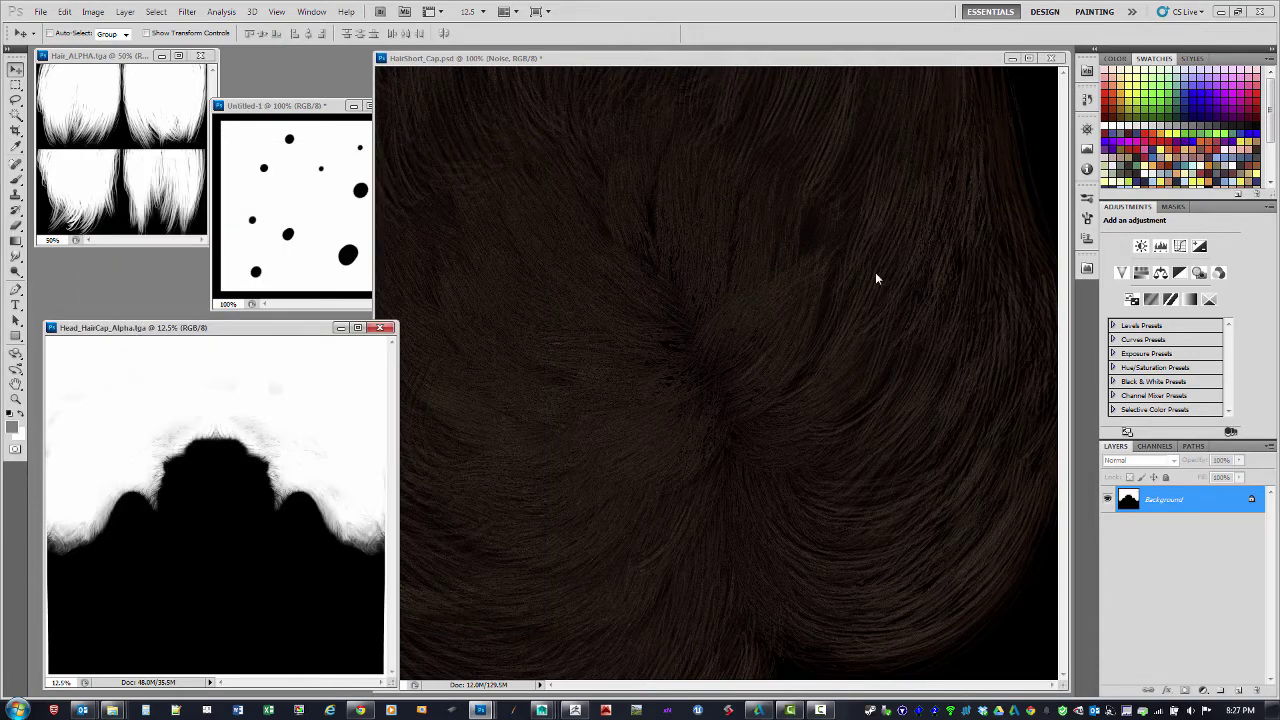
click(986, 85)
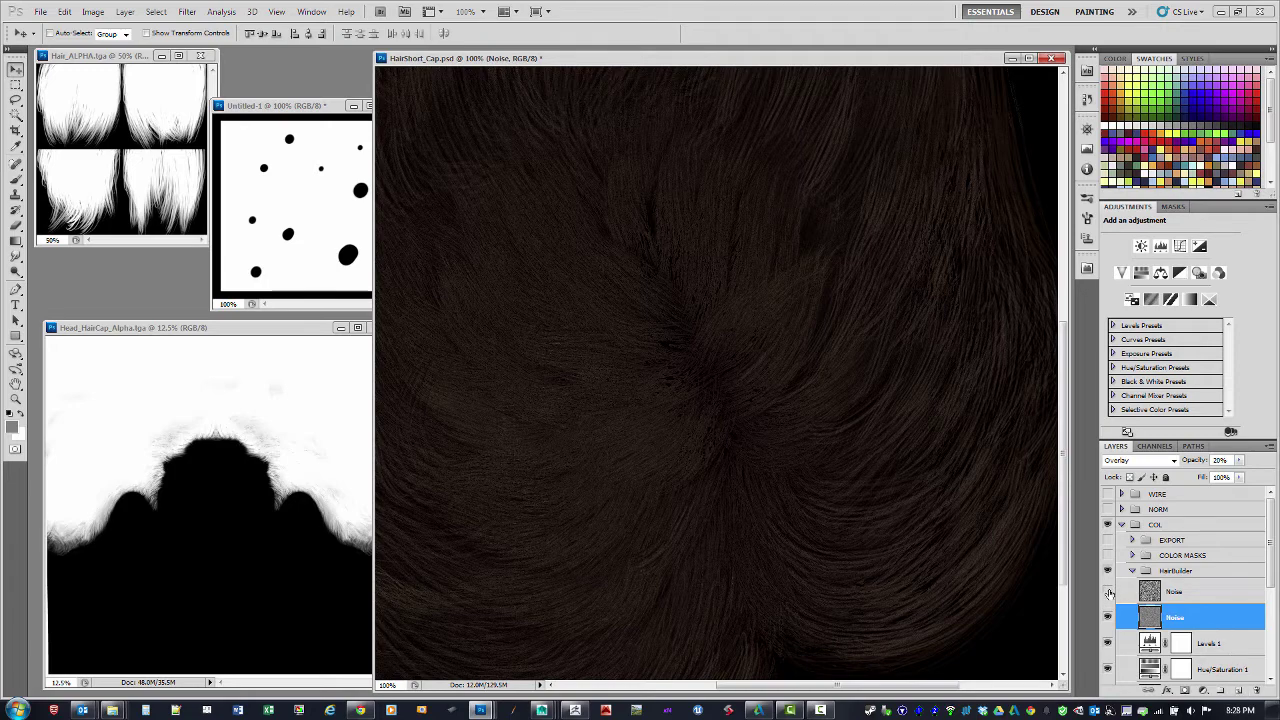
- Try the upper Noise layer at 100% opacity and try a Free Transform on it
click(1153, 592)
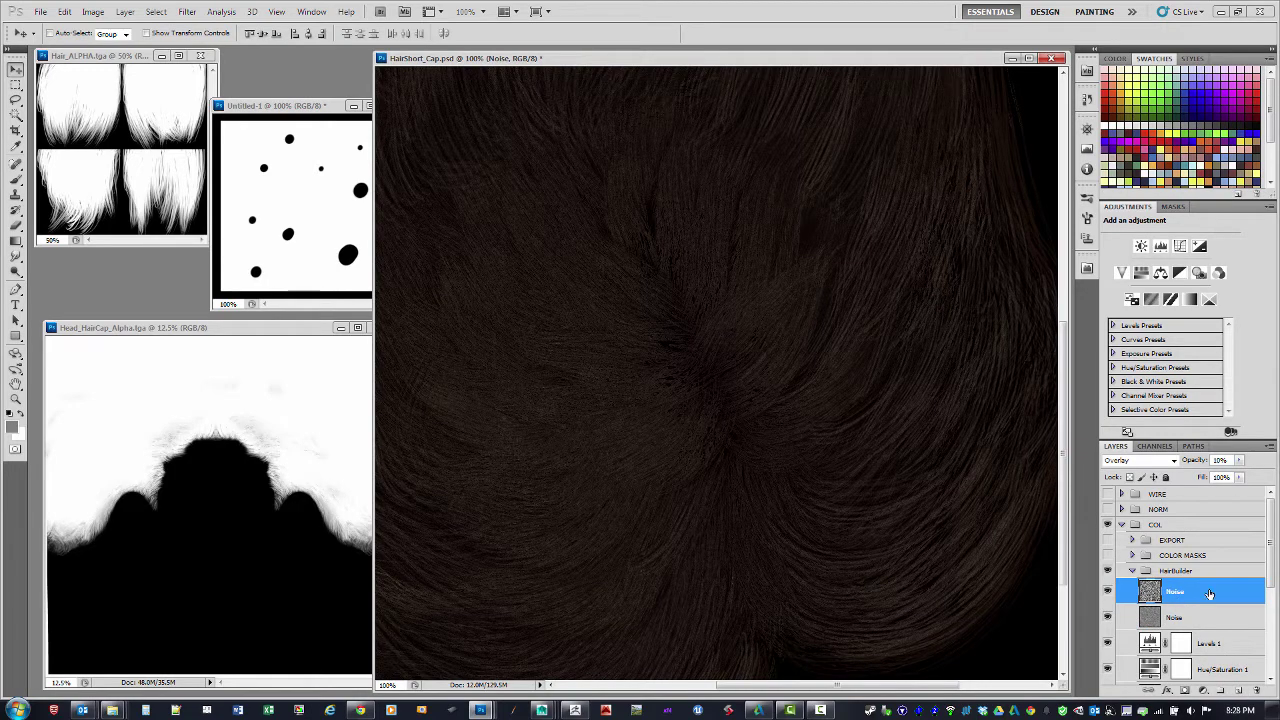
drag(1239, 460, 1274, 486)
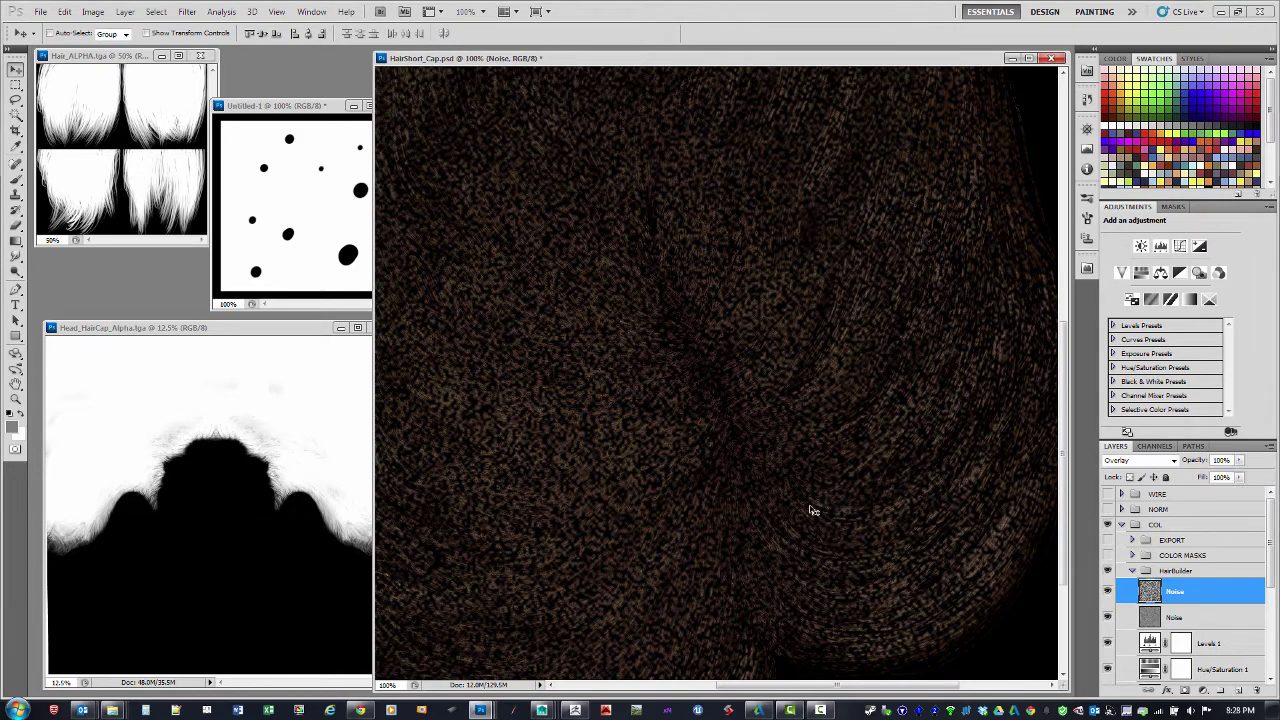
key(ctrl+t)
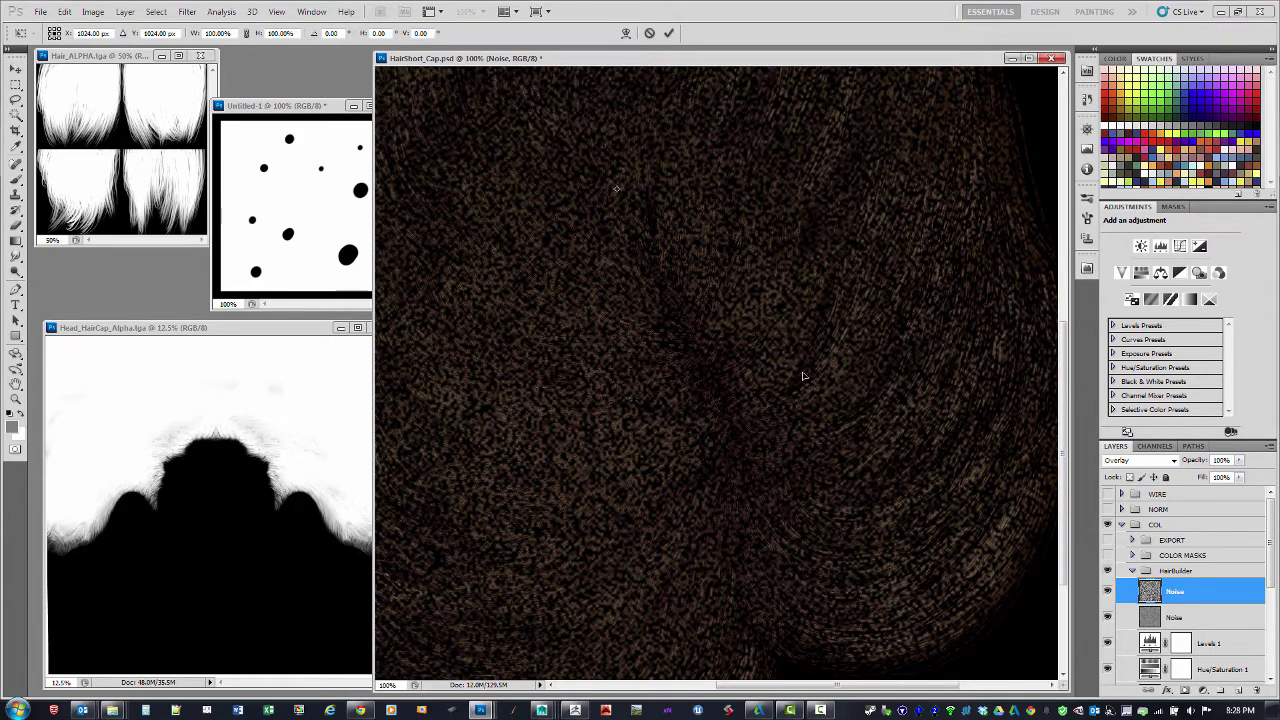
key(ctrl+minus)
key(ctrl+minus)
key(ctrl+minus)
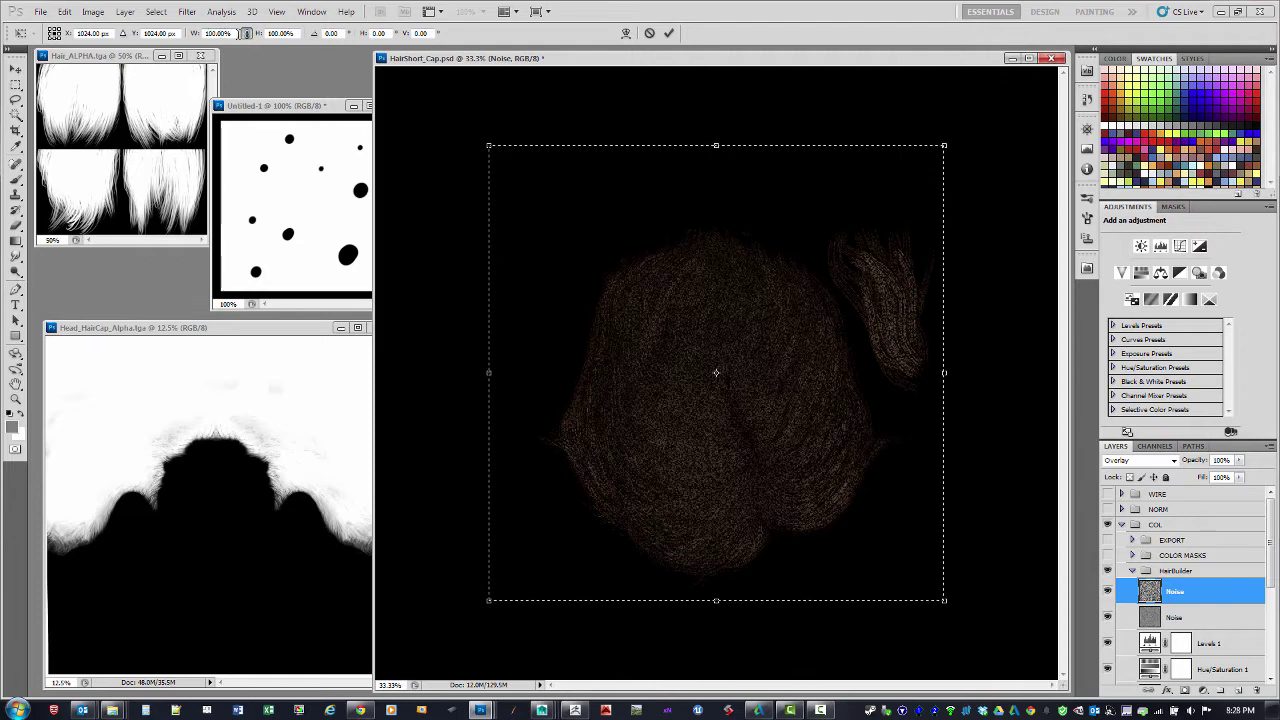
click(218, 33)
key(Return)
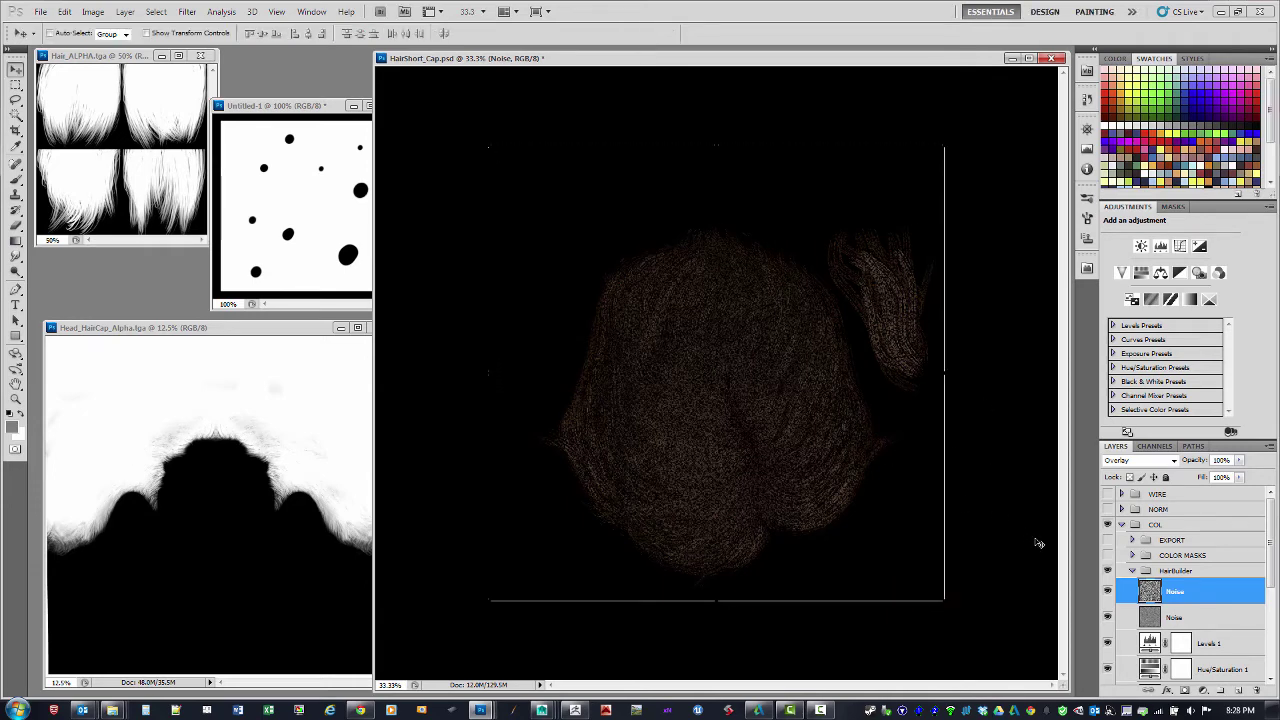
- Lower the upper Noise layer's opacity so its overlay noise is only faint on the hair
drag(1229, 462, 1192, 462)
key(ctrl+plus)
key(ctrl+plus)
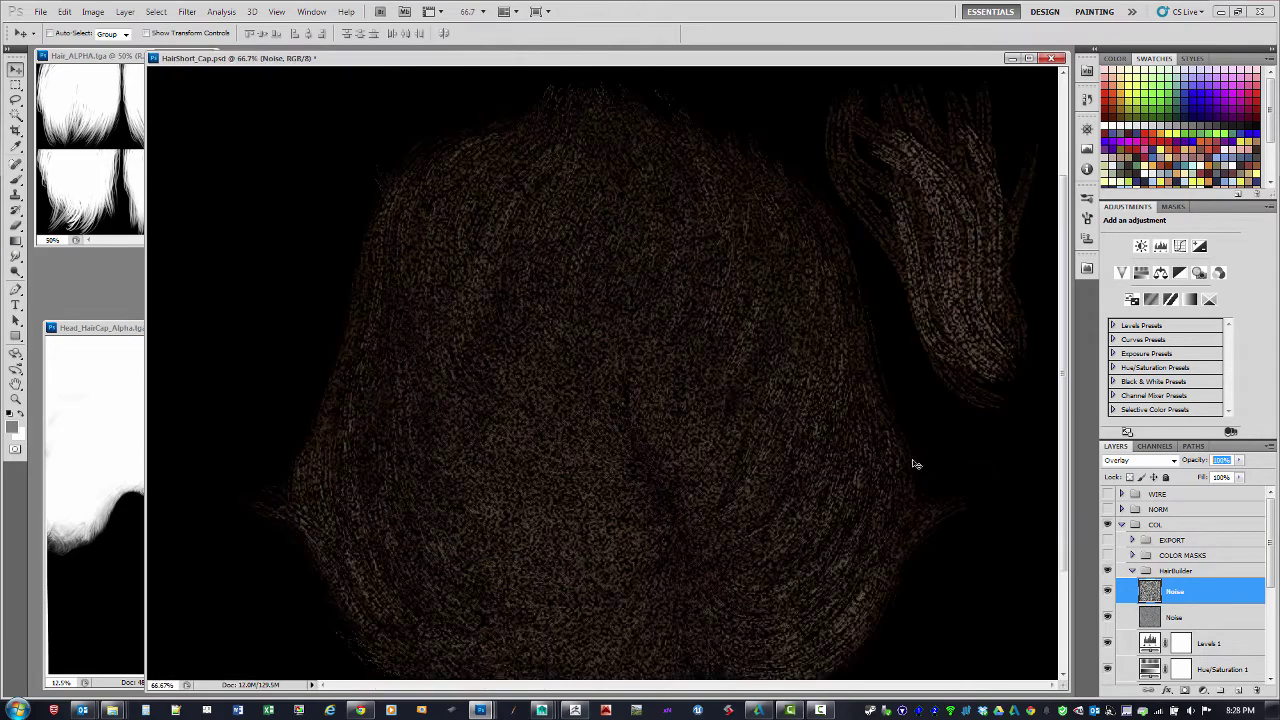
click(1239, 460)
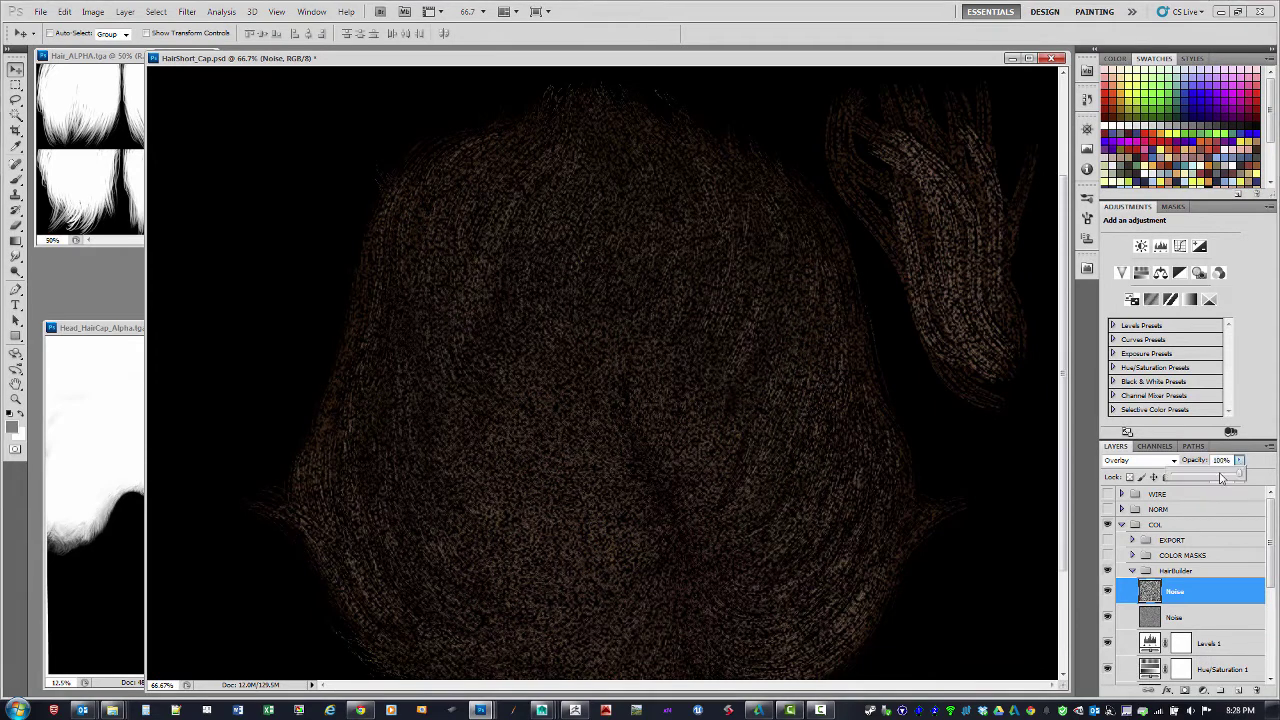
drag(1220, 478, 1178, 481)
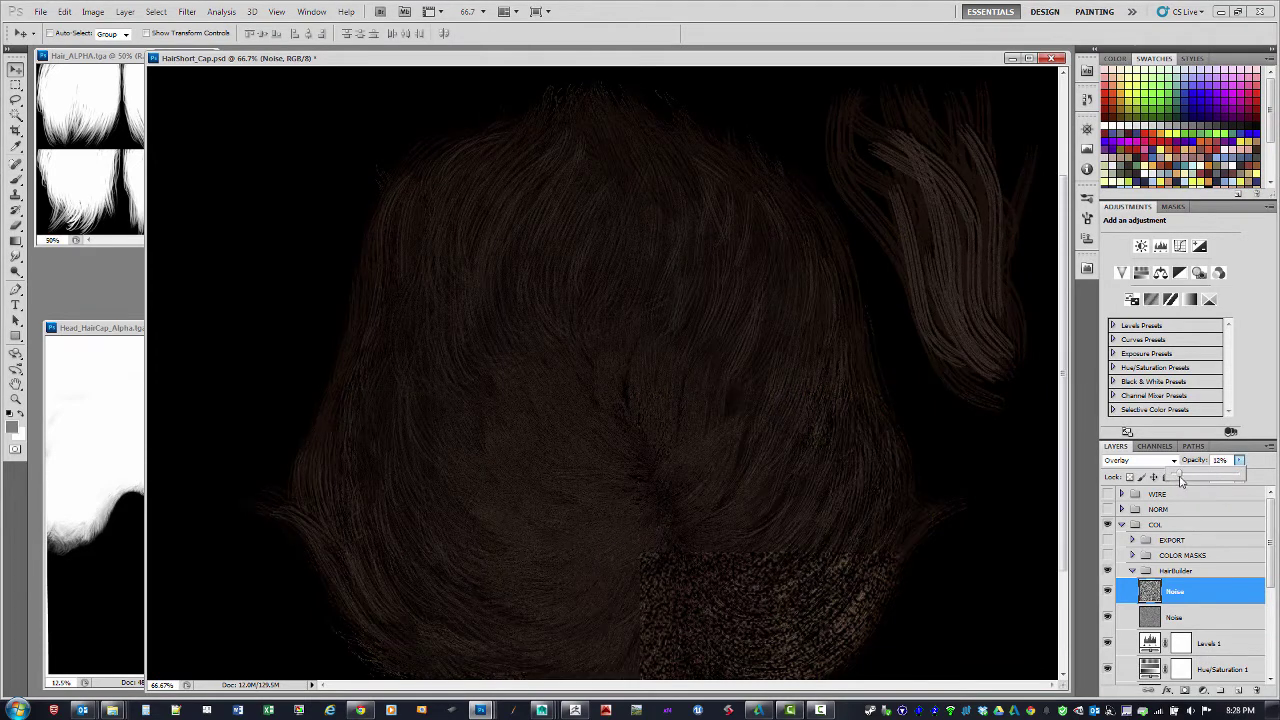
drag(1229, 461, 1183, 464)
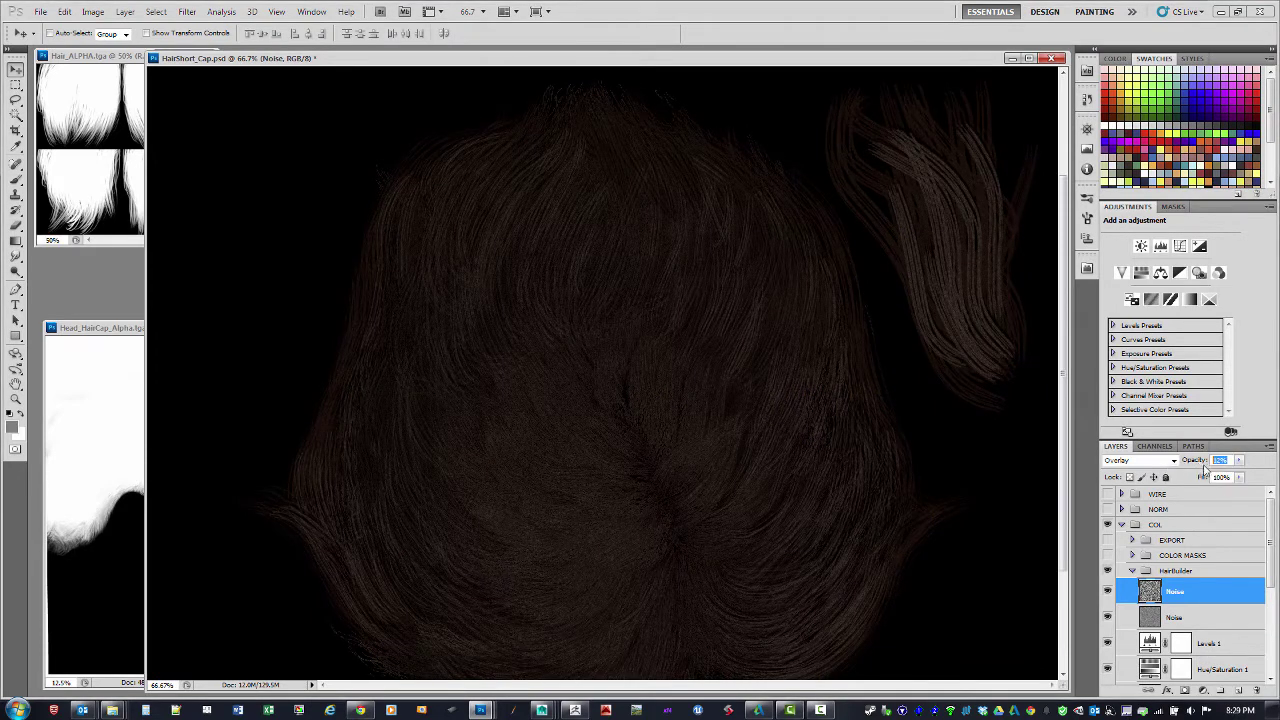
text(1)
- Collapse the HairBuilder group, hide it to view the ALPHA and SPEC groups, and show it again with ALPHA hidden
drag(1271, 551, 1271, 581)
click(1133, 517)
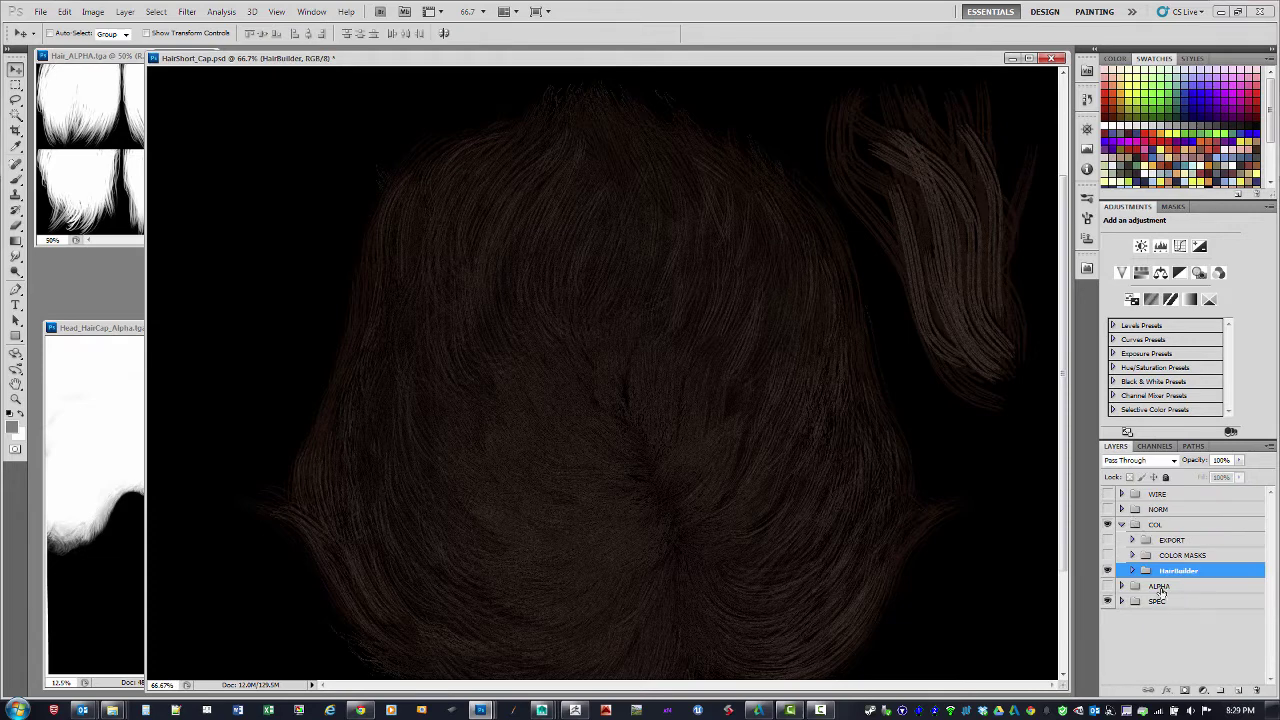
click(1133, 570)
click(1133, 570)
click(1108, 571)
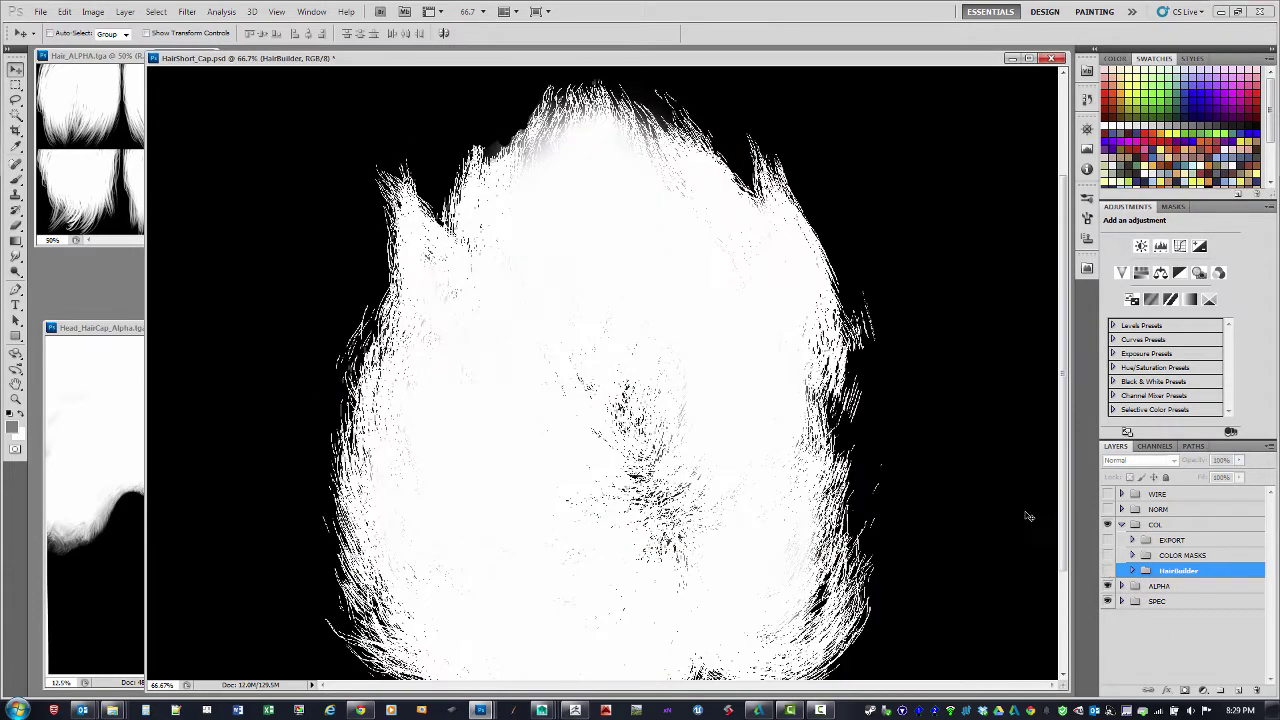
click(1108, 586)
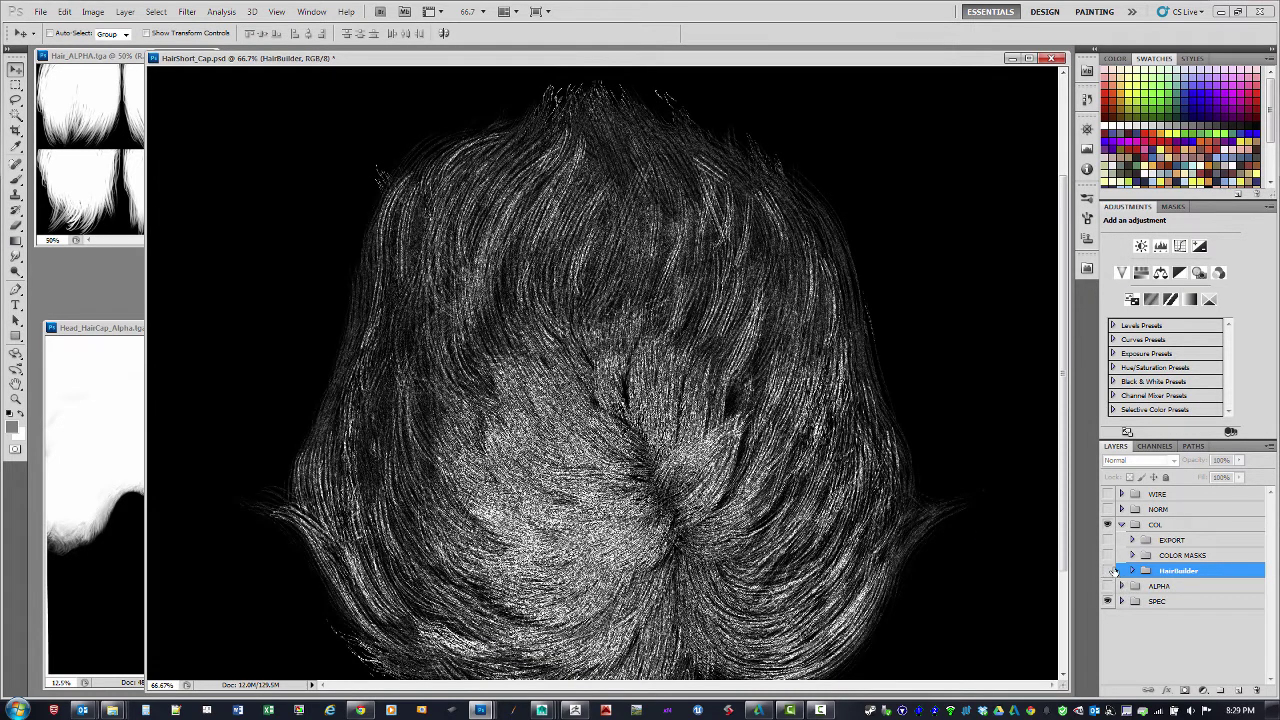
click(1108, 570)
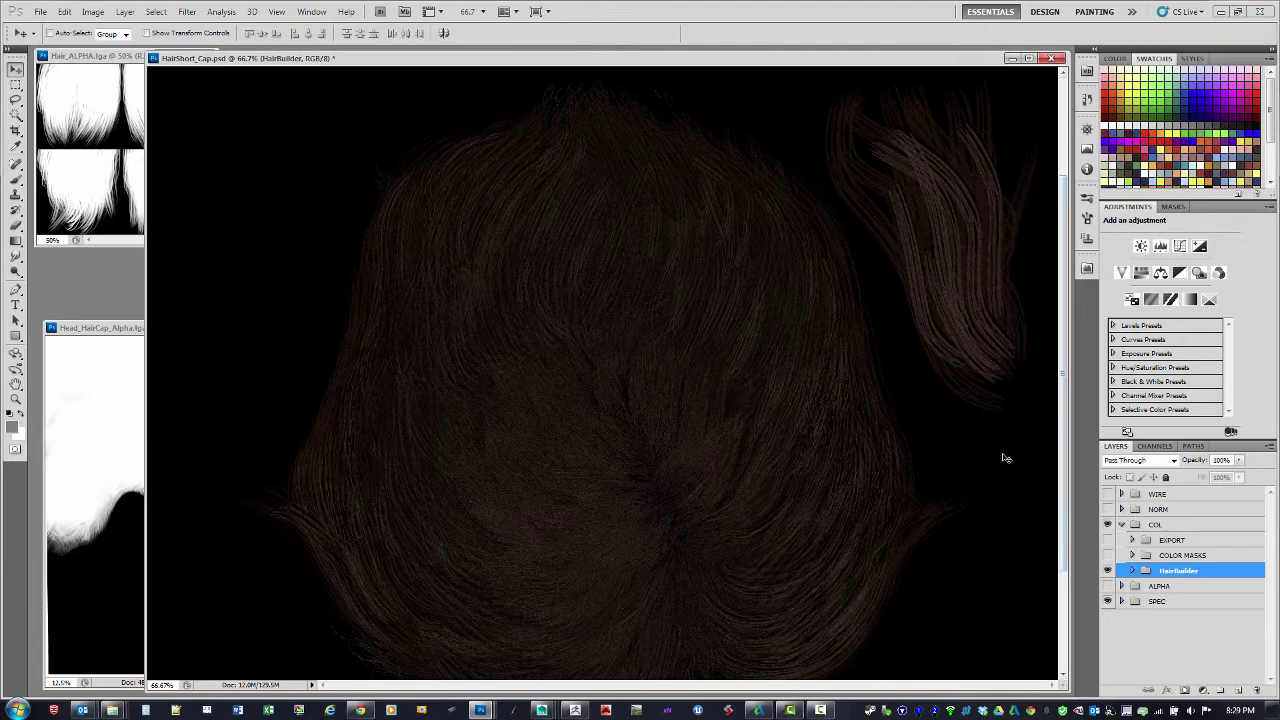
- View the Alpha 1 channel alone and over the RGB channels, and return to the RGB composite with Alpha 1 hidden
click(1156, 447)
click(1145, 565)
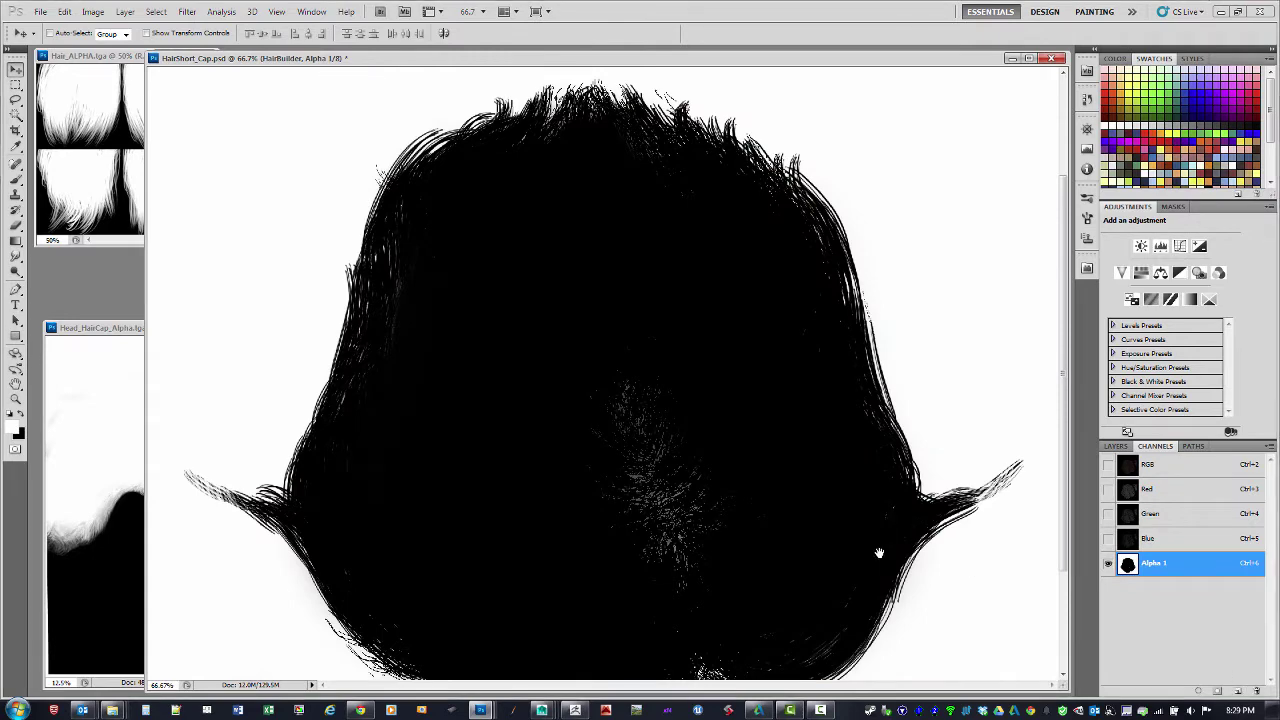
drag(878, 553, 893, 432)
key(ctrl+minus)
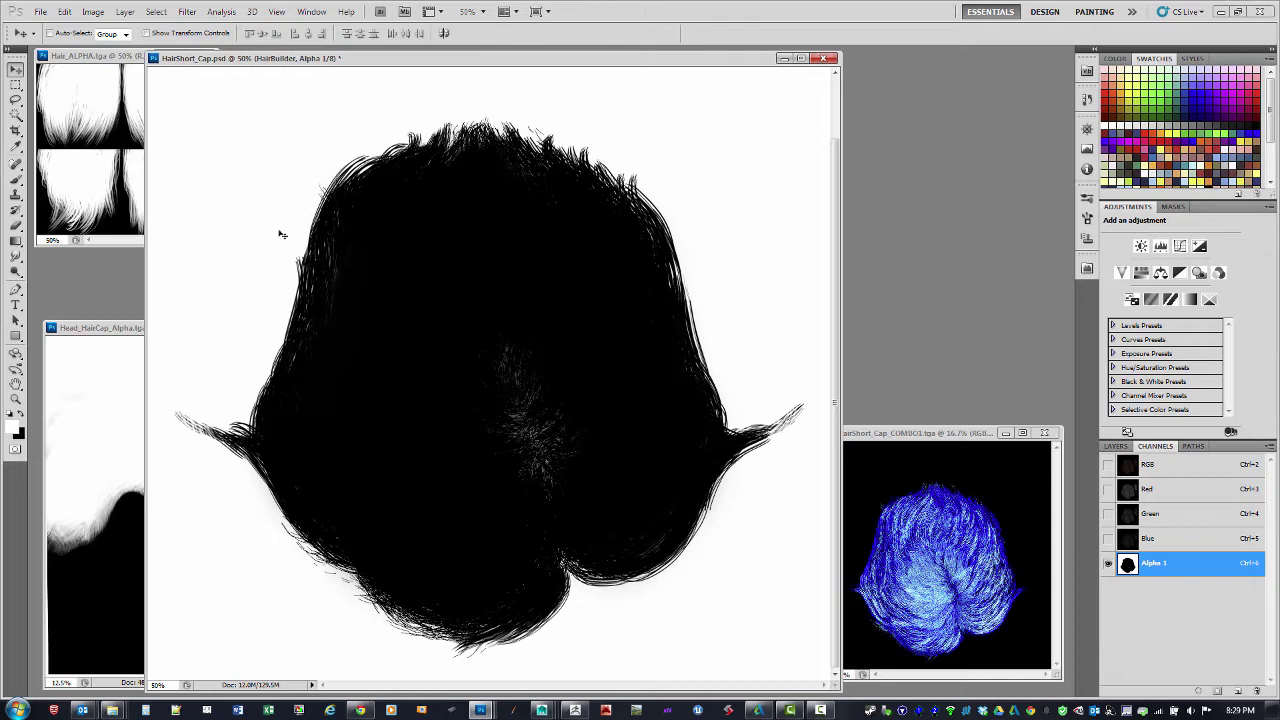
click(1108, 466)
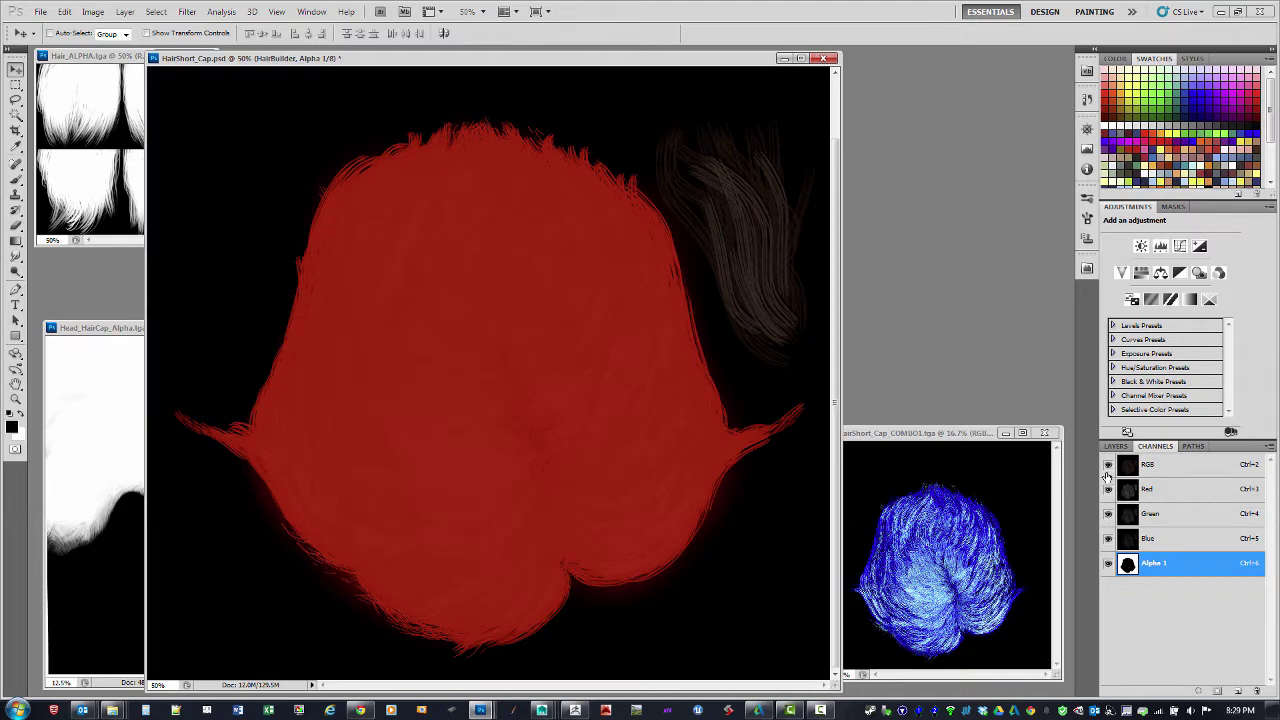
click(1156, 470)
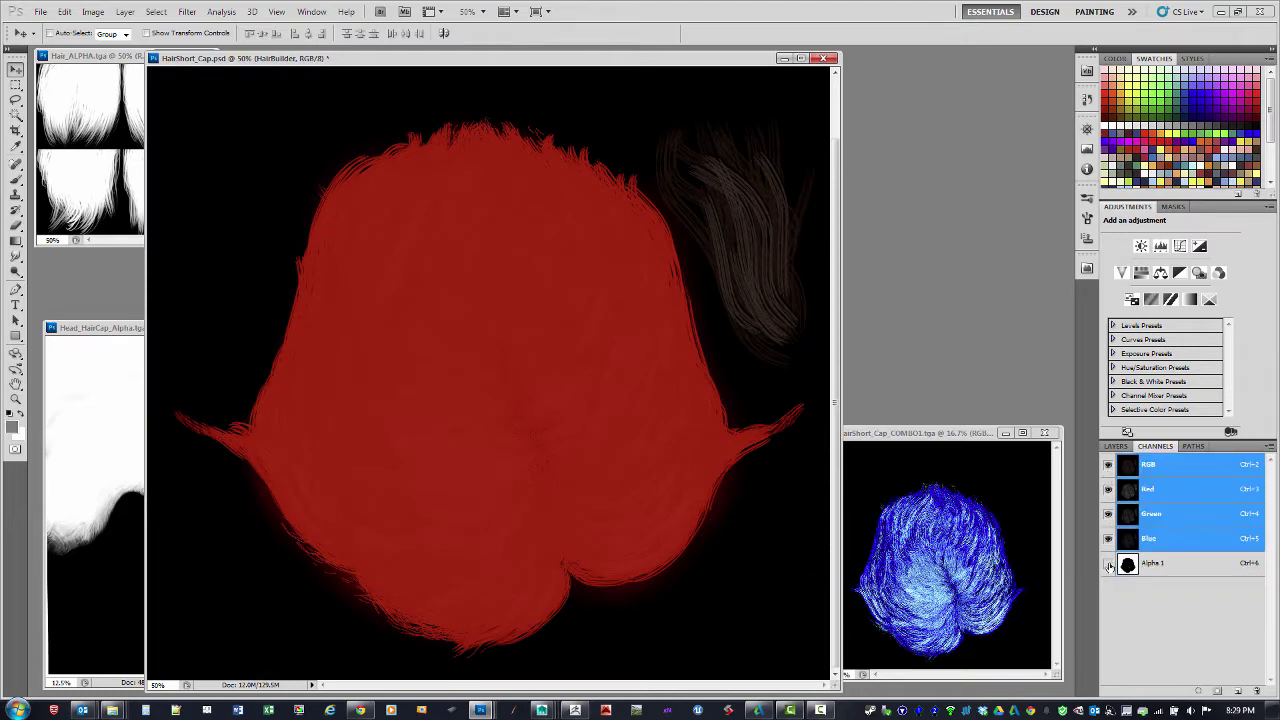
click(1108, 564)
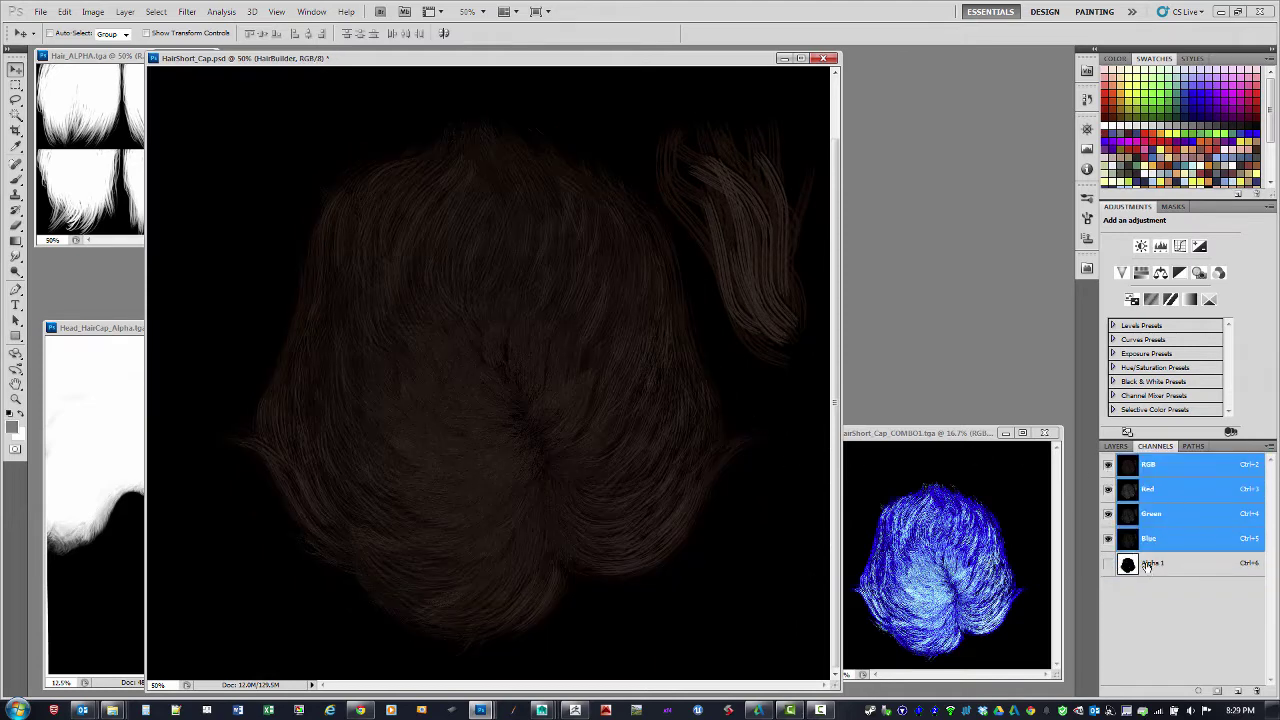
- Collapse and hide the COL group, and preview the NORM group before hiding it to leave only SPEC shown
click(1116, 446)
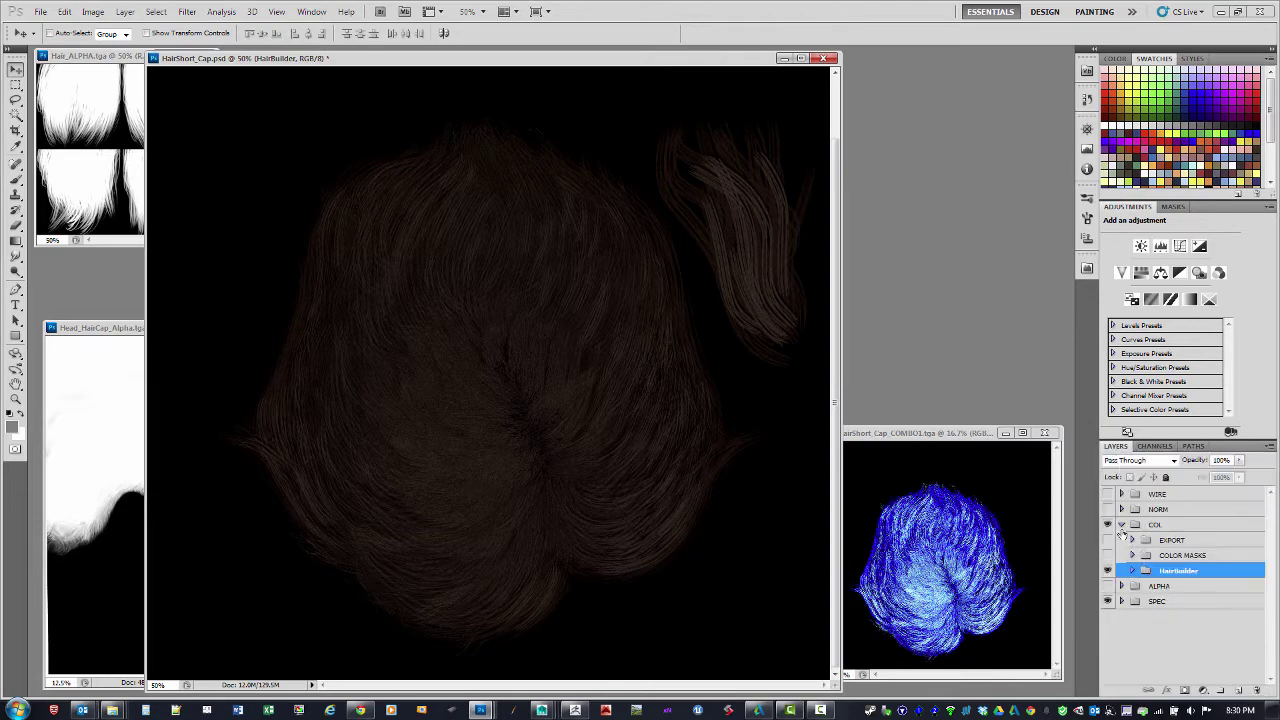
click(1122, 525)
click(1107, 524)
click(1107, 509)
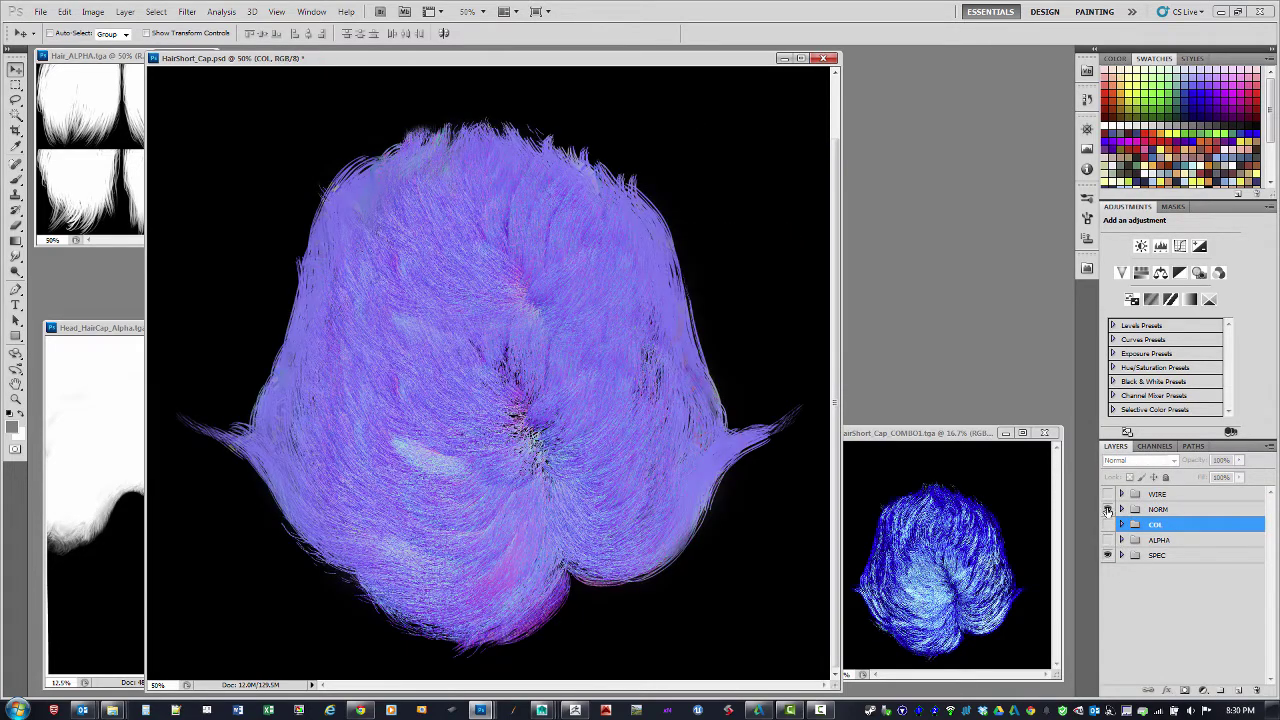
click(1107, 509)
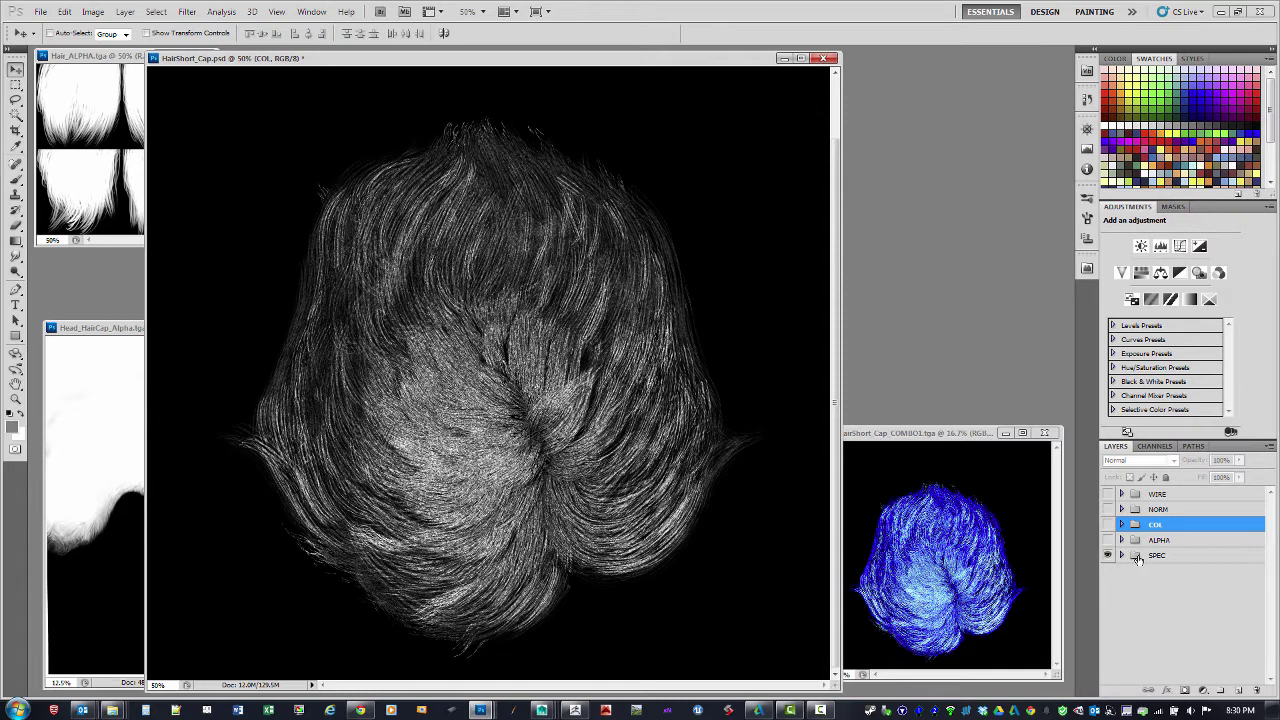
- Try a Hue/Saturation adjustment with saturation fully lowered above Layer 4 in the SPEC group, and delete the adjustment layer
click(1152, 557)
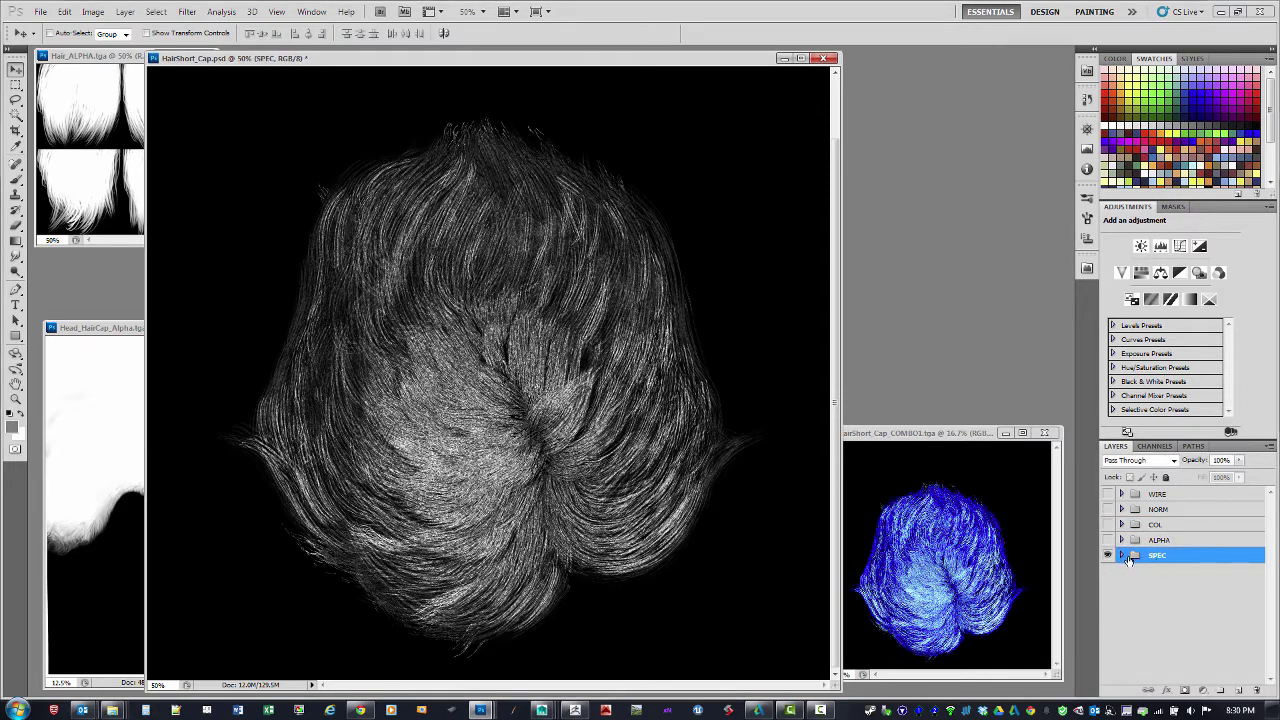
click(1122, 556)
click(1164, 585)
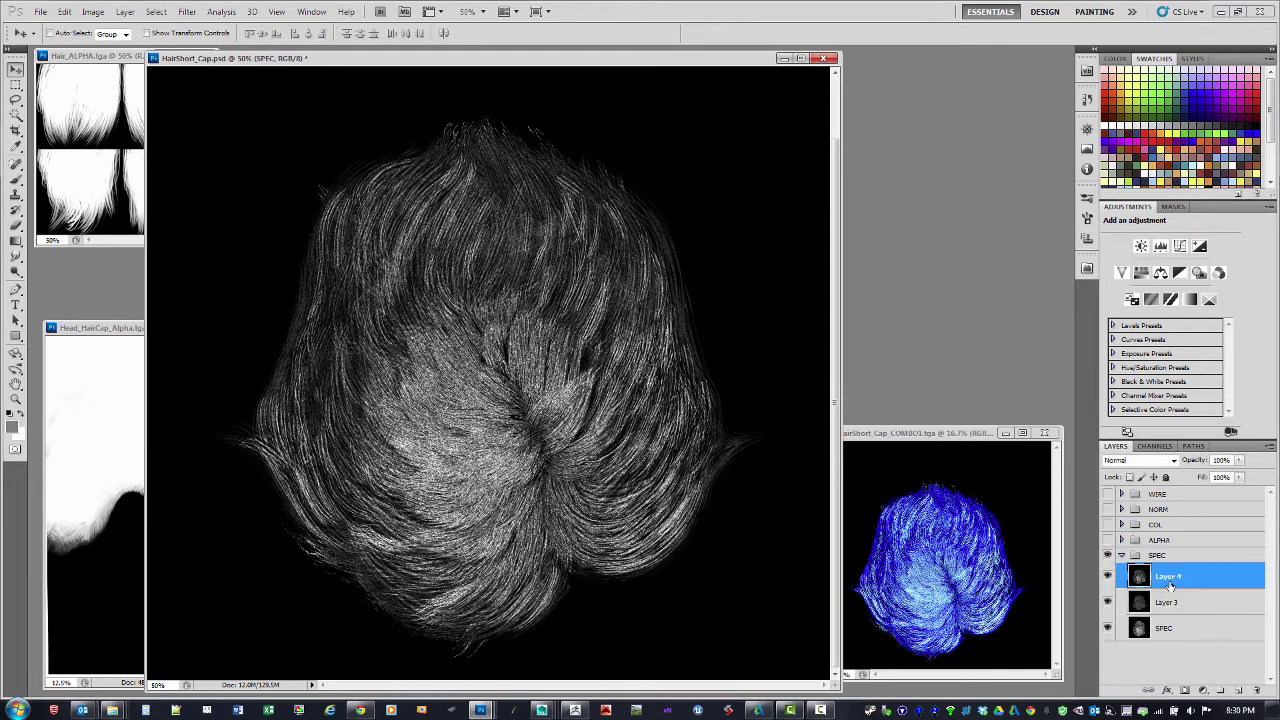
click(1205, 692)
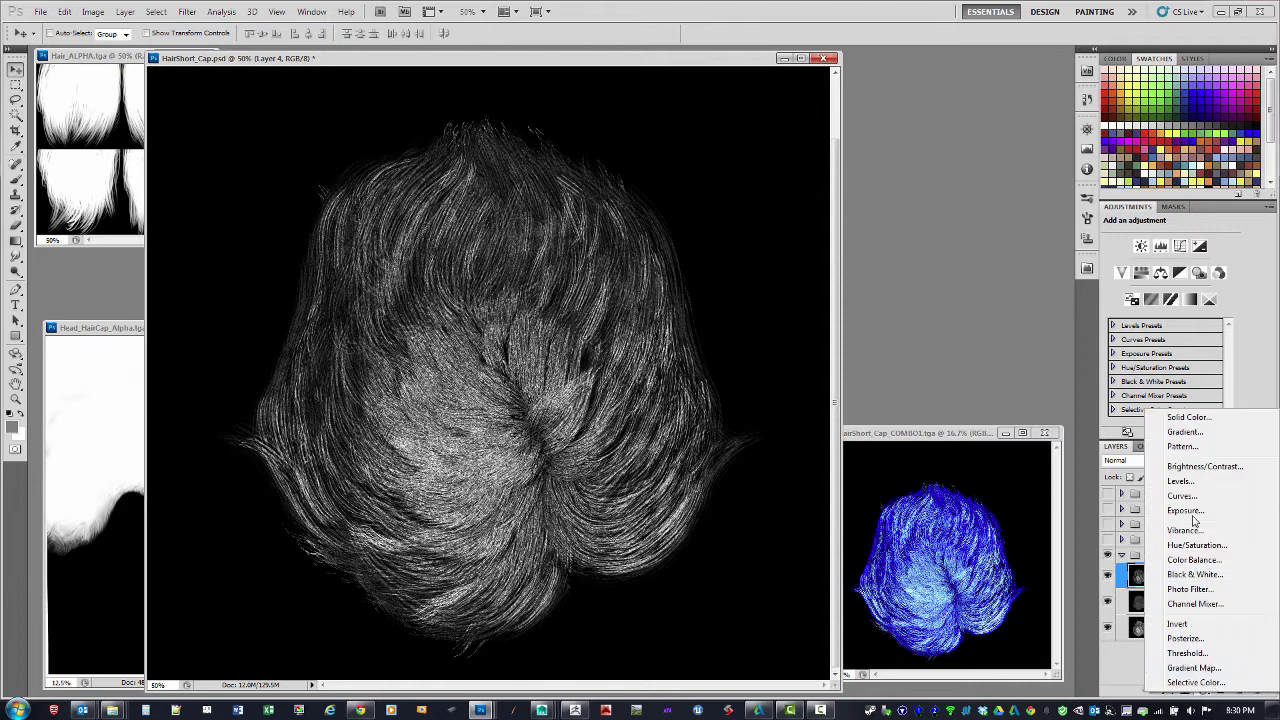
click(1204, 545)
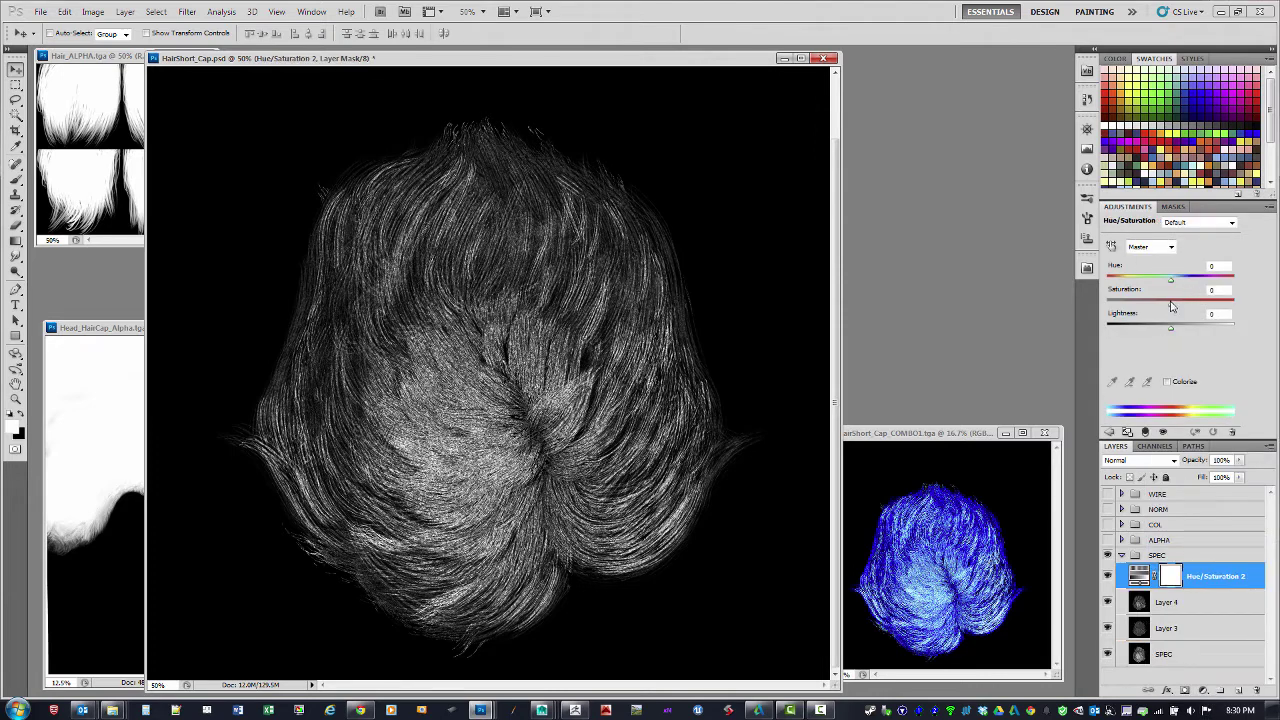
drag(1170, 303, 1077, 308)
drag(1141, 573, 1256, 690)
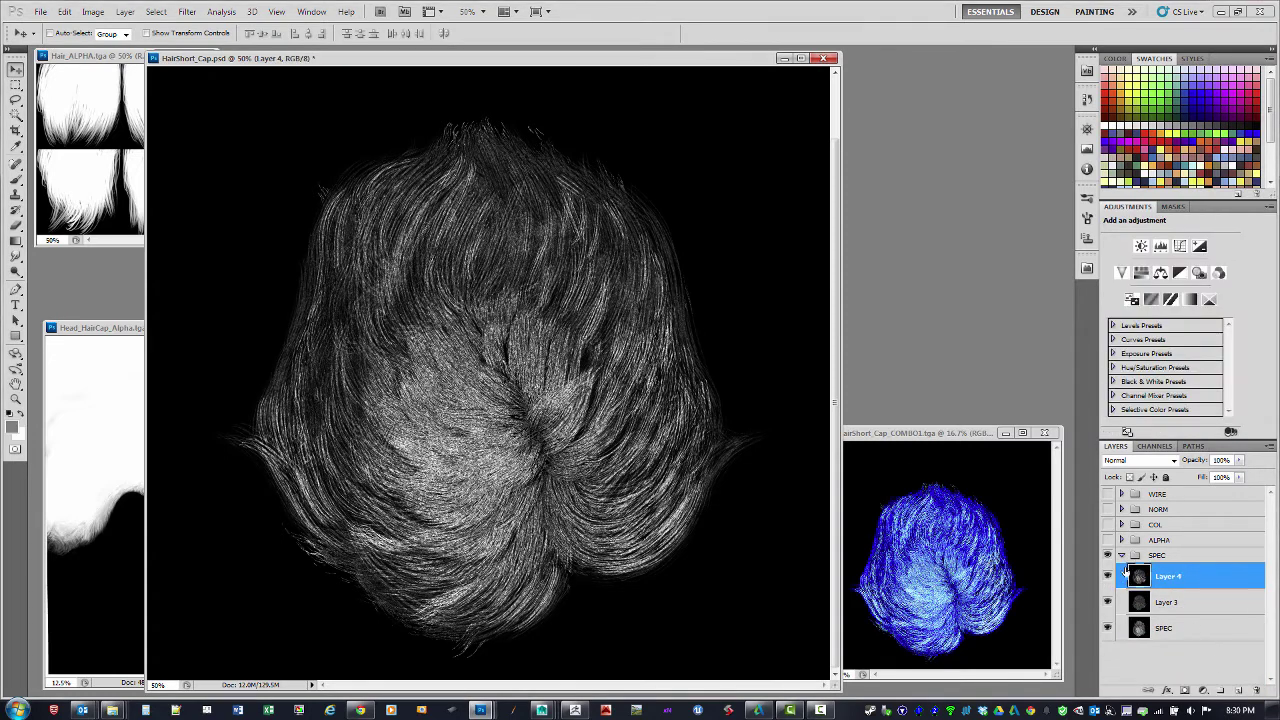
click(91, 12)
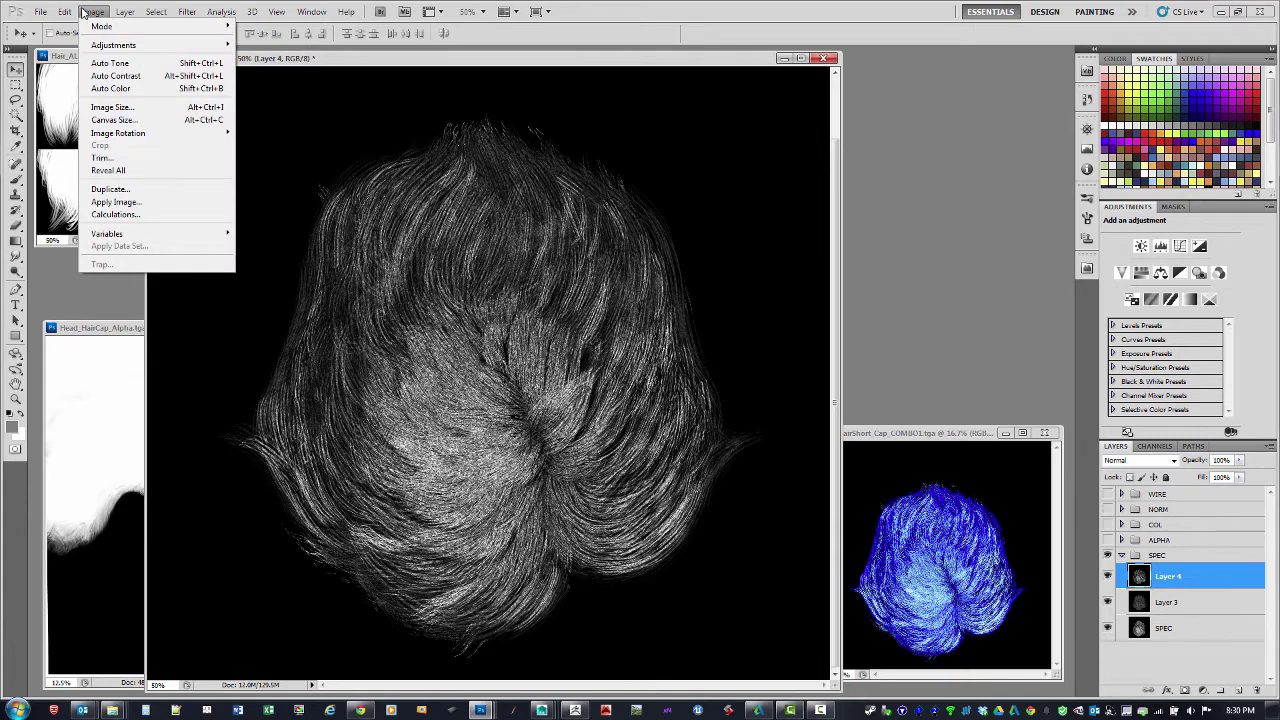
mouse_move(135, 46)
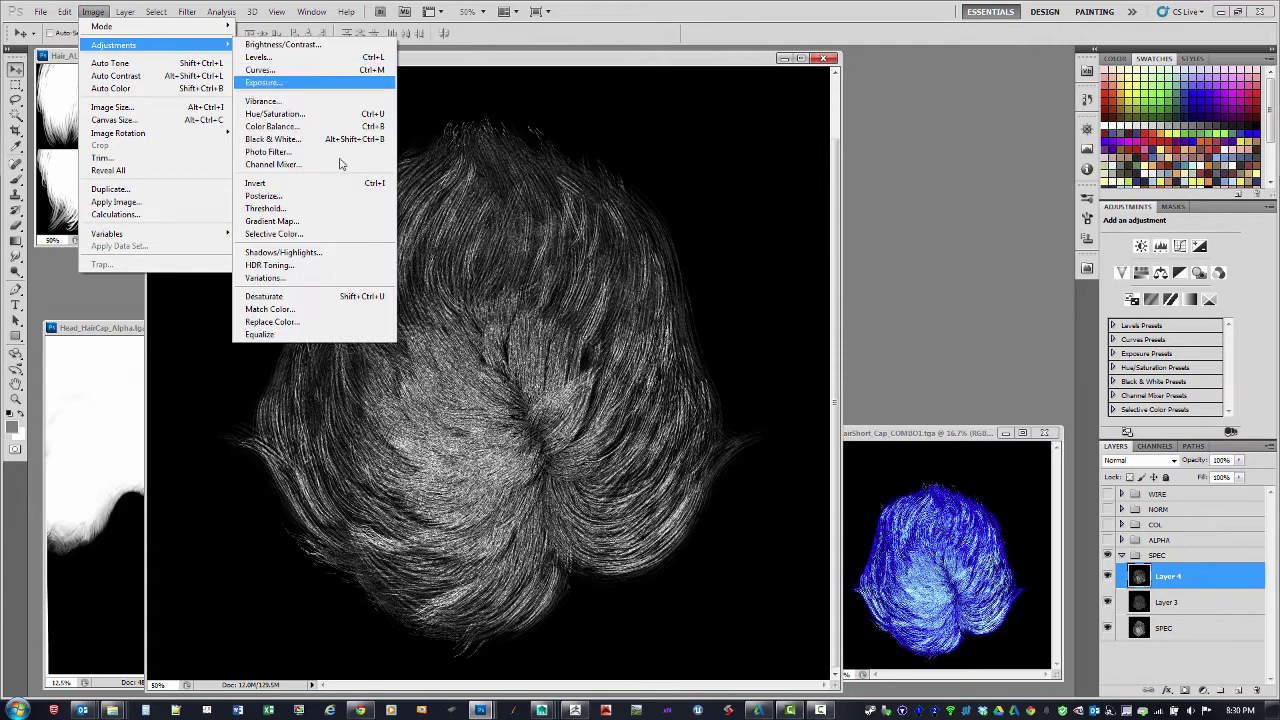
click(765, 70)
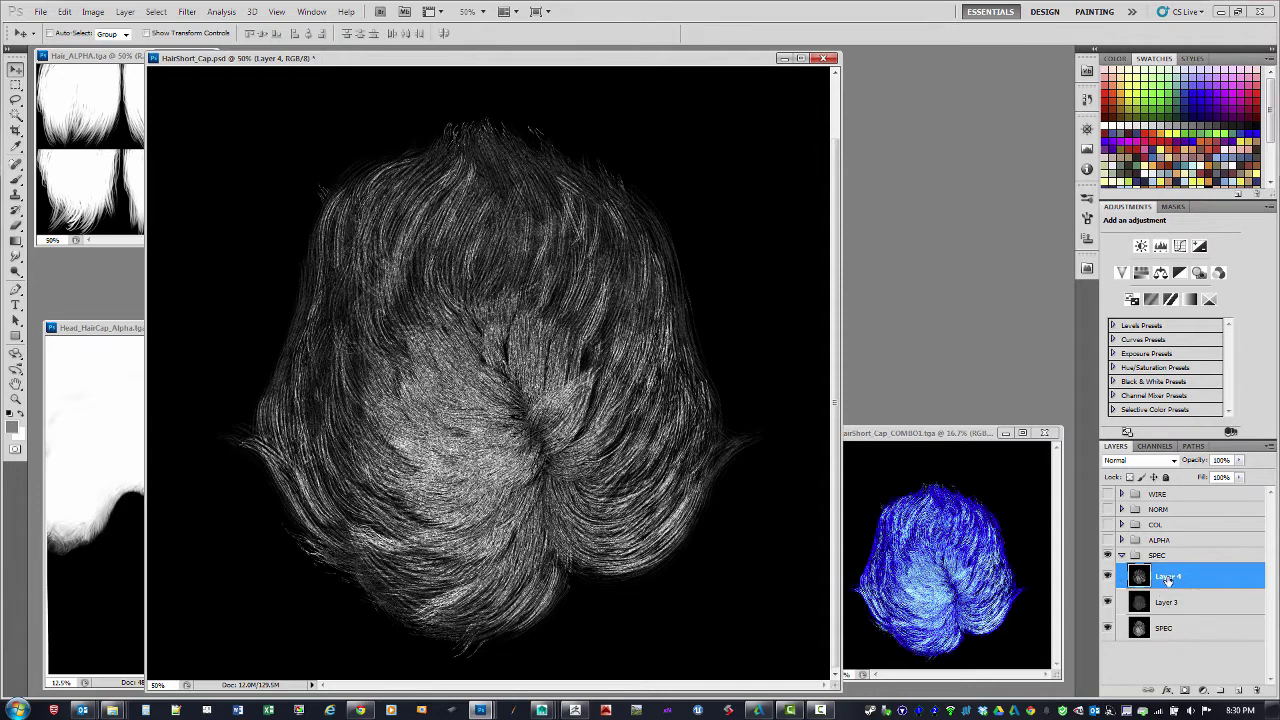
- Compare the SPEC group's specular layers by toggling the visibility of Layer 4 and Layer 3, restore both, and collapse the group
click(1127, 556)
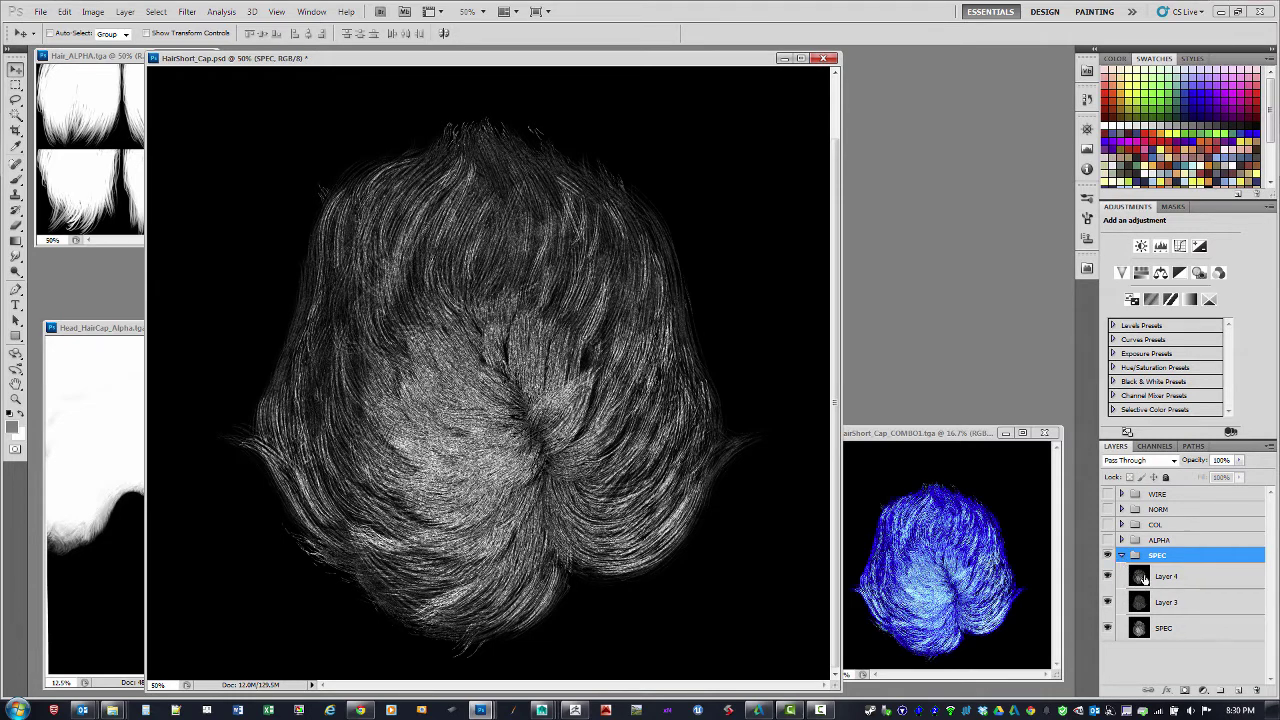
click(1126, 558)
click(1128, 558)
click(1150, 579)
click(1107, 578)
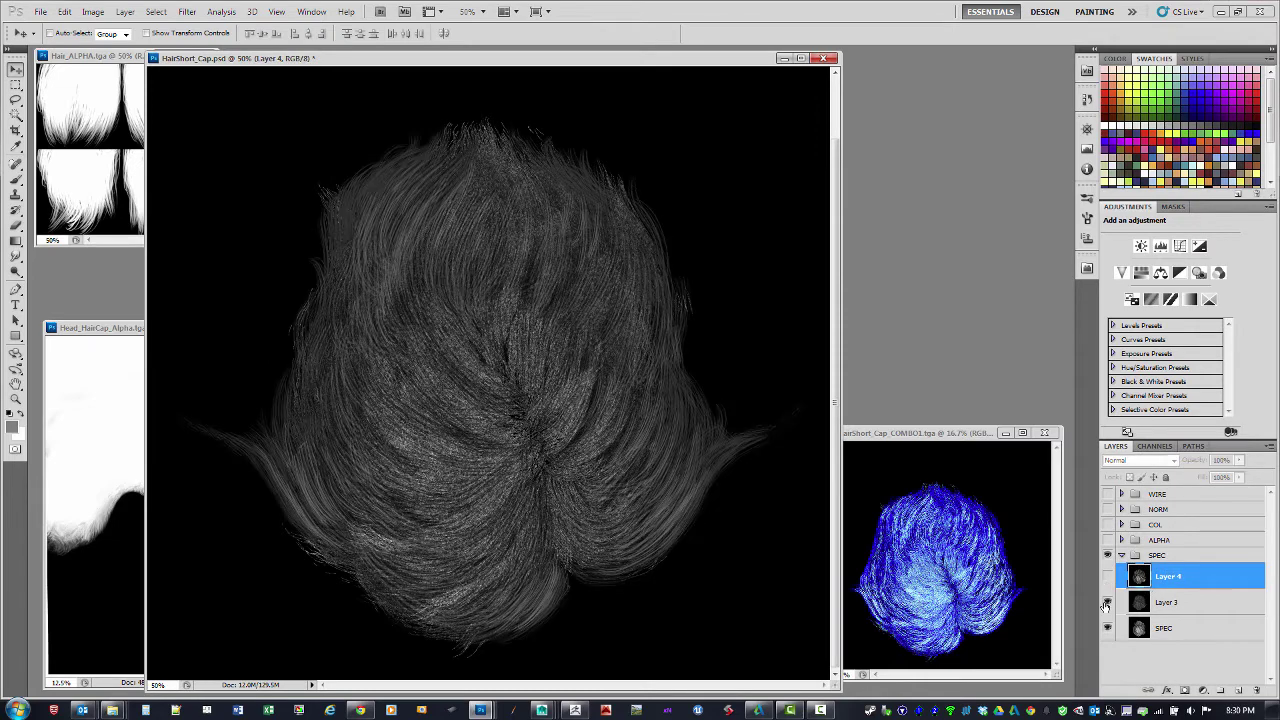
click(1107, 601)
click(1107, 578)
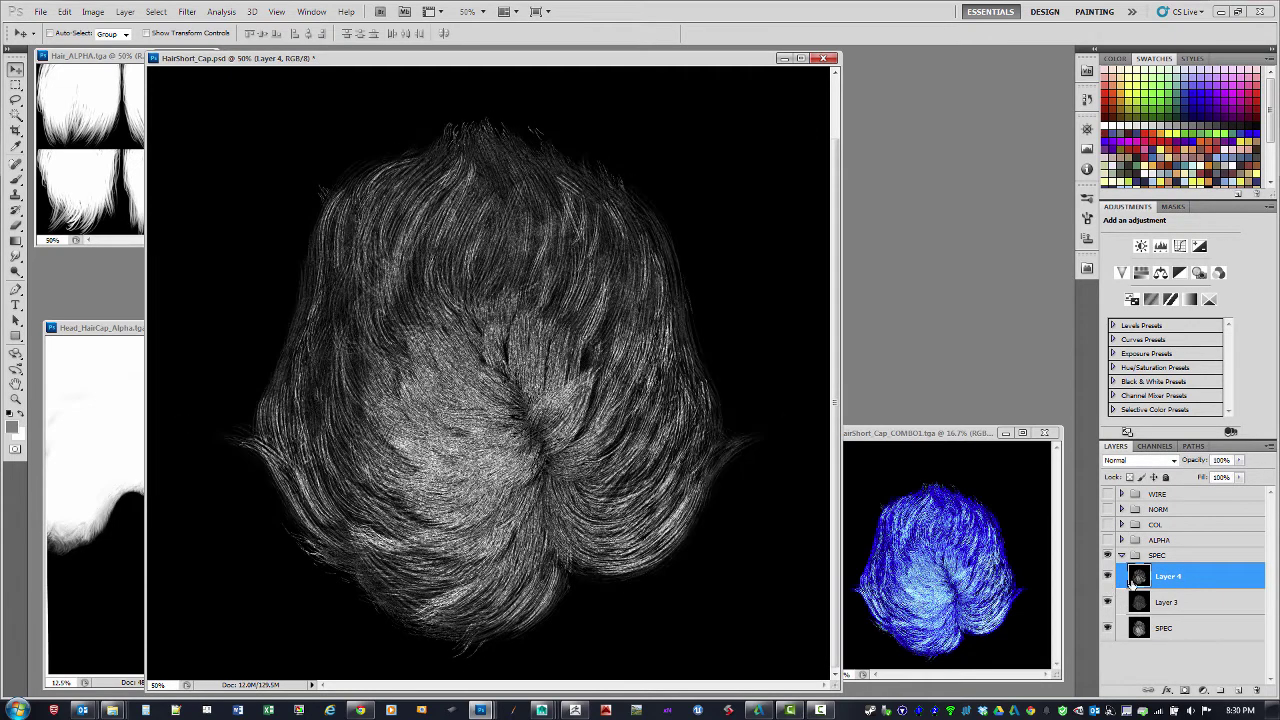
click(1121, 556)
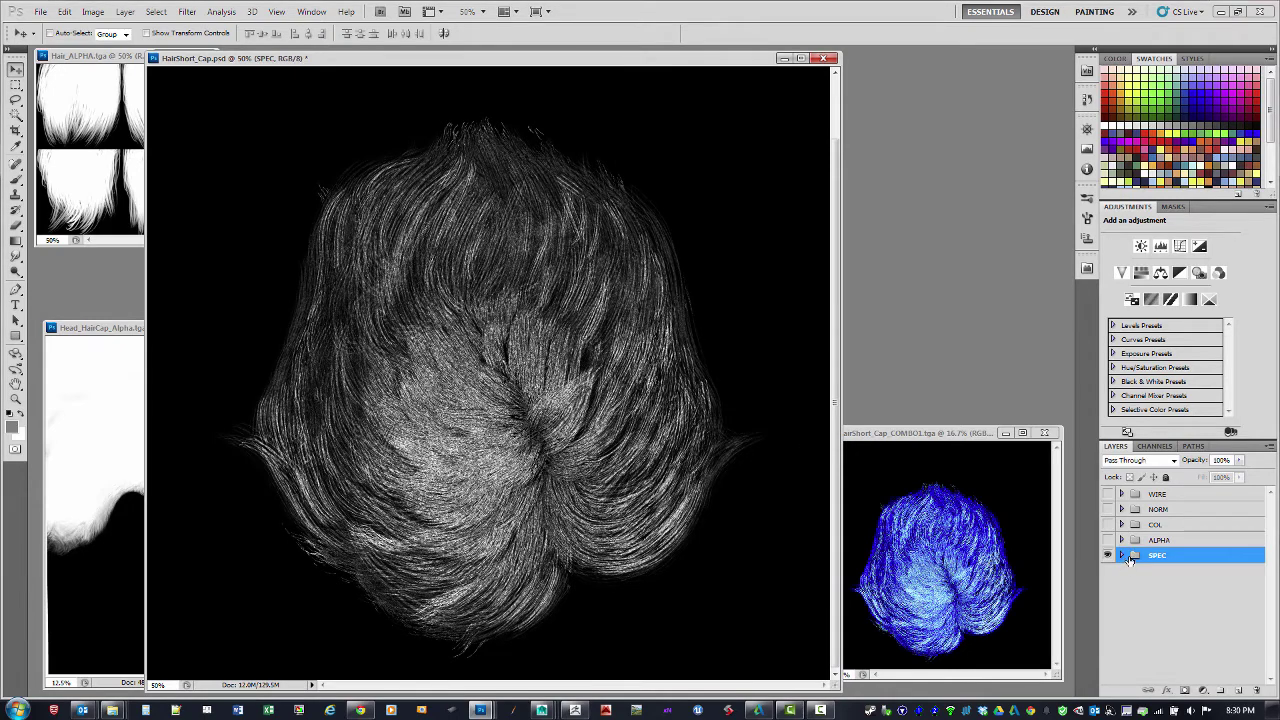
- Reduce the HairShort_Cap.psd view to 33.3% and reposition its window to uncover the other open images
key(ctrl+minus)
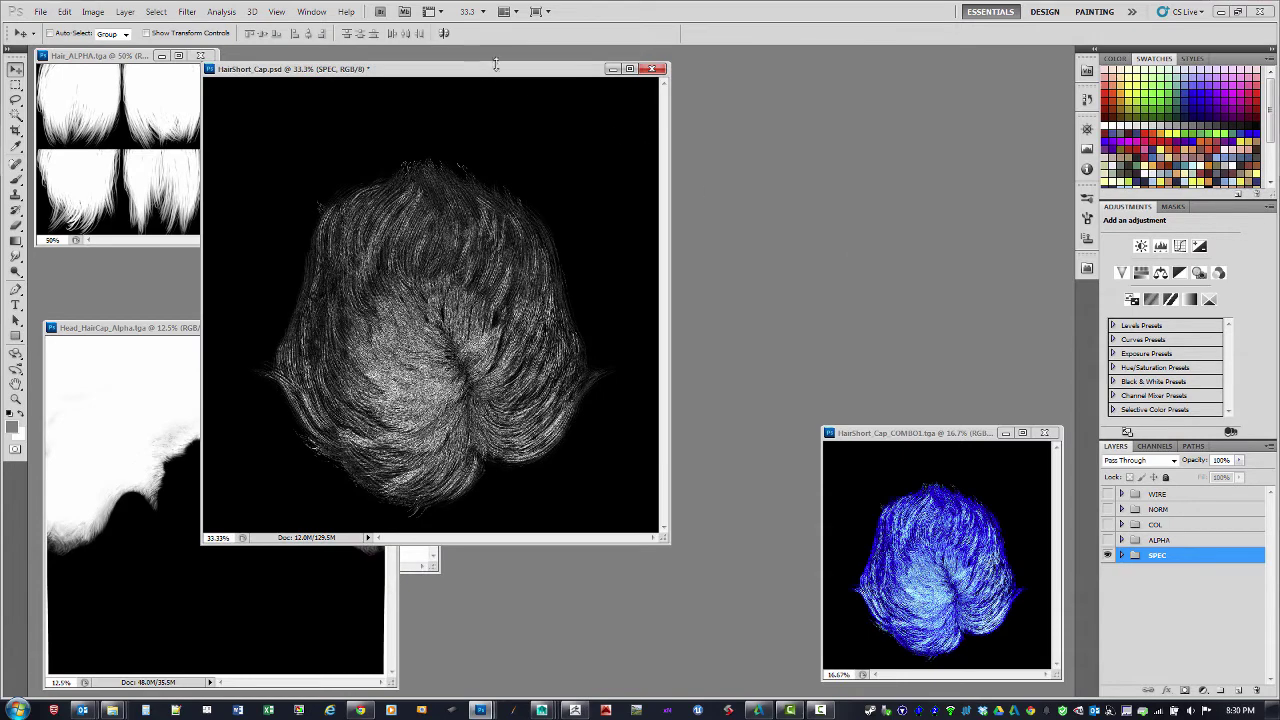
drag(505, 69, 639, 111)
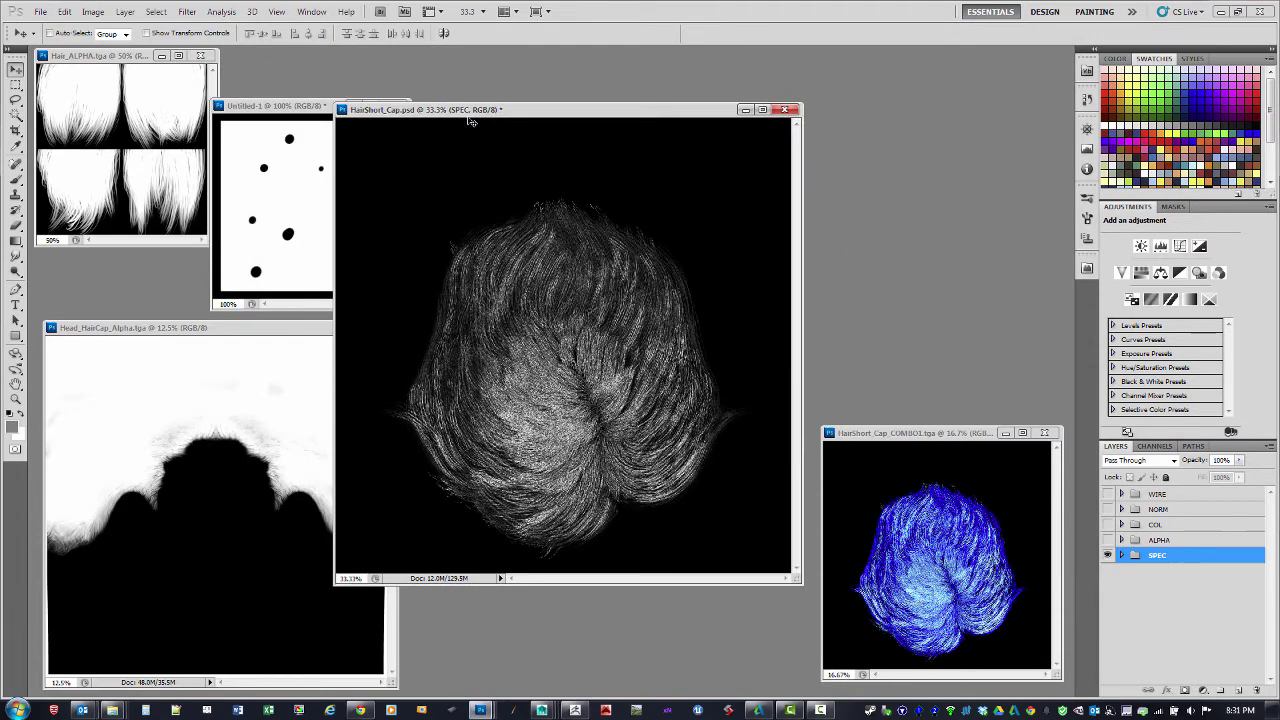
drag(467, 114, 551, 109)
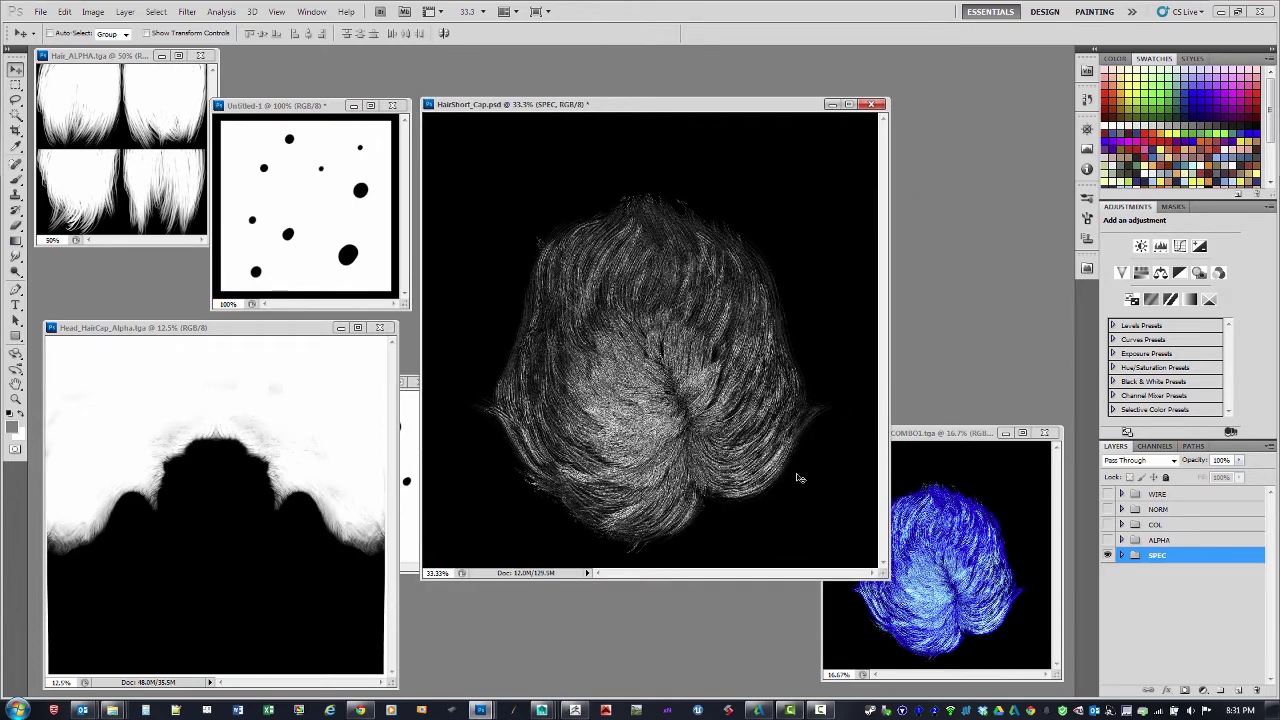
- Try to save a Targa copy of the hair cap document with alpha channels in the TGA folder, comparing 24 and 32 bits/pixel
click(41, 11)
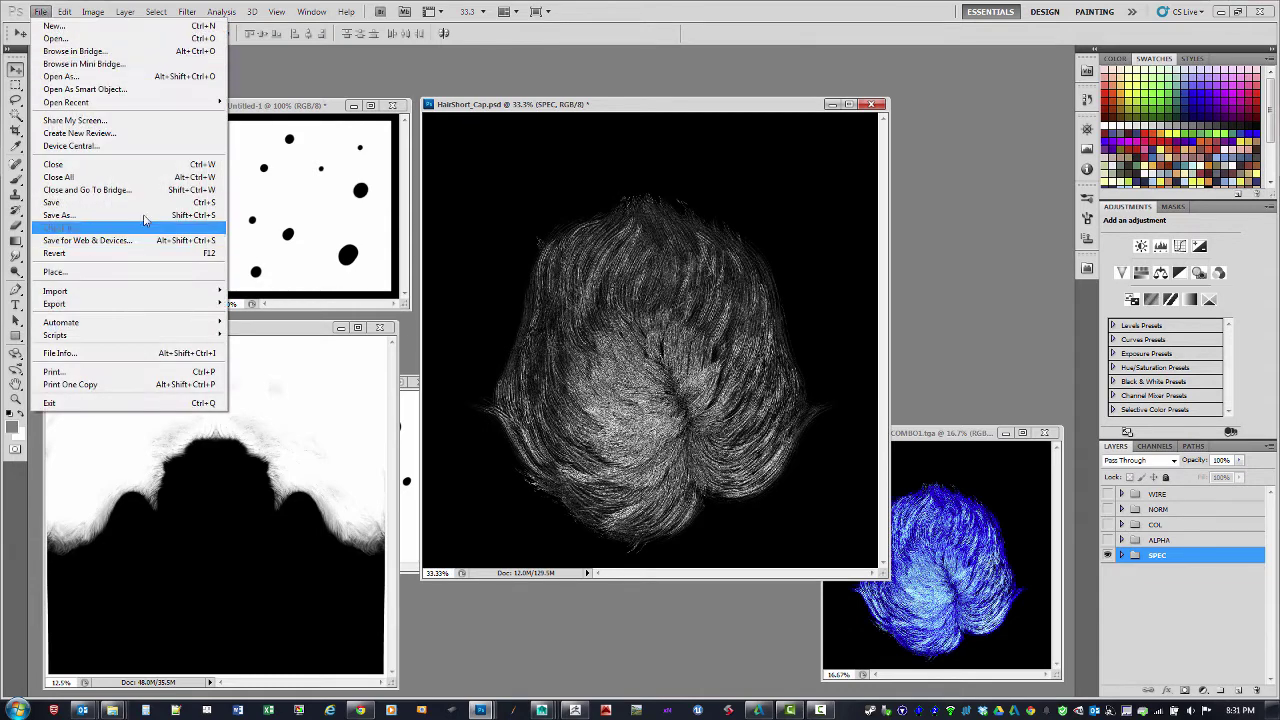
click(133, 218)
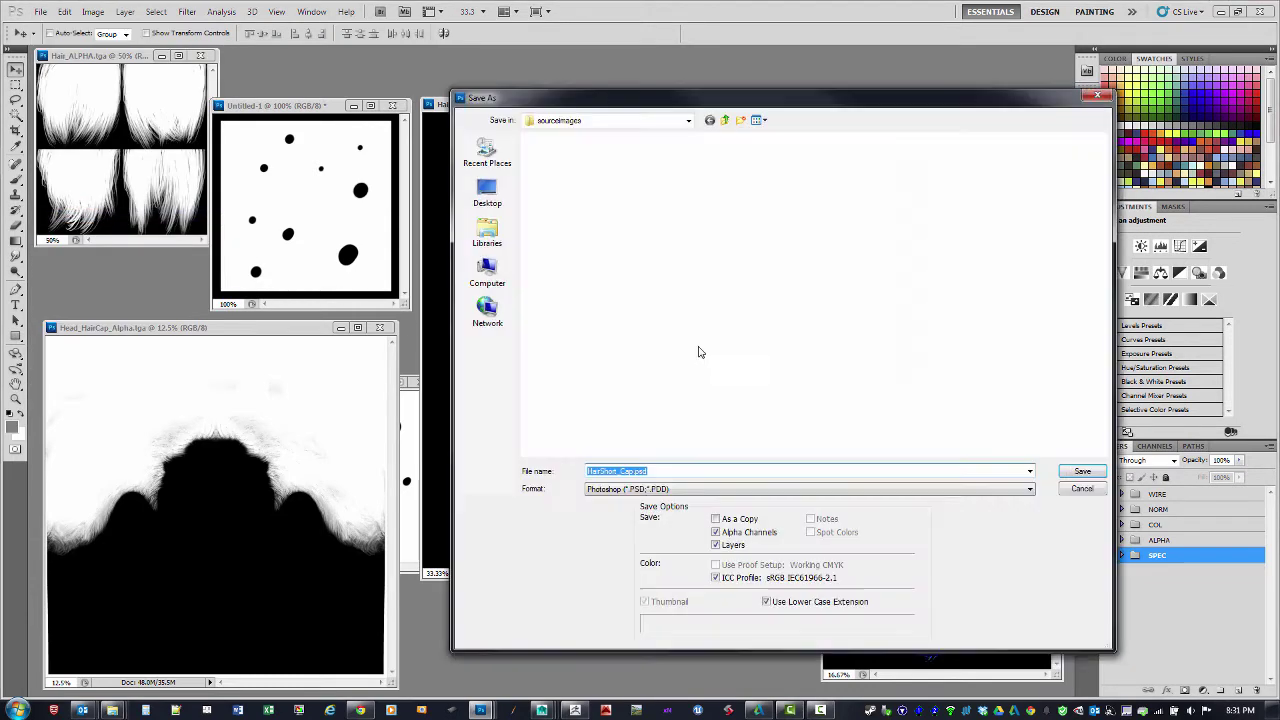
double_click(624, 170)
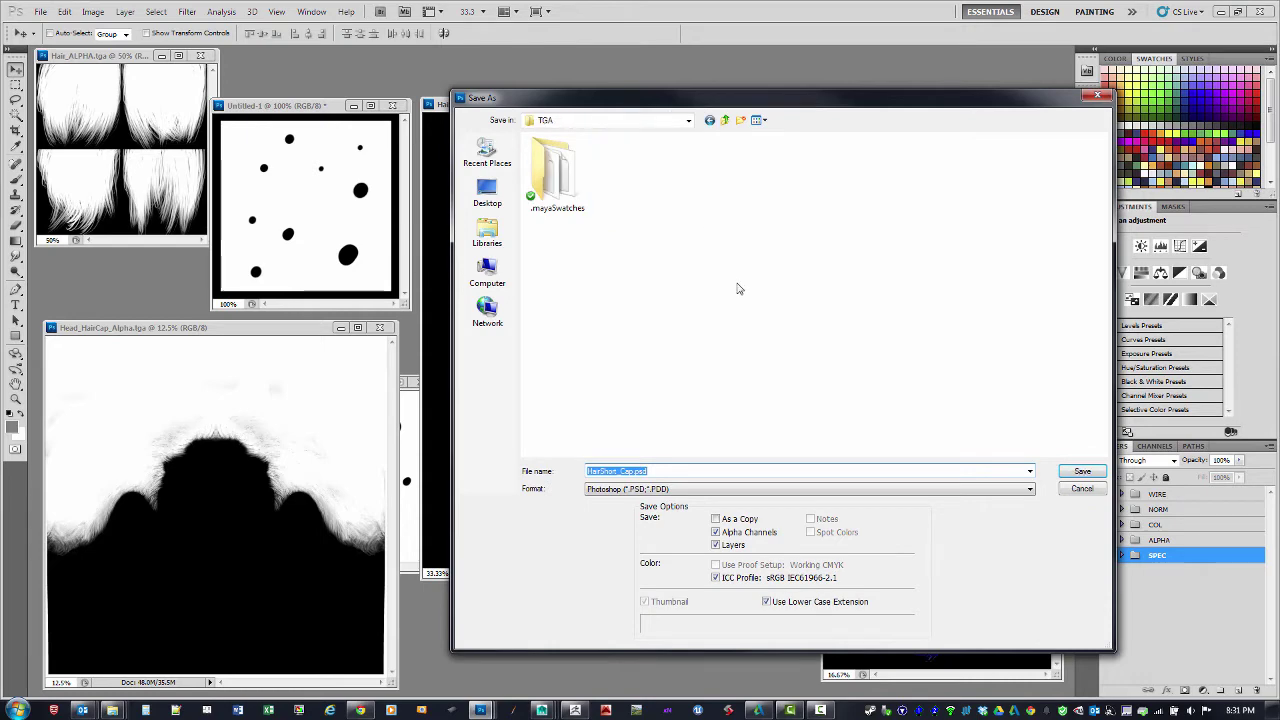
click(753, 490)
click(676, 650)
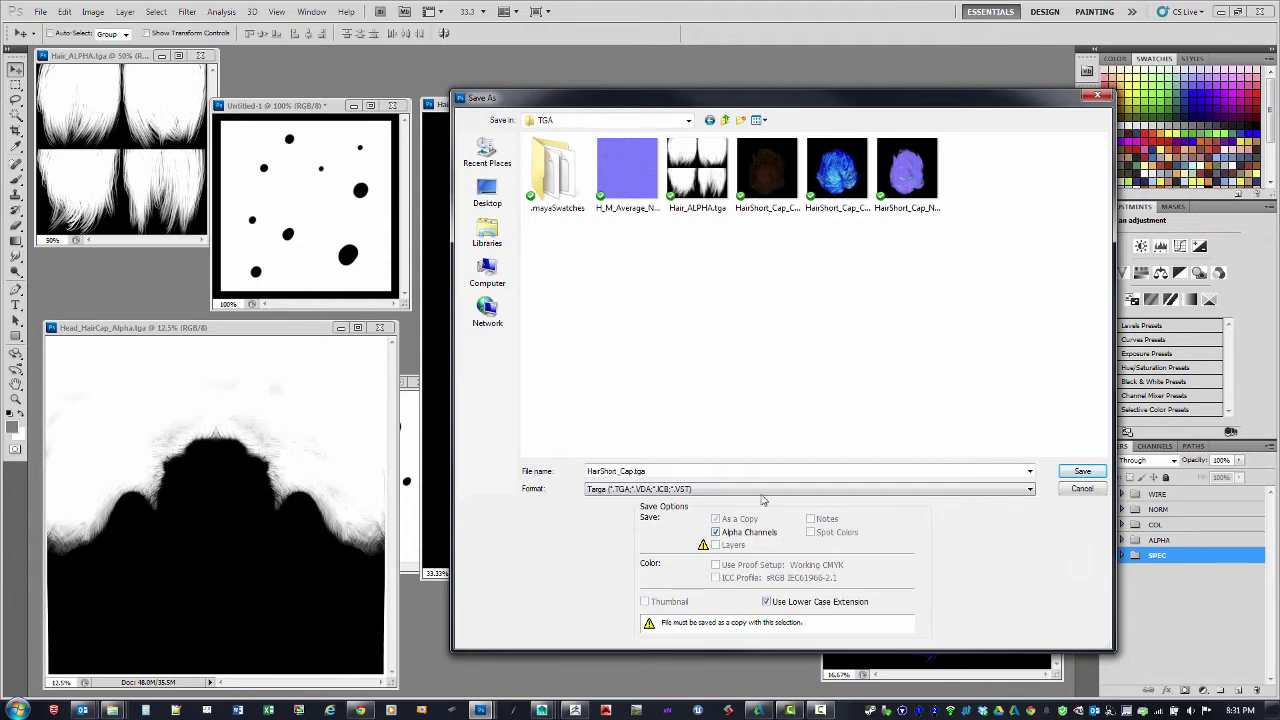
click(634, 471)
click(632, 471)
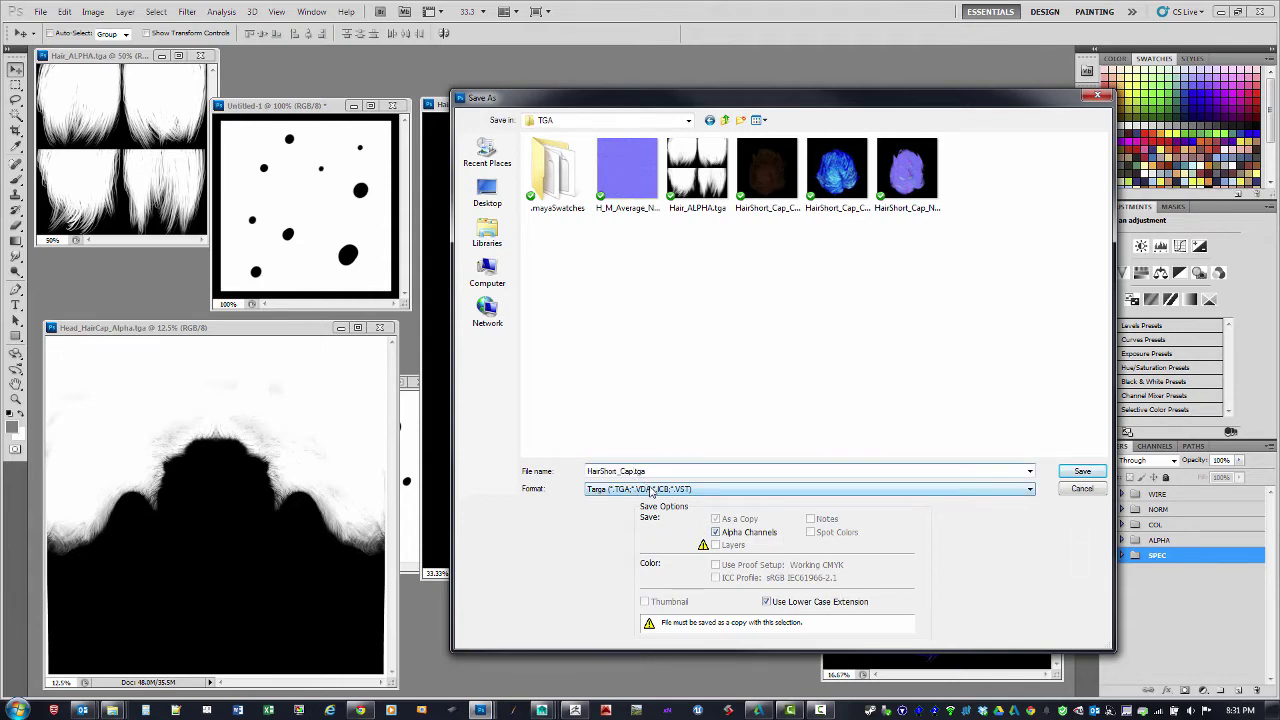
text(2)
click(1081, 472)
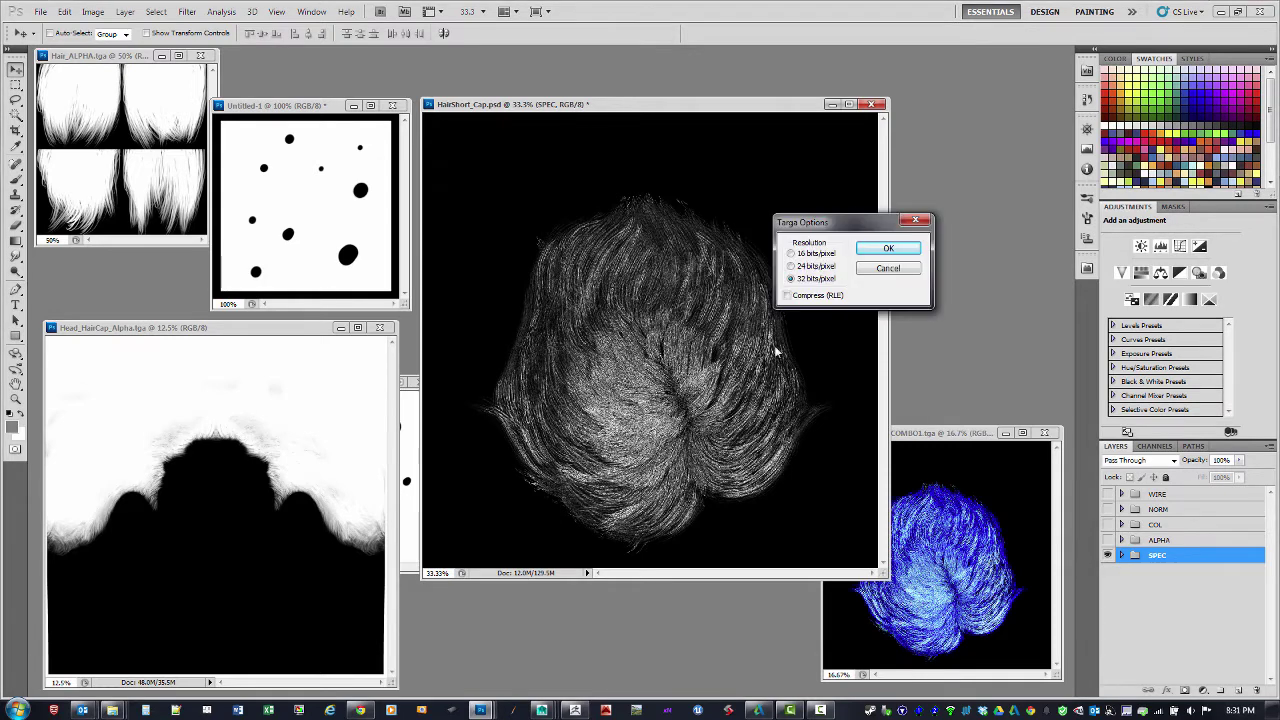
click(792, 267)
click(813, 279)
click(888, 249)
- Open HairShort_Cap_COL.tga and HairShort_Cap_NORM.tga together from the TGA folder
key(ctrl+o)
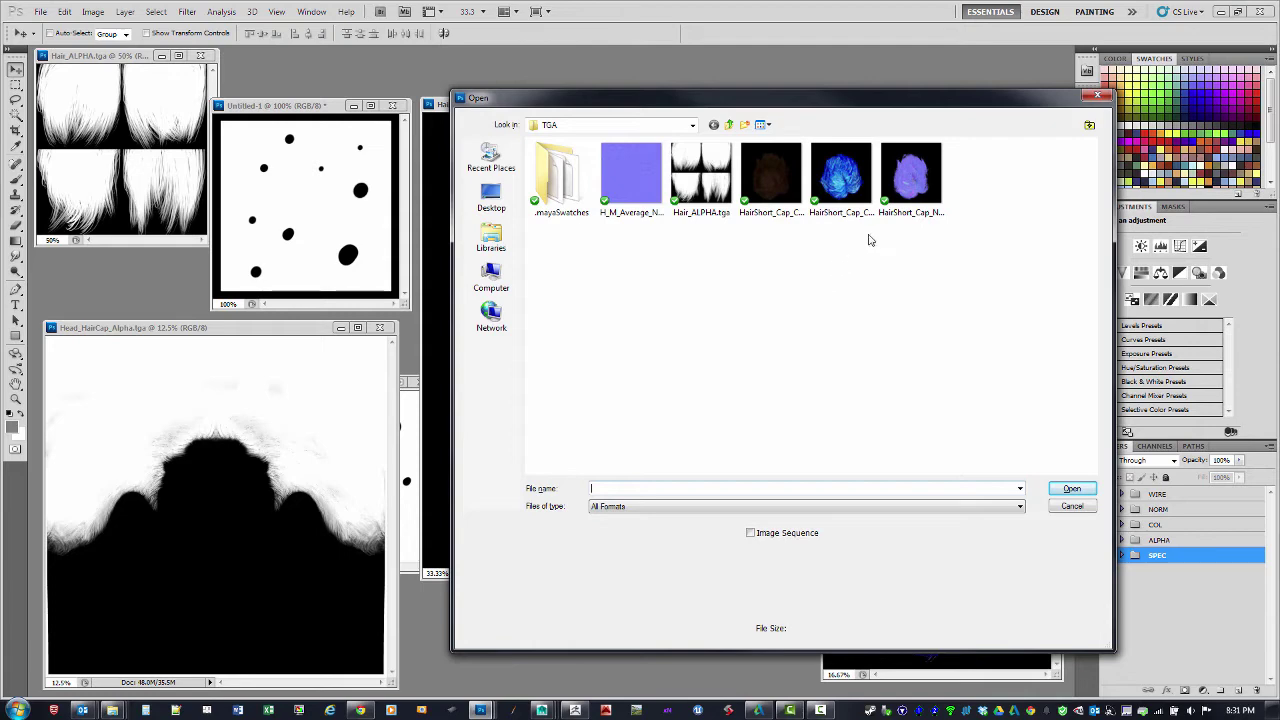
click(777, 198)
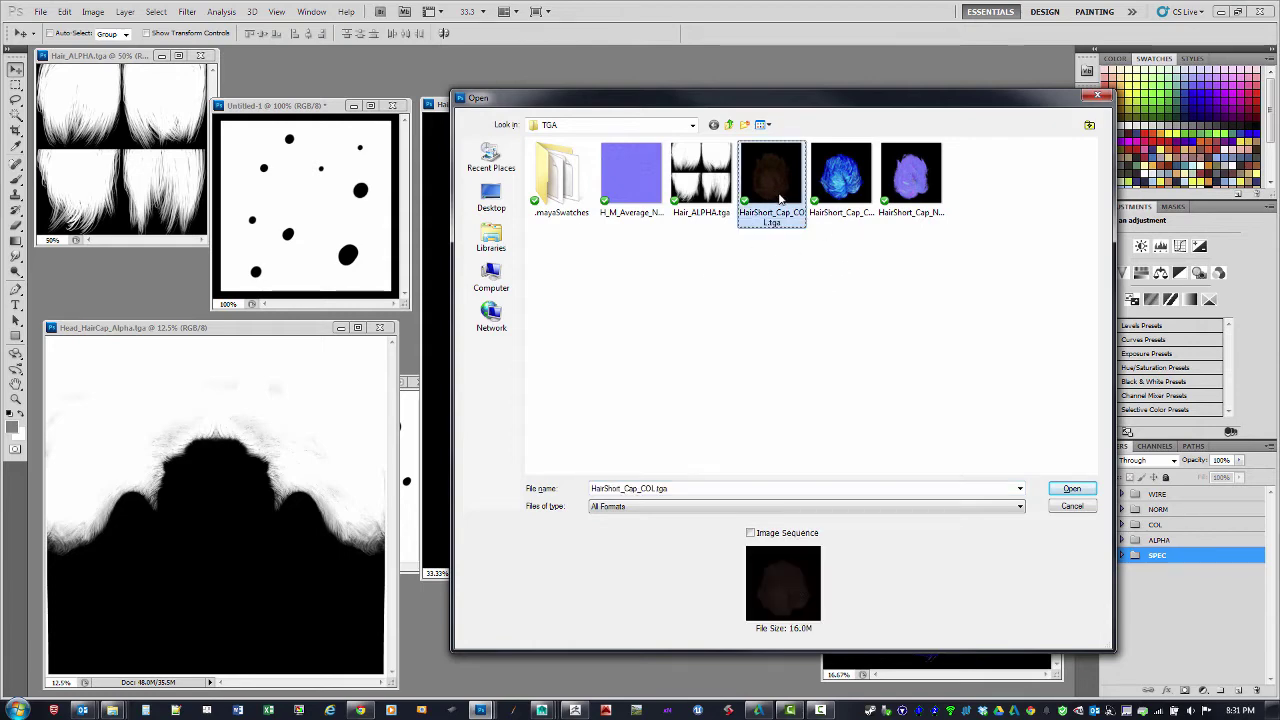
ctrl+click(925, 195)
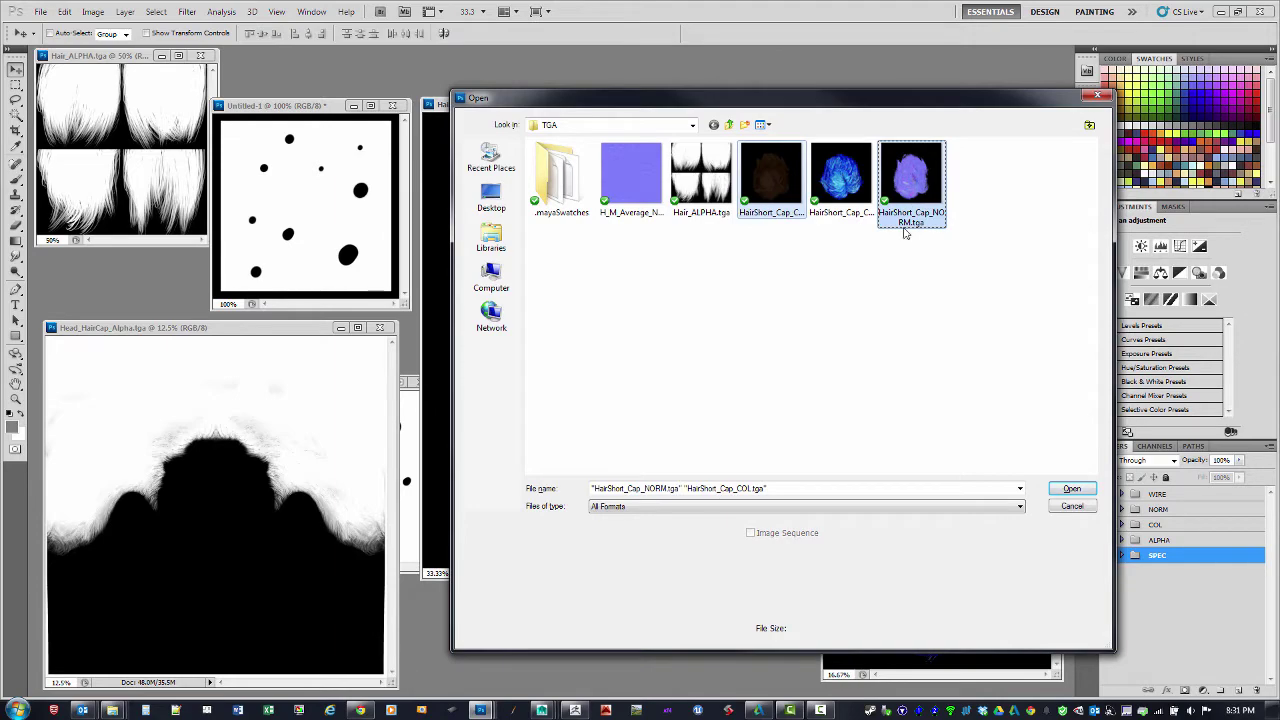
click(1072, 488)
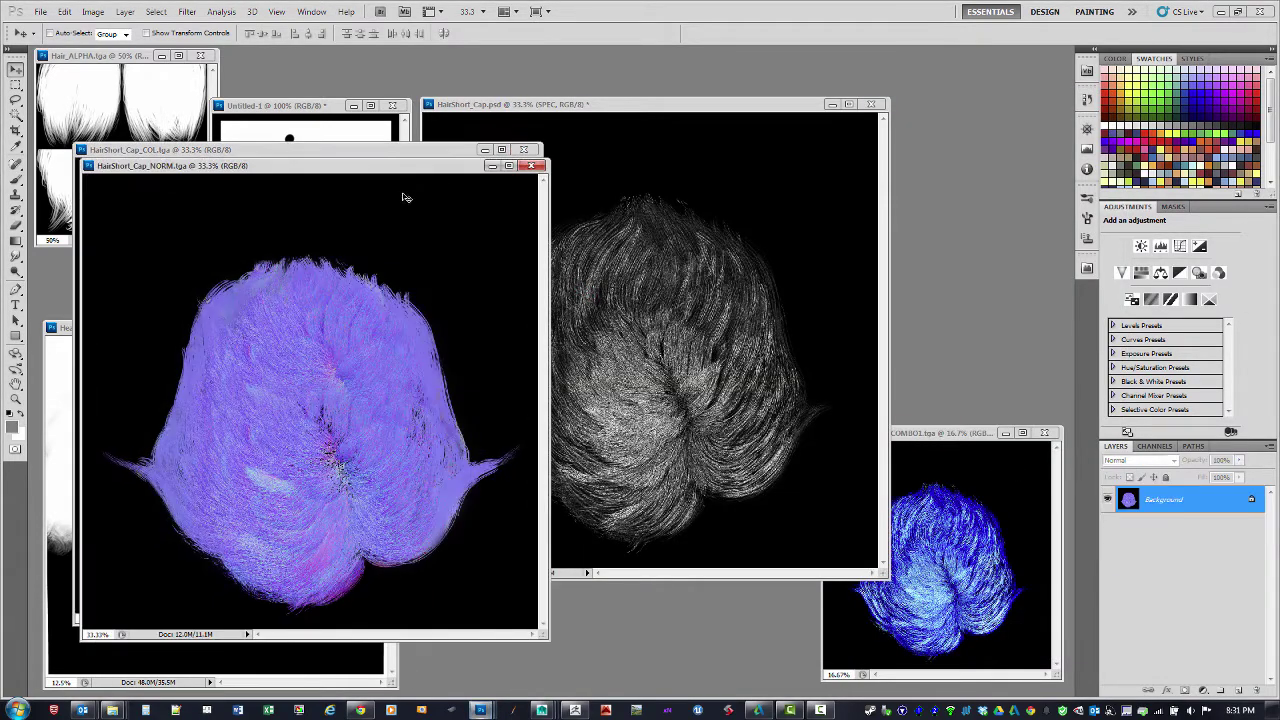
- View the Alpha 1 channel of the NORM and COL Targa files, closing each one after checking it
click(1155, 446)
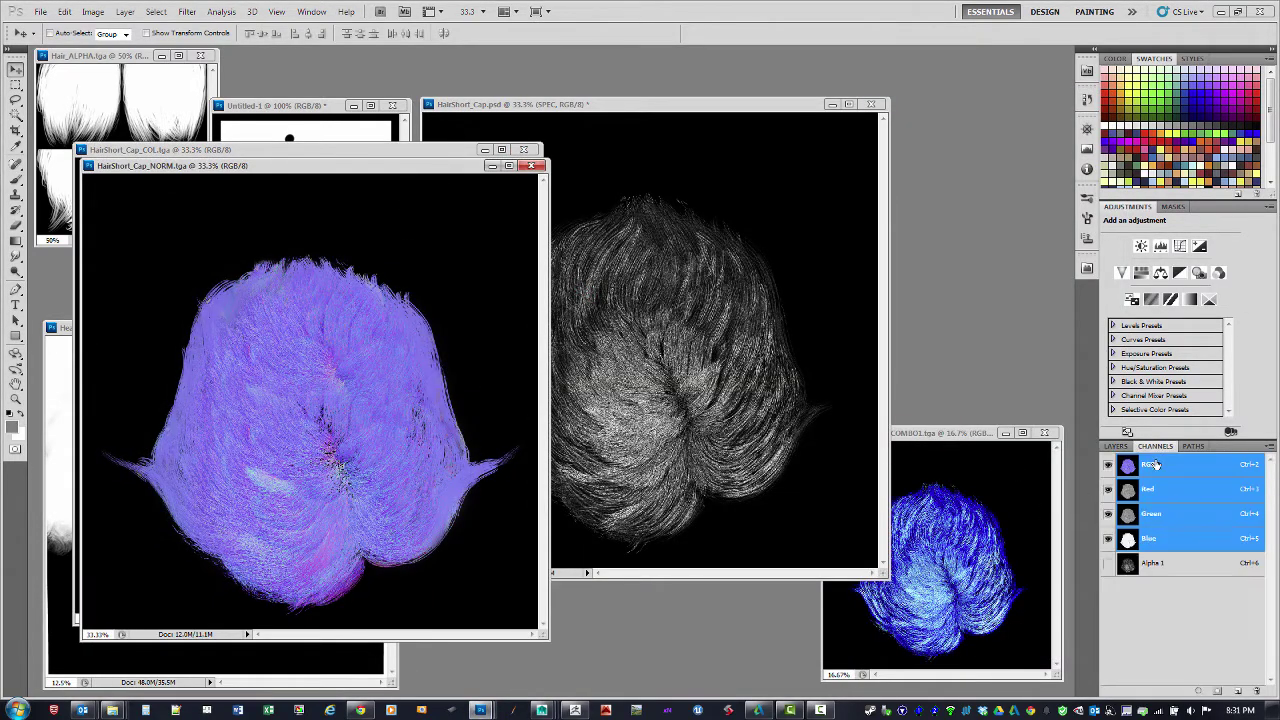
click(1130, 564)
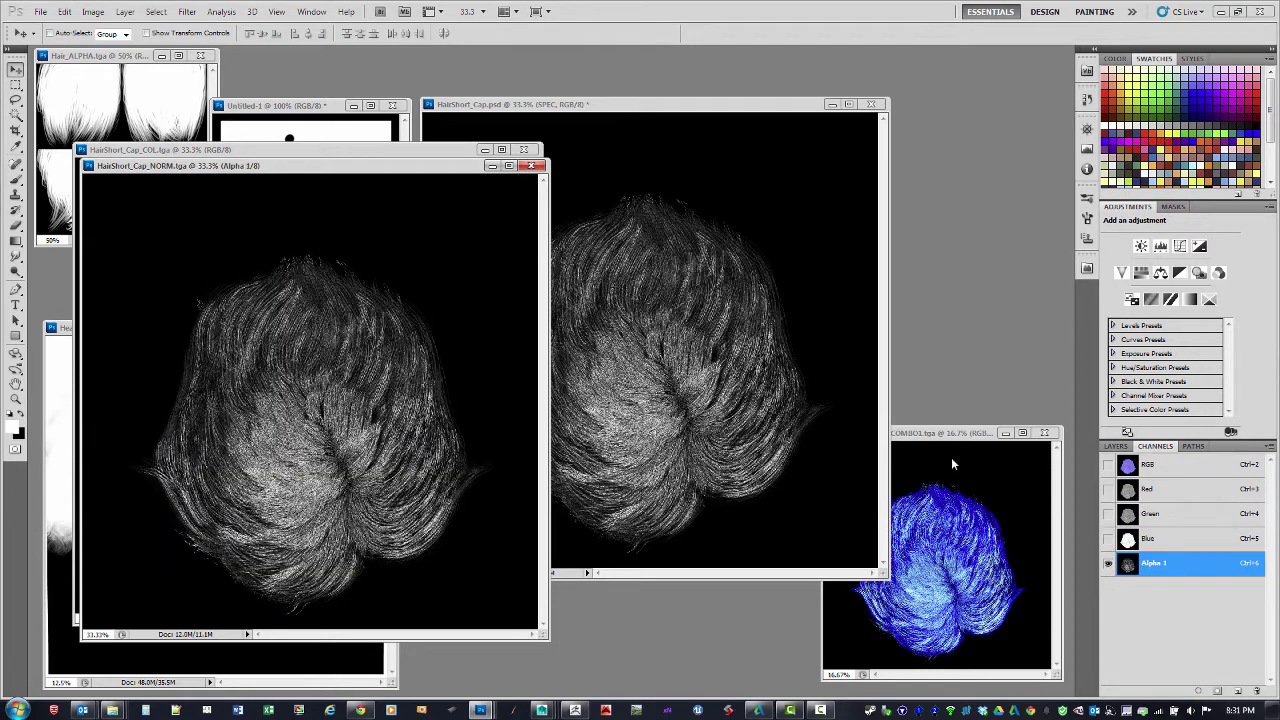
click(530, 165)
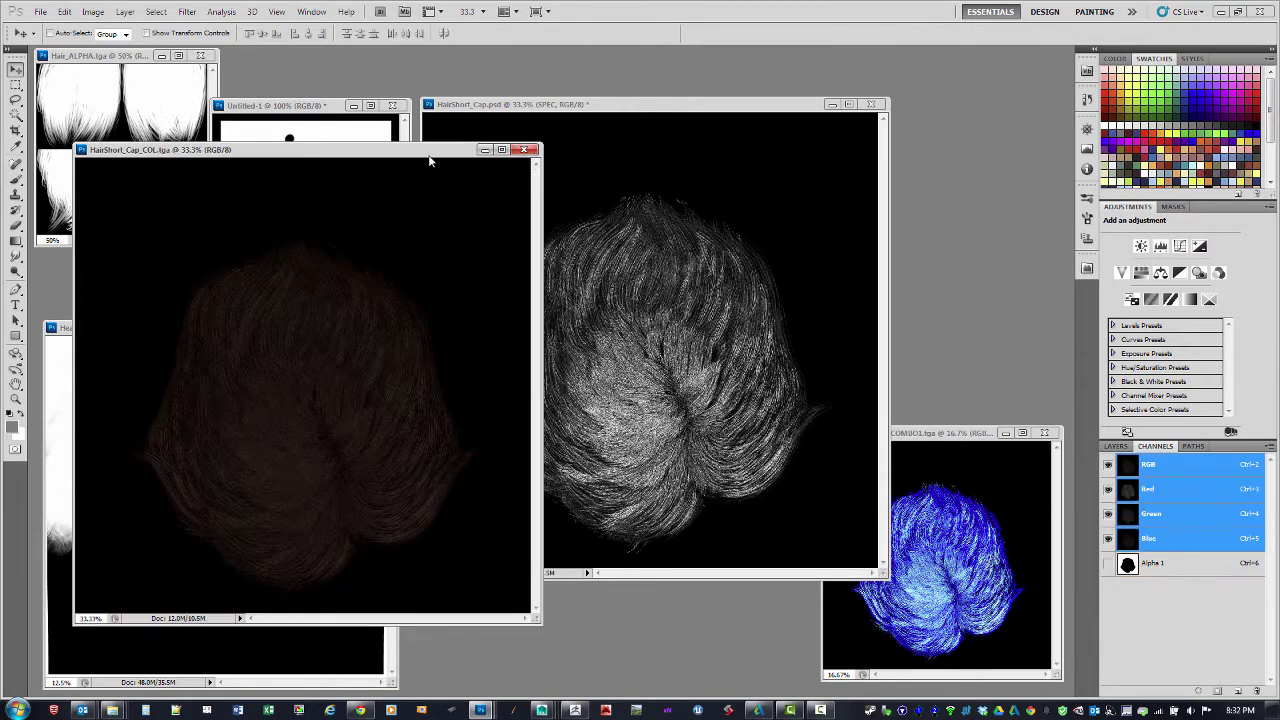
drag(429, 157, 442, 157)
click(1131, 566)
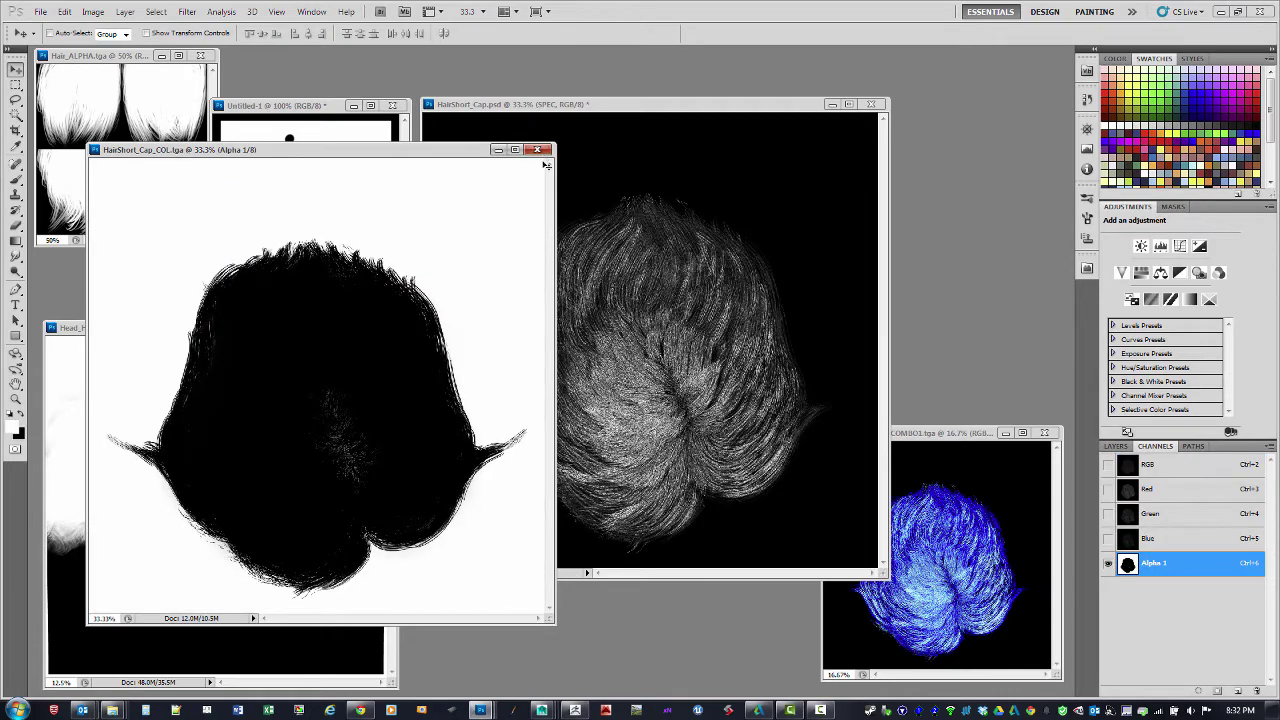
click(538, 150)
drag(704, 108, 724, 113)
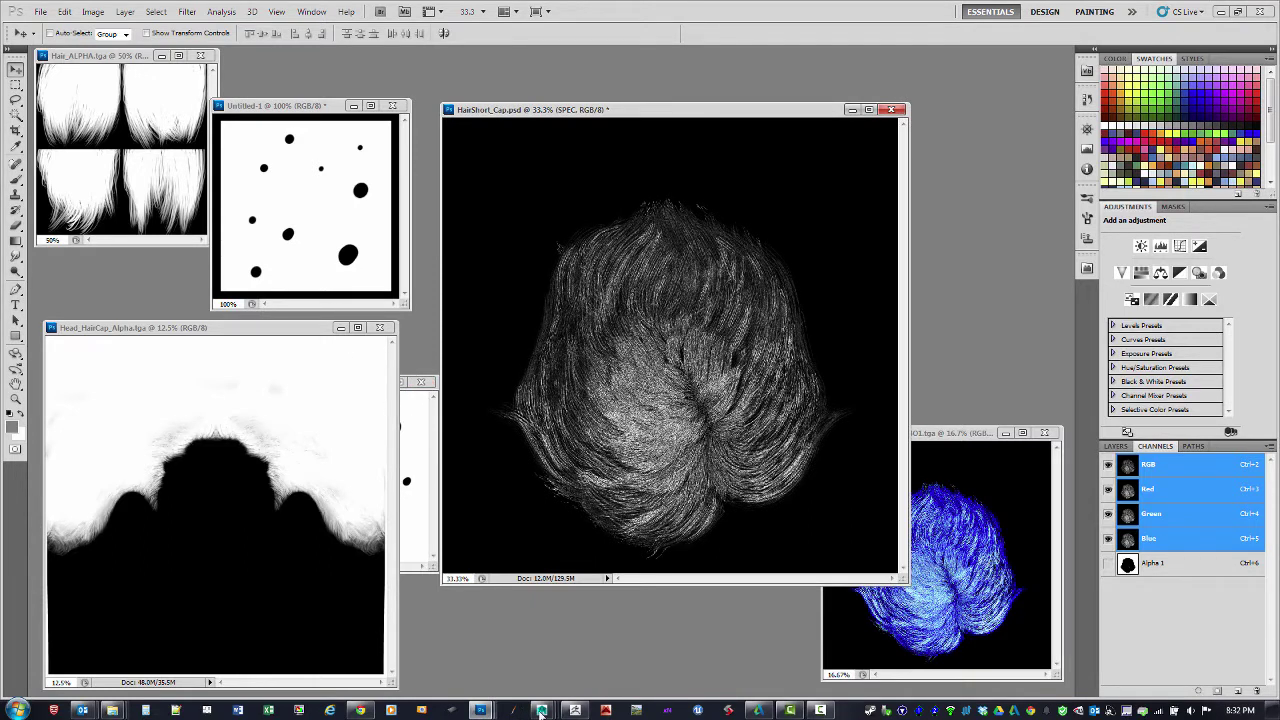
- Switch to Maya, return to object selection, and hide HairFront_001 through HairSide_002 in the HairParted_Side_V1 group
mouse_move(540, 712)
click(273, 655)
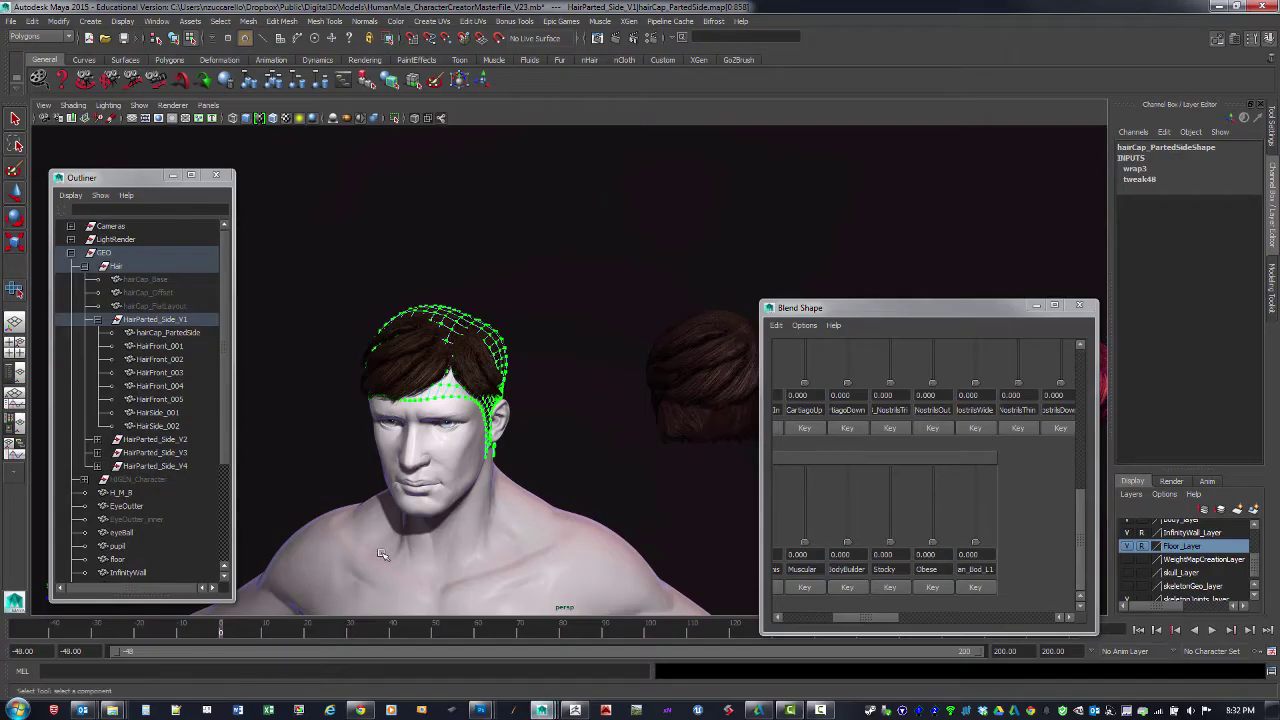
key(F8)
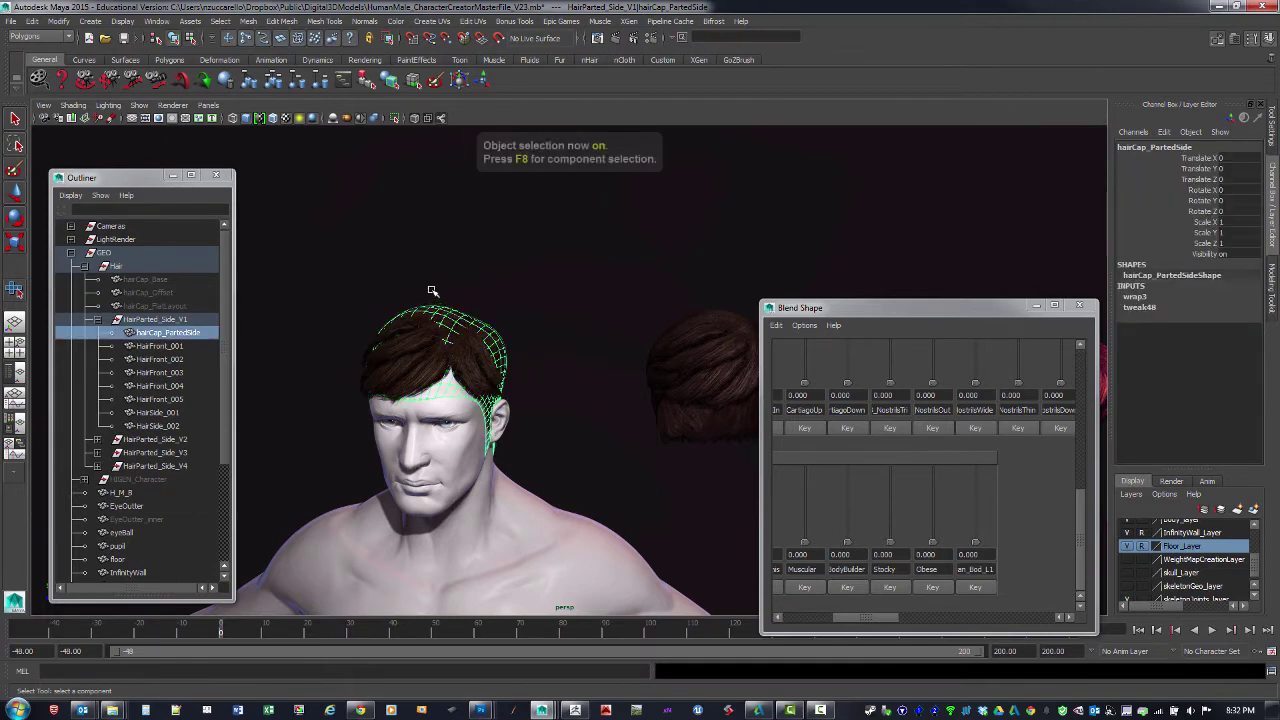
click(533, 351)
alt+drag(533, 351, 423, 371)
shift+click(152, 346)
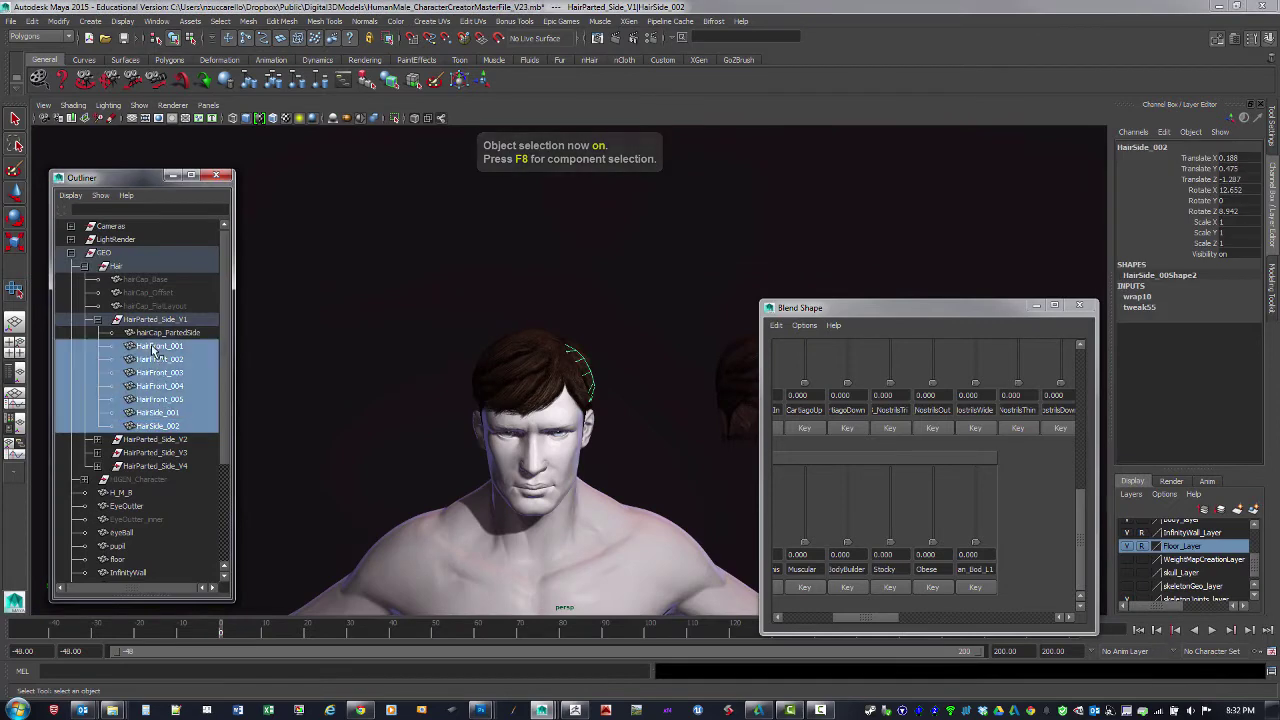
key(ctrl+h)
- Select hairCap_PartedSide and display its HairCap_aniso_V1 material attributes, checking the available shader types while keeping Anisotropic
alt+drag(652, 318, 560, 366)
alt+right_drag(560, 366, 634, 343)
alt+middle_drag(634, 343, 735, 268)
alt+drag(700, 285, 656, 332)
click(656, 332)
key(ctrl+a)
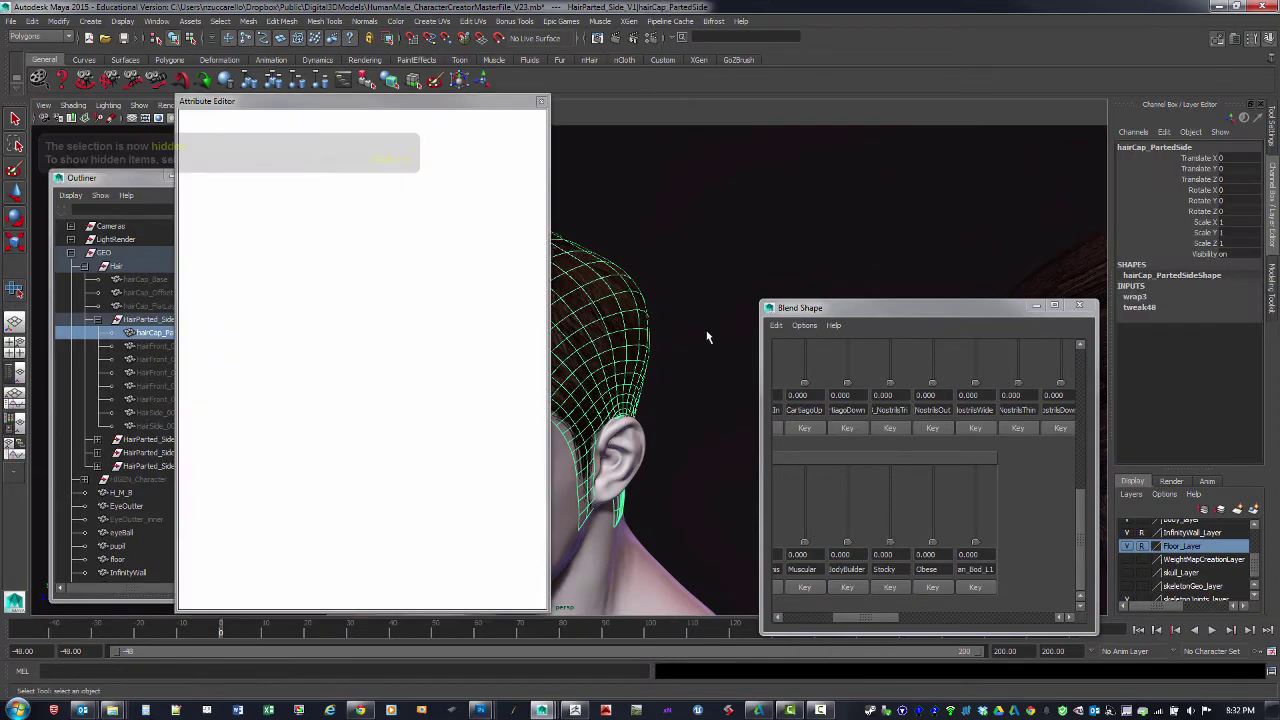
drag(440, 114, 1012, 67)
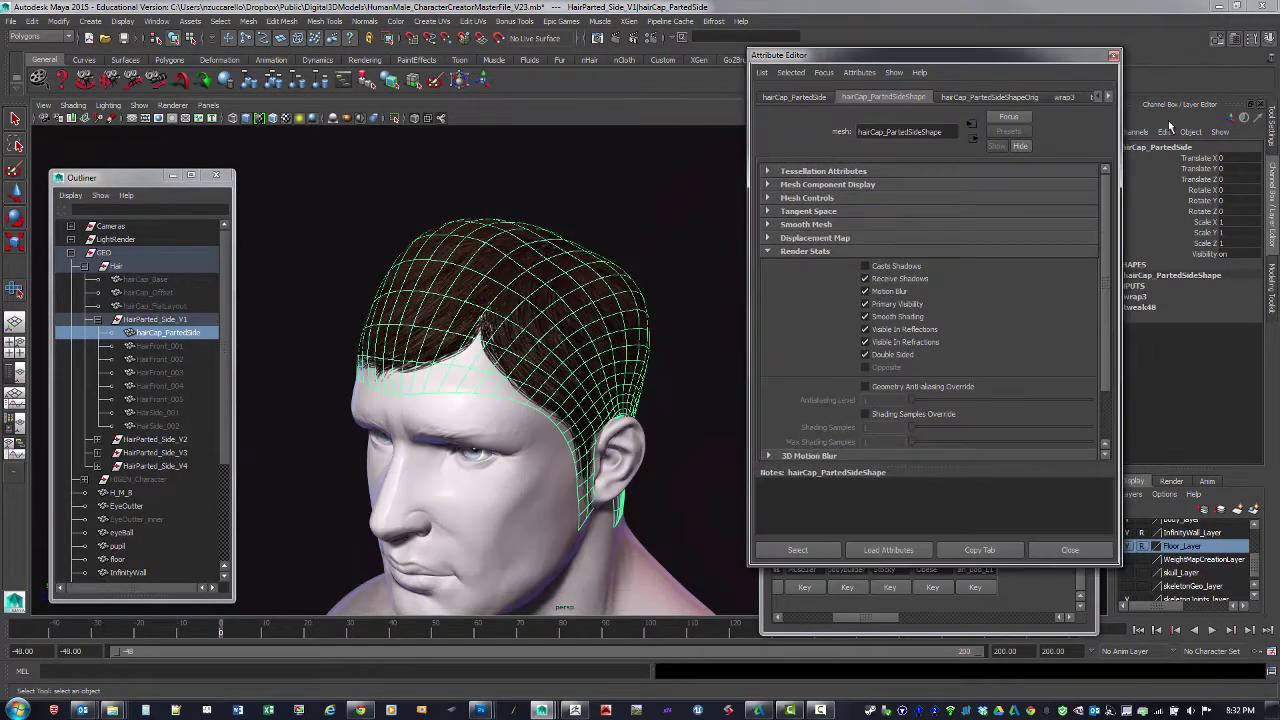
click(1107, 97)
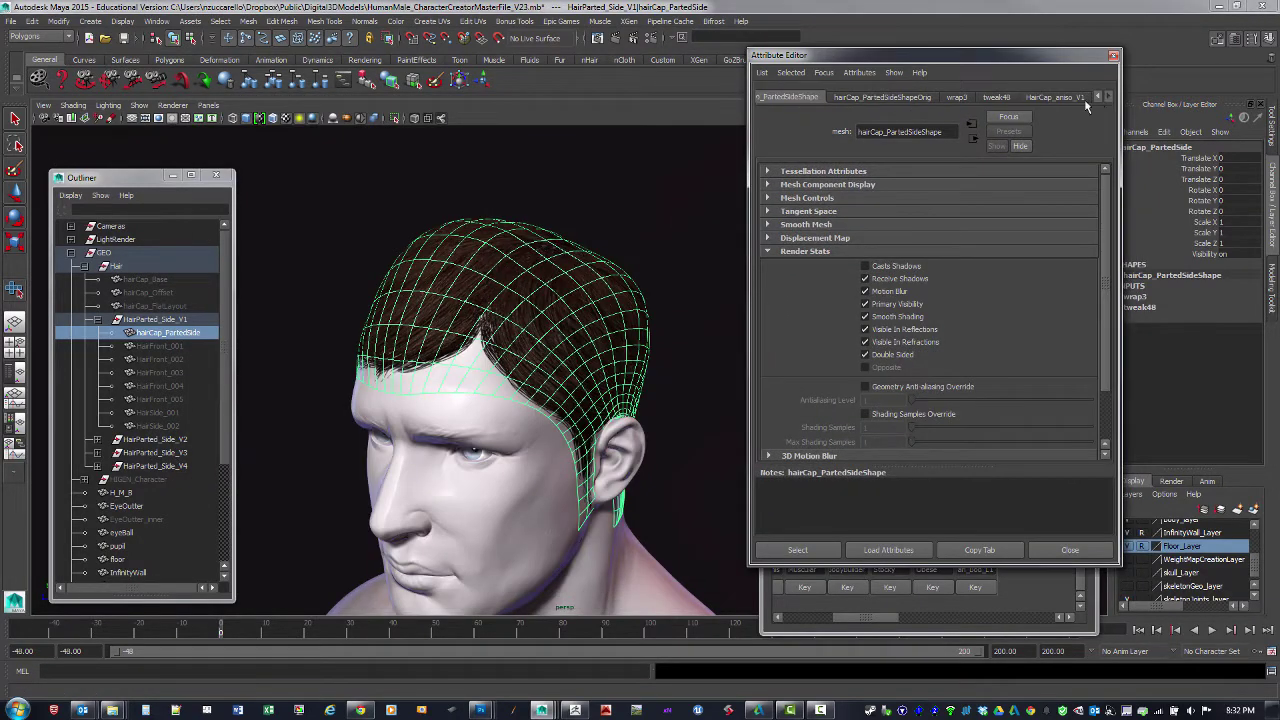
click(1062, 97)
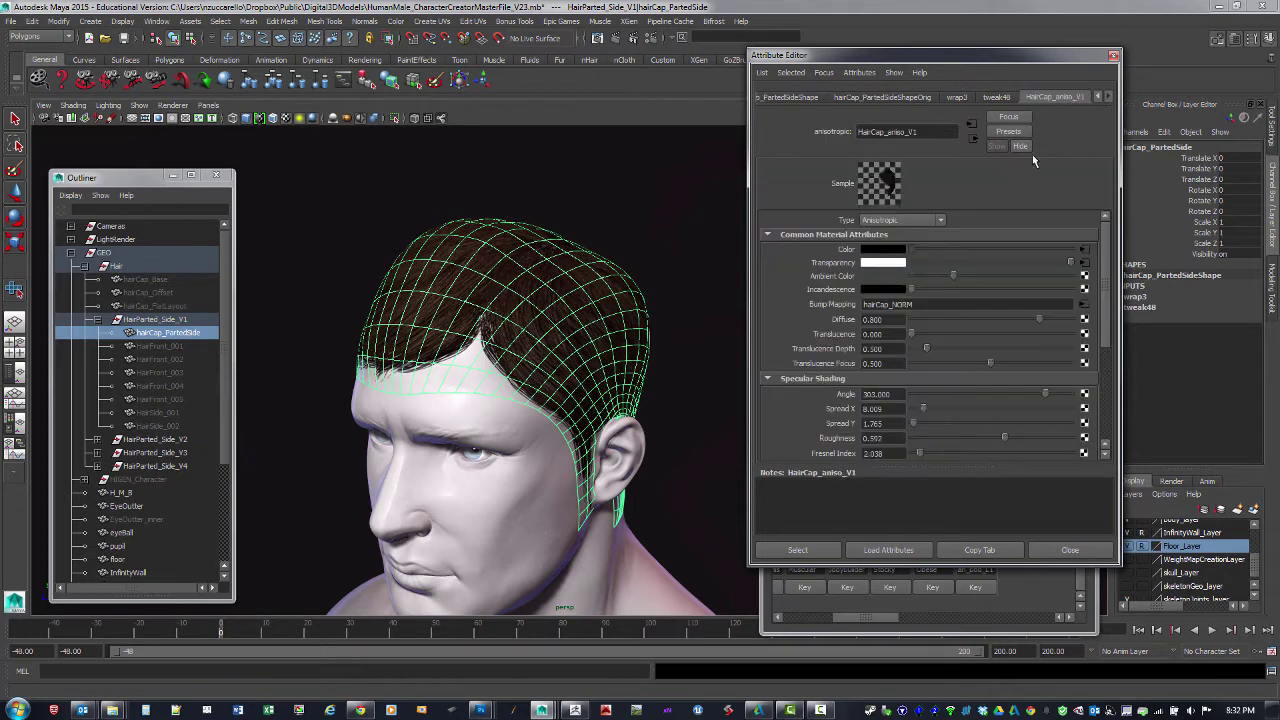
click(942, 220)
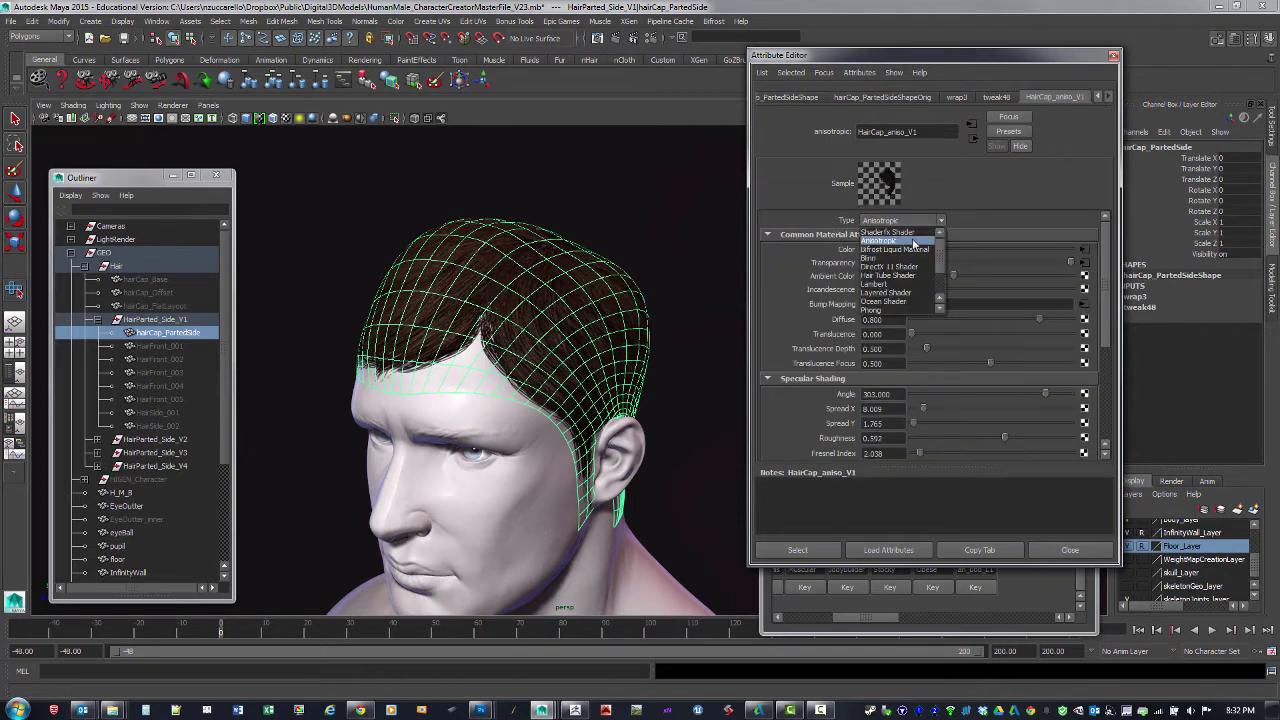
click(1000, 217)
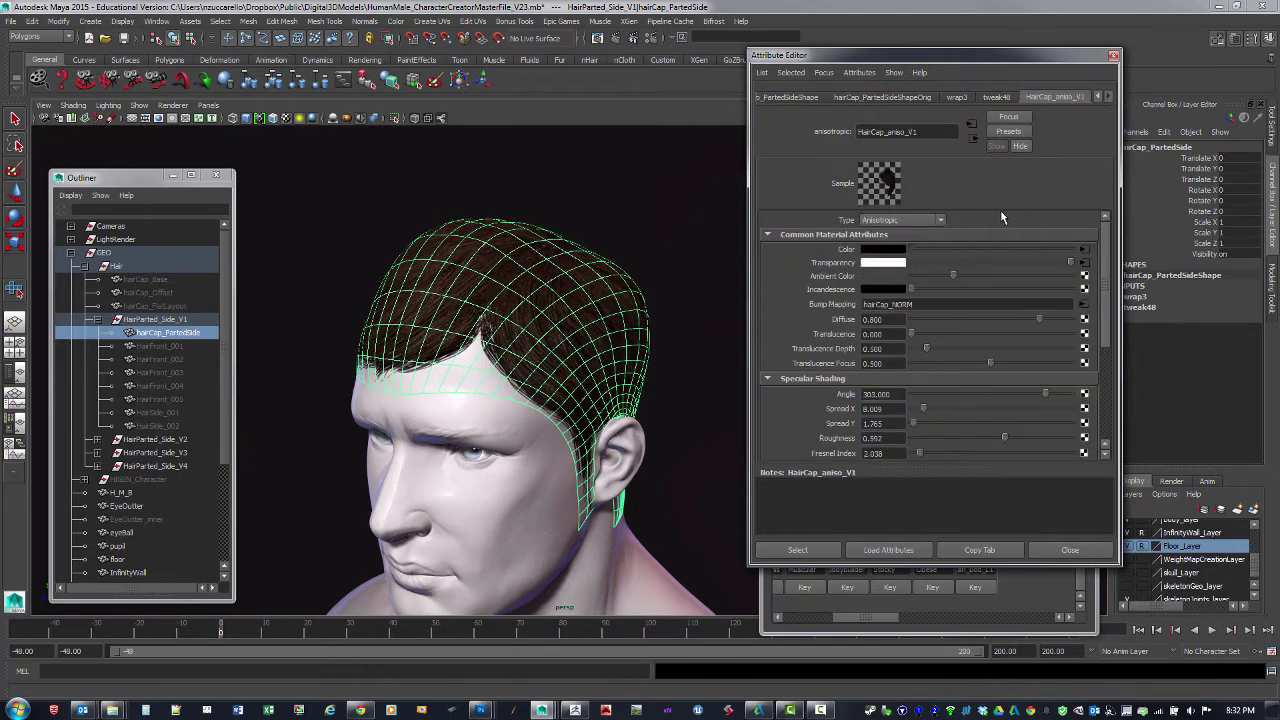
- Open the Hypershade to examine the scene's materials, and position its window so the hair cap material's attributes stay in view
click(156, 21)
mouse_move(243, 53)
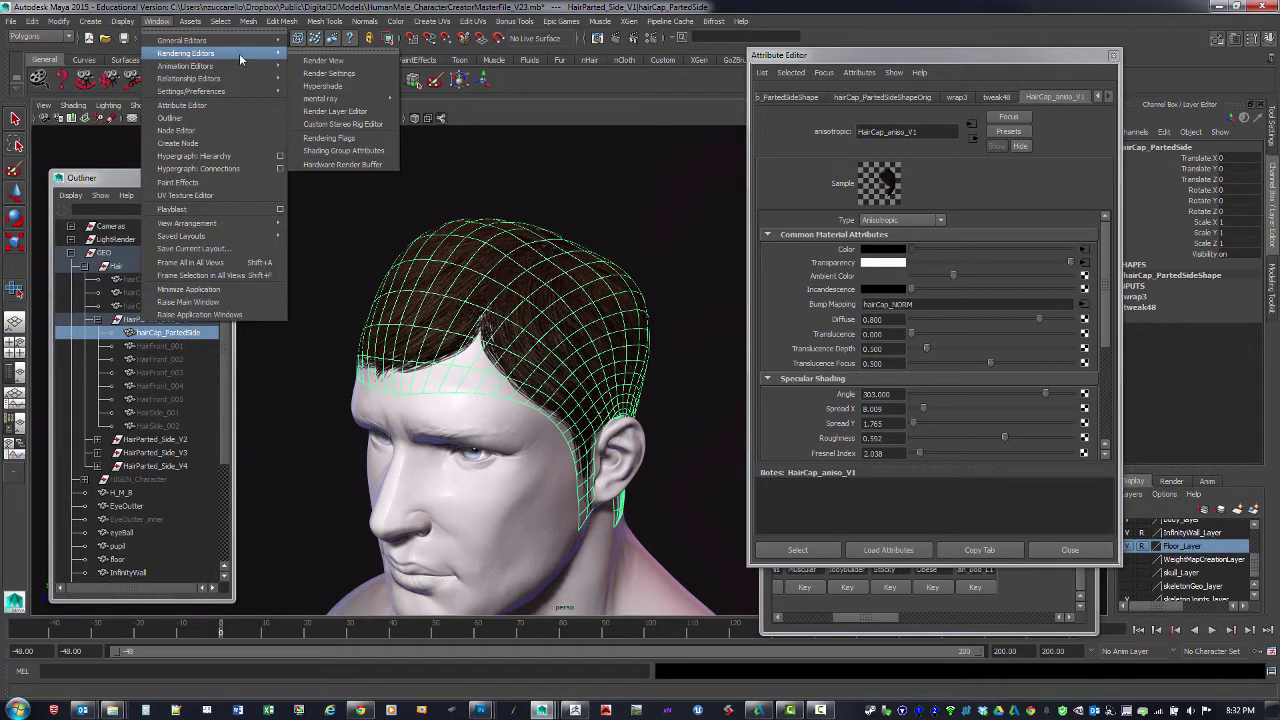
click(366, 87)
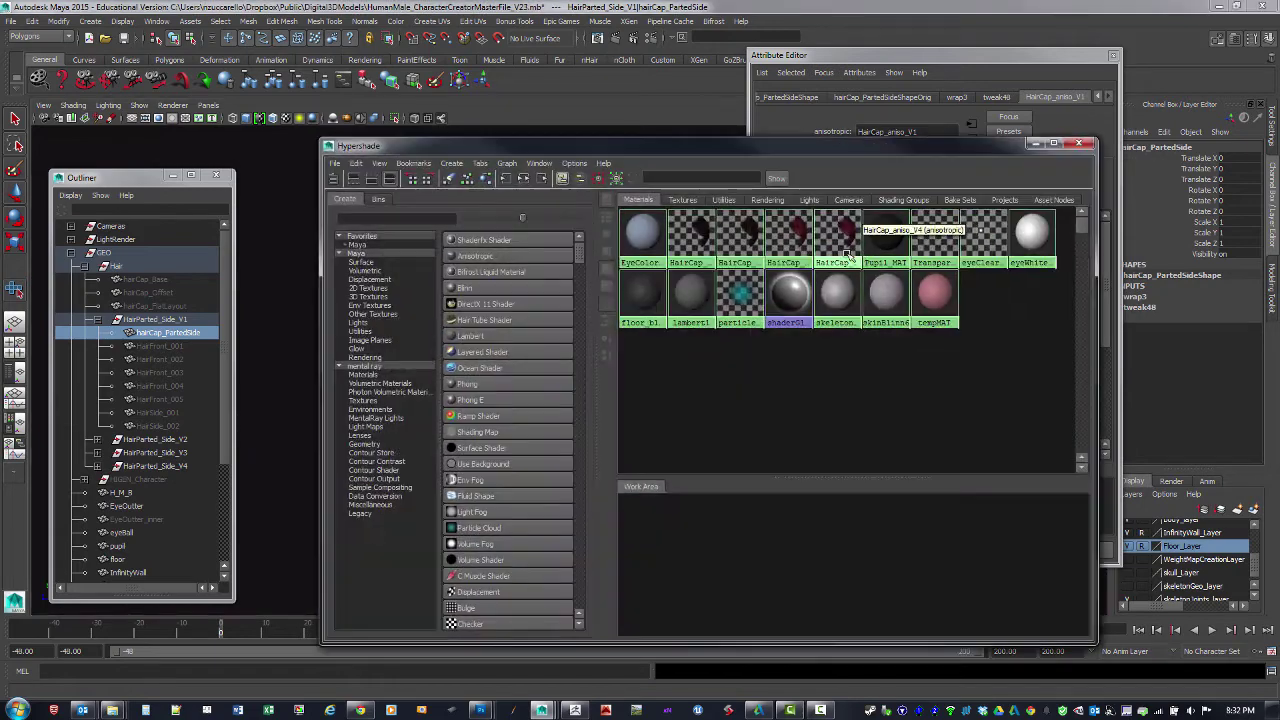
drag(598, 148, 788, 173)
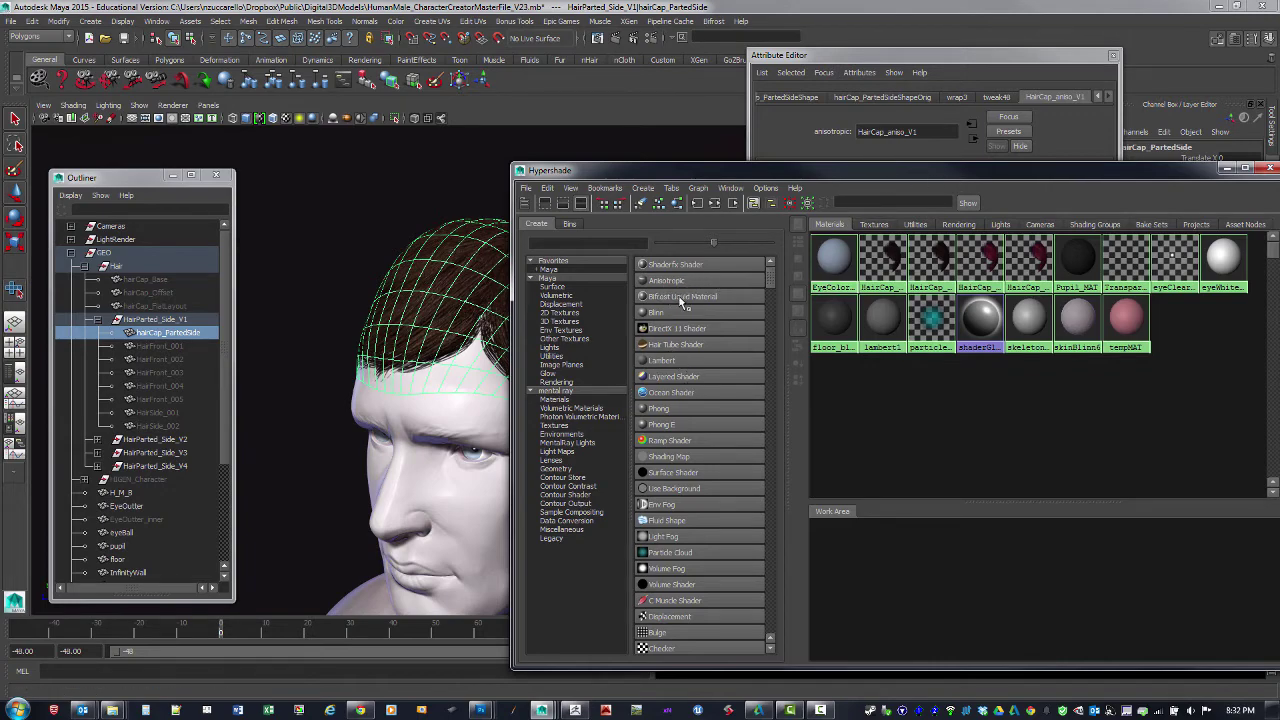
drag(1185, 169, 844, 308)
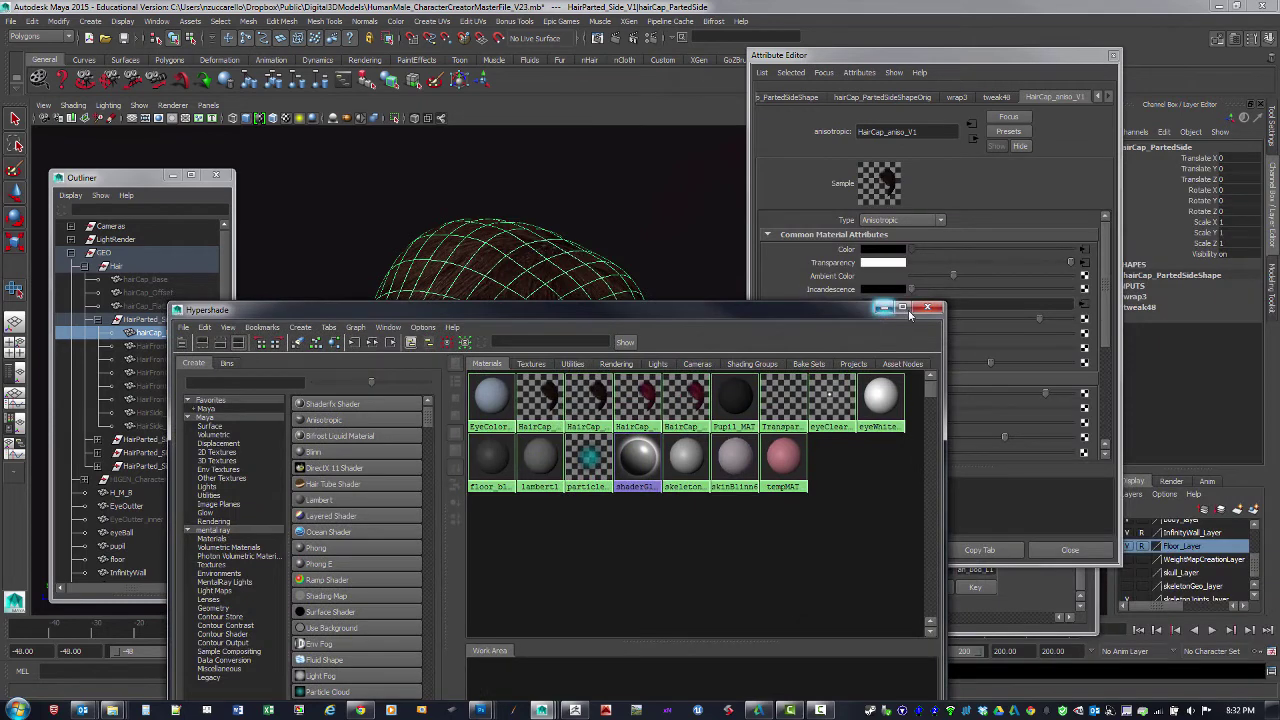
- List the scene's textures in the Hypershade and inspect the file attributes of hairCap_ALPHA and hairCap_AMBIENT
click(531, 363)
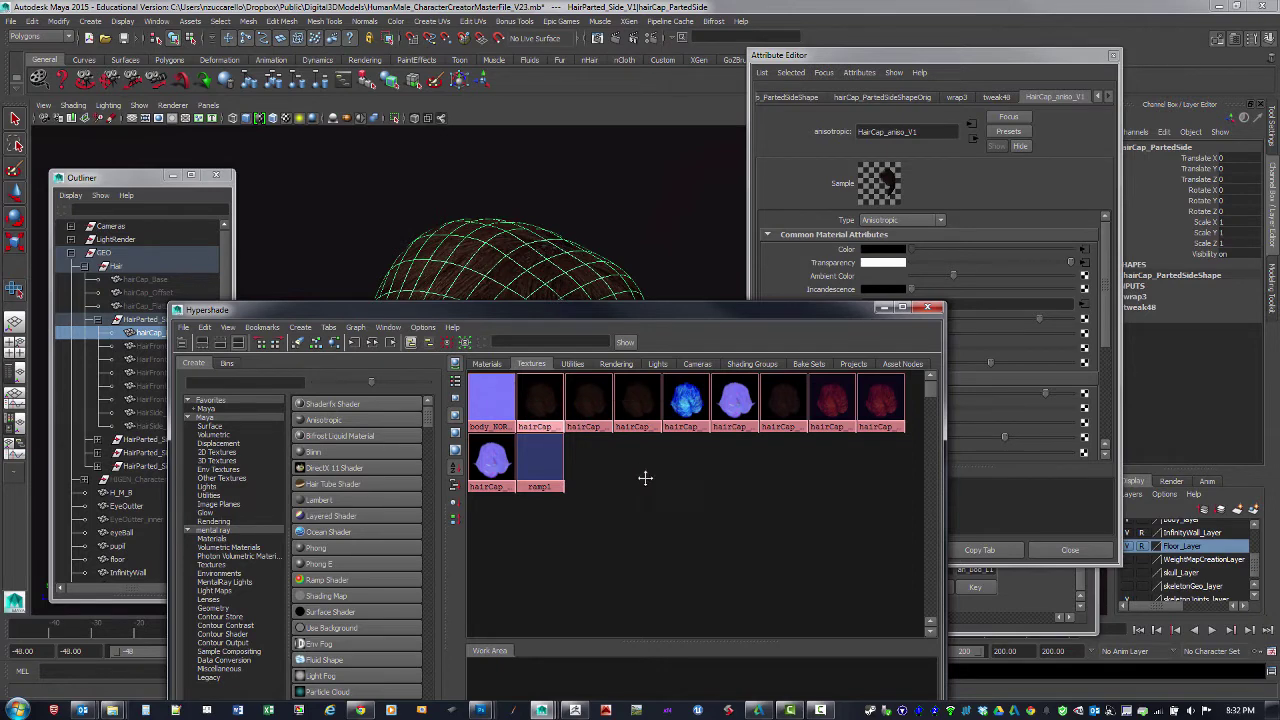
click(543, 406)
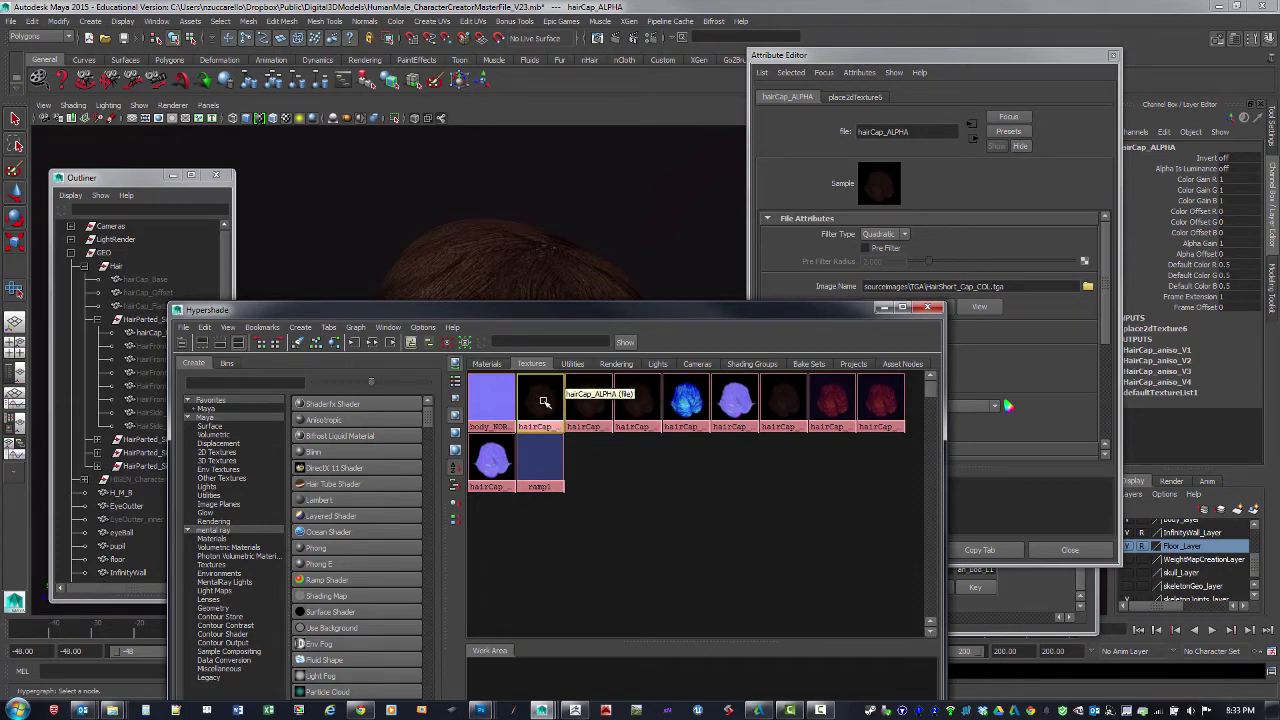
click(607, 401)
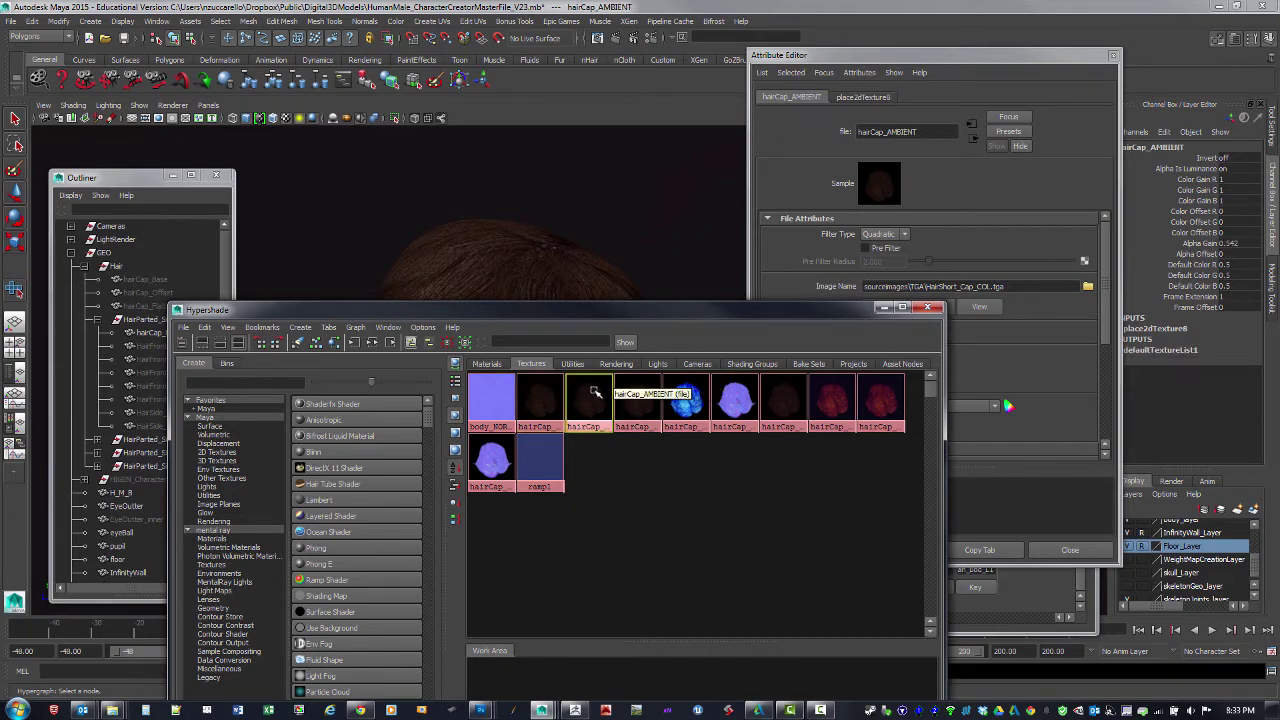
drag(587, 311, 600, 363)
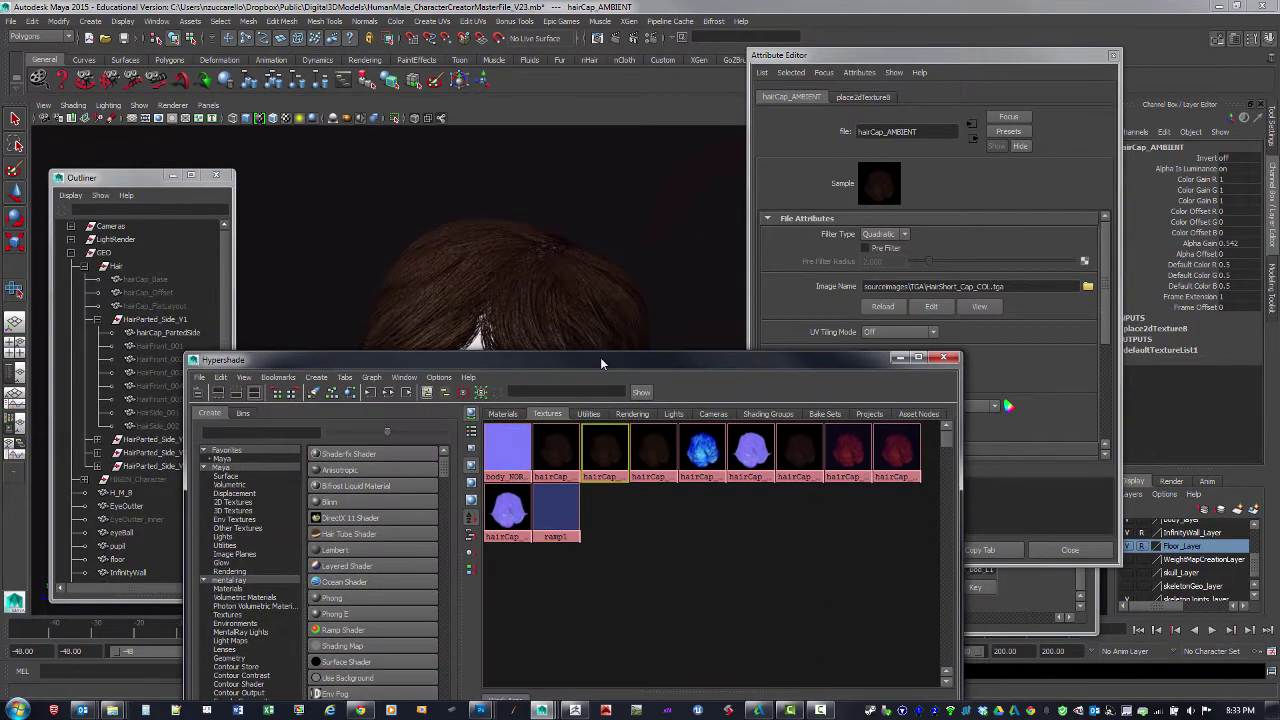
- Inspect the file attributes of the hairCap_COL texture
click(655, 466)
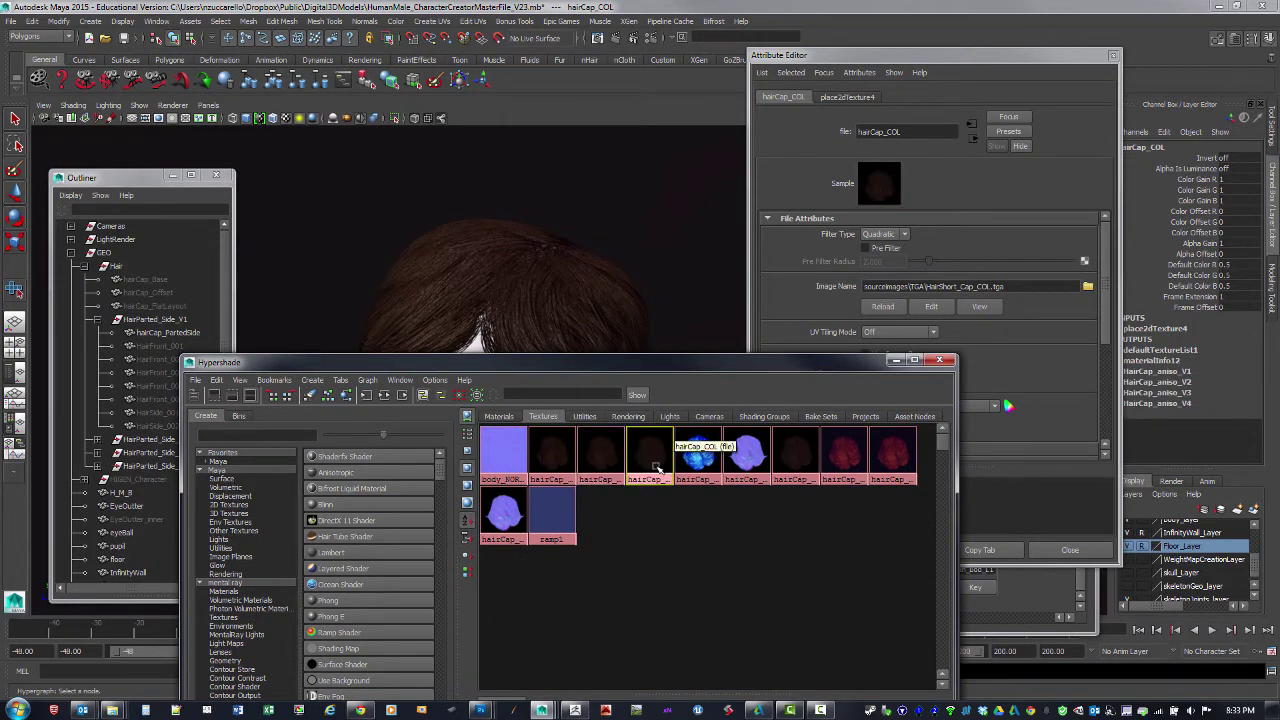
drag(637, 362, 714, 494)
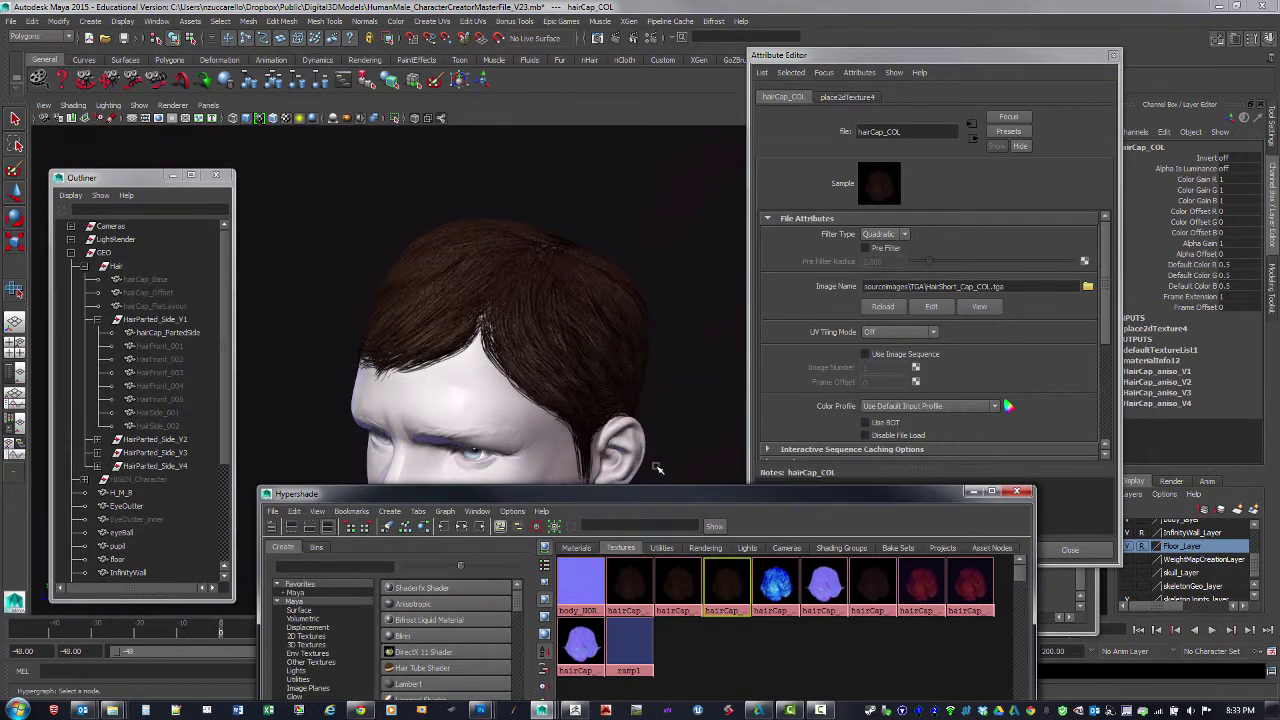
- List the scene's materials and graph the input and output connections of HairCap_aniso_V1 in the Hypershade
click(576, 548)
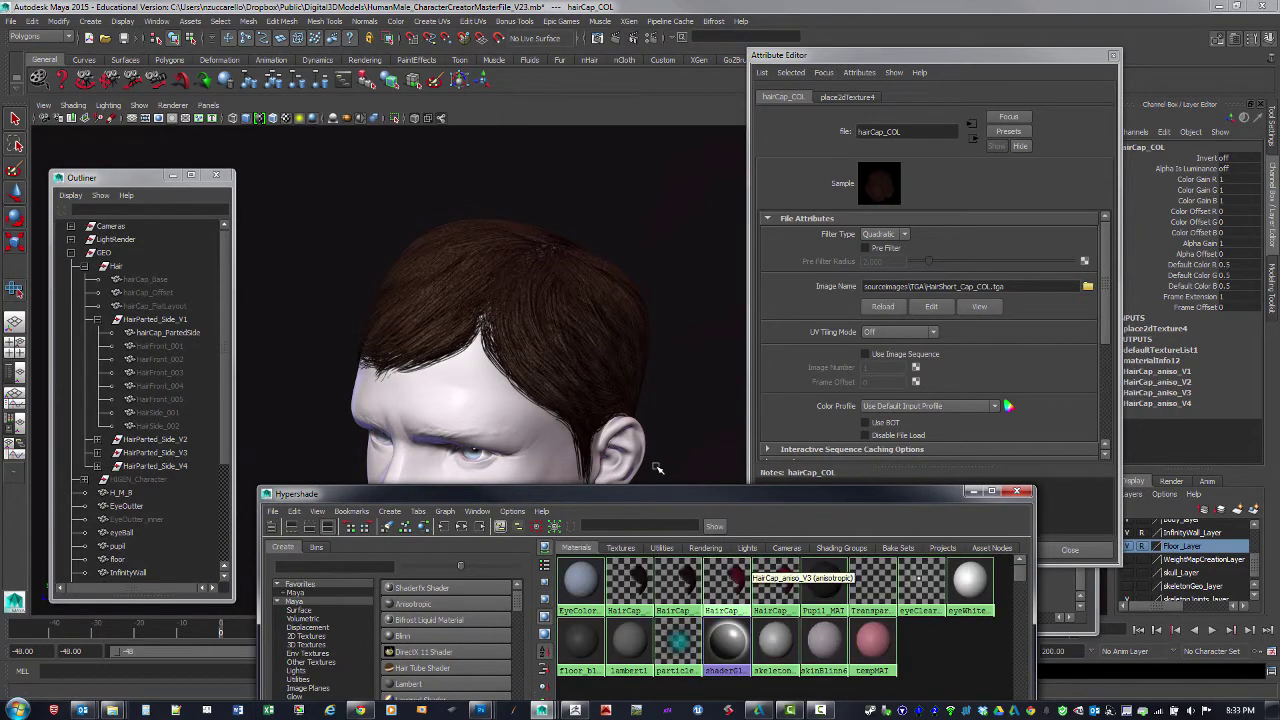
click(630, 585)
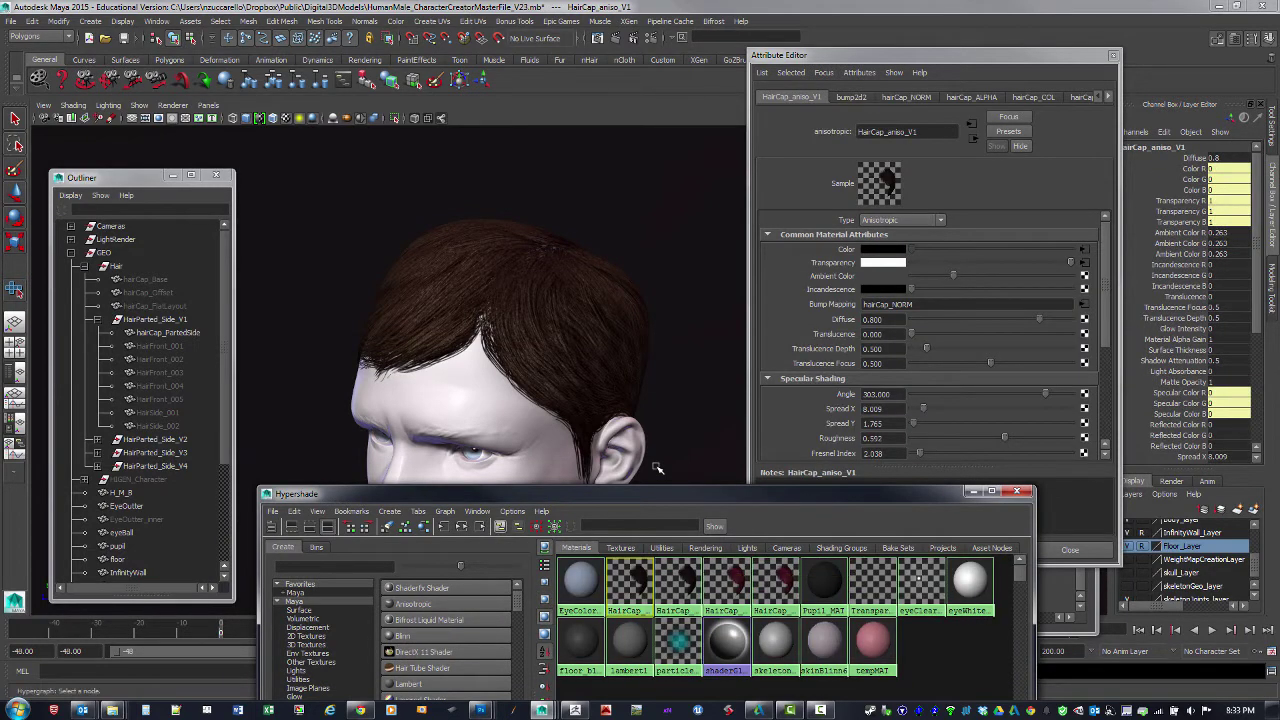
drag(652, 494, 717, 167)
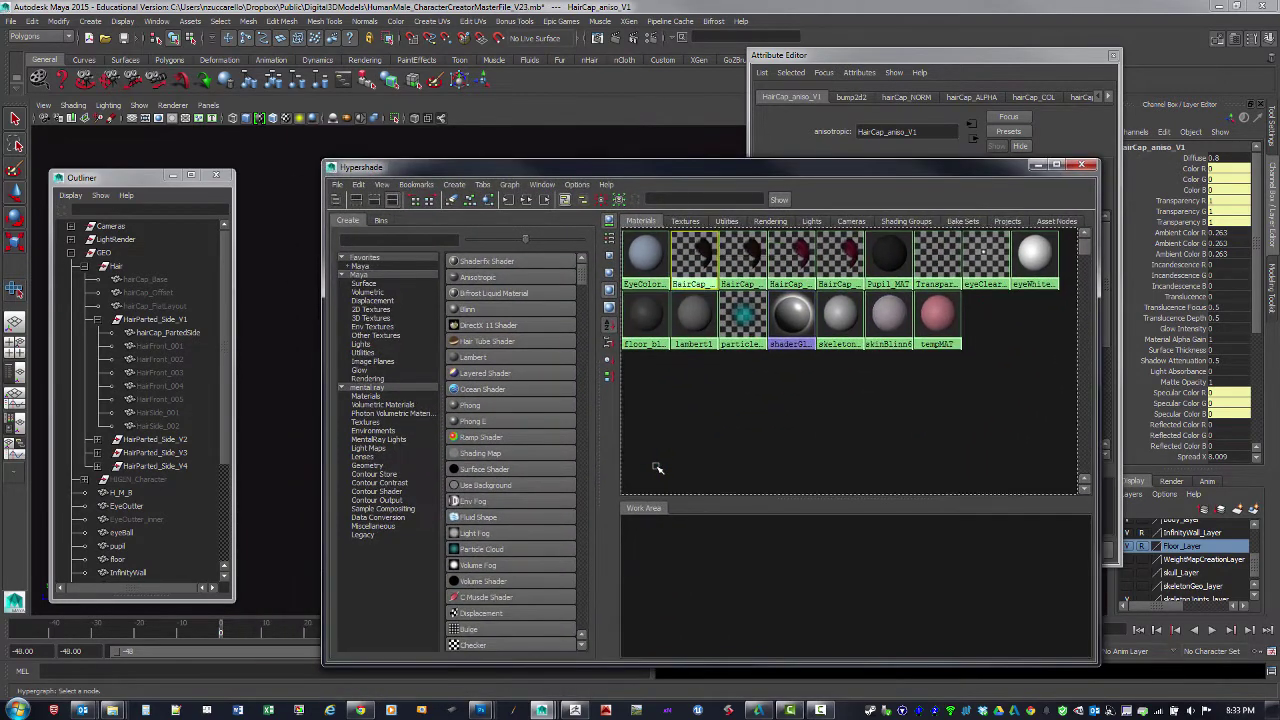
click(527, 200)
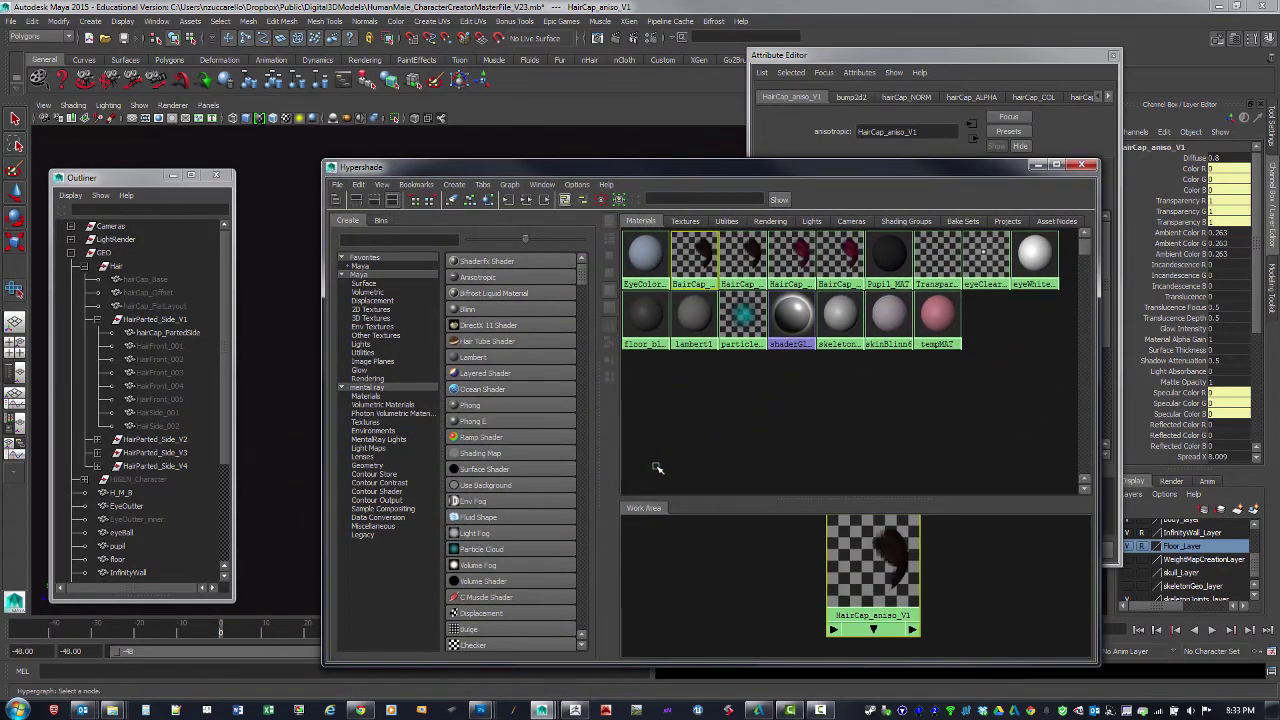
click(527, 200)
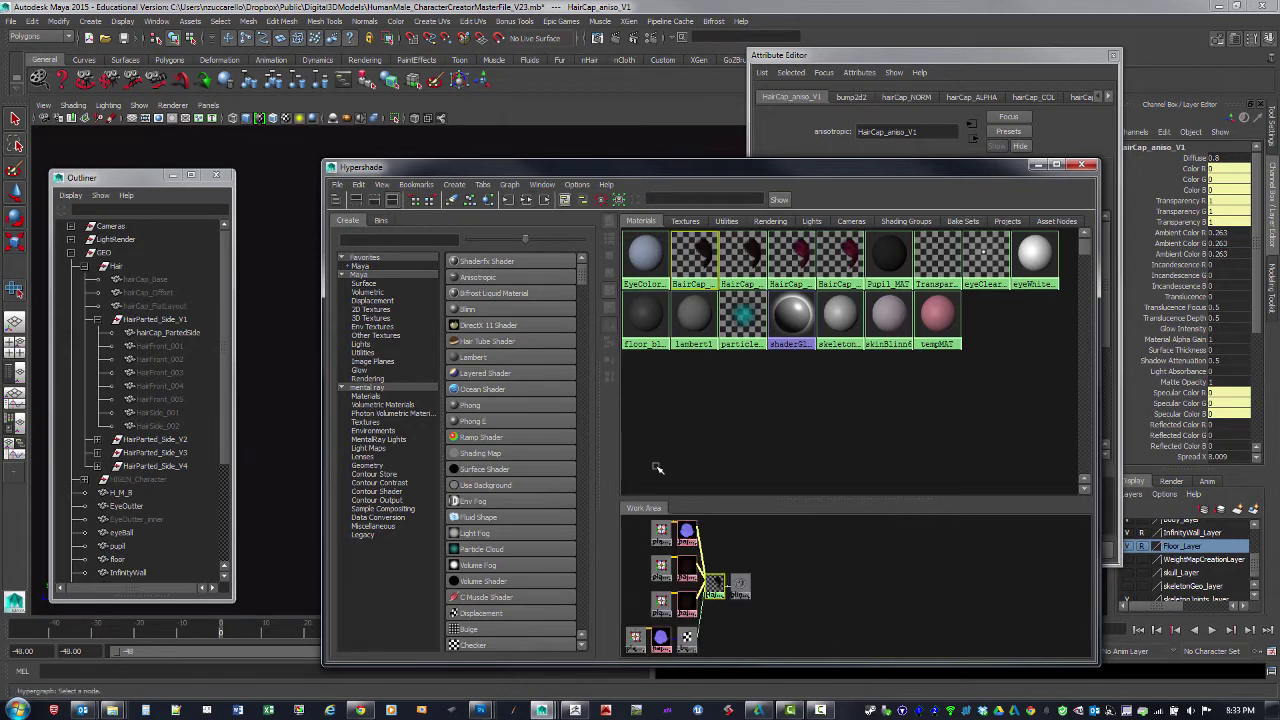
alt+middle_drag(740, 585, 878, 600)
scroll(935, 597, up, 3)
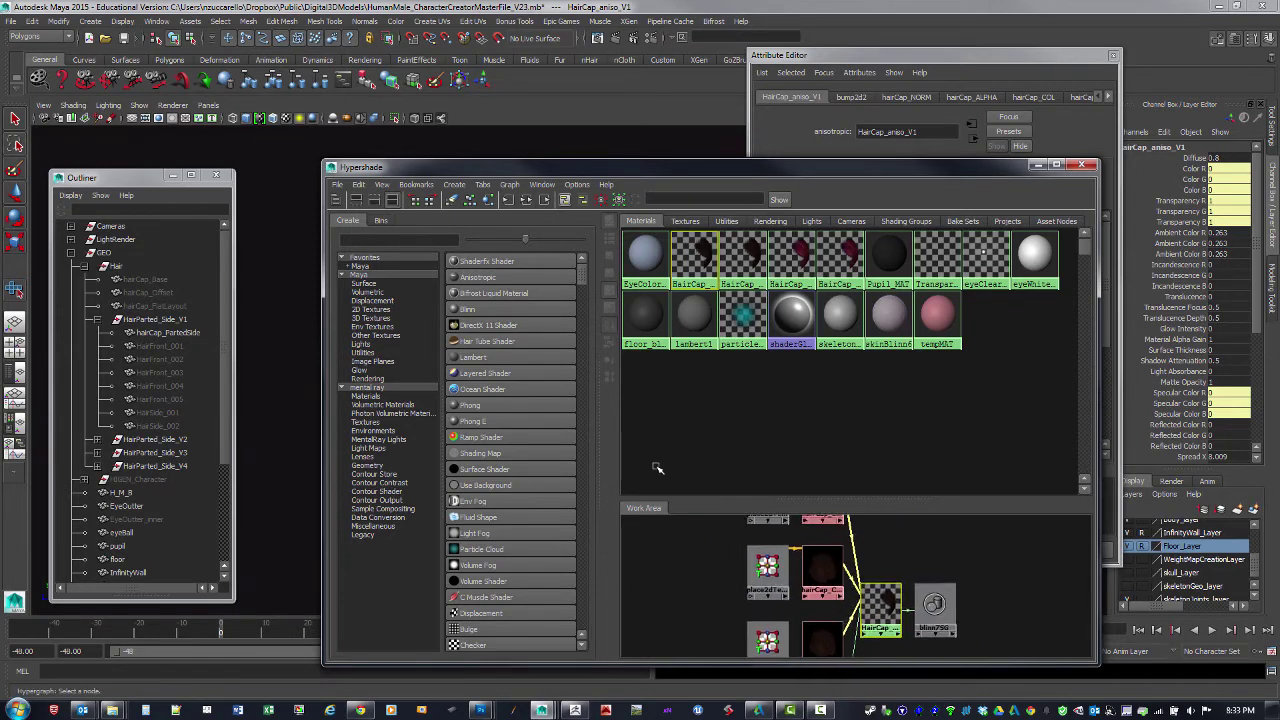
scroll(878, 600, up, 3)
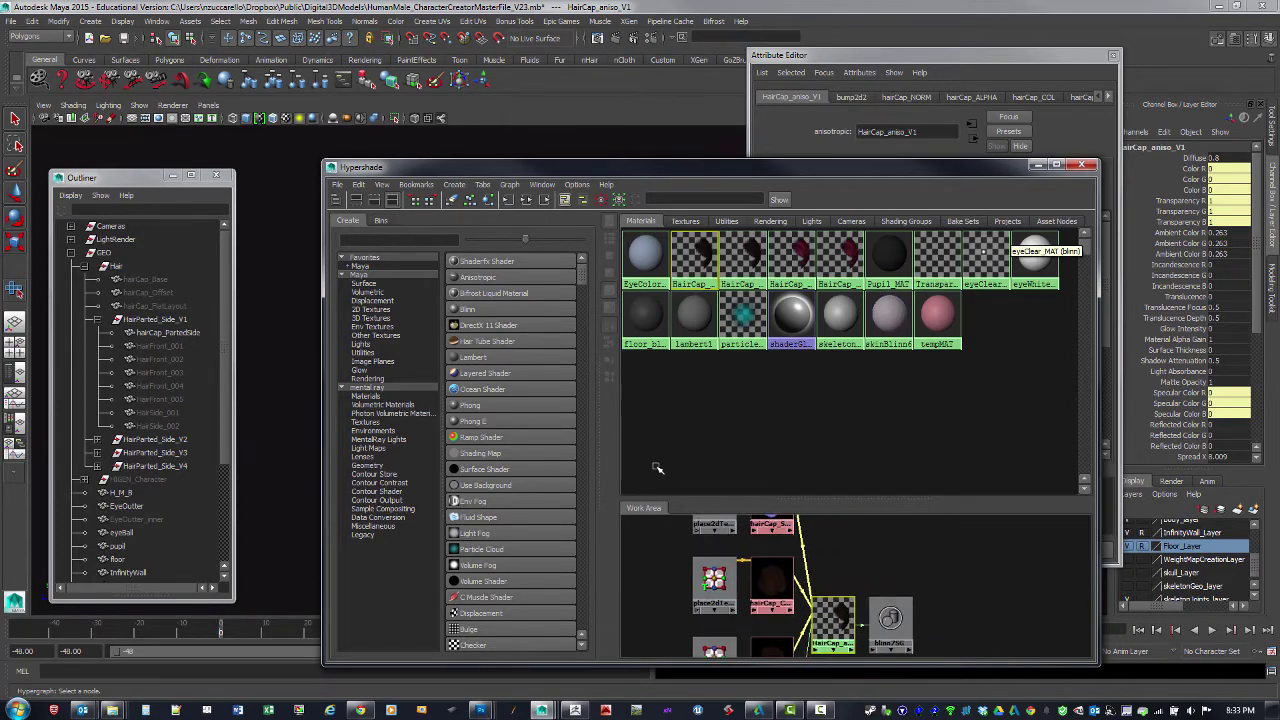
- Arrange the Hypershade beside the head model and display the attributes of the HairCap_aniso_V1 node next to it
drag(560, 167, 1193, 96)
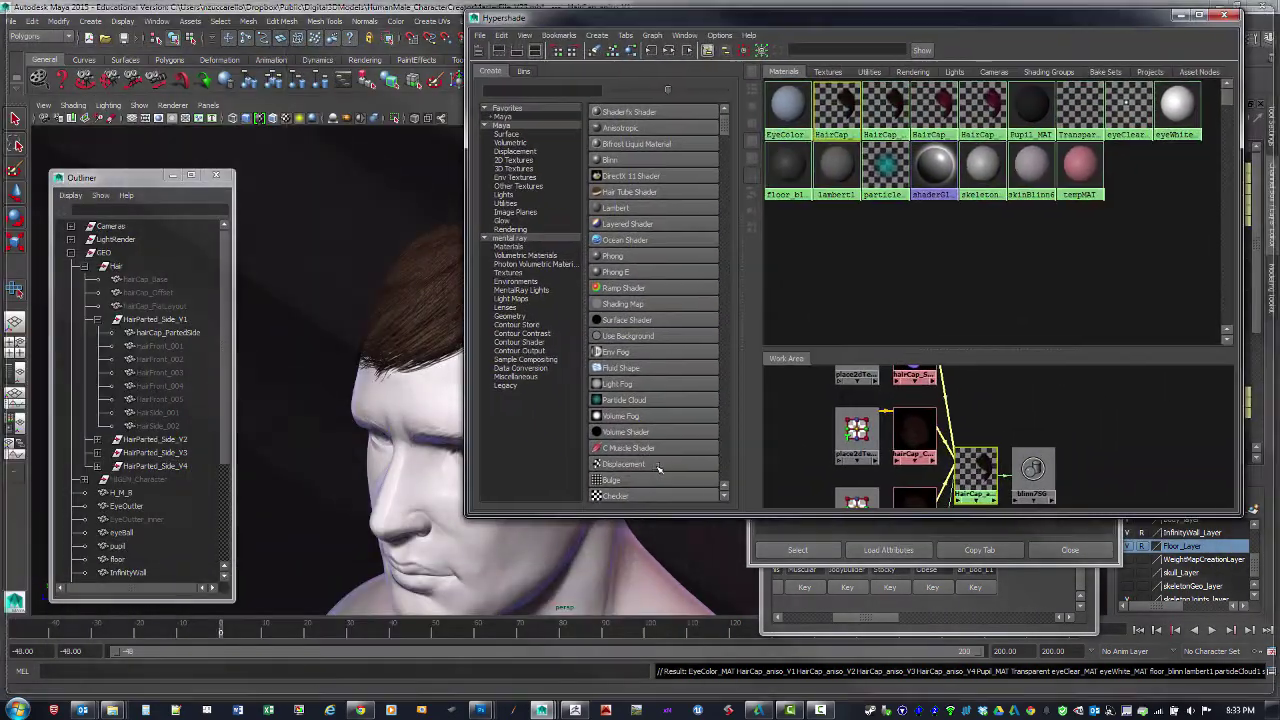
drag(800, 17, 824, 24)
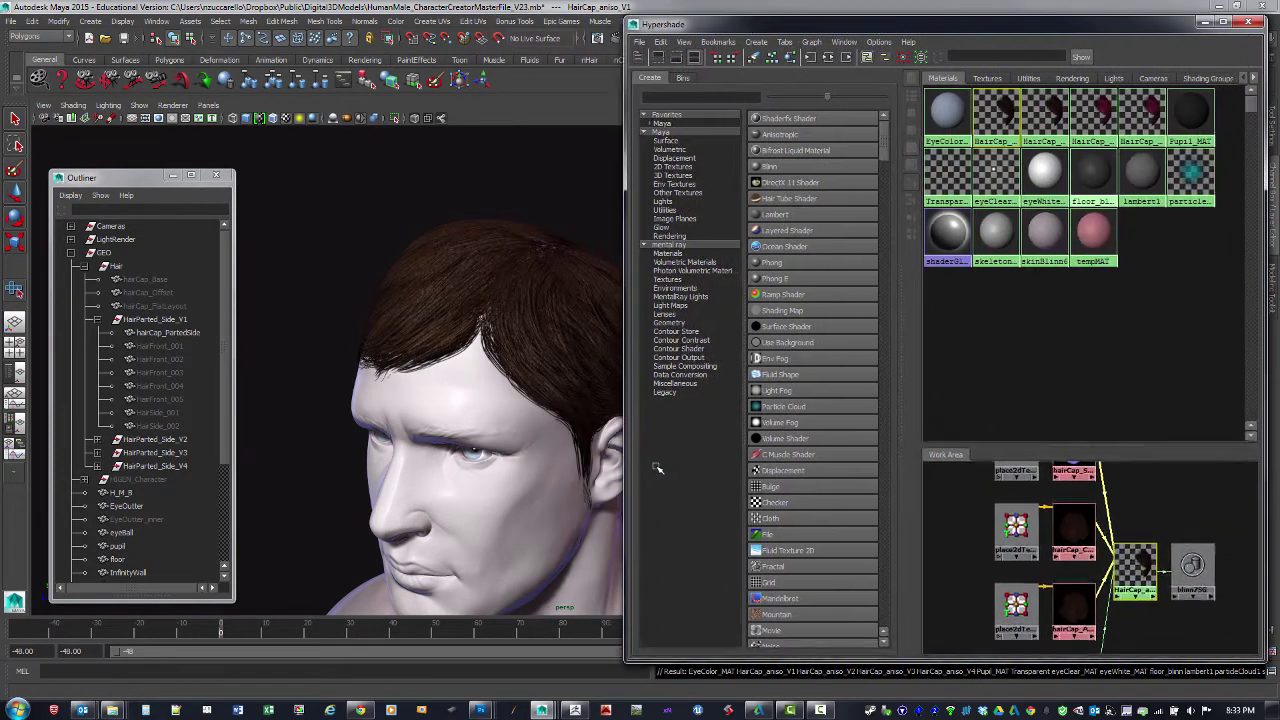
alt+middle_drag(1022, 510, 1009, 560)
scroll(1089, 557, up, 4)
alt+middle_drag(1089, 600, 1093, 517)
scroll(1089, 557, up, 1)
double_click(1154, 580)
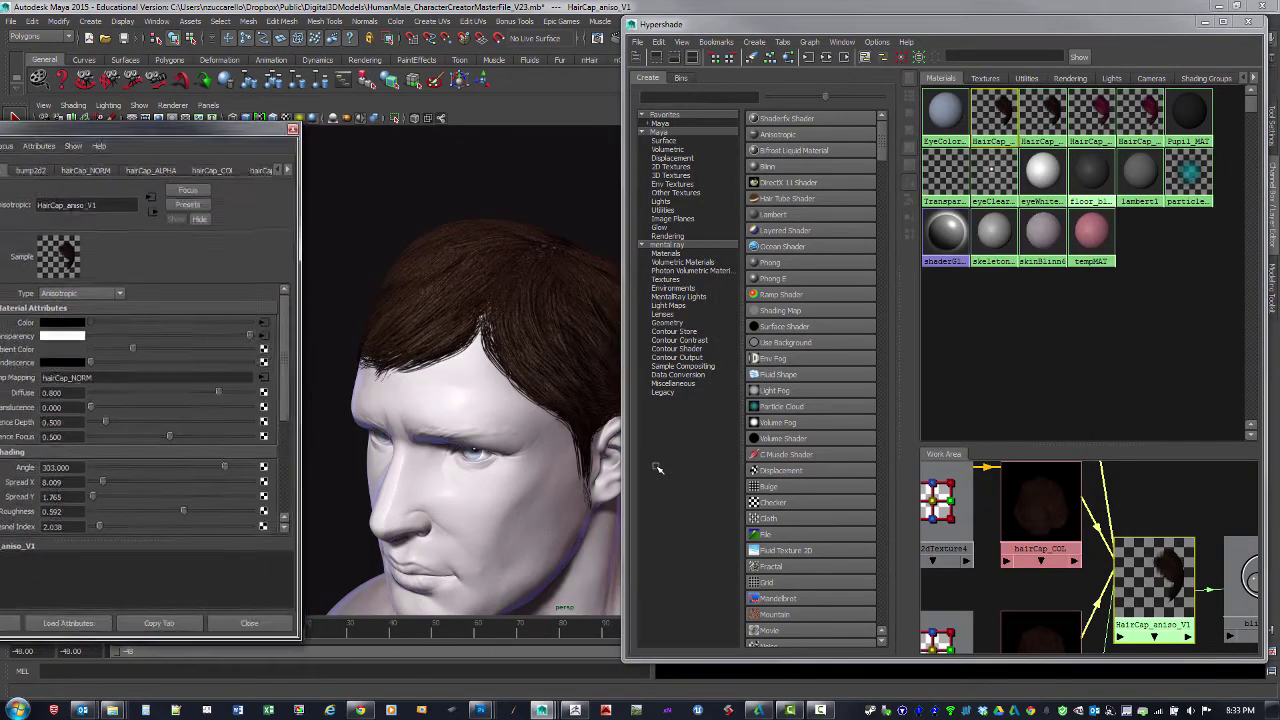
drag(150, 129, 202, 116)
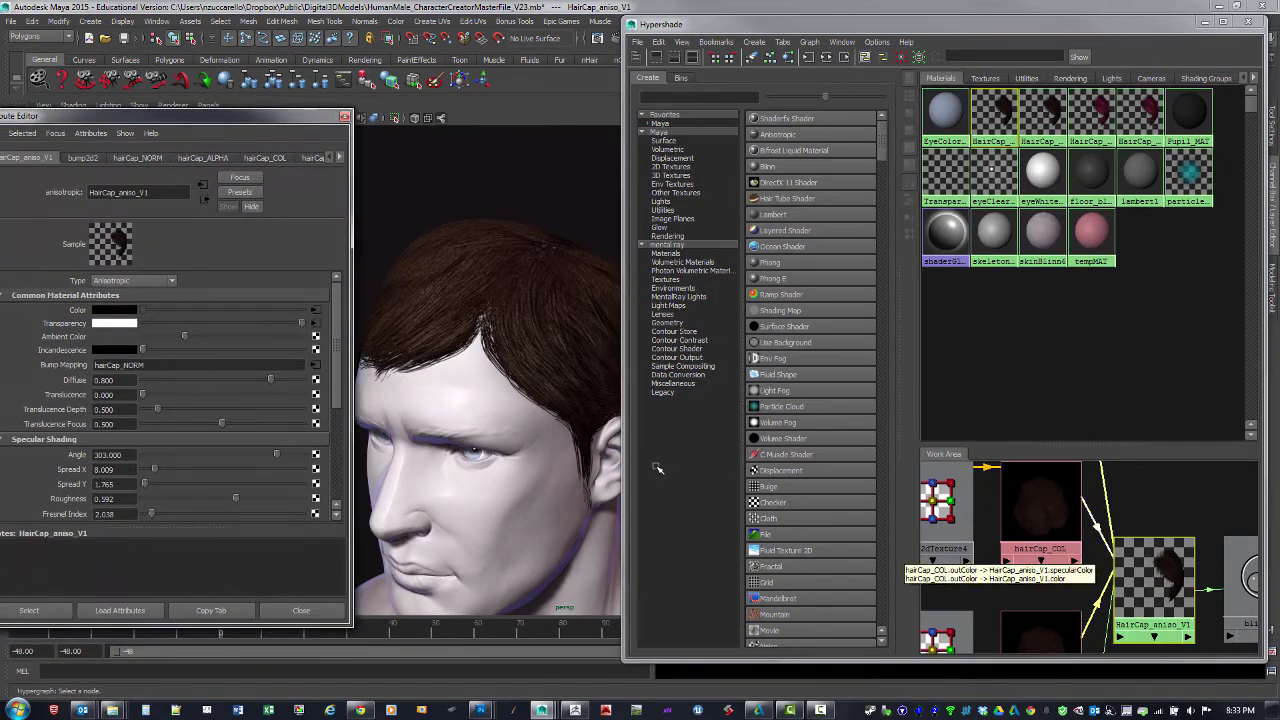
- Inspect the file attributes of the hairCap_ALPHA node in the material network
alt+right_drag(1050, 565, 1000, 565)
alt+middle_drag(1050, 565, 1060, 525)
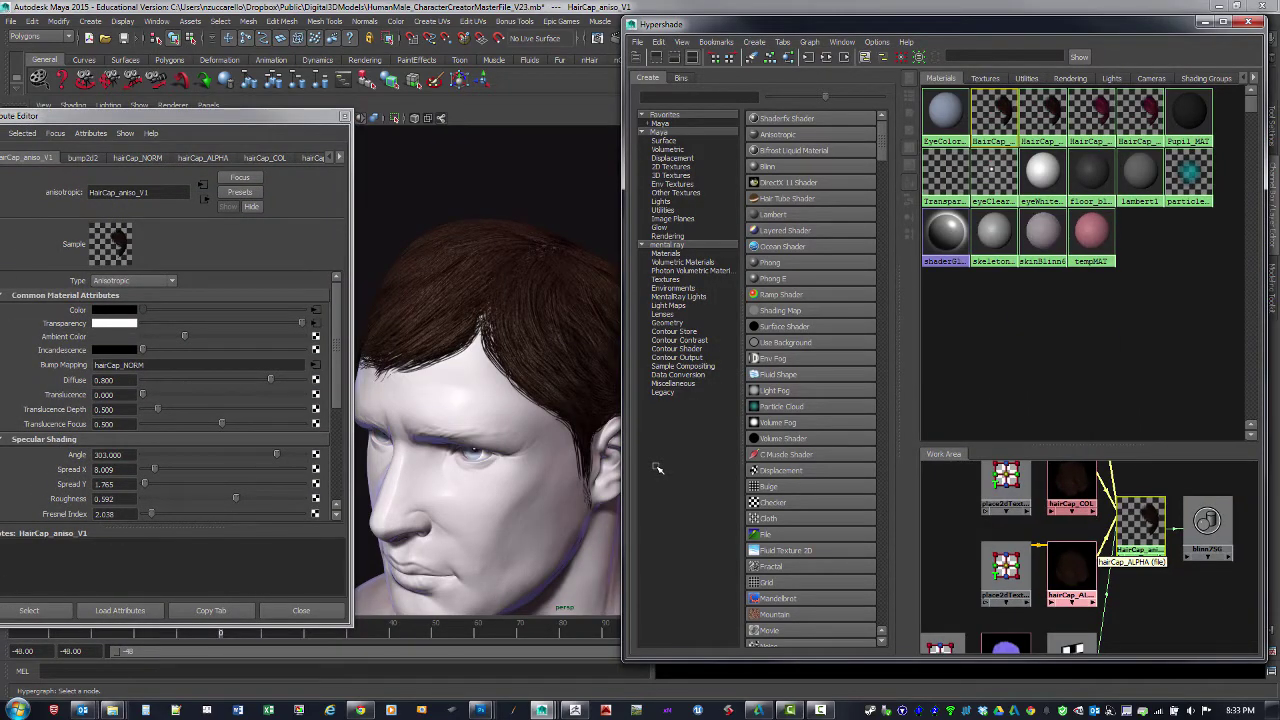
click(1078, 563)
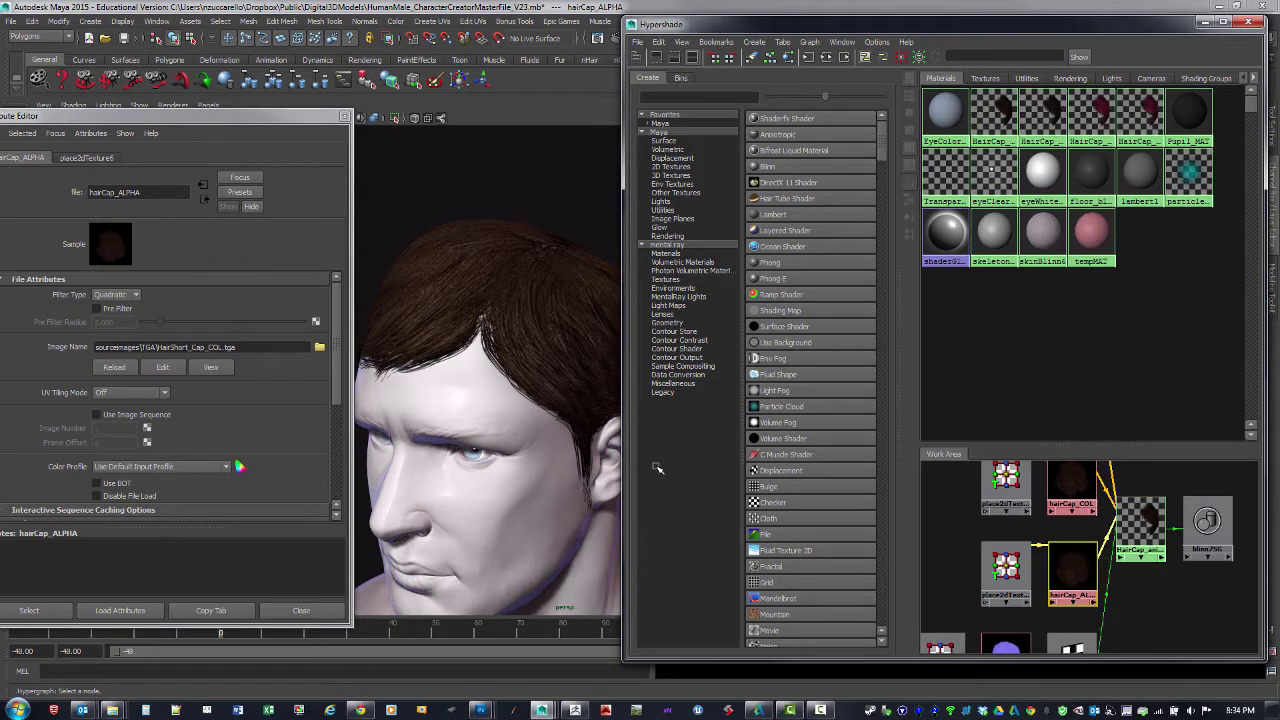
- Examine in the Connection Editor how hairCap_ALPHA's outAlpha feeds the R, G and B transparency channels of HairCap_aniso_V1, and close it
click(1140, 525)
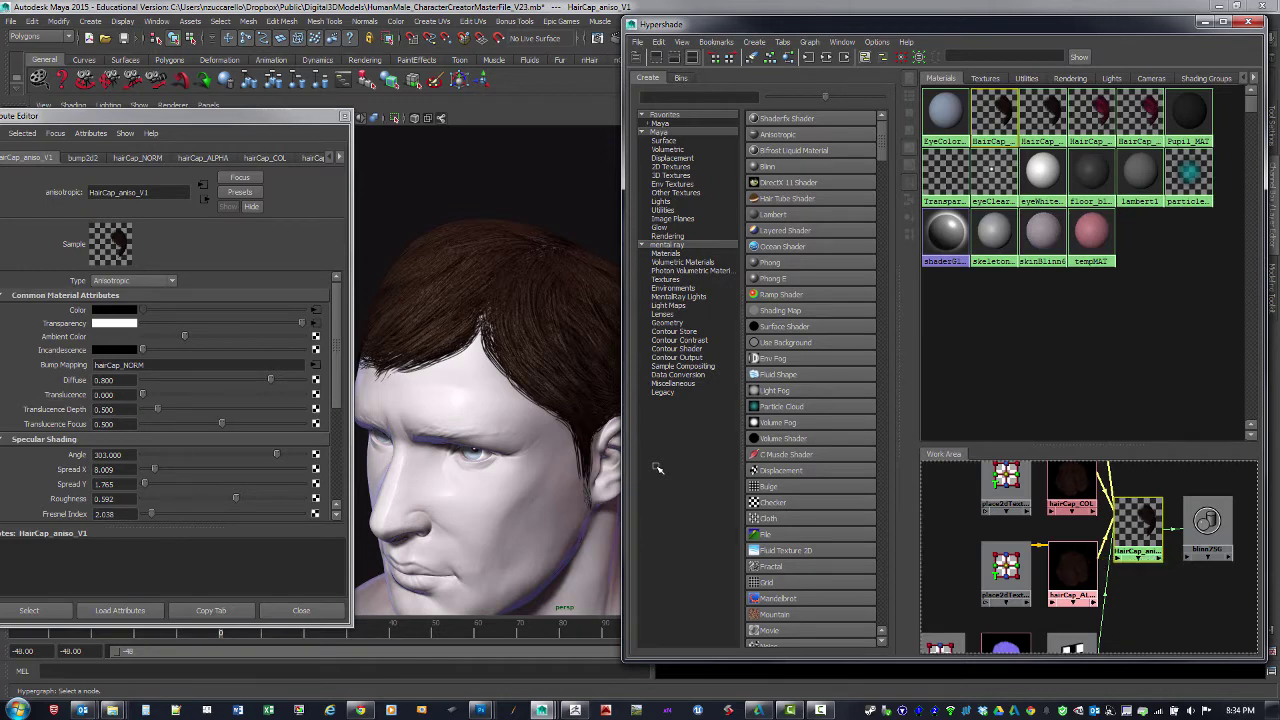
shift+middle_drag(1073, 575, 1138, 527)
drag(600, 372, 679, 318)
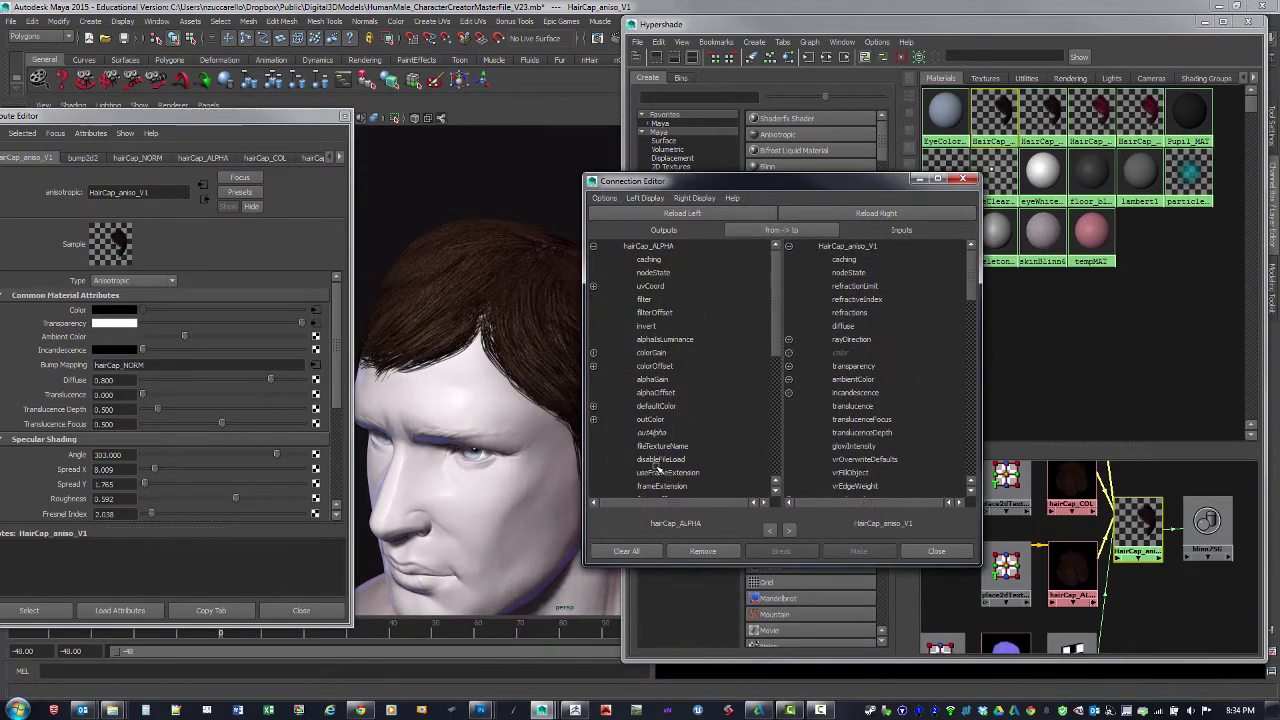
click(653, 433)
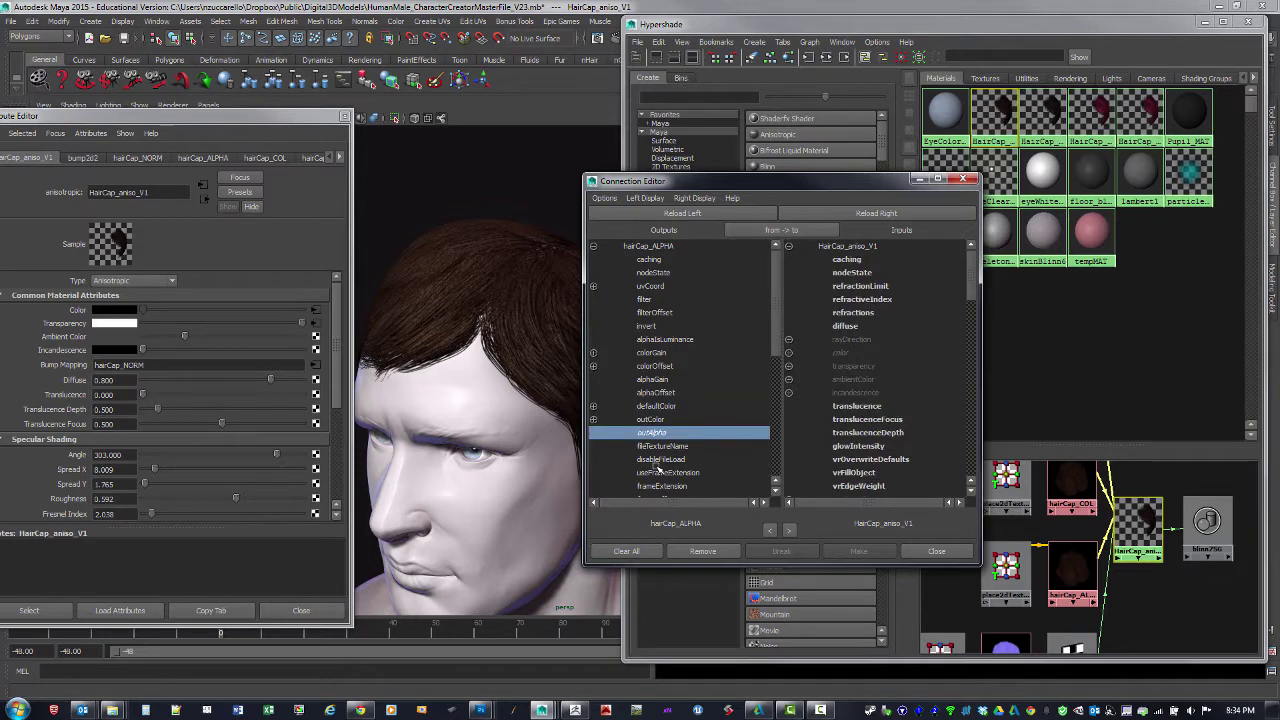
click(789, 366)
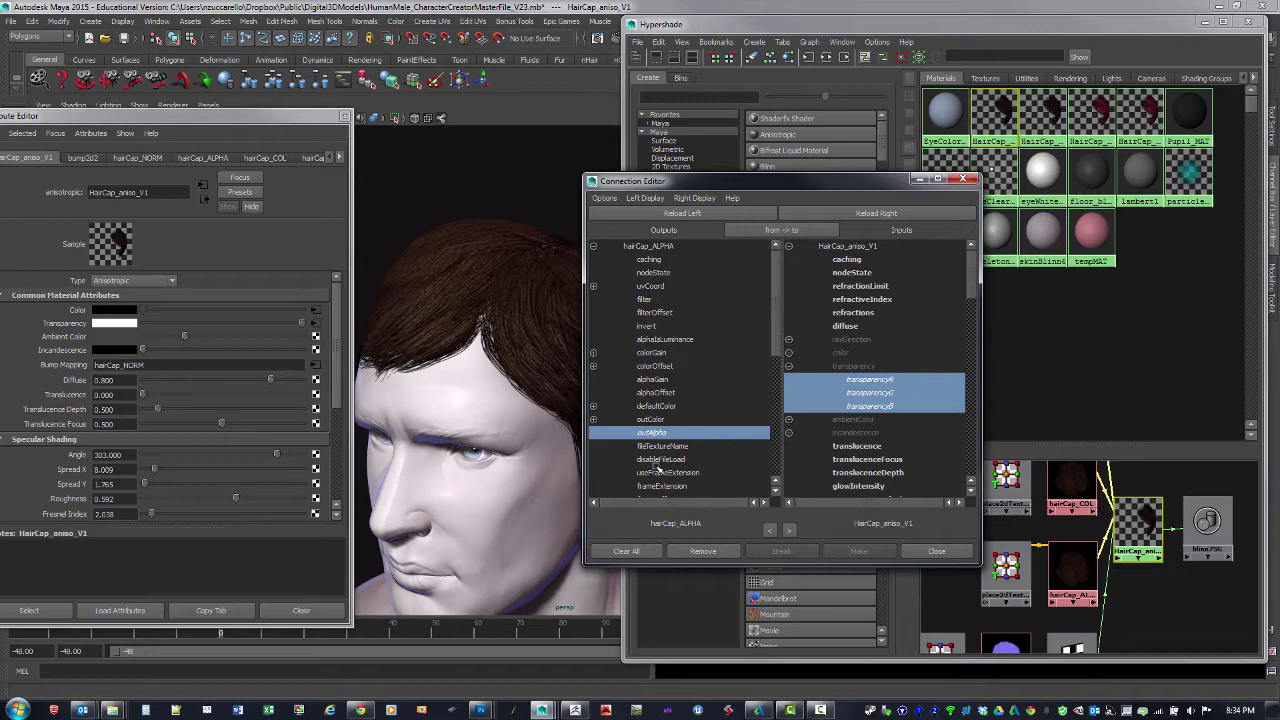
click(963, 179)
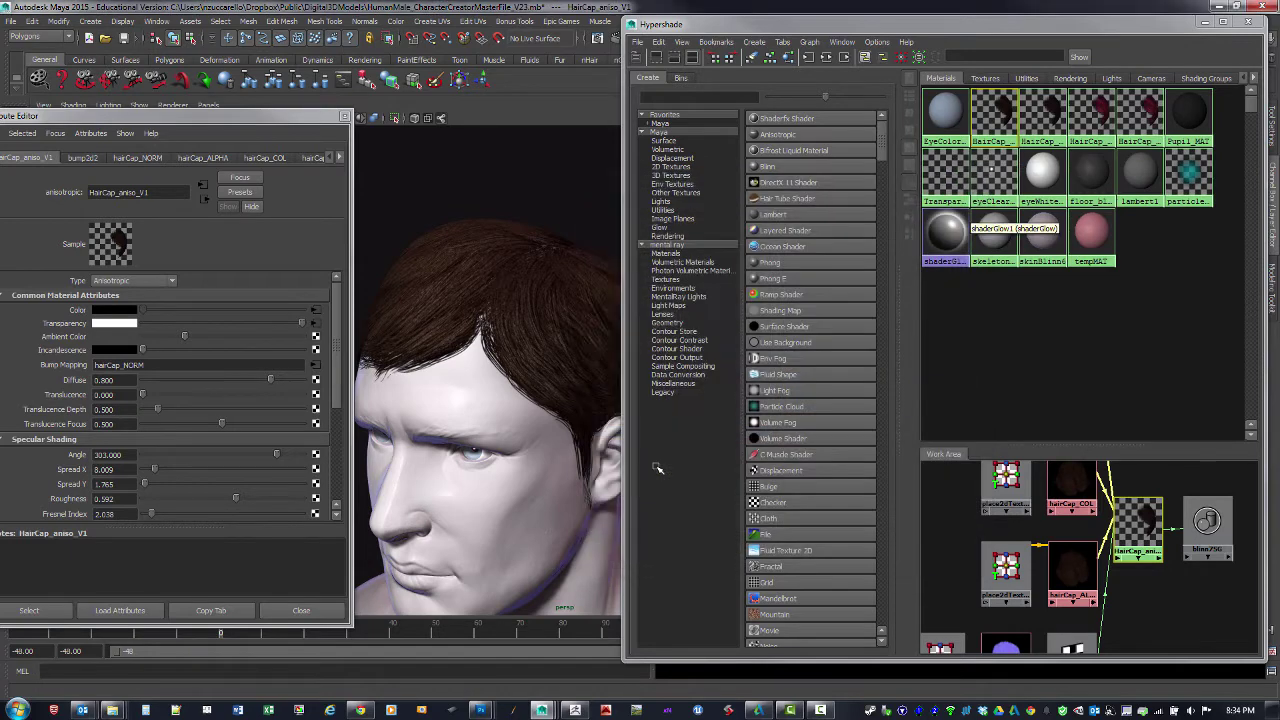
- Examine the normal map branch of the network and the 2D bump attributes of bump2d2
alt+right_drag(1104, 605, 1072, 603)
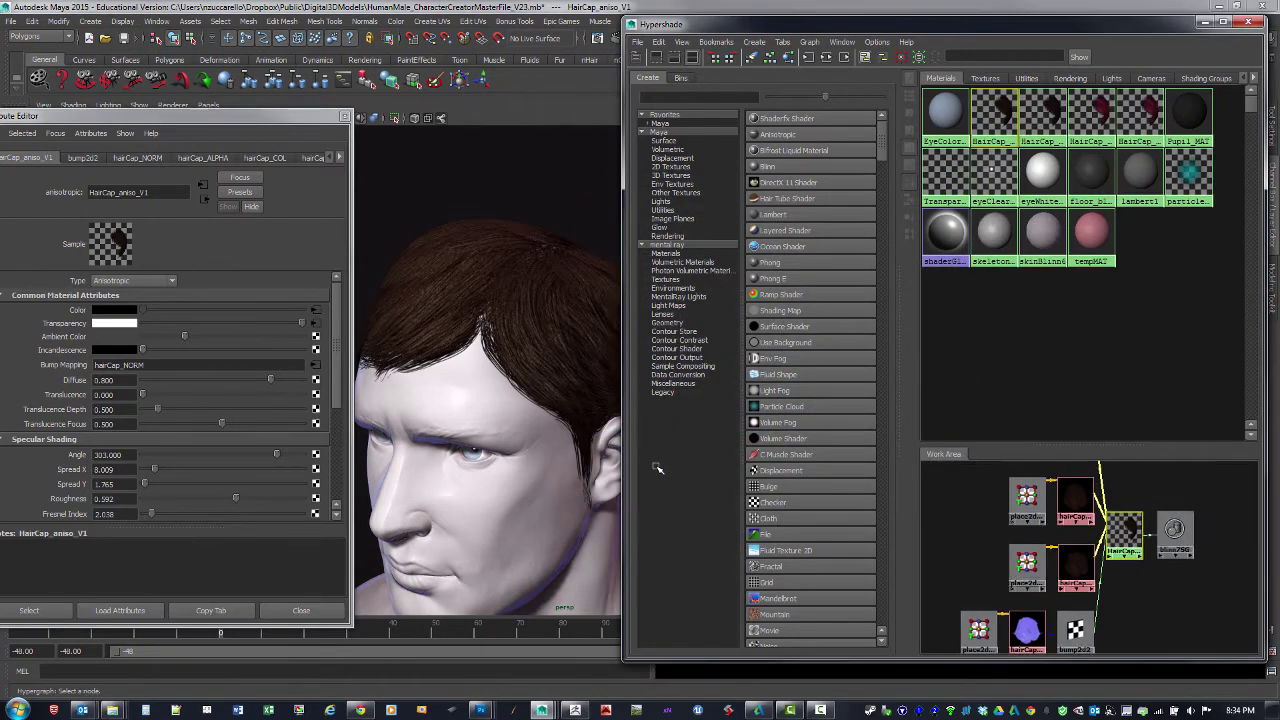
alt+middle_drag(1090, 603, 1071, 559)
alt+right_drag(1071, 559, 1092, 559)
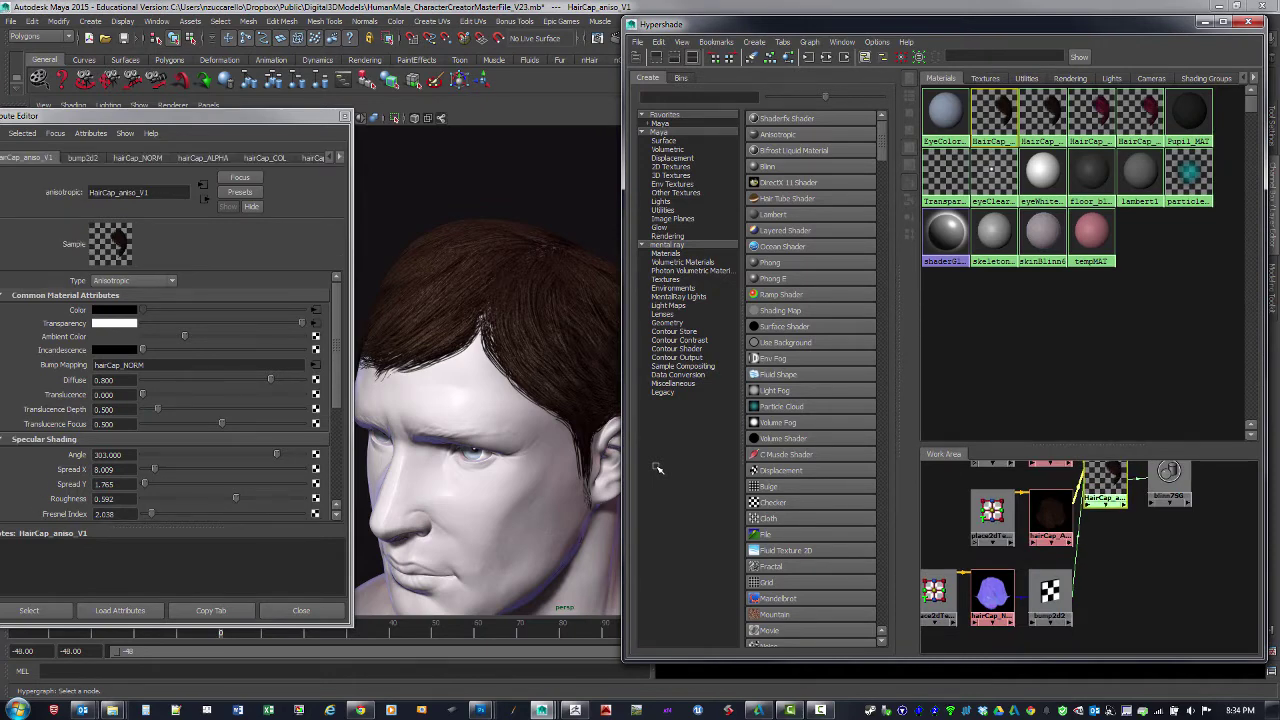
click(83, 158)
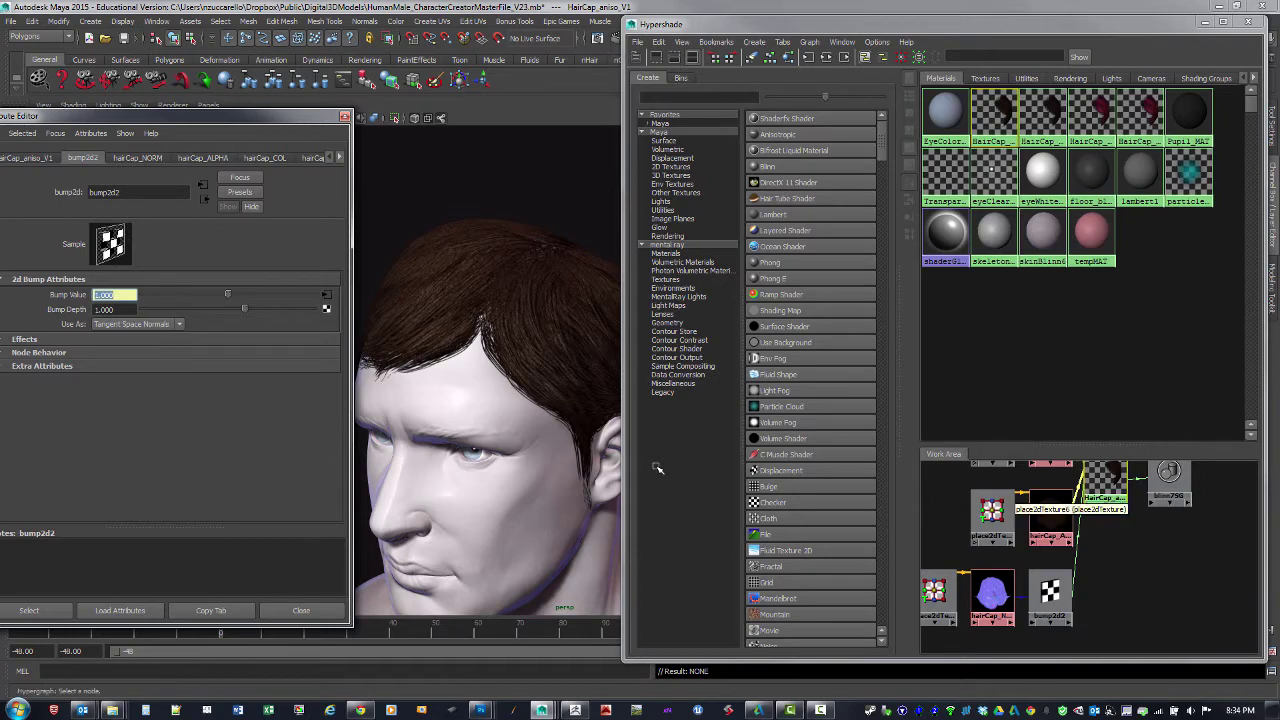
mouse_move(1085, 520)
alt+middle_down()
mouse_move(1105, 583)
mouse_move(1088, 638)
alt+middle_up()
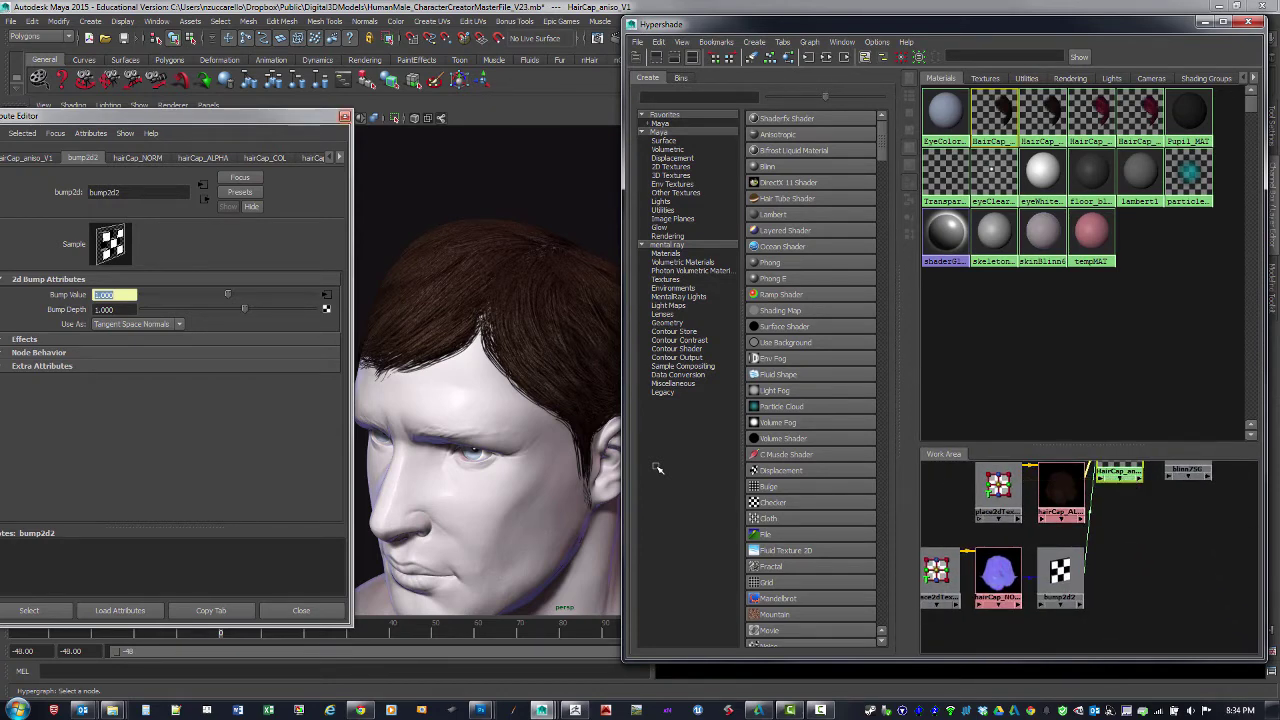
- Display the HairCap_aniso_V2 material attributes, adjust its ambient color while viewing the hair, and put the Attribute Editor away
click(345, 116)
alt+middle_drag(1119, 468, 1098, 577)
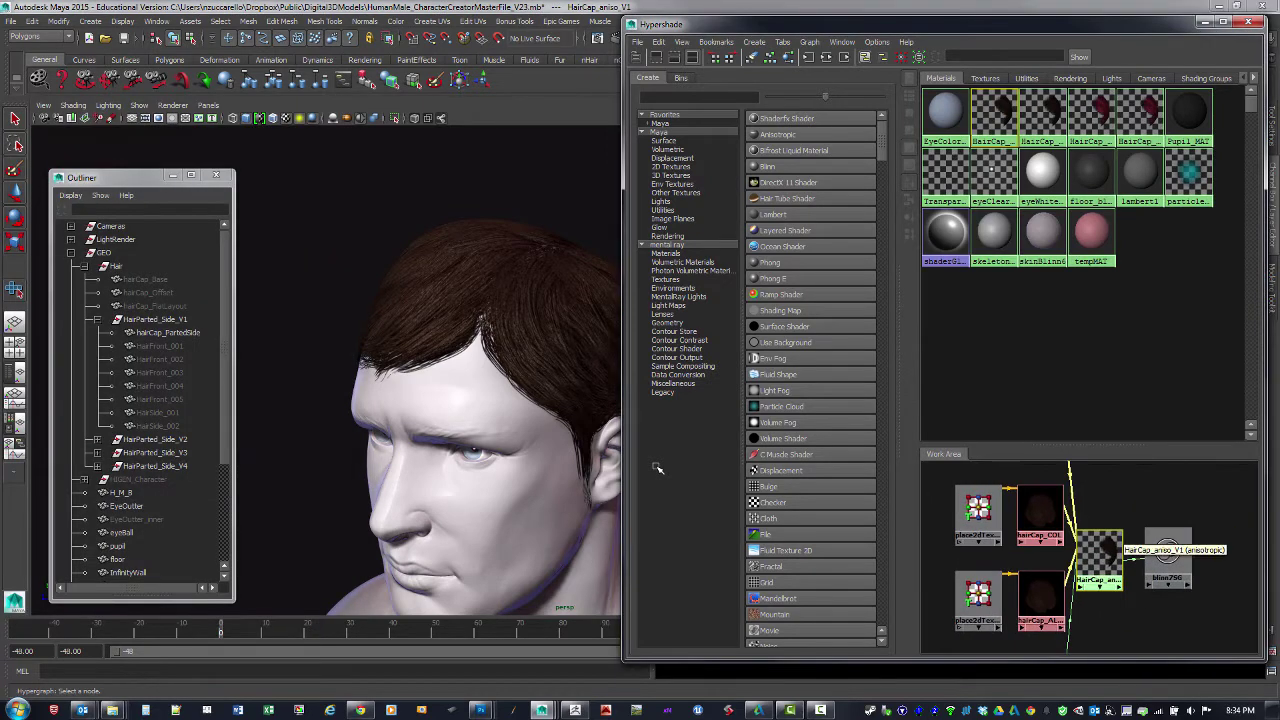
key(ctrl+a)
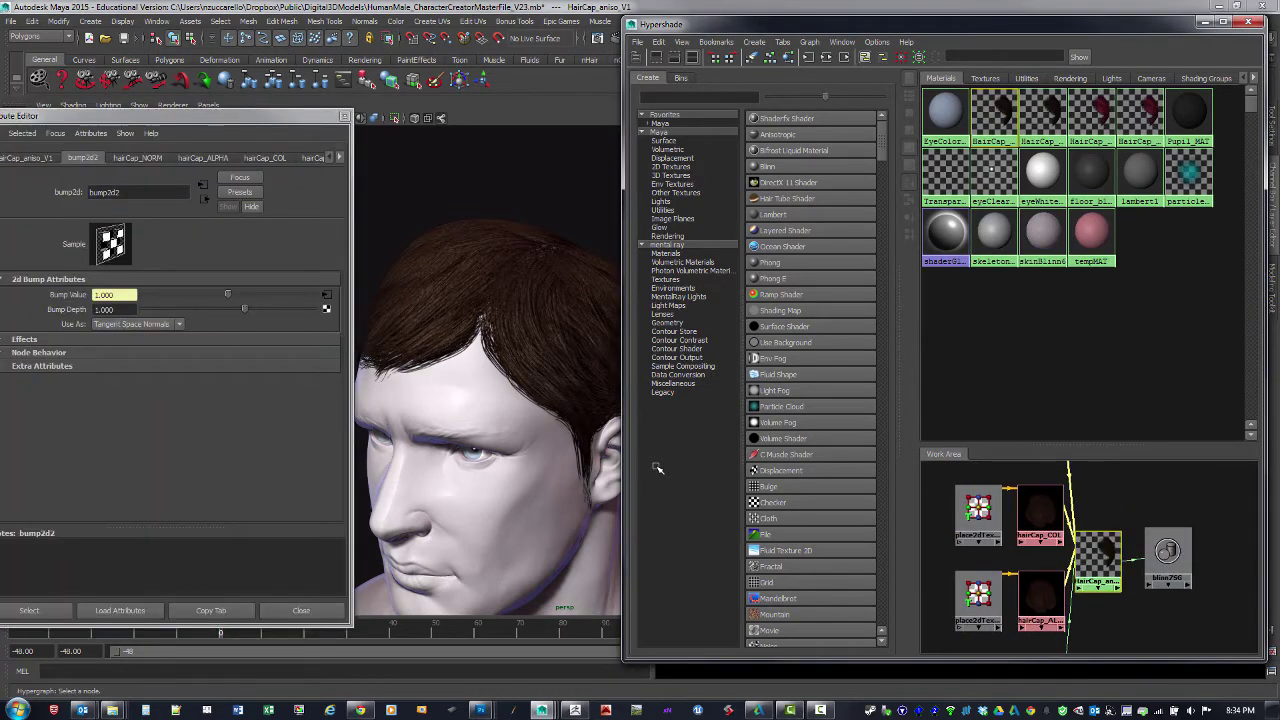
drag(158, 116, 187, 114)
click(233, 197)
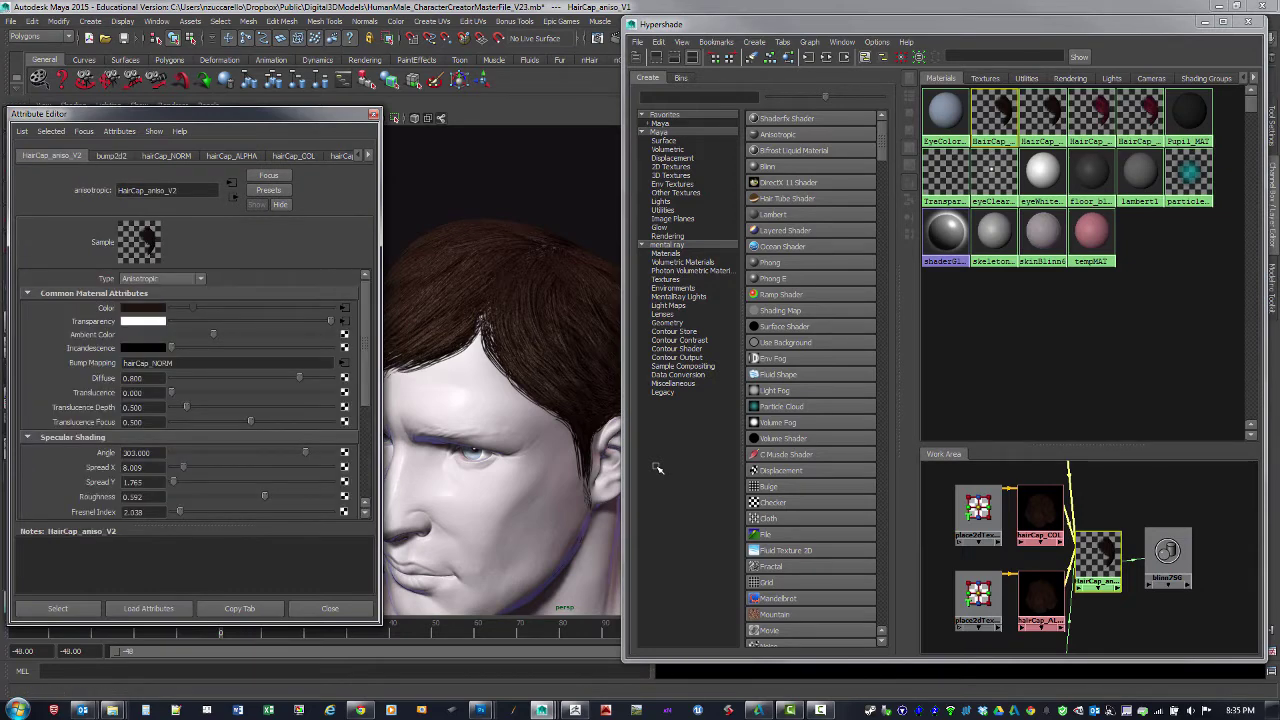
drag(213, 334, 184, 334)
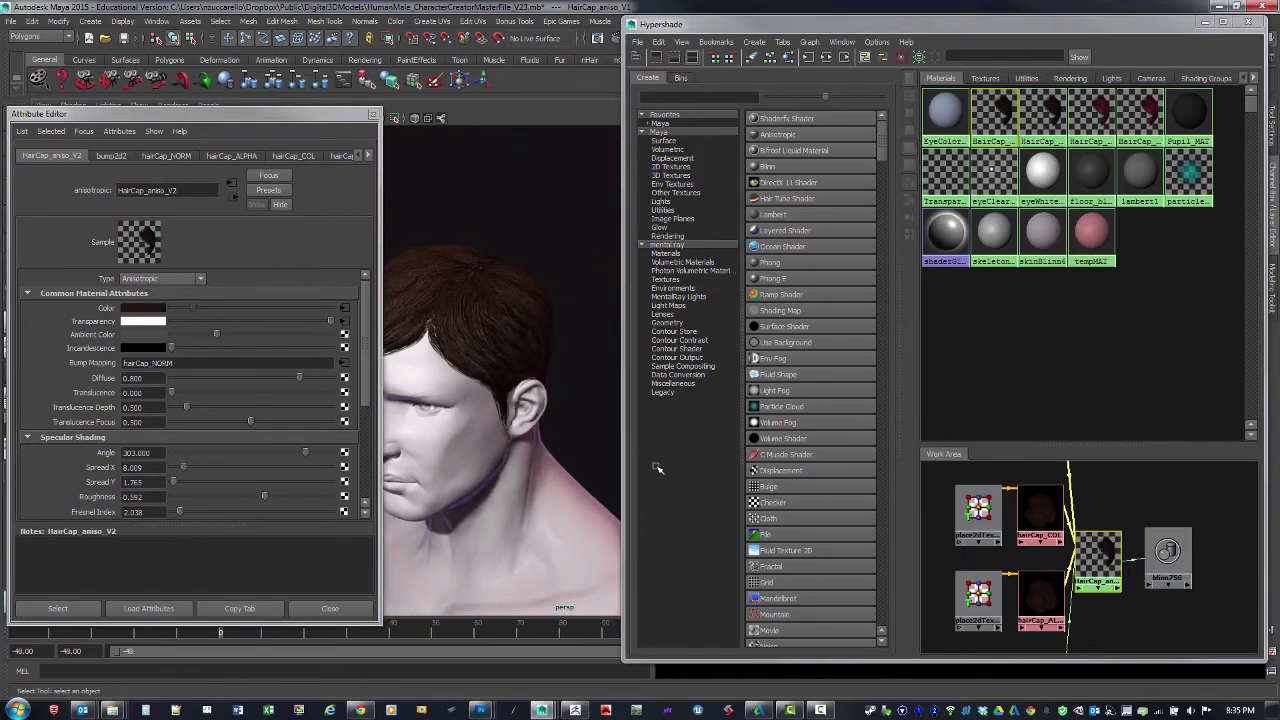
mouse_move(190, 114)
mouse_down()
mouse_move(260, 169)
mouse_move(172, 186)
mouse_move(179, 156)
mouse_up()
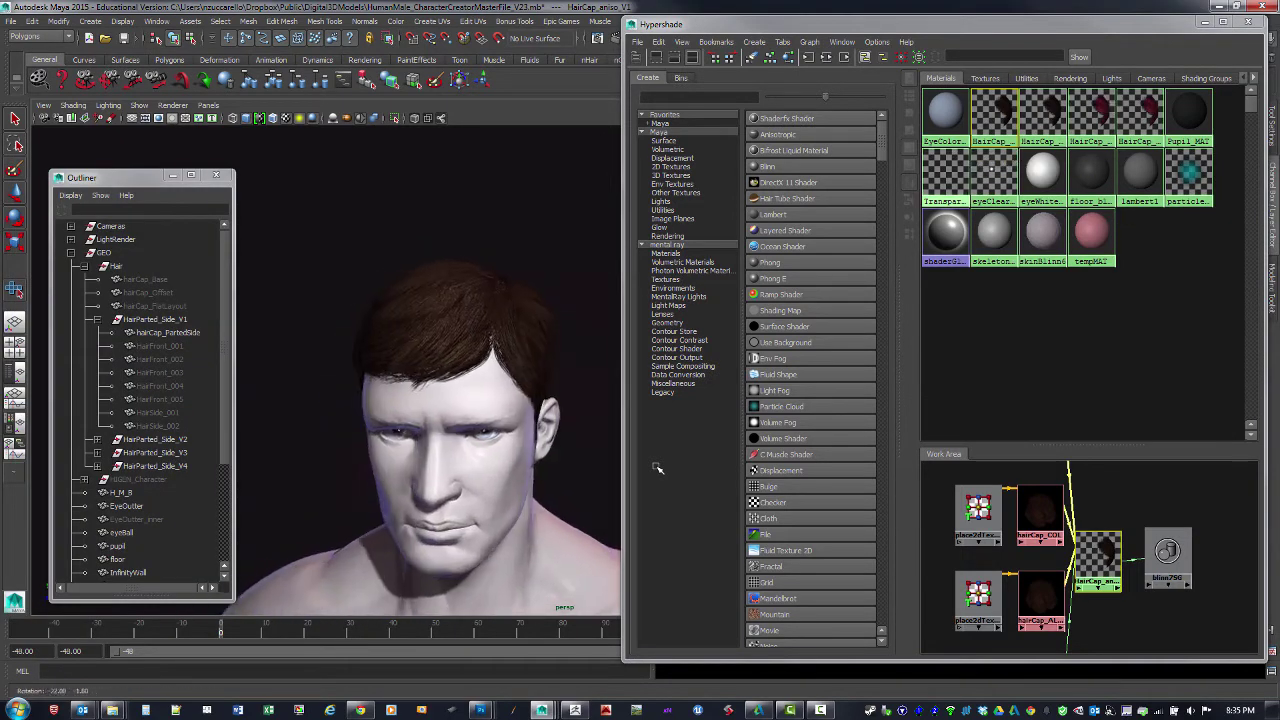
- Unhide HairFront_001 through HairSide_002 to view the full hairstyle on the head, and hide them again
click(160, 346)
shift+click(158, 426)
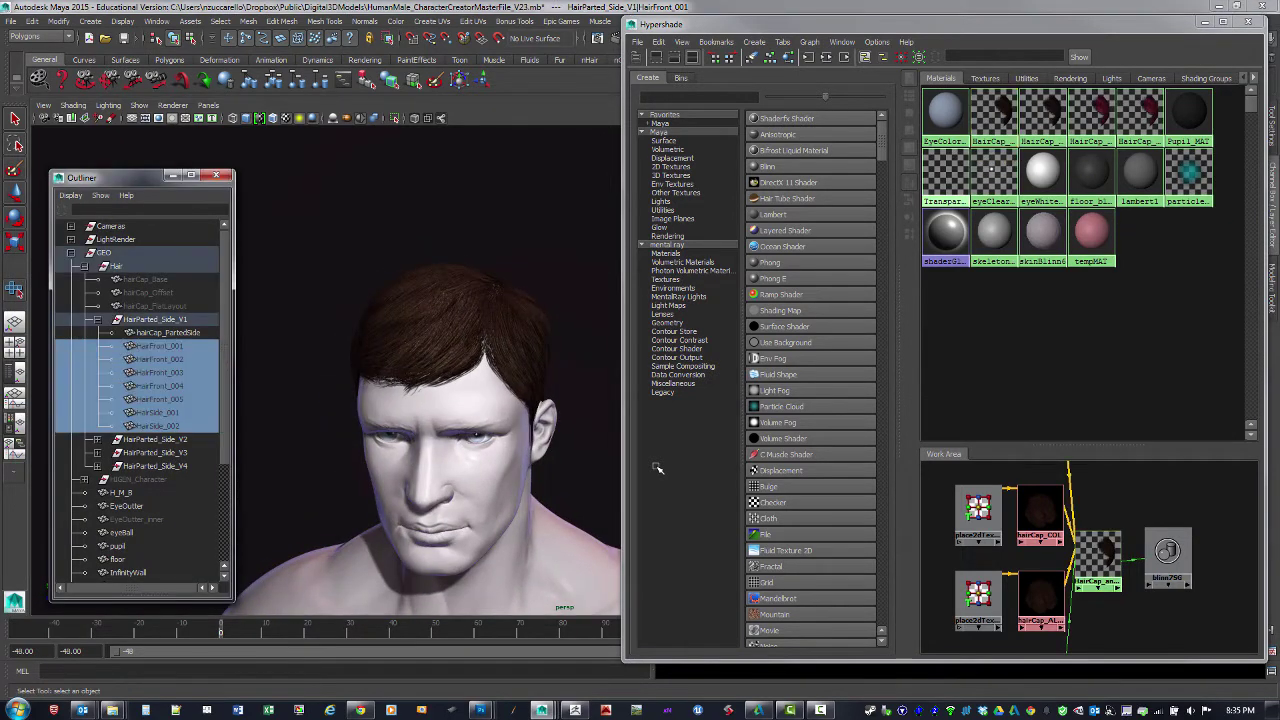
key(shift+h)
click(300, 240)
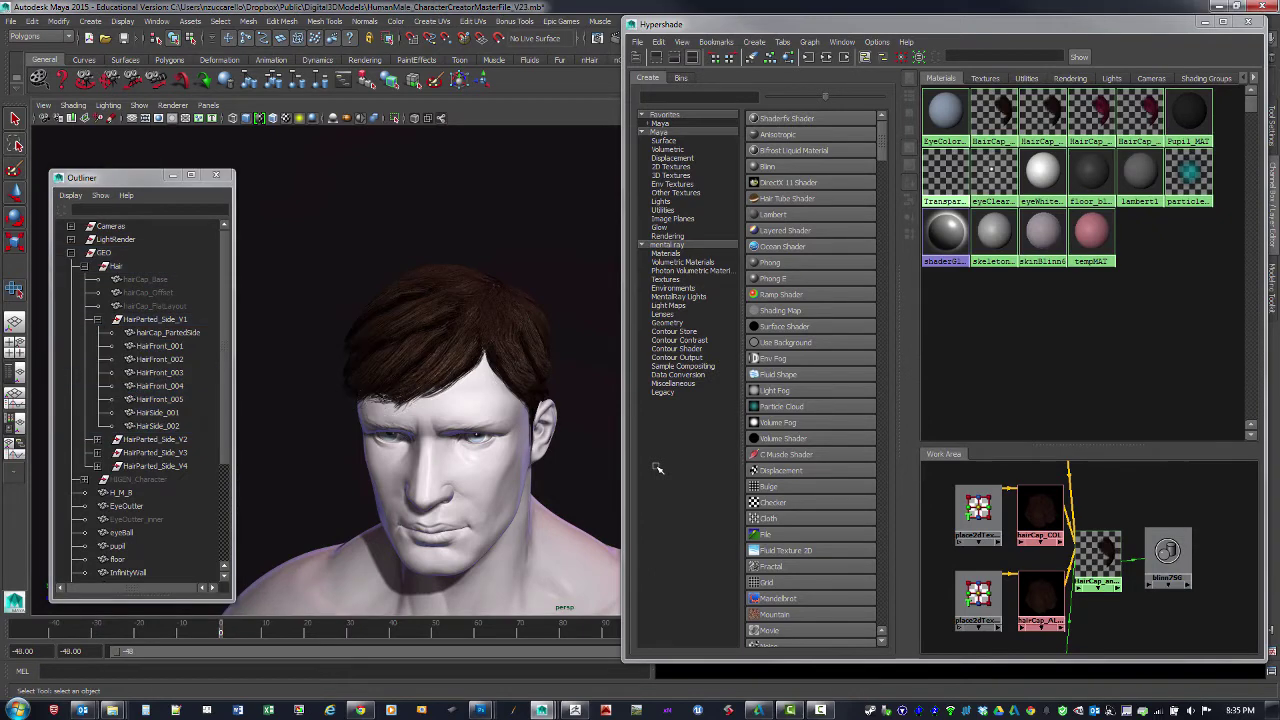
mouse_move(430, 450)
alt+mouse_down()
mouse_move(330, 450)
mouse_move(560, 440)
alt+mouse_up()
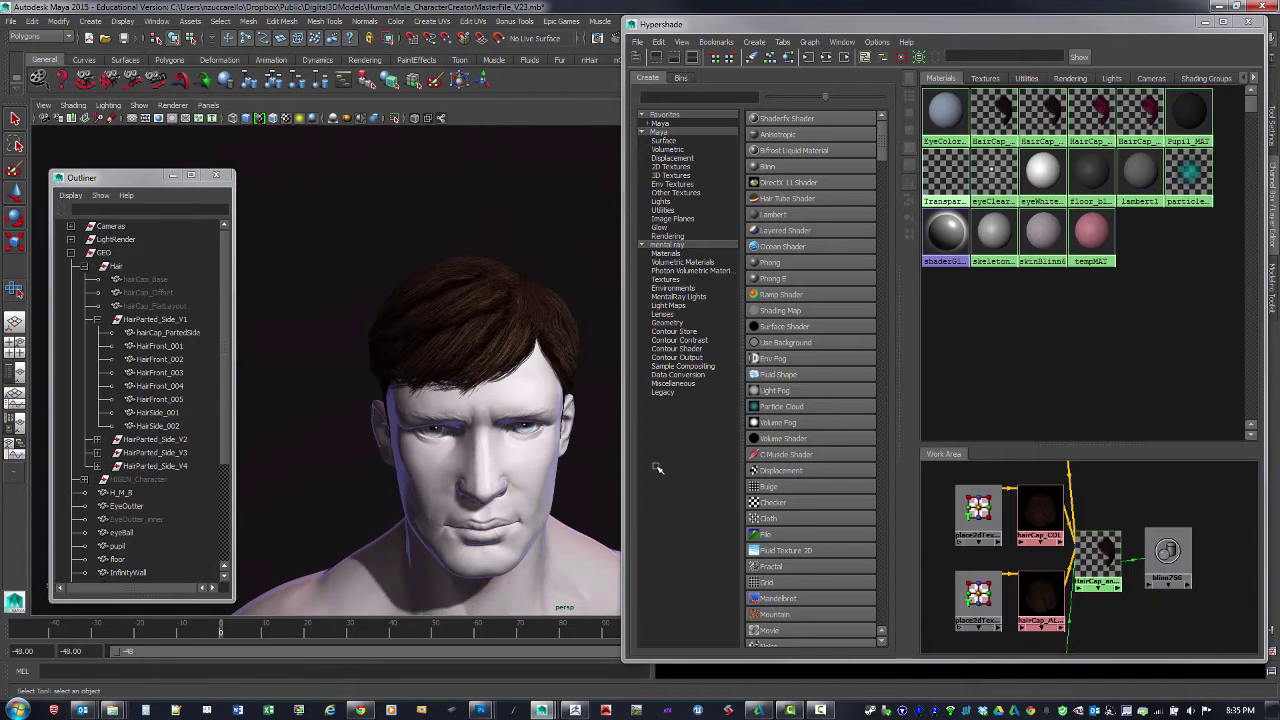
click(160, 346)
shift+click(158, 426)
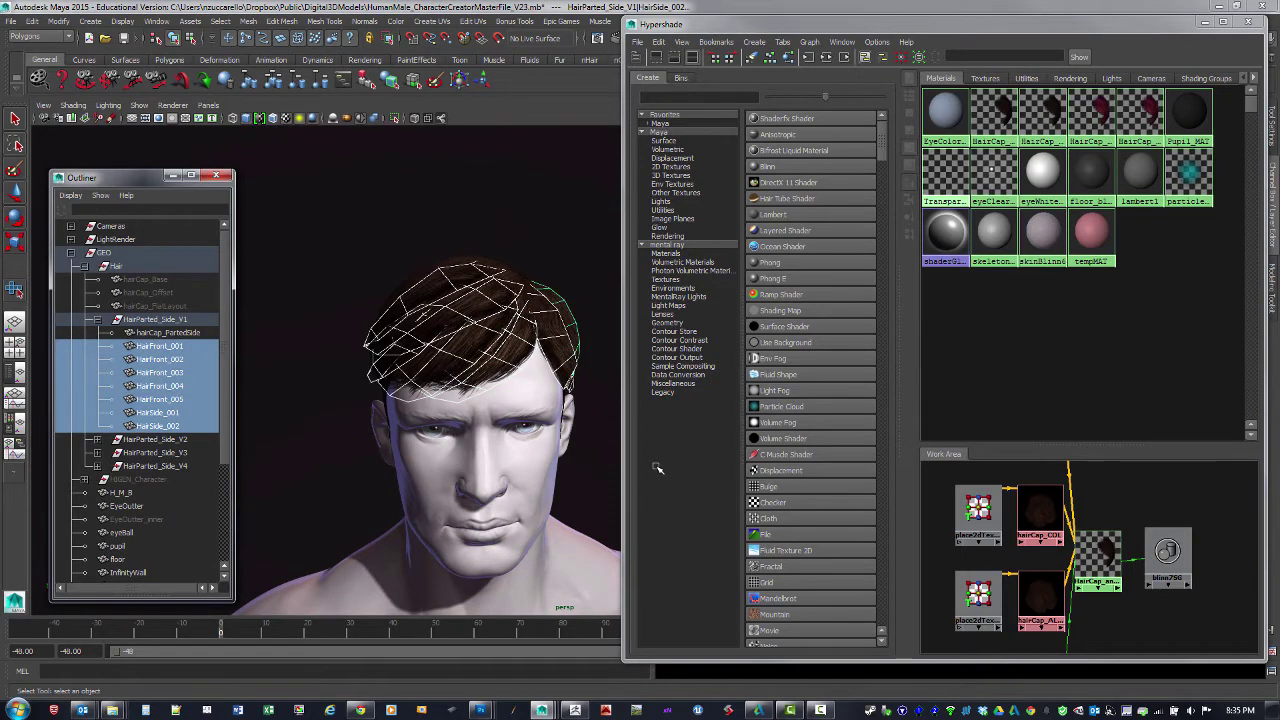
key(ctrl+h)
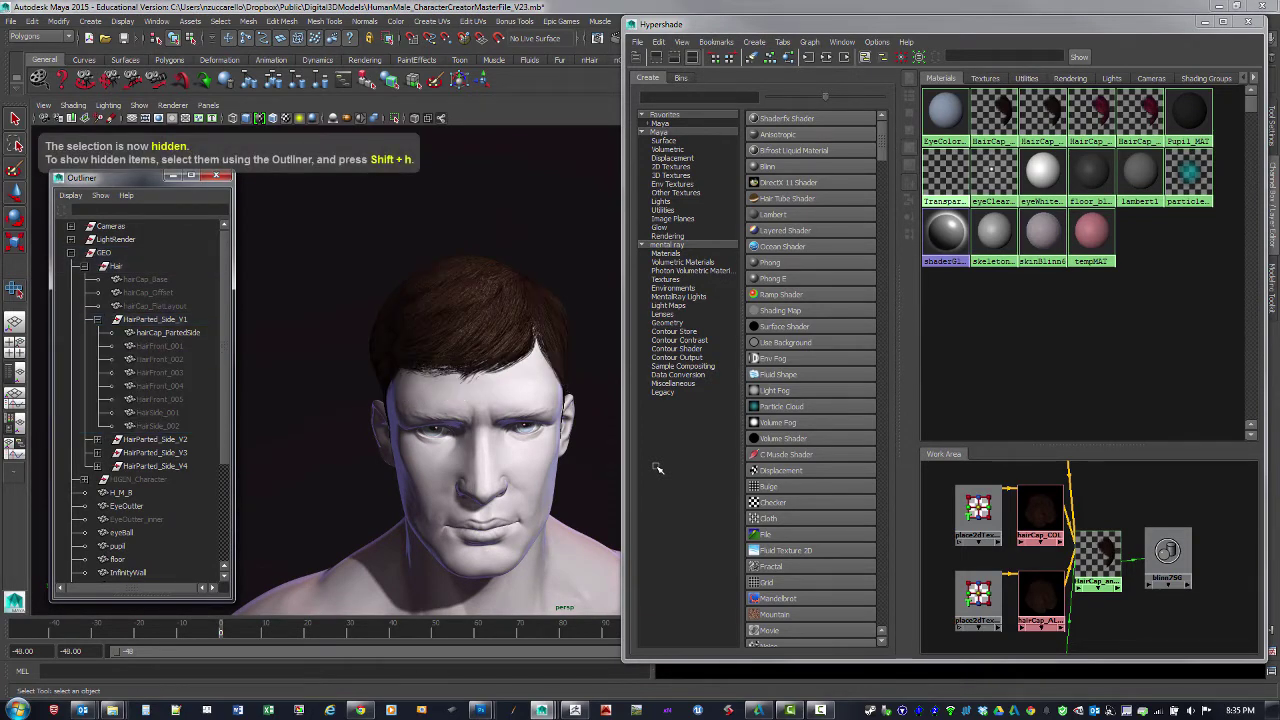
- Select hairCap_PartedSide in the HairParted_Side_V1 group and minimize the Hypershade
click(168, 332)
click(1205, 22)
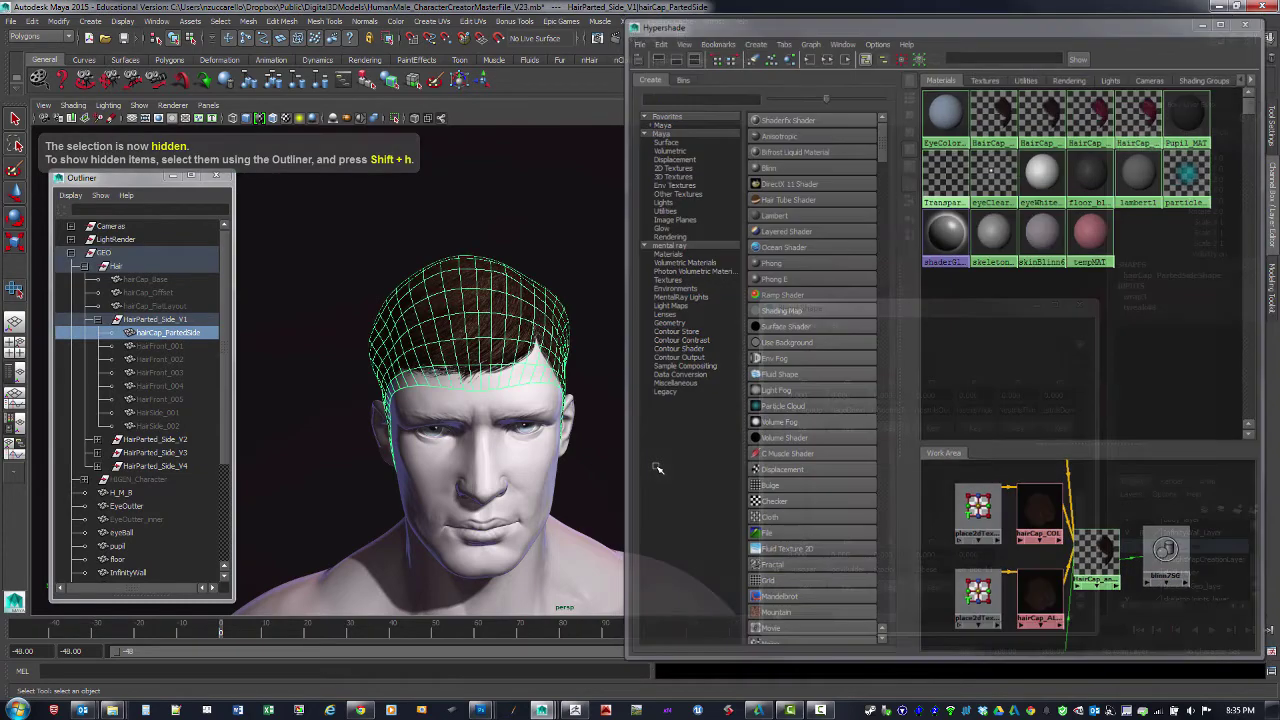
- Make the hairCap_PartedSide mesh a live surface and activate Quad Draw
alt+drag(656, 467, 712, 452)
key(f)
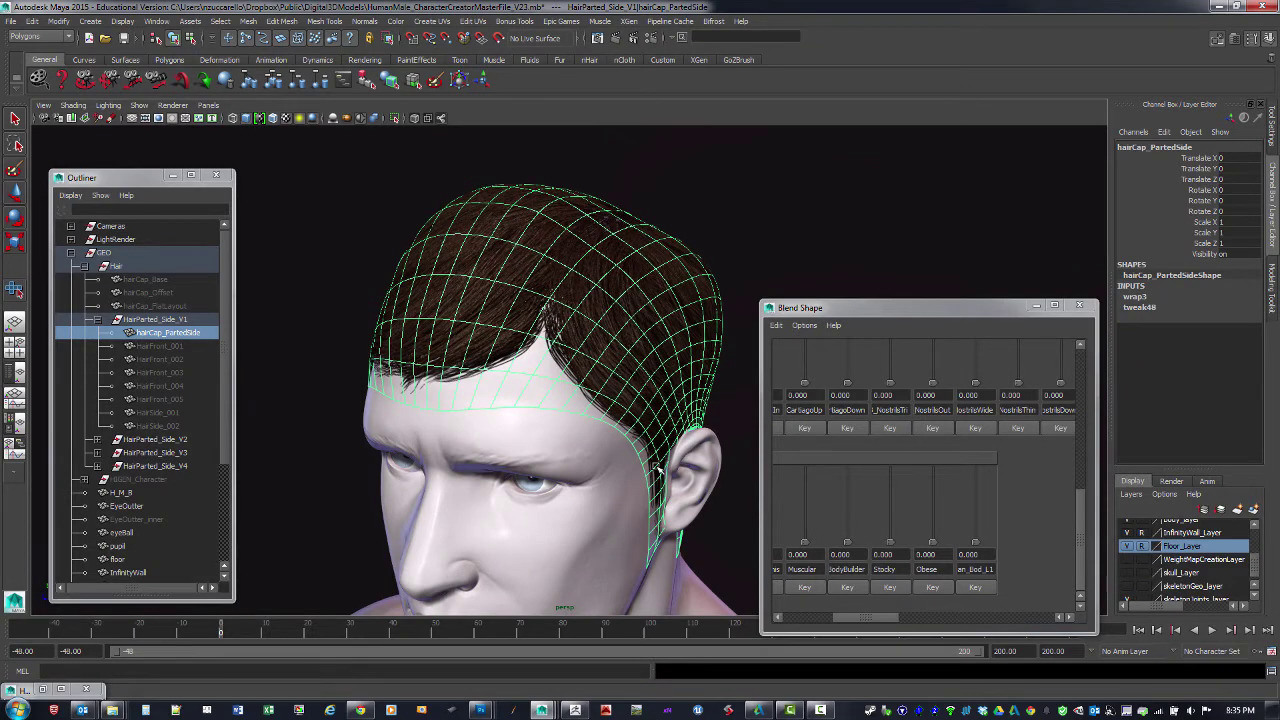
alt+drag(657, 468, 658, 469)
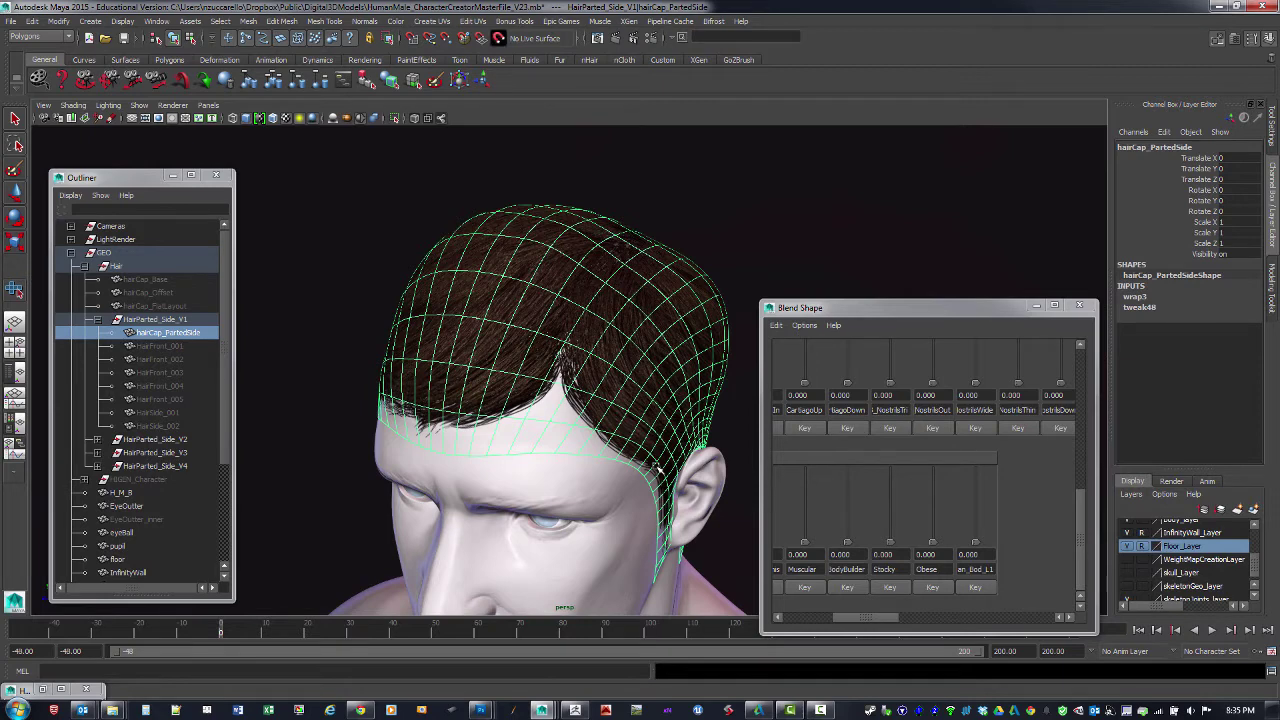
click(498, 38)
alt+drag(657, 468, 658, 469)
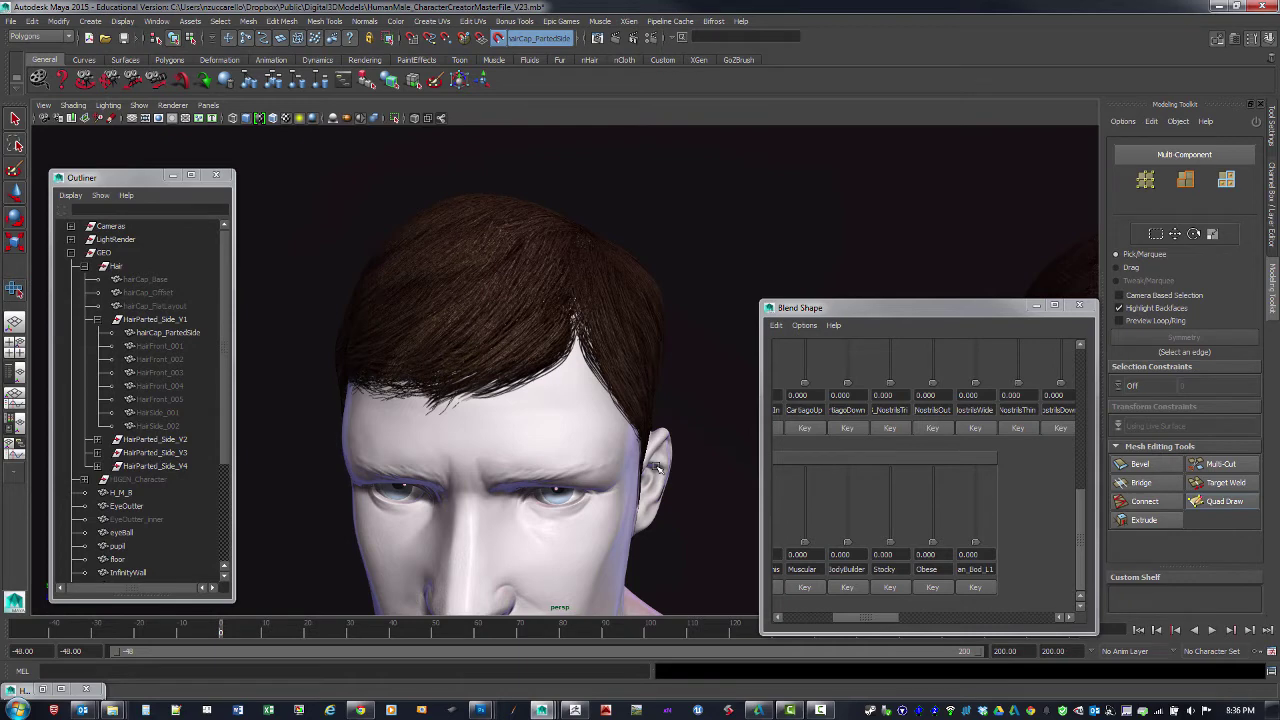
click(1222, 501)
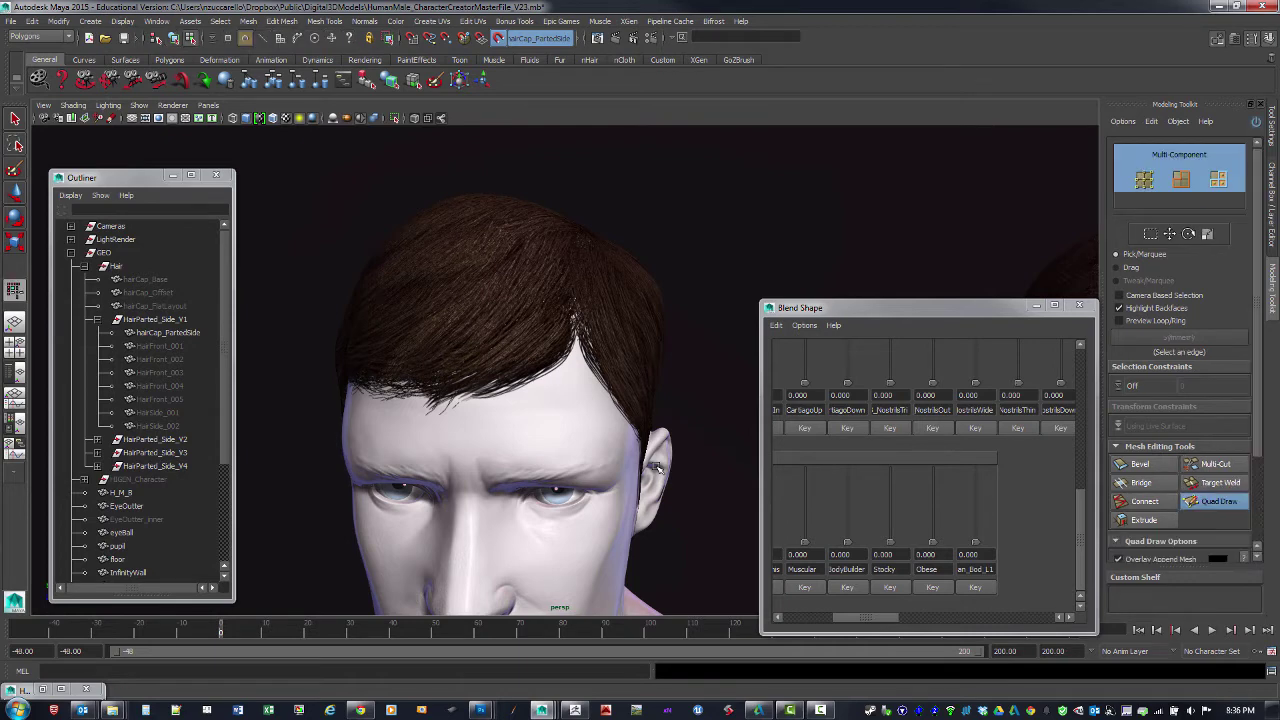
- Place Quad Draw points beside the parting near the crown and fill two adjoining quads on the live cap
alt+drag(657, 468, 658, 469)
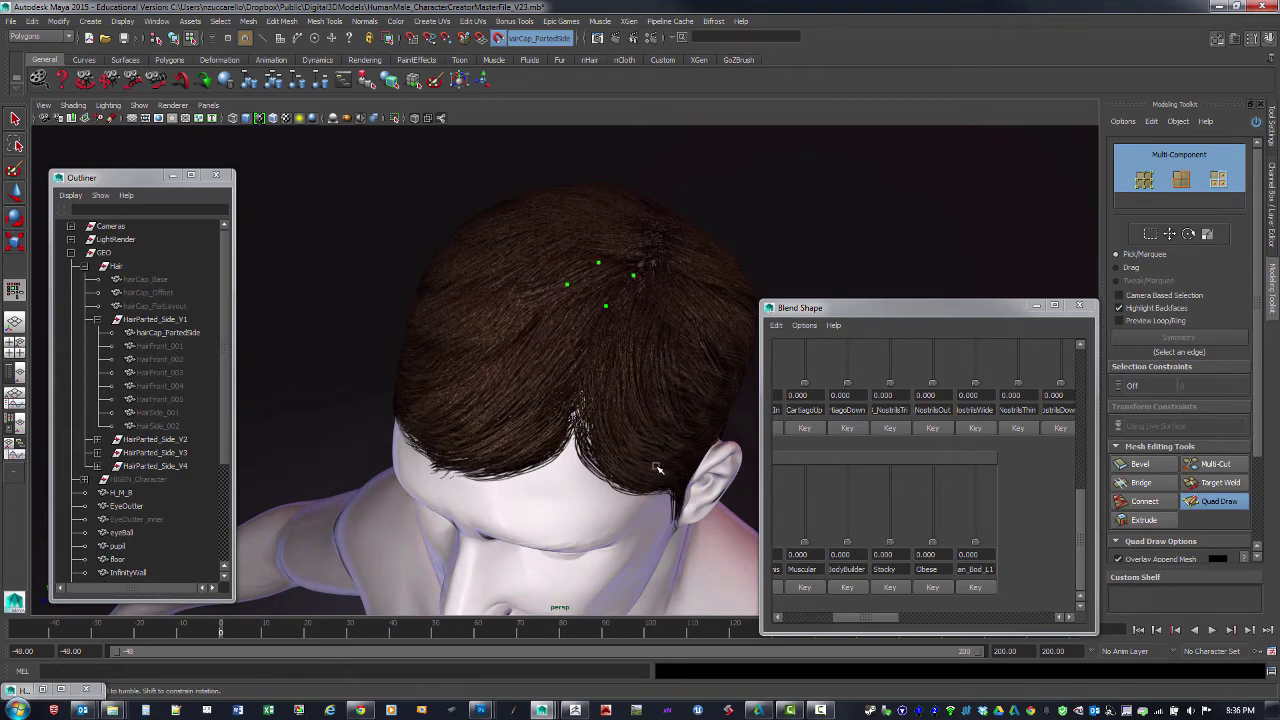
key(shift)
key(shift)
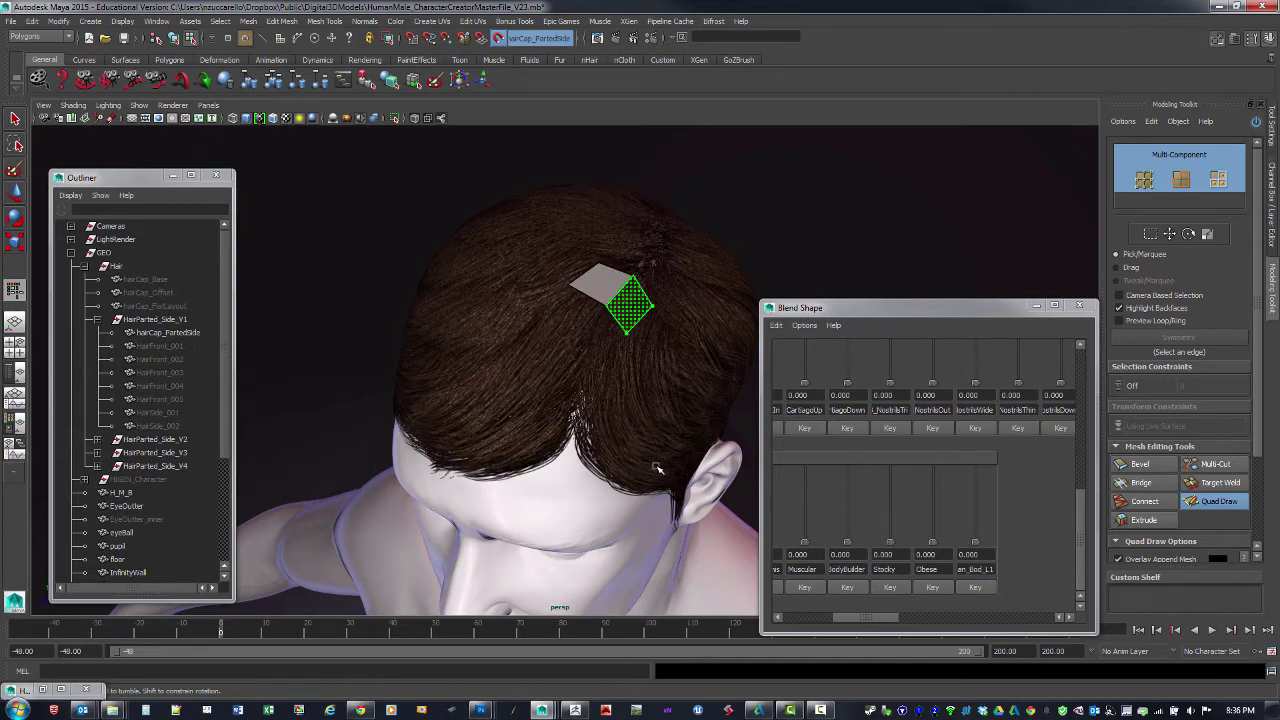
shift+click(630, 306)
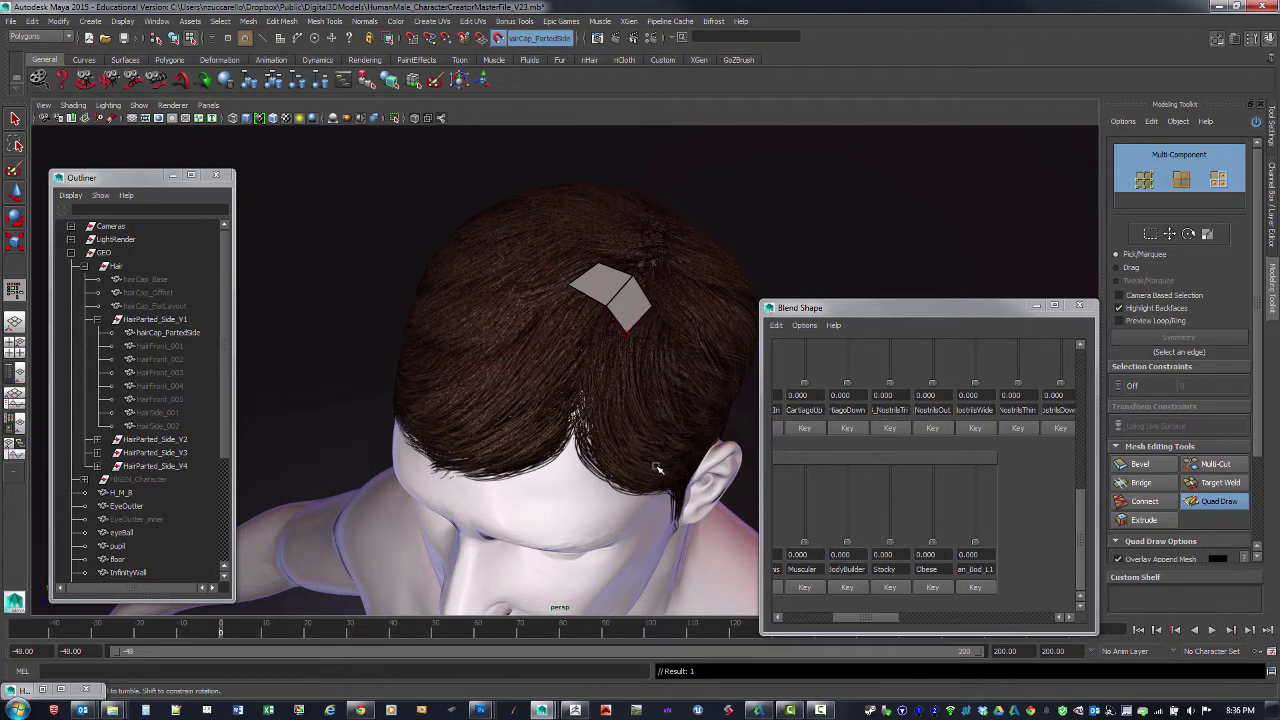
- Undo recent Quad Draw tweaks and reshape the two crown quads by moving their corner vertices over the cap
alt+drag(640, 335, 580, 365)
alt+drag(657, 467, 657, 467)
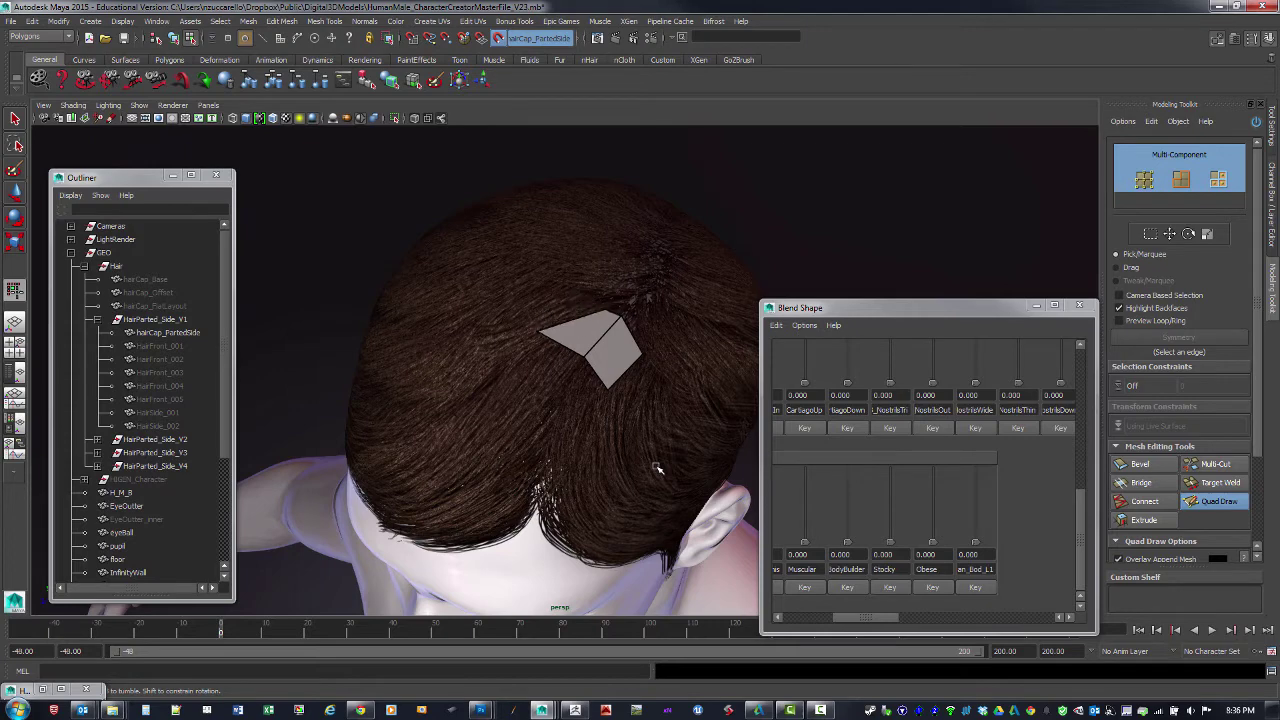
key(ctrl+z)
key(ctrl+z)
key(ctrl+z)
key(ctrl+z)
key(ctrl+z)
drag(641, 353, 609, 350)
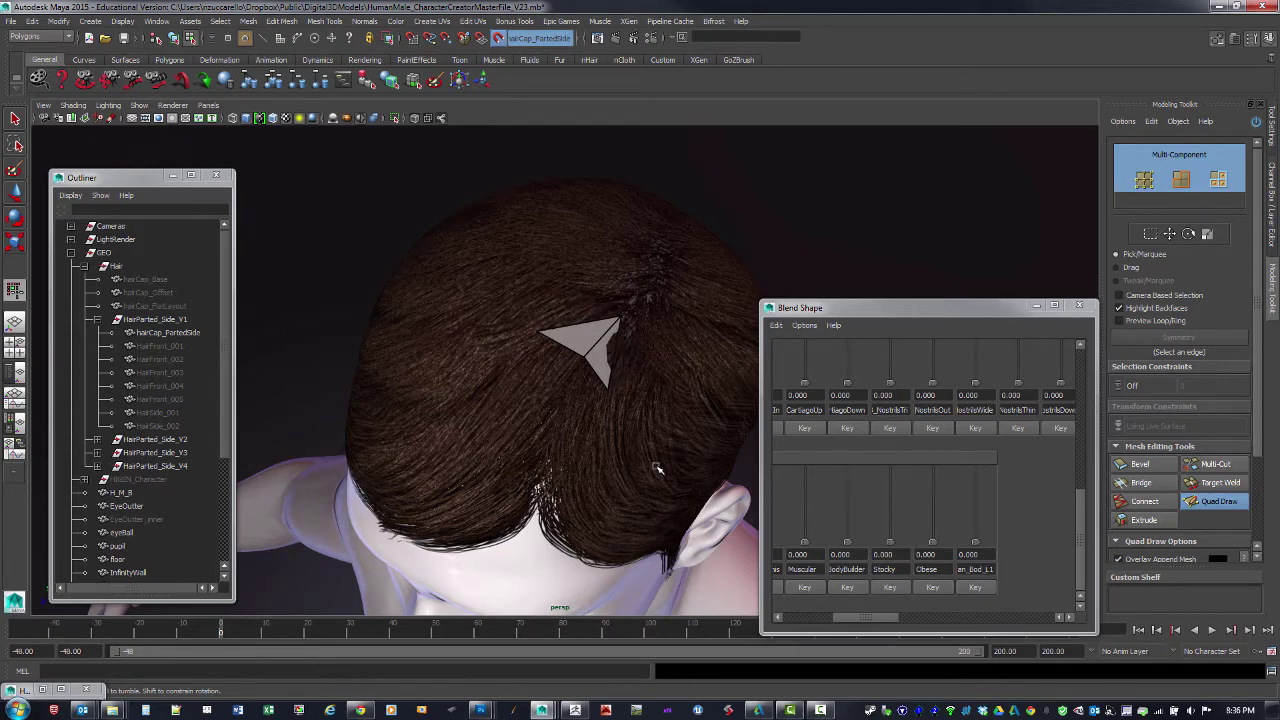
- Place points along the parting down to the front hairline and fill a row of three quads from the crown quads
alt+drag(657, 467, 658, 469)
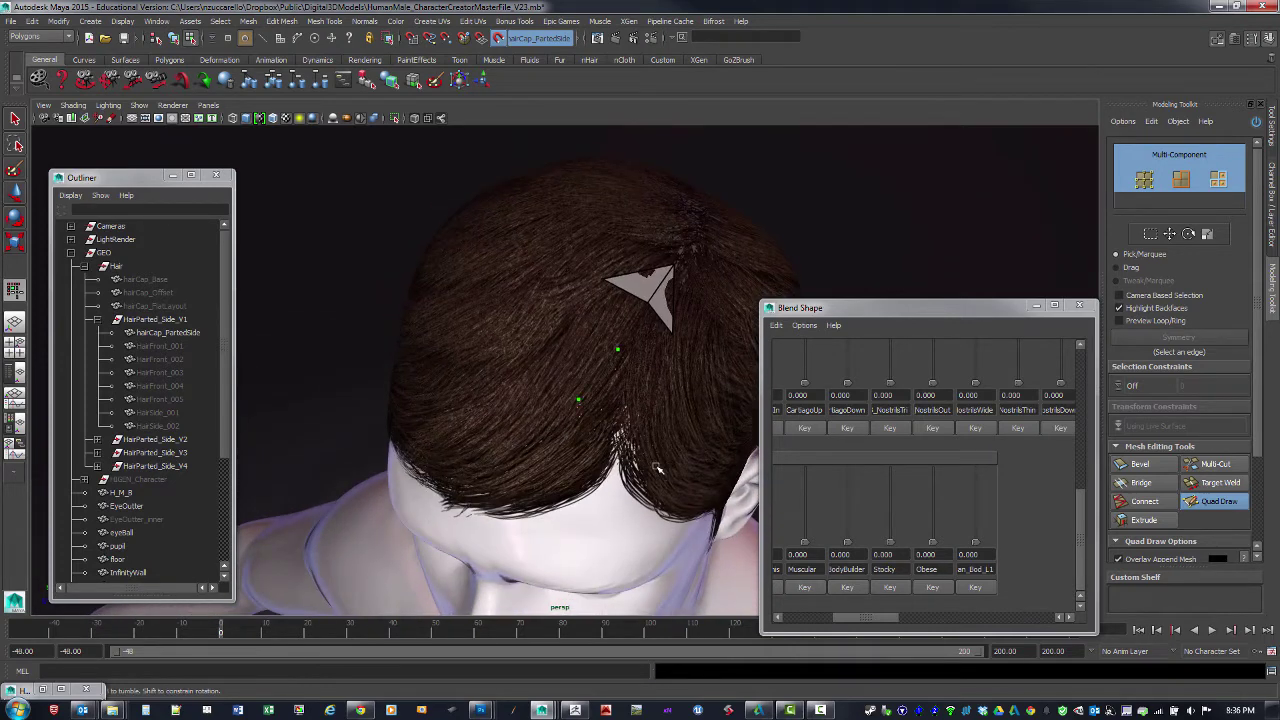
alt+drag(657, 467, 657, 467)
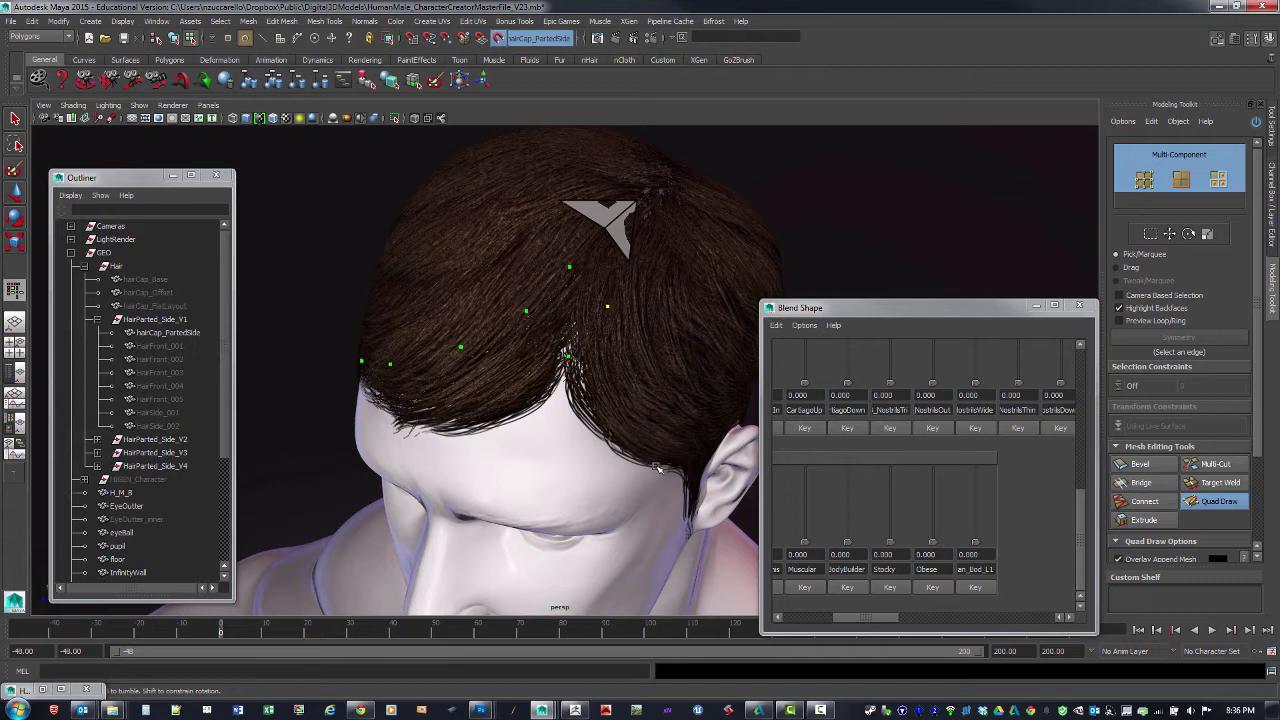
alt+drag(657, 467, 657, 467)
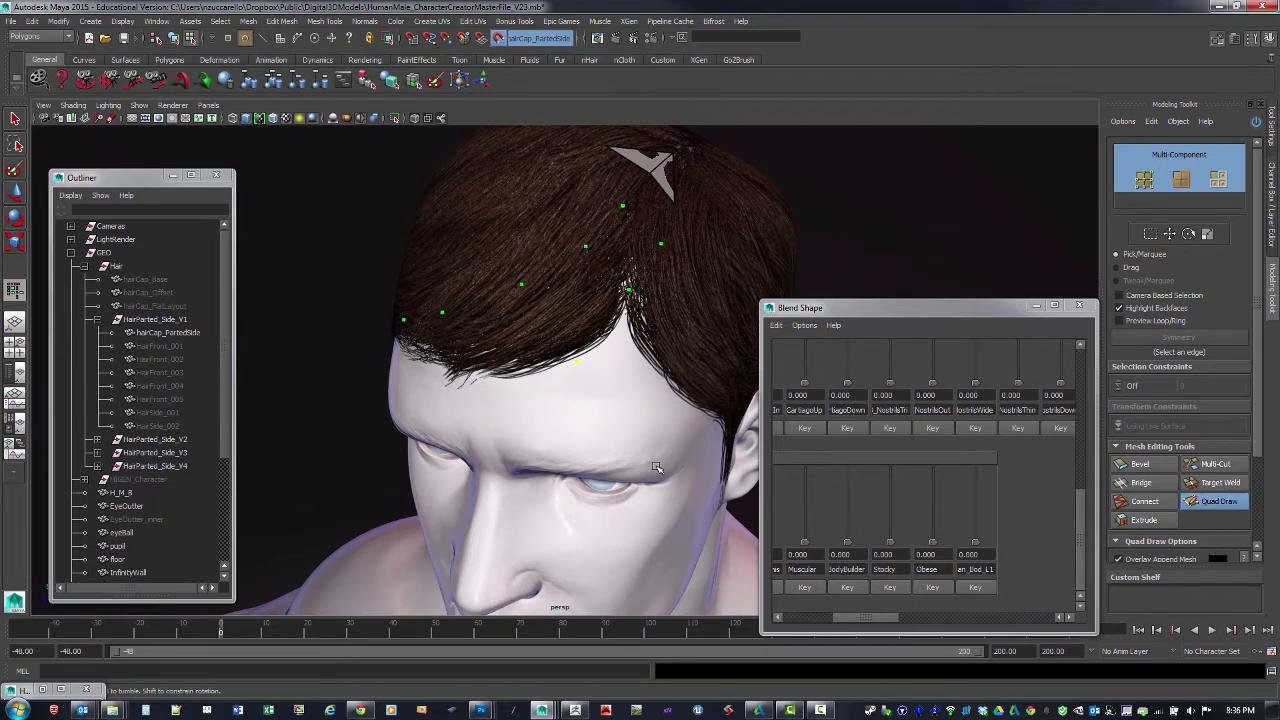
alt+drag(657, 467, 657, 467)
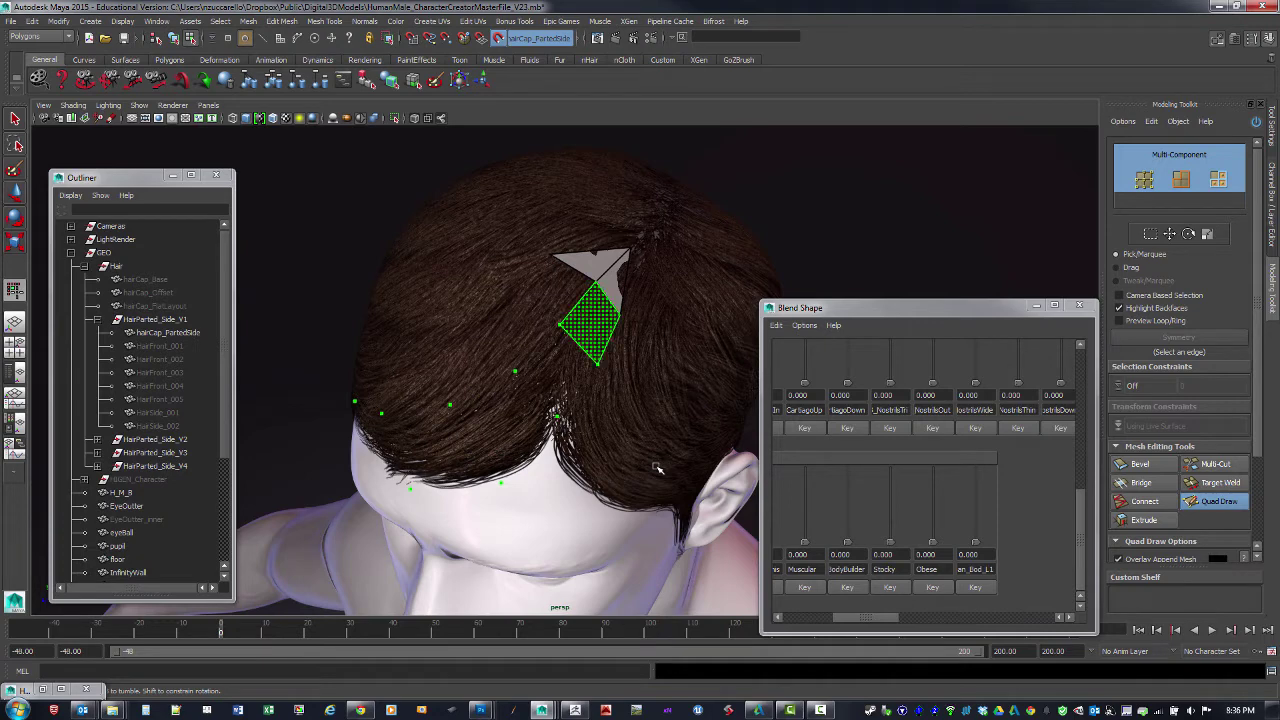
shift+click(592, 323)
shift+click(558, 372)
shift+click(504, 426)
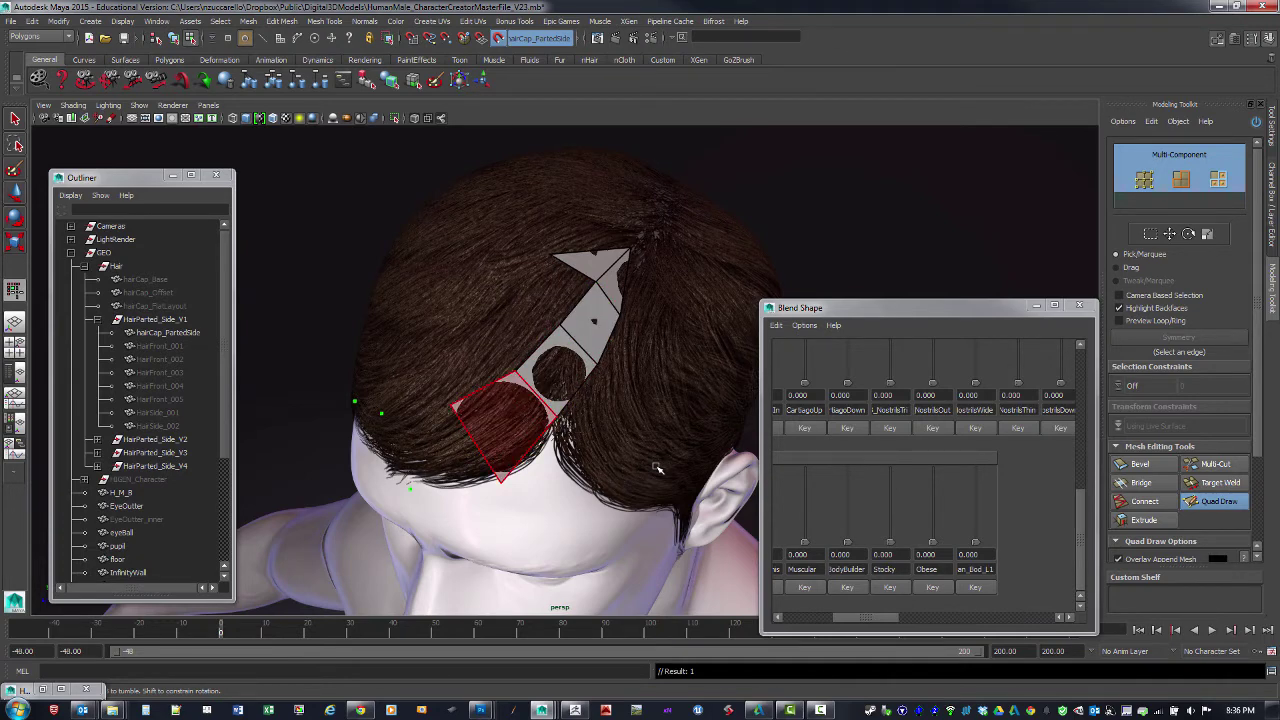
- Fill further quads across the fringe and beside the crown, and adjust the patch's vertices along the parting
alt+drag(657, 467, 657, 467)
shift+click(617, 343)
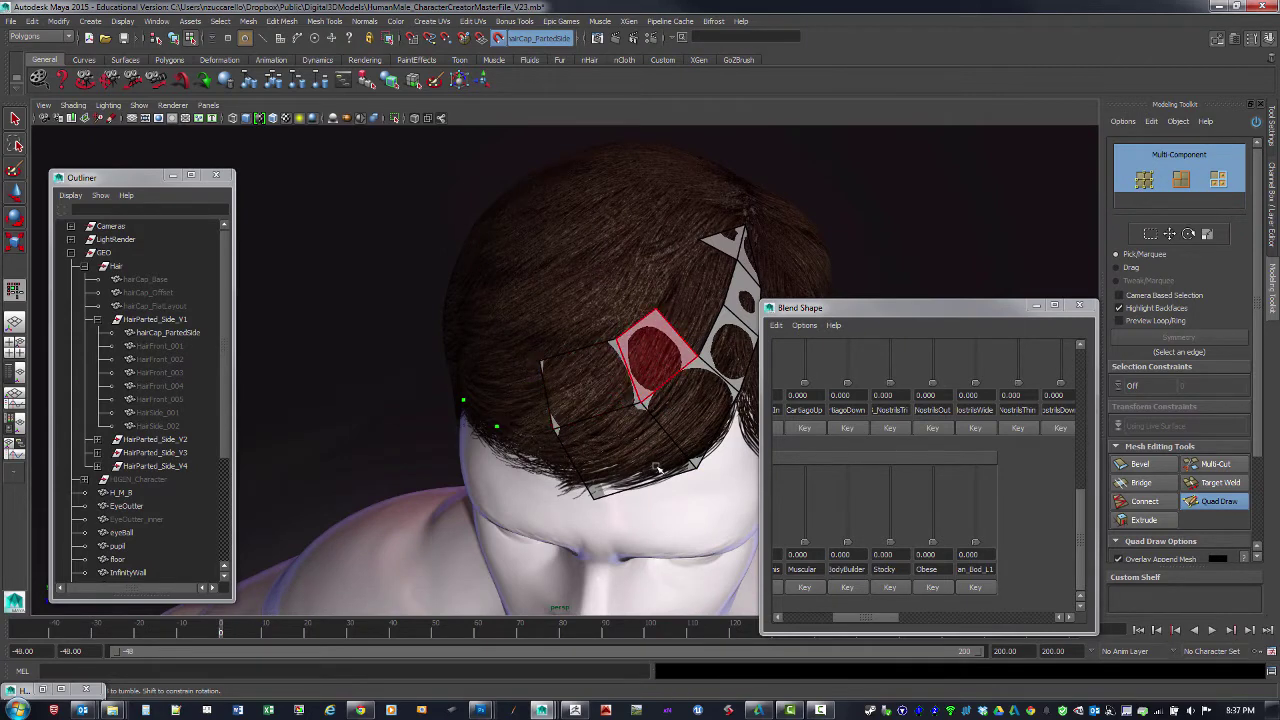
alt+drag(657, 467, 658, 468)
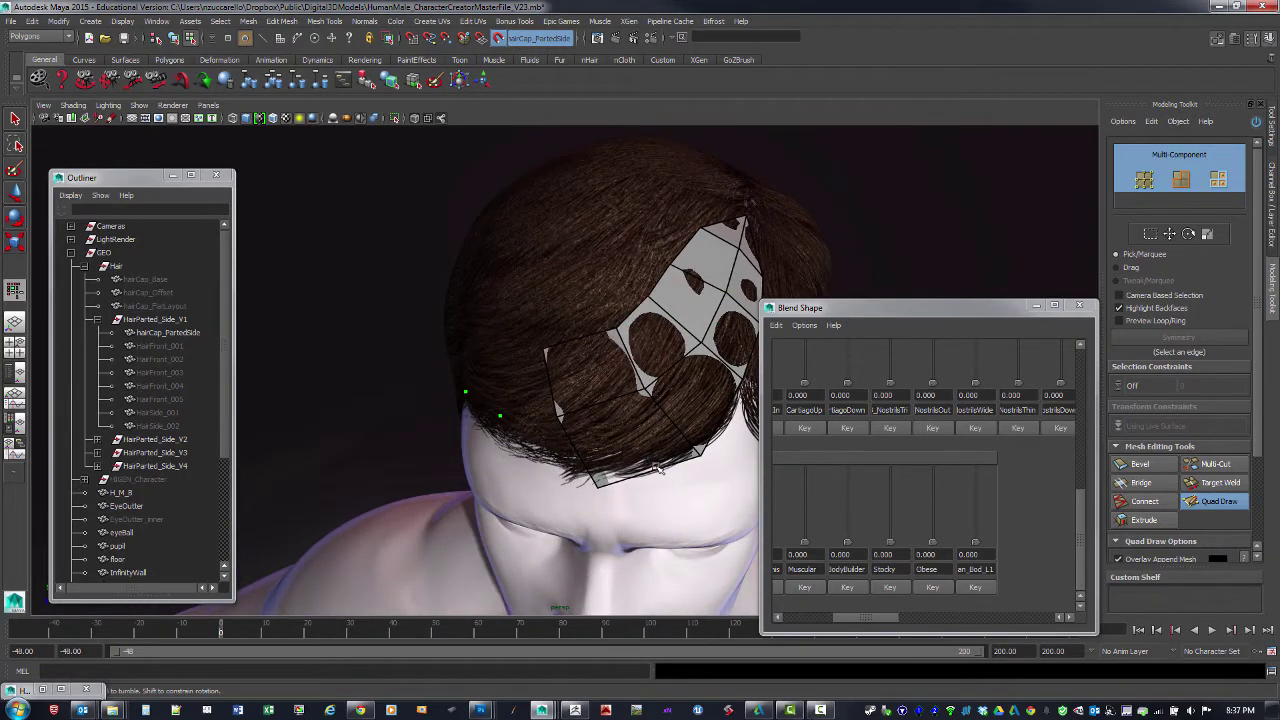
alt+drag(657, 467, 657, 467)
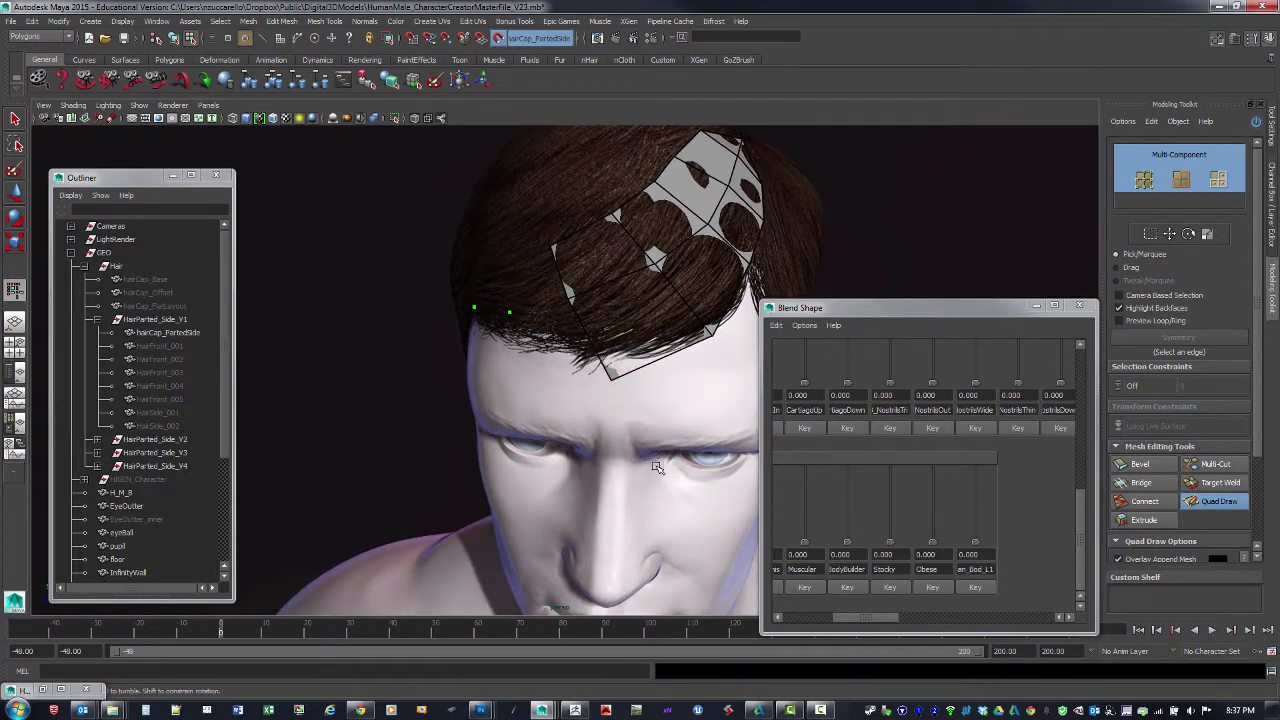
alt+drag(657, 467, 657, 467)
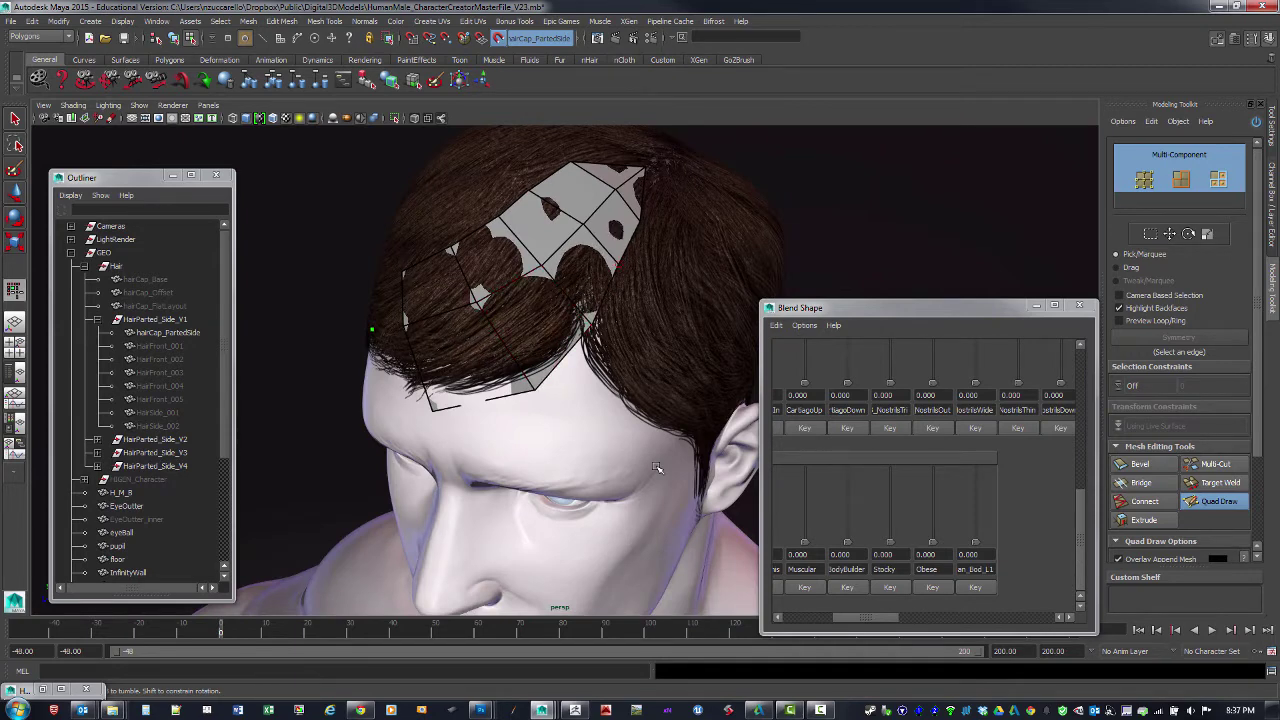
- Extend the Quad Draw strip along the front hairline to the temple with additional points and filled quads
alt+drag(657, 467, 657, 467)
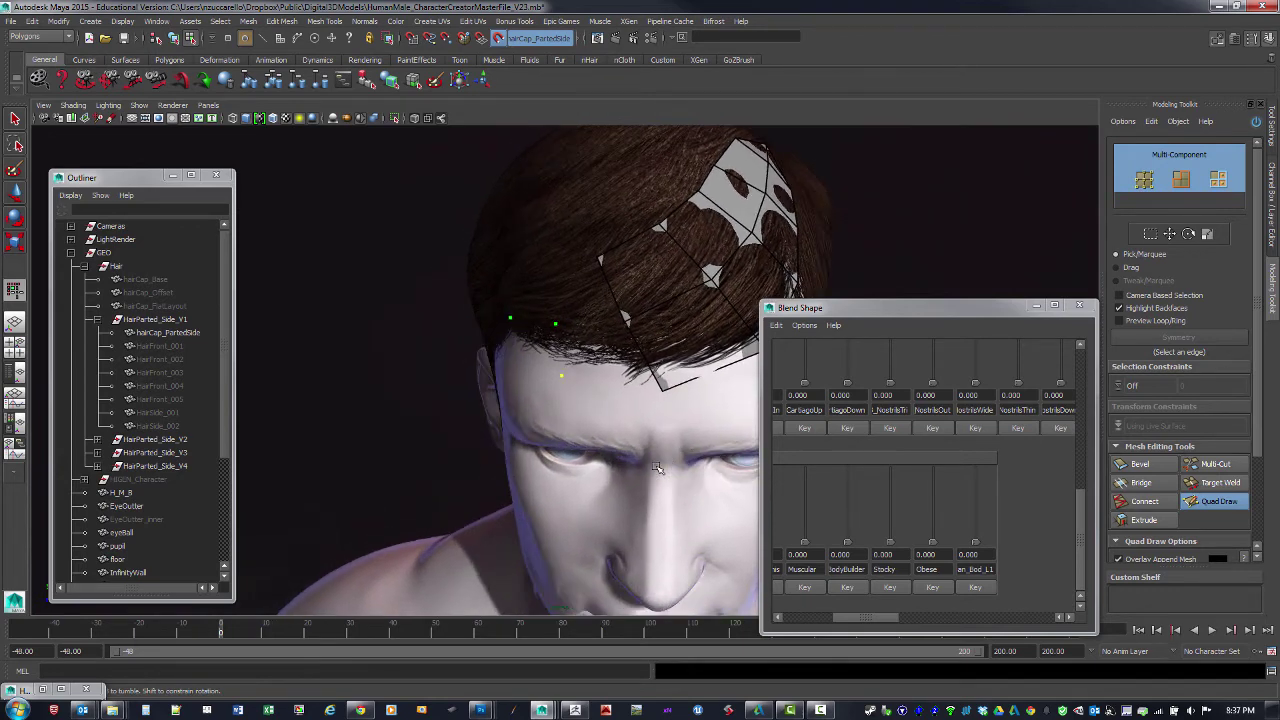
shift+click(605, 354)
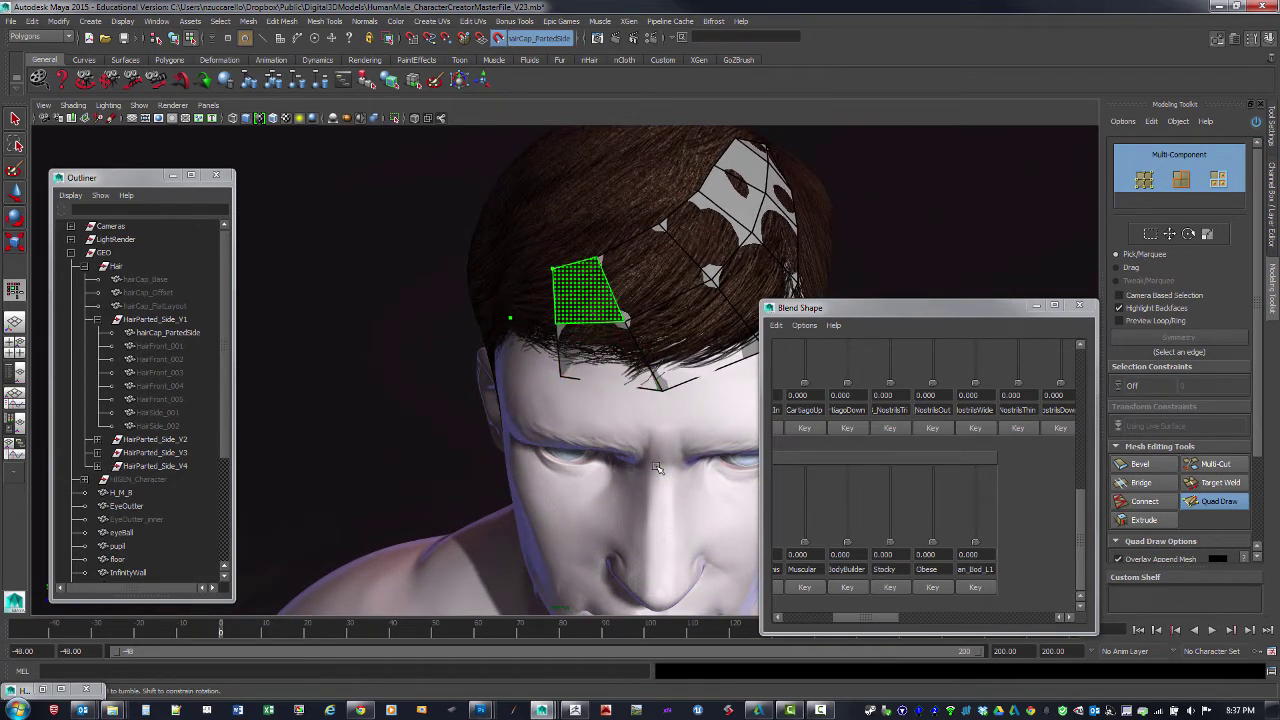
alt+drag(657, 467, 657, 467)
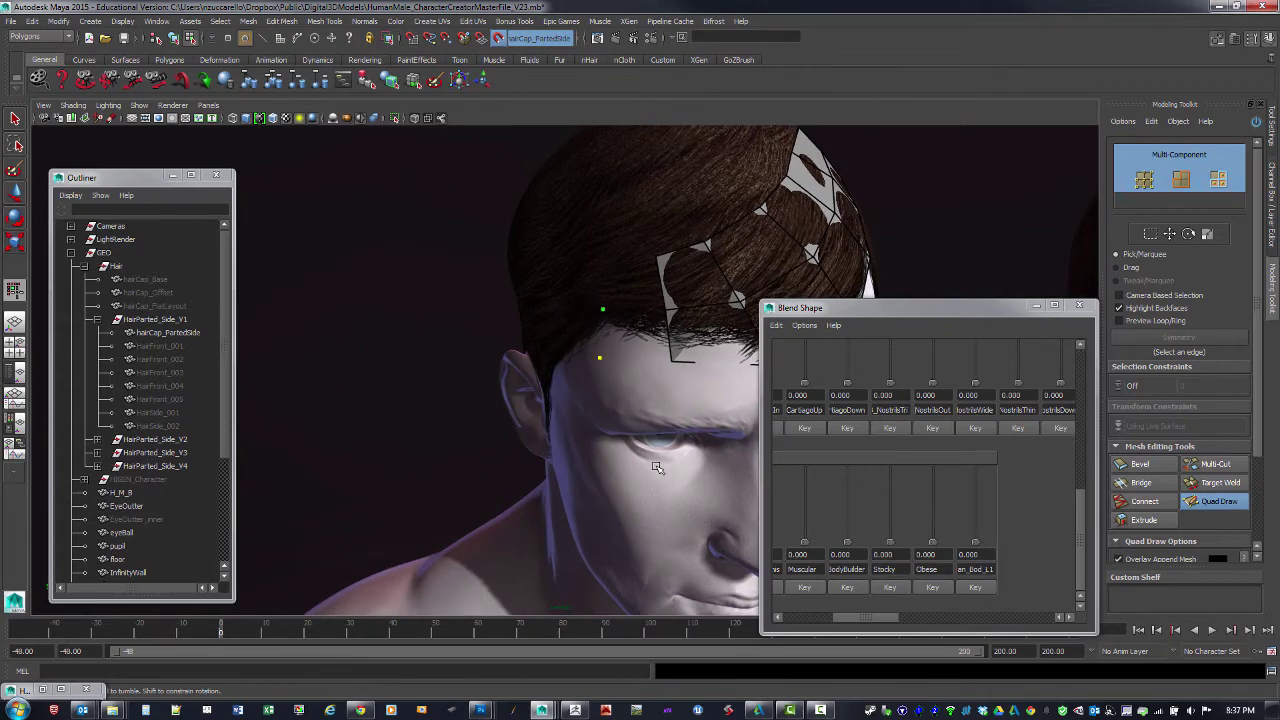
shift+click(634, 336)
shift+click(634, 286)
click(556, 308)
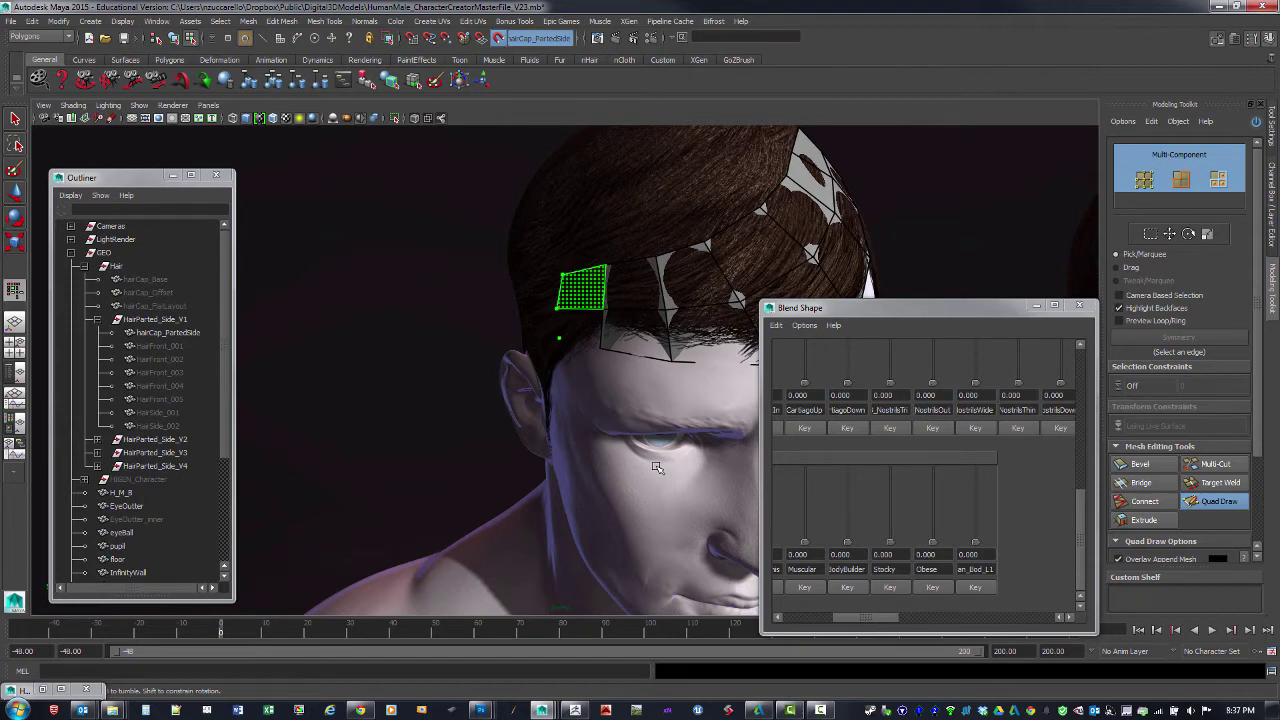
shift+click(580, 328)
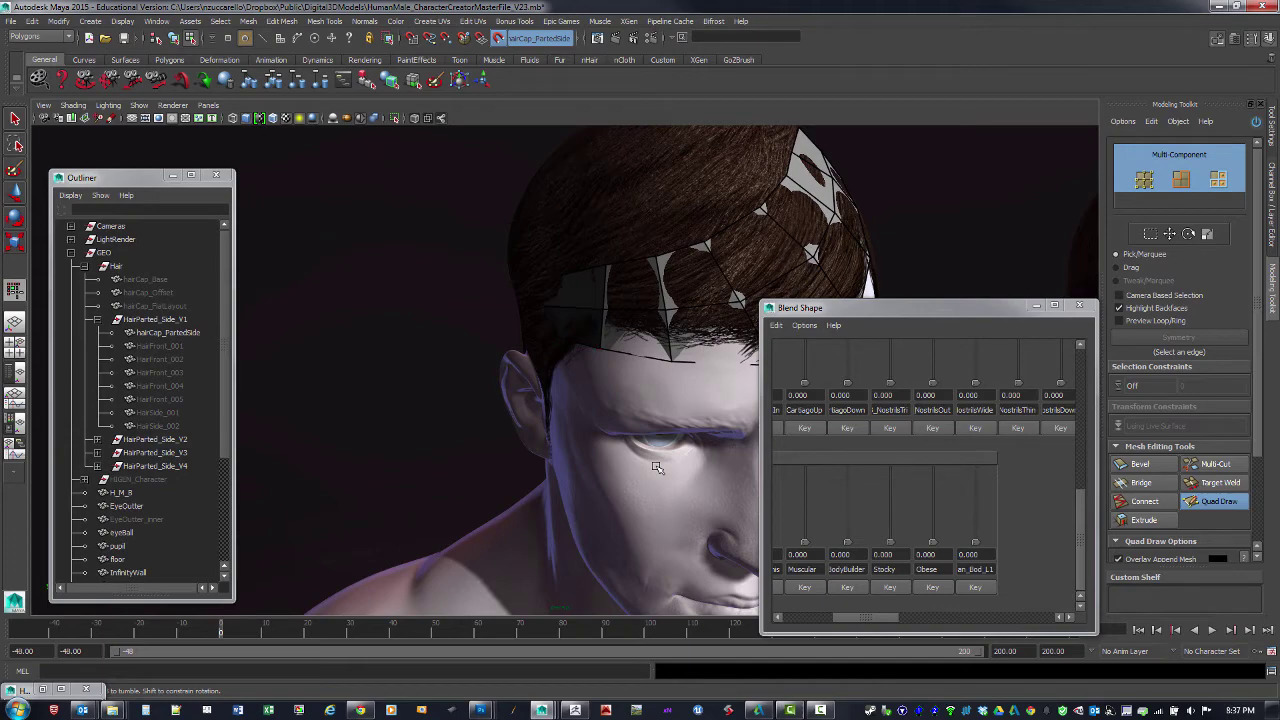
- Adjust the strip's end vertices at the temple, exit Quad Draw and return the new hair mesh to object mode
alt+drag(638, 328, 592, 338)
alt+drag(656, 467, 657, 468)
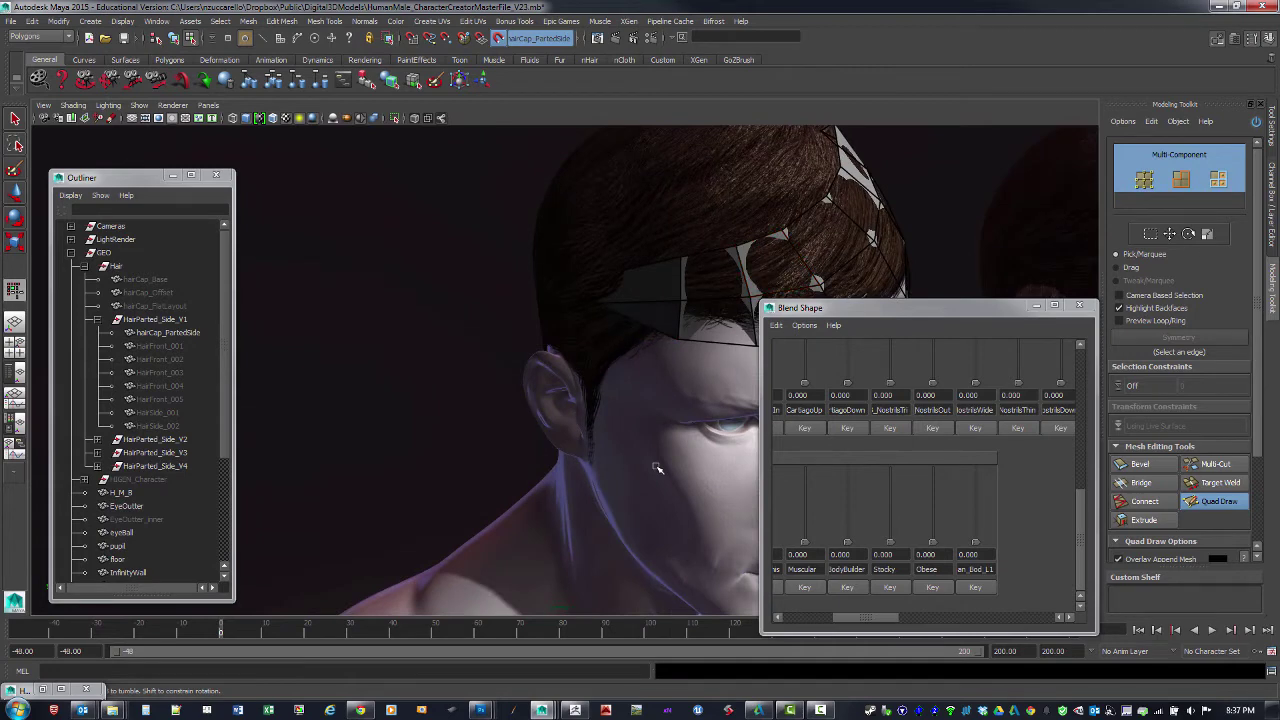
alt+drag(657, 468, 657, 468)
key(q)
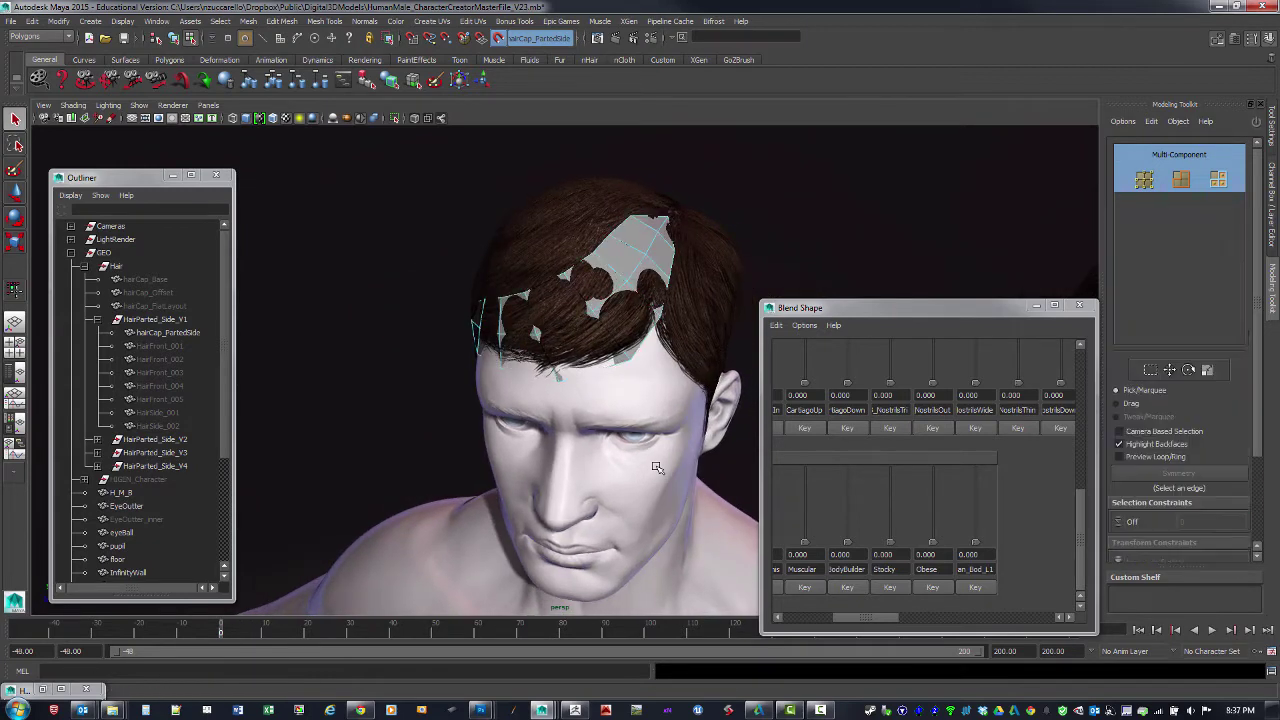
alt+drag(657, 468, 657, 468)
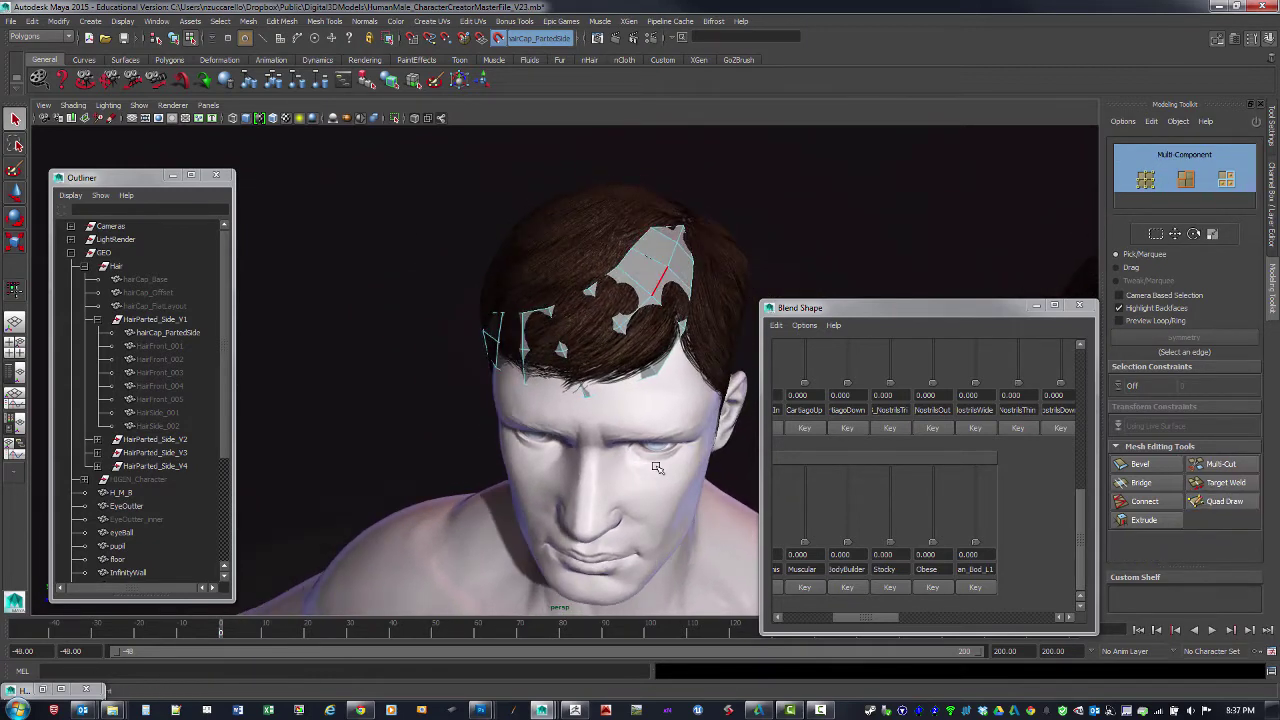
key(F8)
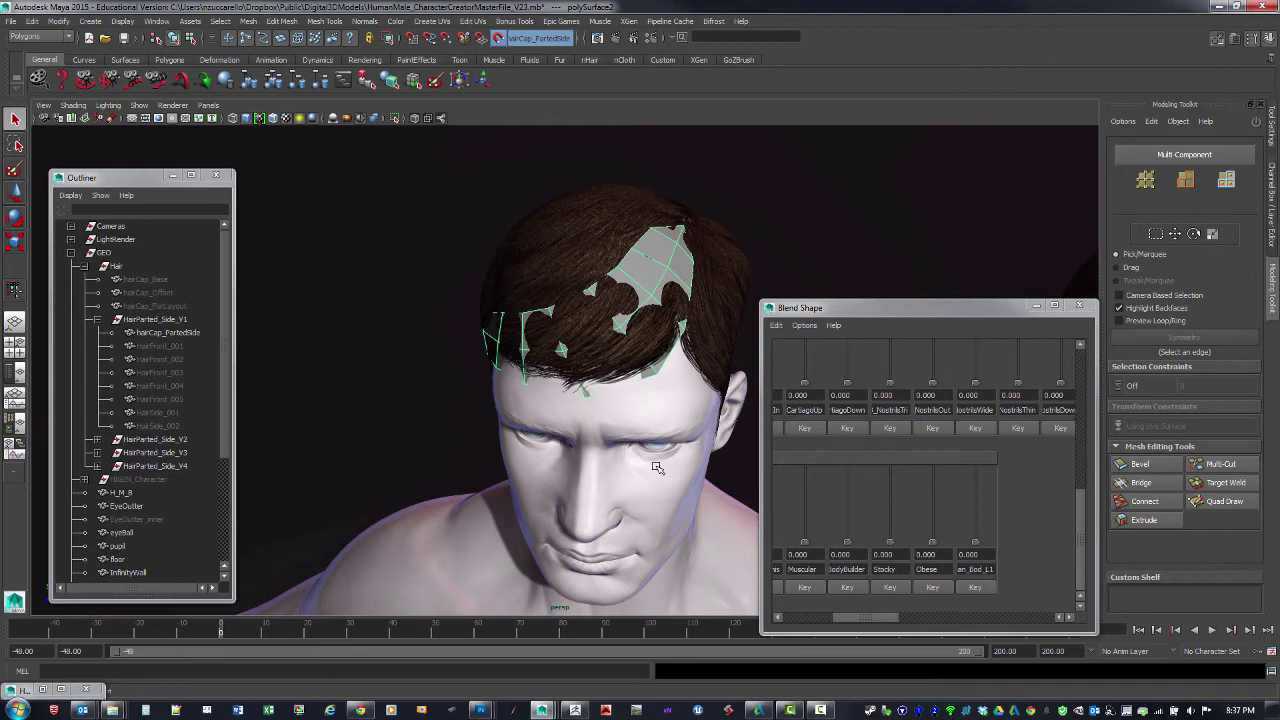
- Soften the edges of the new hair mesh and leave only that mesh selected
right_drag(657, 468, 657, 468)
click(365, 21)
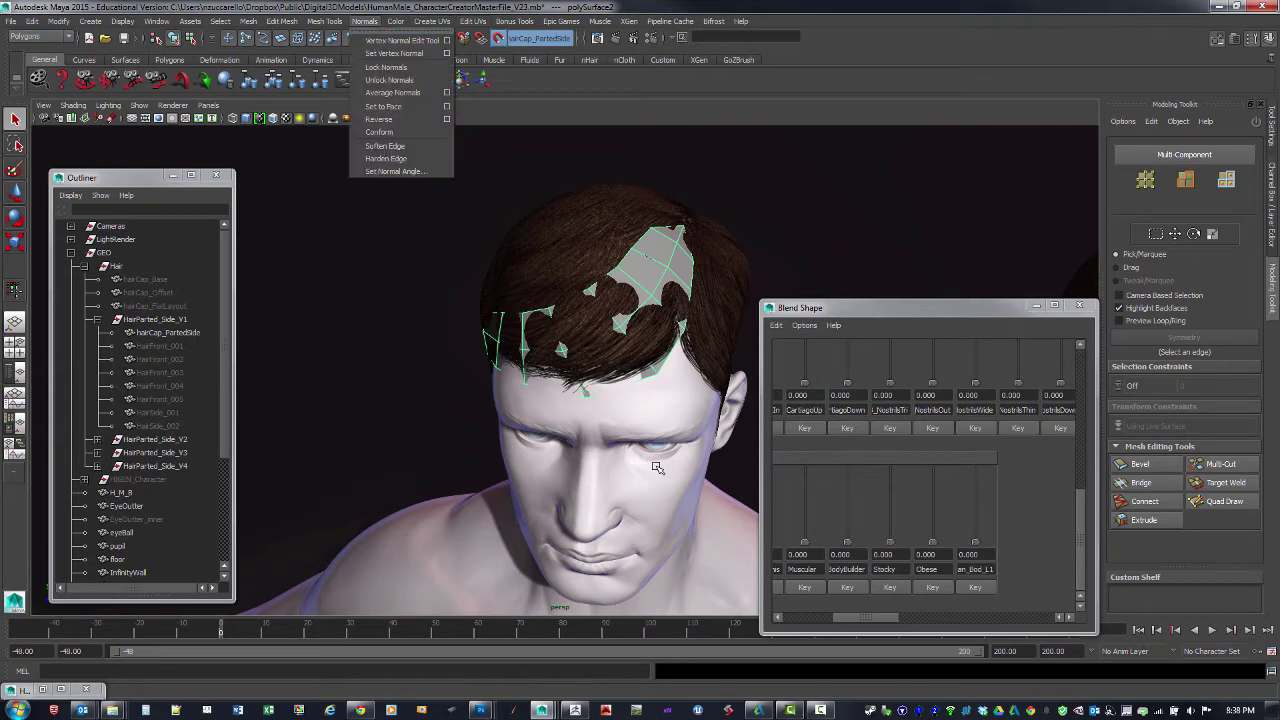
click(386, 146)
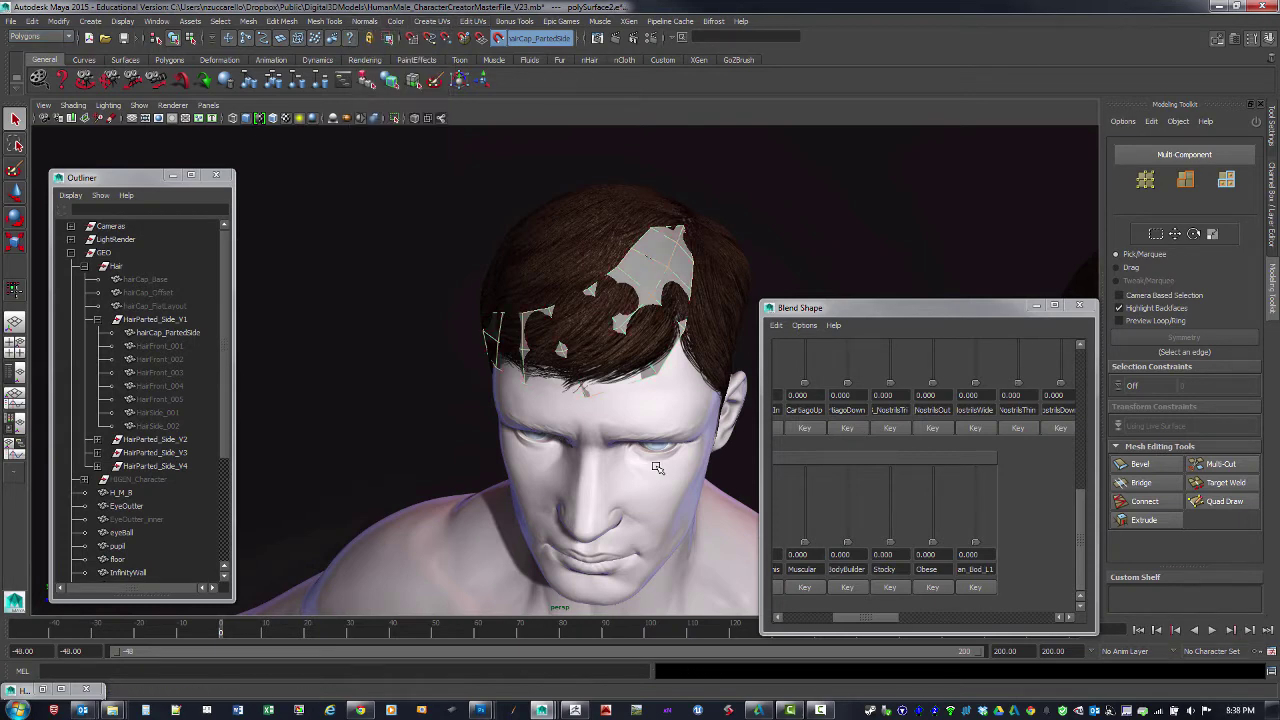
click(656, 467)
key(F8)
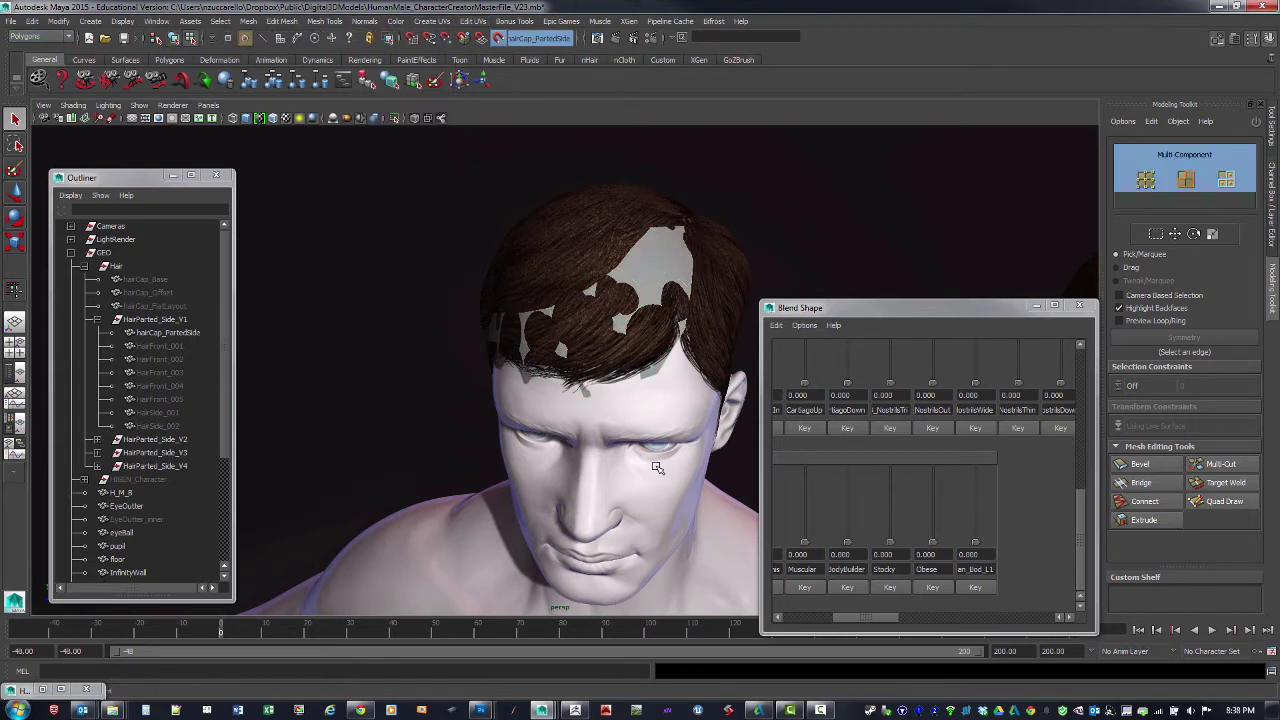
click(657, 467)
key(F8)
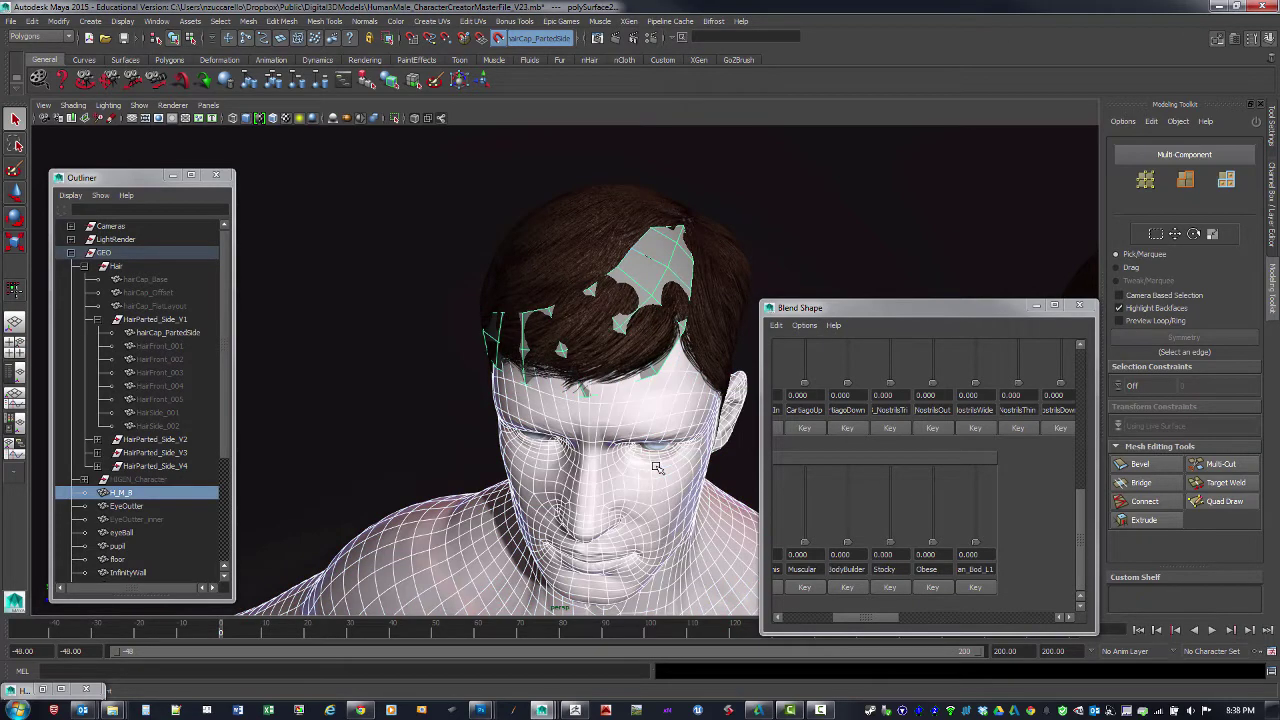
click(657, 467)
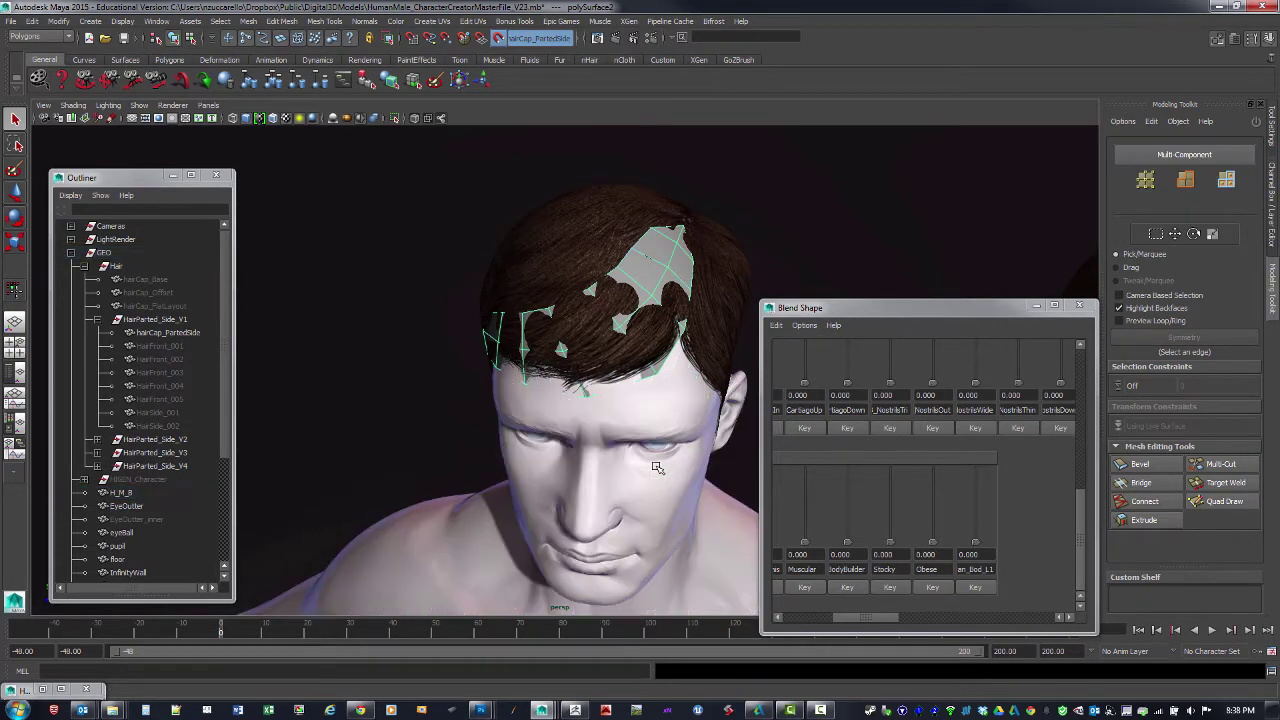
- Assign the existing HairCap_aniso_V1 material to the new hair mesh and inspect it on the head
right_click(657, 467)
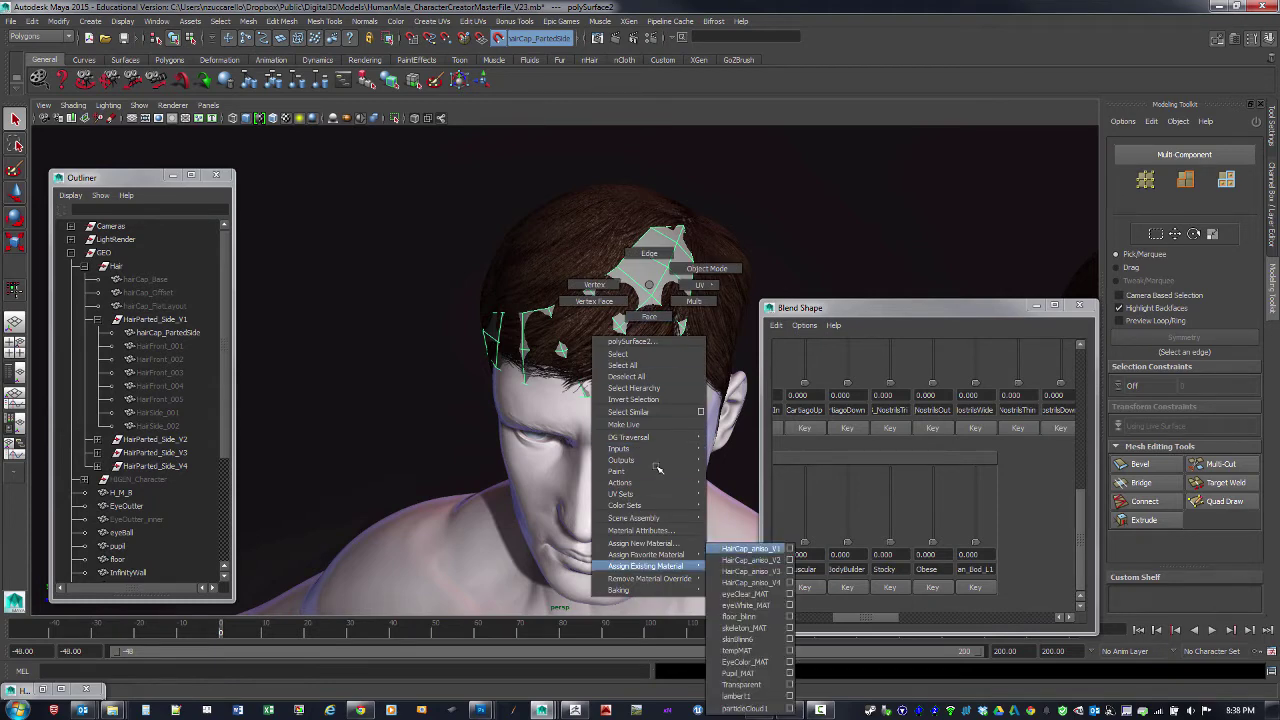
click(750, 548)
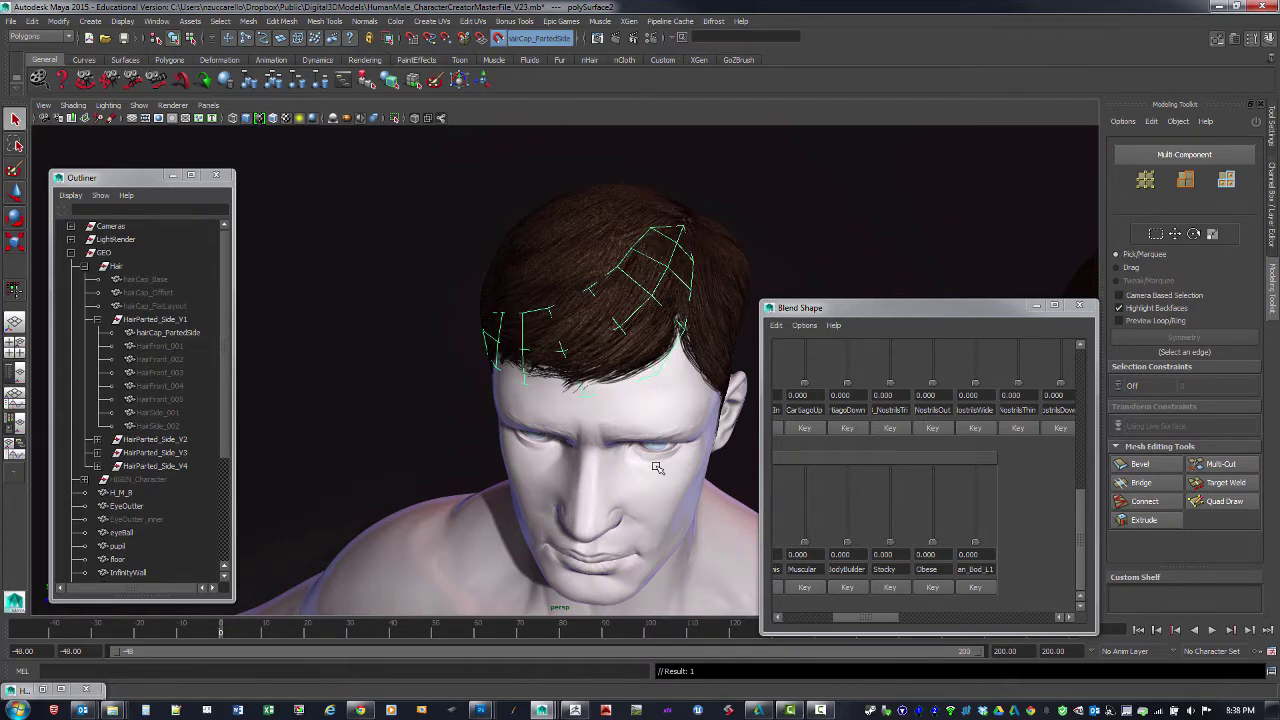
alt+drag(657, 467, 610, 500)
alt+right_drag(657, 467, 715, 467)
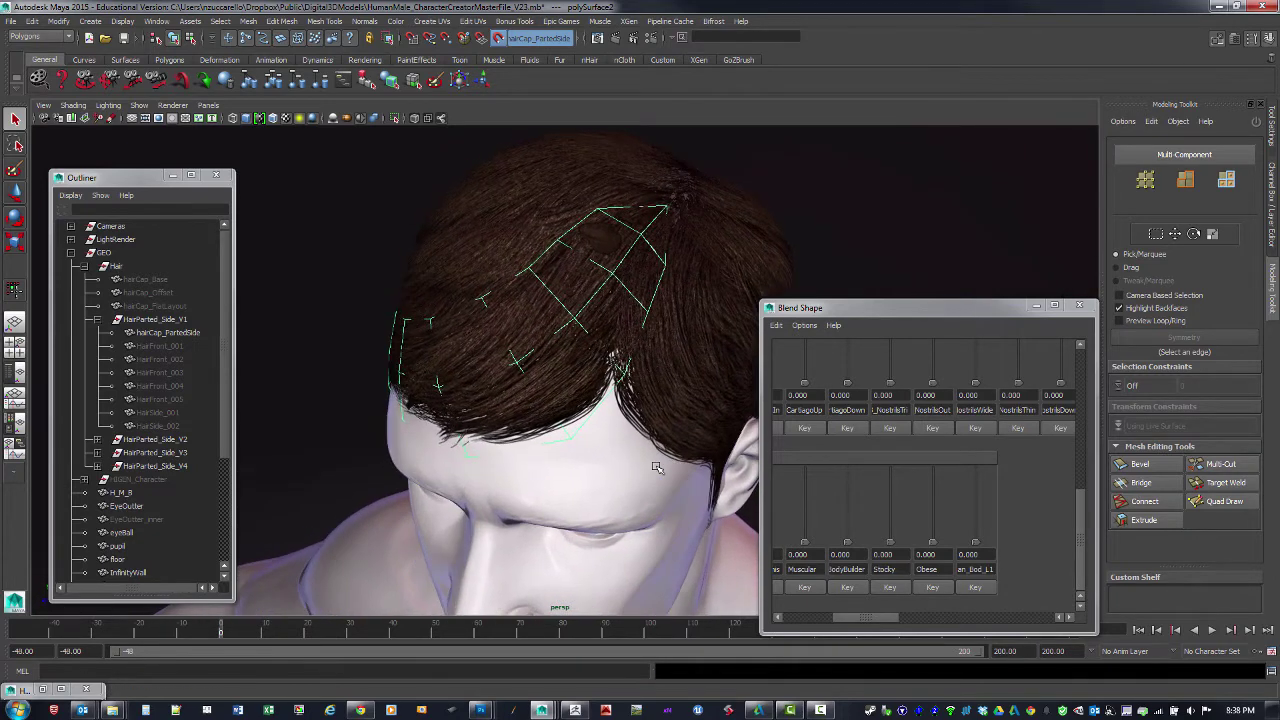
- Center the pivot of the new hair mesh
alt+drag(657, 467, 661, 451)
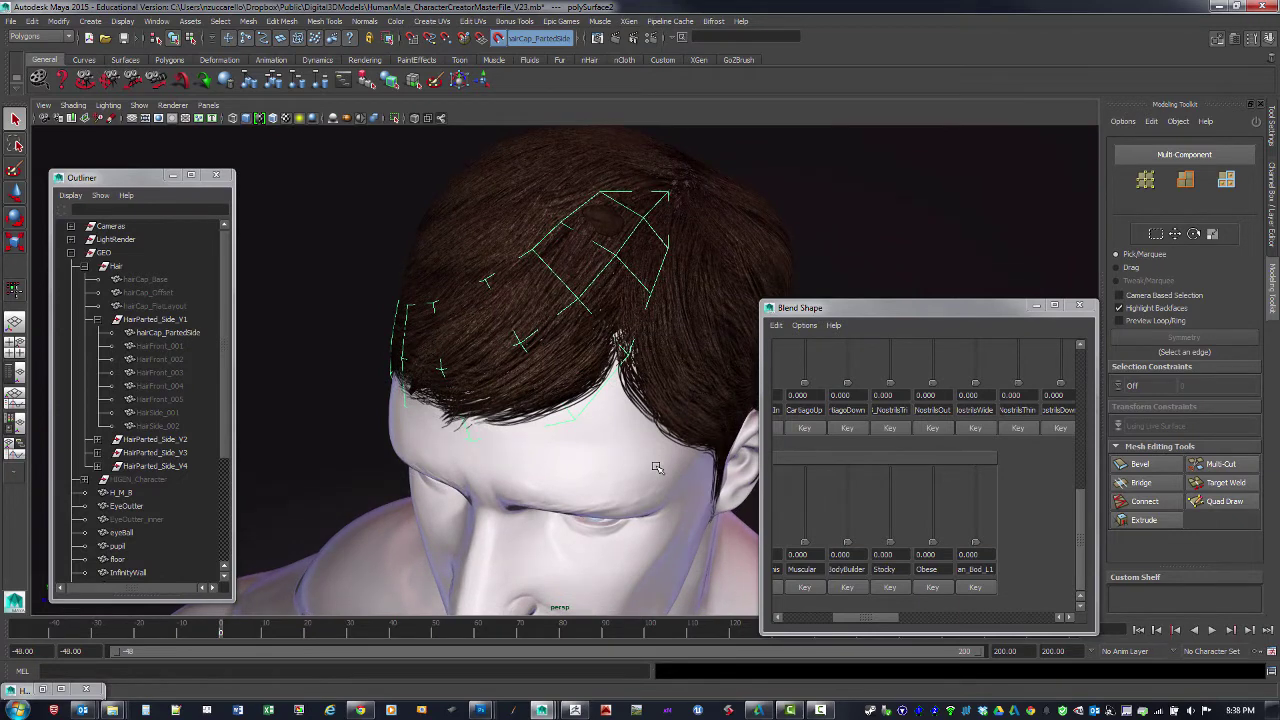
key(w)
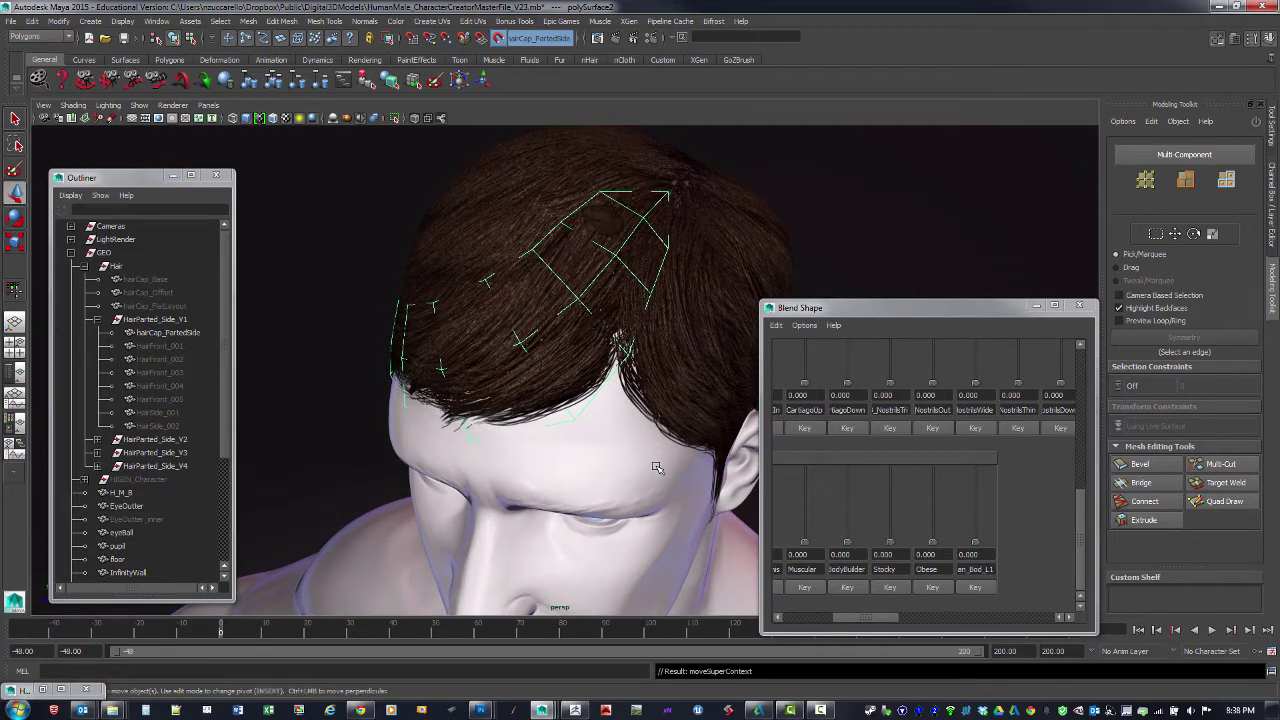
alt+right_drag(656, 467, 525, 467)
mouse_move(656, 467)
alt+mouse_down()
mouse_move(650, 405)
mouse_move(575, 510)
mouse_move(657, 467)
alt+mouse_up()
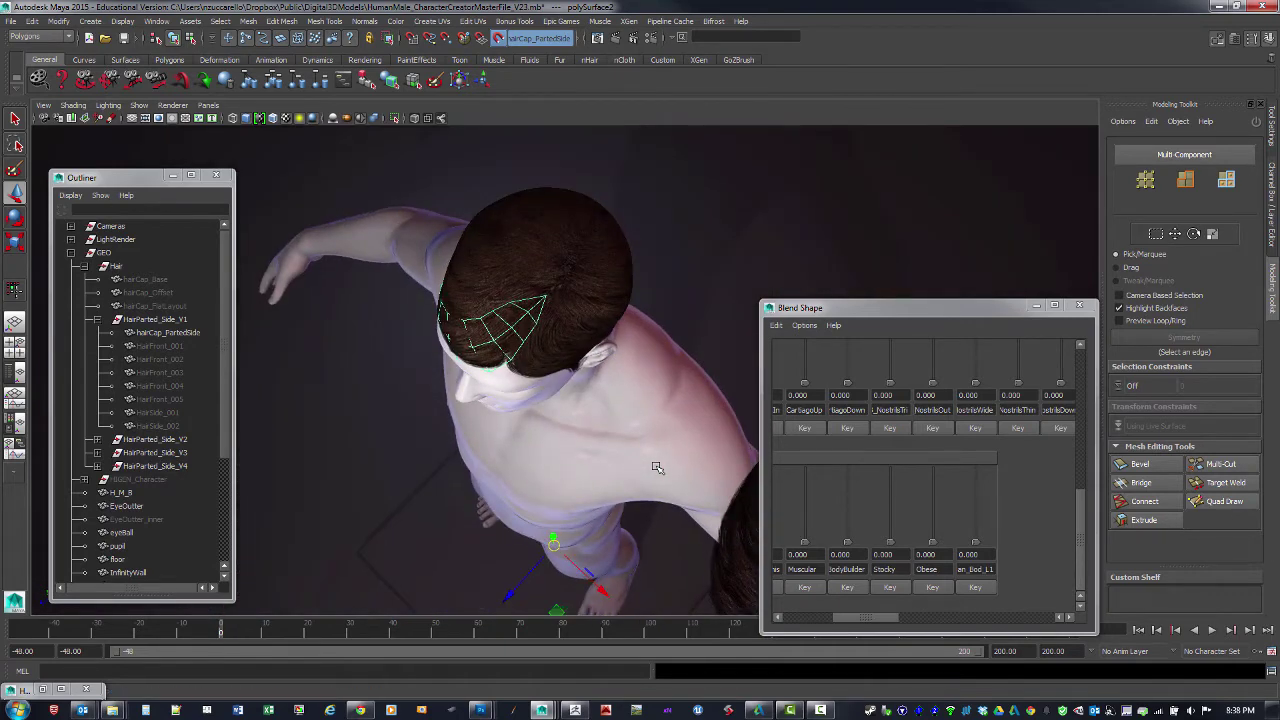
key(alt+m)
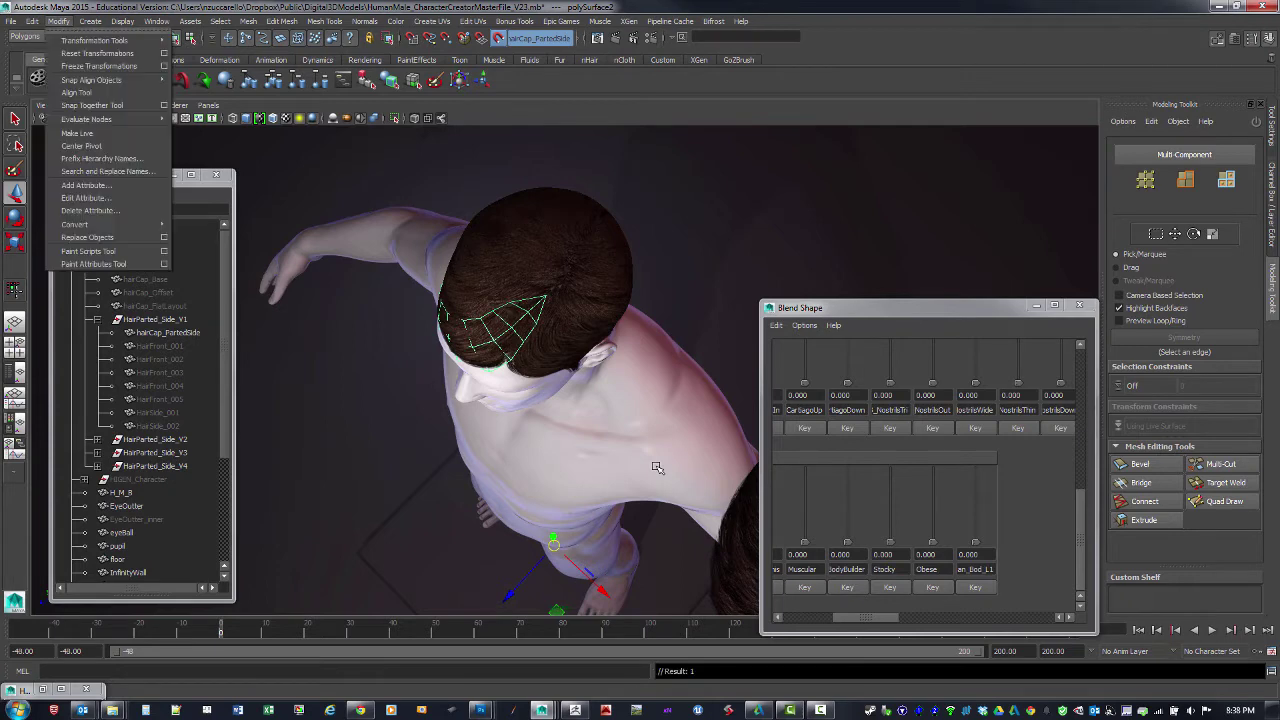
key(Down)
key(Down)
key(Down)
key(Down)
key(Down)
key(Down)
key(Down)
key(Down)
key(Down)
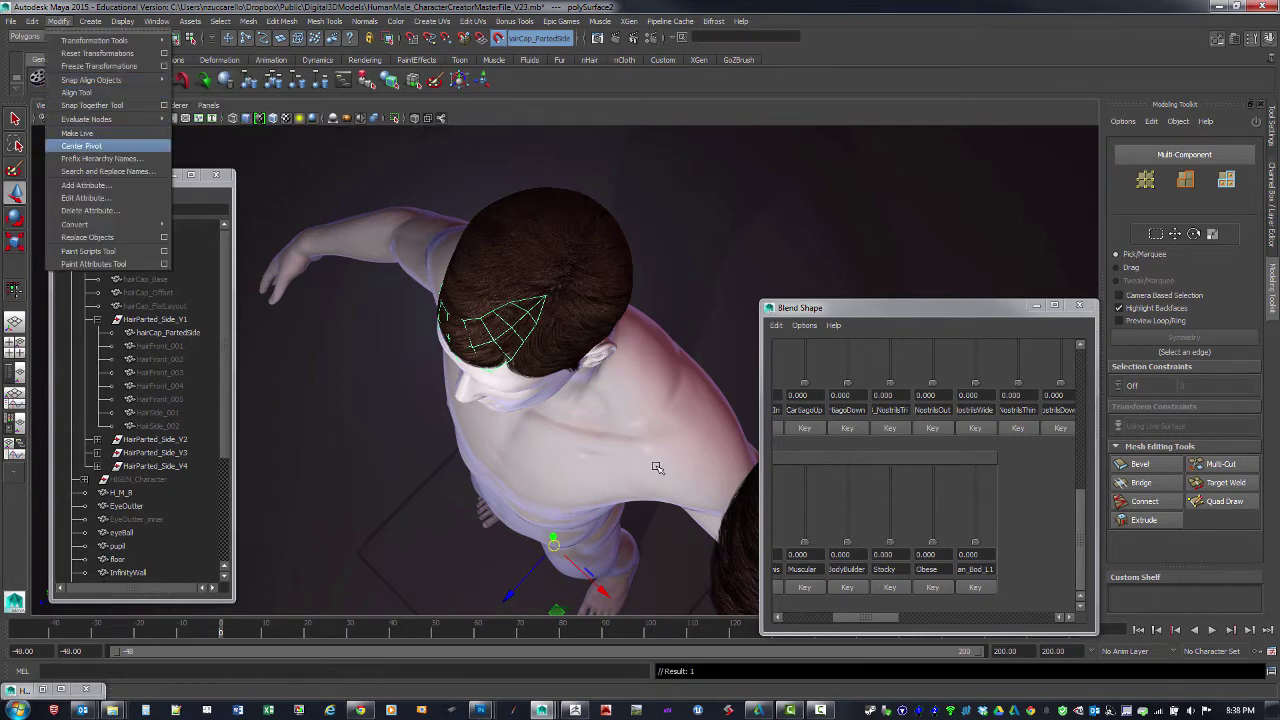
key(Return)
- Move the hair mesh's pivot to its tip vertex at the crown, where the part begins
alt+drag(656, 467, 656, 467)
alt+right_drag(656, 467, 656, 467)
alt+drag(657, 467, 657, 467)
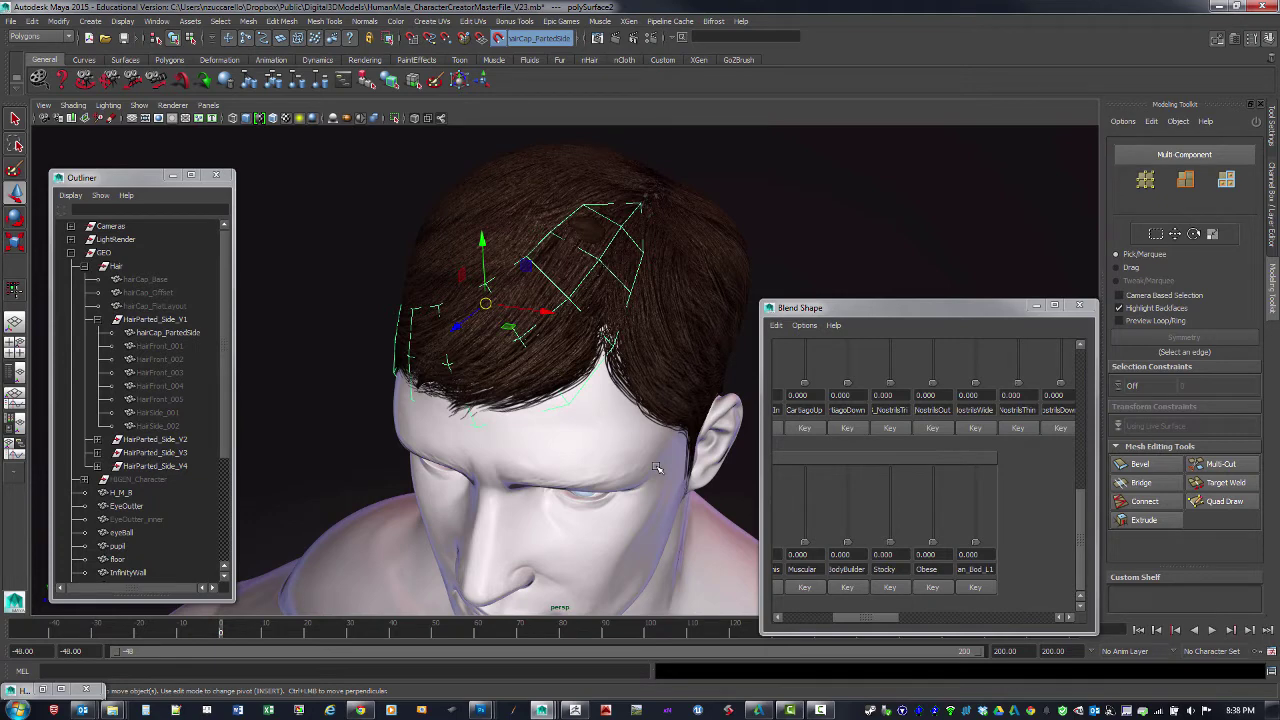
key(Insert)
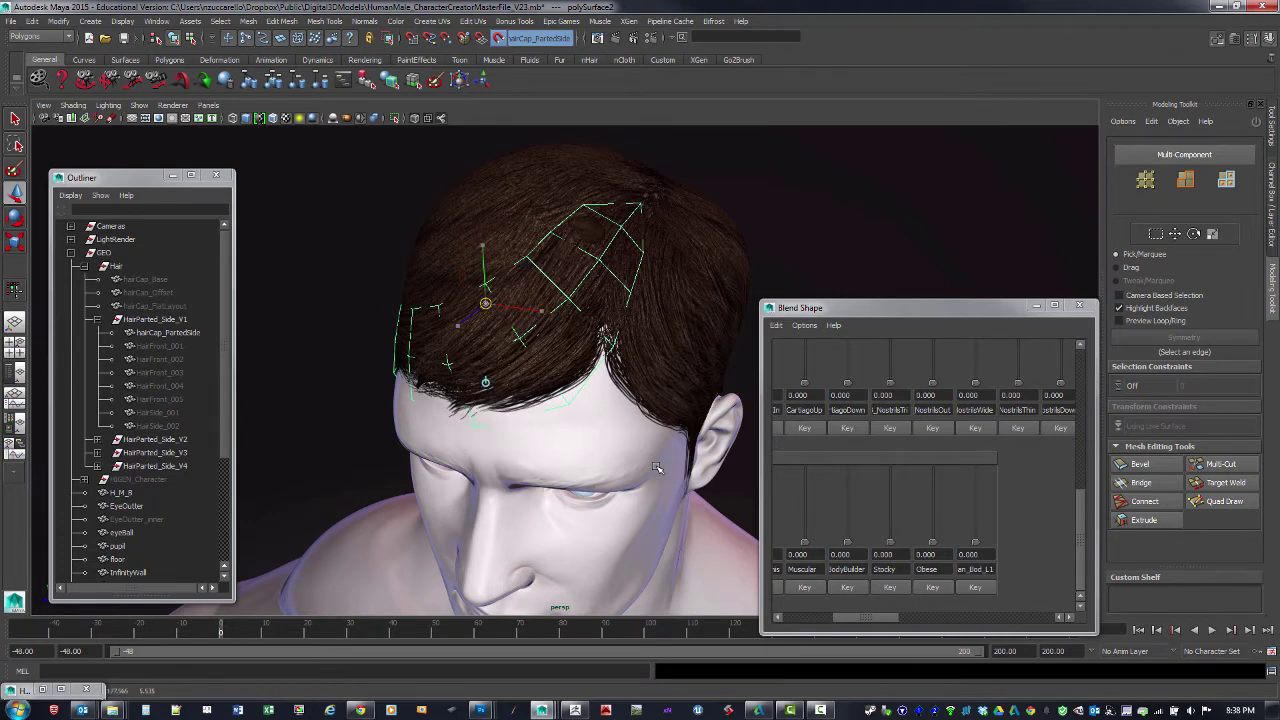
key(ctrl+z)
key(ctrl+z)
key(Insert)
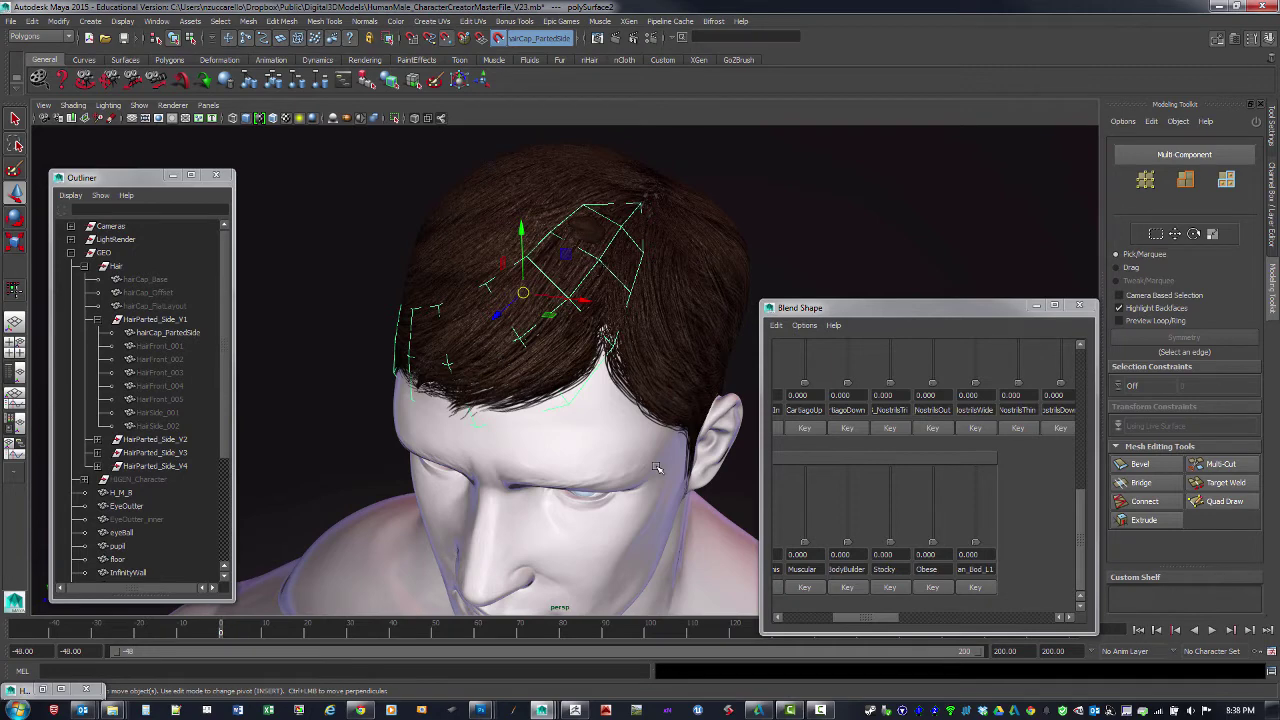
key(Insert)
mouse_move(523, 292)
mouse_down()
mouse_move(558, 284)
mouse_move(587, 213)
mouse_move(641, 203)
mouse_up()
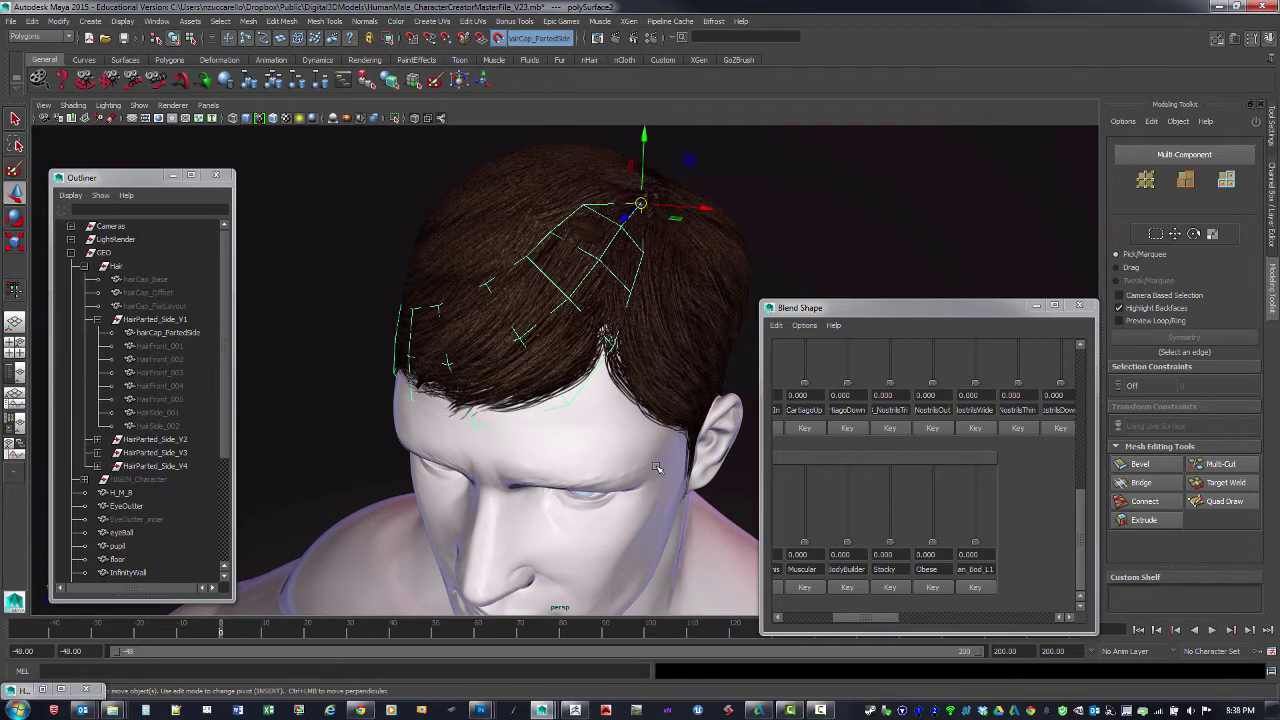
- Try raising the new hair mesh vertically above the hair cap and undo the move
alt+drag(657, 468, 655, 440)
alt+right_drag(655, 440, 600, 440)
alt+drag(657, 468, 585, 448)
scroll(657, 468, up, 1)
drag(512, 172, 512, 148)
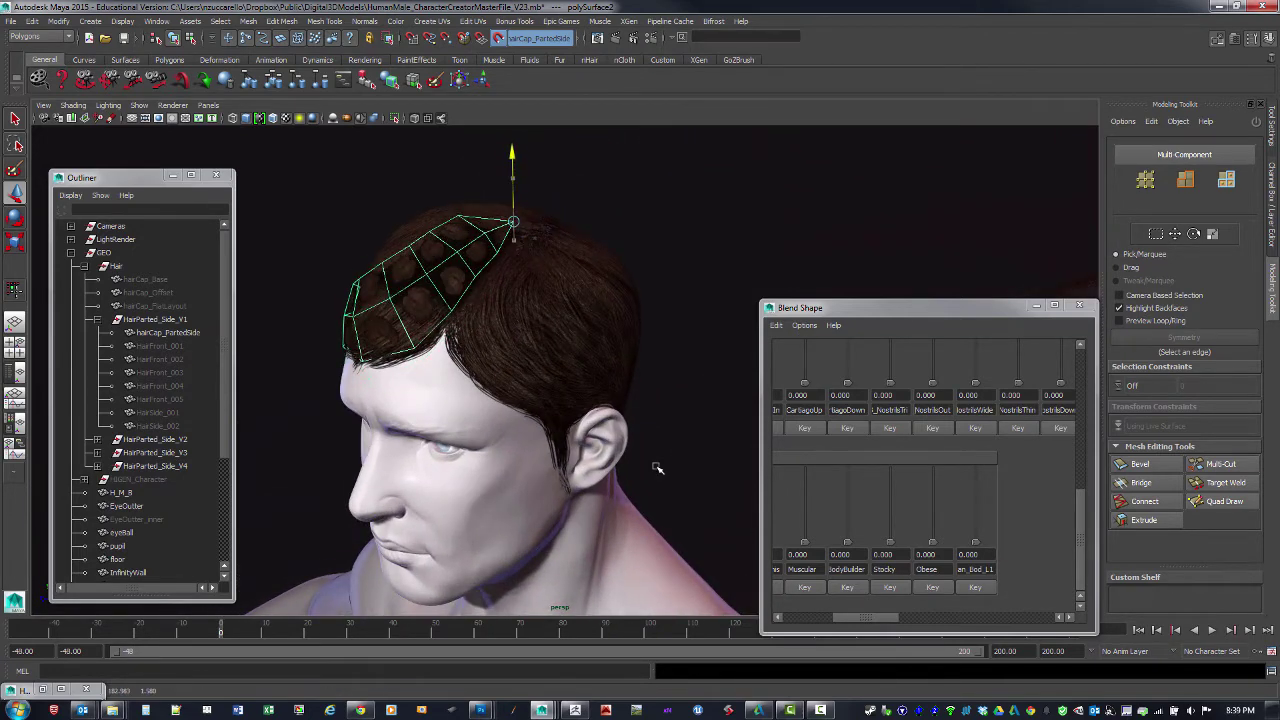
alt+drag(657, 468, 657, 468)
key(ctrl+z)
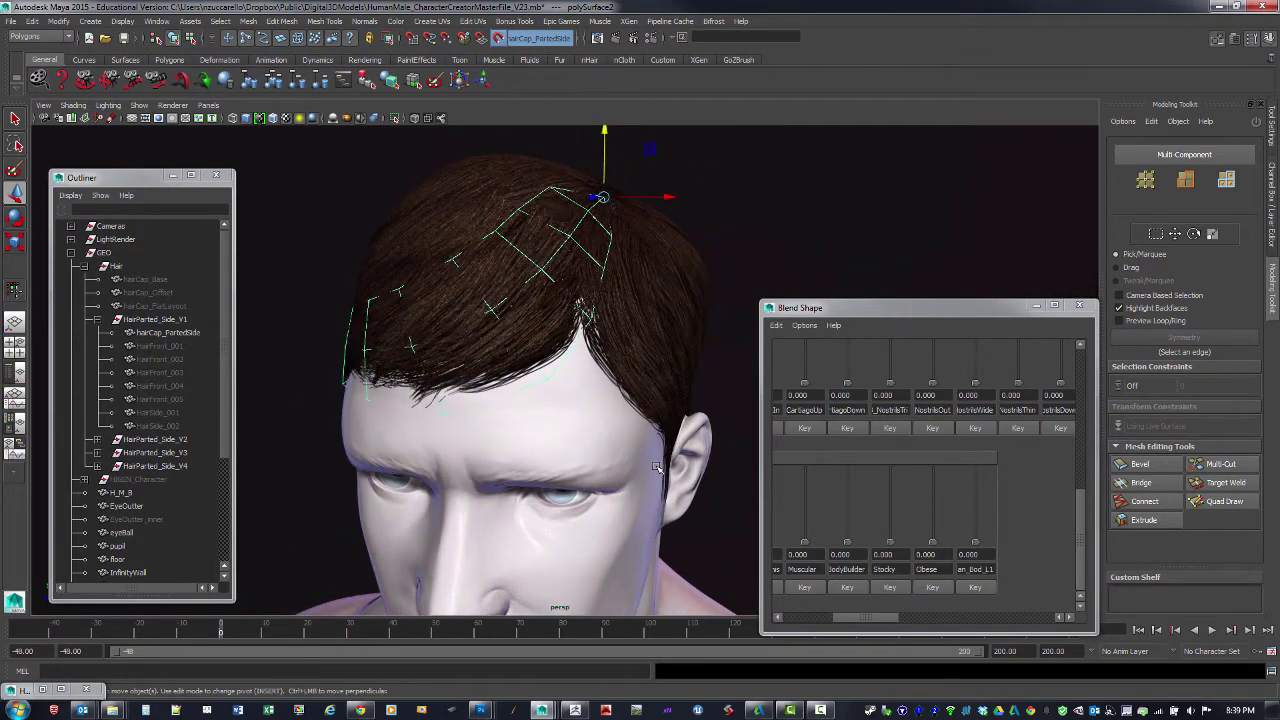
key(ctrl+z)
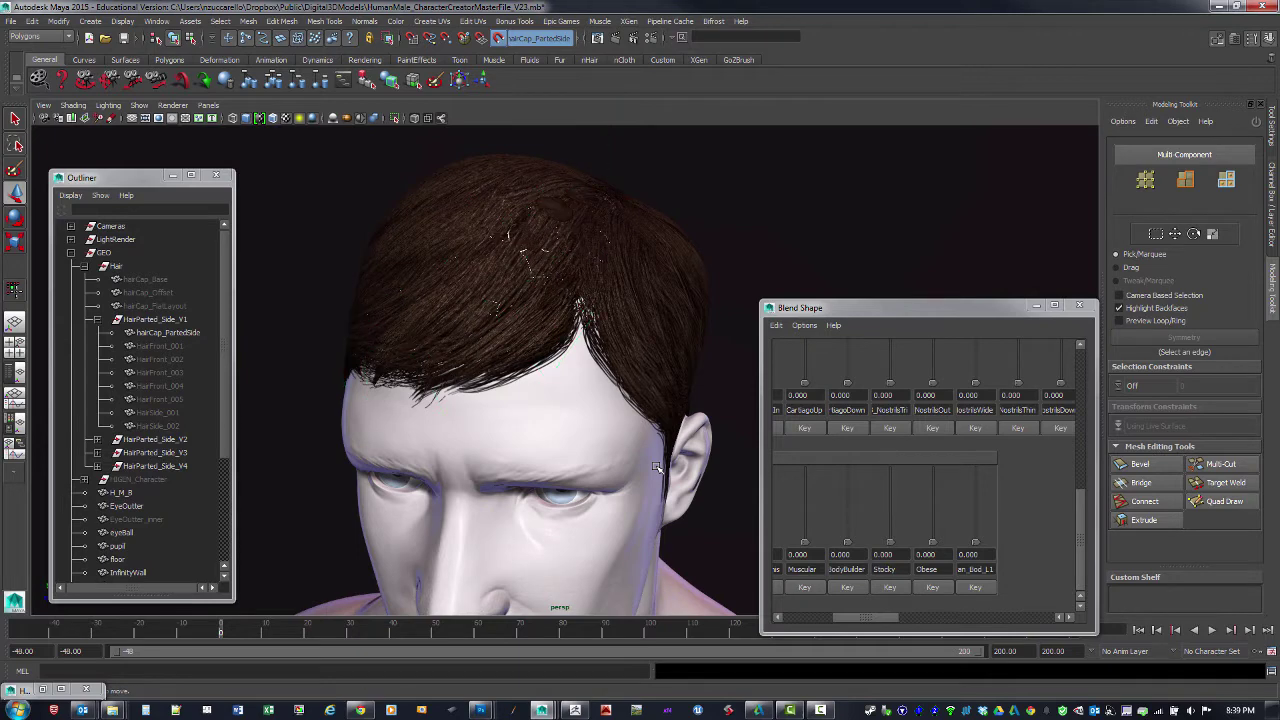
- Turn off the live surface on the hairCap_PartedSide mesh
click(657, 468)
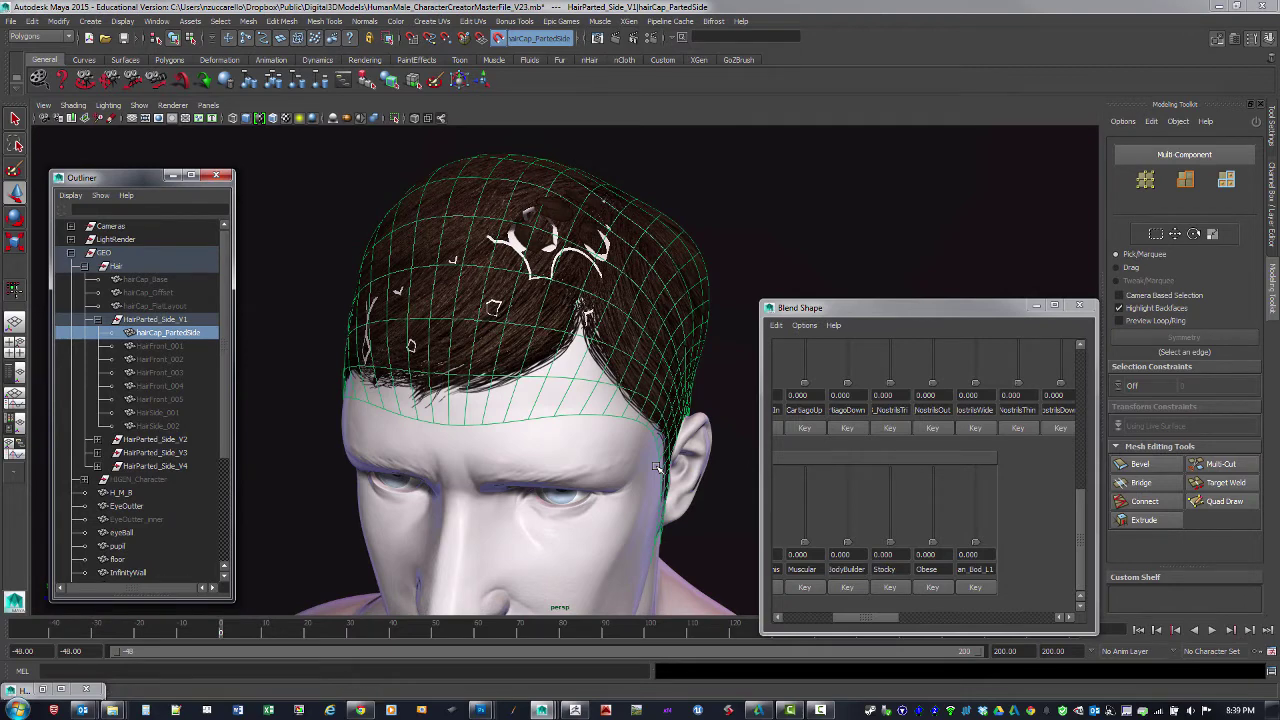
key(ctrl+z)
key(ctrl+z)
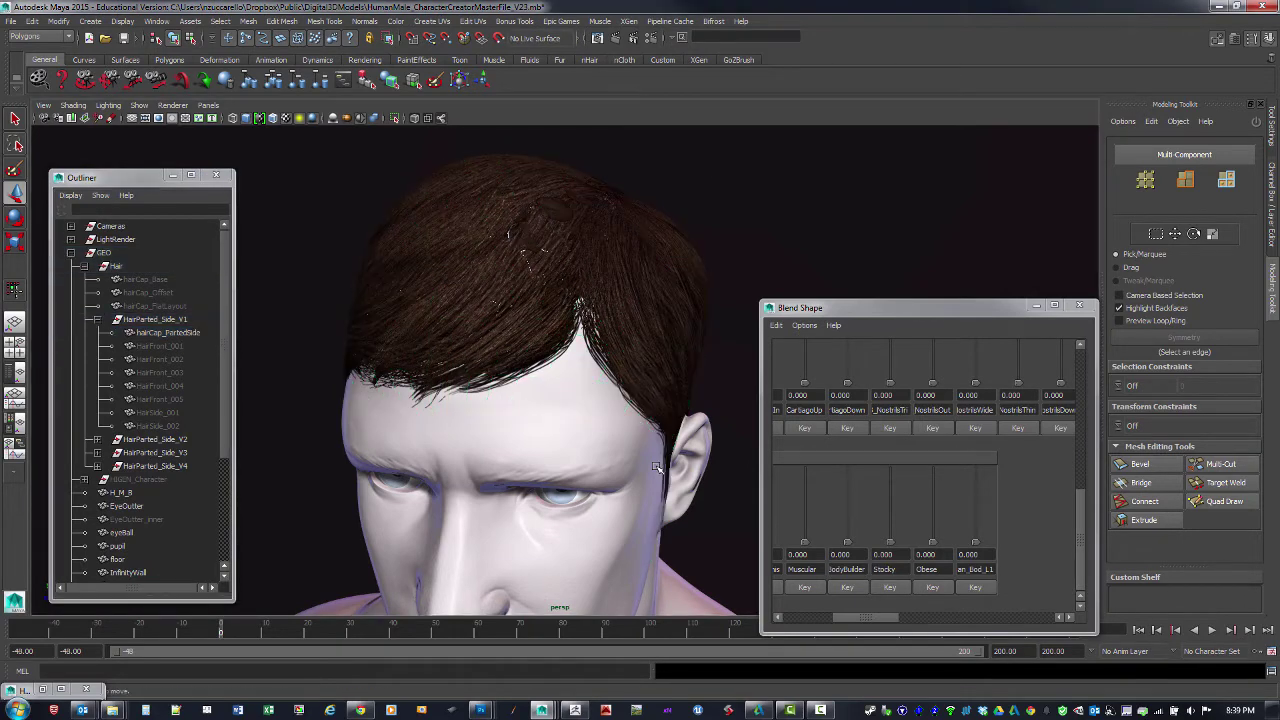
- Select hairCap_PartedSide followed by polySurface2 and show their UVs in the UV Texture Editor
click(657, 468)
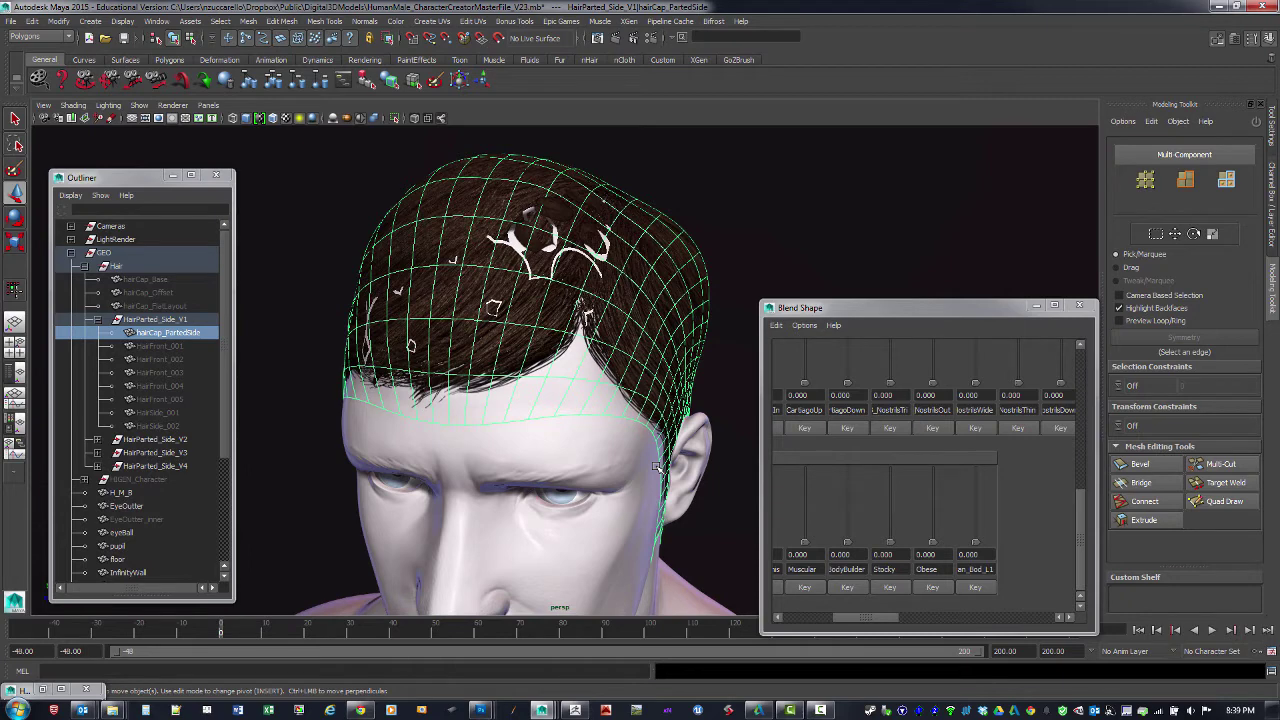
drag(235, 345, 228, 449)
click(657, 468)
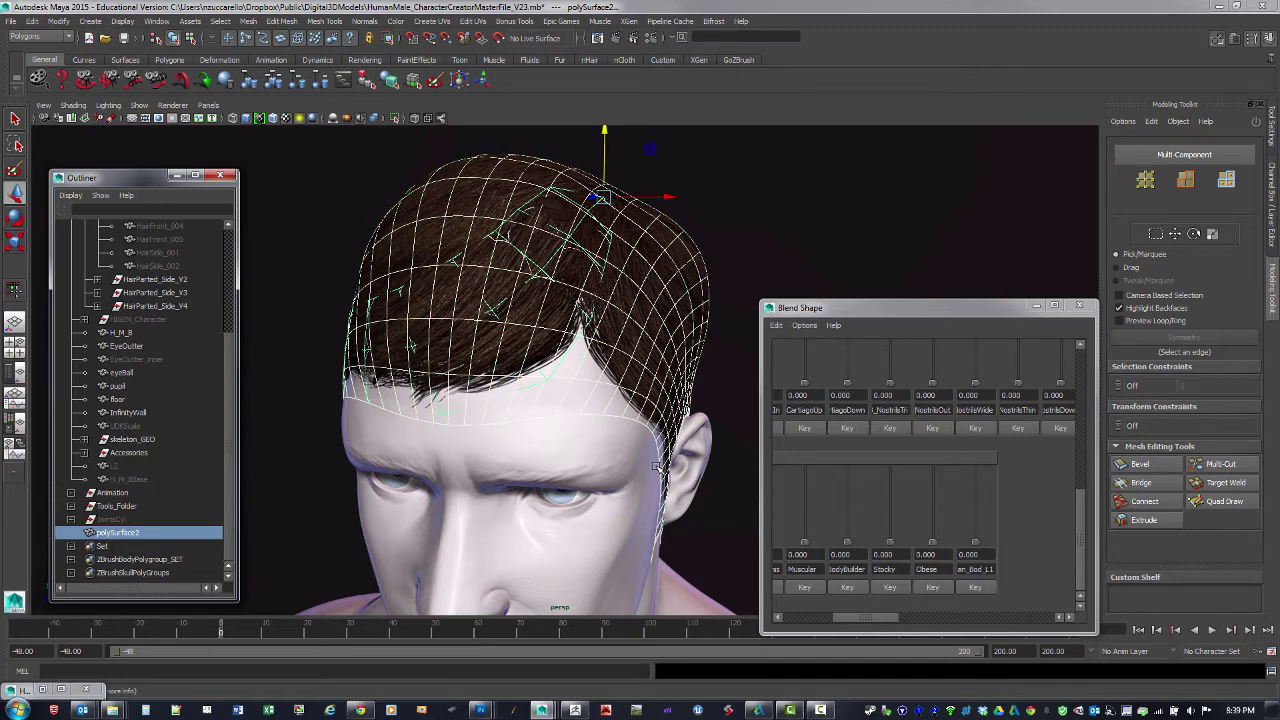
click(156, 21)
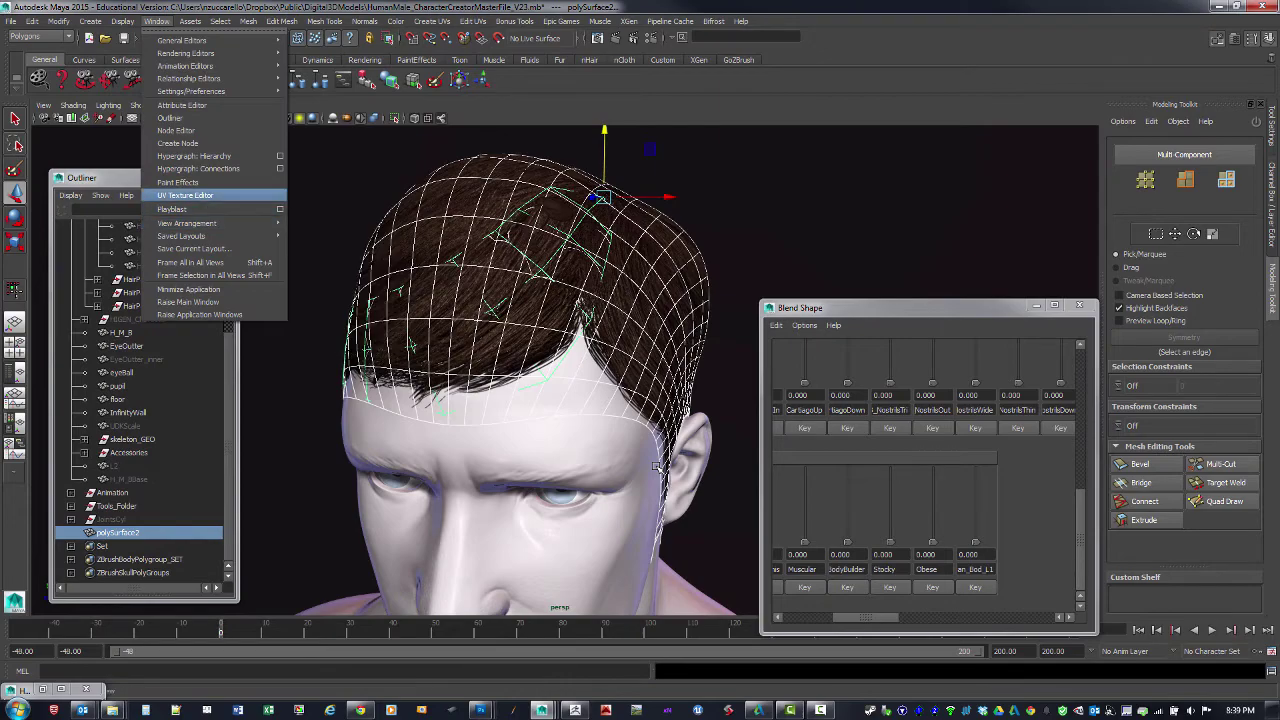
click(180, 195)
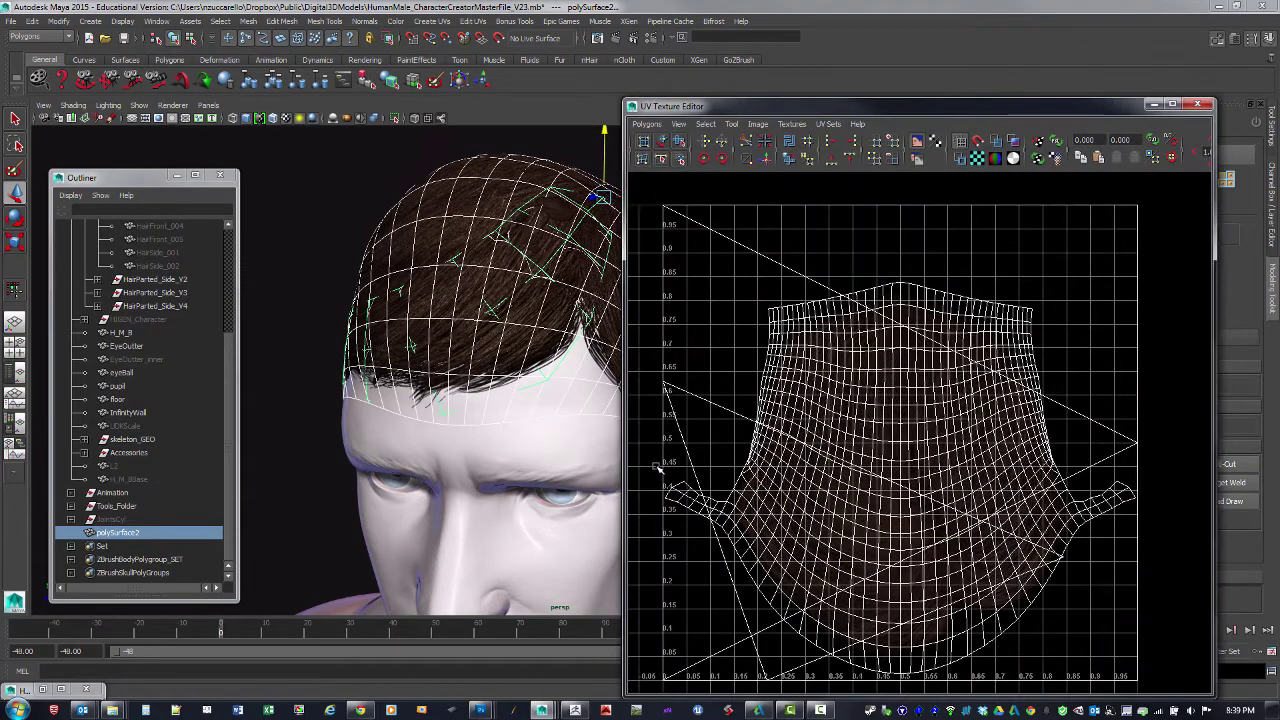
scroll(919, 433, down, 1)
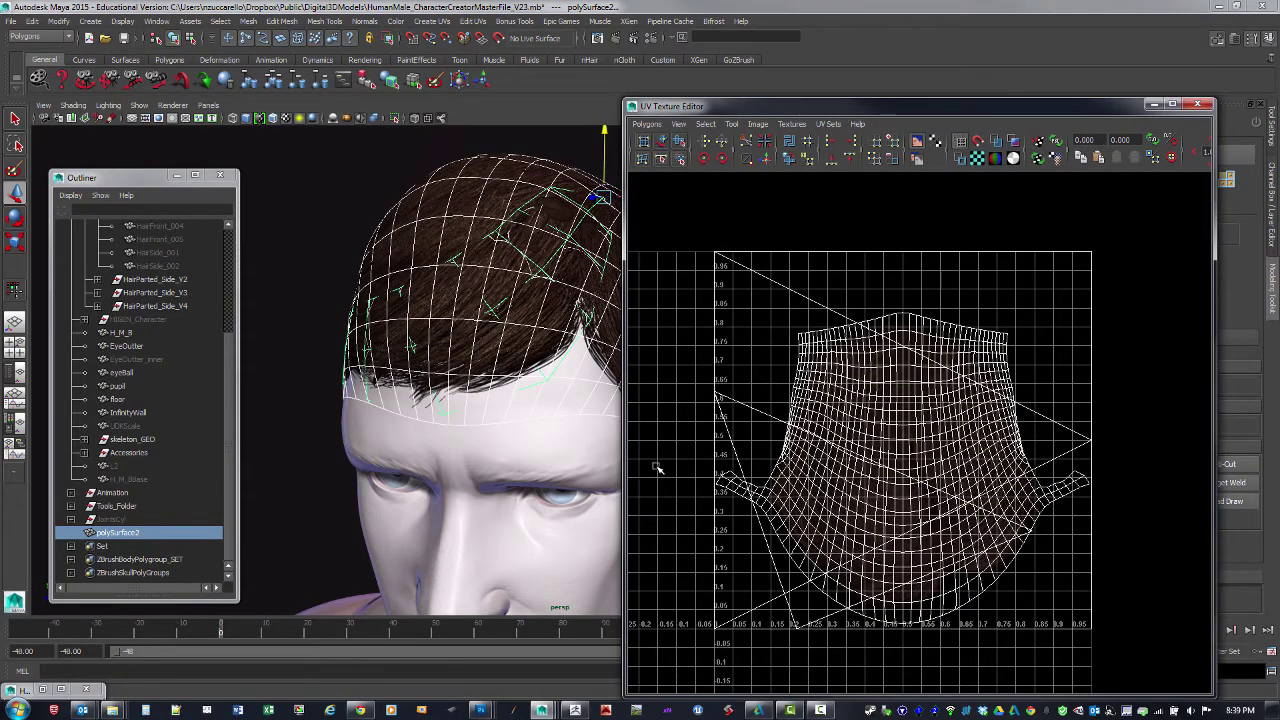
drag(900, 106, 953, 107)
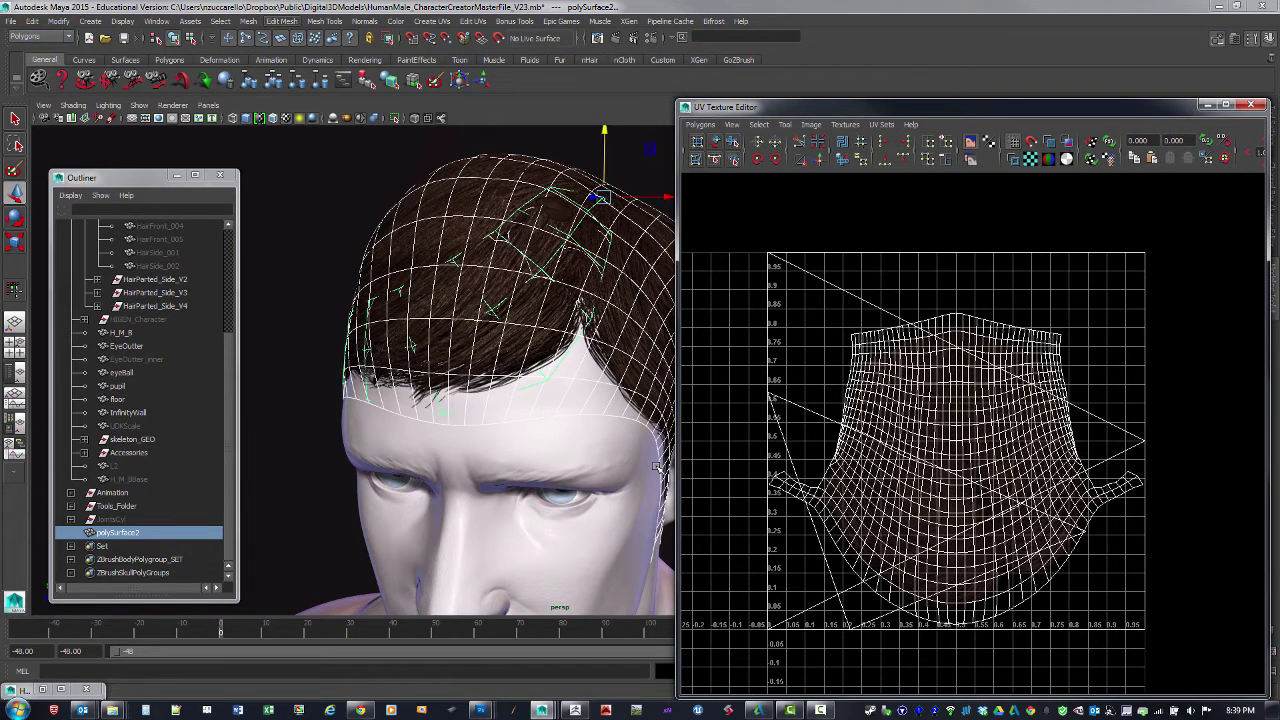
- Transfer the current UV set from the hair cap to polySurface2 using World sample space and the Closest to point search method
click(248, 21)
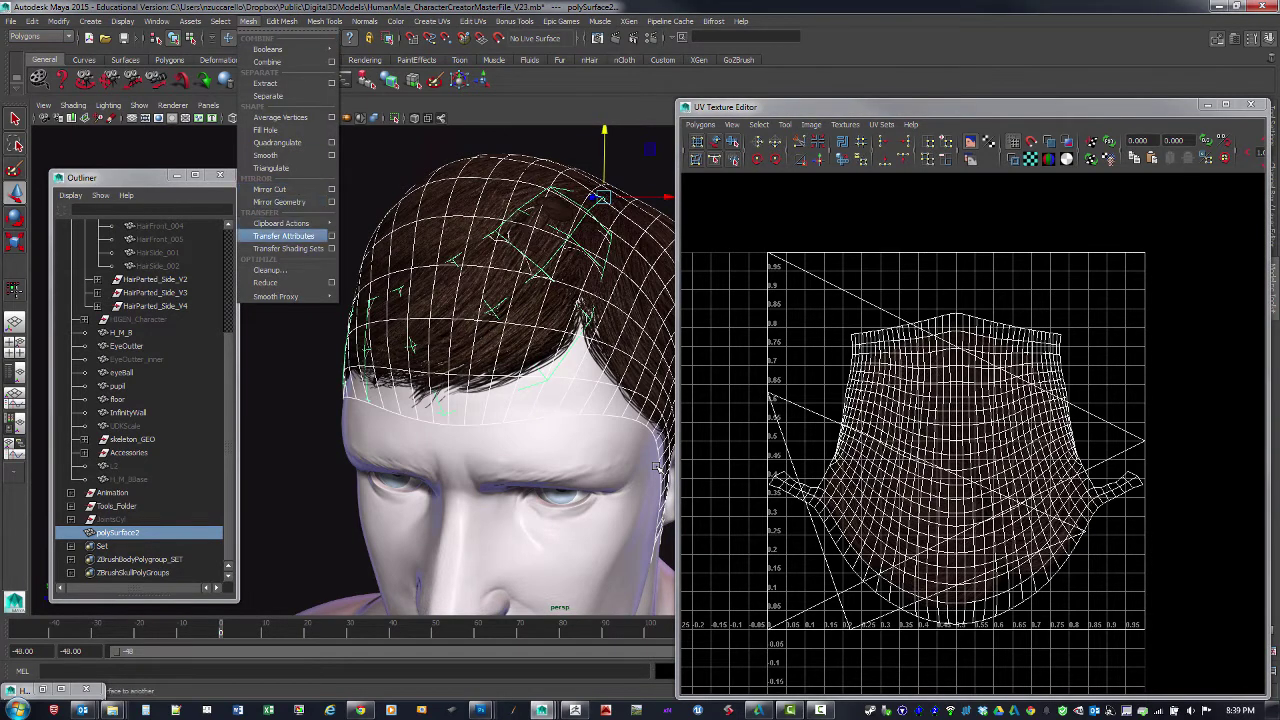
click(331, 236)
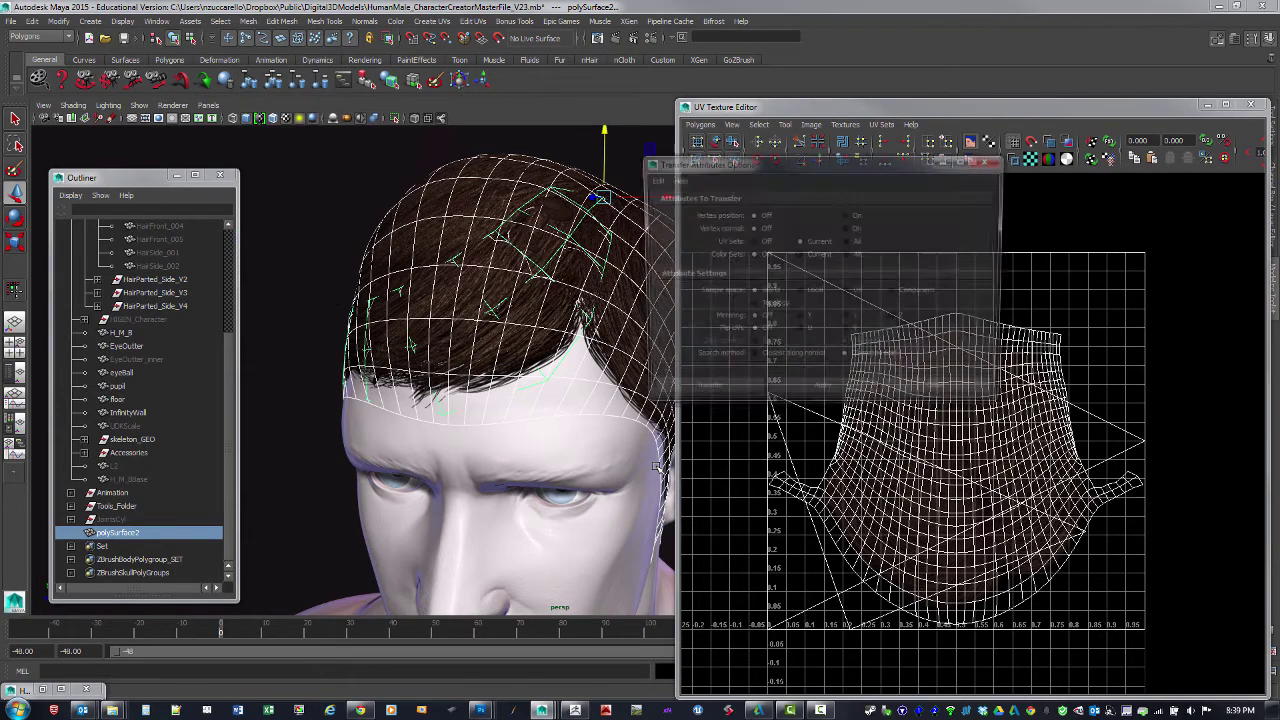
drag(780, 162, 839, 135)
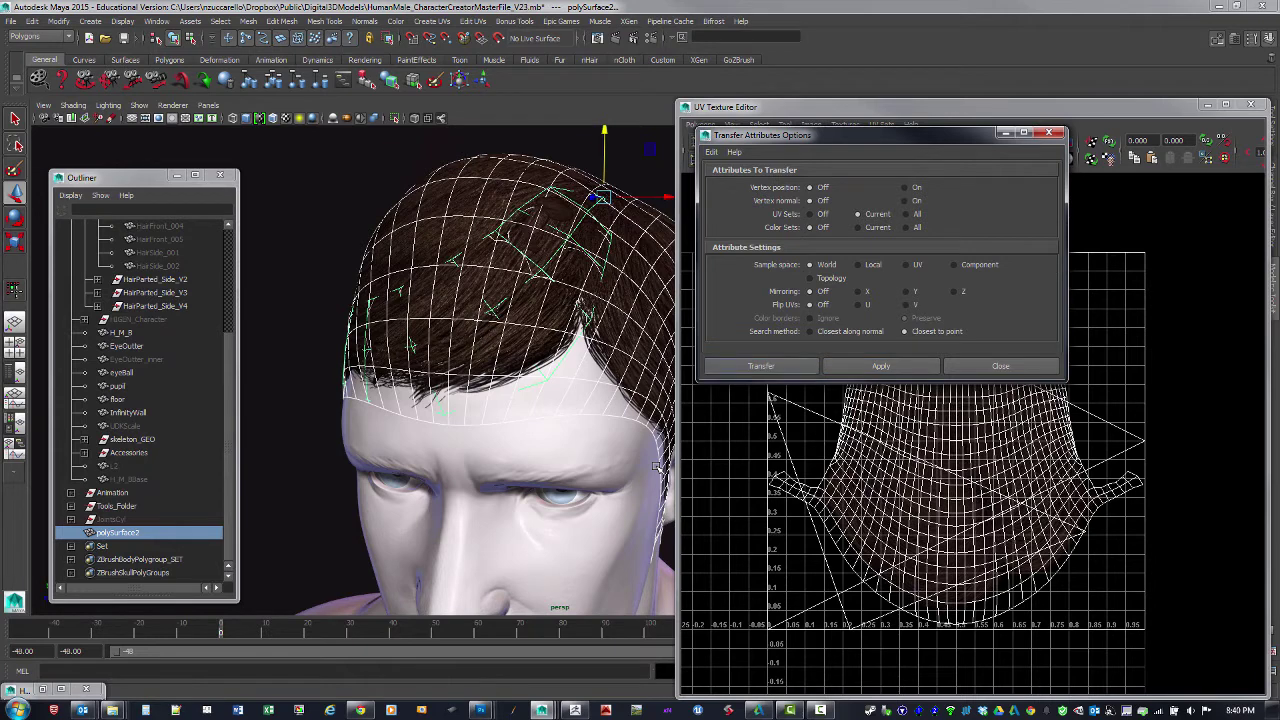
click(880, 366)
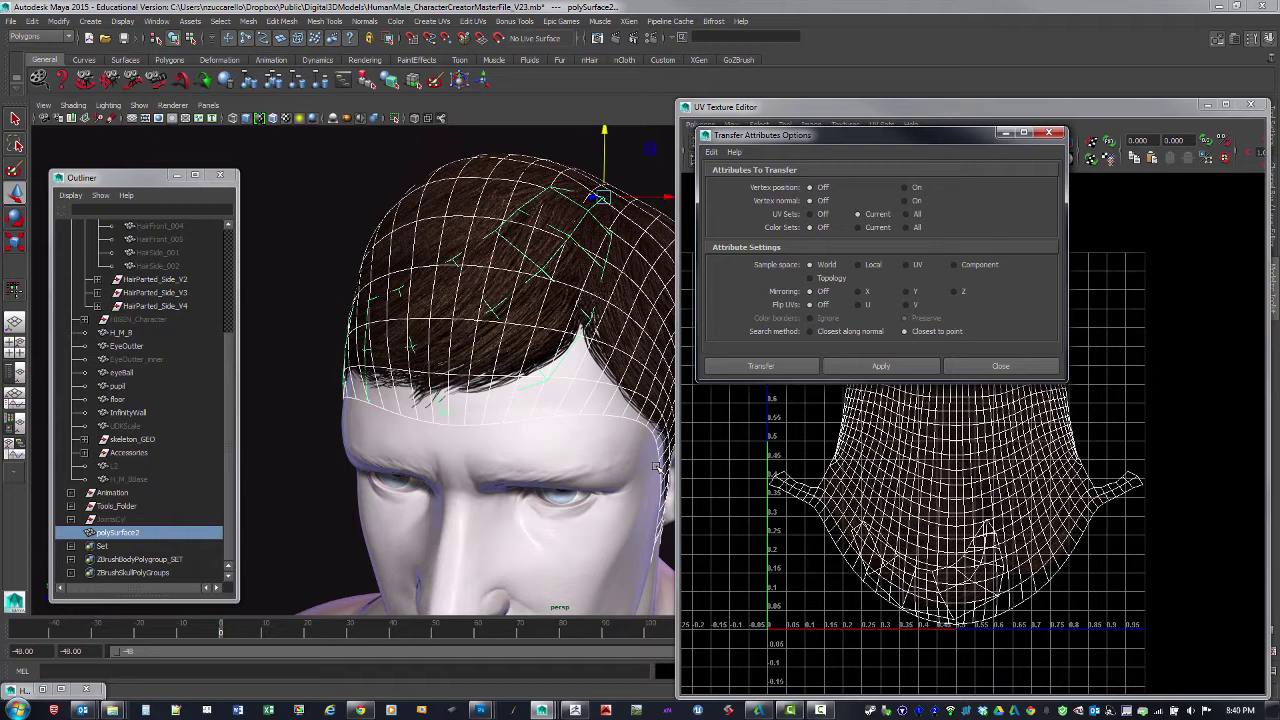
click(1048, 132)
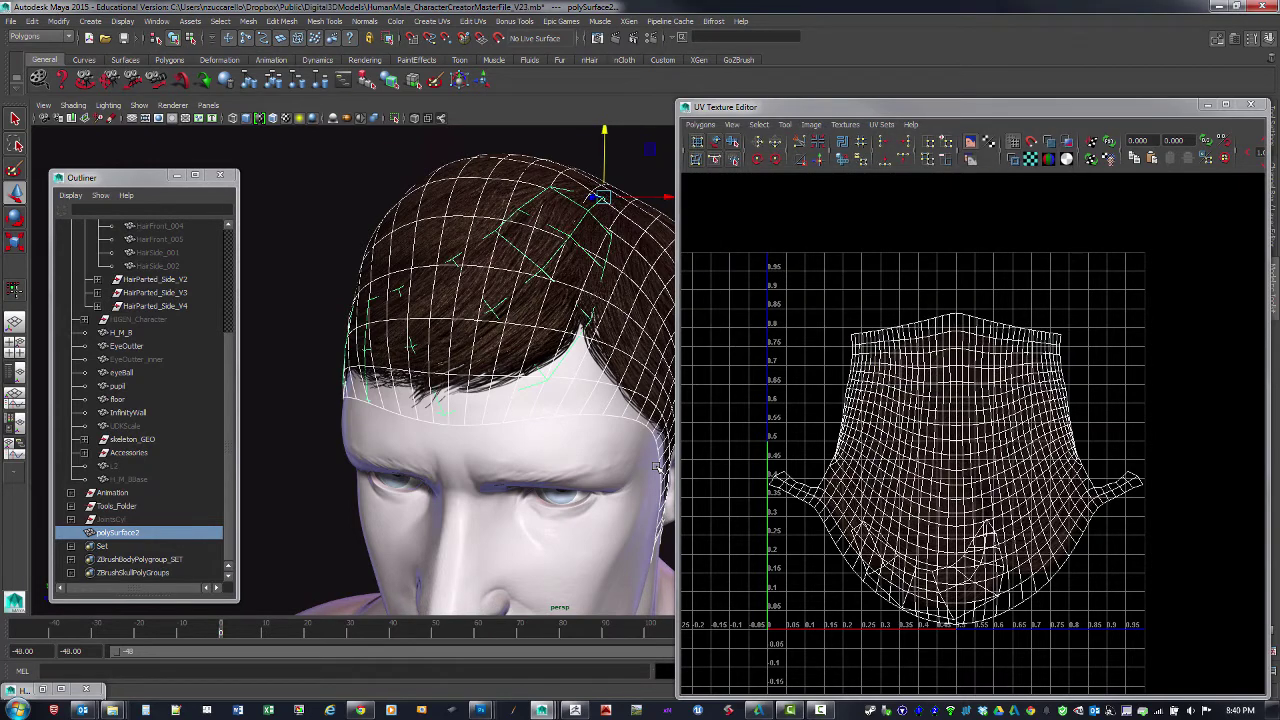
- Leave only polySurface2 selected and delete its construction history
key(ctrl+z)
key(ctrl+z)
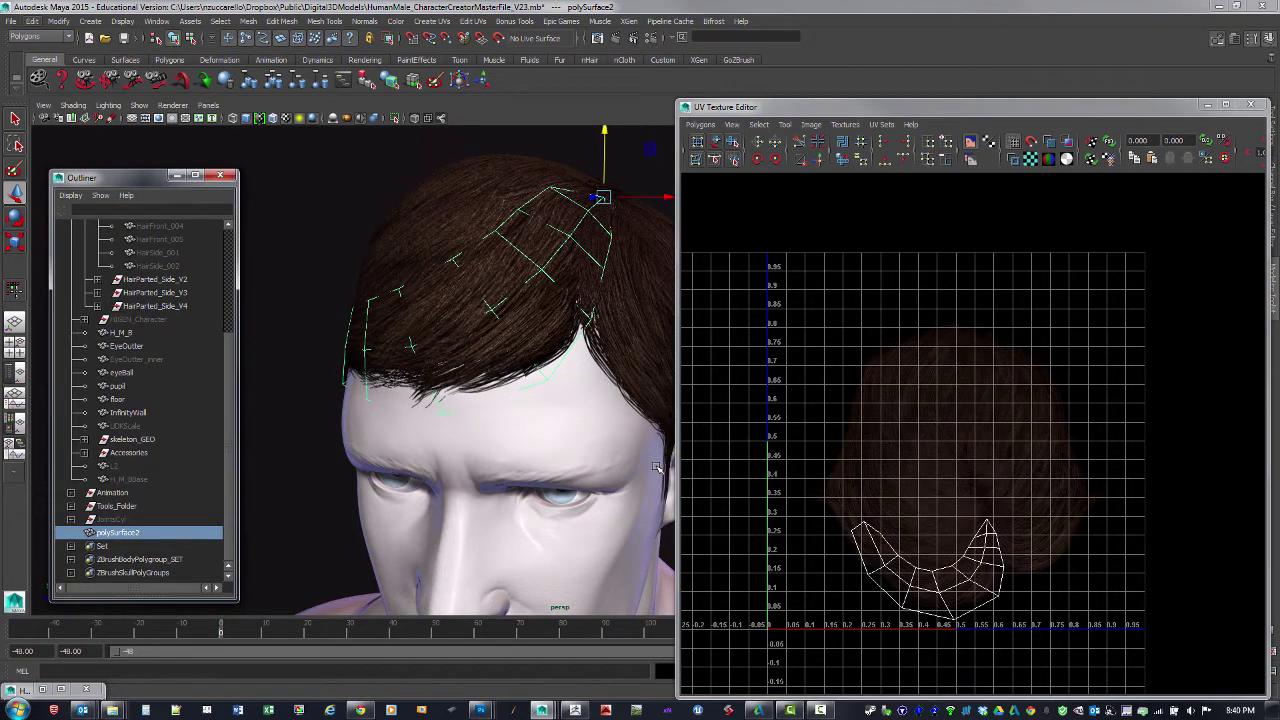
click(32, 21)
mouse_move(67, 300)
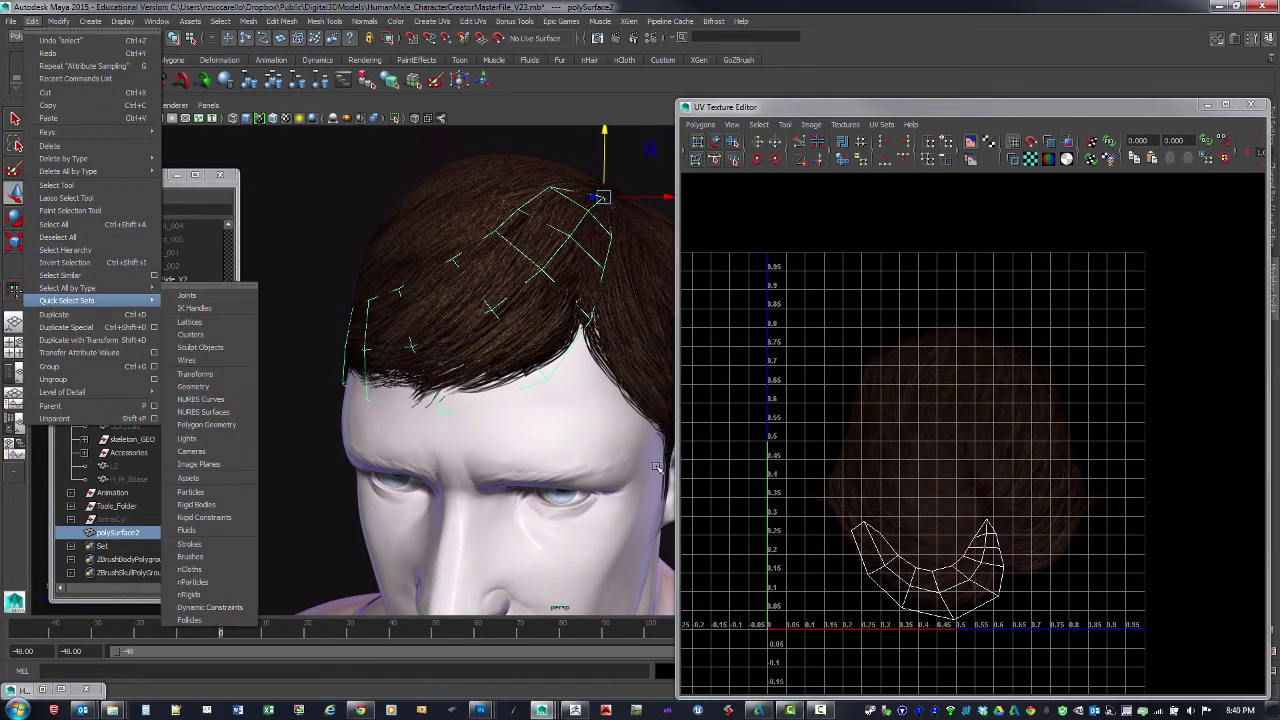
key(Up)
key(Up)
key(Up)
key(Up)
key(Up)
key(Up)
key(Up)
key(Up)
key(Up)
key(Up)
key(Up)
key(Right)
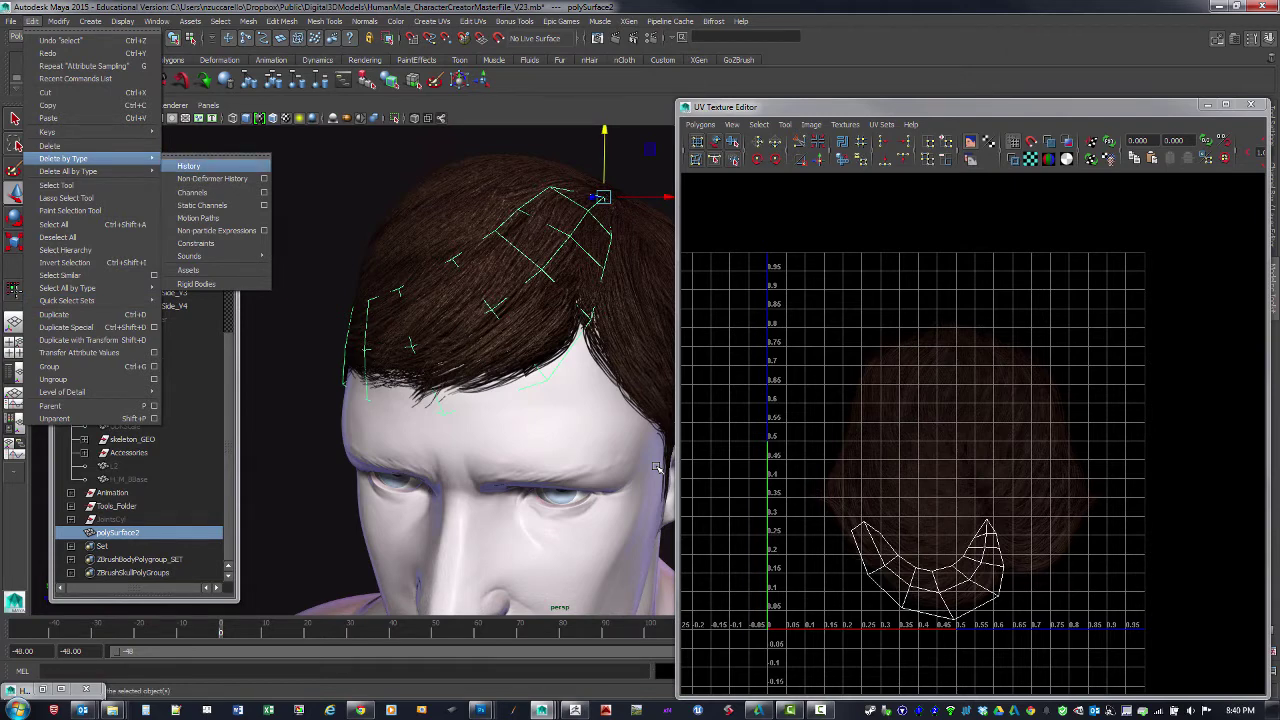
key(Return)
- Raise the new hair mesh slightly above the hair cap as a second layer, keeping it selected
alt+drag(656, 467, 606, 484)
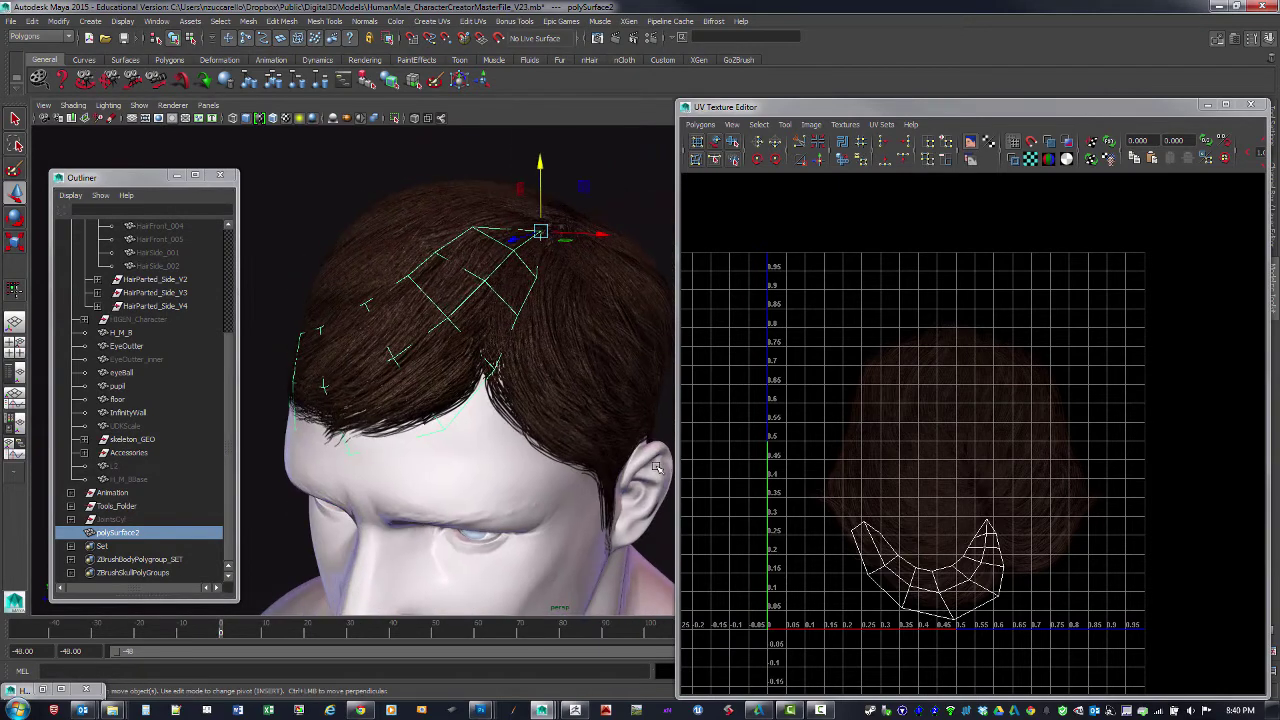
drag(540, 163, 540, 131)
mouse_move(540, 131)
alt+mouse_down()
mouse_move(557, 122)
mouse_move(526, 148)
alt+mouse_up()
drag(502, 205, 560, 148)
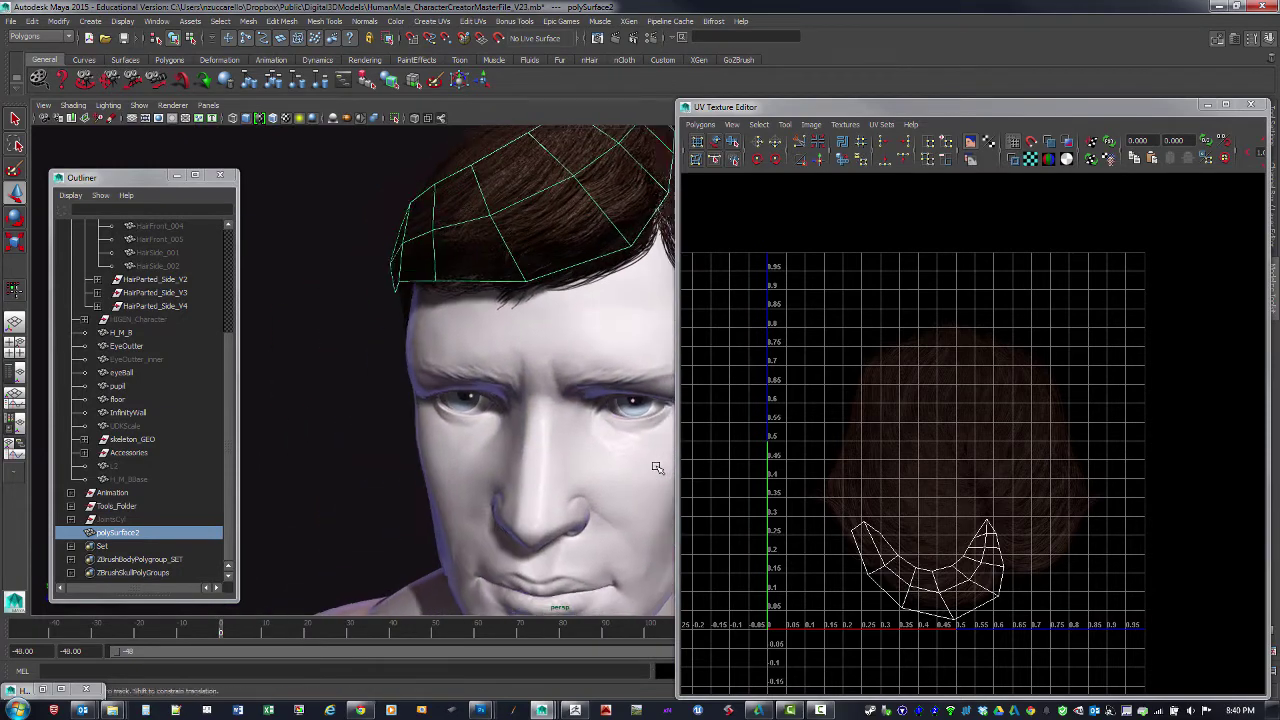
alt+middle_drag(560, 148, 477, 220)
alt+drag(656, 467, 657, 468)
click(656, 467)
key(ctrl+z)
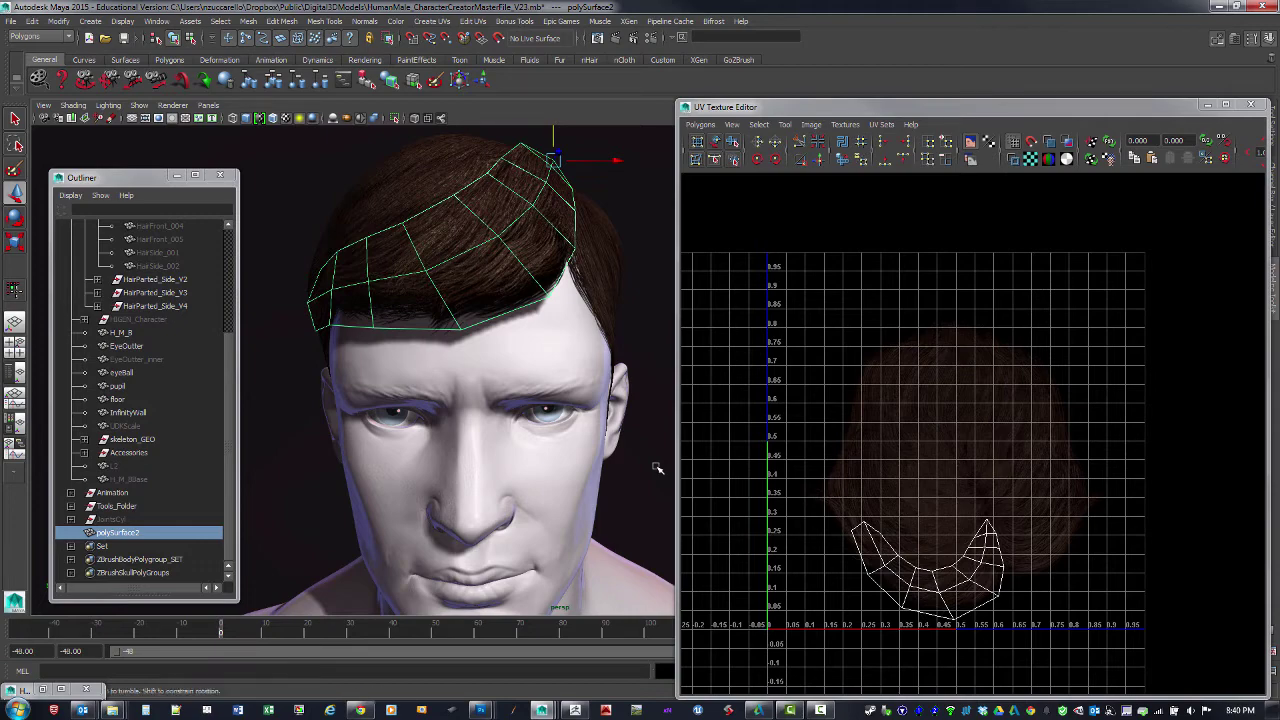
- Disable Casts Shadows and Receive Shadows in the new hair mesh's render stats and inspect the layered hair around the forehead
alt+drag(657, 468, 600, 476)
alt+middle_drag(657, 468, 730, 478)
alt+drag(657, 468, 657, 468)
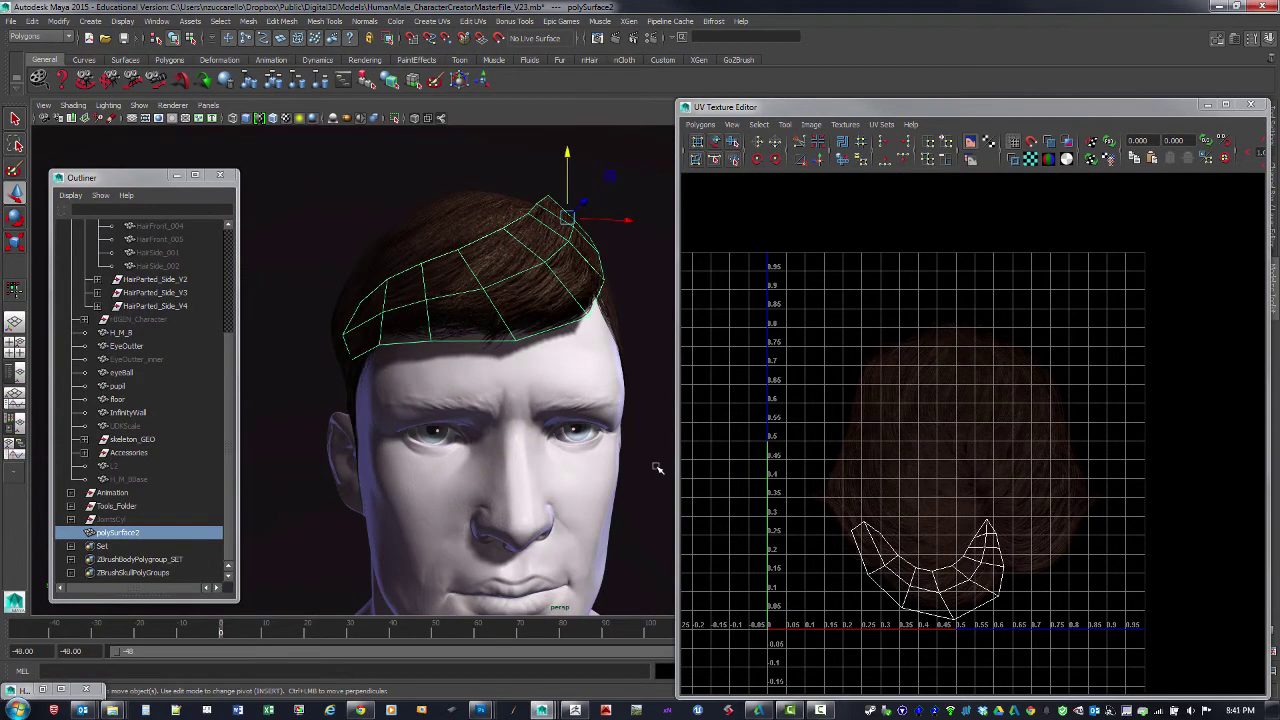
key(ctrl+a)
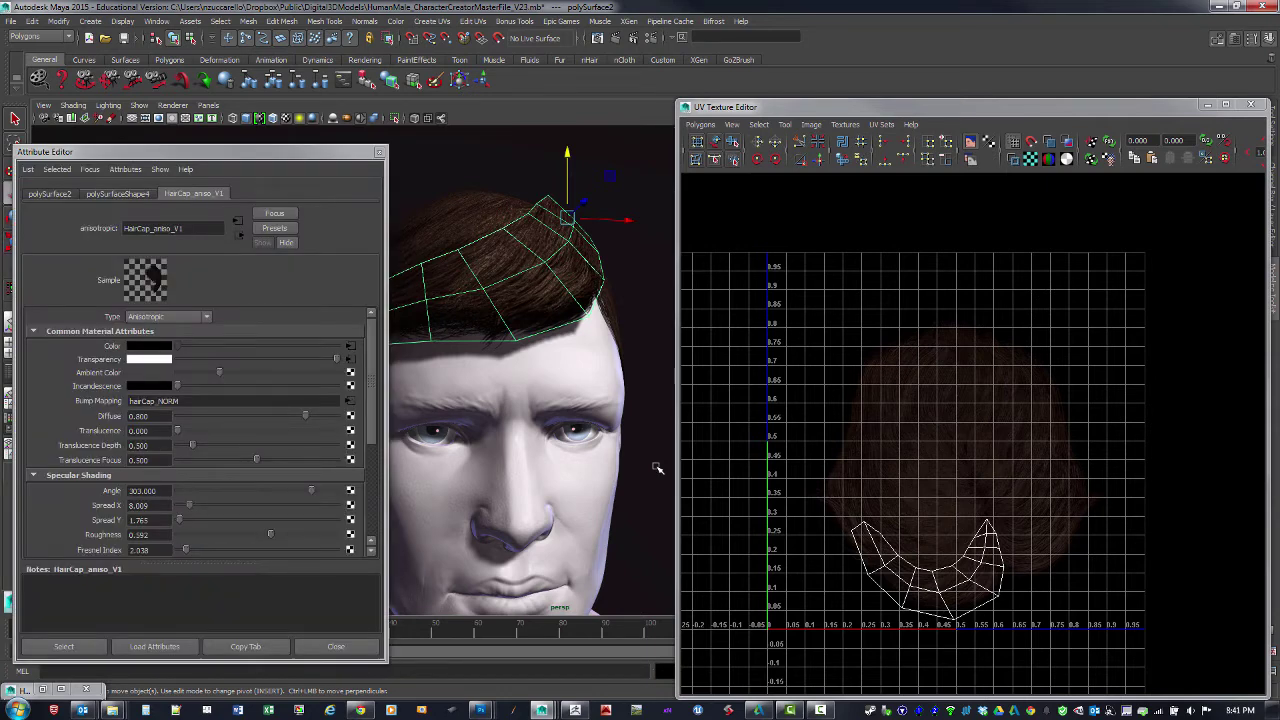
key(ctrl+a)
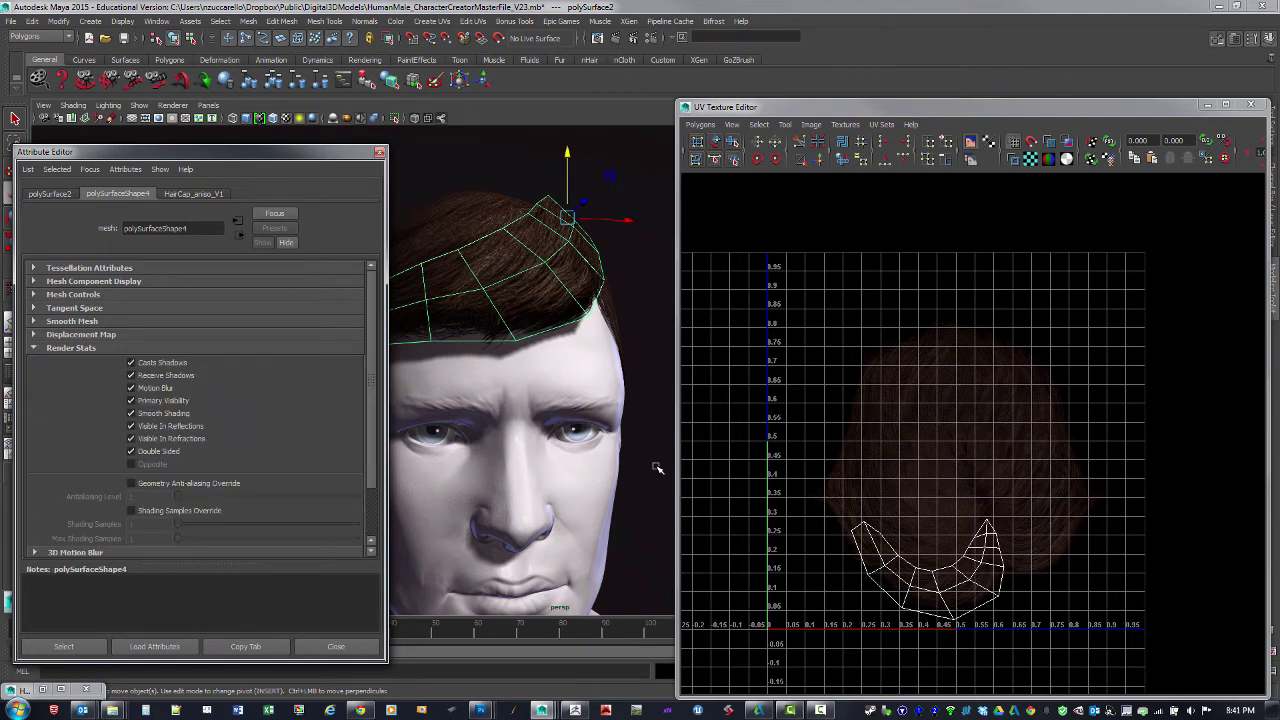
click(131, 363)
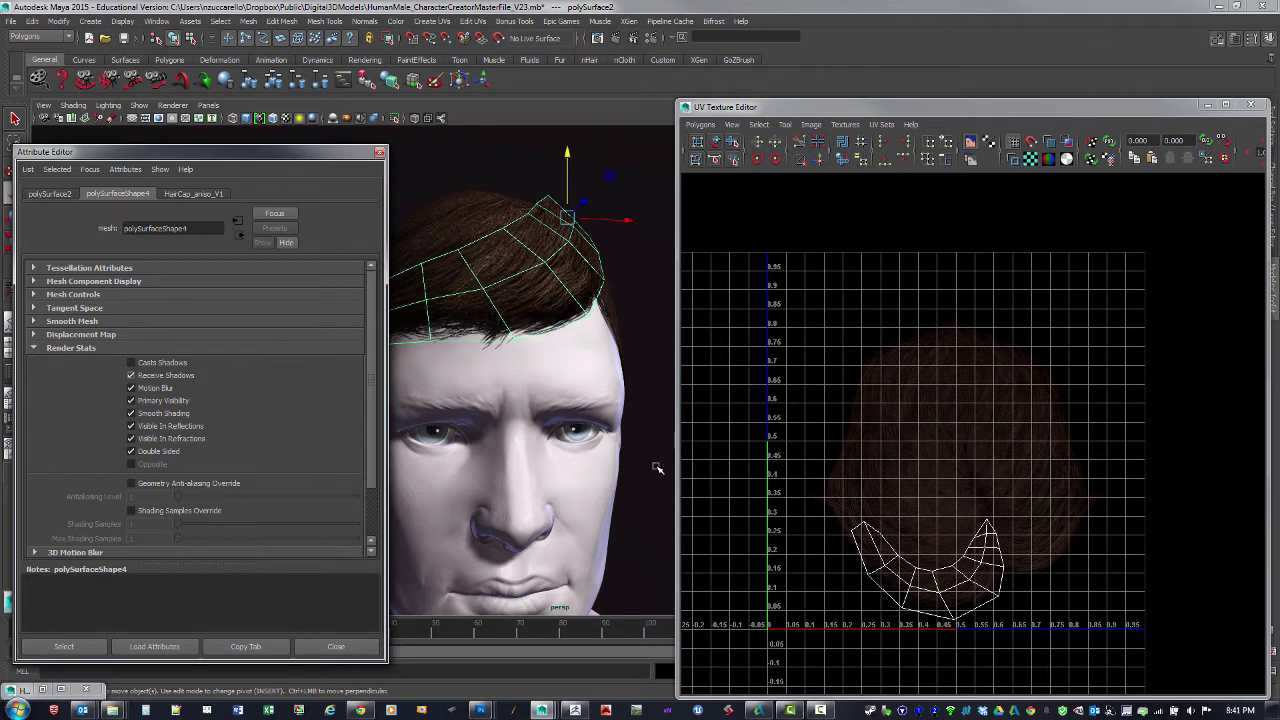
click(131, 375)
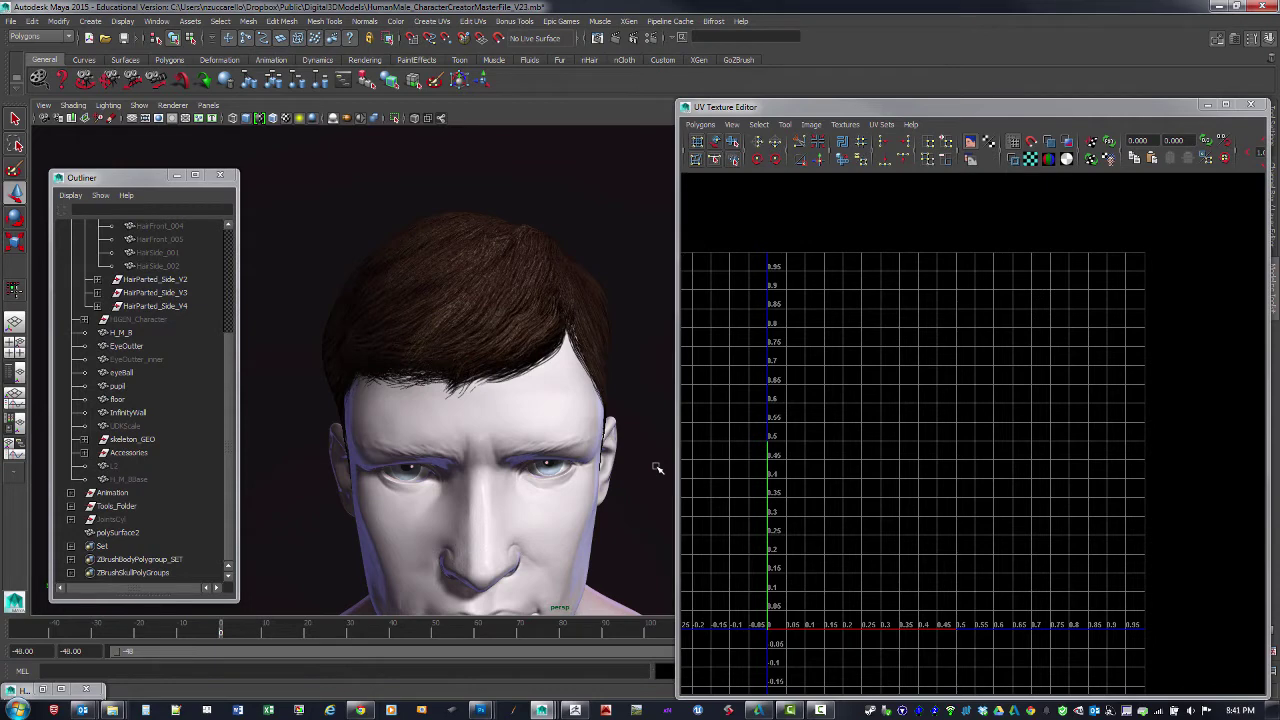
mouse_move(657, 467)
alt+mouse_down()
mouse_move(600, 458)
mouse_move(730, 474)
alt+mouse_up()
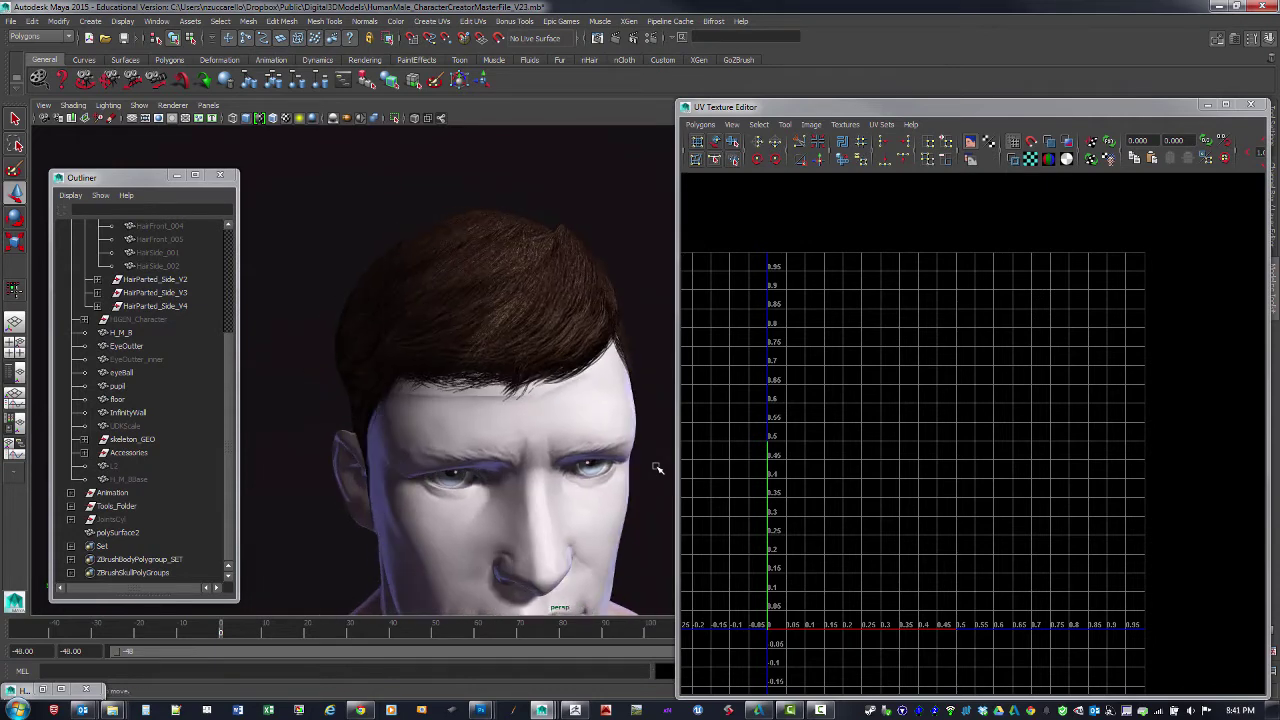
alt+right_drag(657, 467, 710, 467)
mouse_move(657, 467)
alt+mouse_down()
mouse_move(640, 458)
mouse_move(636, 510)
mouse_move(657, 458)
mouse_move(645, 385)
alt+mouse_up()
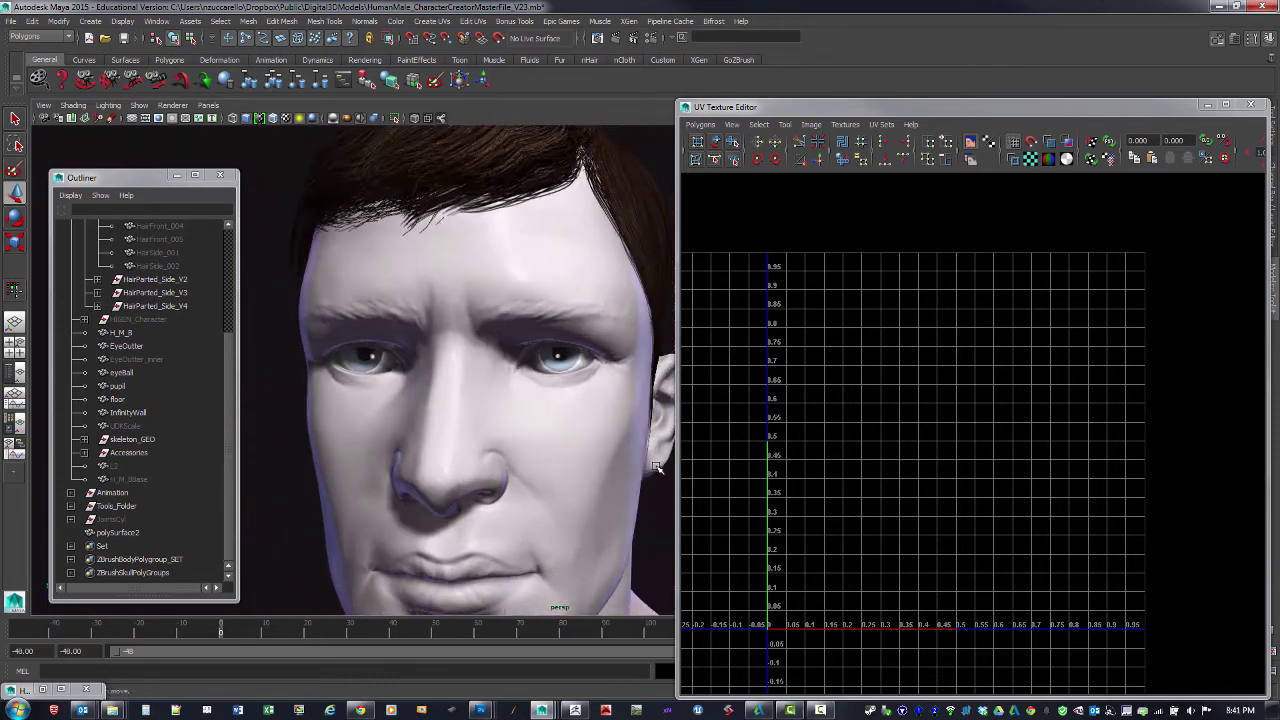
alt+middle_drag(657, 467, 685, 524)
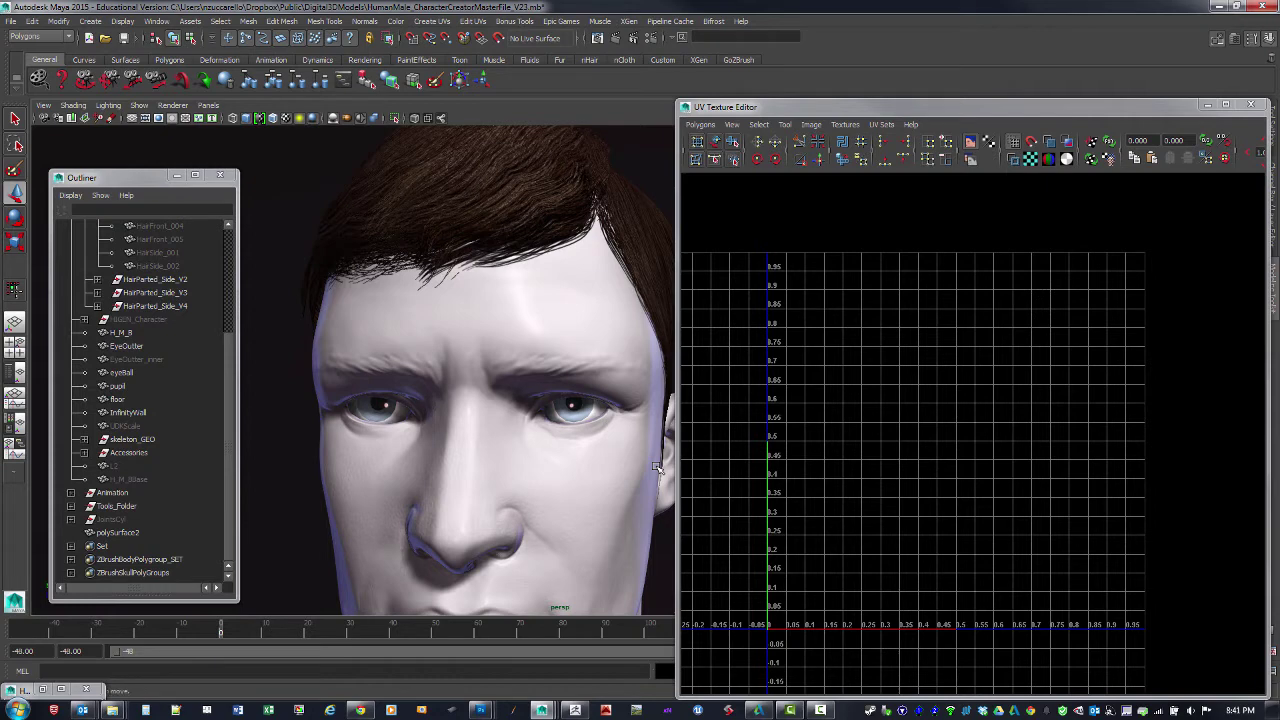
- Examine the character's hair from the front and the side
key(bracketleft)
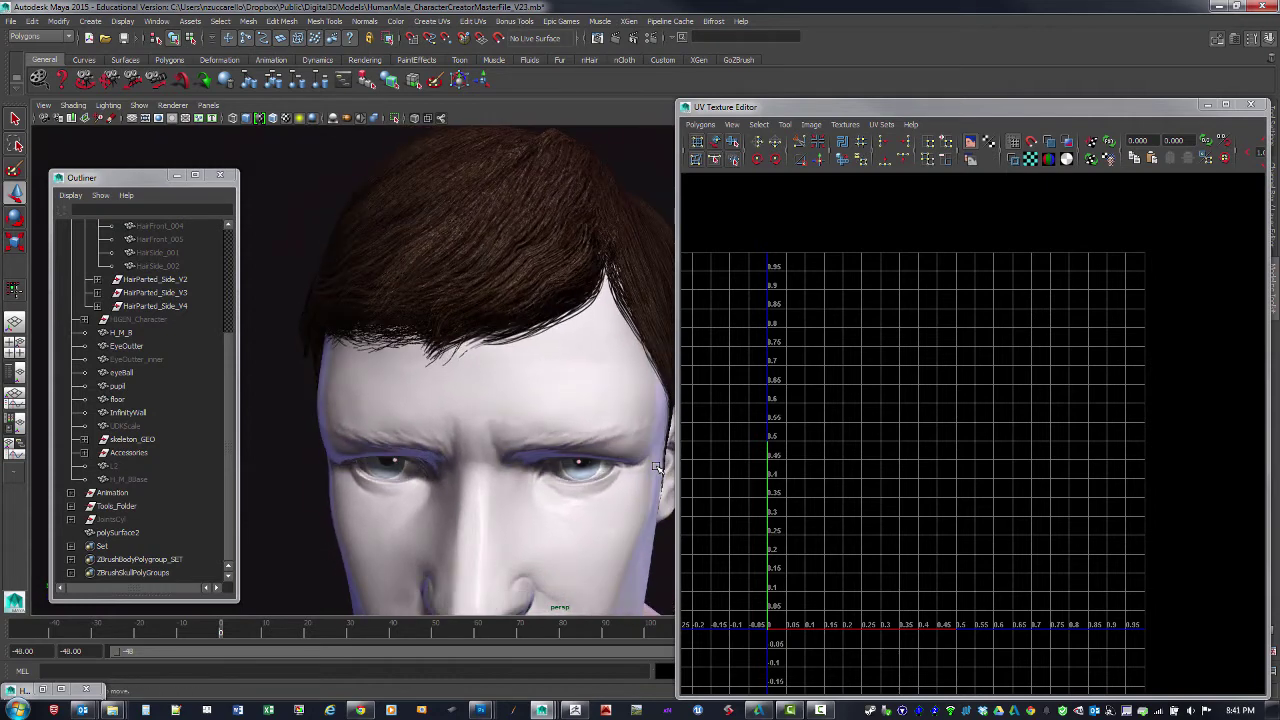
key(bracketleft)
key(bracketleft)
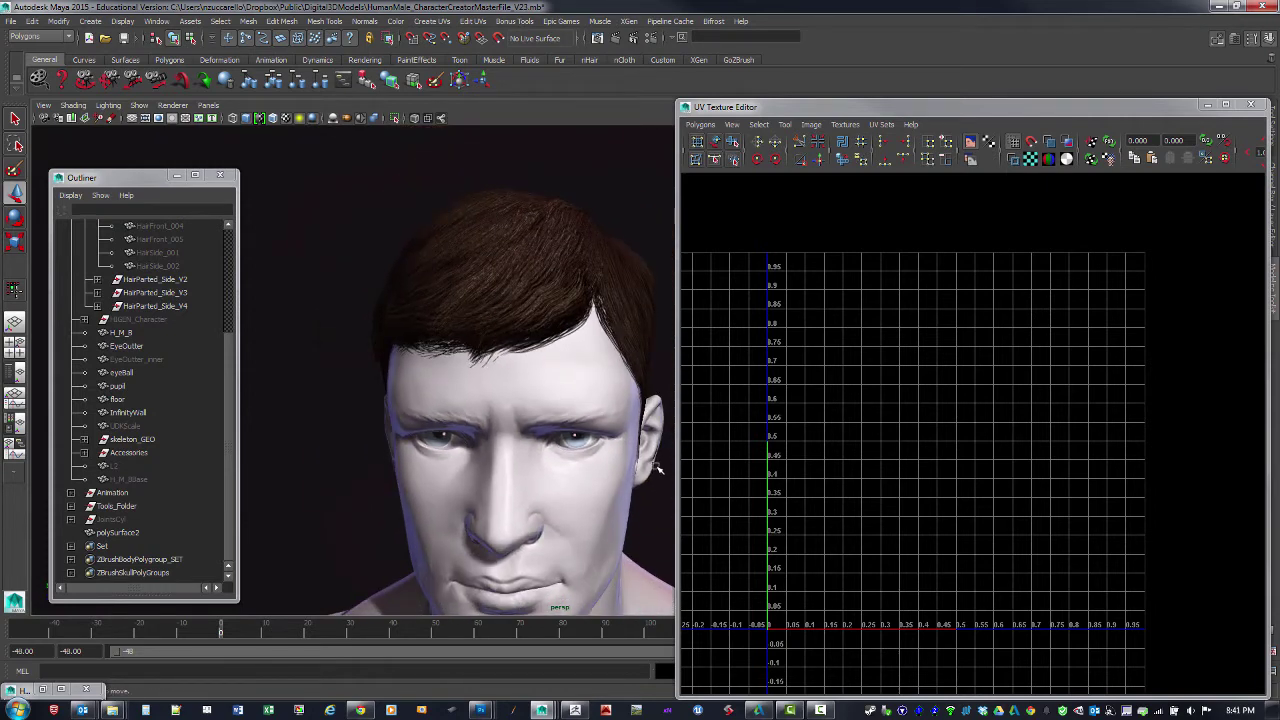
key(bracketleft)
key(bracketleft)
key(bracketleft)
key(bracketleft)
key(bracketleft)
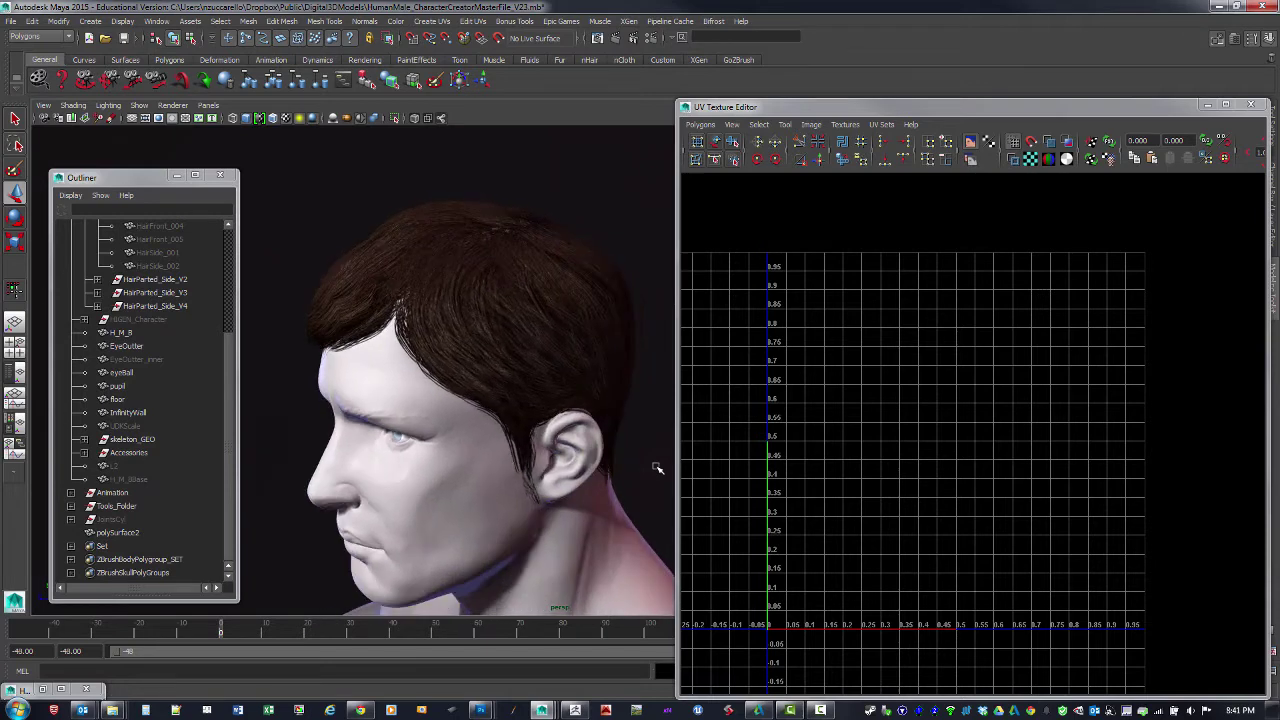
- Undo the creation of polySurface2 and unhide the hair pieces HairFront_001 through HairSide_002
key(ctrl+z)
key(ctrl+z)
key(ctrl+z)
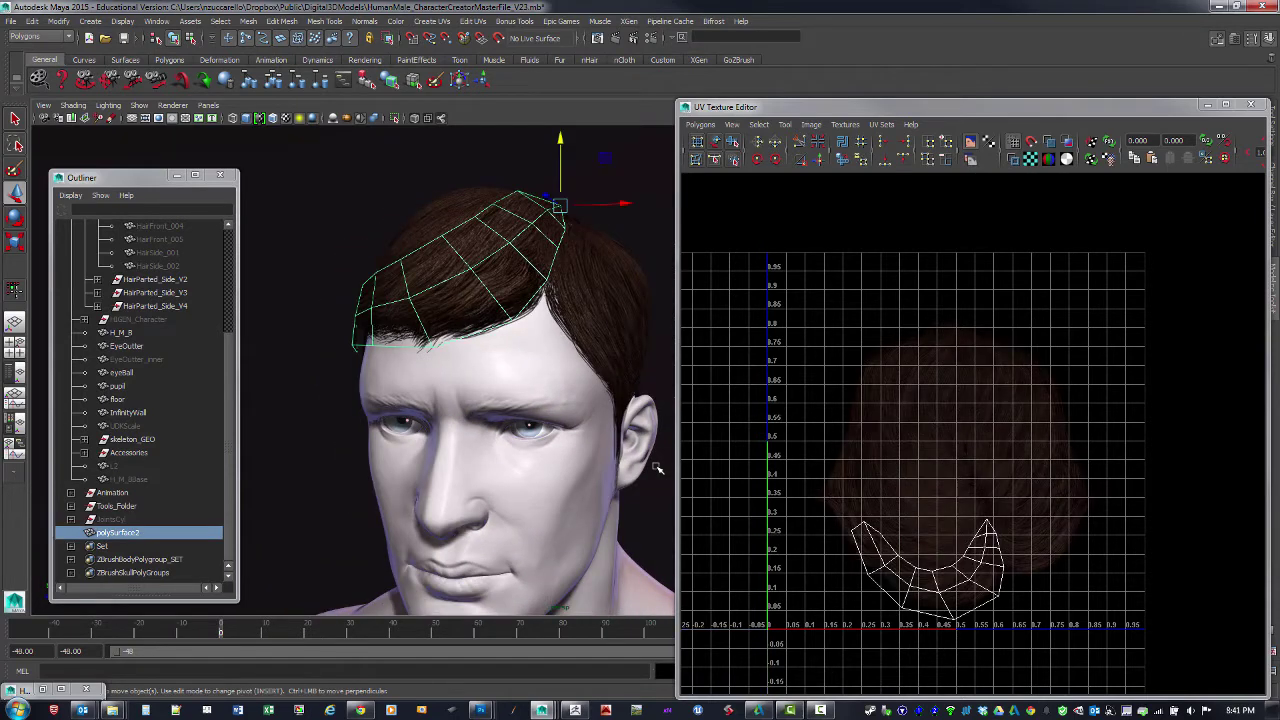
key(ctrl+z)
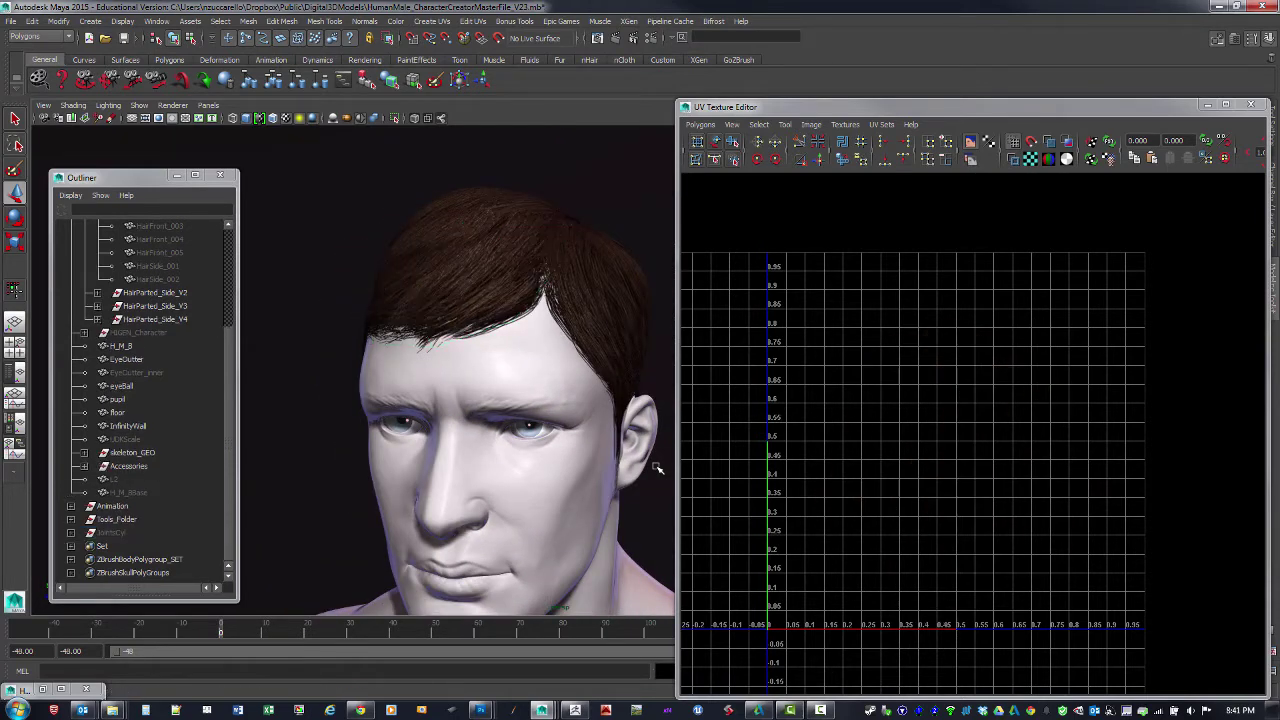
key(ctrl+z)
scroll(145, 300, up, 3)
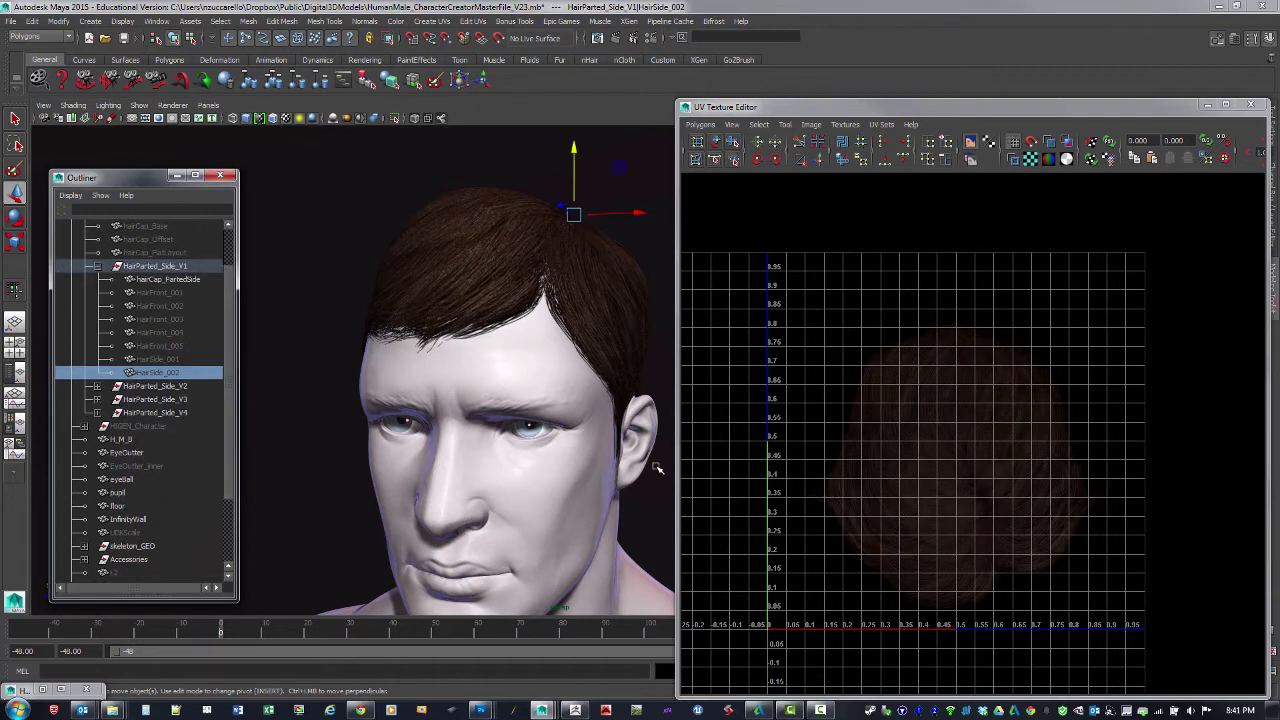
shift+click(160, 293)
key(shift+h)
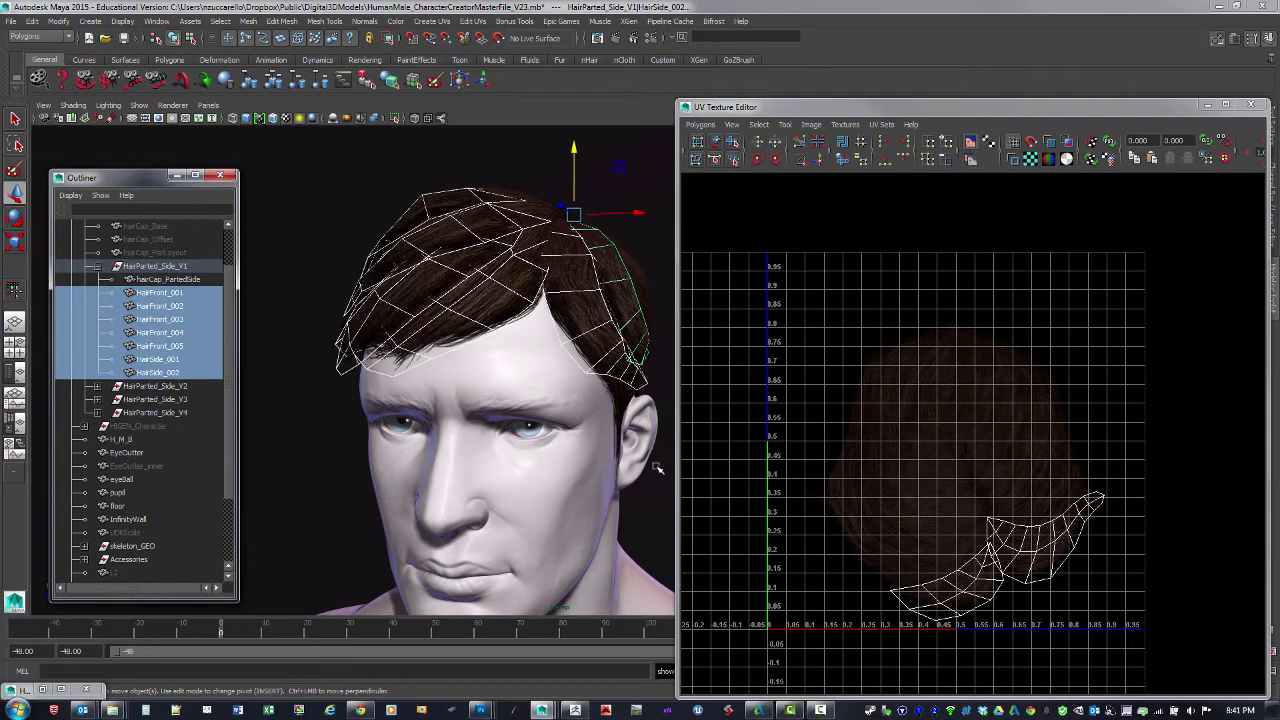
click(657, 468)
- Pull a vertex near the forehead end of the HairFront_001 hair strip outward, using soft selection to move its neighbours with it
alt+drag(657, 468, 645, 500)
click(460, 355)
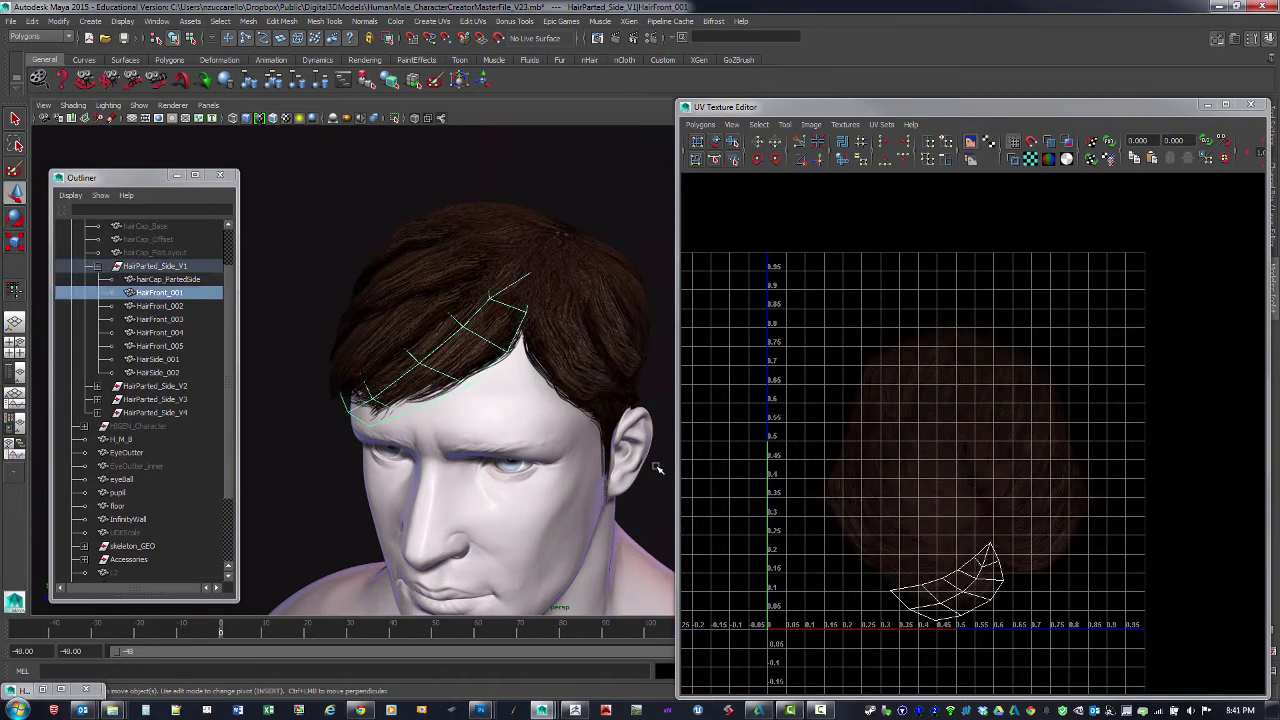
key(bracketleft)
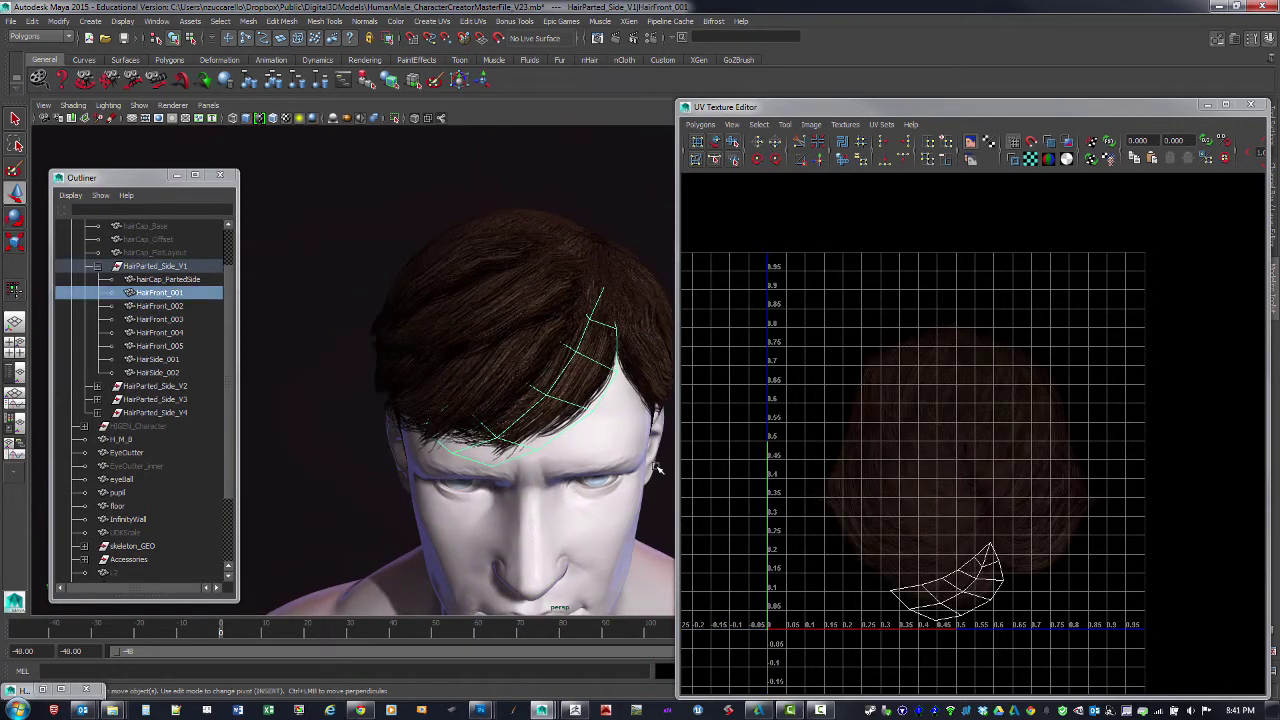
mouse_move(657, 468)
alt+mouse_down()
mouse_move(680, 448)
mouse_move(668, 452)
alt+mouse_up()
key(F8)
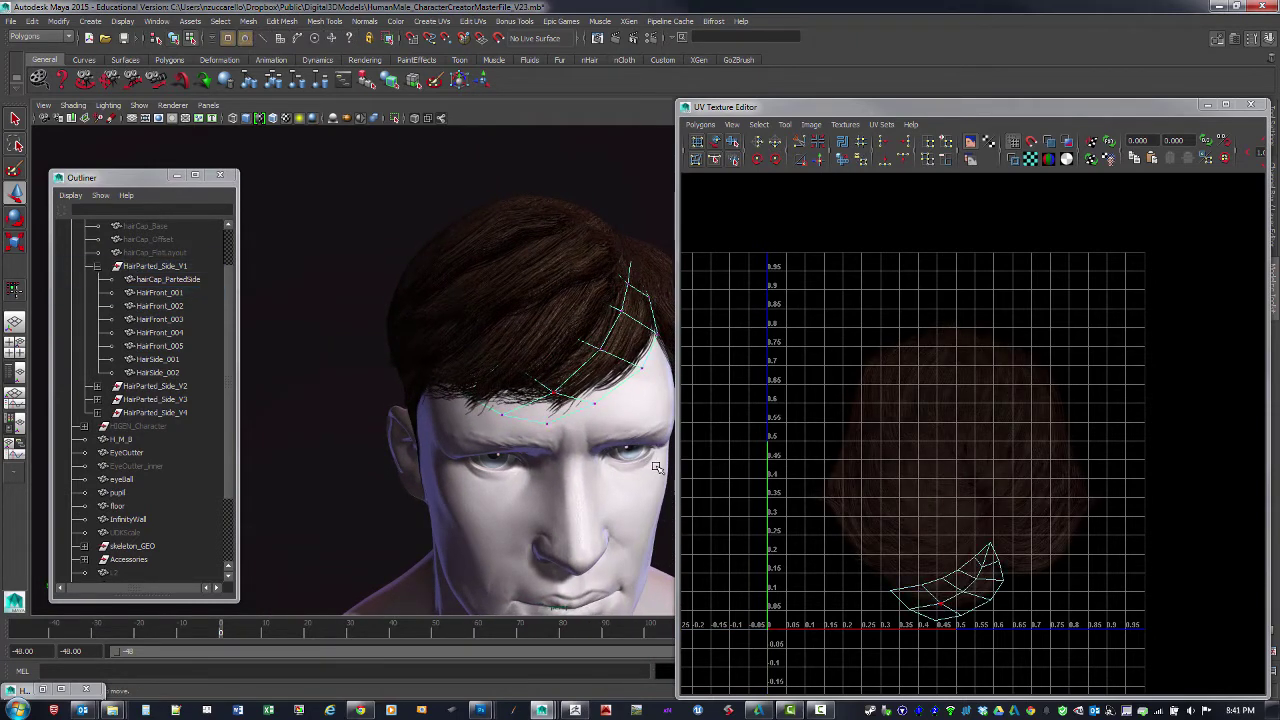
key(w)
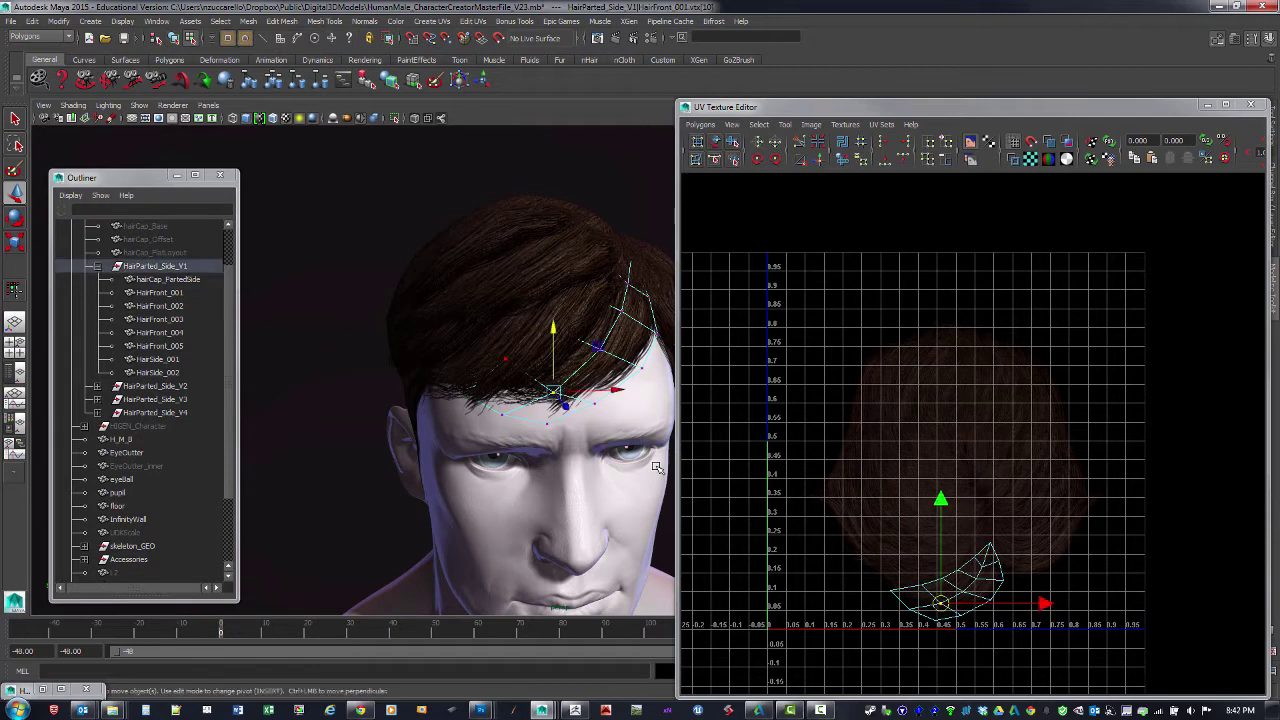
alt+drag(656, 467, 618, 450)
scroll(656, 467, up, 3)
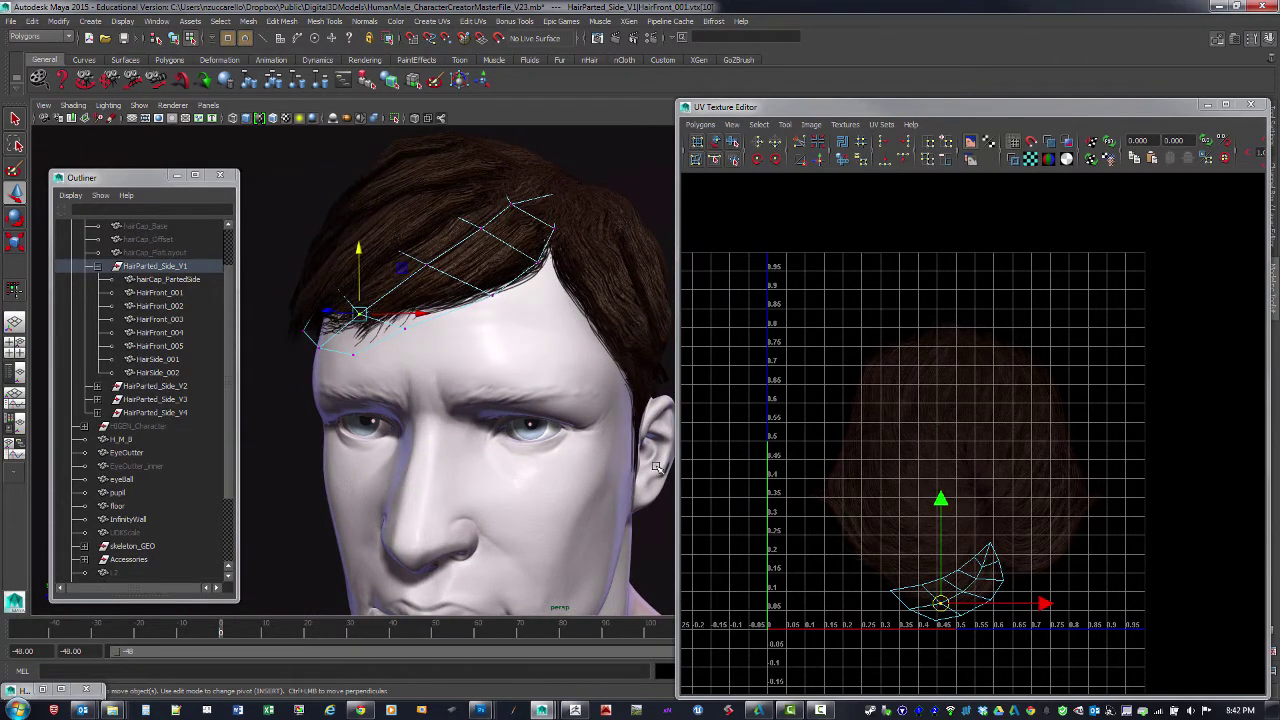
key(b)
drag(656, 467, 656, 512)
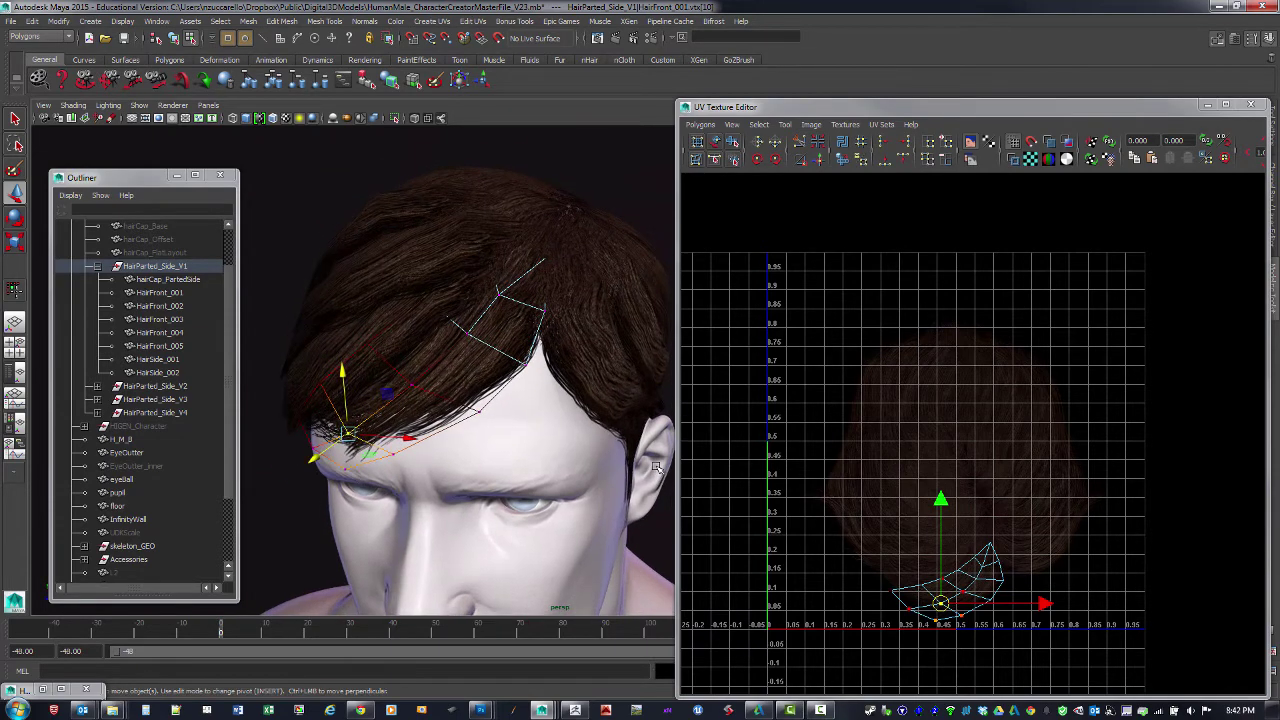
drag(314, 458, 313, 459)
drag(313, 459, 301, 467)
alt+drag(656, 467, 656, 467)
key(F8)
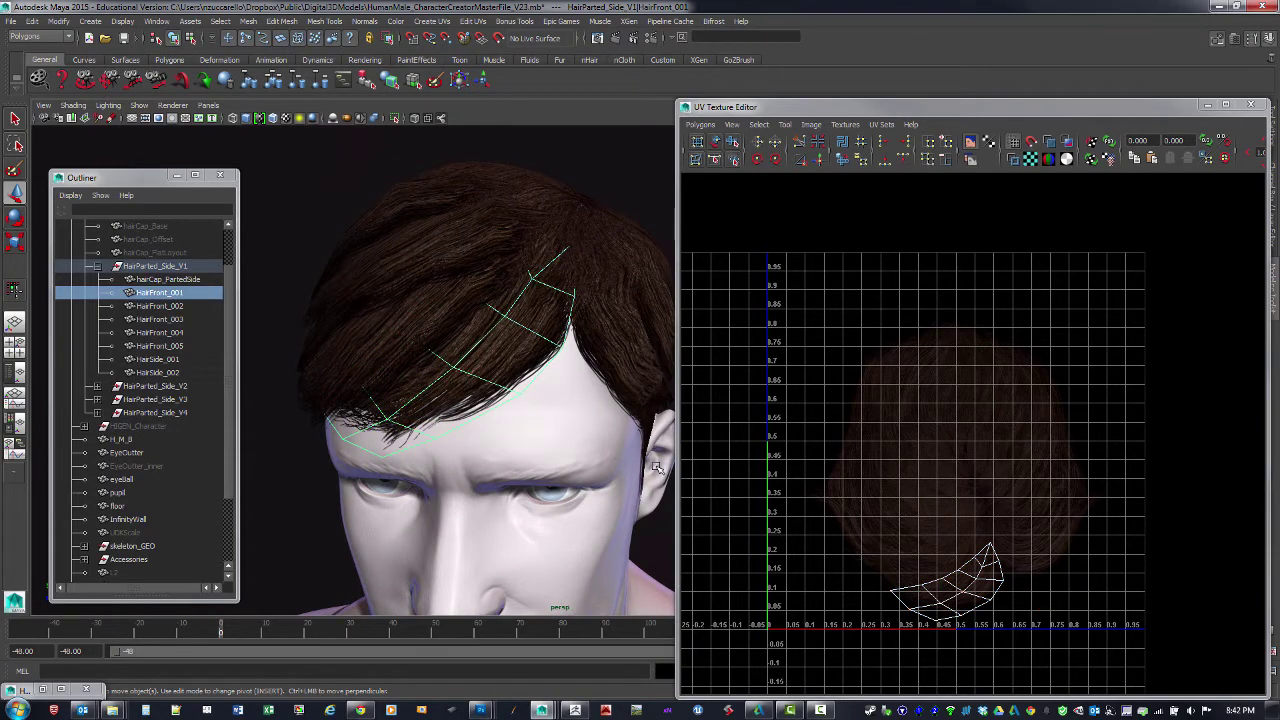
- Undo the last edits to HairFront_001 and display the deselected model with textures and scene lights
alt+drag(656, 467, 657, 467)
key(ctrl+z)
key(ctrl+z)
key(shift+Down)
key(5)
click(658, 467)
key(6)
key(7)
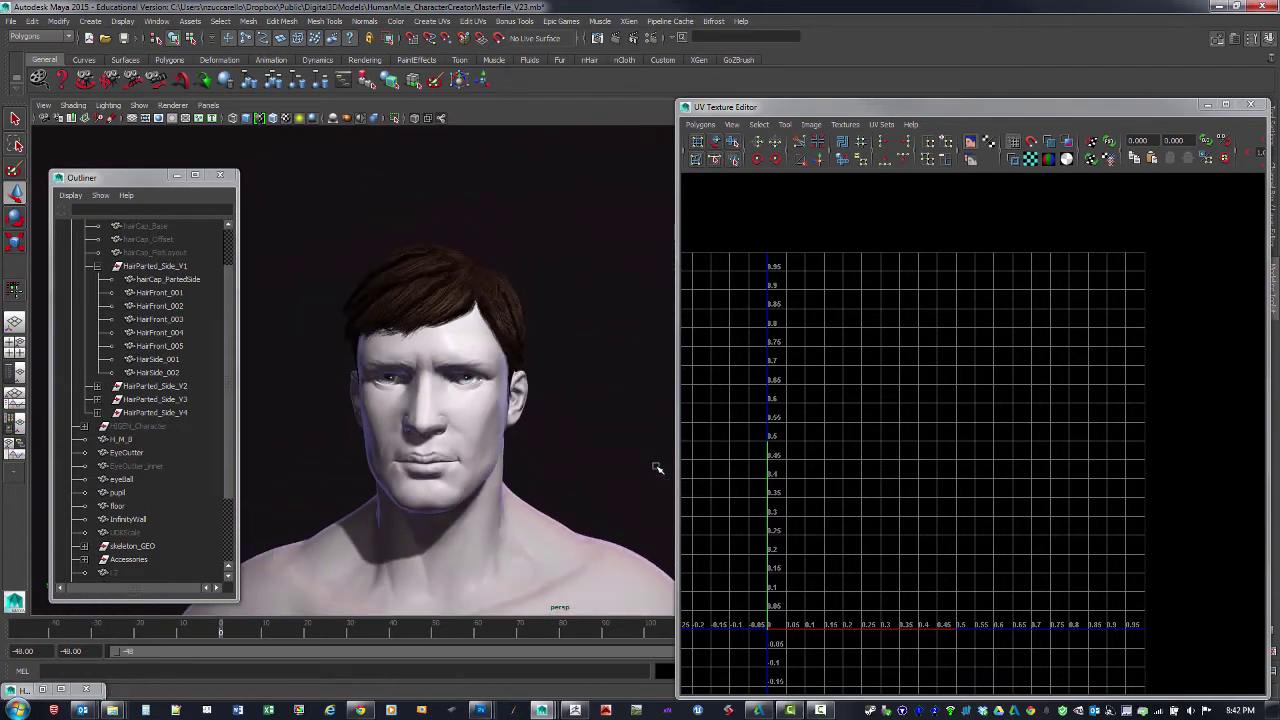
- Move the UV Texture Editor aside and close it
drag(900, 107, 797, 138)
click(1147, 136)
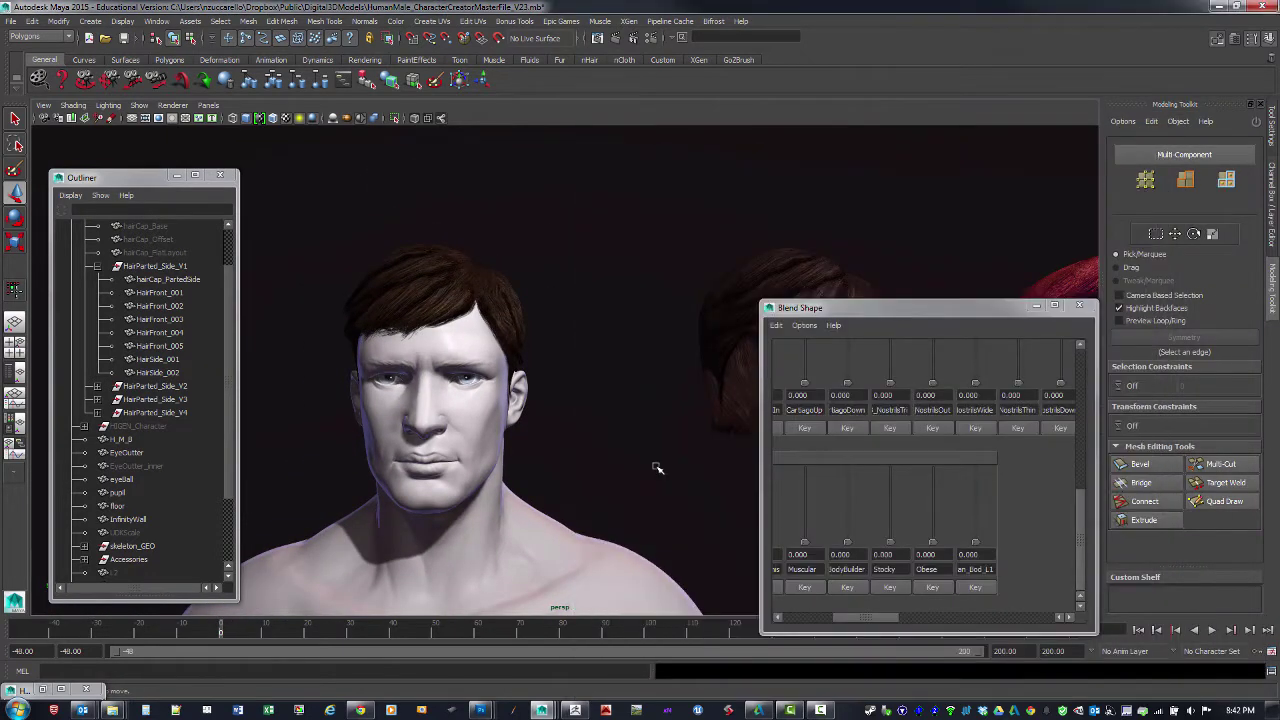
- Examine the character alongside the brown, red and blue hairstyle variations from several angles
alt+drag(657, 467, 657, 467)
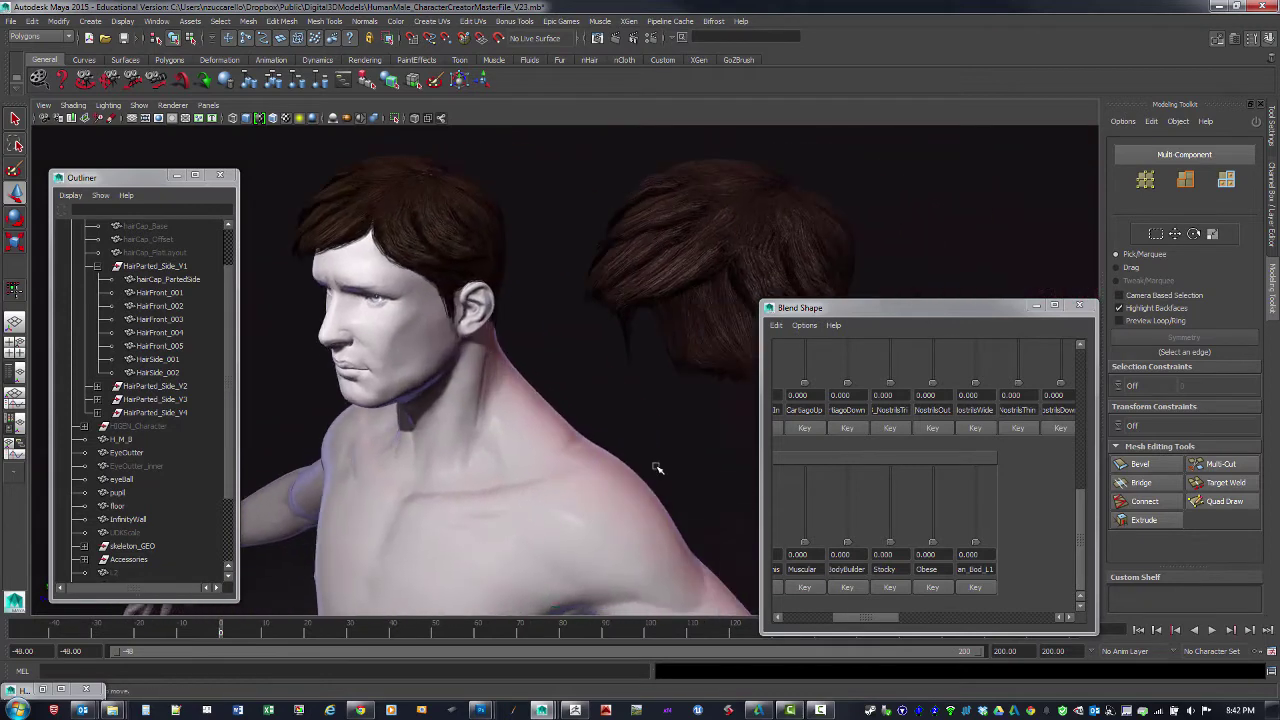
alt+right_drag(657, 467, 657, 467)
alt+middle_drag(657, 467, 657, 467)
alt+drag(657, 467, 657, 467)
alt+middle_drag(657, 467, 657, 467)
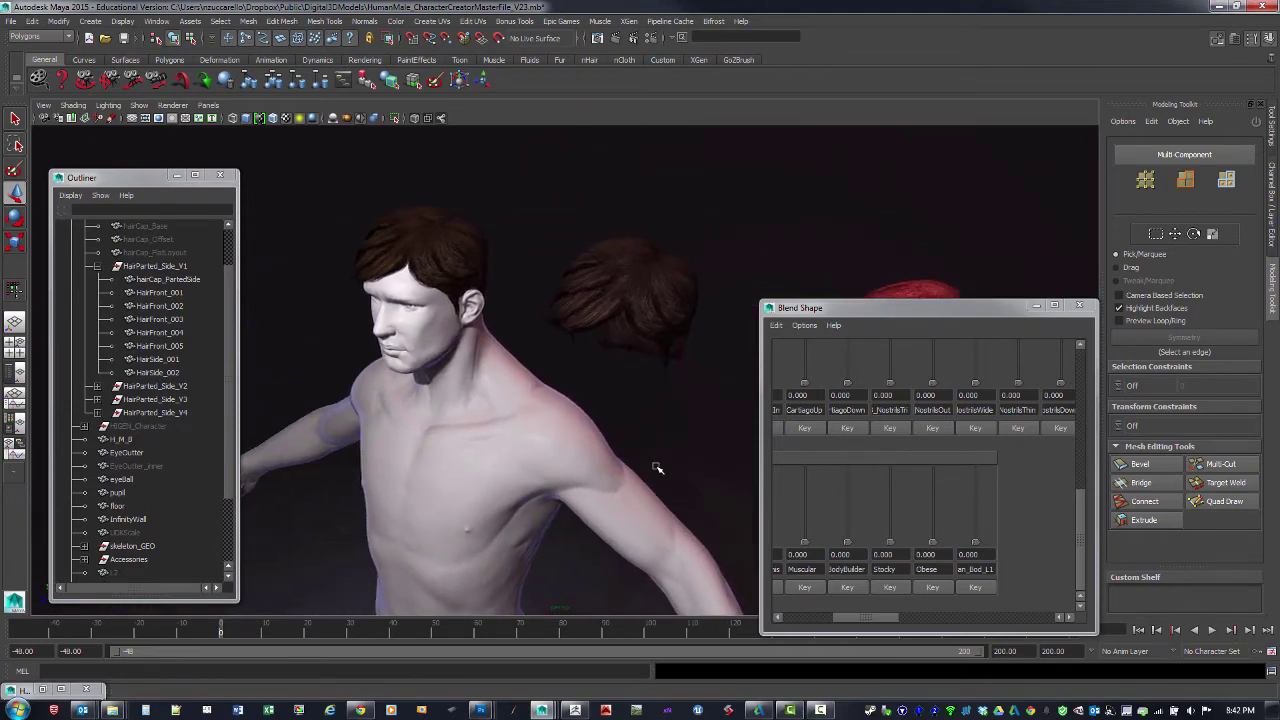
alt+right_drag(657, 467, 657, 467)
alt+drag(657, 467, 657, 467)
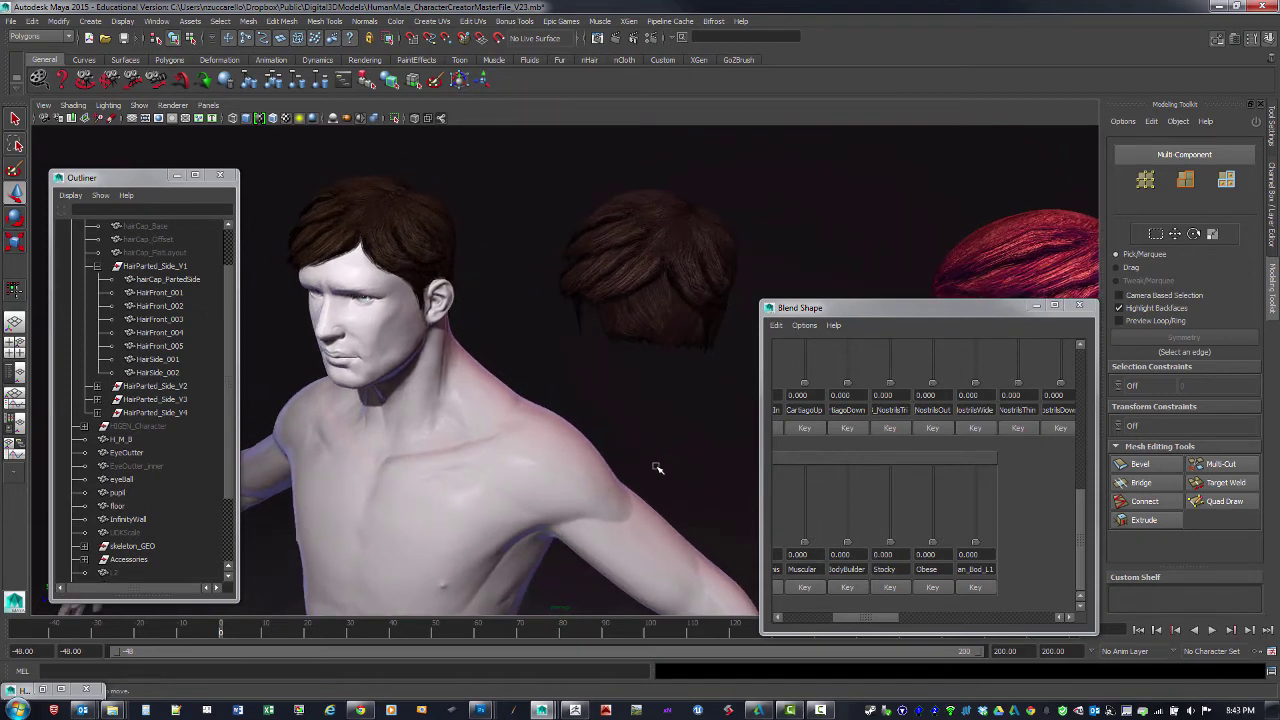
alt+middle_drag(657, 467, 657, 467)
alt+right_drag(657, 467, 657, 467)
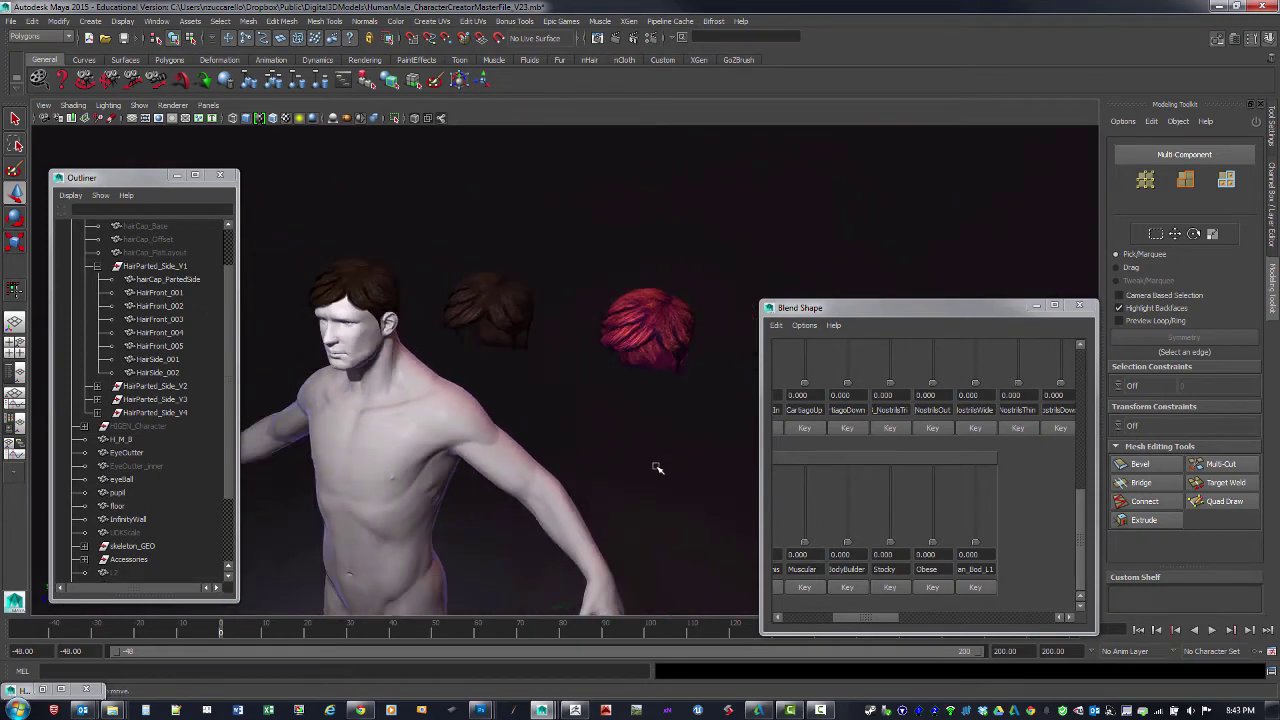
alt+middle_drag(657, 467, 657, 467)
alt+drag(657, 468, 657, 468)
alt+right_drag(657, 468, 657, 468)
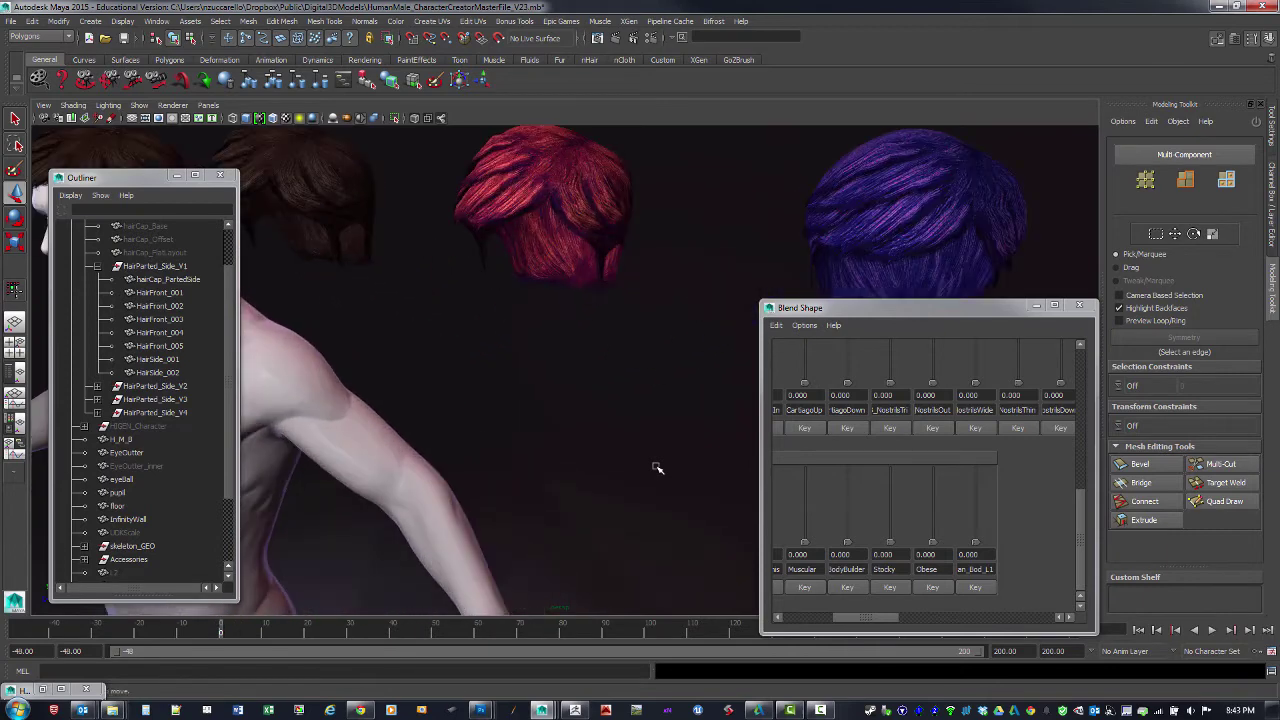
- Show the attributes of the second brown hairstyle's HairCap_aniso_V2 material and select that material
alt+drag(657, 468, 600, 280)
key(ctrl+a)
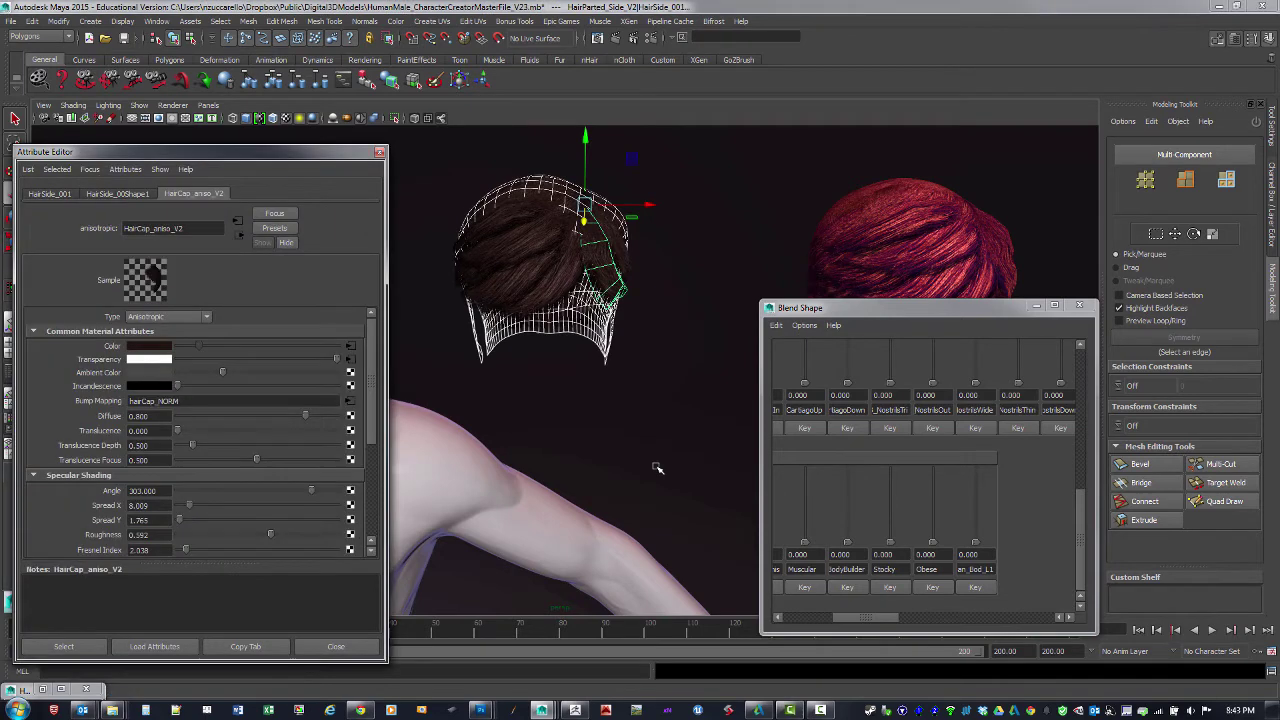
click(64, 647)
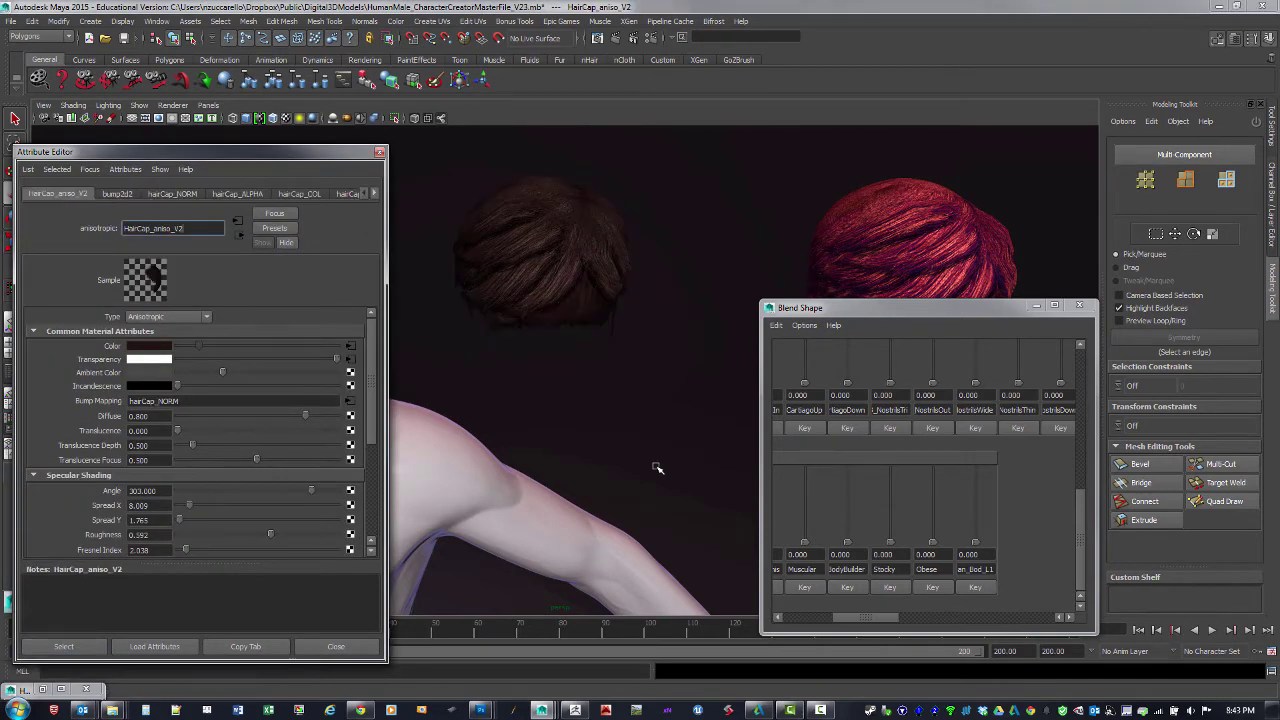
drag(200, 152, 201, 129)
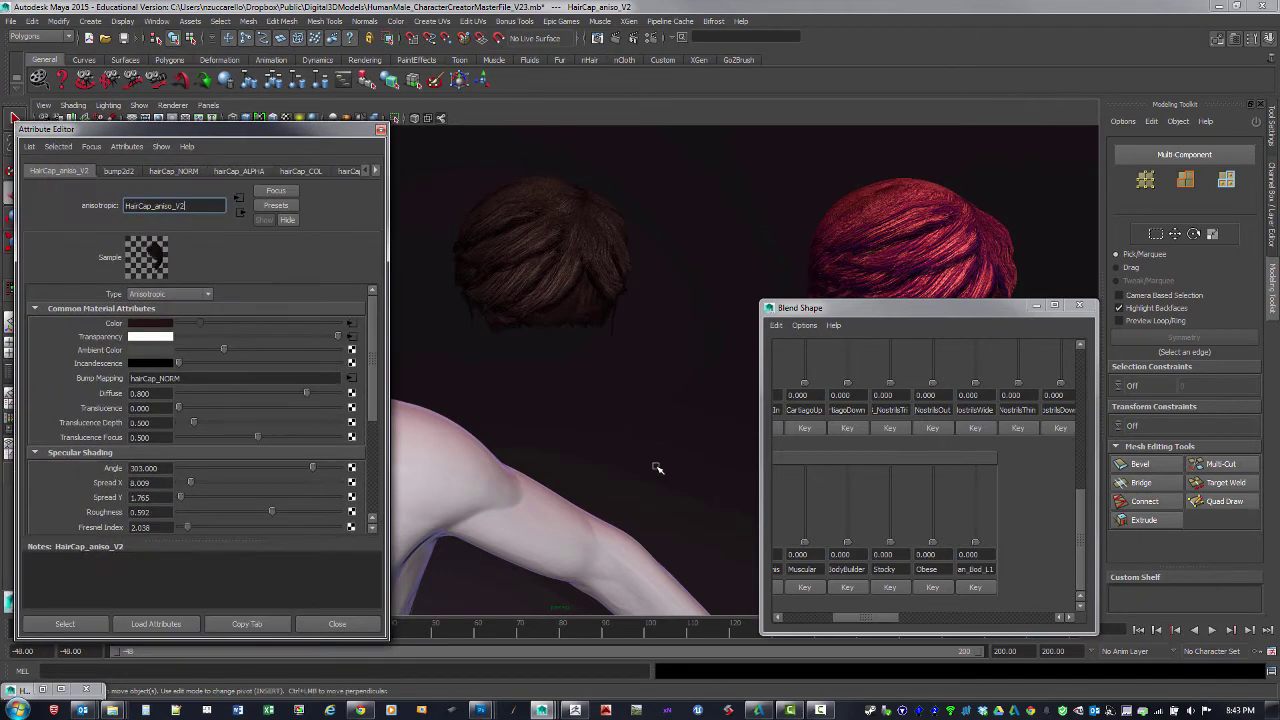
alt+middle_drag(657, 467, 950, 425)
alt+drag(657, 467, 657, 467)
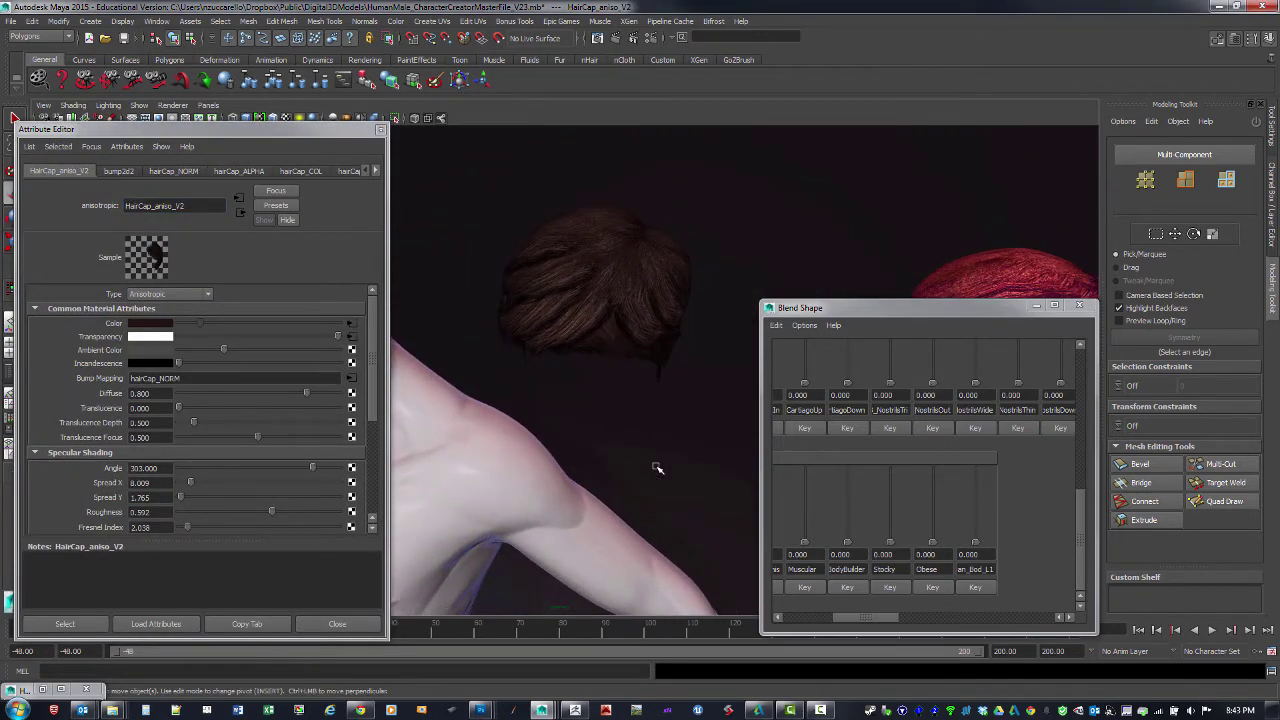
- Open the layered texture connected to the material's colour, and bring up the Layered Texture node among Other Textures in the Hypershade
click(351, 323)
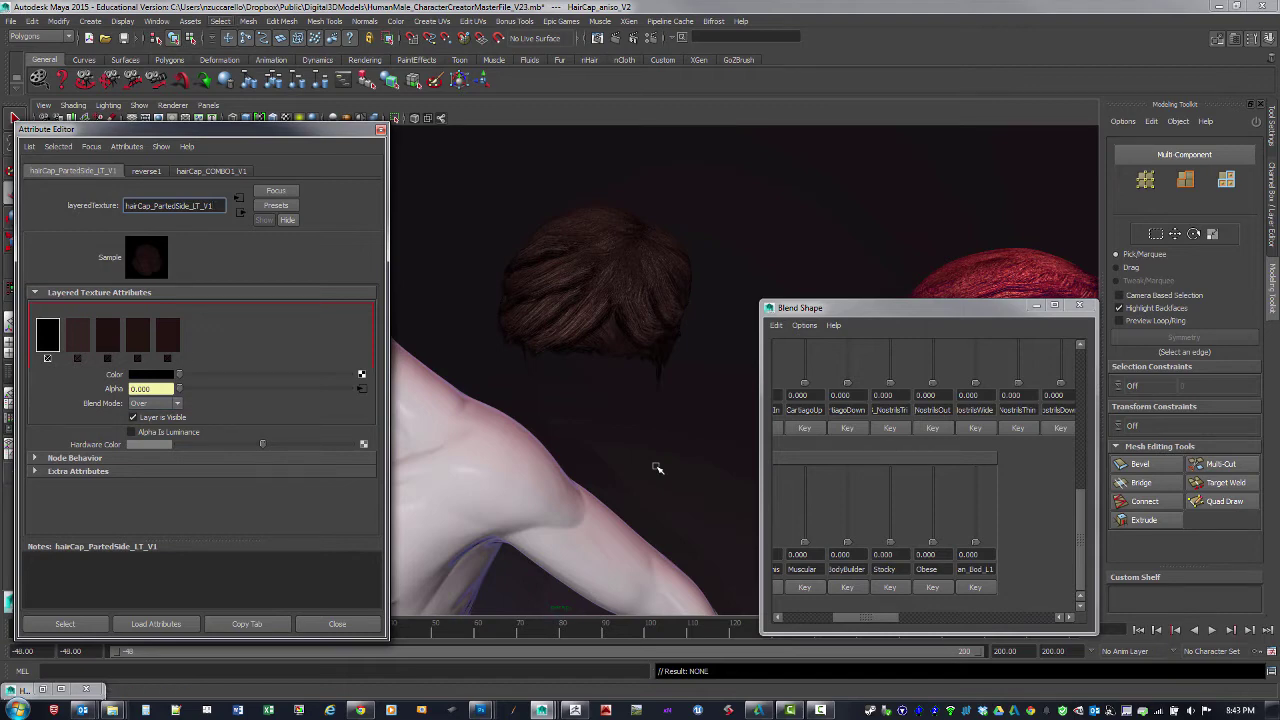
click(157, 21)
mouse_move(186, 53)
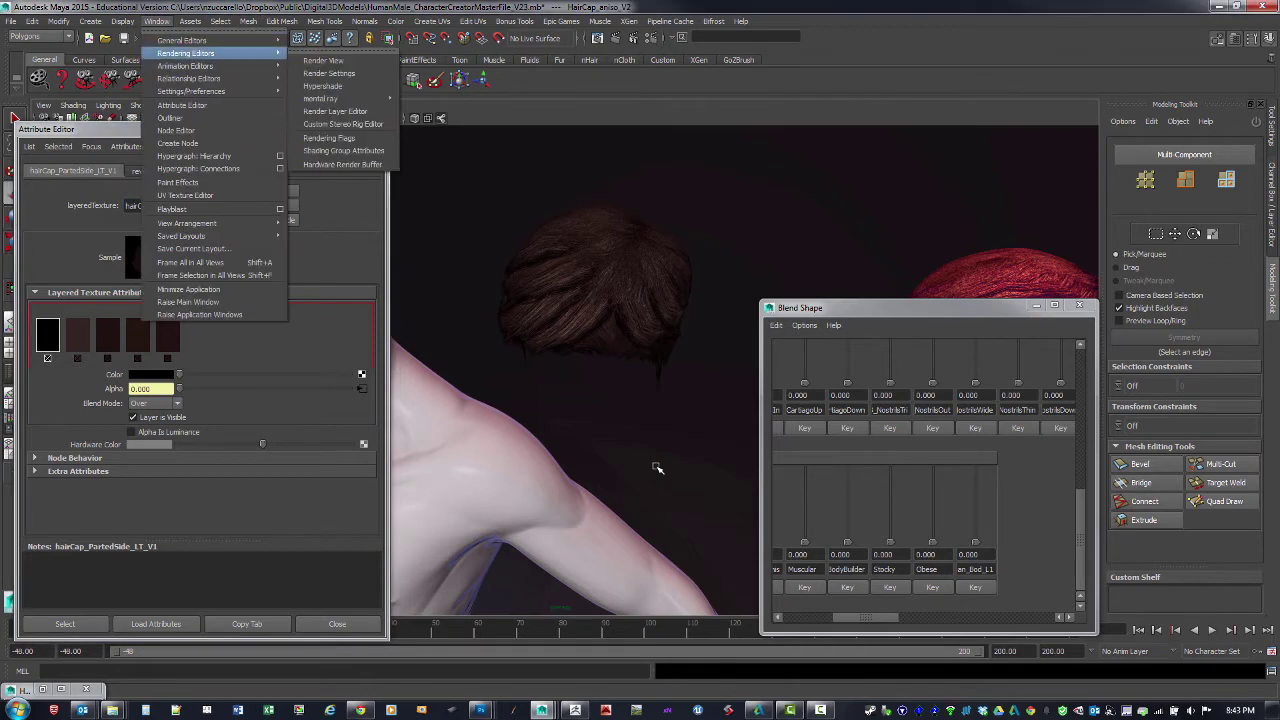
click(323, 86)
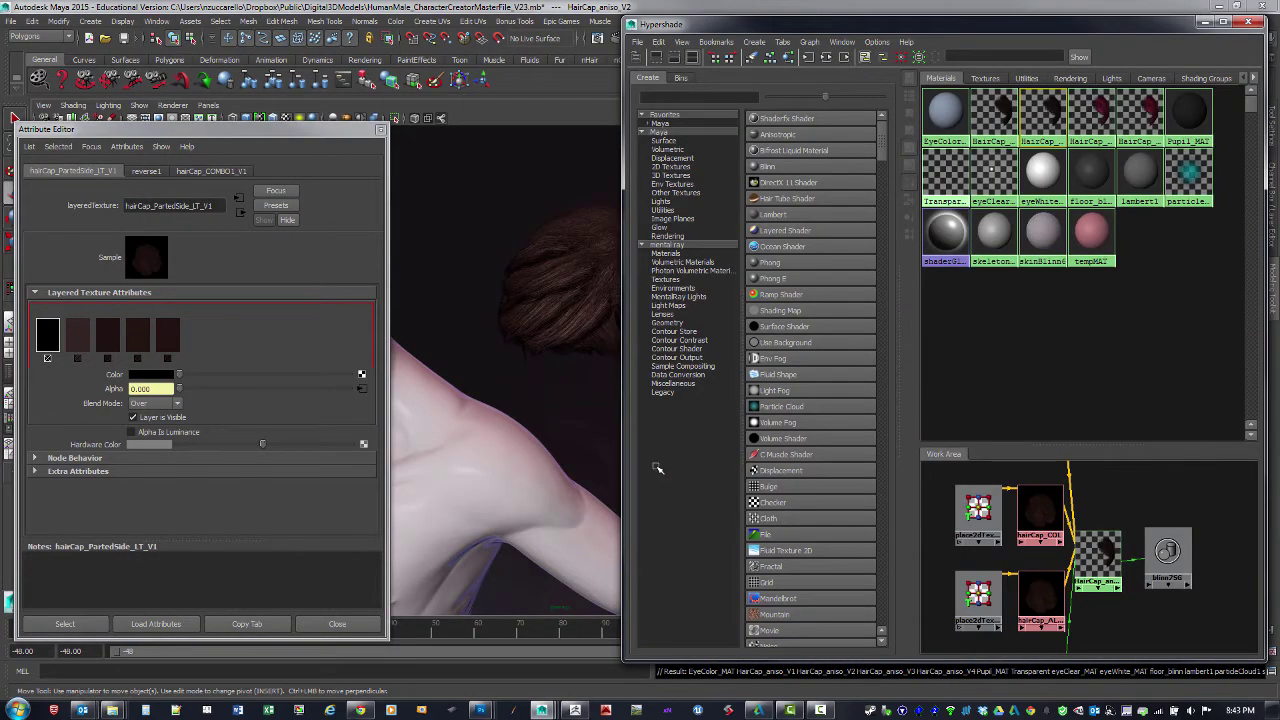
click(676, 193)
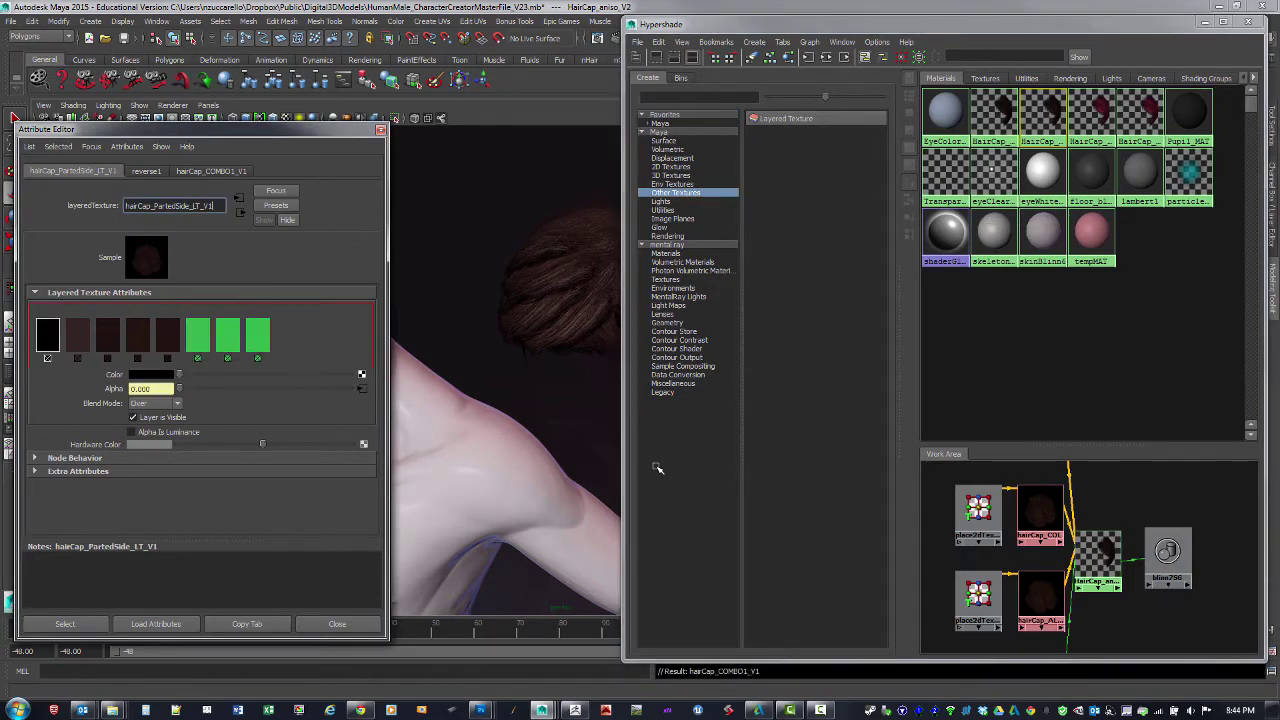
- Undo the extra green layers added to the hairCap_PartedSide_LT_V1 layered texture
key(ctrl+z)
key(ctrl+z)
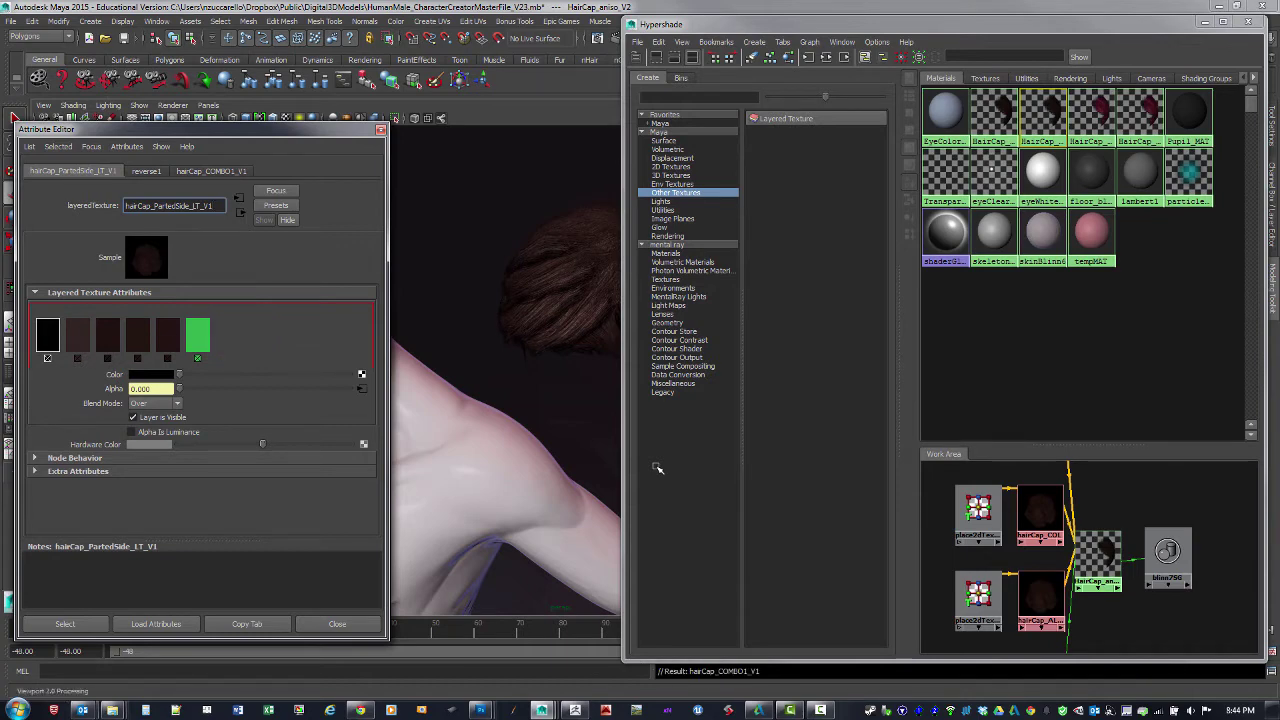
key(ctrl+z)
- Change the added green layer's colour to red and delete that layer from the layered texture
click(156, 404)
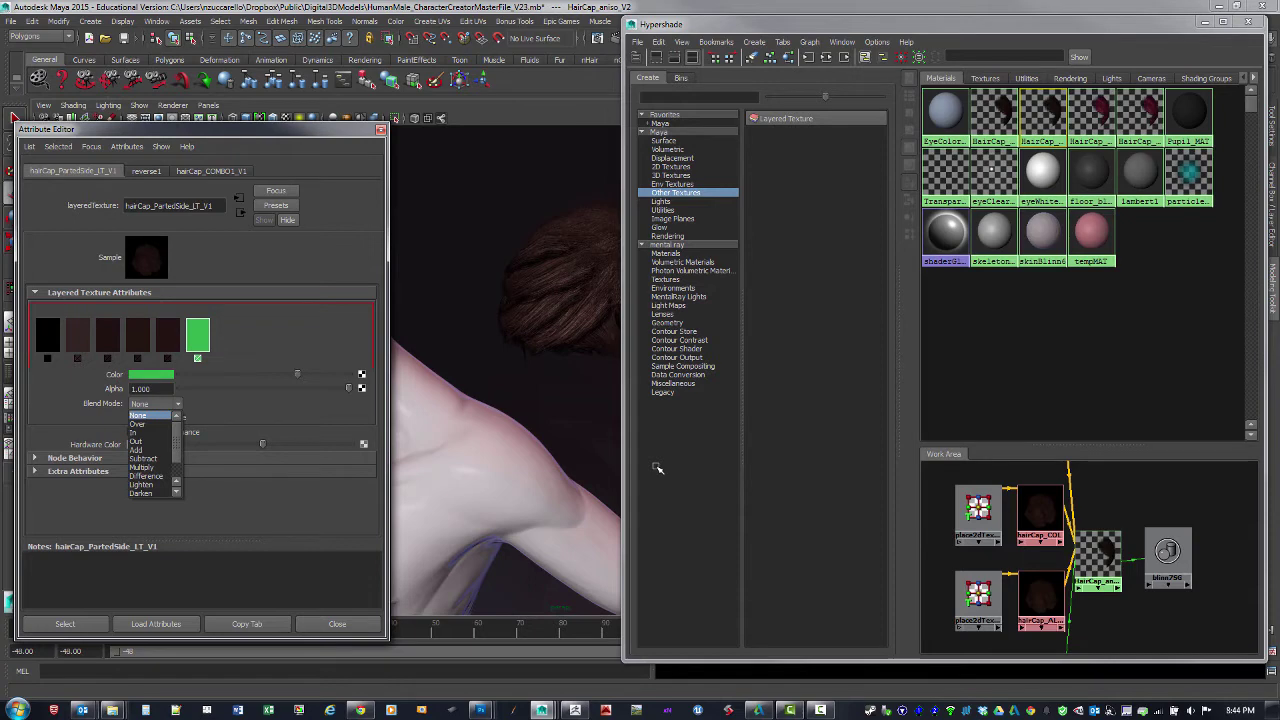
key(Escape)
click(160, 375)
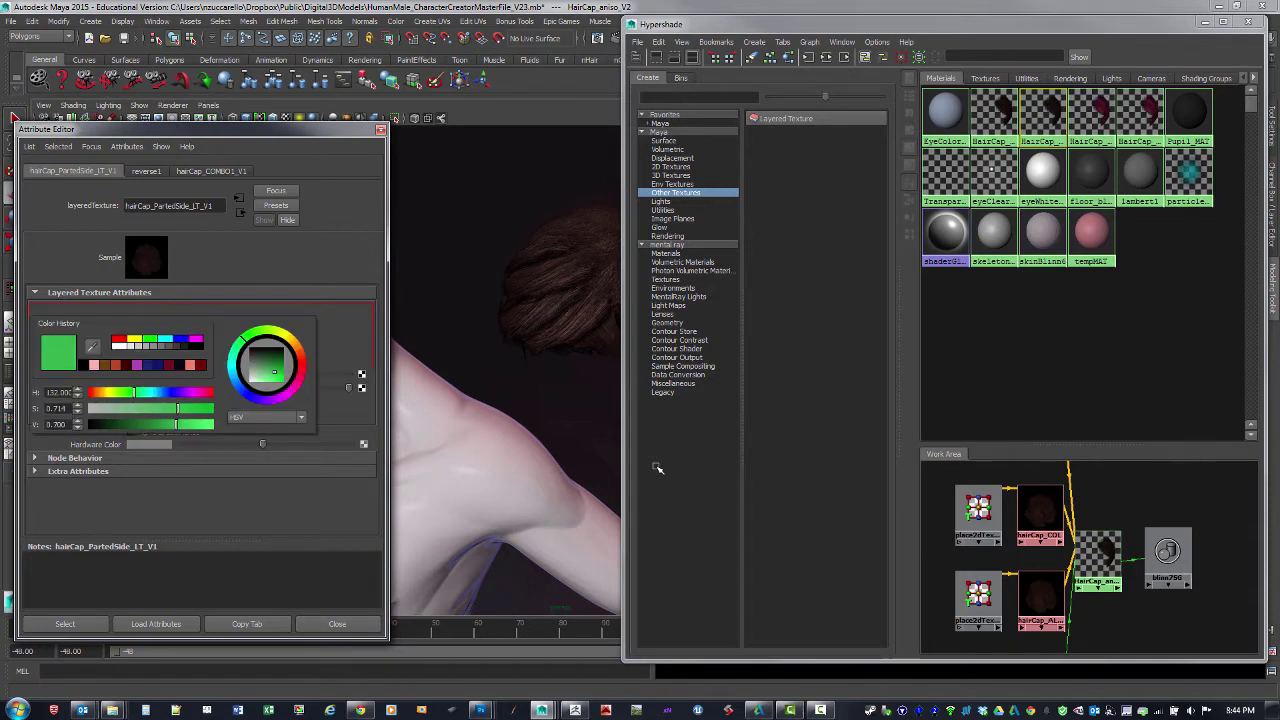
click(119, 340)
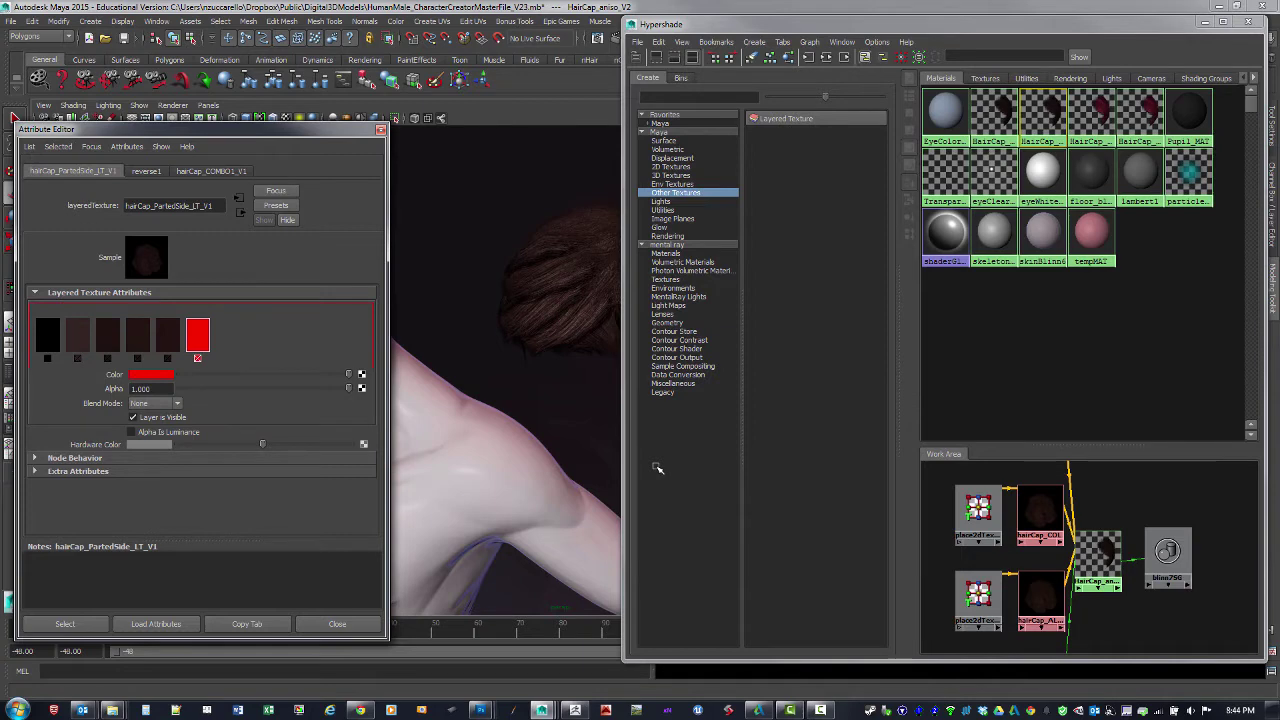
click(197, 358)
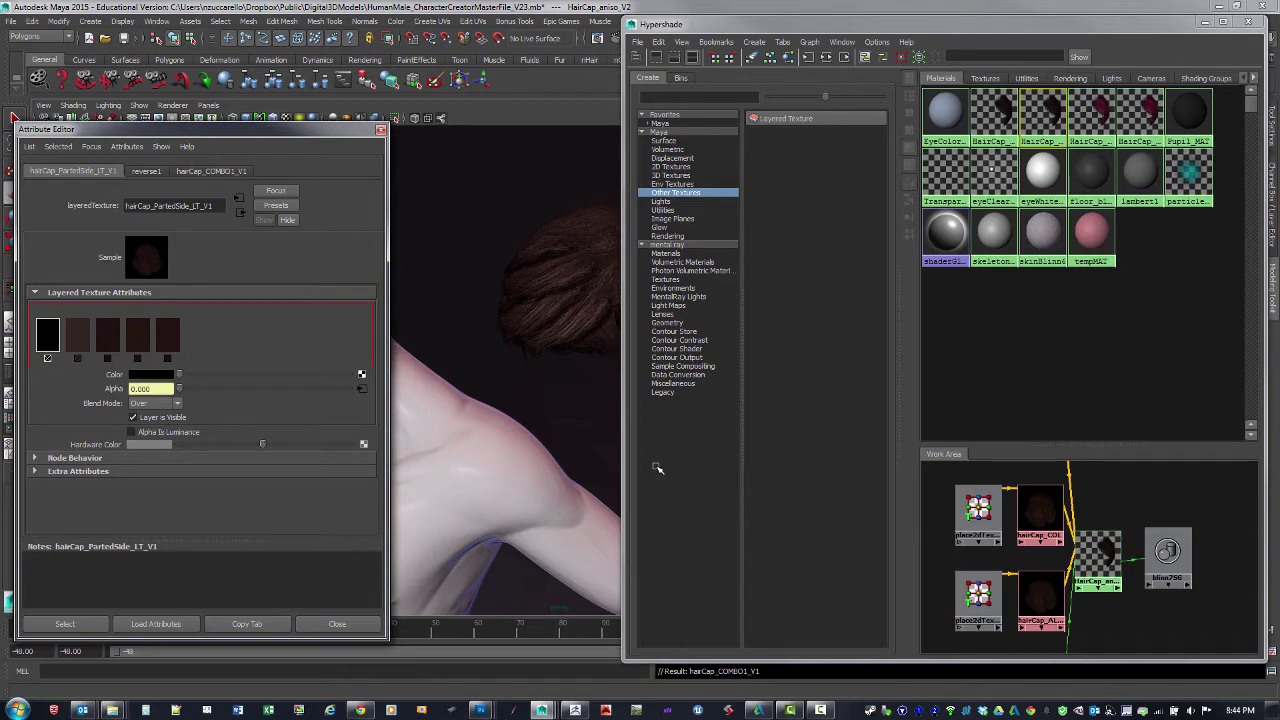
- Switch to Photoshop, bring HairShort_Cap.psd forward and show its COL layer group
click(481, 710)
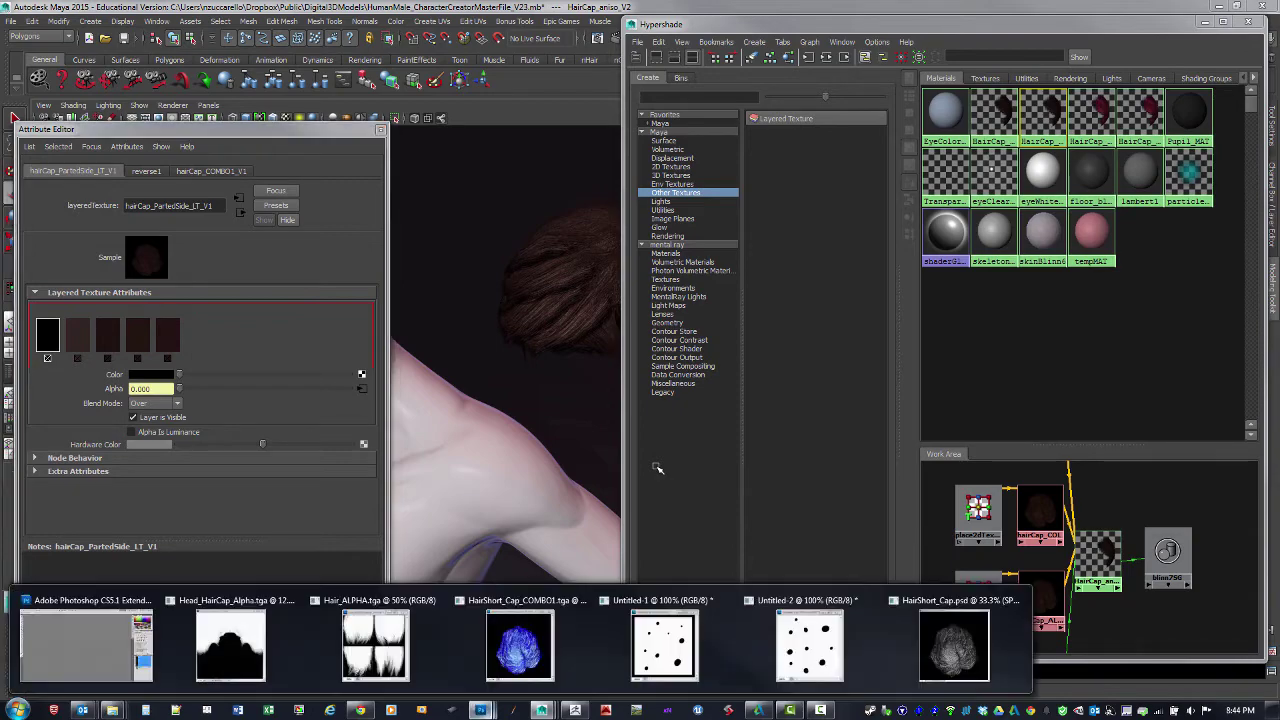
click(519, 645)
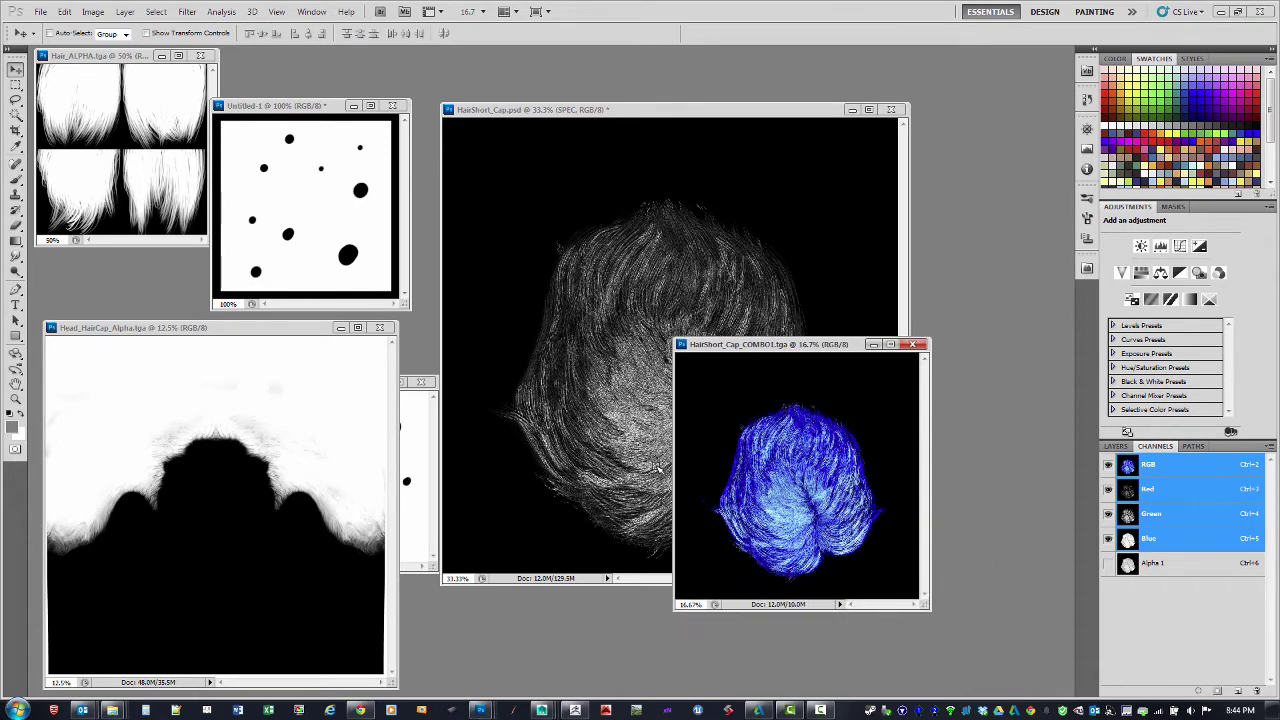
click(659, 467)
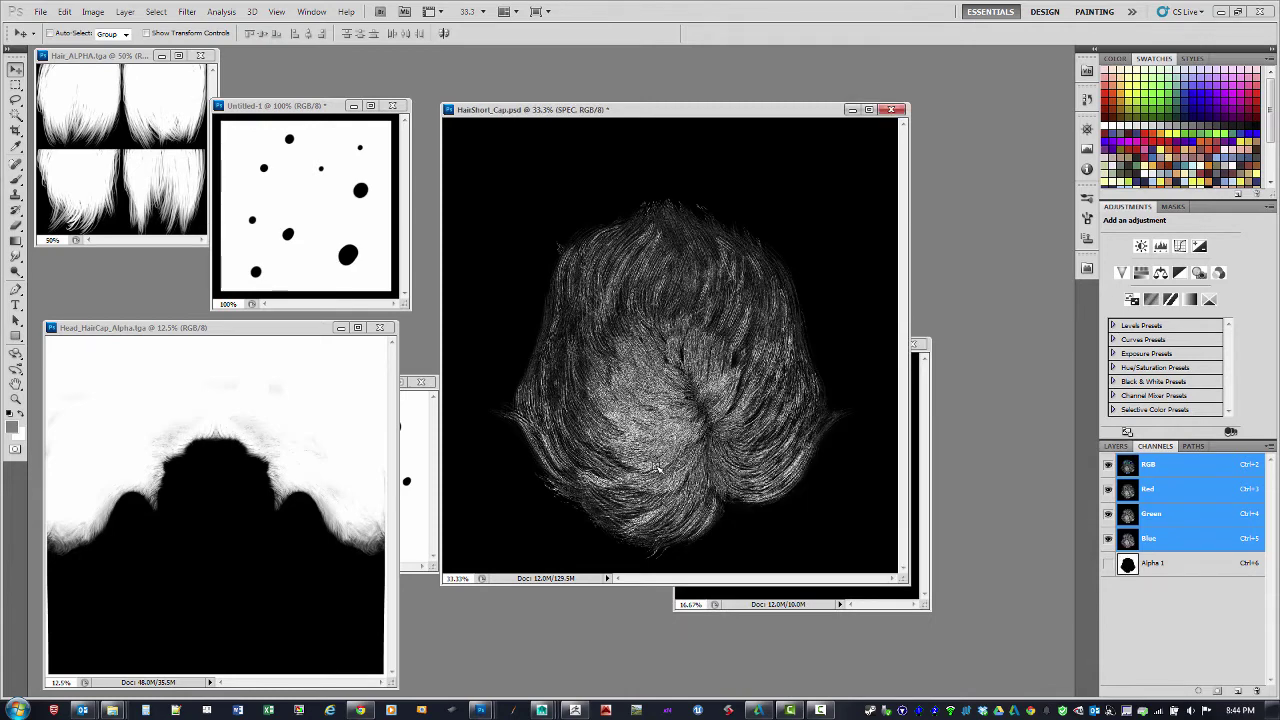
click(1115, 446)
click(1107, 524)
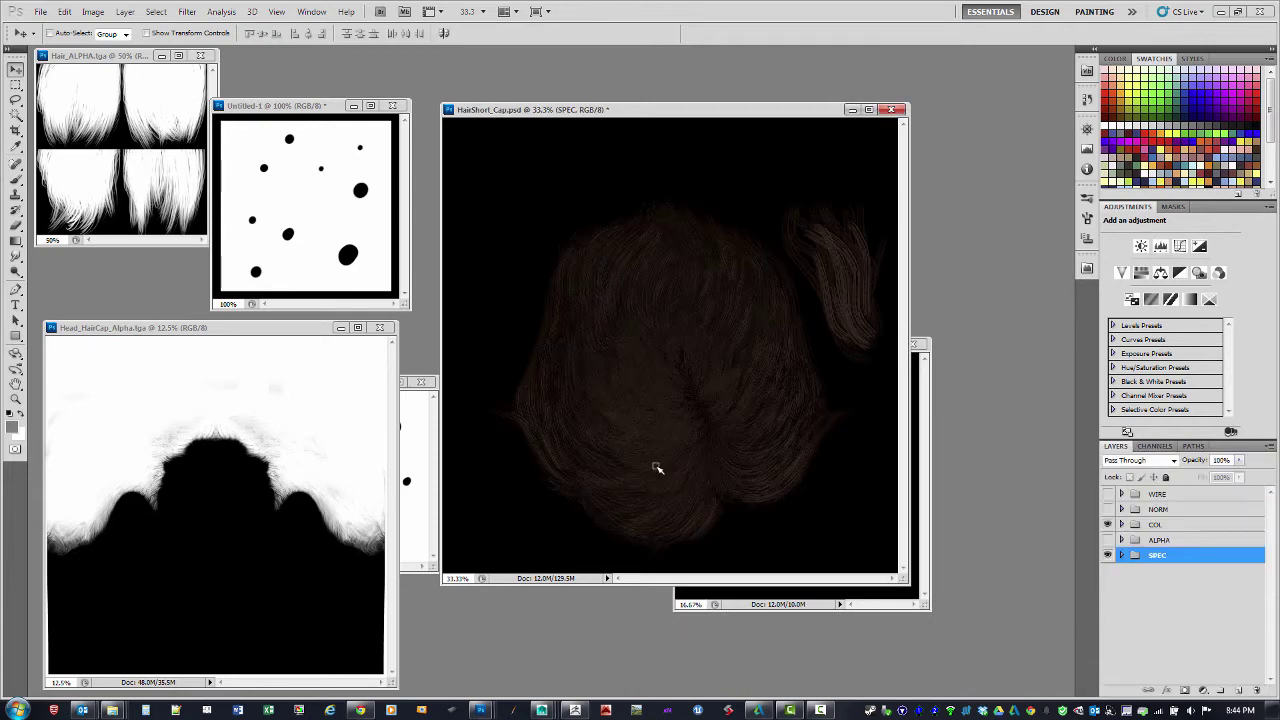
- Copy the whole merged hair colour image and paste it three times as layers into a new 2048 x 2048 pixel RGB document
key(ctrl+a)
key(ctrl+n)
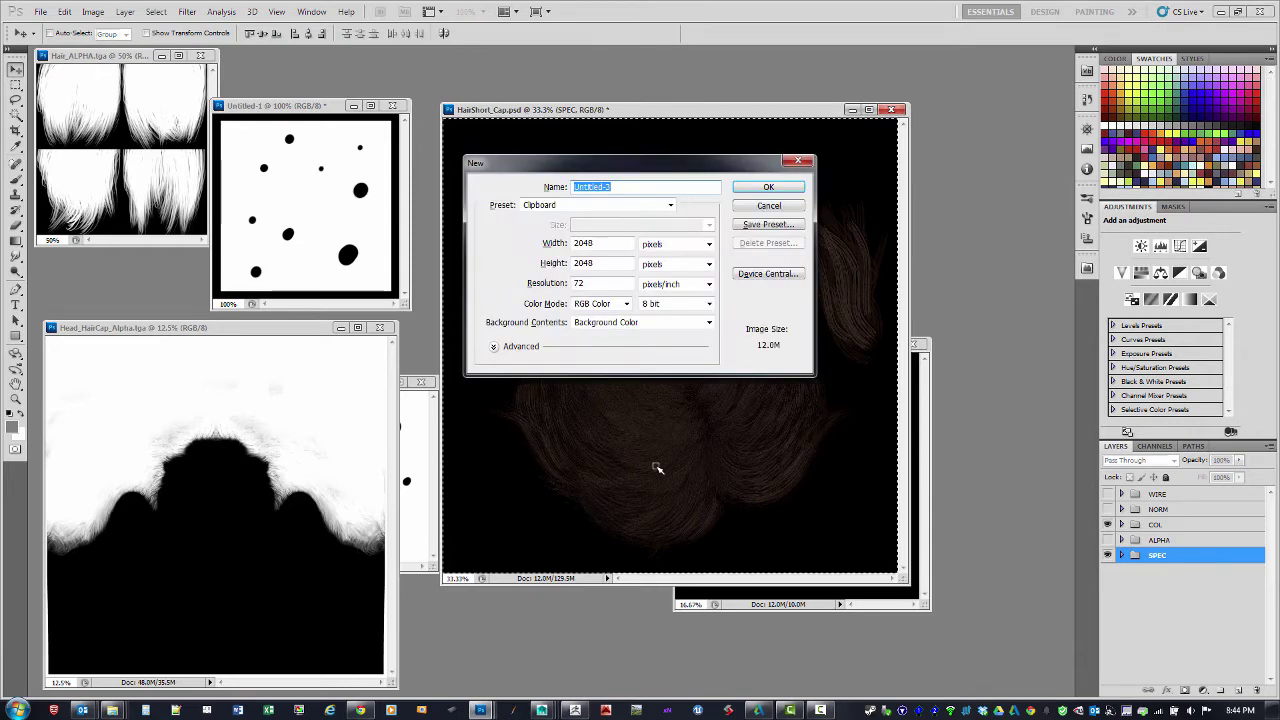
key(Return)
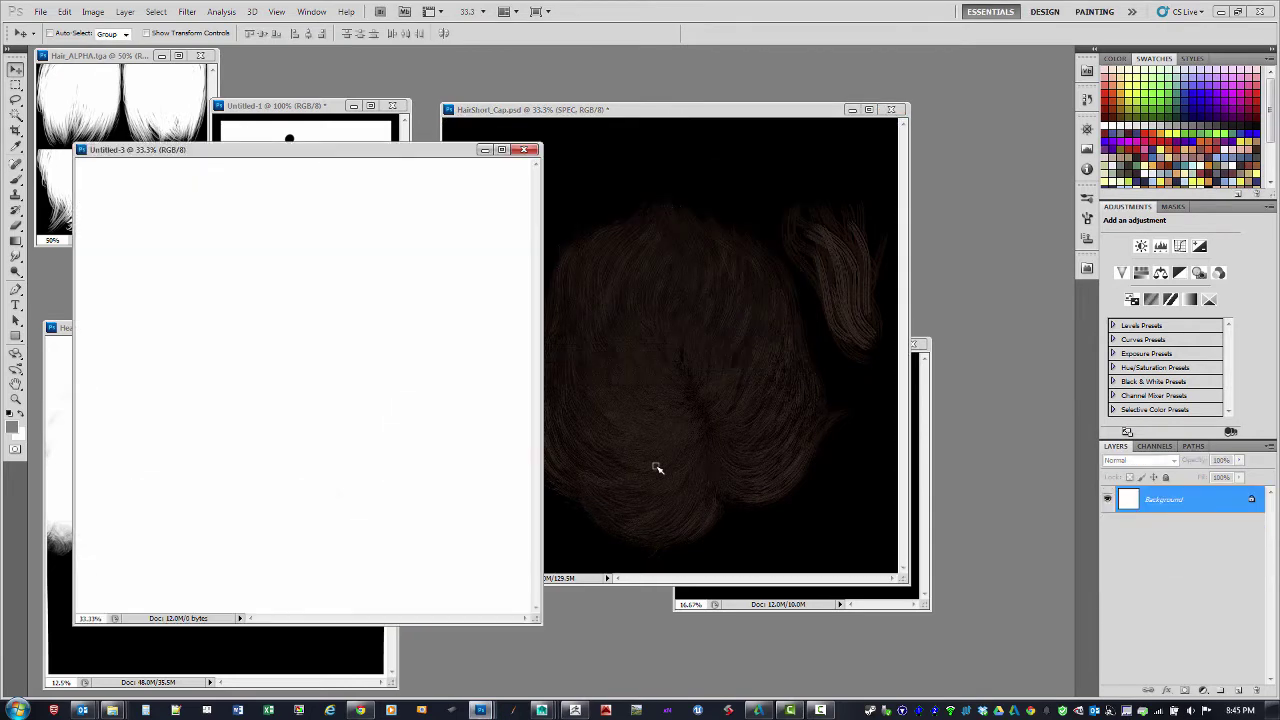
key(ctrl+v)
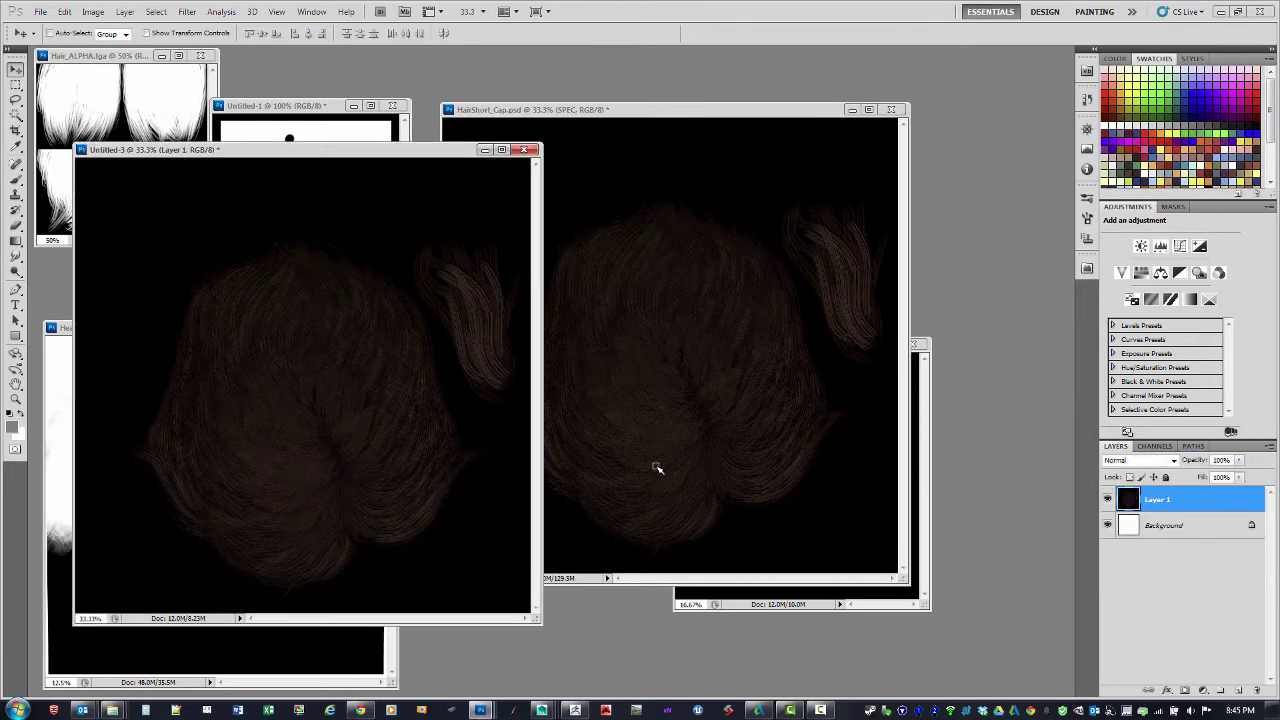
key(ctrl+v)
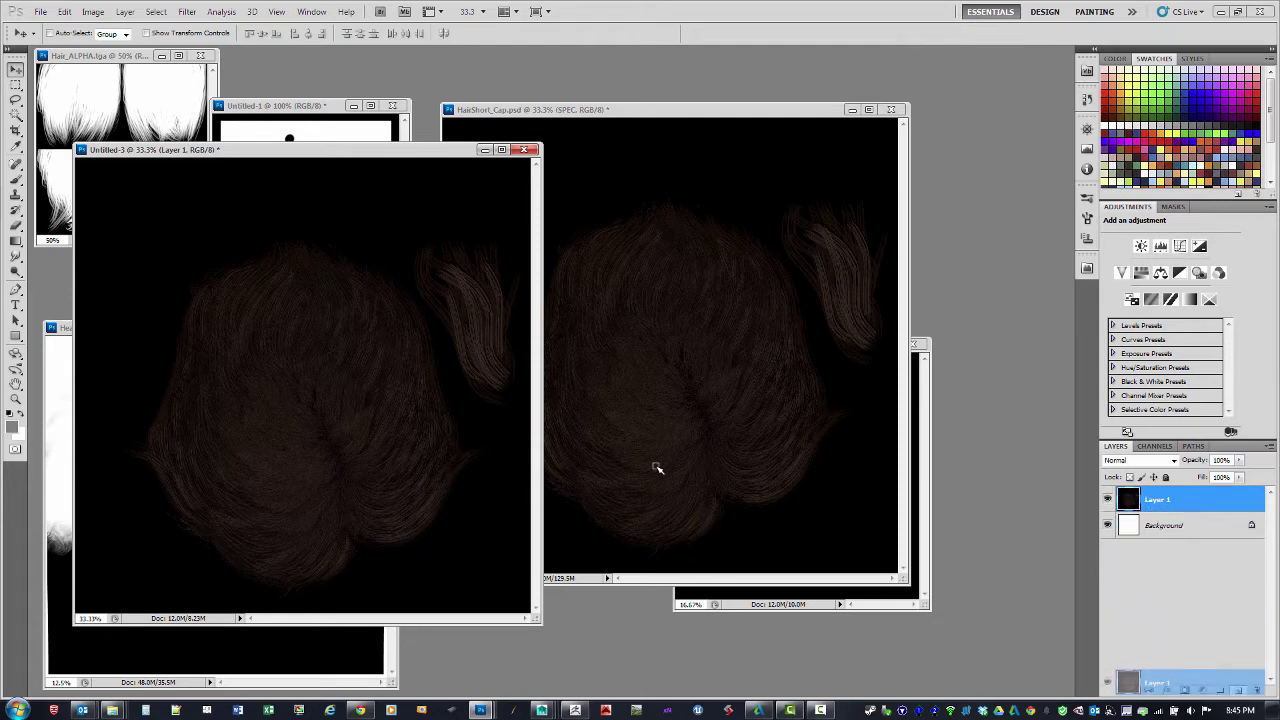
key(ctrl+v)
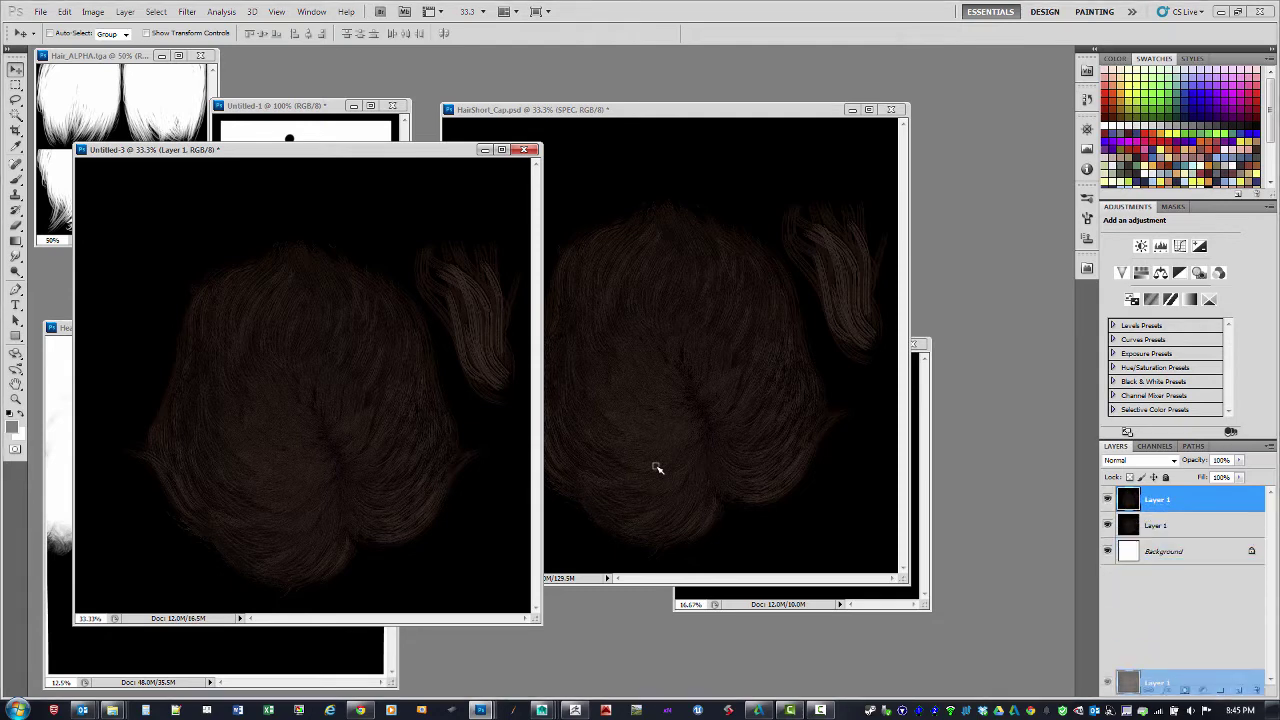
- Hide the upper two pasted hair layers and select the lowest one
click(1107, 525)
click(1107, 499)
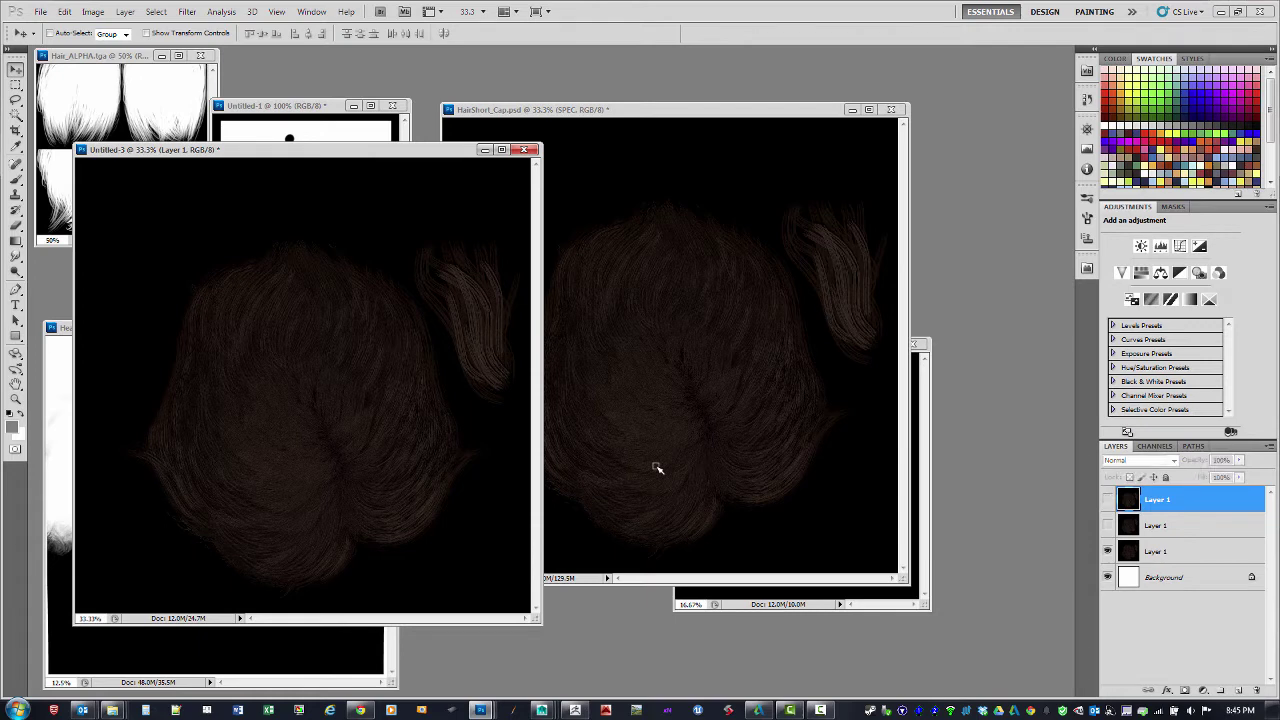
click(1157, 551)
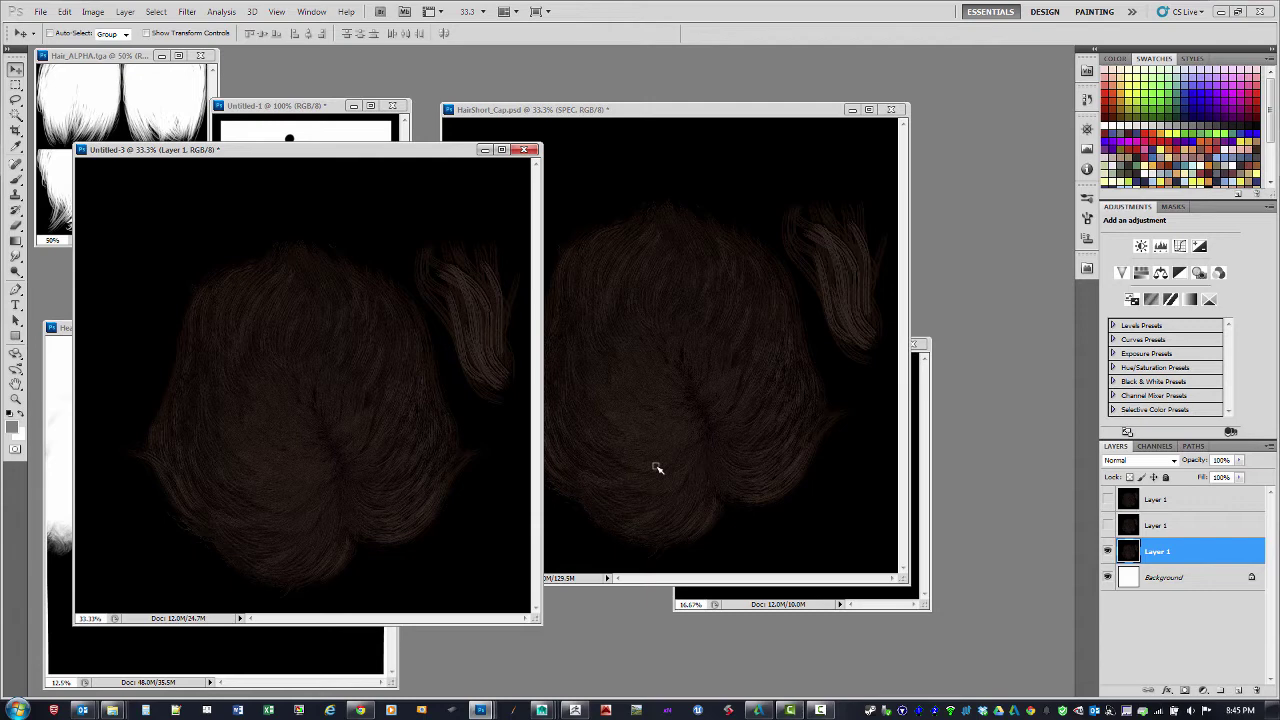
- Try several Threshold levels on the lowest hair layer and apply a level of 1
key(alt+i)
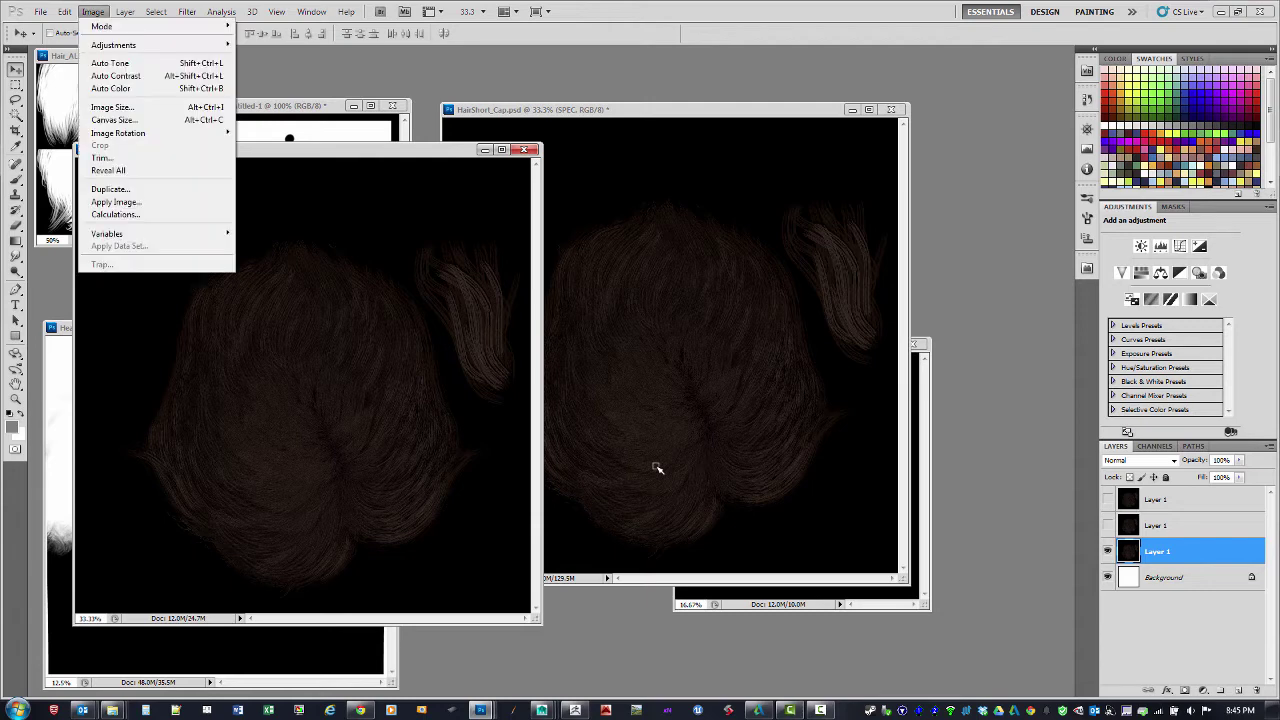
key(Down)
key(Right)
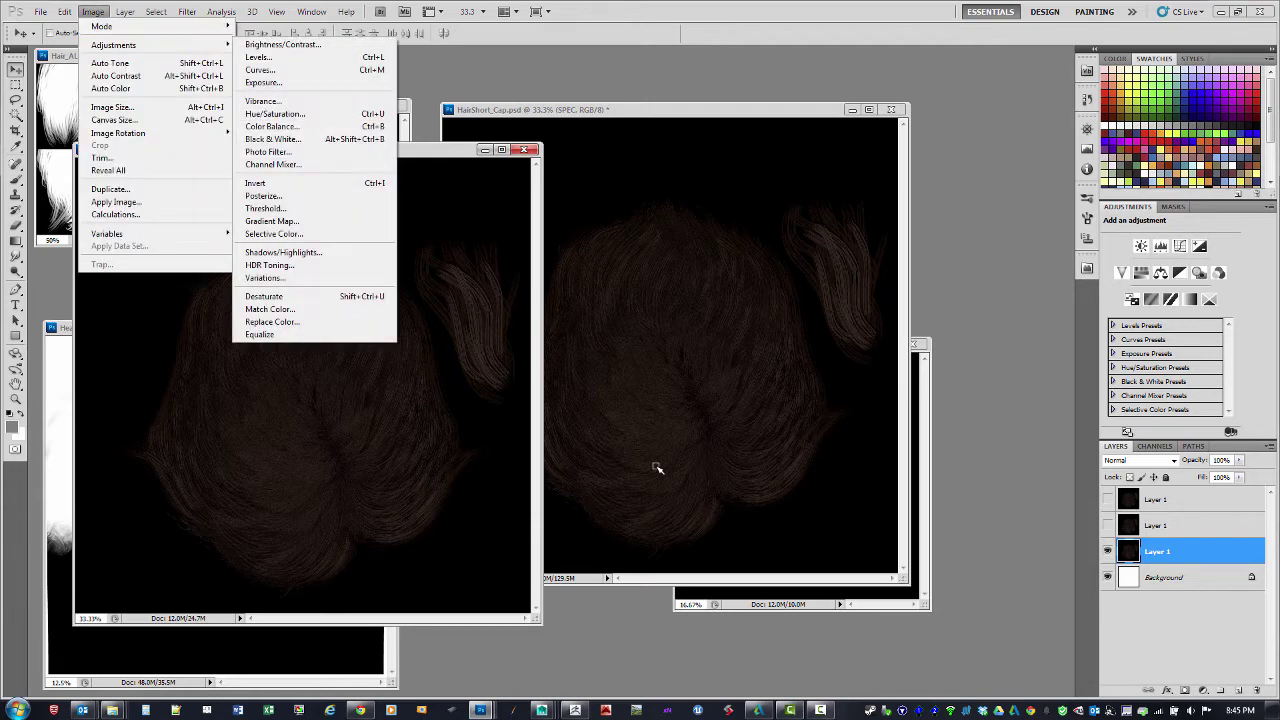
key(Left)
key(Right)
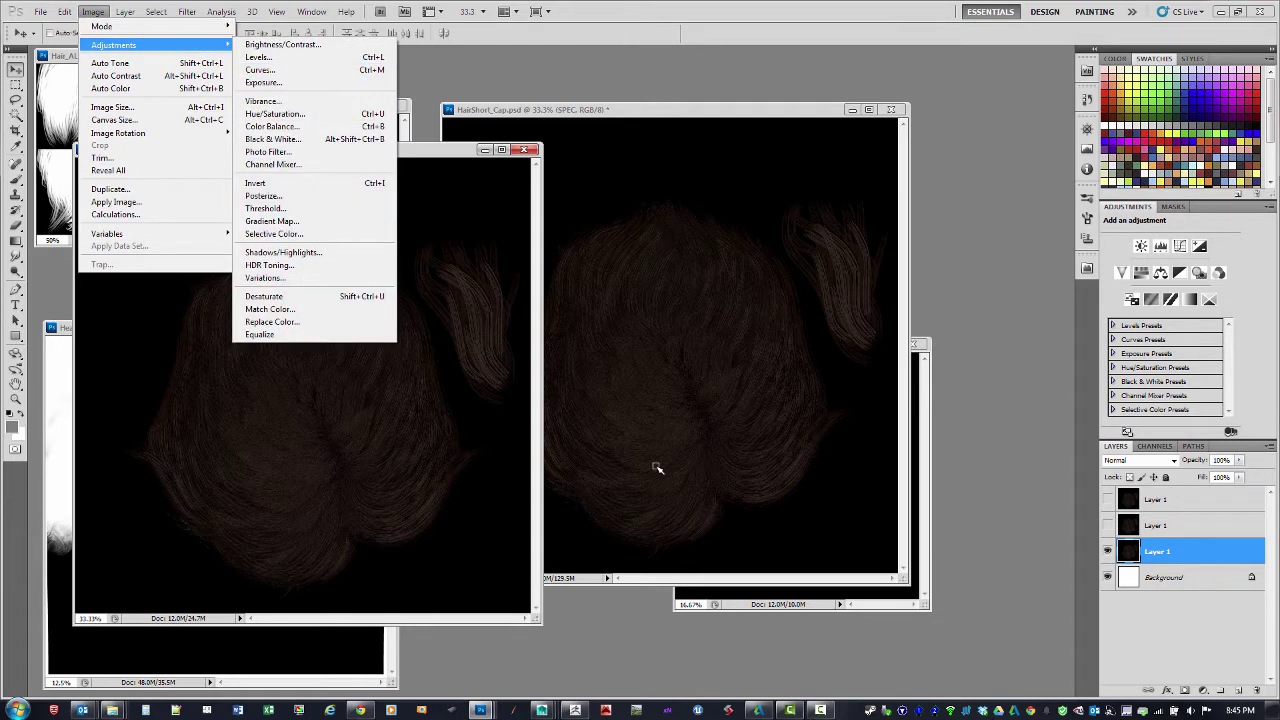
key(Up)
key(Up)
key(Up)
key(Up)
key(Up)
key(Up)
key(Up)
key(Up)
key(Up)
key(Up)
key(Up)
key(Down)
key(Return)
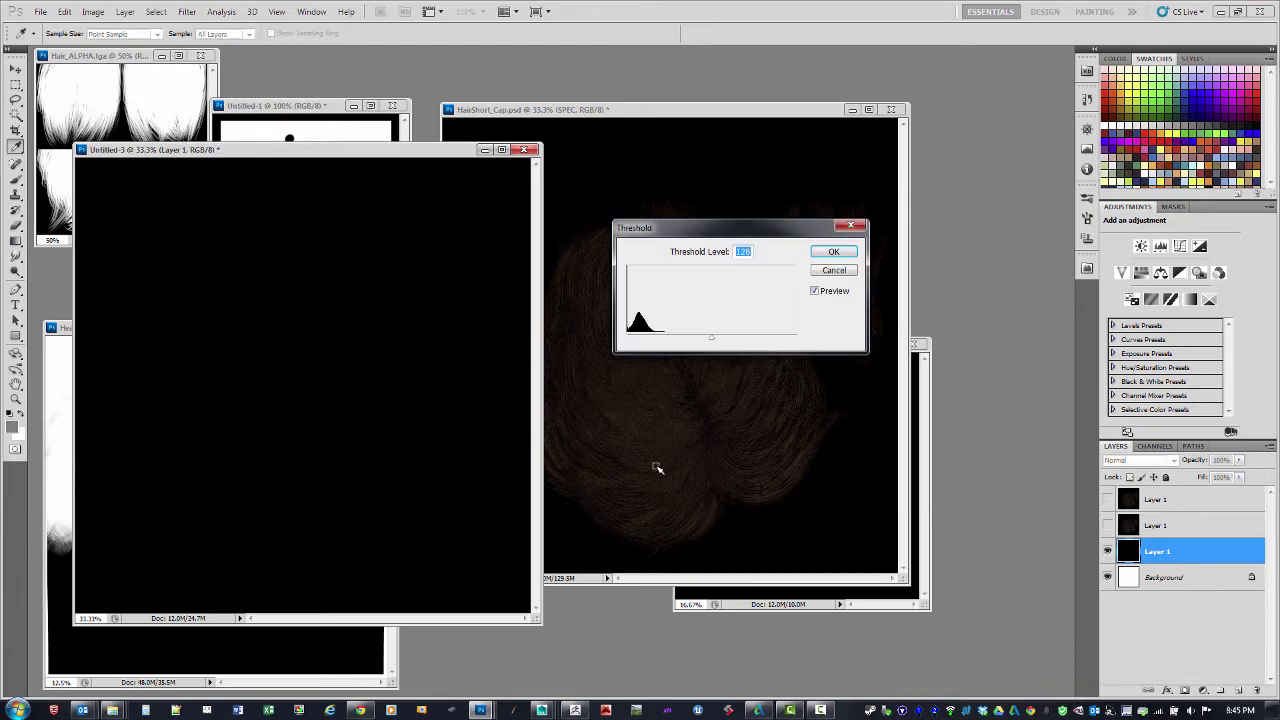
text(21)
key(BackSpace)
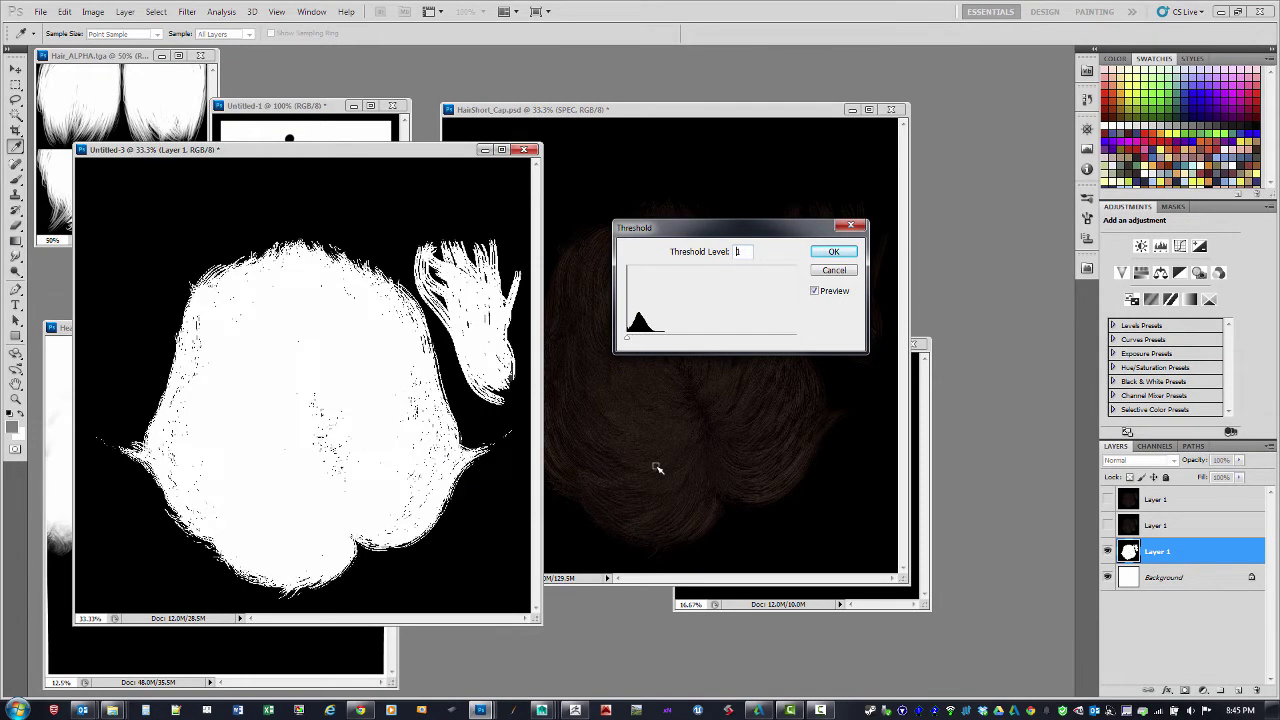
text(2)
key(BackSpace)
text(4)
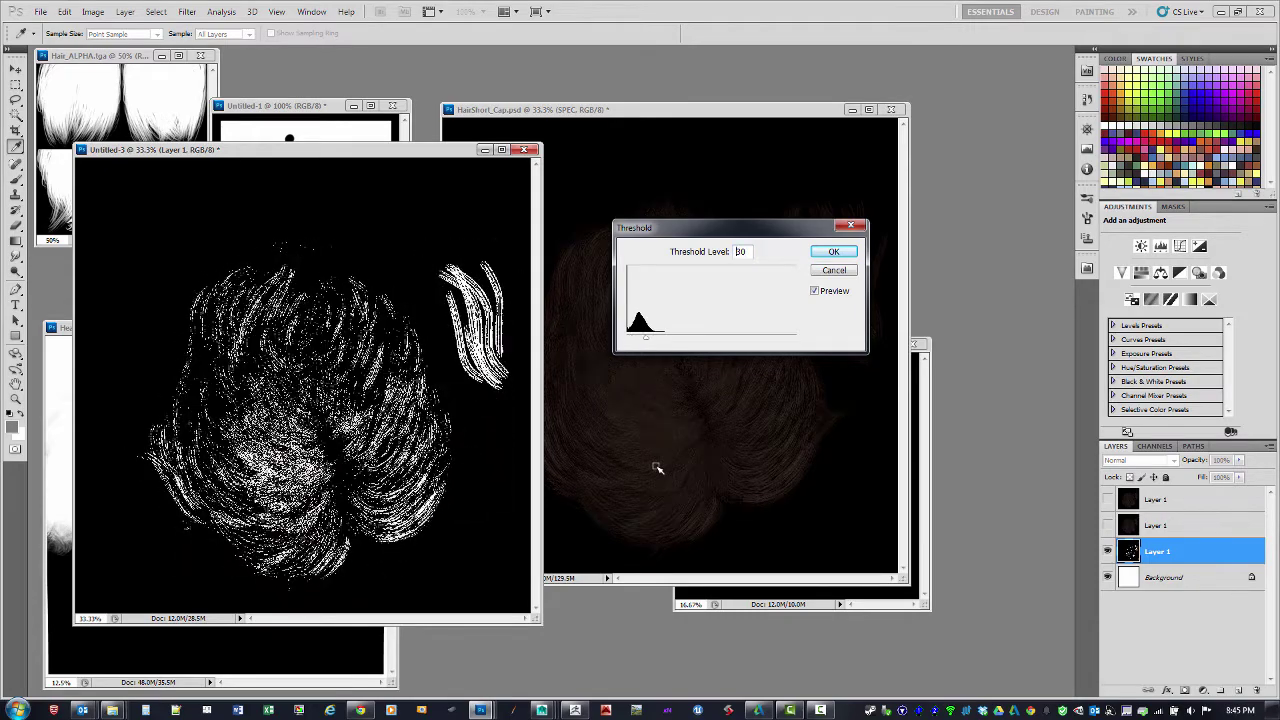
key(BackSpace)
key(BackSpace)
text(19)
key(BackSpace)
text(0)
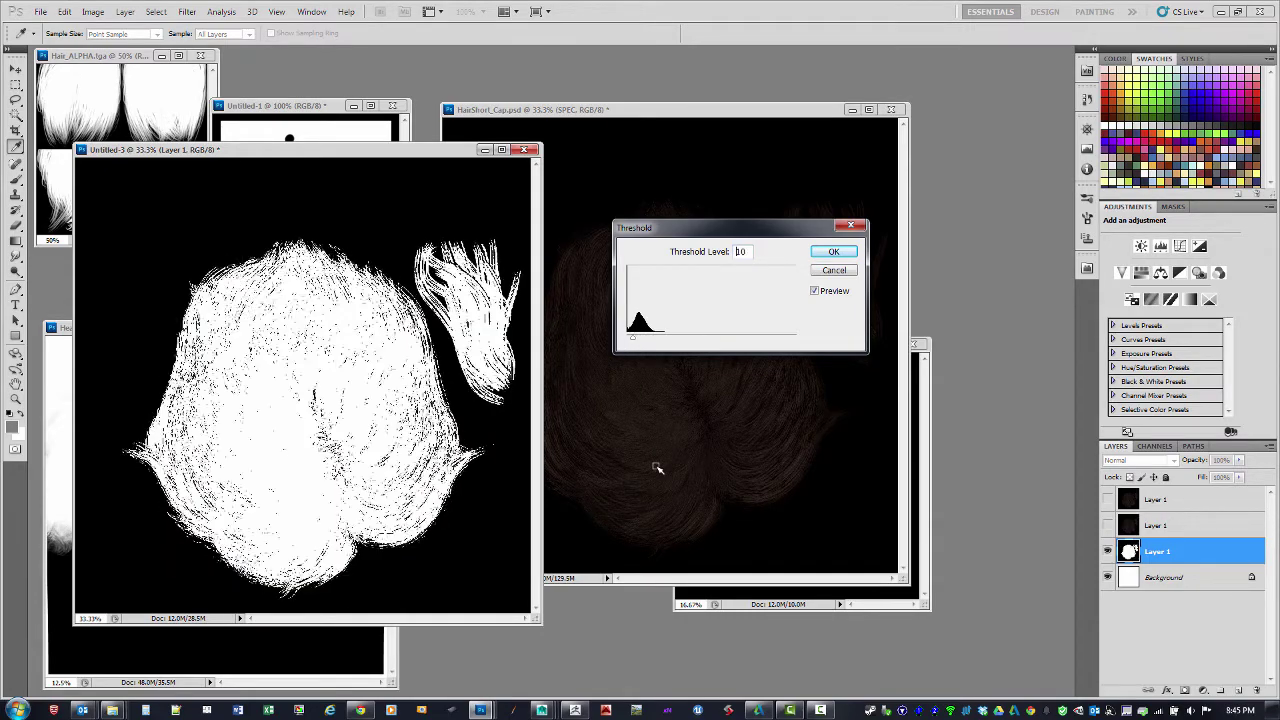
key(BackSpace)
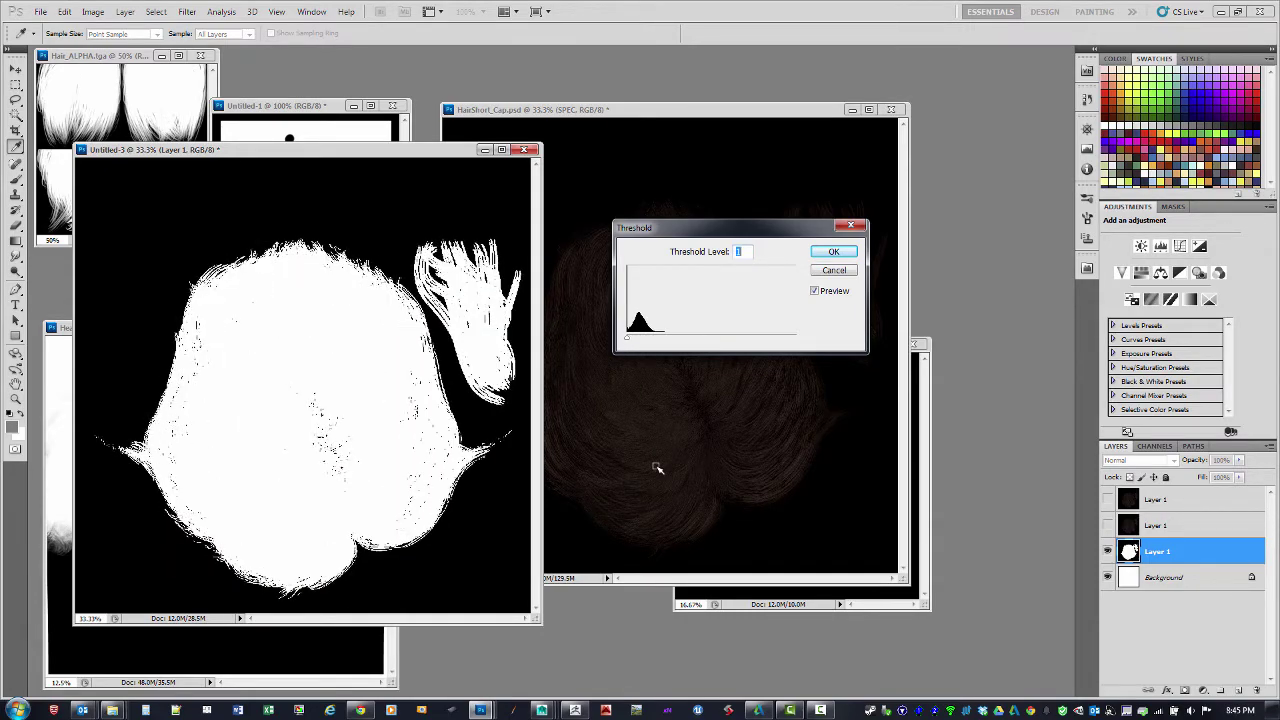
key(Return)
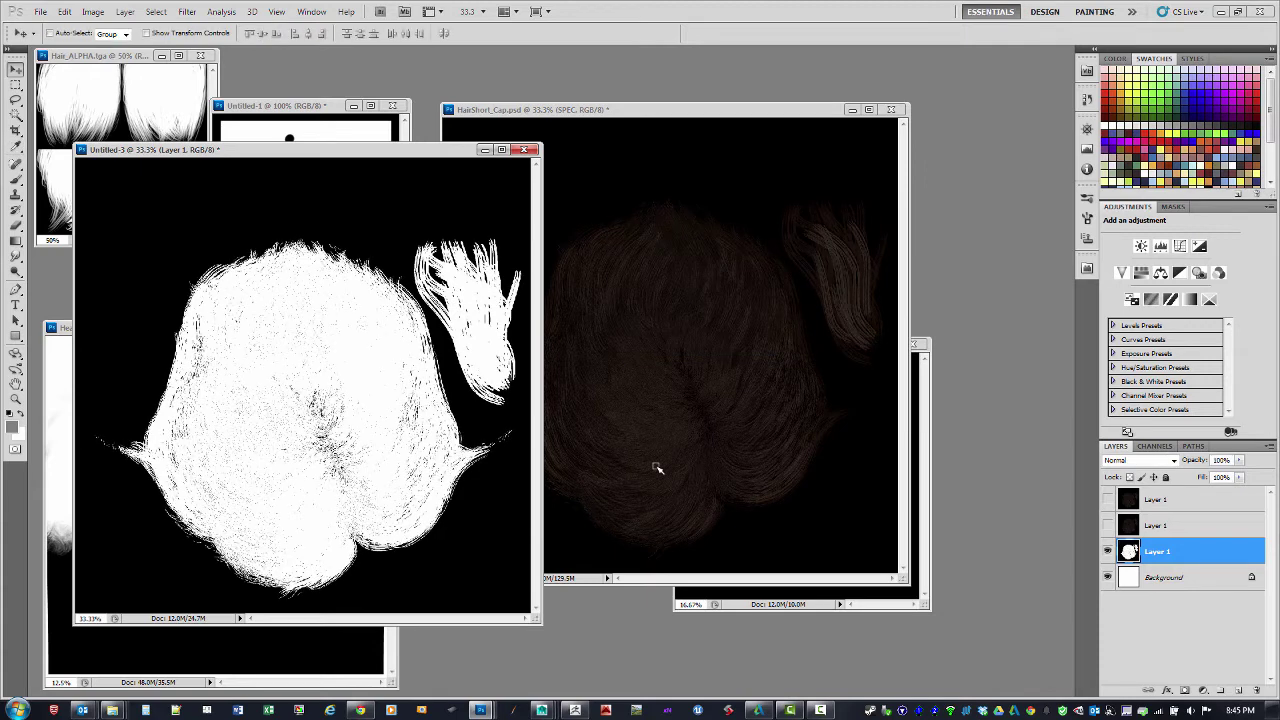
- Show and select the middle hair layer, and apply a Threshold level of 20 to it
key(ctrl+alt+z)
key(ctrl+alt+z)
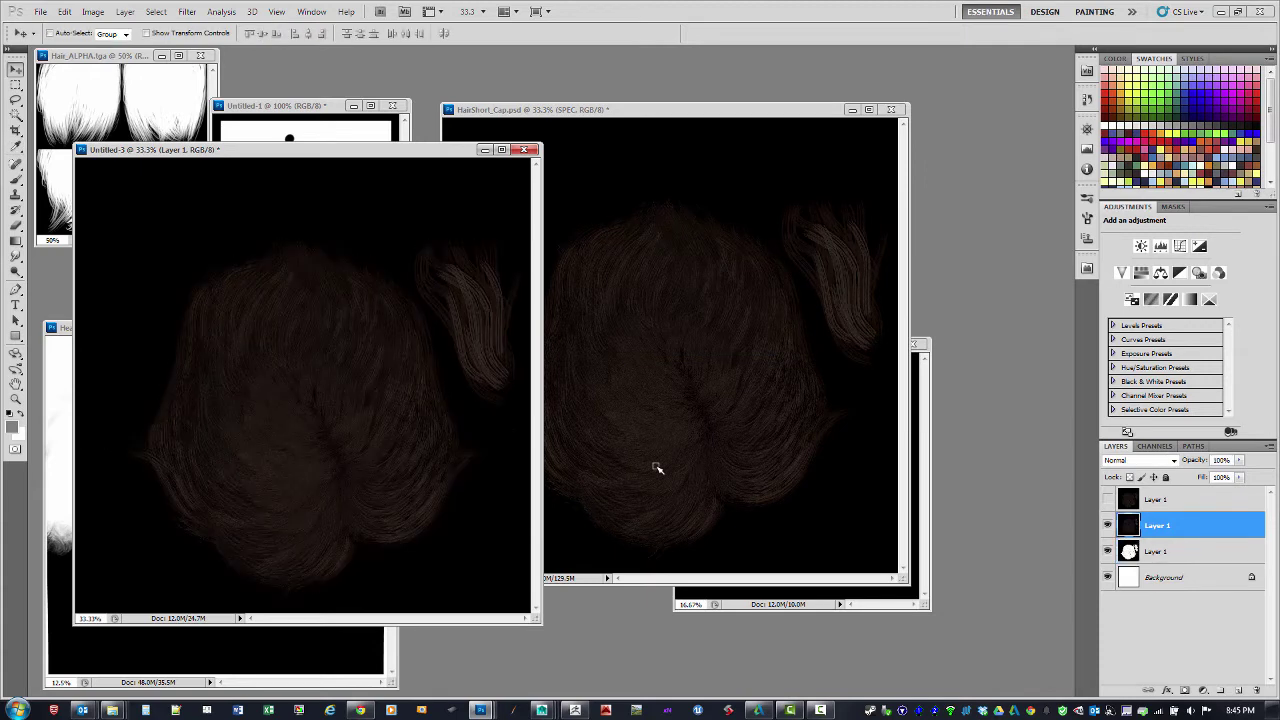
key(alt+e)
click(93, 12)
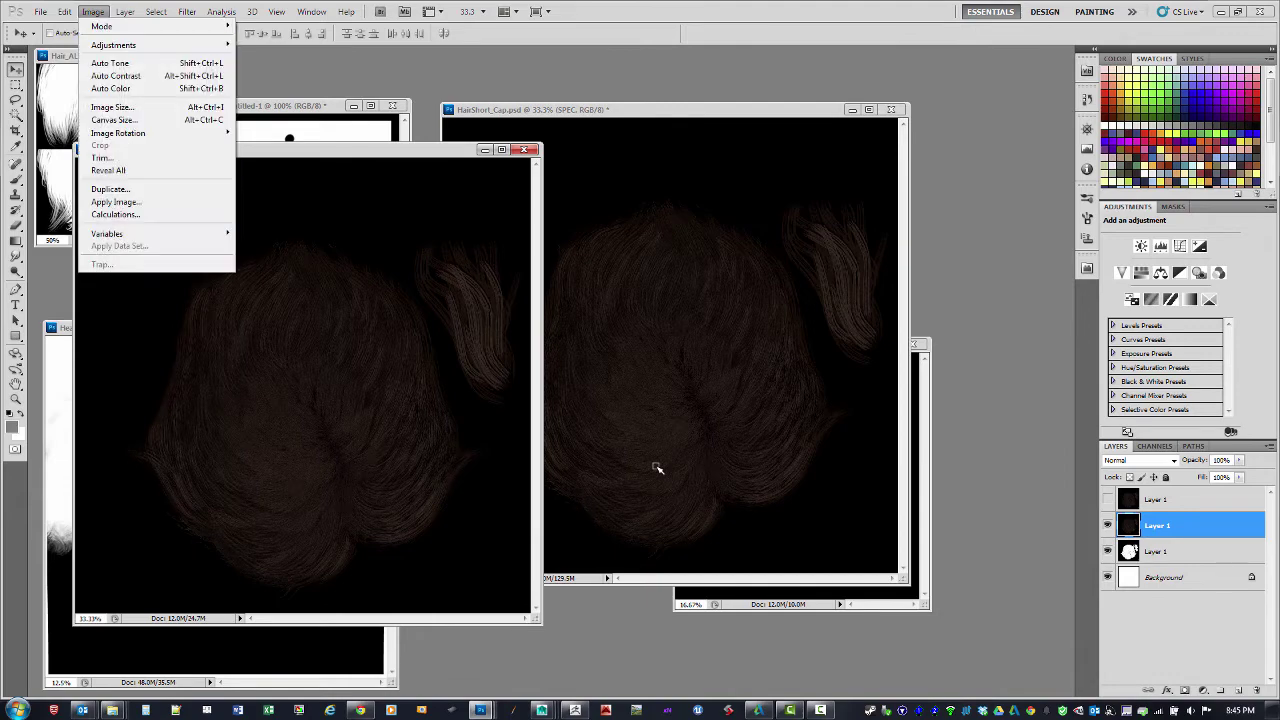
mouse_move(114, 45)
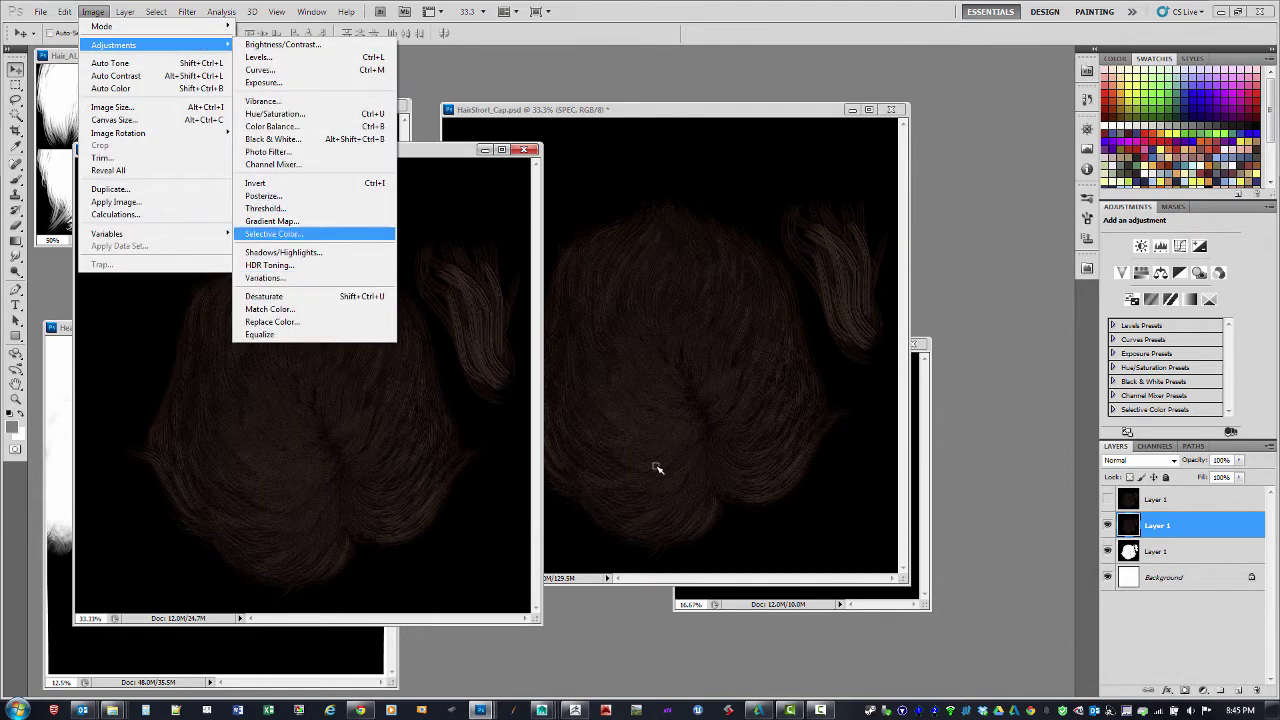
click(265, 208)
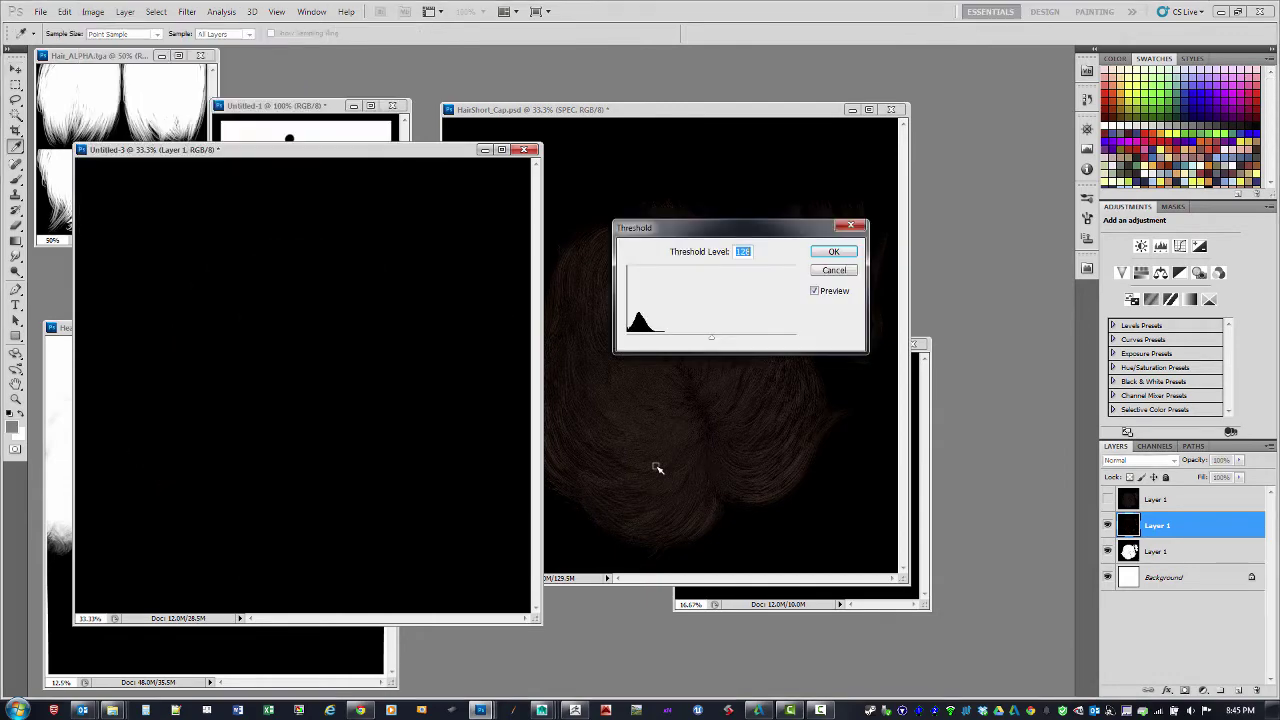
text(19)
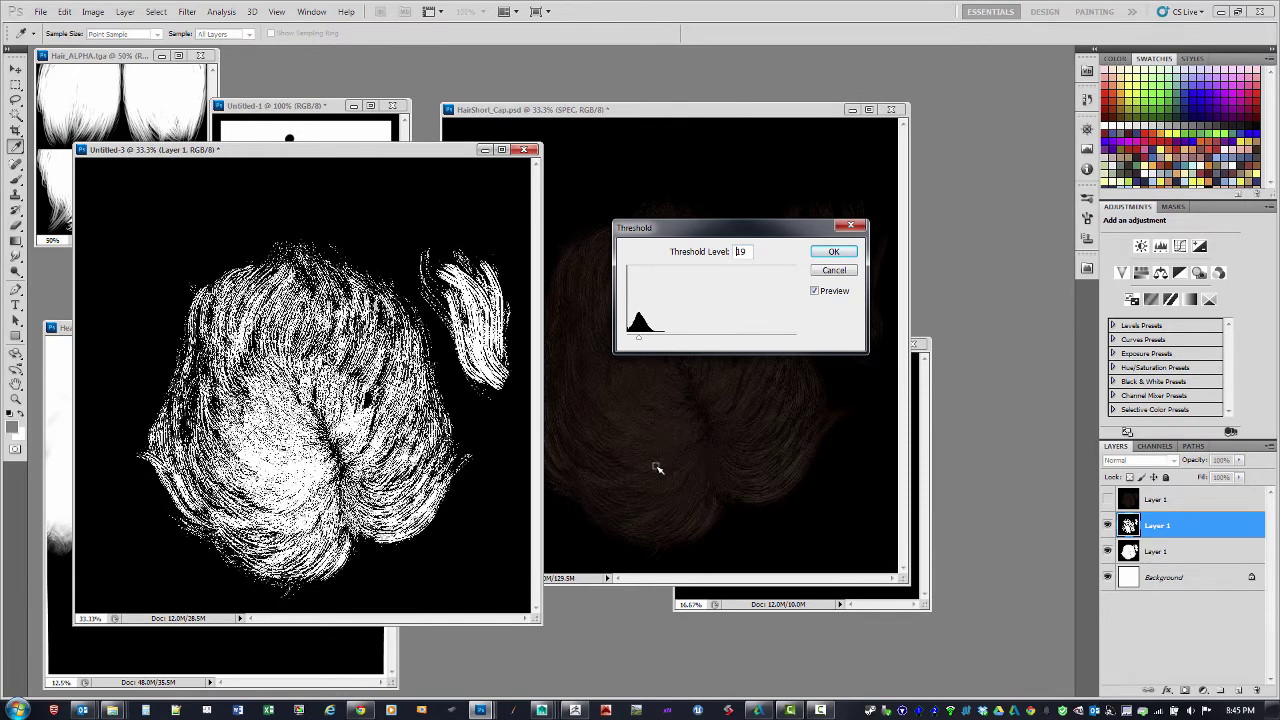
key(Up)
key(Return)
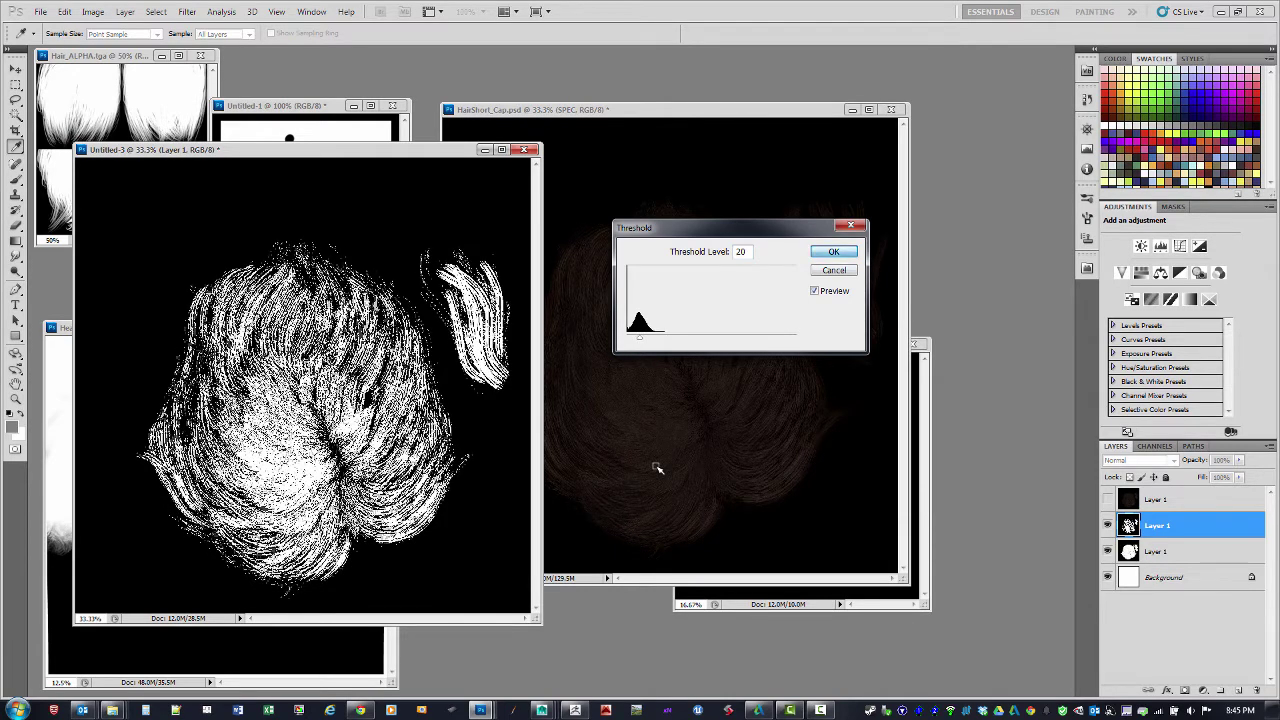
- Show and select the uppermost hair layer, and apply a Threshold level of 31 to it
key(ctrl+alt+z)
key(ctrl+alt+z)
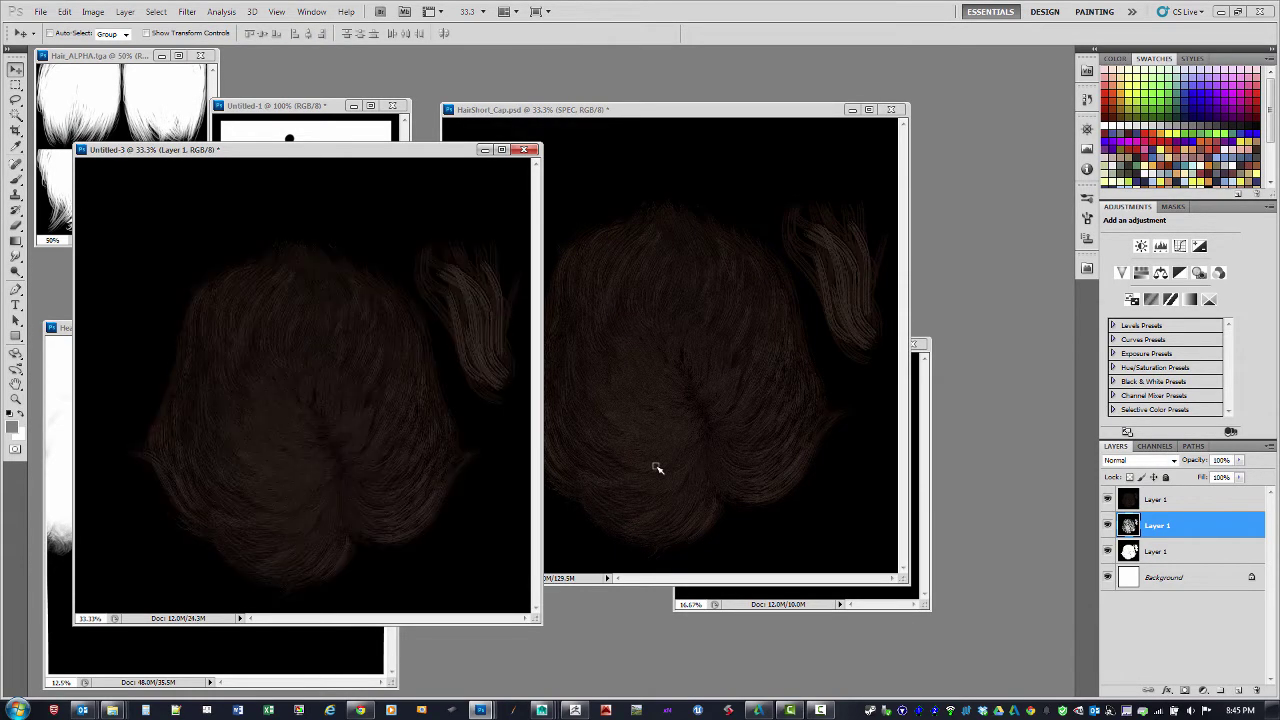
click(93, 12)
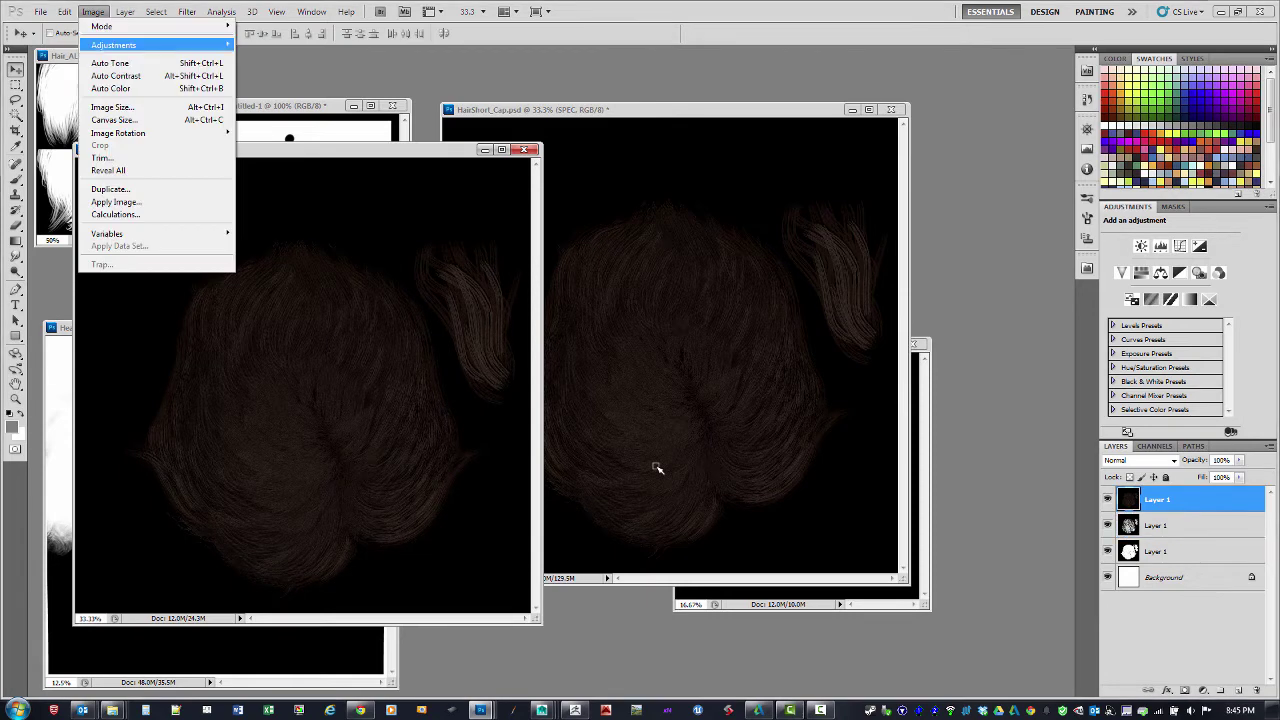
mouse_move(114, 45)
key(Up)
key(Up)
key(Up)
key(Up)
key(Up)
key(Return)
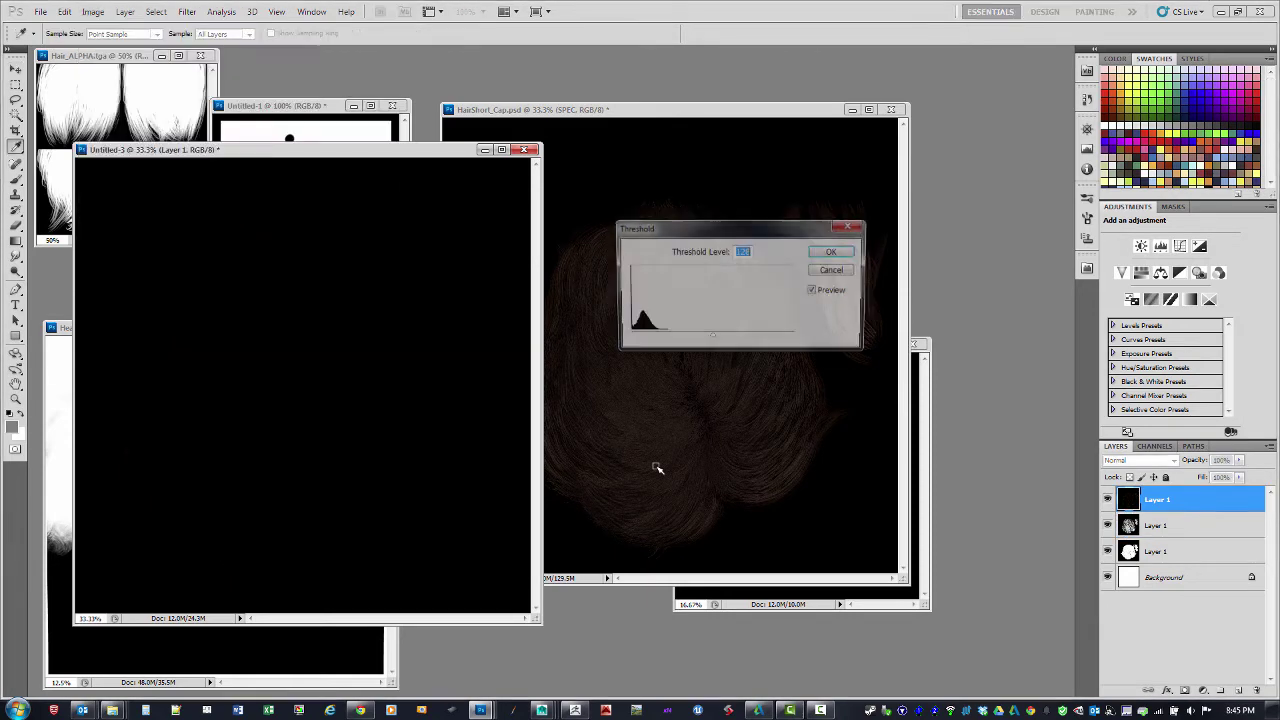
text(29)
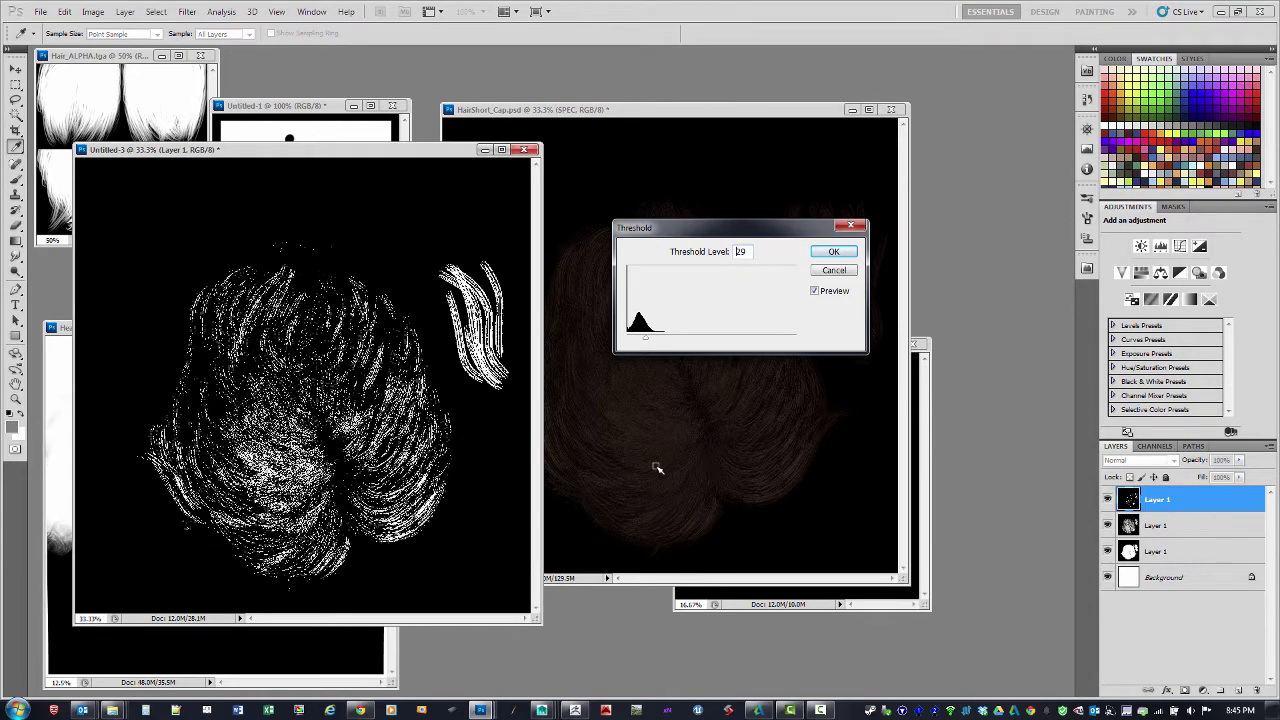
key(Up)
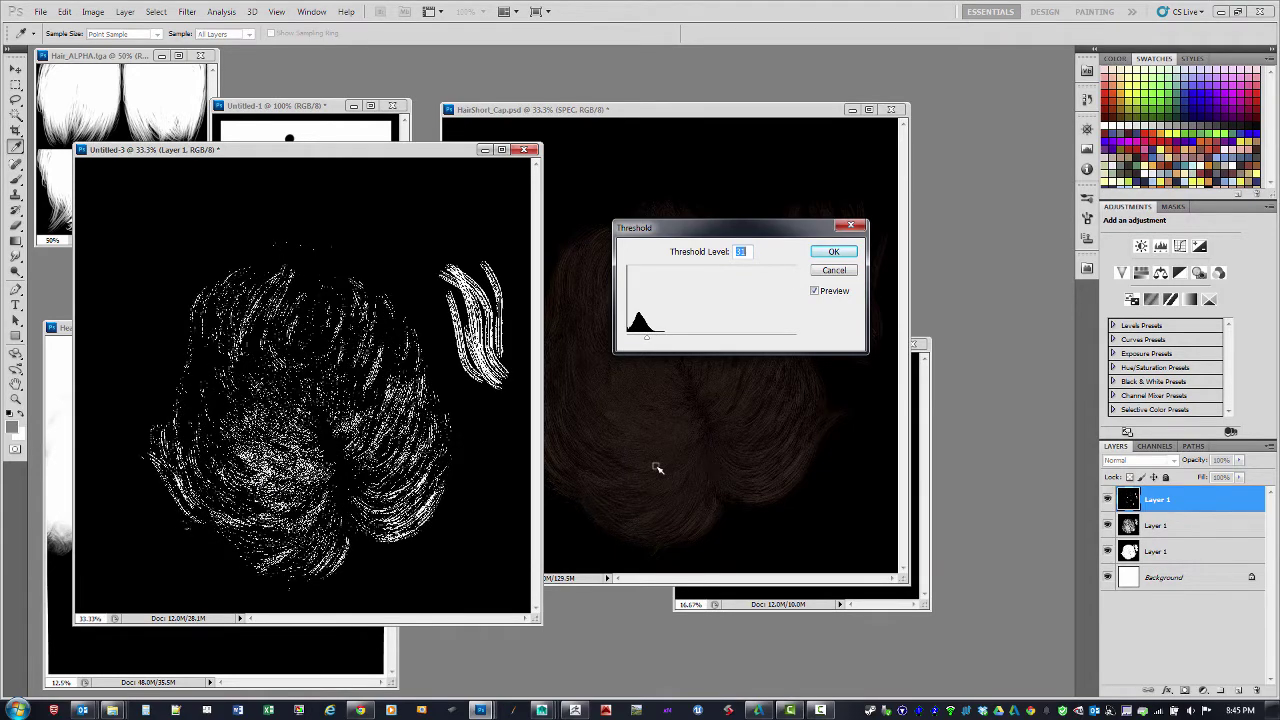
key(Return)
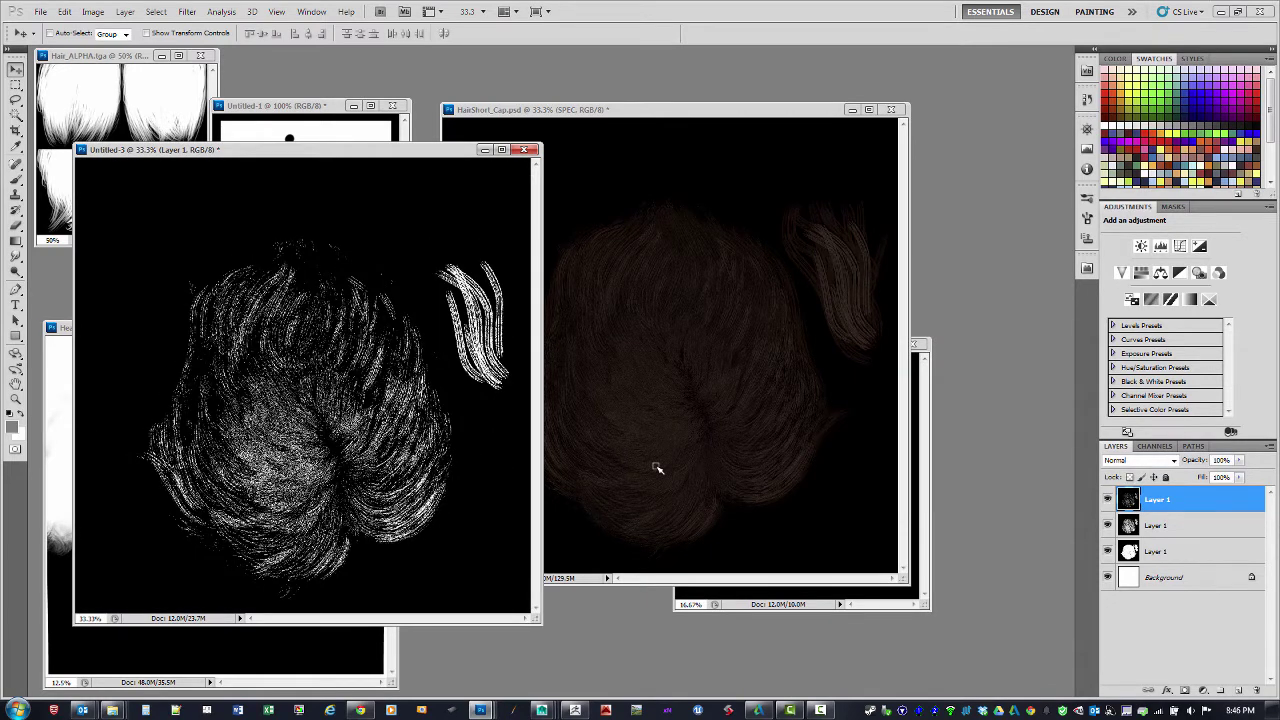
- Arrange the HairShort_Cap.psd and HairShort_Cap_COMBO1.tga windows beside the threshold document, and view the COMBO1 image's Red channel alone
drag(650, 110, 543, 148)
key(ctrl+a)
drag(838, 344, 844, 264)
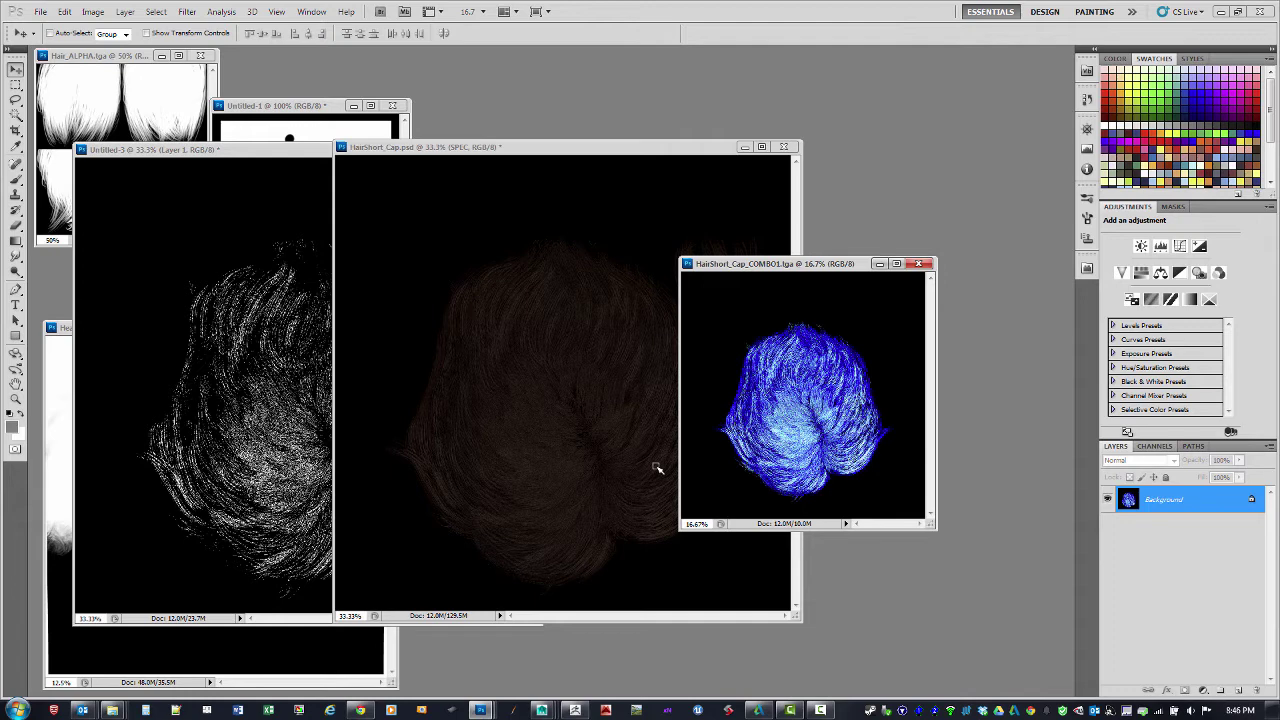
click(1155, 447)
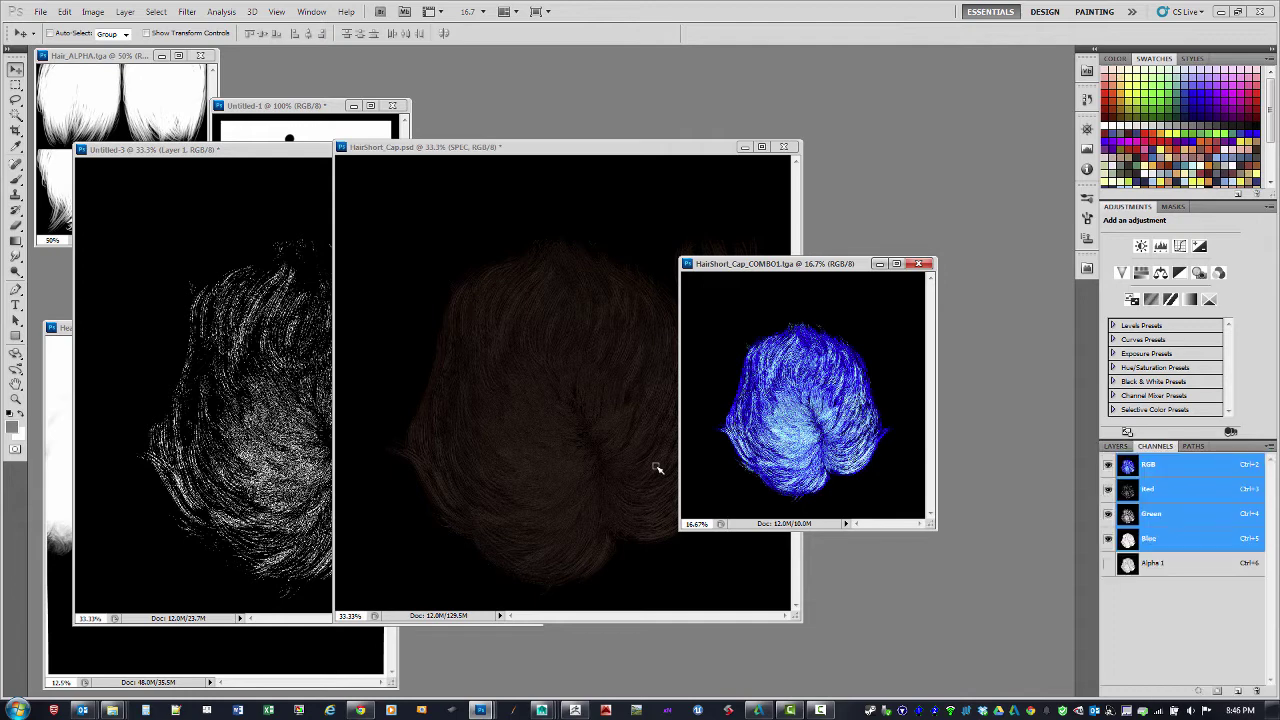
key(ctrl+3)
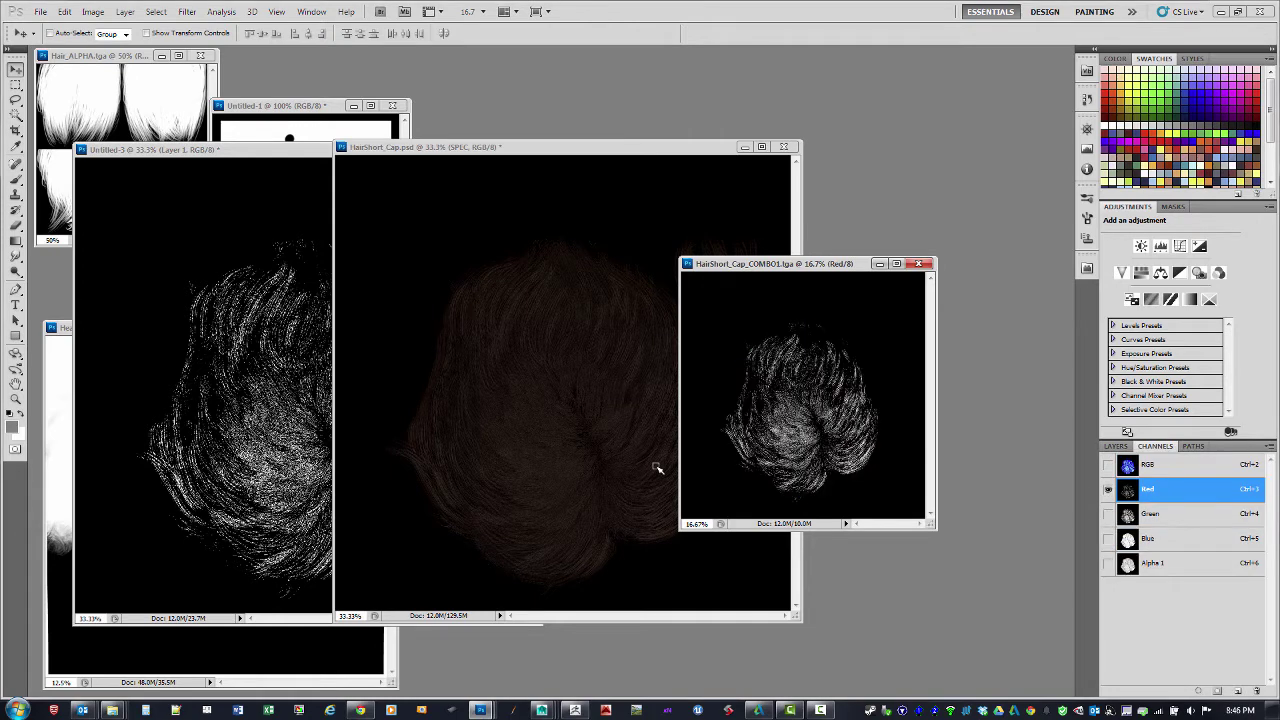
- View the HairShort_Cap_COMBO1.tga image's Green, Blue and Alpha 1 channels one after another, examining the alpha at 50%
key(ctrl+4)
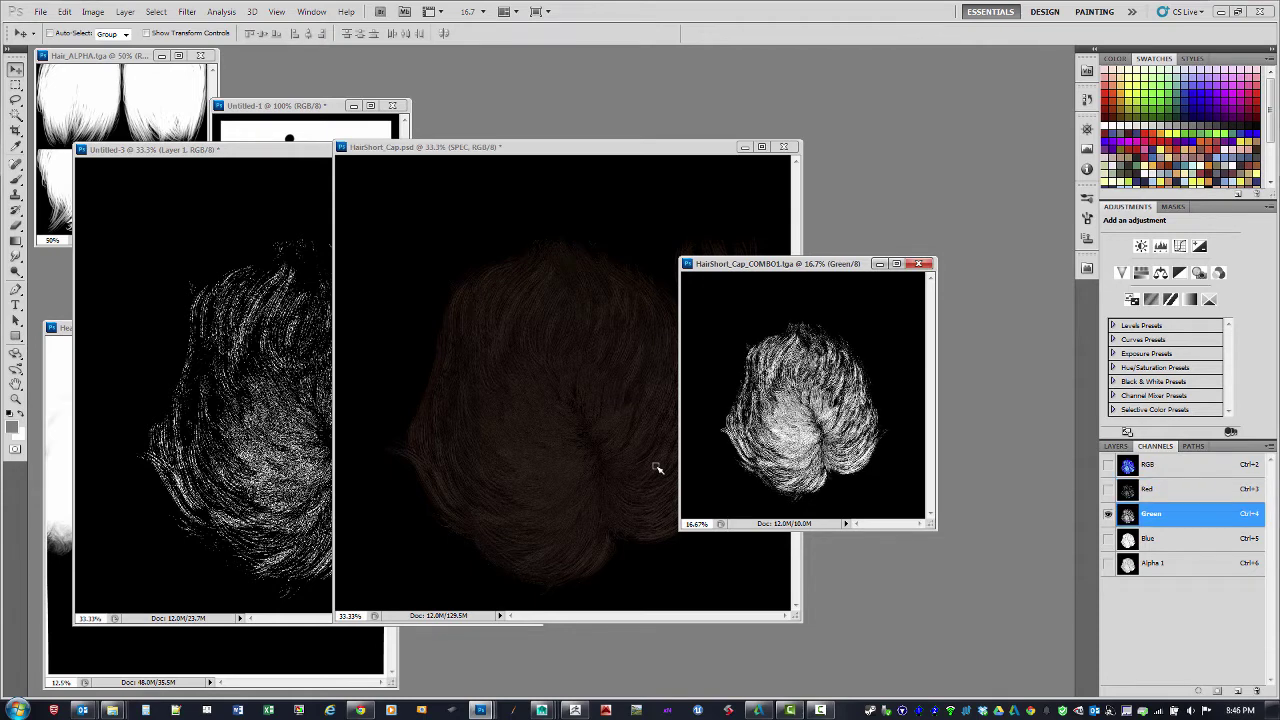
key(ctrl+5)
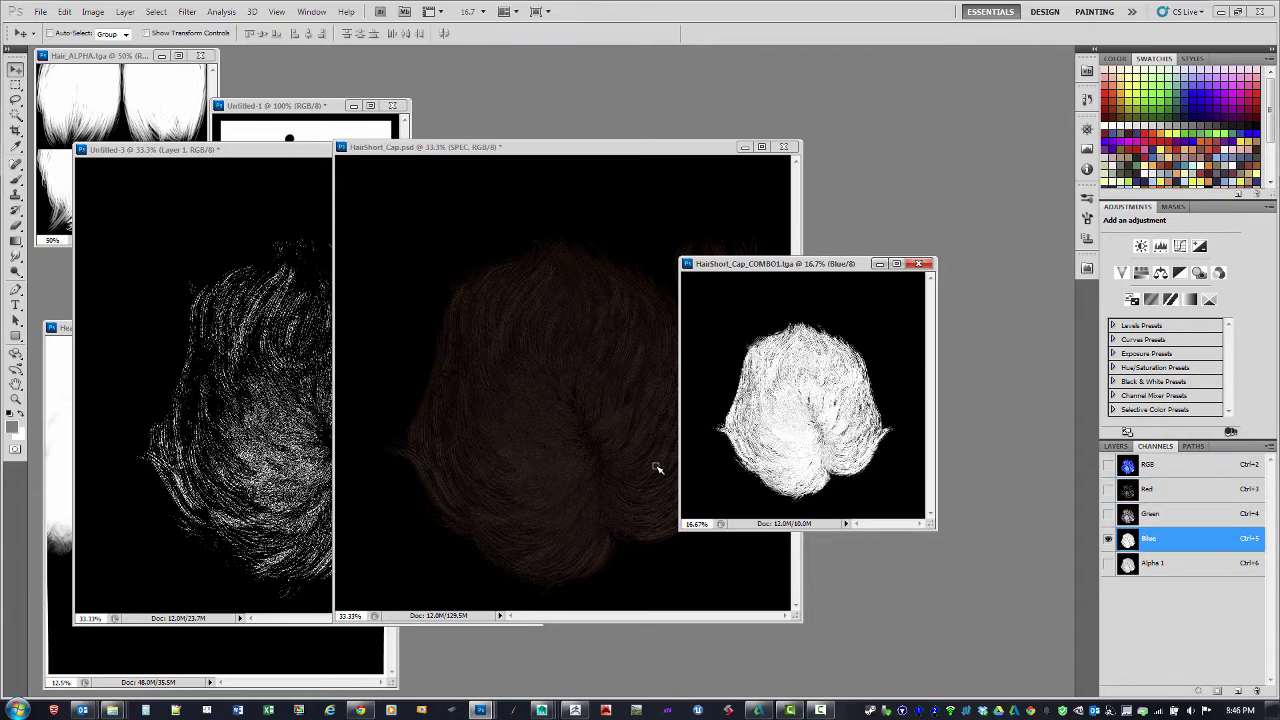
key(ctrl+6)
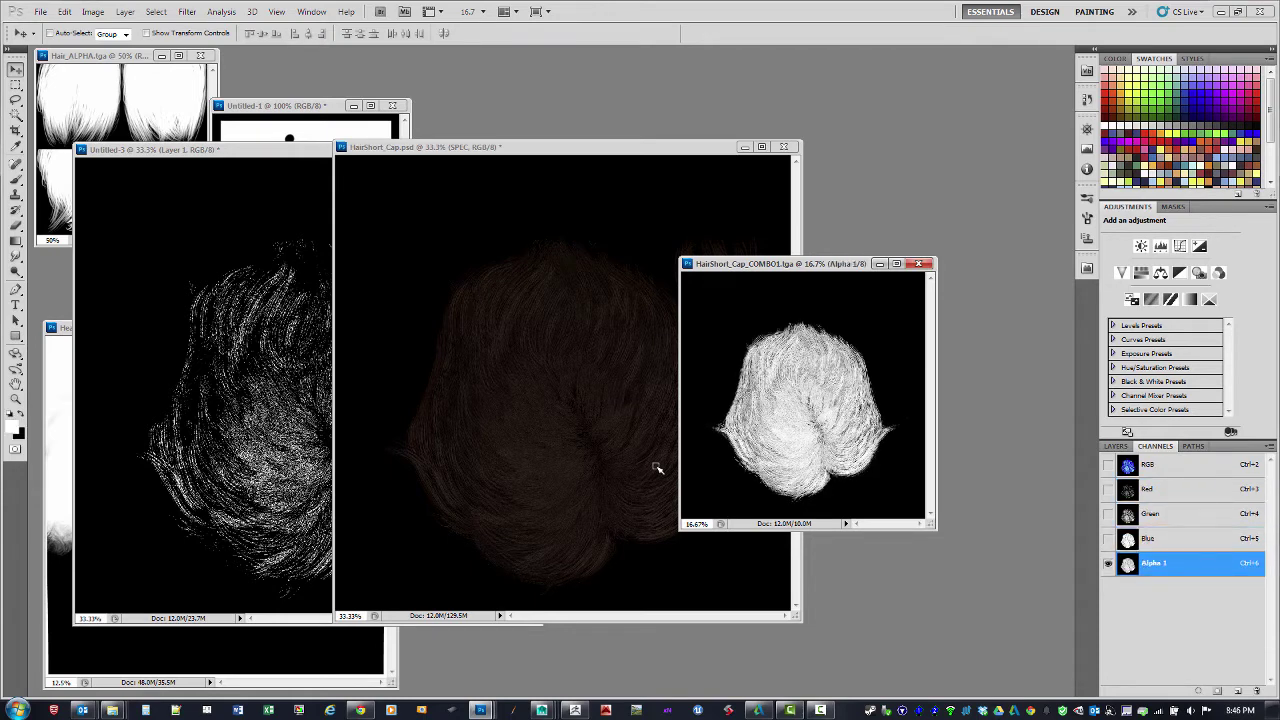
key(ctrl+plus)
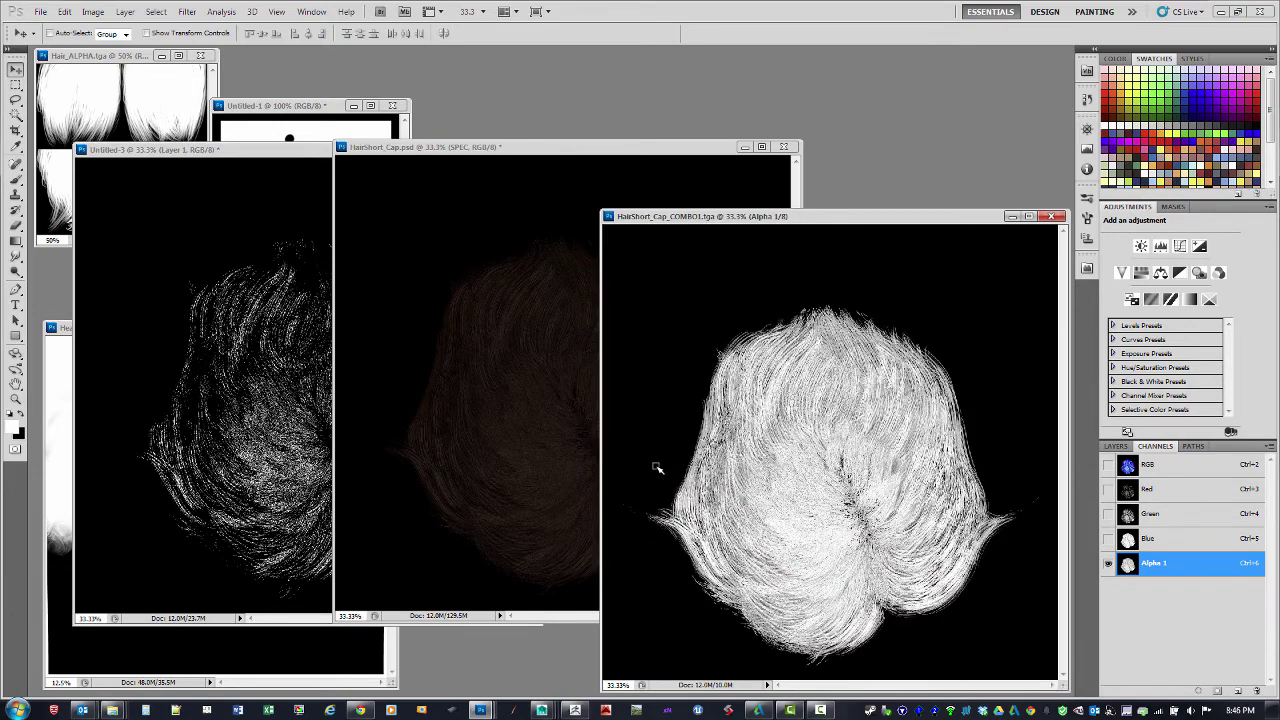
key(ctrl+plus)
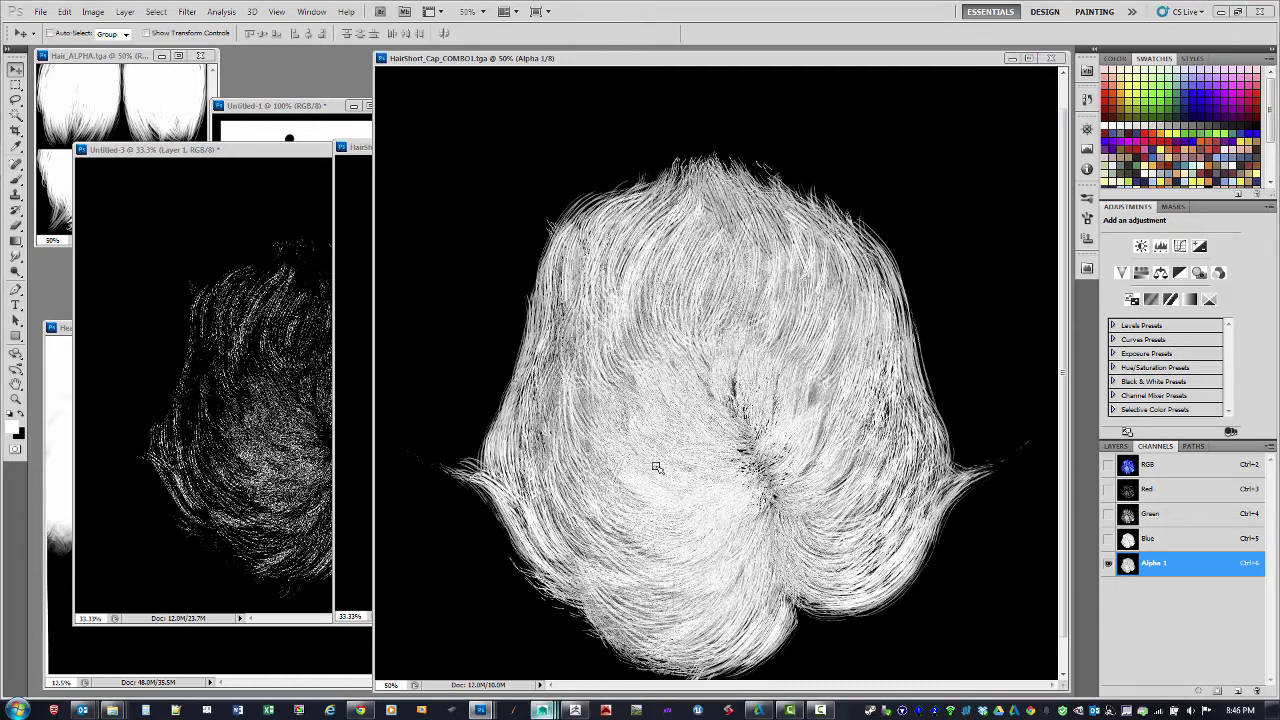
- Switch to Maya and adjust the brightness of the last layer's colour in hairCap_PartedSide_LT_V1, ending on a dark reddish brown
mouse_move(541, 710)
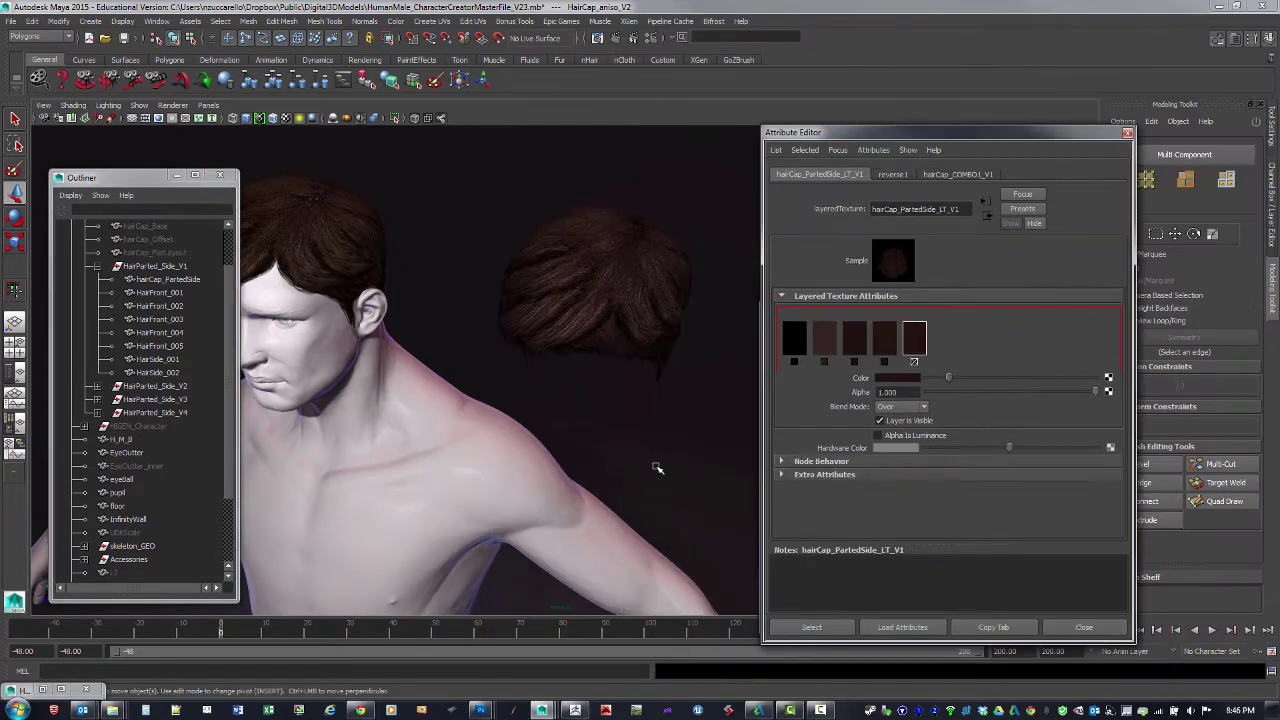
alt+right_drag(657, 468, 657, 468)
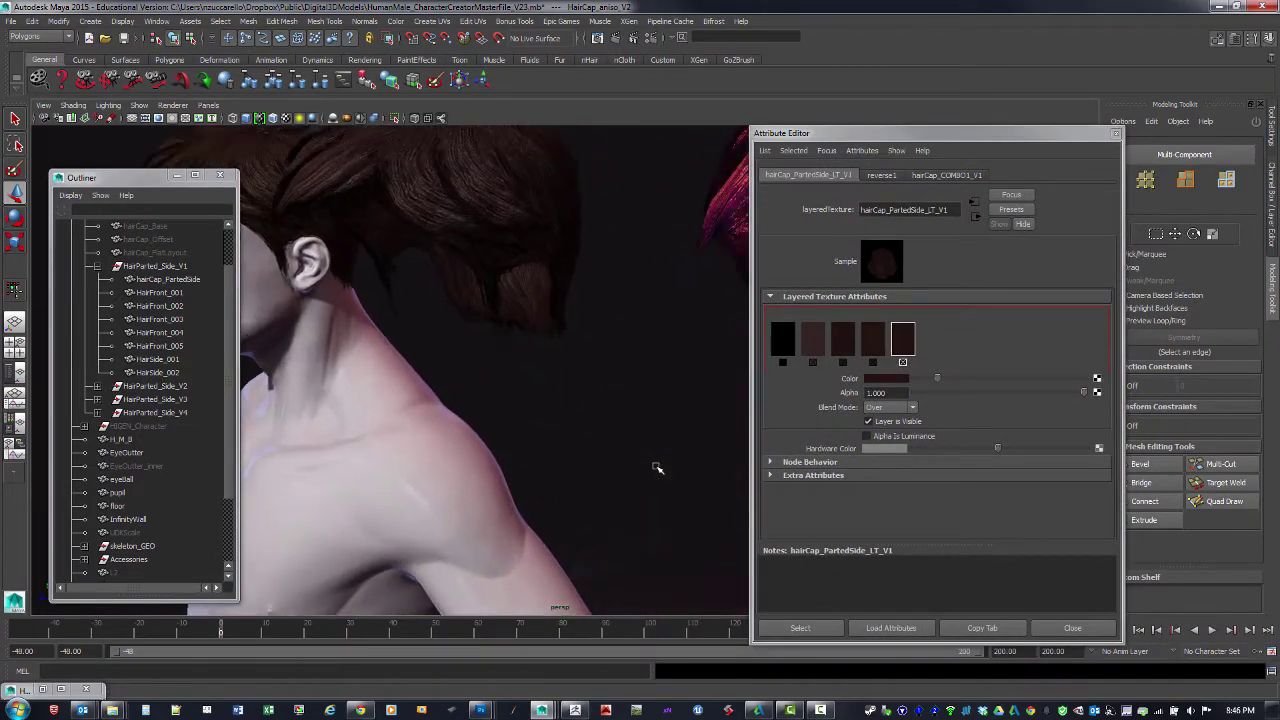
alt+middle_drag(657, 468, 657, 468)
drag(937, 378, 1045, 378)
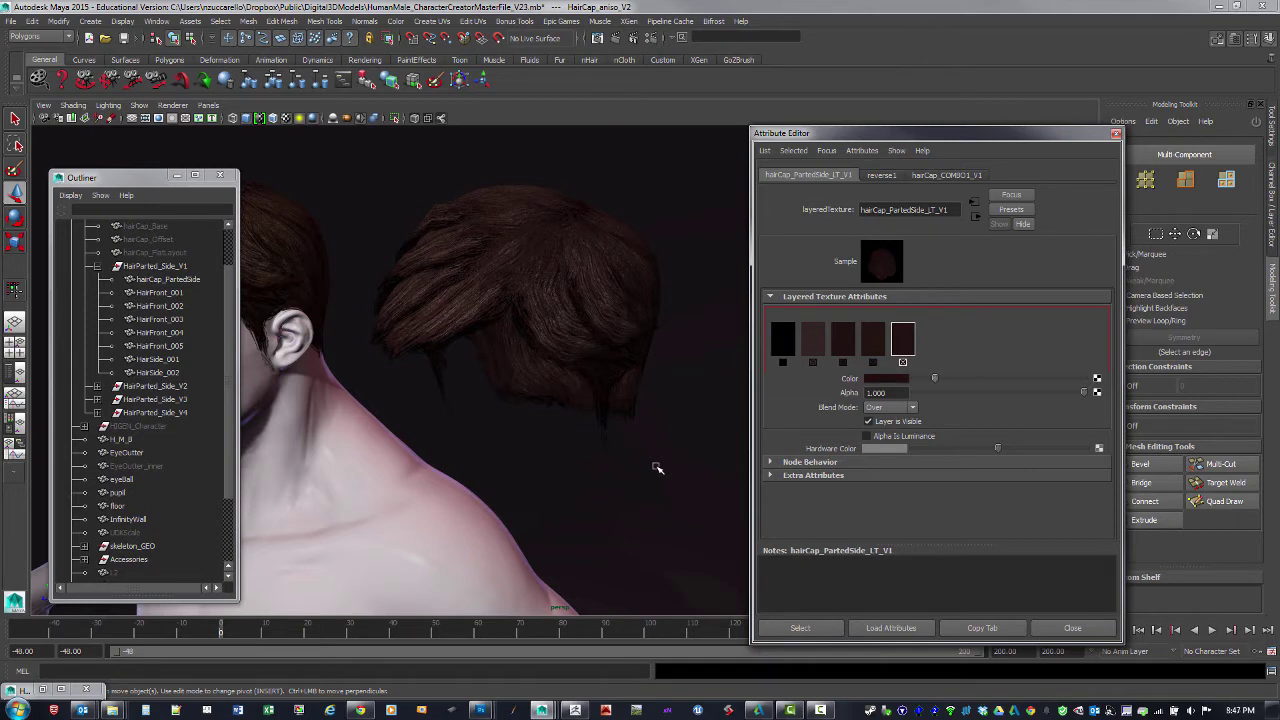
drag(935, 378, 930, 378)
- Select the layered texture's fourth layer, compare it with the COMBO1 image's Blue channel in Photoshop, and return to Maya
click(873, 339)
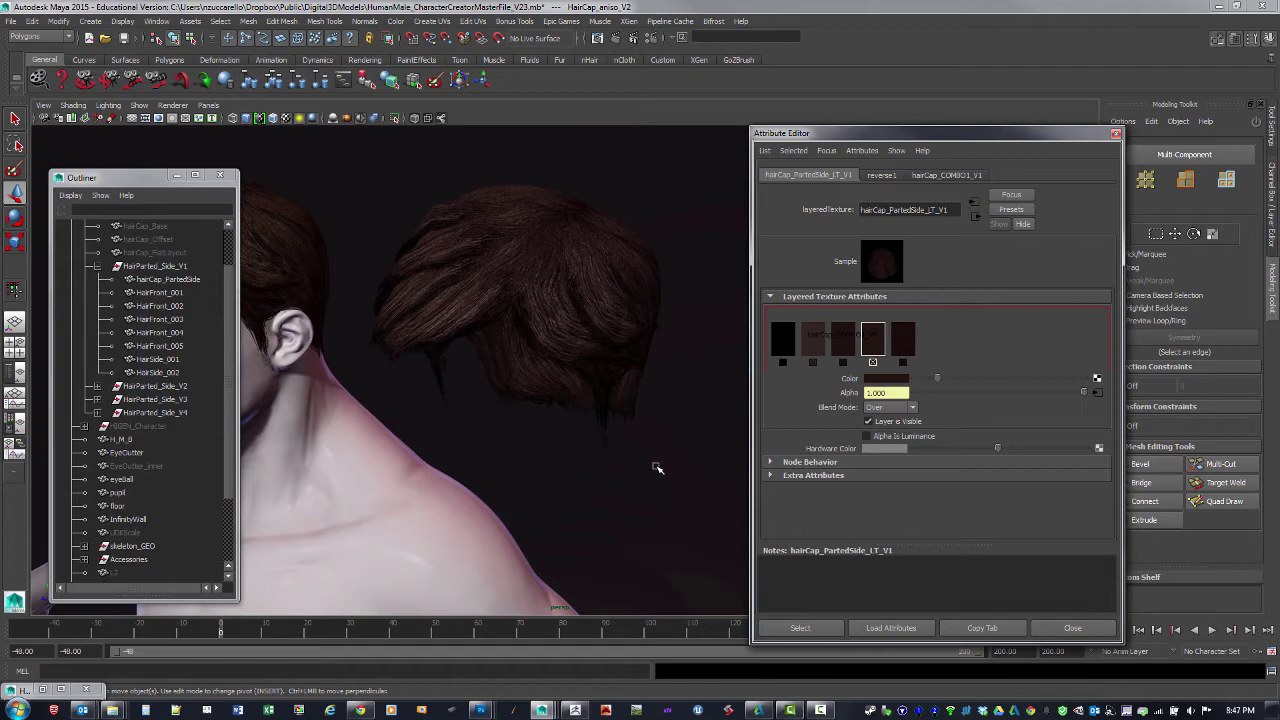
click(481, 710)
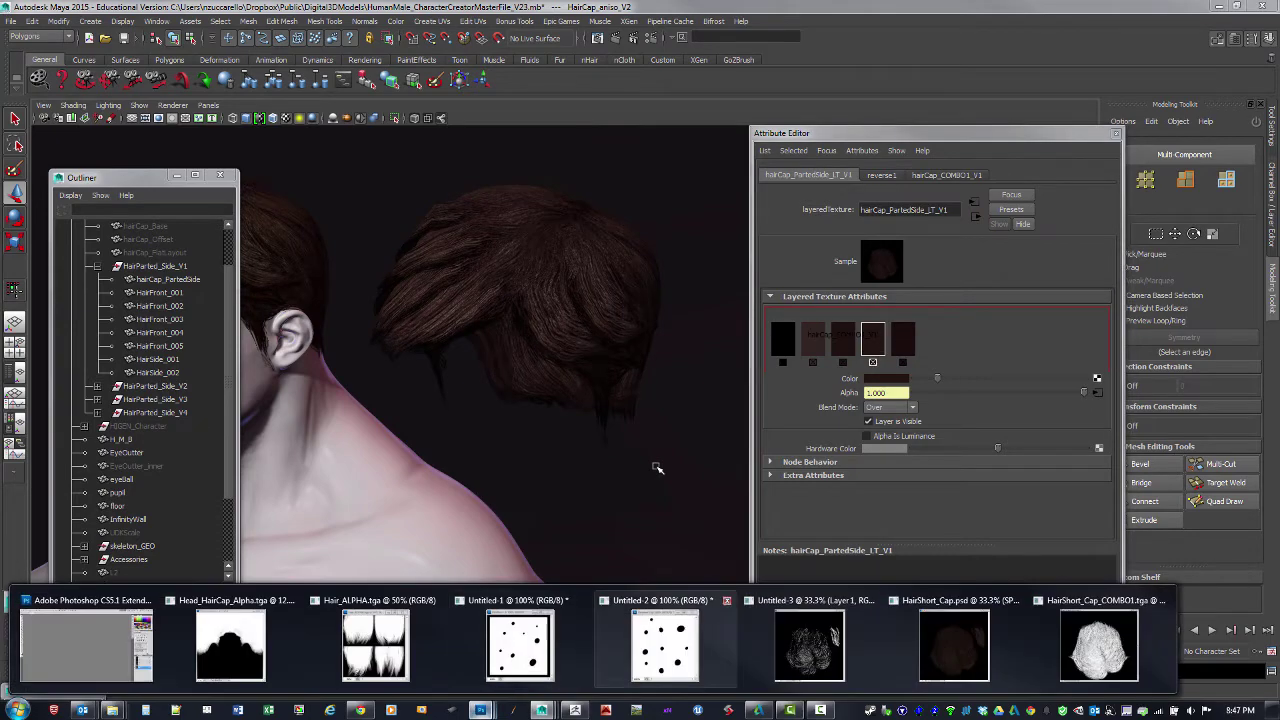
click(1102, 646)
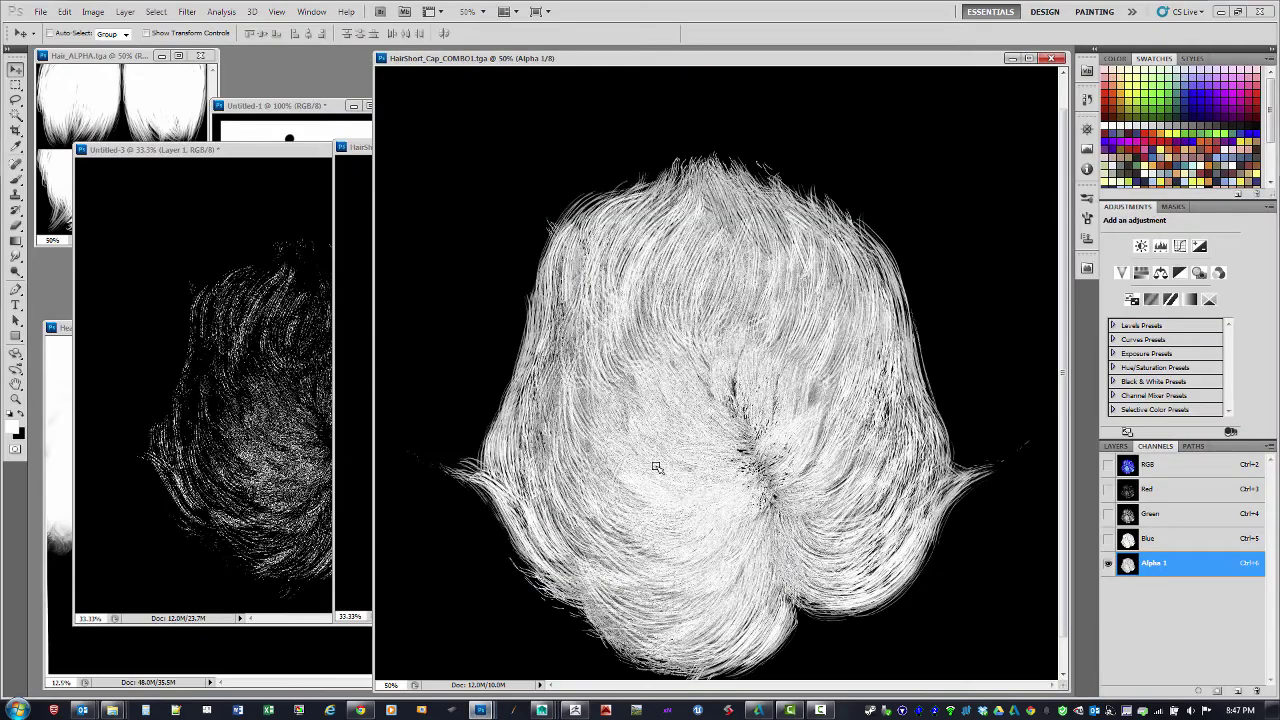
key(ctrl+5)
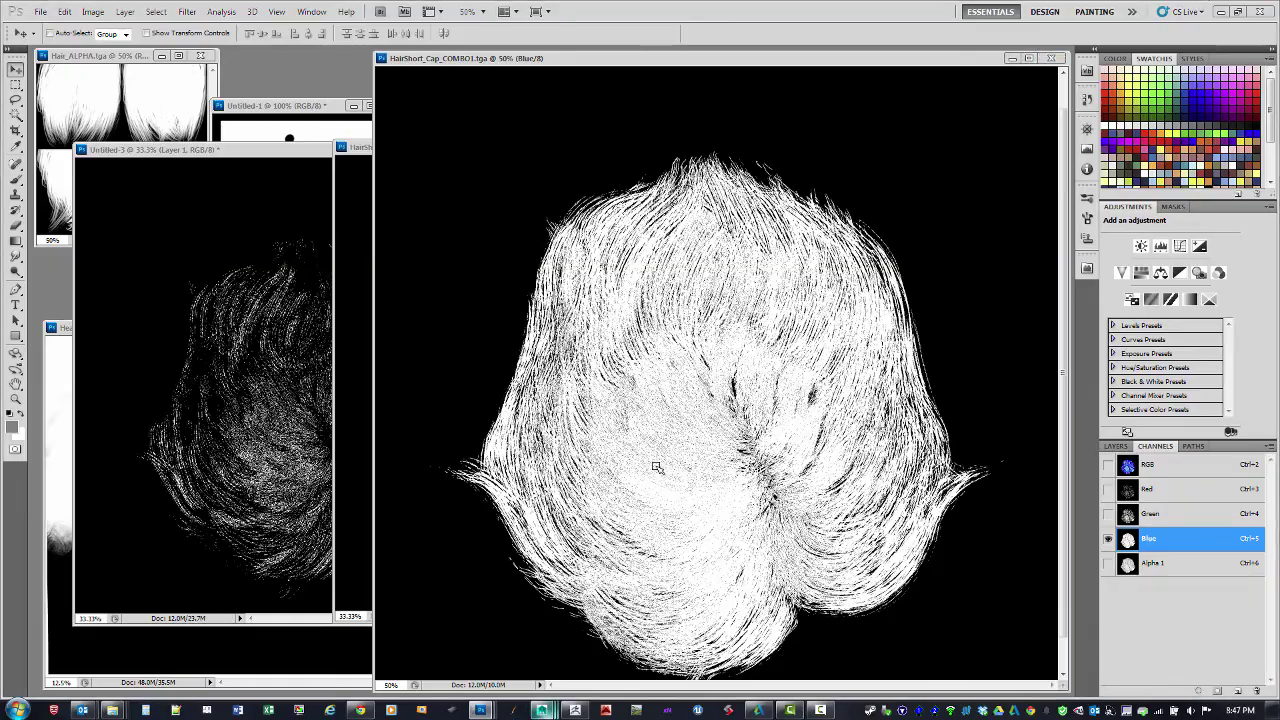
click(542, 710)
click(256, 645)
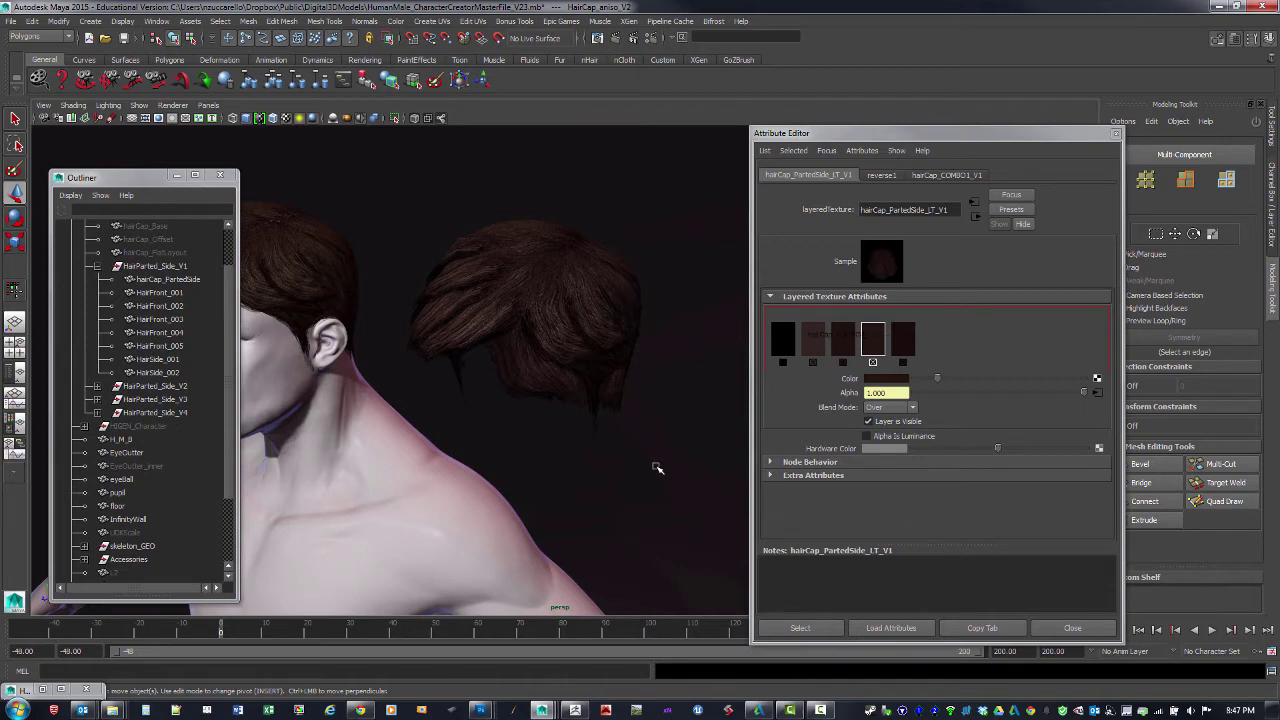
- Open the Hypershade, graph the hair material's connections, and open the Connection Editor from hairCap_COMBO1_V1 to hairCap_PartedSide_LT_V1
click(157, 21)
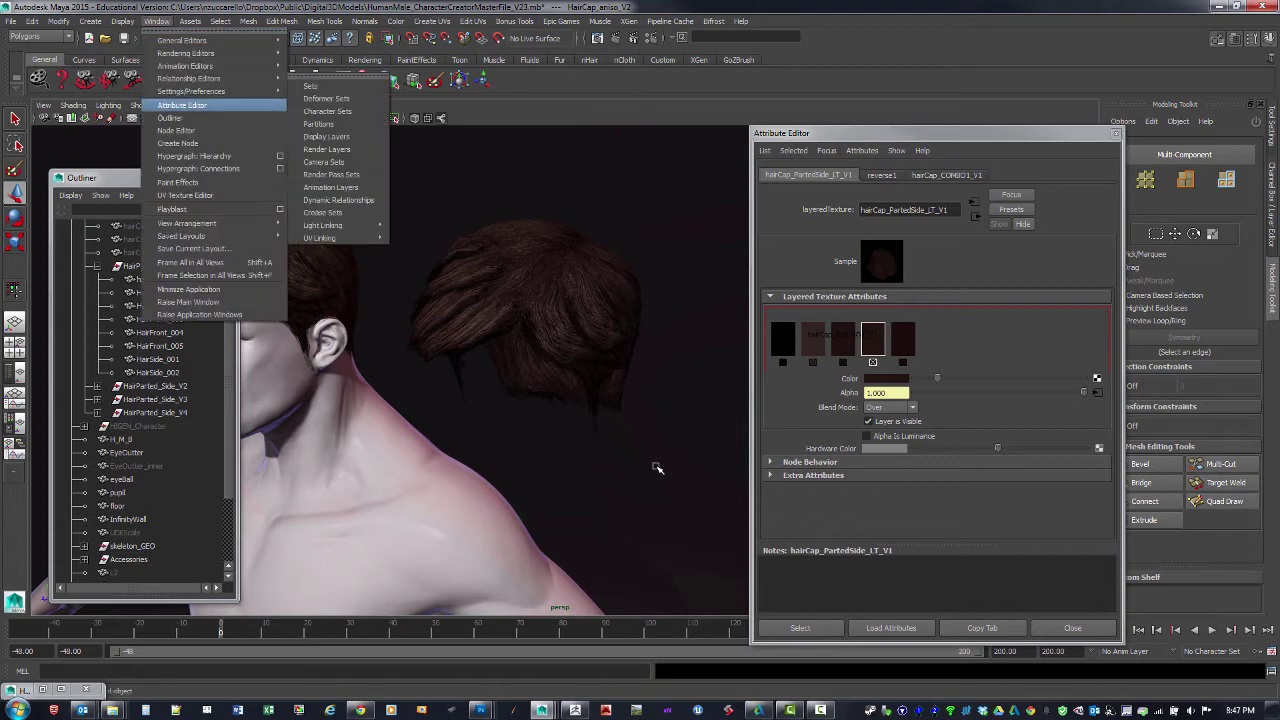
mouse_move(186, 53)
key(Return)
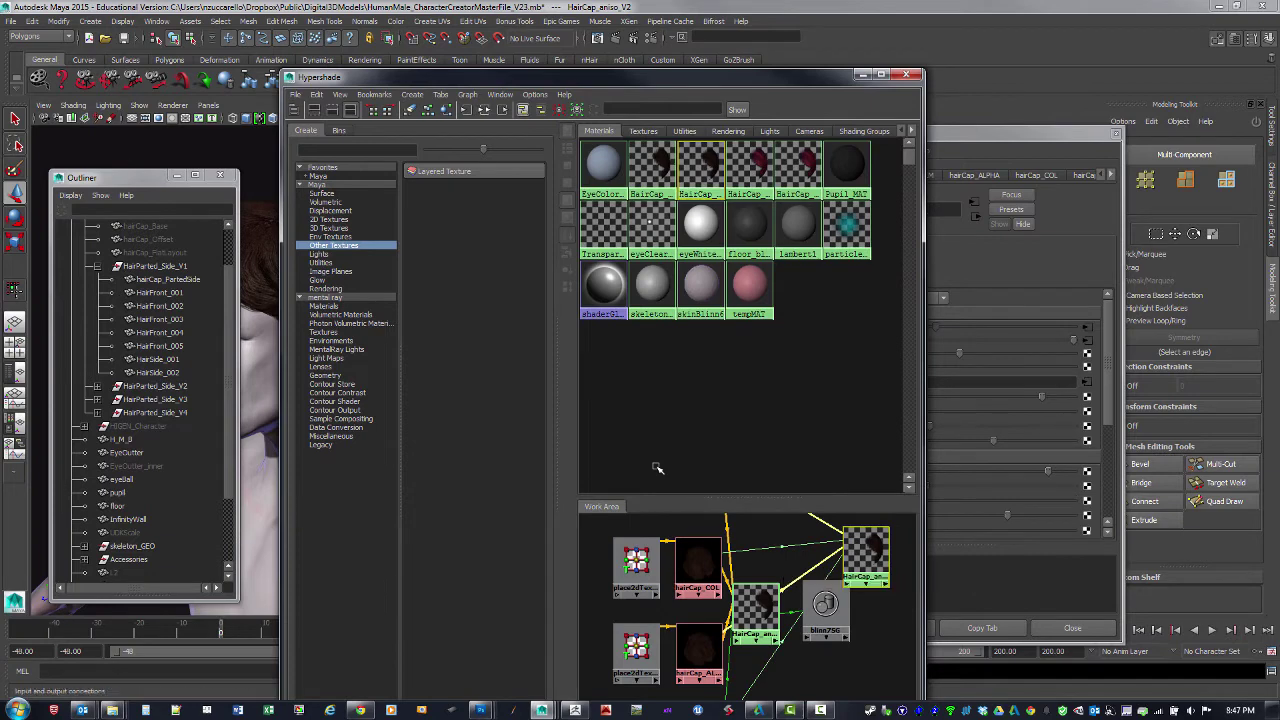
click(485, 110)
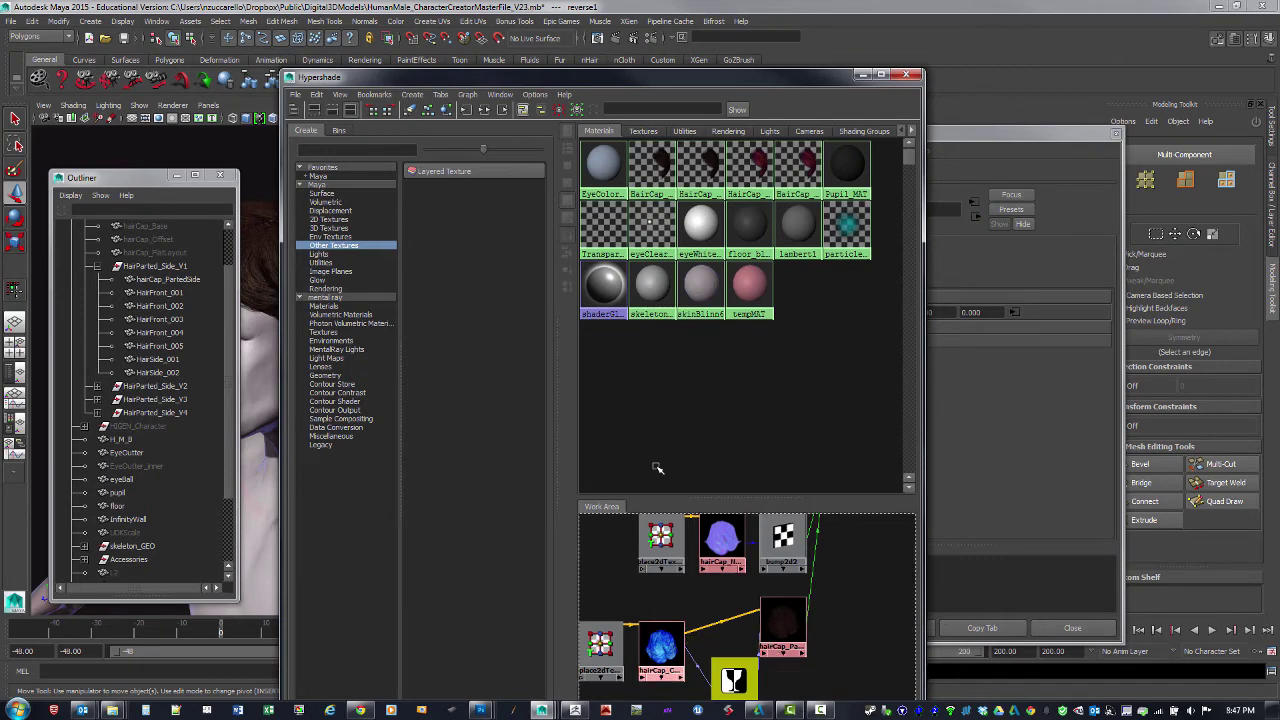
shift+middle_drag(661, 645, 783, 622)
drag(740, 180, 906, 175)
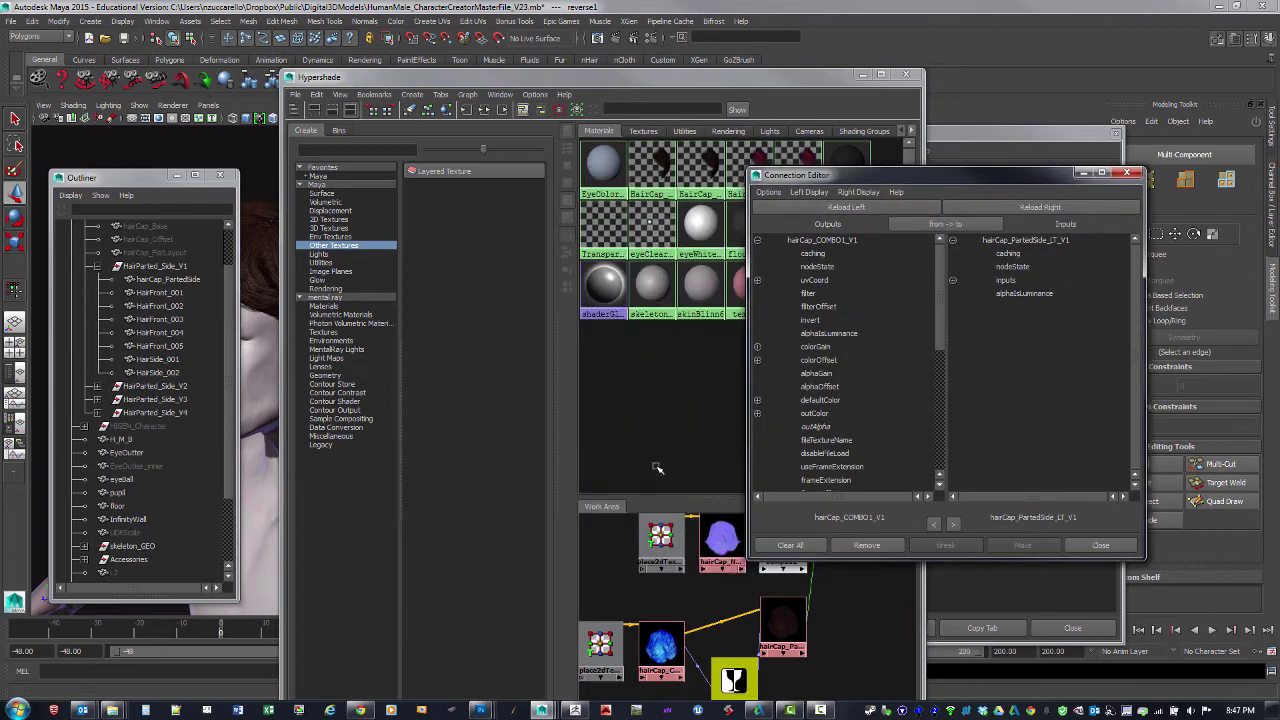
- Expand the COMBO1 texture's outColor outputs and the layered texture's inputs in the Connection Editor
click(867, 393)
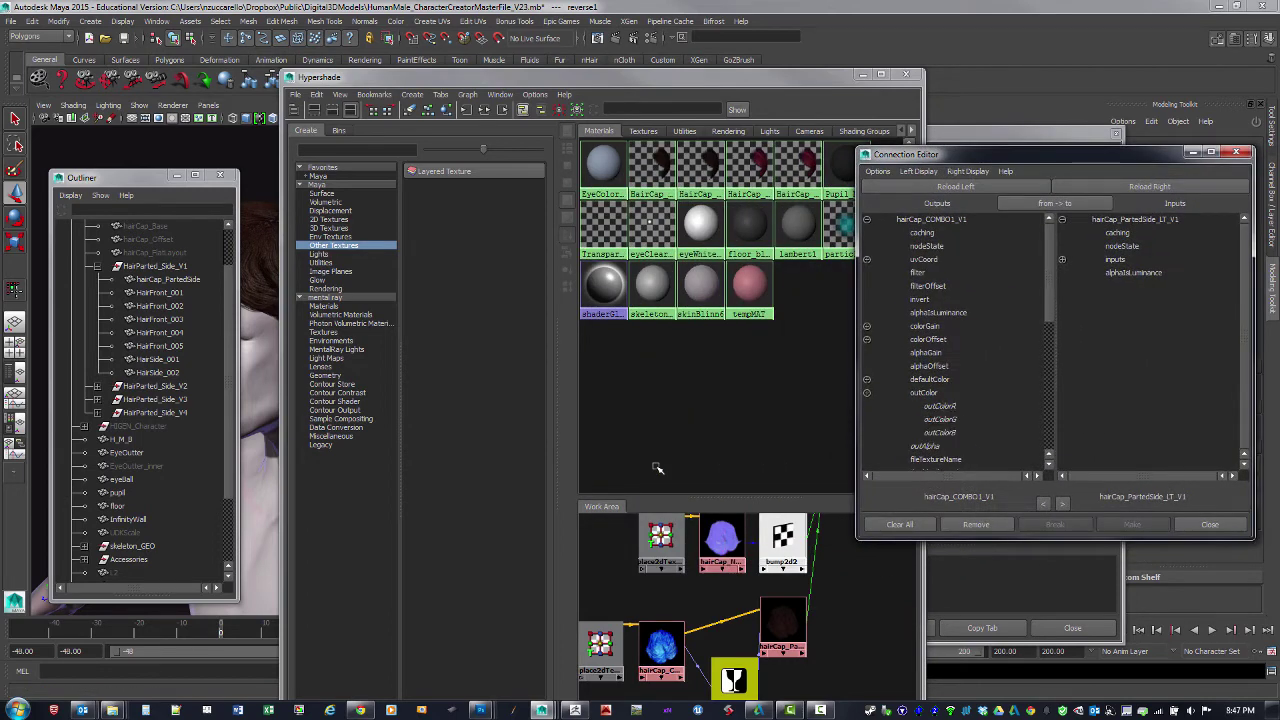
mouse_move(1049, 272)
mouse_down()
mouse_move(1049, 374)
mouse_move(1049, 292)
mouse_up()
scroll(955, 340, up, 1)
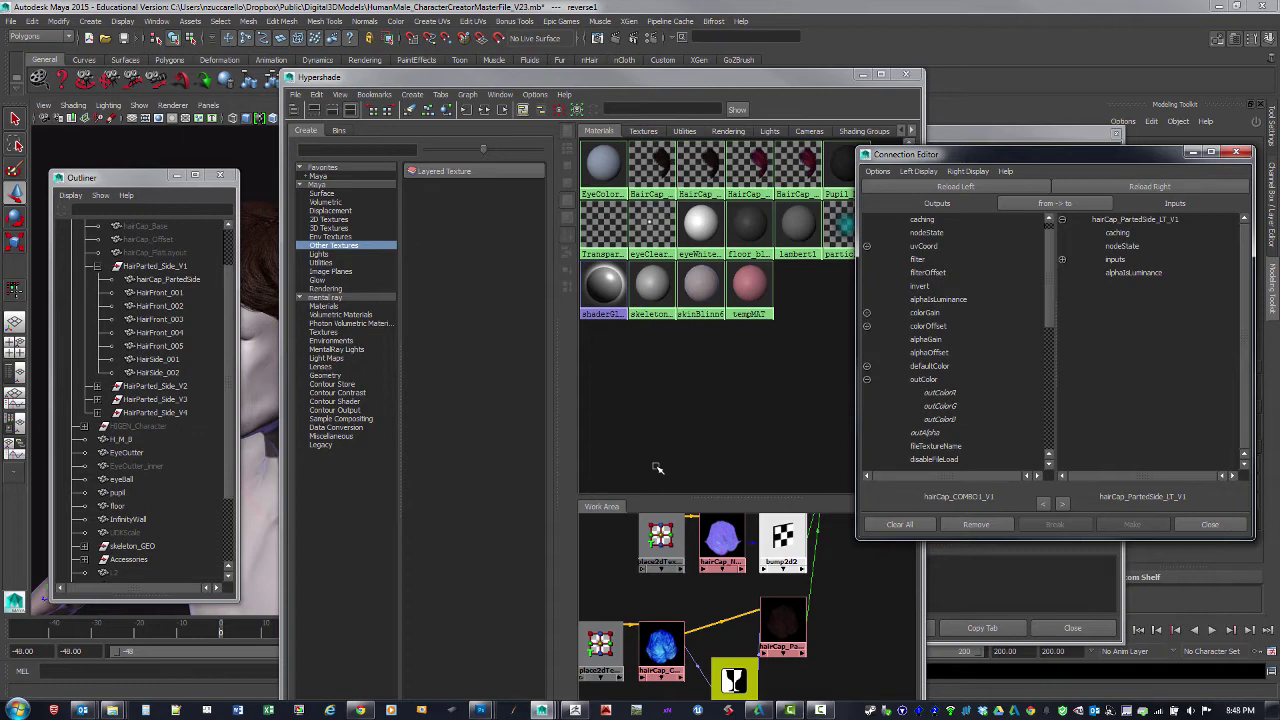
click(1063, 260)
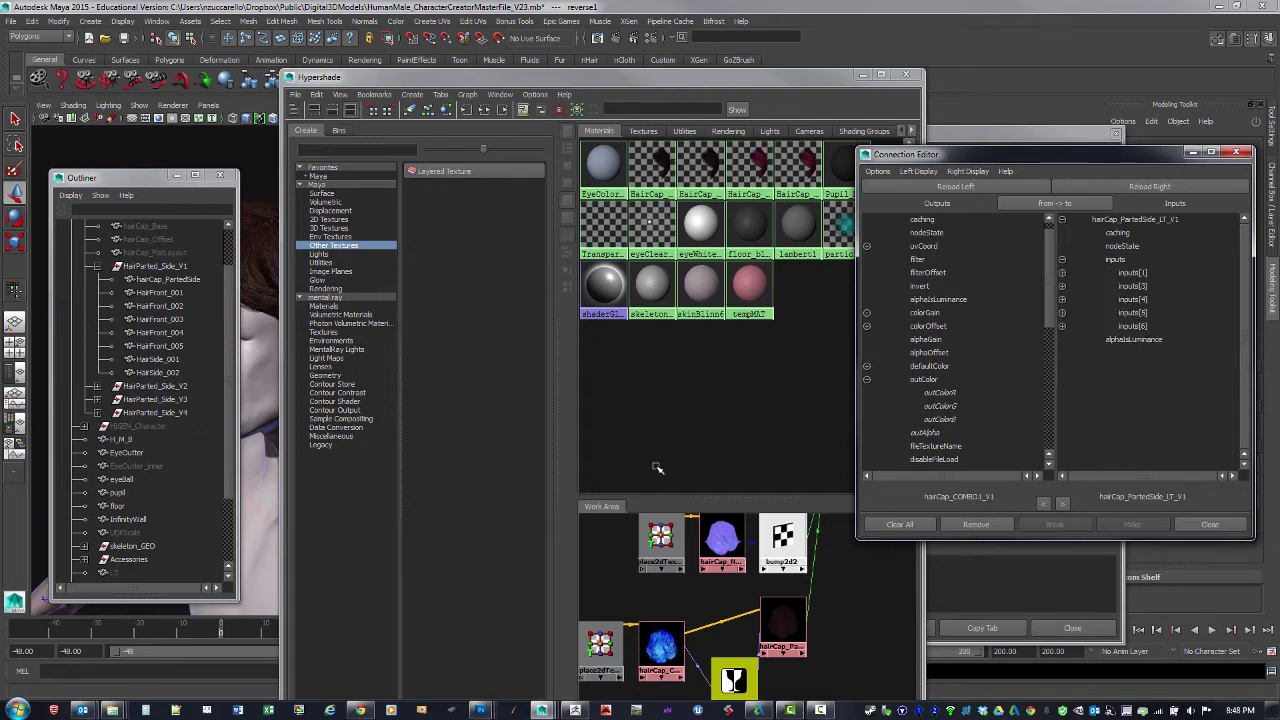
- Select the hairCap_PartedSide_LT_V1 node and arrange the Hypershade and Connection Editor so its layer attributes can be compared alongside
mouse_move(1010, 154)
mouse_down()
mouse_move(866, 252)
mouse_move(966, 290)
mouse_move(974, 280)
mouse_up()
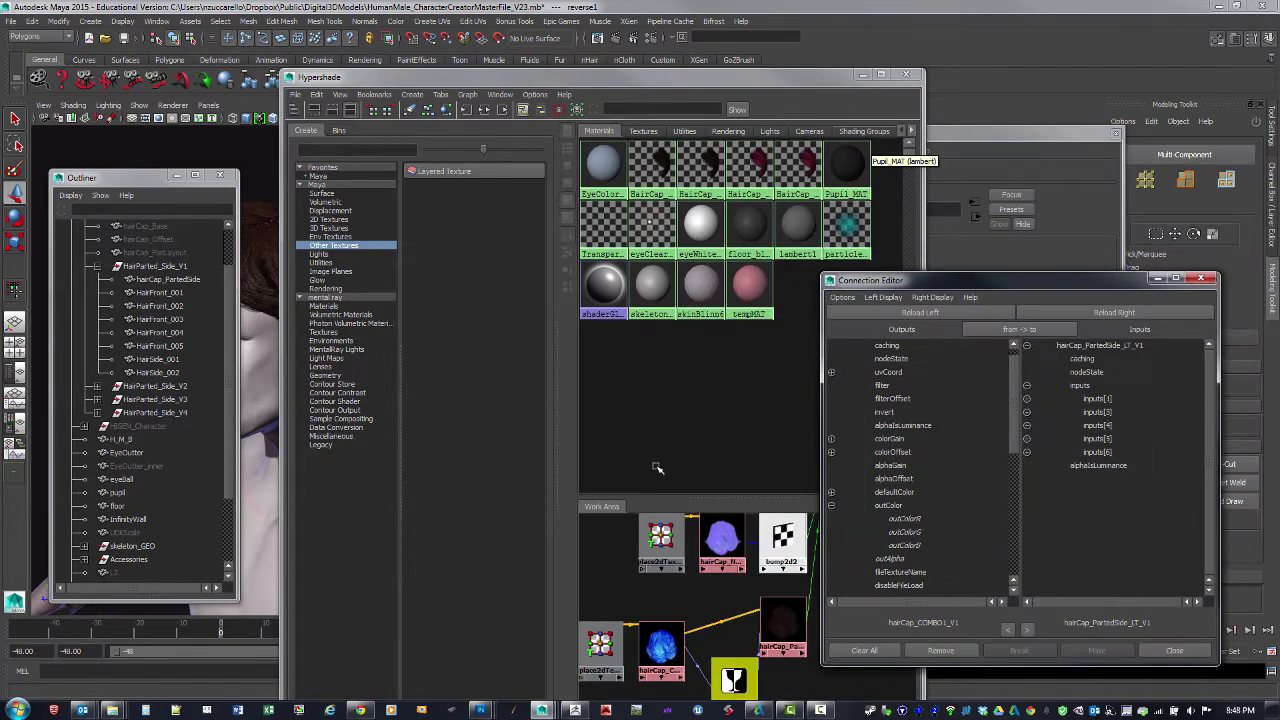
click(835, 77)
mouse_move(835, 77)
mouse_down()
mouse_move(561, 80)
mouse_move(604, 70)
mouse_up()
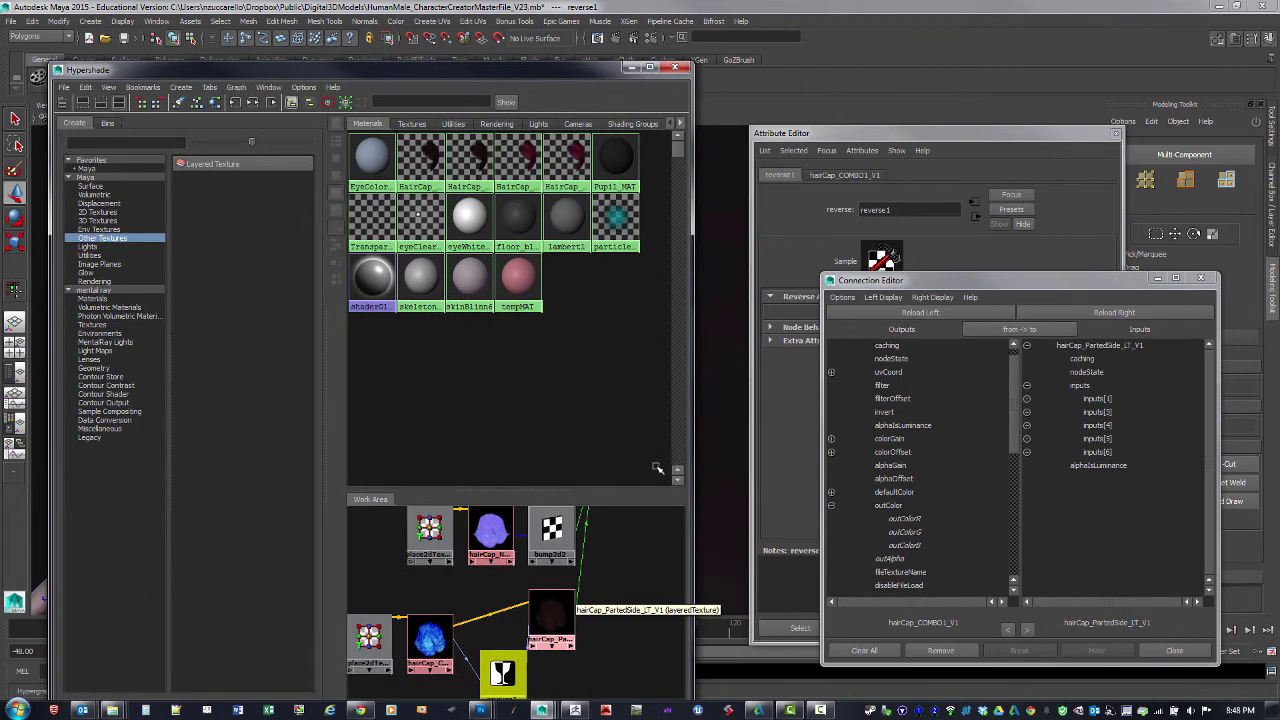
click(555, 607)
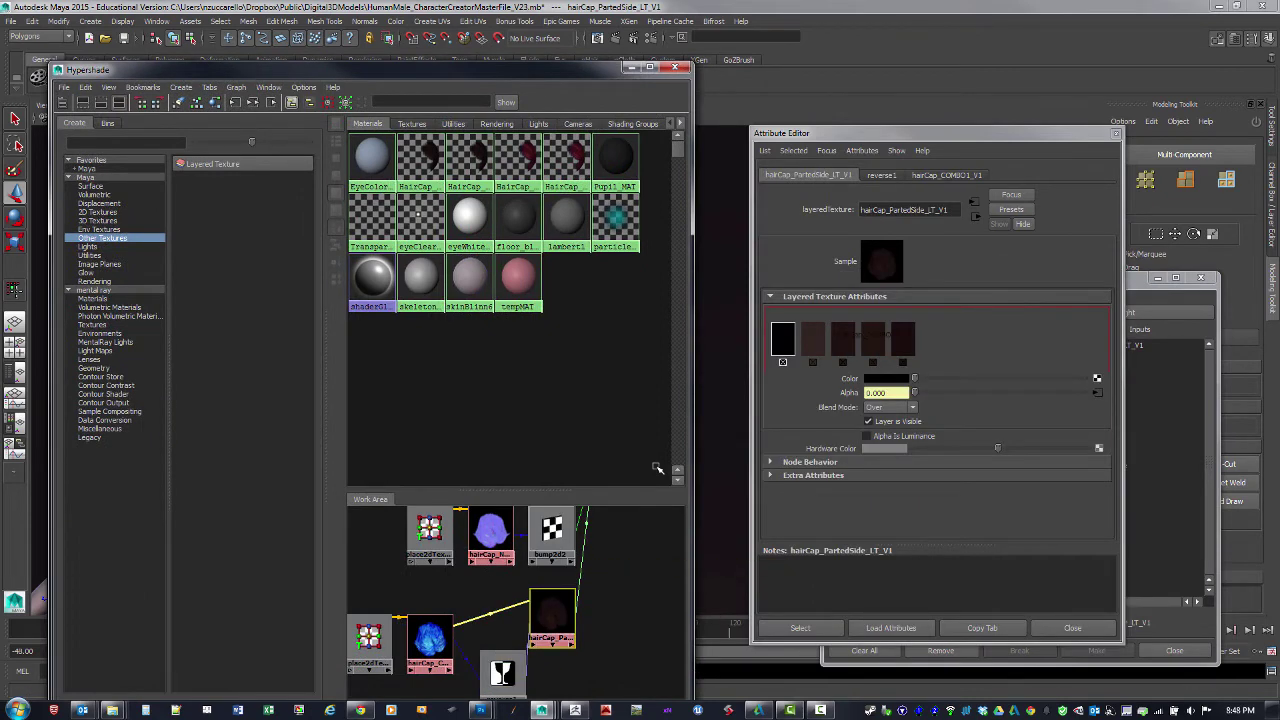
mouse_move(1137, 279)
mouse_down()
mouse_move(660, 248)
mouse_move(580, 185)
mouse_up()
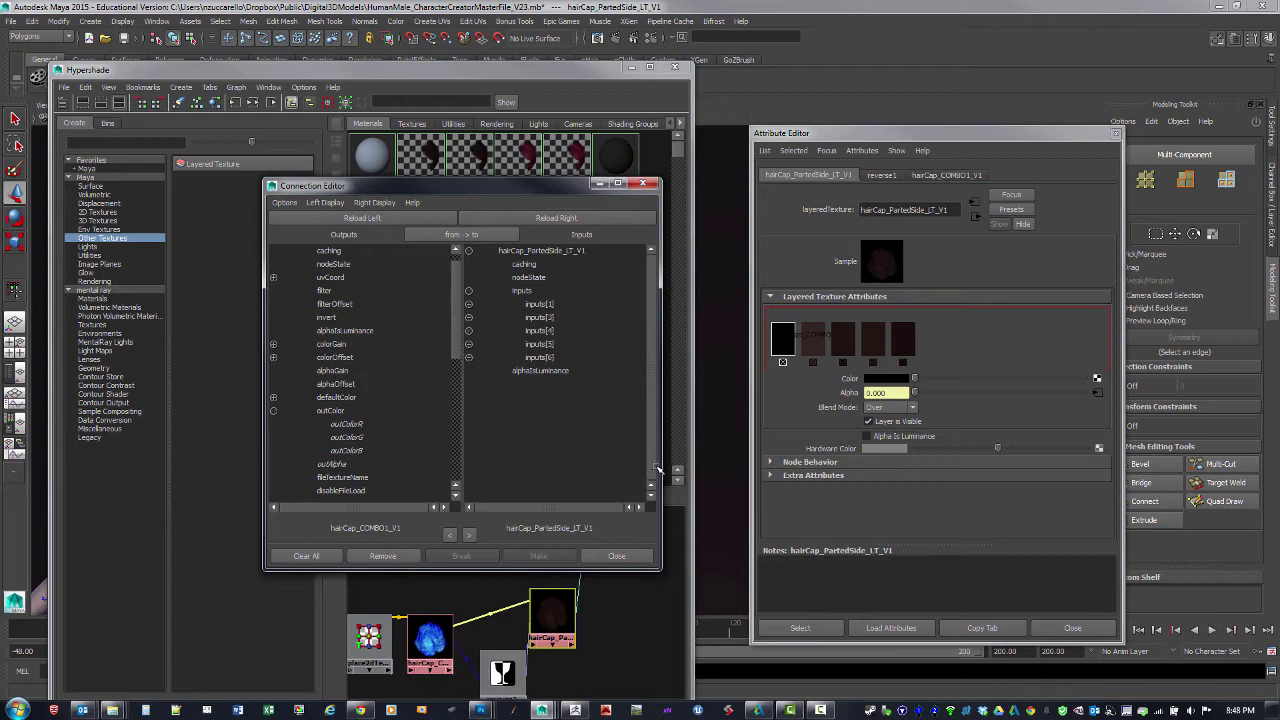
- Examine the inputs[1] attributes and the COMBO1 texture's outAlpha output in the Connection Editor, and close it without connecting anything
click(469, 304)
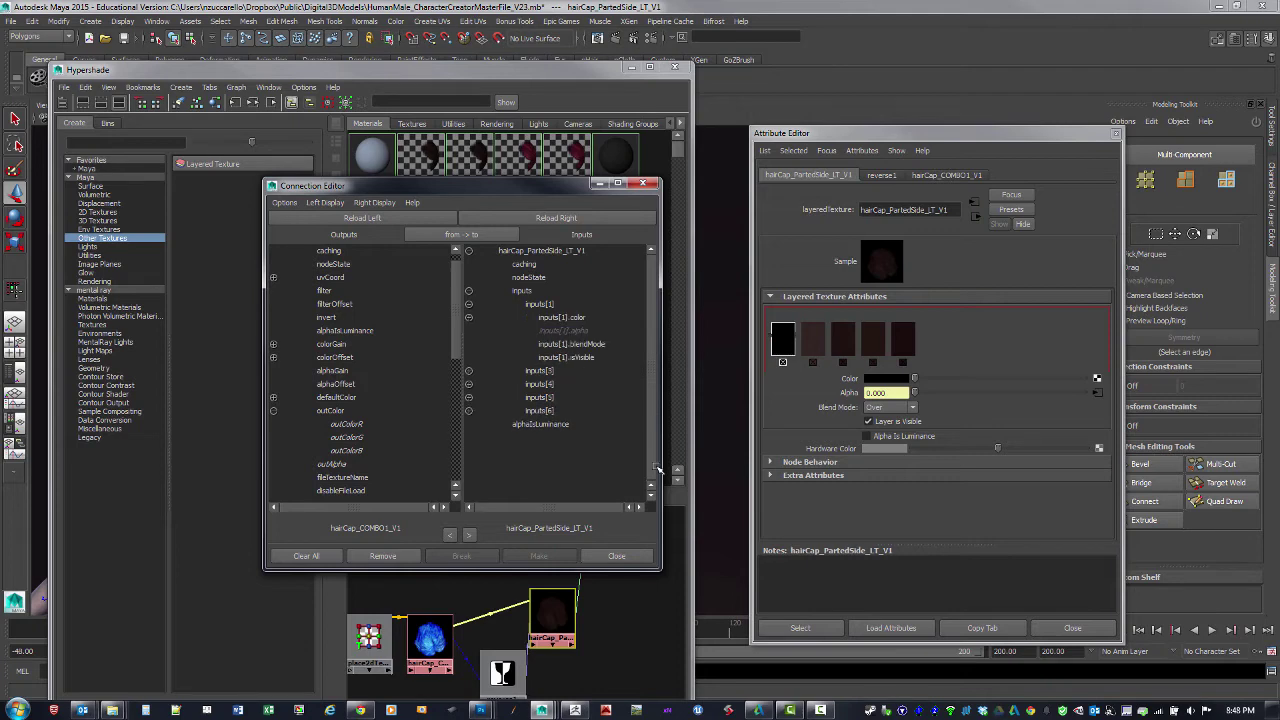
click(469, 317)
click(469, 317)
click(332, 464)
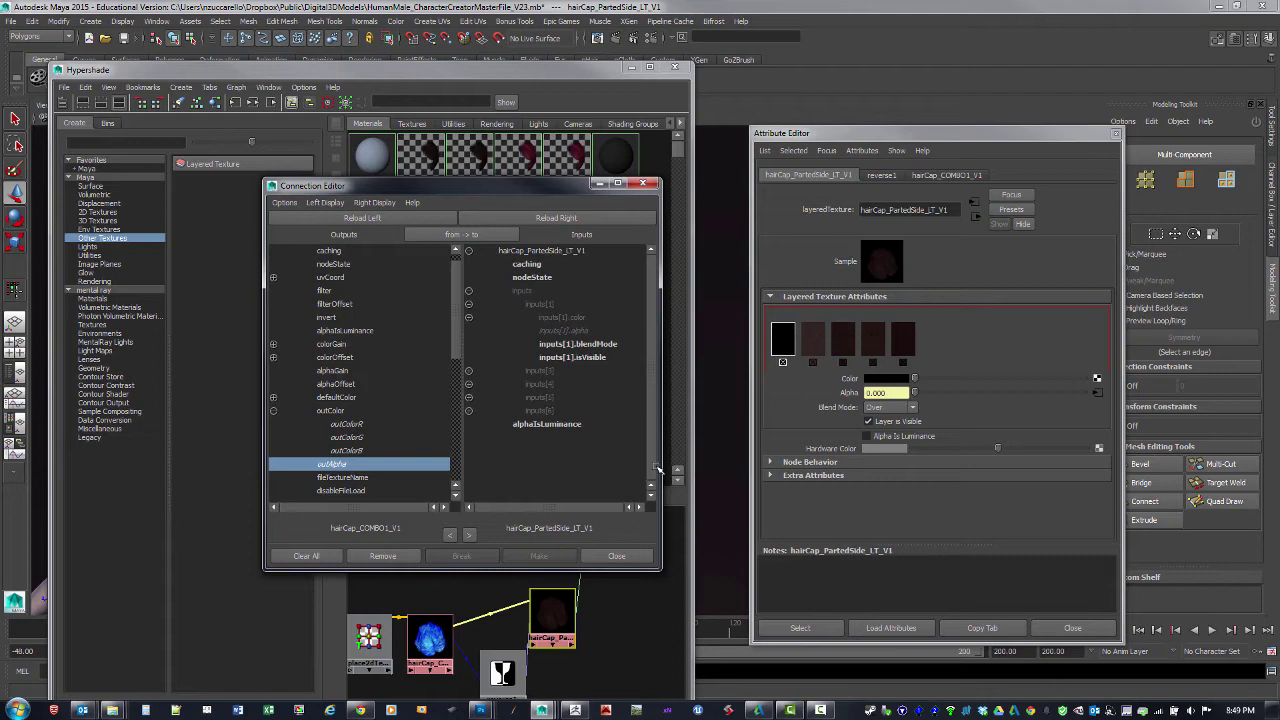
click(643, 184)
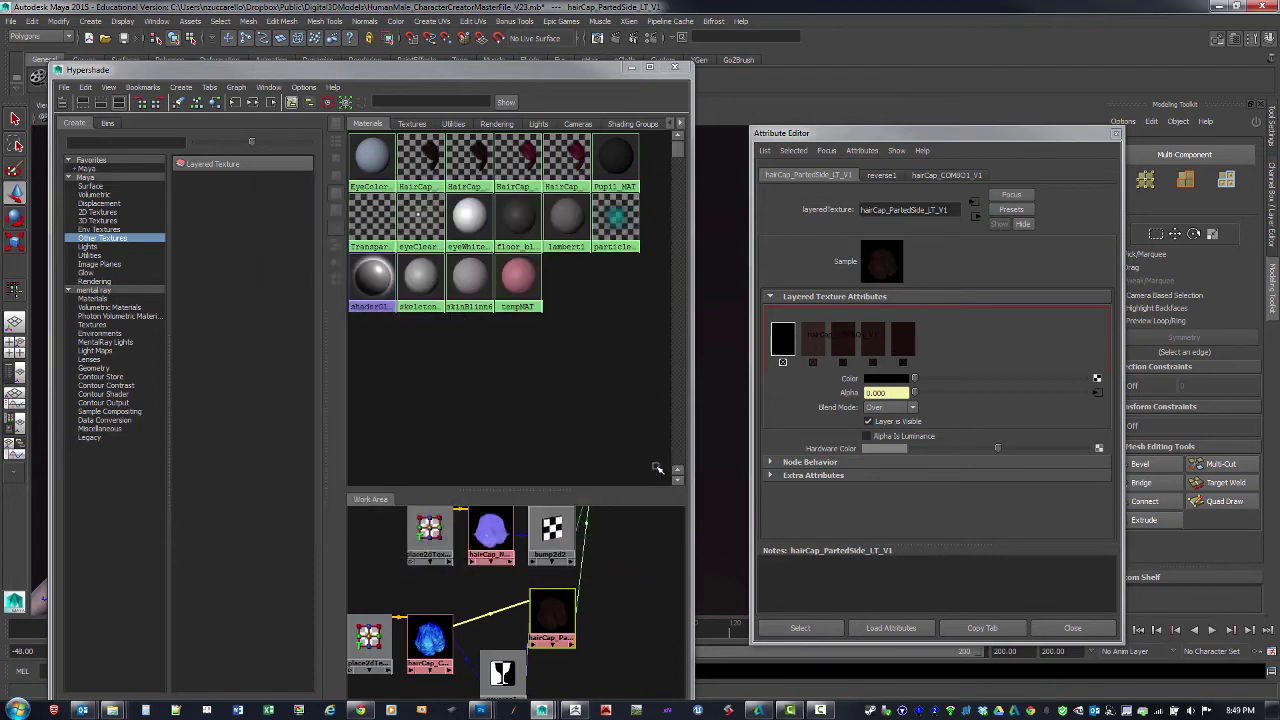
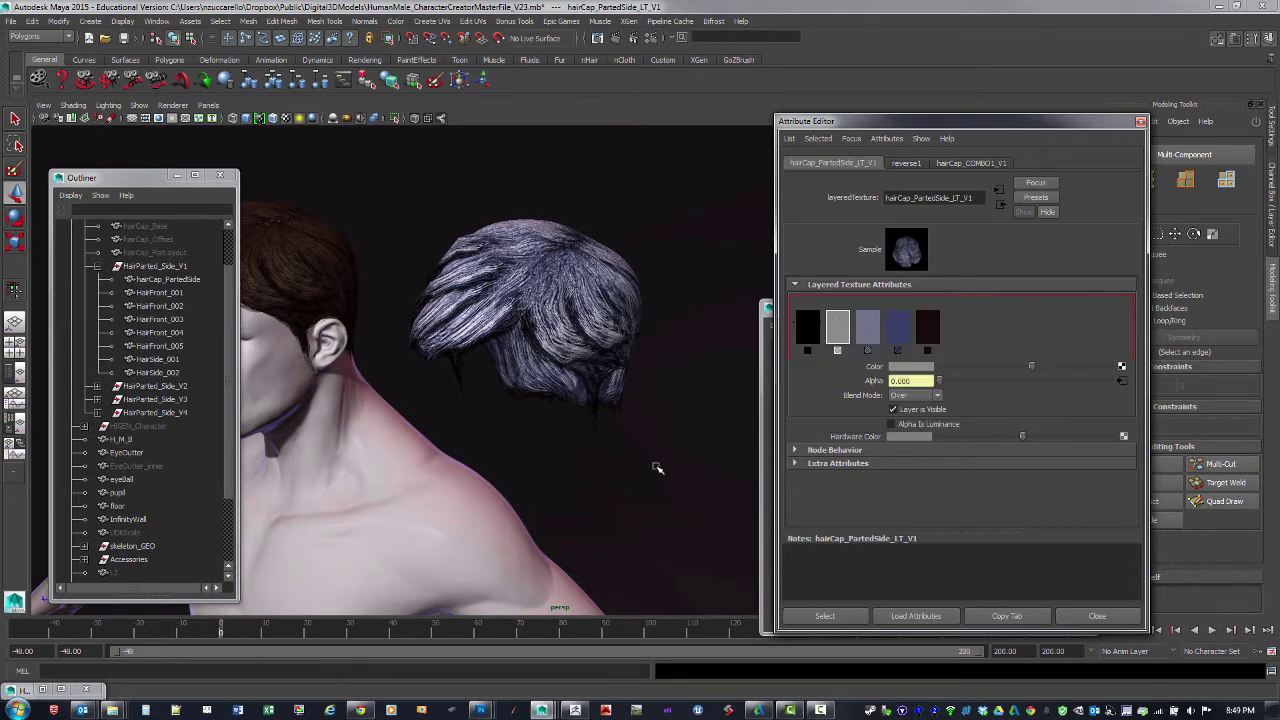
- Set the blend mode of the layered texture's first, black layer to Multiply, comparing it with Over on the hair
click(808, 324)
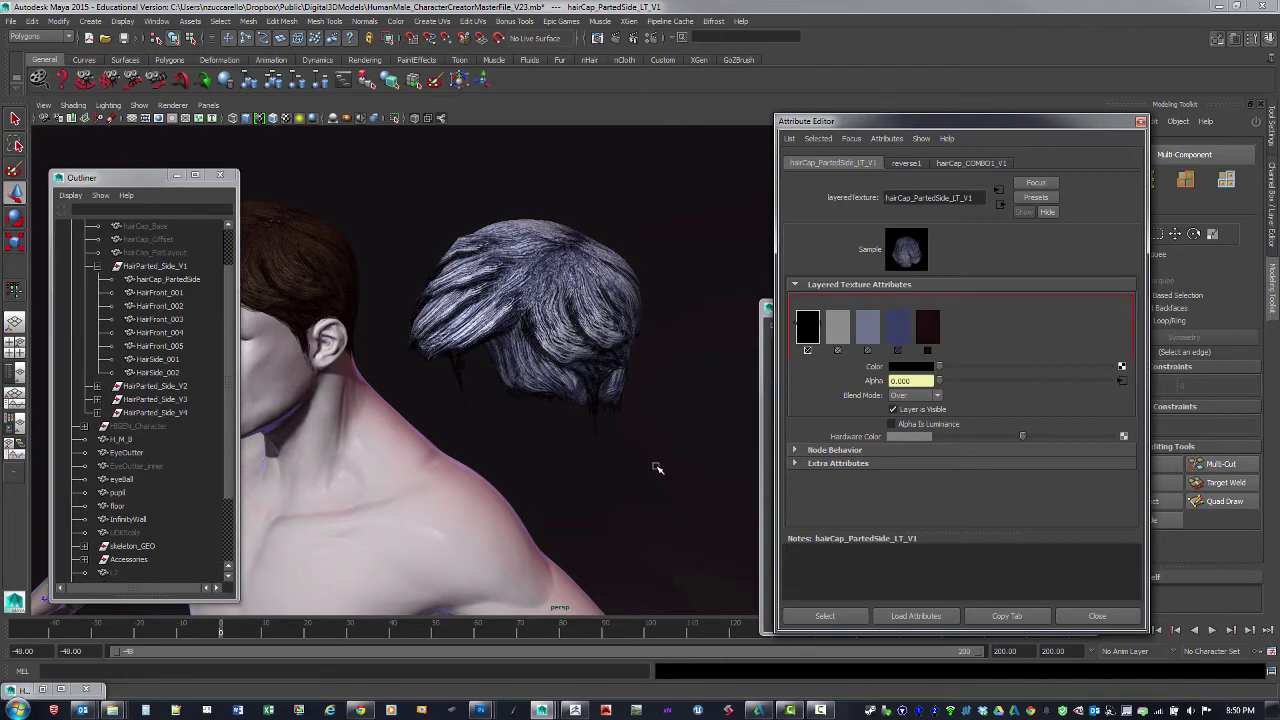
click(915, 396)
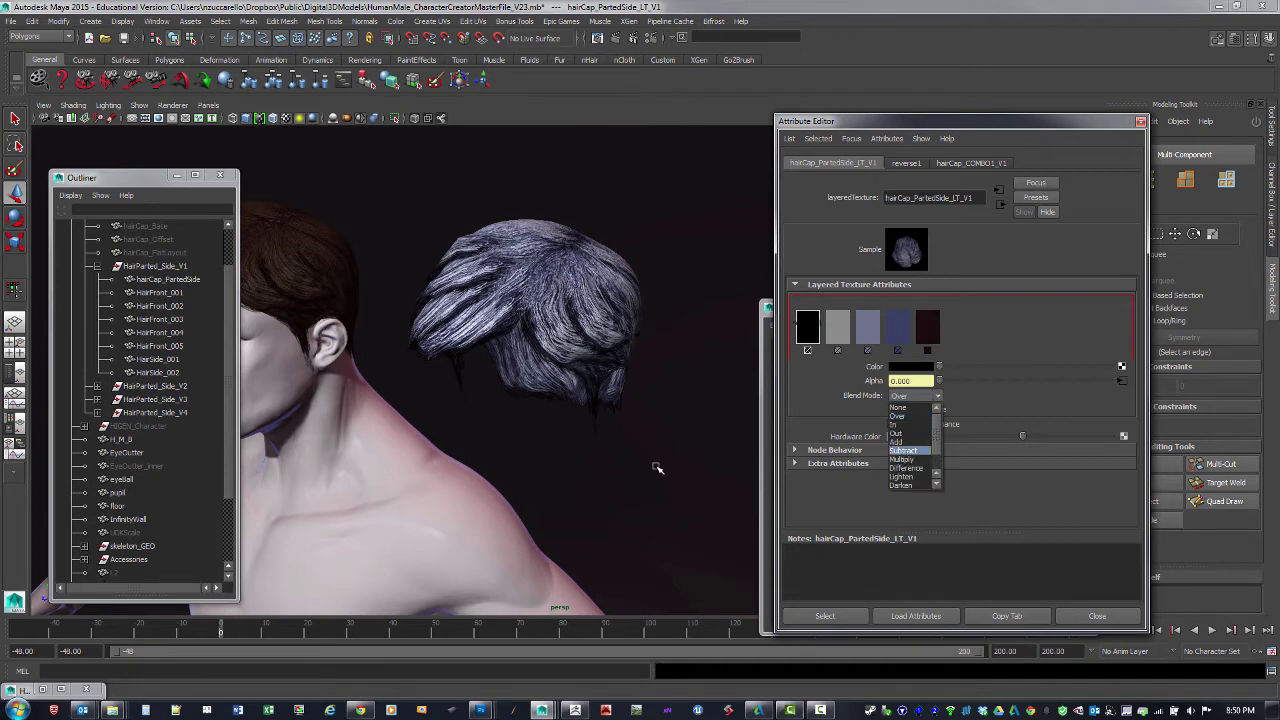
key(Return)
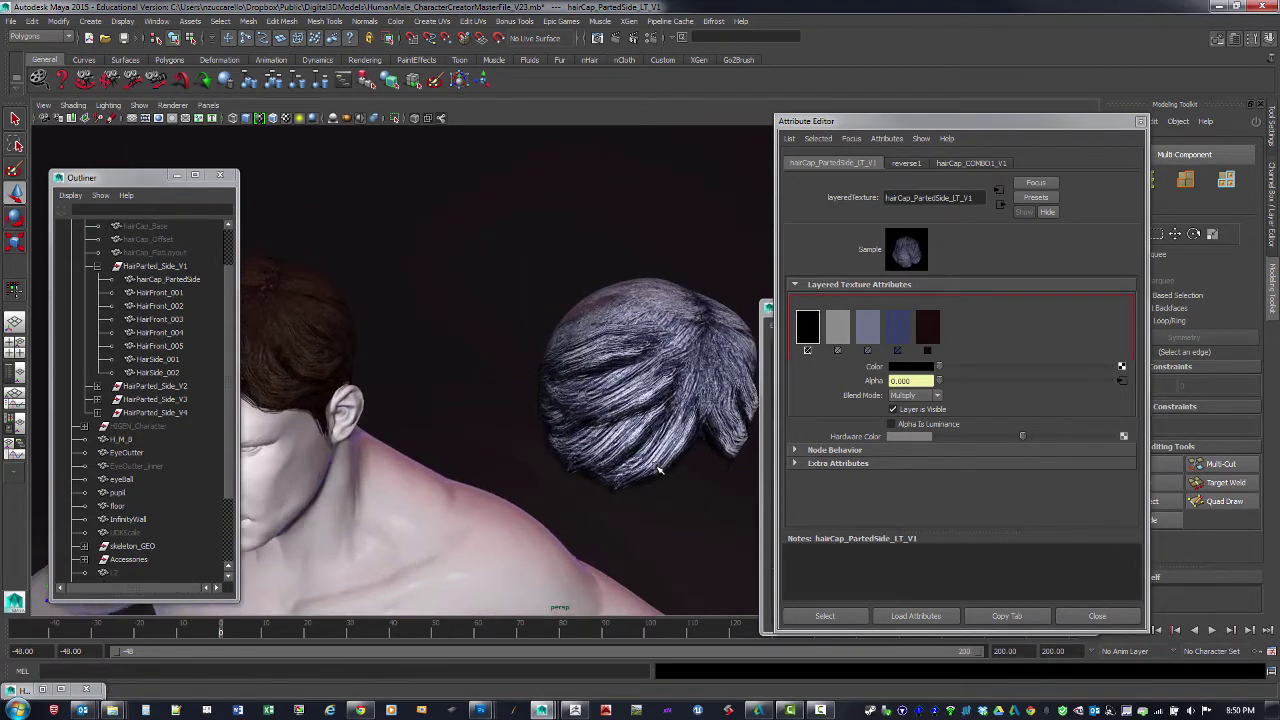
alt+drag(659, 469, 658, 468)
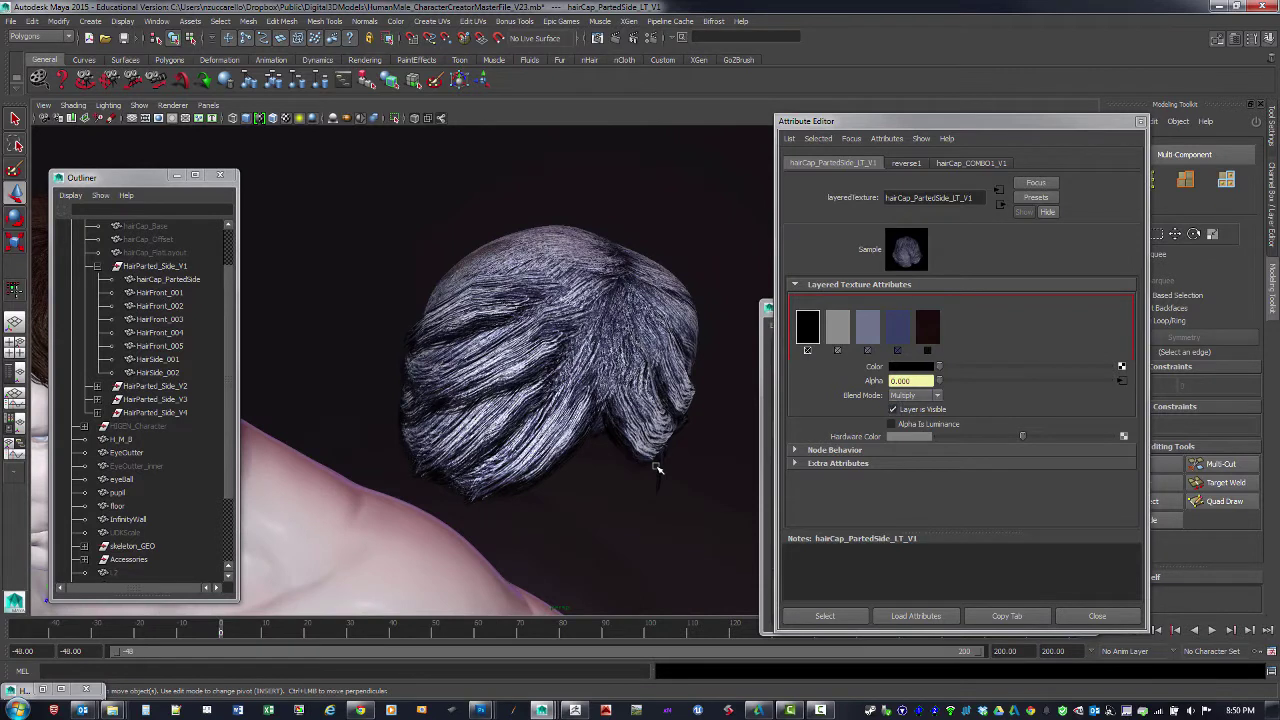
click(916, 396)
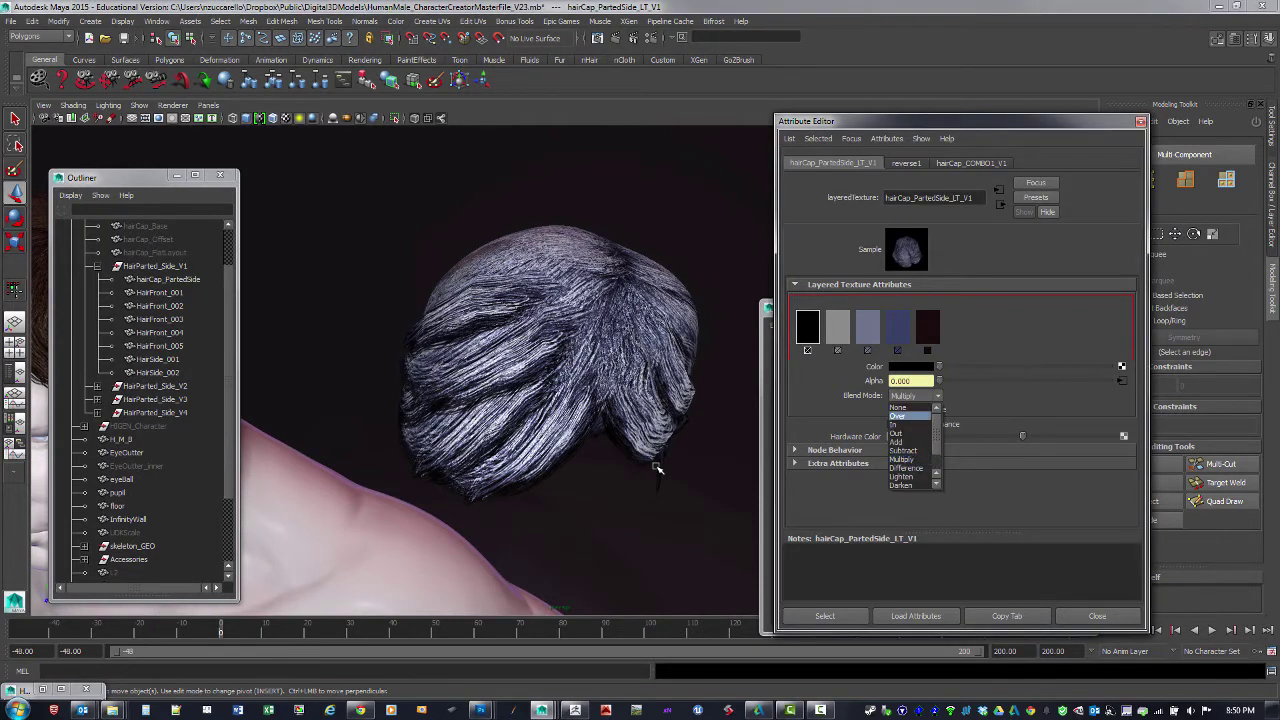
key(Up)
- Lighten the layered texture's first layer colour from black to dark grey
alt+drag(658, 468, 658, 468)
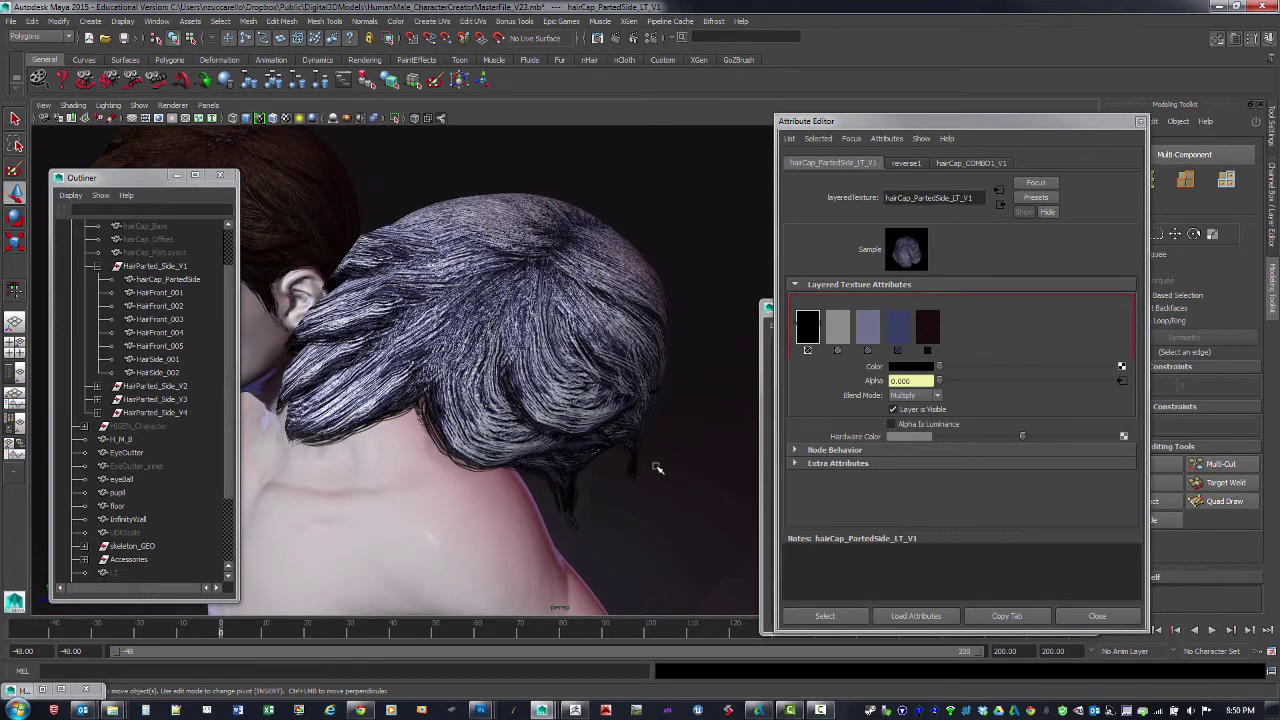
mouse_move(939, 366)
mouse_down()
mouse_move(985, 366)
mouse_move(973, 366)
mouse_up()
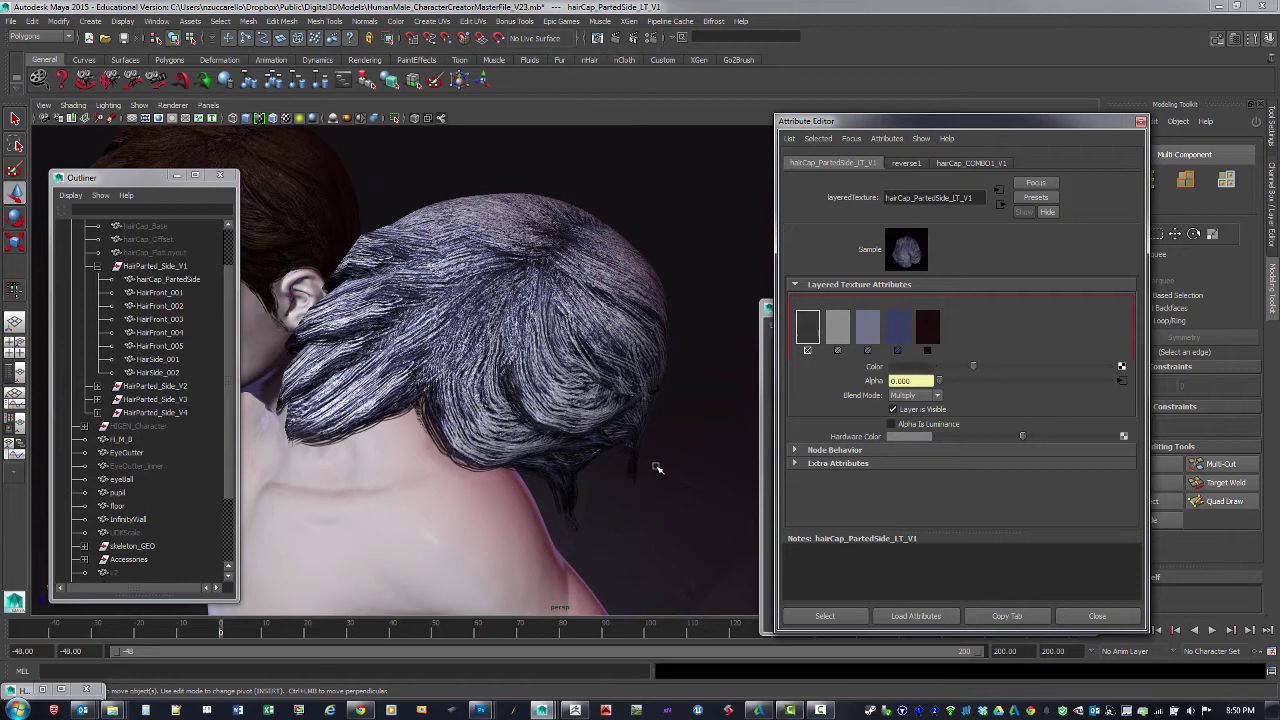
- Open the Hypershade to show the hair cap materials, with the Attribute Editor moved clear of the hair variants
alt+drag(658, 468, 658, 468)
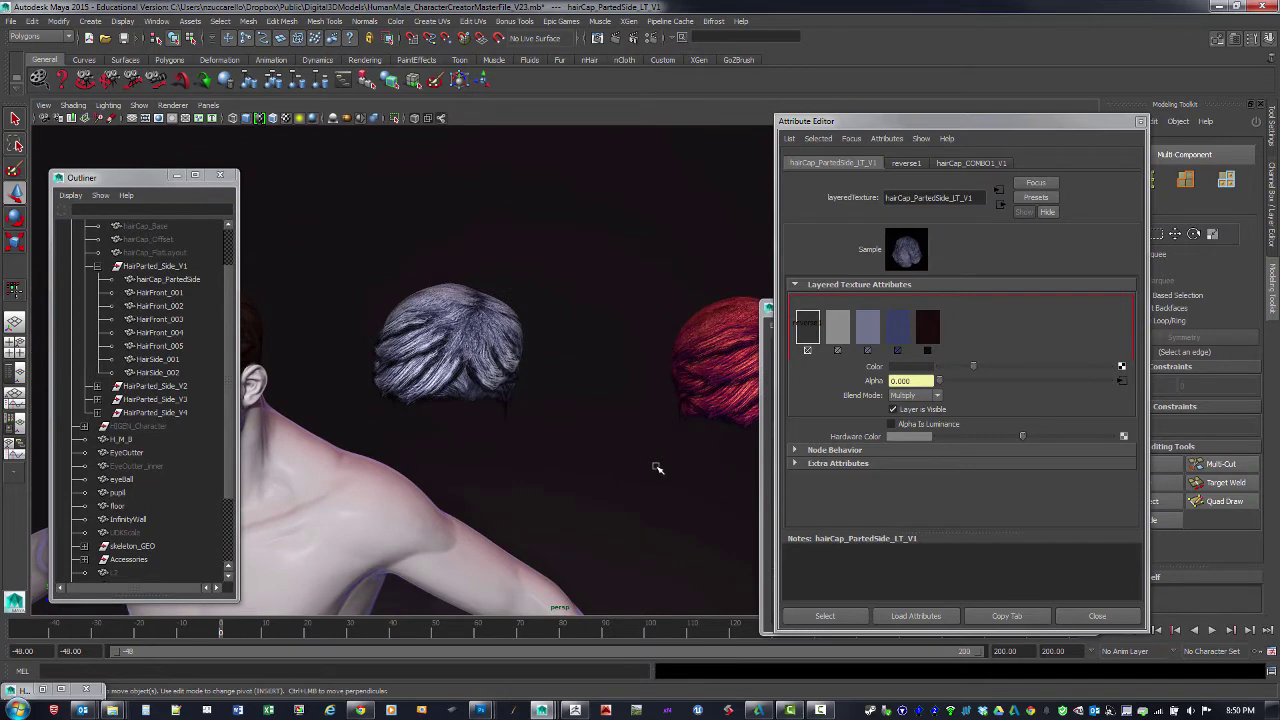
drag(950, 121, 1070, 129)
click(156, 21)
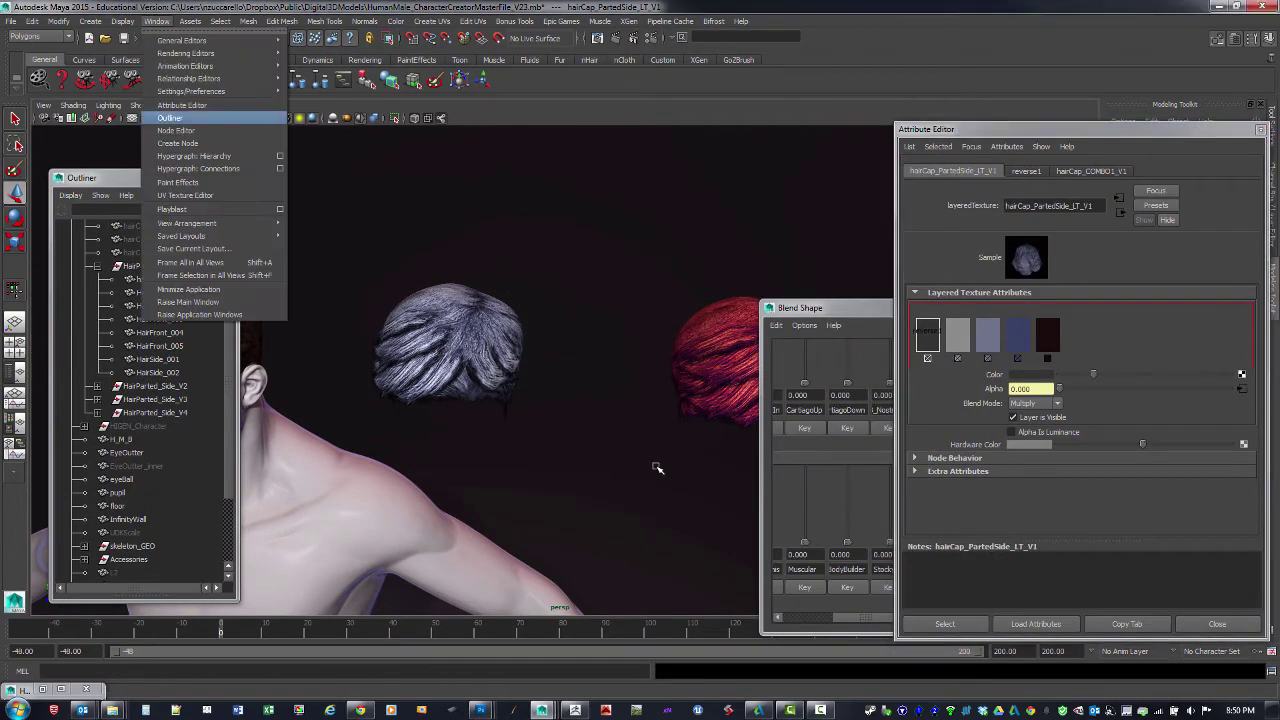
mouse_move(186, 53)
key(Down)
key(Down)
key(Return)
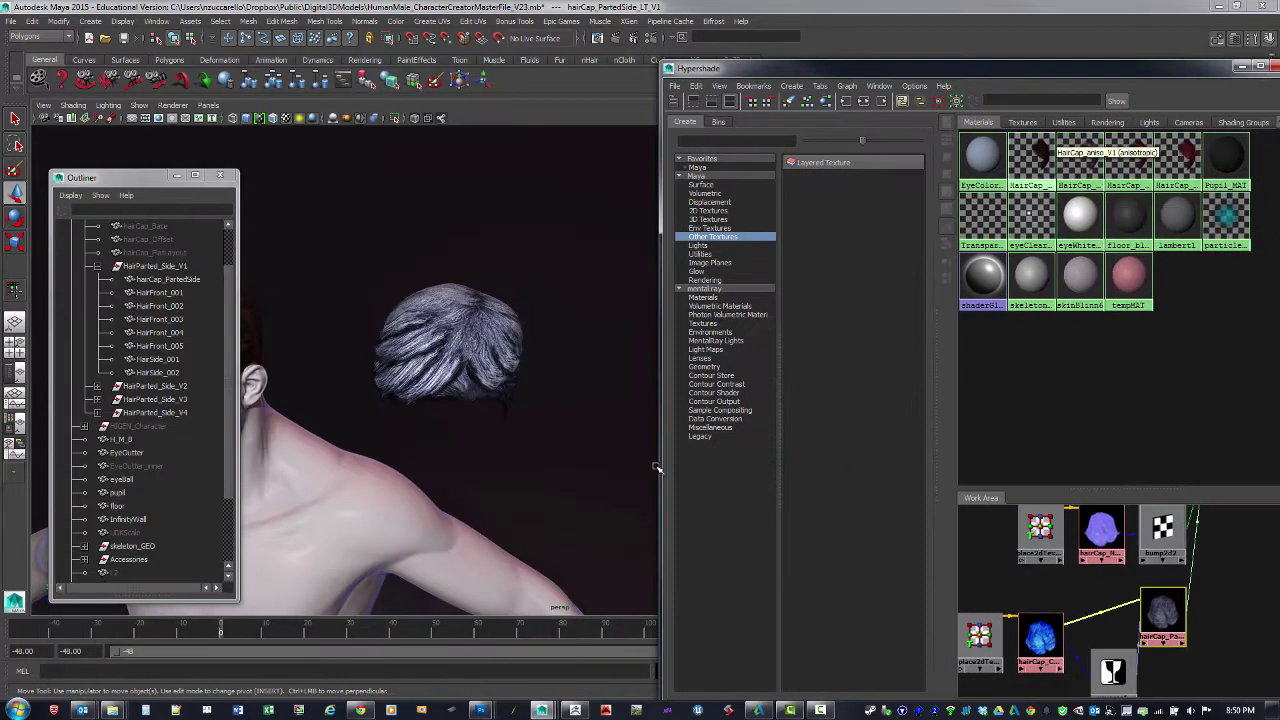
- Select the HairCap_aniso_V2 material and examine the options for duplicating its shading network
click(696, 86)
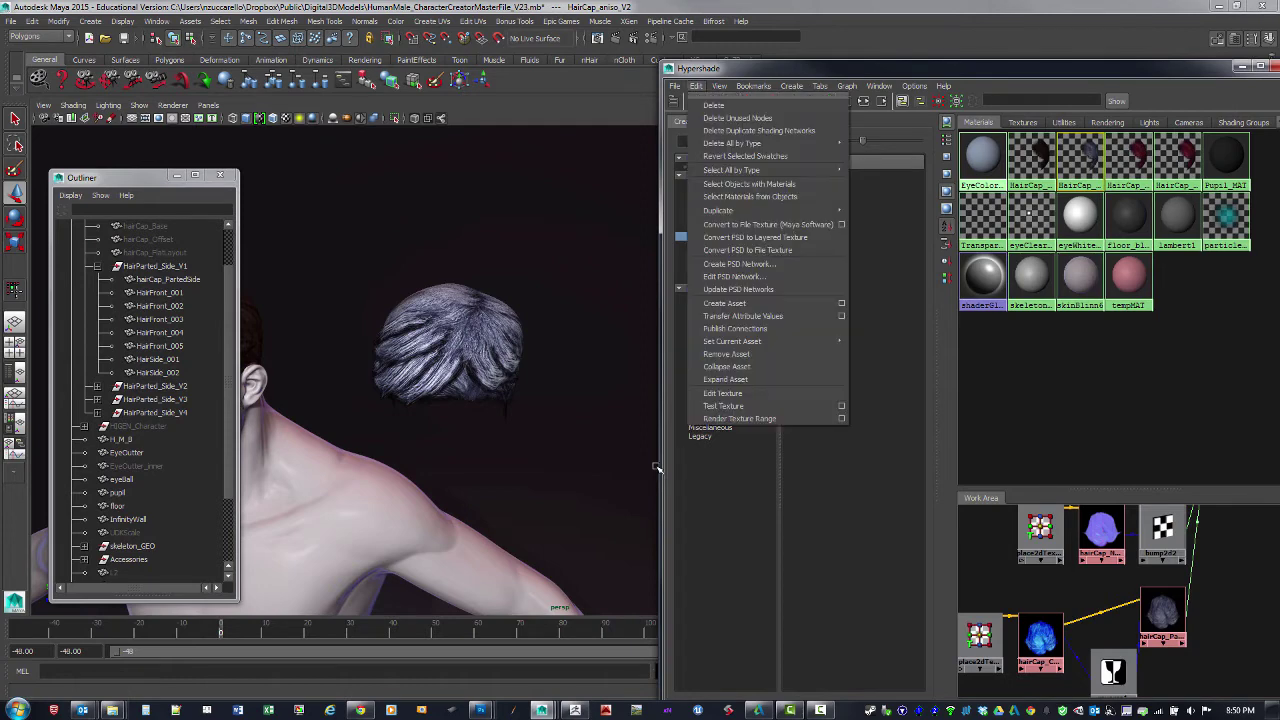
mouse_move(730, 211)
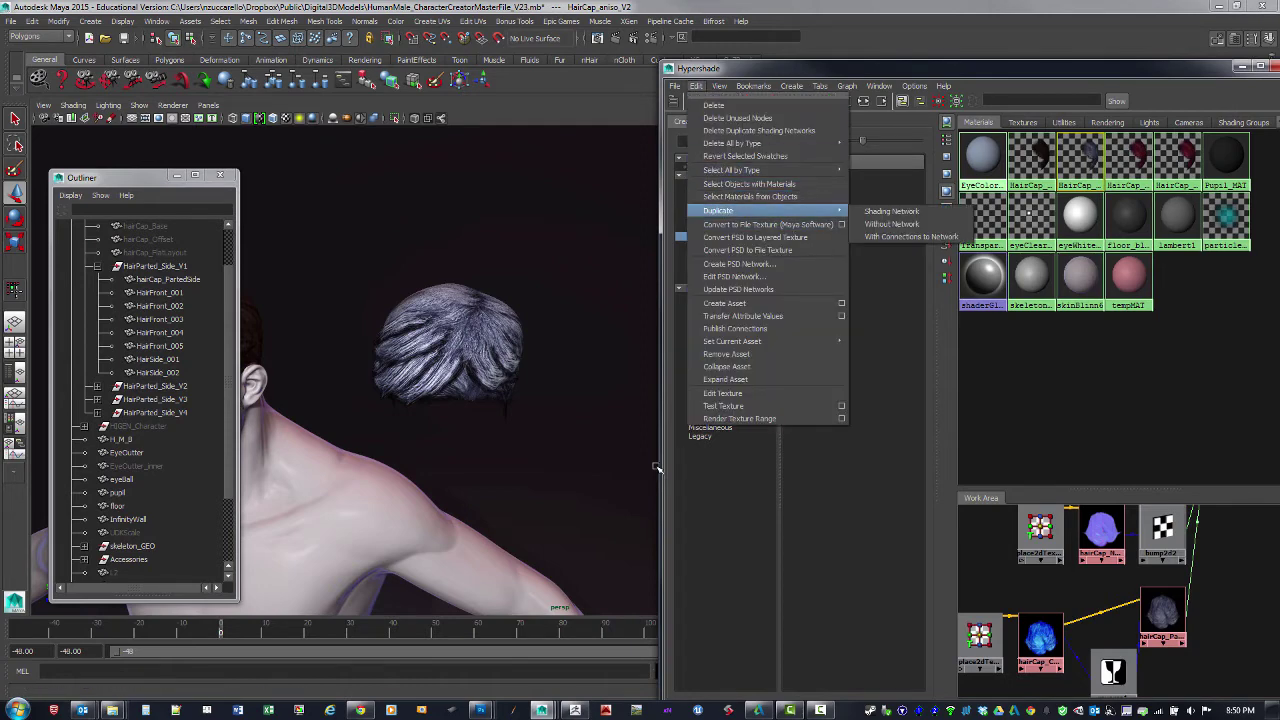
key(Down)
key(Return)
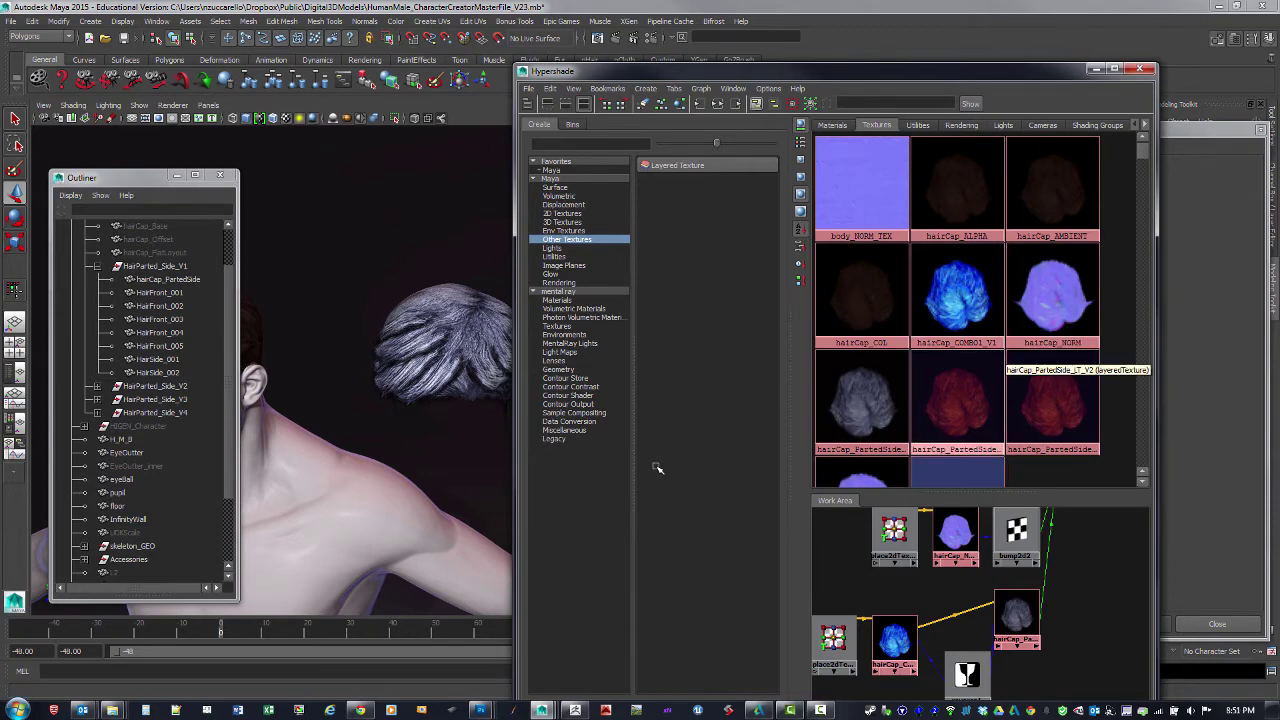
- Select the hairCap_PartedSide_LT_V2 layered texture, review its duplication options without applying one, and deselect it
click(957, 402)
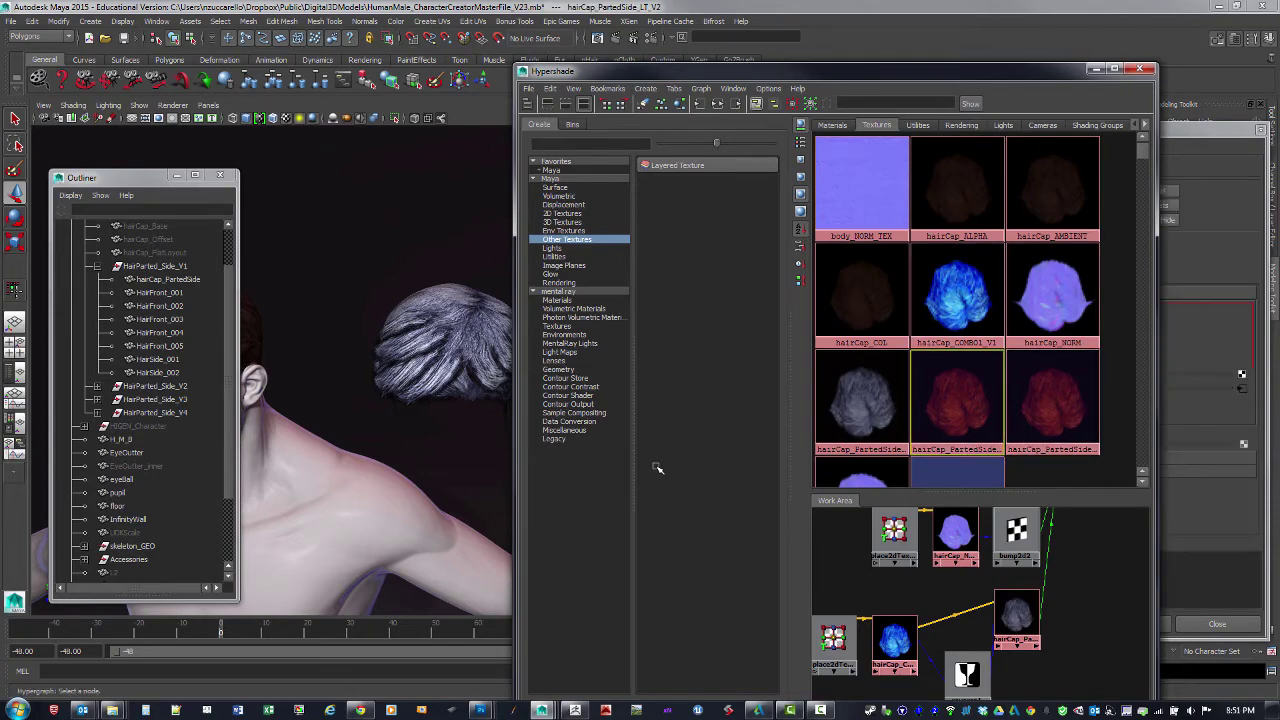
mouse_move(900, 71)
mouse_down()
mouse_move(679, 65)
mouse_move(739, 66)
mouse_up()
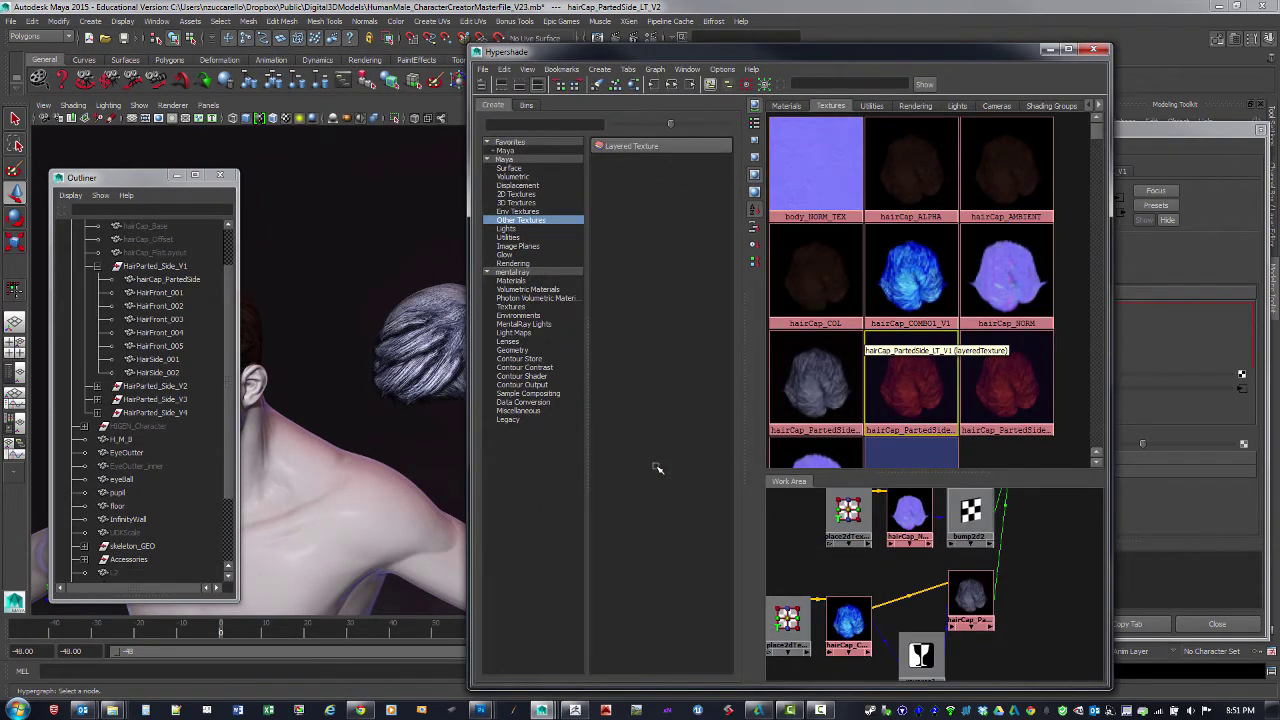
click(504, 69)
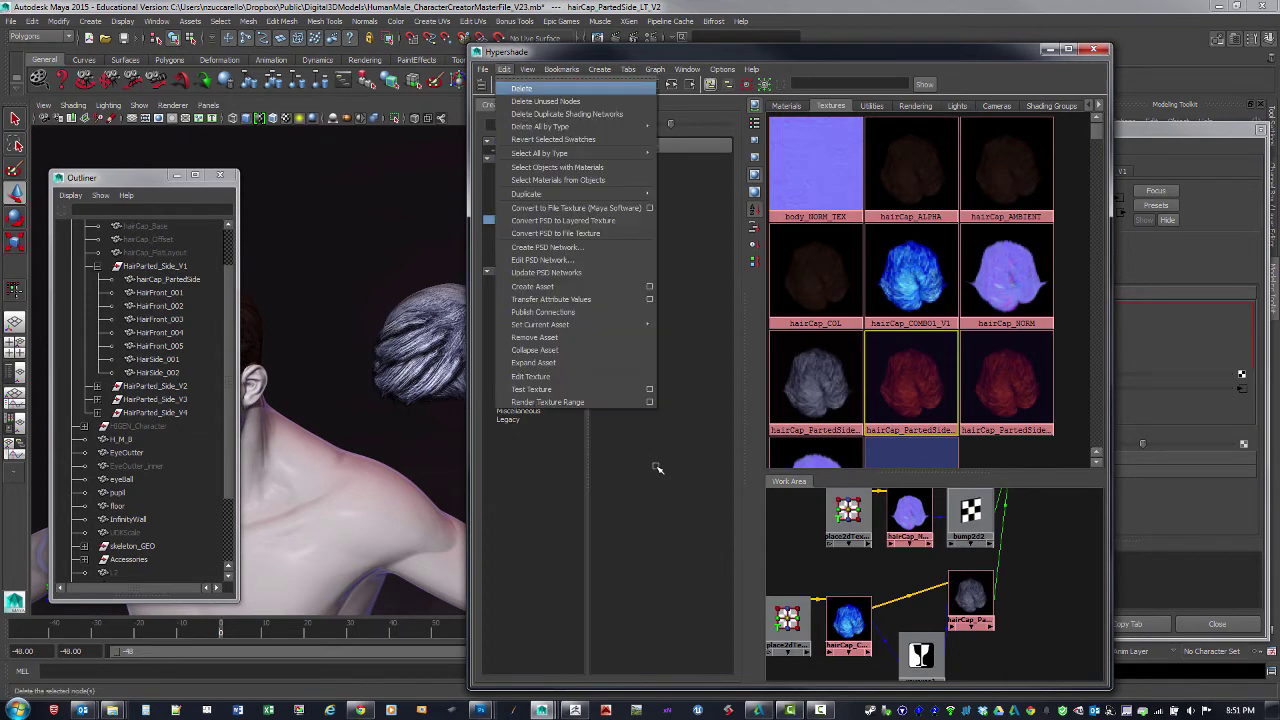
mouse_move(527, 194)
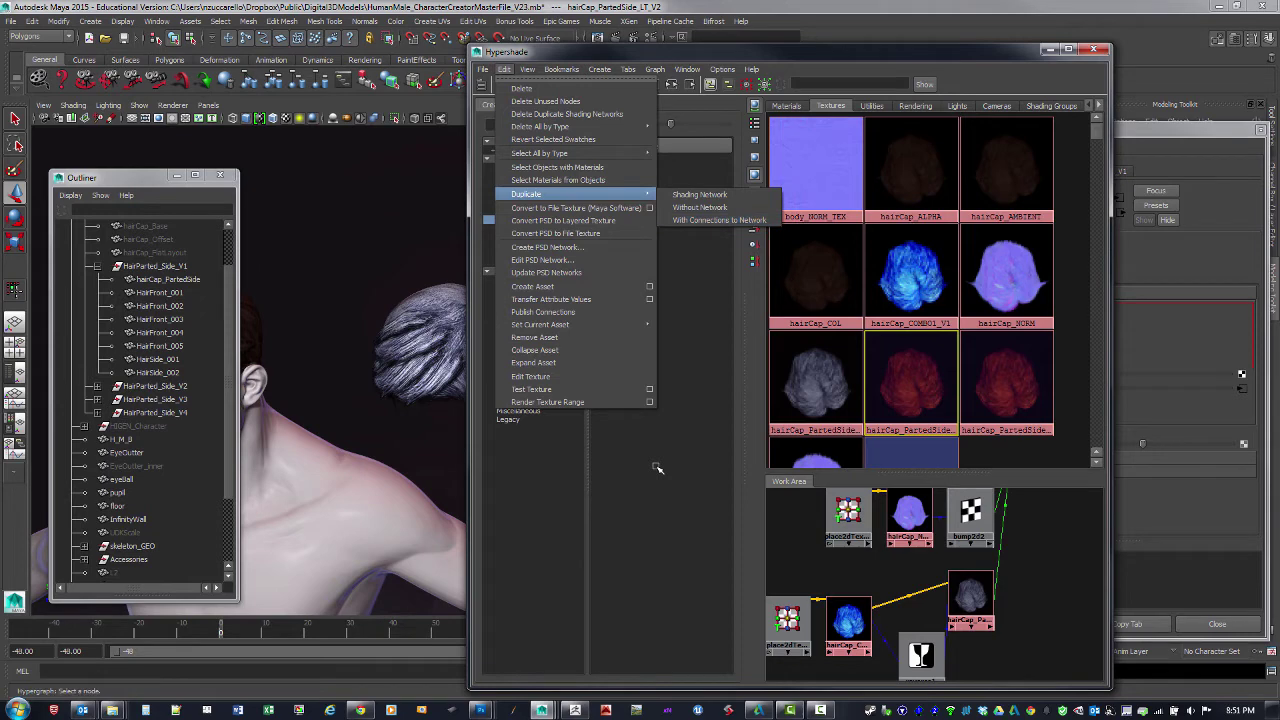
click(657, 468)
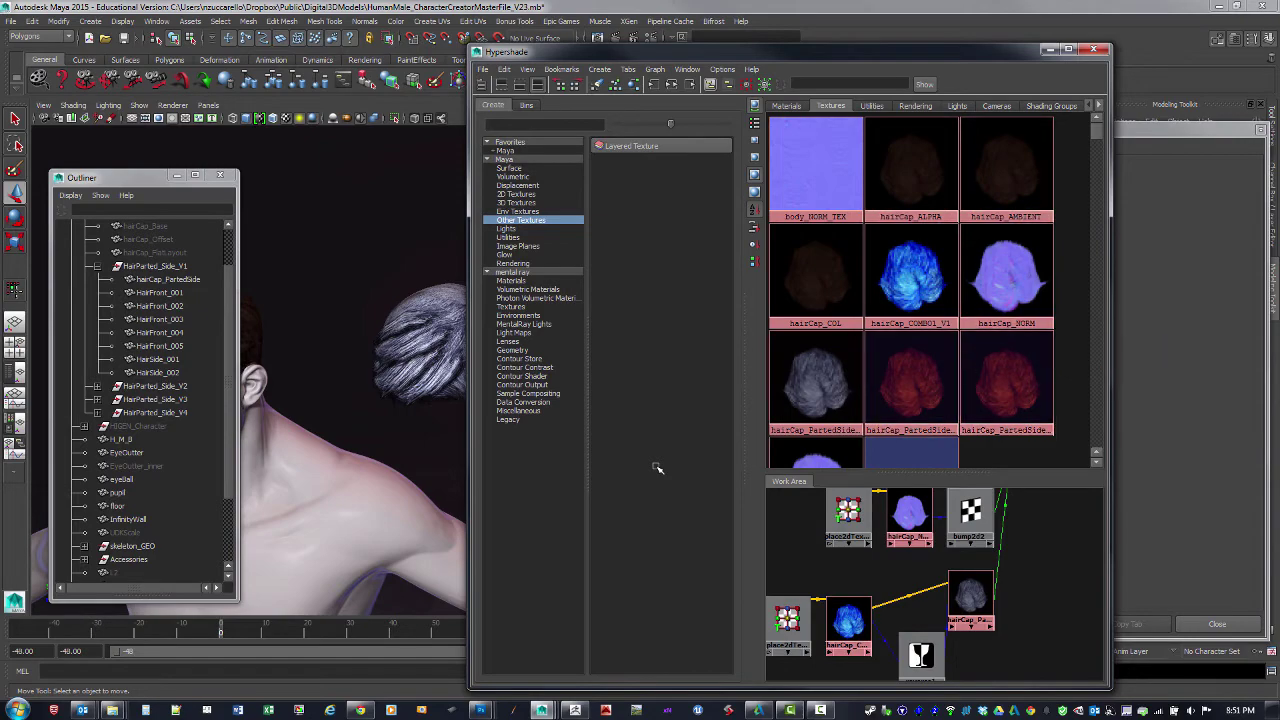
drag(740, 51, 798, 47)
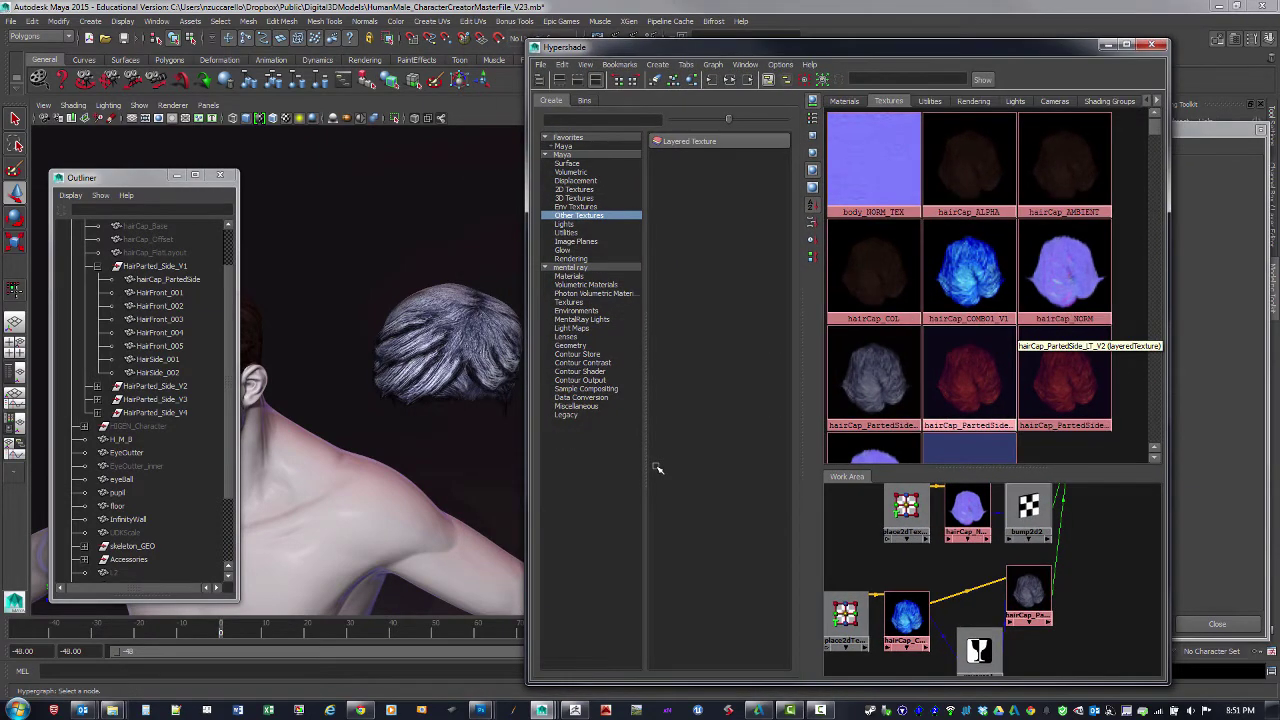
- Show the character beside its coloured hair variants, and close the Hypershade and the Attribute Editor
mouse_move(400, 430)
alt+mouse_down()
mouse_move(412, 434)
mouse_move(325, 425)
mouse_move(322, 385)
alt+mouse_up()
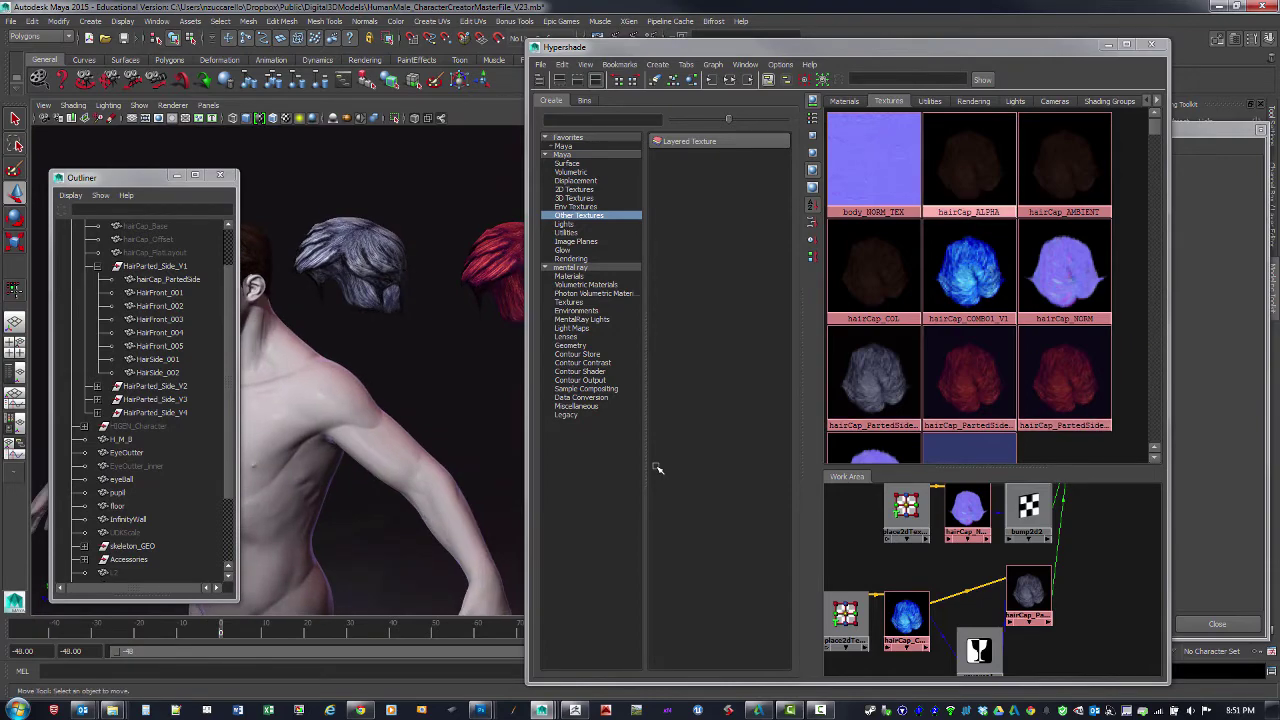
drag(920, 47, 958, 391)
alt+middle_drag(550, 330, 708, 273)
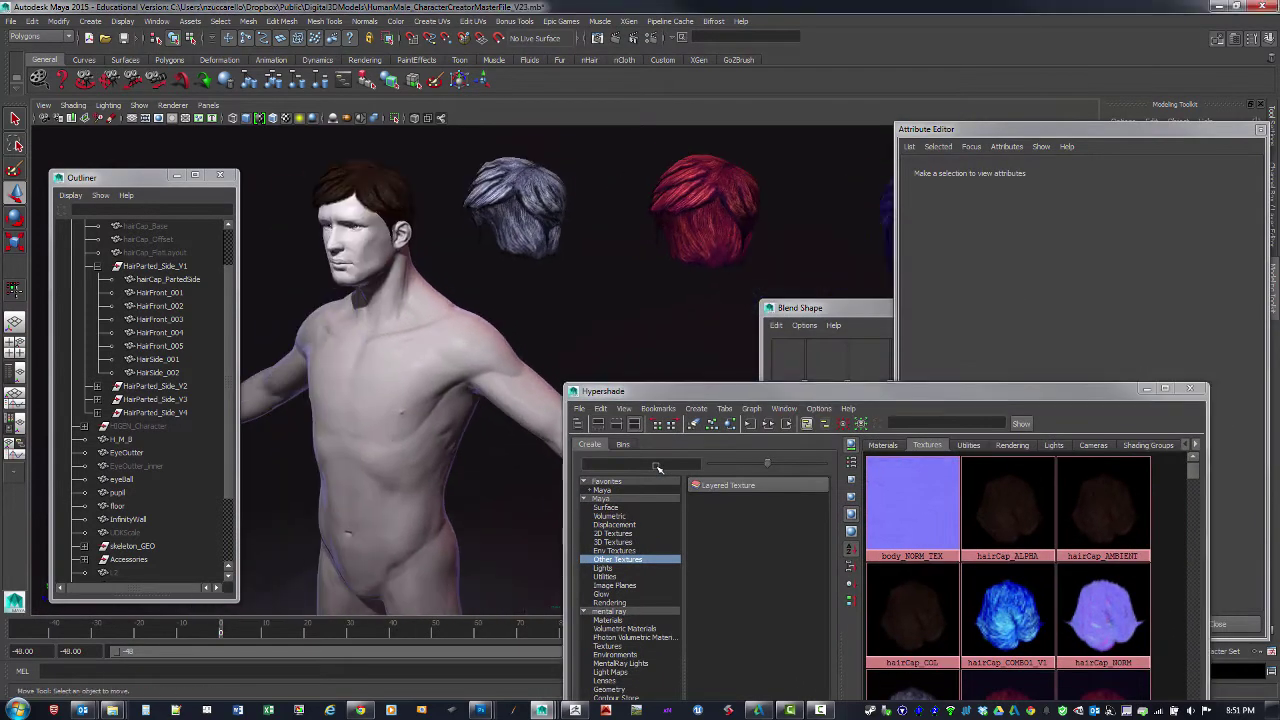
scroll(450, 350, down, 3)
mouse_move(420, 380)
alt+mouse_down()
mouse_move(530, 378)
mouse_move(470, 380)
alt+mouse_up()
scroll(470, 380, down, 1)
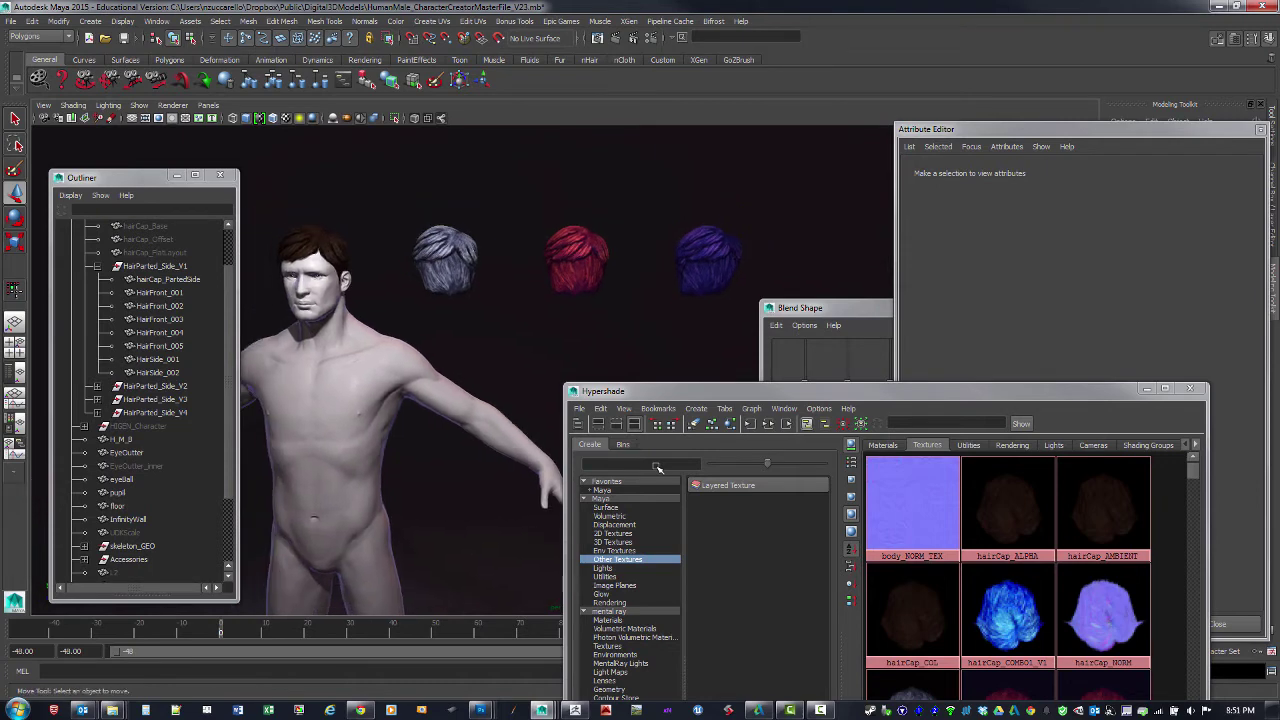
click(1190, 388)
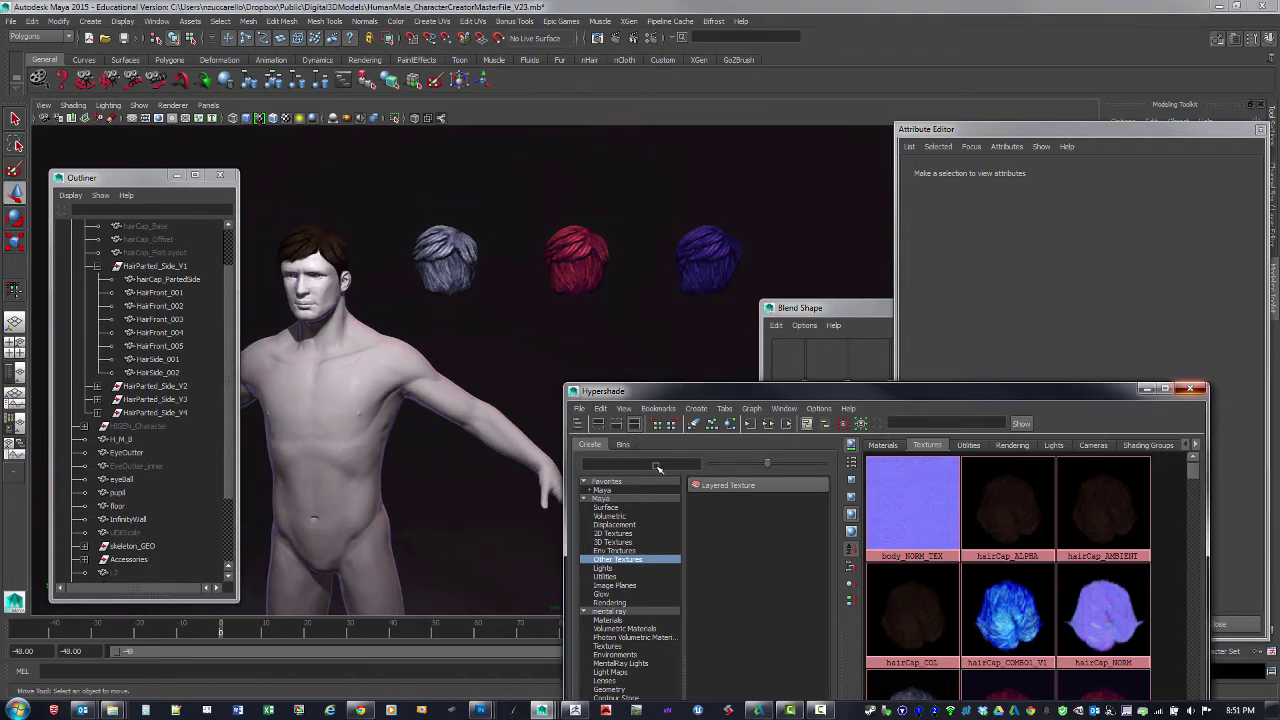
click(1261, 129)
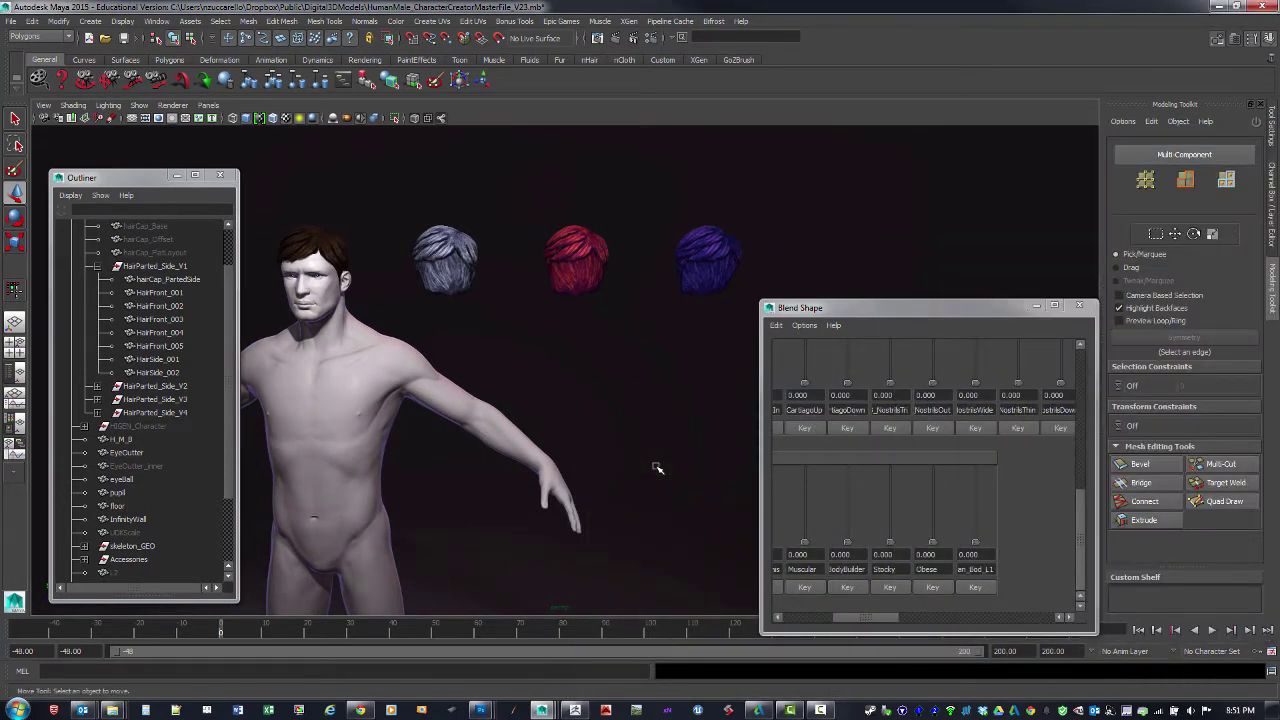
- Select the HairParted_Side_V1 meshes from hairCap_PartedSide to HairSide_002, together with the H_M_B body mesh
alt+drag(657, 468, 720, 468)
alt+right_drag(657, 468, 720, 468)
alt+middle_drag(657, 468, 657, 505)
alt+right_drag(657, 468, 700, 468)
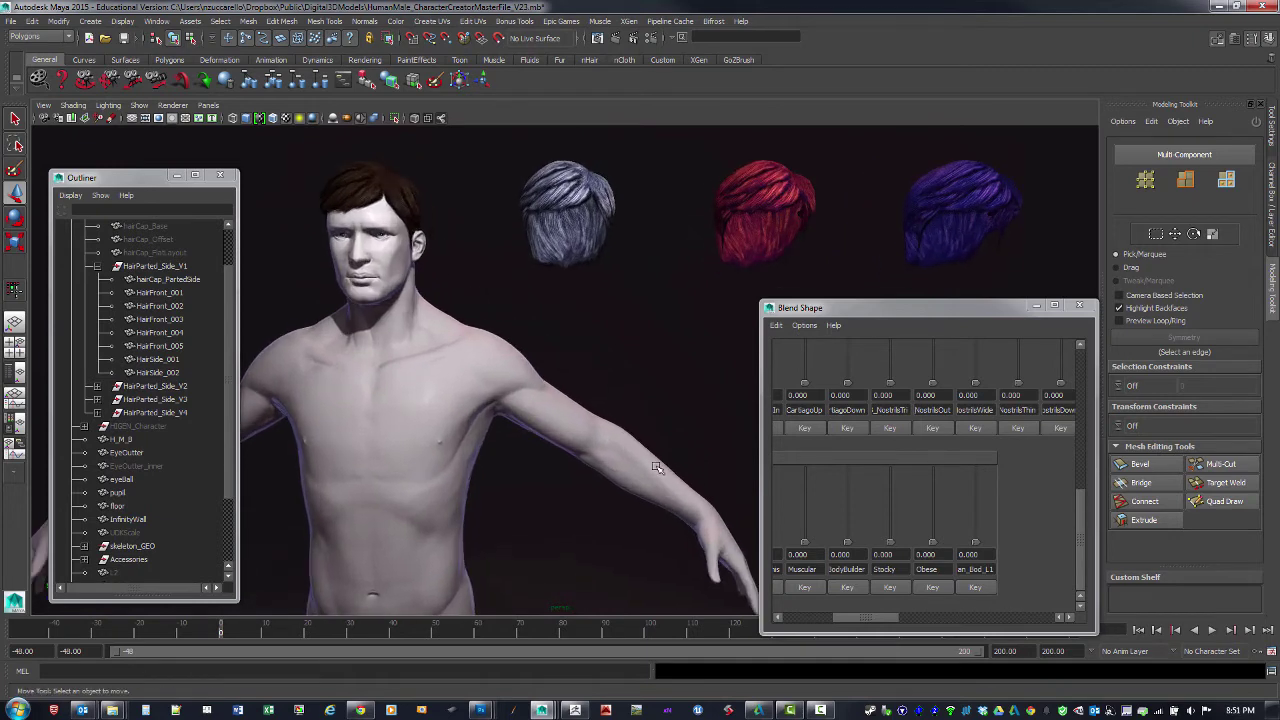
alt+drag(657, 468, 605, 468)
alt+right_drag(657, 468, 725, 468)
alt+middle_drag(657, 468, 762, 510)
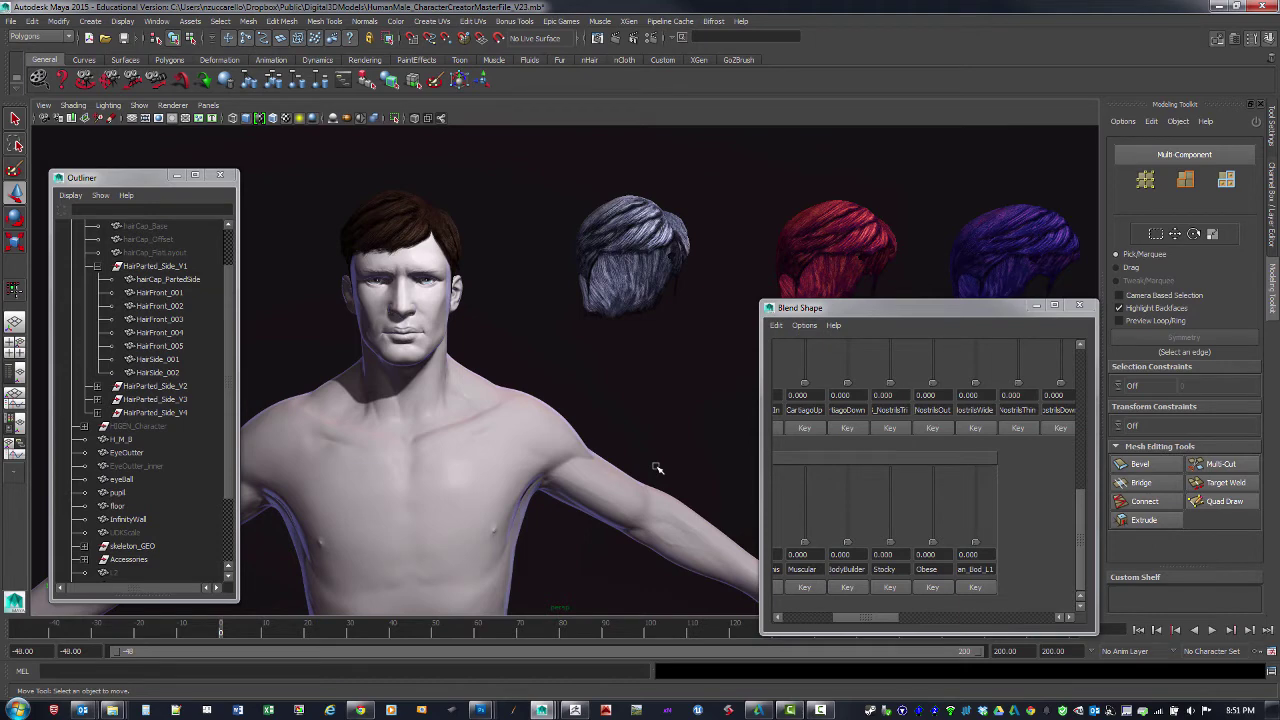
click(168, 279)
shift+click(158, 372)
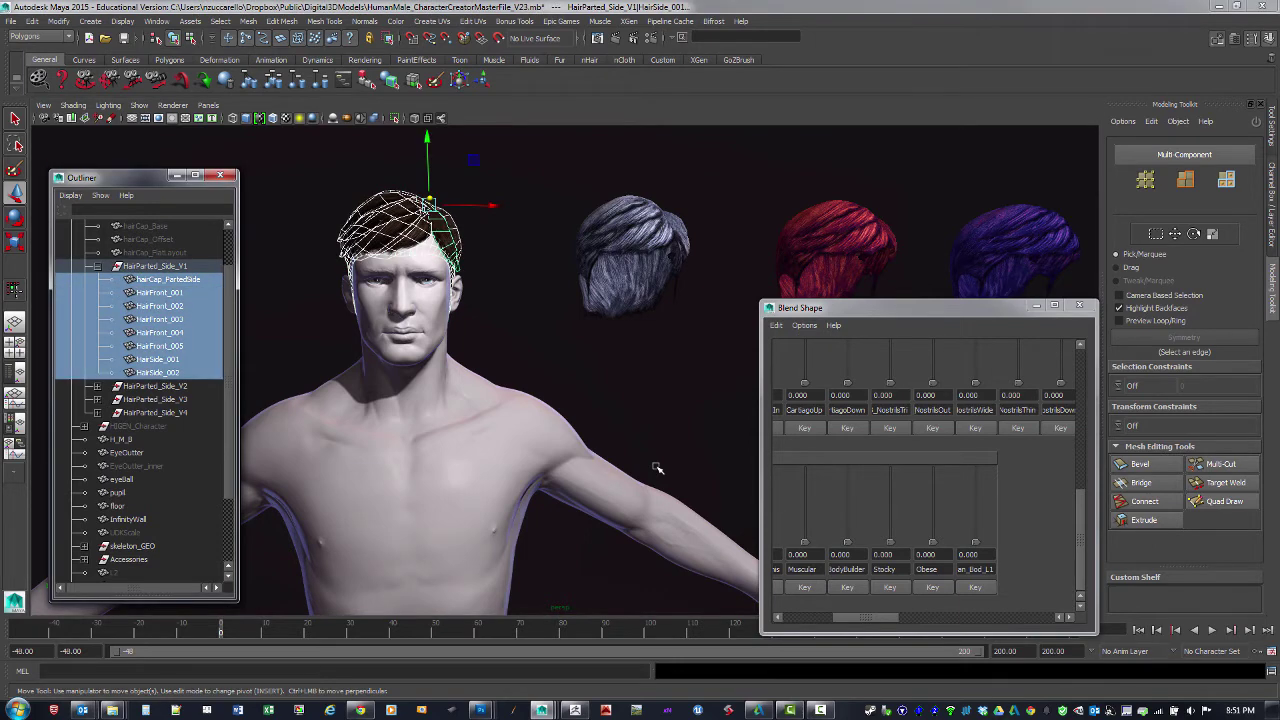
shift+click(652, 490)
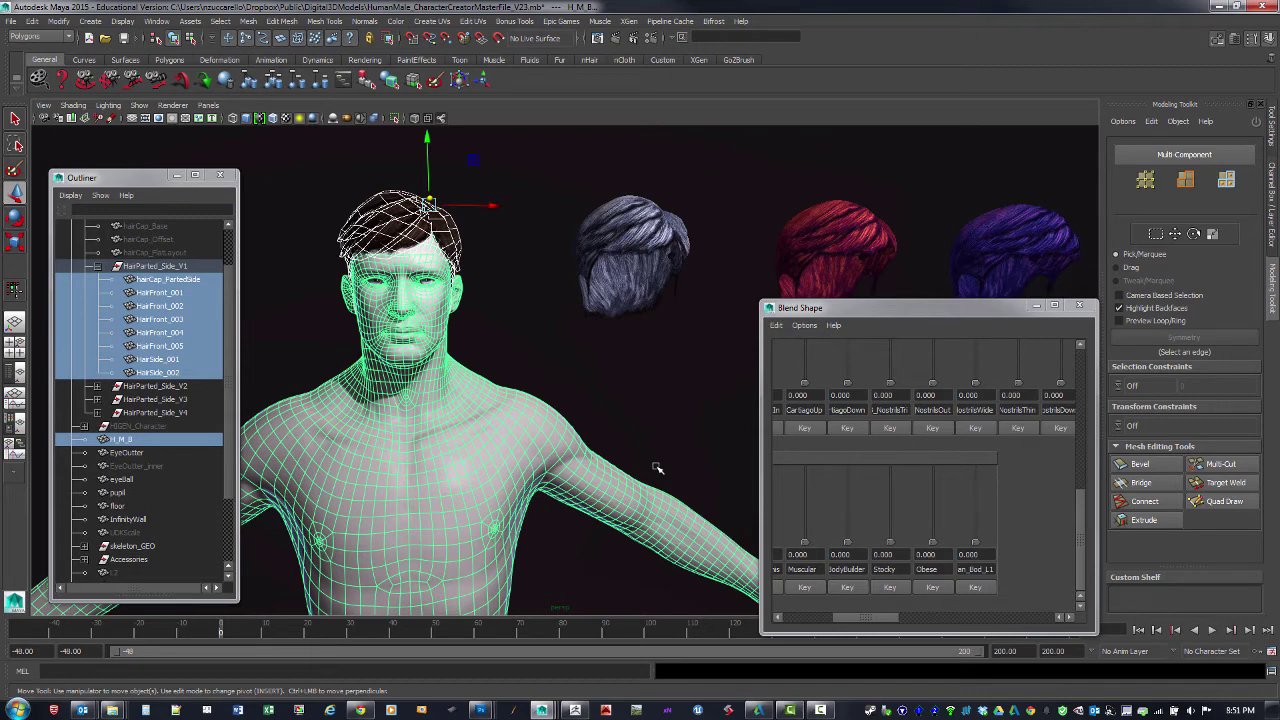
- Switch to the Animation menu set, examine the Wrap deformer command without applying it, and clear the selection
click(40, 37)
click(36, 47)
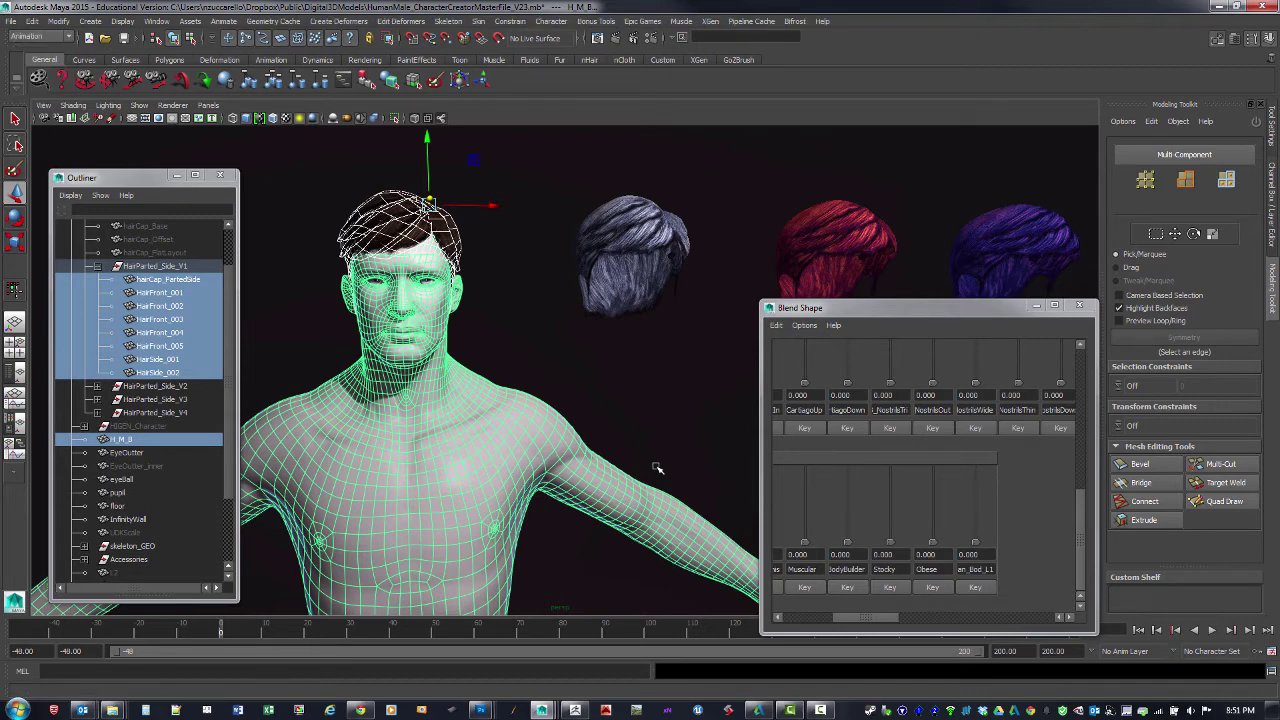
click(339, 21)
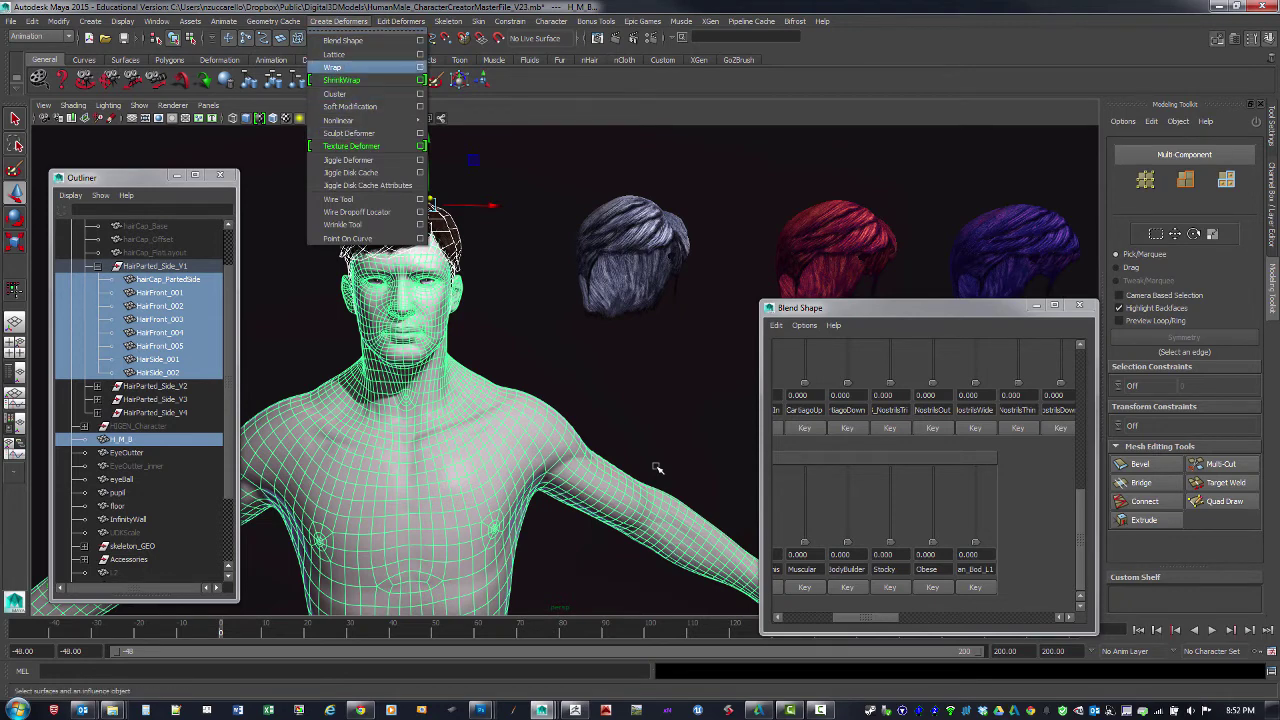
click(551, 21)
click(657, 467)
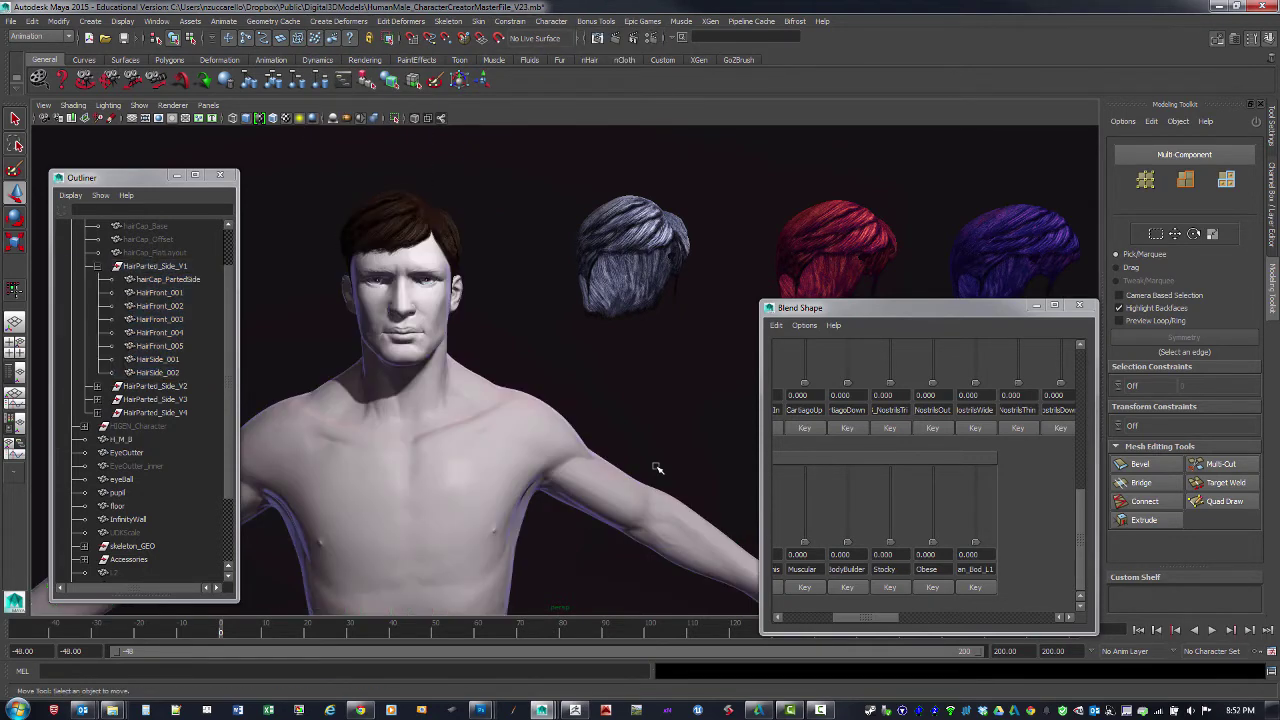
- Raise the Obese blend shape to 1.000 and check from the side how the hair follows the head
alt+drag(657, 467, 590, 467)
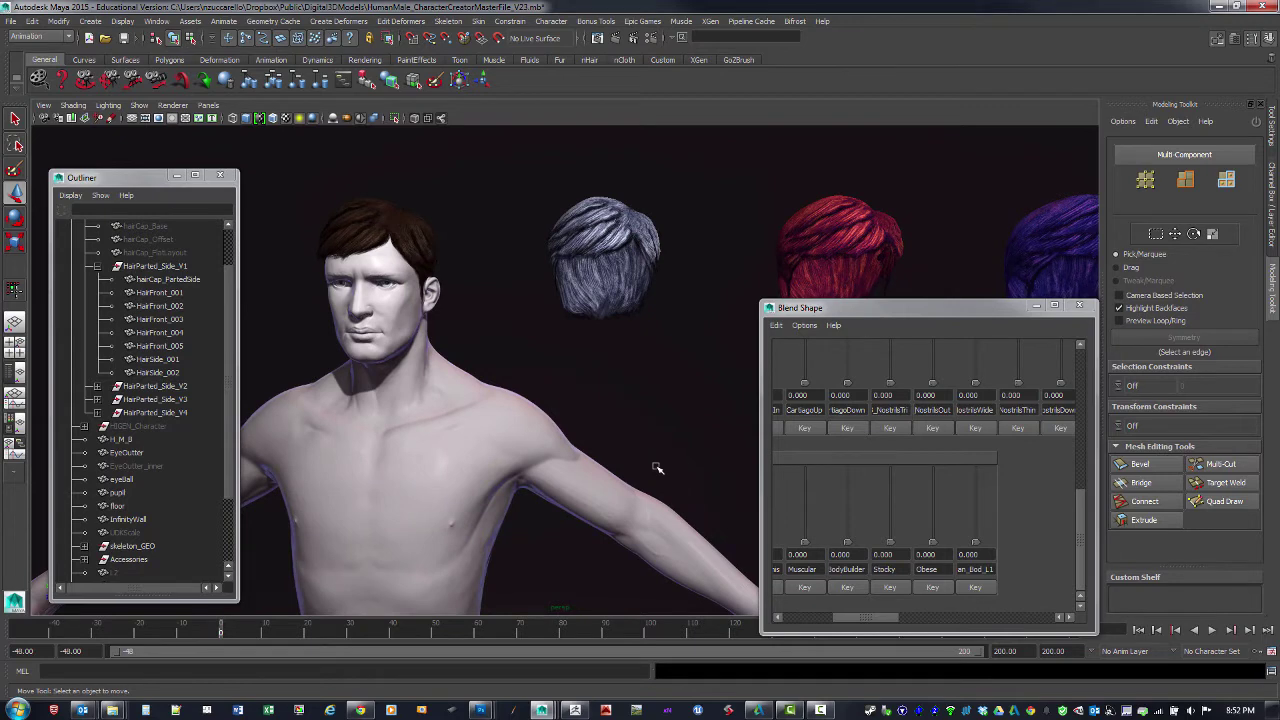
alt+middle_drag(657, 467, 706, 401)
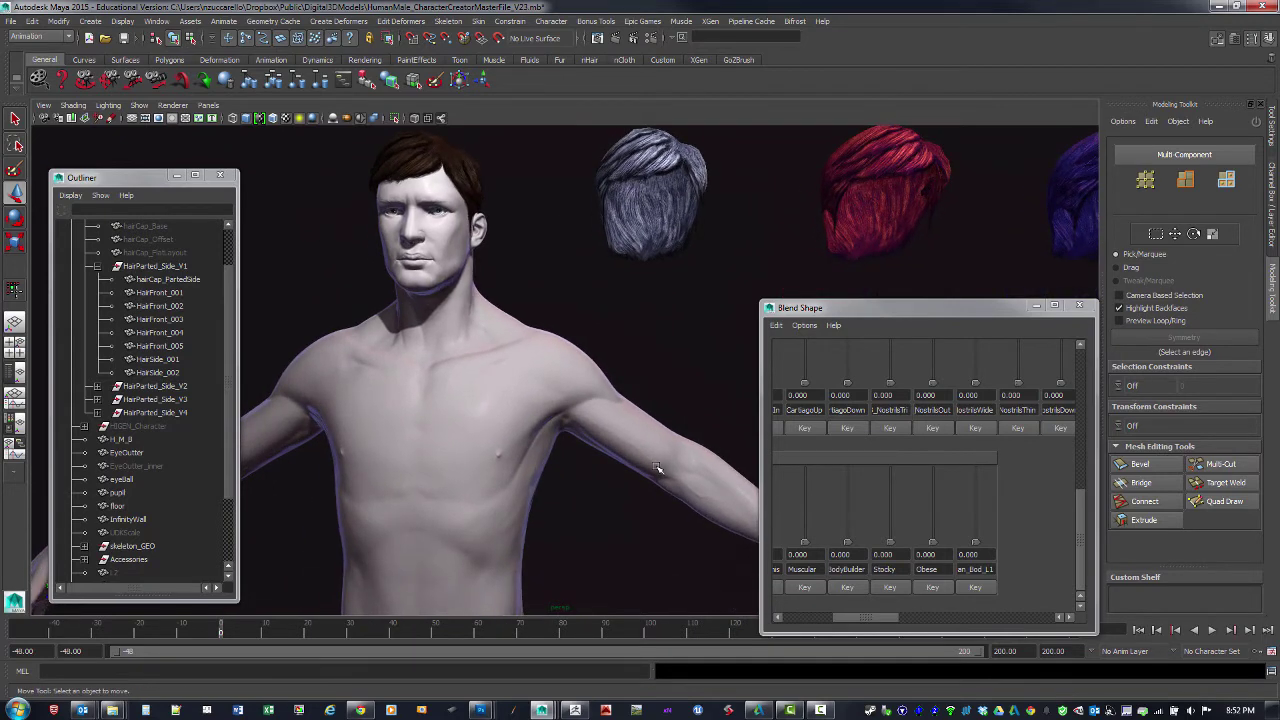
mouse_move(865, 617)
mouse_down()
mouse_move(815, 617)
mouse_move(857, 617)
mouse_up()
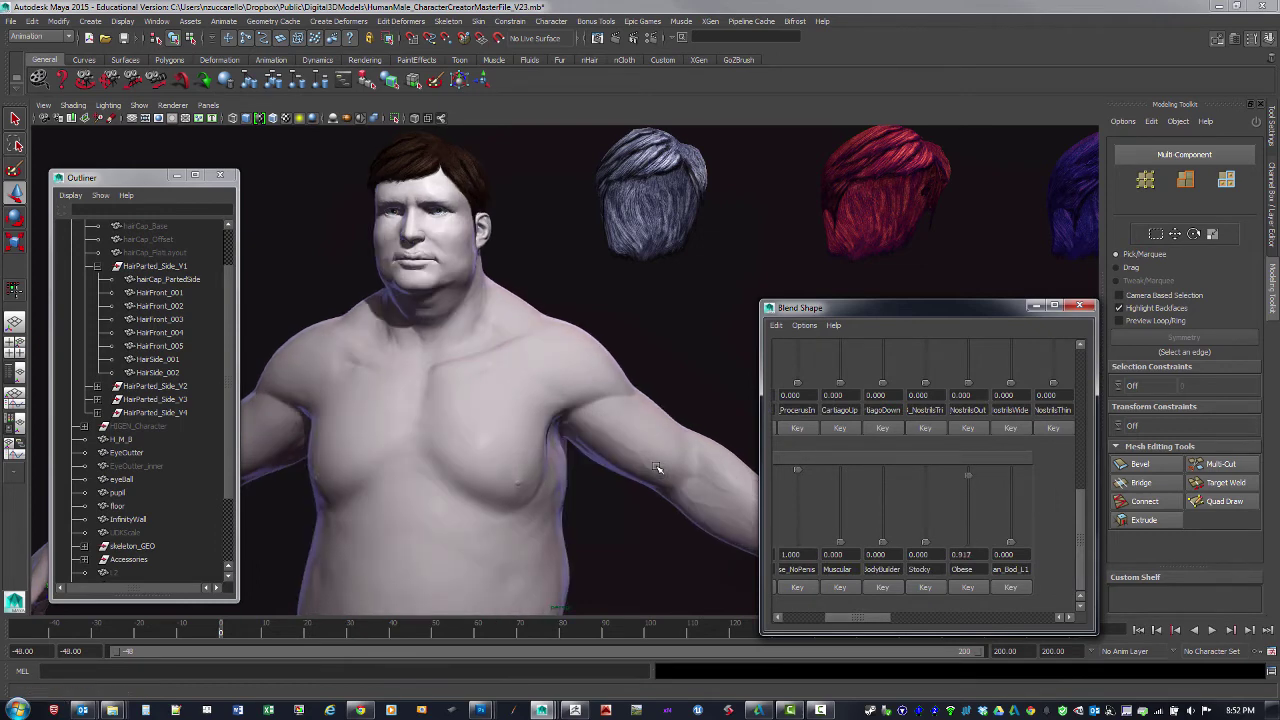
alt+drag(657, 468, 830, 462)
alt+right_drag(657, 468, 710, 468)
alt+drag(657, 468, 695, 494)
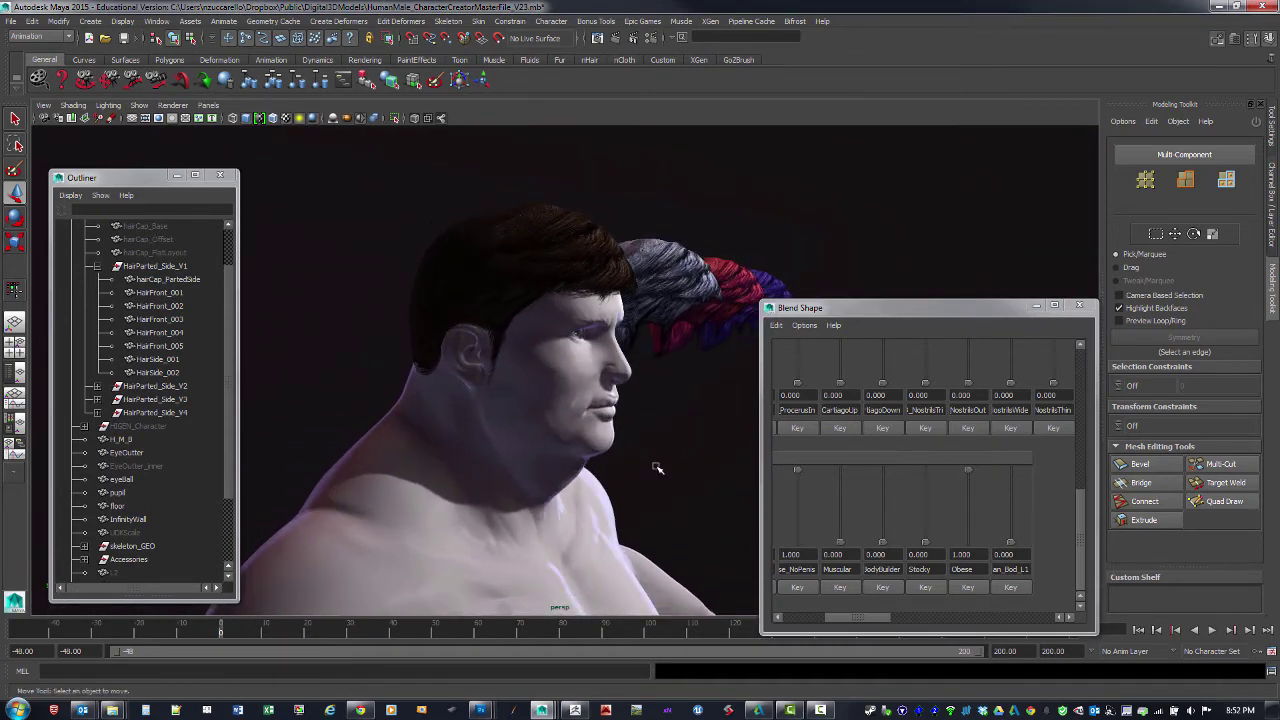
- Lower the Obese blend shape towards zero to compare the hair fit, and undo that change
drag(968, 470, 968, 542)
key(ctrl+z)
key(ctrl+z)
key(ctrl+z)
key(ctrl+z)
key(ctrl+z)
key(ctrl+z)
key(ctrl+z)
key(ctrl+z)
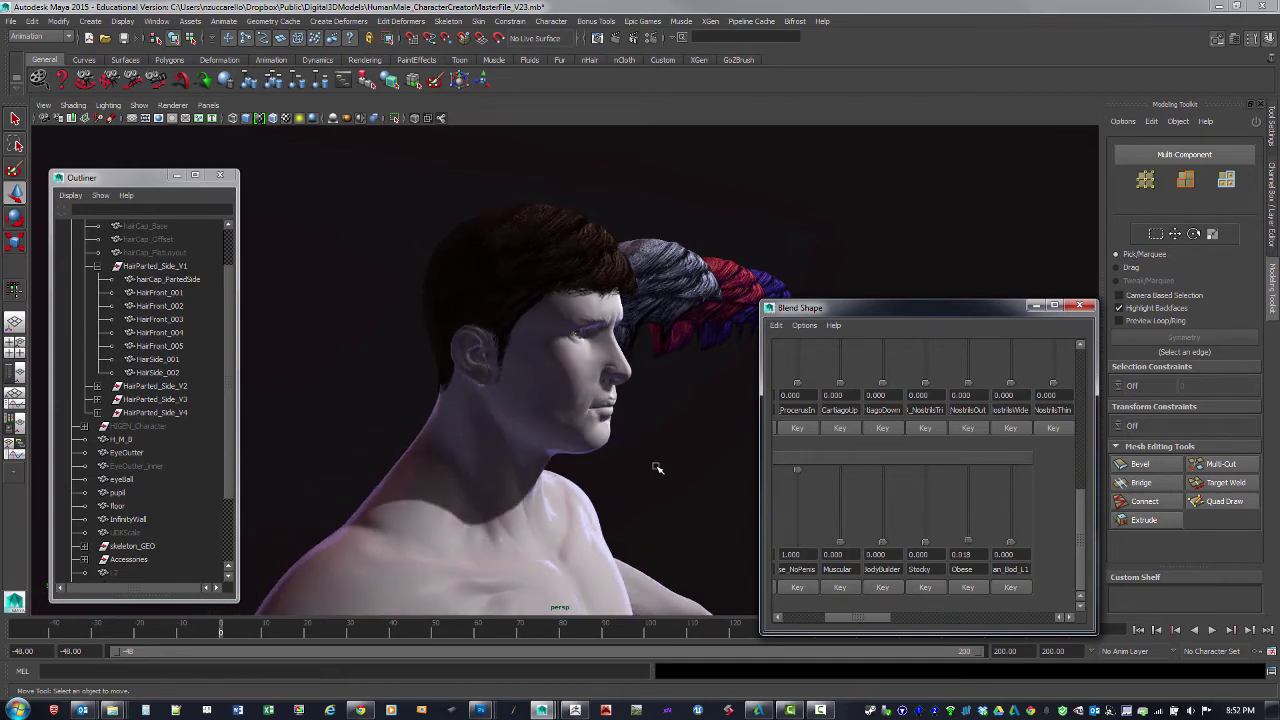
key(ctrl+z)
key(ctrl+z)
key(ctrl+z)
key(ctrl+z)
key(ctrl+z)
key(ctrl+z)
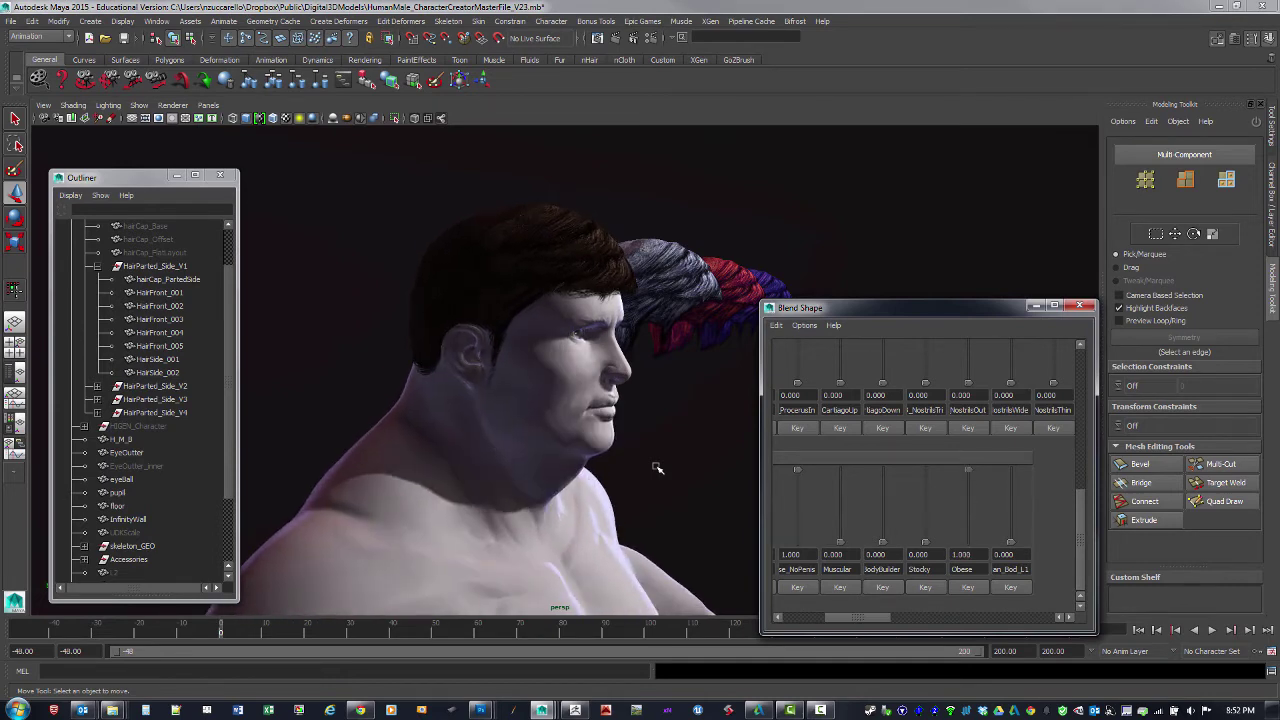
- Duplicate the eight HairParted_Side_V1 hair meshes, unparent the copies from their group, and collect them in a new group
click(168, 279)
shift+click(158, 372)
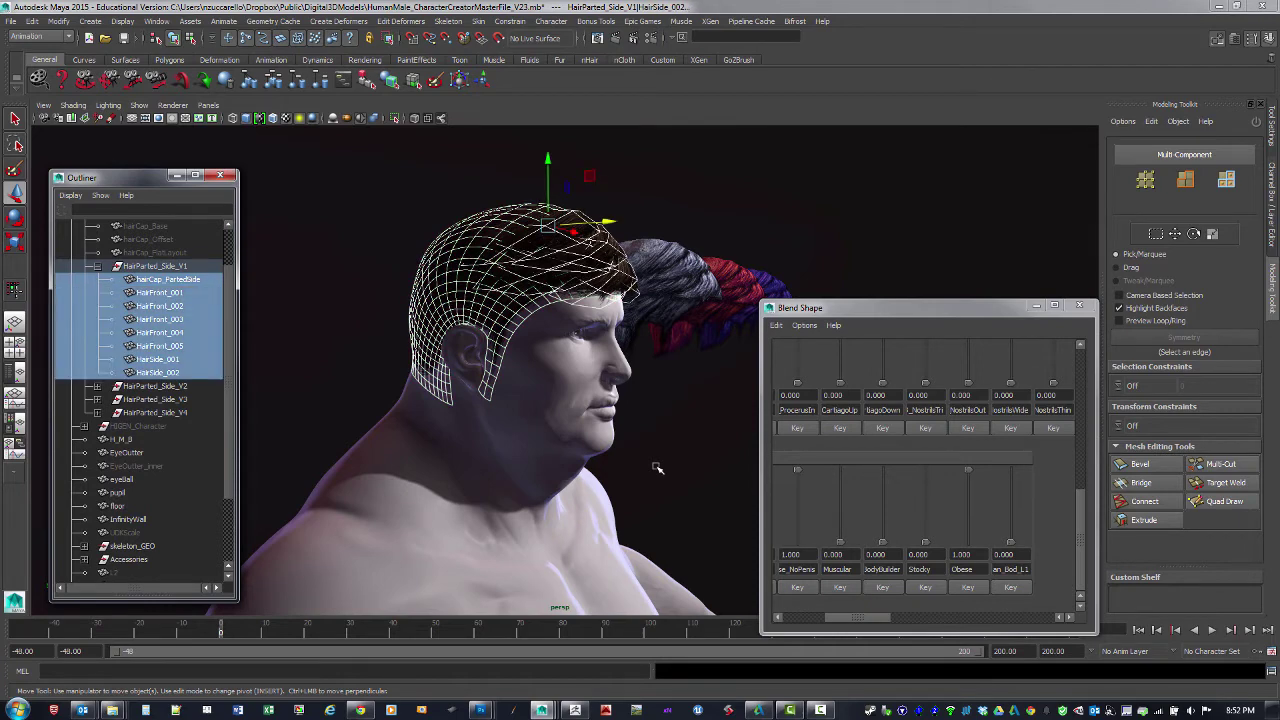
key(ctrl+d)
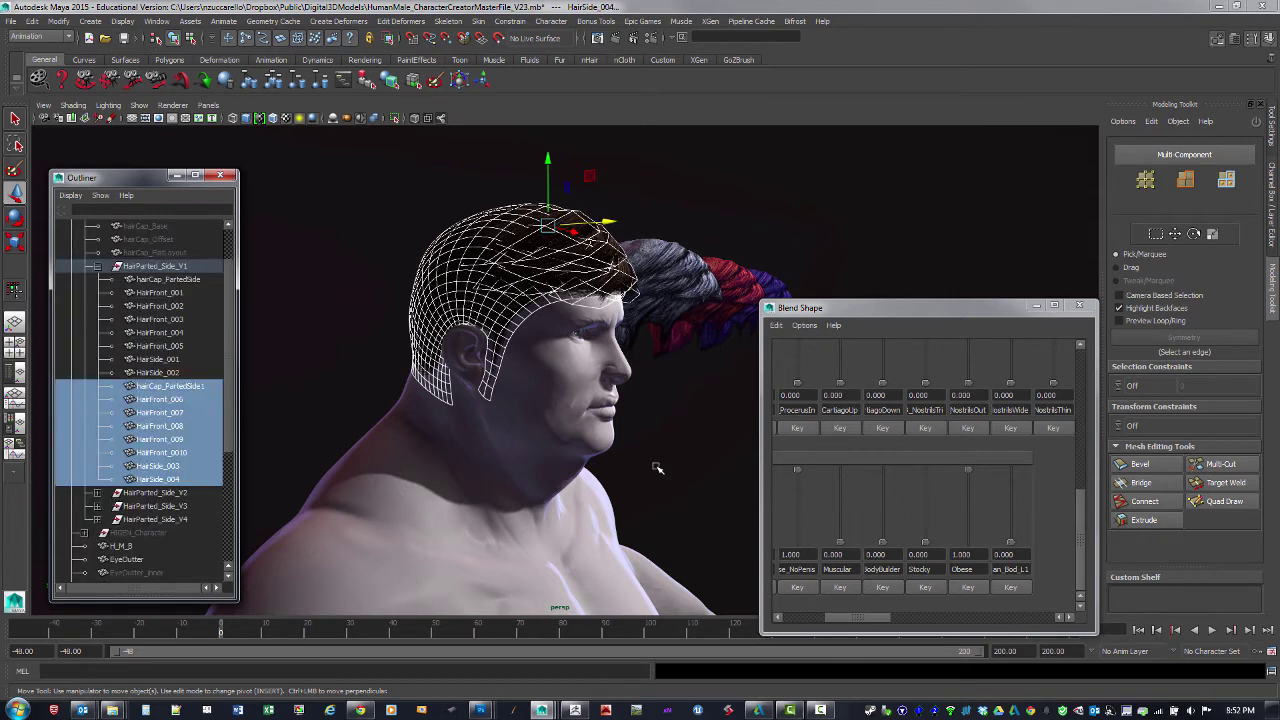
key(shift+p)
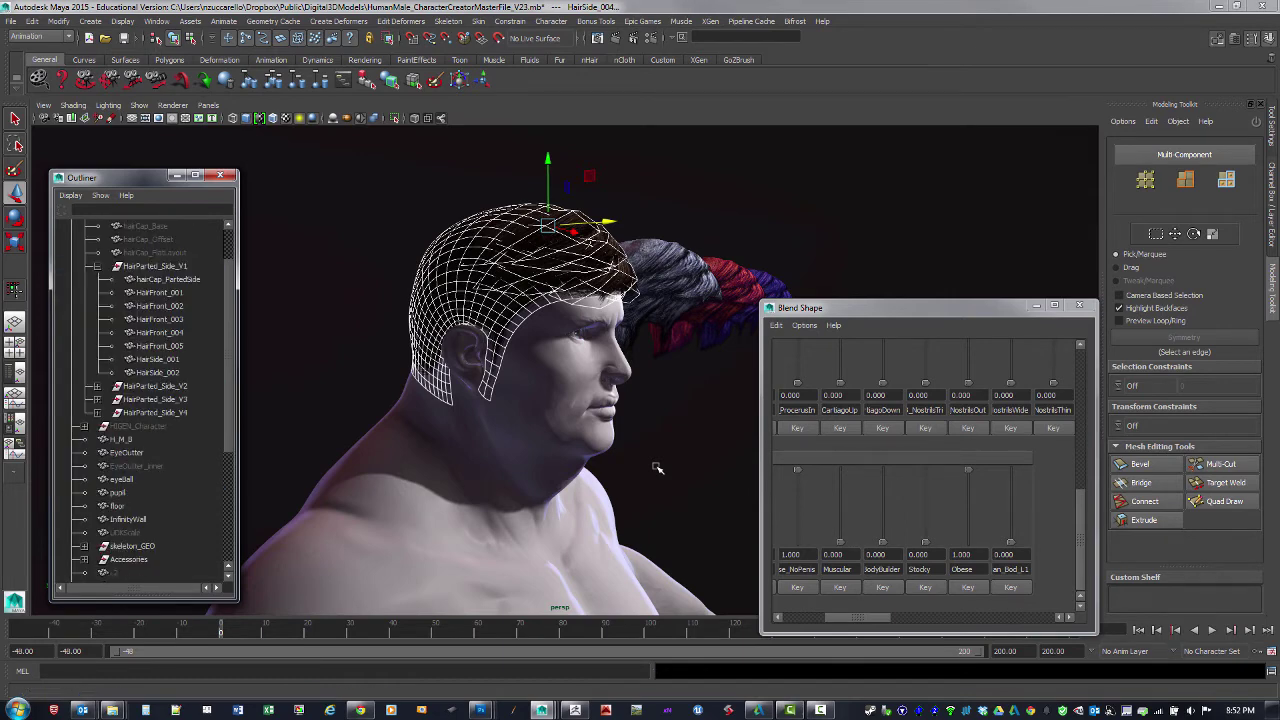
key(ctrl+d)
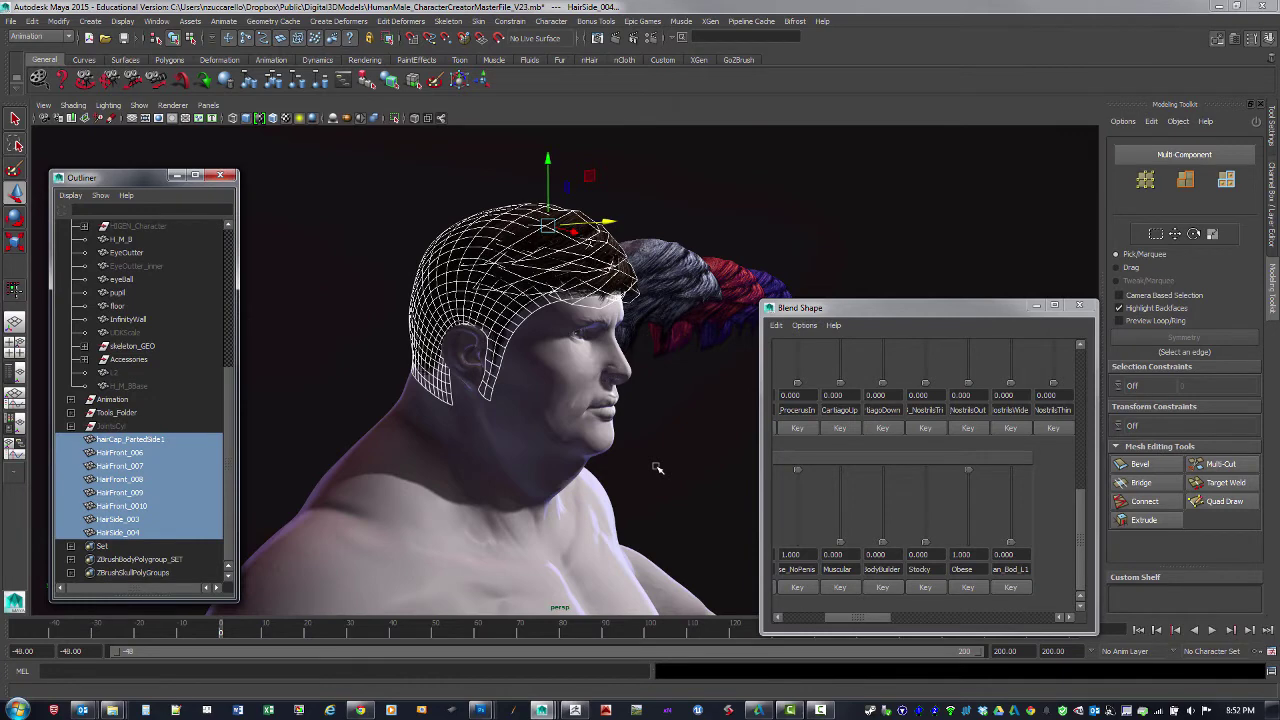
key(ctrl+g)
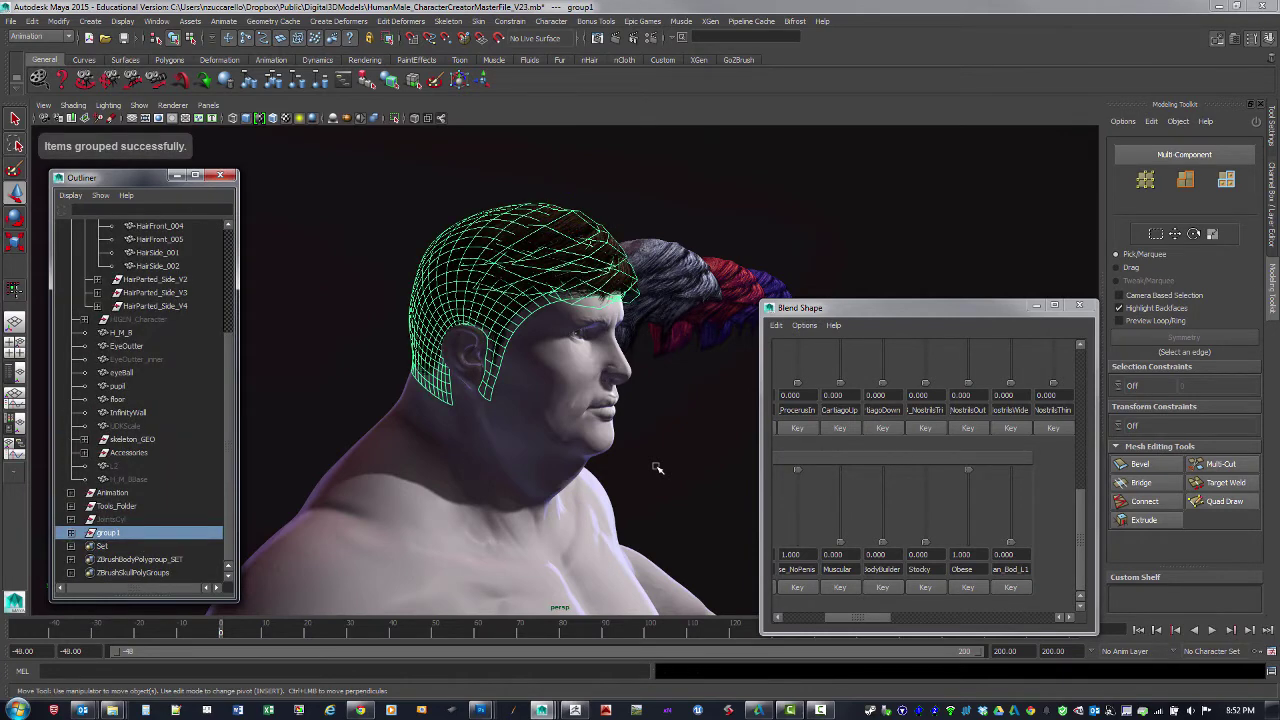
- Move the group of duplicated hair meshes beside the head to Translate X -25.427, and clear the selection
scroll(656, 467, down, 3)
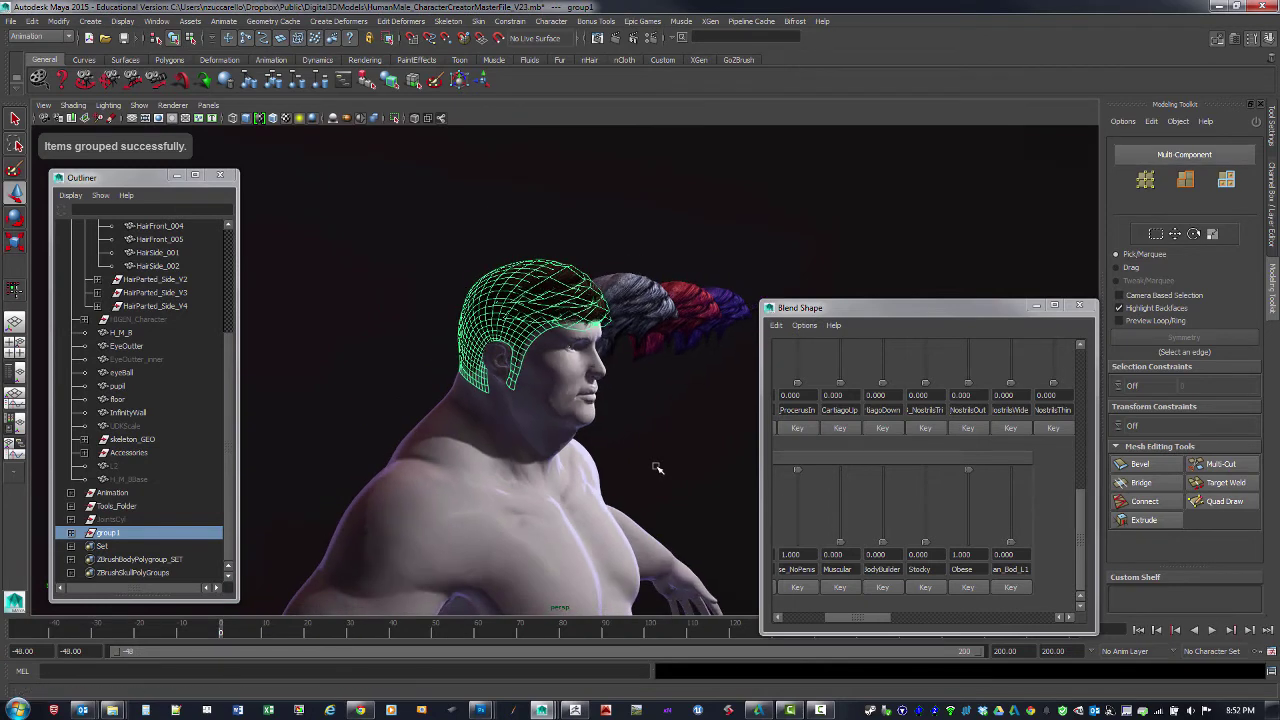
key(ctrl+a)
mouse_move(656, 467)
alt+mouse_down()
mouse_move(560, 475)
mouse_move(644, 467)
alt+mouse_up()
click(1199, 158)
mouse_move(656, 467)
middle_down()
mouse_move(560, 467)
mouse_move(650, 467)
middle_up()
click(656, 467)
alt+drag(656, 467, 756, 467)
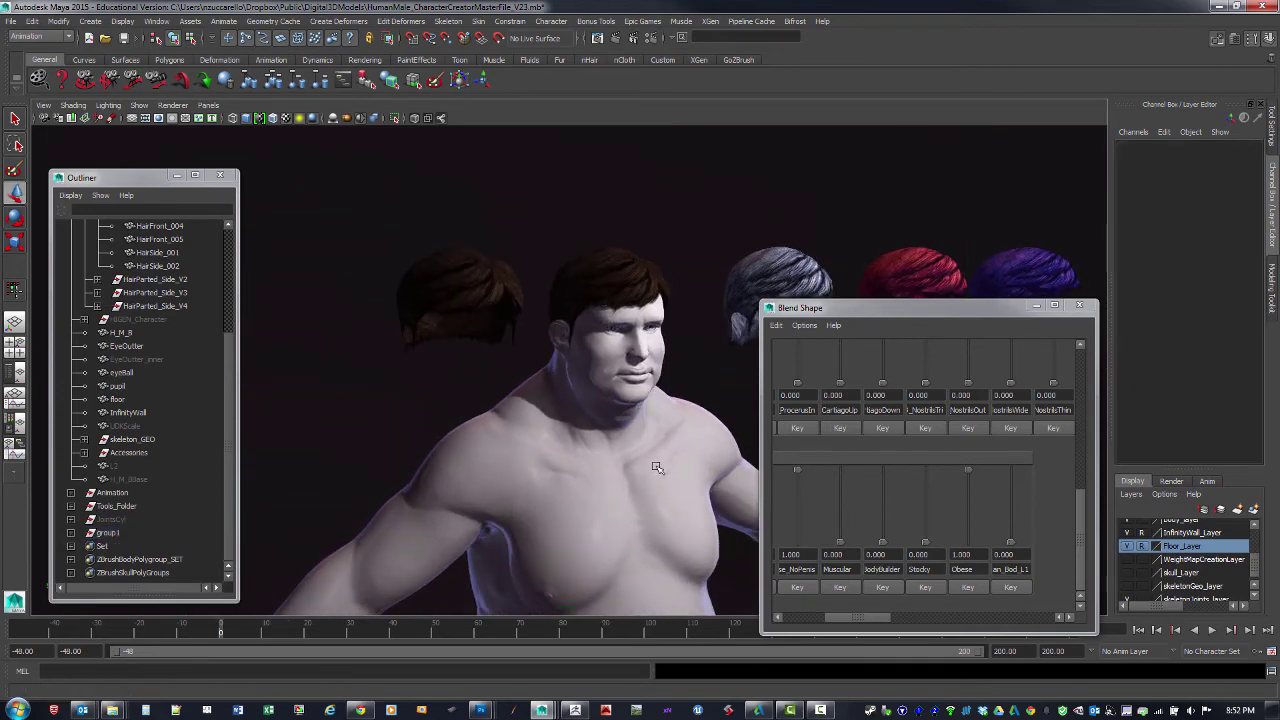
- Lower the Obese blend shape to 0.000 and compare the duplicated hair with the hair on the head
drag(968, 470, 968, 543)
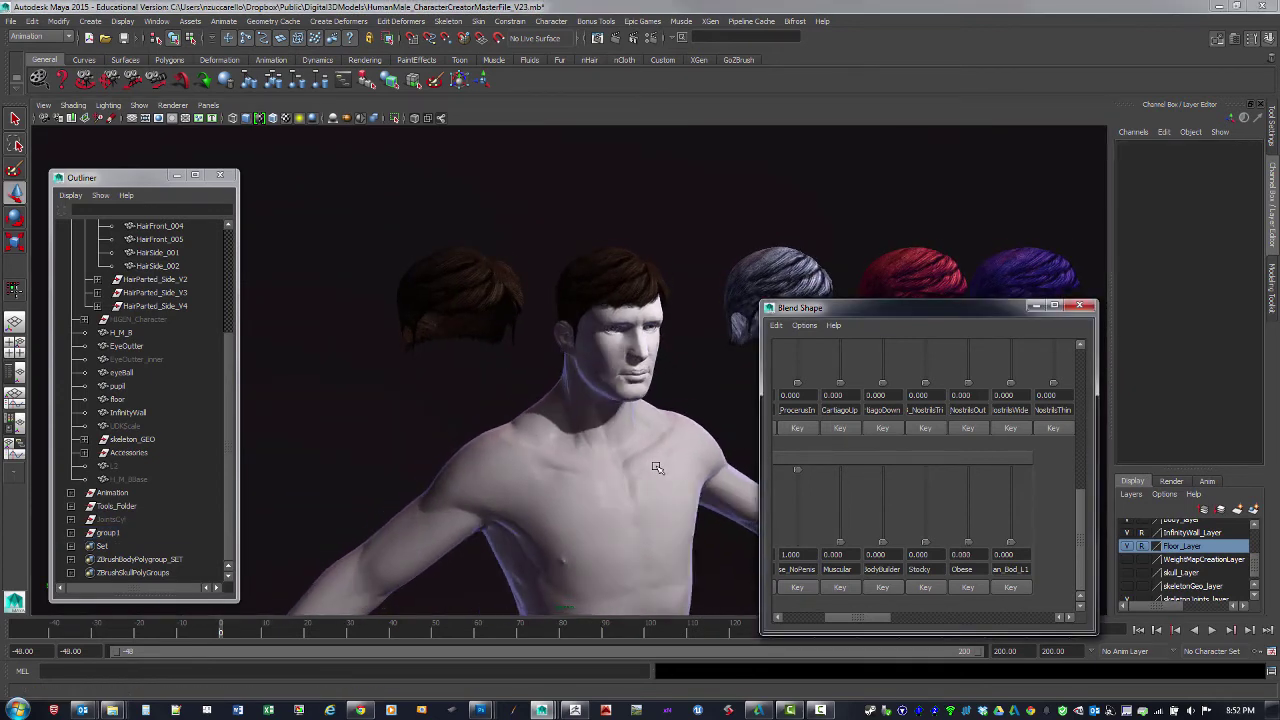
mouse_move(656, 467)
alt+mouse_down()
mouse_move(620, 467)
mouse_move(657, 467)
alt+mouse_up()
key(ctrl+z)
click(656, 467)
alt+middle_drag(657, 467, 657, 468)
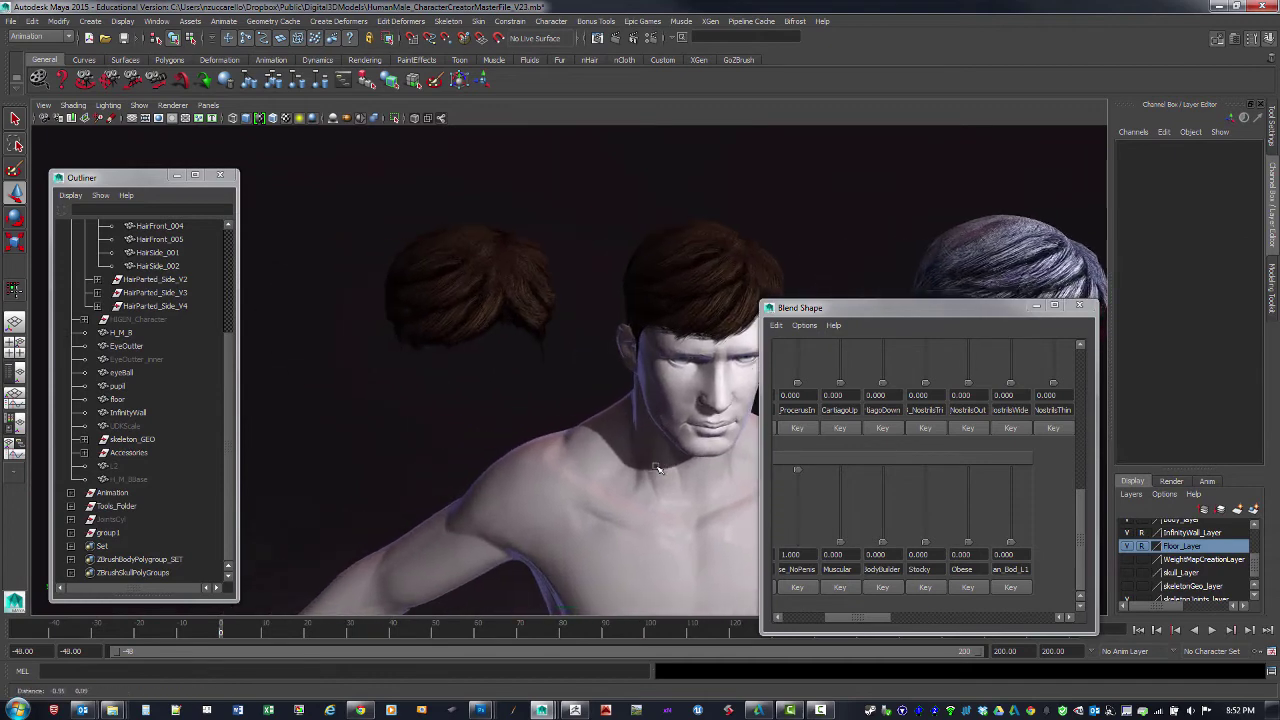
- Undo the move, grouping and duplication of the side-parted hair copies
key(ctrl+z)
key(ctrl+z)
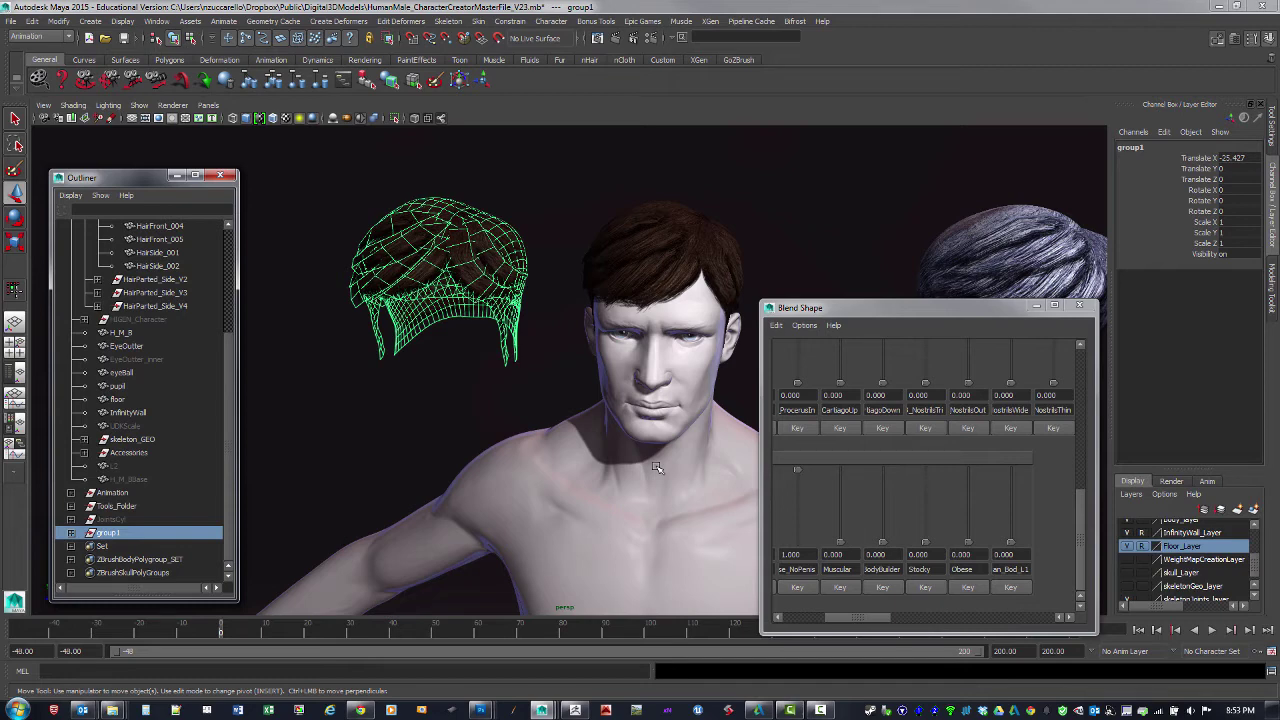
key(ctrl+z)
key(ctrl+z)
key(ctrl+z)
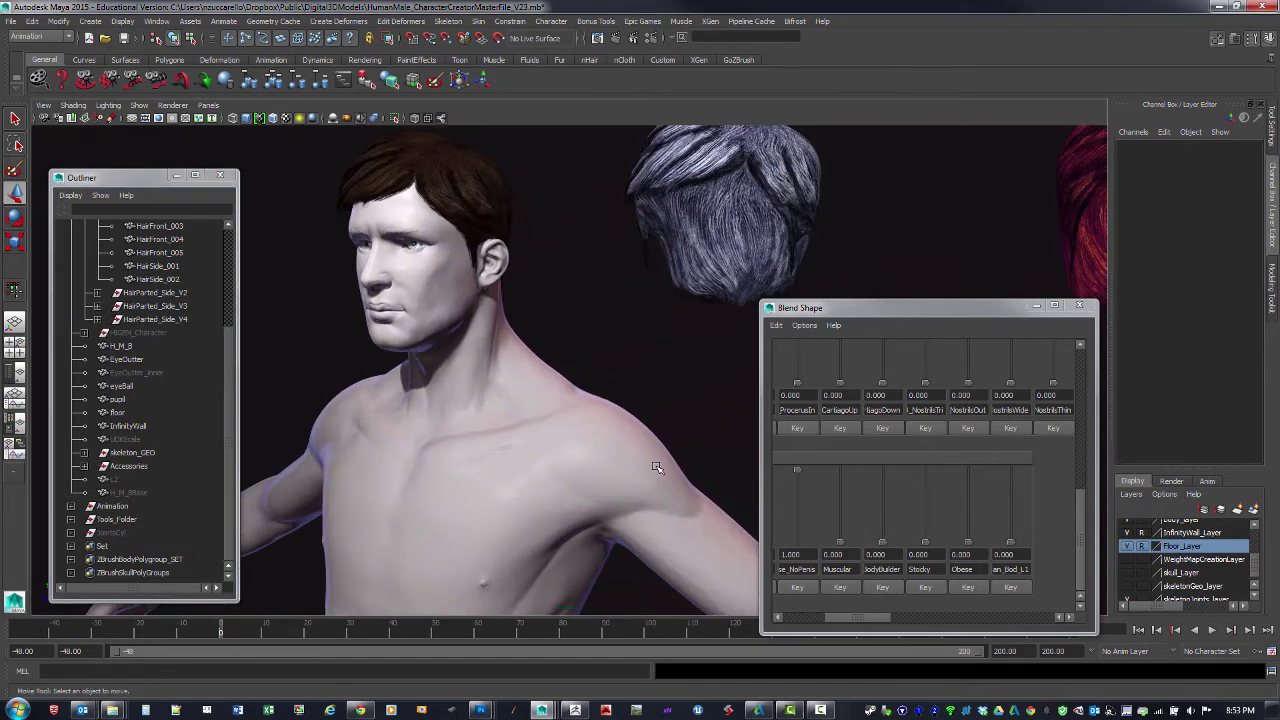
key(ctrl+z)
key(ctrl+z)
key(ctrl+z)
key(ctrl+z)
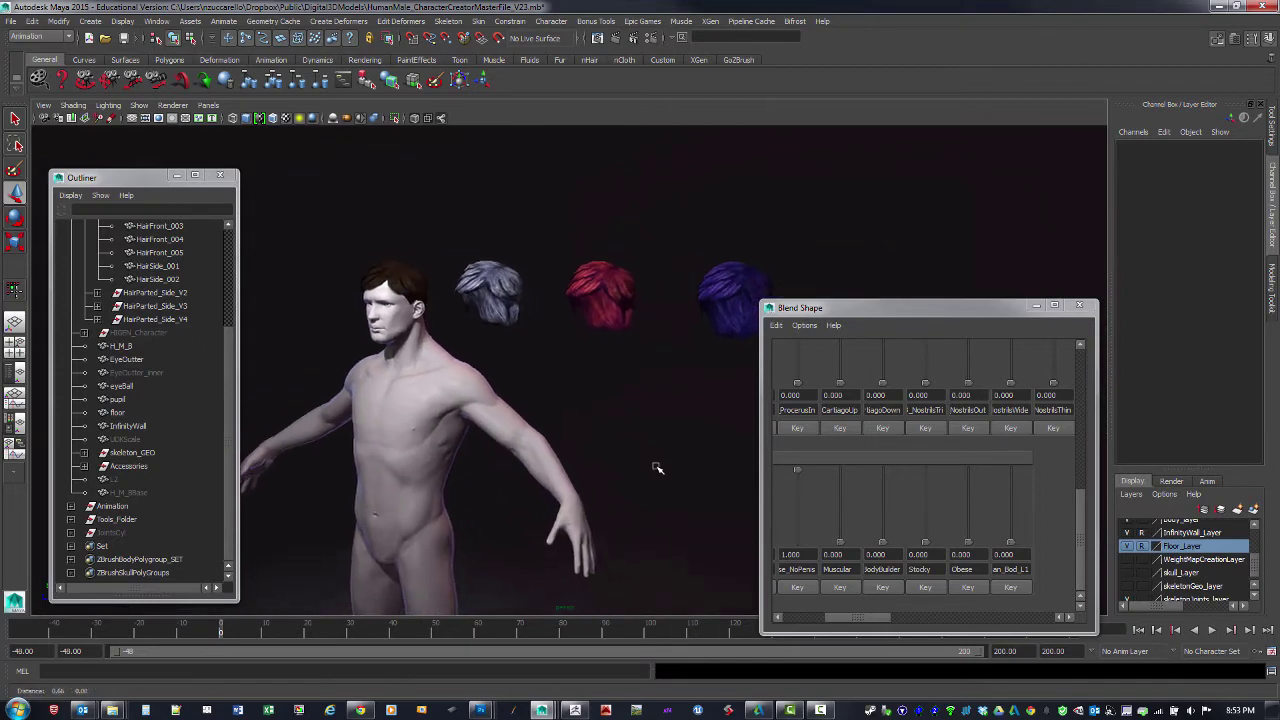
key(ctrl+z)
key(ctrl+z)
key(ctrl+z)
key(ctrl+z)
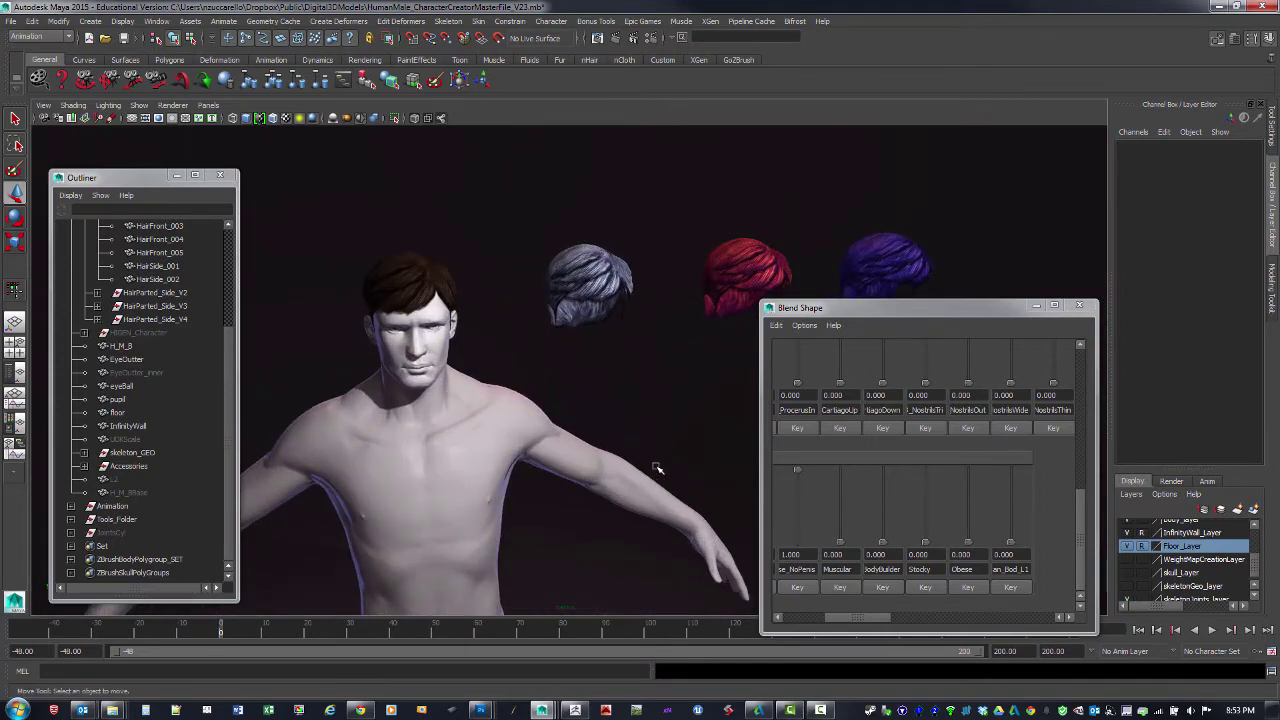
key(ctrl+z)
key(ctrl+z)
key(ctrl+z)
key(ctrl+z)
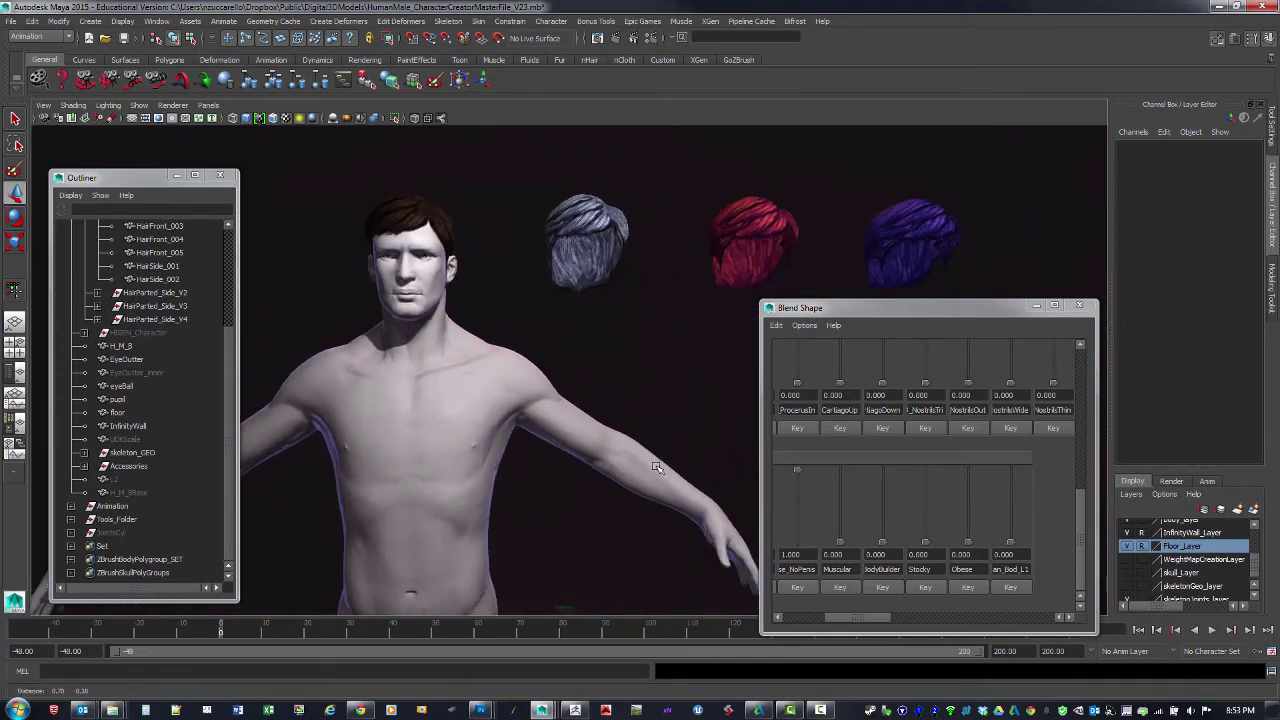
key(ctrl+z)
key(ctrl+z)
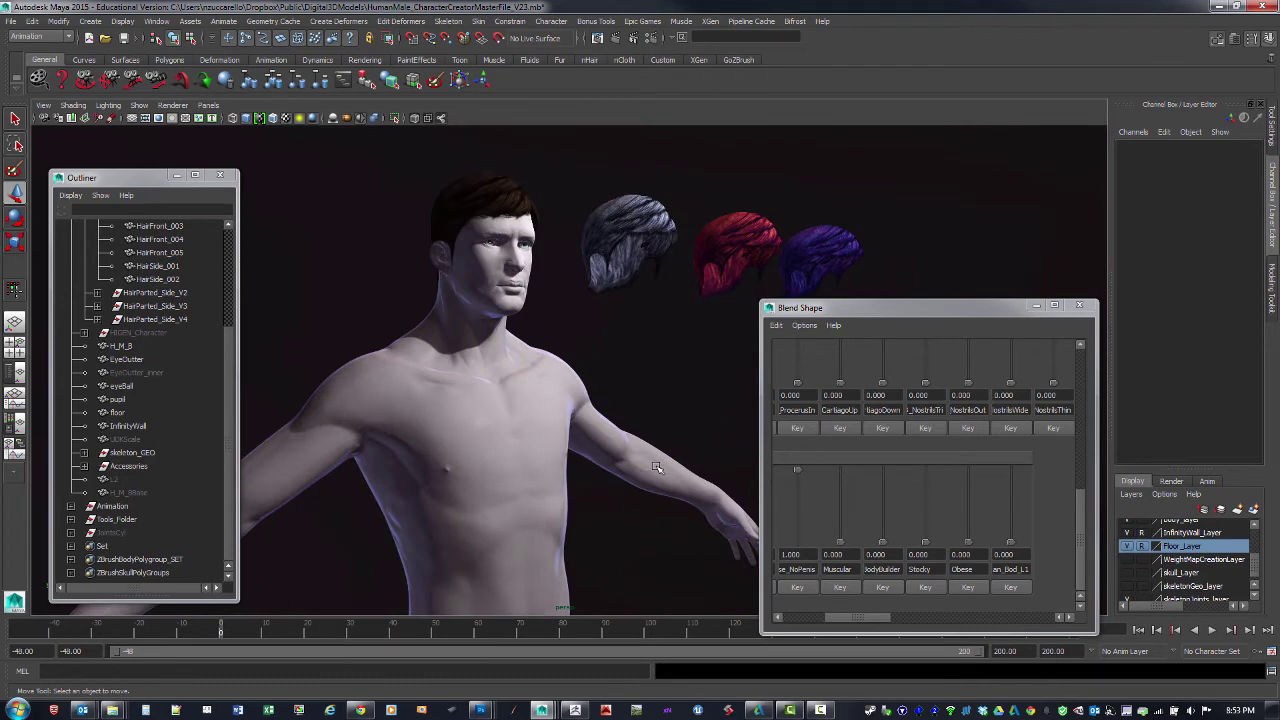
key(ctrl+z)
key(ctrl+z)
key(ctrl+z)
key(ctrl+z)
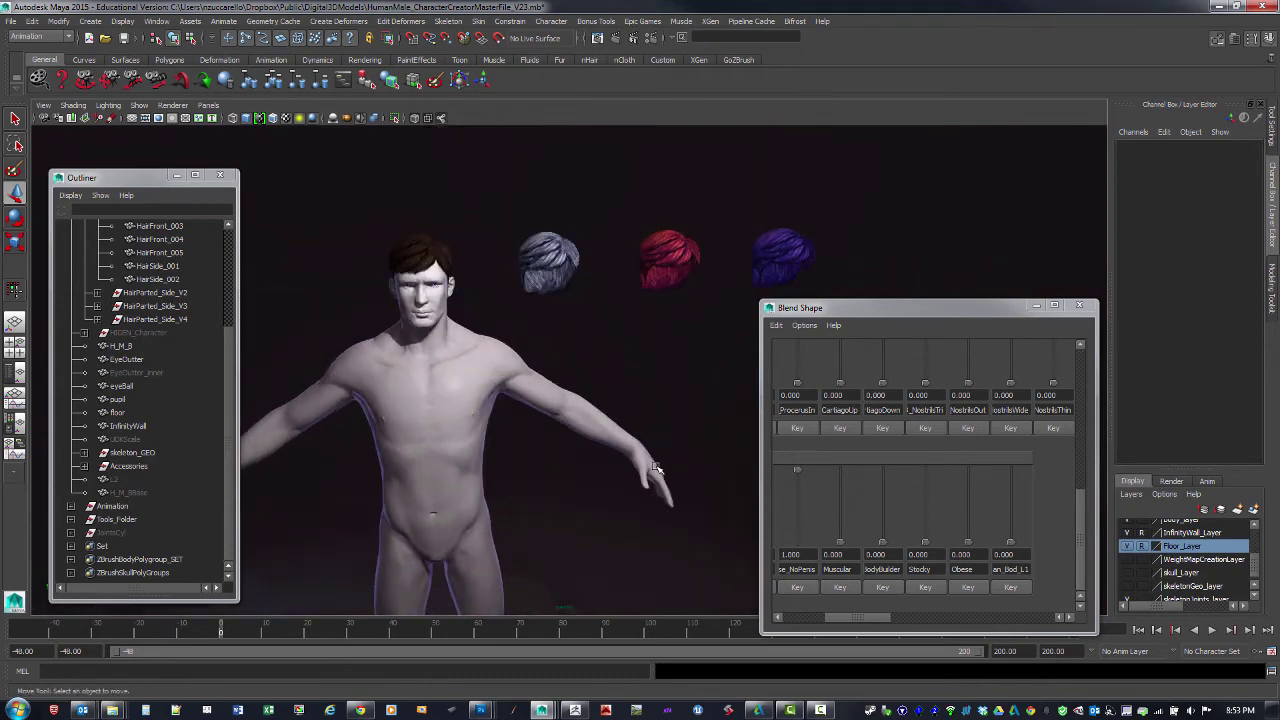
key(ctrl+z)
key(ctrl+z)
key(ctrl+z)
key(ctrl+z)
key(ctrl+z)
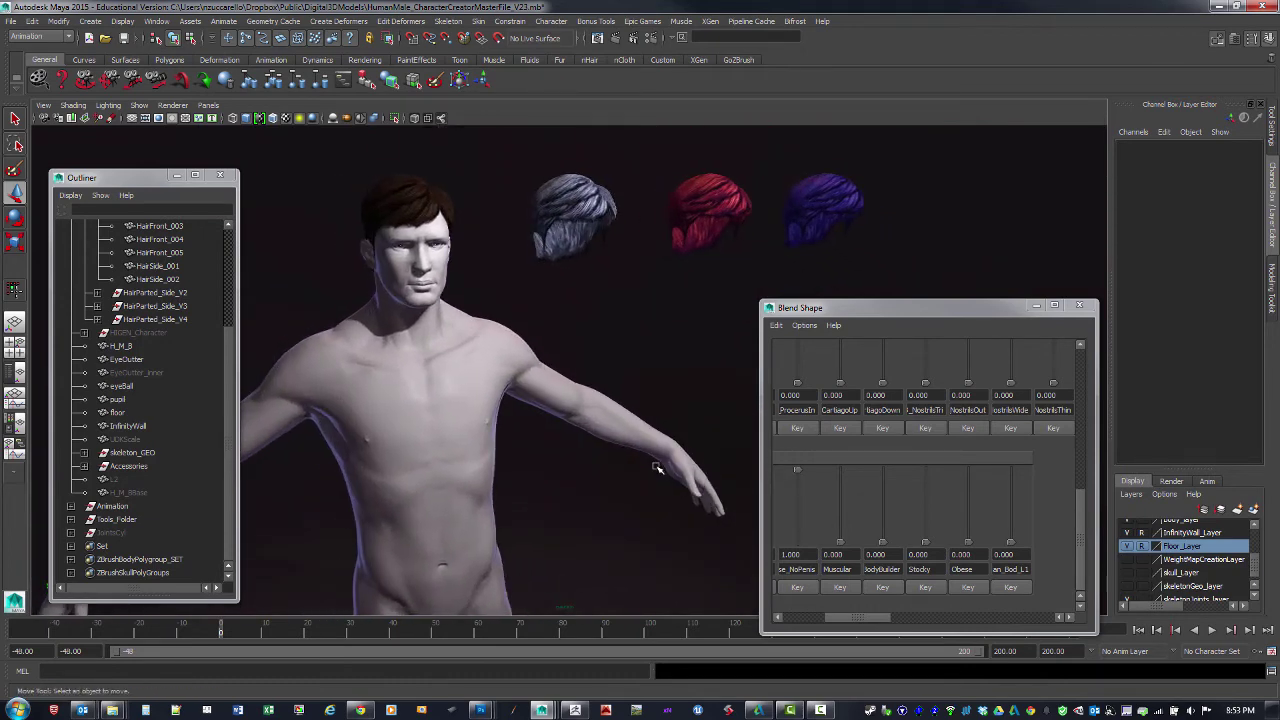
key(ctrl+z)
key(ctrl+z)
key(ctrl+z)
key(ctrl+z)
key(ctrl+z)
key(ctrl+z)
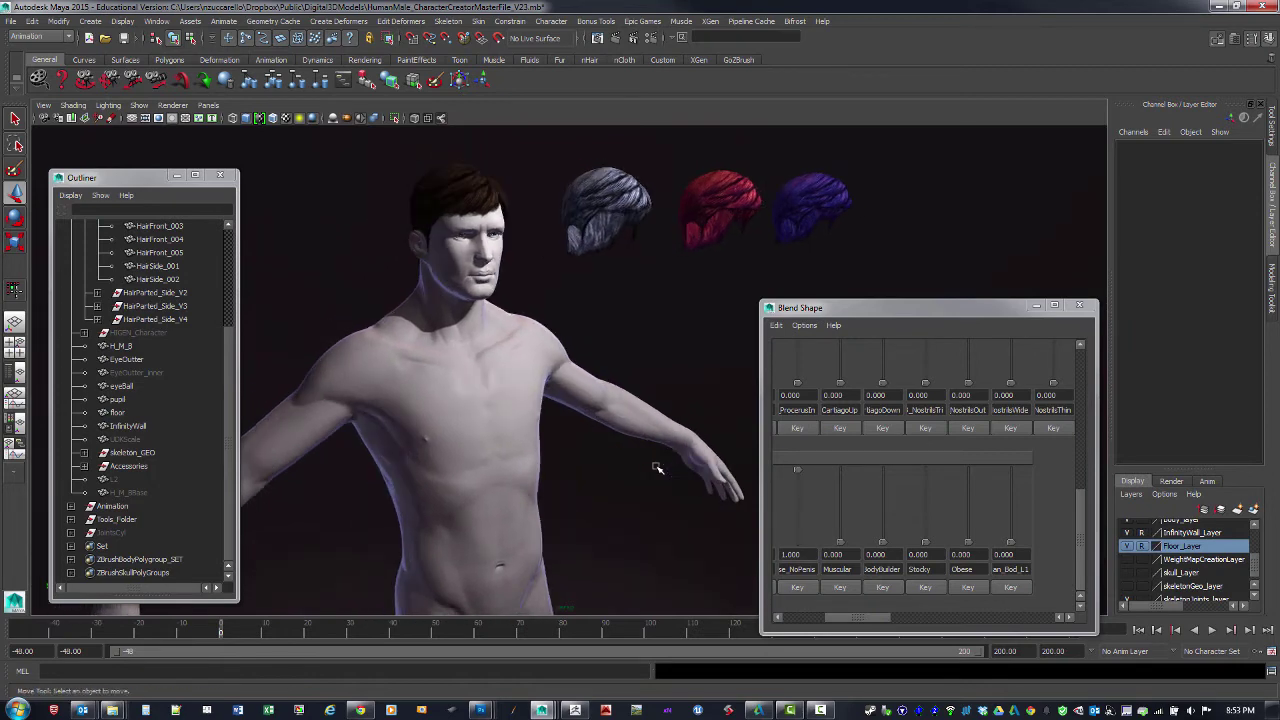
key(ctrl+z)
key(ctrl+z)
key(ctrl+z)
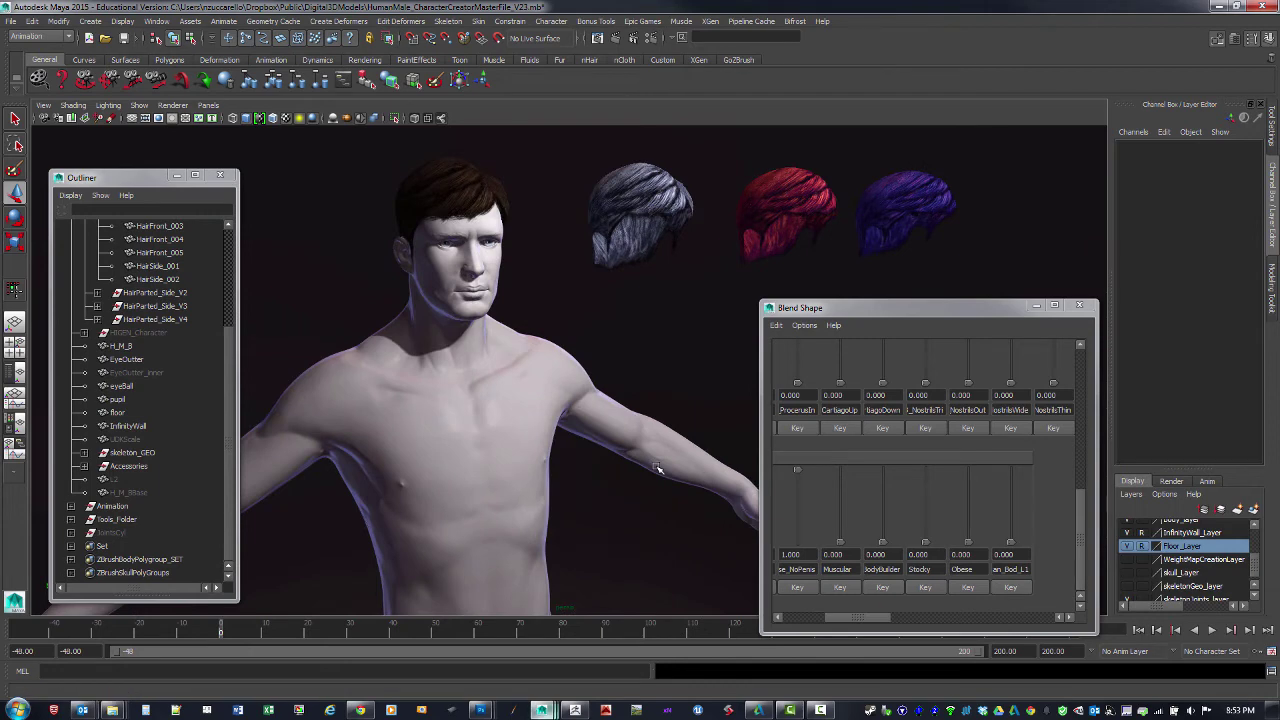
- Switch to the geo_Eddie_2015.mb scene and examine the character's curly hair up close from the front and behind
click(542, 710)
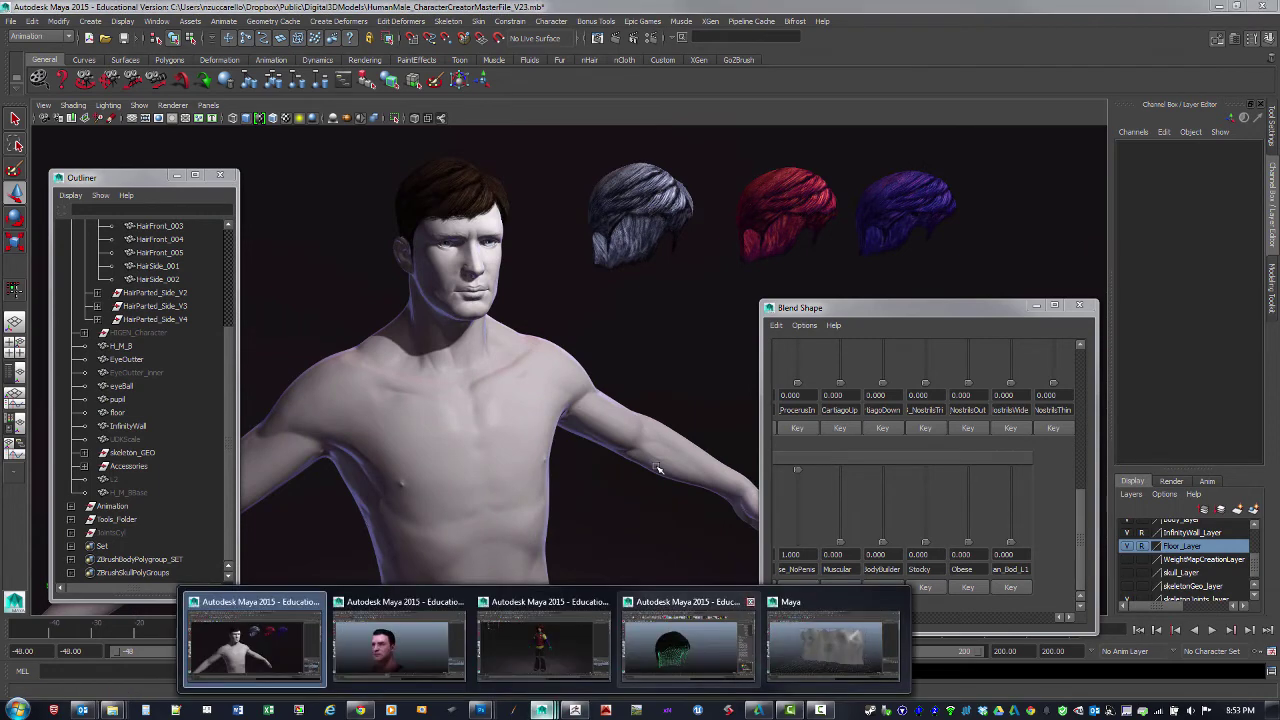
key(Return)
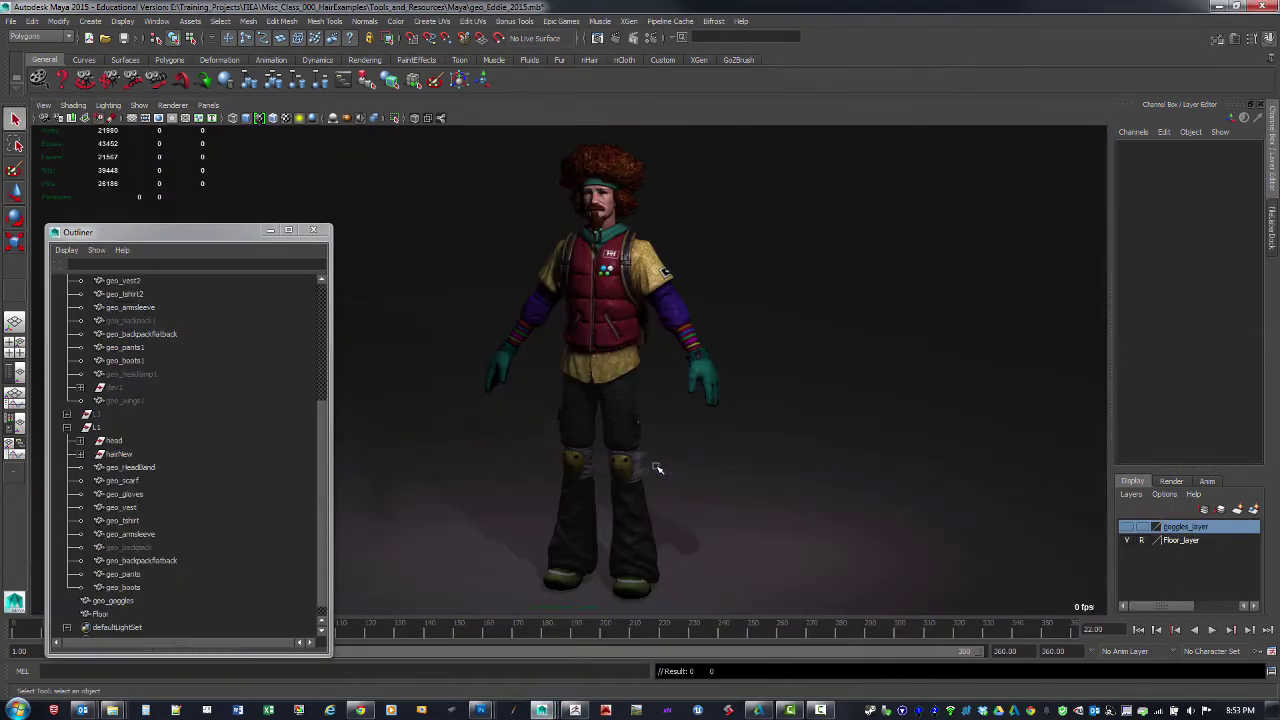
alt+right_drag(657, 468, 700, 468)
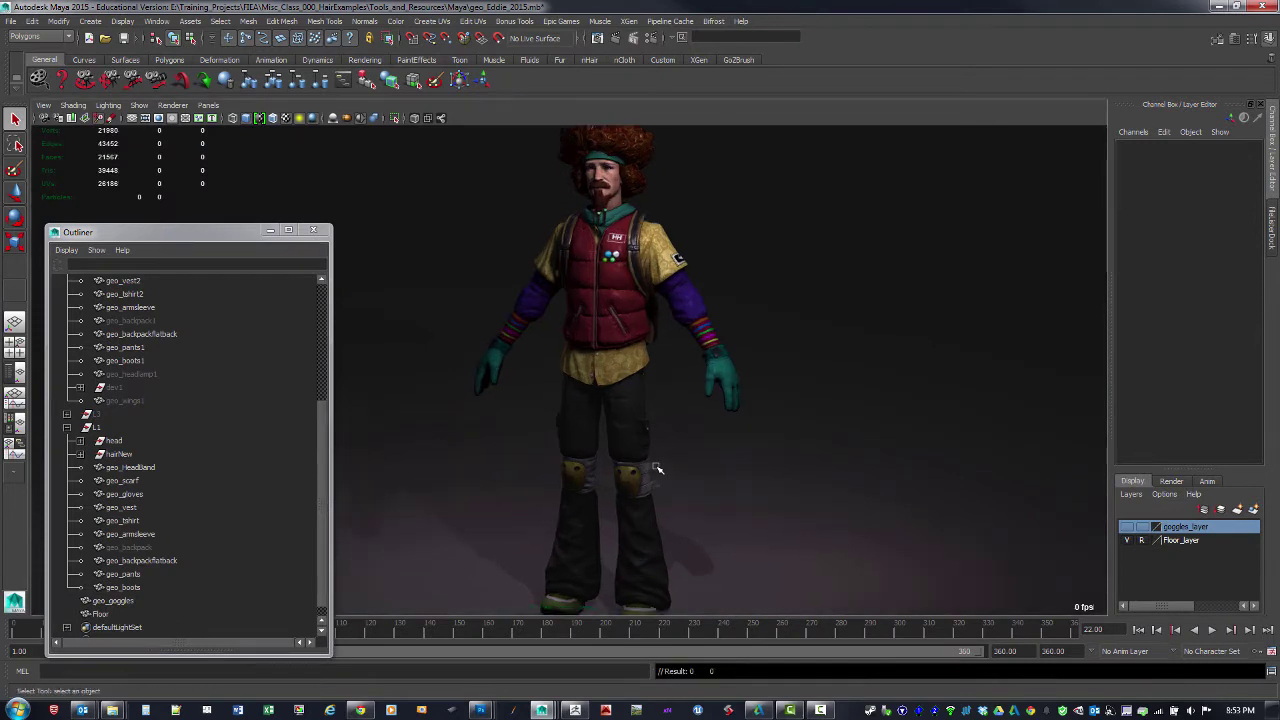
alt+middle_drag(657, 468, 660, 655)
scroll(658, 469, up, 5)
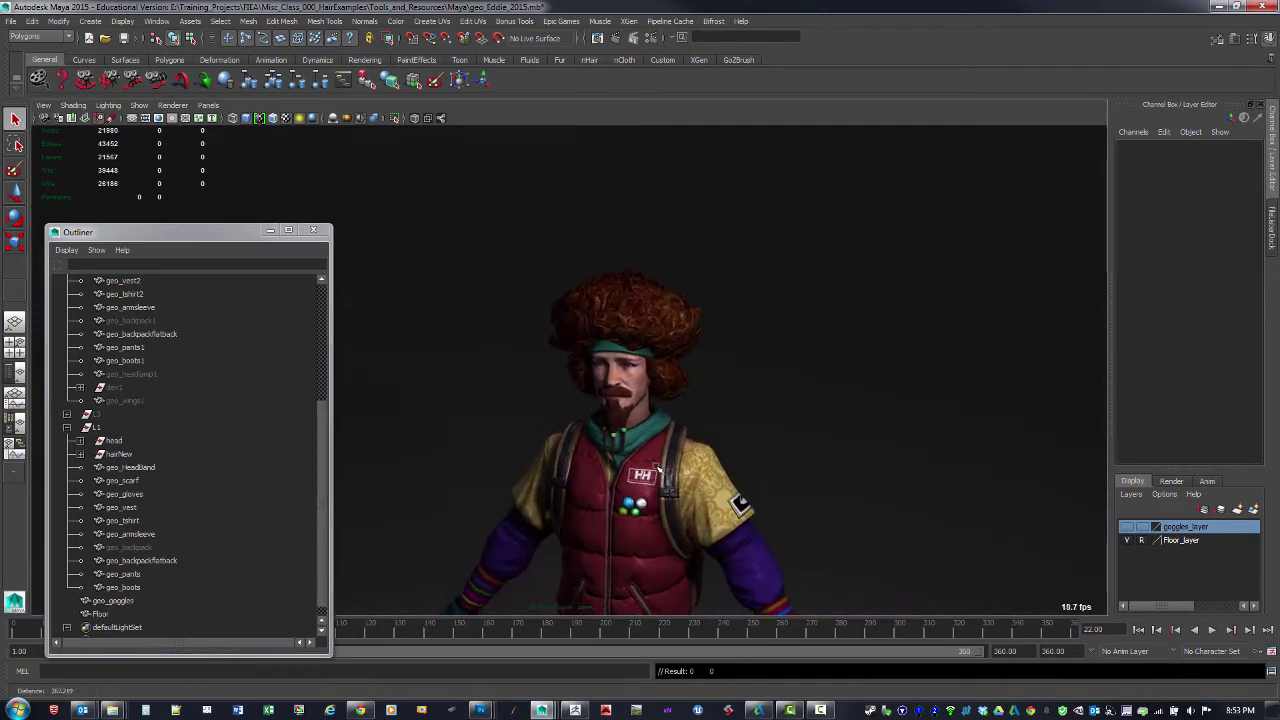
scroll(658, 469, up, 6)
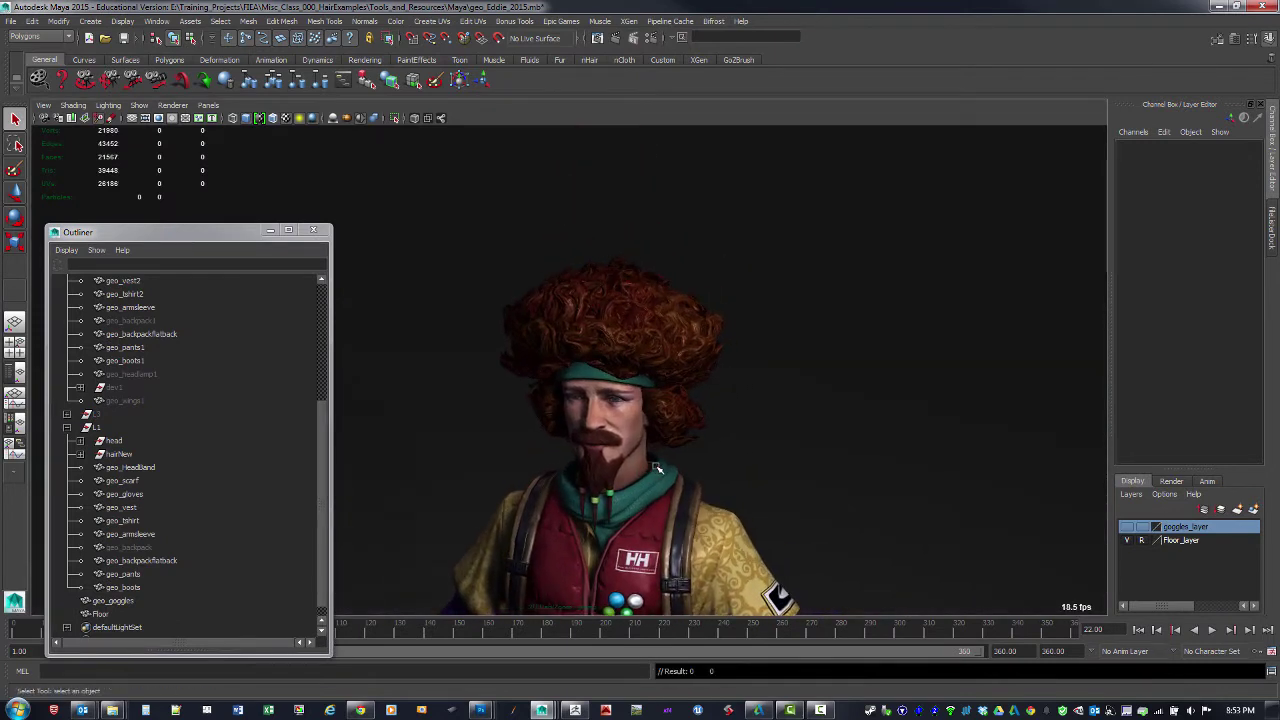
alt+middle_drag(658, 469, 657, 447)
mouse_move(658, 469)
alt+mouse_down()
mouse_move(720, 469)
mouse_move(658, 469)
alt+mouse_up()
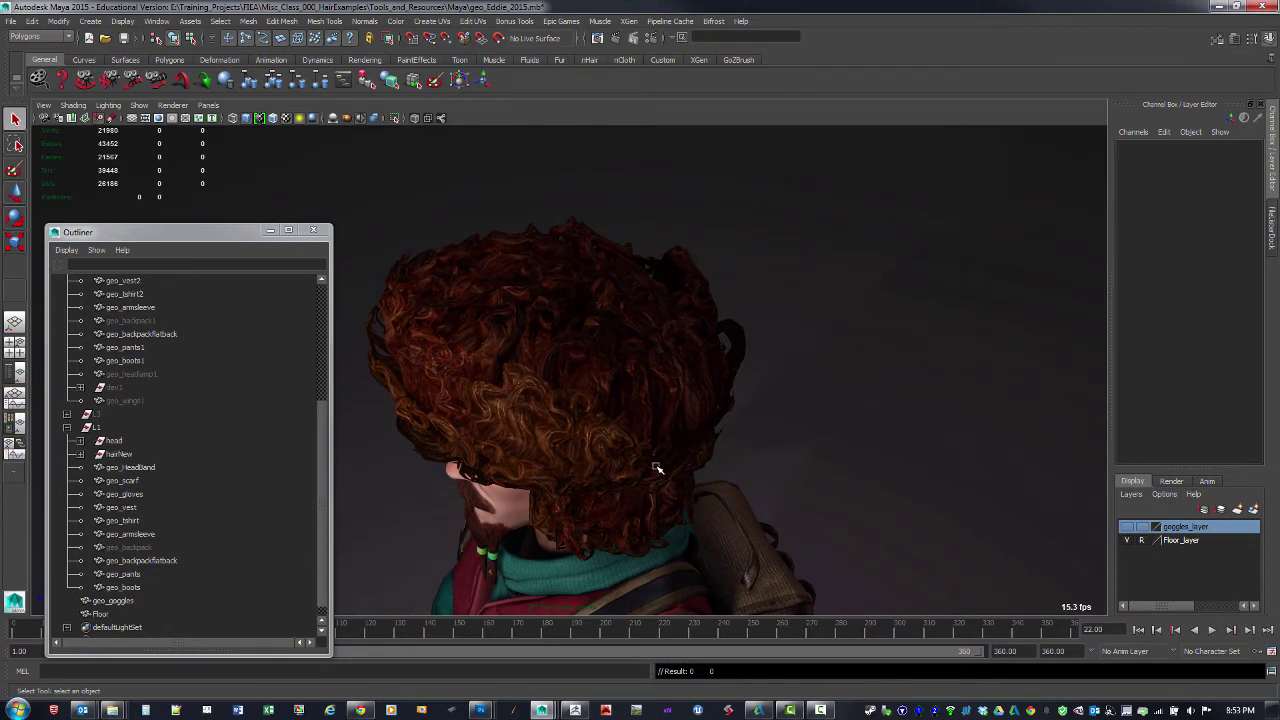
- Select the range of CardMass hair cards through CardMassV2_0016 to inspect their wireframes, and clear the selection
click(658, 469)
click(658, 469)
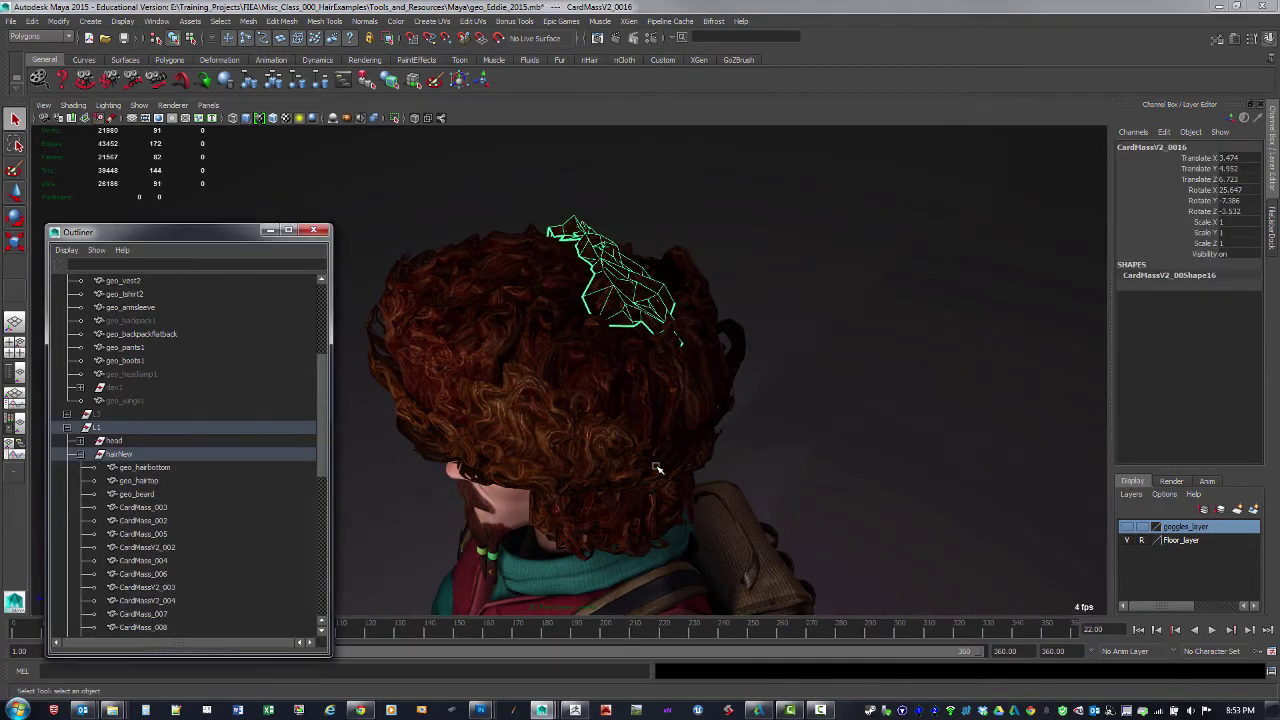
key(Down)
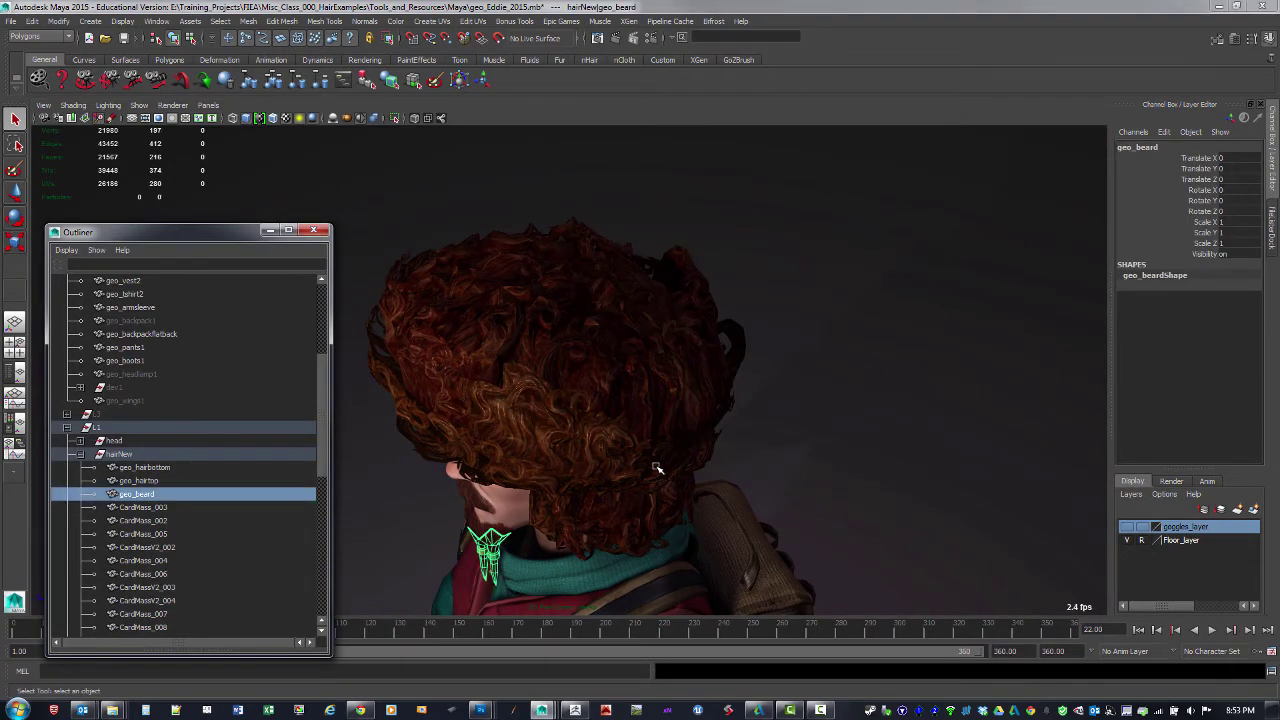
key(Down)
drag(321, 415, 321, 527)
shift+click(149, 521)
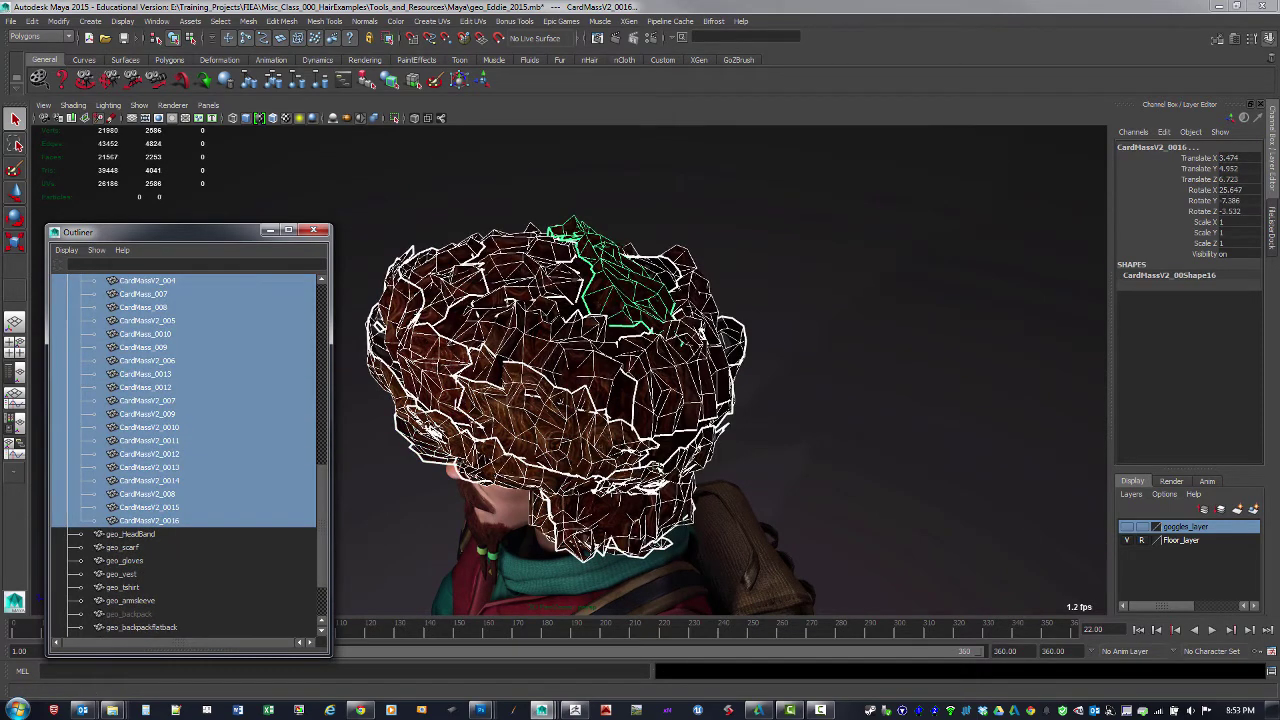
alt+drag(540, 376, 597, 372)
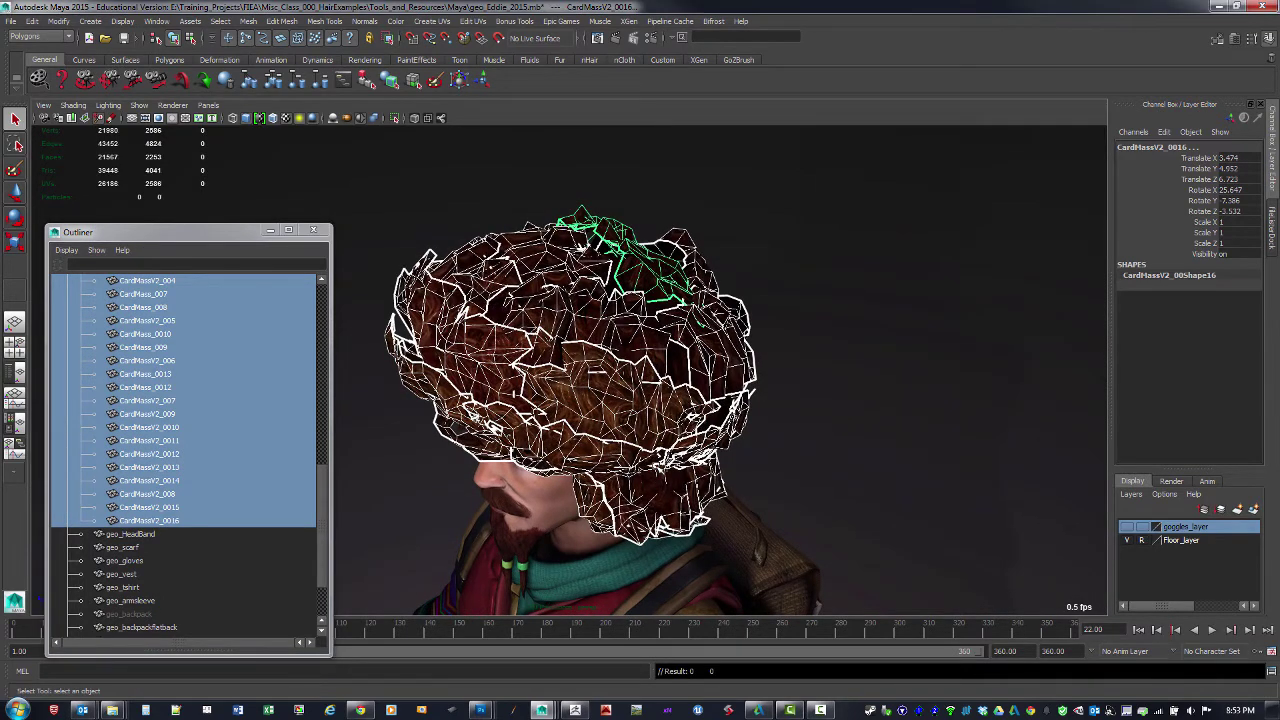
drag(321, 527, 321, 457)
click(657, 468)
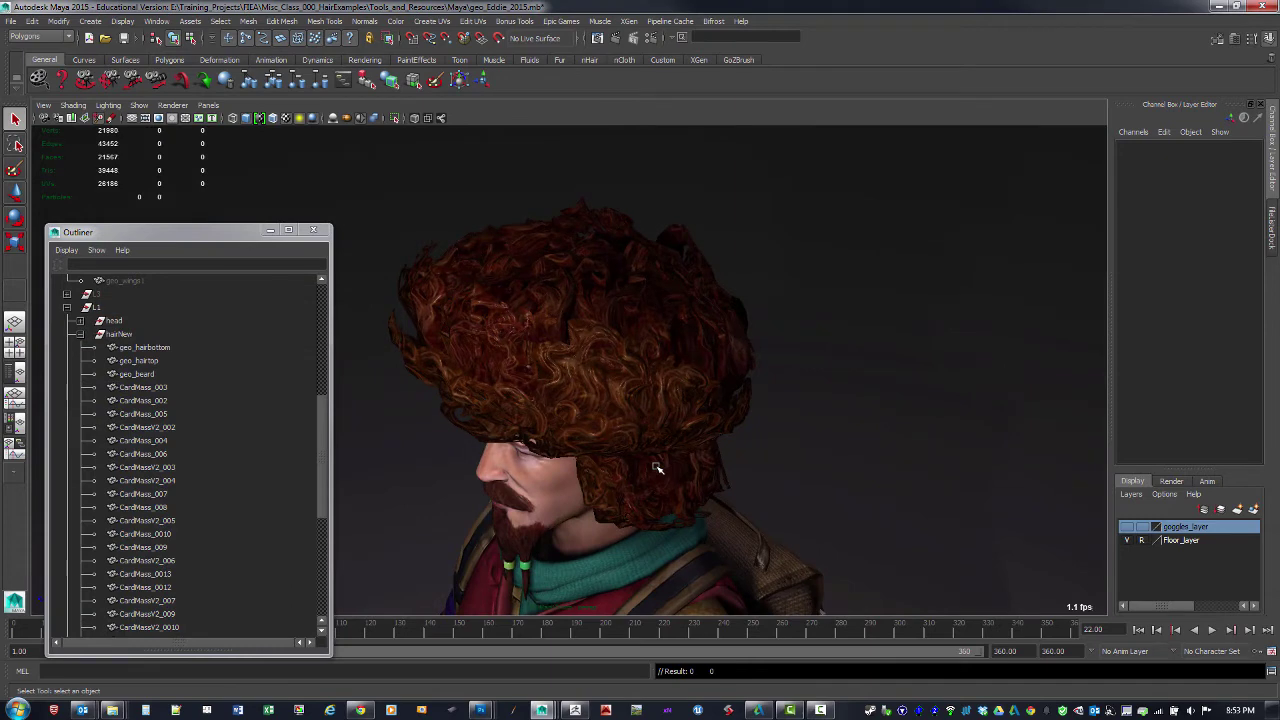
- Select the base meshes geo_hairbottom and geo_hairtop in turn to inspect them beneath the hair cards
click(657, 468)
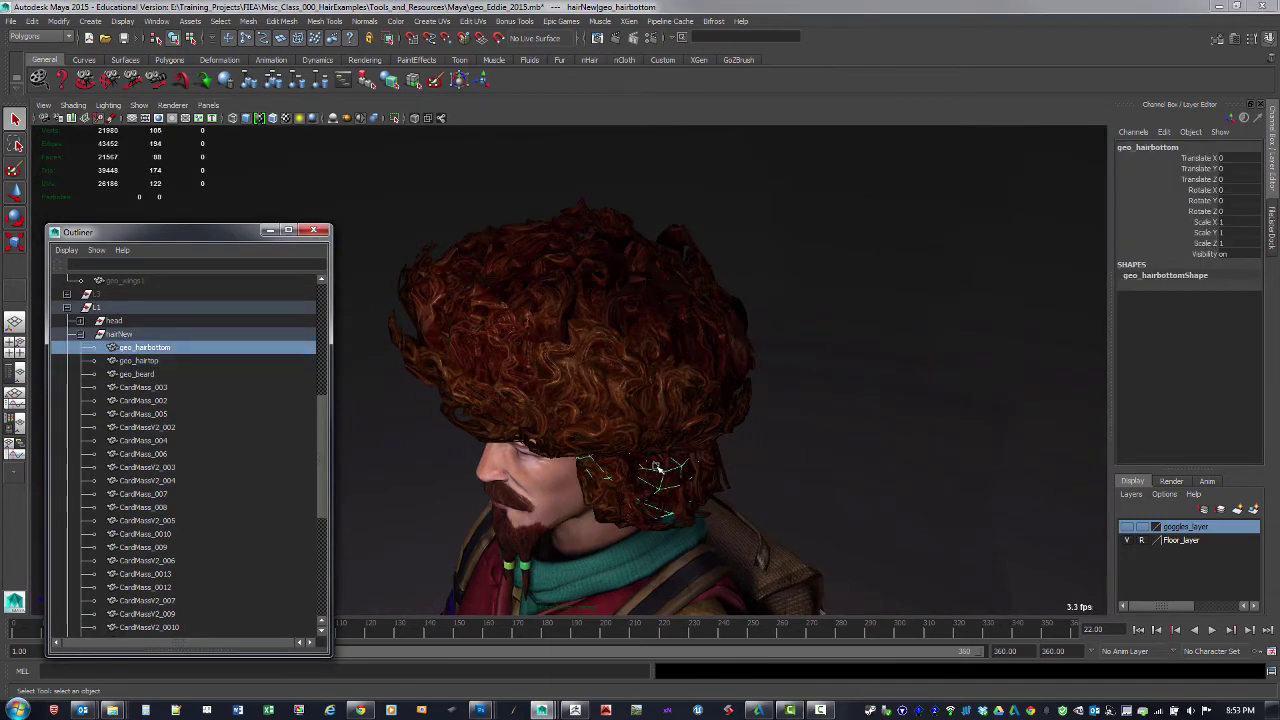
alt+drag(657, 468, 657, 468)
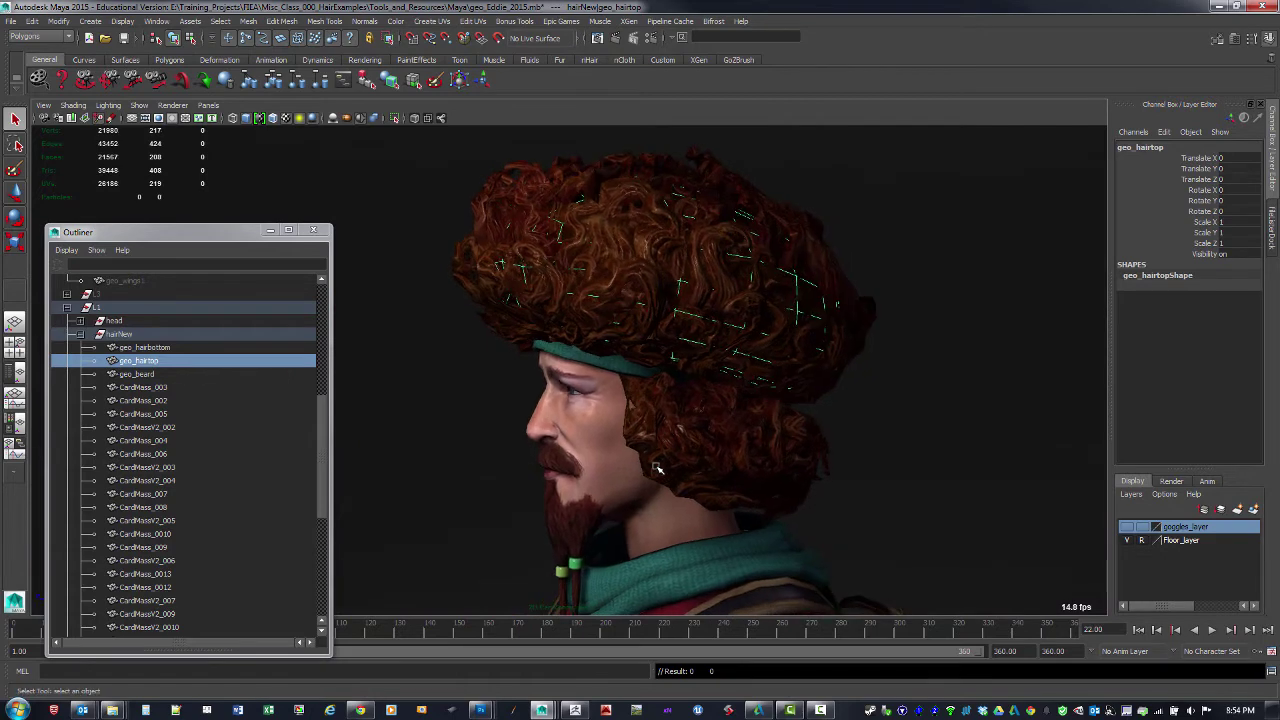
click(657, 468)
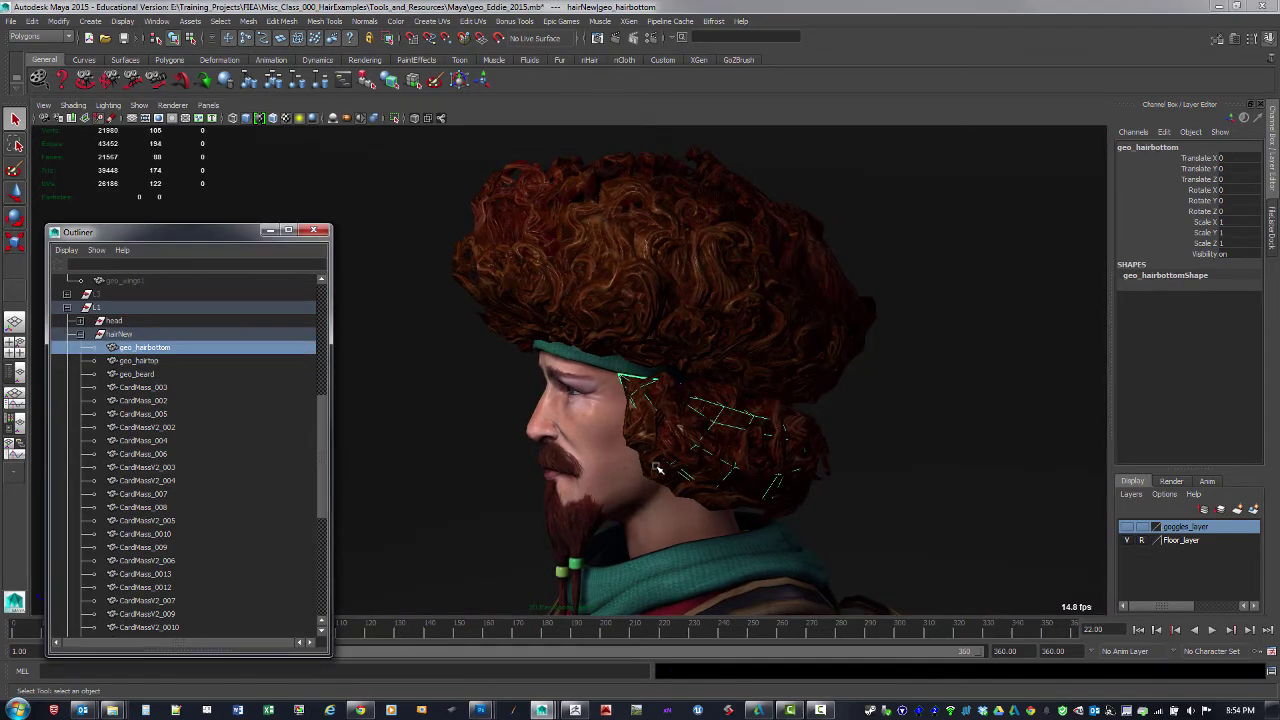
alt+drag(657, 468, 657, 468)
- Inspect individual hair cards above the headband, selecting CardMass_004 and CardMass_005 together
click(657, 468)
click(657, 468)
click(657, 468)
click(657, 468)
shift+click(657, 468)
shift+click(657, 468)
click(657, 468)
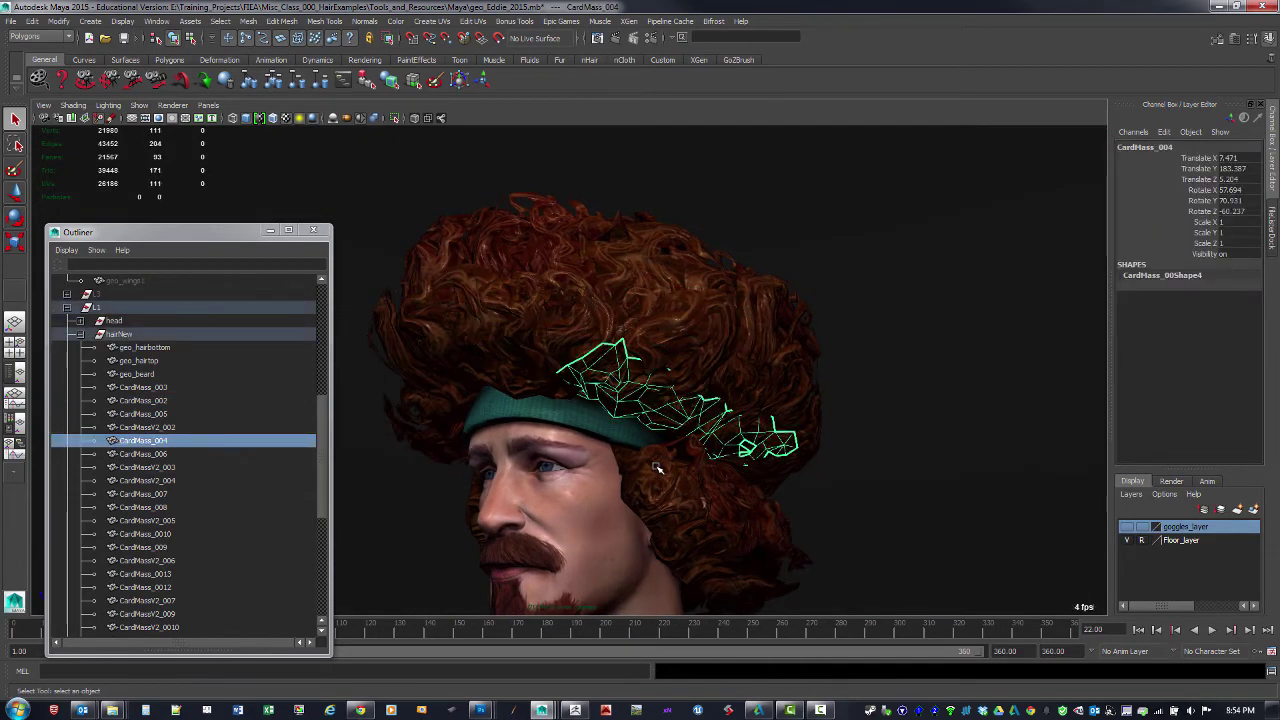
shift+click(657, 468)
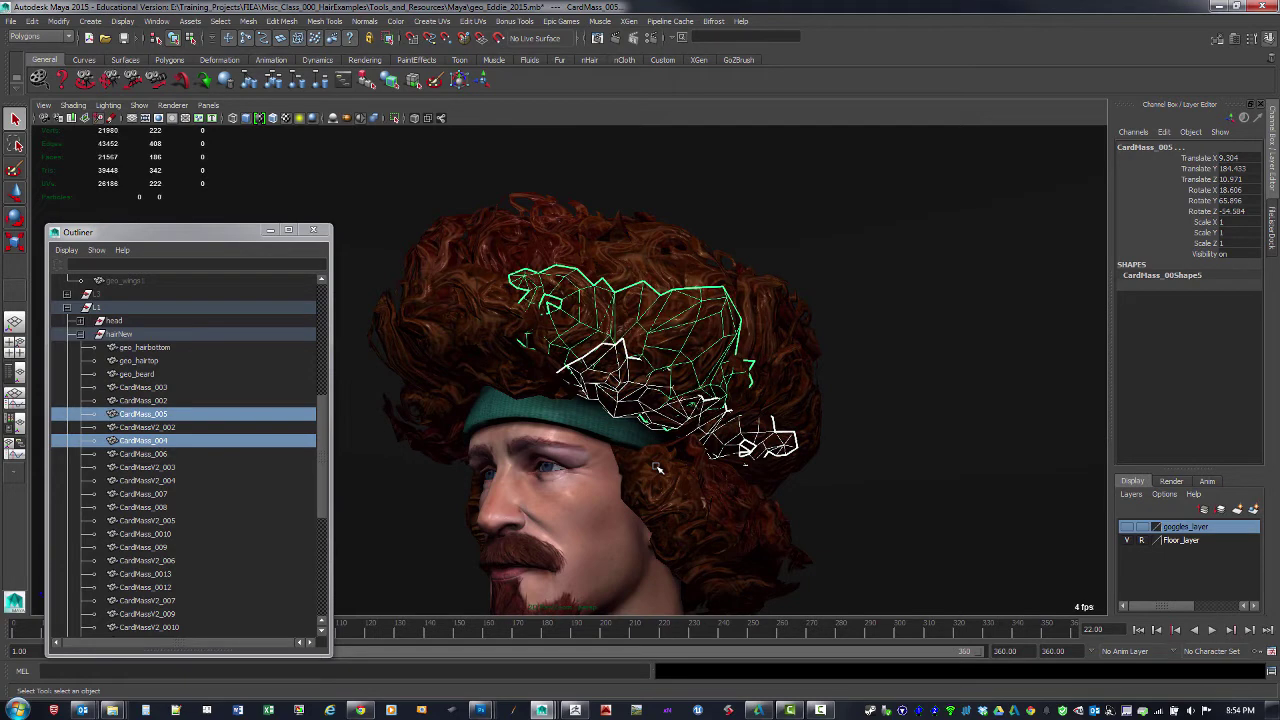
- Switch to the CardMass_V1_GR_001.mb scene and select the CardMass_V1_001 hair card to inspect its mesh
click(543, 710)
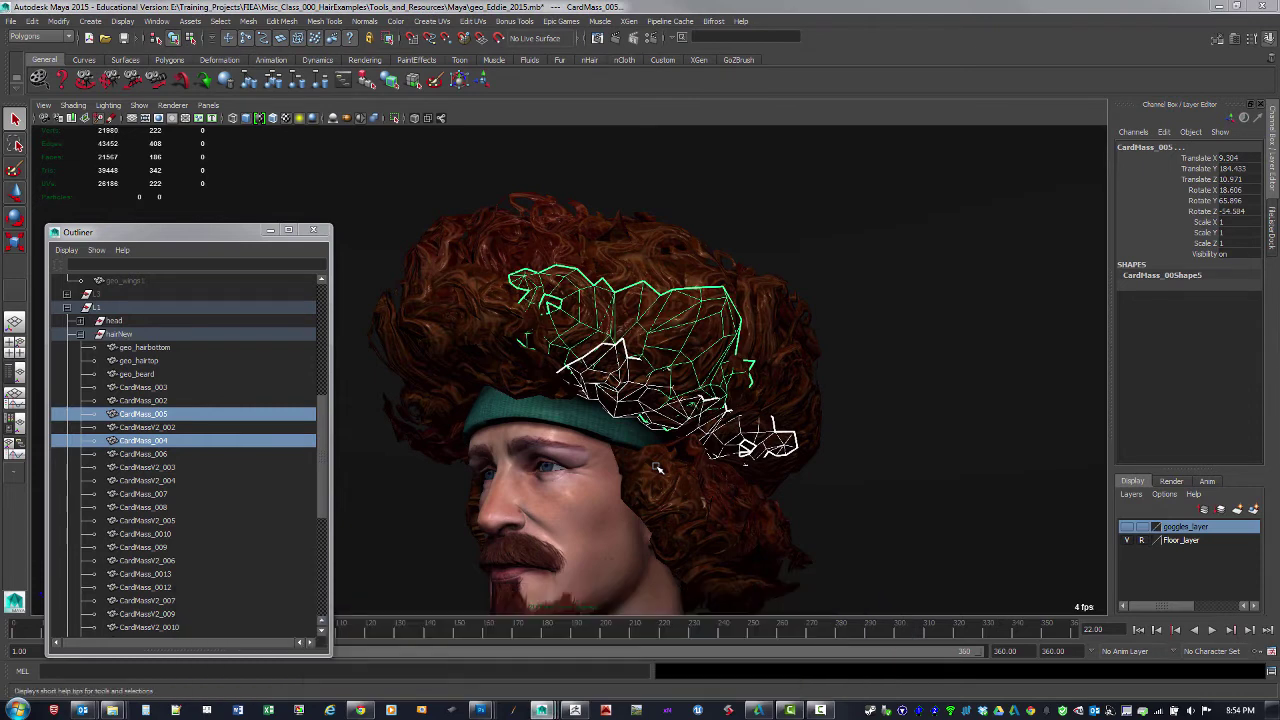
key(alt+Tab)
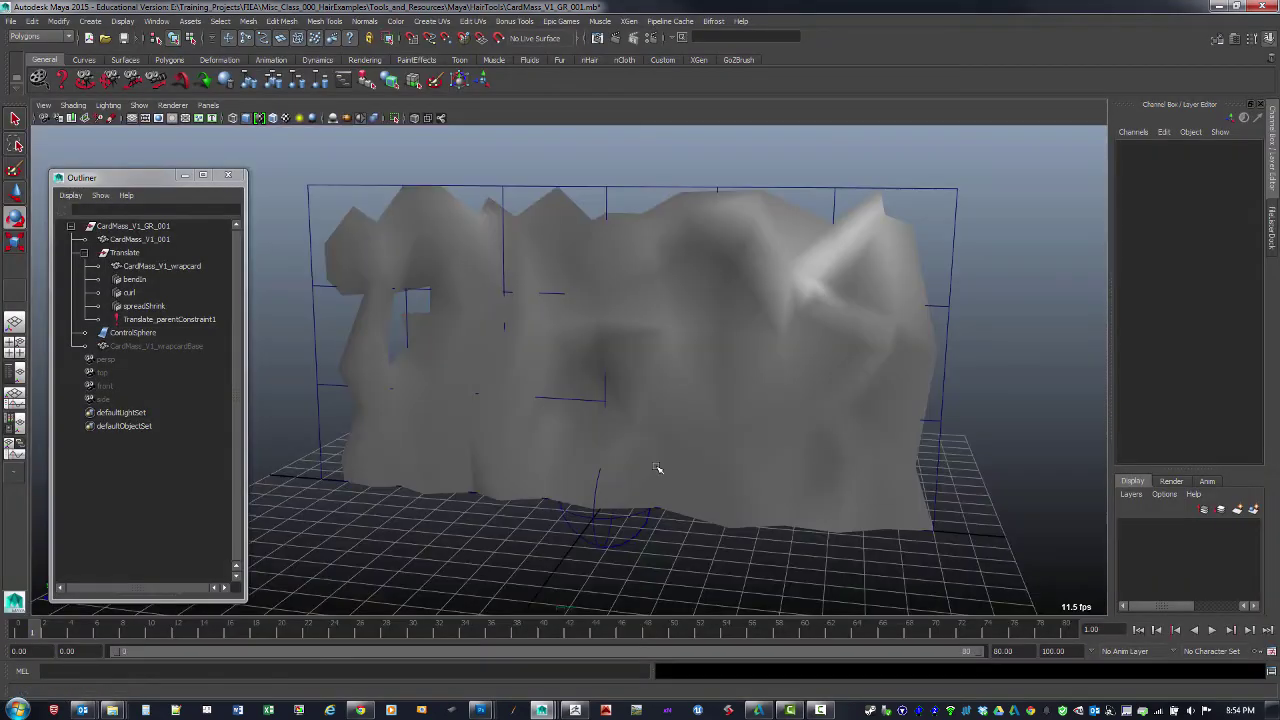
alt+drag(657, 467, 659, 468)
click(657, 468)
alt+right_drag(659, 468, 658, 468)
alt+drag(658, 468, 657, 467)
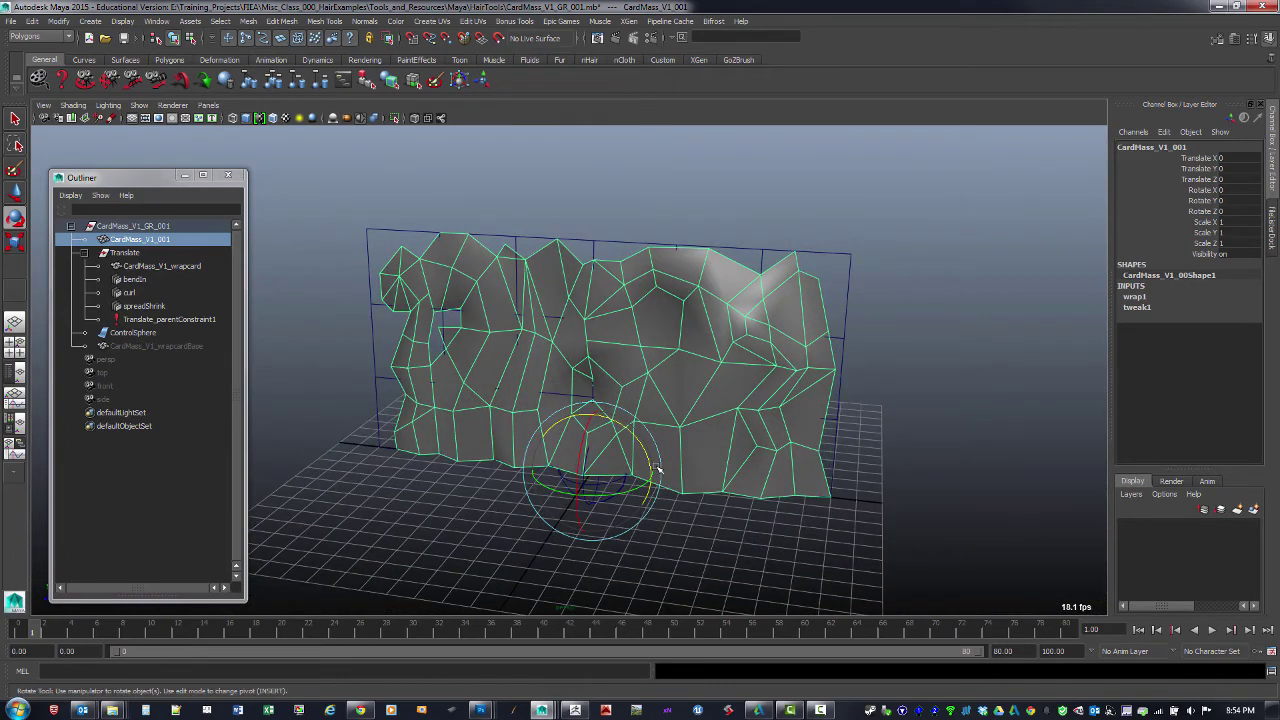
- Examine the hair card from several angles and select its surrounding wrap cage, CardMass_V1_wrapcard
alt+drag(657, 468, 658, 468)
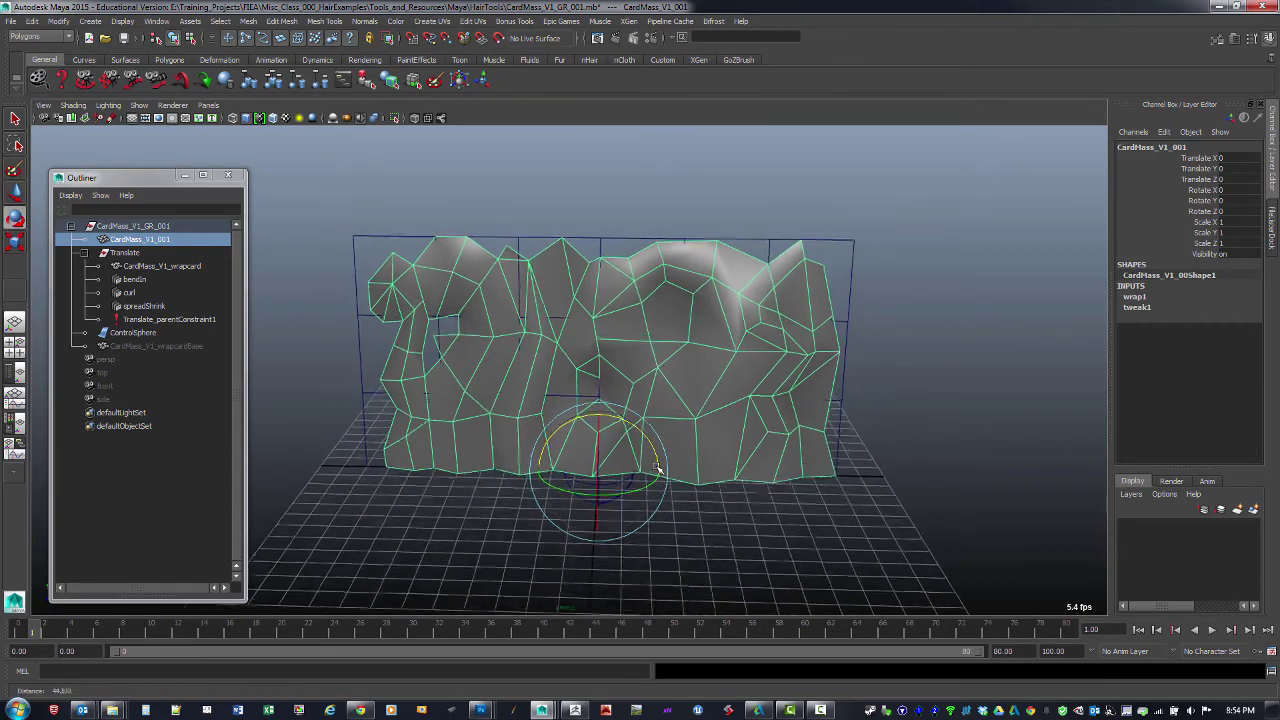
alt+right_drag(658, 468, 657, 468)
alt+middle_drag(657, 468, 657, 468)
alt+drag(657, 468, 657, 468)
click(657, 468)
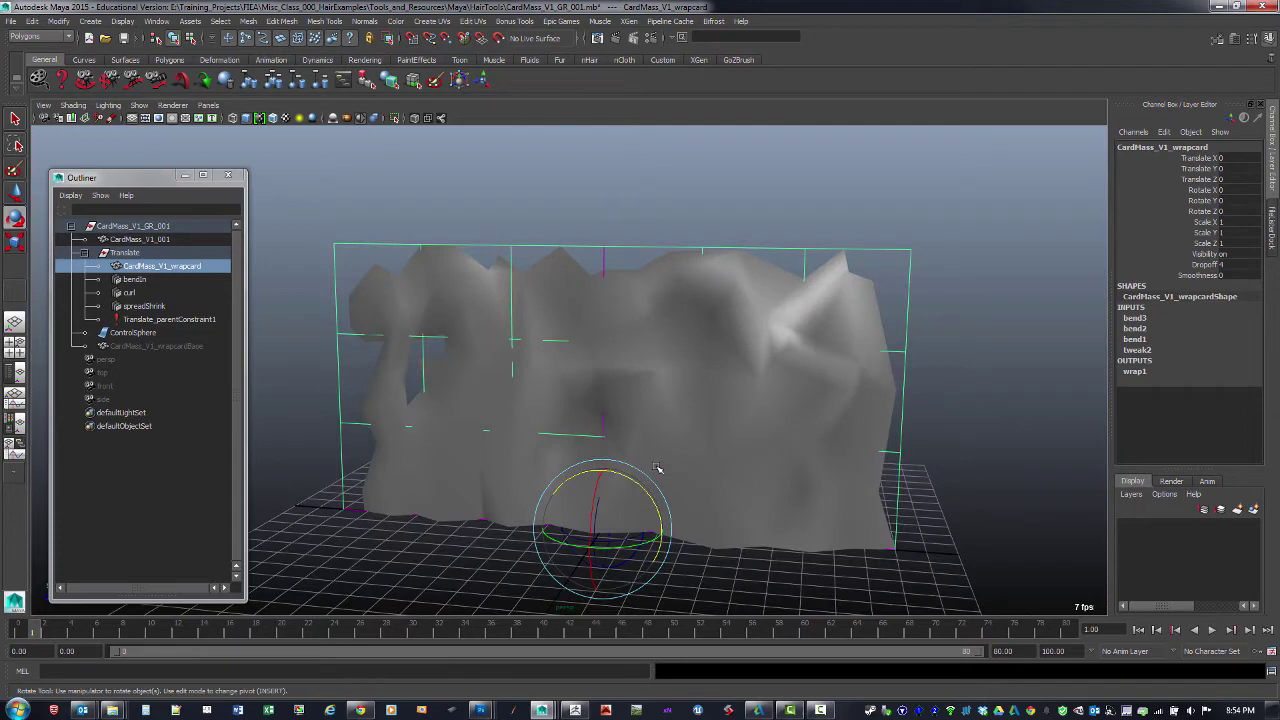
- Select CardMass_V1_001 together with its CardMass_V1_wrapcard cage and review the Wrap deformer options without creating a new wrap
click(657, 468)
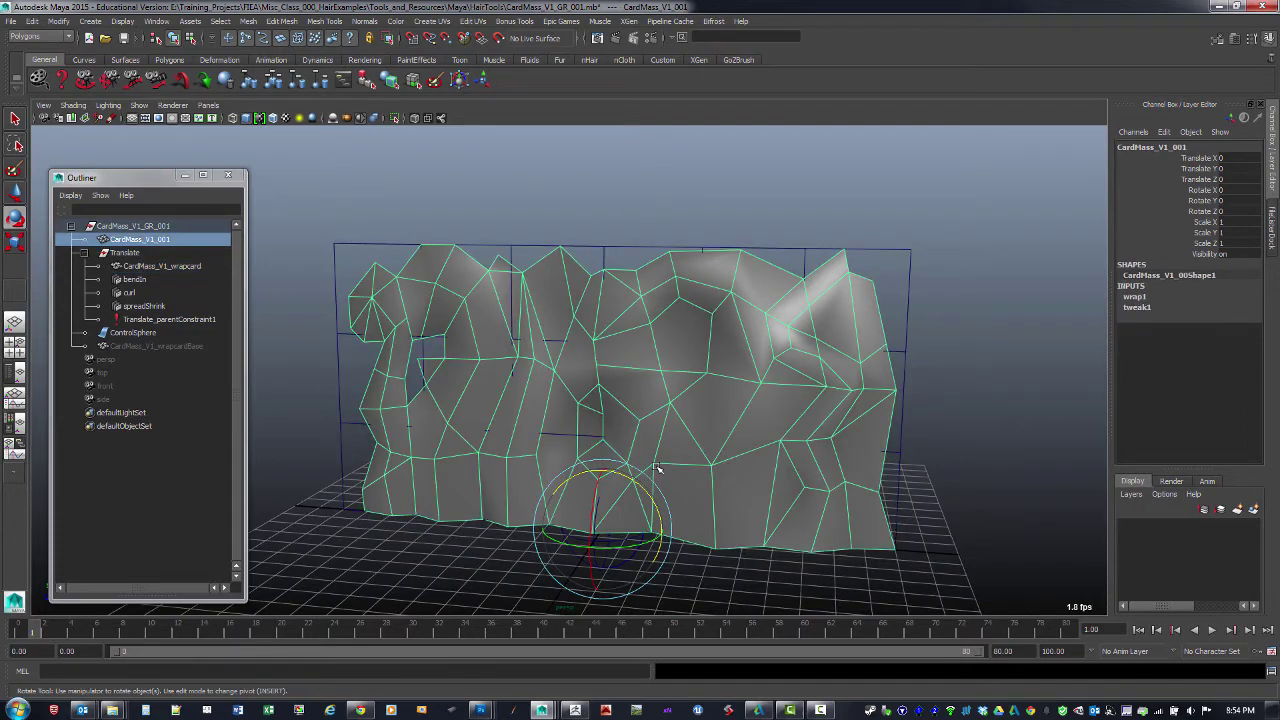
shift+click(657, 468)
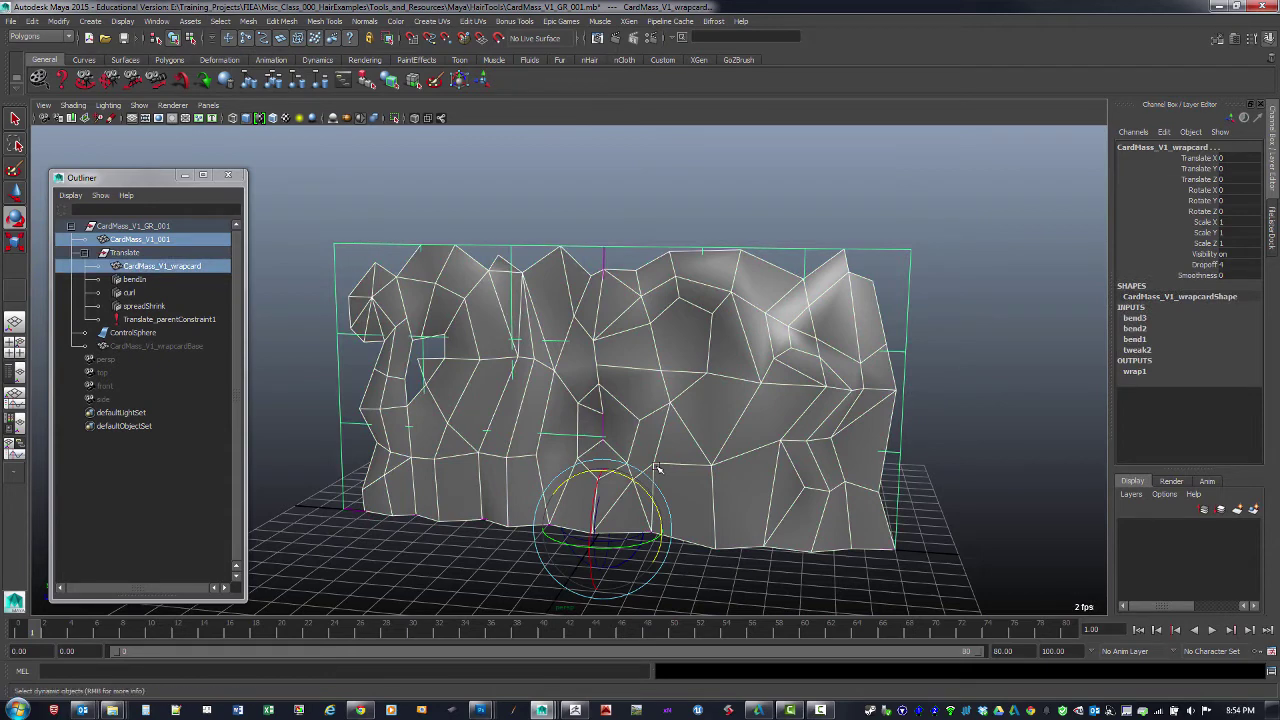
click(41, 37)
click(25, 47)
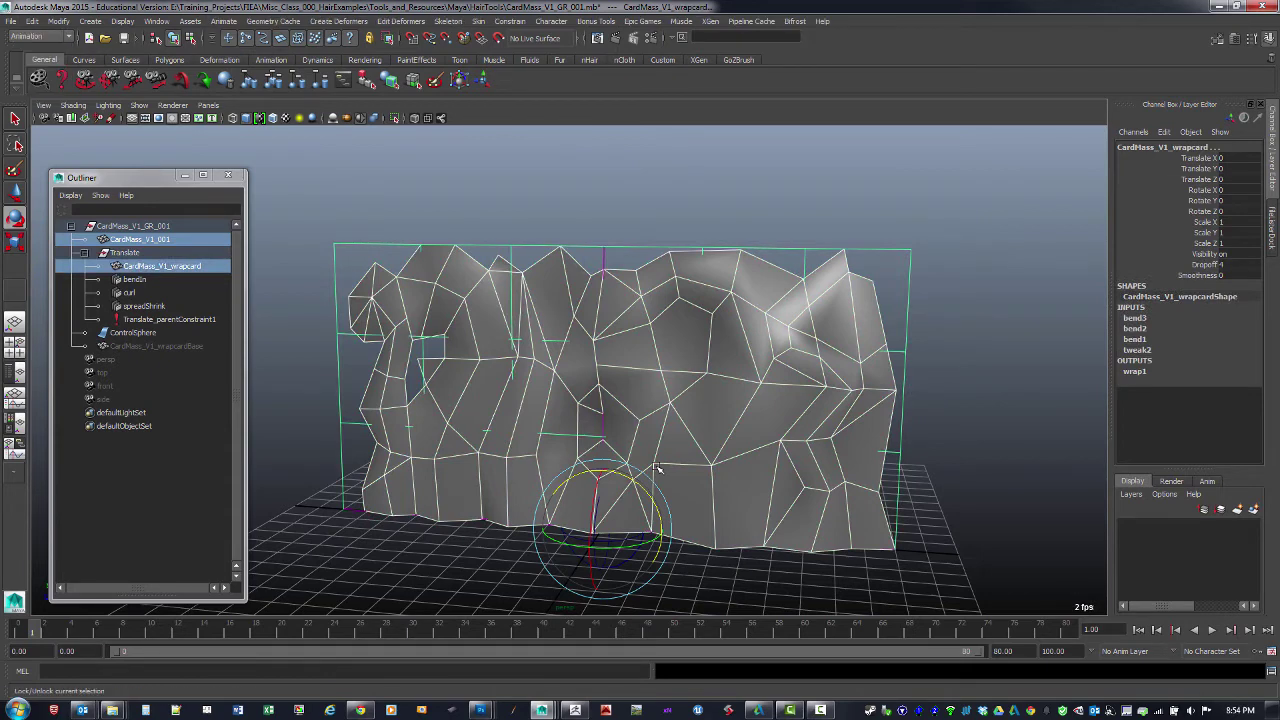
click(339, 21)
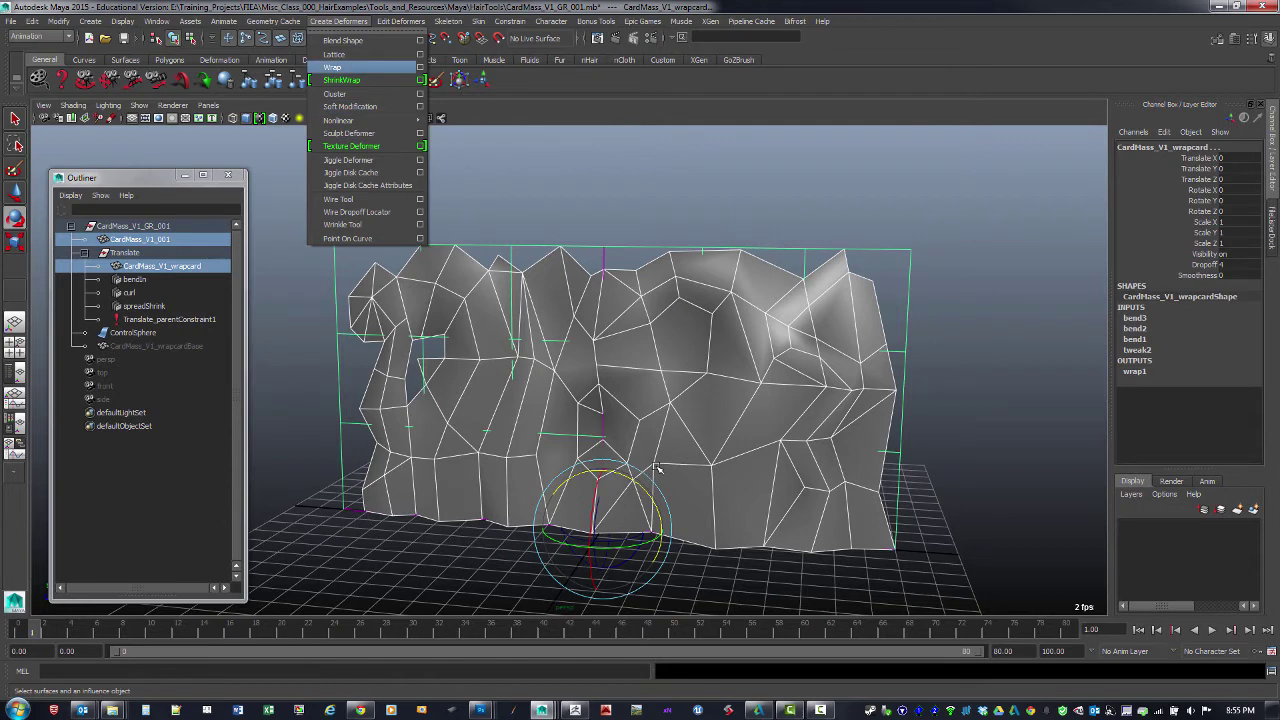
click(420, 67)
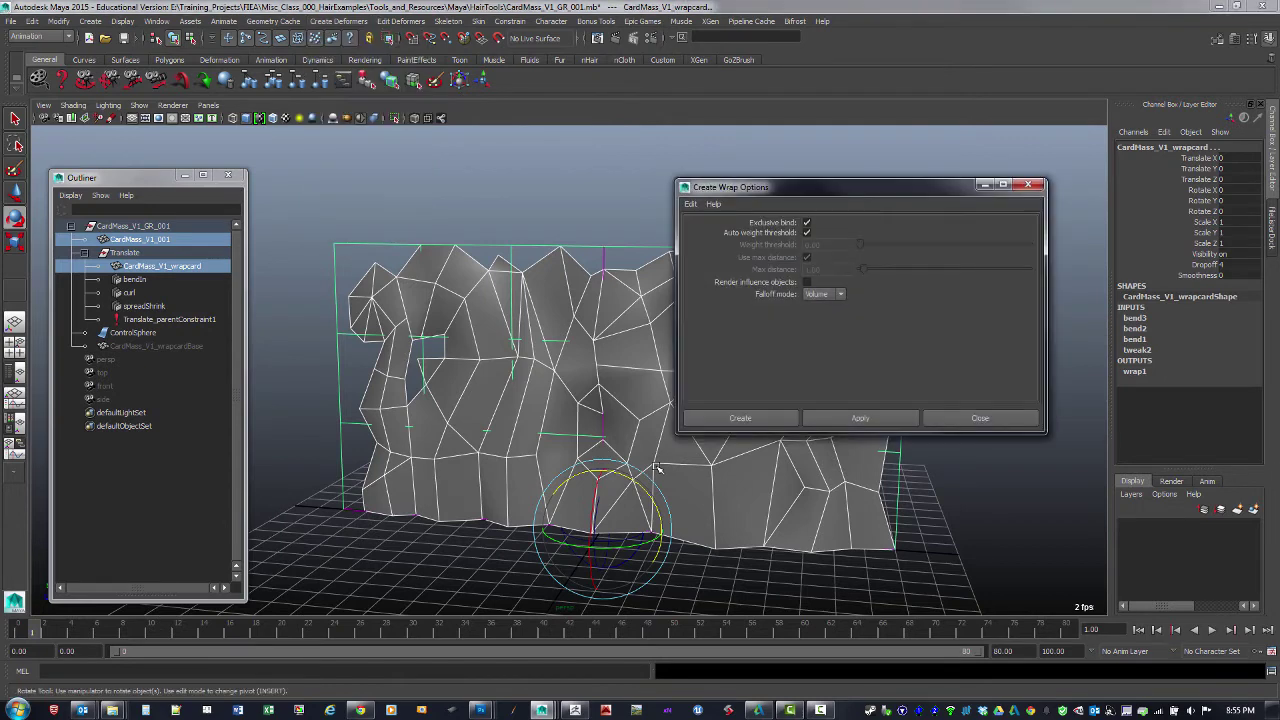
click(980, 418)
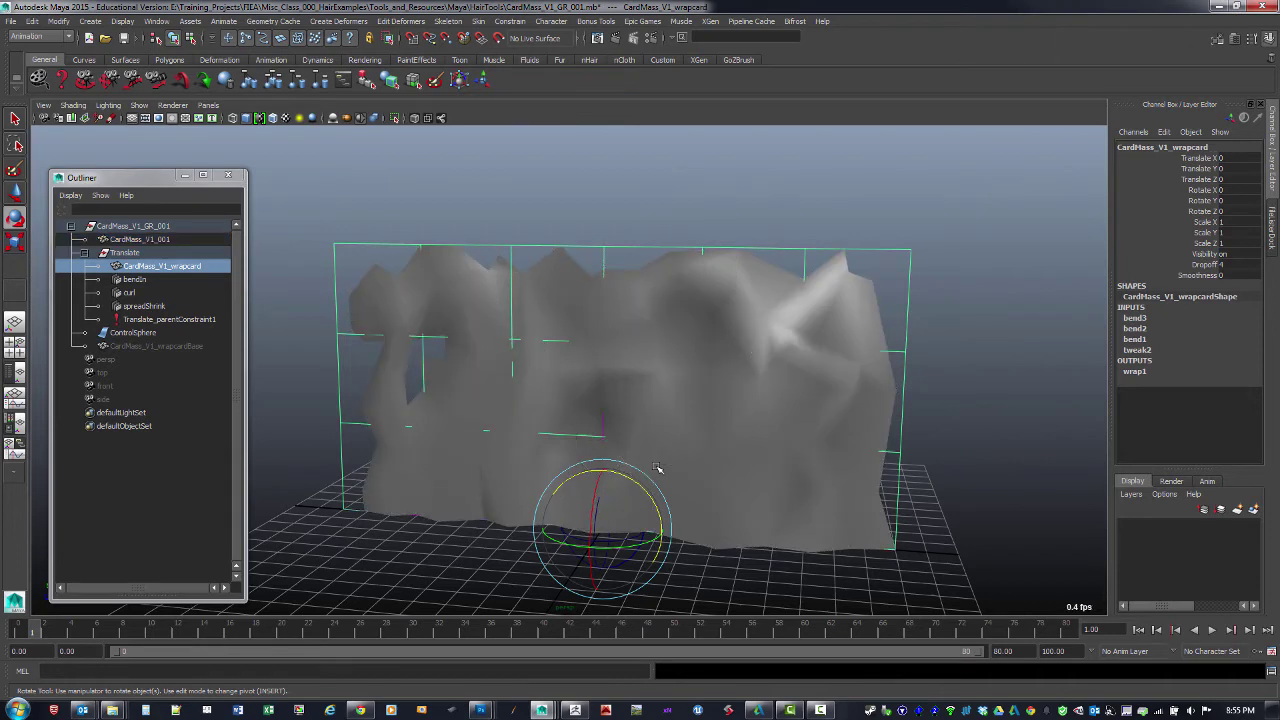
- Switch the wrap cage to vertex selection and try moving its two upper corner vertices
key(F8)
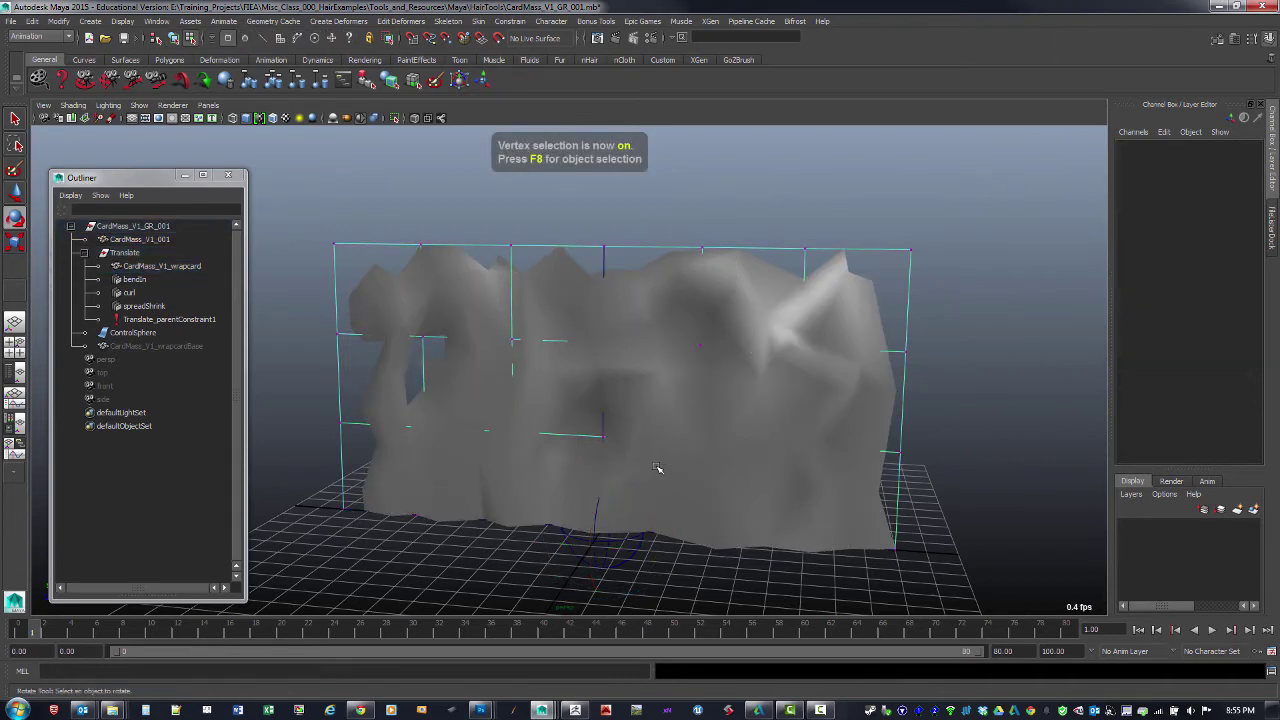
key(q)
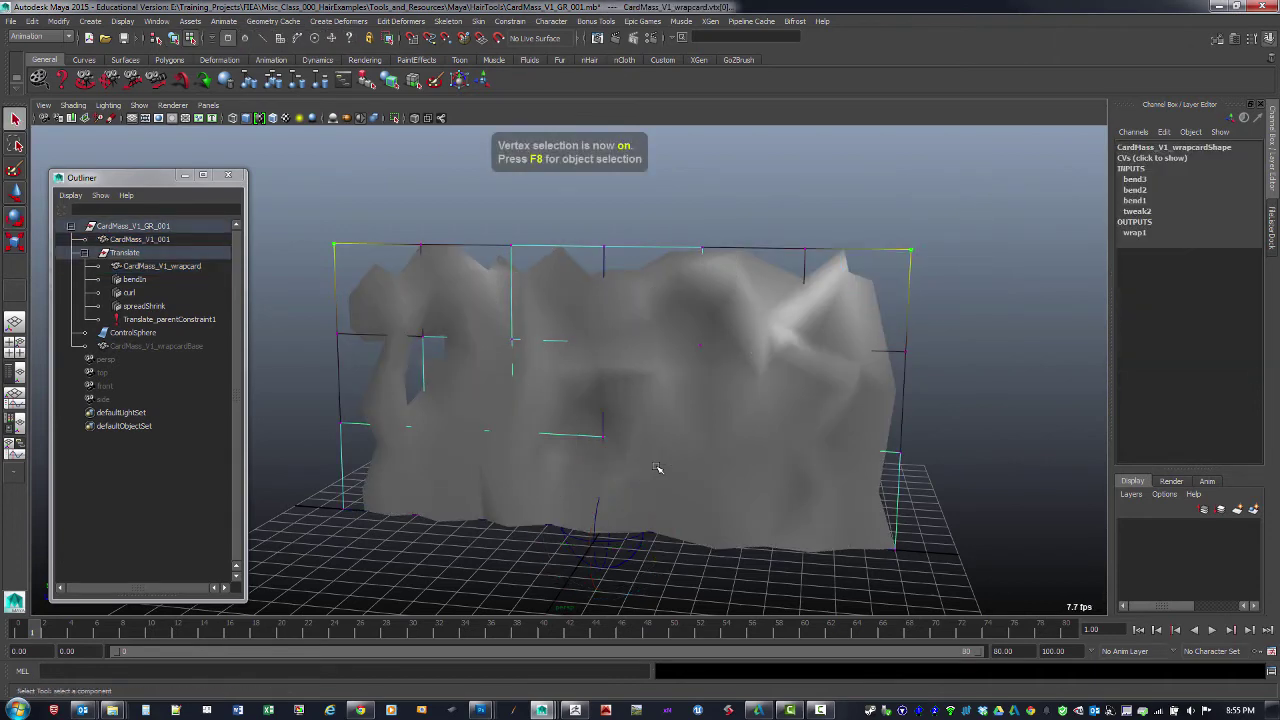
key(w)
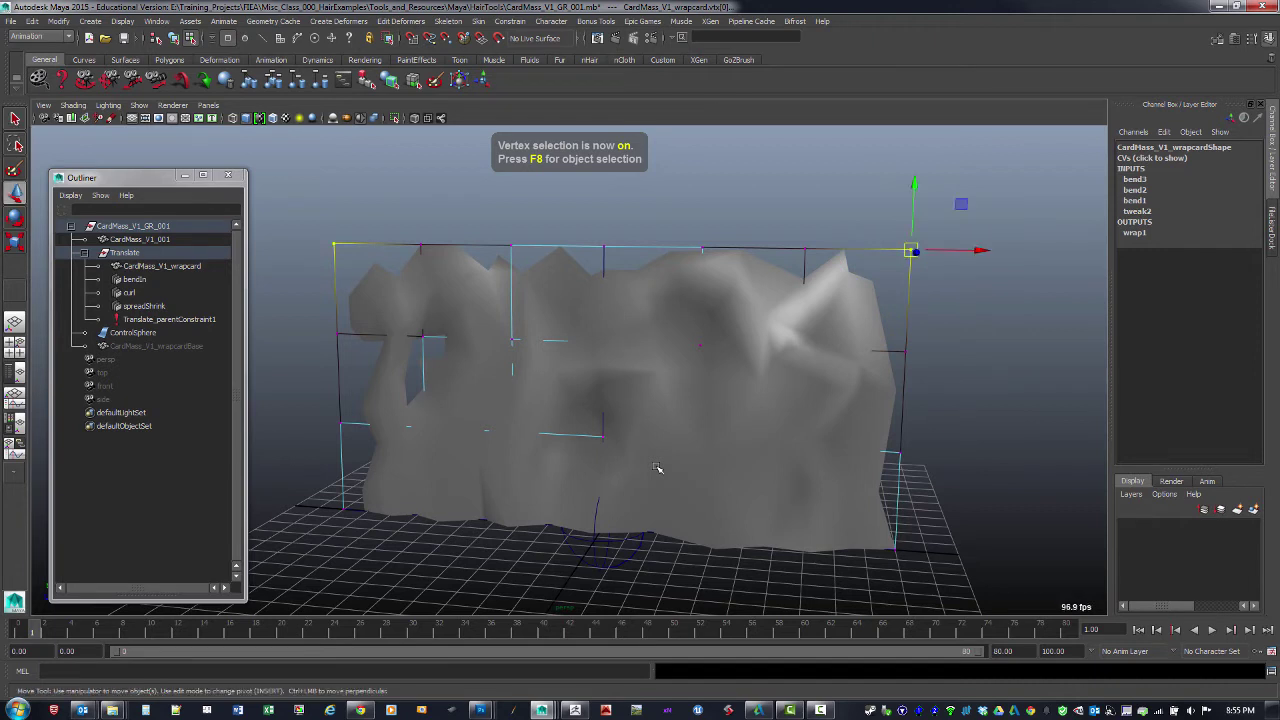
drag(917, 254, 917, 198)
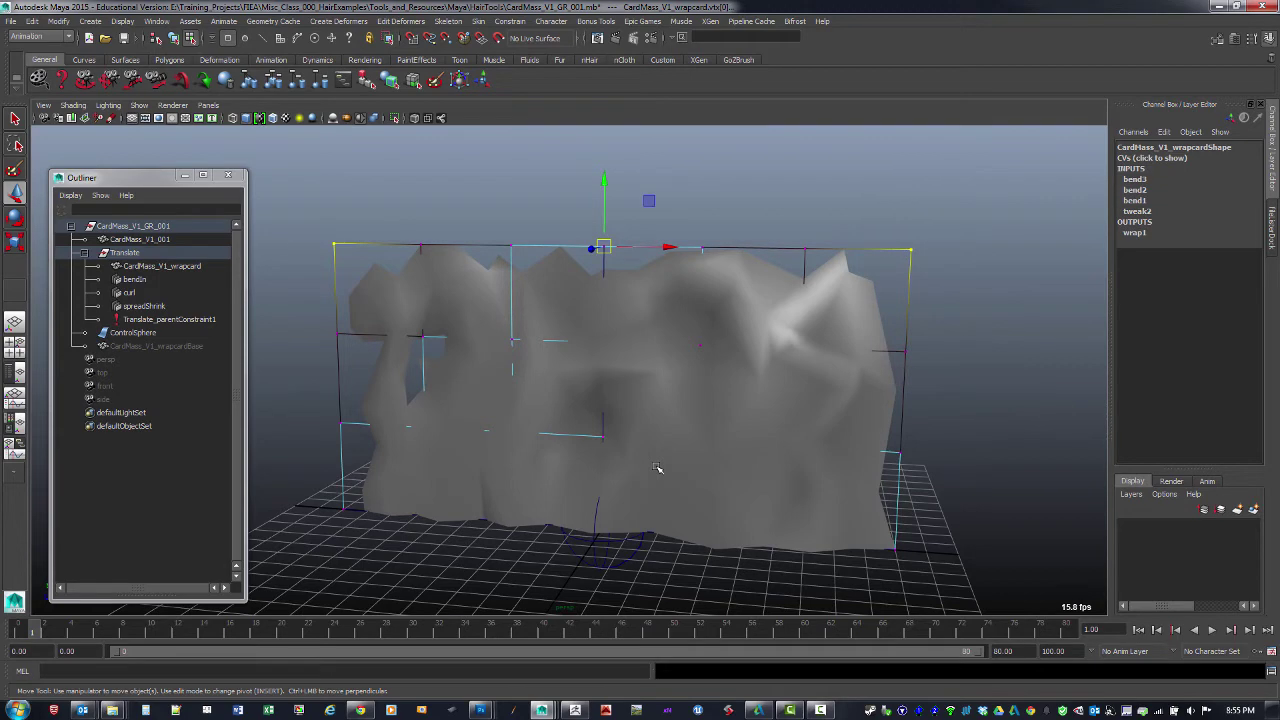
key(ctrl+z)
- Pull the vertices at one upper corner of the wrap cage up and outward to deform the hair card, and undo it
mouse_move(657, 468)
alt+mouse_down()
mouse_move(635, 467)
mouse_move(668, 468)
alt+mouse_up()
drag(769, 219, 976, 275)
key(ctrl+z)
key(ctrl+z)
key(ctrl+z)
key(ctrl+z)
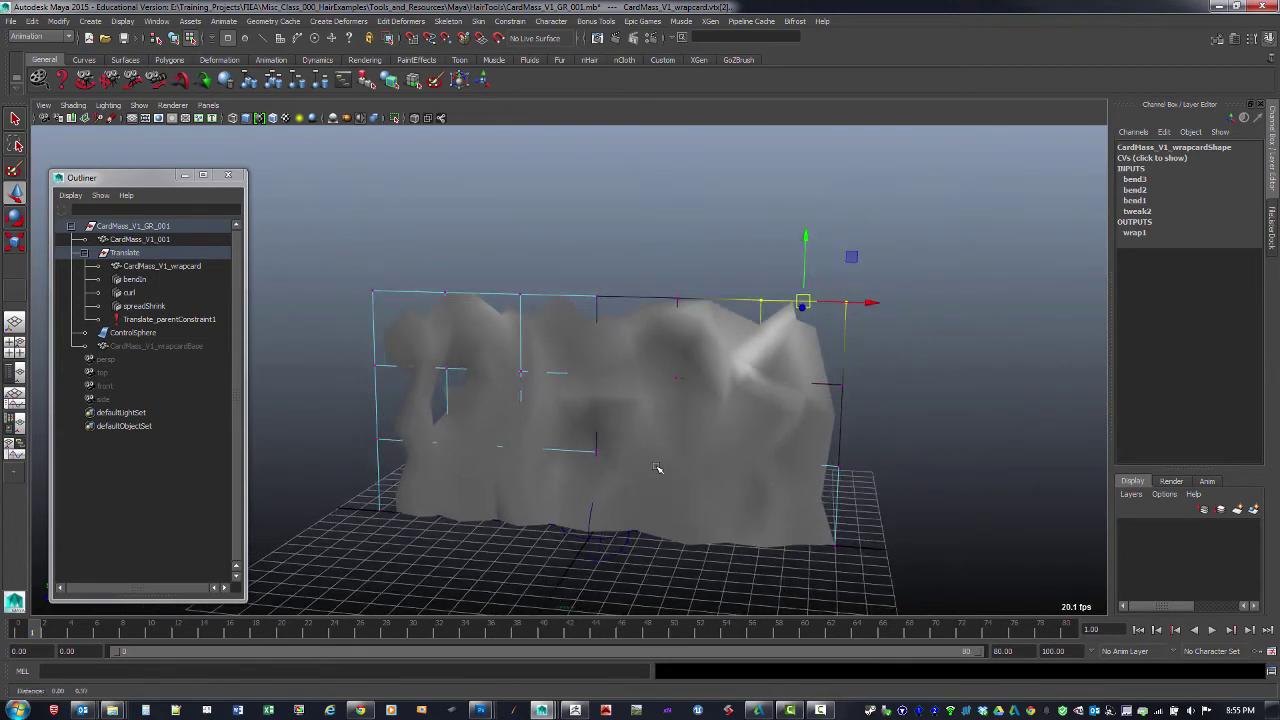
key(ctrl+z)
key(ctrl+z)
key(ctrl+z)
key(ctrl+z)
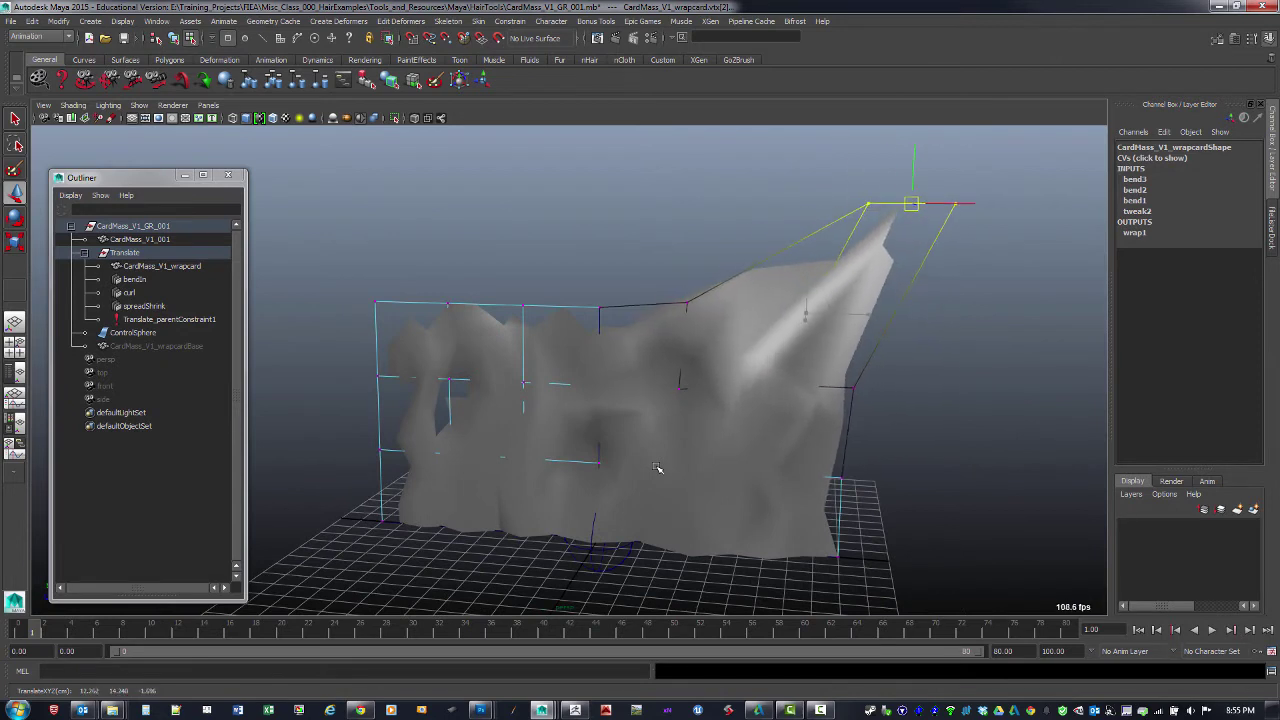
- Pull a larger group of upper vertices on the same side of the wrap cage upward, and undo the deformation
mouse_move(820, 380)
mouse_down()
mouse_move(877, 396)
mouse_move(897, 437)
mouse_move(873, 410)
mouse_up()
key(ctrl+z)
key(ctrl+z)
key(ctrl+z)
key(ctrl+z)
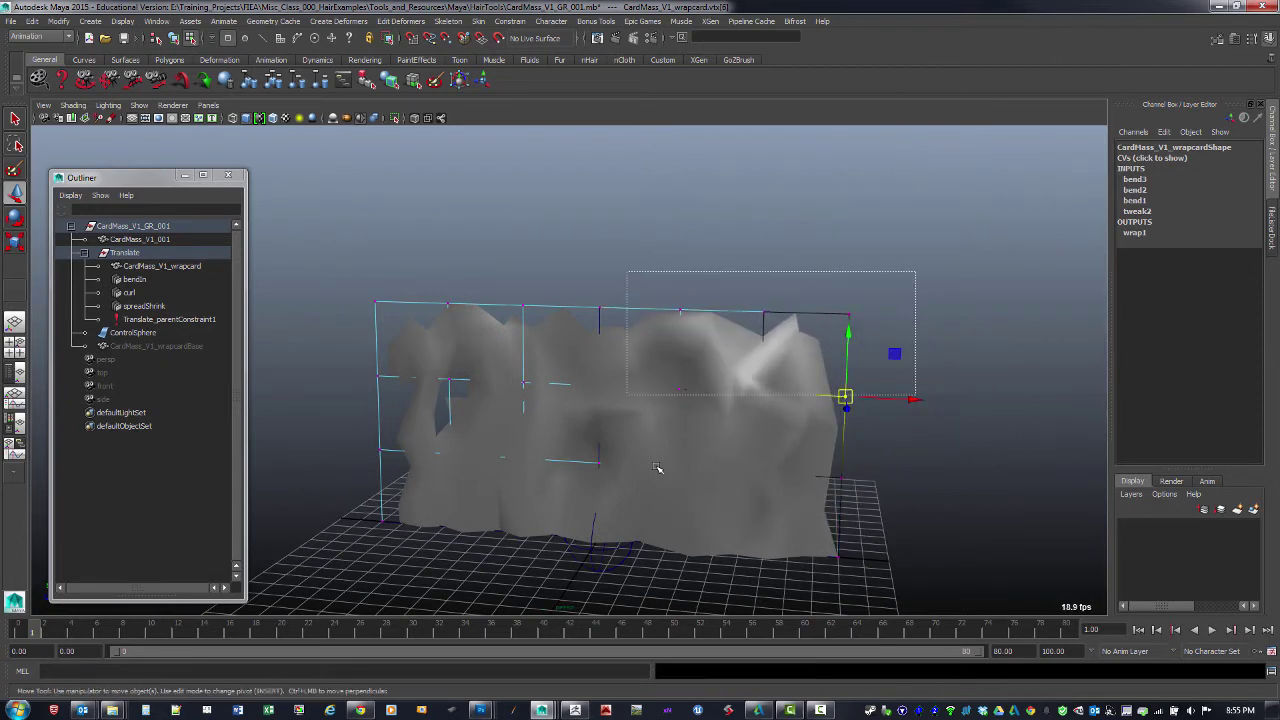
key(ctrl+z)
key(ctrl+z)
key(ctrl+z)
key(ctrl+z)
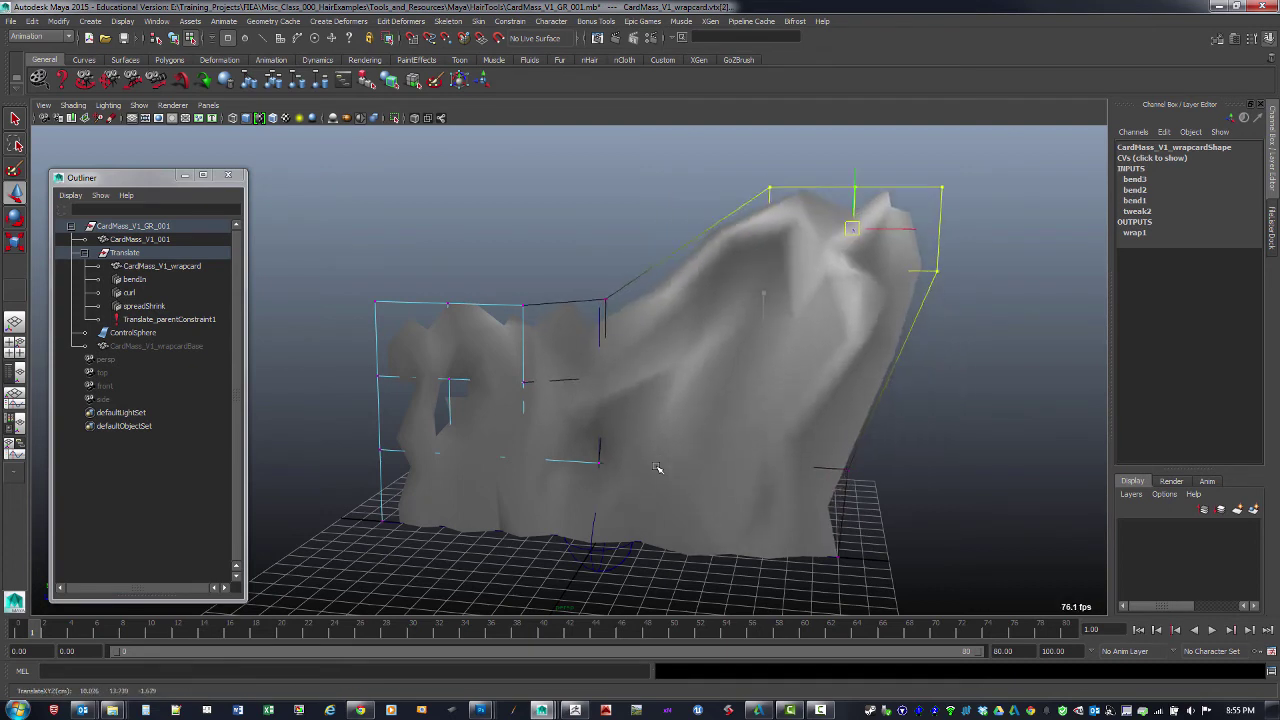
key(ctrl+z)
key(ctrl+z)
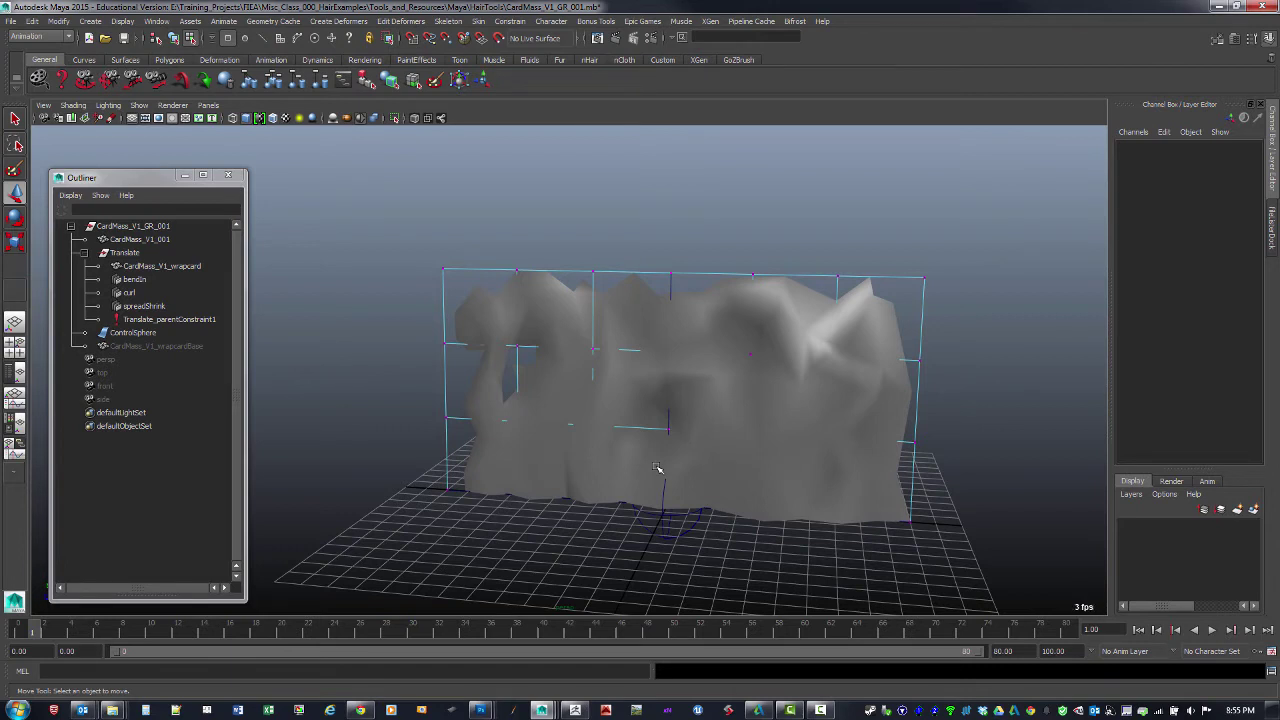
- Return to object selection, try moving the Translate group about -2.18 along Z, and undo the move
key(F8)
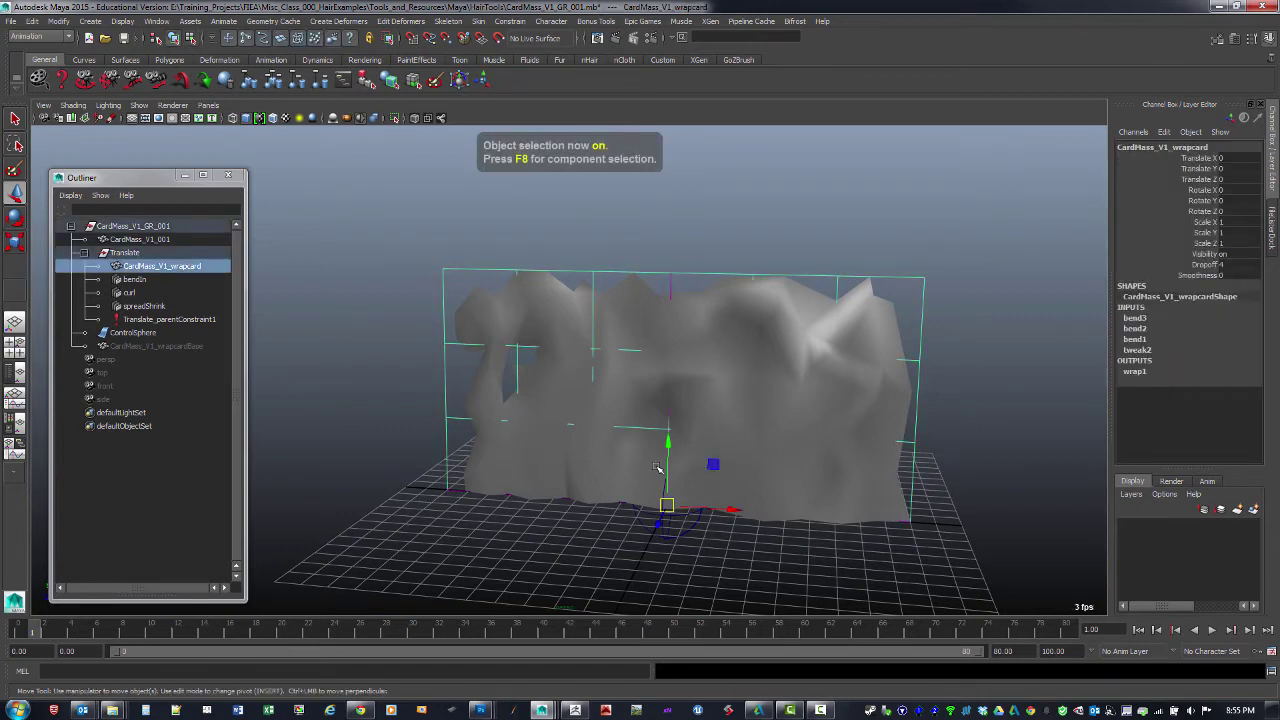
key(ctrl+z)
alt+drag(657, 468, 622, 474)
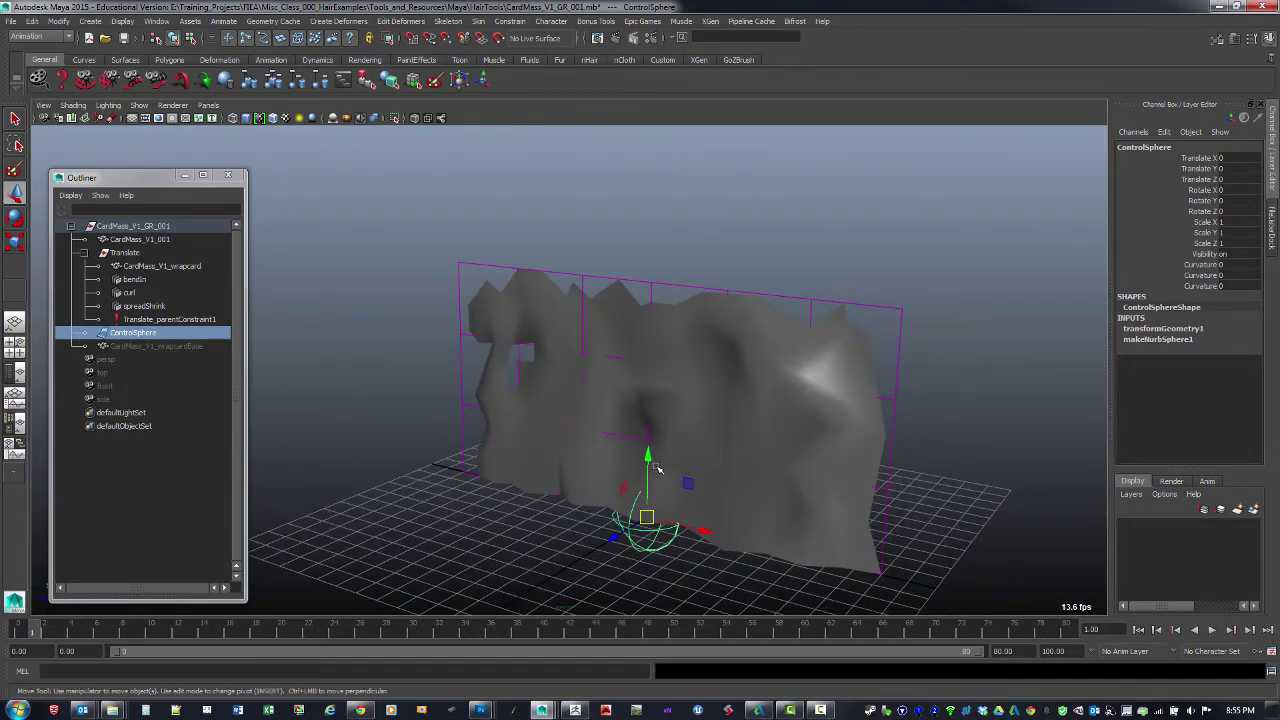
key(ctrl+z)
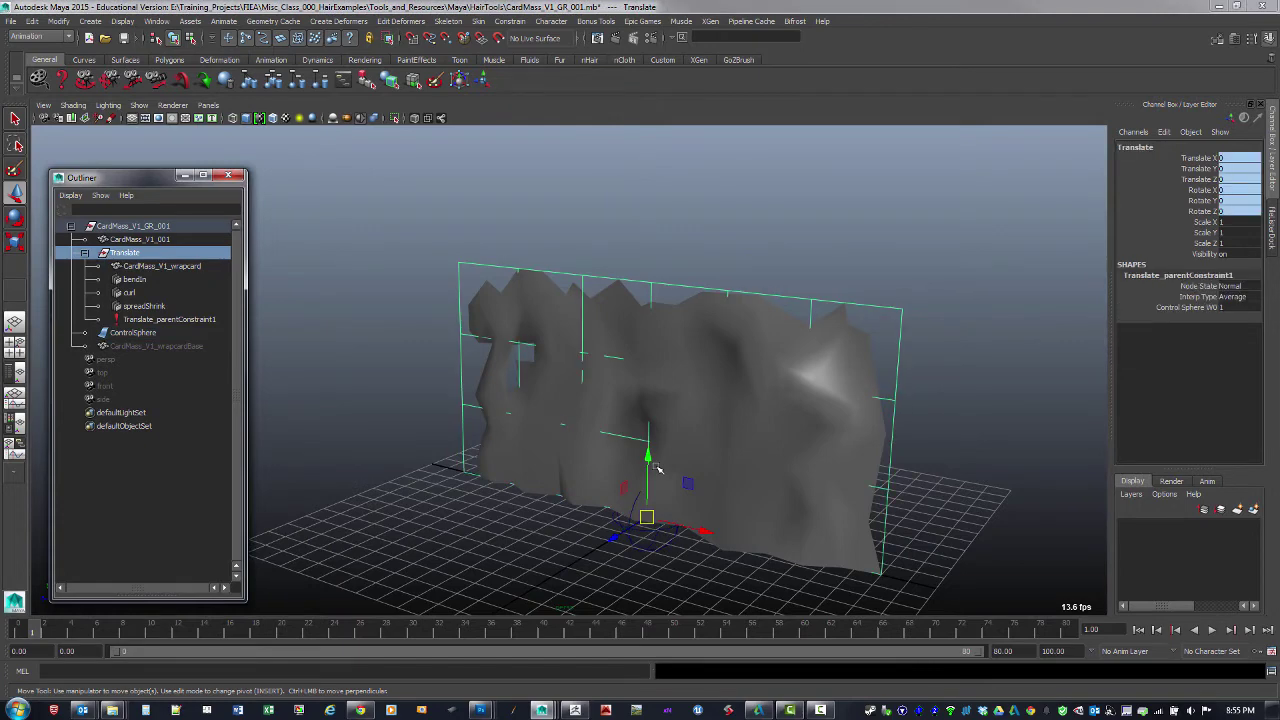
drag(613, 538, 637, 523)
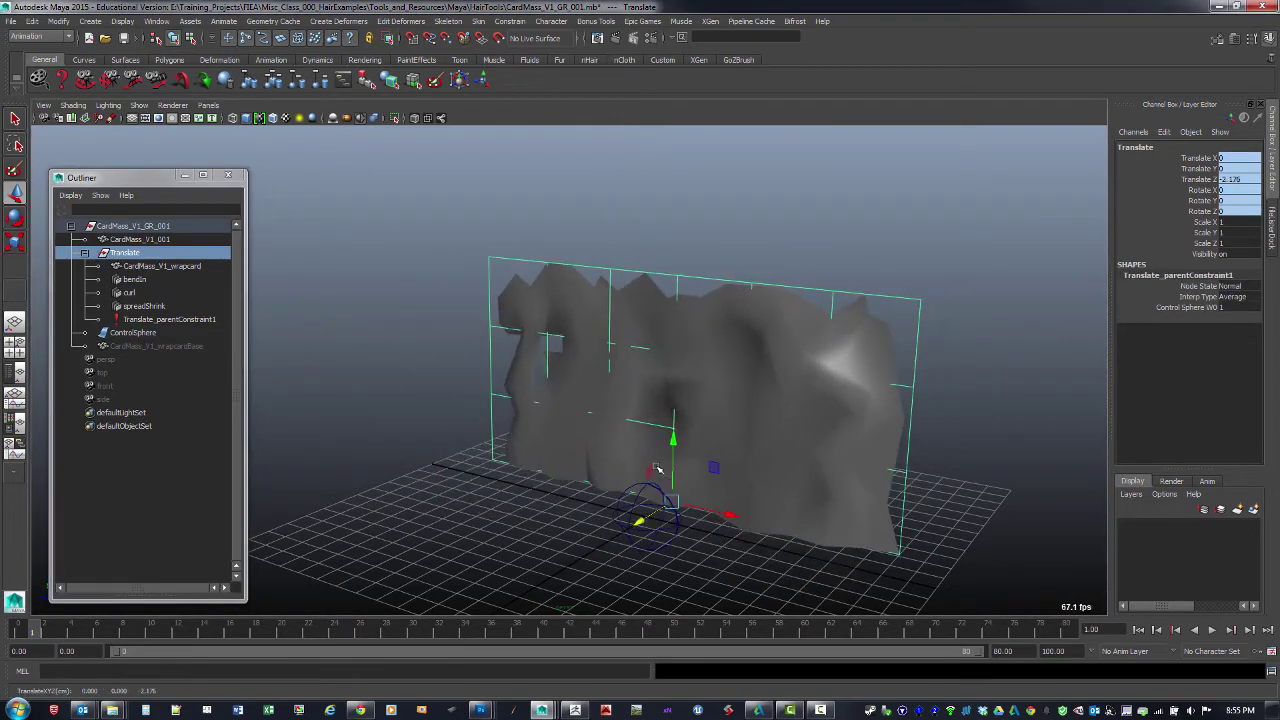
key(ctrl+z)
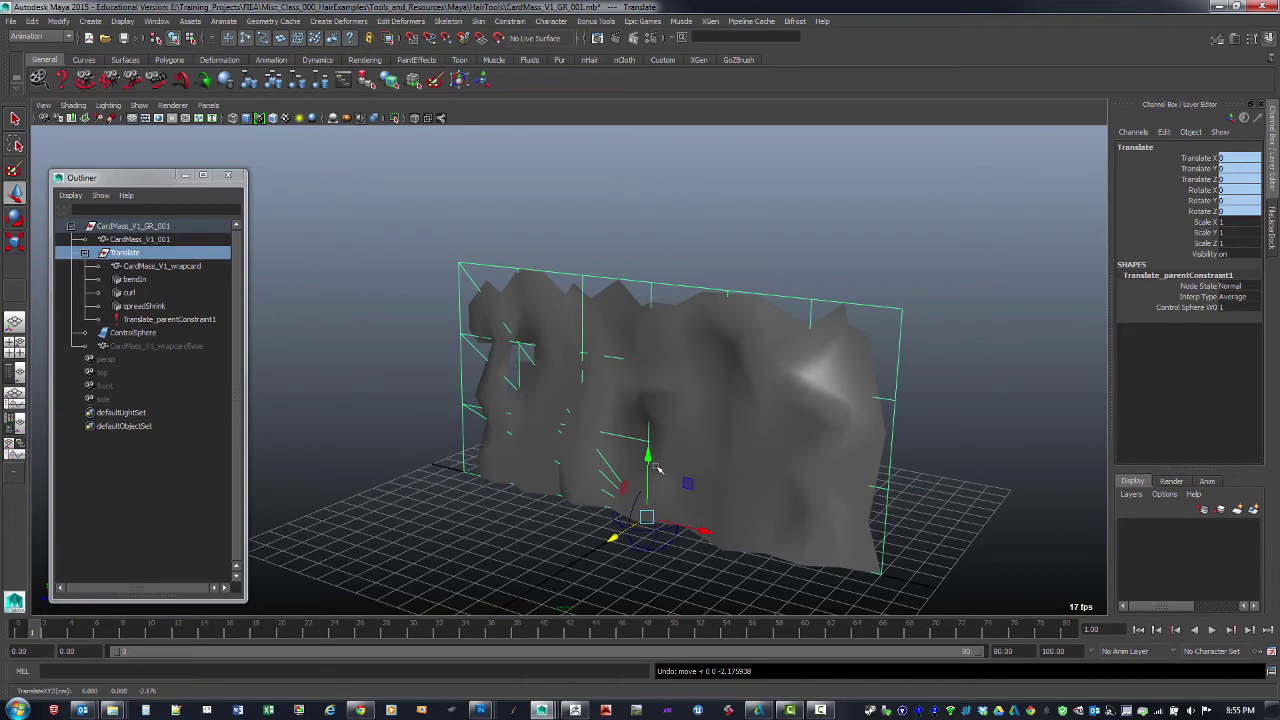
- Try moving the ControlSphere freely to carry the hair card along, and undo the move
key(Right)
mouse_move(657, 468)
alt+mouse_down()
mouse_move(728, 460)
mouse_move(644, 462)
alt+mouse_up()
drag(676, 519, 707, 469)
key(ctrl+z)
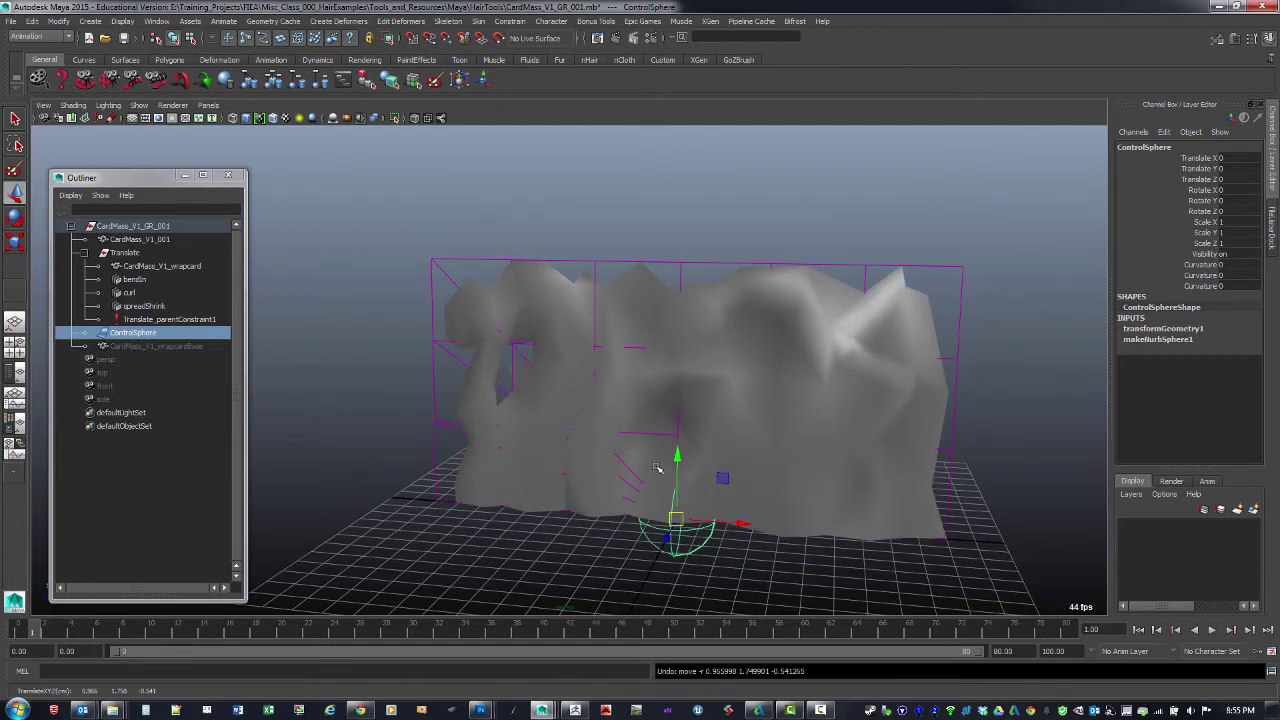
key(w)
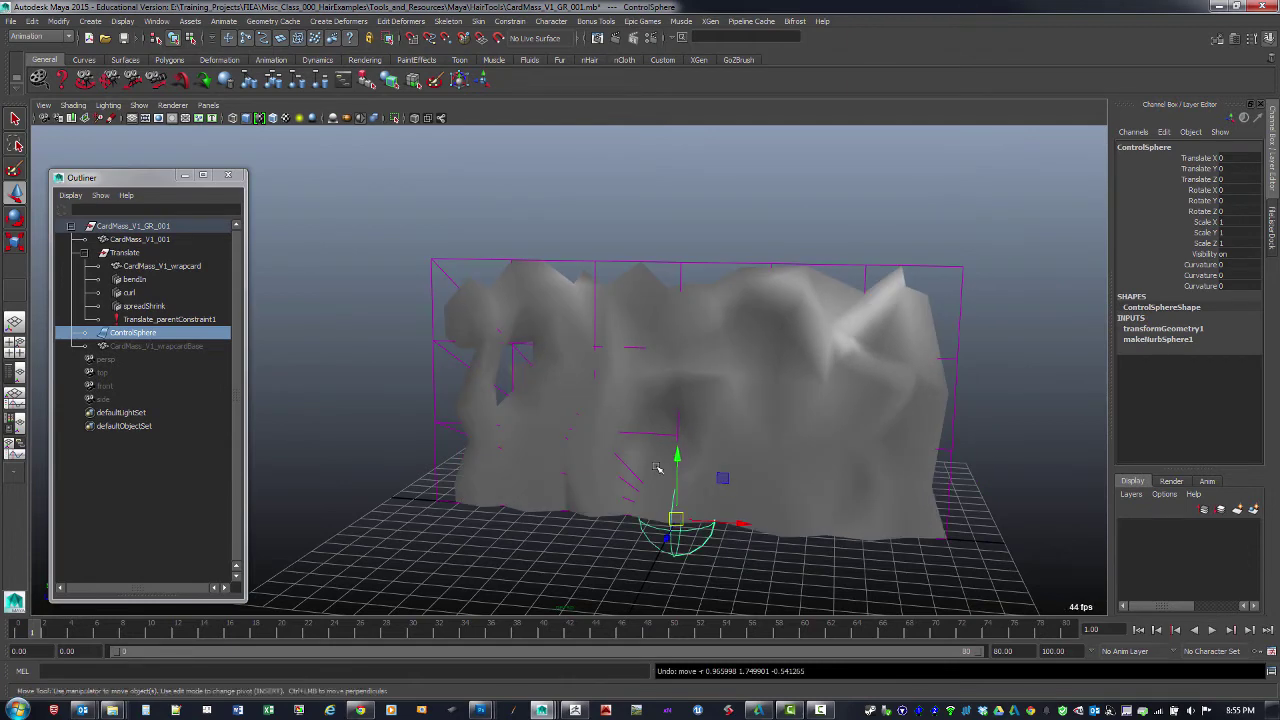
click(657, 468)
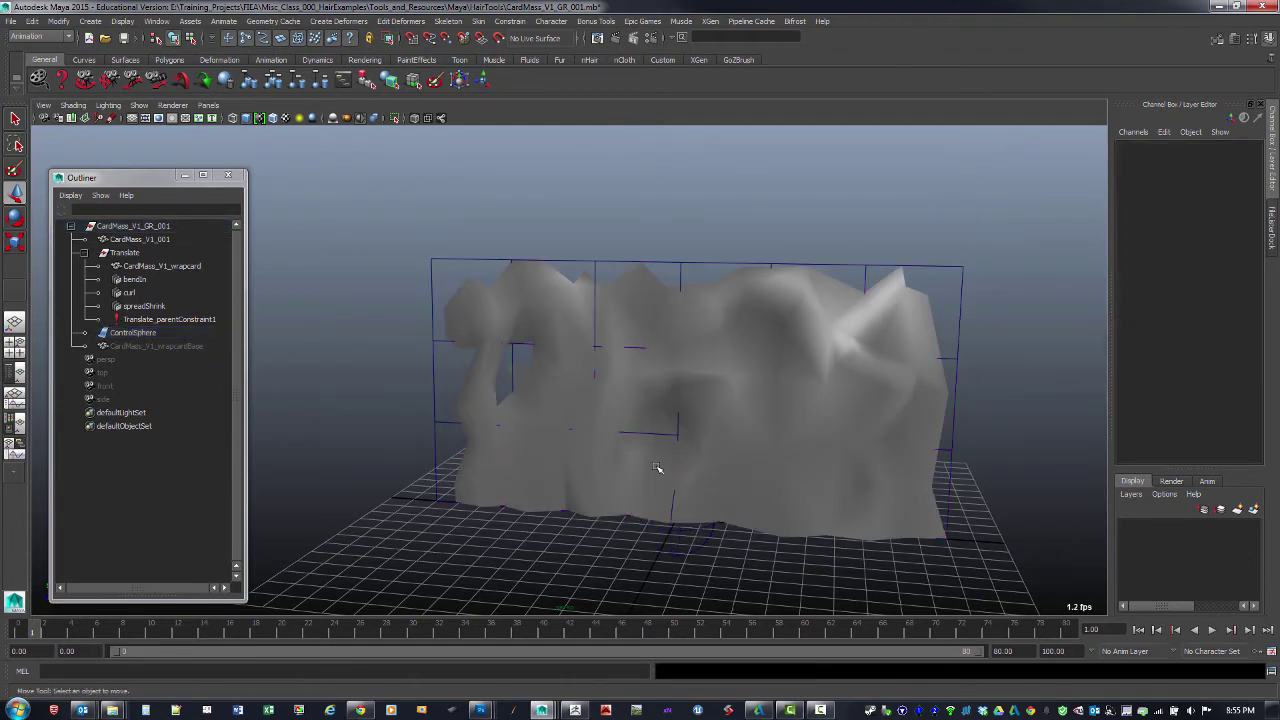
- Select the CardMass_V1_wrapcard cage and review the available nonlinear deformers, leaving without applying one
click(657, 468)
mouse_move(657, 468)
alt+mouse_down()
mouse_move(692, 468)
mouse_move(657, 468)
alt+mouse_up()
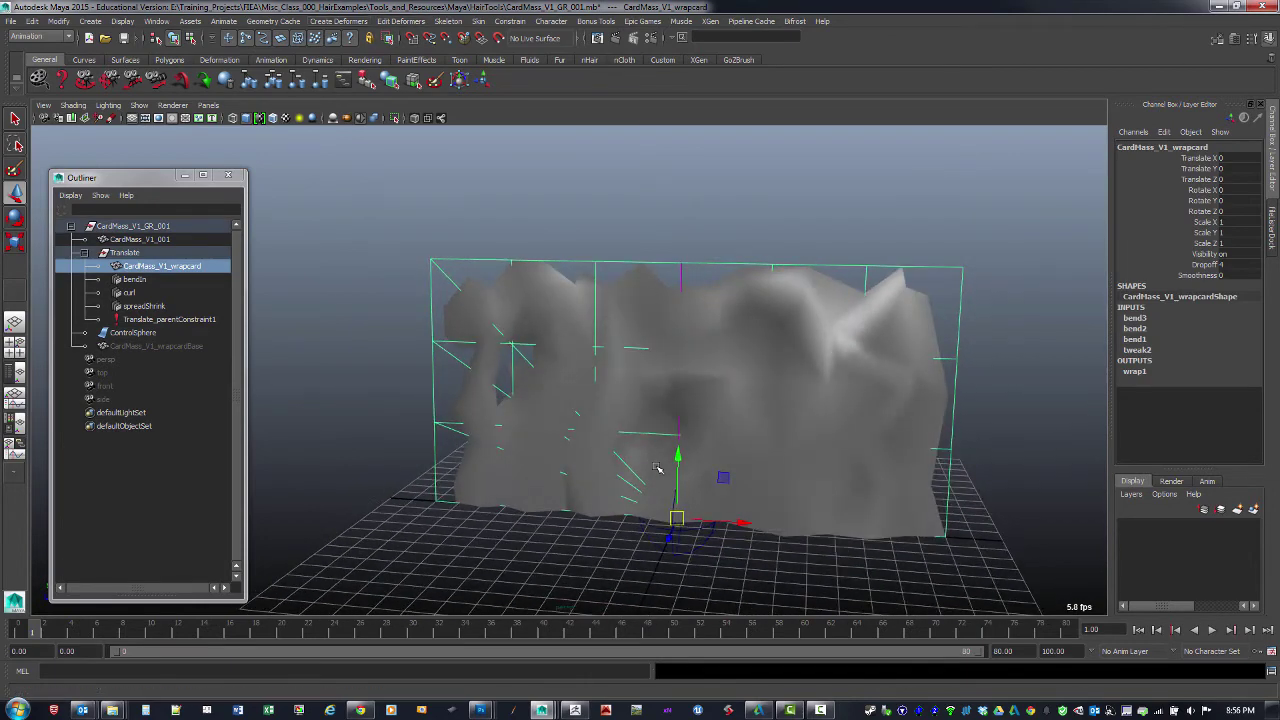
click(339, 21)
mouse_move(339, 120)
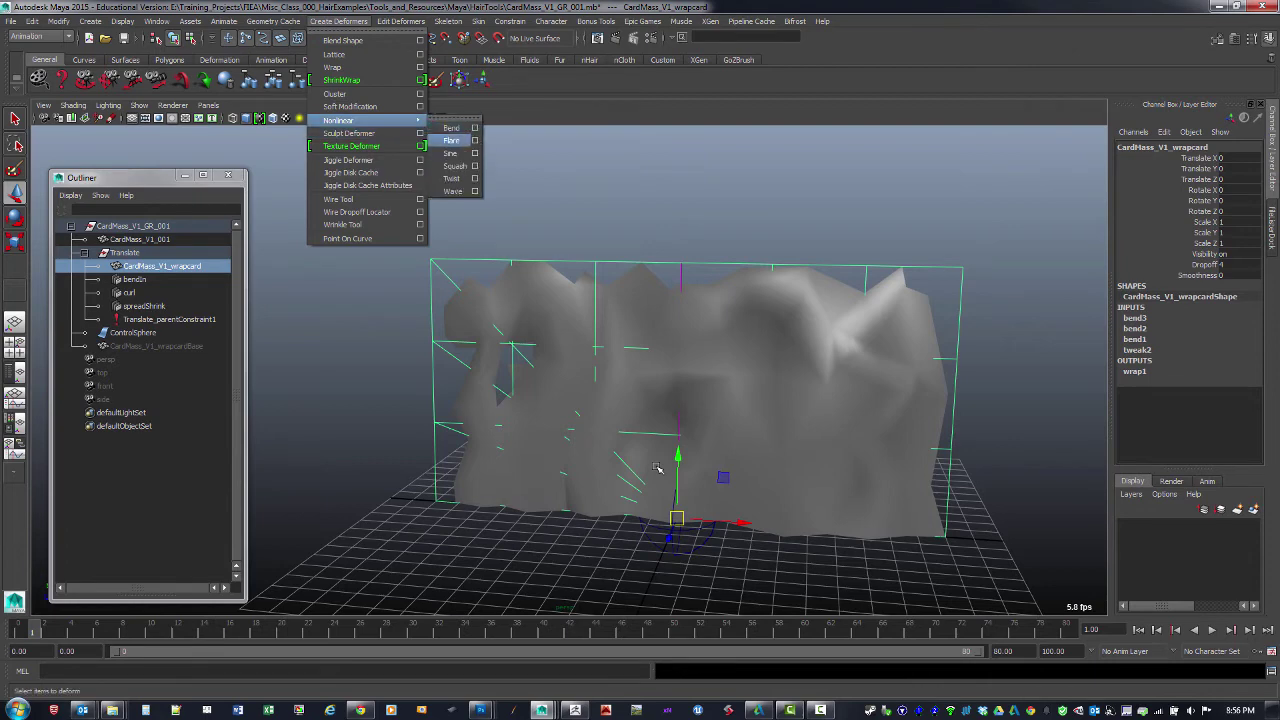
click(590, 185)
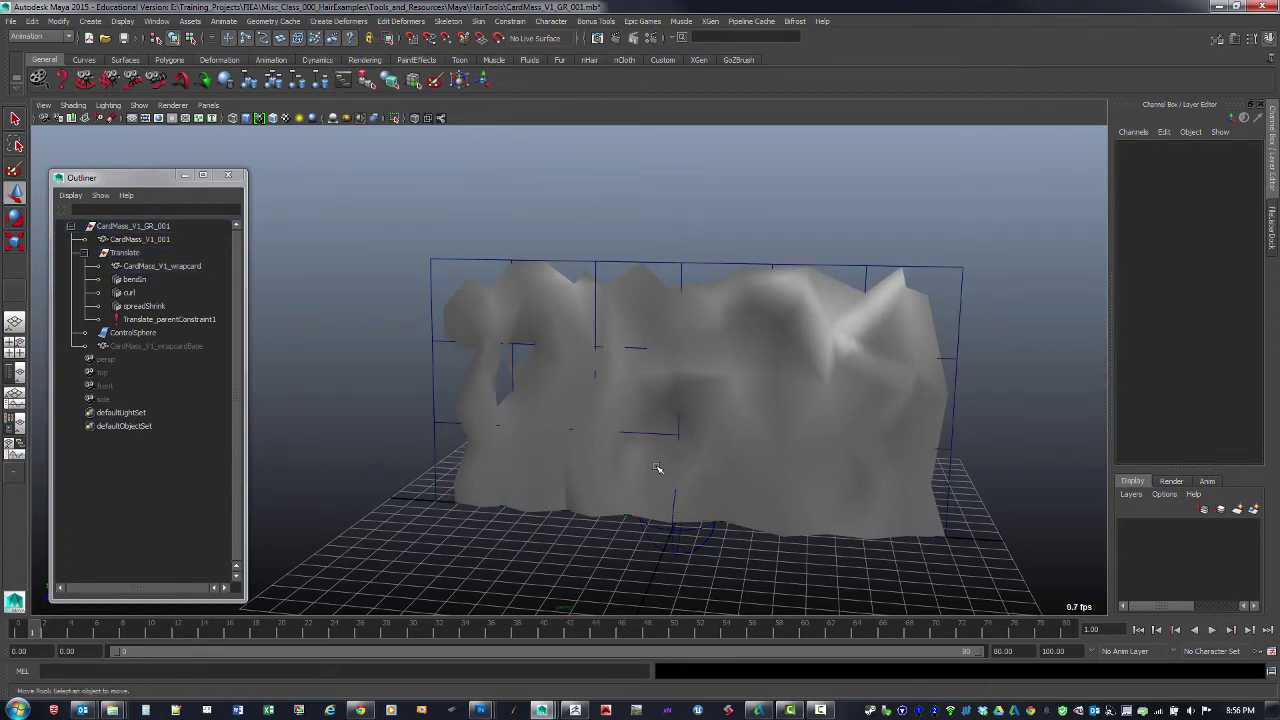
- Select the ControlSphere and review the Add Attribute settings for it, closing them without adding an attribute
click(657, 468)
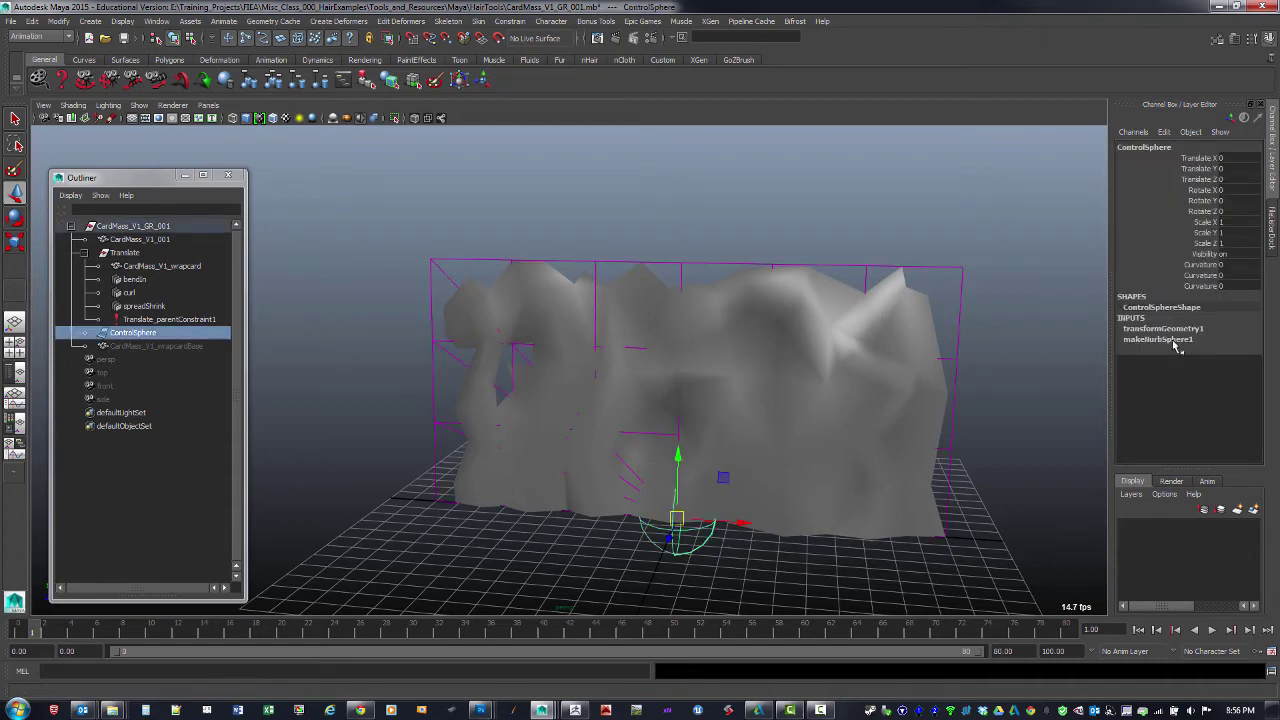
alt+drag(616, 230, 650, 252)
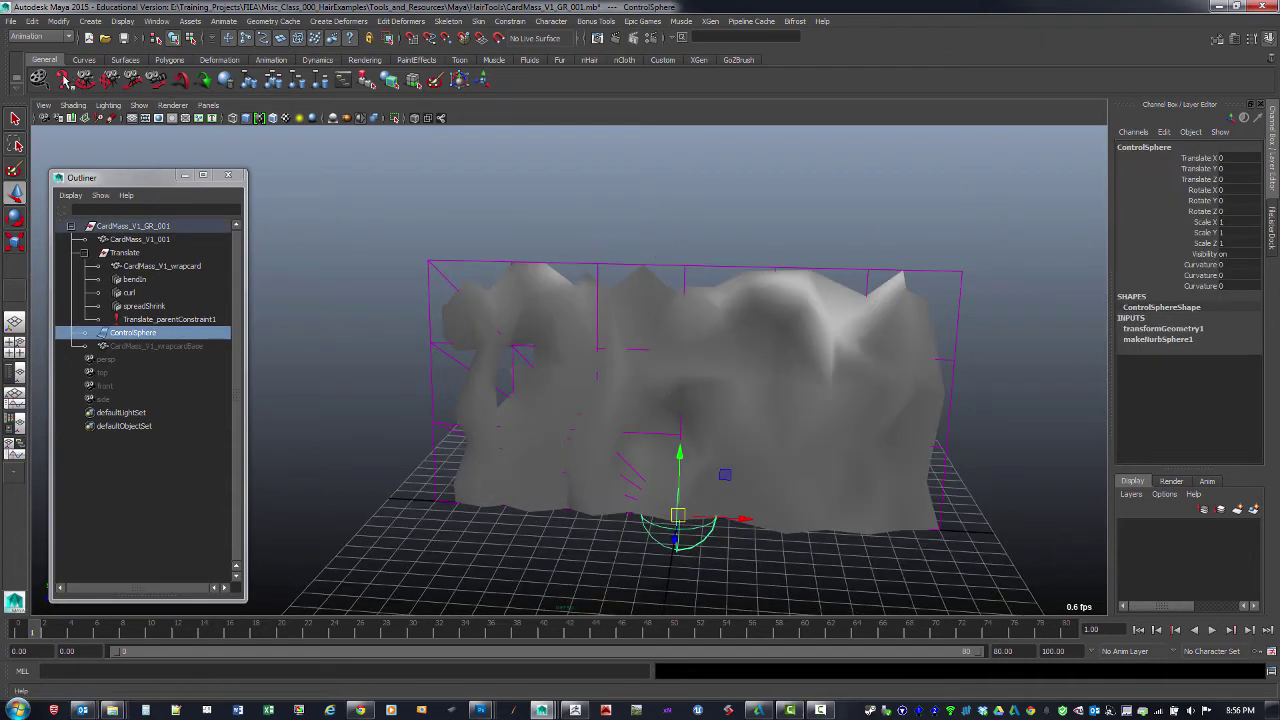
click(60, 21)
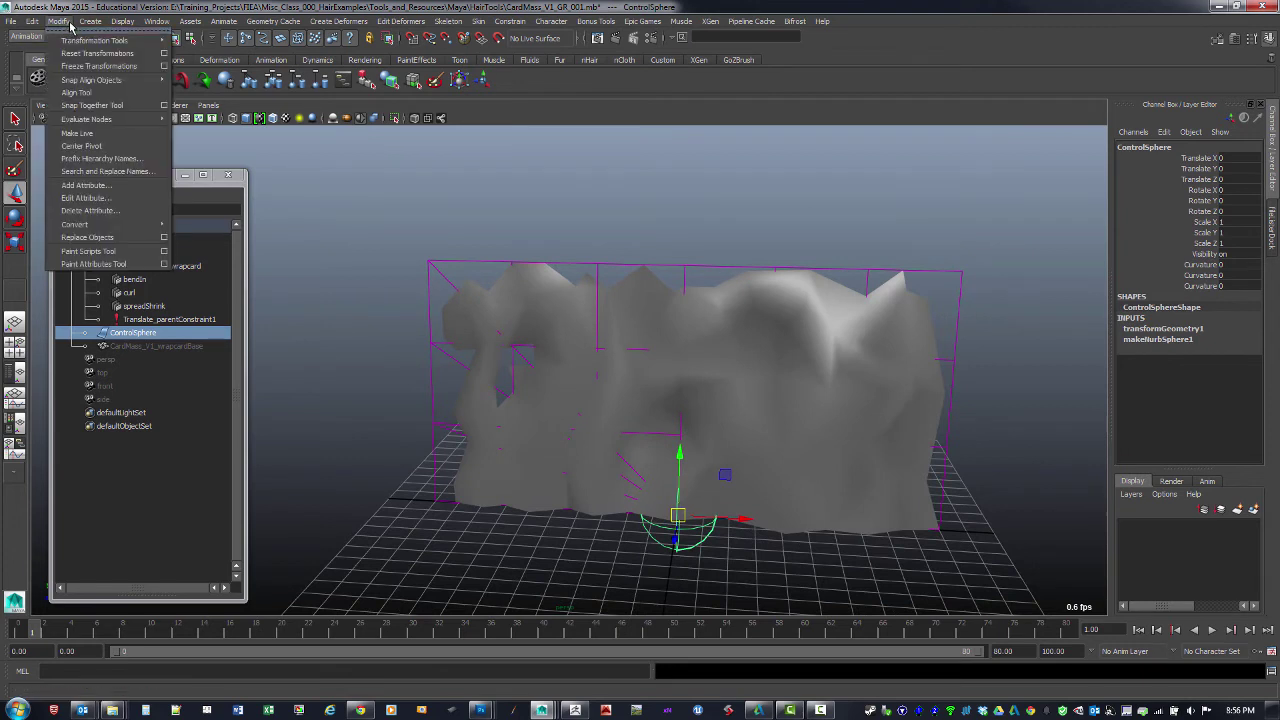
click(129, 188)
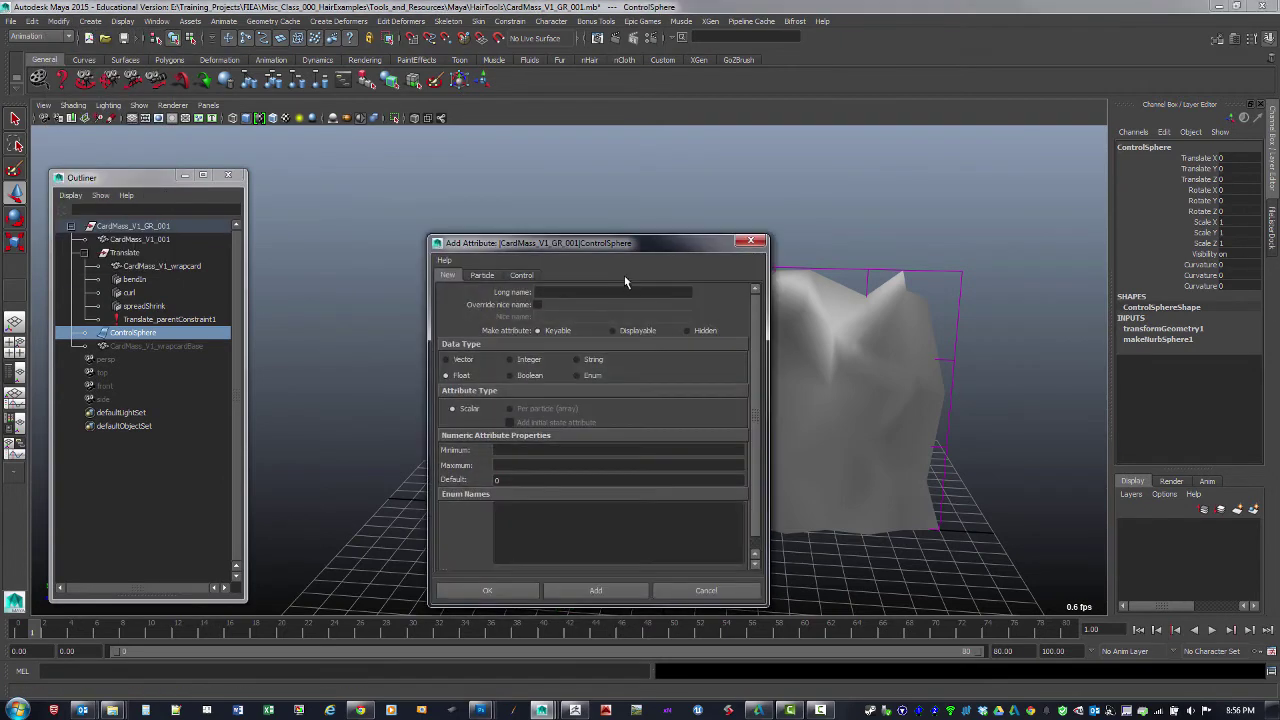
drag(599, 246, 402, 215)
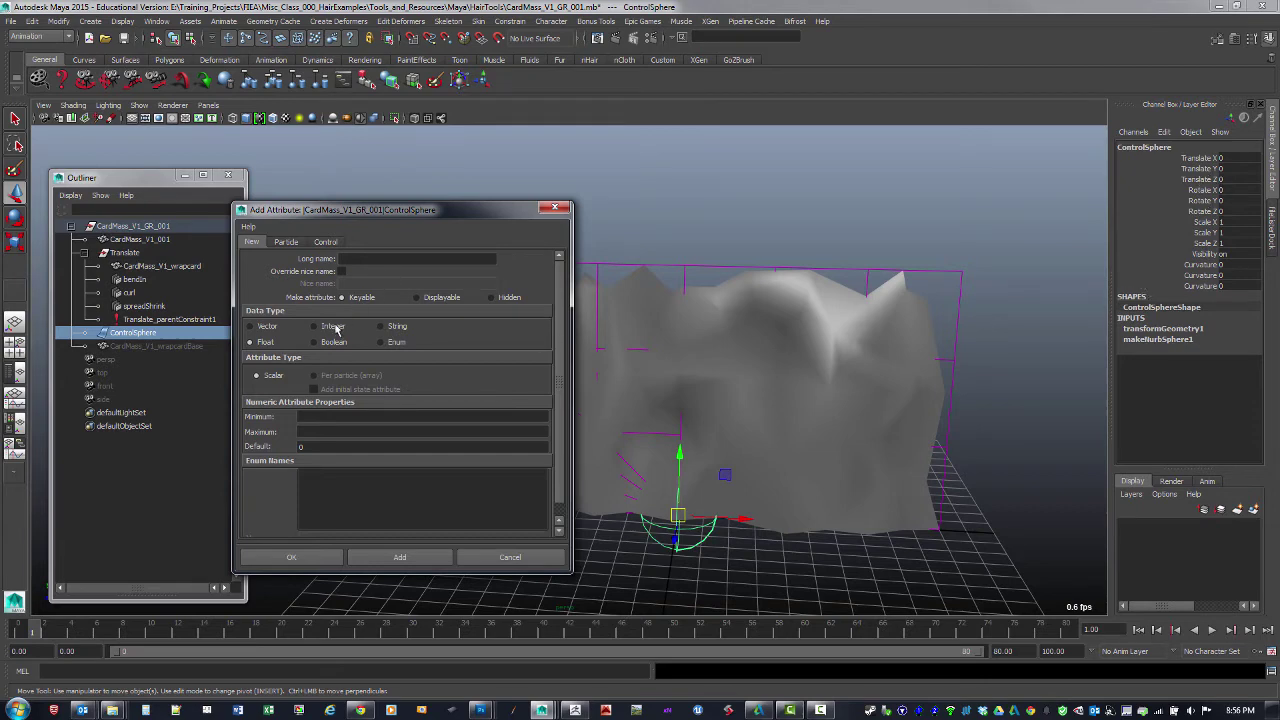
click(369, 258)
click(556, 209)
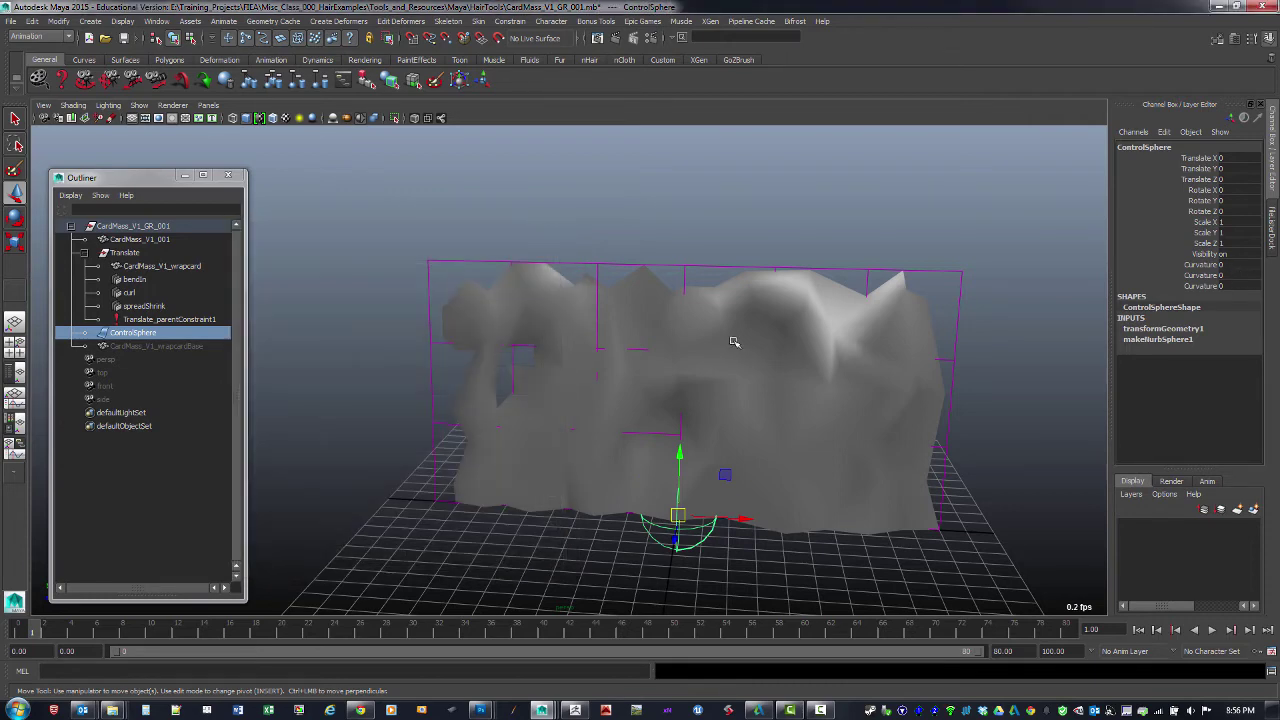
- Open the Set Driven Key settings and load the ControlSphere as the driver
alt+drag(812, 533, 710, 465)
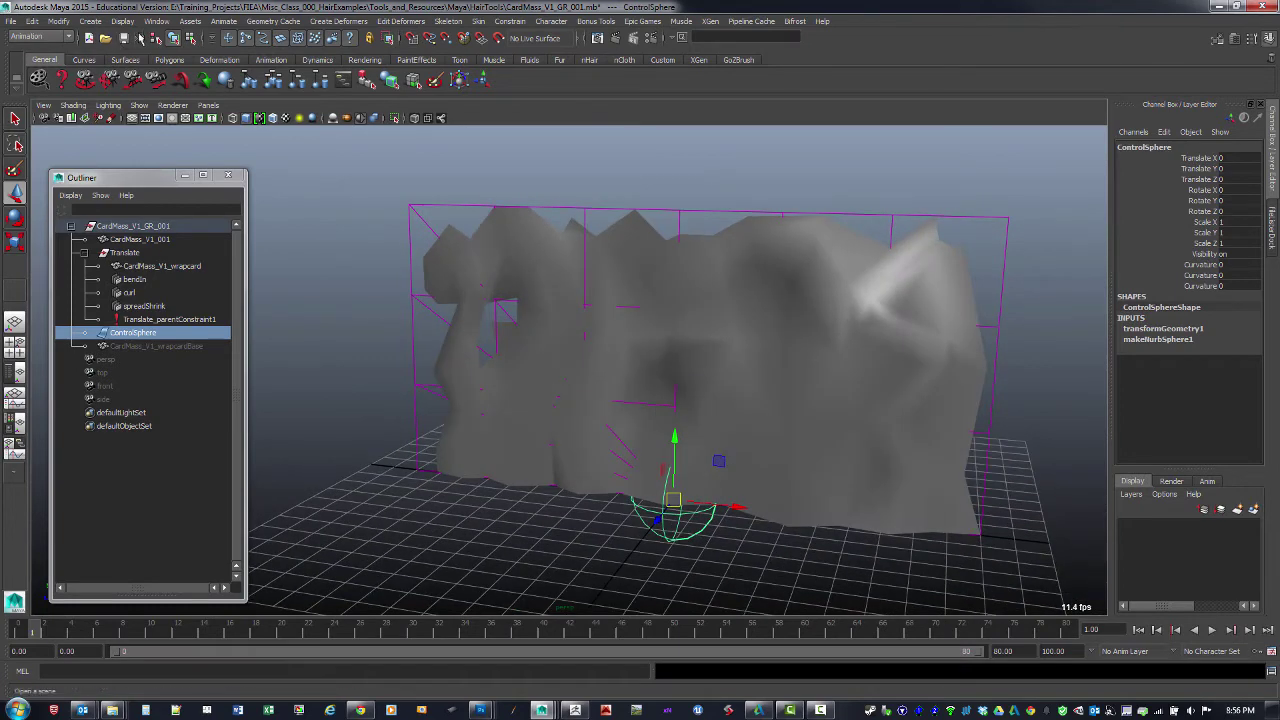
click(218, 22)
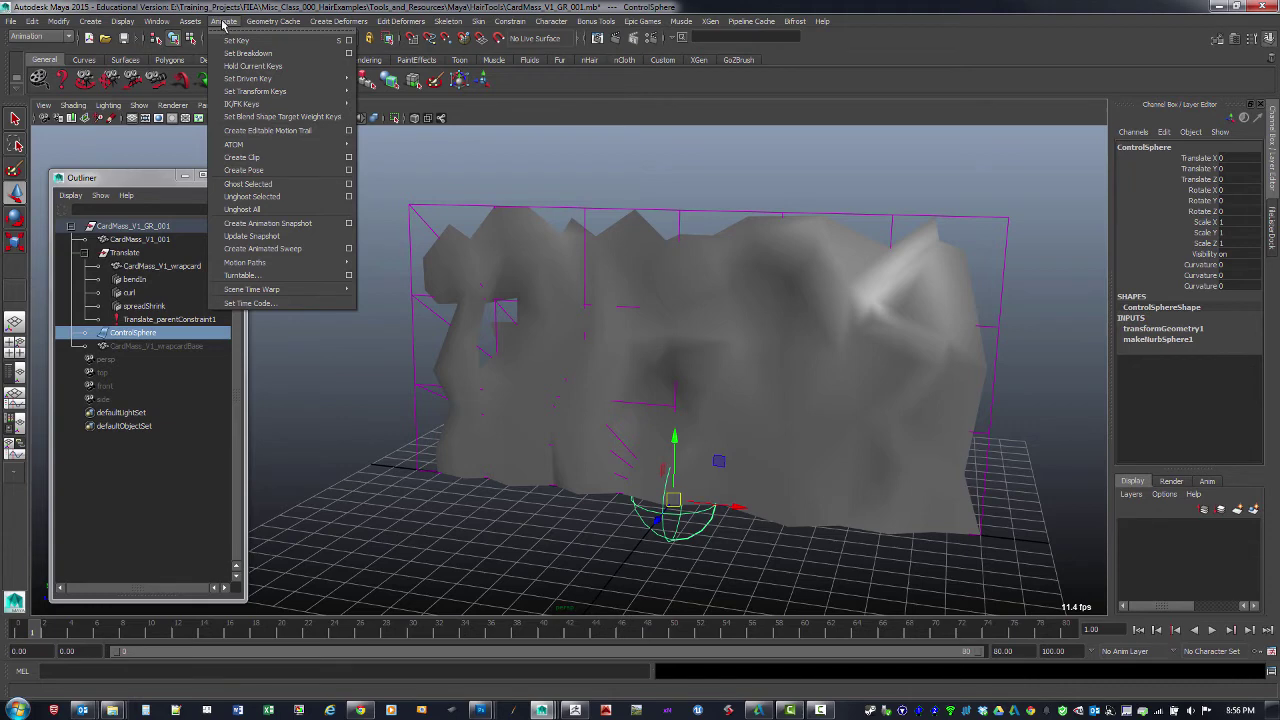
mouse_move(272, 80)
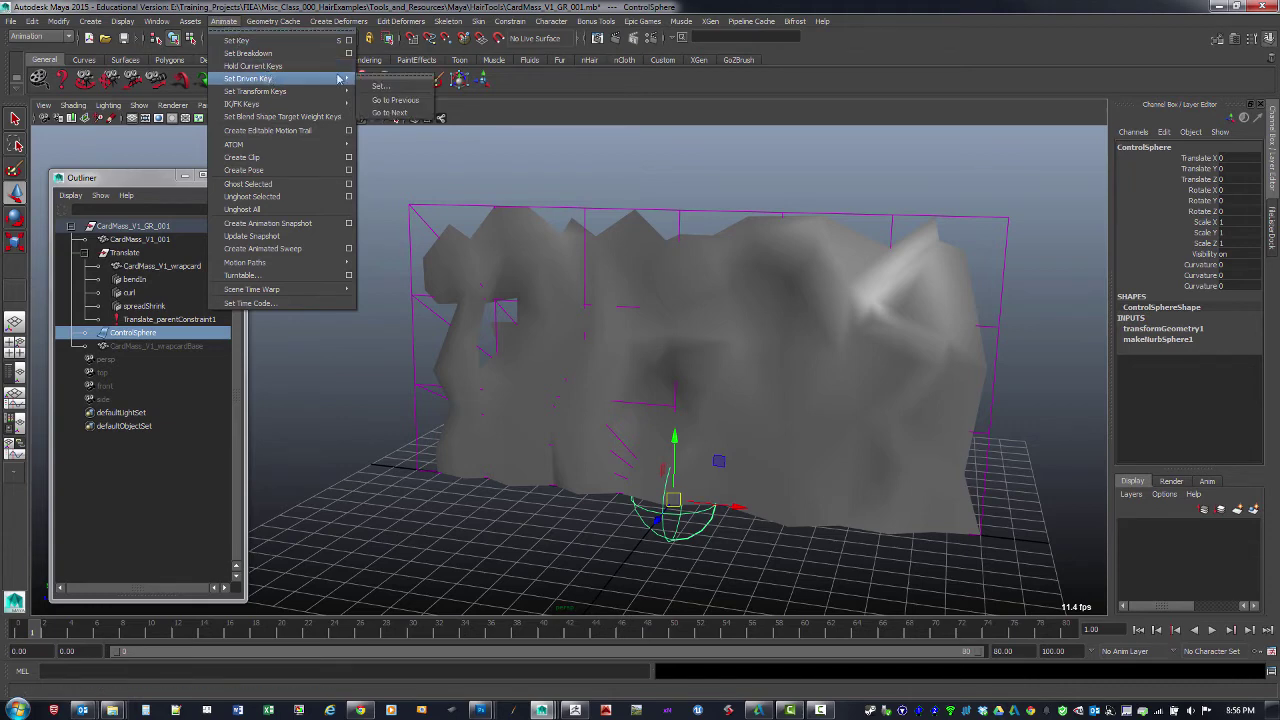
click(387, 90)
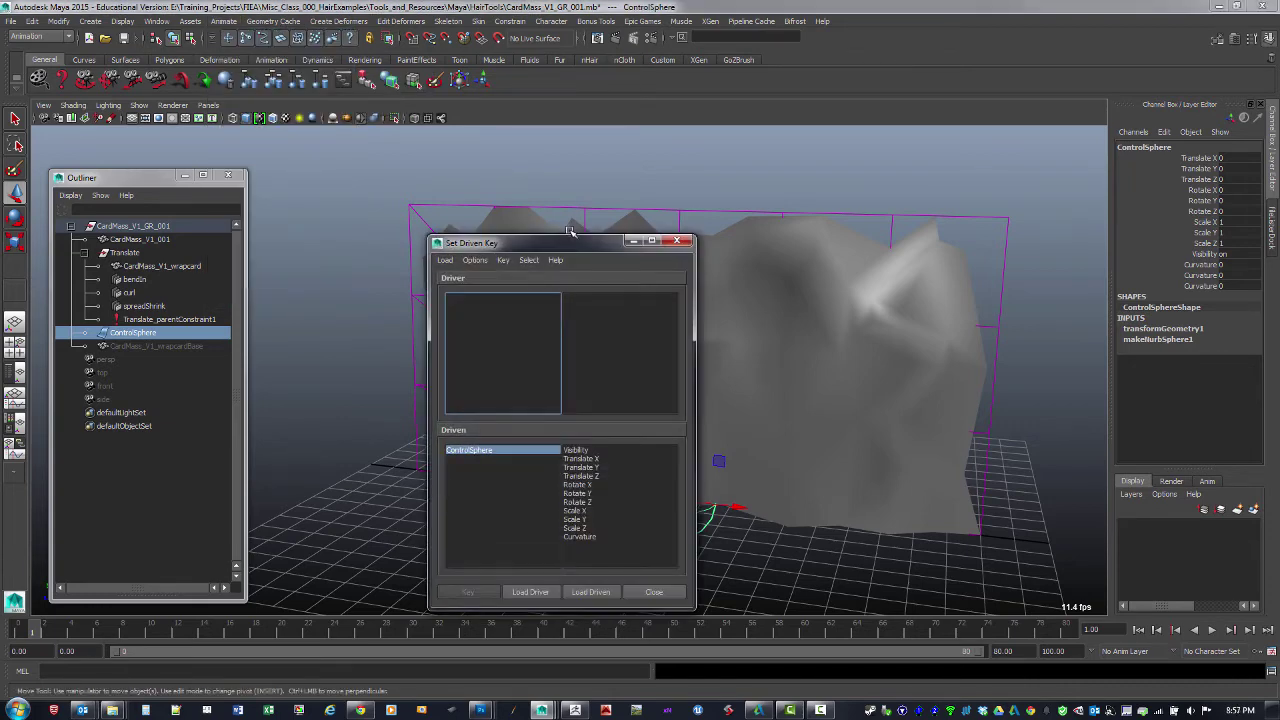
drag(575, 253, 367, 257)
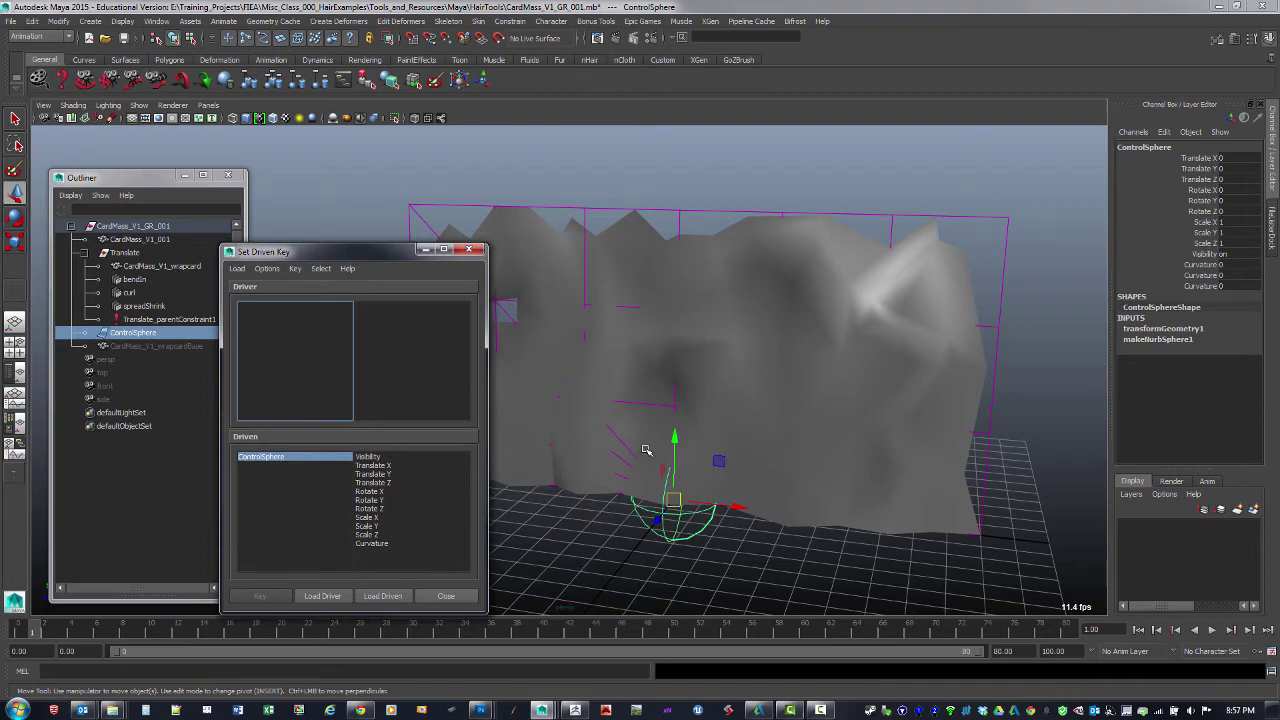
click(240, 269)
click(272, 289)
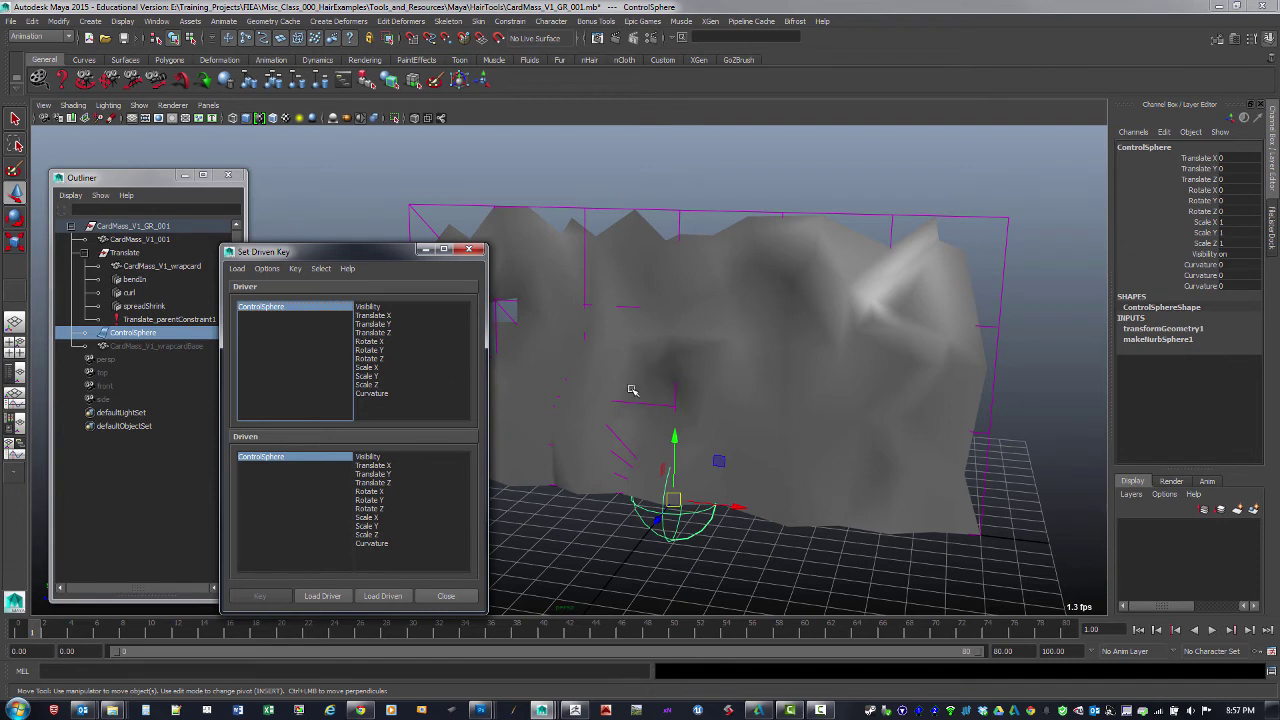
- Load the bendIn deformer together with its bend3 input as the driven objects
click(134, 279)
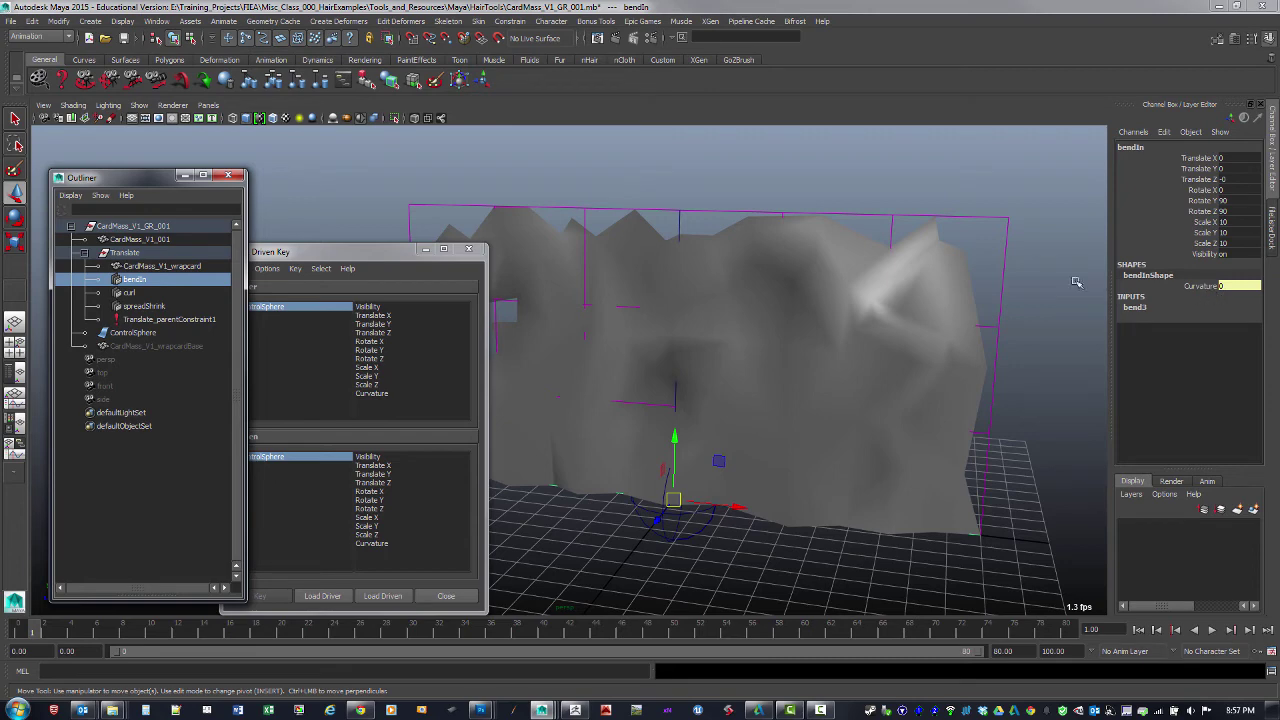
drag(330, 251, 389, 231)
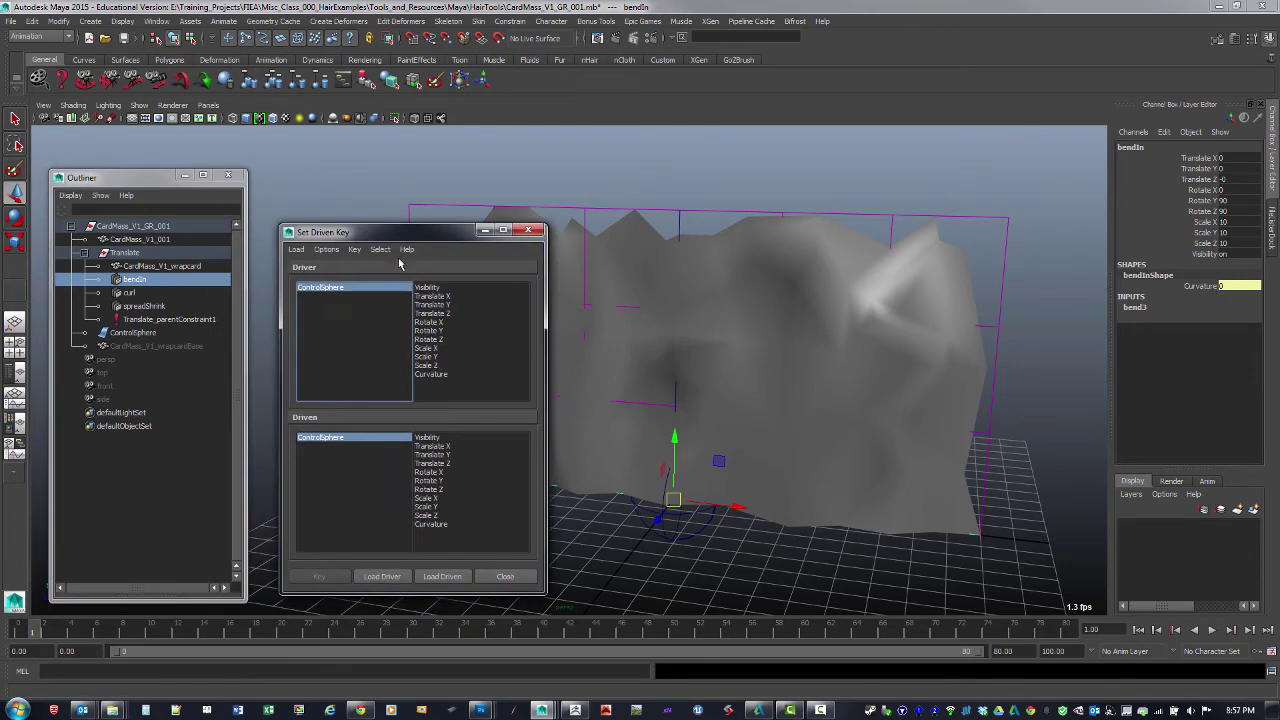
click(442, 576)
click(1205, 287)
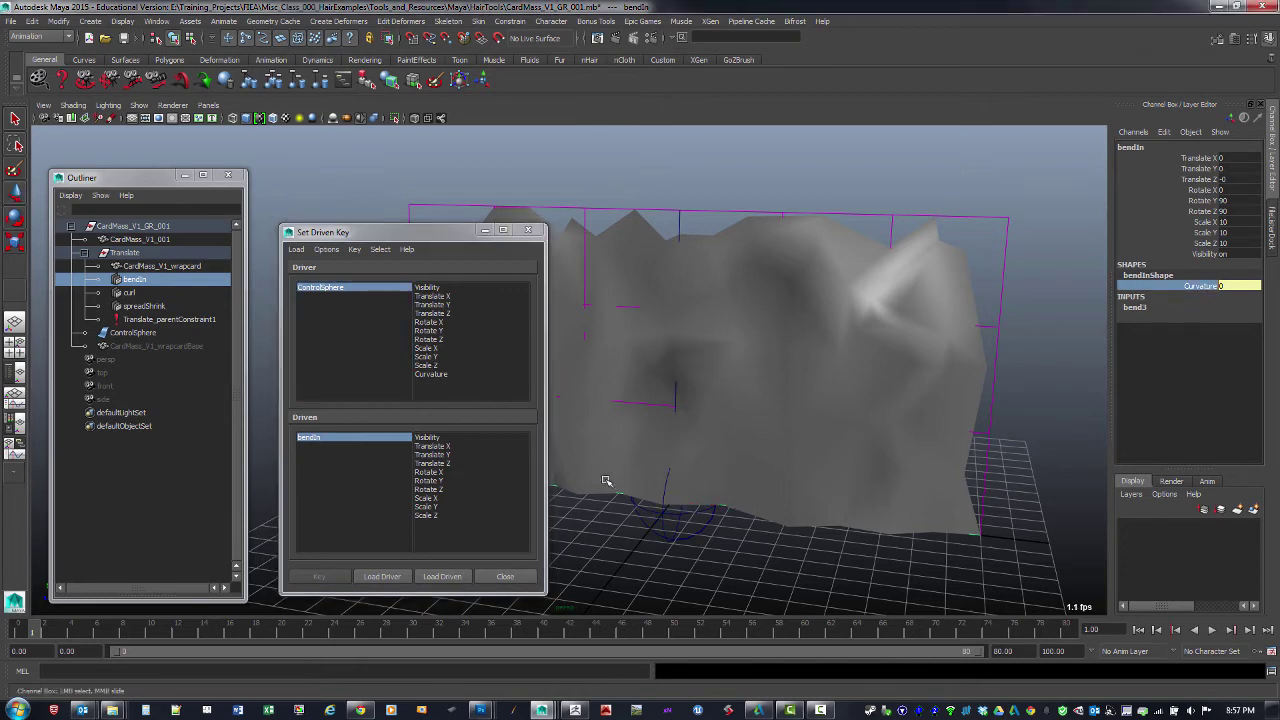
click(437, 575)
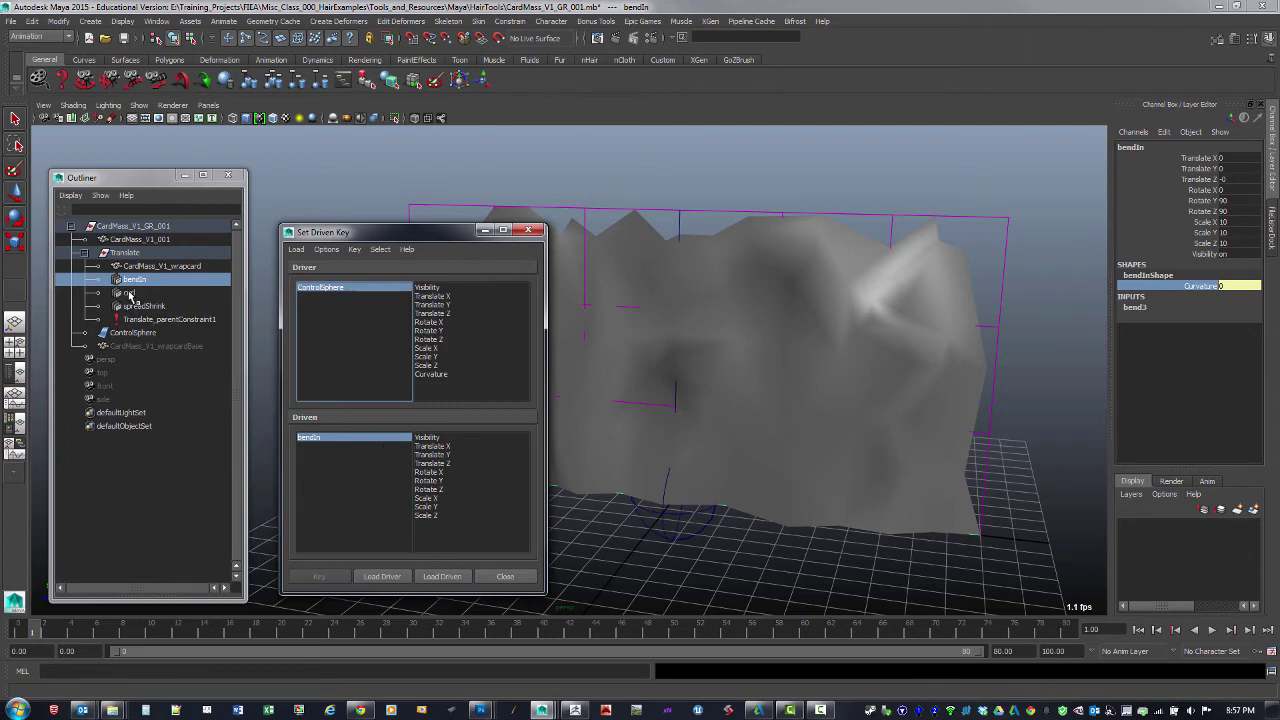
click(1146, 305)
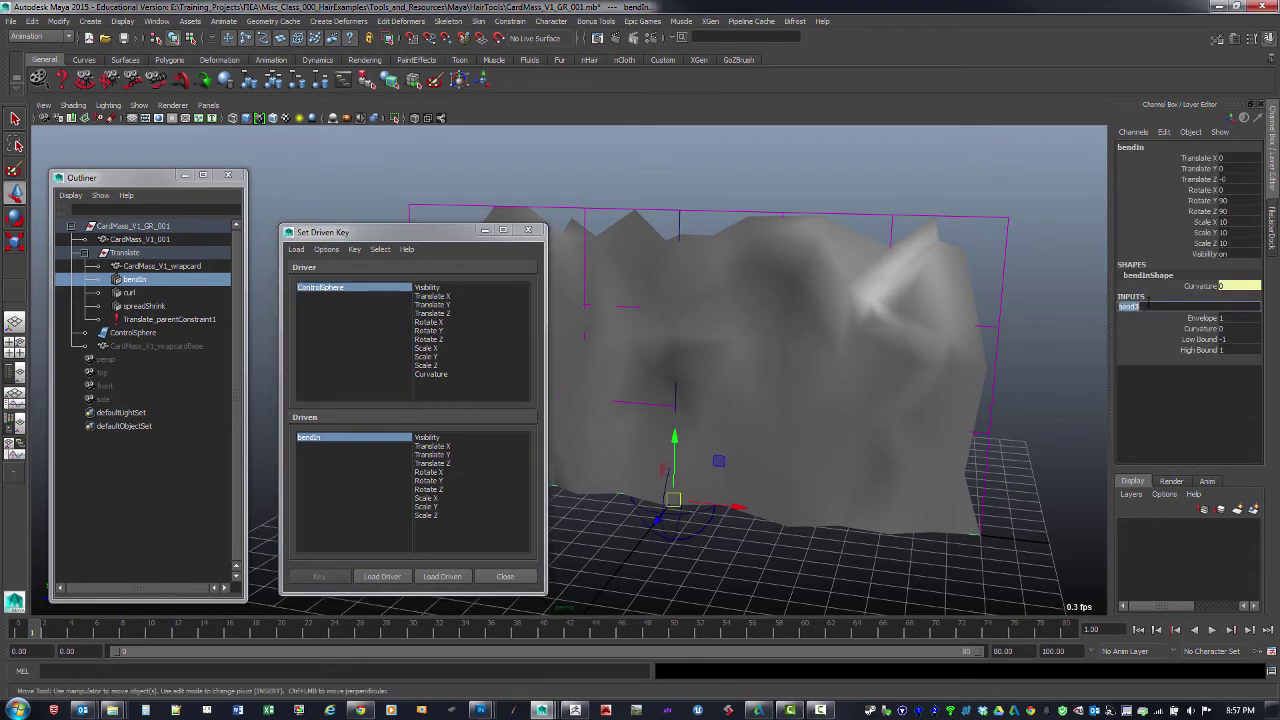
click(442, 576)
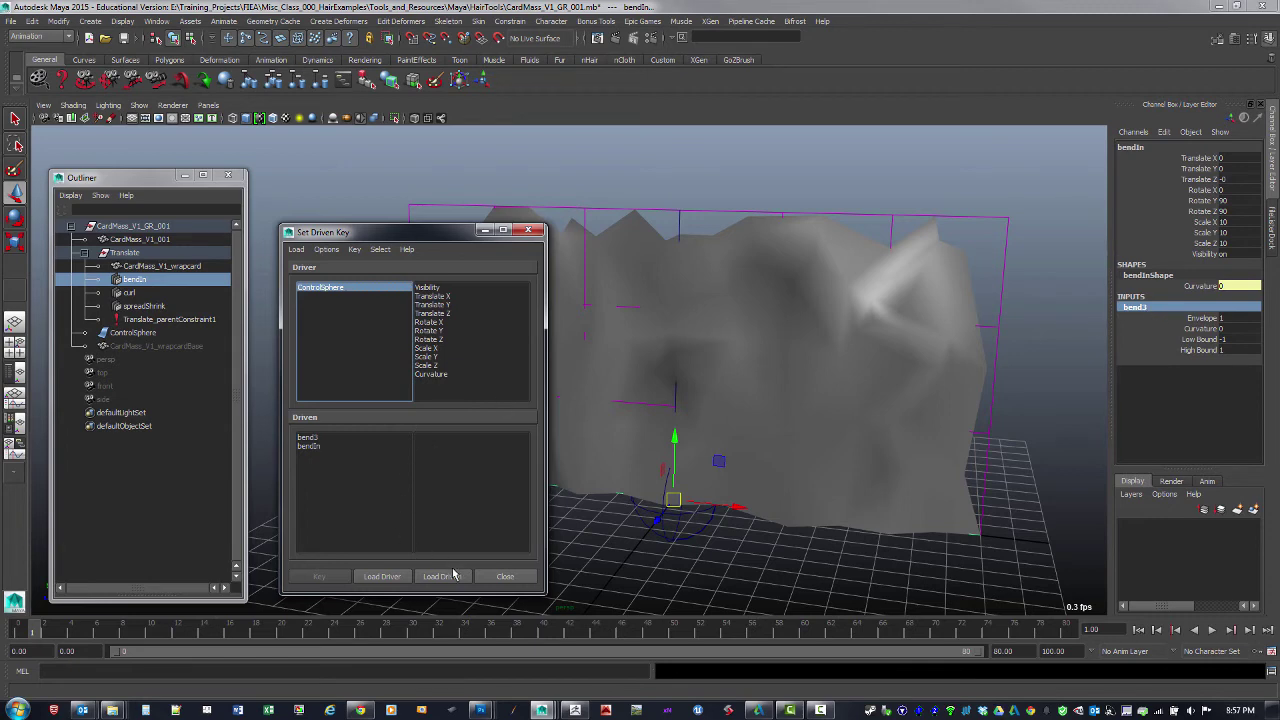
- Pair the ControlSphere's Curvature as driver attribute with bend3's Curvature as driven attribute
click(310, 438)
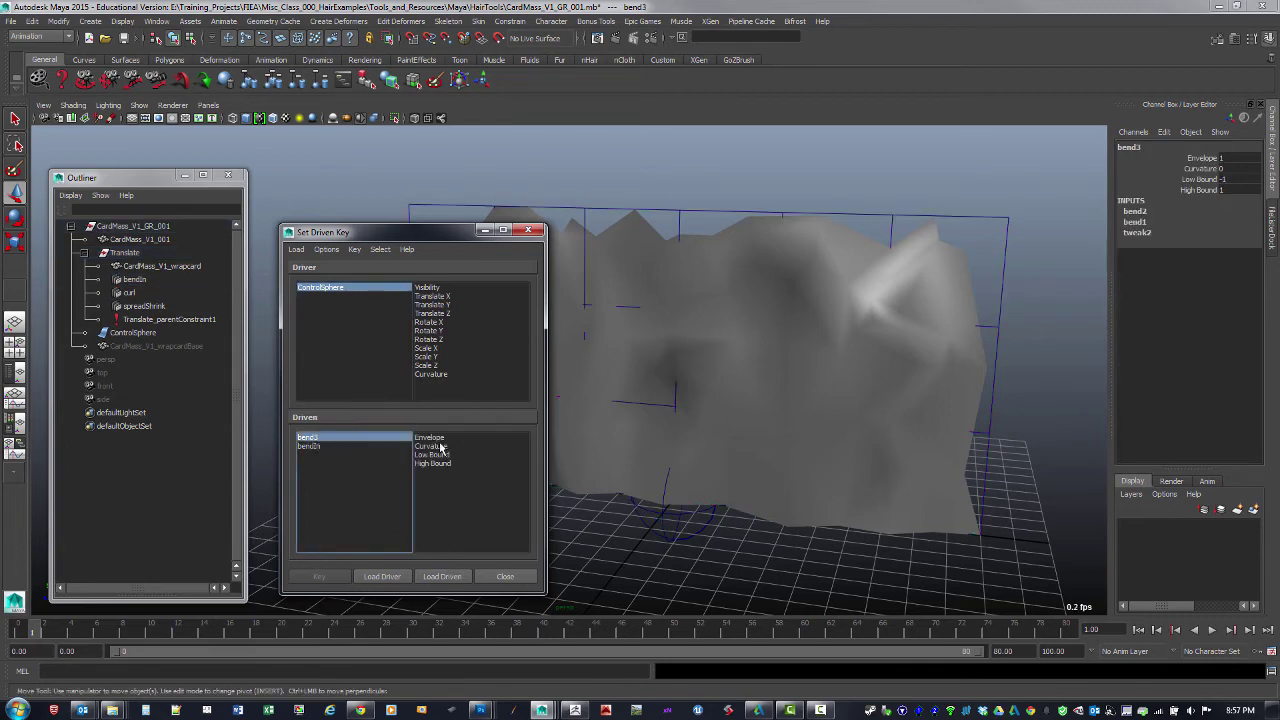
click(432, 446)
click(436, 374)
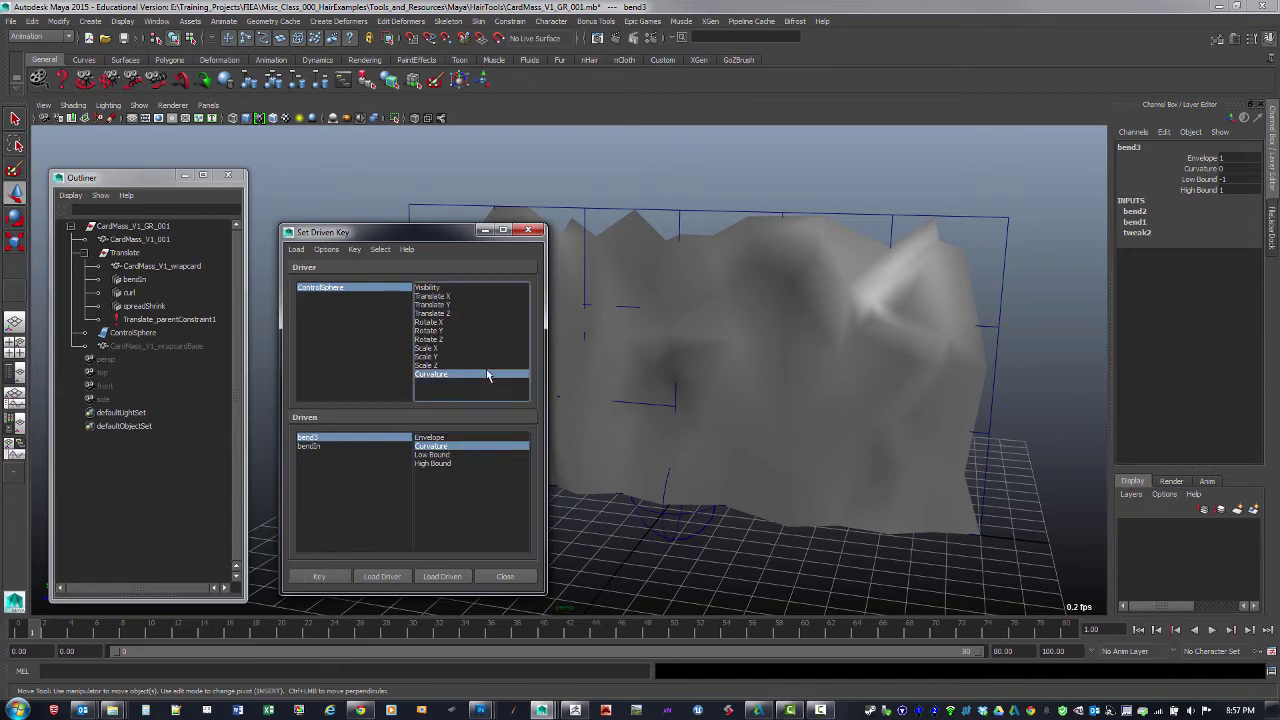
click(322, 576)
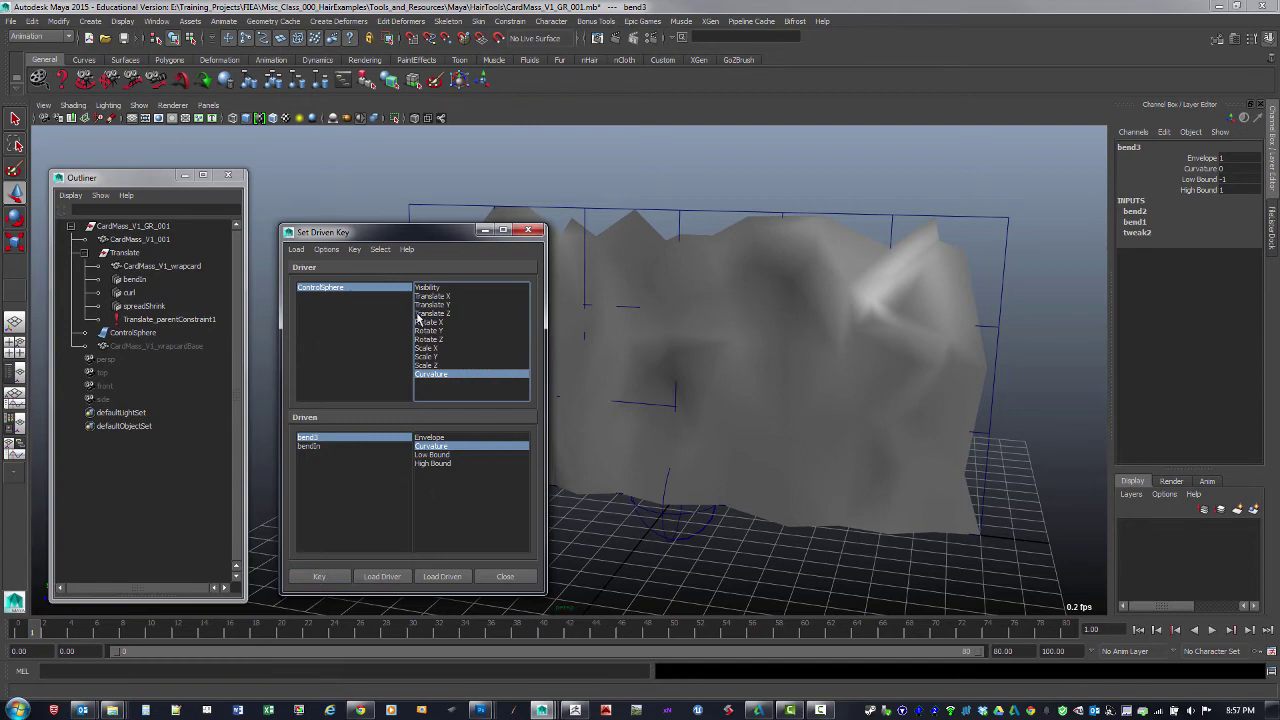
- Try to change the bendIn handle's Curvature value directly, and close the Set Driven Key window
click(136, 280)
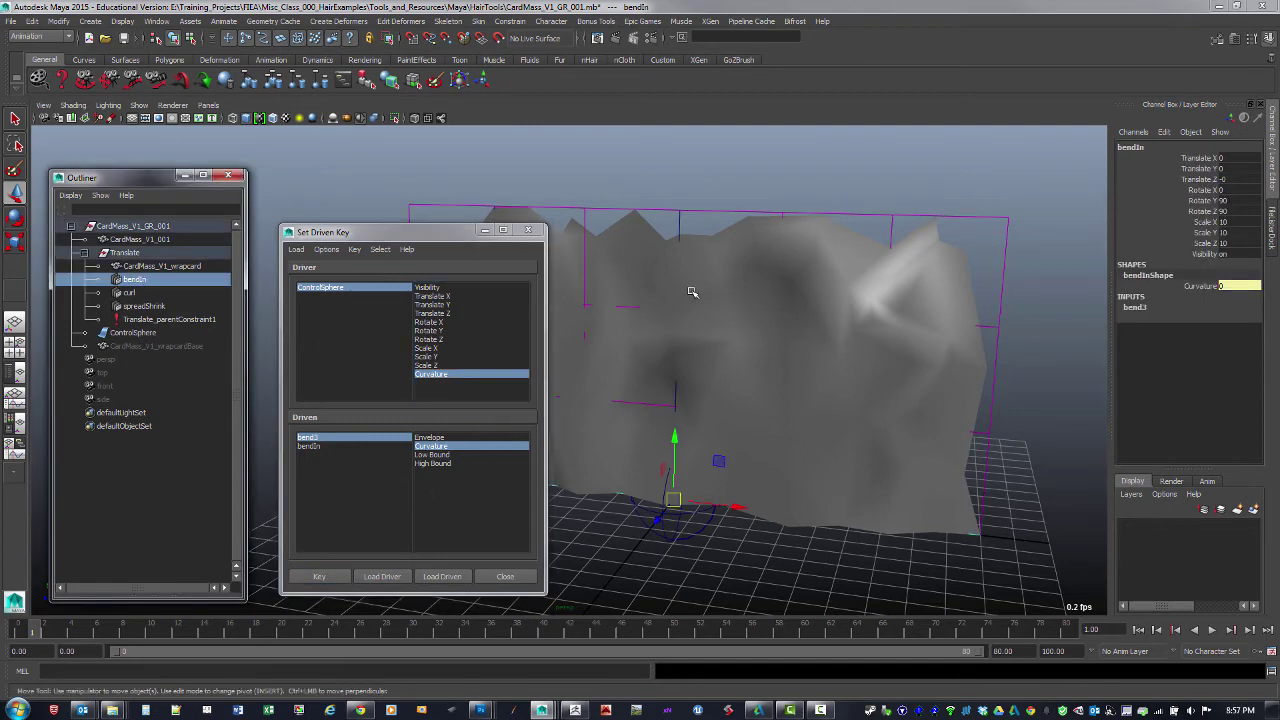
double_click(1245, 287)
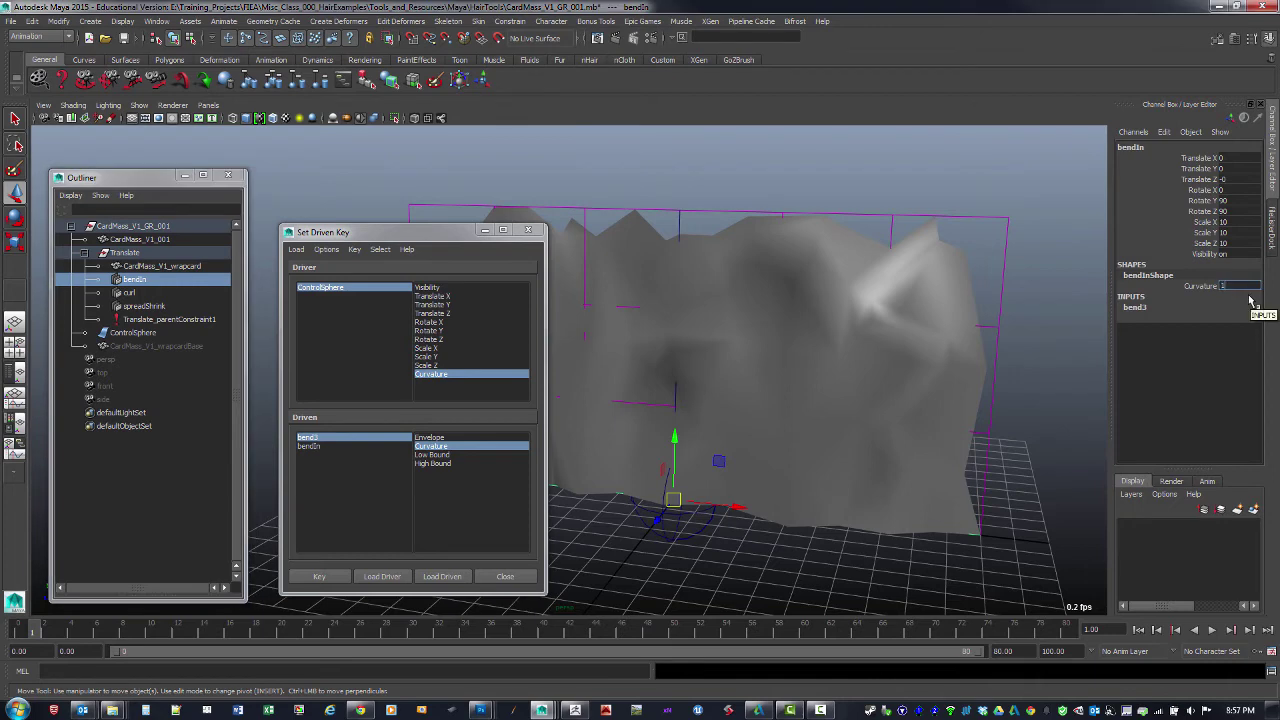
key(Return)
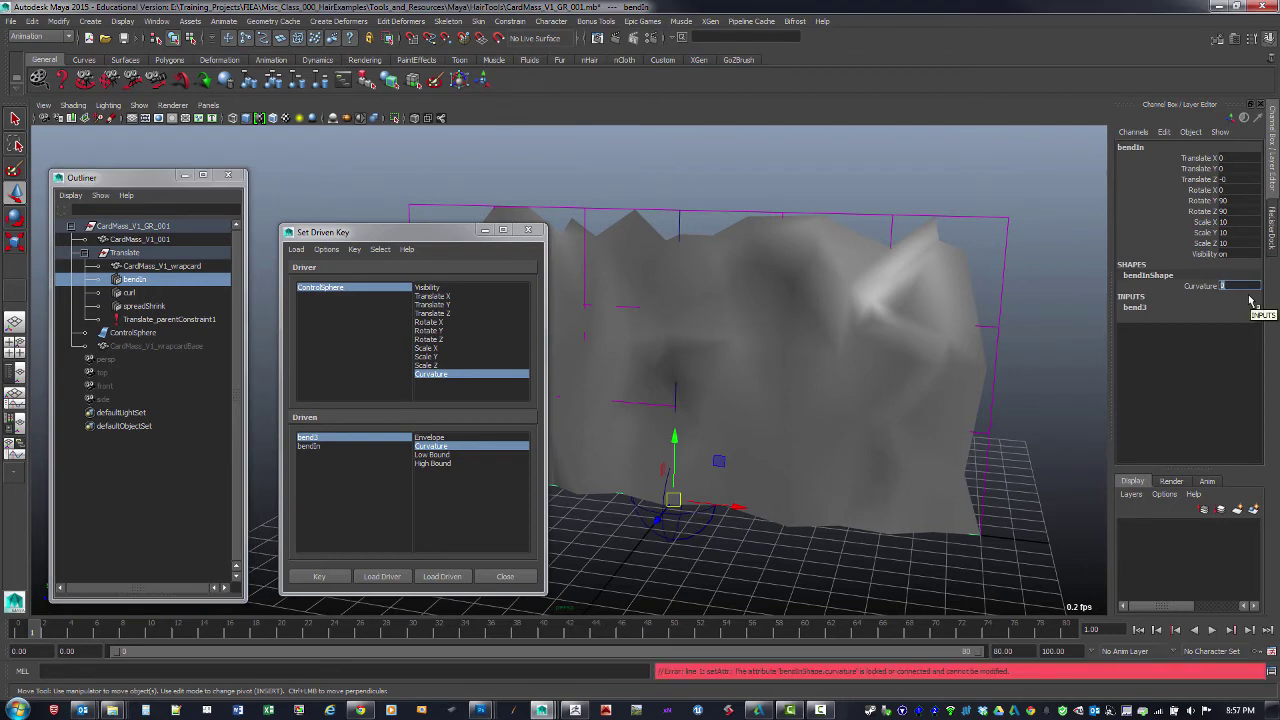
click(528, 230)
- Select the ControlSphere and try out each of its three Curvature attributes in turn, undoing every change
click(744, 556)
click(655, 528)
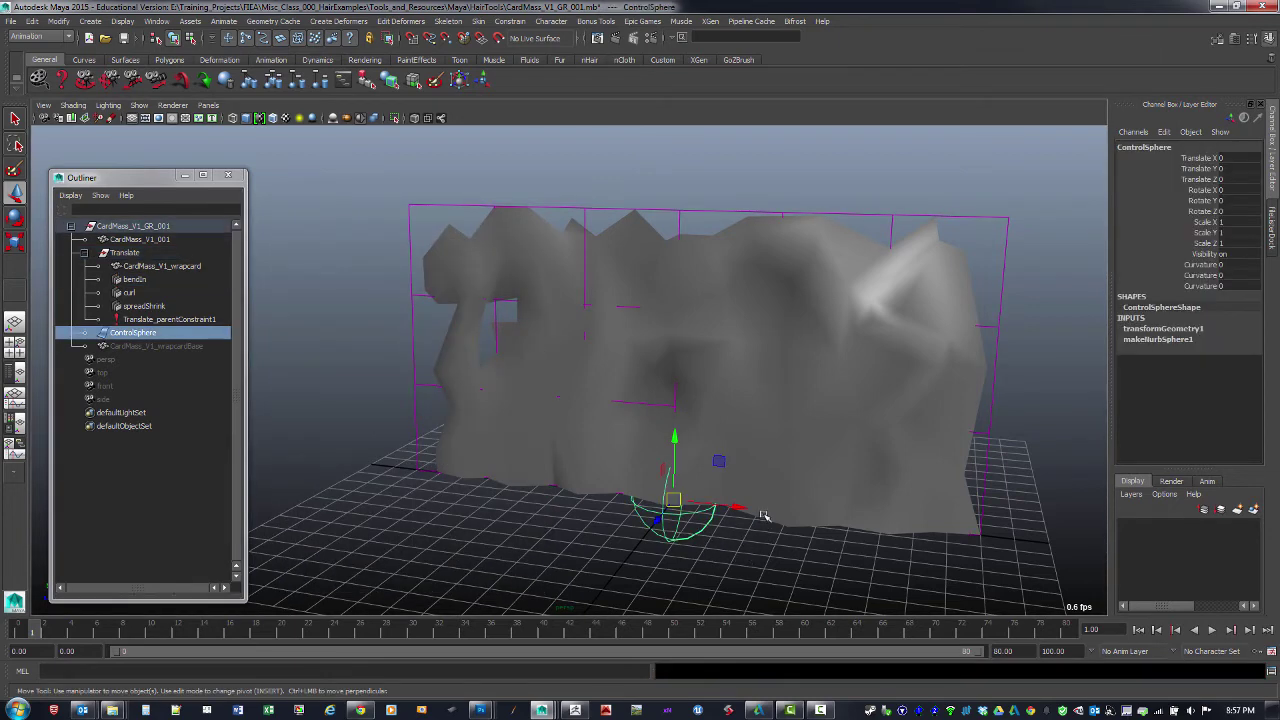
click(1205, 264)
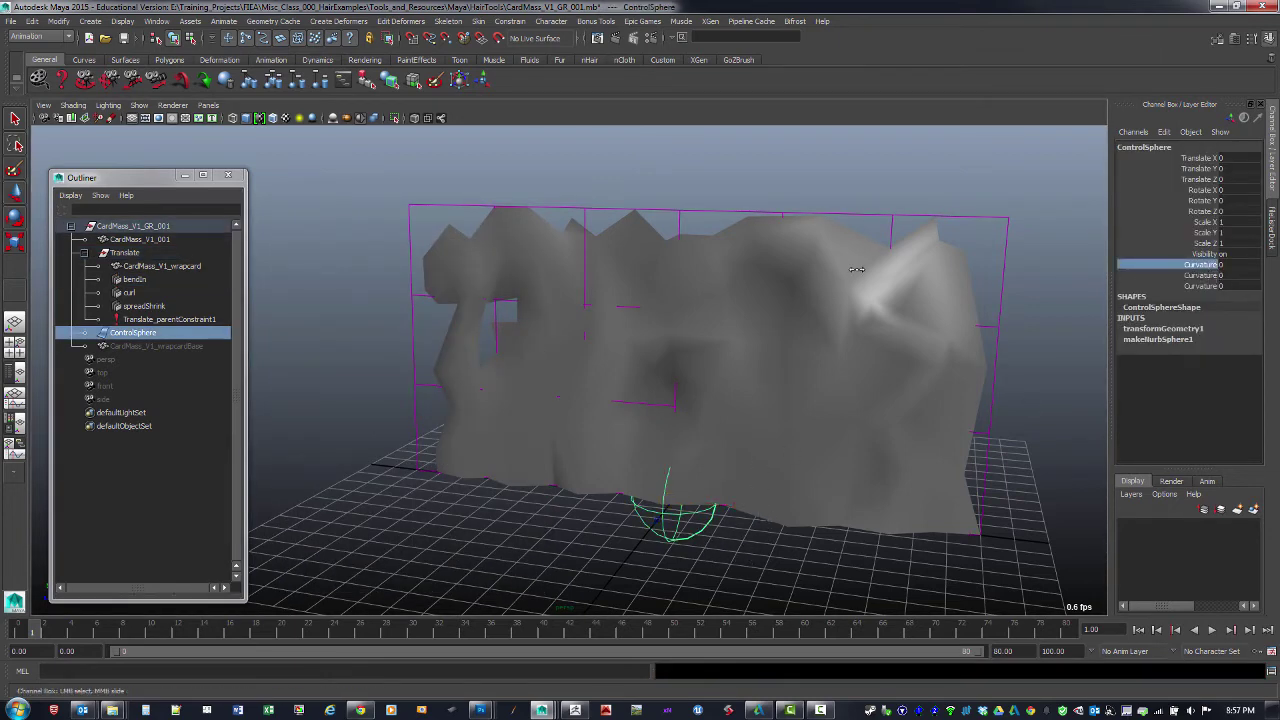
mouse_move(857, 269)
middle_down()
mouse_move(900, 268)
mouse_move(823, 266)
mouse_move(896, 267)
mouse_move(850, 265)
middle_up()
key(ctrl+z)
click(1208, 276)
middle_drag(968, 302, 930, 315)
key(ctrl+z)
click(1214, 287)
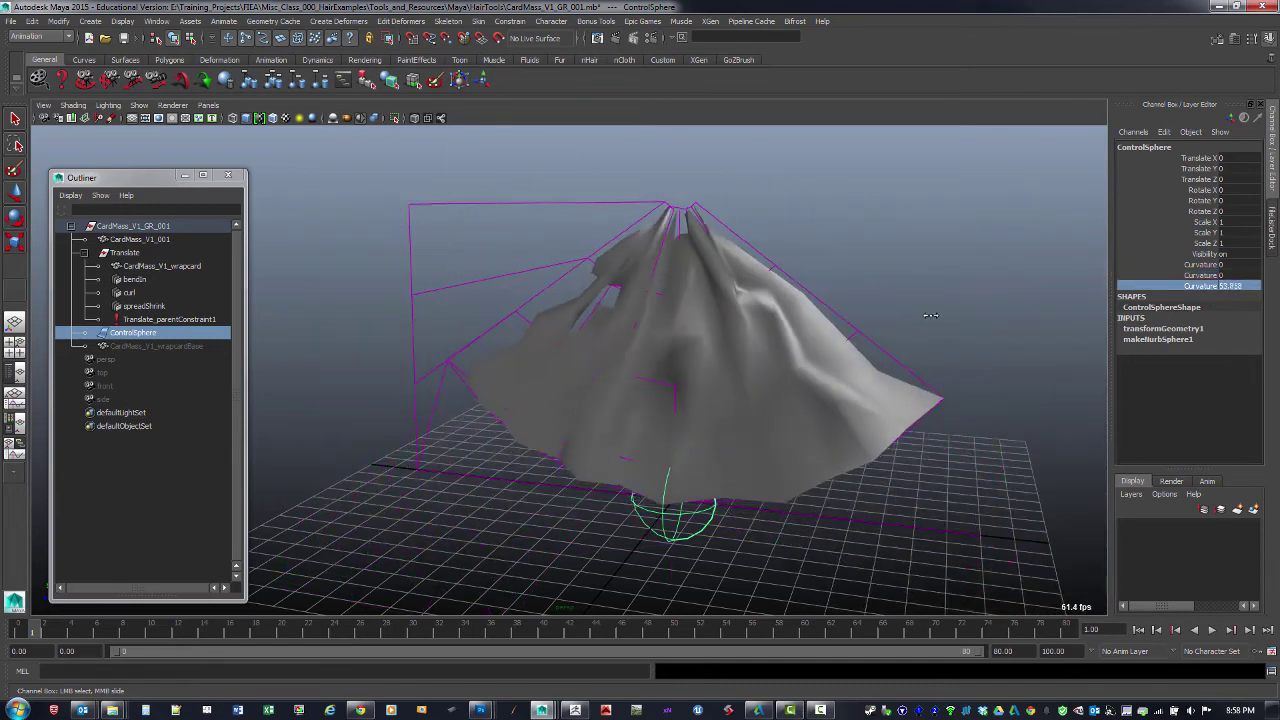
key(ctrl+z)
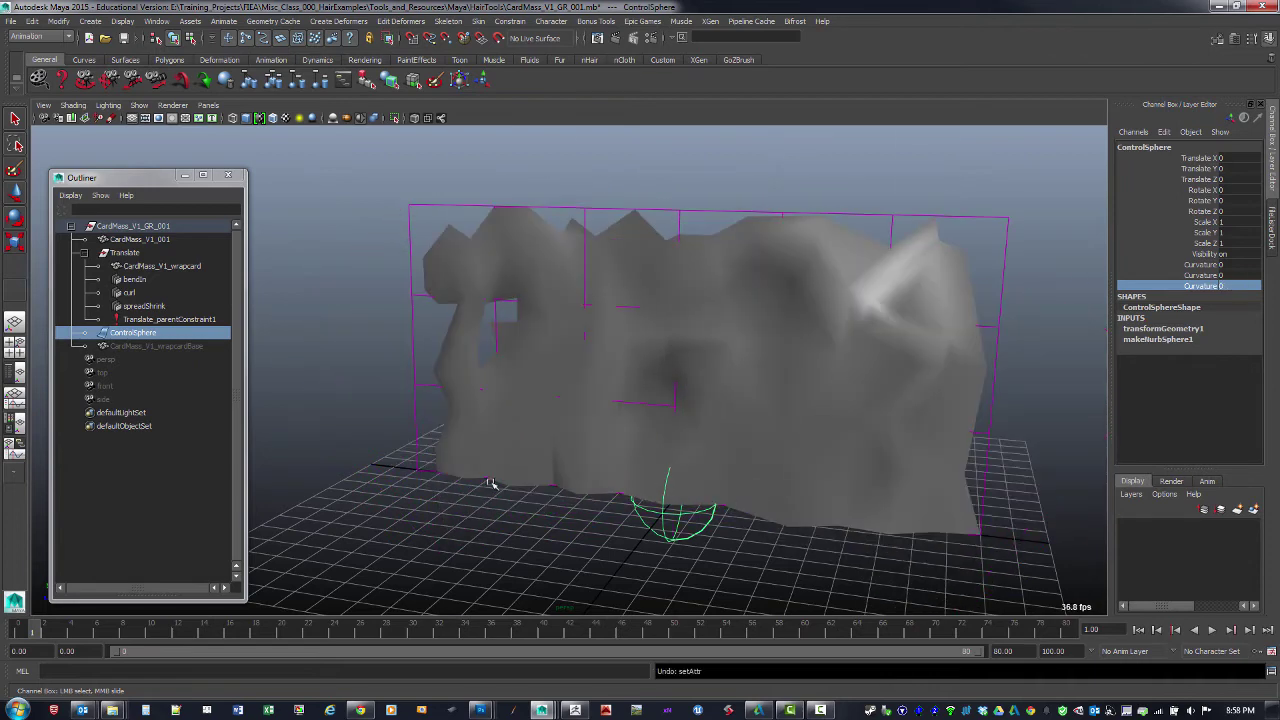
- Switch to the geo_Eddie 2015 scene to view the hair cards on the head, and return to the CardMass_V1_GR_001 scene
alt+drag(535, 490, 586, 509)
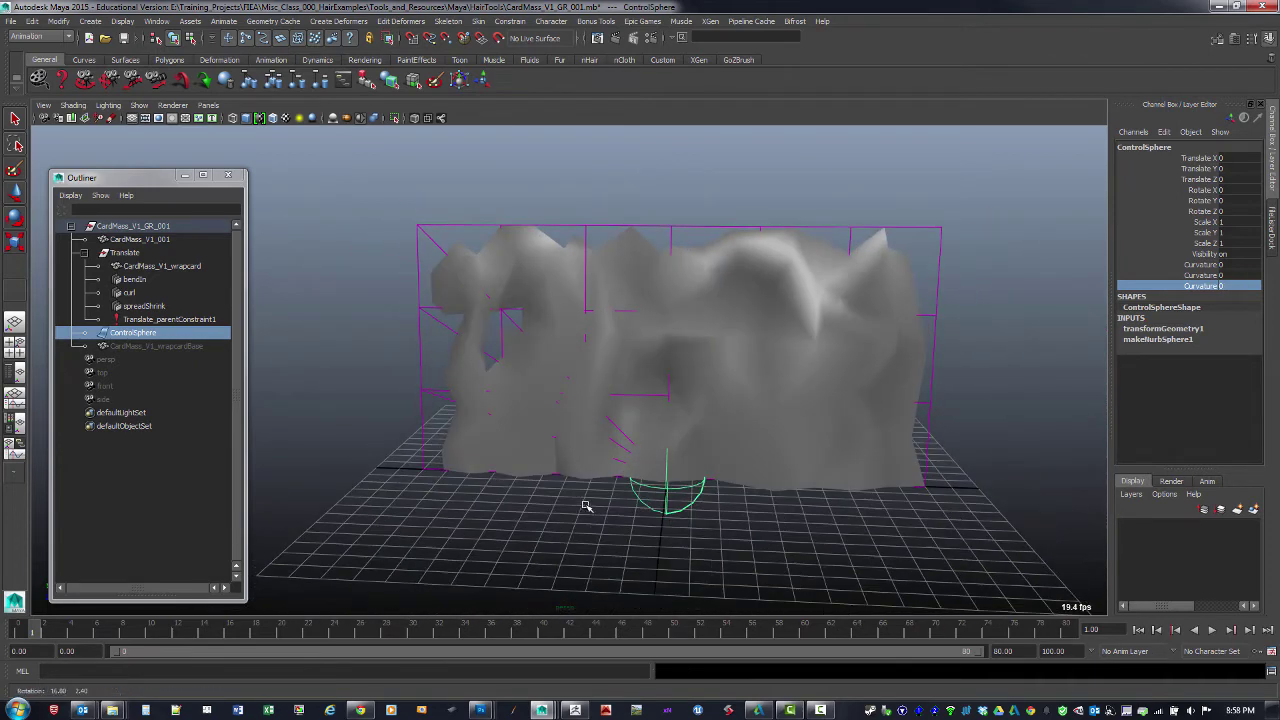
mouse_move(541, 710)
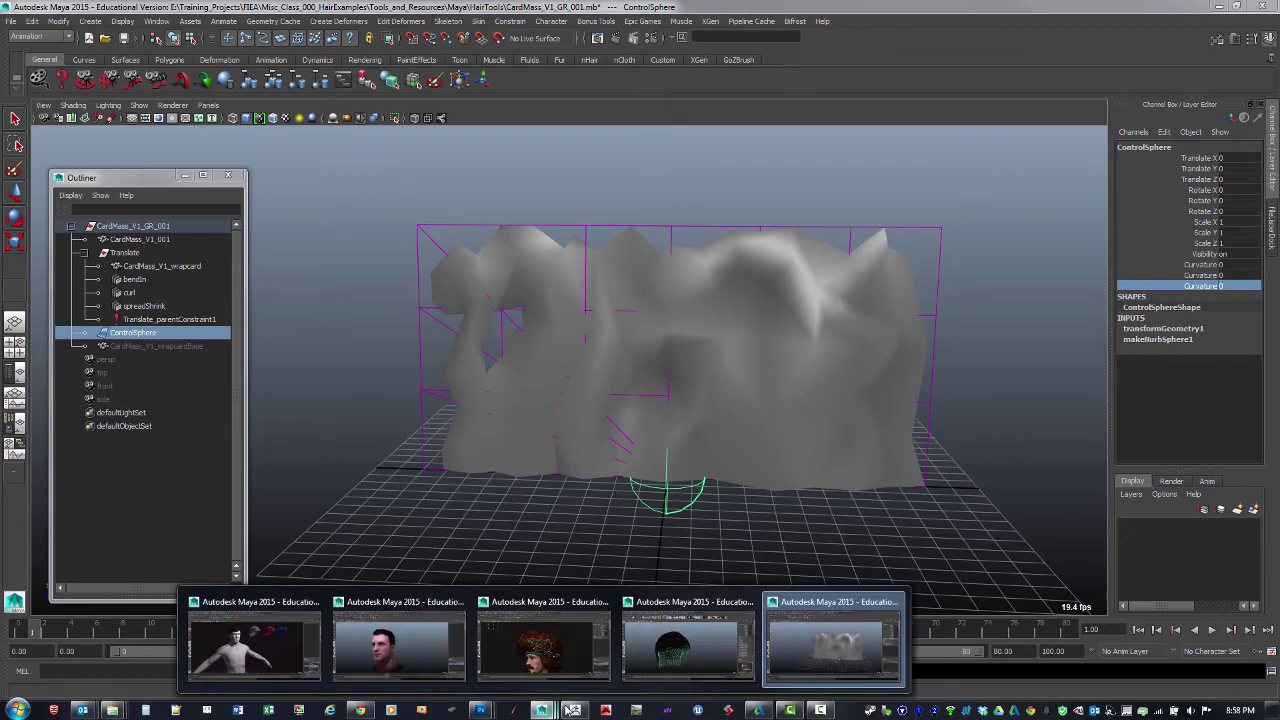
click(543, 646)
alt+drag(525, 396, 596, 404)
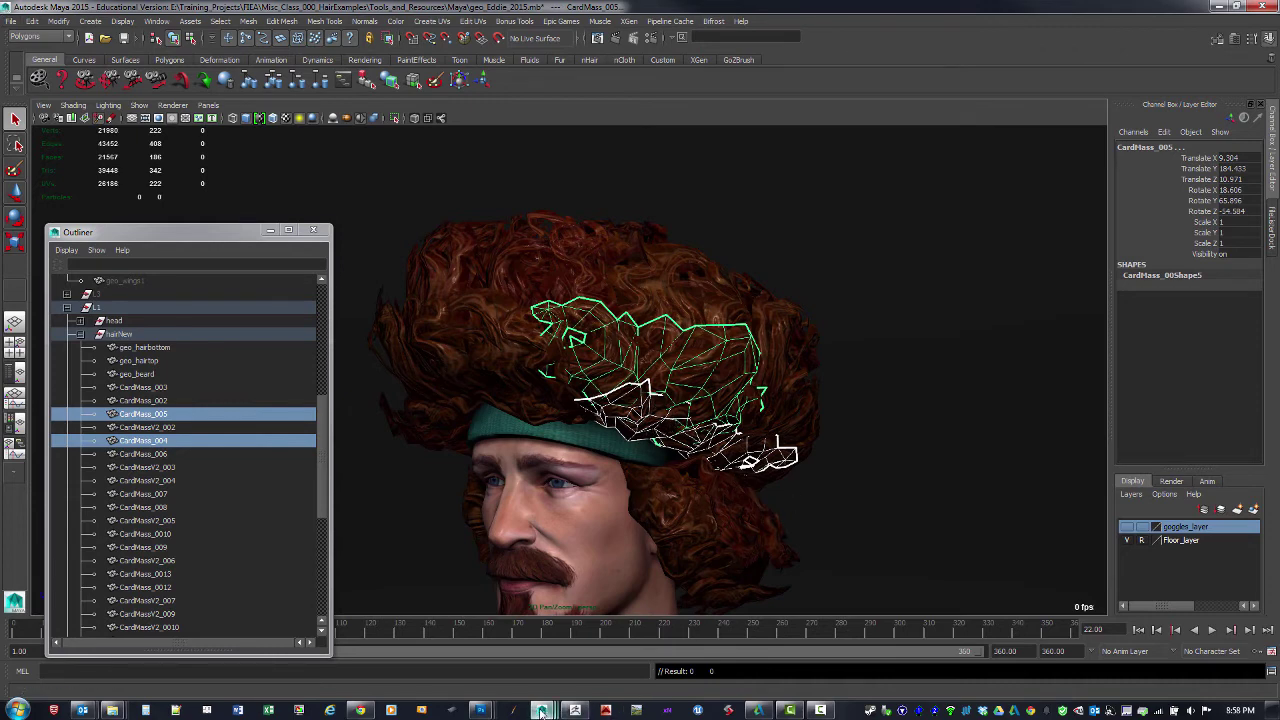
mouse_move(541, 710)
click(810, 658)
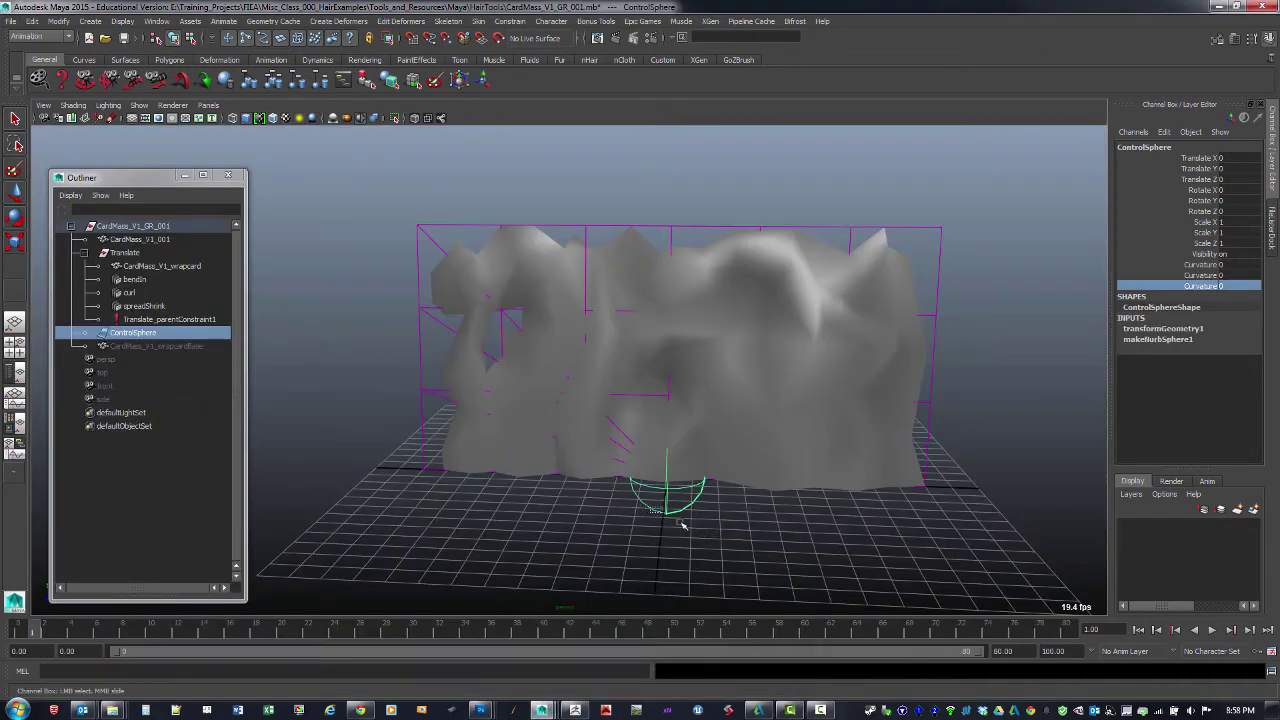
- Move the ControlSphere freely above the grid to X 4.279, Y 23.608, Z -4.95, carrying the hair card along
alt+right_drag(771, 529, 608, 478)
key(w)
alt+right_drag(760, 460, 651, 451)
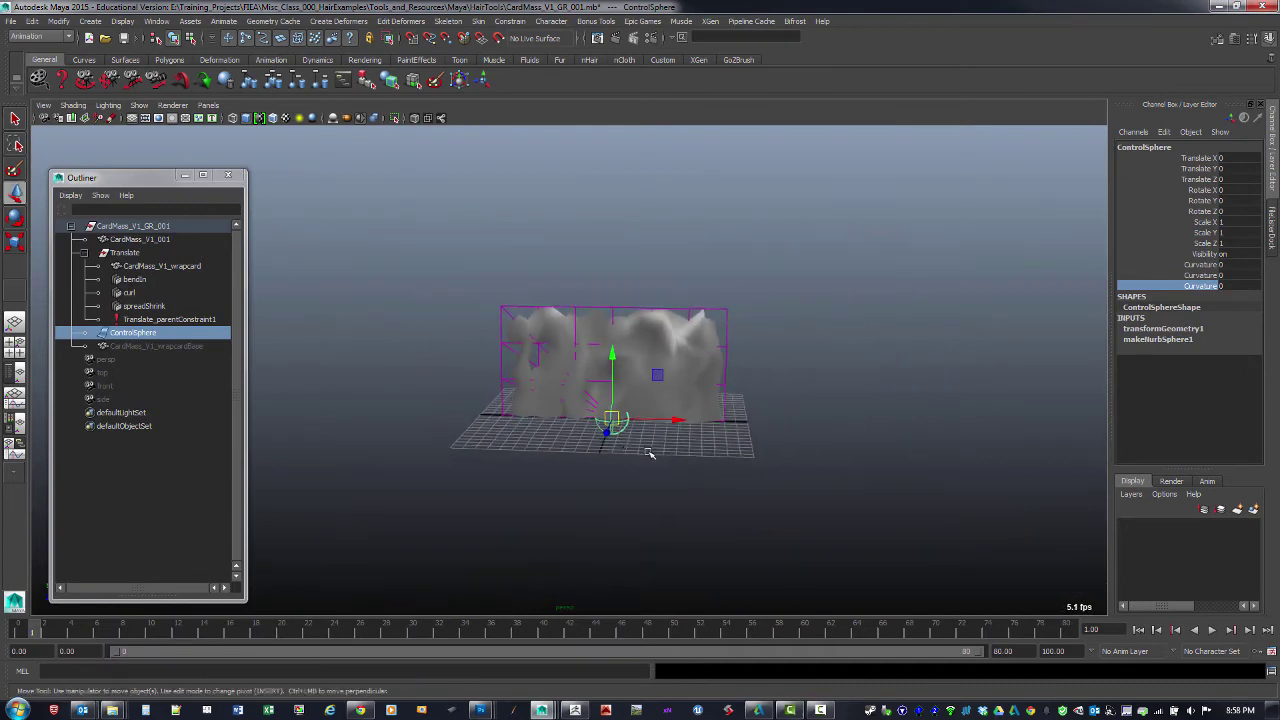
alt+middle_drag(651, 451, 685, 538)
drag(665, 525, 720, 257)
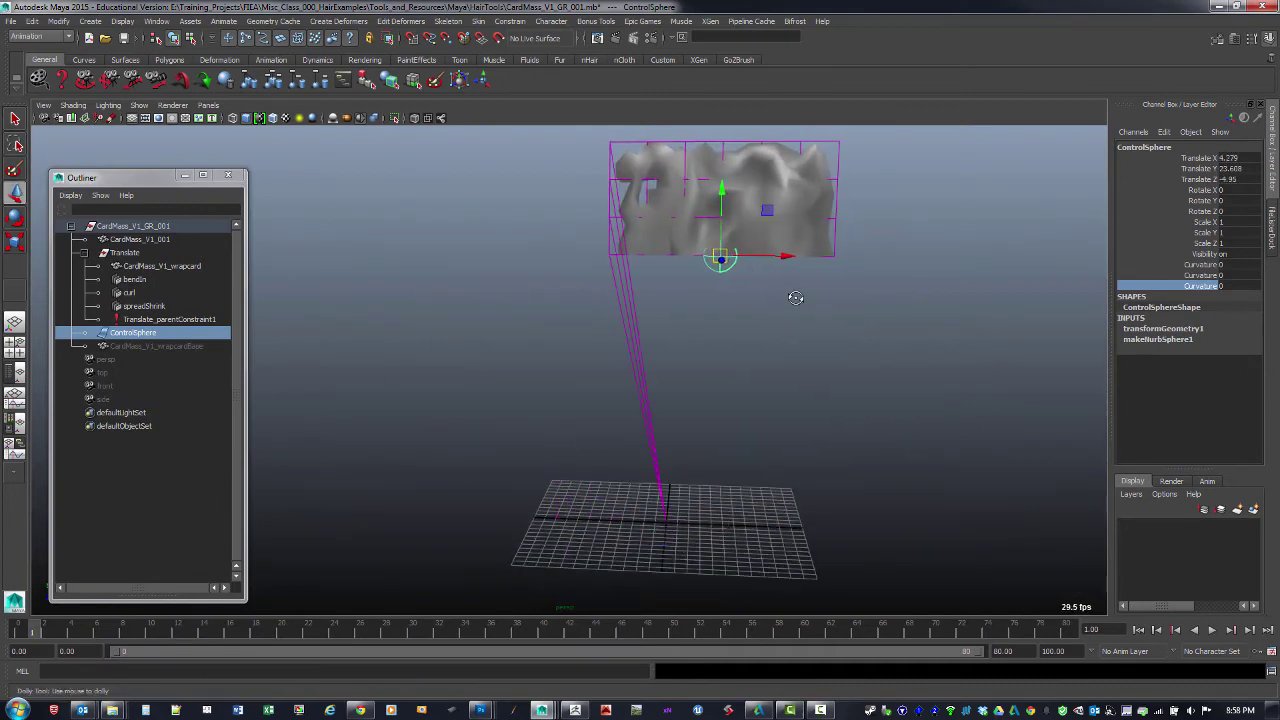
alt+drag(796, 297, 780, 353)
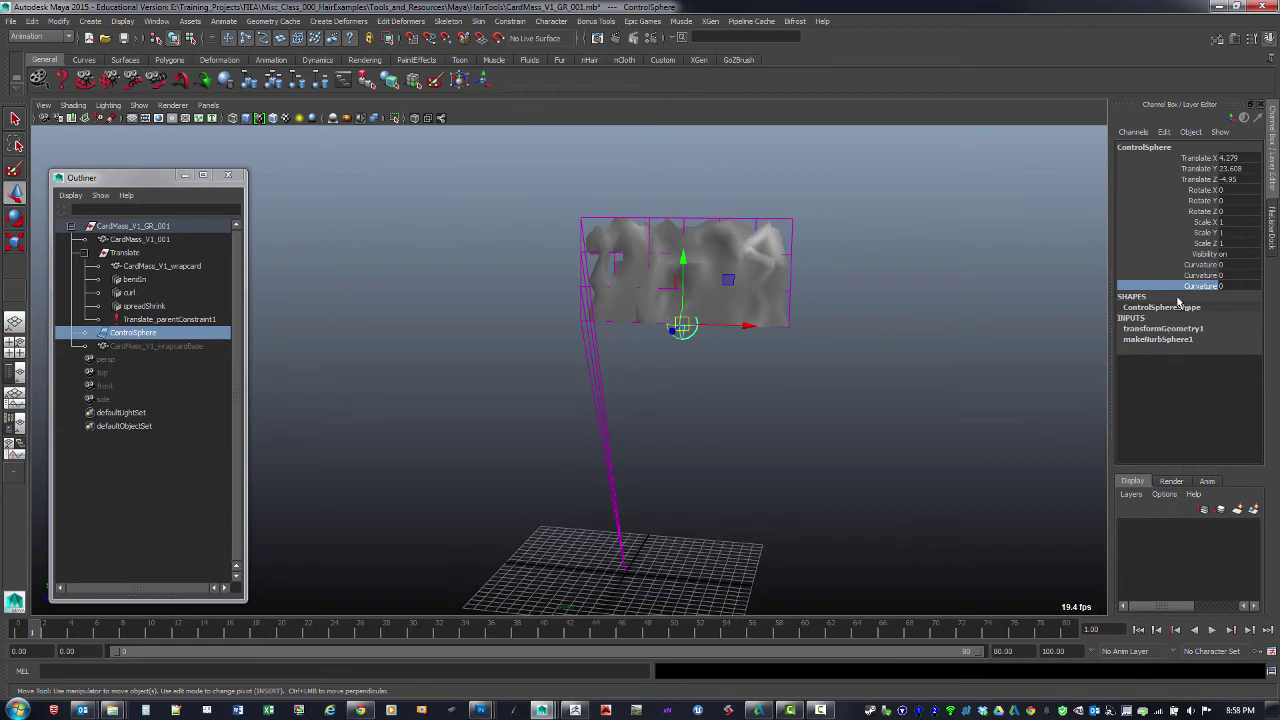
- Try changing the first Curvature attribute on the raised ControlSphere, and undo the change
click(1203, 264)
middle_drag(910, 302, 990, 306)
key(ctrl+z)
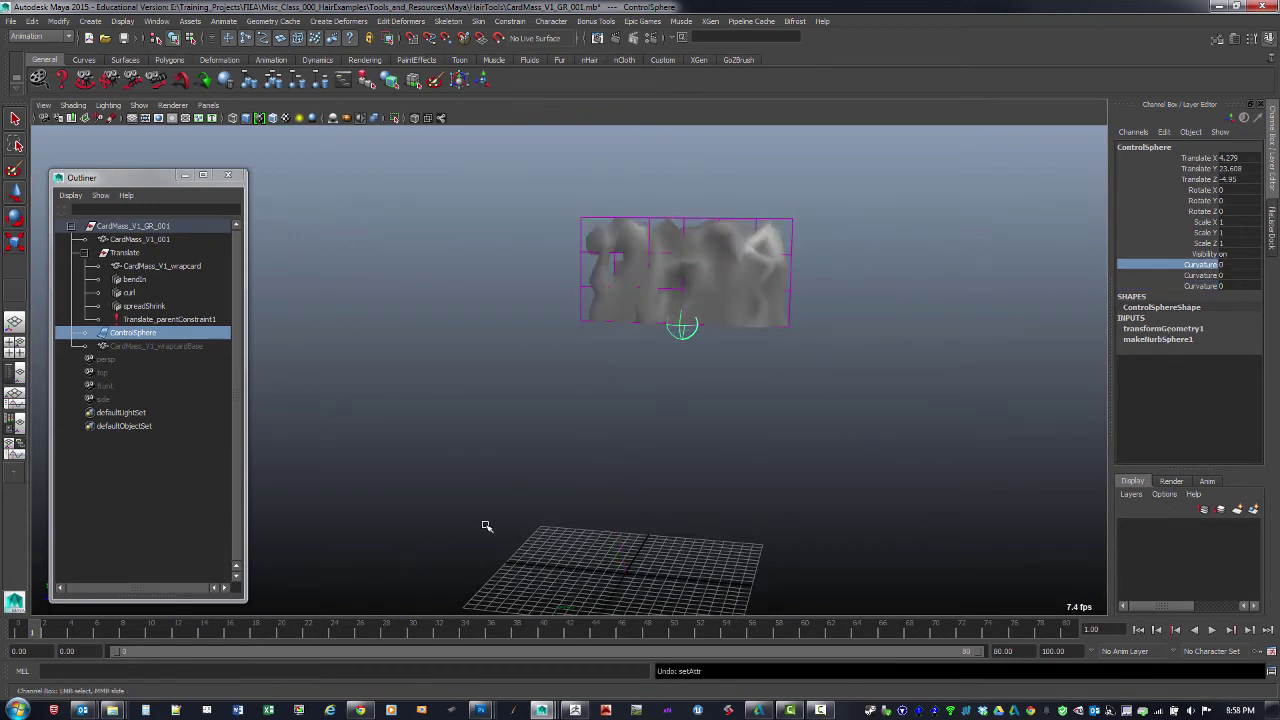
- Return to the geo_Eddie 2015 scene and examine individual hair card masses around the head, leaving nothing selected
mouse_move(541, 709)
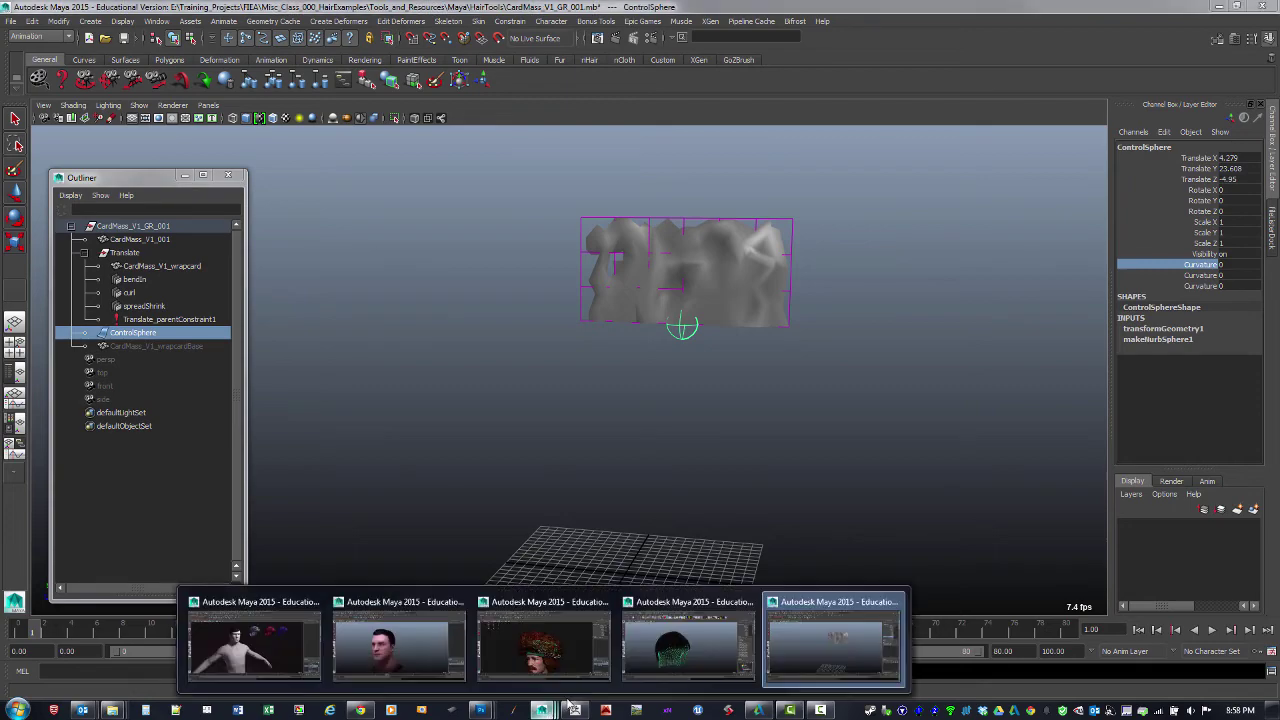
click(540, 645)
click(771, 269)
alt+drag(611, 371, 758, 324)
click(571, 328)
click(759, 325)
alt+drag(783, 372, 664, 406)
click(750, 409)
click(645, 374)
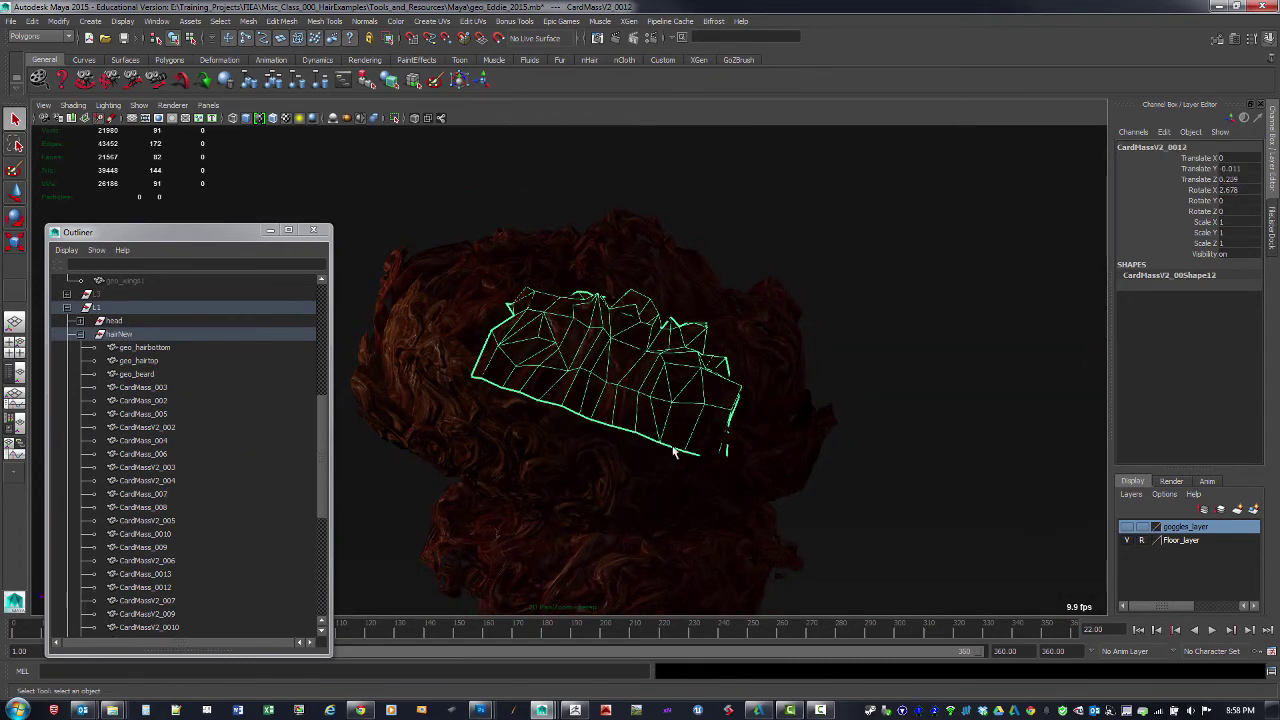
alt+drag(677, 452, 597, 521)
click(721, 463)
click(882, 472)
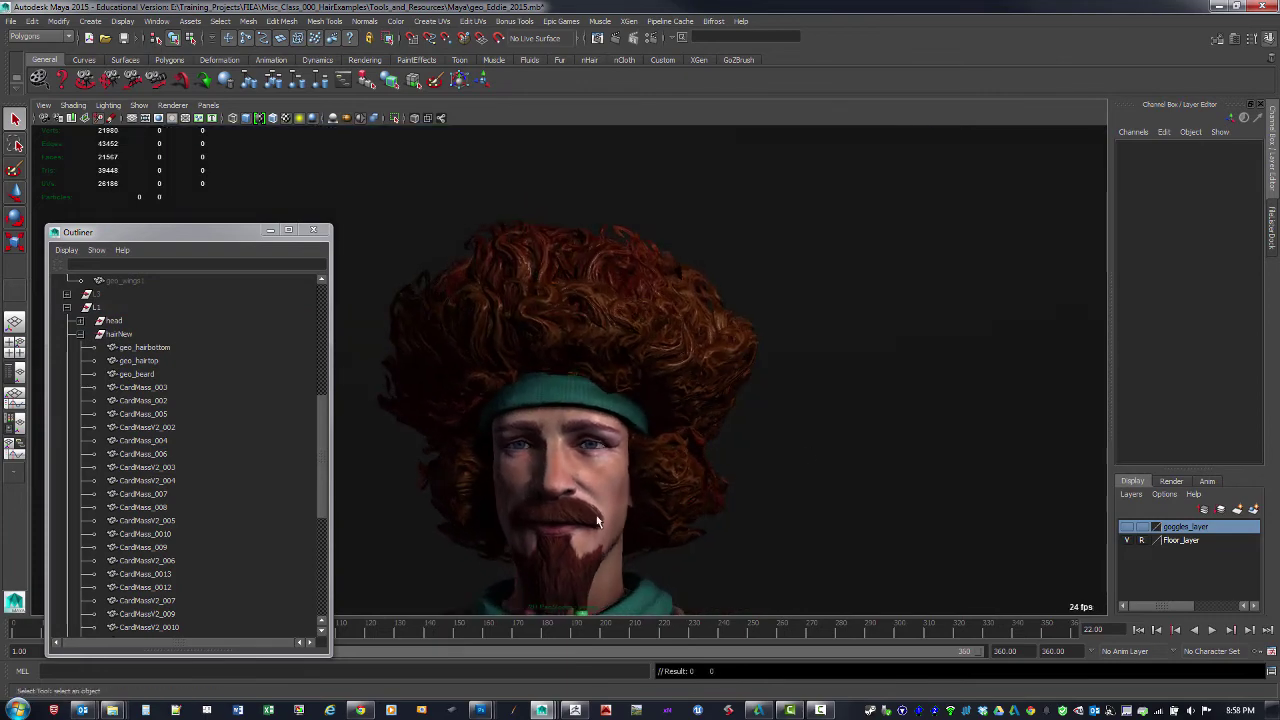
- Switch to ZBrush and open the QS_297 quicksave project without saving the changes to the current head sculpt
click(575, 709)
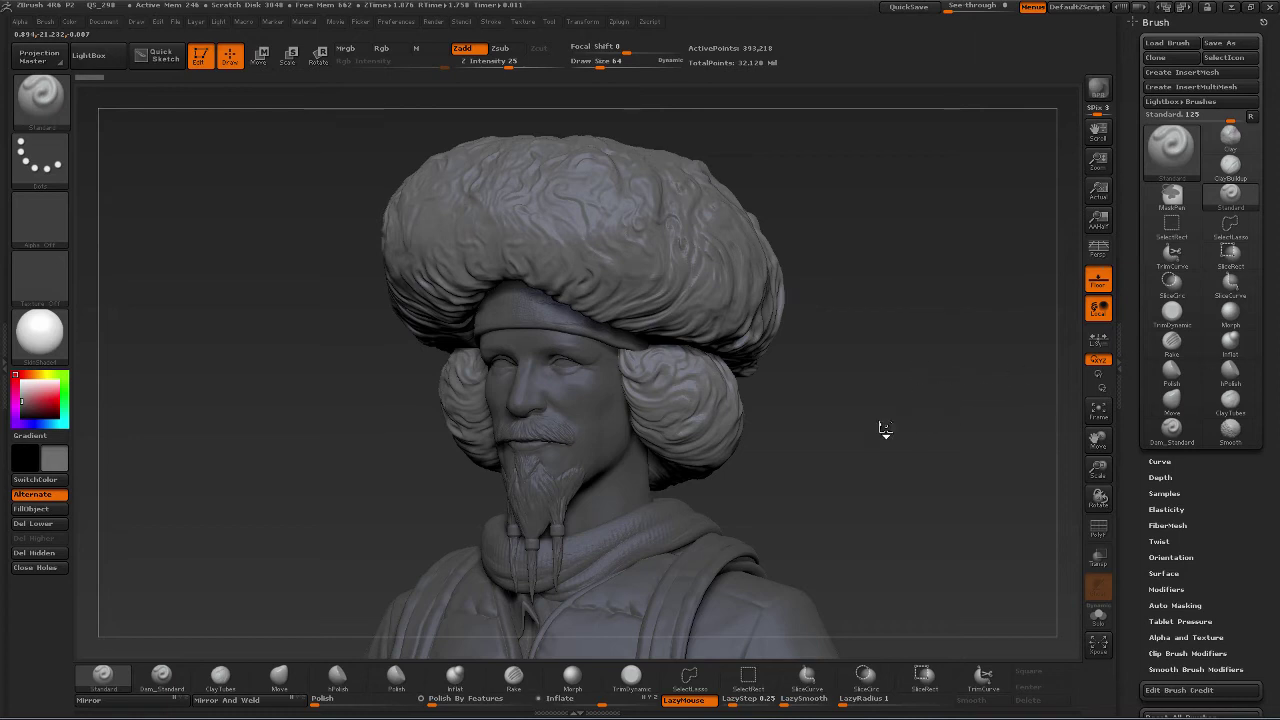
alt+drag(908, 432, 933, 463)
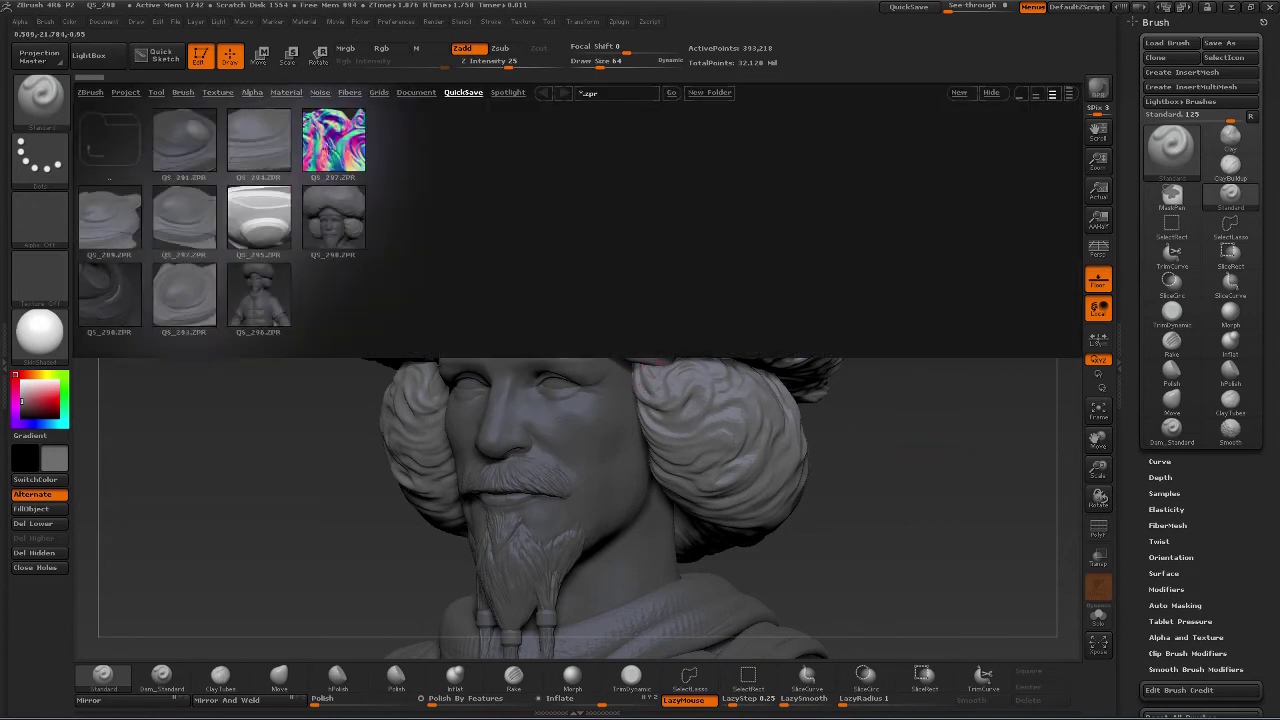
click(324, 150)
double_click(160, 141)
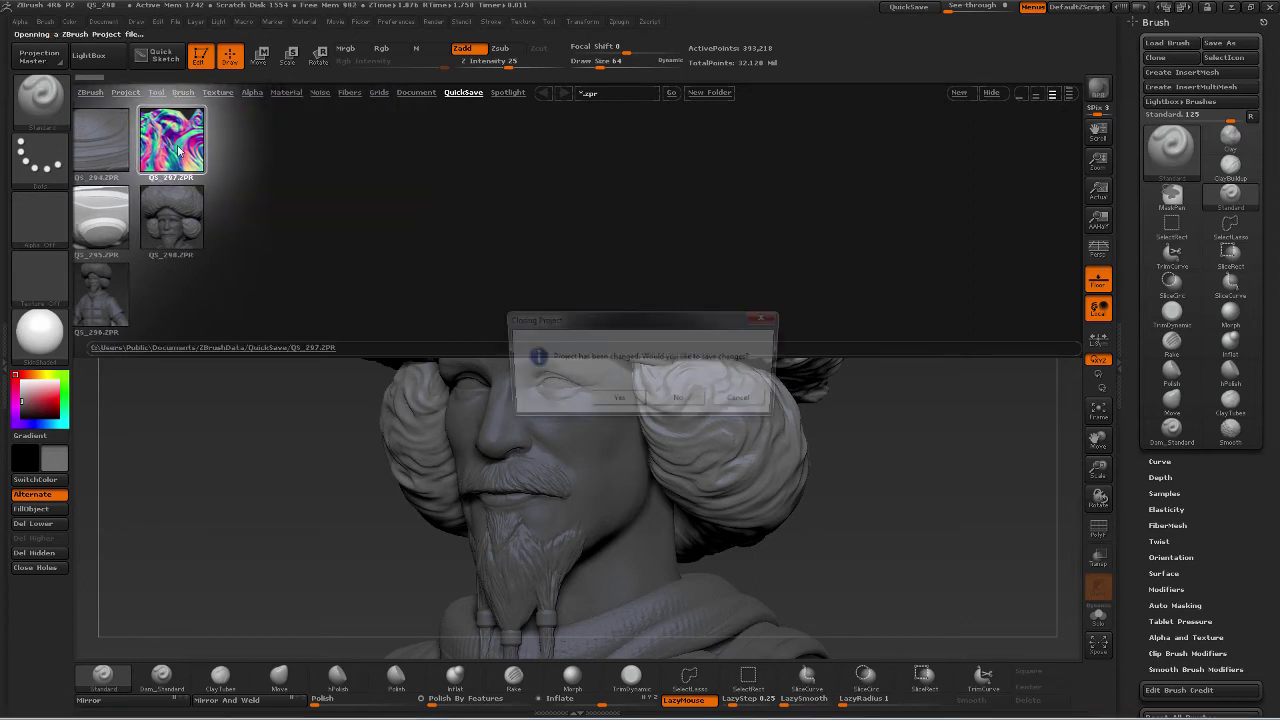
click(680, 405)
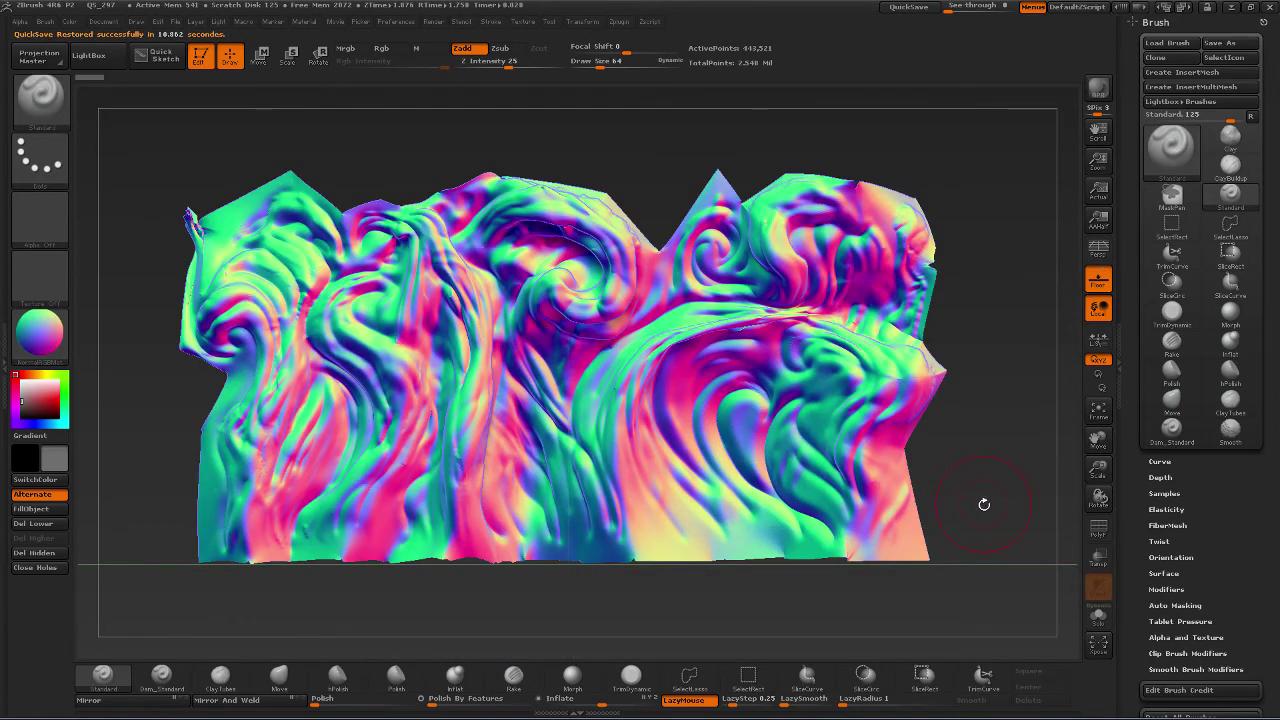
drag(990, 507, 958, 503)
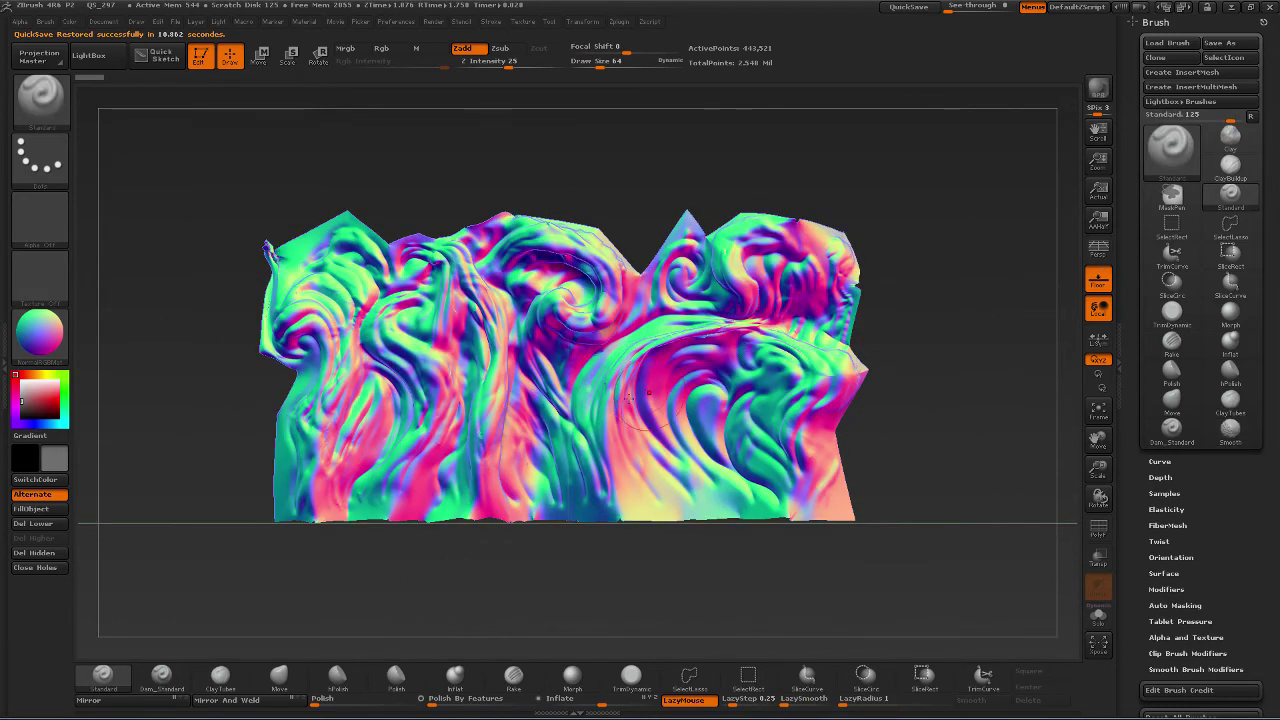
- Preview the hair card sculpt with the SkinShade4 material
click(4, 328)
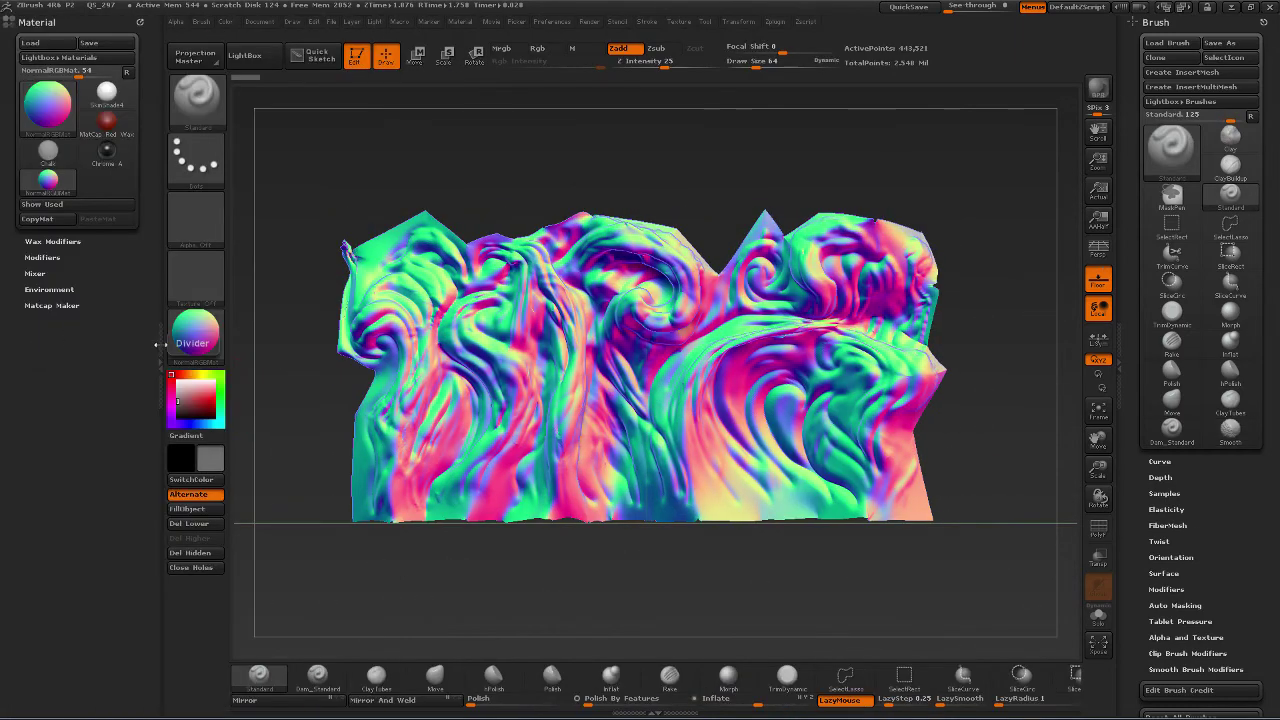
click(162, 346)
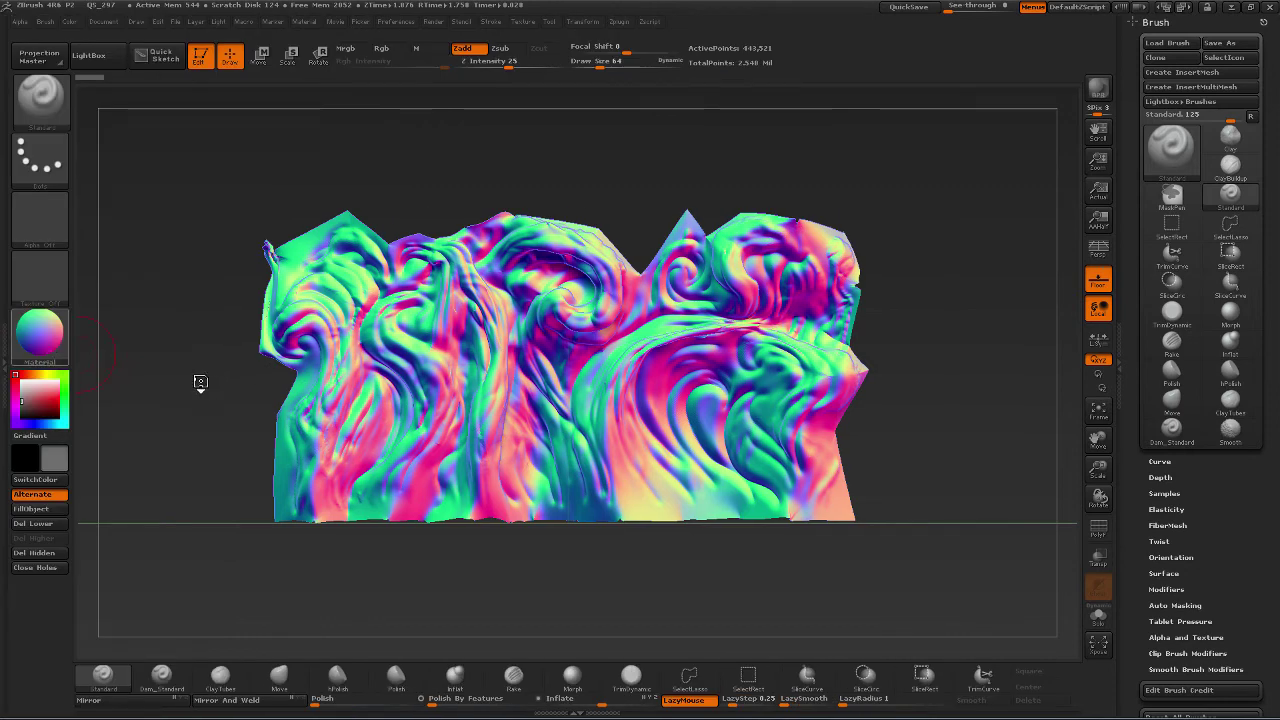
key(m)
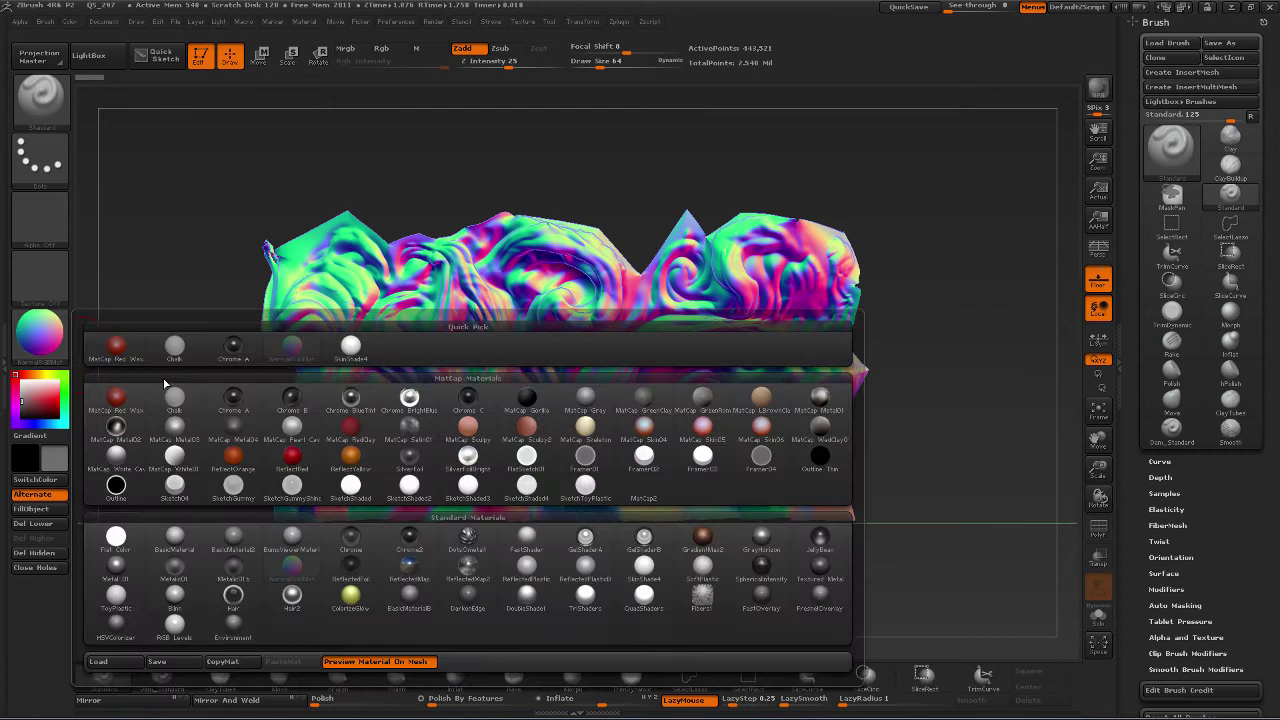
click(357, 343)
drag(408, 205, 441, 197)
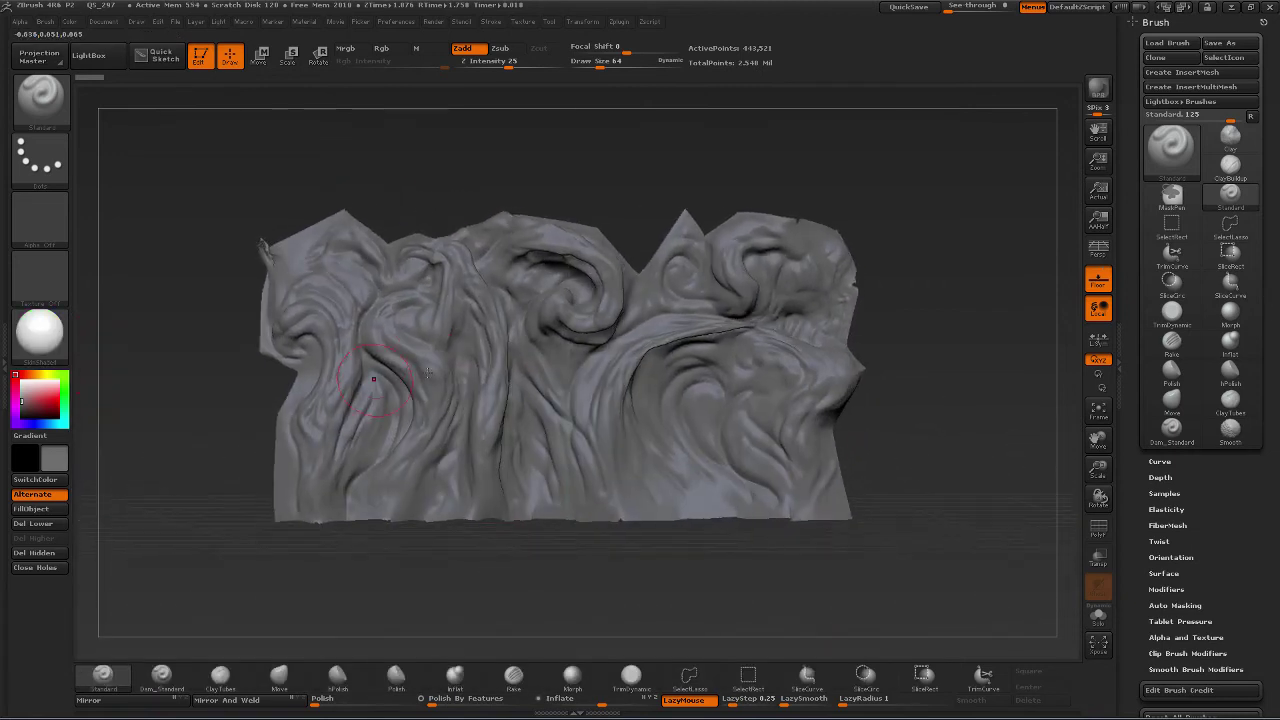
- Set the hair sculpt's material to NormalRGBMat, and compare its front view with perspective distortion on and off
click(40, 333)
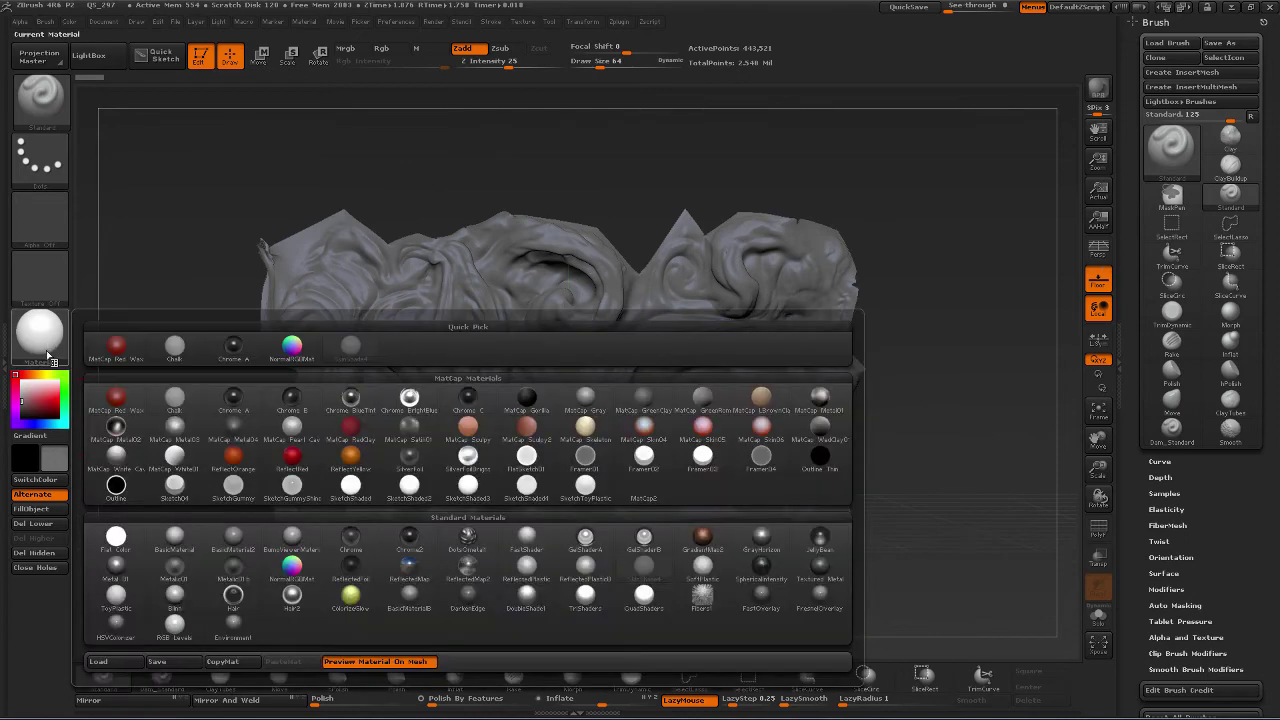
click(311, 574)
shift+drag(320, 564, 328, 568)
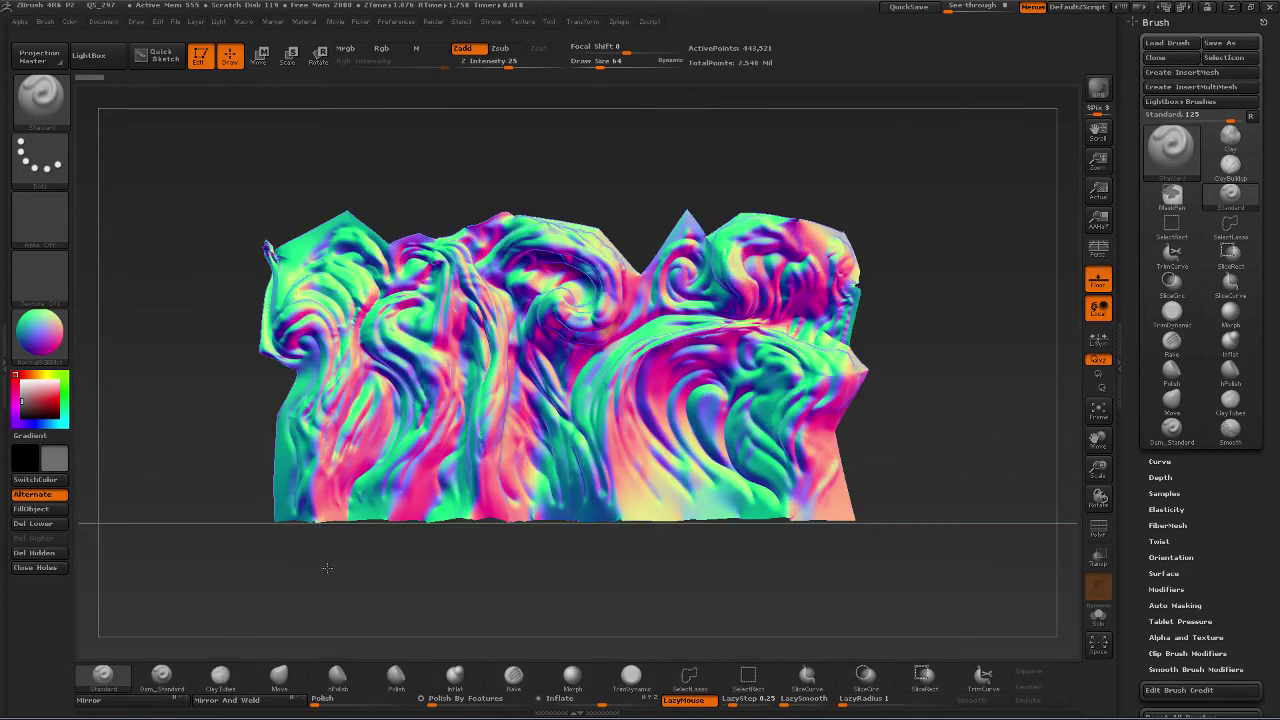
click(1103, 255)
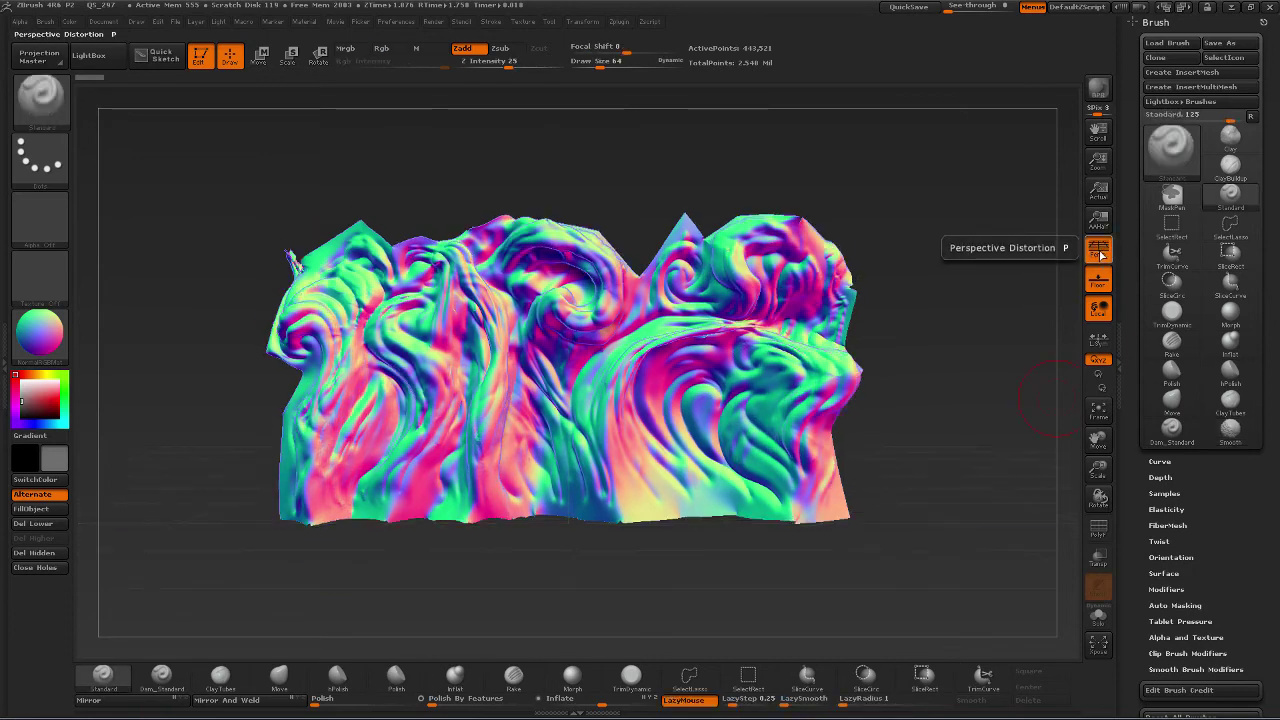
click(1103, 255)
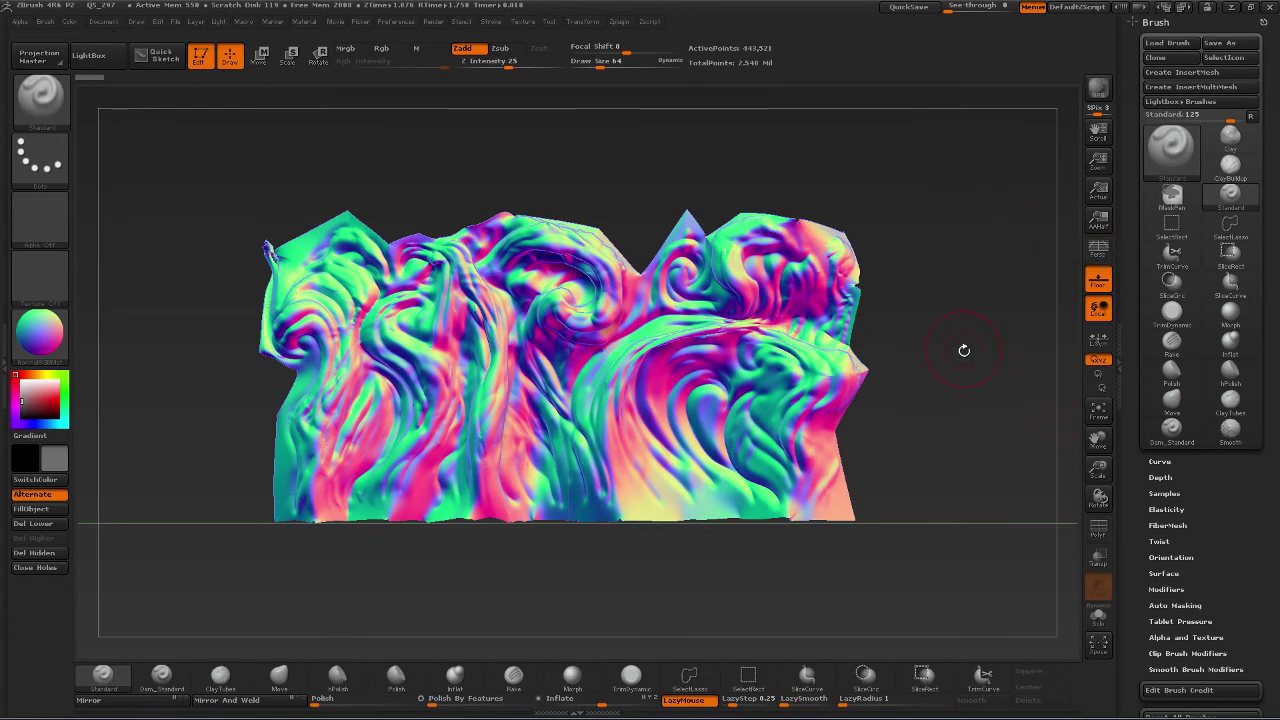
- Render the normal-coloured hair sculpt with BPR, and render it again with shadows turned off in the render properties
key(shift)
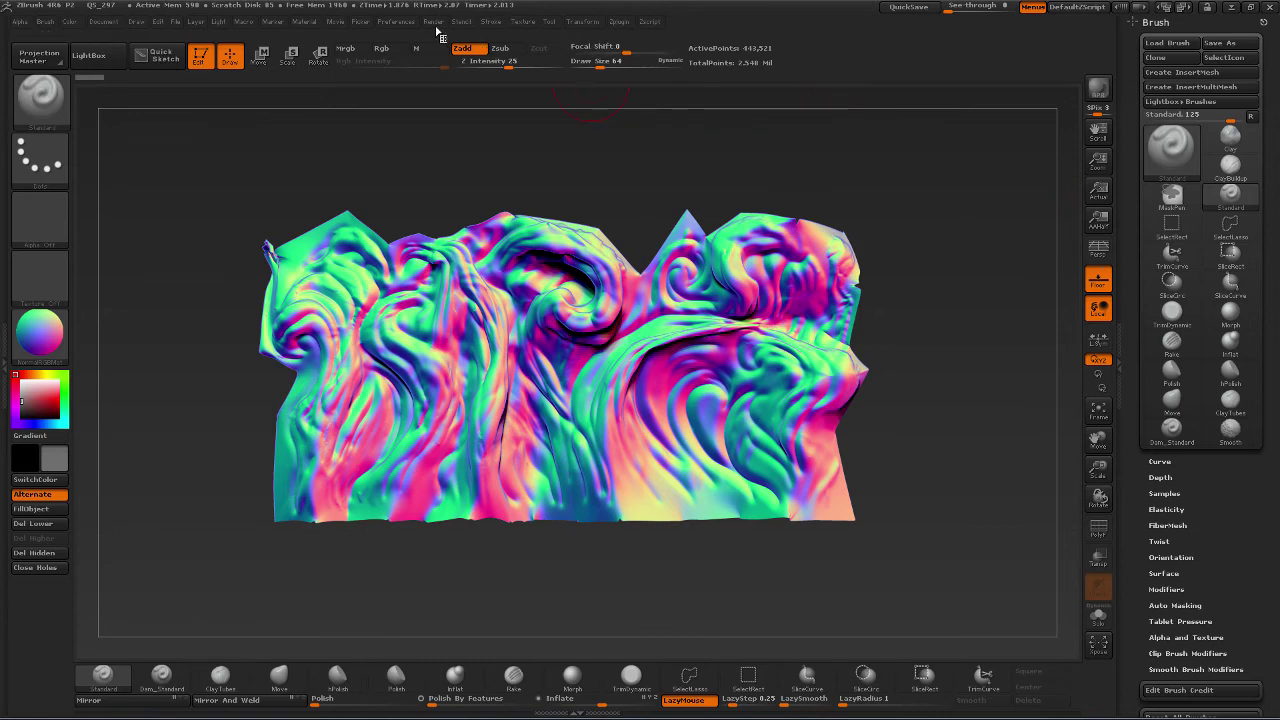
click(432, 22)
click(500, 114)
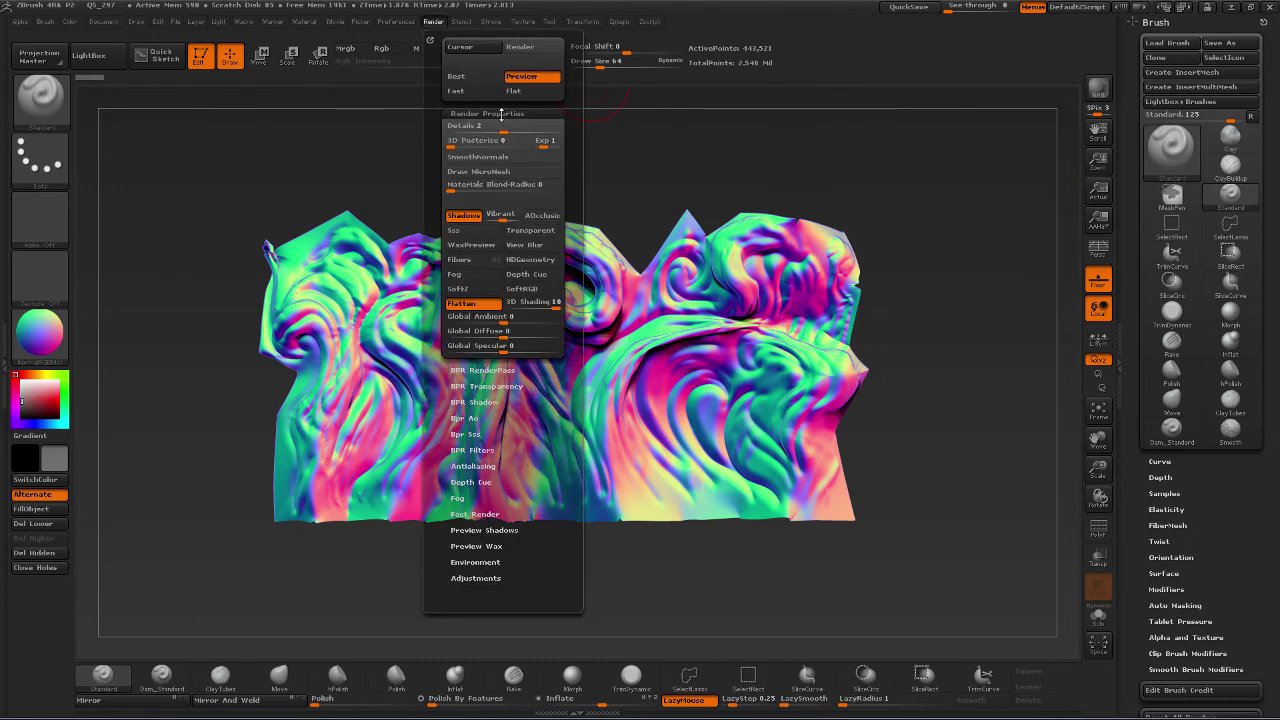
click(503, 114)
click(508, 114)
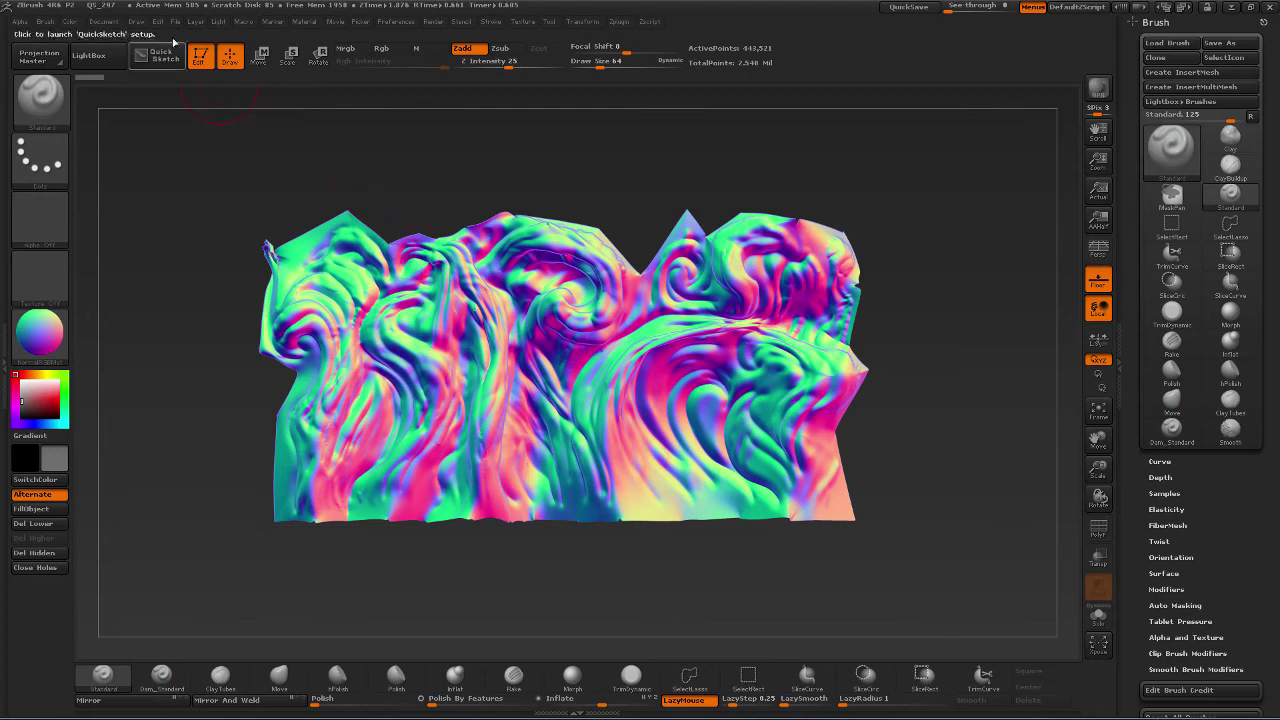
- Open the image export for the rendered document, leave it without saving, and minimize ZBrush
click(104, 21)
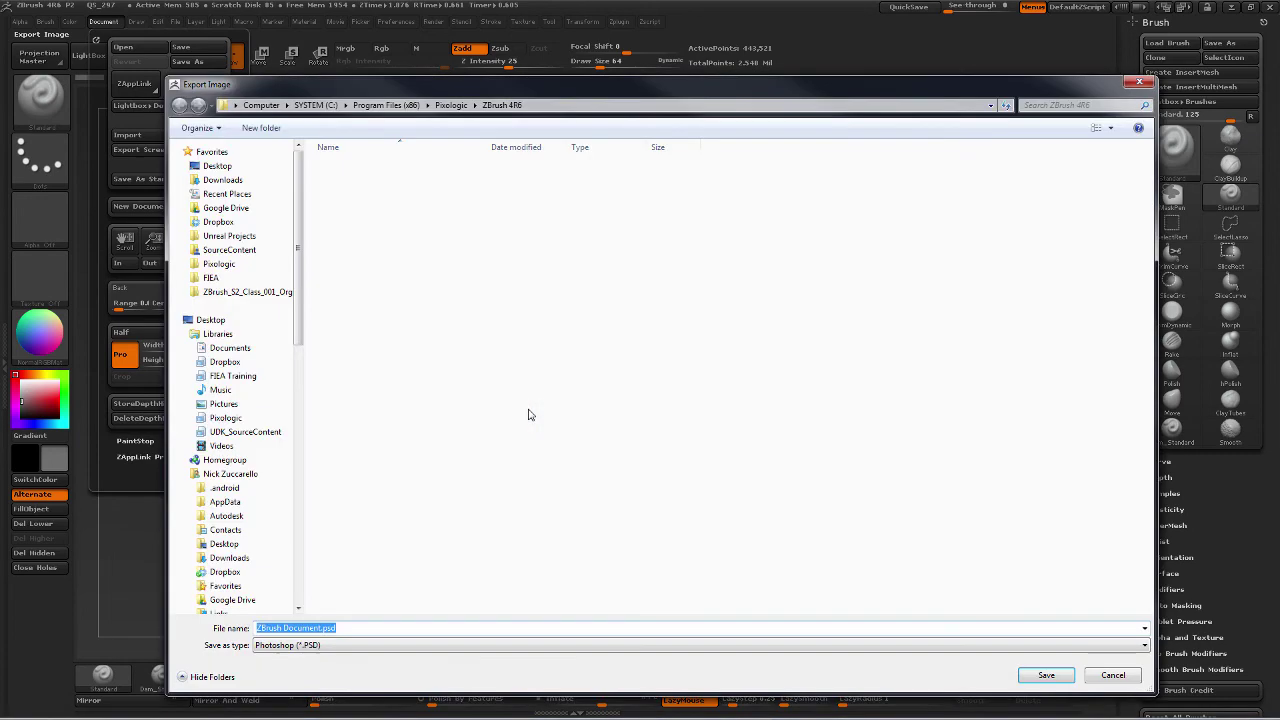
click(1141, 84)
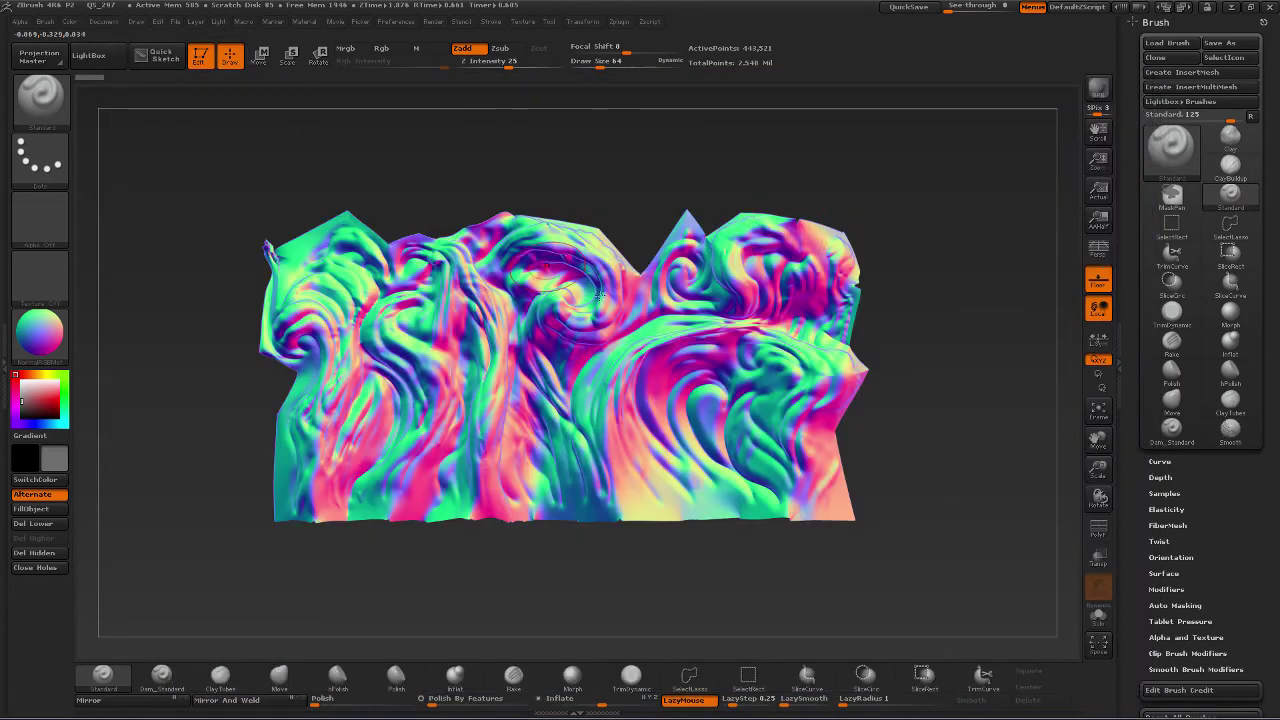
click(1238, 8)
- Switch to Photoshop and browse for a file to open in the FIEA Training library
mouse_move(481, 705)
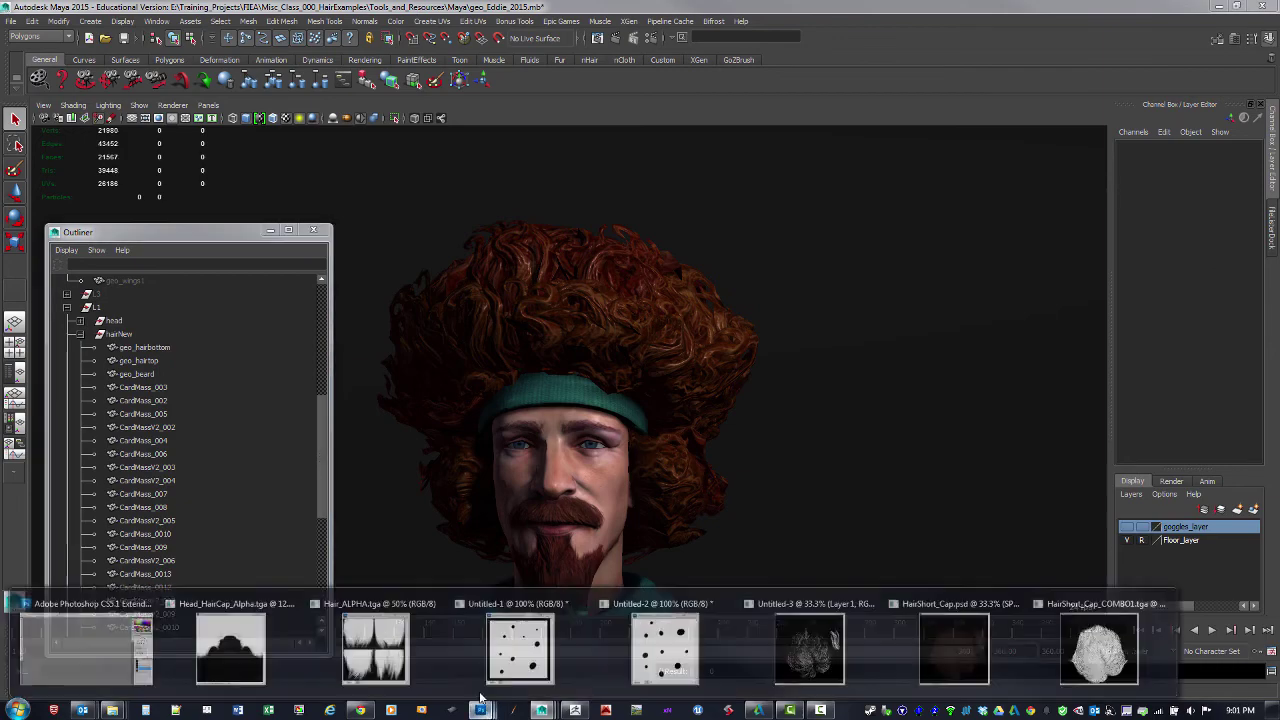
click(60, 638)
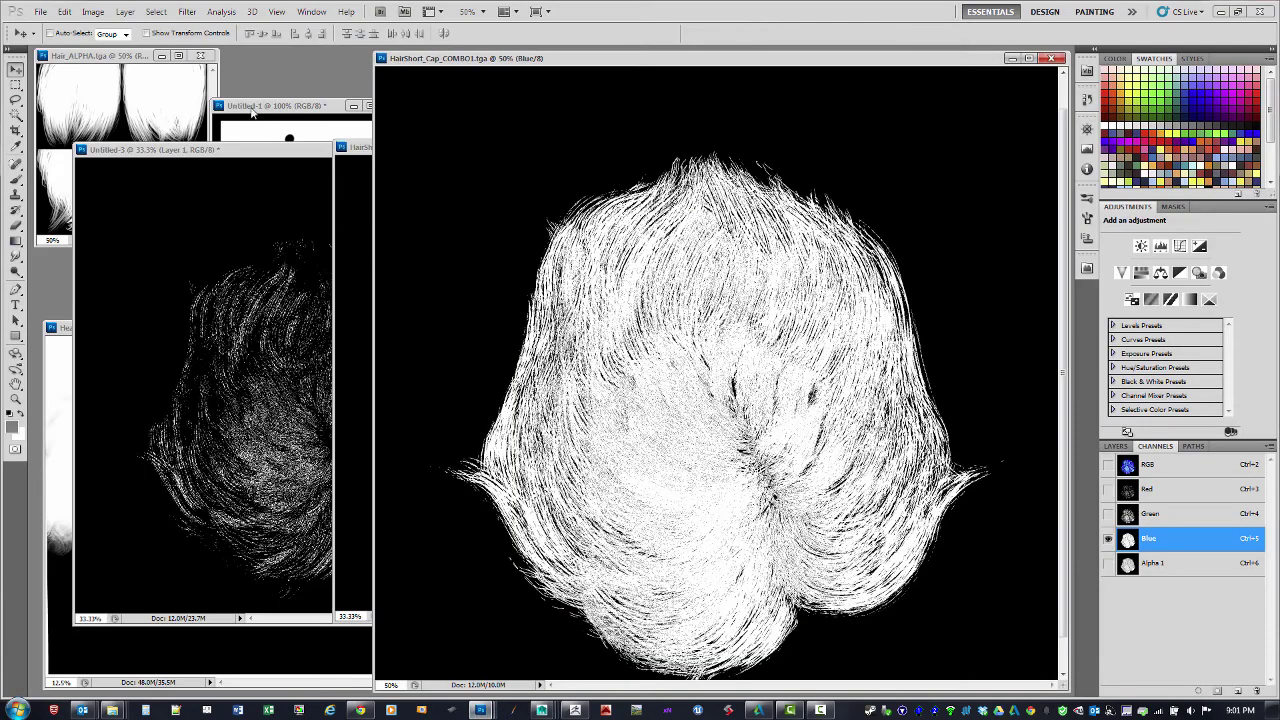
click(45, 14)
click(55, 38)
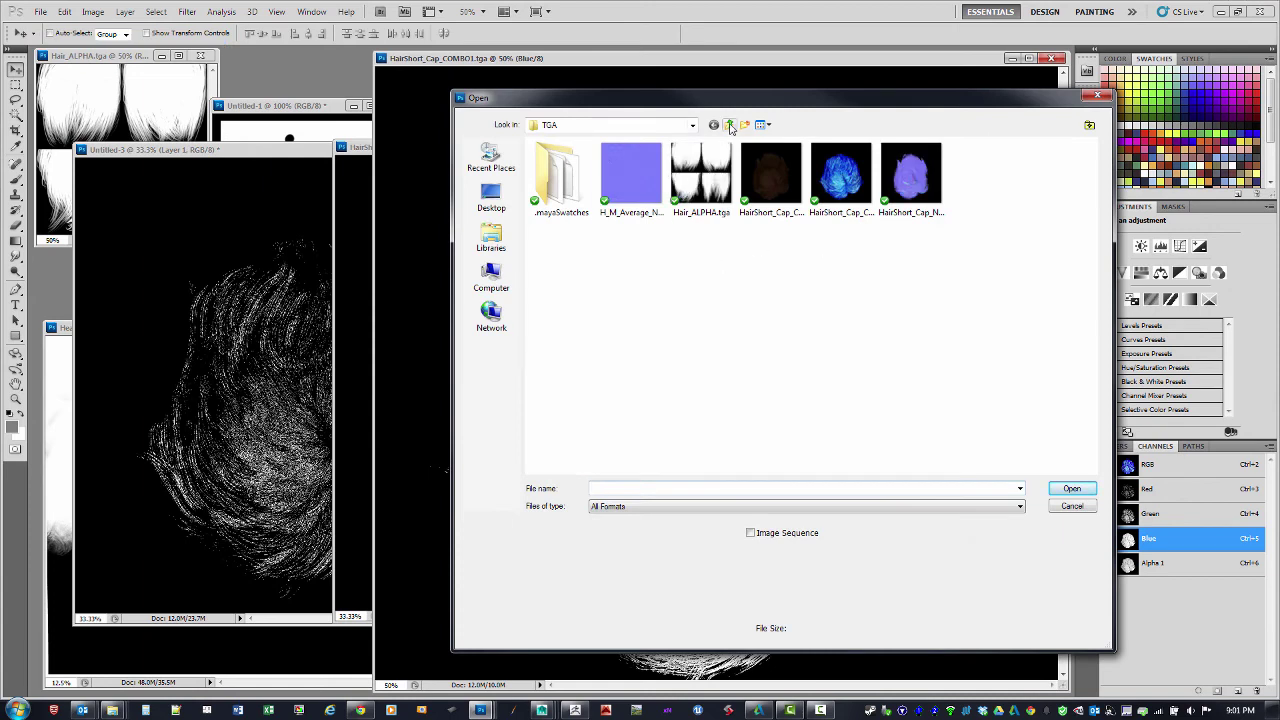
click(728, 124)
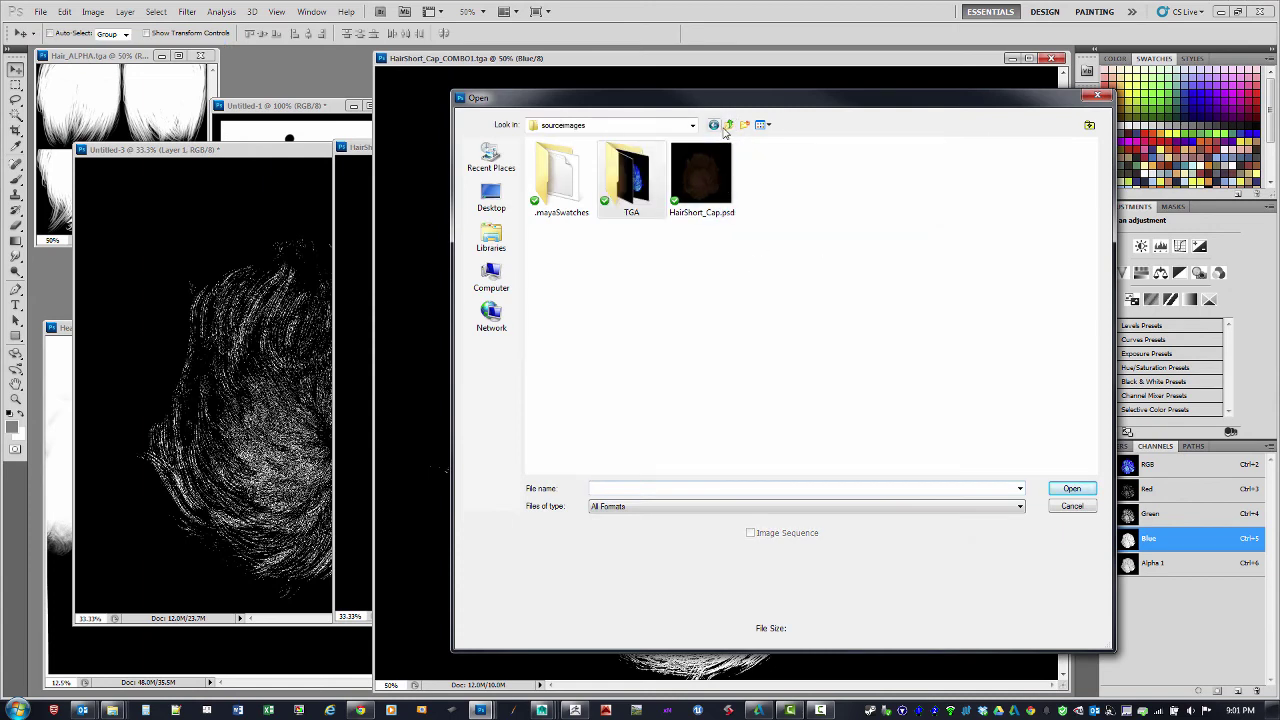
click(731, 125)
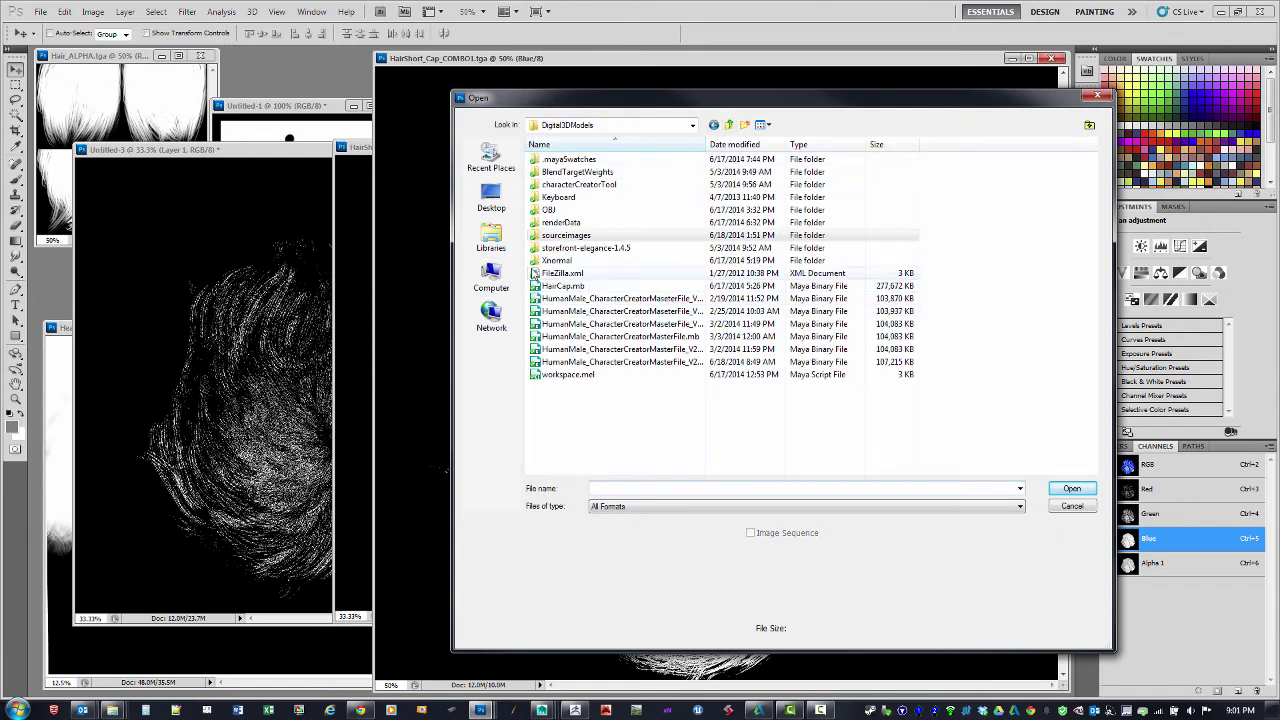
click(492, 240)
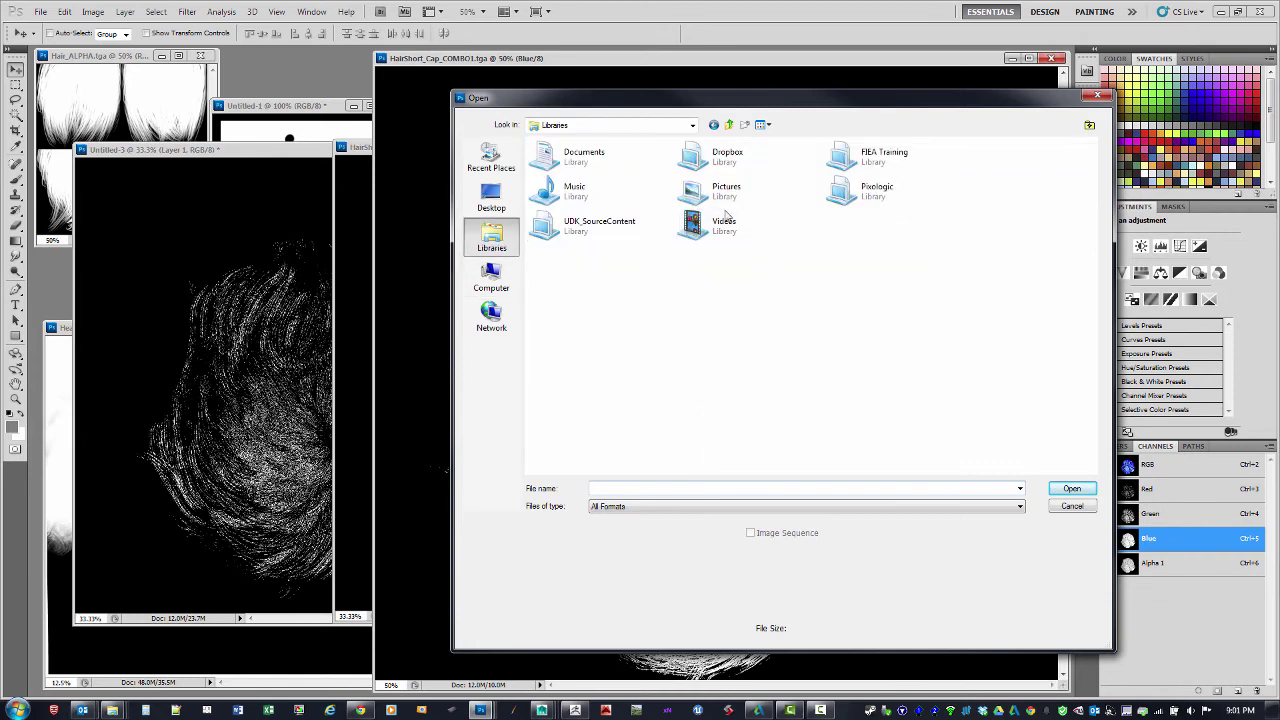
double_click(880, 162)
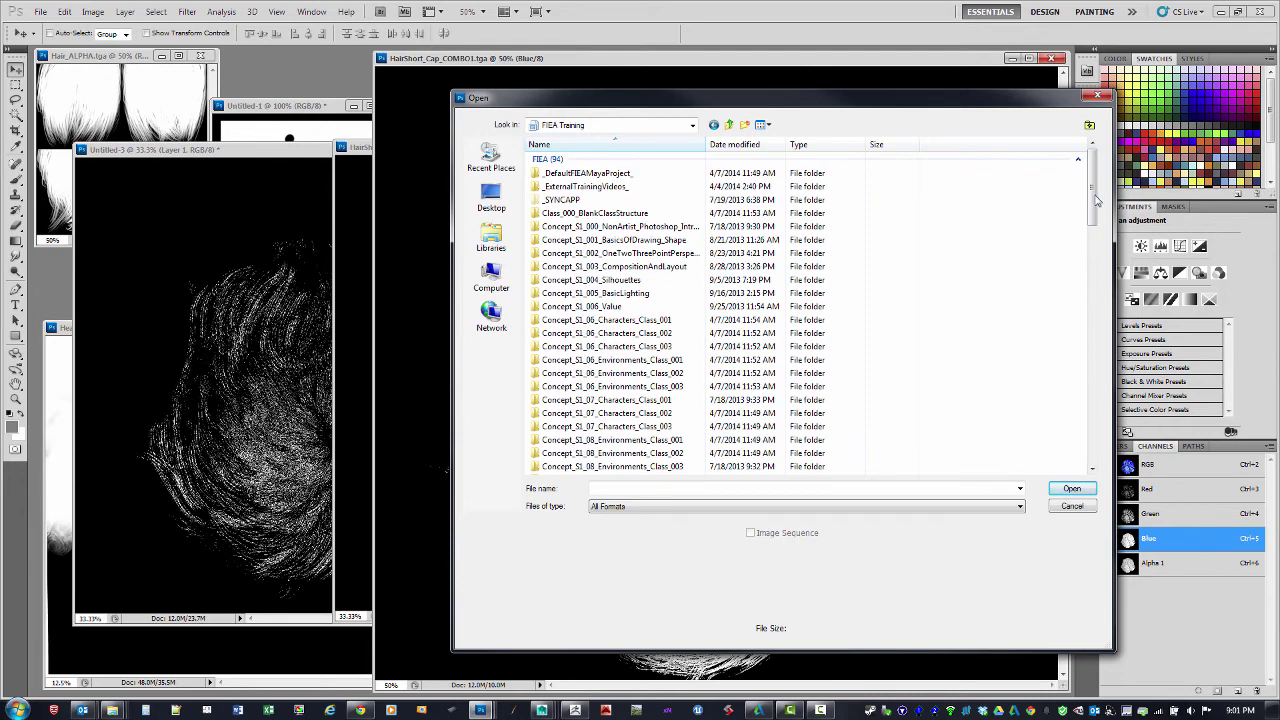
- Browse to the sourceimages folder in Misc_Class_000_HairExamples, under Tools_and_Resources and Maya
drag(1095, 197, 1078, 309)
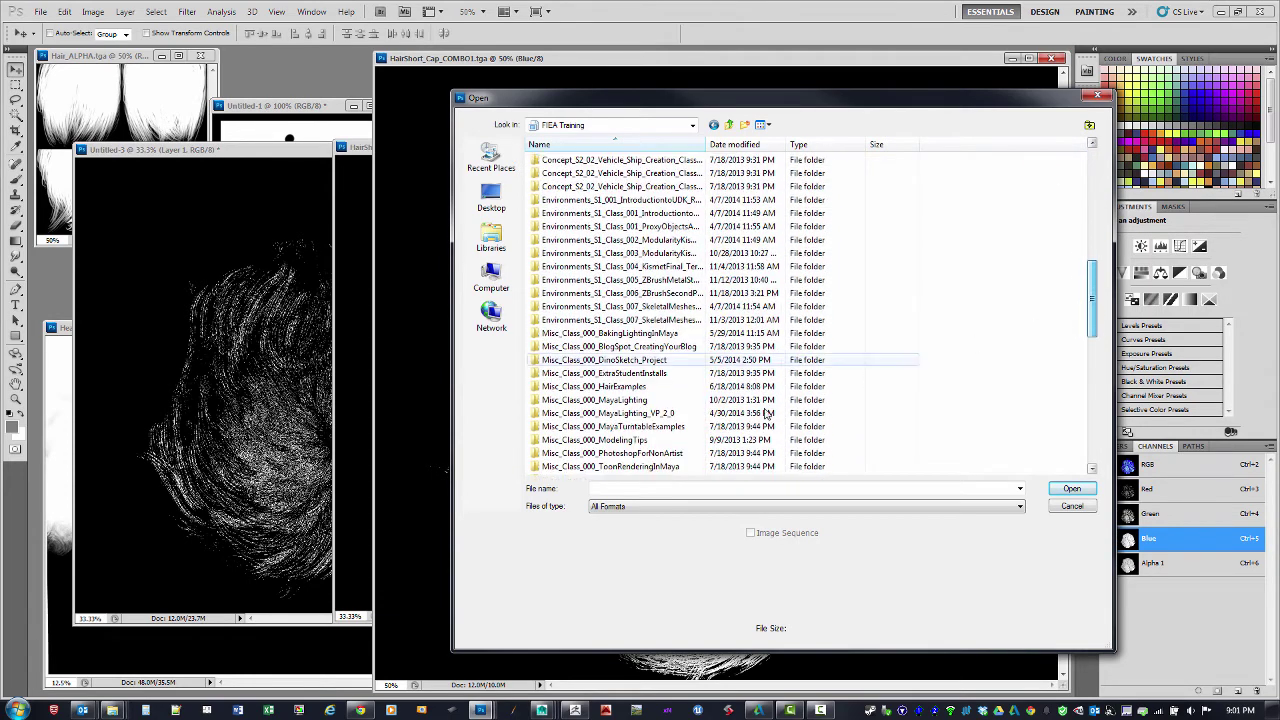
click(646, 390)
double_click(661, 389)
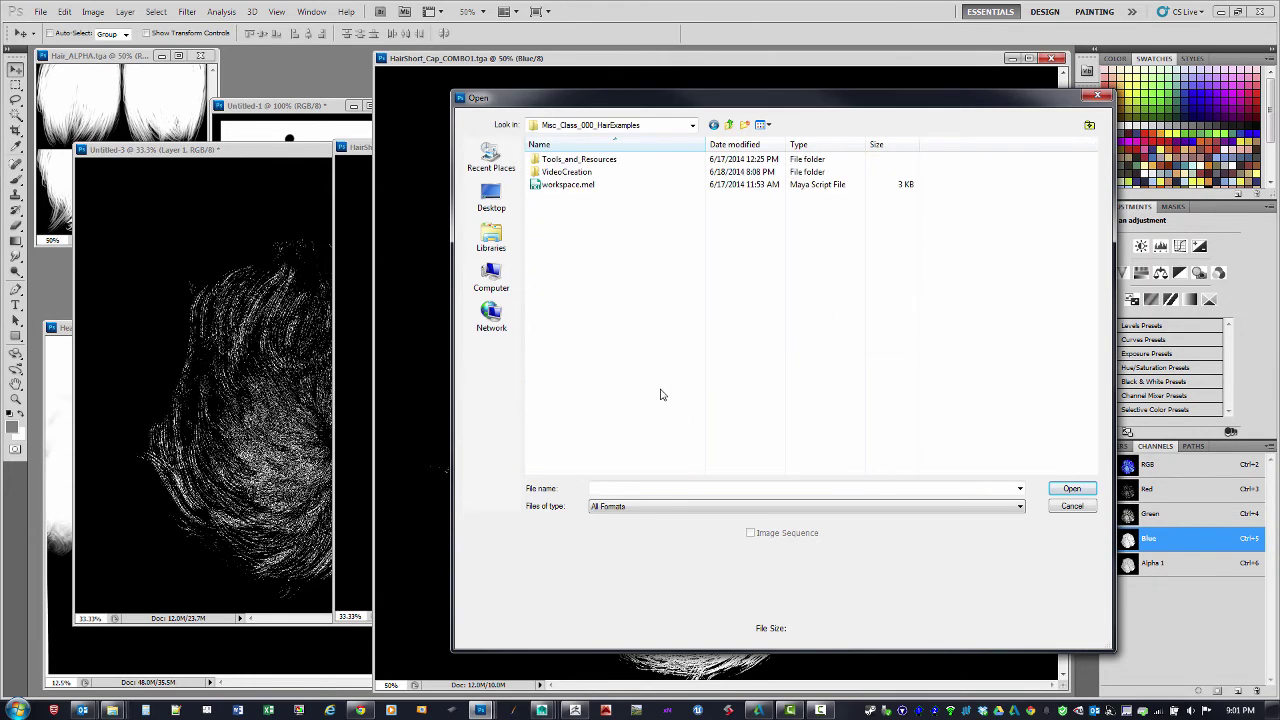
double_click(578, 160)
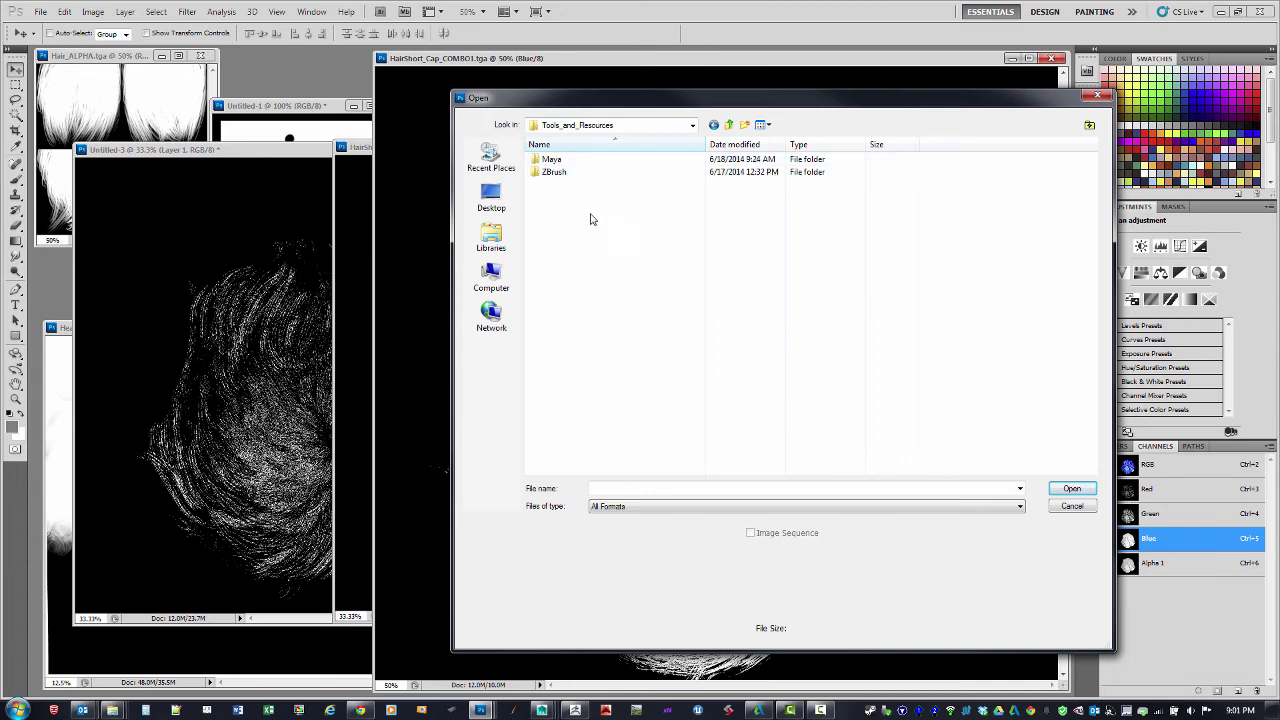
double_click(568, 160)
double_click(580, 185)
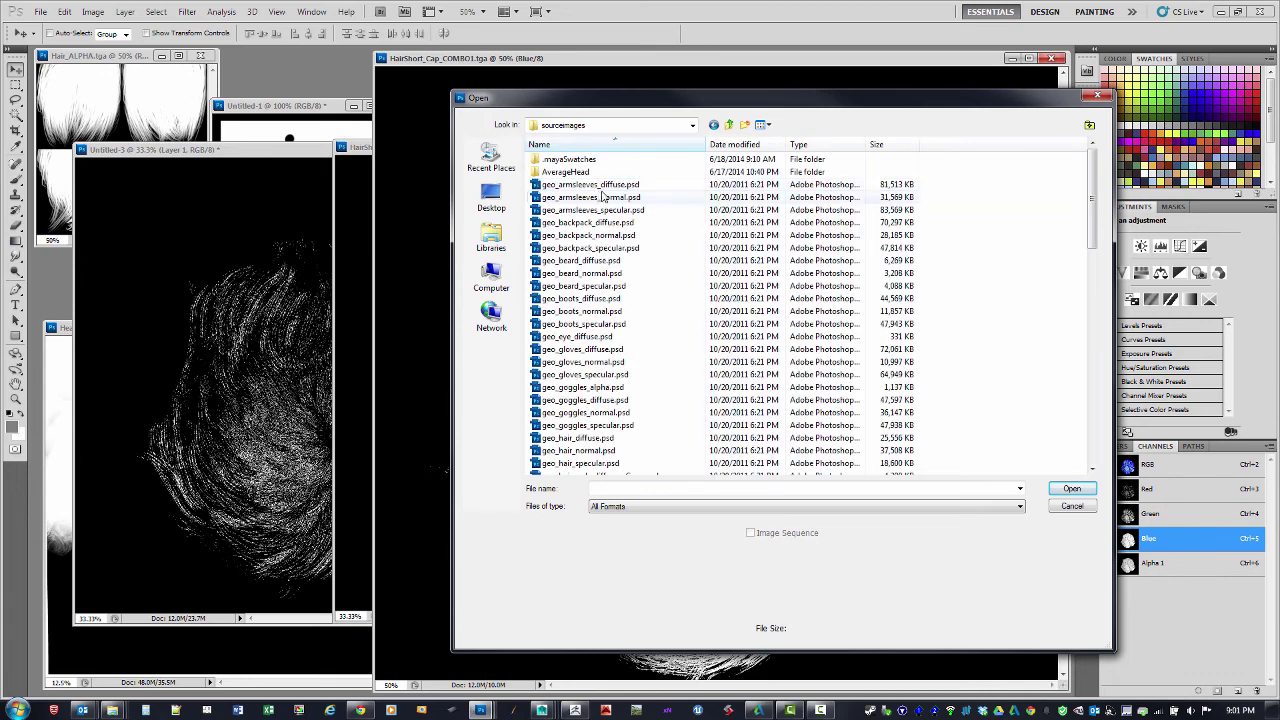
- Delete the duplicate files geo_haircards_diffuse - Copy.psd and geo_haircards_normal - Copy.psd from the folder
drag(1095, 223, 1097, 326)
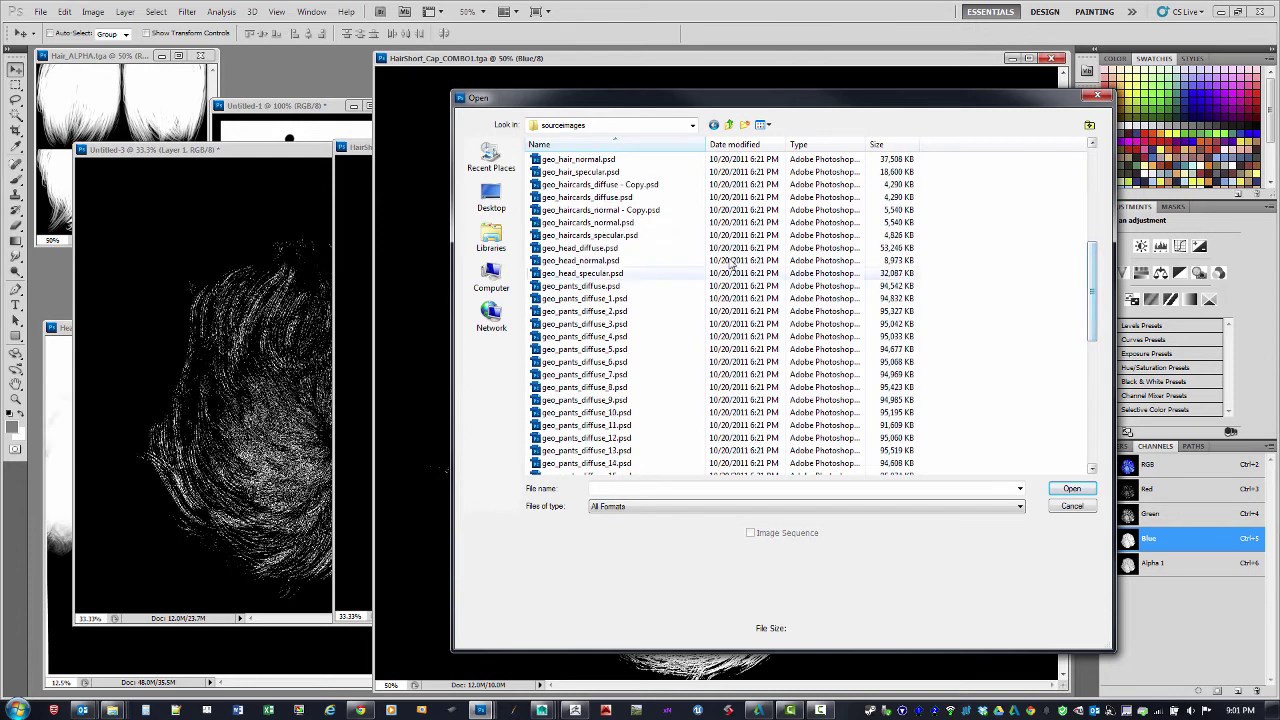
click(630, 185)
ctrl+click(641, 212)
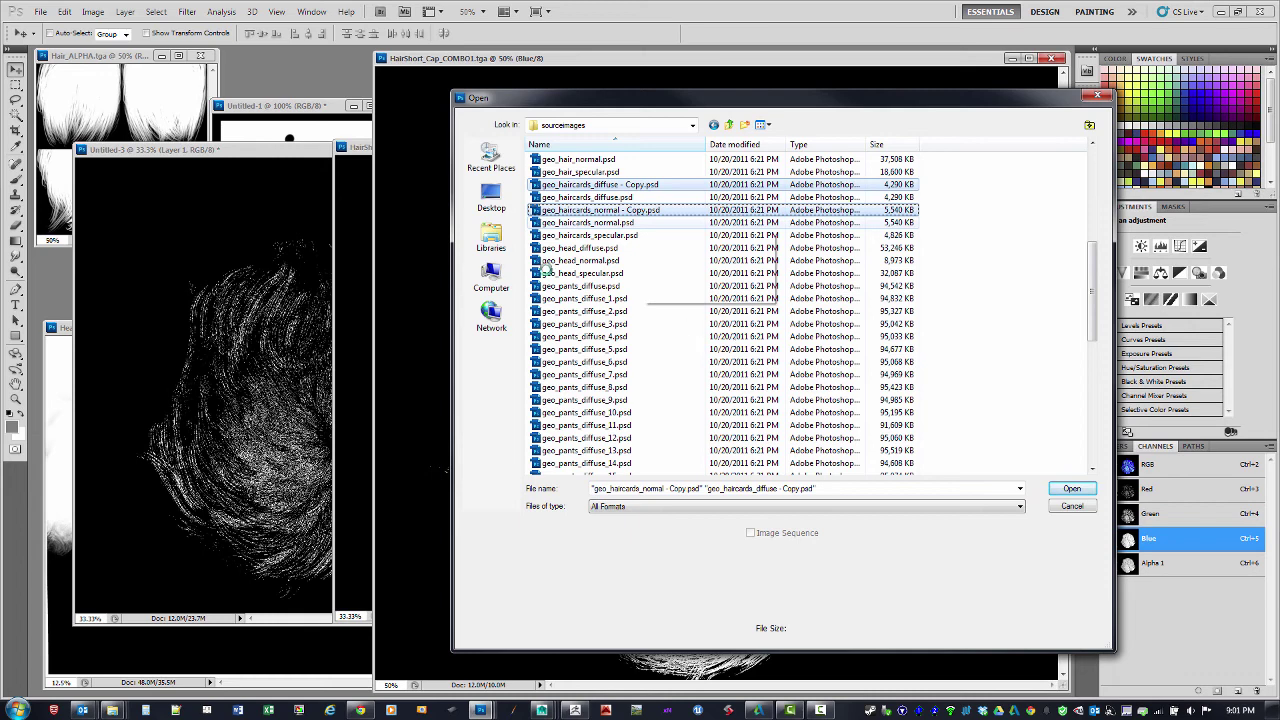
key(Delete)
click(706, 367)
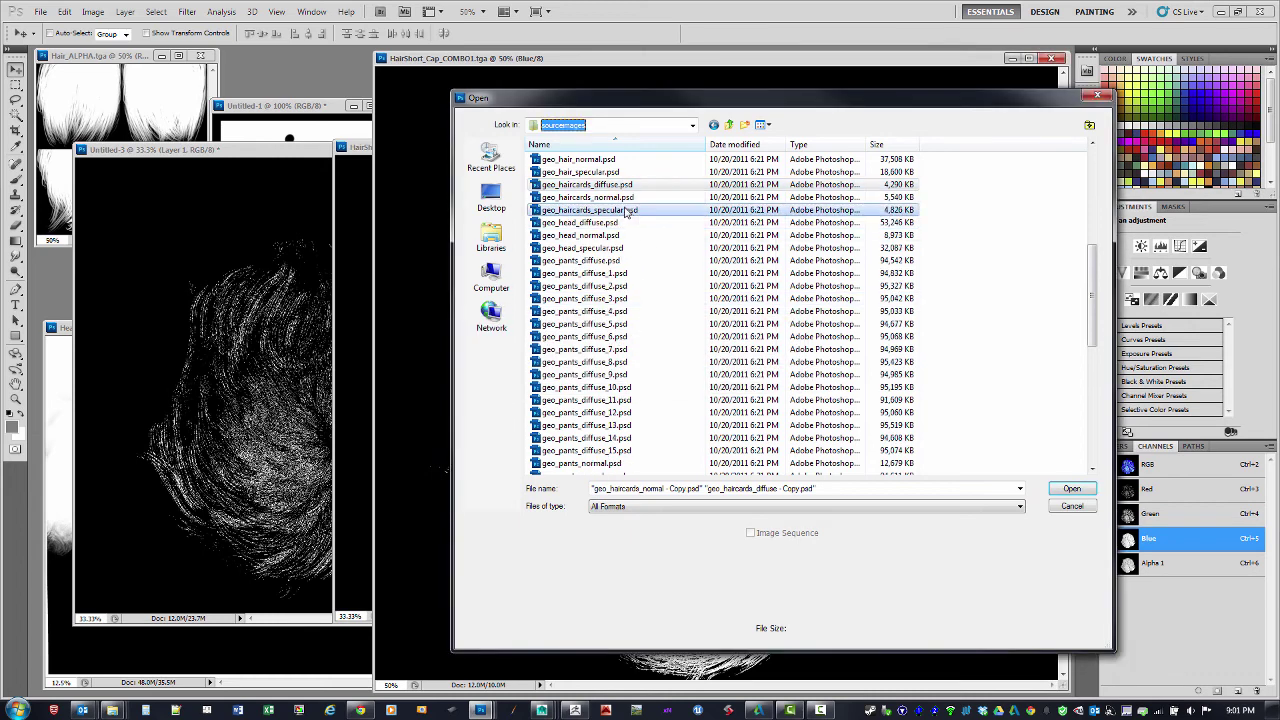
- Open geo_haircards_diffuse.psd, geo_haircards_normal.psd and geo_haircards_specular.psd together, and spread out their windows to compare the maps
click(612, 186)
ctrl+click(614, 198)
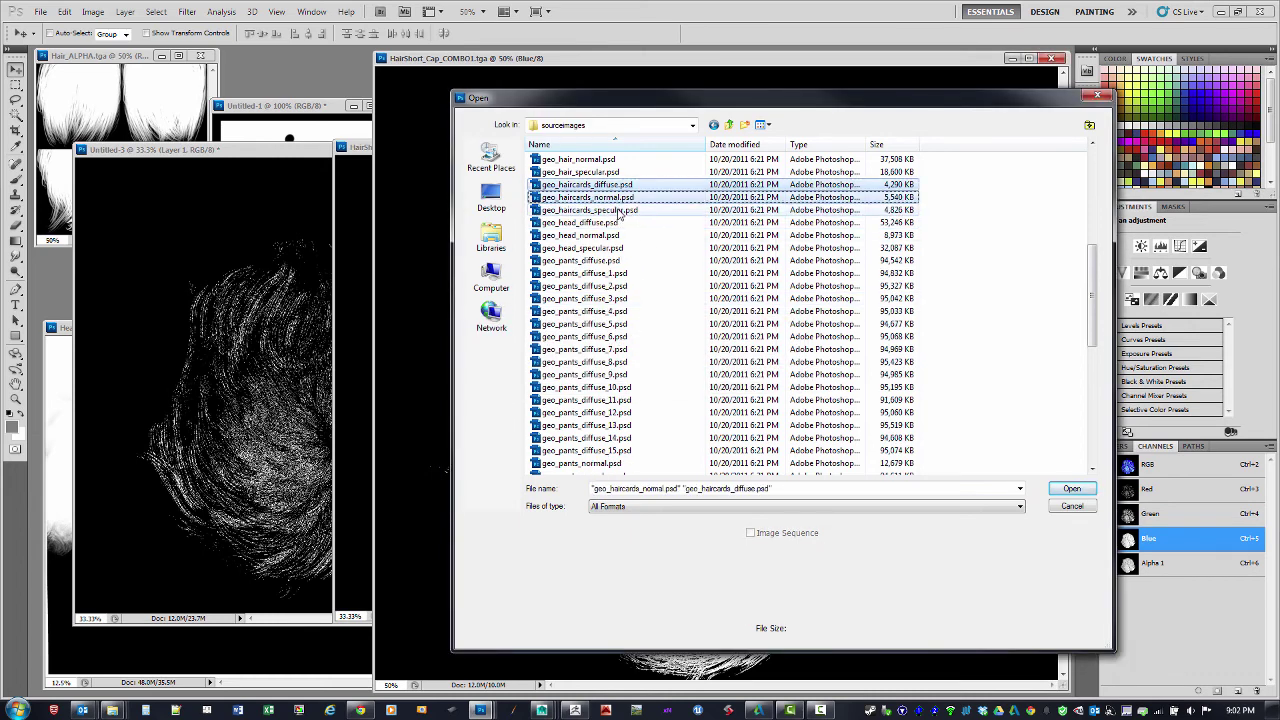
ctrl+click(618, 211)
click(1069, 488)
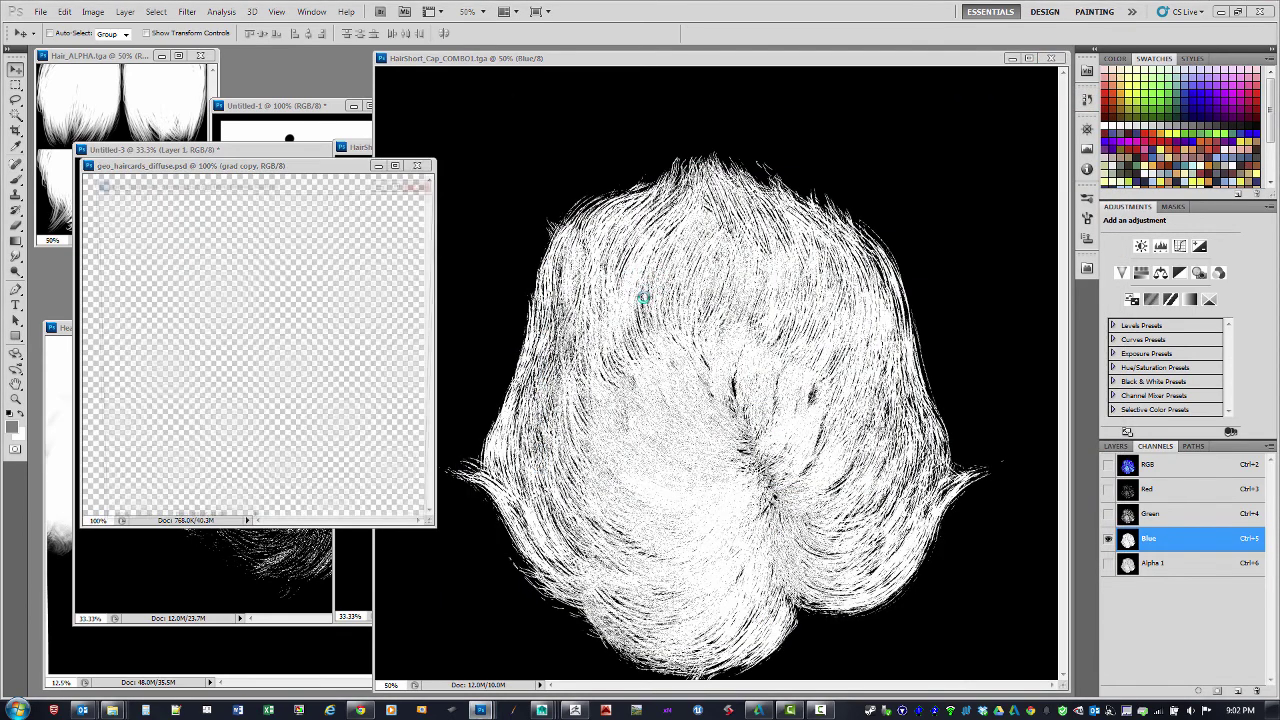
drag(407, 200, 888, 193)
drag(336, 183, 478, 233)
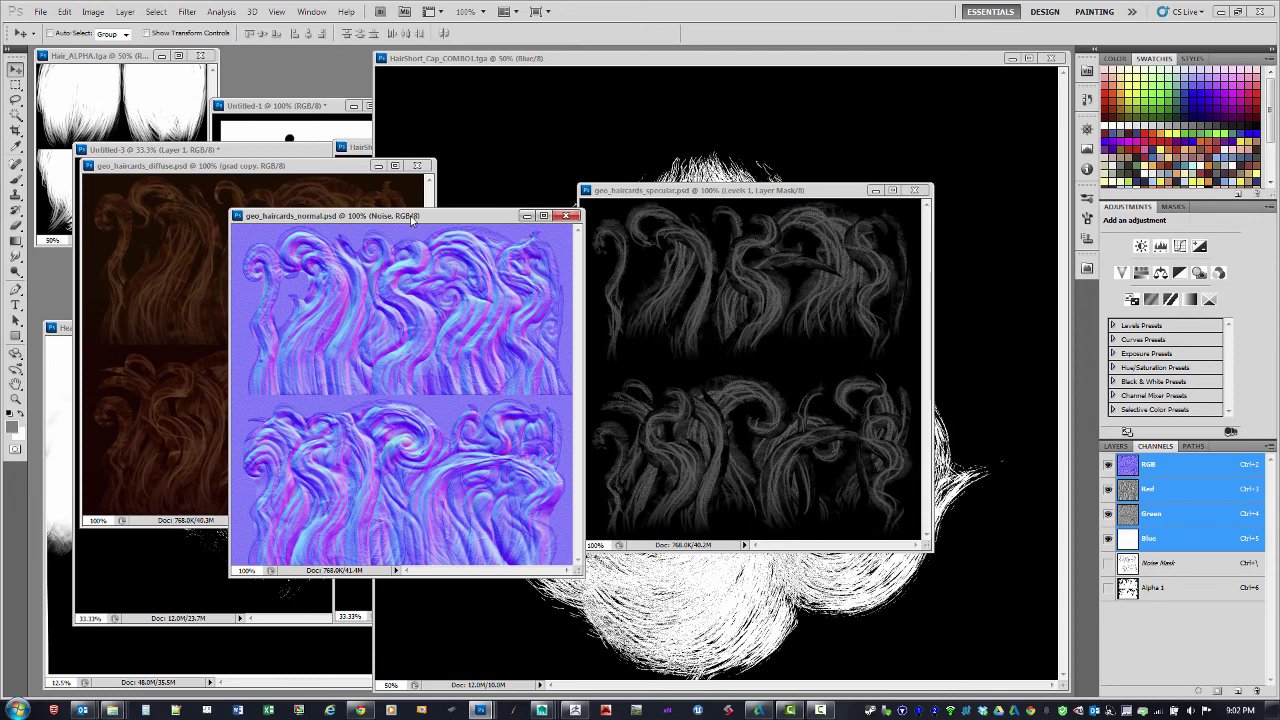
- Arrange the geo_haircards normal and specular map windows beside the diffuse map so all three show in a row
drag(421, 219, 443, 192)
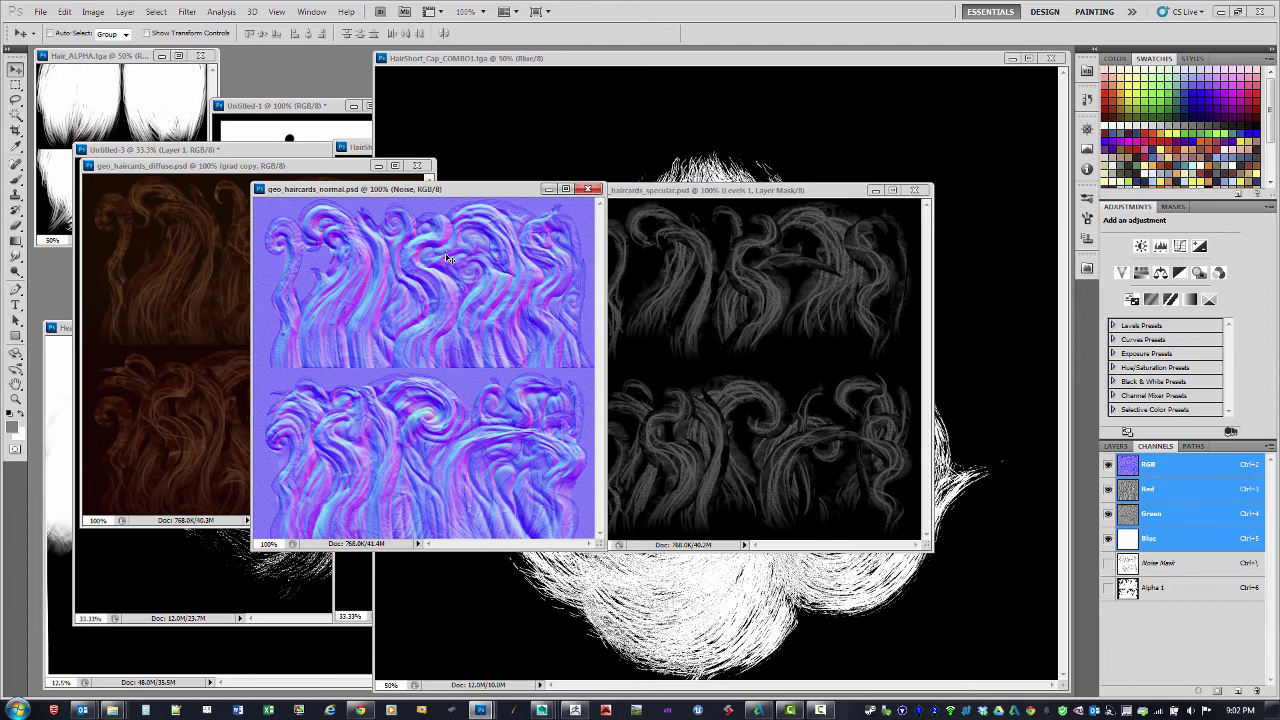
drag(458, 195, 644, 178)
drag(825, 198, 1028, 186)
mouse_move(671, 175)
mouse_down()
mouse_move(685, 170)
mouse_move(674, 170)
mouse_up()
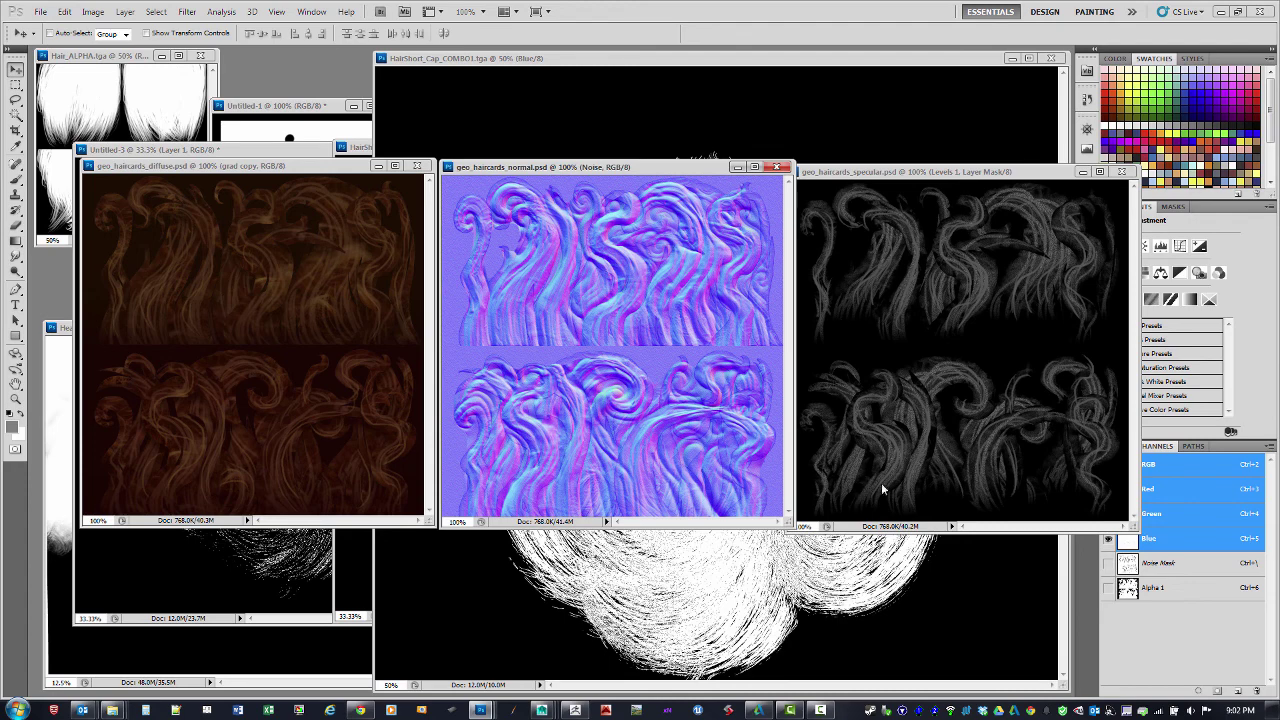
- Switch to the Maya scene geo_Eddie_2015.mb and view the character's finished curly hair and beard
mouse_move(540, 710)
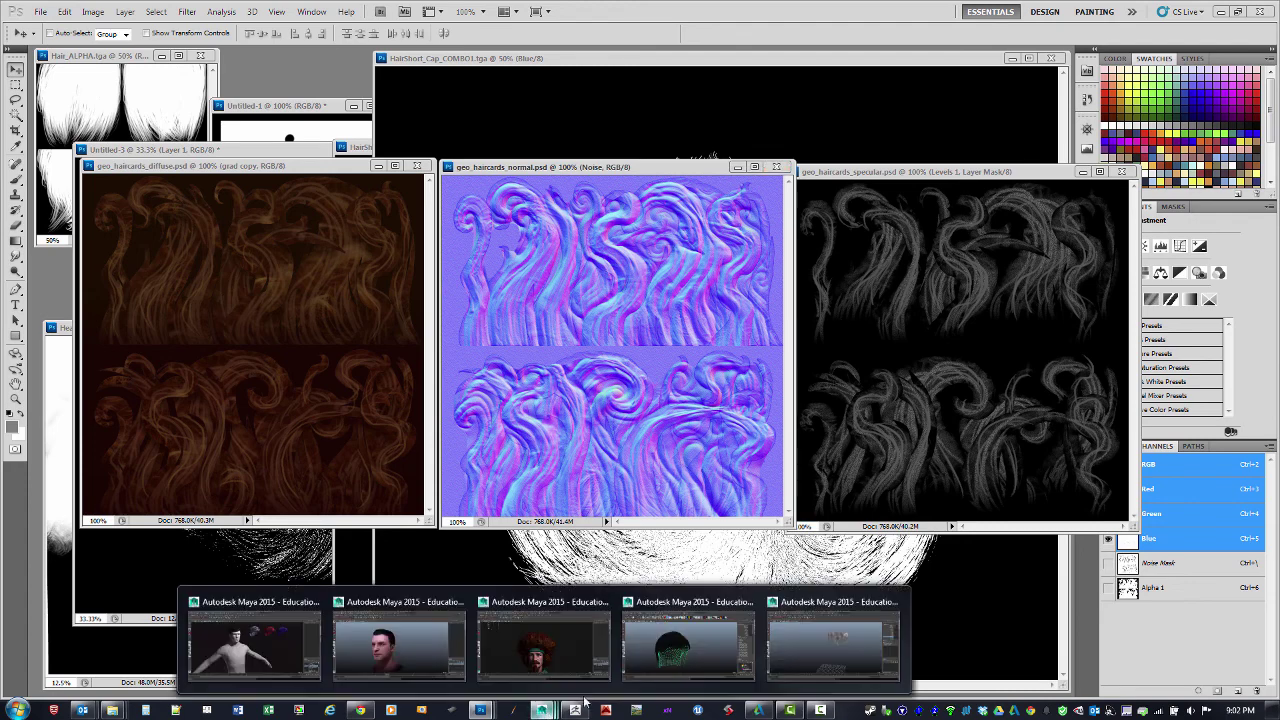
click(544, 635)
alt+drag(900, 511, 926, 466)
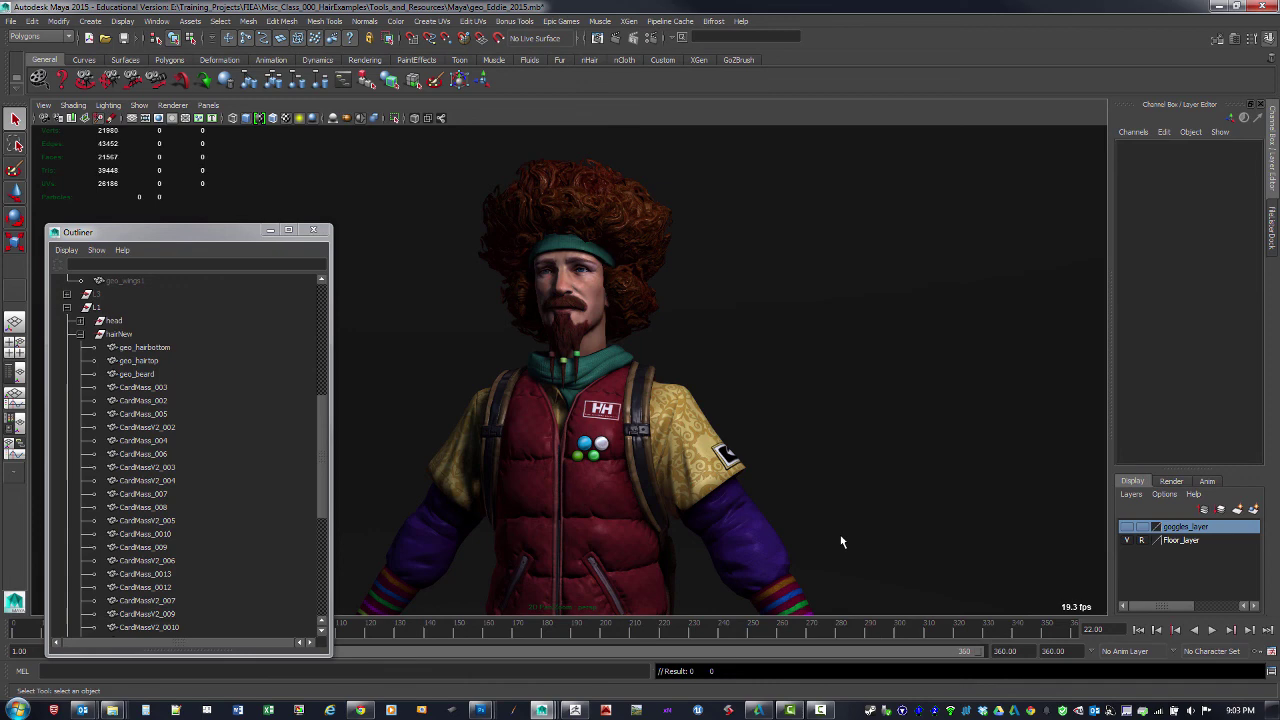
- Switch to the Maya scene HumanMale_CharacterCreatorMasterFile_V23.mb and examine the male character's short hair and the spare hairpieces up close
click(541, 710)
click(280, 650)
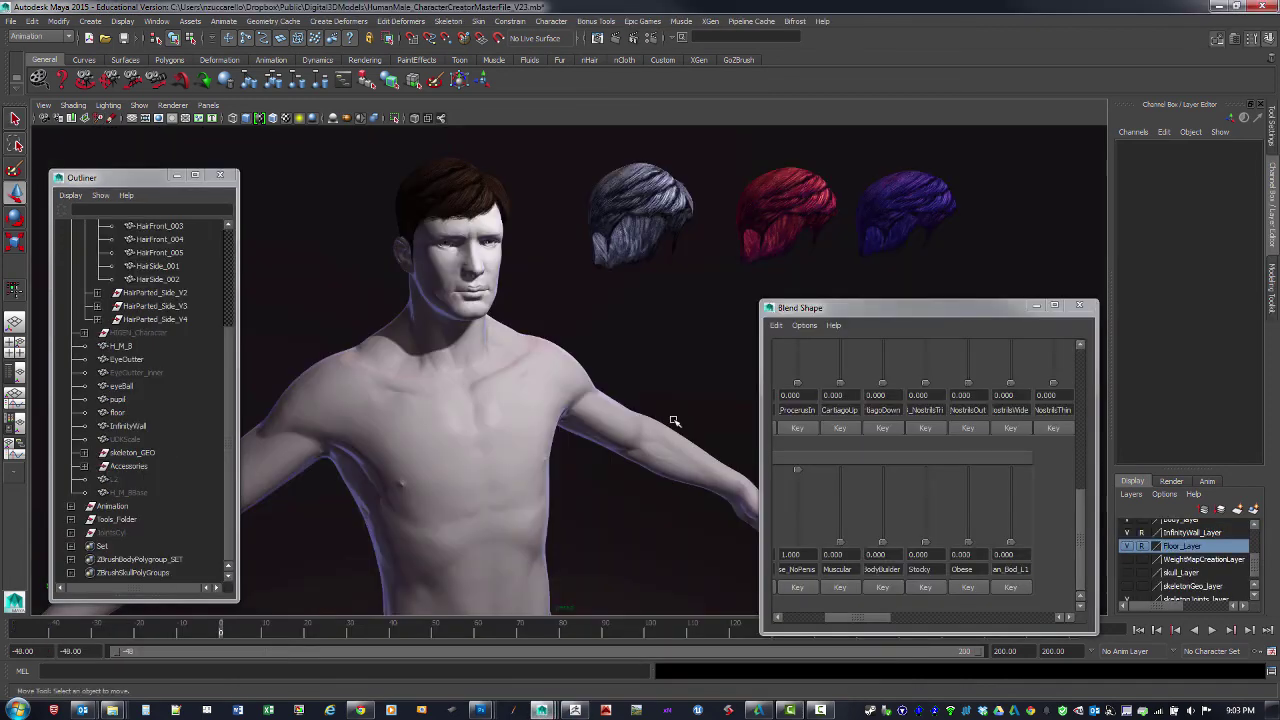
alt+drag(674, 417, 611, 426)
alt+right_drag(611, 426, 637, 423)
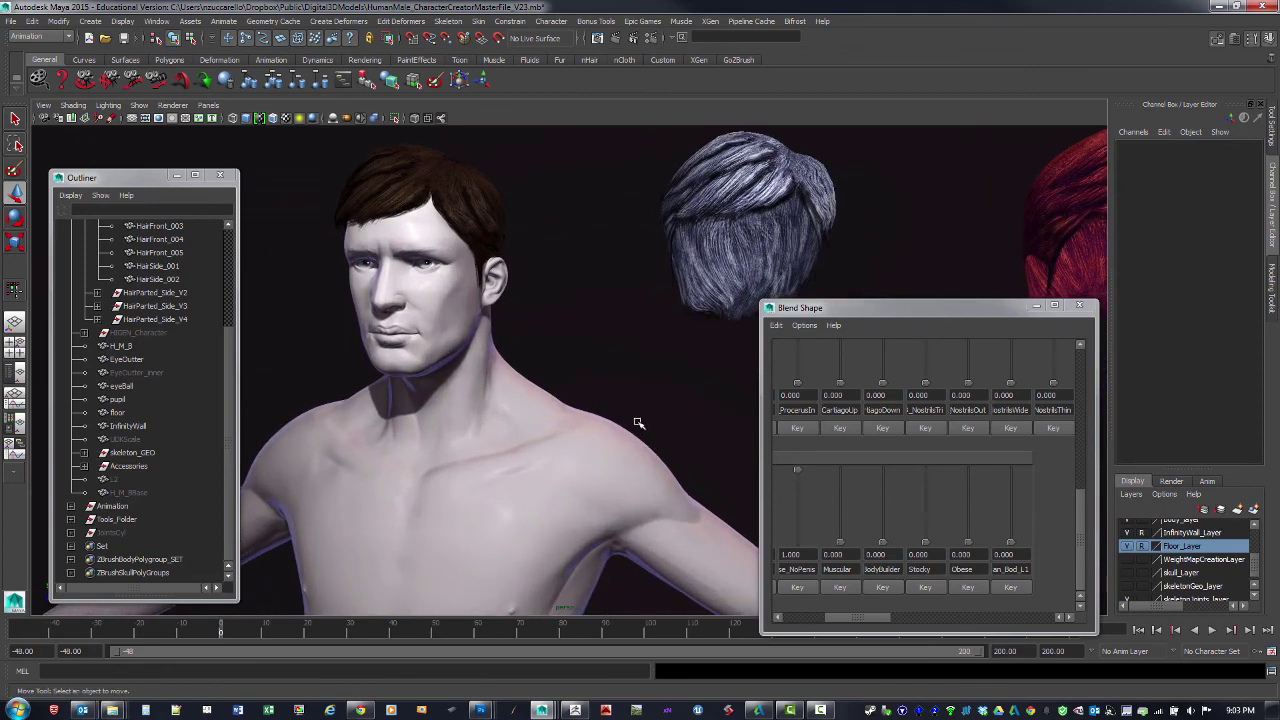
alt+middle_drag(637, 423, 680, 437)
alt+drag(680, 437, 674, 441)
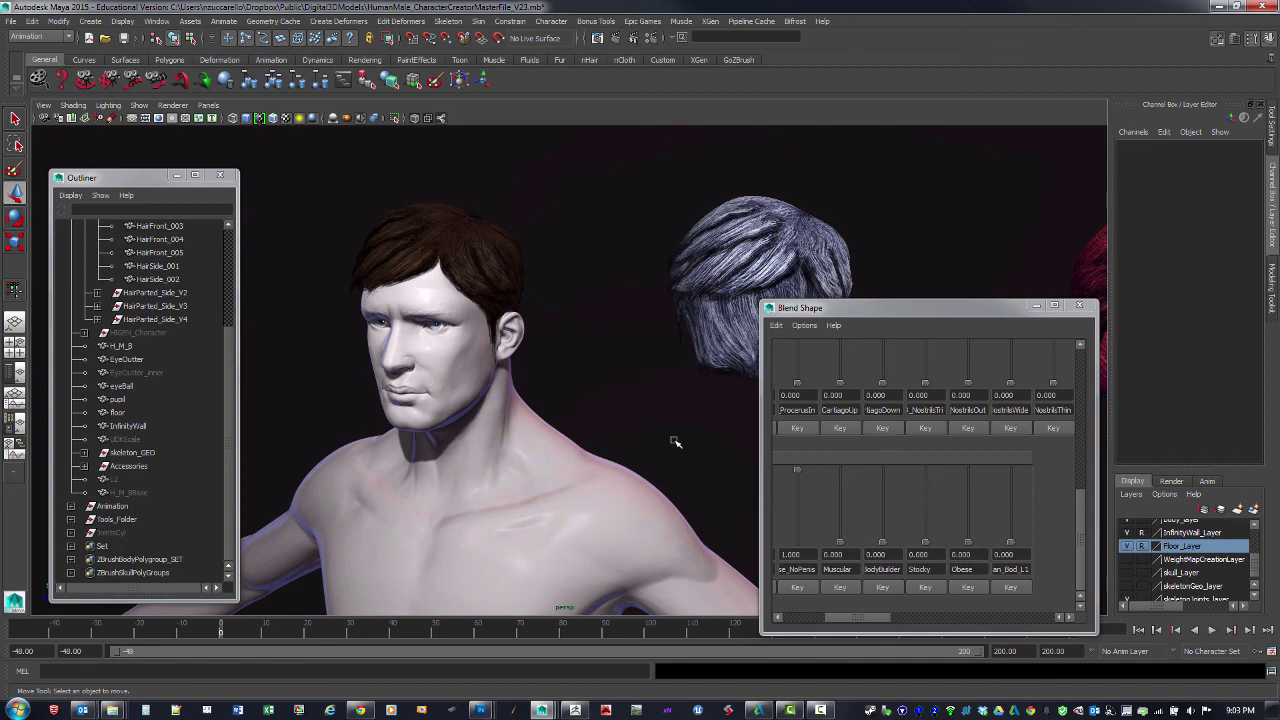